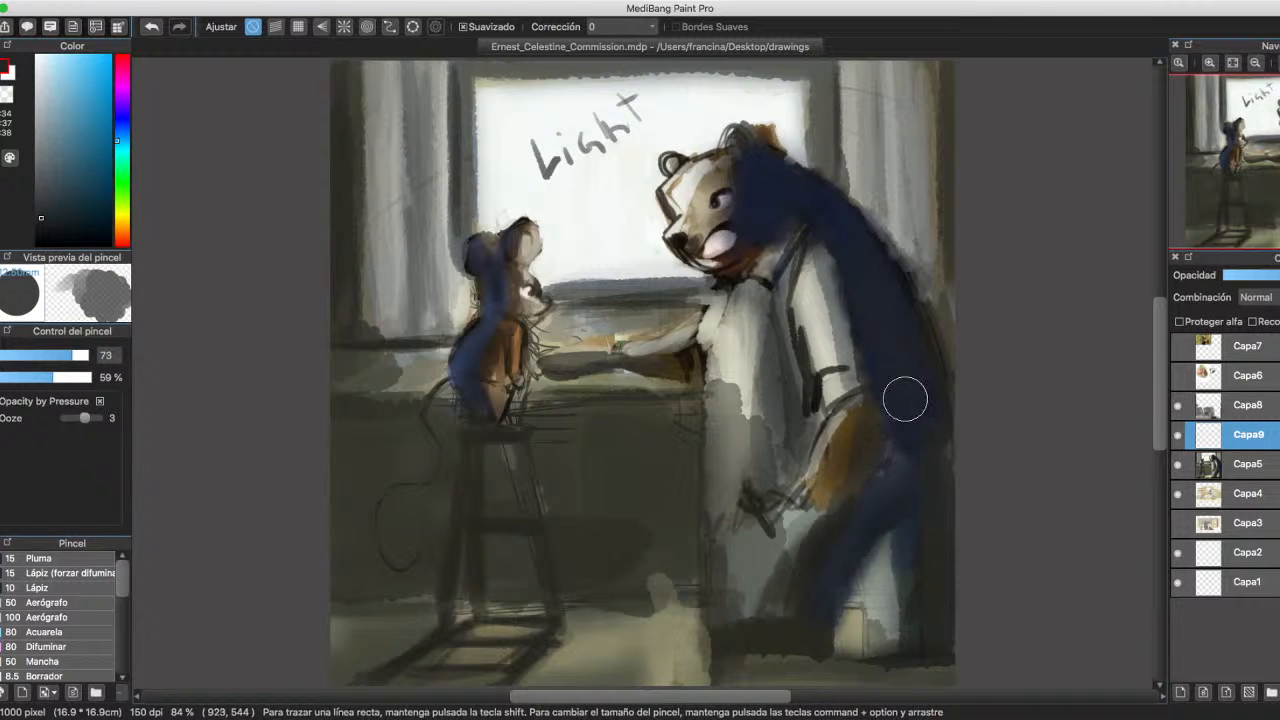
# Shade the bear's back, legs and forearm with dark blues sampled from the painting, reducing the brush size to 48.
pyautogui.keyDown('alt'); pyautogui.click(896, 339); pyautogui.keyUp('alt')
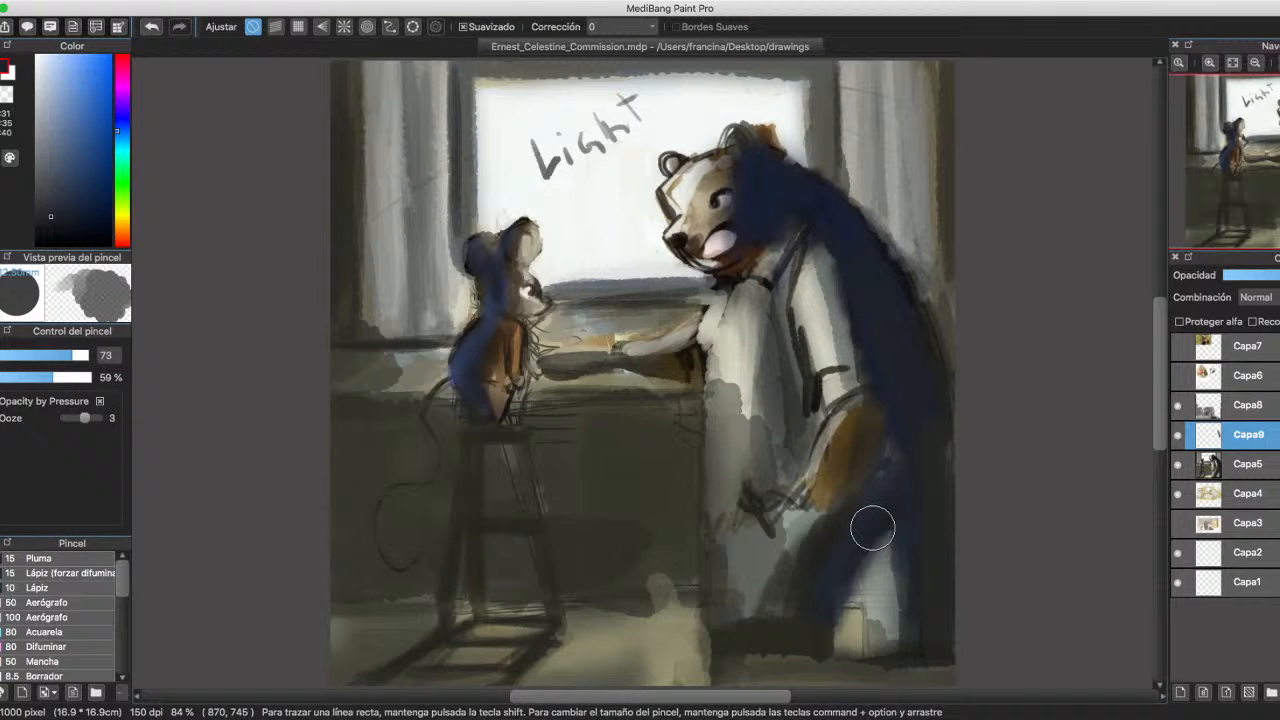
pyautogui.keyDown('alt'); pyautogui.click(872, 528); pyautogui.keyUp('alt')
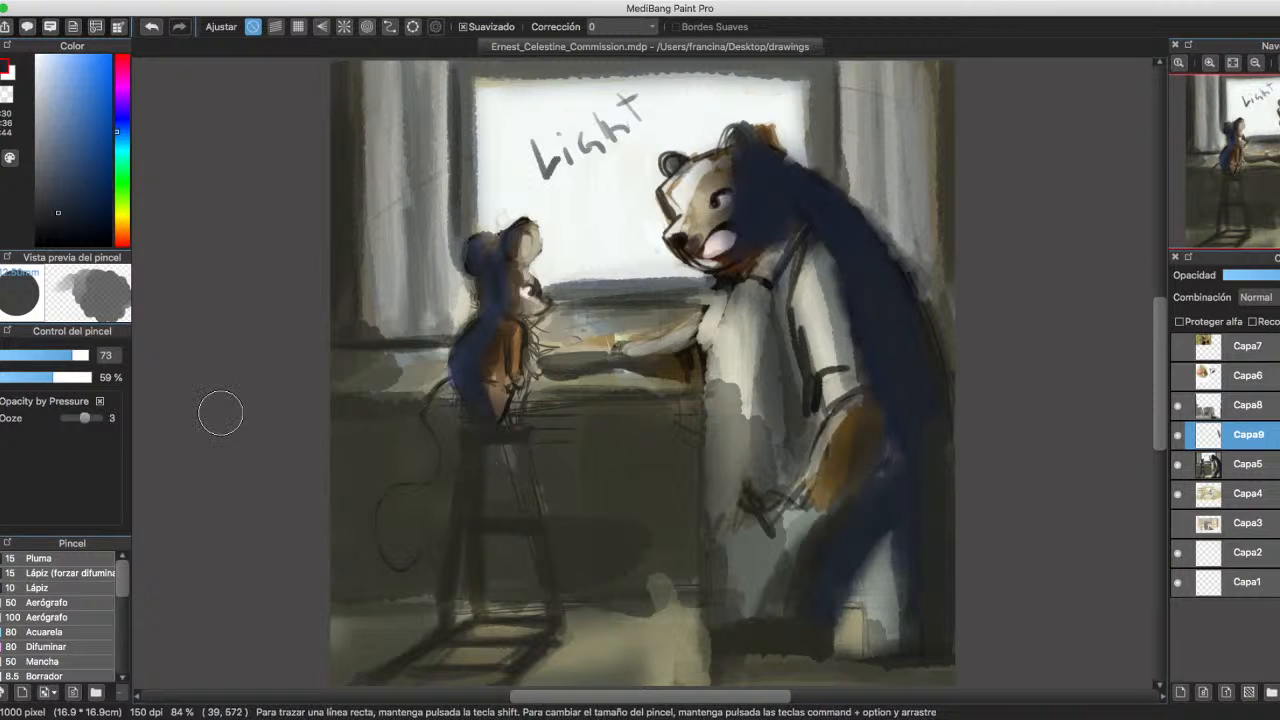
pyautogui.moveTo(54, 355); pyautogui.dragTo(65, 355)
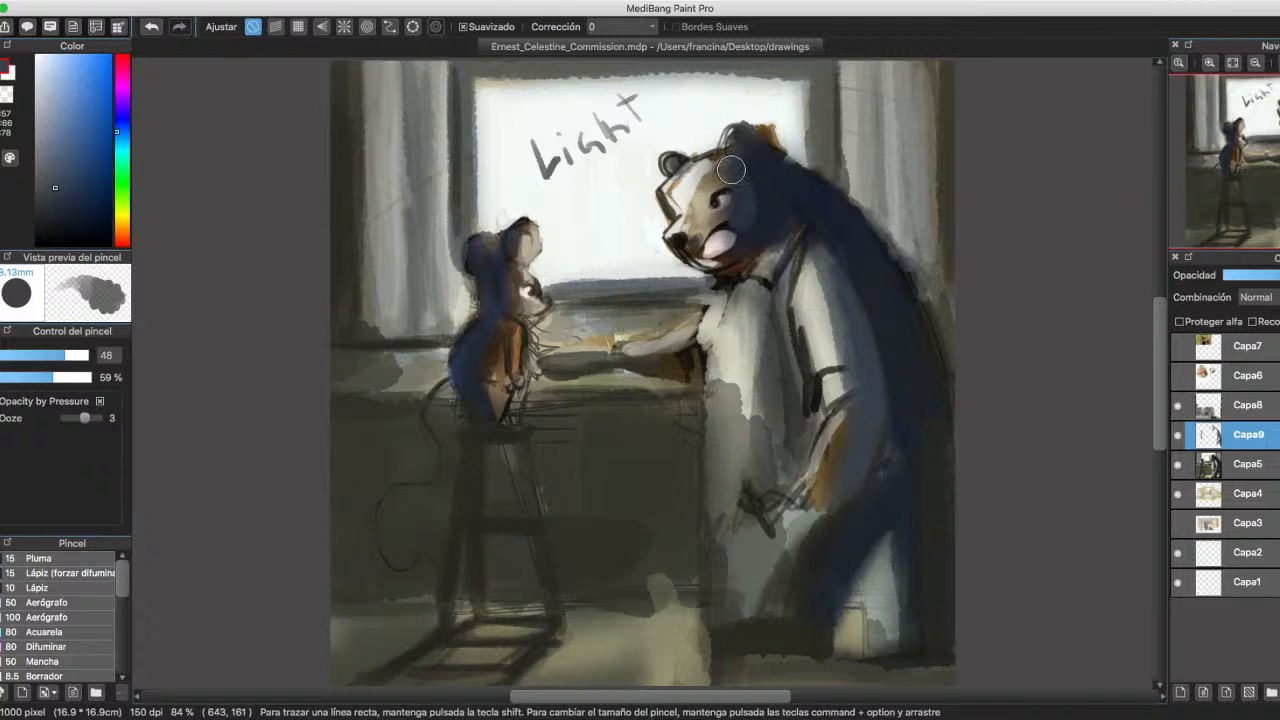
pyautogui.rightClick(765, 226)
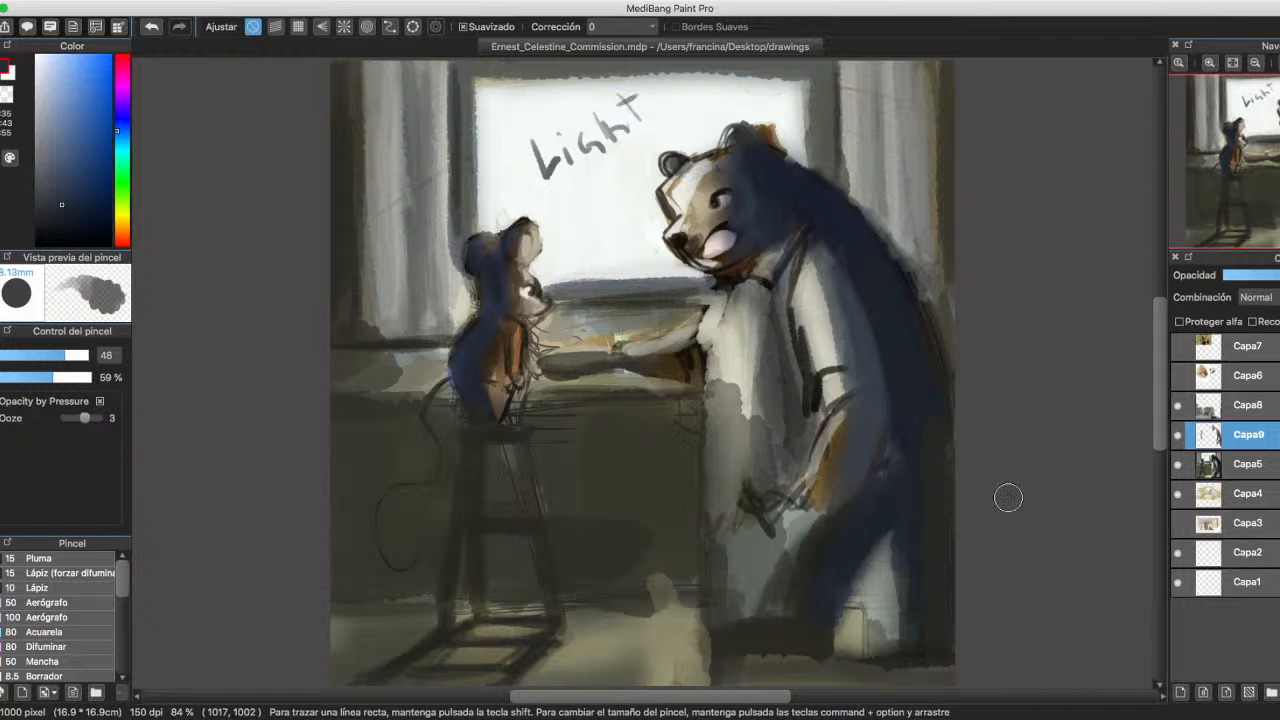
pyautogui.keyDown('alt'); pyautogui.click(802, 216); pyautogui.keyUp('alt')
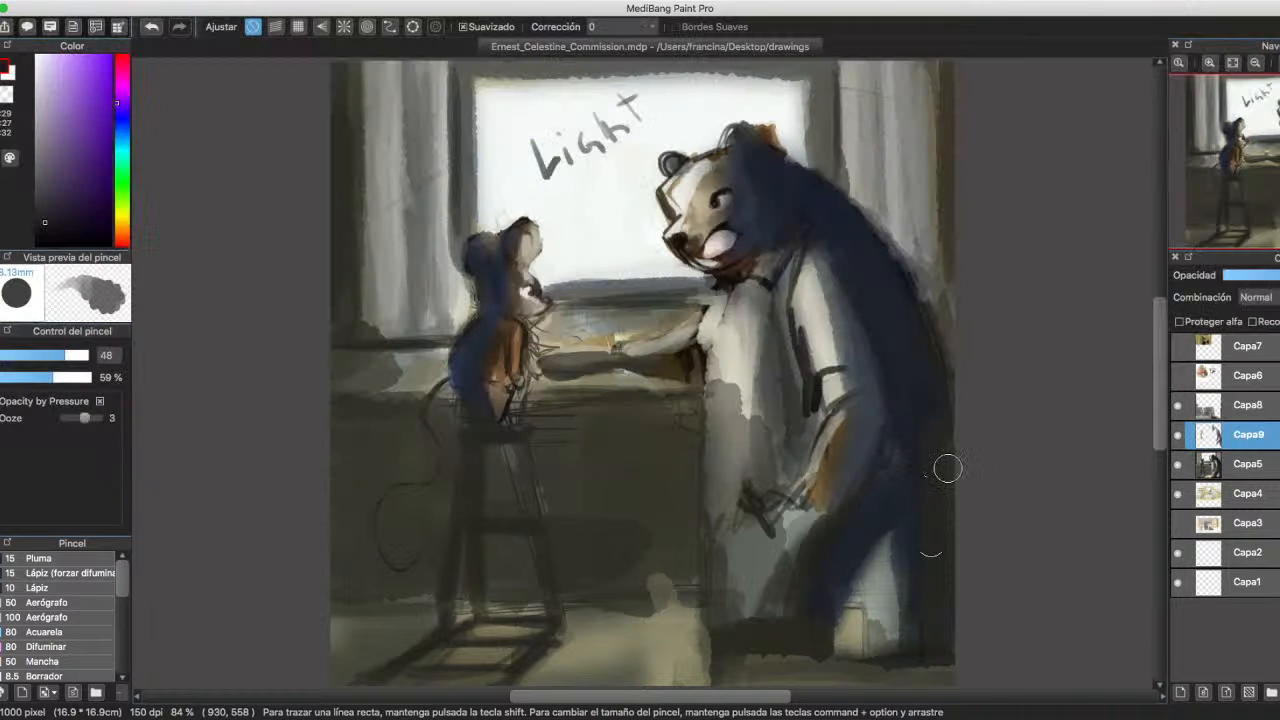
pyautogui.keyDown('alt'); pyautogui.click(931, 383); pyautogui.keyUp('alt')
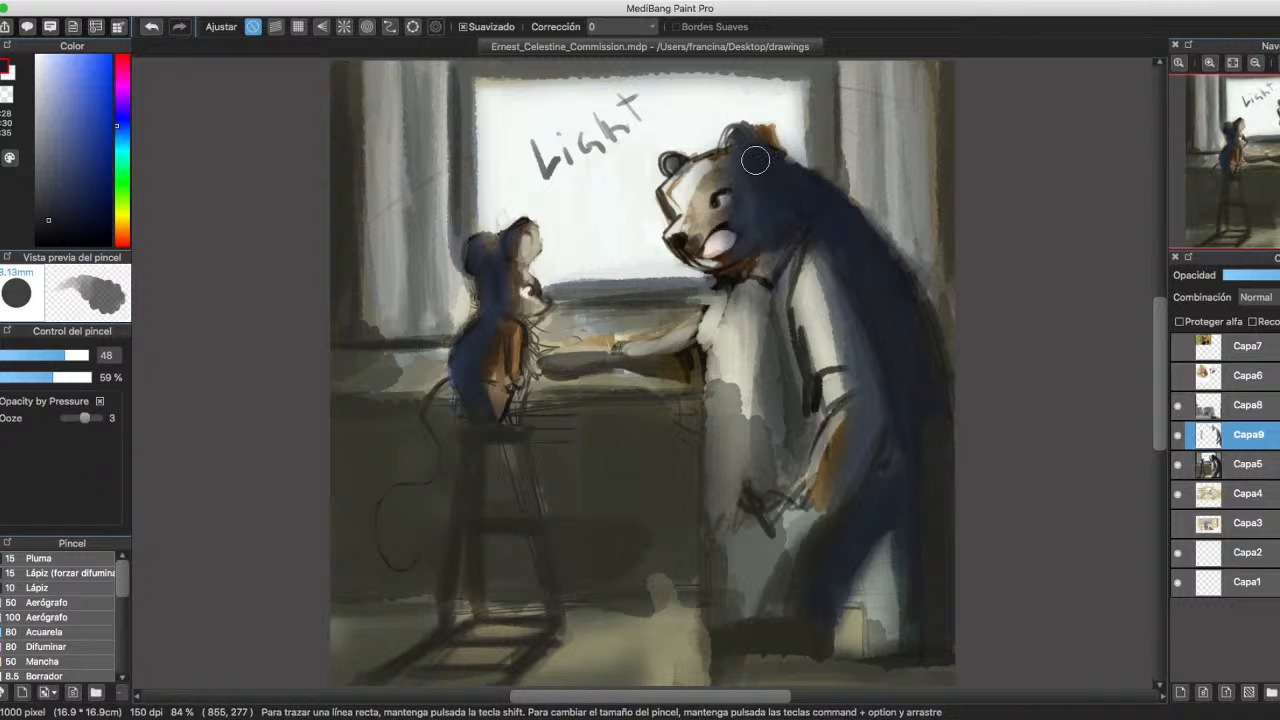
# Tone the bear's forehead, cheek and shaded back edge with greys and blue-greys sampled from its face.
pyautogui.moveTo(755, 160)
pyautogui.mouseDown()
pyautogui.moveTo(716, 190)
pyautogui.moveTo(698, 166)
pyautogui.moveTo(669, 164)
pyautogui.moveTo(679, 178)
pyautogui.moveTo(716, 157)
pyautogui.moveTo(698, 183)
pyautogui.moveTo(694, 163)
pyautogui.moveTo(726, 162)
pyautogui.moveTo(688, 191)
pyautogui.moveTo(698, 212)
pyautogui.moveTo(681, 227)
pyautogui.moveTo(691, 206)
pyautogui.moveTo(699, 222)
pyautogui.moveTo(689, 185)
pyautogui.moveTo(703, 231)
pyautogui.moveTo(744, 226)
pyautogui.mouseUp()
pyautogui.keyDown('alt'); pyautogui.click(705, 170); pyautogui.keyUp('alt')
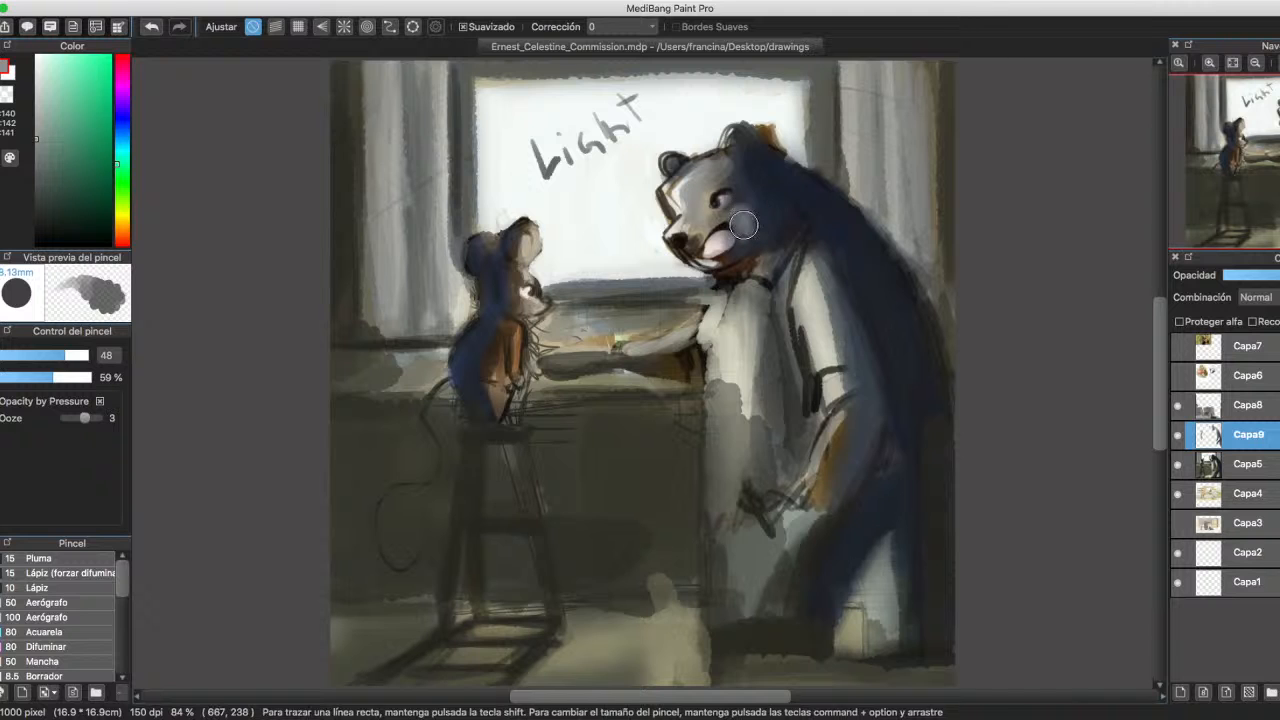
pyautogui.keyDown('alt'); pyautogui.click(743, 224); pyautogui.keyUp('alt')
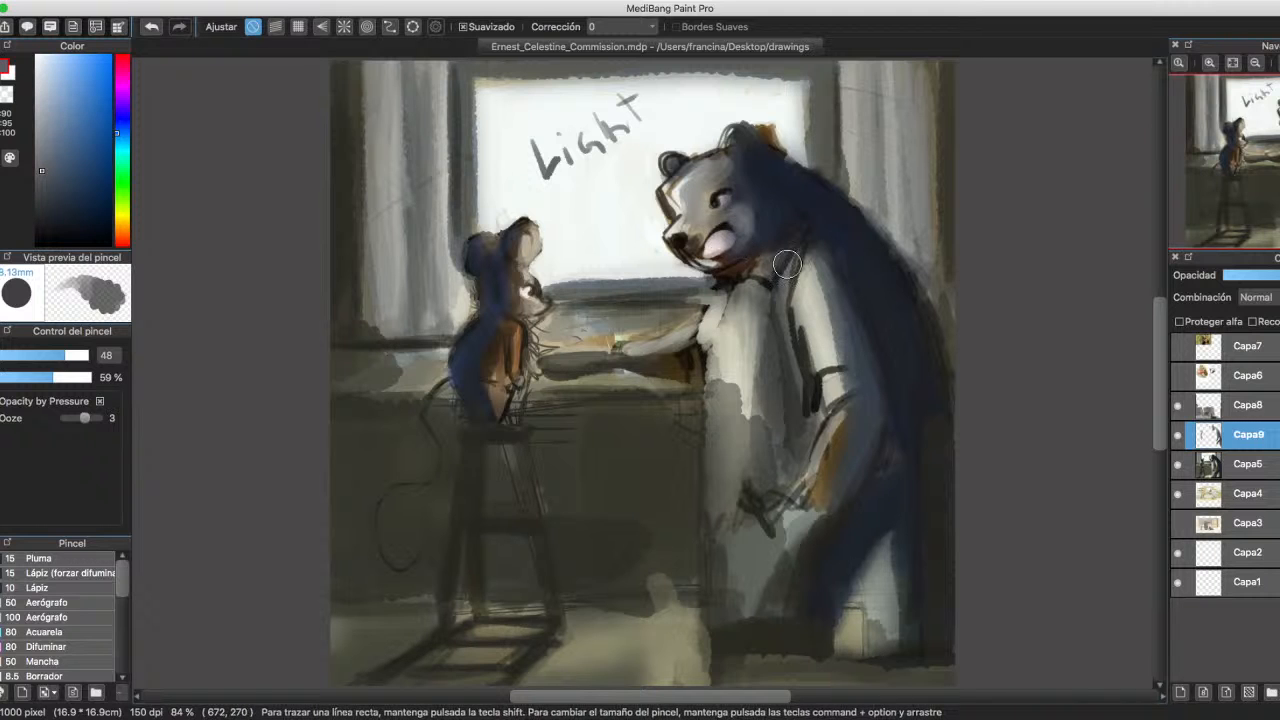
pyautogui.moveTo(866, 252); pyautogui.dragTo(822, 478)
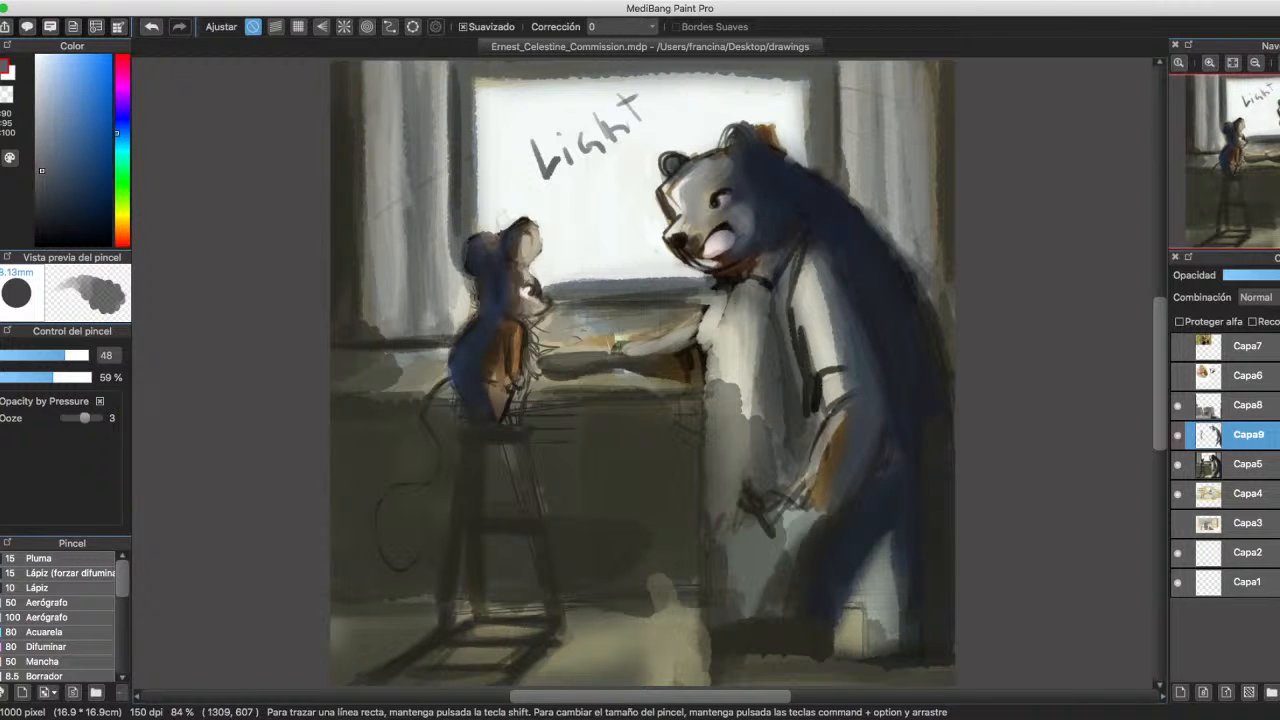
pyautogui.keyDown('alt'); pyautogui.click(740, 206); pyautogui.keyUp('alt')
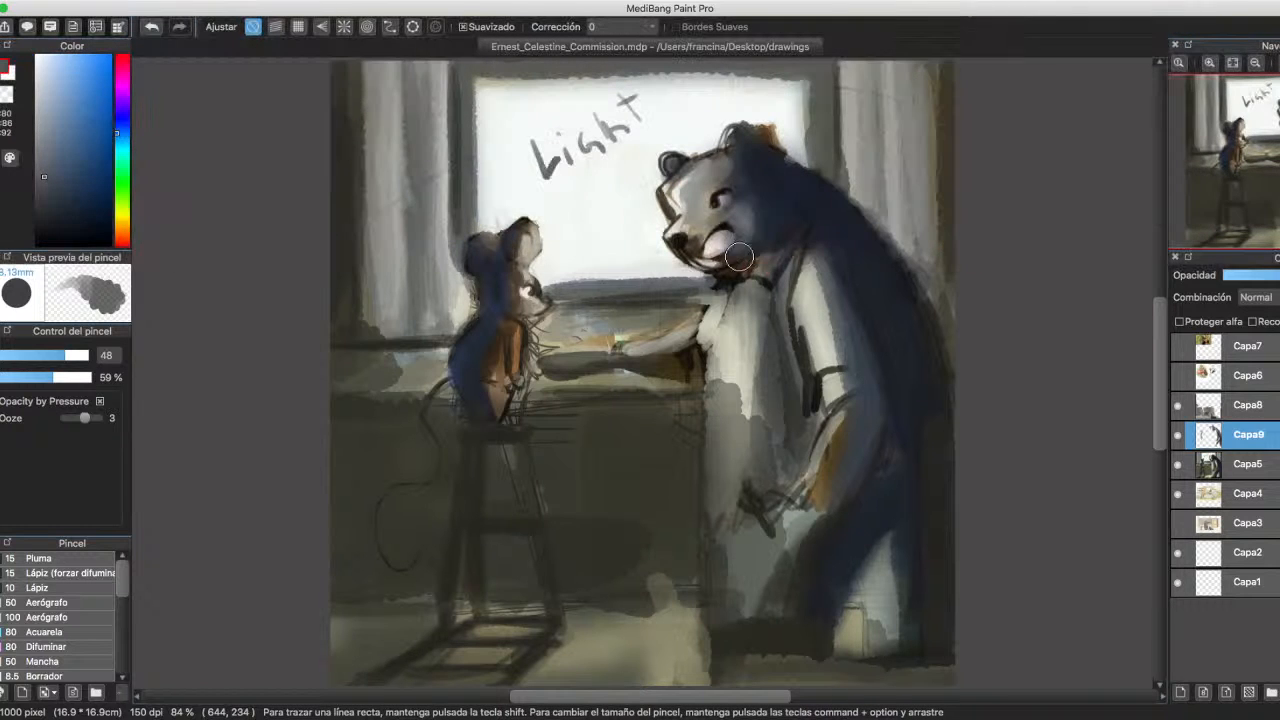
# Paint reddish brown over the bear's jaw, cheek and forehead, blending it into the neck with sampled greys and dark tones.
pyautogui.keyDown('alt'); pyautogui.click(746, 246); pyautogui.keyUp('alt')
pyautogui.moveTo(740, 252); pyautogui.dragTo(746, 248)
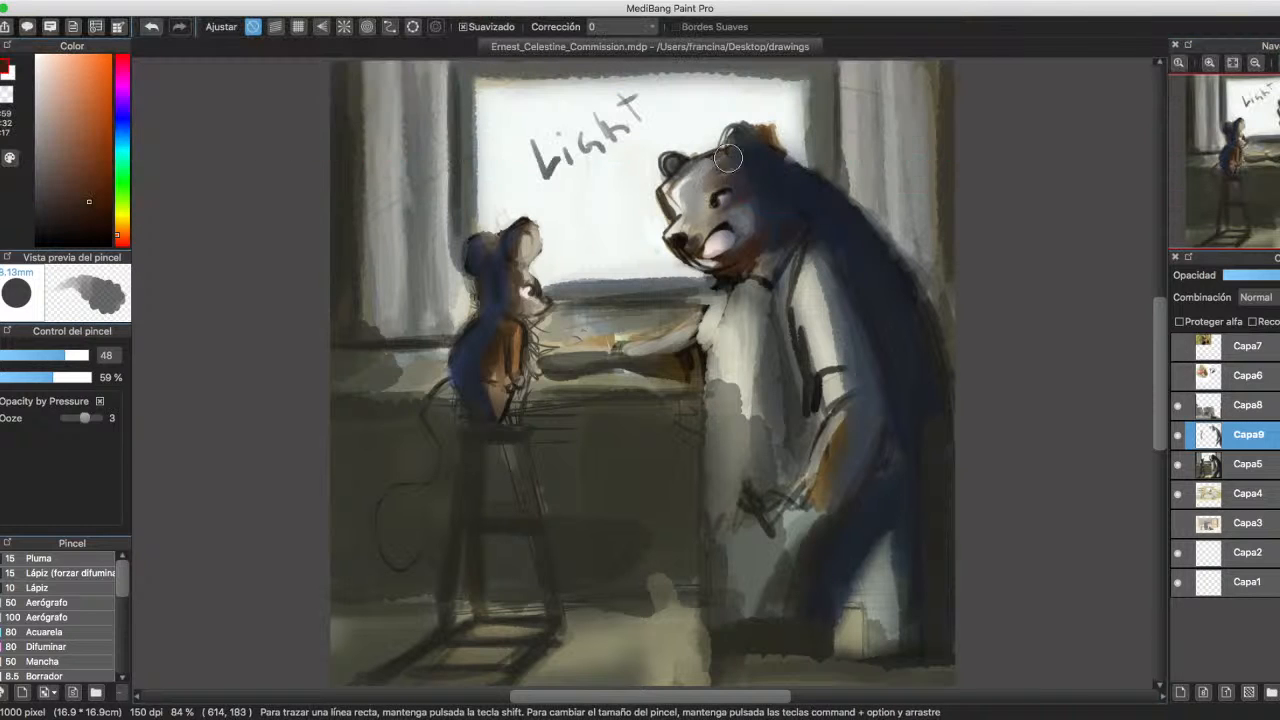
pyautogui.moveTo(722, 176)
pyautogui.mouseDown()
pyautogui.moveTo(691, 180)
pyautogui.moveTo(741, 155)
pyautogui.moveTo(738, 140)
pyautogui.moveTo(732, 176)
pyautogui.moveTo(703, 190)
pyautogui.mouseUp()
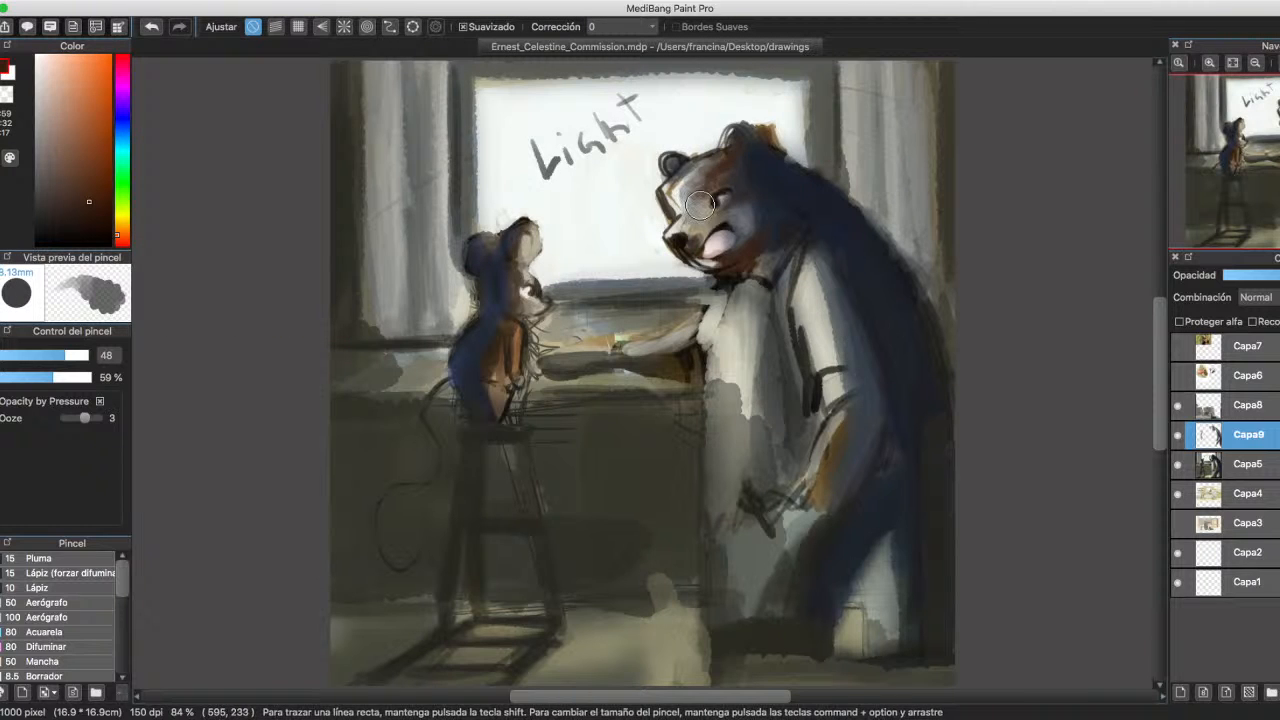
pyautogui.keyDown('alt'); pyautogui.click(694, 184); pyautogui.keyUp('alt')
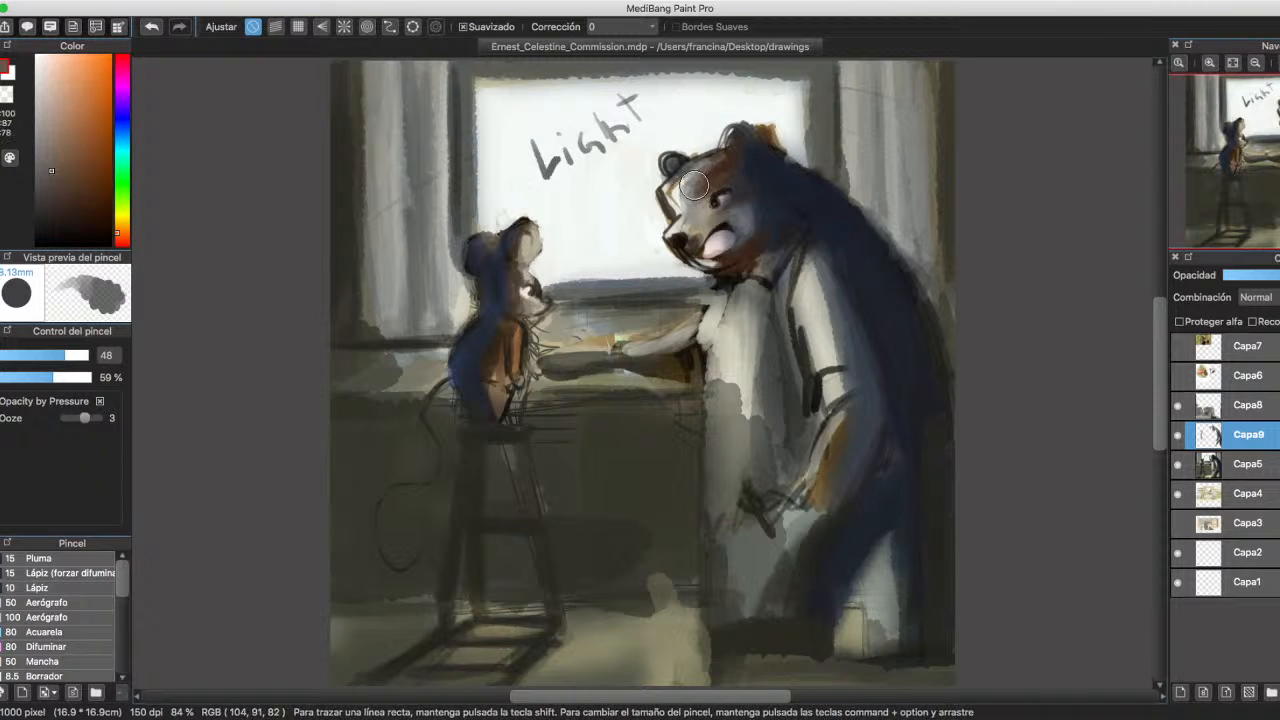
pyautogui.keyDown('alt'); pyautogui.click(750, 160); pyautogui.keyUp('alt')
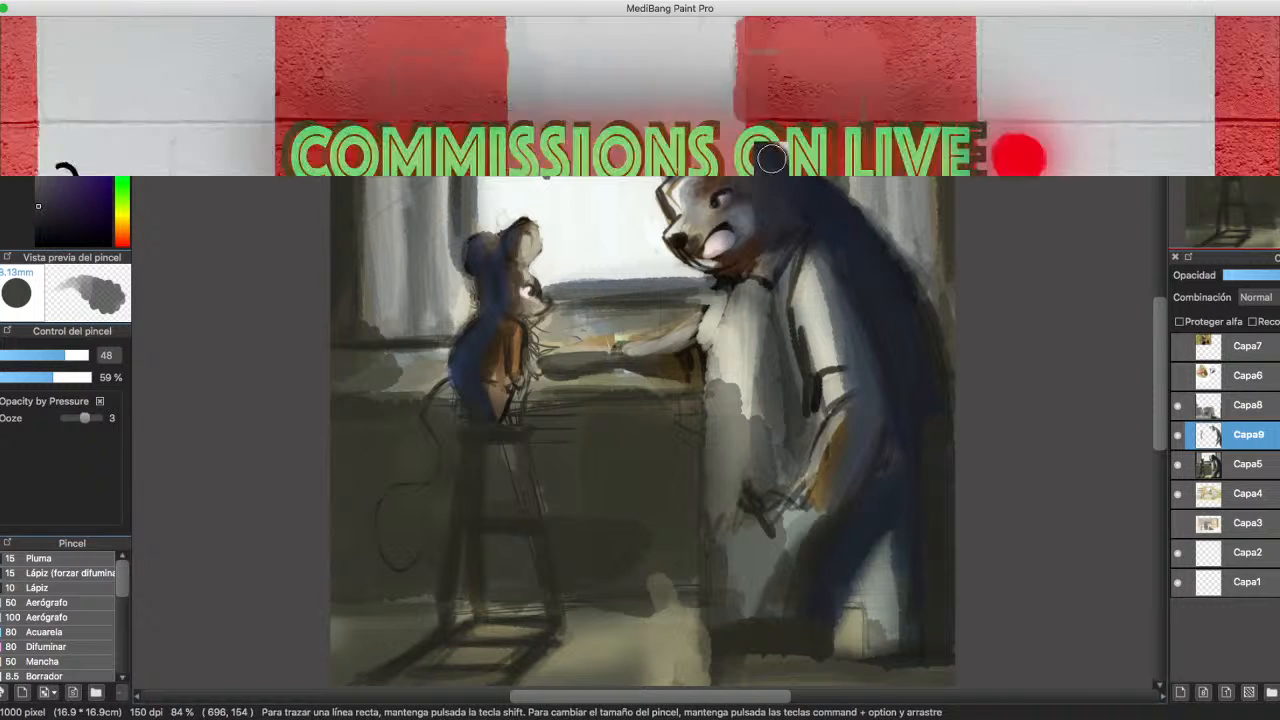
pyautogui.keyDown('alt'); pyautogui.click(777, 159); pyautogui.keyUp('alt')
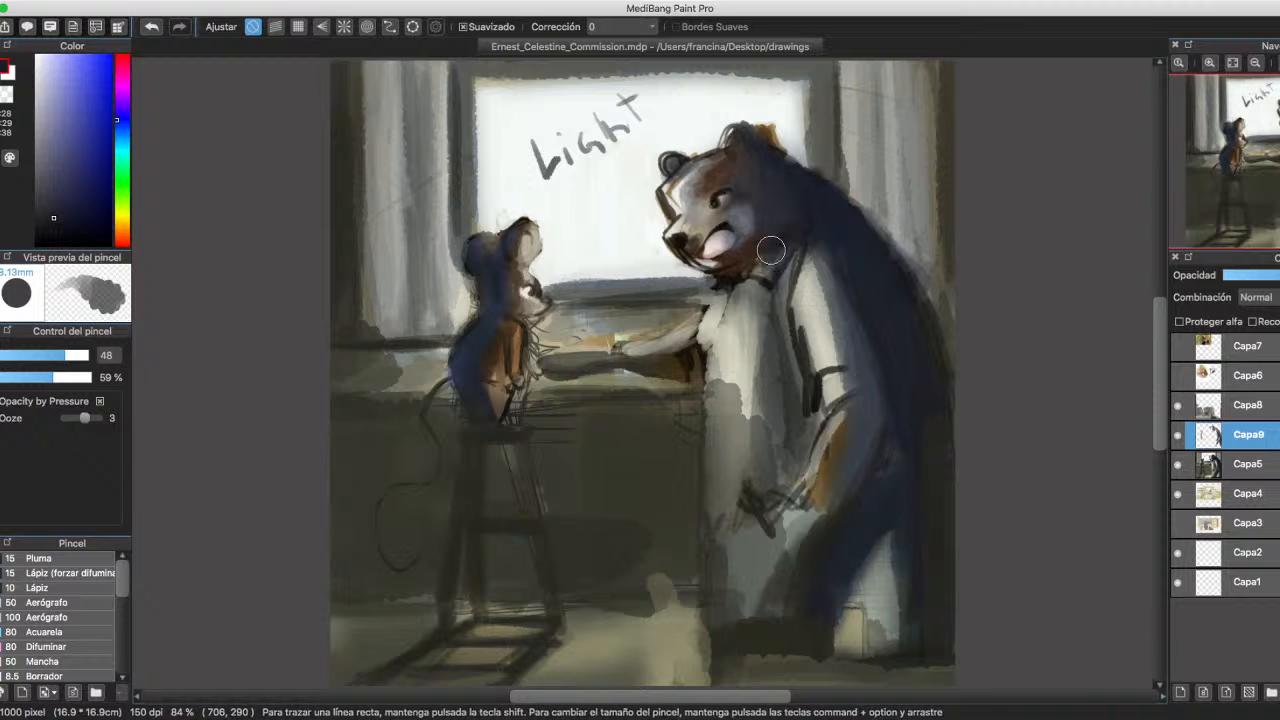
# Add blue-grey shading strokes along the bear's white sleeve and shoulder.
pyautogui.keyDown('alt'); pyautogui.click(836, 306); pyautogui.keyUp('alt')
pyautogui.moveTo(836, 278); pyautogui.dragTo(832, 400)
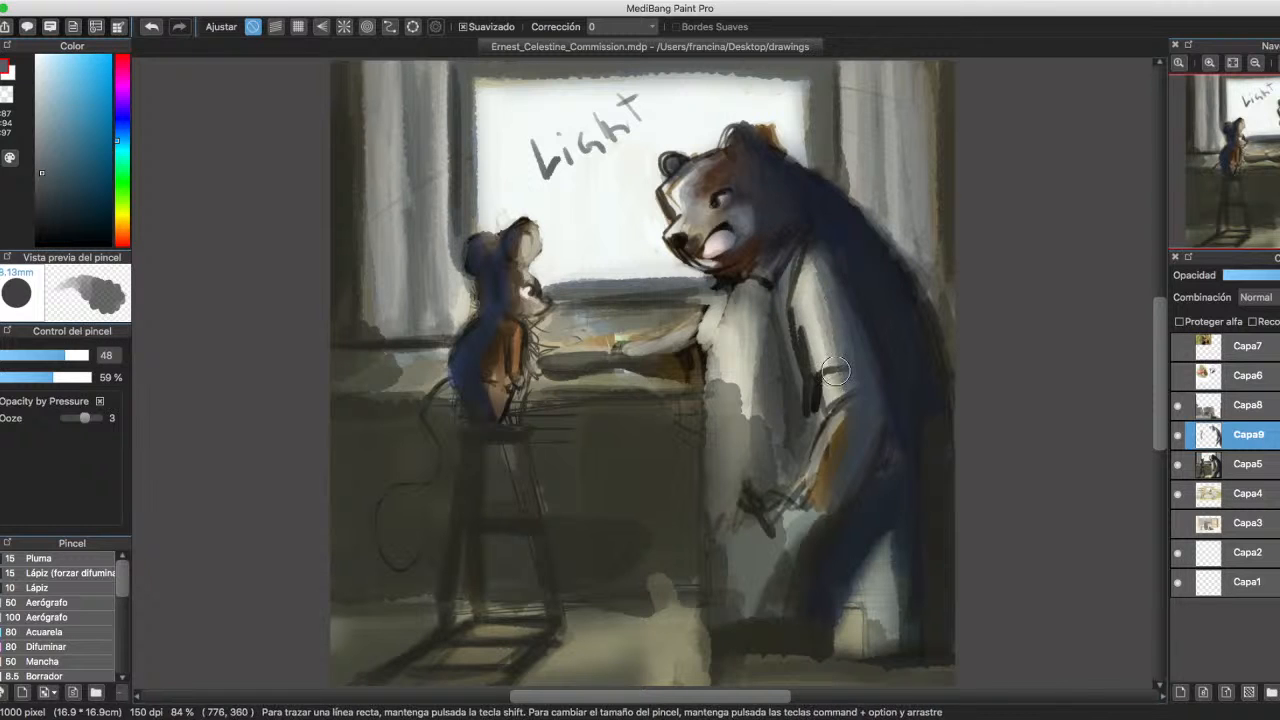
pyautogui.moveTo(792, 258); pyautogui.dragTo(800, 305)
# Paint the bear's lower forearm in sampled browns and darken its edge against the blue body.
pyautogui.keyDown('alt'); pyautogui.click(844, 424); pyautogui.keyUp('alt')
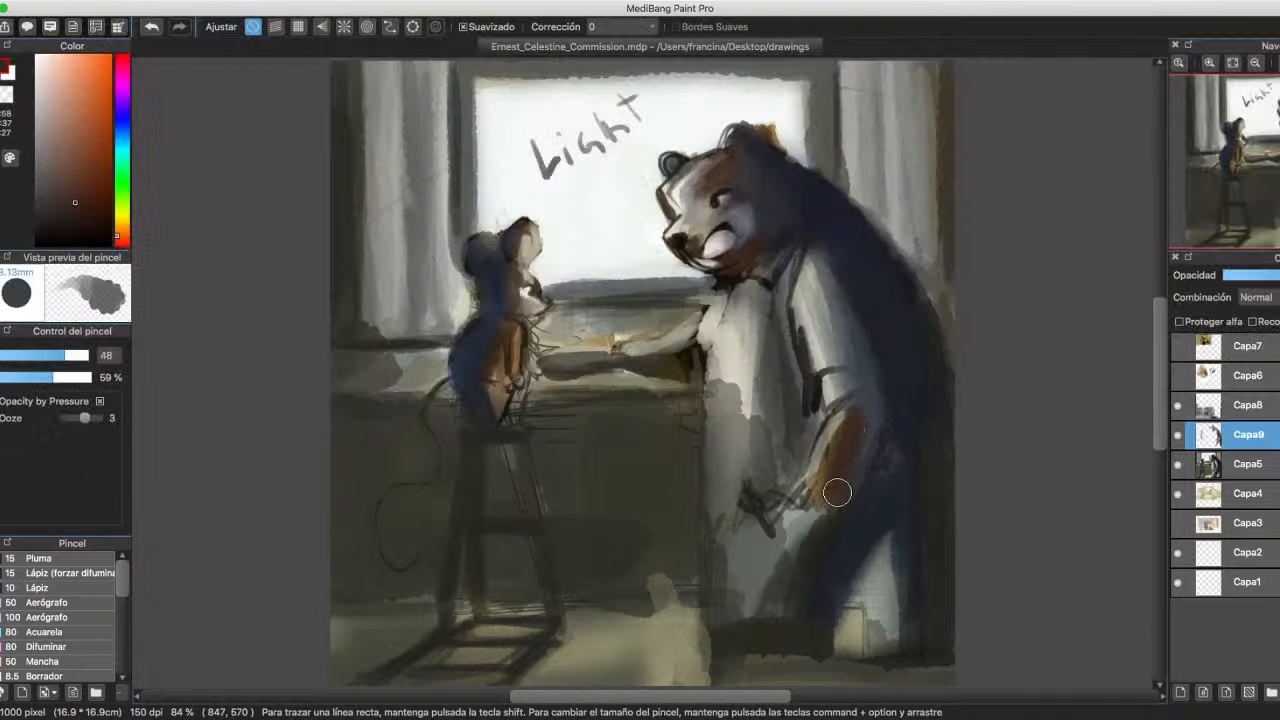
pyautogui.moveTo(837, 492); pyautogui.dragTo(857, 394)
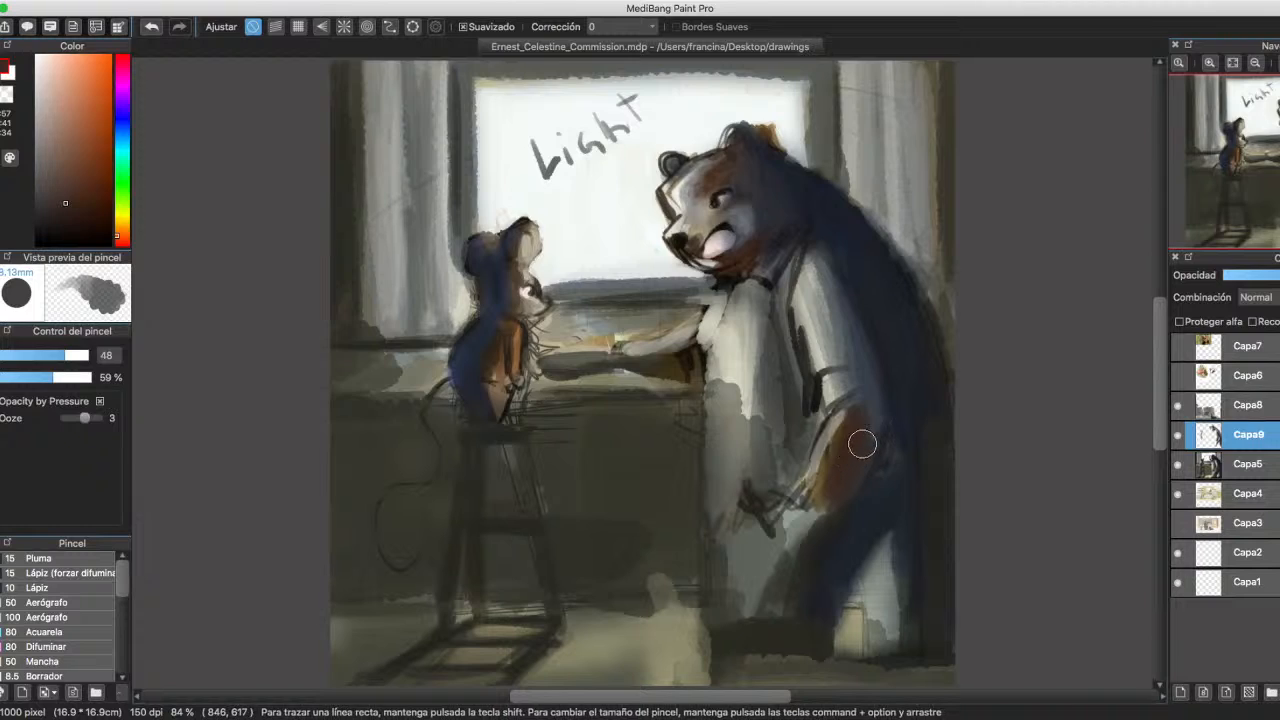
pyautogui.keyDown('alt'); pyautogui.click(884, 363); pyautogui.keyUp('alt')
pyautogui.keyDown('alt'); pyautogui.click(881, 360); pyautogui.keyUp('alt')
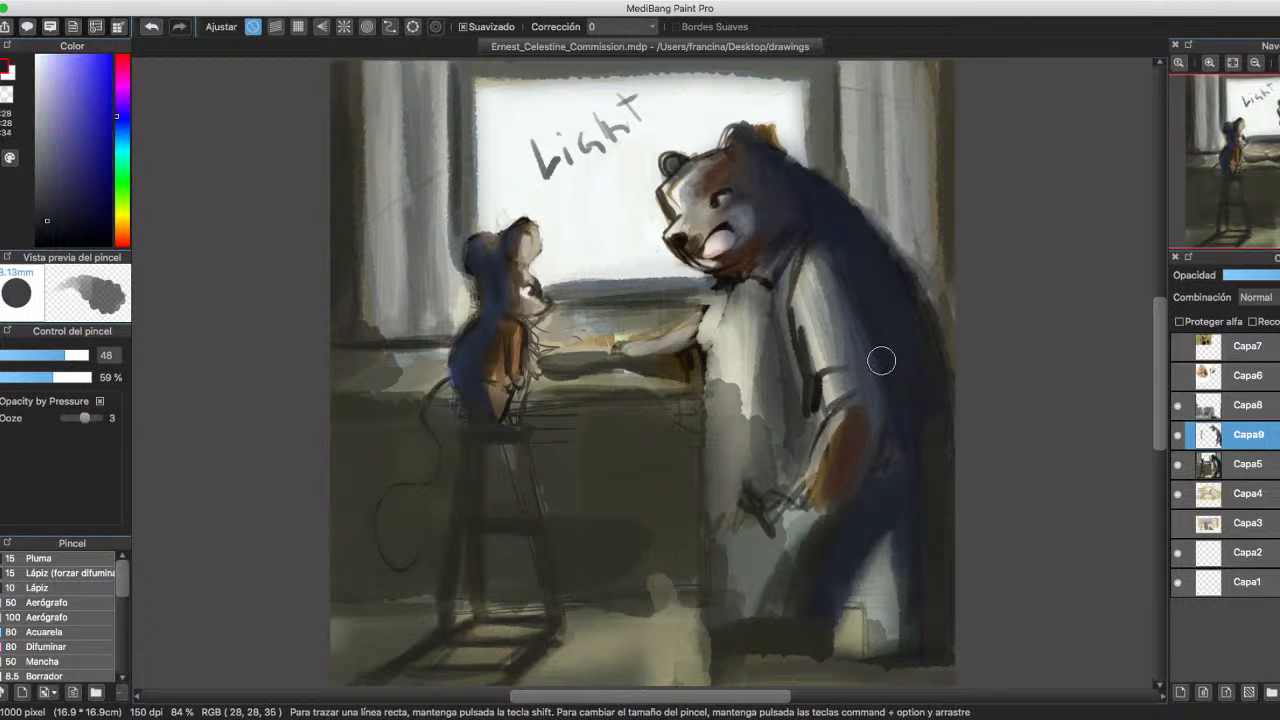
pyautogui.moveTo(849, 485); pyautogui.dragTo(868, 451)
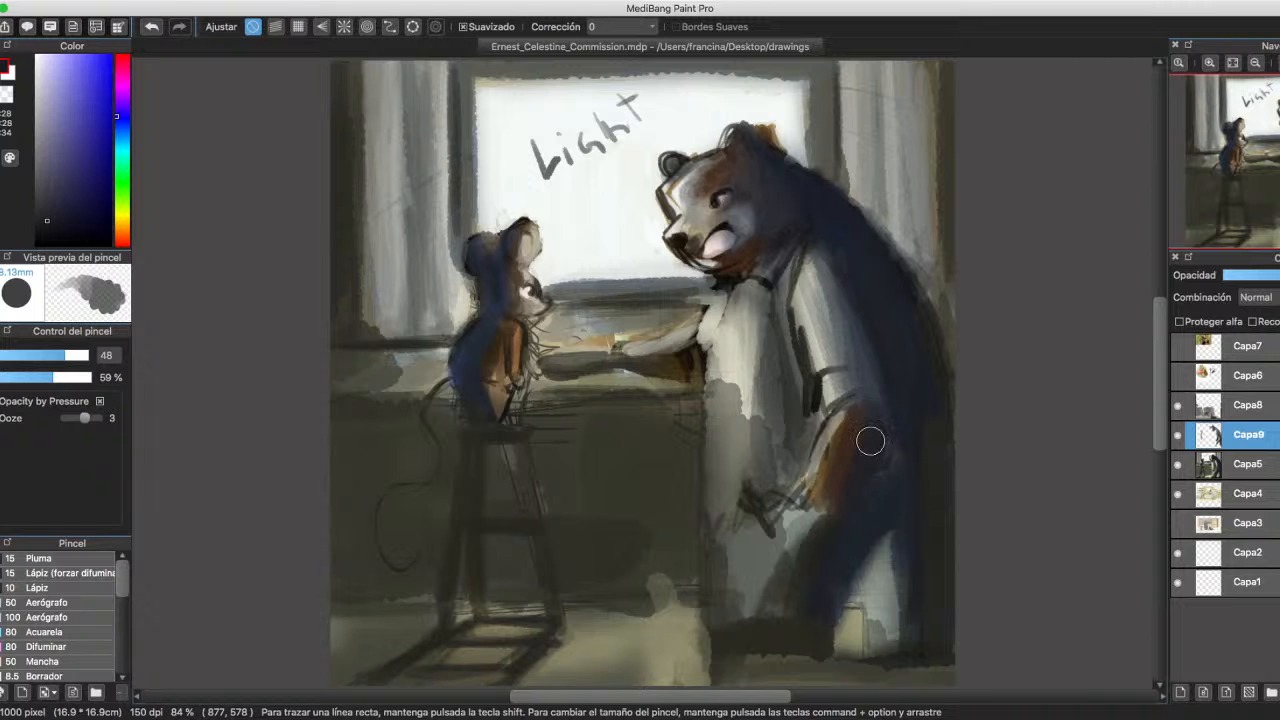
pyautogui.keyDown('alt'); pyautogui.click(819, 474); pyautogui.keyUp('alt')
pyautogui.moveTo(813, 497)
pyautogui.mouseDown()
pyautogui.moveTo(836, 413)
pyautogui.moveTo(815, 459)
pyautogui.moveTo(831, 430)
pyautogui.mouseUp()
# Cover the bear's snout, forehead and jaw around the mouth with warm browns sampled from the arm and neck.
pyautogui.keyDown('alt'); pyautogui.click(836, 420); pyautogui.keyUp('alt')
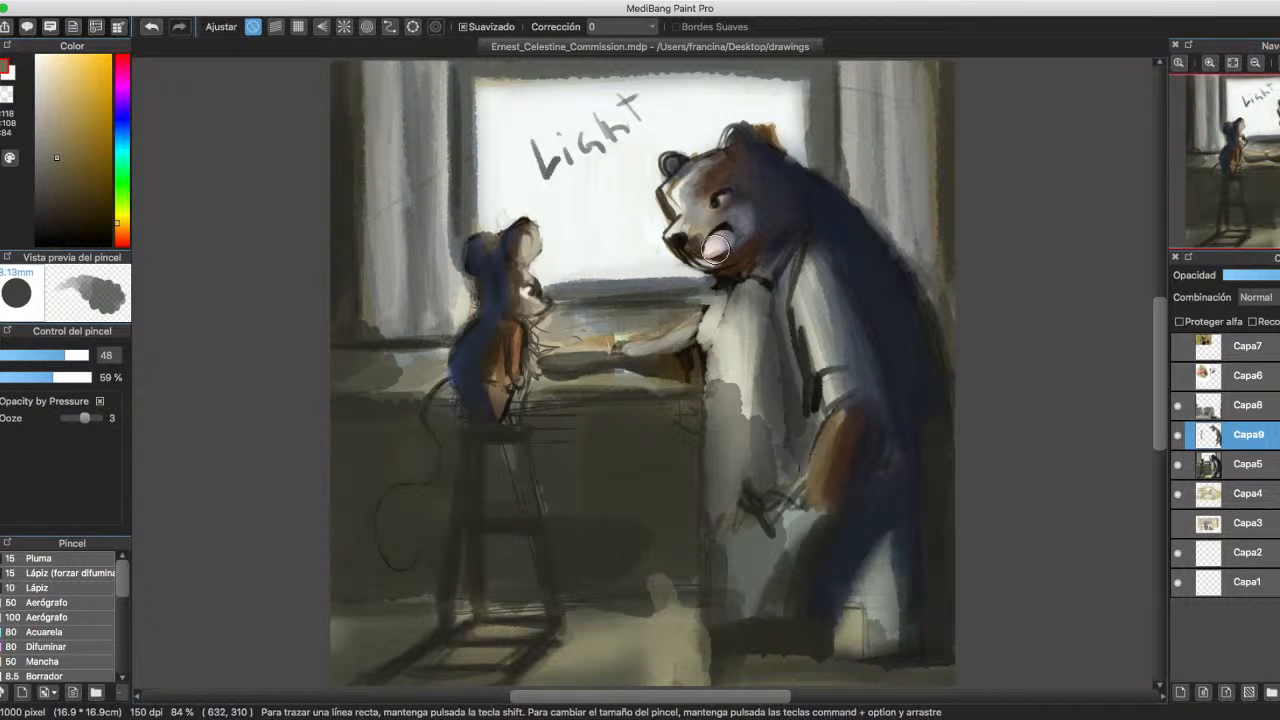
pyautogui.moveTo(684, 223)
pyautogui.mouseDown()
pyautogui.moveTo(675, 186)
pyautogui.moveTo(674, 203)
pyautogui.mouseUp()
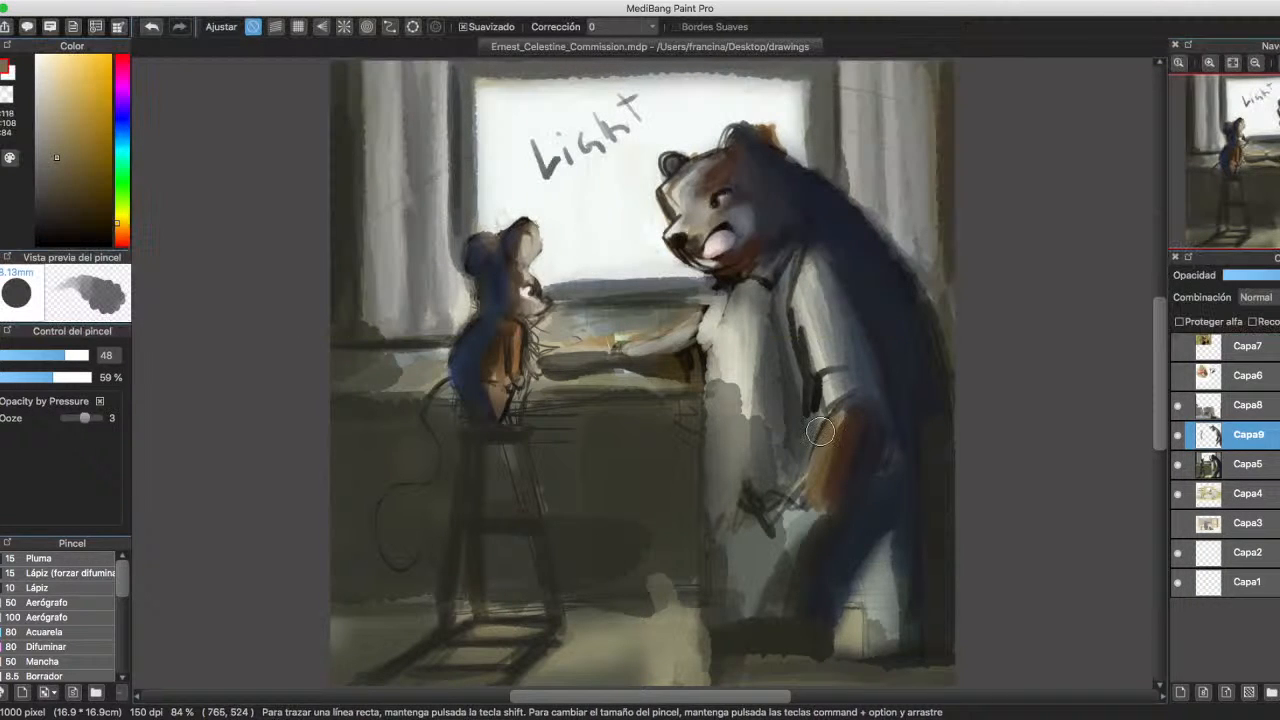
pyautogui.keyDown('alt'); pyautogui.click(768, 278); pyautogui.keyUp('alt')
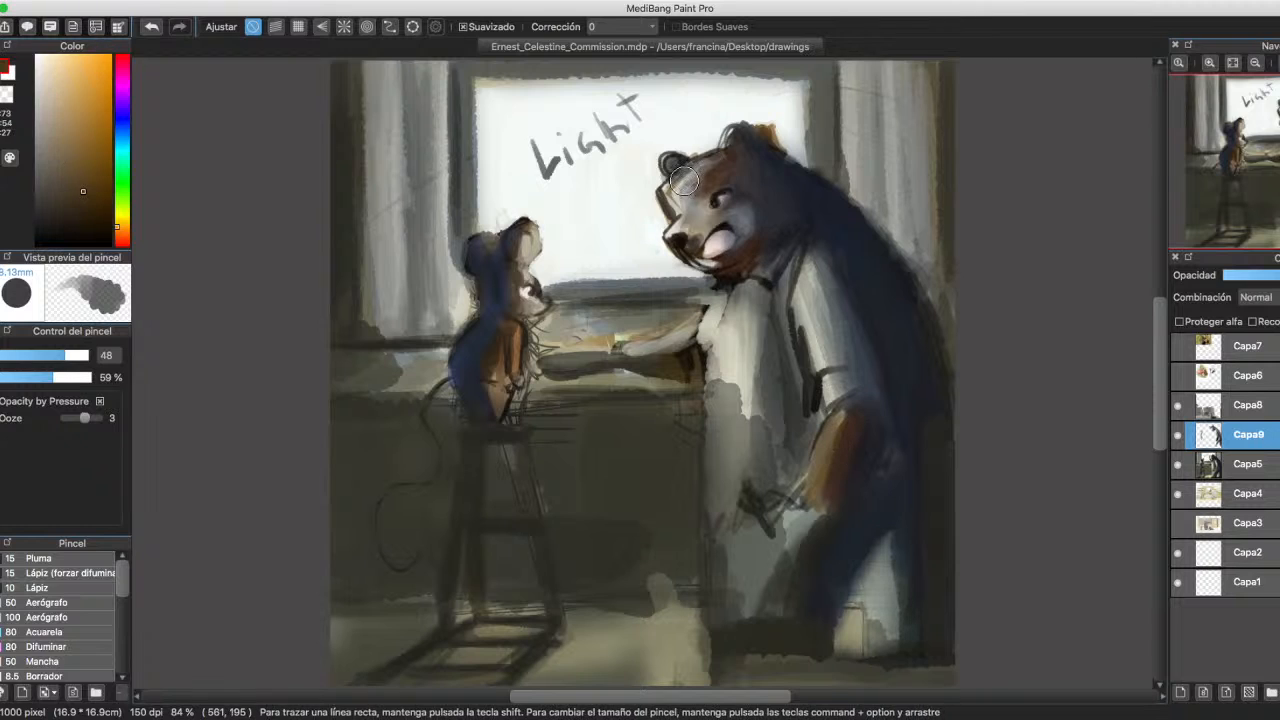
pyautogui.moveTo(683, 188)
pyautogui.mouseDown()
pyautogui.moveTo(700, 170)
pyautogui.moveTo(688, 195)
pyautogui.moveTo(697, 215)
pyautogui.moveTo(740, 234)
pyautogui.mouseUp()
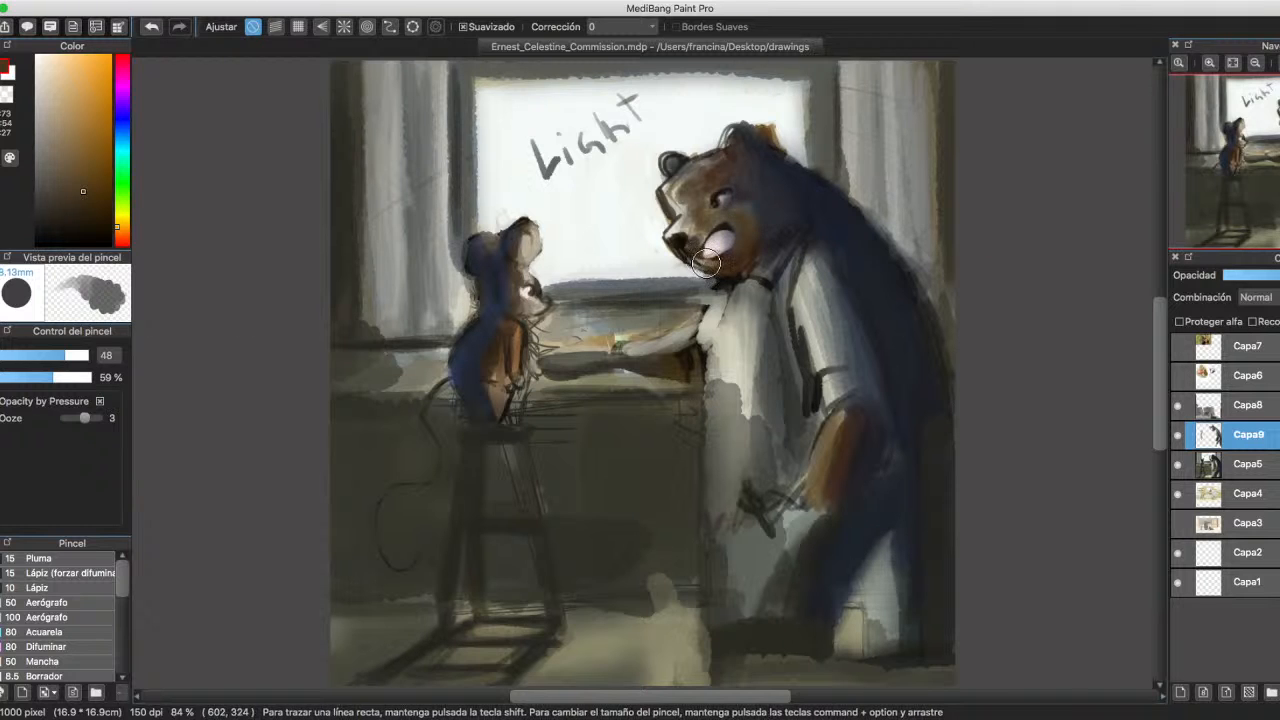
pyautogui.moveTo(732, 264); pyautogui.dragTo(737, 225)
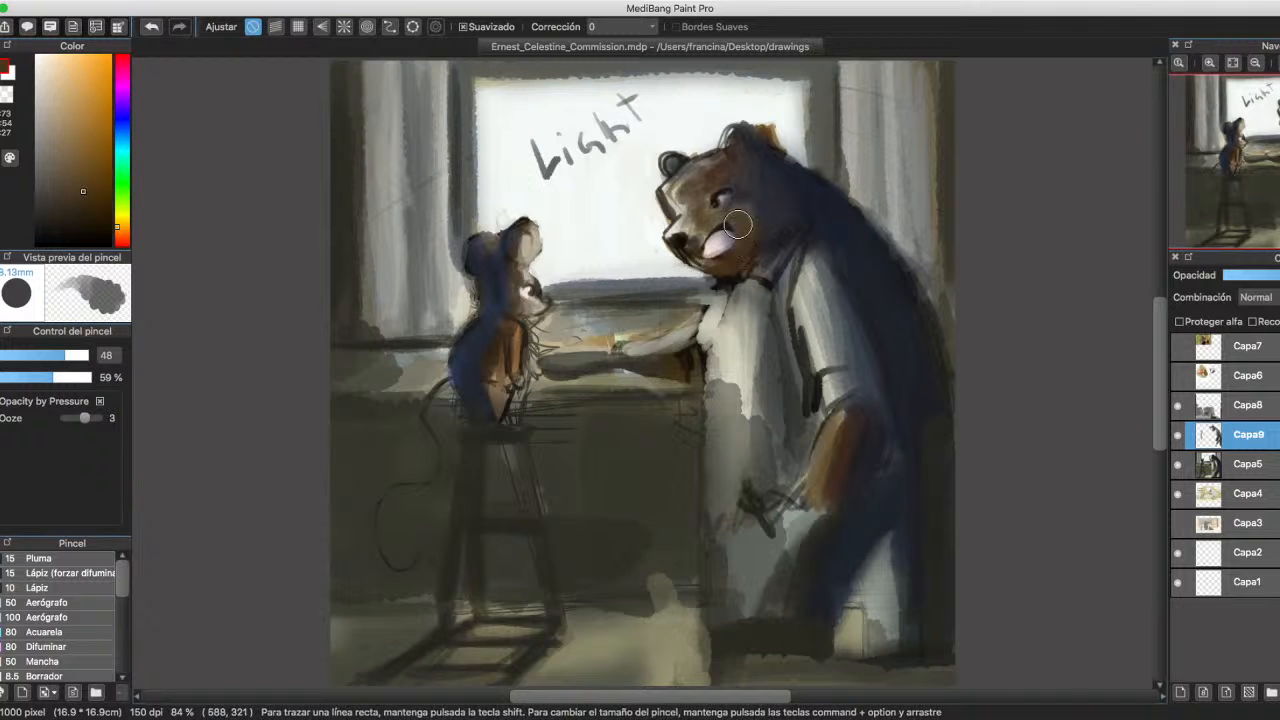
# Extend the brown fur across the back of the bear's head and neck, and darken it near the ear.
pyautogui.keyDown('alt'); pyautogui.click(730, 165); pyautogui.keyUp('alt')
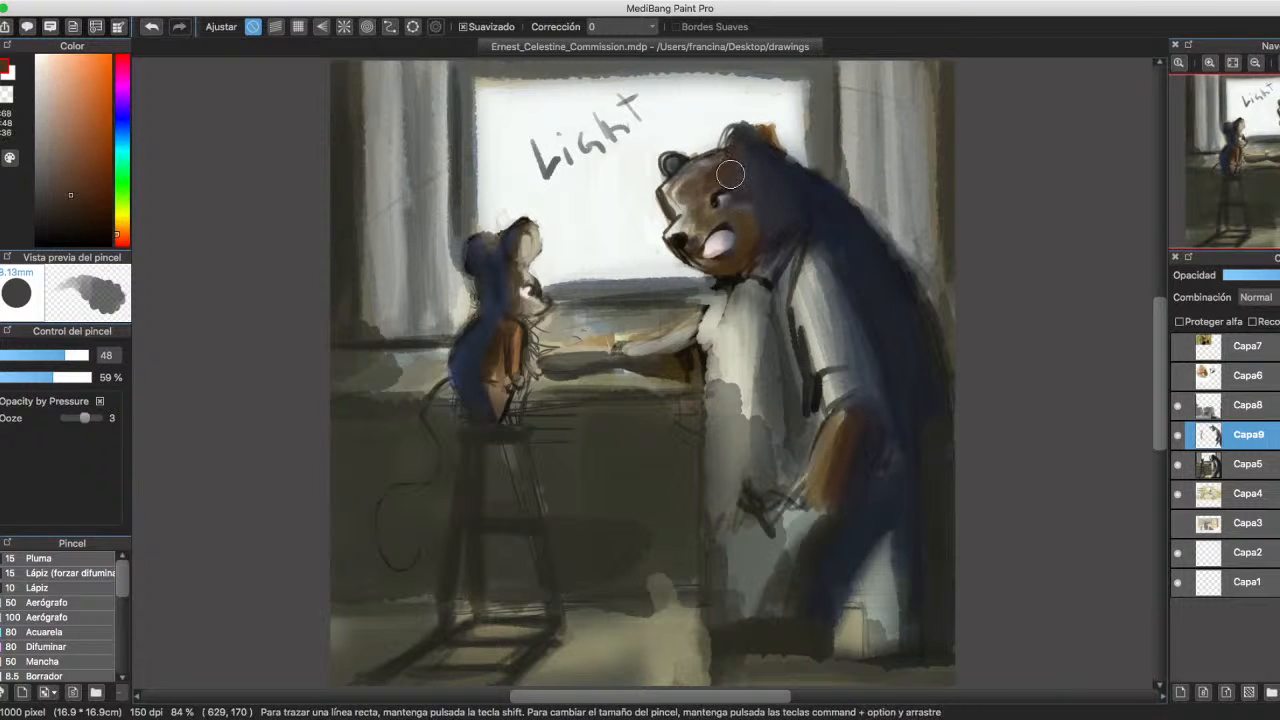
pyautogui.keyDown('alt'); pyautogui.click(751, 254); pyautogui.keyUp('alt')
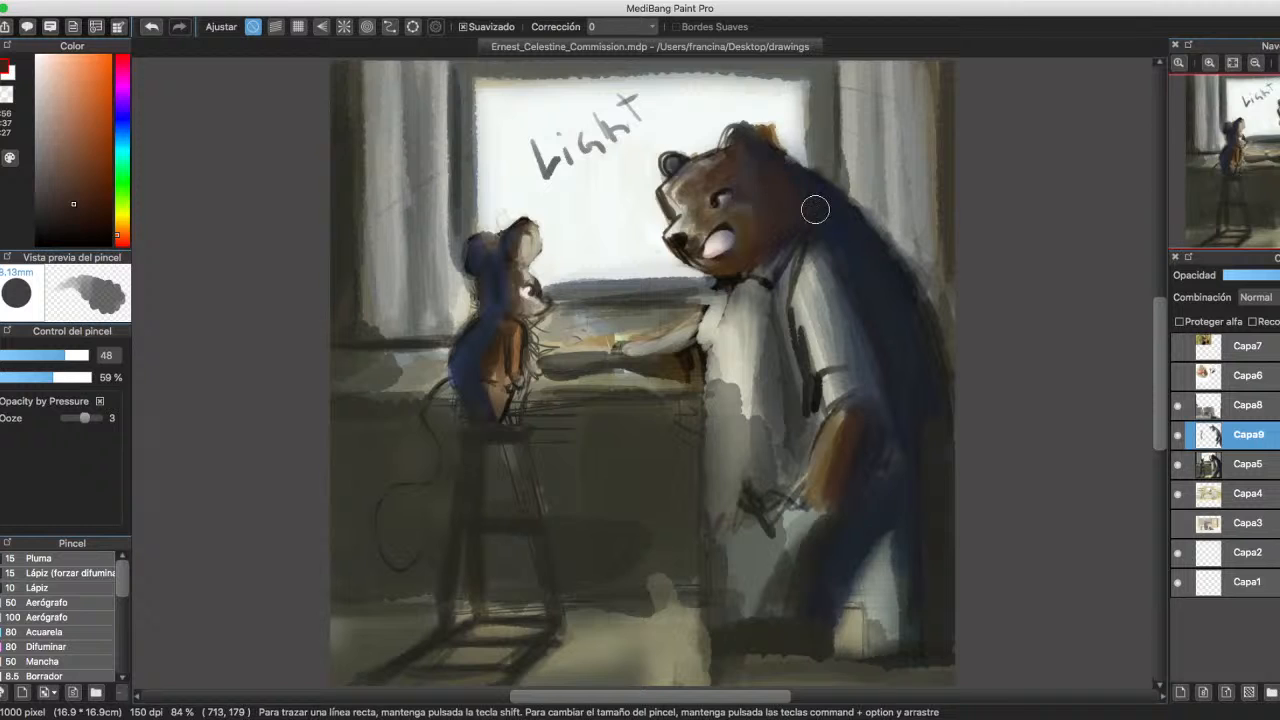
pyautogui.keyDown('alt'); pyautogui.click(742, 138); pyautogui.keyUp('alt')
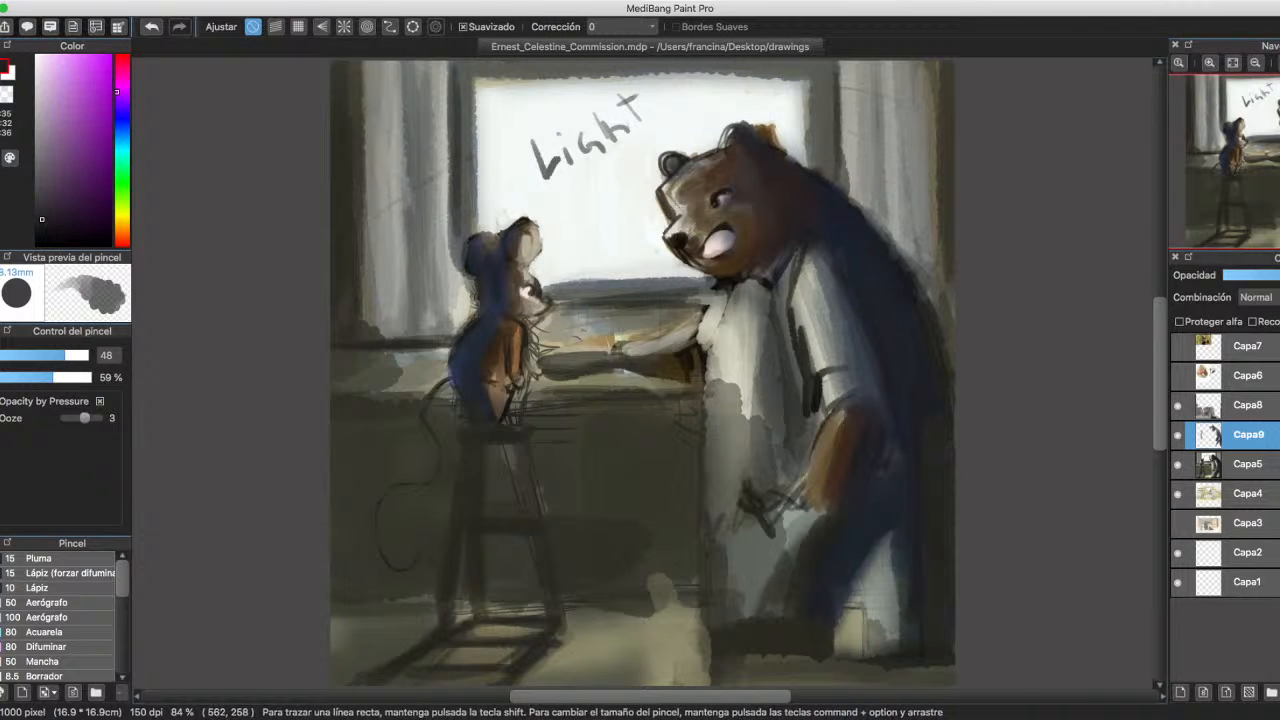
# Paint light grey highlights on the bear's snout and both ears, and blend greyish mid-tones into the forehead.
pyautogui.keyDown('alt'); pyautogui.click(683, 222); pyautogui.keyUp('alt')
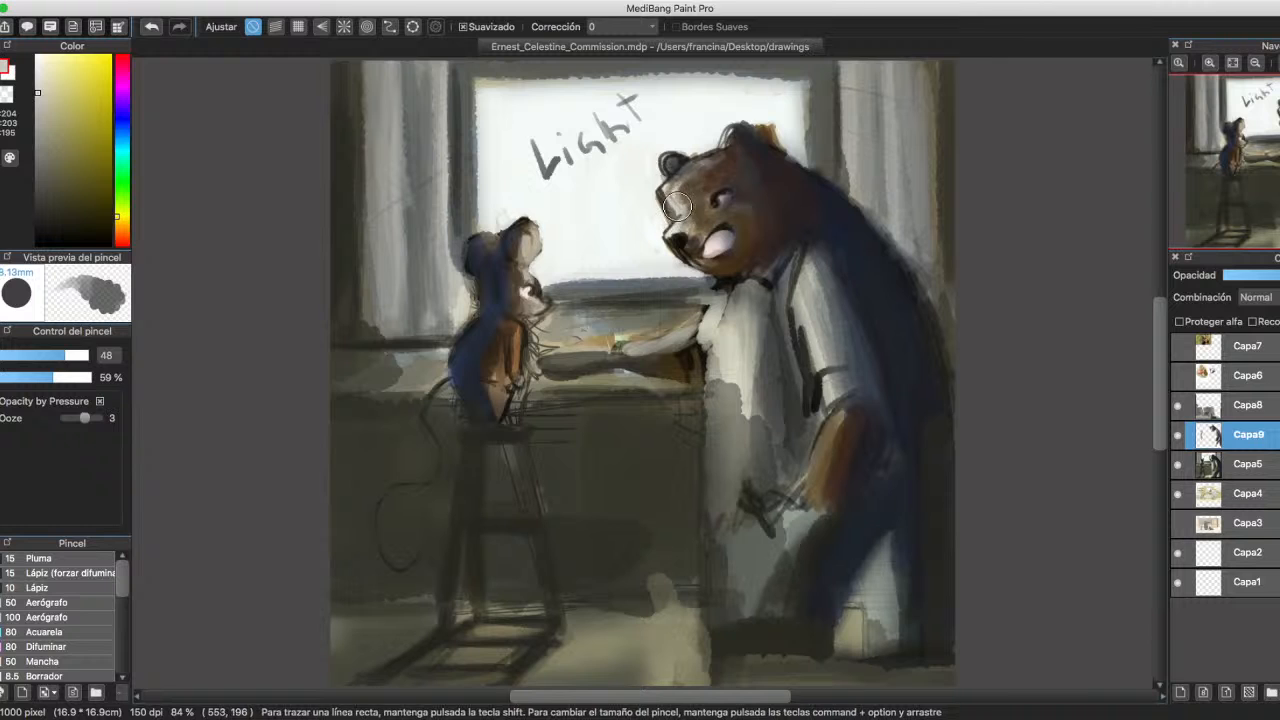
pyautogui.moveTo(680, 178)
pyautogui.mouseDown()
pyautogui.moveTo(668, 163)
pyautogui.moveTo(674, 176)
pyautogui.mouseUp()
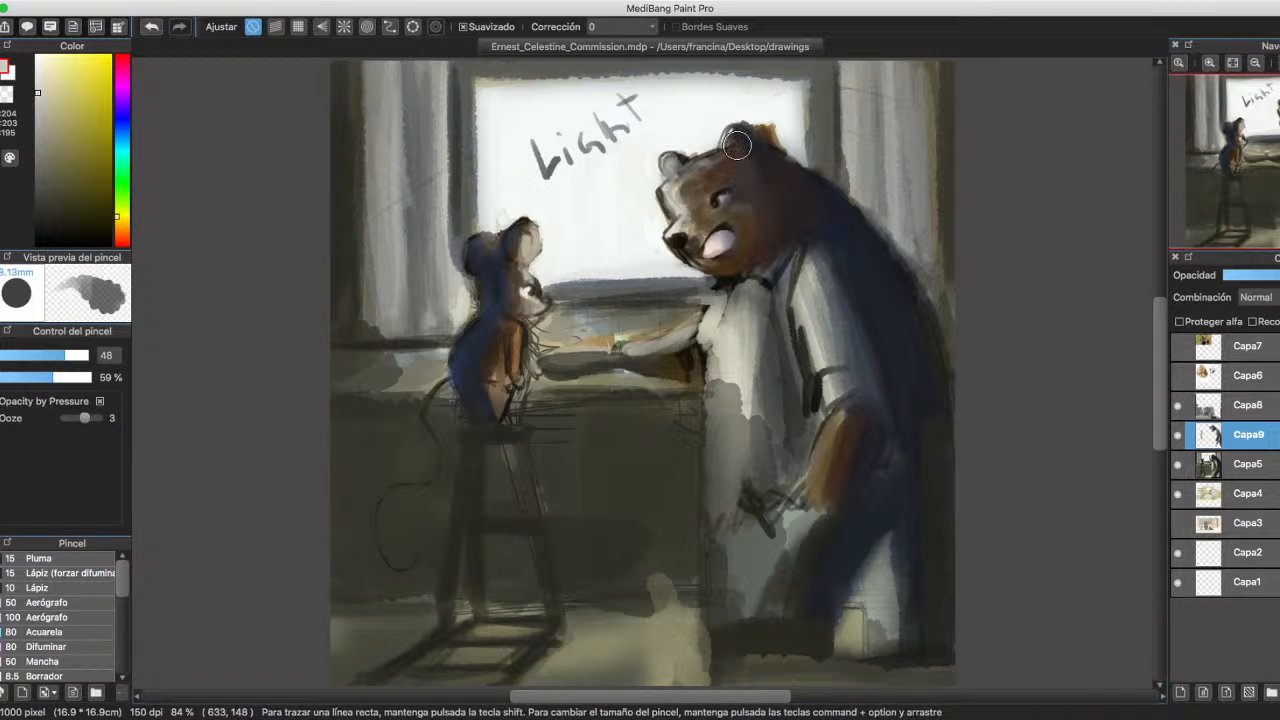
pyautogui.moveTo(736, 146)
pyautogui.mouseDown()
pyautogui.moveTo(722, 163)
pyautogui.moveTo(742, 136)
pyautogui.mouseUp()
pyautogui.keyDown('alt'); pyautogui.click(717, 161); pyautogui.keyUp('alt')
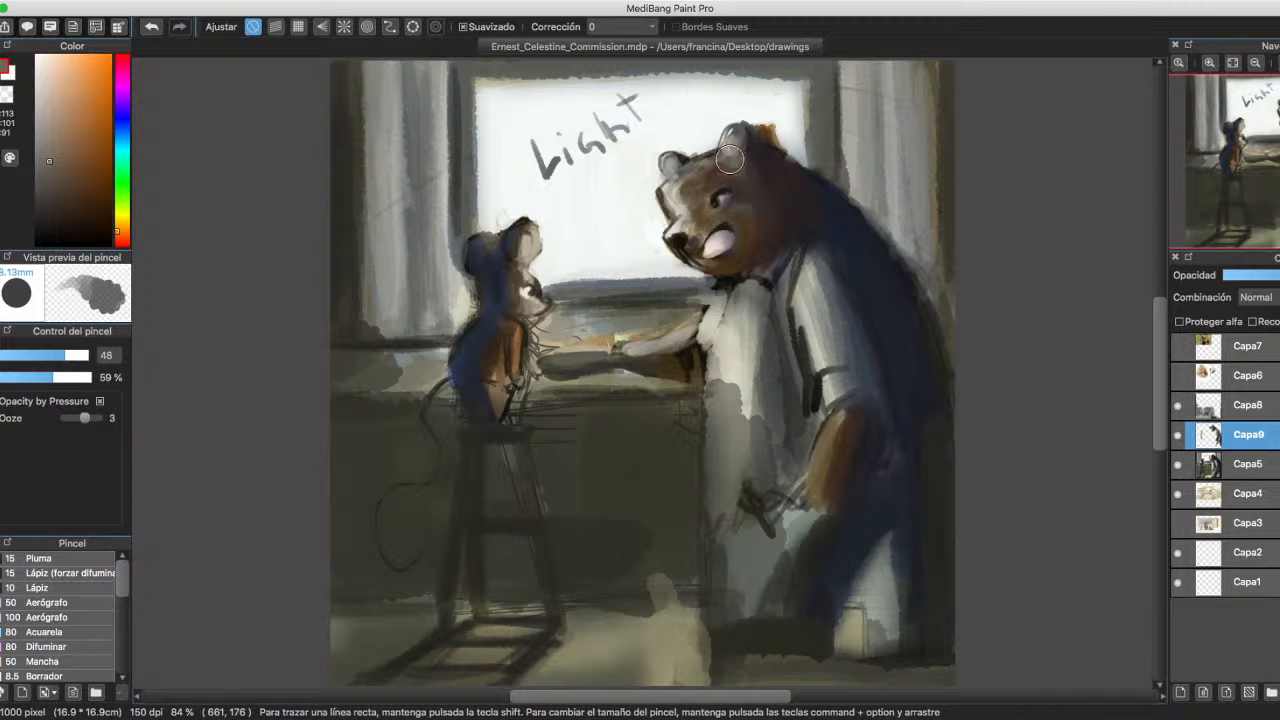
pyautogui.keyDown('alt'); pyautogui.click(750, 163); pyautogui.keyUp('alt')
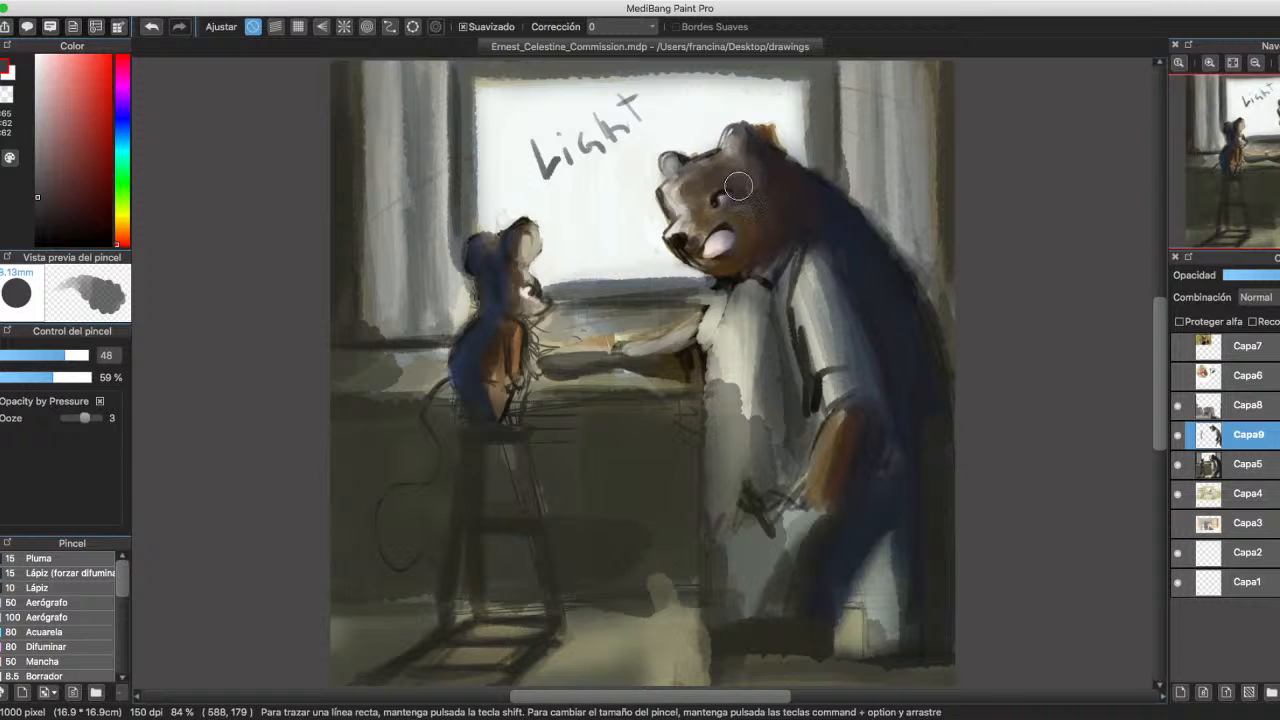
pyautogui.keyDown('alt'); pyautogui.click(696, 177); pyautogui.keyUp('alt')
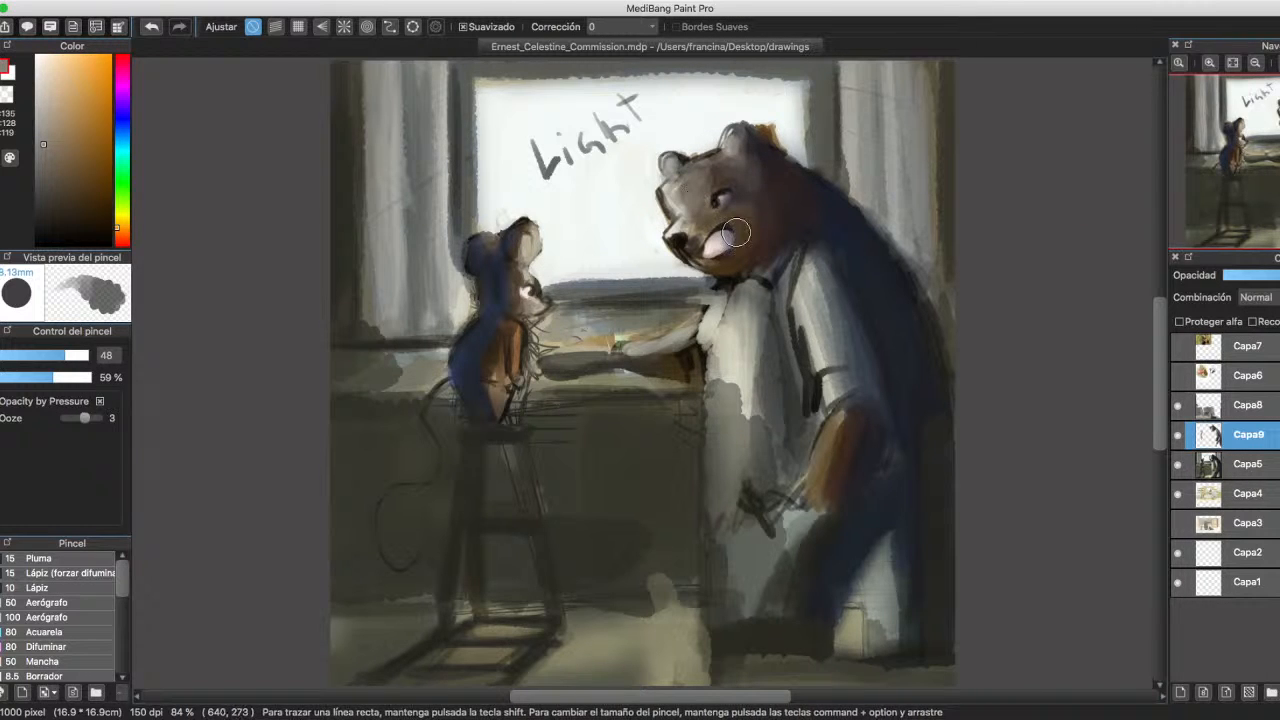
# Hide layers Capa9, Capa5 and Capa8 to view the Ernest & Celestine reference illustration.
pyautogui.click(1177, 434)
pyautogui.click(1177, 464)
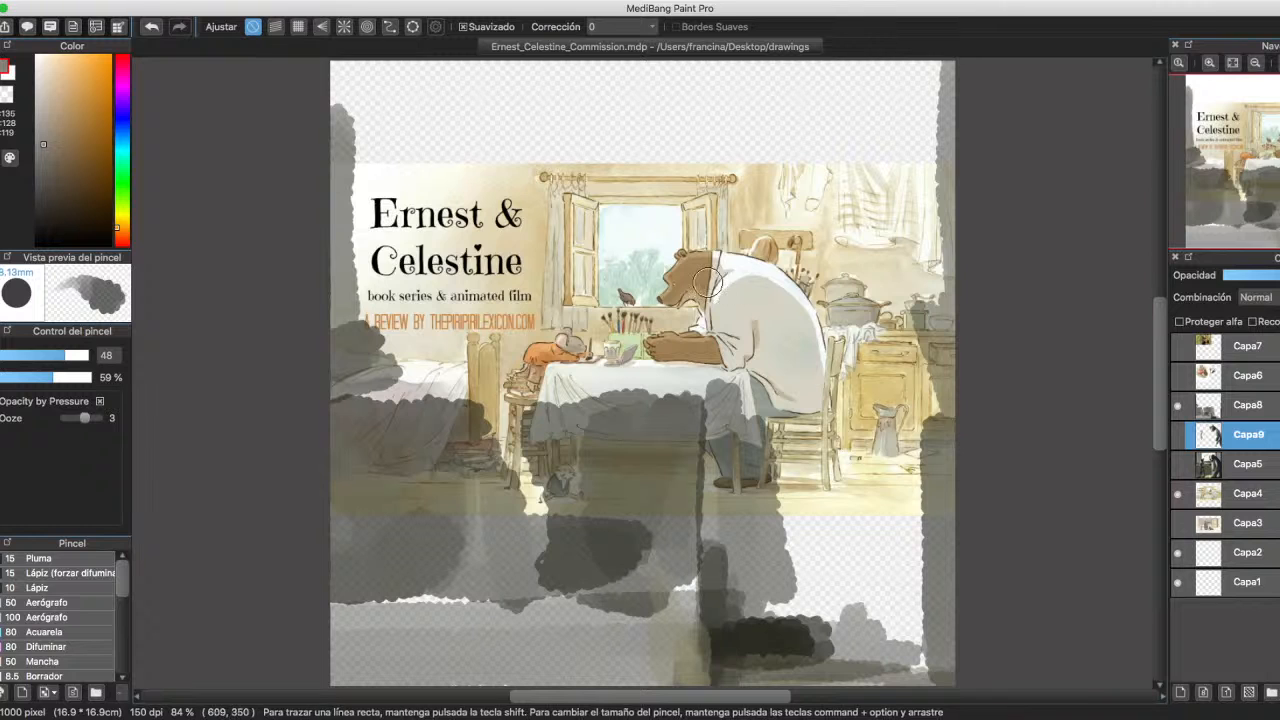
pyautogui.click(1177, 404)
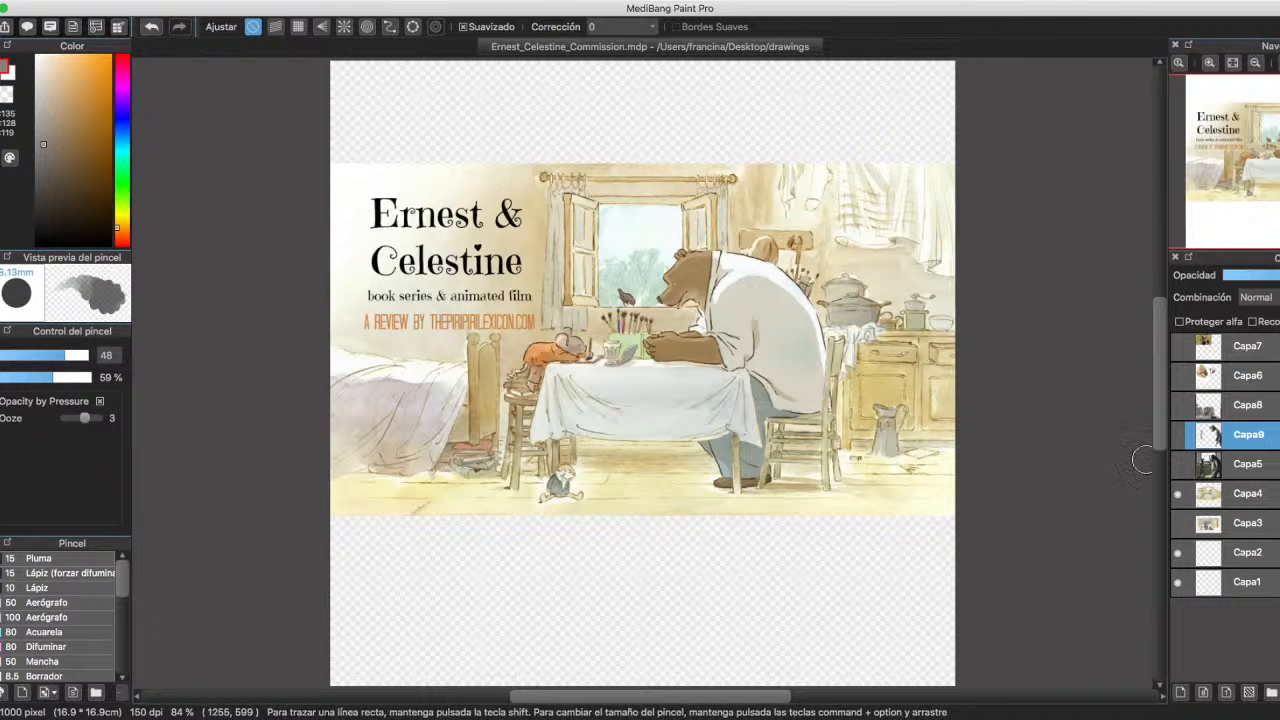
# View the Capa3 reference illustration in place of Capa4, and restore the painting by hiding Capa3 and showing Capa4, Capa5 and Capa9.
pyautogui.click(1177, 493)
pyautogui.click(1177, 523)
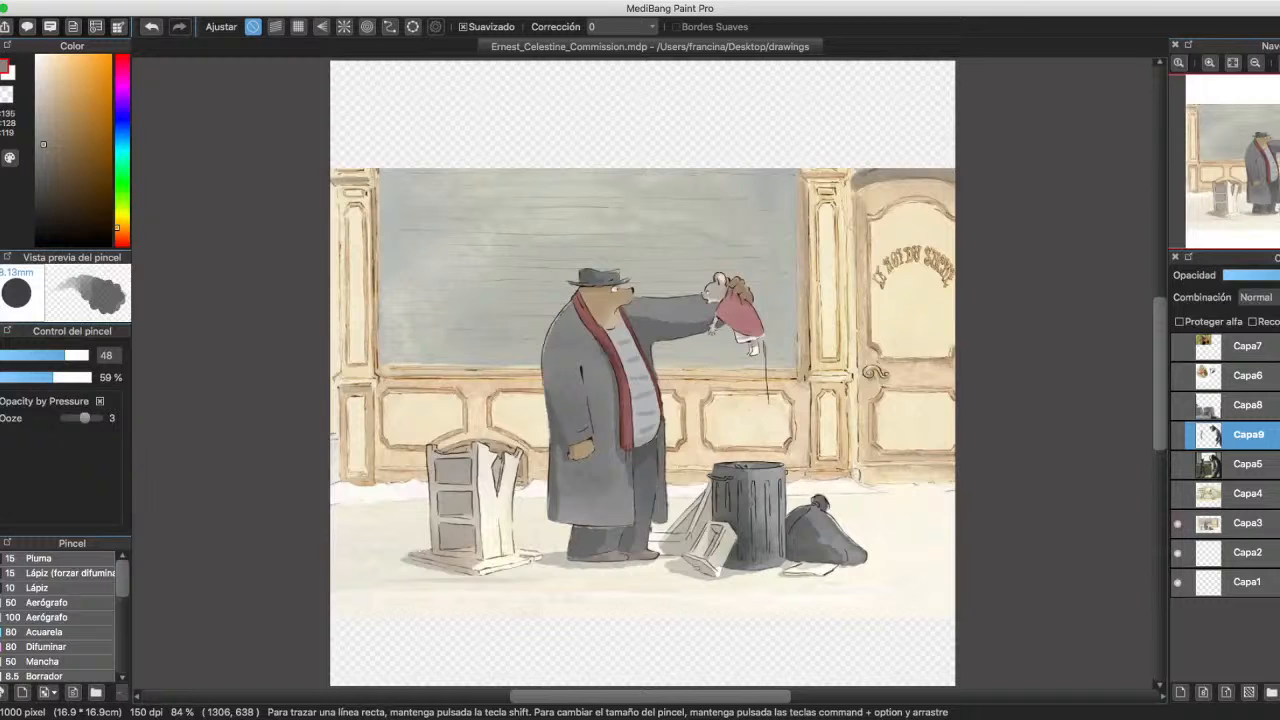
pyautogui.click(1177, 523)
pyautogui.click(1177, 493)
pyautogui.click(1177, 464)
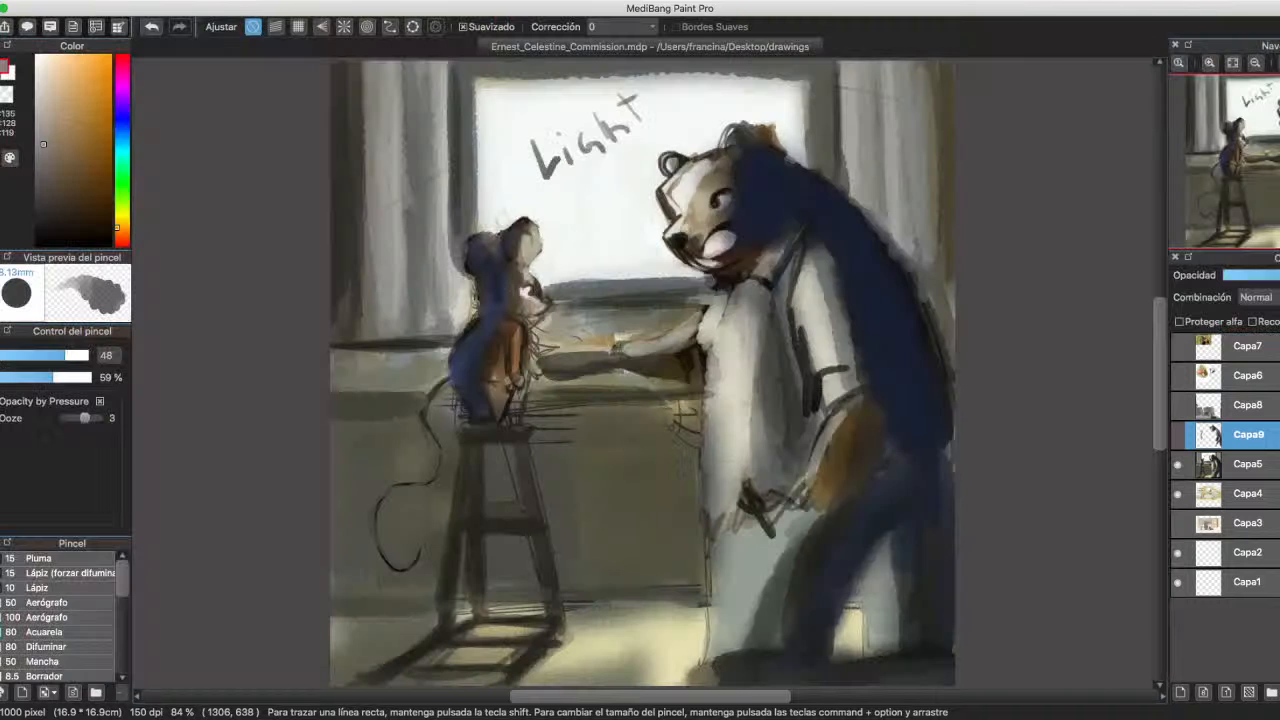
pyautogui.click(1177, 434)
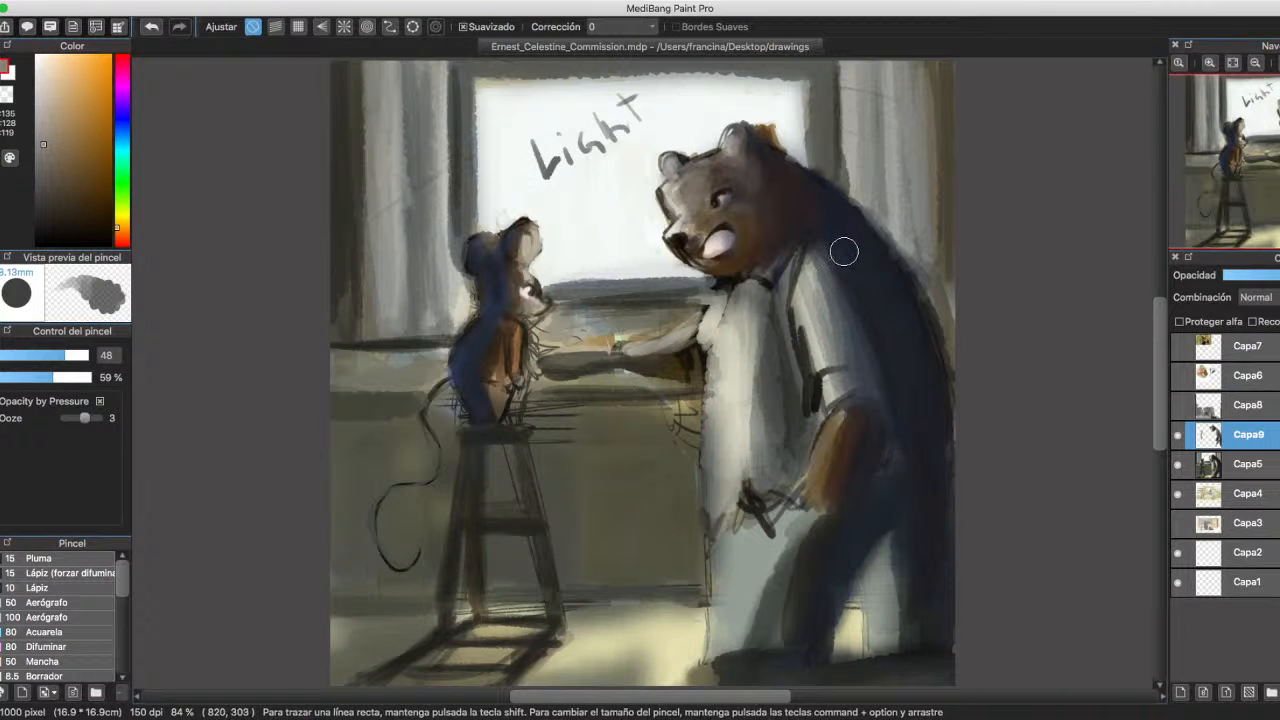
# Shade the bear's shirt front beside the near sleeve with sampled dark grey, and blend a mid grey towards the middle.
pyautogui.keyDown('alt'); pyautogui.click(808, 335); pyautogui.keyUp('alt')
pyautogui.moveTo(782, 279)
pyautogui.mouseDown()
pyautogui.moveTo(784, 322)
pyautogui.moveTo(803, 240)
pyautogui.moveTo(788, 464)
pyautogui.mouseUp()
pyautogui.moveTo(773, 316); pyautogui.dragTo(795, 435)
pyautogui.moveTo(775, 338); pyautogui.dragTo(771, 466)
pyautogui.keyDown('alt'); pyautogui.click(756, 428); pyautogui.keyUp('alt')
pyautogui.moveTo(757, 320); pyautogui.dragTo(744, 465)
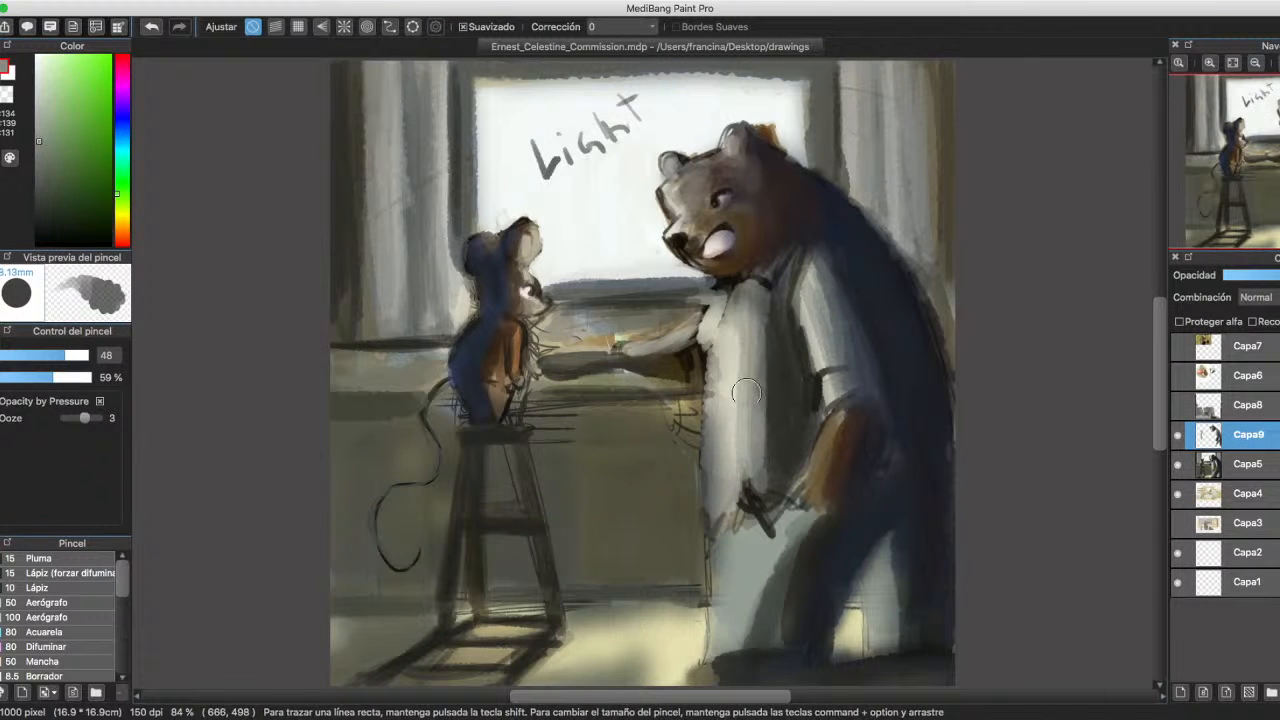
pyautogui.moveTo(748, 380); pyautogui.dragTo(745, 483)
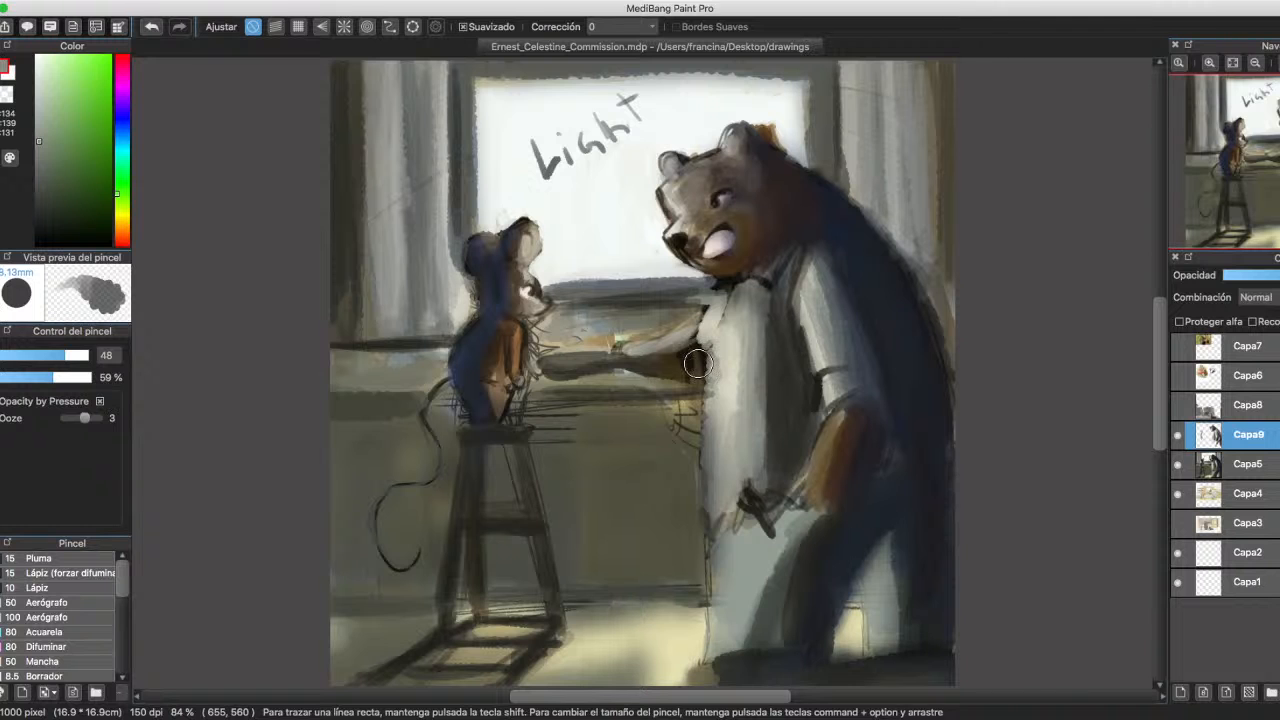
# Paint long vertical folds down the bear's shirt front to the hem, using a dark tone sampled below the chin and a mid grey.
pyautogui.keyDown('alt'); pyautogui.click(770, 280); pyautogui.keyUp('alt')
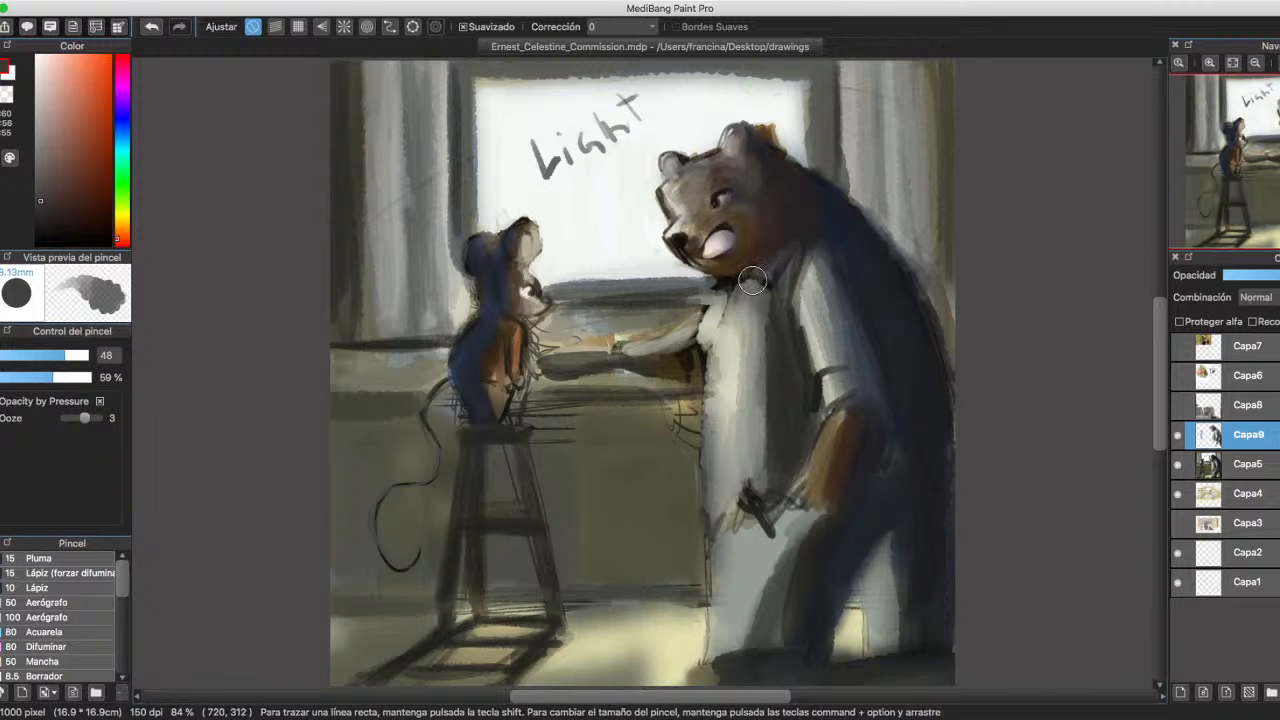
pyautogui.moveTo(744, 318); pyautogui.dragTo(751, 410)
pyautogui.moveTo(744, 322); pyautogui.dragTo(762, 458)
pyautogui.keyDown('alt'); pyautogui.click(747, 396); pyautogui.keyUp('alt')
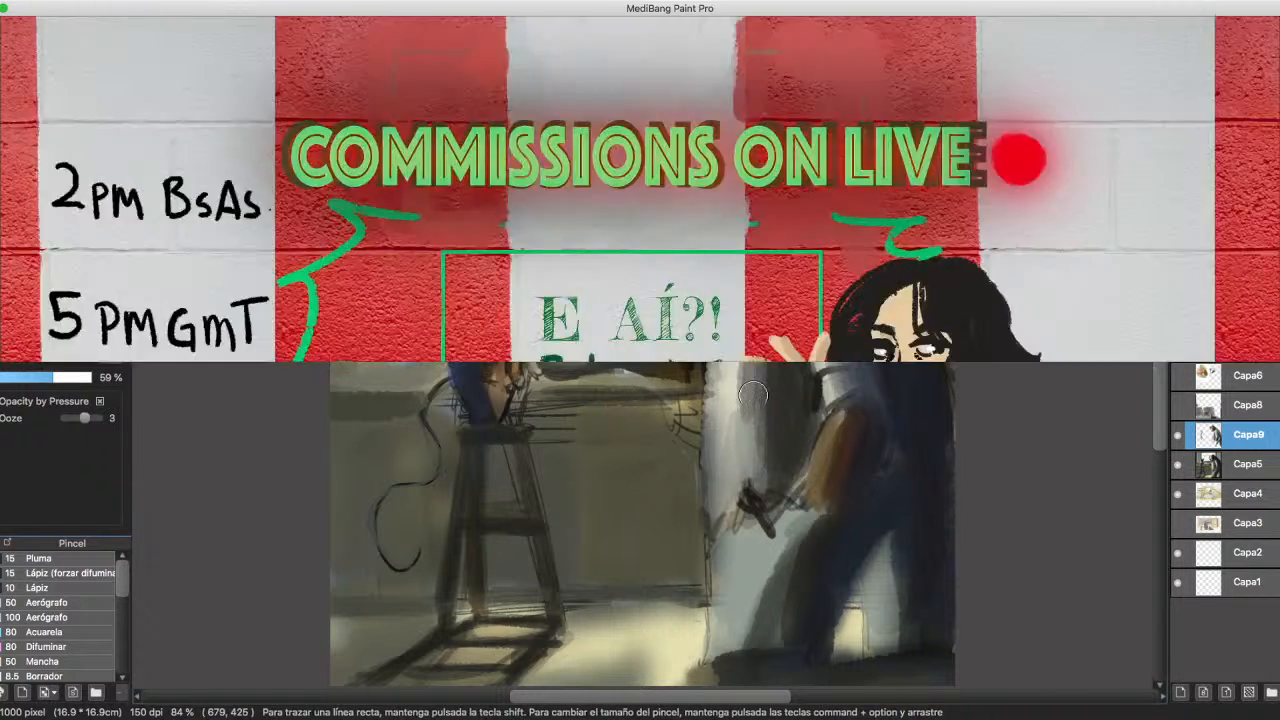
pyautogui.moveTo(750, 325)
pyautogui.mouseDown()
pyautogui.moveTo(760, 452)
pyautogui.moveTo(781, 508)
pyautogui.mouseUp()
pyautogui.moveTo(776, 372); pyautogui.dragTo(780, 505)
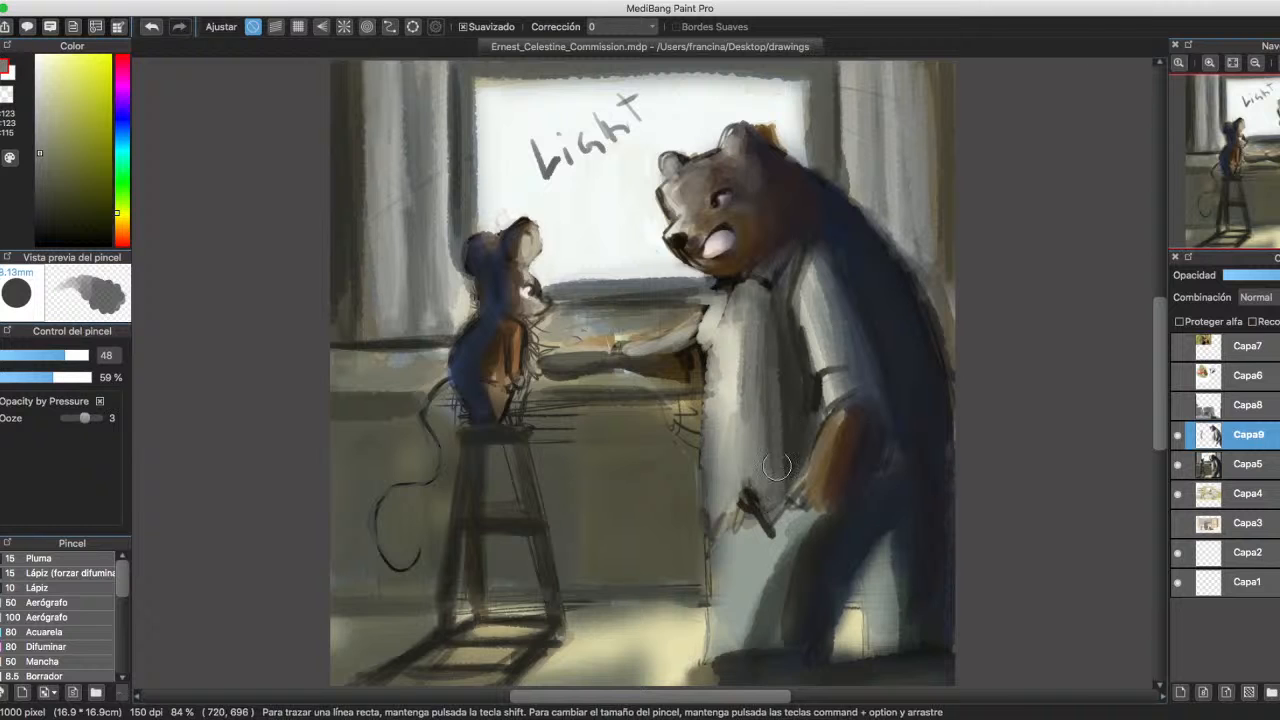
# Cover the blue shading on the mouse's head and body with dark browns and greys sampled from the mouse.
pyautogui.keyDown('alt'); pyautogui.click(498, 354); pyautogui.keyUp('alt')
pyautogui.moveTo(498, 354)
pyautogui.mouseDown()
pyautogui.moveTo(479, 381)
pyautogui.moveTo(490, 330)
pyautogui.moveTo(508, 363)
pyautogui.mouseUp()
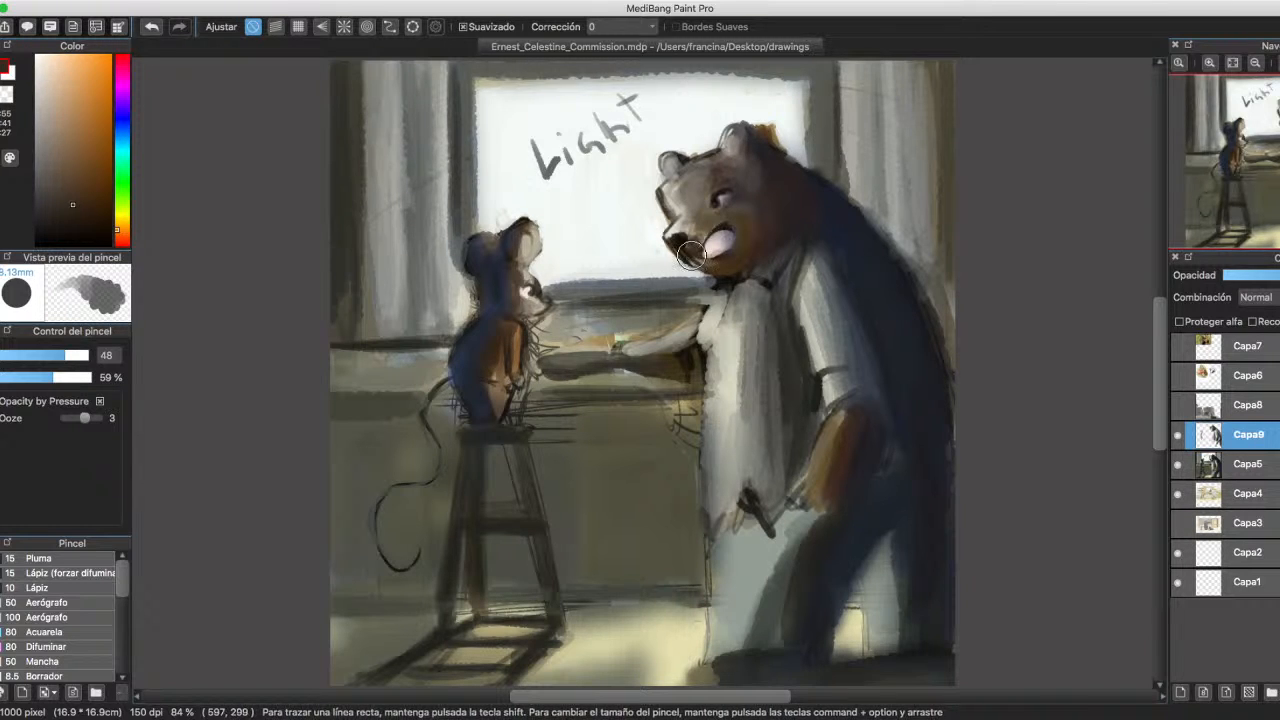
pyautogui.moveTo(489, 345)
pyautogui.mouseDown()
pyautogui.moveTo(506, 432)
pyautogui.moveTo(479, 393)
pyautogui.moveTo(476, 413)
pyautogui.moveTo(490, 410)
pyautogui.moveTo(479, 366)
pyautogui.moveTo(497, 322)
pyautogui.moveTo(473, 352)
pyautogui.moveTo(490, 321)
pyautogui.moveTo(472, 339)
pyautogui.moveTo(501, 277)
pyautogui.moveTo(511, 299)
pyautogui.moveTo(489, 297)
pyautogui.moveTo(498, 273)
pyautogui.moveTo(488, 297)
pyautogui.moveTo(517, 227)
pyautogui.moveTo(514, 256)
pyautogui.moveTo(510, 241)
pyautogui.moveTo(488, 241)
pyautogui.moveTo(482, 263)
pyautogui.moveTo(476, 245)
pyautogui.moveTo(468, 272)
pyautogui.moveTo(471, 247)
pyautogui.moveTo(460, 263)
pyautogui.moveTo(476, 236)
pyautogui.moveTo(472, 277)
pyautogui.moveTo(516, 246)
pyautogui.mouseUp()
pyautogui.keyDown('alt'); pyautogui.click(505, 250); pyautogui.keyUp('alt')
pyautogui.keyDown('alt'); pyautogui.click(468, 272); pyautogui.keyUp('alt')
pyautogui.moveTo(510, 291)
pyautogui.mouseDown()
pyautogui.moveTo(489, 348)
pyautogui.moveTo(510, 338)
pyautogui.moveTo(504, 386)
pyautogui.moveTo(473, 412)
pyautogui.moveTo(477, 428)
pyautogui.moveTo(512, 408)
pyautogui.mouseUp()
# Set the brush to size 21 and 86% opacity, and trace the mouse's tail in a dark tone sampled near the stool seat.
pyautogui.keyDown('alt'); pyautogui.click(505, 411); pyautogui.keyUp('alt')
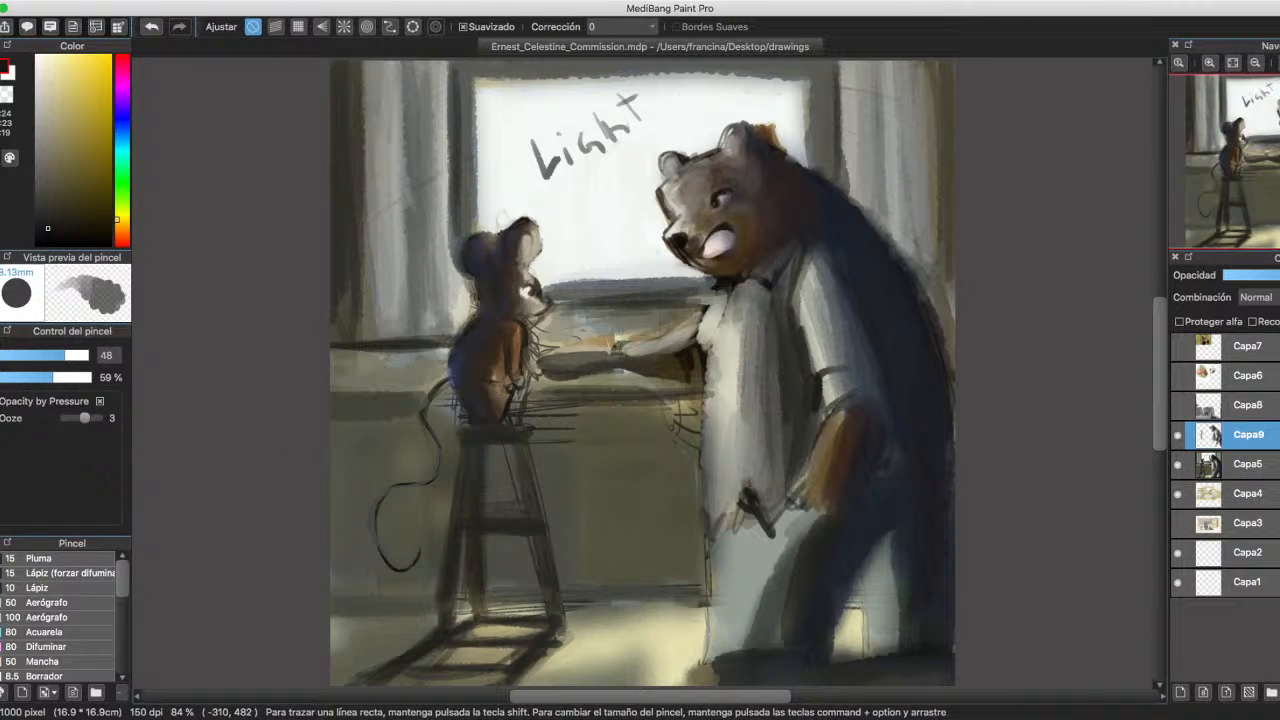
pyautogui.press('[')
pyautogui.press('[')
pyautogui.press('[')
pyautogui.press('[')
pyautogui.click(78, 377)
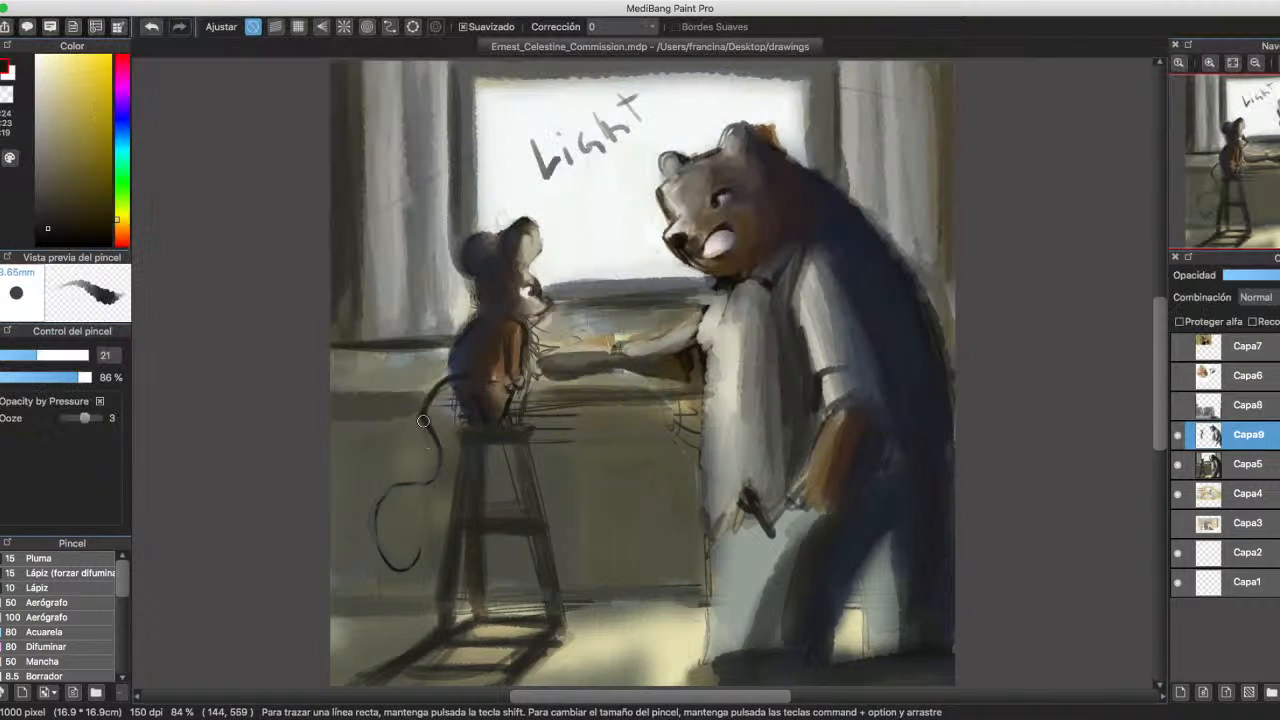
pyautogui.moveTo(384, 520); pyautogui.dragTo(414, 552)
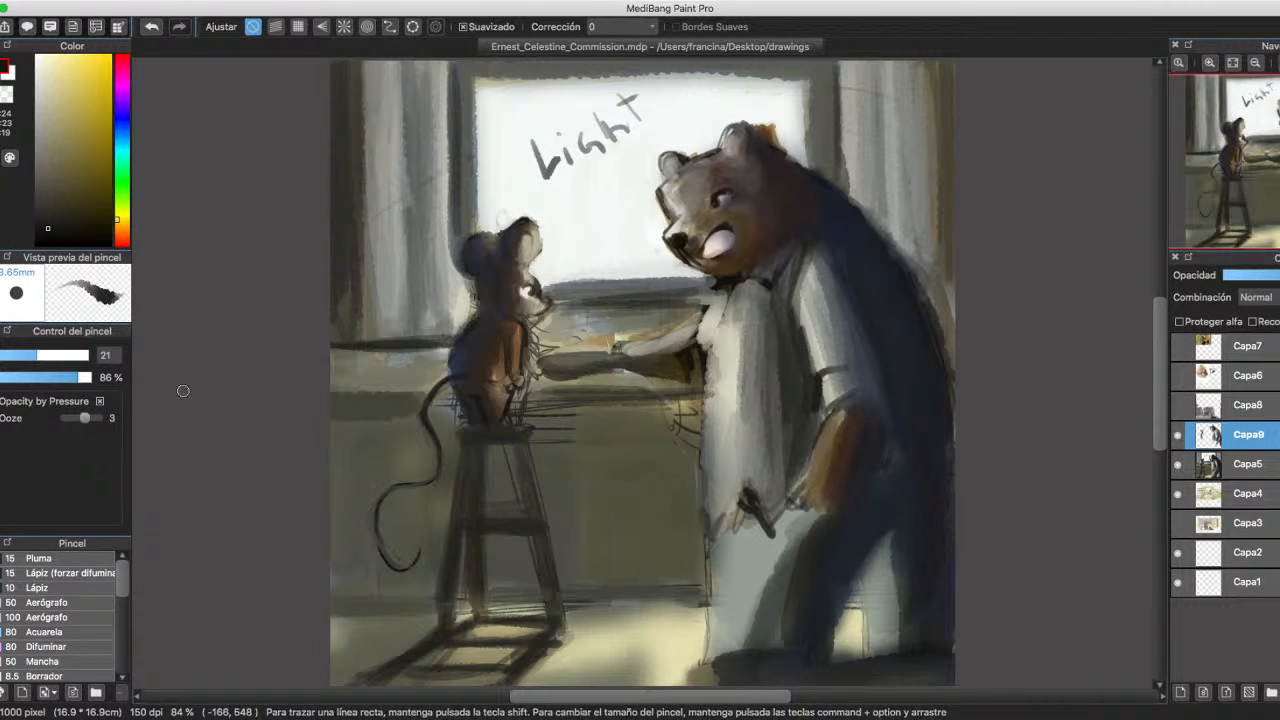
# Reinforce the mouse's tail from the body to its curled tip in near-black with a size 15 brush.
pyautogui.click(44, 244)
pyautogui.click(25, 355)
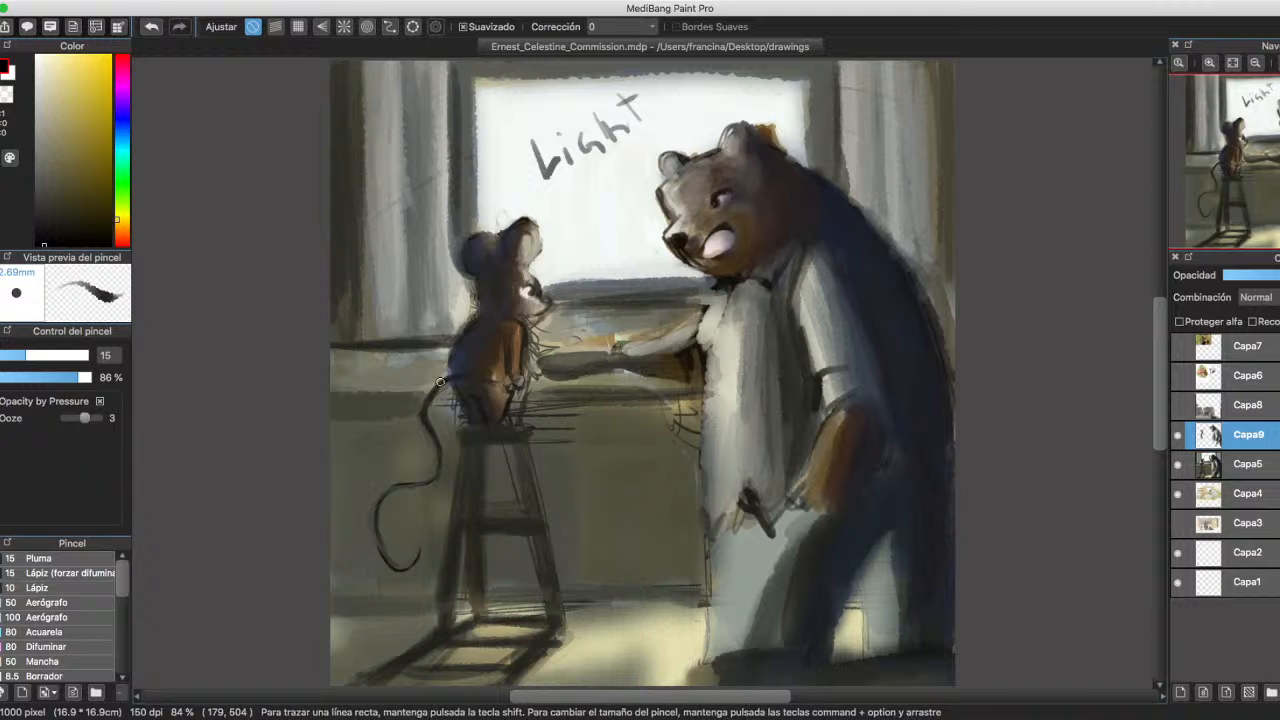
pyautogui.moveTo(462, 377); pyautogui.dragTo(429, 400)
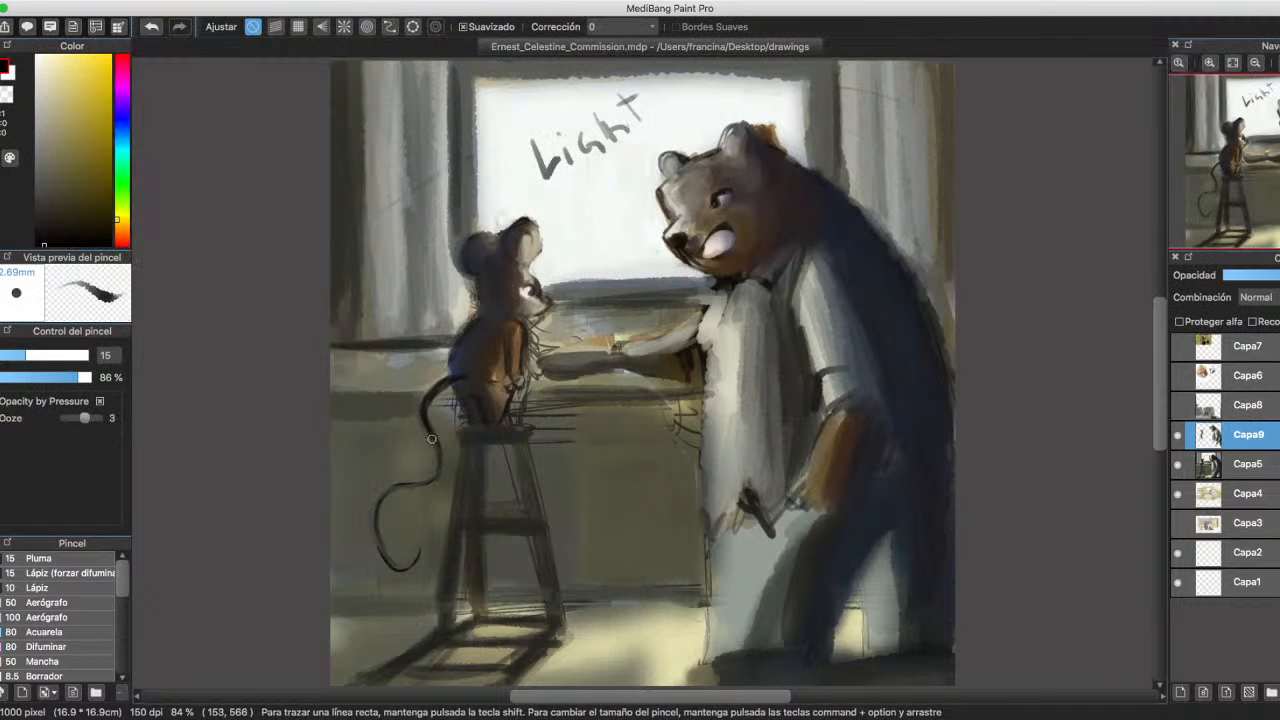
pyautogui.moveTo(378, 521); pyautogui.dragTo(392, 561)
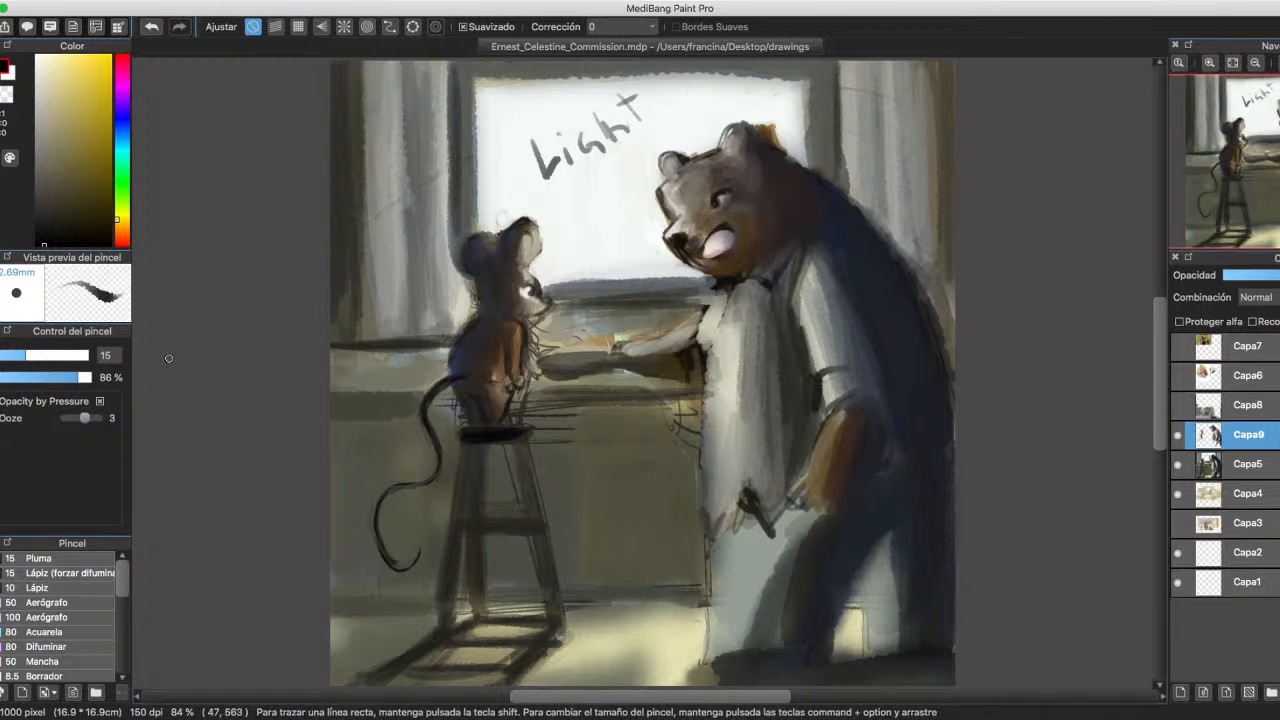
# Paint the stool seat dark navy sampled from the mouse's back with a size 18 brush, and lighten its top with muted blue-violet.
pyautogui.keyDown('alt'); pyautogui.click(467, 345); pyautogui.keyUp('alt')
pyautogui.moveTo(25, 355); pyautogui.dragTo(31, 355)
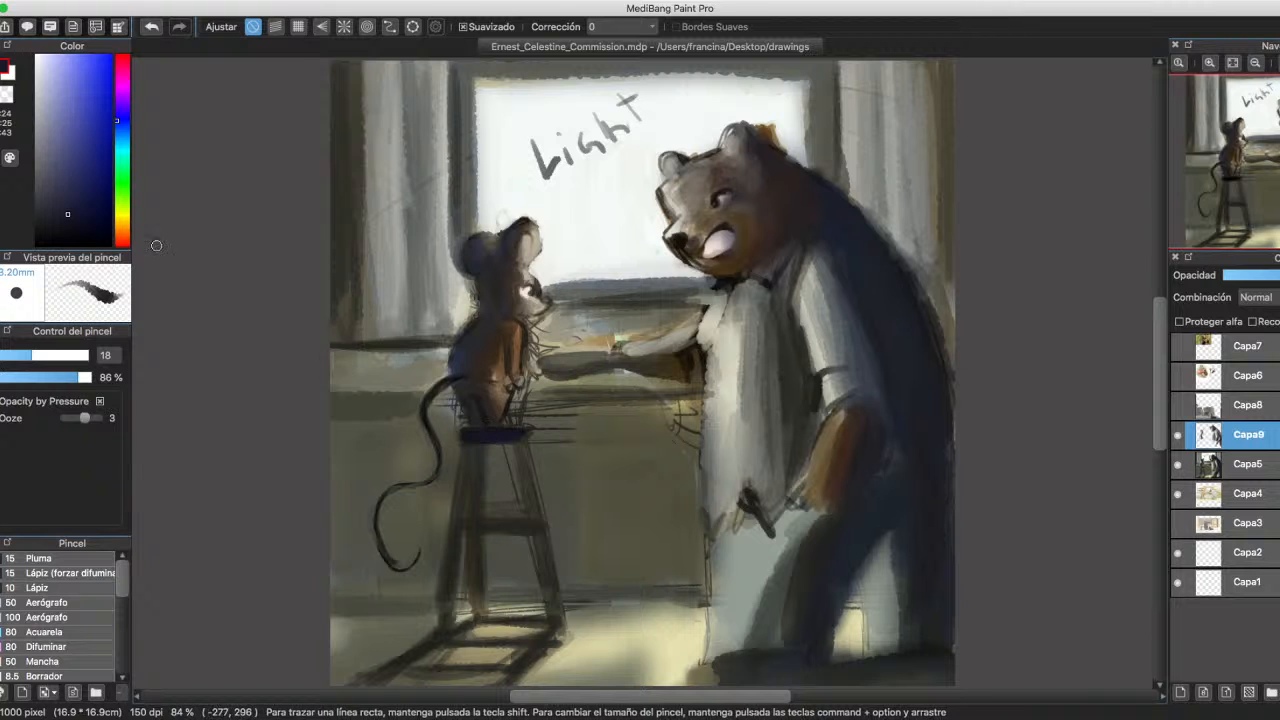
pyautogui.click(50, 178)
pyautogui.keyDown('alt'); pyautogui.click(480, 434); pyautogui.keyUp('alt')
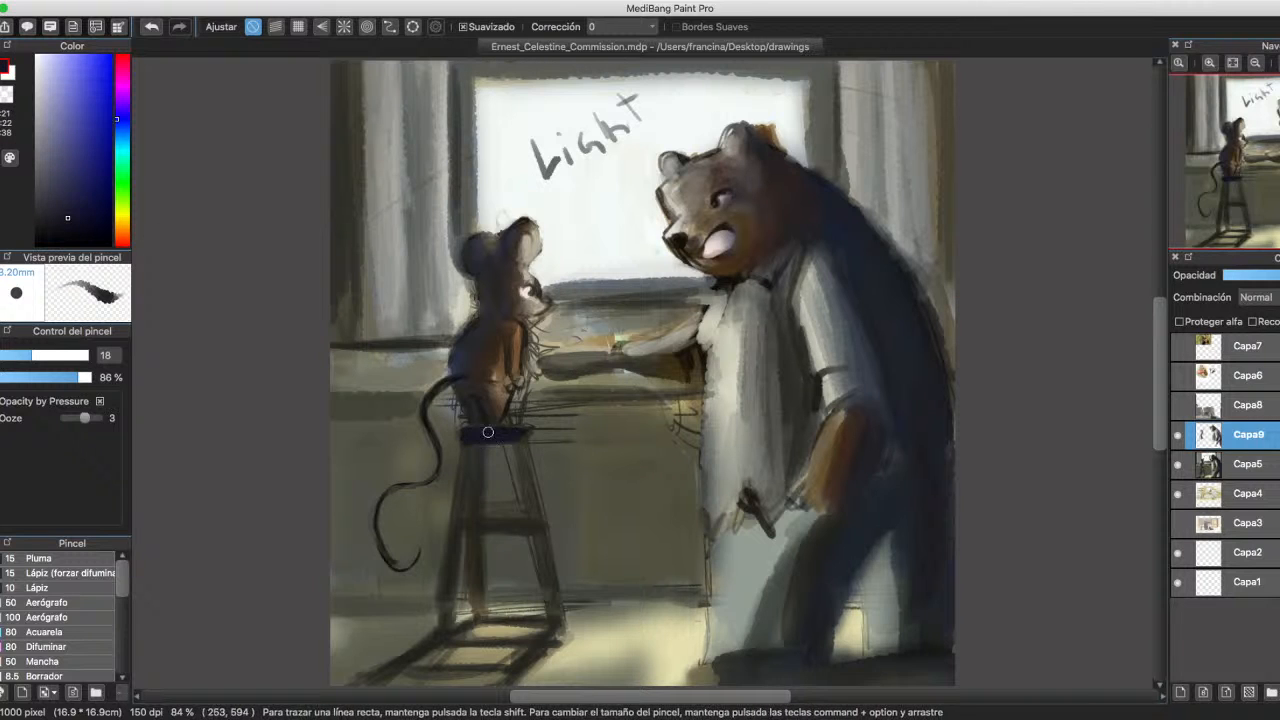
pyautogui.click(55, 137)
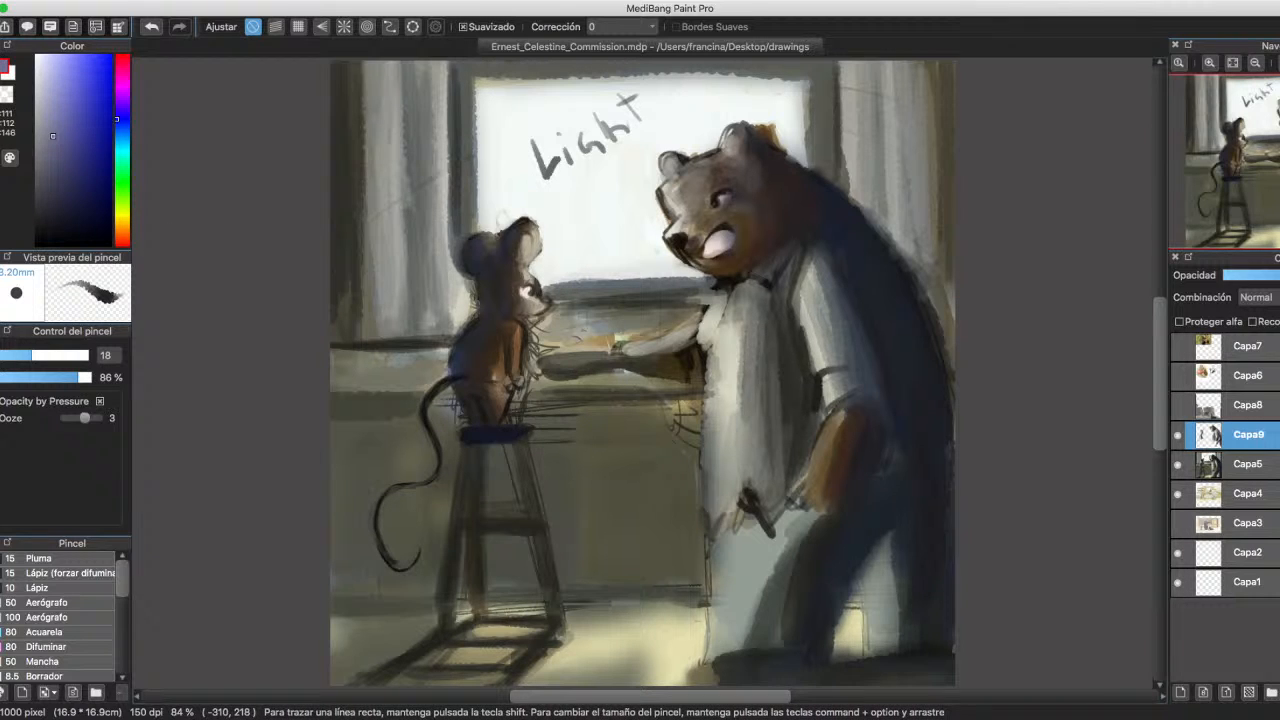
pyautogui.keyDown('alt'); pyautogui.click(492, 439); pyautogui.keyUp('alt')
pyautogui.moveTo(476, 437); pyautogui.dragTo(521, 426)
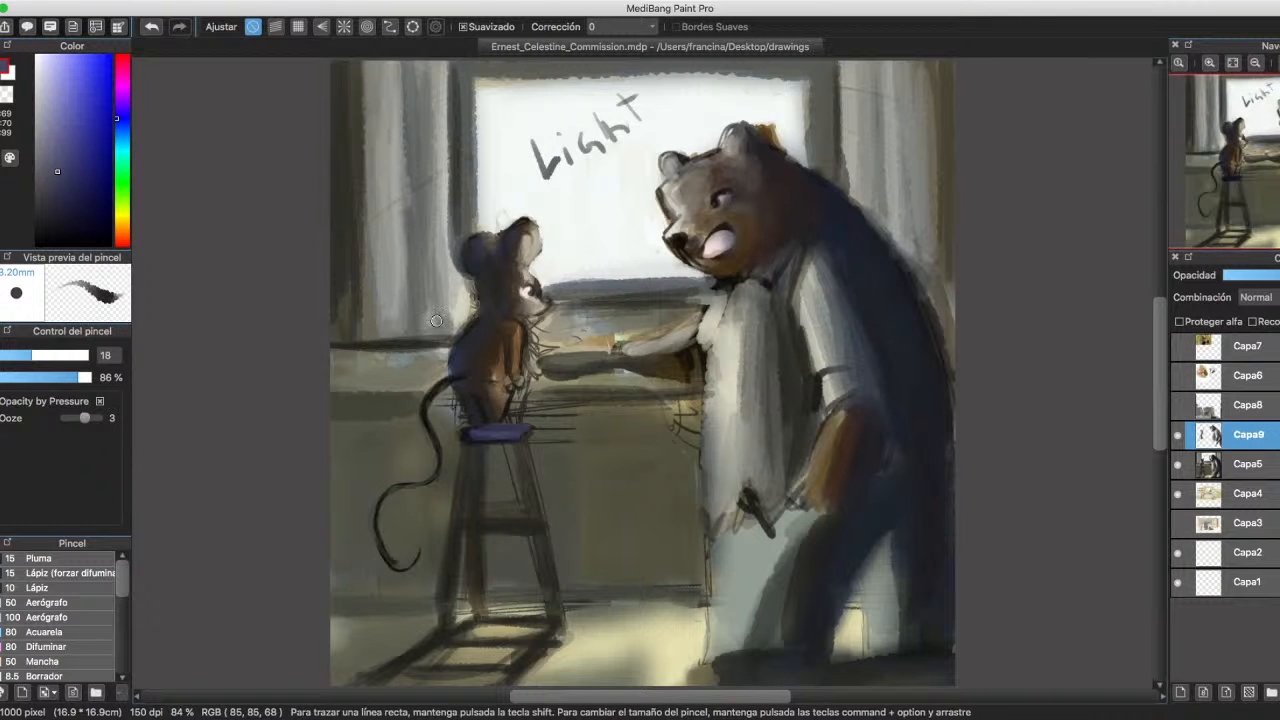
# Tone down the stool seat with a dark grey-green based on a colour sampled from the curtain.
pyautogui.keyDown('alt'); pyautogui.click(413, 299); pyautogui.keyUp('alt')
pyautogui.click(47, 183)
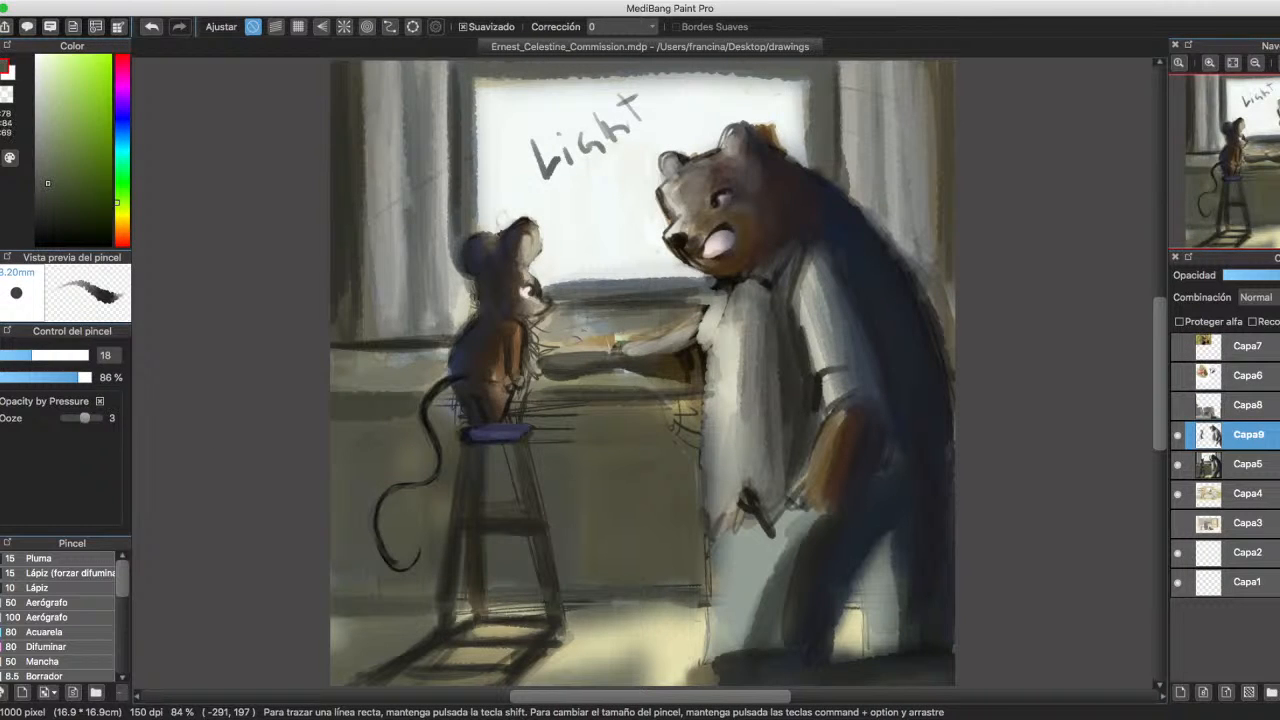
pyautogui.moveTo(468, 434)
pyautogui.mouseDown()
pyautogui.moveTo(508, 437)
pyautogui.moveTo(494, 440)
pyautogui.moveTo(524, 478)
pyautogui.moveTo(464, 439)
pyautogui.moveTo(476, 422)
pyautogui.moveTo(488, 439)
pyautogui.moveTo(469, 433)
pyautogui.moveTo(522, 430)
pyautogui.moveTo(478, 449)
pyautogui.mouseUp()
# Darken the stool's legs and crossbar with a near-black sampled from the stool.
pyautogui.keyDown('alt'); pyautogui.click(520, 474); pyautogui.keyUp('alt')
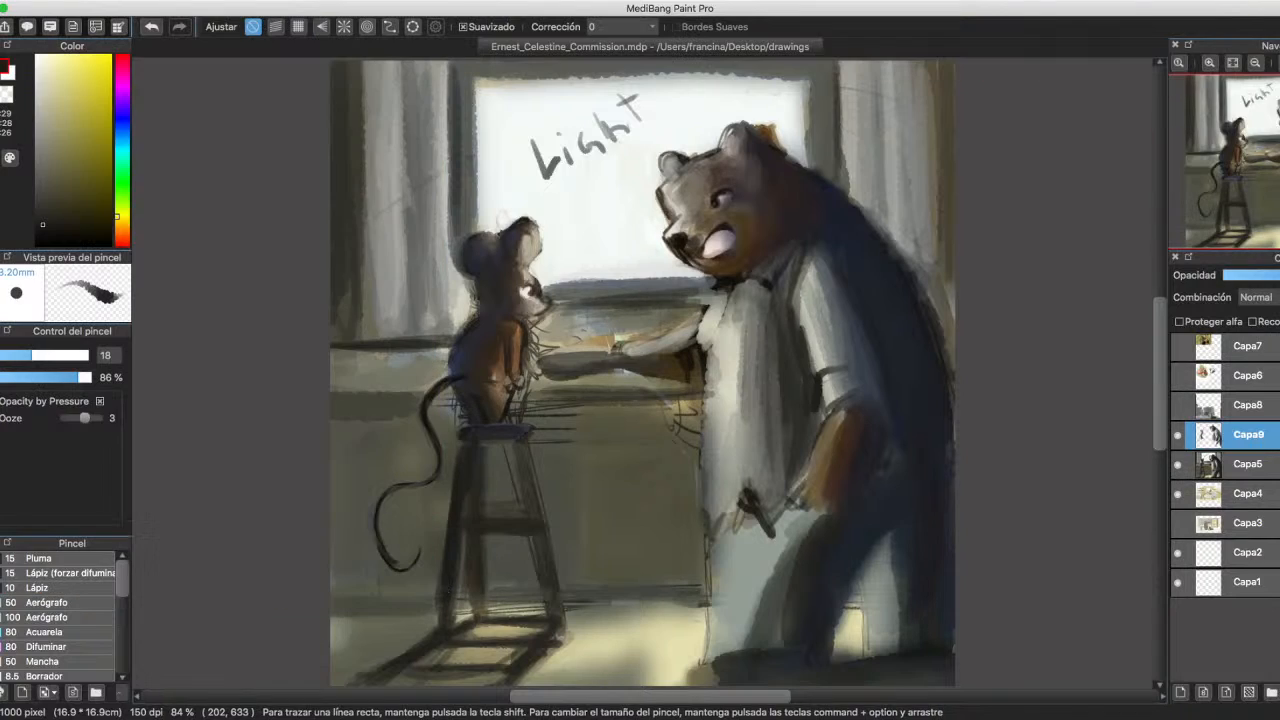
pyautogui.moveTo(463, 433)
pyautogui.mouseDown()
pyautogui.moveTo(525, 438)
pyautogui.moveTo(509, 502)
pyautogui.moveTo(521, 455)
pyautogui.moveTo(546, 538)
pyautogui.mouseUp()
pyautogui.moveTo(514, 448); pyautogui.dragTo(556, 610)
pyautogui.moveTo(516, 470); pyautogui.dragTo(560, 620)
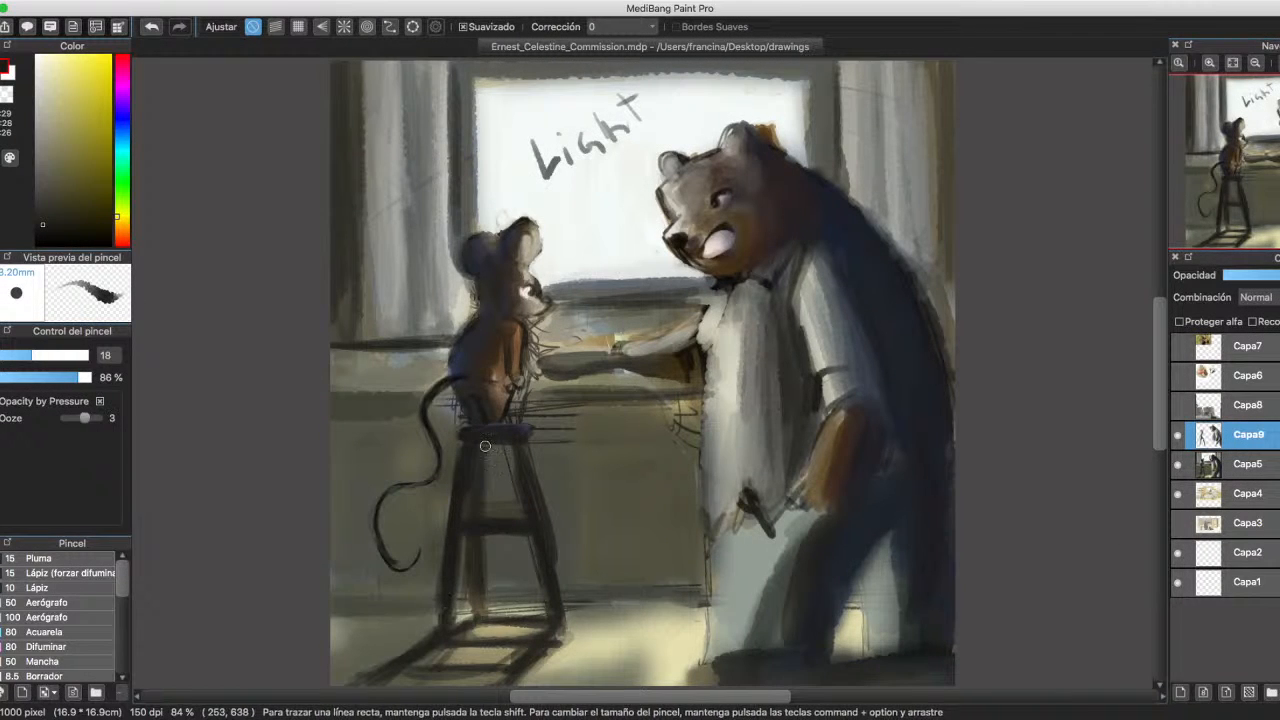
pyautogui.moveTo(477, 557)
pyautogui.mouseDown()
pyautogui.moveTo(467, 614)
pyautogui.moveTo(475, 573)
pyautogui.mouseUp()
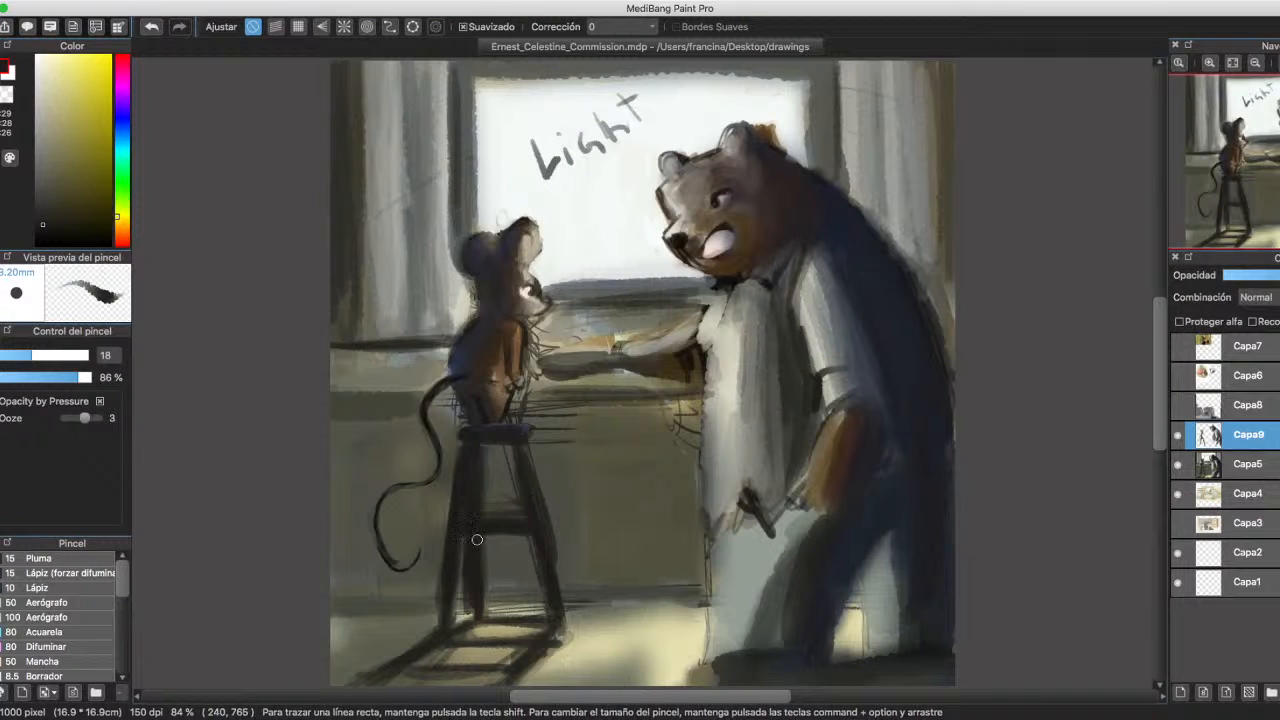
# Add muted brown highlights to the stool's crossbar and legs with a colour sampled near the base of the legs.
pyautogui.keyDown('alt'); pyautogui.click(486, 612); pyautogui.keyUp('alt')
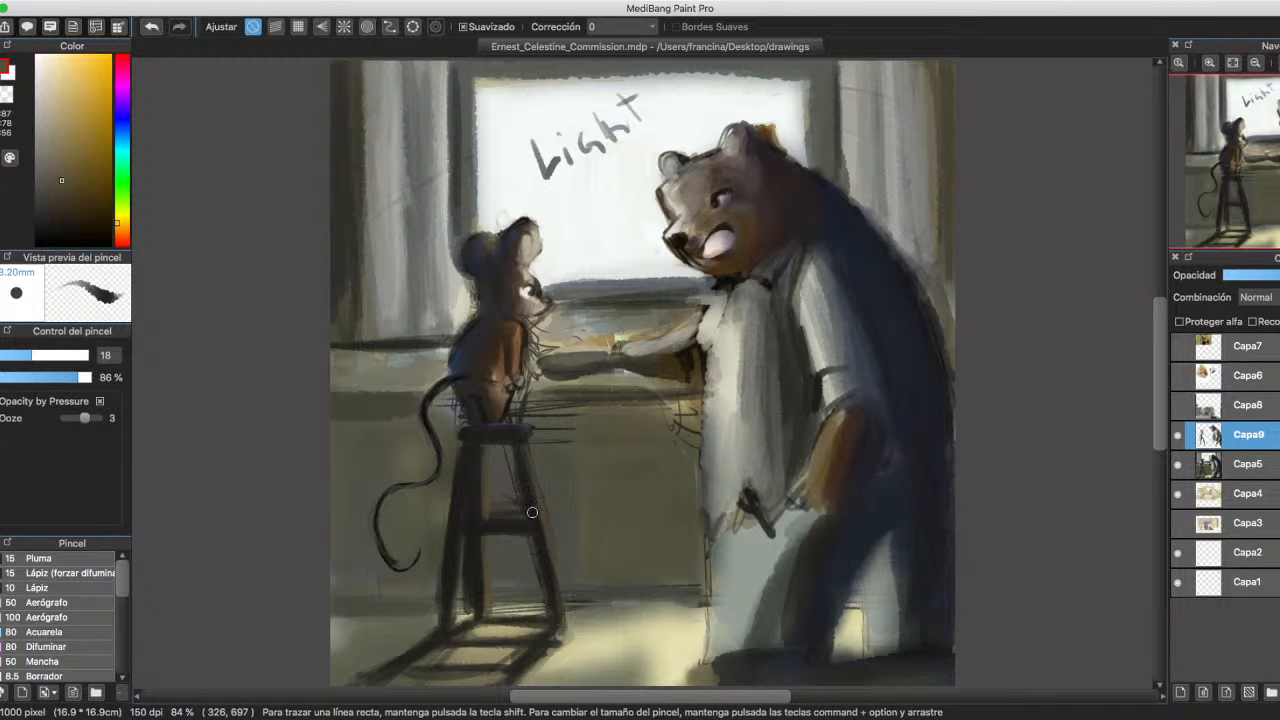
pyautogui.moveTo(496, 516); pyautogui.dragTo(517, 515)
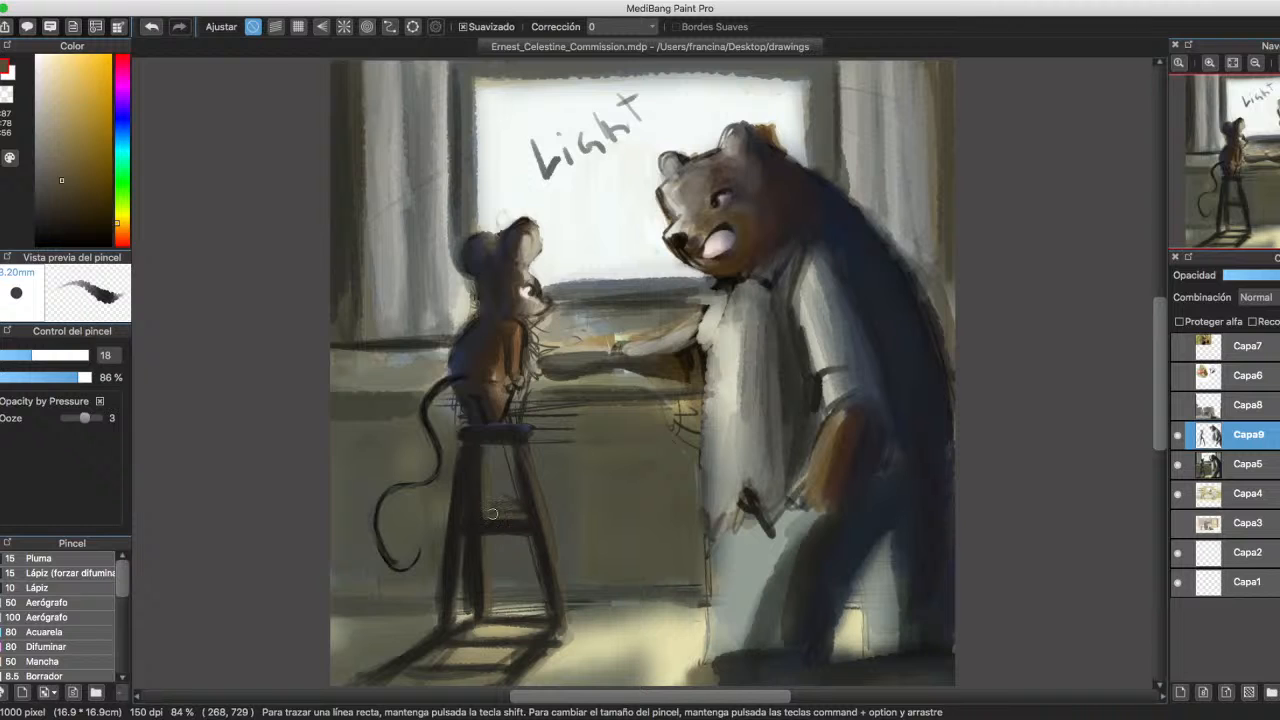
pyautogui.moveTo(473, 446); pyautogui.dragTo(460, 545)
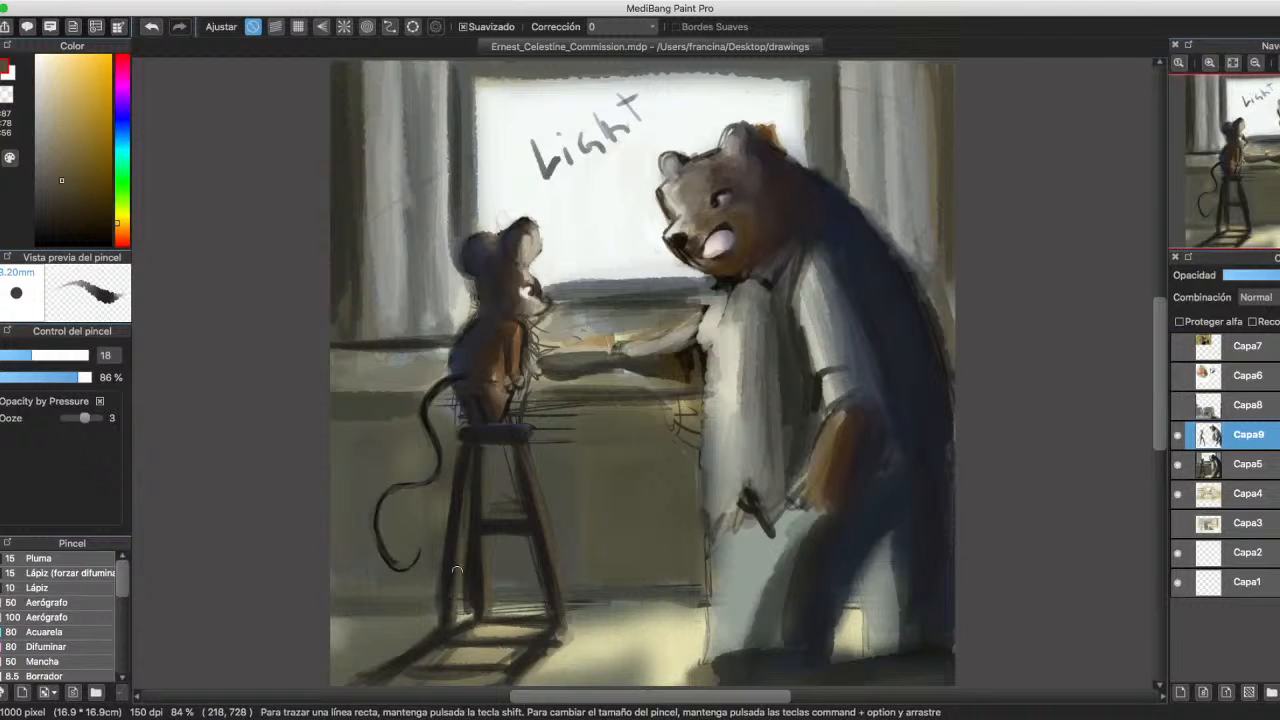
# Clean up the inner edges of the stool's lower legs with a size 10 eraser, and return to the brush.
pyautogui.press('e')
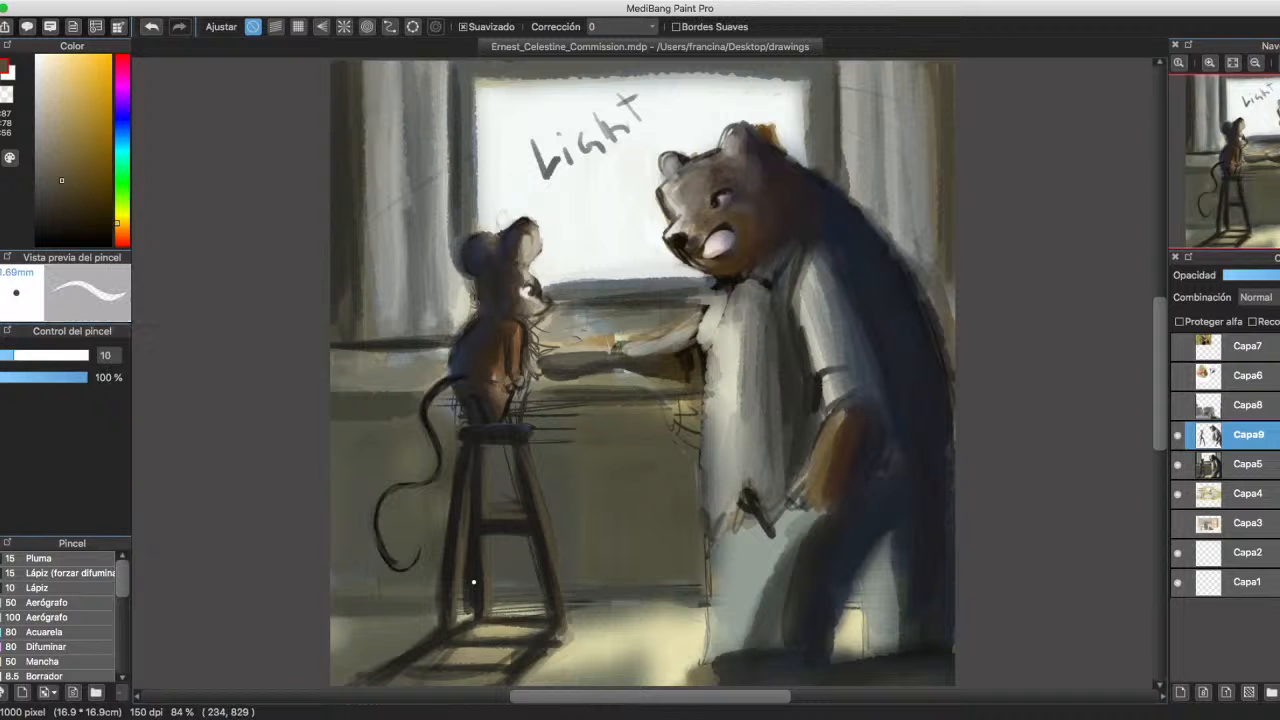
pyautogui.moveTo(472, 596); pyautogui.dragTo(468, 569)
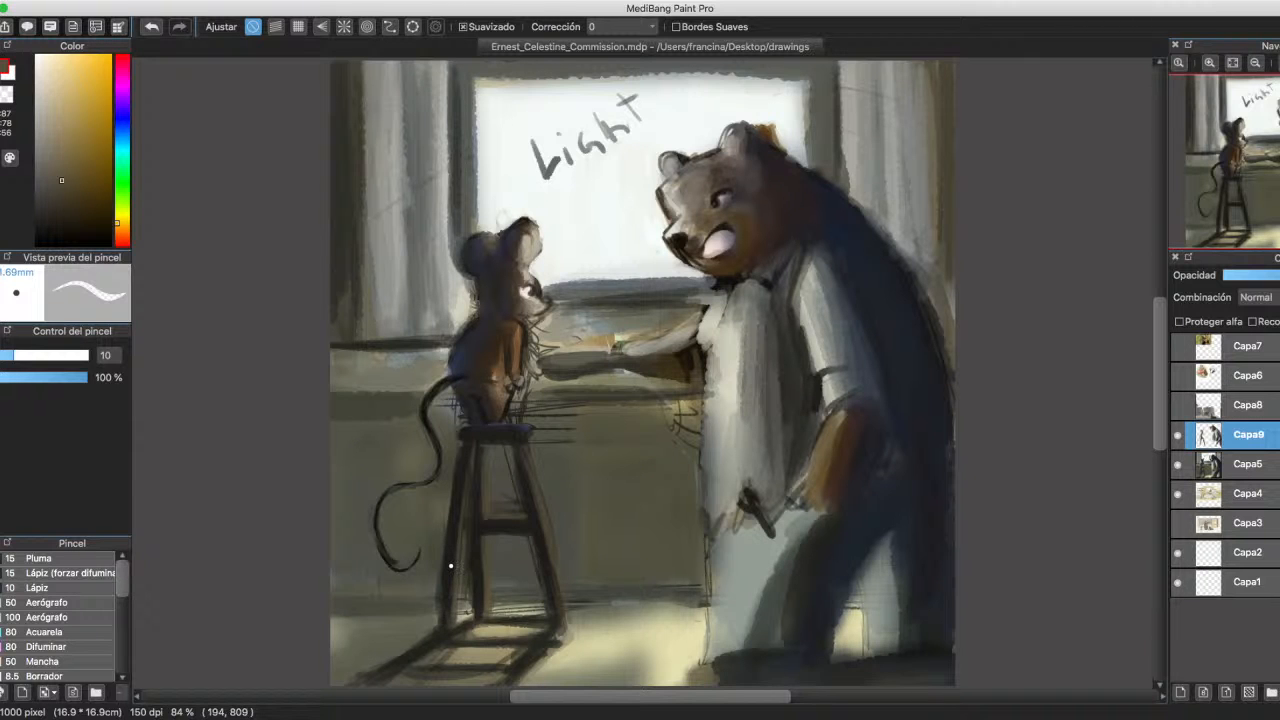
pyautogui.press('b')
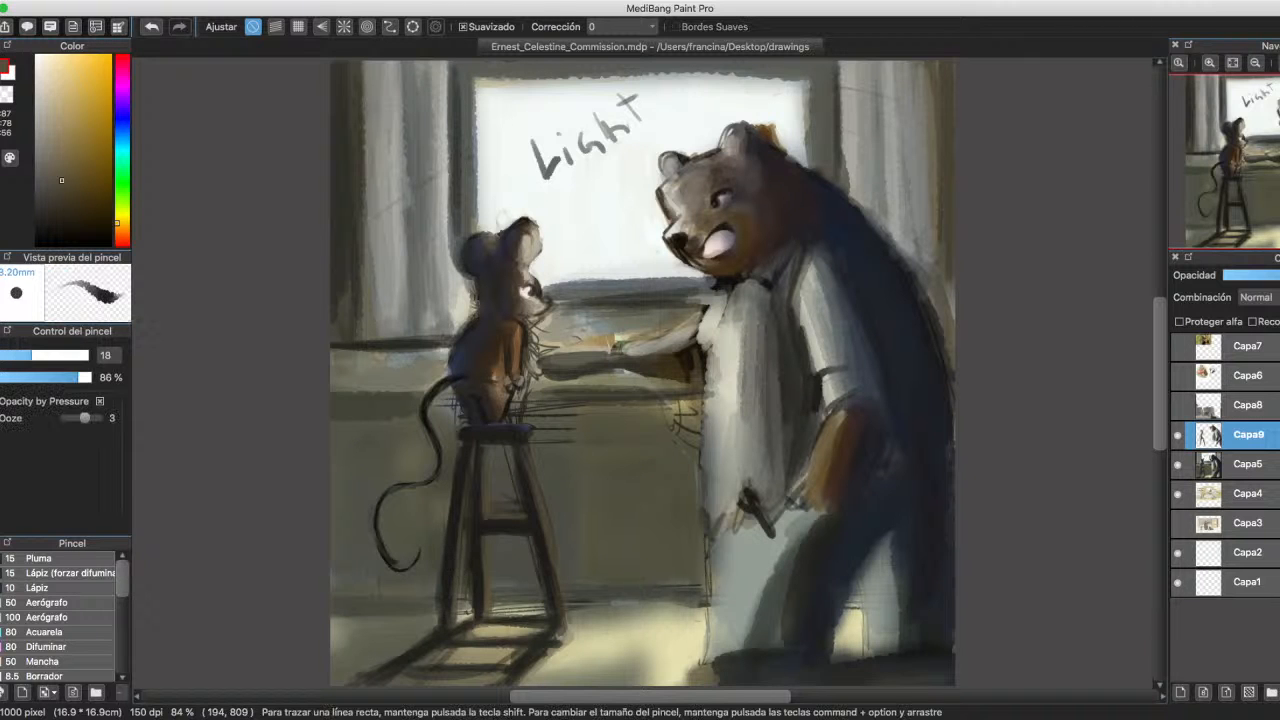
# Refine the stool's crossbar with sampled dark and brown tones, painting a brown light plane along its upper face.
pyautogui.rightClick(517, 523)
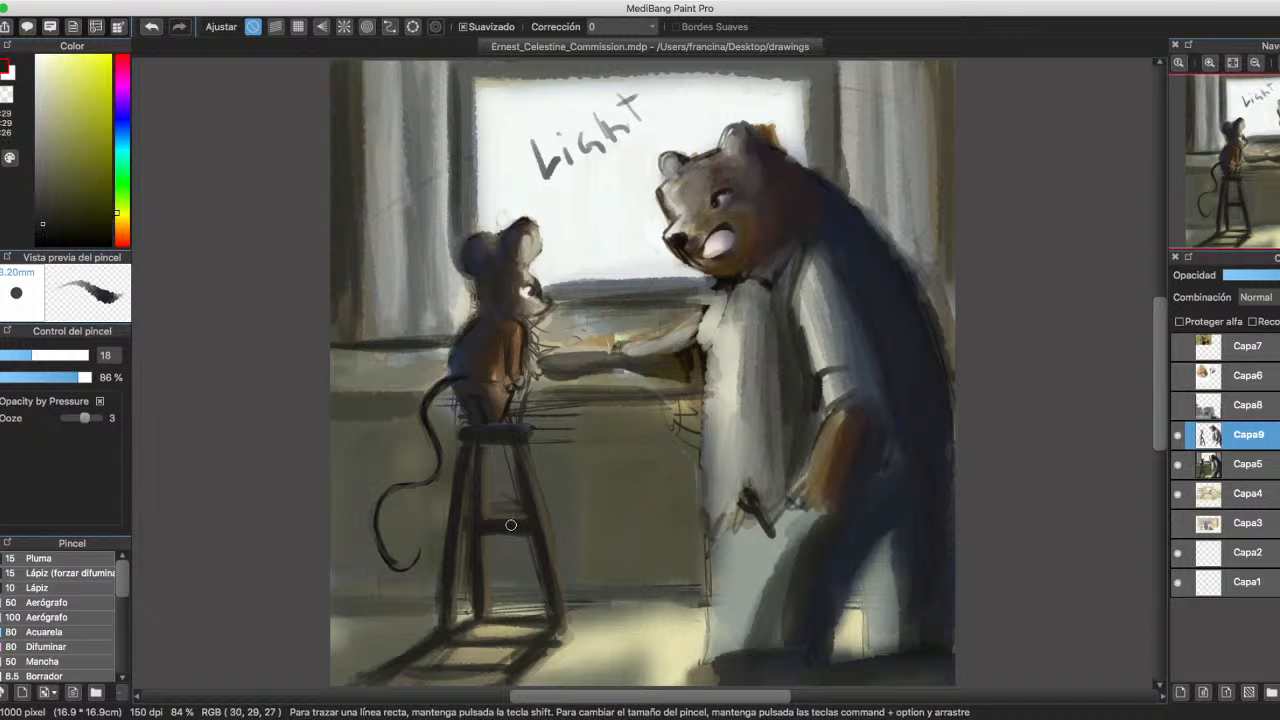
pyautogui.rightClick(467, 474)
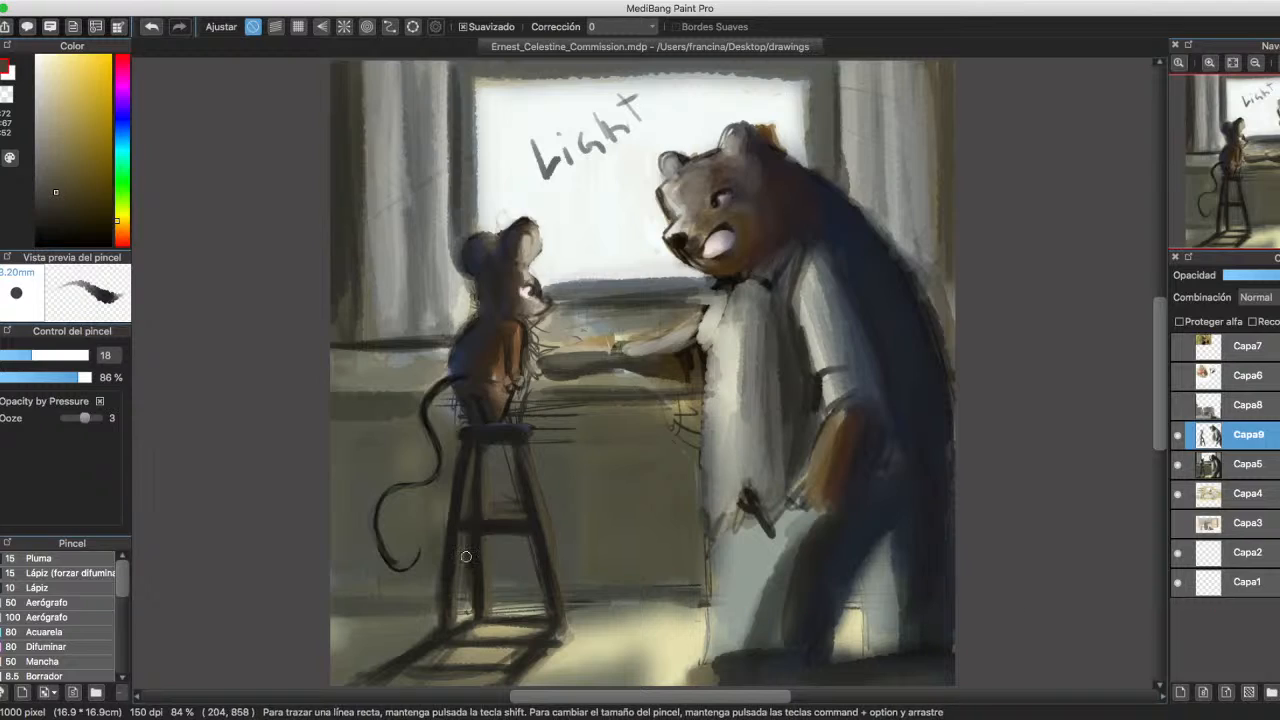
pyautogui.moveTo(466, 513); pyautogui.dragTo(514, 518)
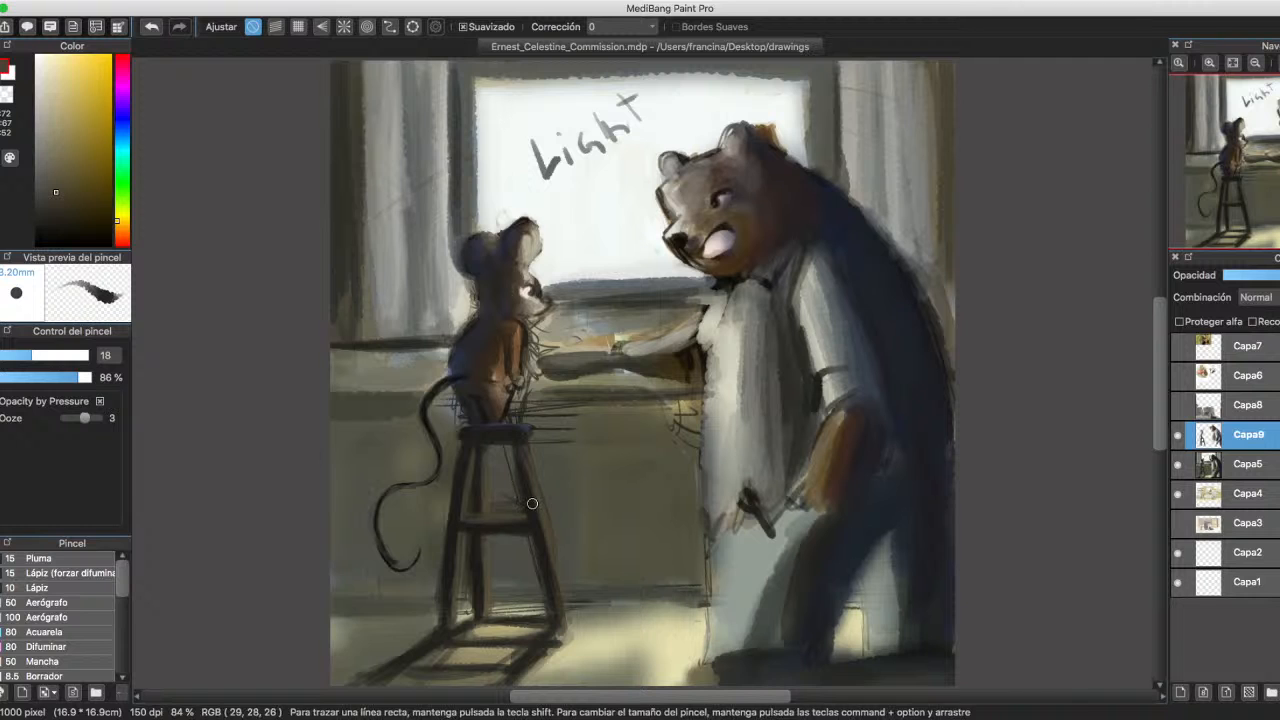
# Deepen the stool's cast shadow on the floor with near-black sampled from the leg, and sample the lit floor tone between the shadow bars.
pyautogui.rightClick(532, 504)
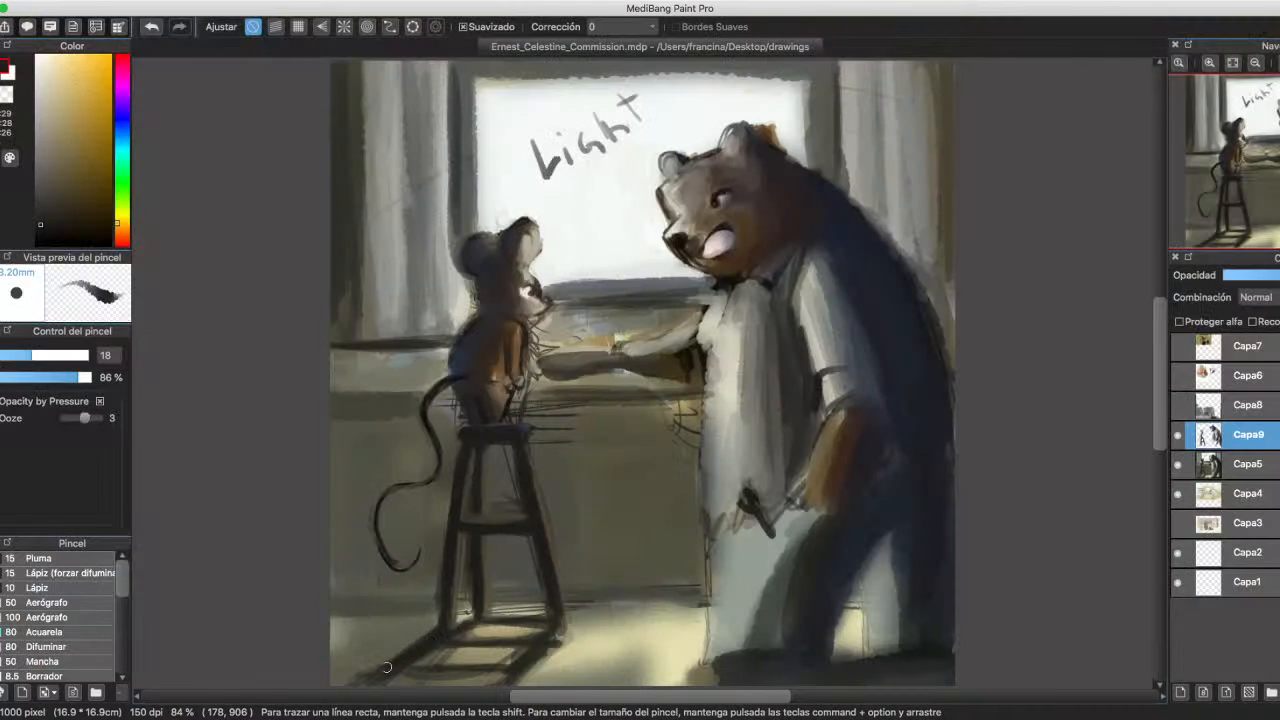
pyautogui.moveTo(362, 671)
pyautogui.mouseDown()
pyautogui.moveTo(429, 637)
pyautogui.moveTo(542, 616)
pyautogui.mouseUp()
pyautogui.moveTo(449, 631)
pyautogui.mouseDown()
pyautogui.moveTo(538, 627)
pyautogui.moveTo(440, 640)
pyautogui.moveTo(532, 647)
pyautogui.moveTo(542, 632)
pyautogui.moveTo(387, 670)
pyautogui.moveTo(470, 667)
pyautogui.mouseUp()
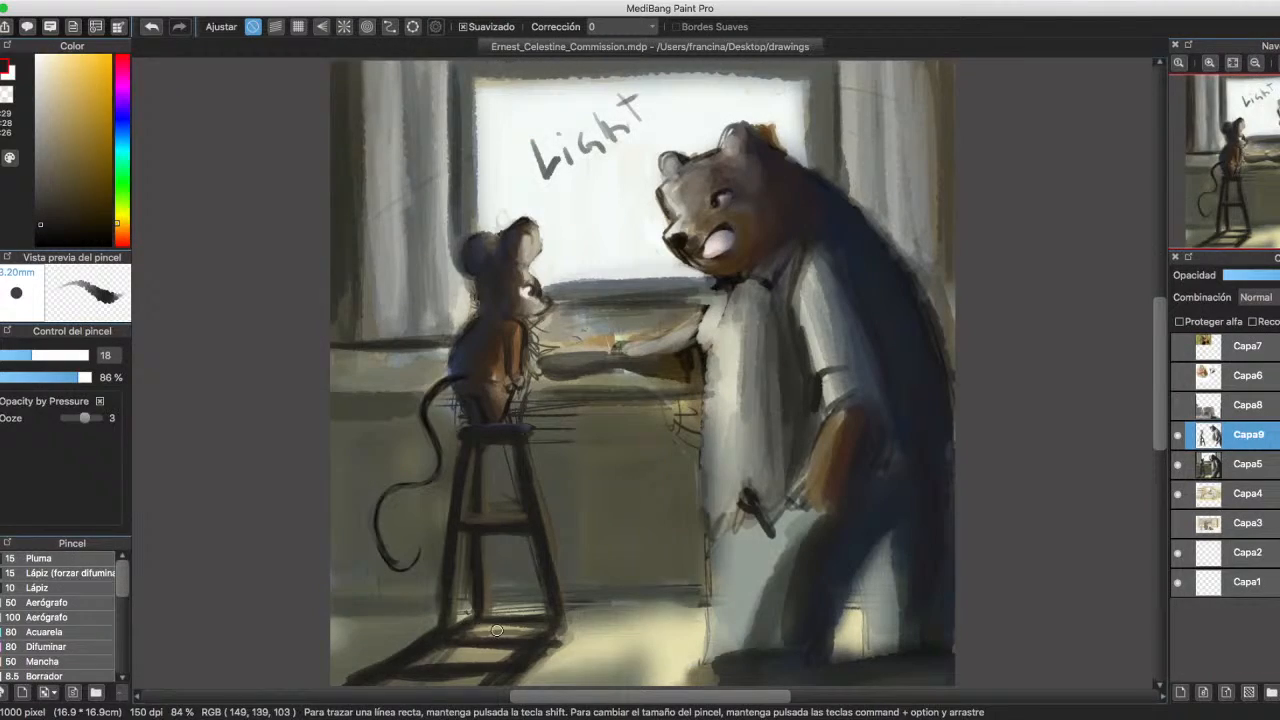
pyautogui.keyDown('alt'); pyautogui.click(497, 630); pyautogui.keyUp('alt')
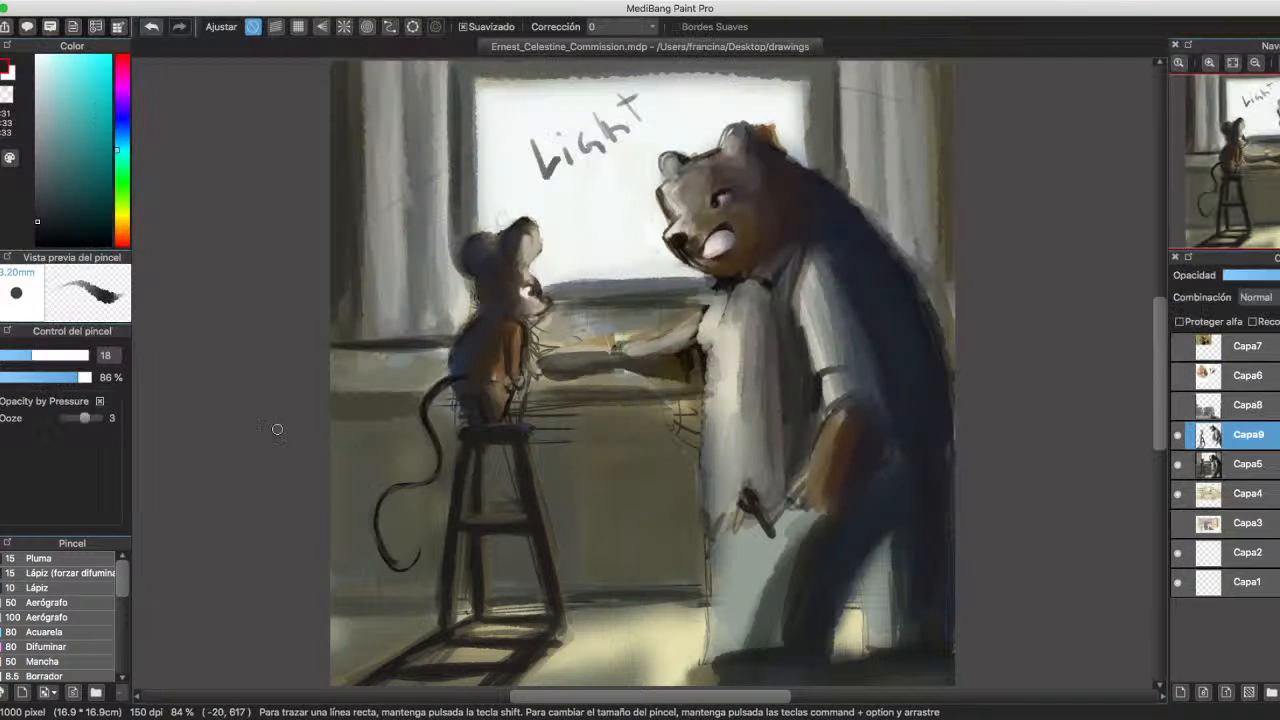
# Rework the bear's front trouser leg with a size 86 brush, laying in dark shading and a sampled grey mid-tone down to the foot.
pyautogui.click(76, 355)
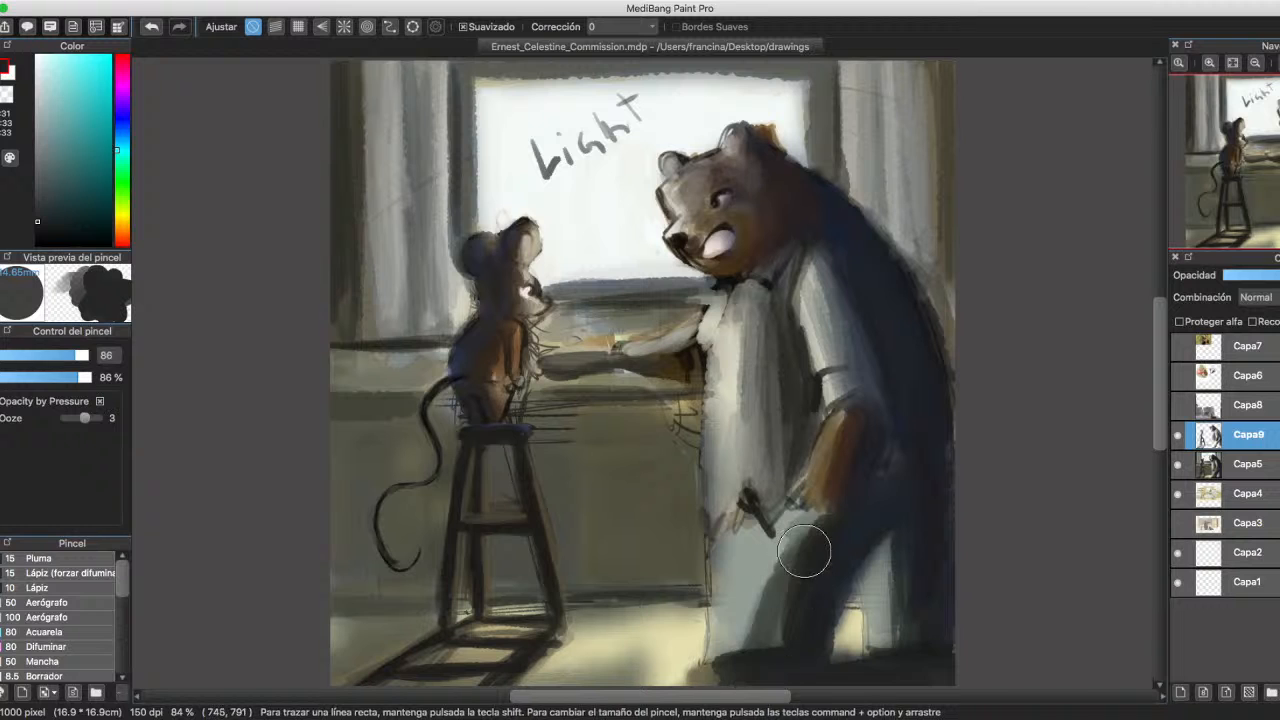
pyautogui.moveTo(804, 551); pyautogui.dragTo(774, 609)
pyautogui.moveTo(774, 609); pyautogui.dragTo(760, 630)
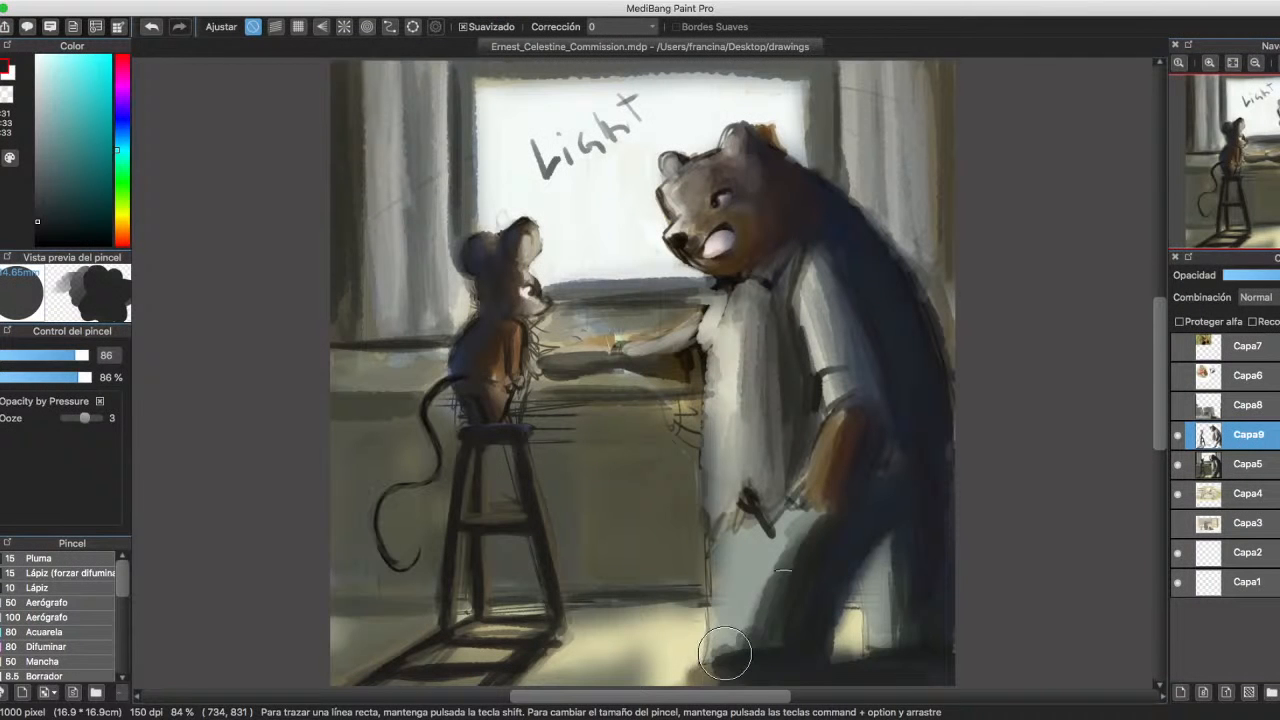
pyautogui.moveTo(737, 663); pyautogui.dragTo(743, 637)
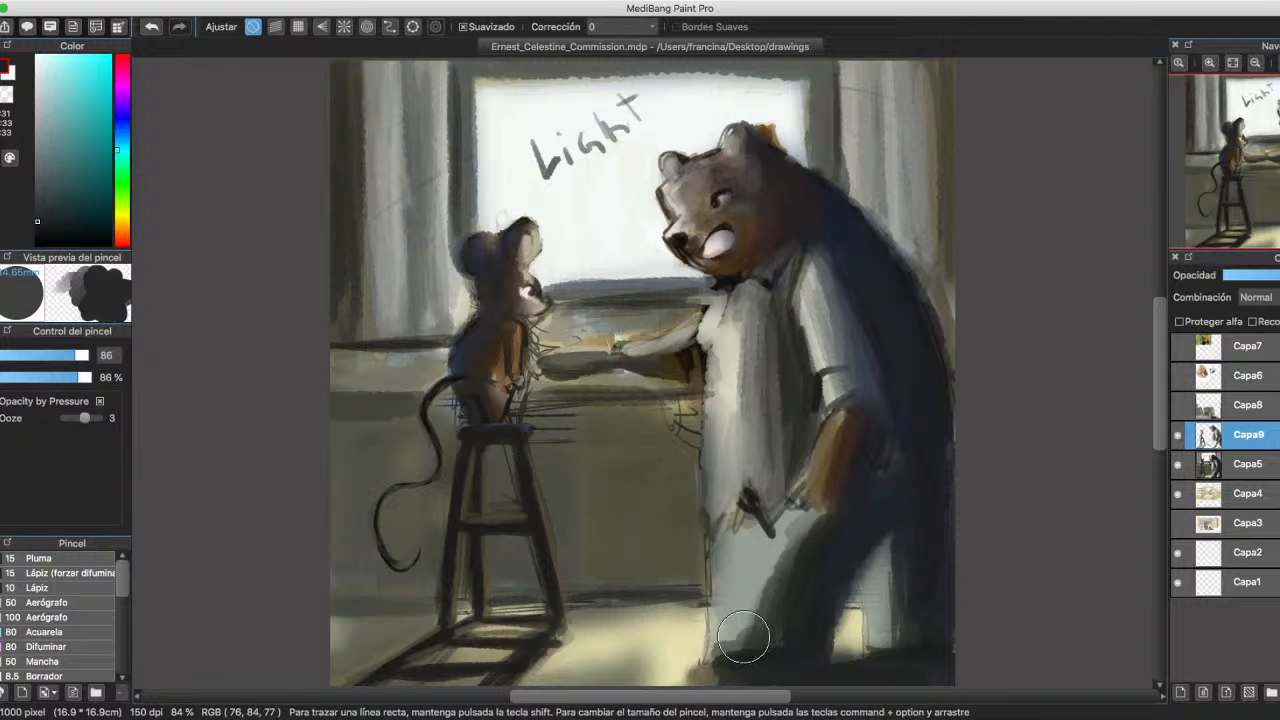
pyautogui.keyDown('alt'); pyautogui.click(743, 637); pyautogui.keyUp('alt')
pyautogui.moveTo(773, 580)
pyautogui.mouseDown()
pyautogui.moveTo(749, 650)
pyautogui.moveTo(722, 654)
pyautogui.moveTo(779, 646)
pyautogui.moveTo(766, 627)
pyautogui.moveTo(751, 650)
pyautogui.moveTo(784, 555)
pyautogui.moveTo(820, 534)
pyautogui.moveTo(782, 580)
pyautogui.mouseUp()
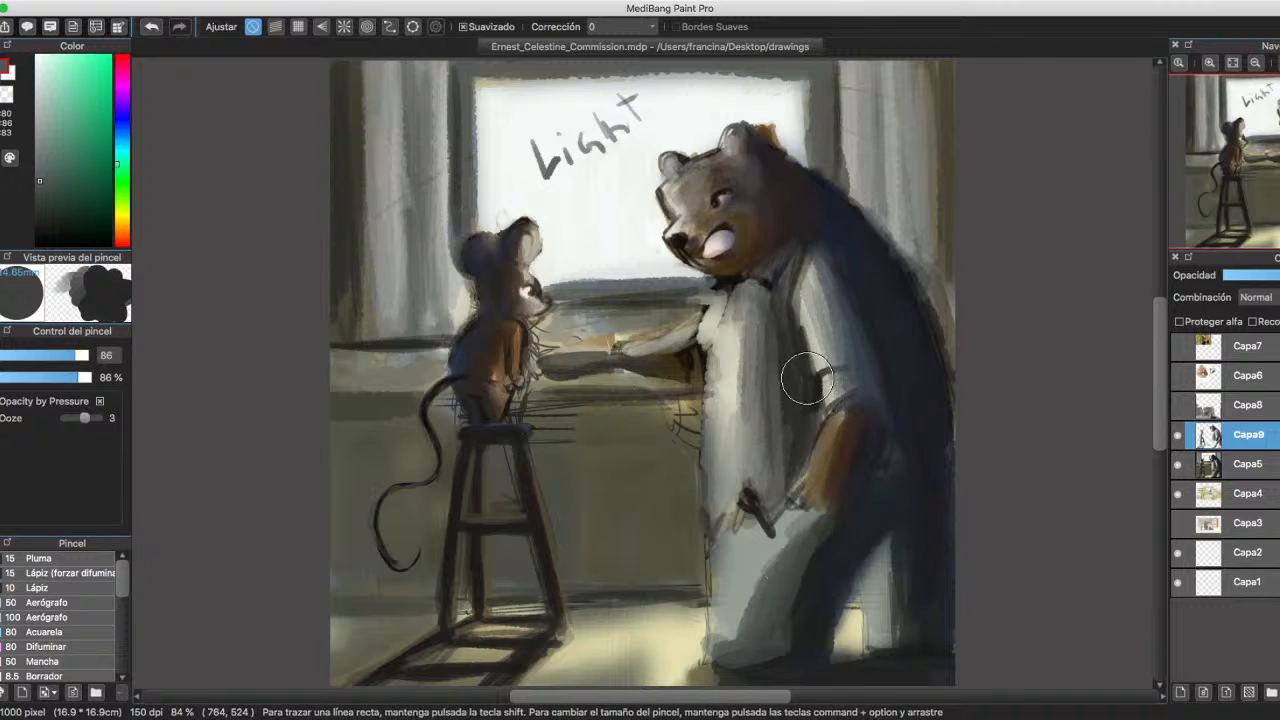
# Shade the bear's torso beside the sleeve with sampled navy, and repaint the lit front of the trousers with their sampled light grey.
pyautogui.keyDown('alt'); pyautogui.click(832, 255); pyautogui.keyUp('alt')
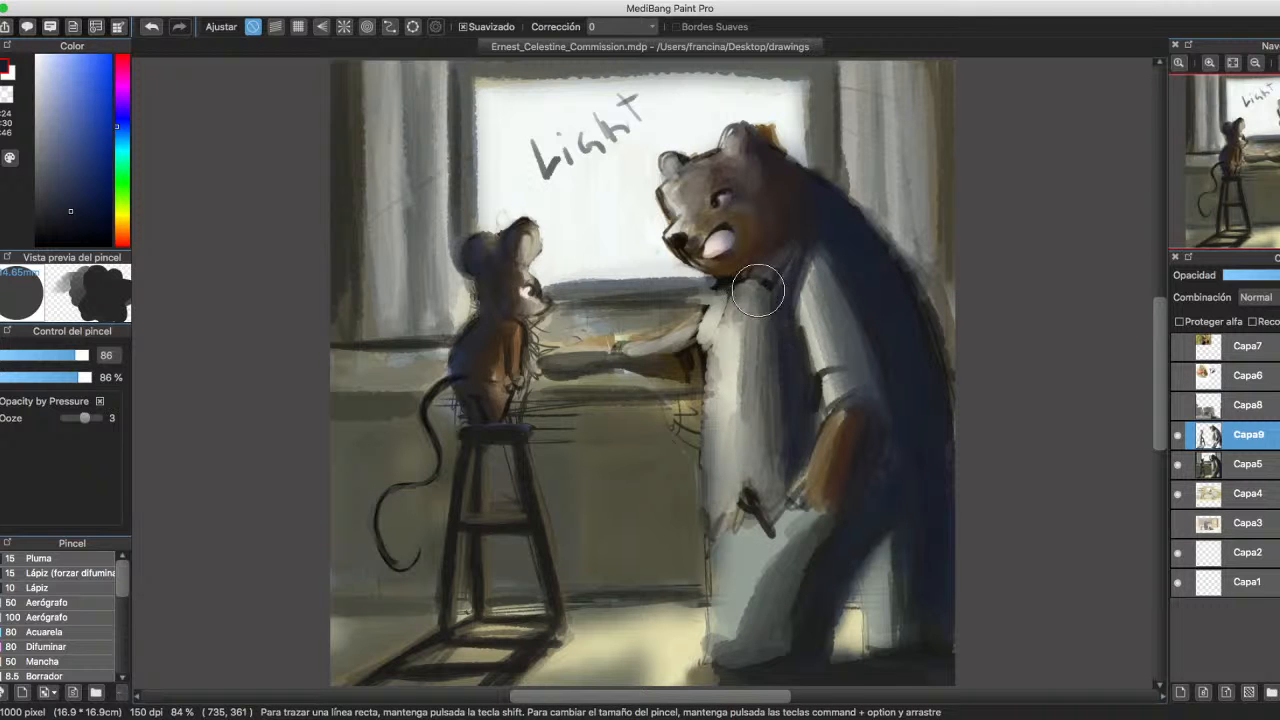
pyautogui.moveTo(758, 290); pyautogui.dragTo(787, 478)
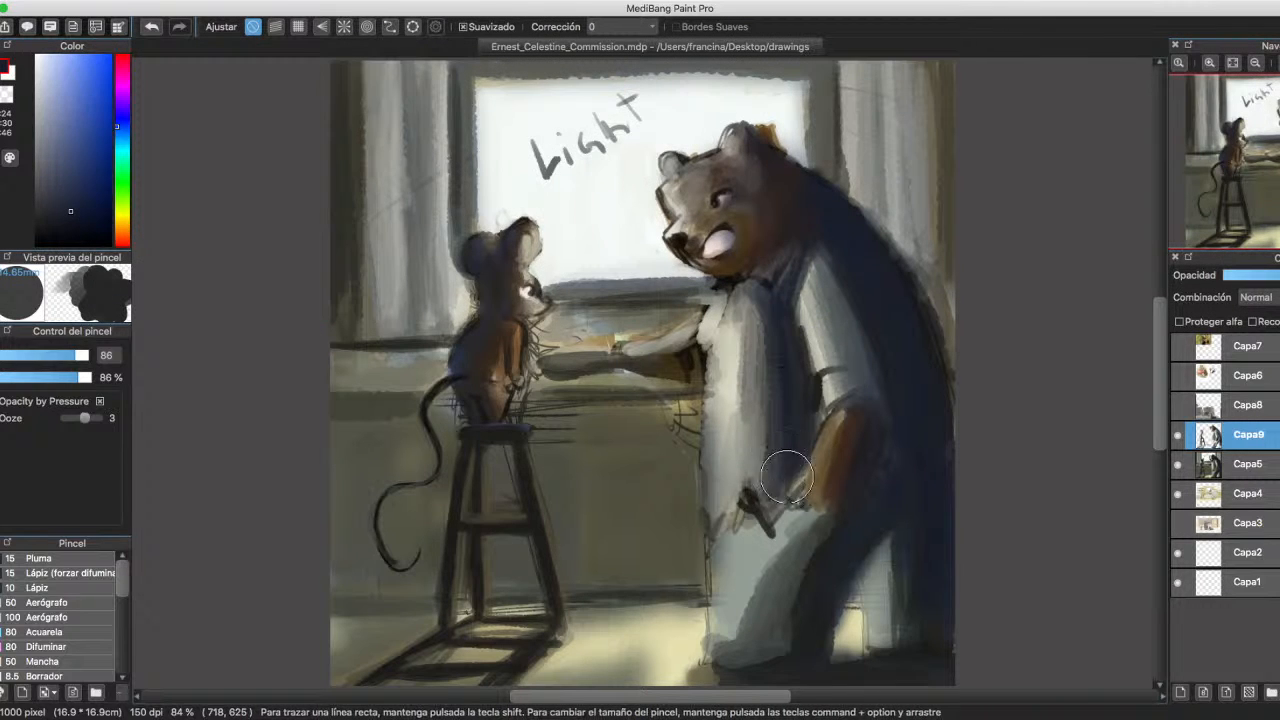
pyautogui.keyDown('alt'); pyautogui.click(738, 560); pyautogui.keyUp('alt')
pyautogui.moveTo(742, 540)
pyautogui.mouseDown()
pyautogui.moveTo(737, 628)
pyautogui.moveTo(717, 646)
pyautogui.moveTo(729, 646)
pyautogui.moveTo(773, 541)
pyautogui.moveTo(714, 651)
pyautogui.moveTo(750, 638)
pyautogui.moveTo(773, 561)
pyautogui.moveTo(752, 622)
pyautogui.moveTo(817, 525)
pyautogui.moveTo(768, 586)
pyautogui.moveTo(776, 602)
pyautogui.moveTo(788, 586)
pyautogui.moveTo(786, 635)
pyautogui.mouseUp()
pyautogui.keyDown('alt'); pyautogui.click(797, 562); pyautogui.keyUp('alt')
pyautogui.keyDown('alt'); pyautogui.click(794, 624); pyautogui.keyUp('alt')
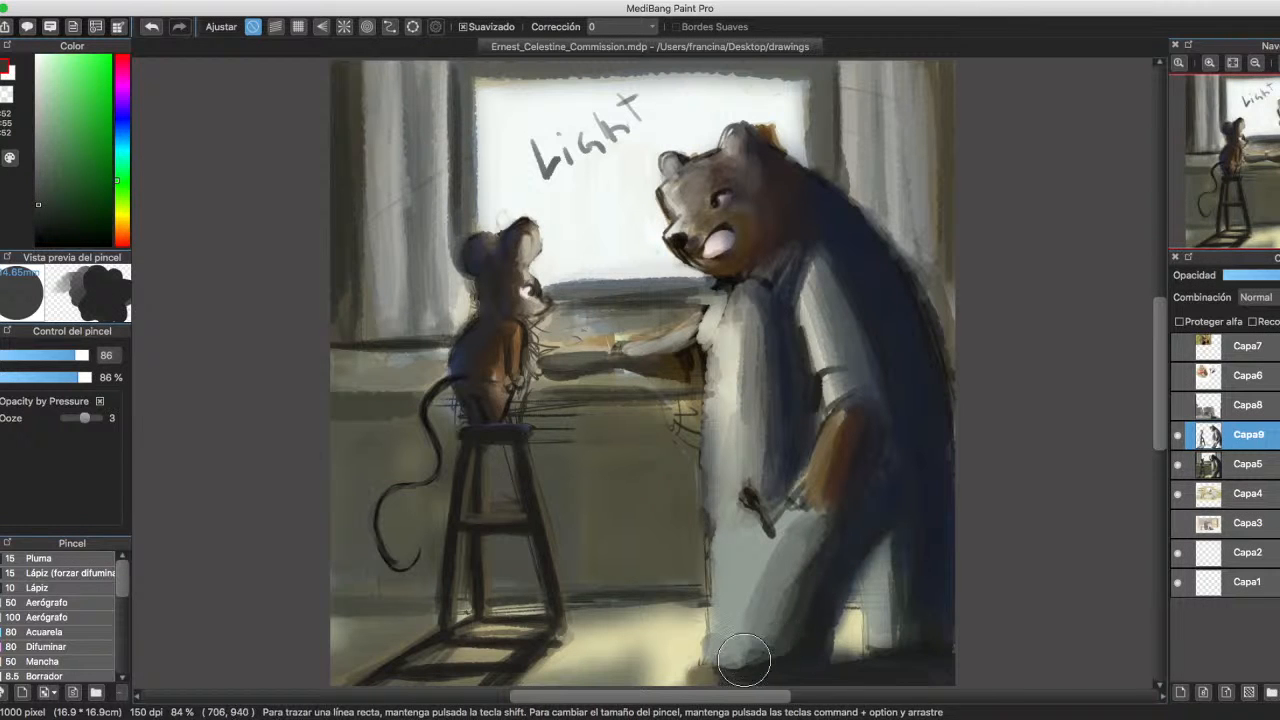
# Paint the shadow side of the bear's front leg in a sampled dark blue-grey, from the thigh down to the foot.
pyautogui.keyDown('alt'); pyautogui.click(845, 555); pyautogui.keyUp('alt')
pyautogui.moveTo(836, 548)
pyautogui.mouseDown()
pyautogui.moveTo(795, 645)
pyautogui.moveTo(840, 543)
pyautogui.moveTo(798, 605)
pyautogui.moveTo(770, 602)
pyautogui.moveTo(862, 519)
pyautogui.moveTo(803, 532)
pyautogui.moveTo(771, 637)
pyautogui.moveTo(826, 532)
pyautogui.moveTo(806, 545)
pyautogui.moveTo(794, 535)
pyautogui.moveTo(772, 628)
pyautogui.moveTo(786, 539)
pyautogui.moveTo(829, 527)
pyautogui.moveTo(792, 530)
pyautogui.moveTo(801, 519)
pyautogui.moveTo(786, 557)
pyautogui.moveTo(783, 531)
pyautogui.moveTo(778, 620)
pyautogui.mouseUp()
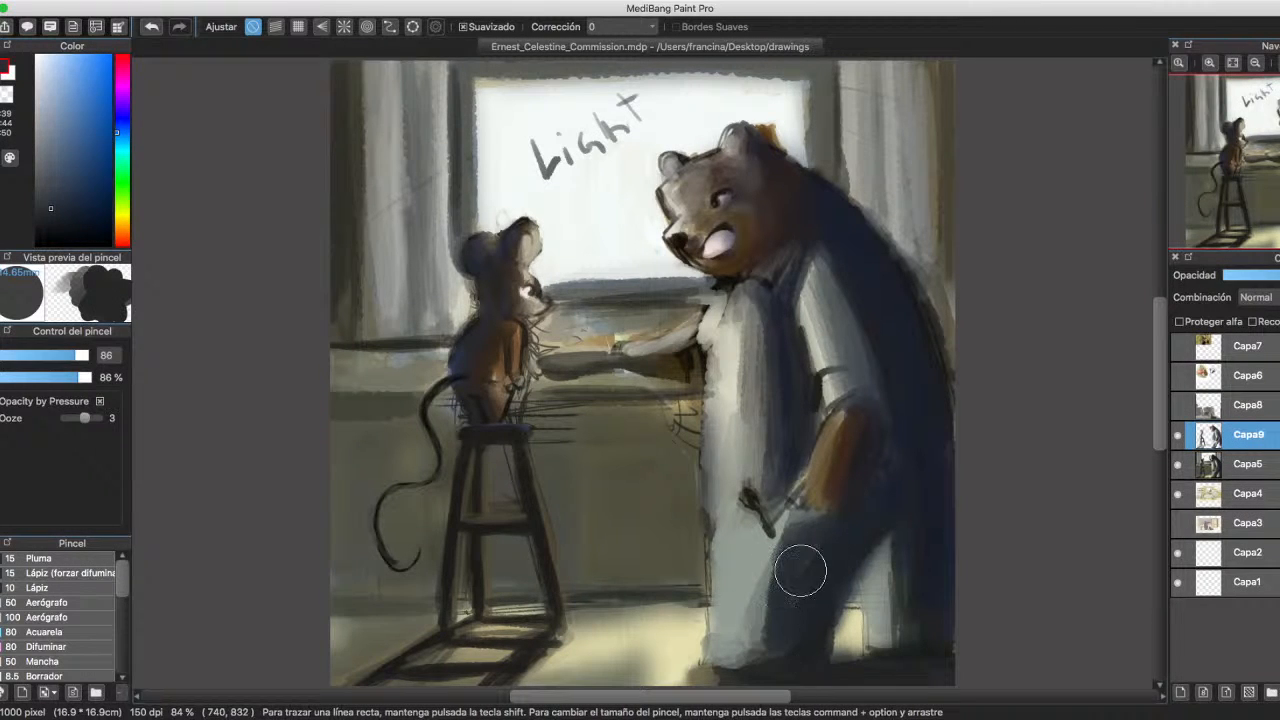
pyautogui.moveTo(800, 571)
pyautogui.mouseDown()
pyautogui.moveTo(799, 526)
pyautogui.moveTo(832, 520)
pyautogui.mouseUp()
pyautogui.moveTo(793, 628); pyautogui.dragTo(761, 655)
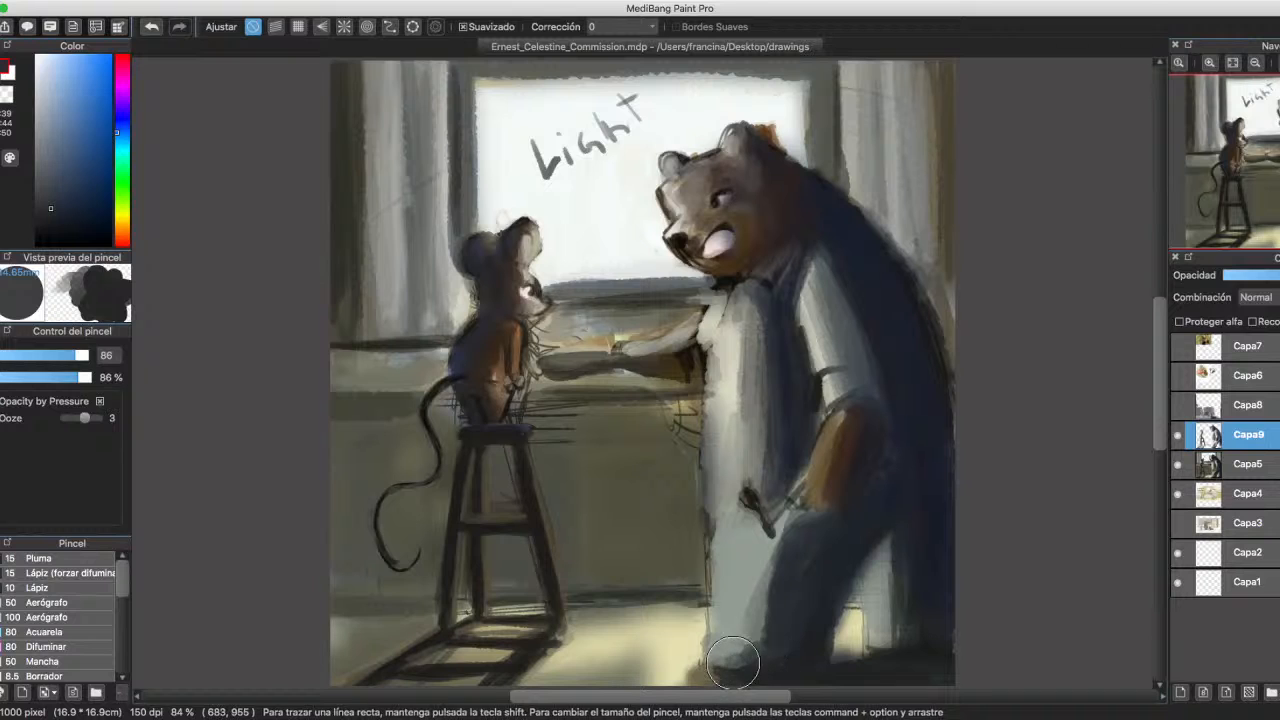
# Darken the bear's foot and its floor shadow with sampled near-black using a size 115 brush, refining the edges at size 32.
pyautogui.keyDown('alt'); pyautogui.keyDown('super'); pyautogui.moveTo(643, 372); pyautogui.dragTo(672, 372); pyautogui.keyUp('super'); pyautogui.keyUp('alt')
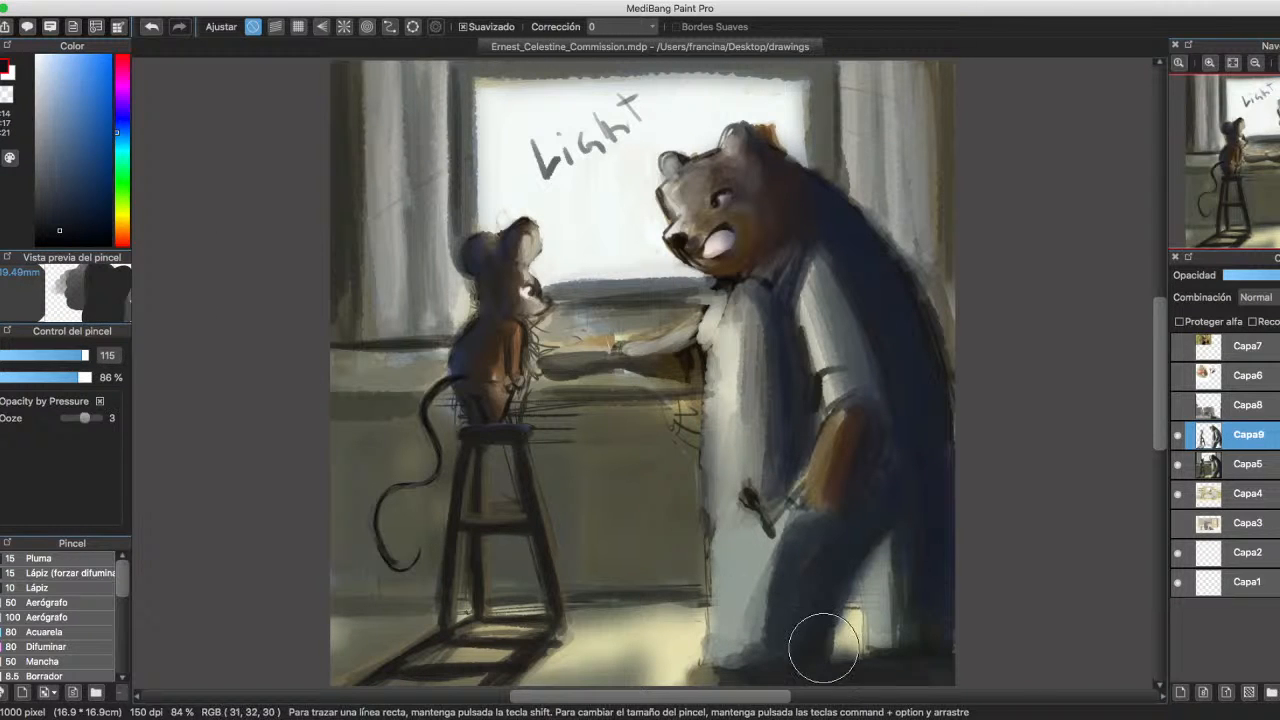
pyautogui.keyDown('alt'); pyautogui.click(820, 651); pyautogui.keyUp('alt')
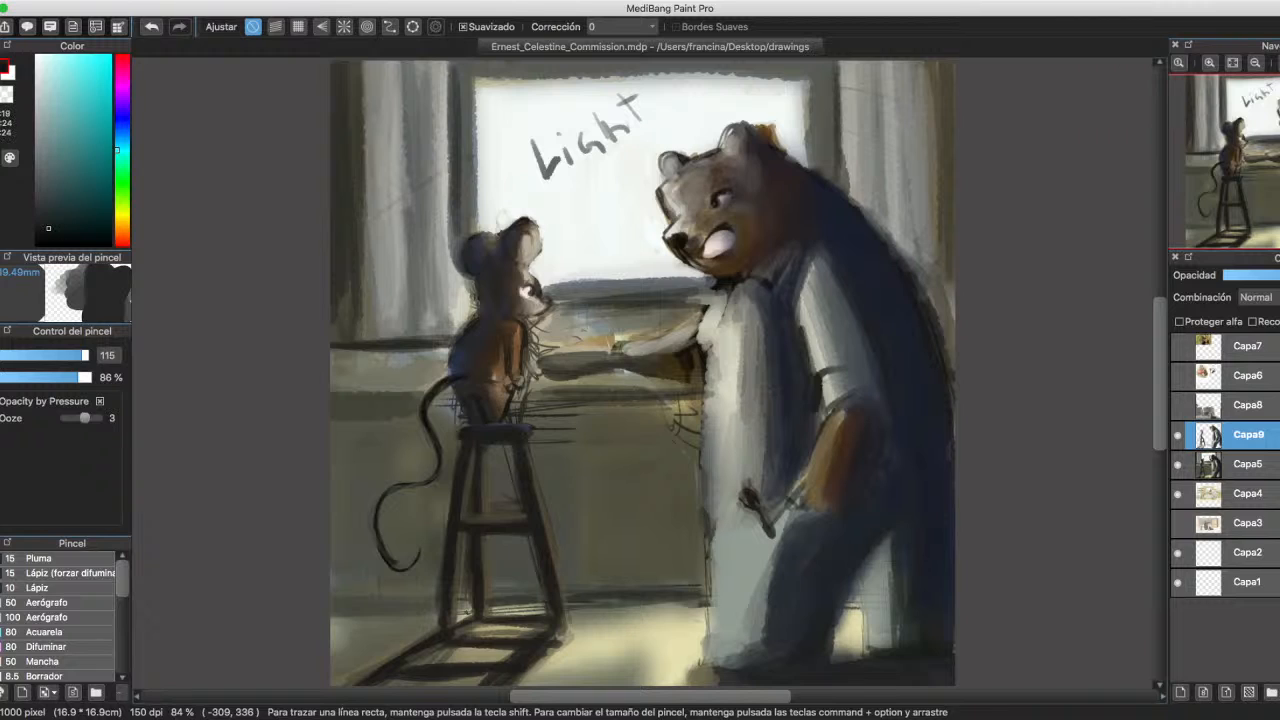
pyautogui.moveTo(720, 668); pyautogui.dragTo(809, 666)
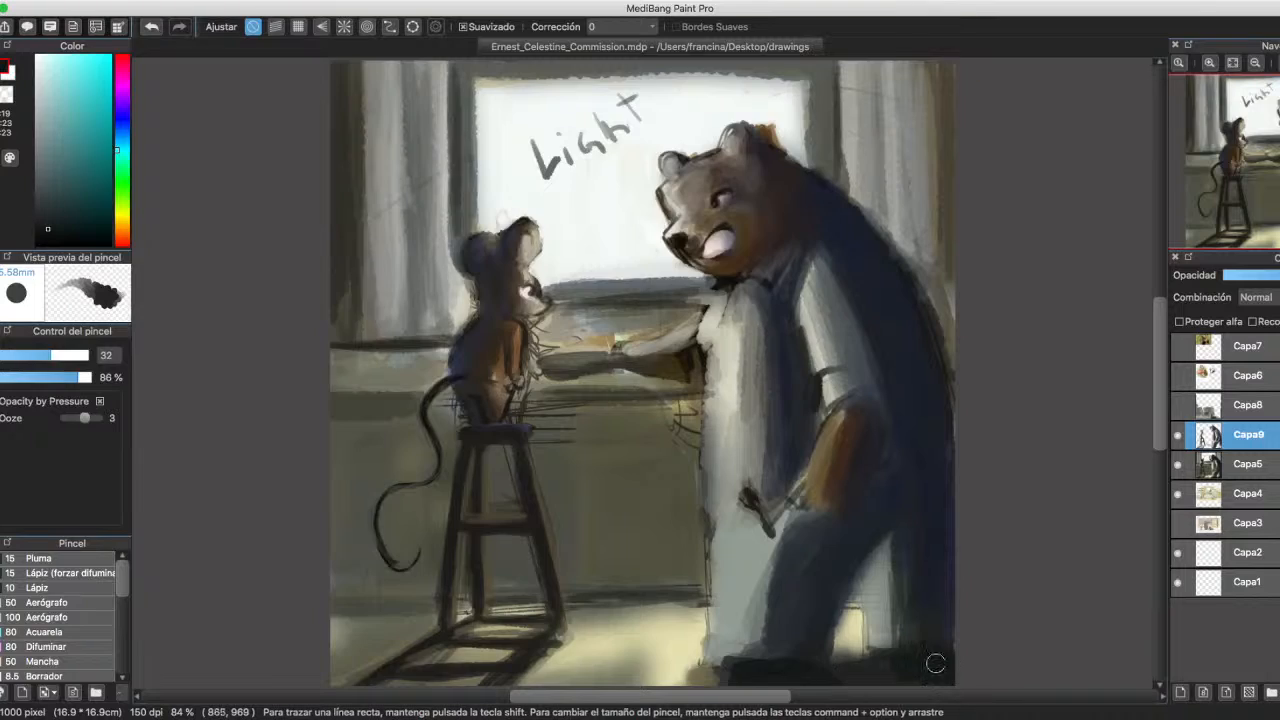
pyautogui.keyDown('alt'); pyautogui.click(787, 634); pyautogui.keyUp('alt')
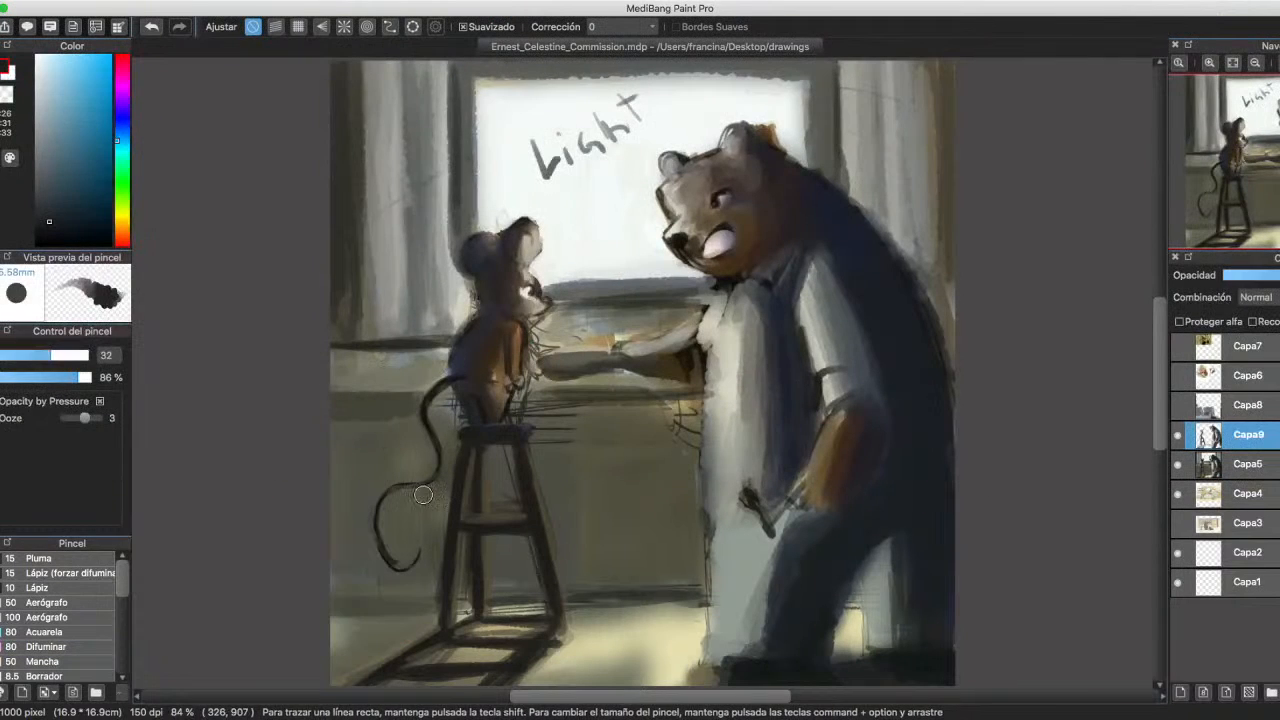
# Reduce the brush to size 20 and darken the baseboard line behind the stool with a dark tone sampled from the stool.
pyautogui.press('[')
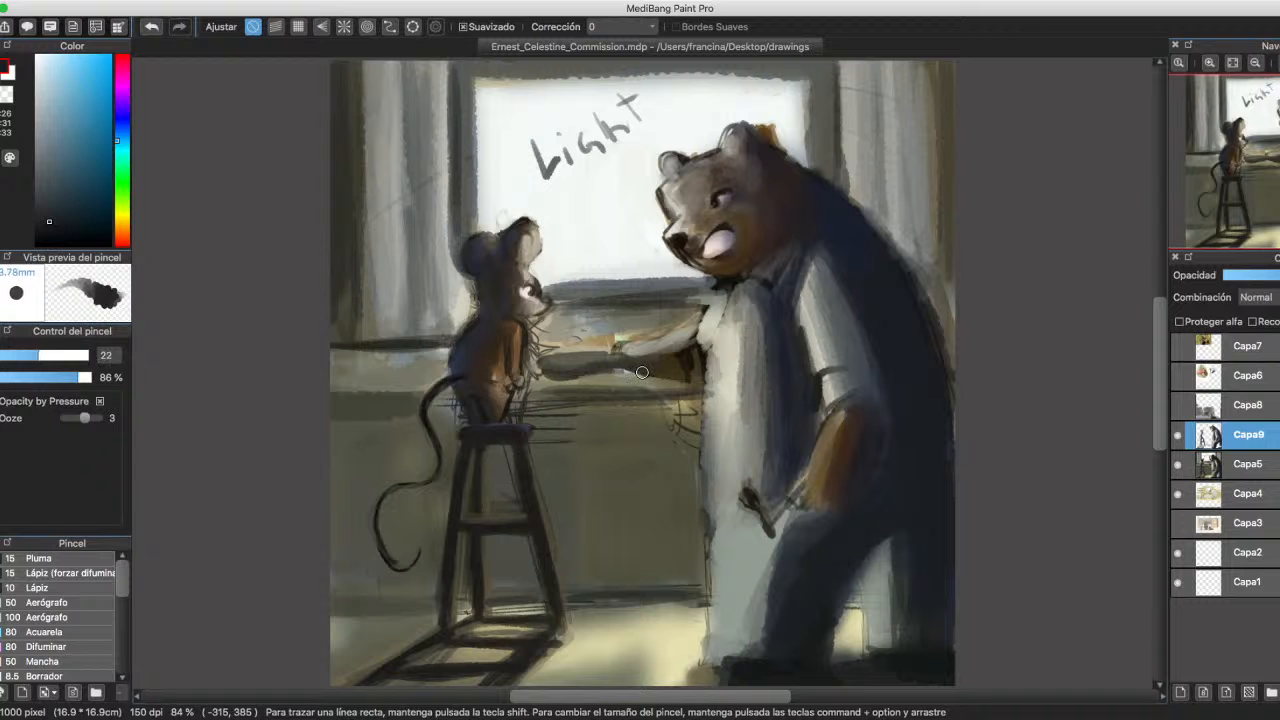
pyautogui.press('[')
pyautogui.keyDown('alt'); pyautogui.click(519, 431); pyautogui.keyUp('alt')
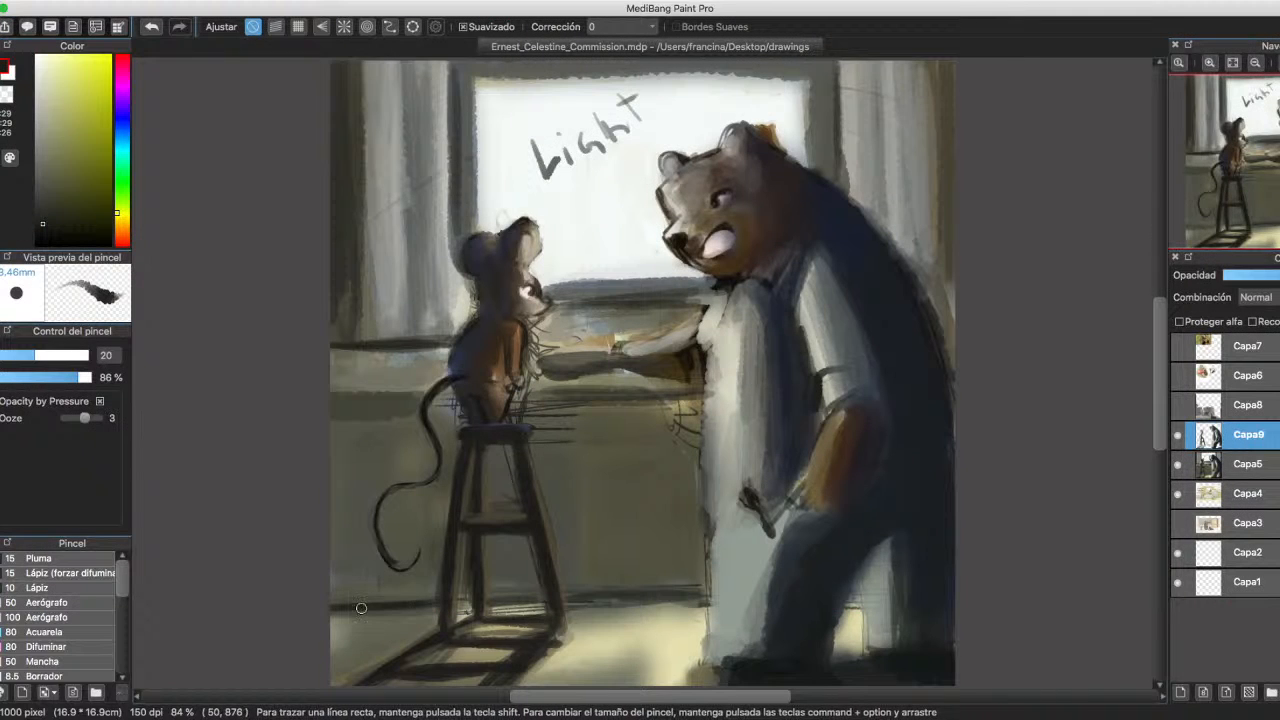
pyautogui.keyDown('alt'); pyautogui.click(442, 576); pyautogui.keyUp('alt')
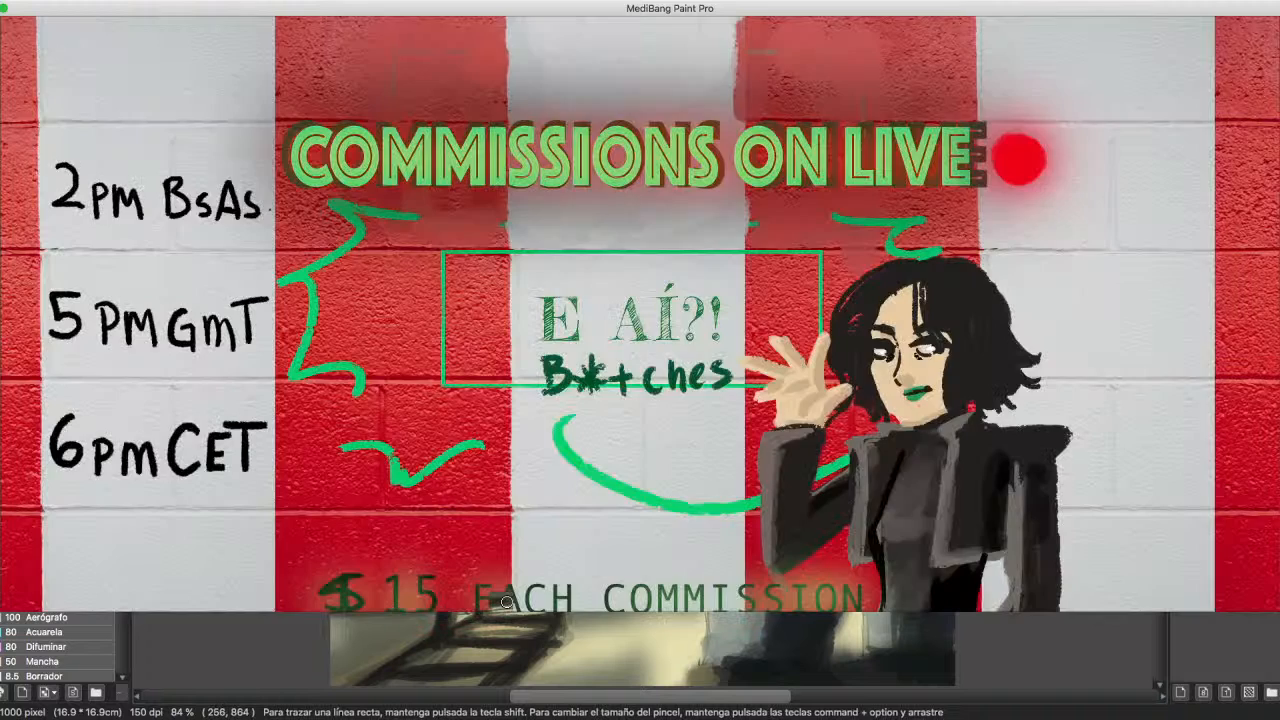
pyautogui.moveTo(461, 604); pyautogui.dragTo(557, 608)
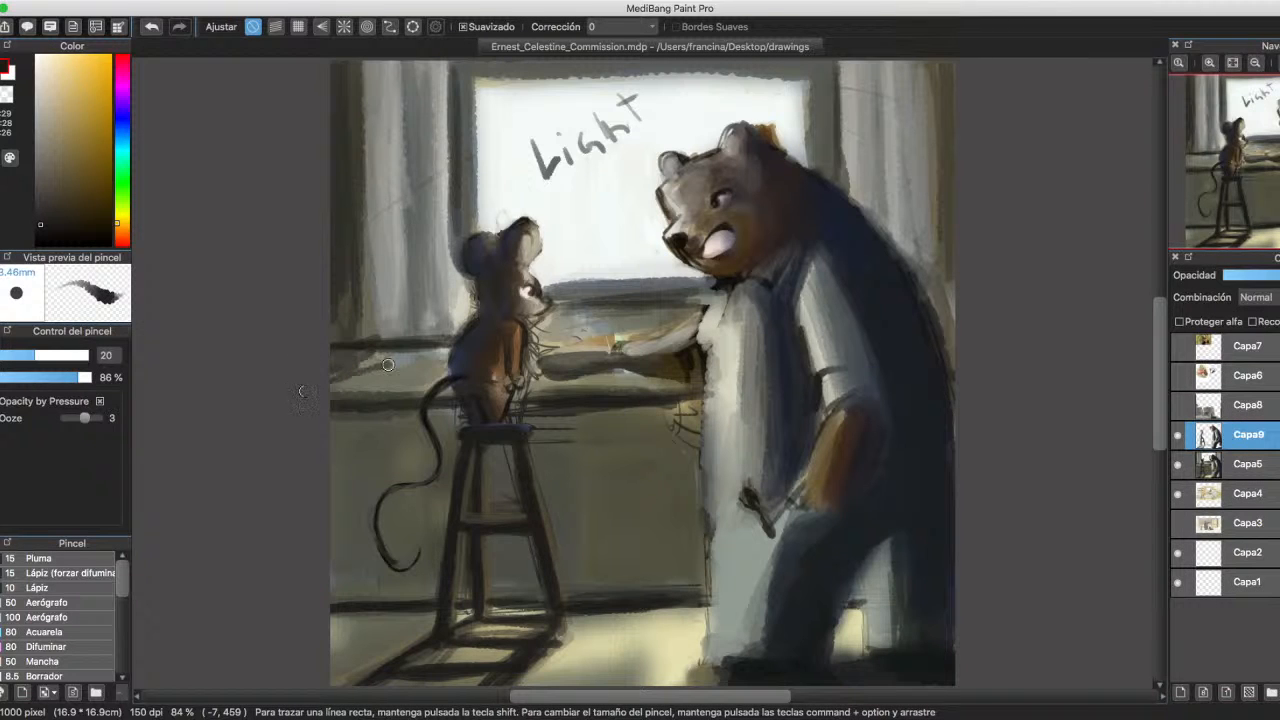
# Define the window sill and the window frame beside the curtain with dark strokes, and sample the window's white.
pyautogui.moveTo(388, 365); pyautogui.dragTo(617, 362)
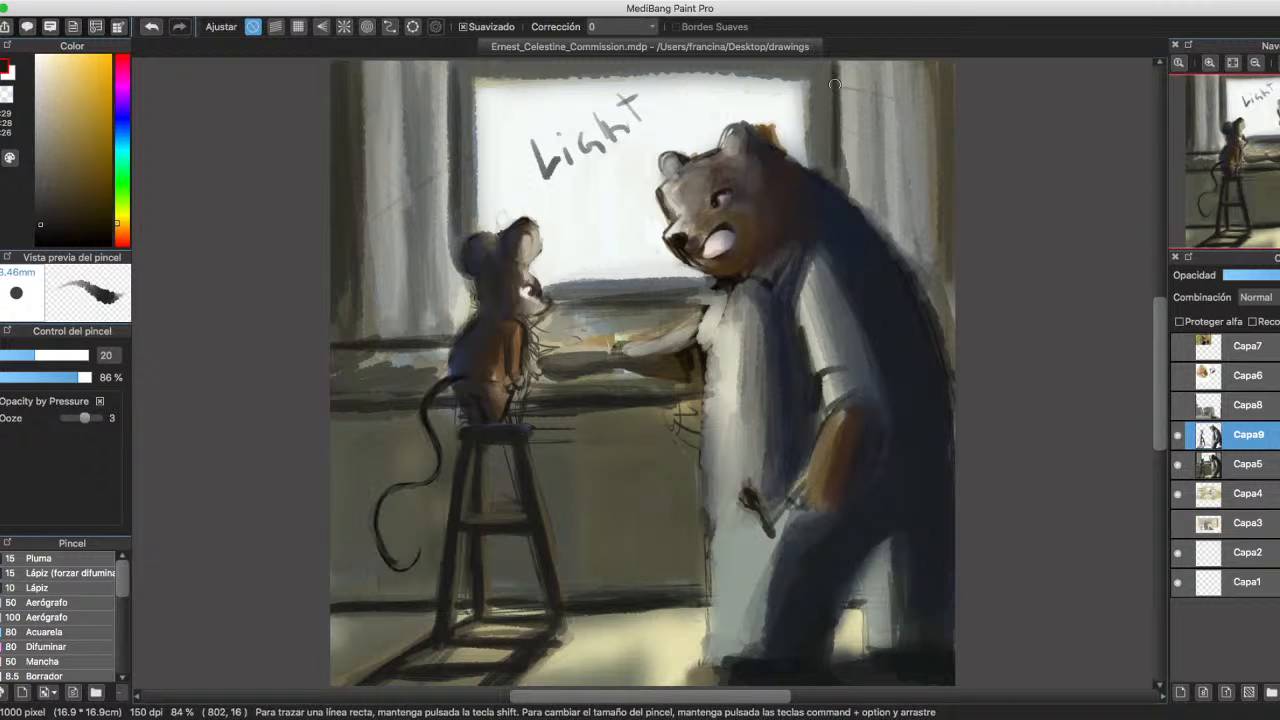
pyautogui.moveTo(835, 84); pyautogui.dragTo(836, 186)
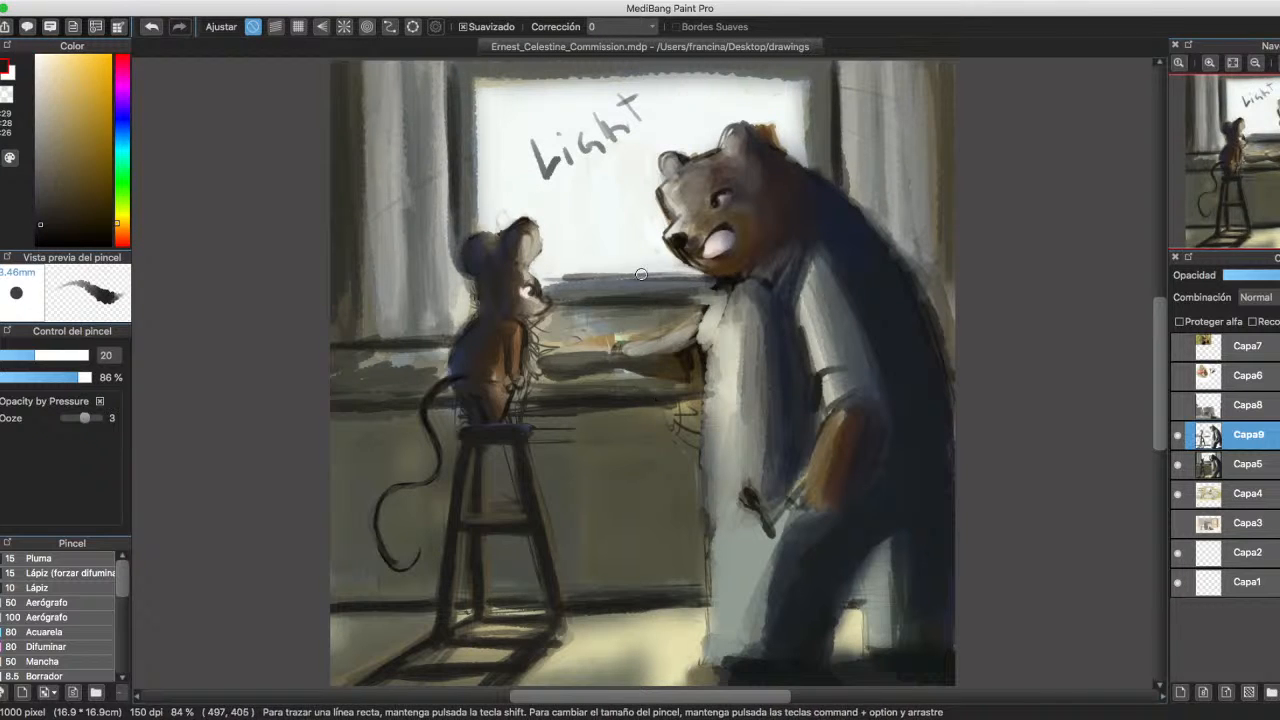
pyautogui.keyDown('alt'); pyautogui.click(632, 265); pyautogui.keyUp('alt')
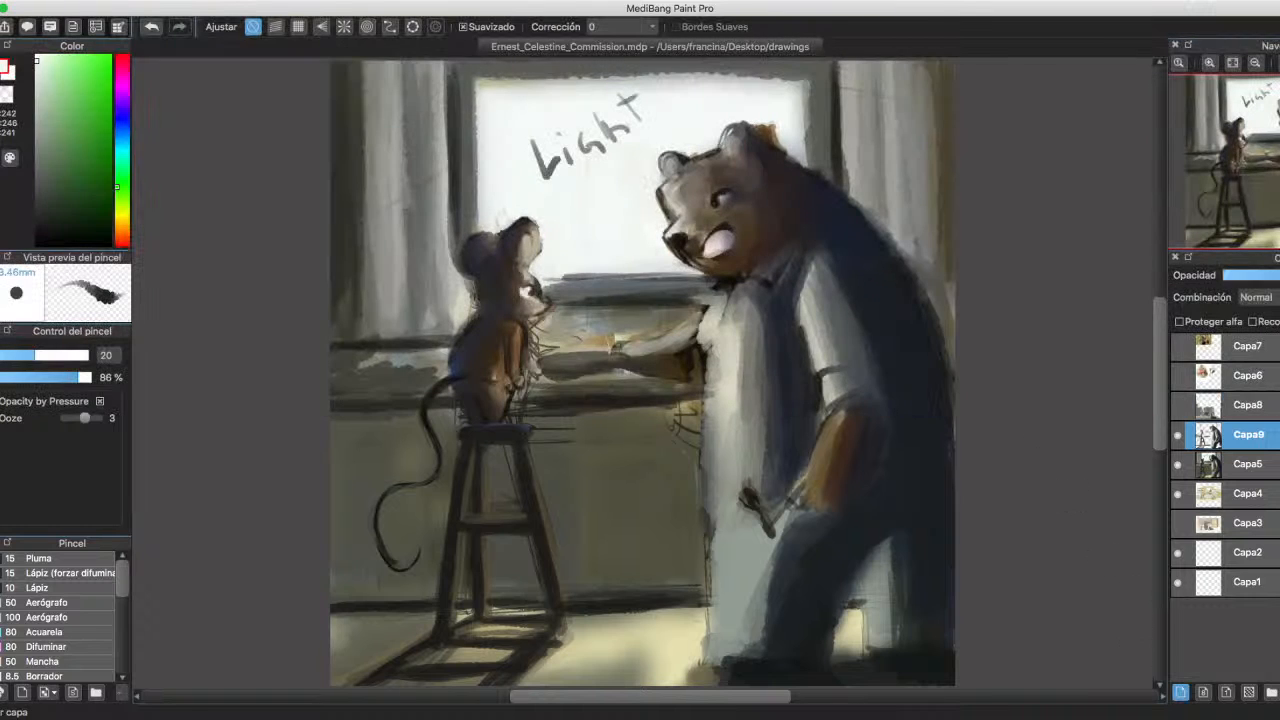
# Add a new layer above the painting and choose the size 50 Acuarela brush with a warm off-white colour.
pyautogui.click(1181, 692)
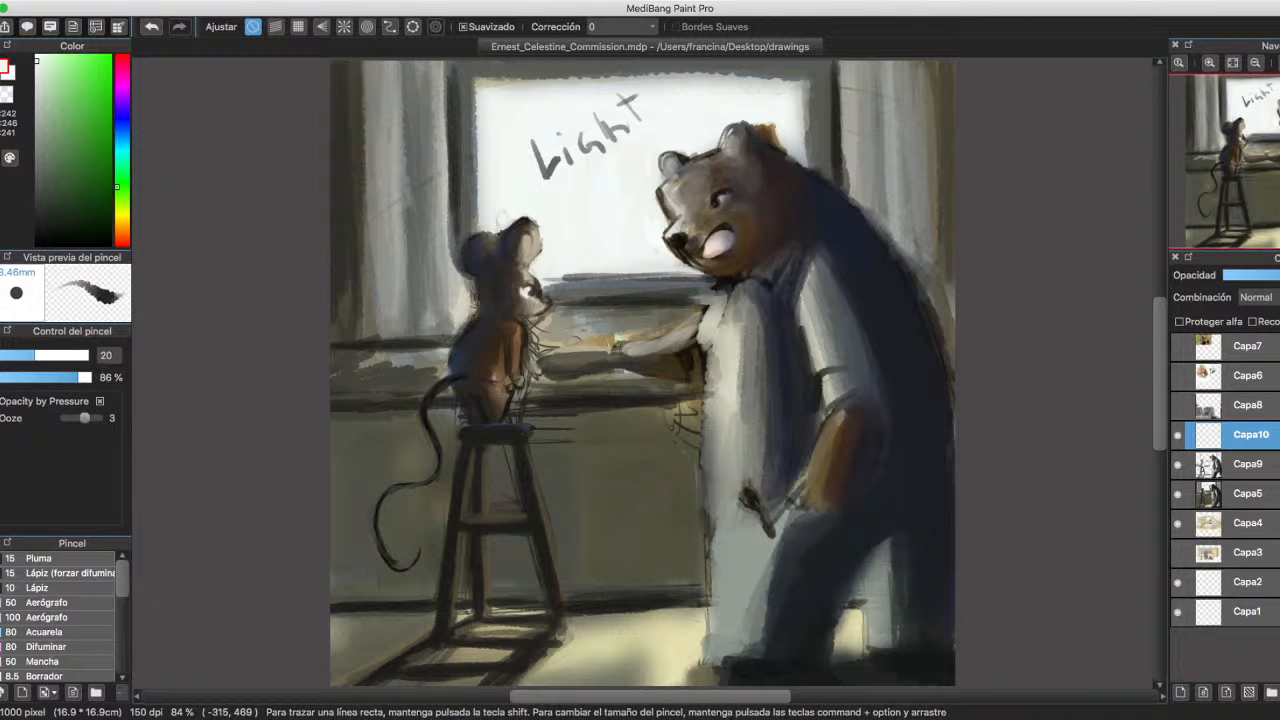
pyautogui.moveTo(543, 329); pyautogui.dragTo(620, 338)
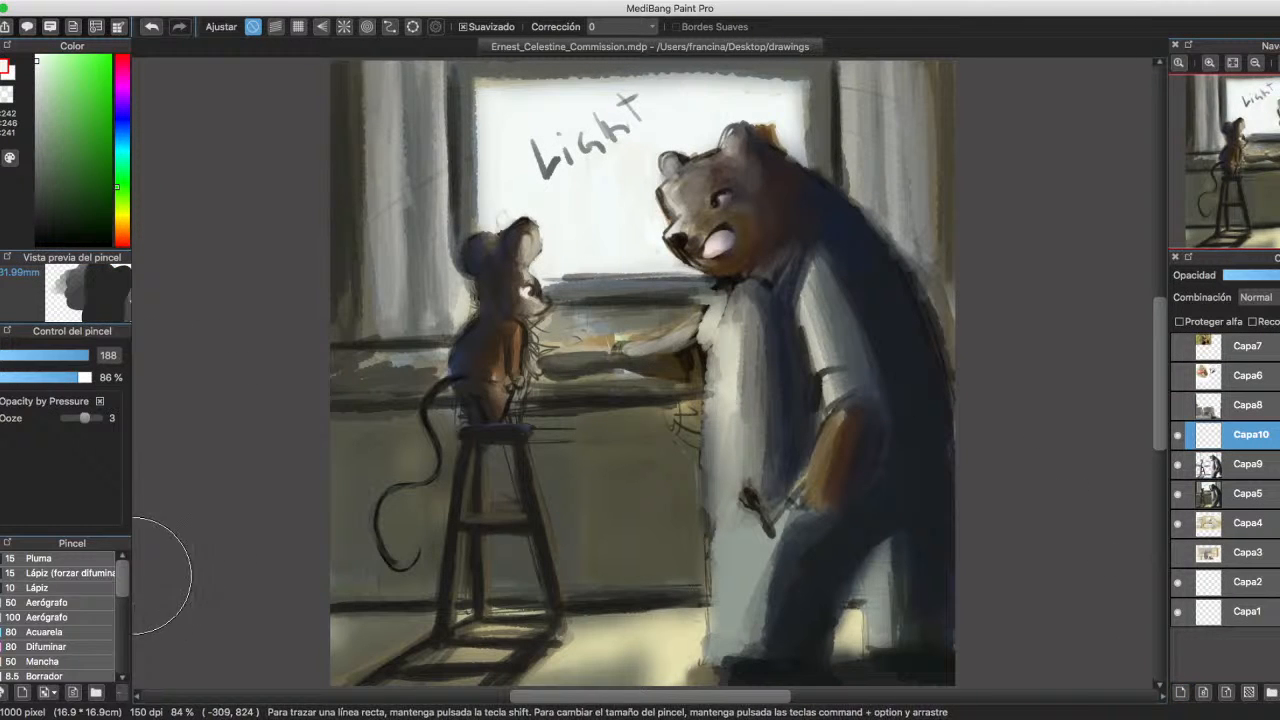
pyautogui.scroll(-3, 60, 610)
pyautogui.click(44, 581)
pyautogui.click(45, 655)
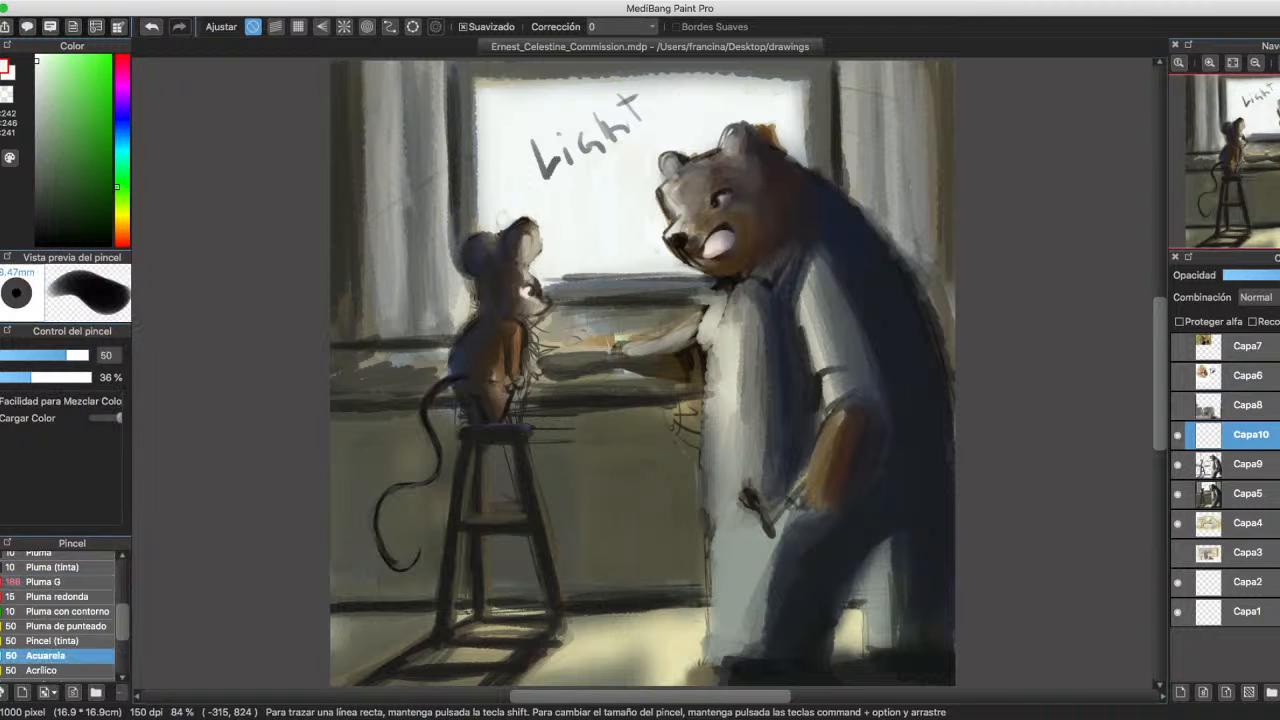
pyautogui.click(122, 225)
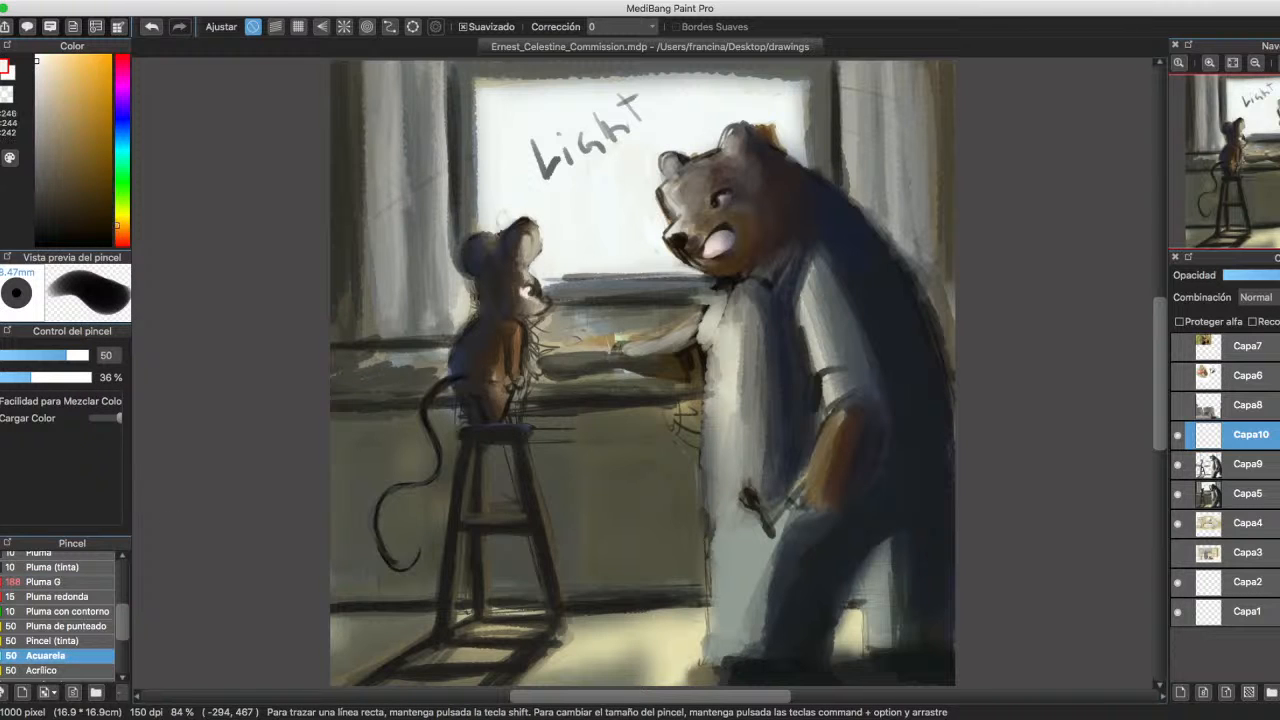
# Block in the whole scene with broad Acuarela strokes, spreading warm cream light around softened dark curtains and figures.
pyautogui.moveTo(484, 155)
pyautogui.mouseDown()
pyautogui.moveTo(487, 225)
pyautogui.moveTo(503, 116)
pyautogui.moveTo(557, 101)
pyautogui.moveTo(545, 91)
pyautogui.moveTo(534, 104)
pyautogui.moveTo(732, 96)
pyautogui.moveTo(631, 103)
pyautogui.moveTo(512, 136)
pyautogui.moveTo(656, 129)
pyautogui.moveTo(563, 200)
pyautogui.moveTo(530, 159)
pyautogui.moveTo(517, 193)
pyautogui.moveTo(569, 185)
pyautogui.moveTo(585, 214)
pyautogui.moveTo(528, 251)
pyautogui.moveTo(618, 218)
pyautogui.moveTo(650, 232)
pyautogui.moveTo(622, 191)
pyautogui.moveTo(638, 192)
pyautogui.moveTo(655, 273)
pyautogui.moveTo(643, 372)
pyautogui.moveTo(647, 179)
pyautogui.moveTo(655, 242)
pyautogui.moveTo(762, 134)
pyautogui.moveTo(792, 127)
pyautogui.moveTo(531, 109)
pyautogui.moveTo(574, 112)
pyautogui.moveTo(525, 75)
pyautogui.moveTo(756, 85)
pyautogui.moveTo(491, 103)
pyautogui.moveTo(464, 68)
pyautogui.moveTo(461, 211)
pyautogui.moveTo(448, 134)
pyautogui.moveTo(441, 283)
pyautogui.moveTo(455, 235)
pyautogui.moveTo(563, 263)
pyautogui.moveTo(557, 284)
pyautogui.moveTo(620, 335)
pyautogui.moveTo(650, 221)
pyautogui.moveTo(705, 268)
pyautogui.moveTo(686, 342)
pyautogui.moveTo(442, 258)
pyautogui.moveTo(724, 223)
pyautogui.moveTo(826, 92)
pyautogui.moveTo(855, 134)
pyautogui.moveTo(890, 149)
pyautogui.moveTo(890, 192)
pyautogui.moveTo(881, 172)
pyautogui.moveTo(634, 157)
pyautogui.moveTo(697, 322)
pyautogui.moveTo(736, 379)
pyautogui.moveTo(724, 616)
pyautogui.moveTo(686, 597)
pyautogui.moveTo(628, 606)
pyautogui.moveTo(720, 534)
pyautogui.moveTo(591, 657)
pyautogui.moveTo(674, 650)
pyautogui.moveTo(445, 357)
pyautogui.moveTo(410, 280)
pyautogui.moveTo(440, 230)
pyautogui.moveTo(577, 357)
pyautogui.moveTo(866, 229)
pyautogui.moveTo(909, 157)
pyautogui.moveTo(871, 309)
pyautogui.moveTo(762, 210)
pyautogui.moveTo(655, 380)
pyautogui.moveTo(749, 509)
pyautogui.moveTo(829, 571)
pyautogui.moveTo(869, 627)
pyautogui.moveTo(594, 549)
pyautogui.moveTo(420, 545)
pyautogui.moveTo(329, 623)
pyautogui.moveTo(455, 575)
pyautogui.moveTo(423, 543)
pyautogui.moveTo(429, 443)
pyautogui.moveTo(570, 522)
pyautogui.moveTo(669, 466)
pyautogui.moveTo(514, 606)
pyautogui.moveTo(509, 549)
pyautogui.moveTo(482, 553)
pyautogui.moveTo(500, 480)
pyautogui.moveTo(471, 586)
pyautogui.moveTo(390, 640)
pyautogui.moveTo(775, 637)
pyautogui.moveTo(875, 390)
pyautogui.moveTo(930, 525)
pyautogui.moveTo(908, 460)
pyautogui.moveTo(857, 451)
pyautogui.moveTo(851, 377)
pyautogui.moveTo(937, 509)
pyautogui.moveTo(771, 471)
pyautogui.moveTo(780, 205)
pyautogui.moveTo(792, 291)
pyautogui.mouseUp()
pyautogui.moveTo(363, 314)
pyautogui.mouseDown()
pyautogui.moveTo(348, 188)
pyautogui.moveTo(340, 349)
pyautogui.moveTo(340, 75)
pyautogui.mouseUp()
pyautogui.moveTo(925, 70)
pyautogui.mouseDown()
pyautogui.moveTo(943, 286)
pyautogui.moveTo(924, 360)
pyautogui.moveTo(920, 294)
pyautogui.moveTo(857, 303)
pyautogui.moveTo(809, 214)
pyautogui.moveTo(750, 222)
pyautogui.moveTo(729, 177)
pyautogui.moveTo(694, 220)
pyautogui.moveTo(463, 286)
pyautogui.moveTo(463, 398)
pyautogui.moveTo(400, 520)
pyautogui.moveTo(303, 614)
pyautogui.moveTo(360, 650)
pyautogui.mouseUp()
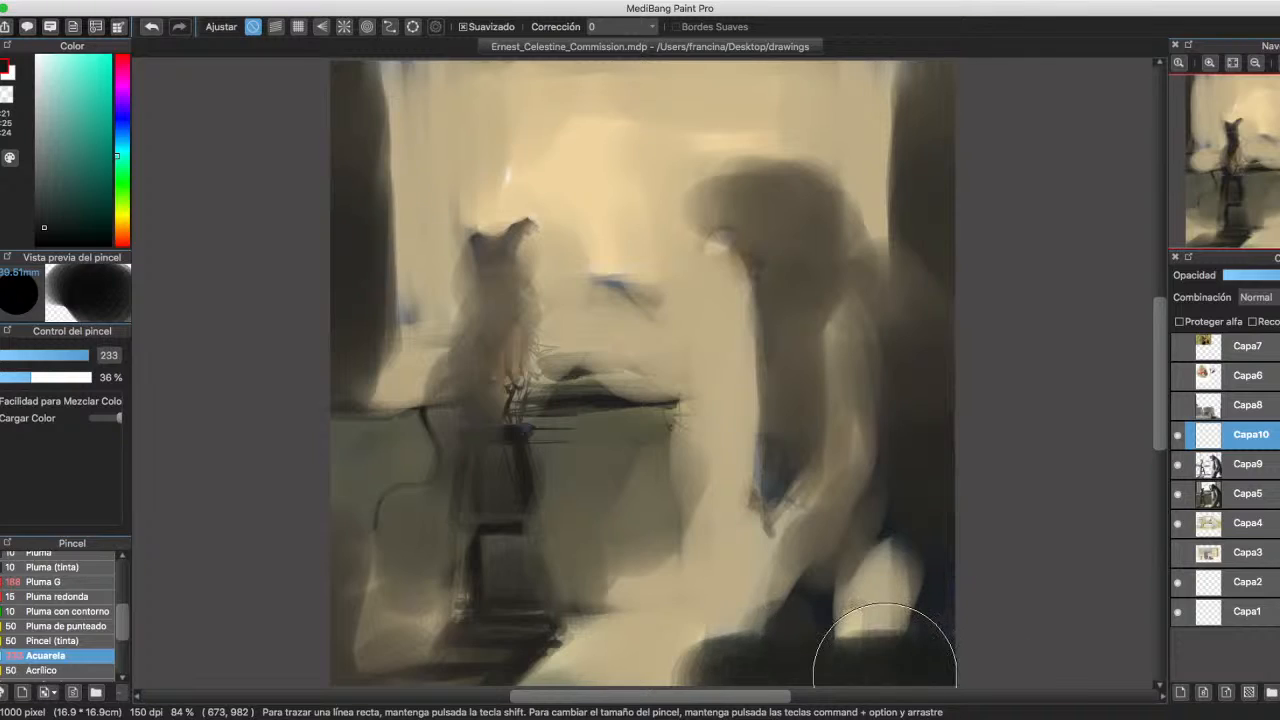
# View the whole canvas at 66% and mass in the bear's silhouette with a dark blue-grey sampled from the shadow.
pyautogui.hscroll(10, 763, 614)
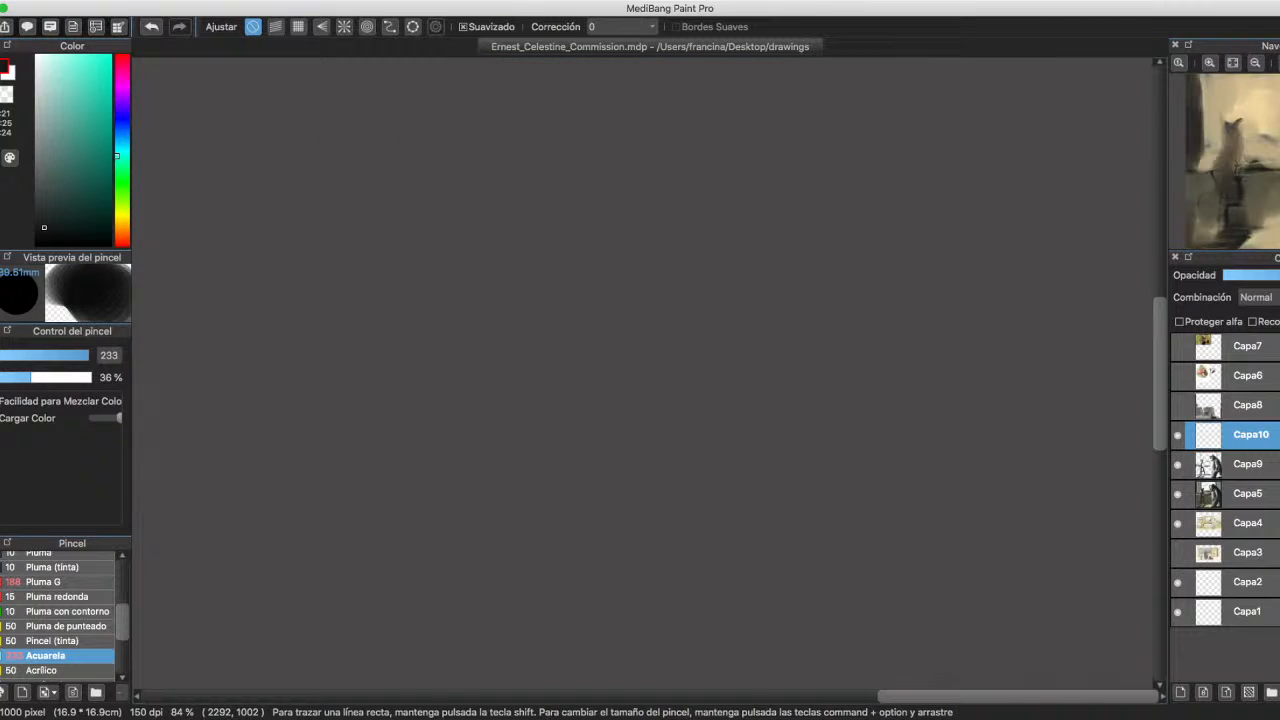
pyautogui.hscroll(-15, 650, 370)
pyautogui.hscroll(-6, 650, 370)
pyautogui.hscroll(2, 650, 370)
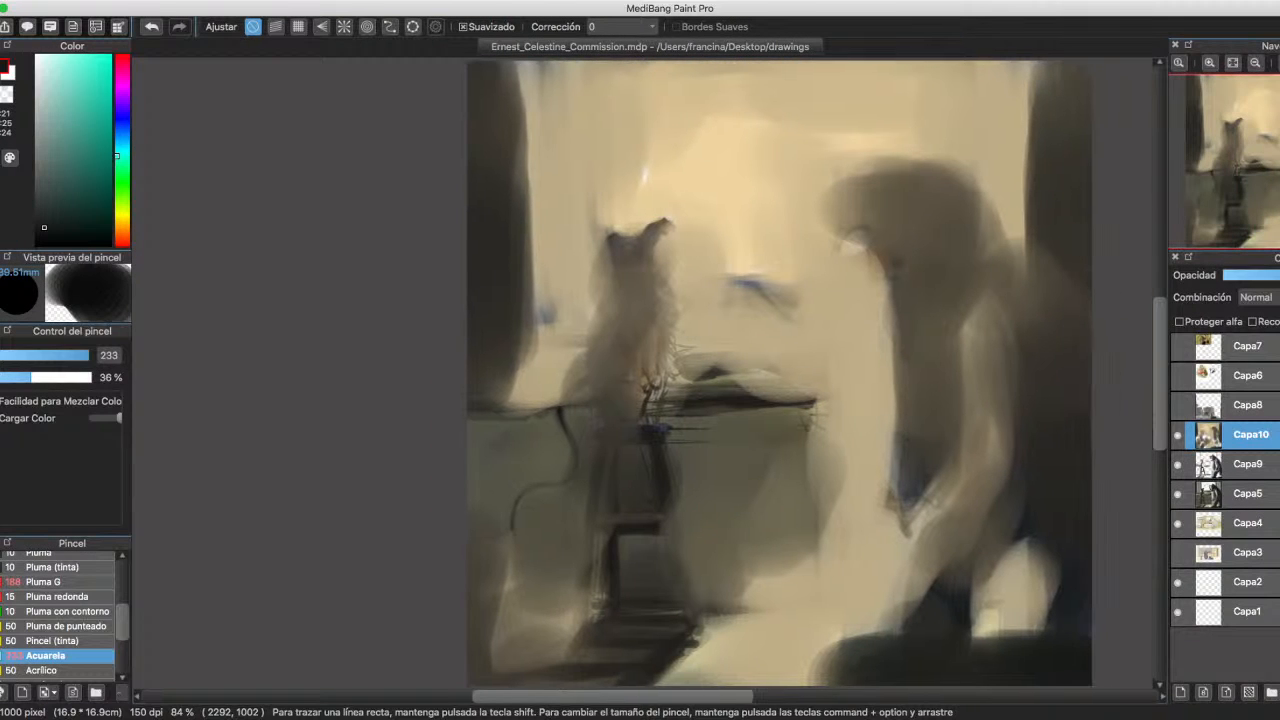
pyautogui.click(1255, 63)
pyautogui.hscroll(3, 756, 445)
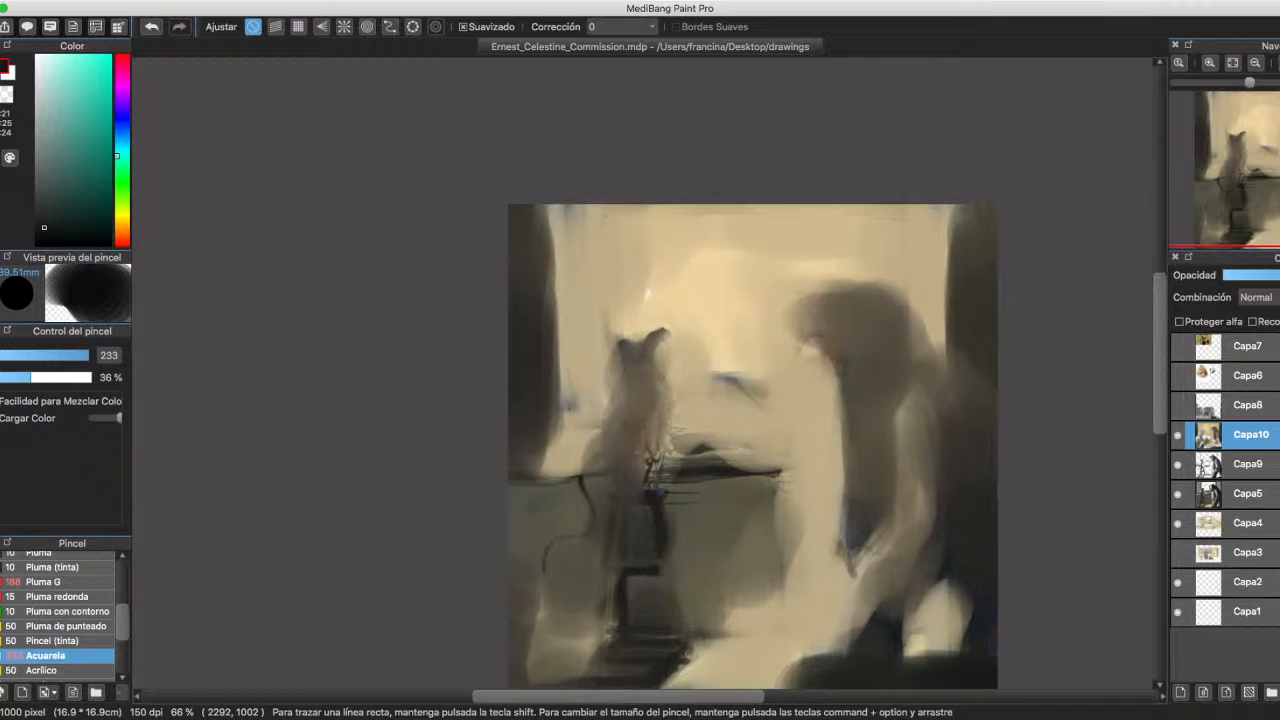
pyautogui.scroll(-2, 756, 445)
pyautogui.scroll(-3, 632, 350)
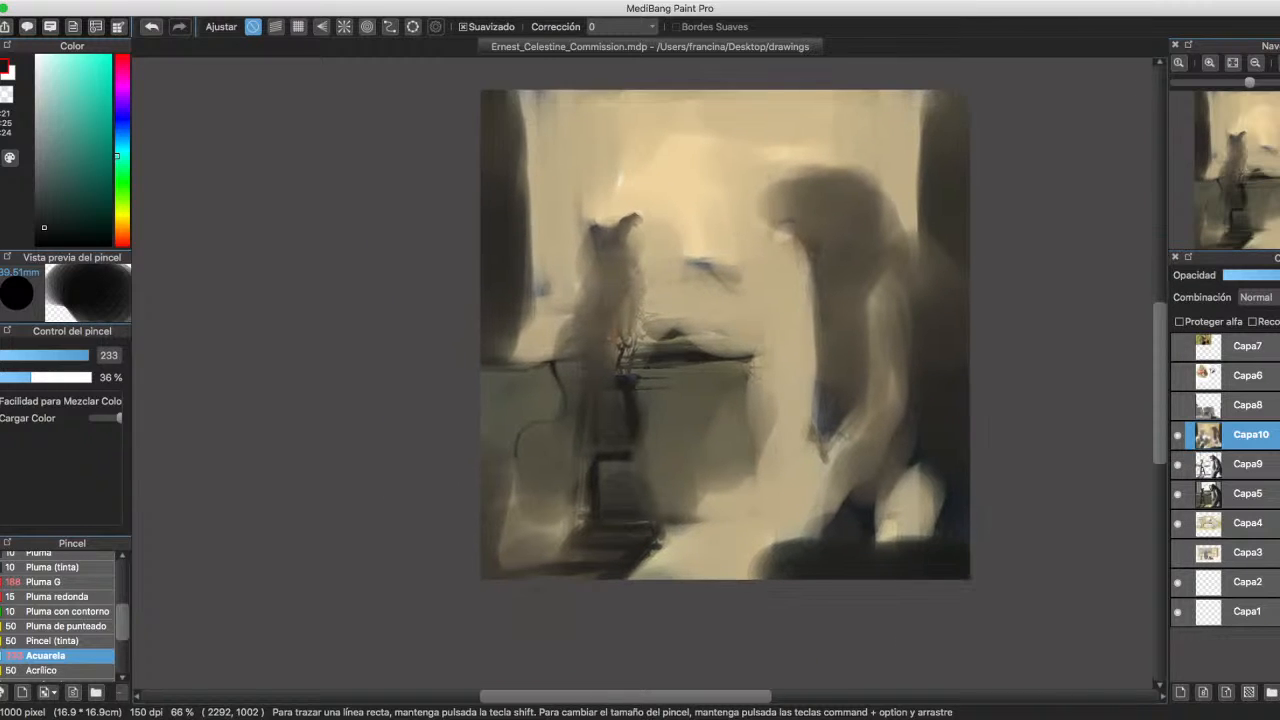
pyautogui.scroll(2, 630, 322)
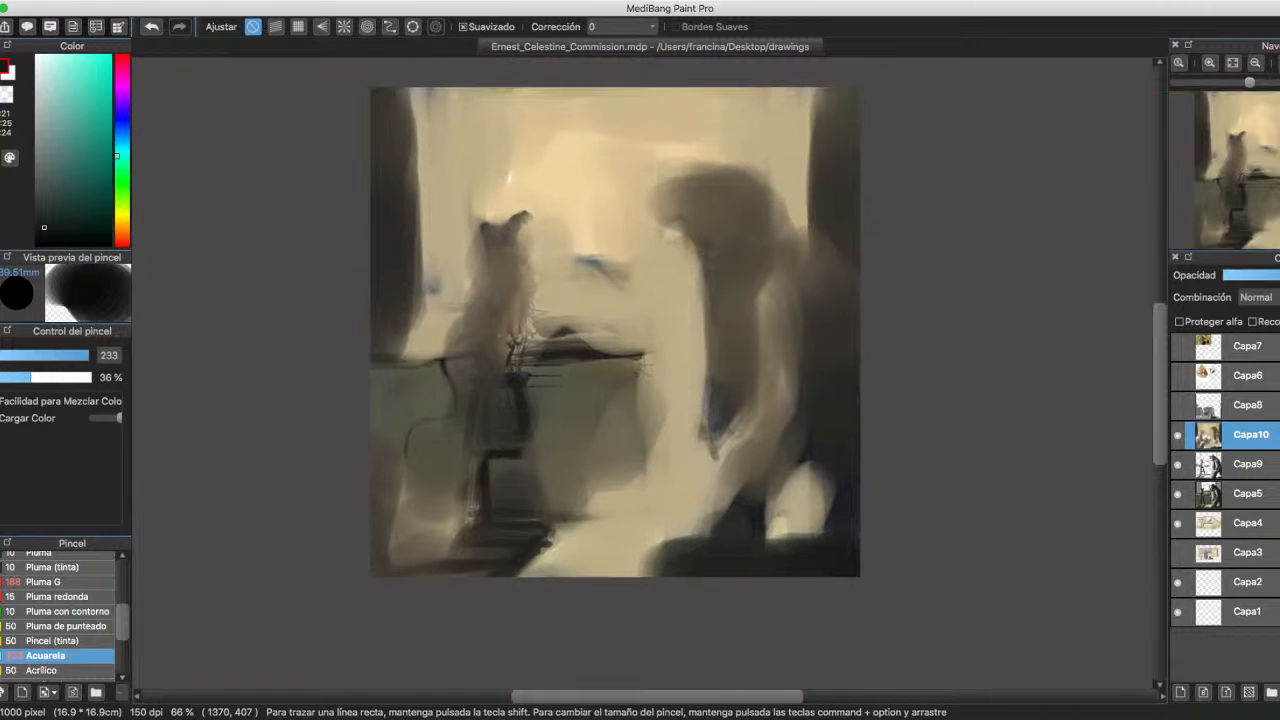
pyautogui.rightClick(823, 458)
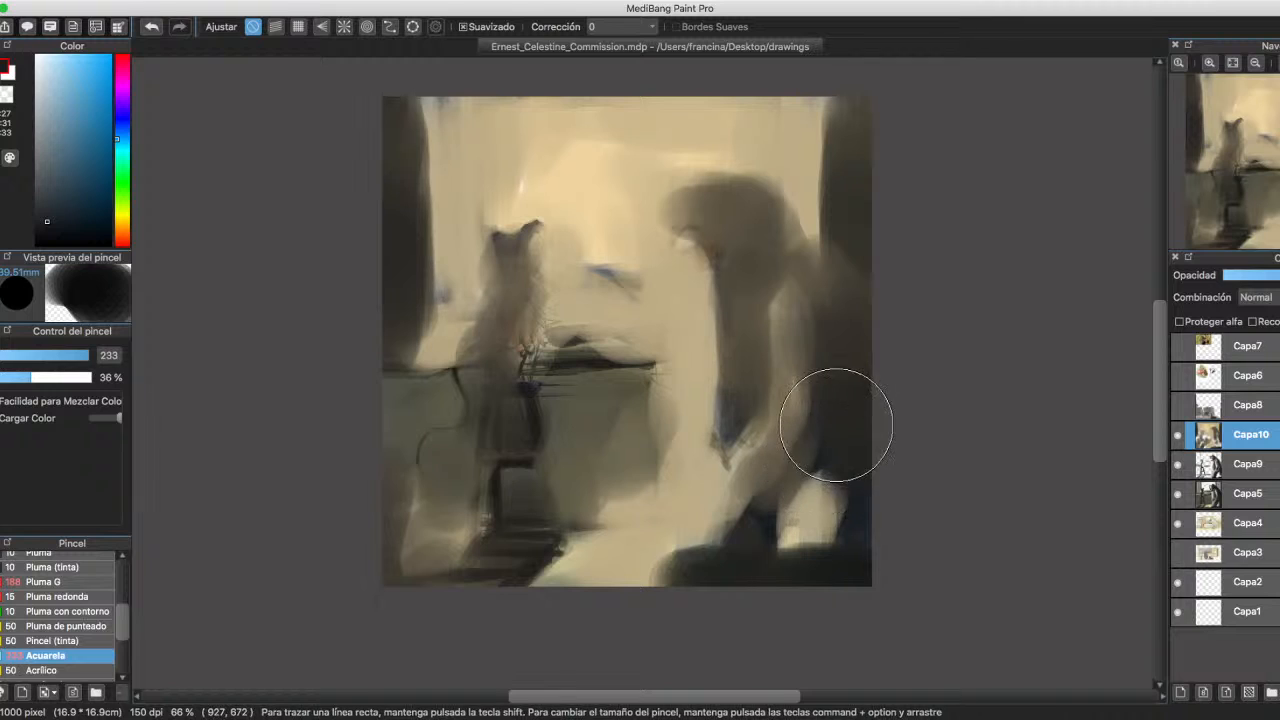
pyautogui.moveTo(750, 545)
pyautogui.mouseDown()
pyautogui.moveTo(820, 289)
pyautogui.moveTo(812, 402)
pyautogui.moveTo(737, 390)
pyautogui.moveTo(751, 355)
pyautogui.moveTo(818, 361)
pyautogui.moveTo(784, 270)
pyautogui.moveTo(759, 518)
pyautogui.moveTo(776, 305)
pyautogui.moveTo(757, 228)
pyautogui.moveTo(682, 285)
pyautogui.mouseUp()
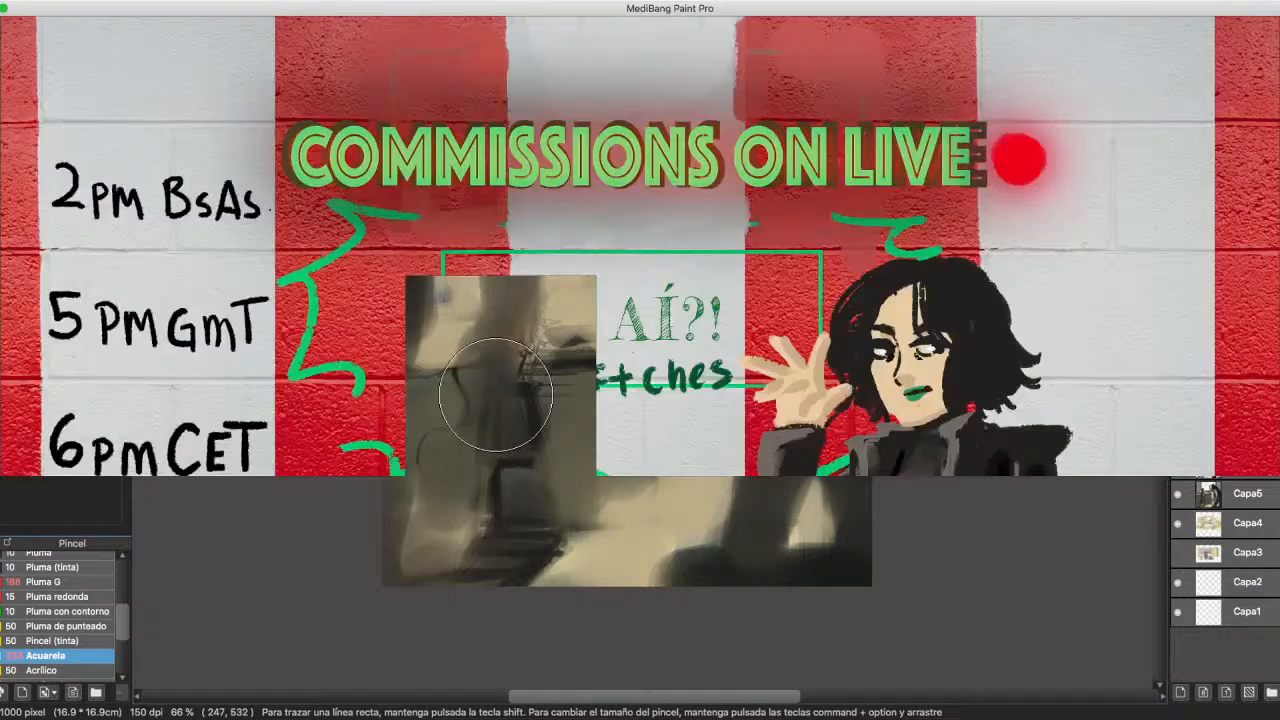
# Spread dark tones over the stool, lower wall and curtains, and unify the bear into a dark mass using a sampled colour.
pyautogui.moveTo(495, 393)
pyautogui.mouseDown()
pyautogui.moveTo(490, 478)
pyautogui.moveTo(553, 484)
pyautogui.moveTo(476, 491)
pyautogui.moveTo(403, 537)
pyautogui.moveTo(570, 549)
pyautogui.moveTo(542, 541)
pyautogui.moveTo(525, 567)
pyautogui.moveTo(609, 569)
pyautogui.moveTo(598, 558)
pyautogui.moveTo(630, 546)
pyautogui.moveTo(617, 545)
pyautogui.moveTo(650, 562)
pyautogui.moveTo(614, 538)
pyautogui.moveTo(673, 524)
pyautogui.moveTo(654, 450)
pyautogui.moveTo(628, 447)
pyautogui.moveTo(641, 440)
pyautogui.moveTo(675, 502)
pyautogui.moveTo(677, 403)
pyautogui.moveTo(733, 213)
pyautogui.moveTo(794, 205)
pyautogui.moveTo(822, 97)
pyautogui.moveTo(857, 86)
pyautogui.mouseUp()
pyautogui.keyDown('alt'); pyautogui.click(600, 553); pyautogui.keyUp('alt')
pyautogui.moveTo(518, 114)
pyautogui.mouseDown()
pyautogui.moveTo(438, 166)
pyautogui.moveTo(431, 379)
pyautogui.moveTo(459, 378)
pyautogui.moveTo(476, 422)
pyautogui.moveTo(527, 388)
pyautogui.moveTo(542, 456)
pyautogui.moveTo(596, 381)
pyautogui.moveTo(594, 362)
pyautogui.moveTo(559, 364)
pyautogui.moveTo(656, 365)
pyautogui.moveTo(555, 364)
pyautogui.moveTo(678, 372)
pyautogui.moveTo(612, 379)
pyautogui.moveTo(561, 537)
pyautogui.moveTo(450, 586)
pyautogui.moveTo(550, 574)
pyautogui.moveTo(569, 548)
pyautogui.moveTo(688, 582)
pyautogui.moveTo(605, 511)
pyautogui.moveTo(491, 300)
pyautogui.moveTo(575, 355)
pyautogui.moveTo(728, 337)
pyautogui.moveTo(501, 364)
pyautogui.moveTo(685, 347)
pyautogui.moveTo(749, 386)
pyautogui.mouseUp()
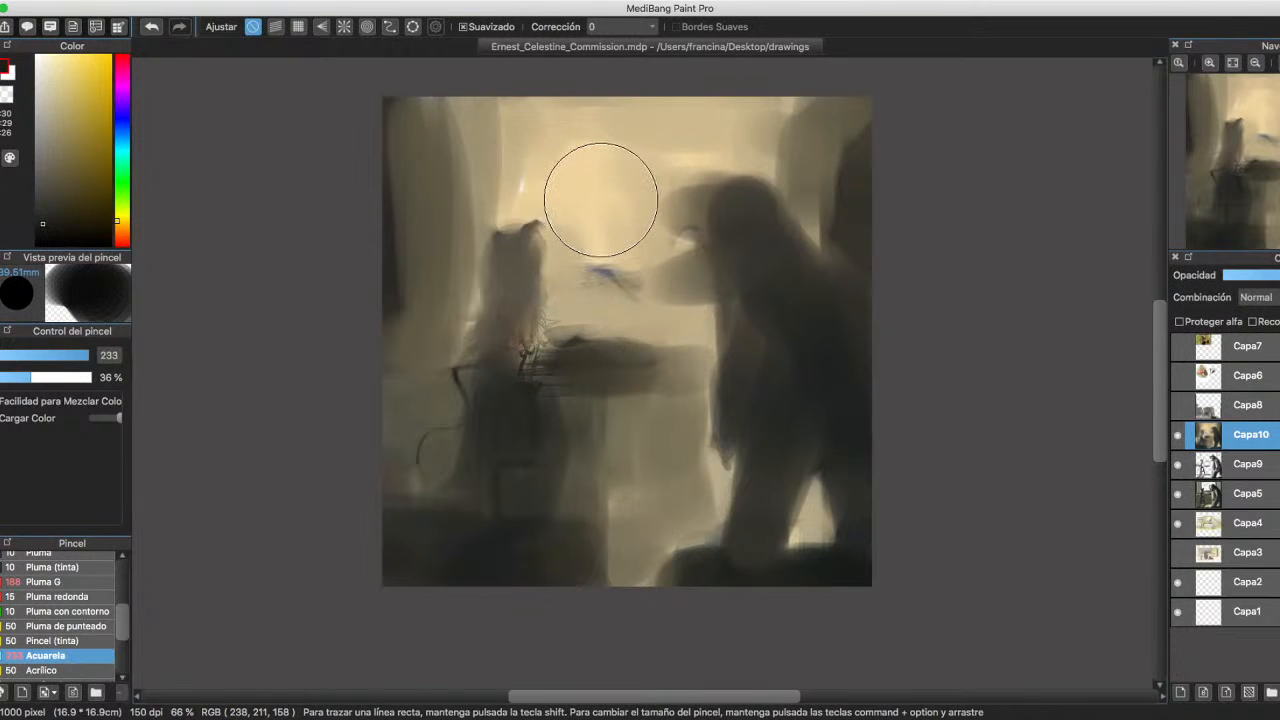
# Sample the window glow, brighten it to a warmer cream and paint it between the mouse and the bear, sharpening their silhouettes.
pyautogui.keyDown('alt'); pyautogui.click(600, 200); pyautogui.keyUp('alt')
pyautogui.click(63, 55)
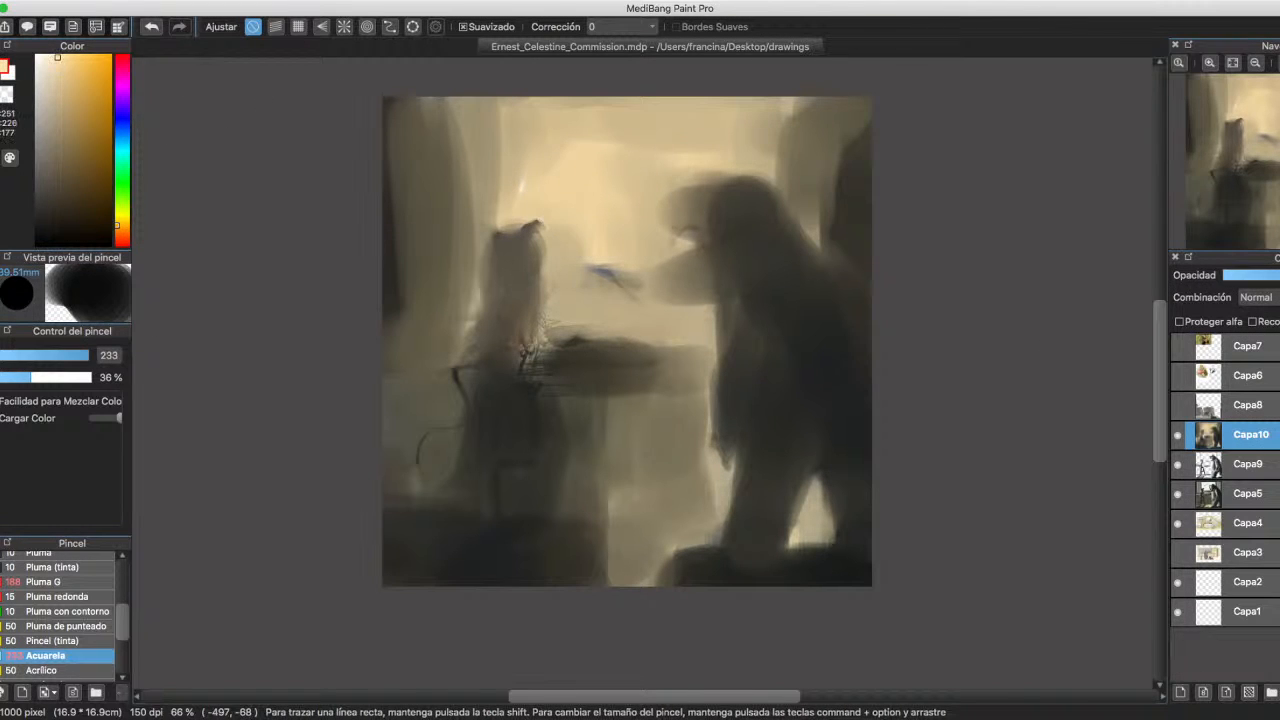
pyautogui.moveTo(653, 223)
pyautogui.mouseDown()
pyautogui.moveTo(612, 217)
pyautogui.moveTo(631, 300)
pyautogui.moveTo(591, 189)
pyautogui.moveTo(536, 145)
pyautogui.moveTo(748, 154)
pyautogui.moveTo(584, 251)
pyautogui.moveTo(574, 278)
pyautogui.moveTo(694, 314)
pyautogui.moveTo(537, 342)
pyautogui.moveTo(674, 343)
pyautogui.mouseUp()
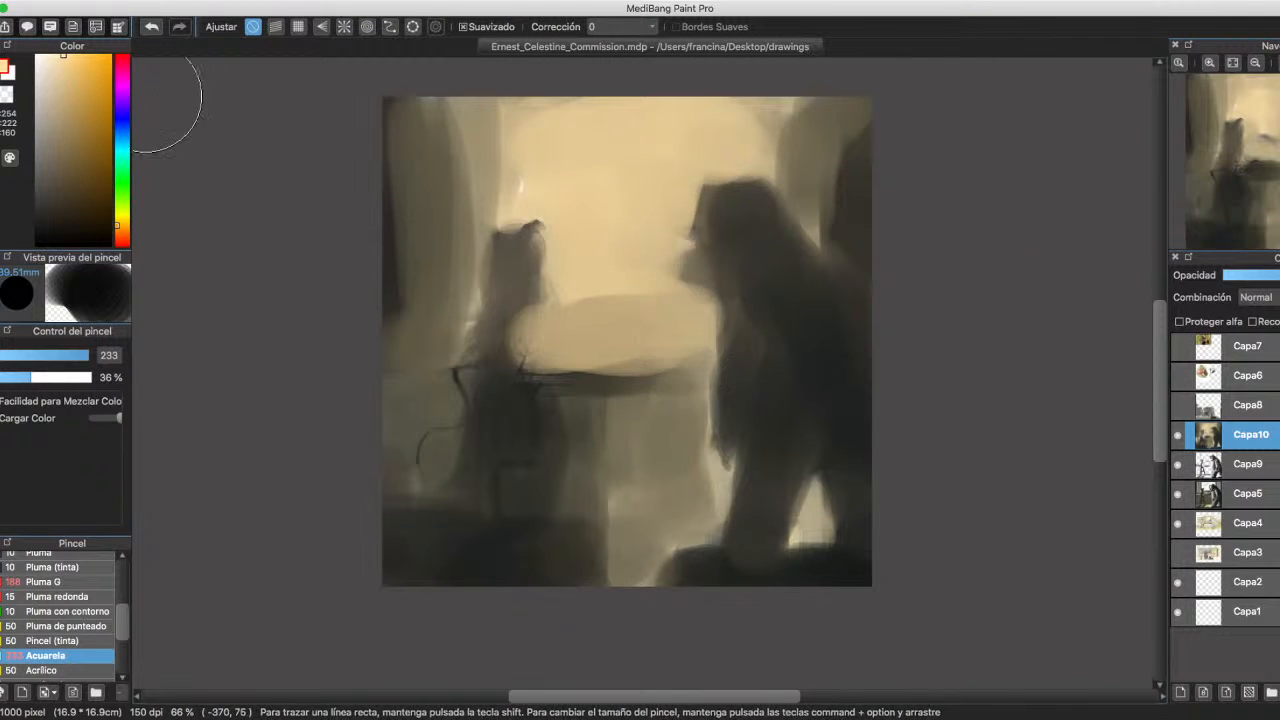
# Glaze the window, curtain edges and tabletop area with golden yellow and a tone sampled from it, using broad Acuarela strokes.
pyautogui.click(89, 60)
pyautogui.moveTo(600, 149)
pyautogui.mouseDown()
pyautogui.moveTo(574, 217)
pyautogui.moveTo(580, 262)
pyautogui.moveTo(610, 276)
pyautogui.moveTo(773, 151)
pyautogui.moveTo(514, 167)
pyautogui.moveTo(458, 158)
pyautogui.moveTo(488, 218)
pyautogui.moveTo(542, 214)
pyautogui.moveTo(575, 294)
pyautogui.mouseUp()
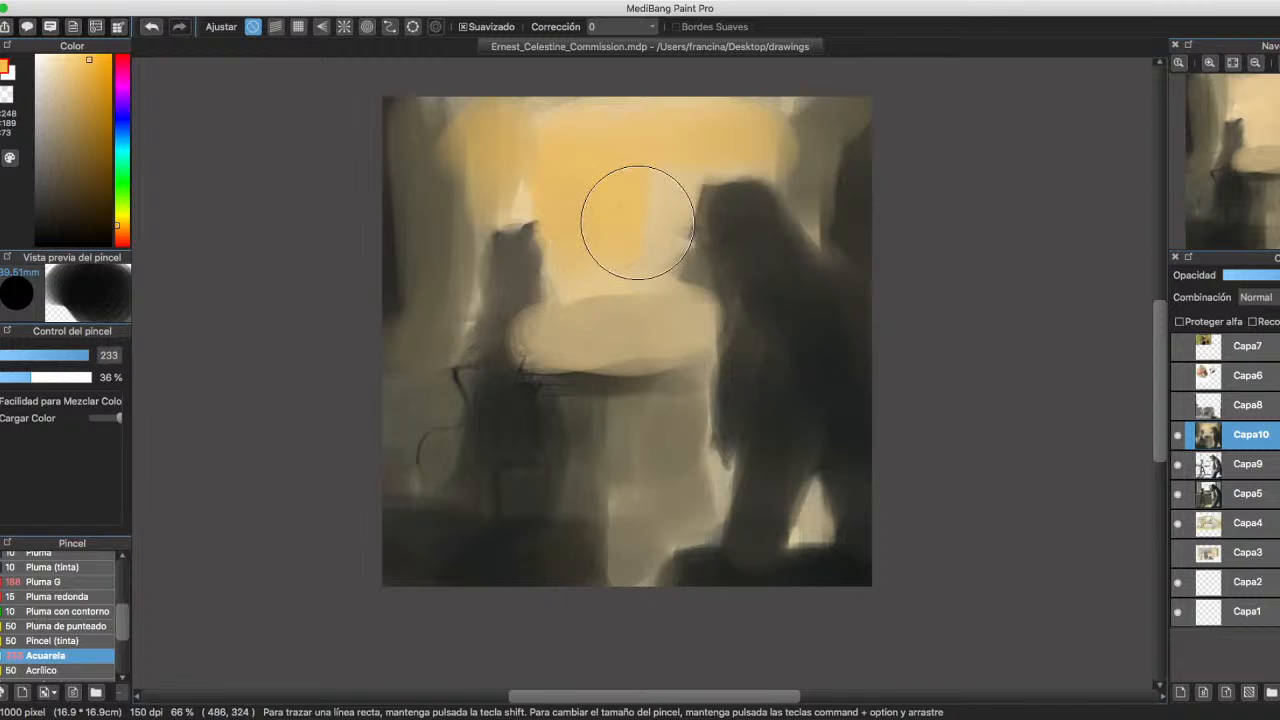
pyautogui.keyDown('alt'); pyautogui.click(638, 174); pyautogui.keyUp('alt')
pyautogui.moveTo(649, 266)
pyautogui.mouseDown()
pyautogui.moveTo(582, 305)
pyautogui.moveTo(667, 248)
pyautogui.moveTo(585, 231)
pyautogui.mouseUp()
pyautogui.moveTo(637, 118)
pyautogui.mouseDown()
pyautogui.moveTo(555, 119)
pyautogui.moveTo(803, 172)
pyautogui.moveTo(618, 157)
pyautogui.moveTo(529, 263)
pyautogui.moveTo(571, 232)
pyautogui.moveTo(555, 186)
pyautogui.moveTo(668, 322)
pyautogui.moveTo(606, 311)
pyautogui.moveTo(670, 255)
pyautogui.moveTo(664, 239)
pyautogui.moveTo(628, 382)
pyautogui.moveTo(567, 347)
pyautogui.moveTo(629, 349)
pyautogui.moveTo(573, 433)
pyautogui.moveTo(646, 404)
pyautogui.moveTo(693, 354)
pyautogui.moveTo(489, 349)
pyautogui.moveTo(464, 325)
pyautogui.moveTo(452, 200)
pyautogui.mouseUp()
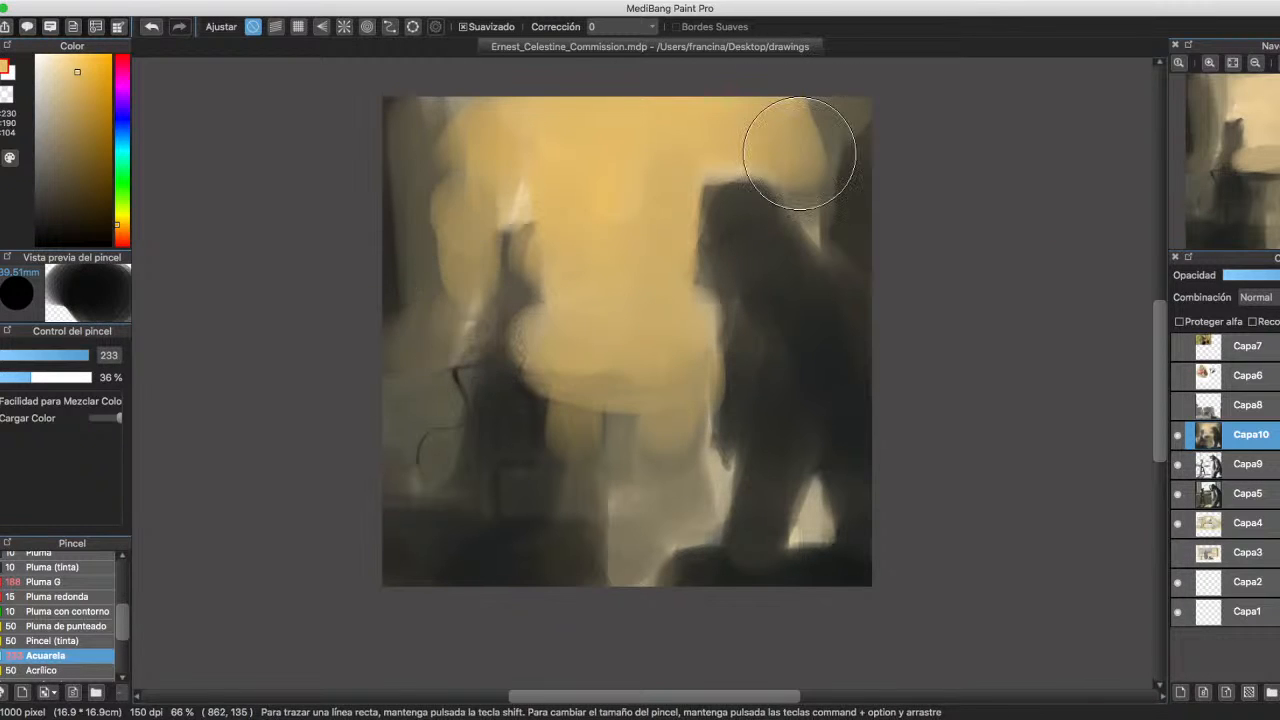
# Shift the hue towards orange, pick a pale peach and brush it over the glowing window area between the curtains.
pyautogui.click(117, 232)
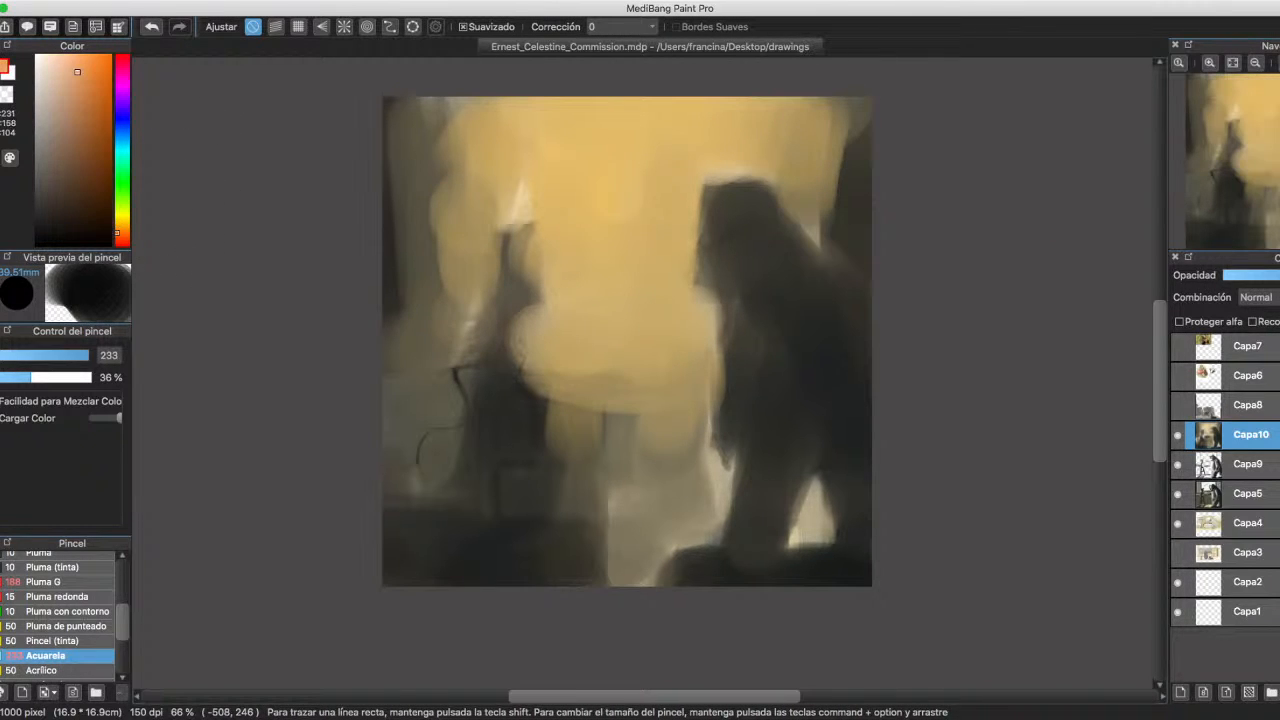
pyautogui.click(54, 54)
pyautogui.moveTo(603, 154)
pyautogui.mouseDown()
pyautogui.moveTo(591, 254)
pyautogui.moveTo(641, 199)
pyautogui.moveTo(487, 102)
pyautogui.moveTo(443, 200)
pyautogui.mouseUp()
pyautogui.moveTo(686, 129)
pyautogui.mouseDown()
pyautogui.moveTo(717, 123)
pyautogui.moveTo(649, 295)
pyautogui.moveTo(670, 334)
pyautogui.moveTo(632, 199)
pyautogui.moveTo(629, 314)
pyautogui.mouseUp()
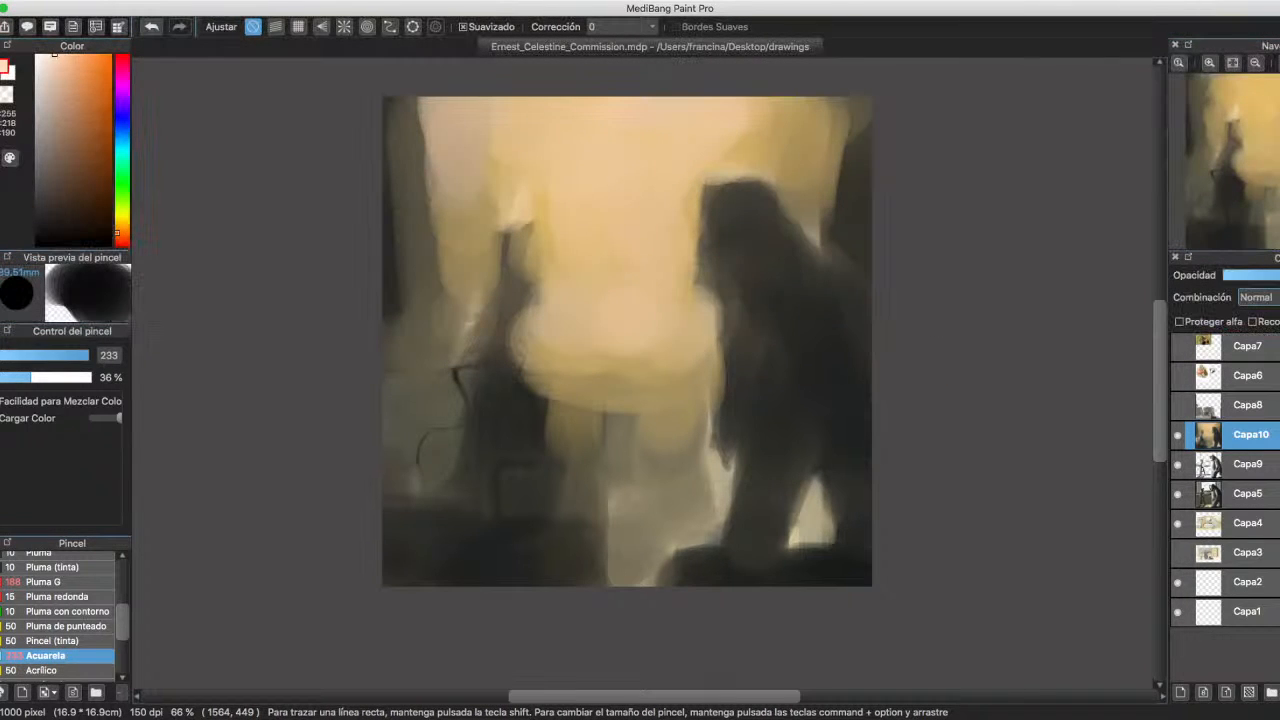
# Try the Multiplicar, Suma and Superponer blending modes on the Capa10 layer while adjusting its opacity.
pyautogui.click(1258, 319)
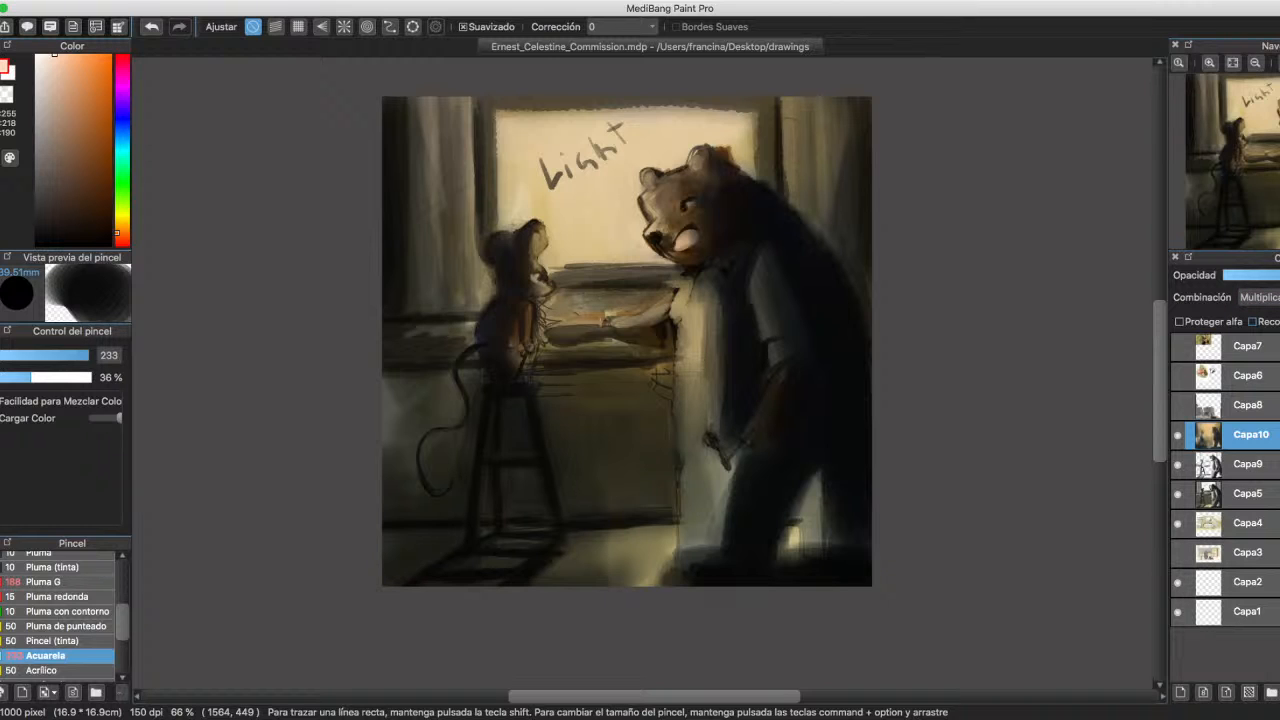
pyautogui.click(1258, 297)
pyautogui.click(1258, 316)
pyautogui.click(1269, 275)
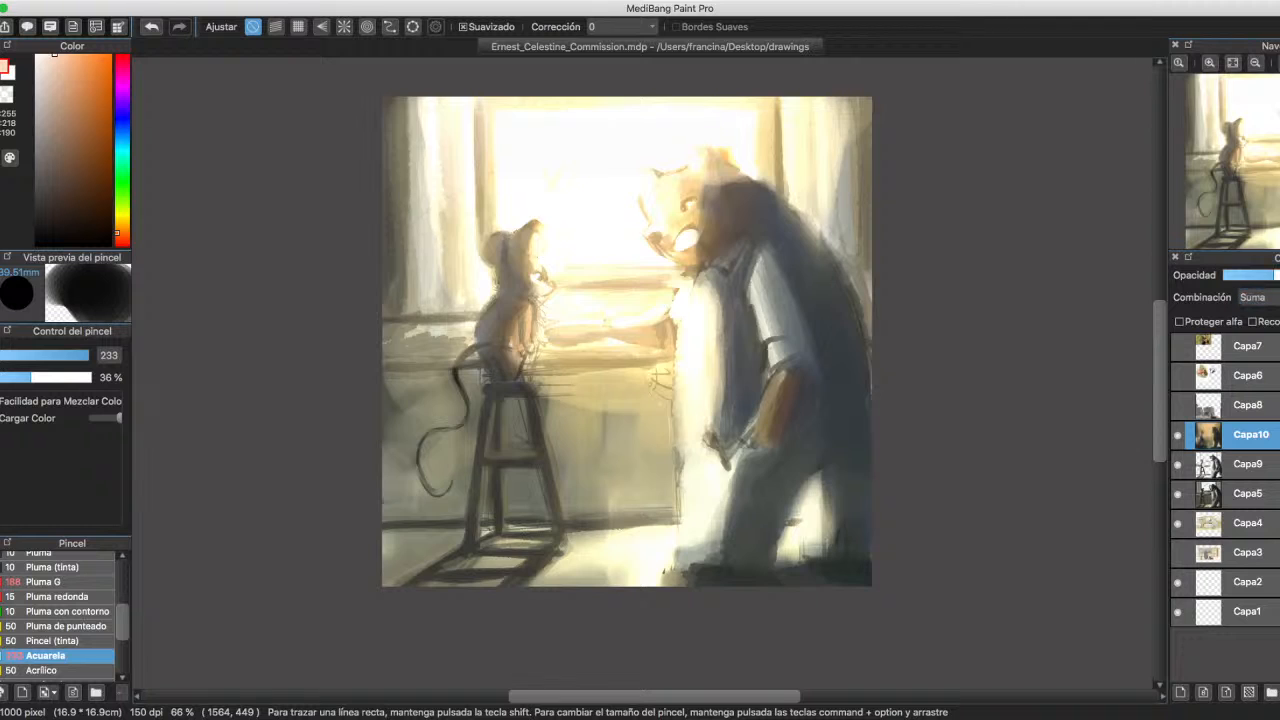
pyautogui.click(1258, 297)
pyautogui.click(1258, 316)
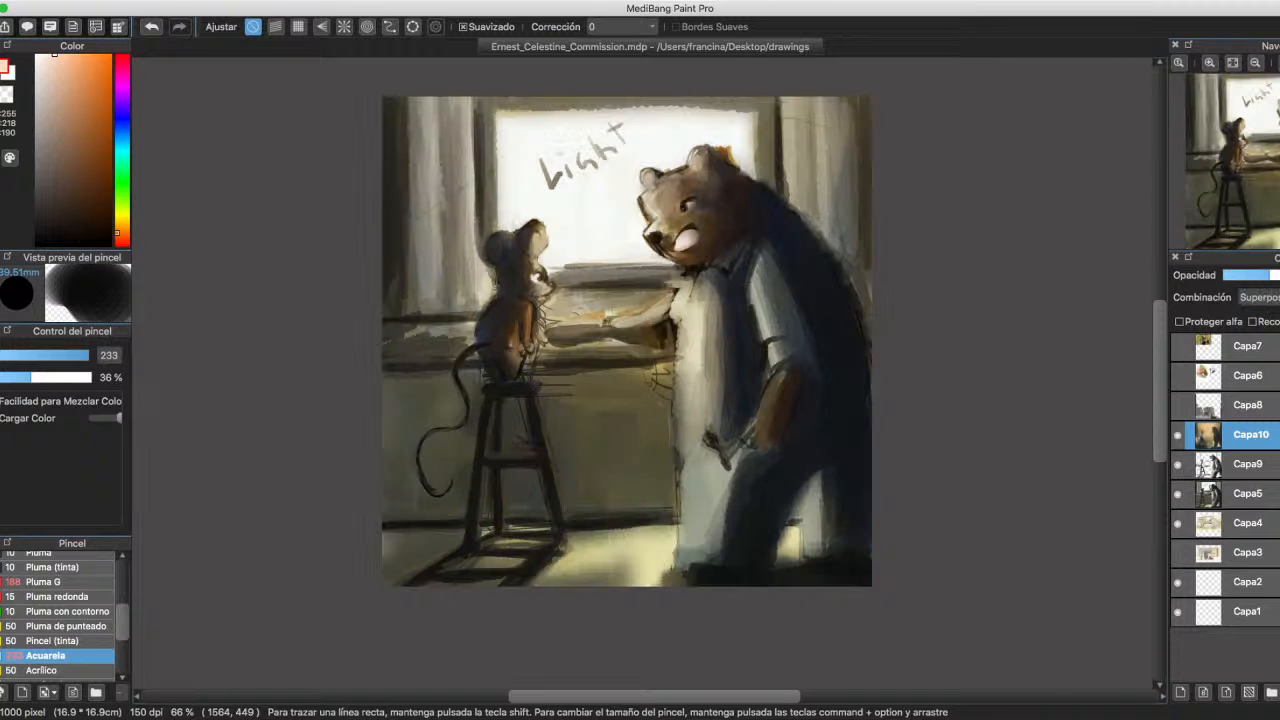
pyautogui.click(1272, 275)
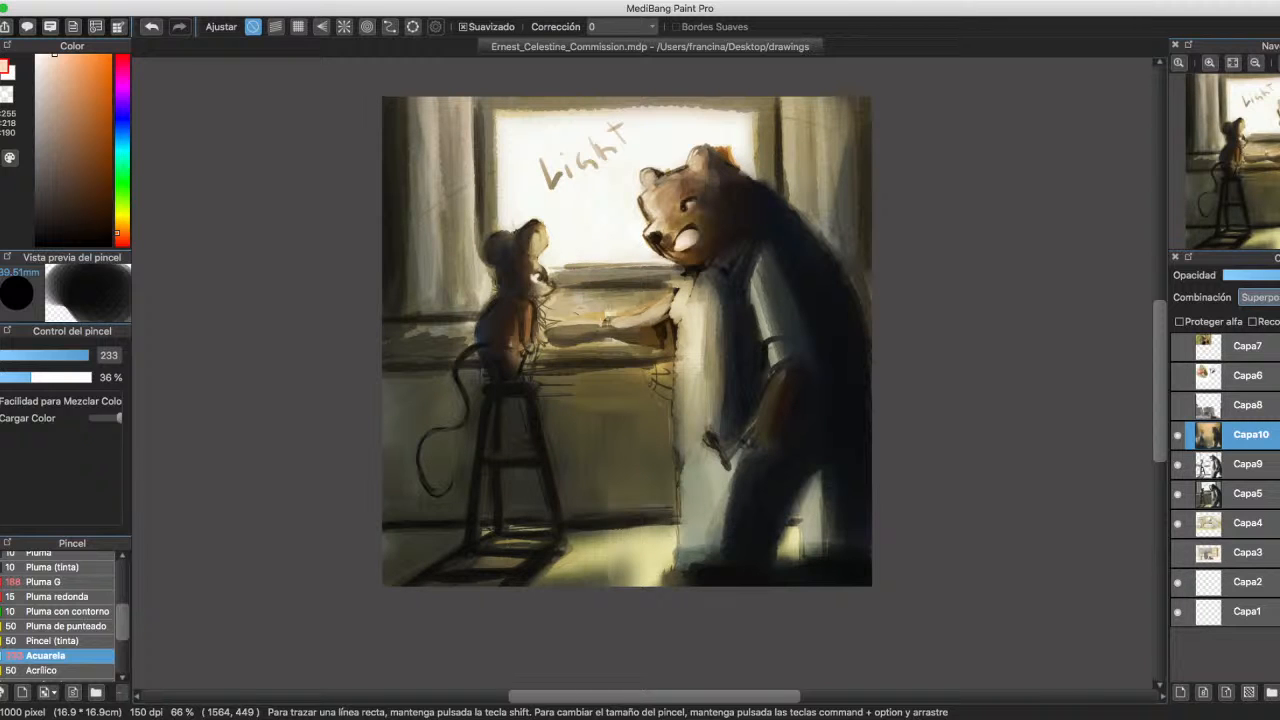
# Preview Capa10 with the Pantalla, Aclarar, Oscurecer, Diferencia, Sobreexponer and Subexponer blending modes.
pyautogui.press('Down')
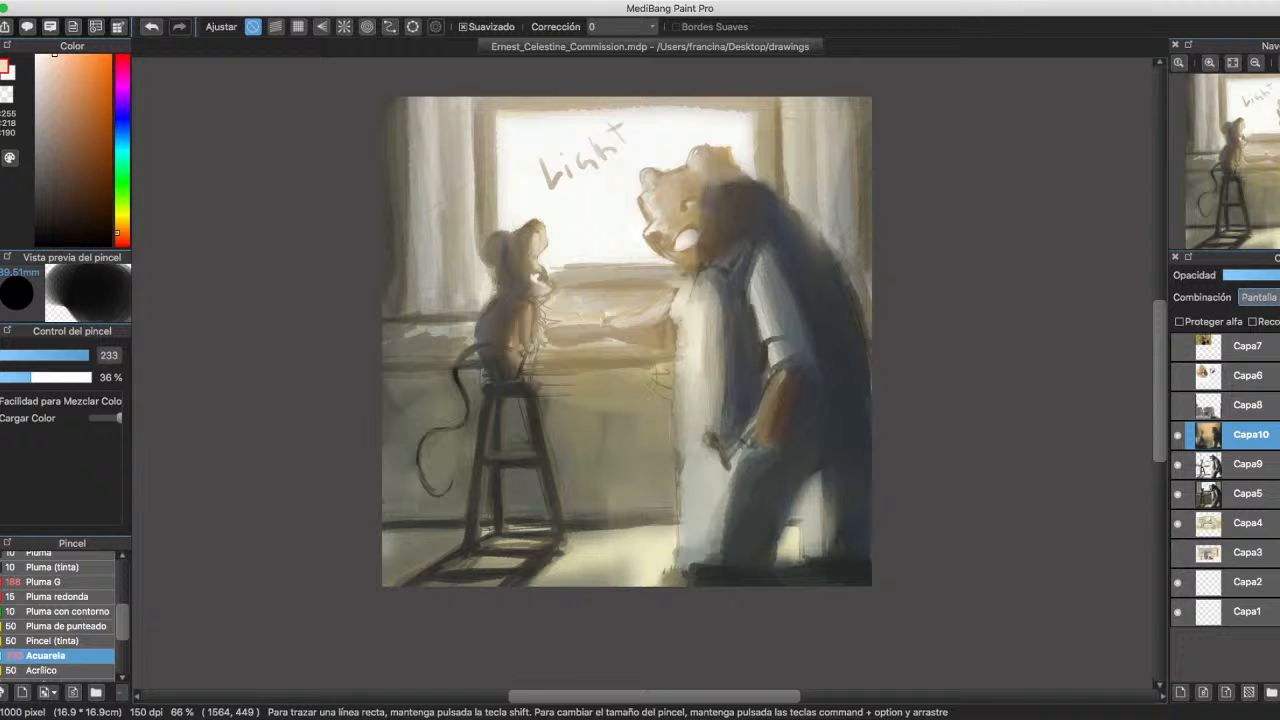
pyautogui.press('Down')
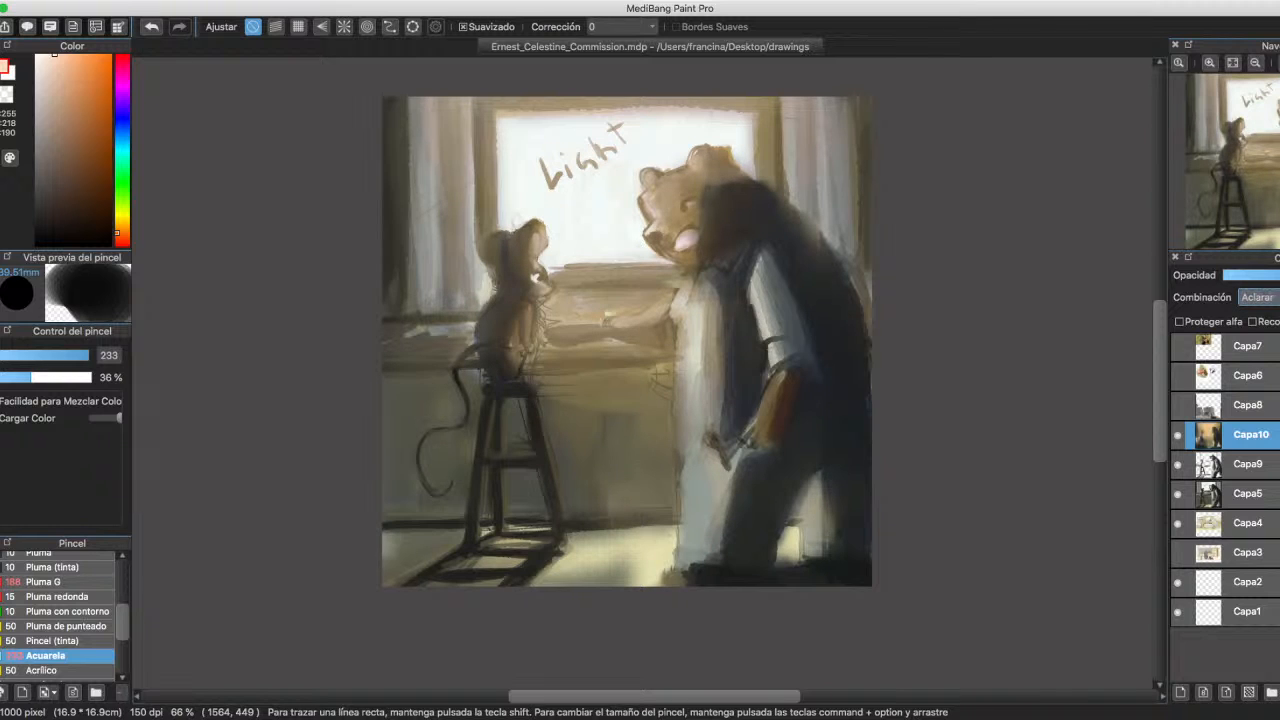
pyautogui.press('Down')
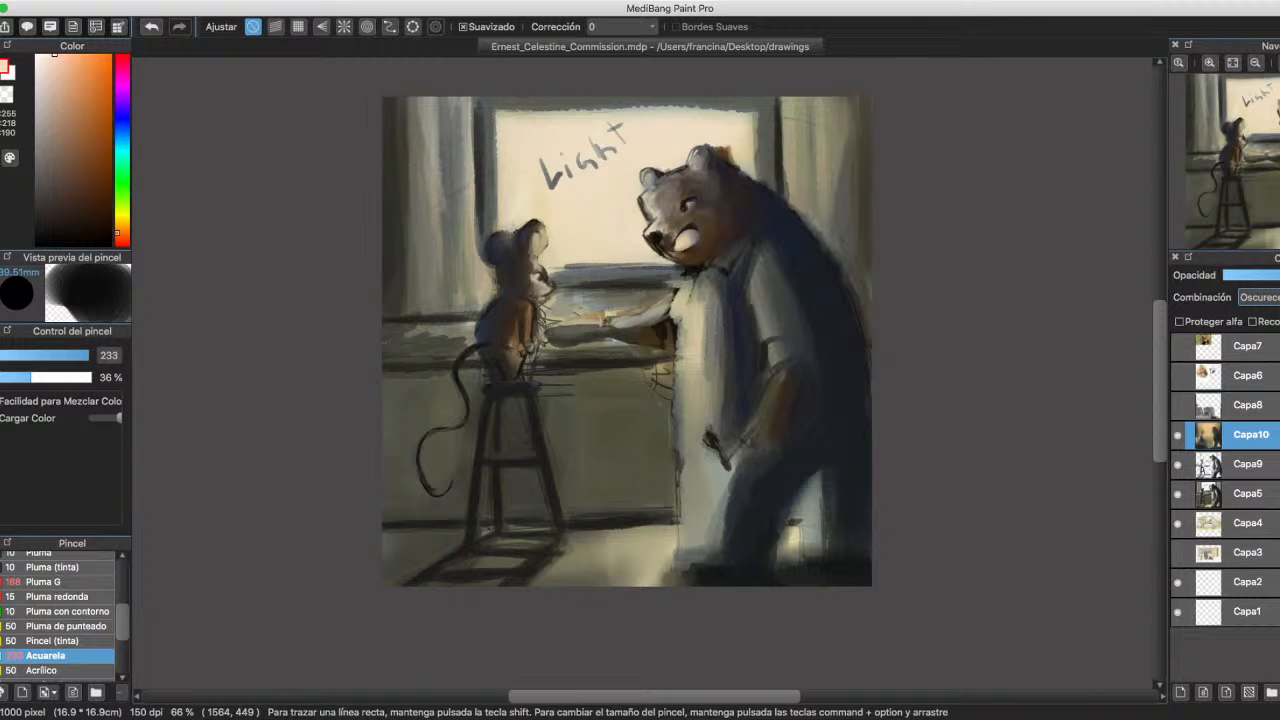
pyautogui.press('Down')
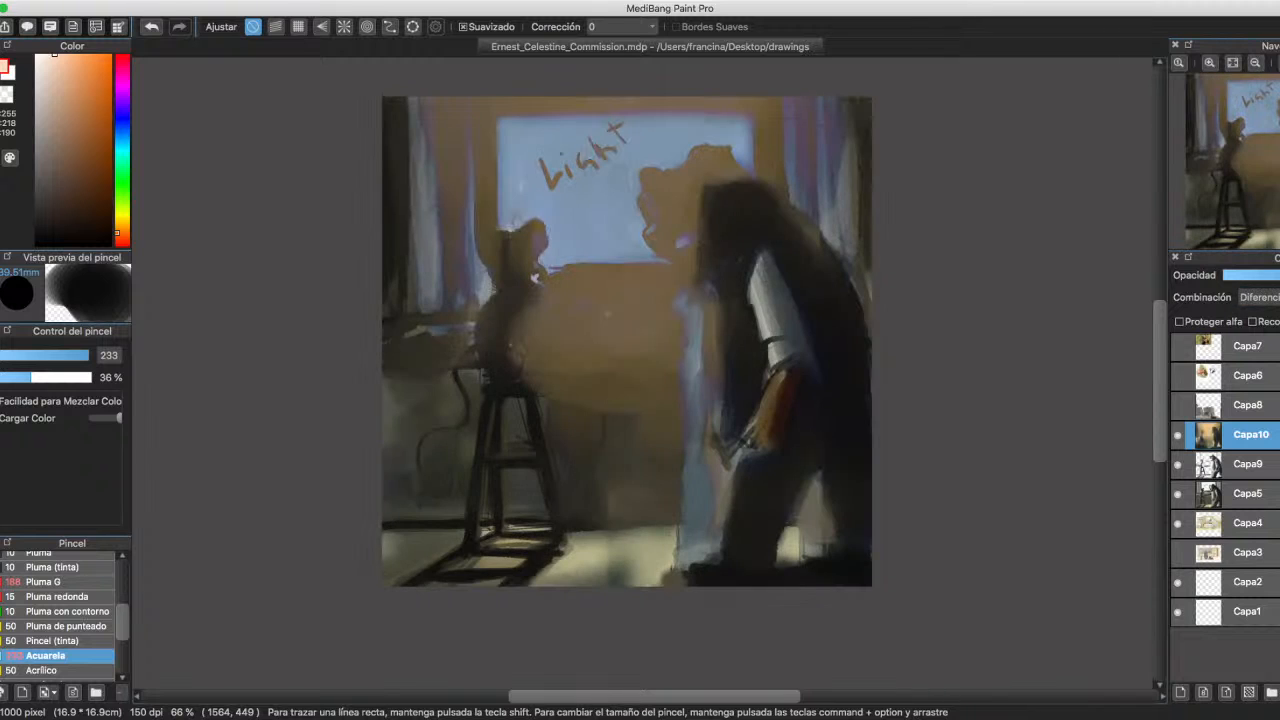
pyautogui.press('Down')
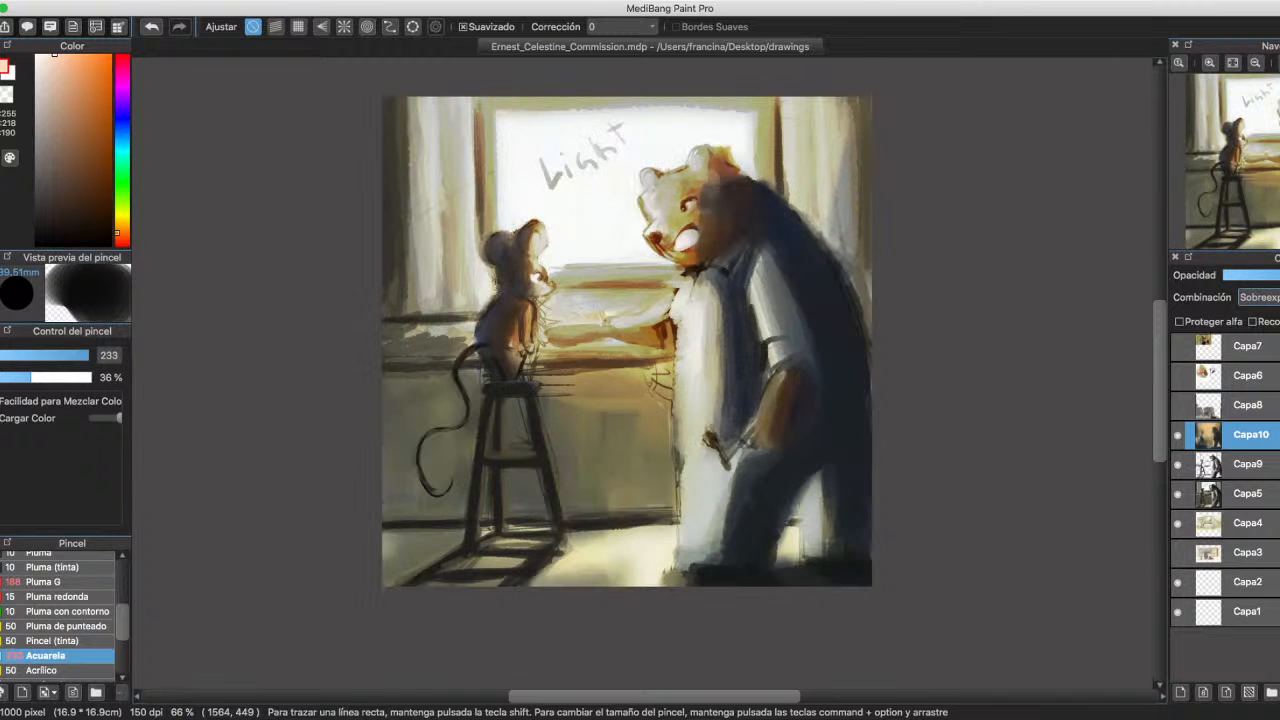
pyautogui.press('Down')
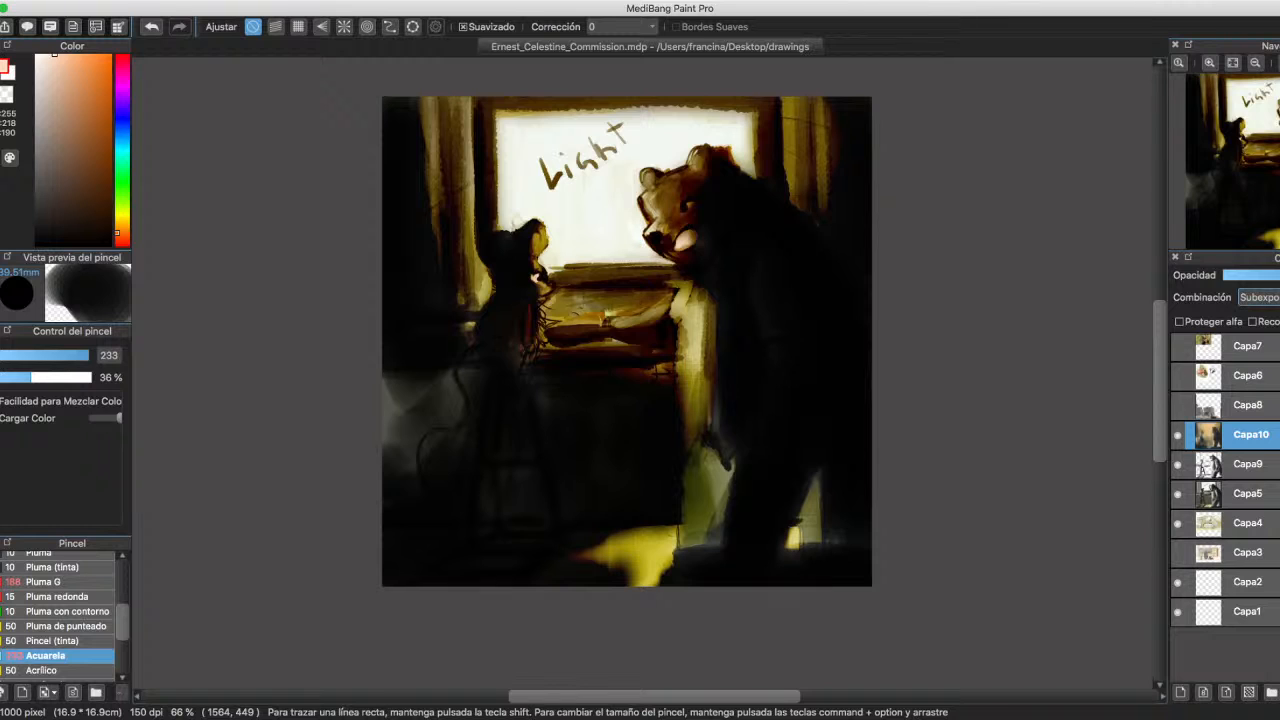
pyautogui.press('Down')
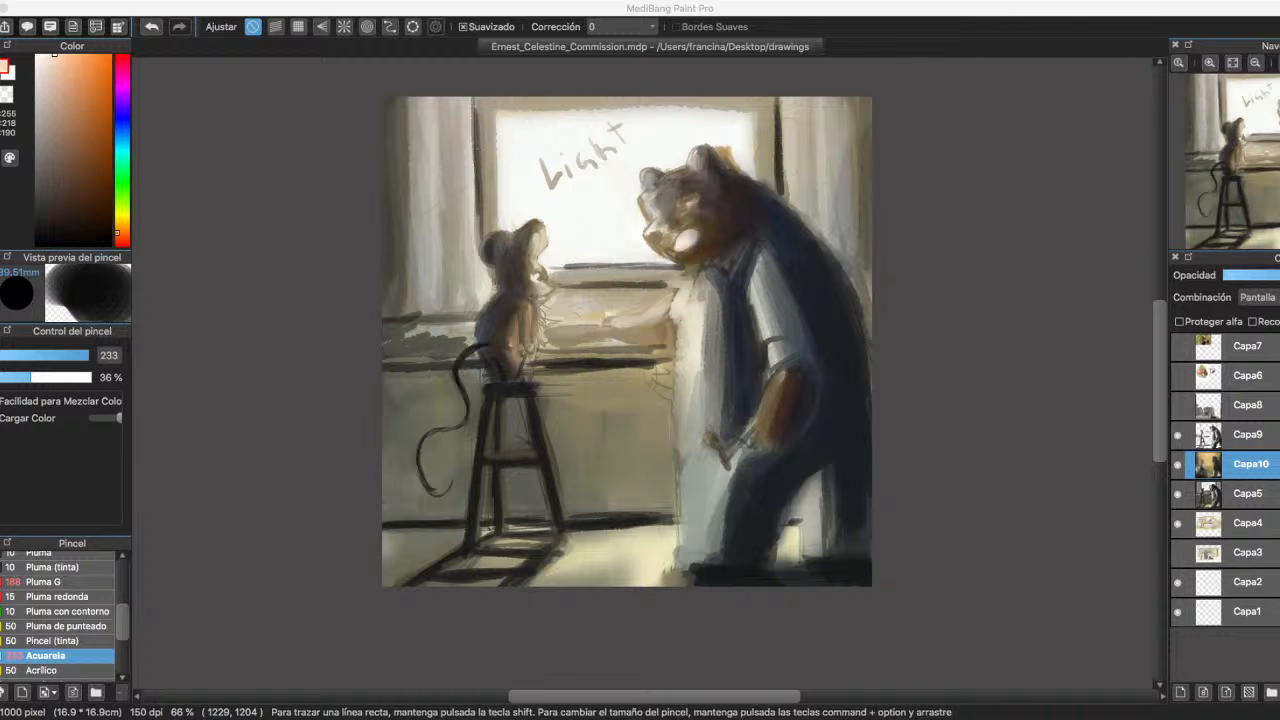
# Raise Capa10's opacity, move the layer beneath Capa5 and return its blending mode to Normal.
pyautogui.press('super+Tab')
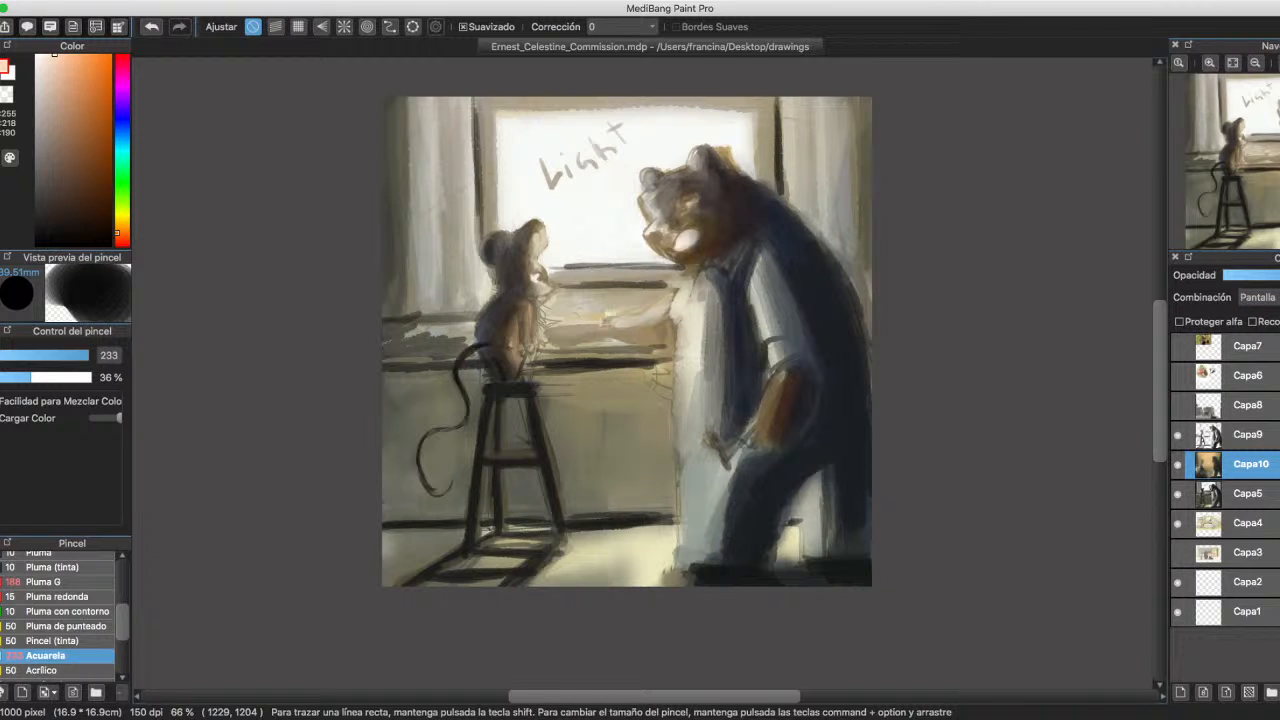
pyautogui.click(1276, 275)
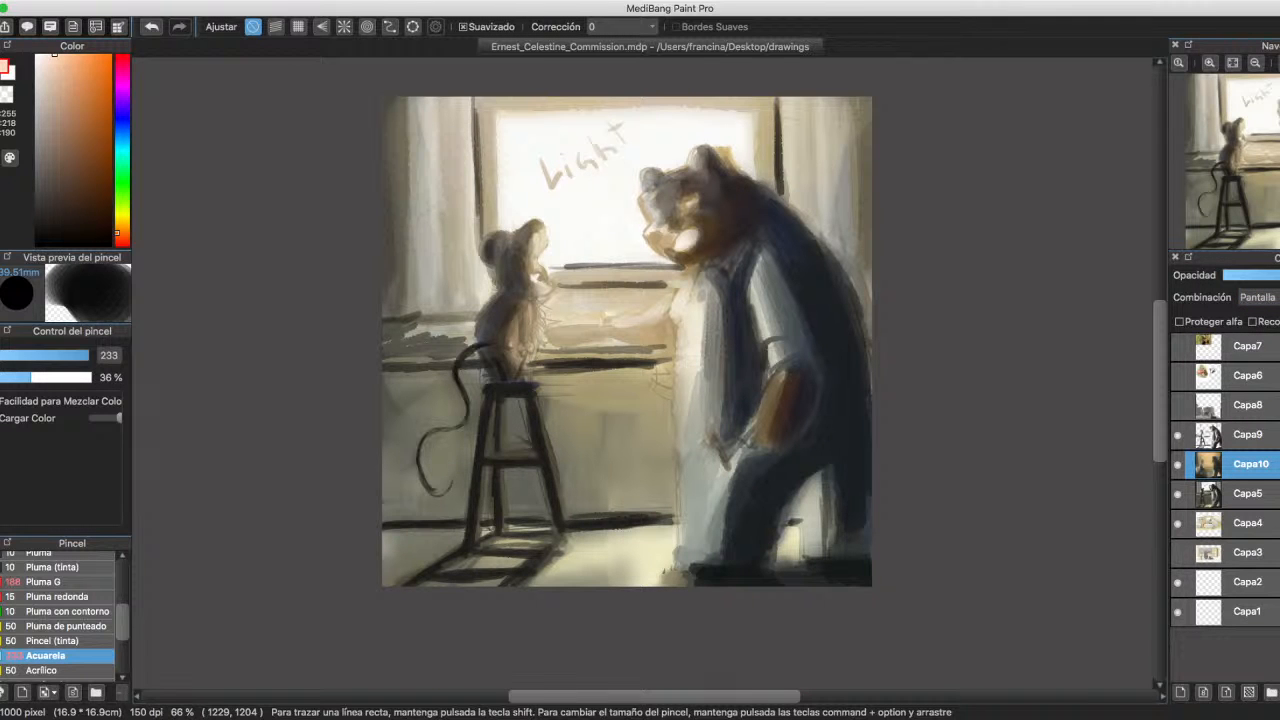
pyautogui.moveTo(1250, 464); pyautogui.dragTo(1250, 507)
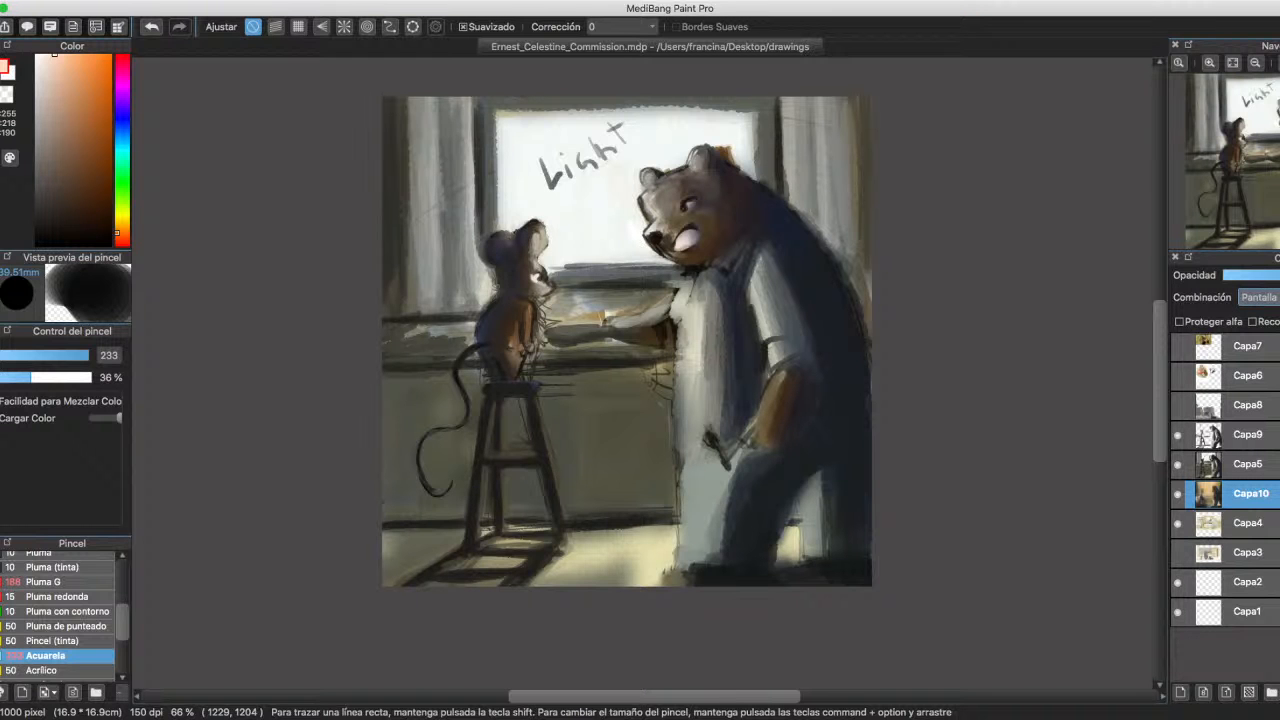
pyautogui.click(1256, 297)
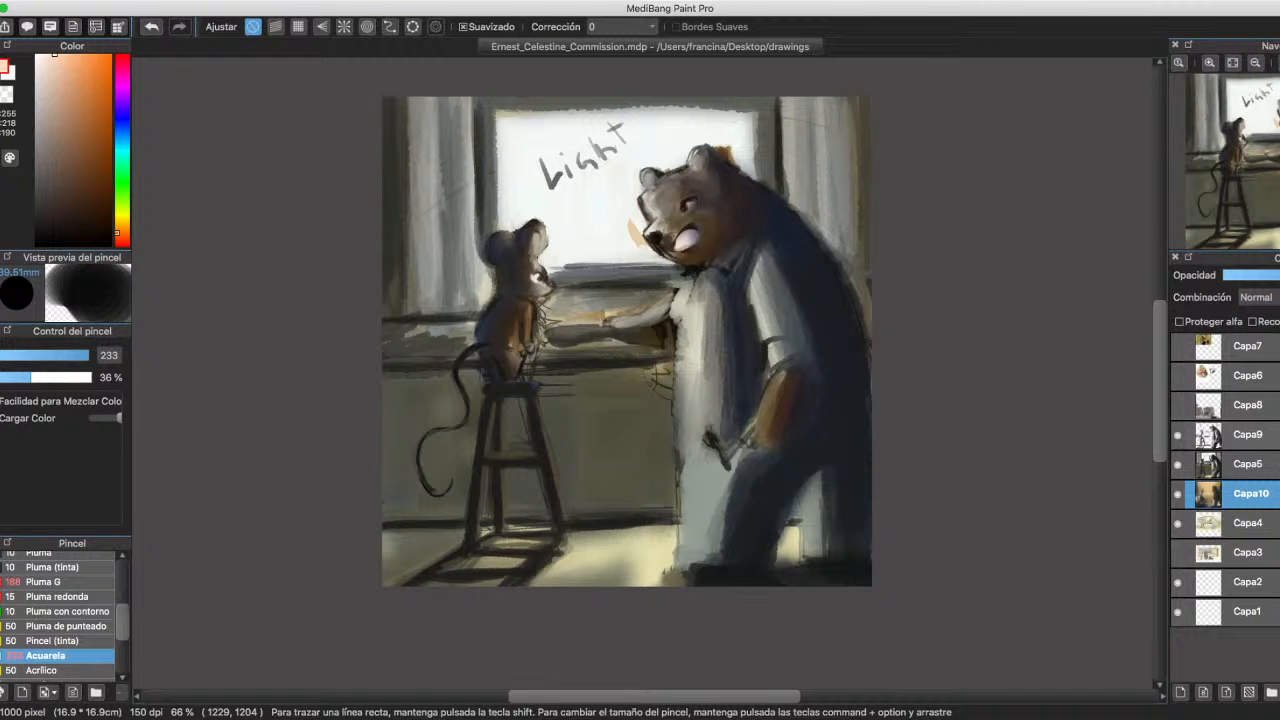
# Hide the Capa4 layer and set Capa5 to Multiplicar after testing Pantalla on it.
pyautogui.click(1249, 464)
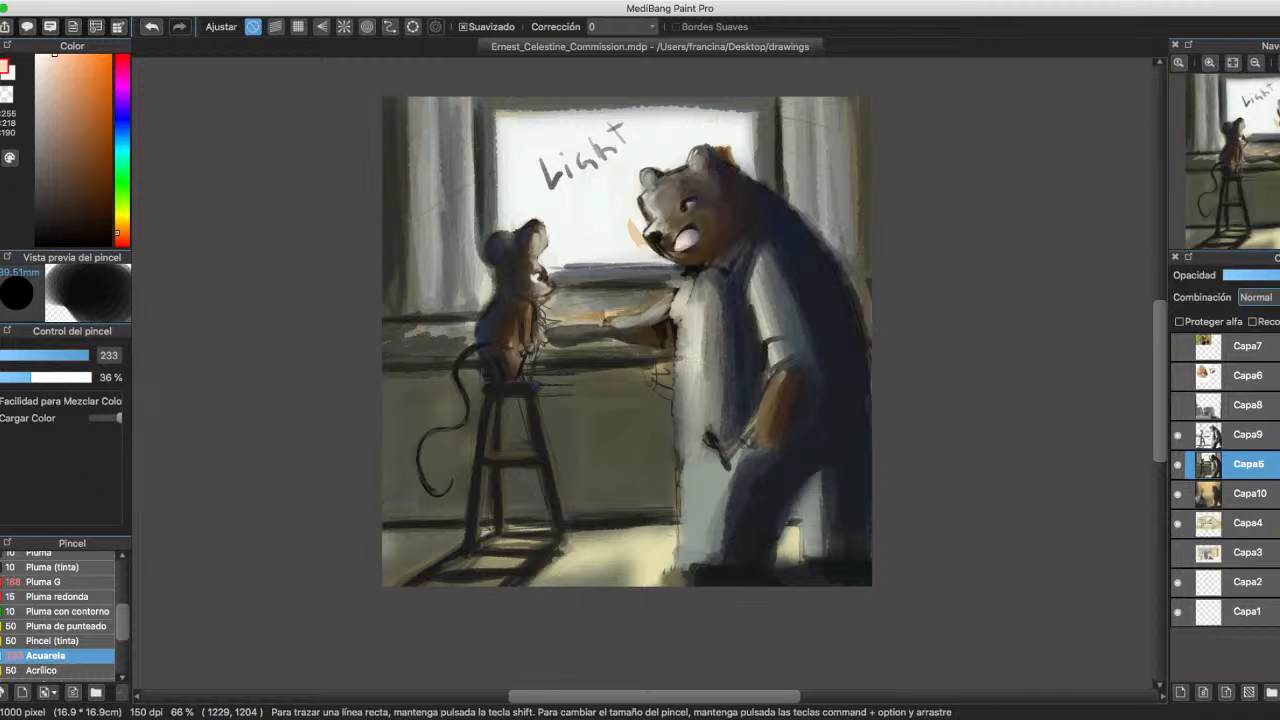
pyautogui.click(1256, 297)
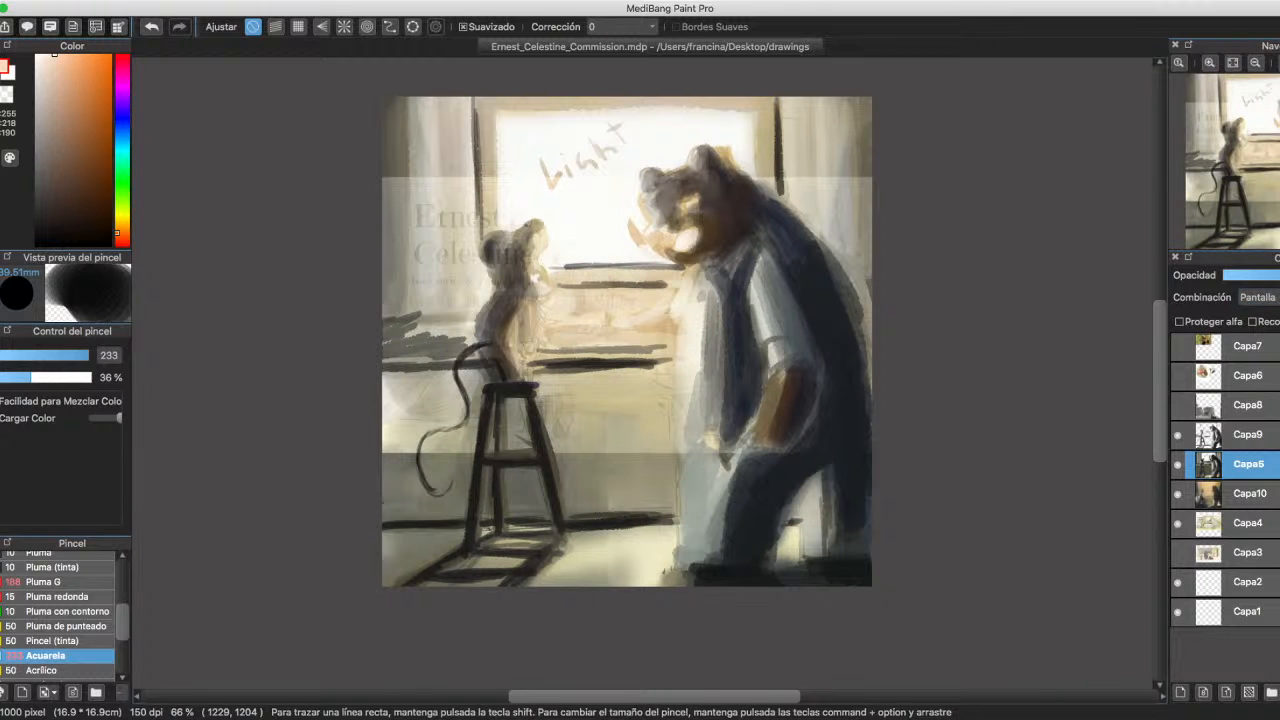
pyautogui.click(1178, 523)
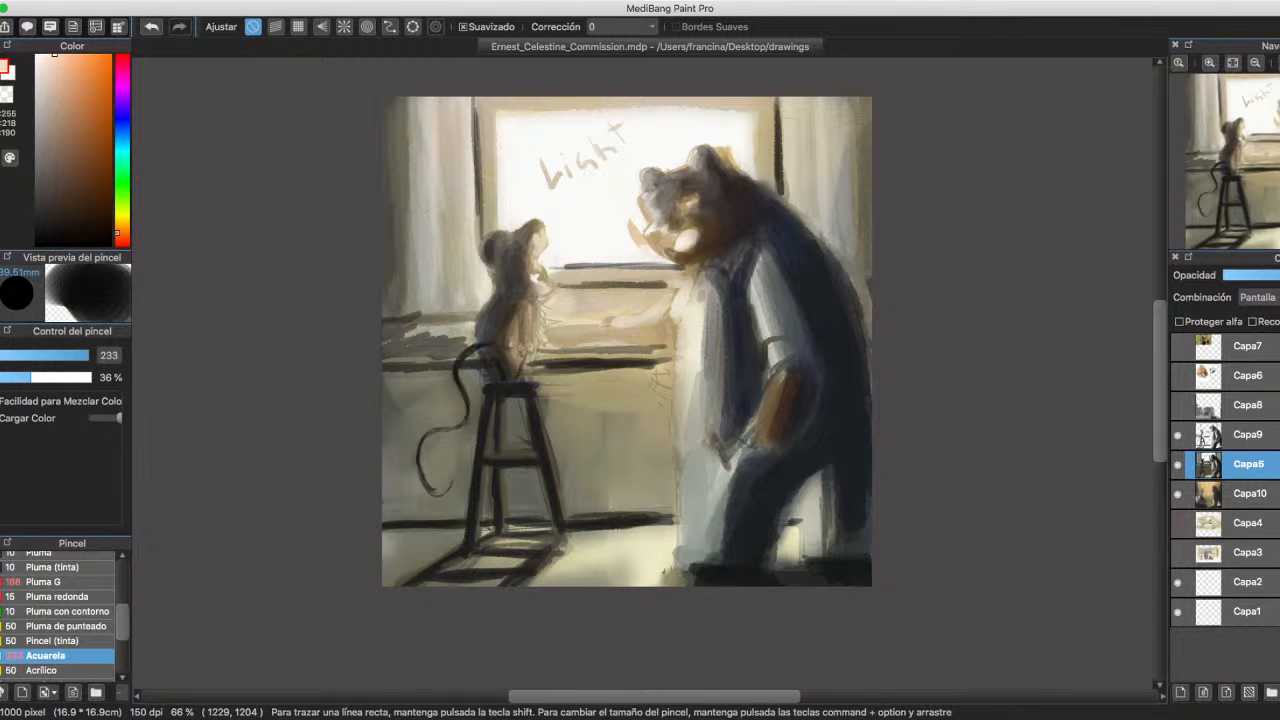
pyautogui.click(1256, 297)
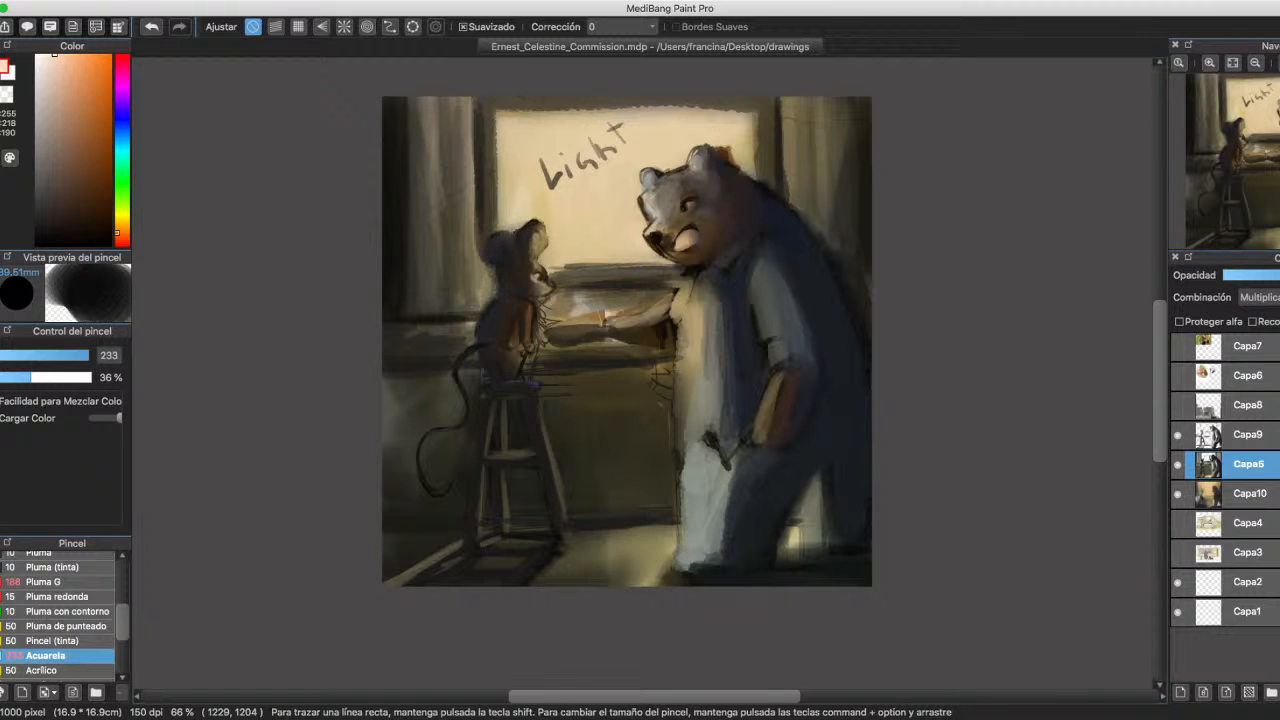
# Compare Capa9 hidden and shown, test Multiplicar, Suma and Pantalla on it, and set its blending mode to Aclarar.
pyautogui.click(1248, 434)
pyautogui.click(1178, 434)
pyautogui.click(1178, 434)
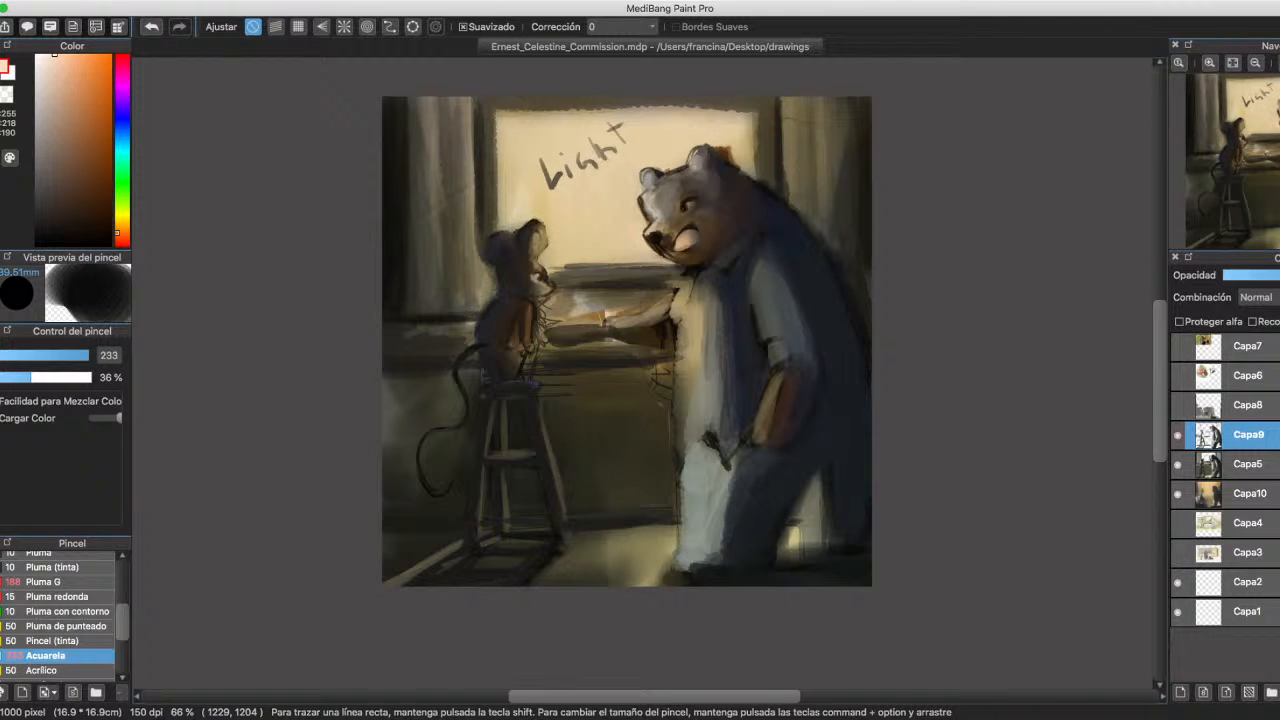
pyautogui.click(1256, 297)
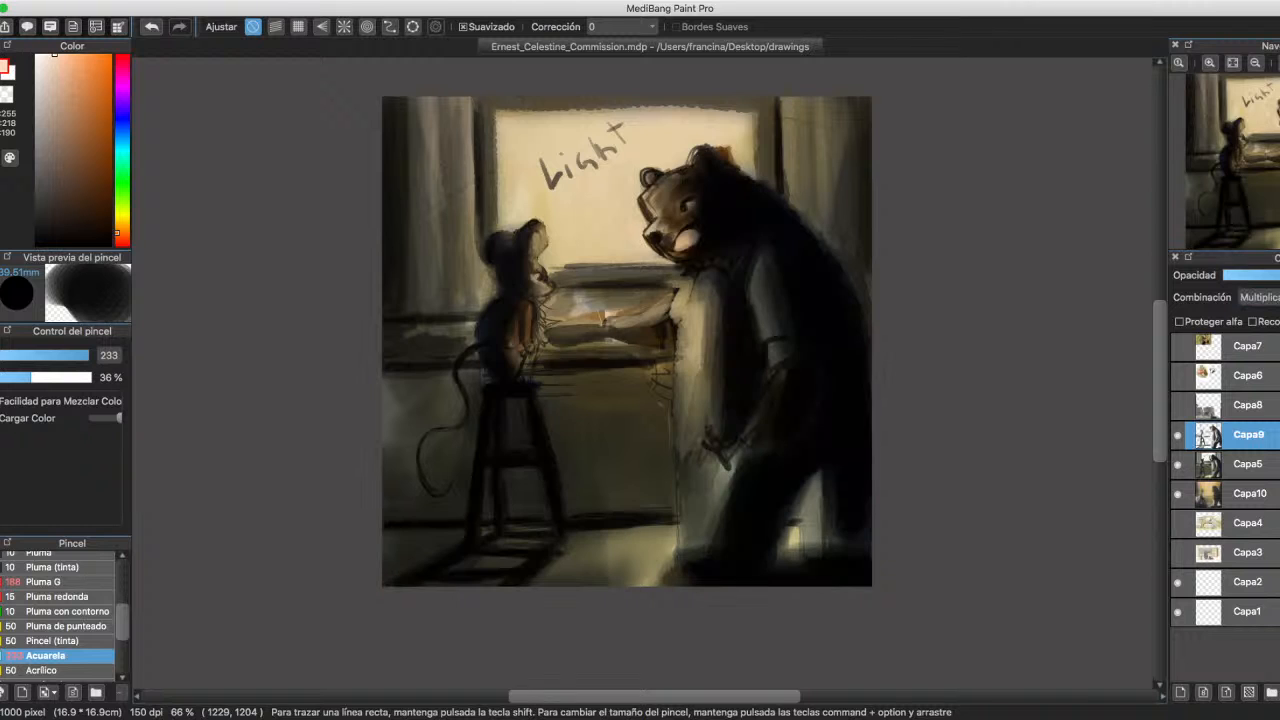
pyautogui.click(1256, 297)
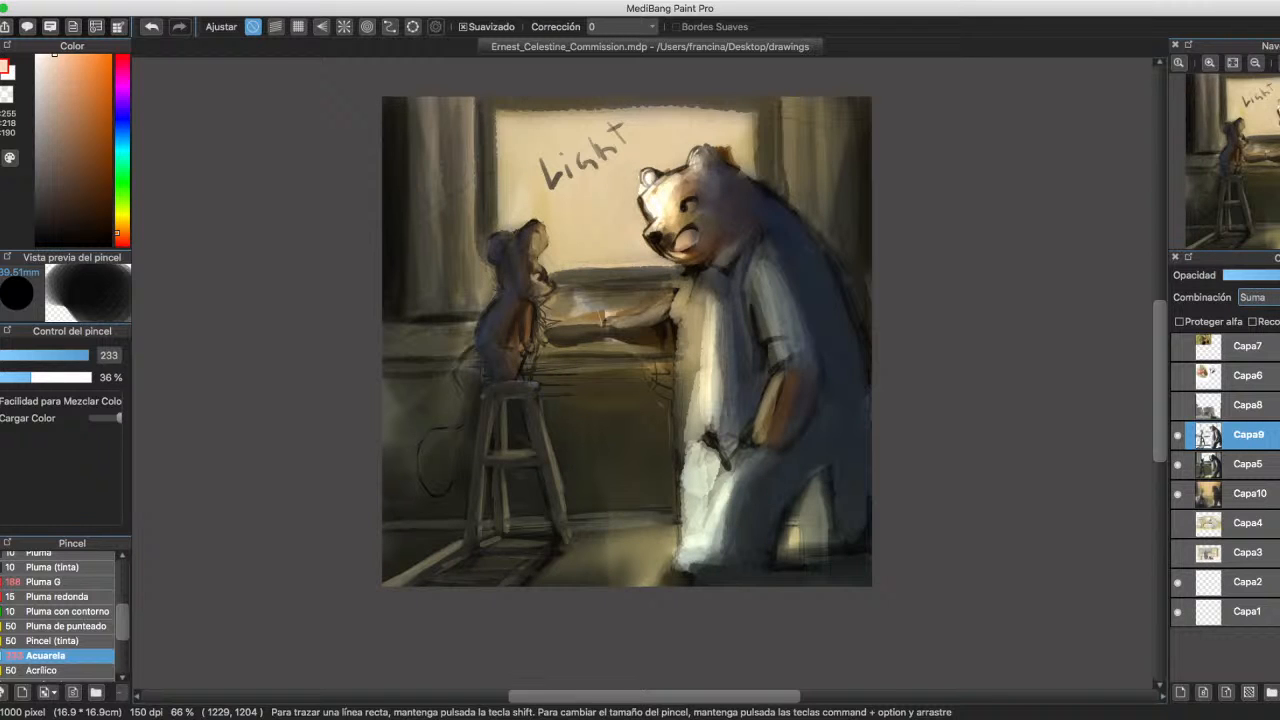
pyautogui.press('Down')
pyautogui.press('Down')
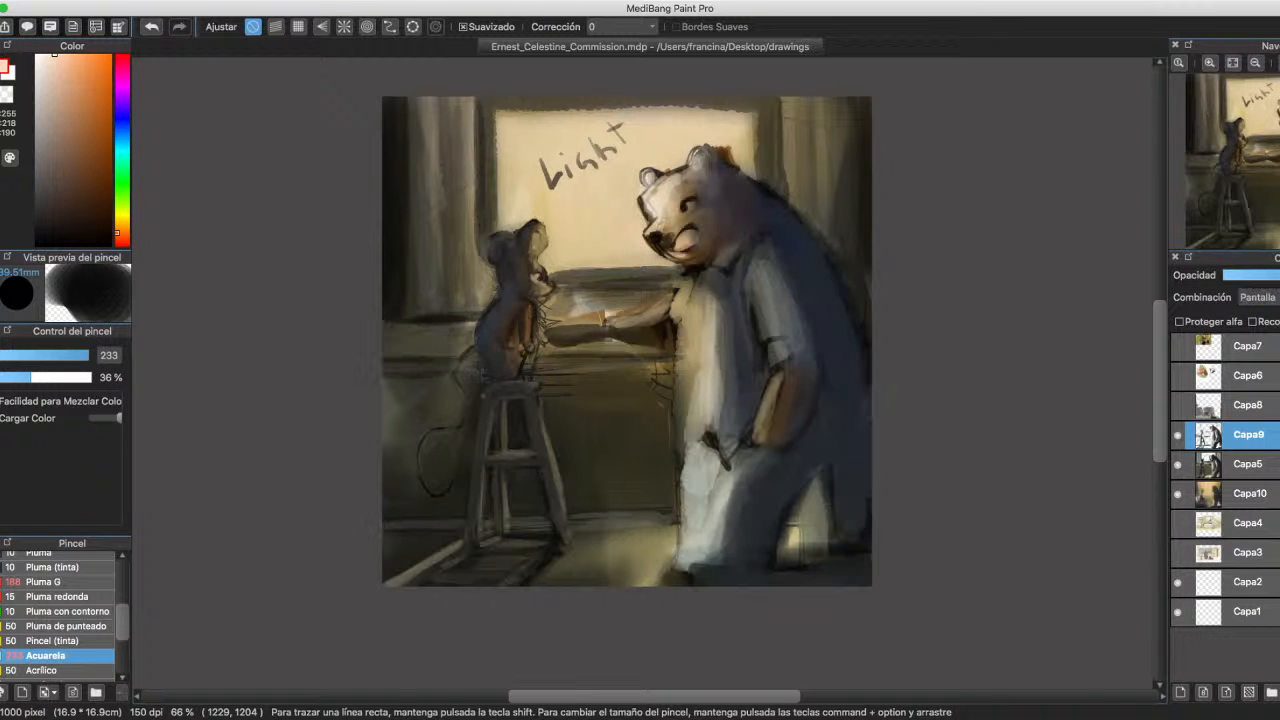
pyautogui.press('Down')
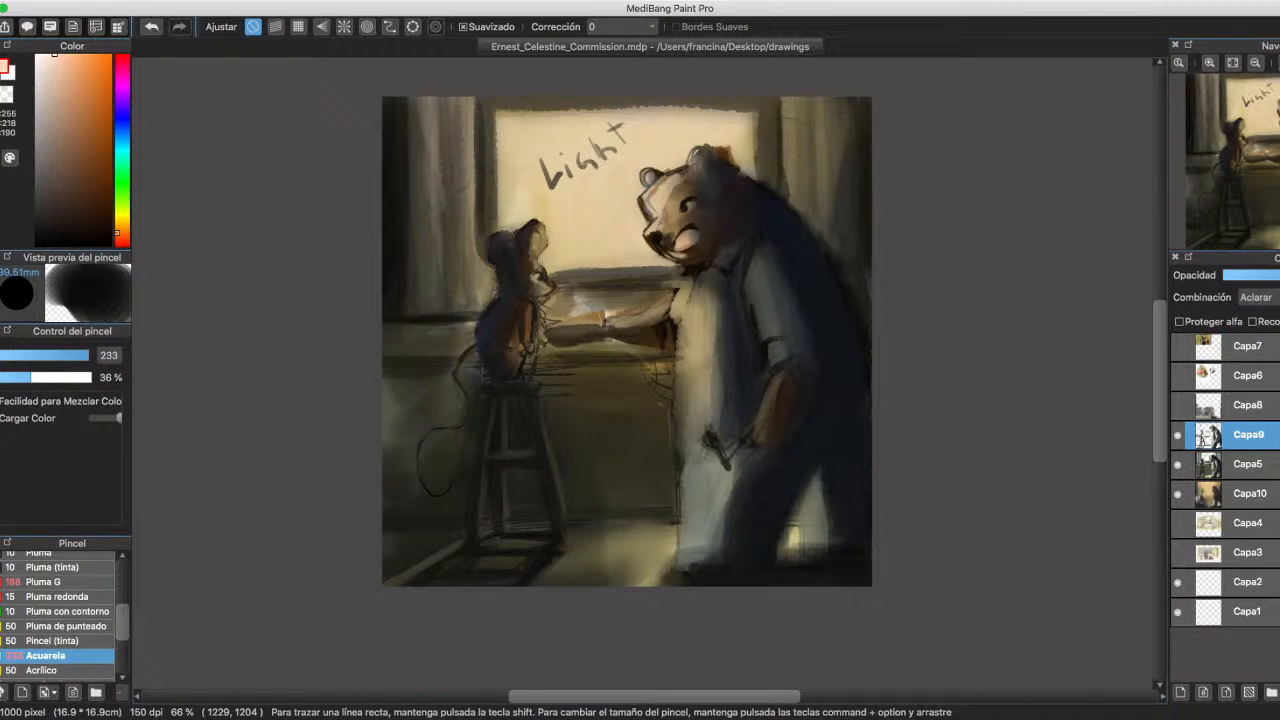
# Merge Capa9 down into Capa5 and compare the painting with Capa10 hidden and shown.
pyautogui.click(1279, 692)
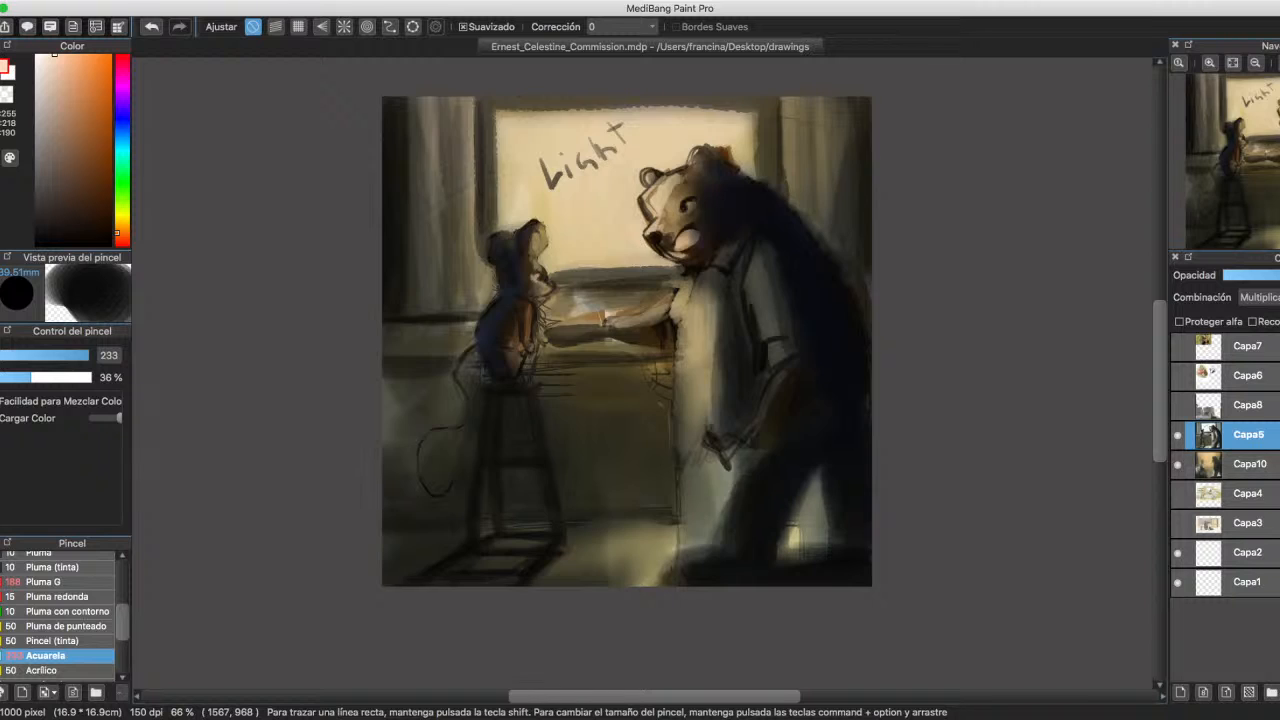
pyautogui.click(1177, 464)
pyautogui.click(1177, 464)
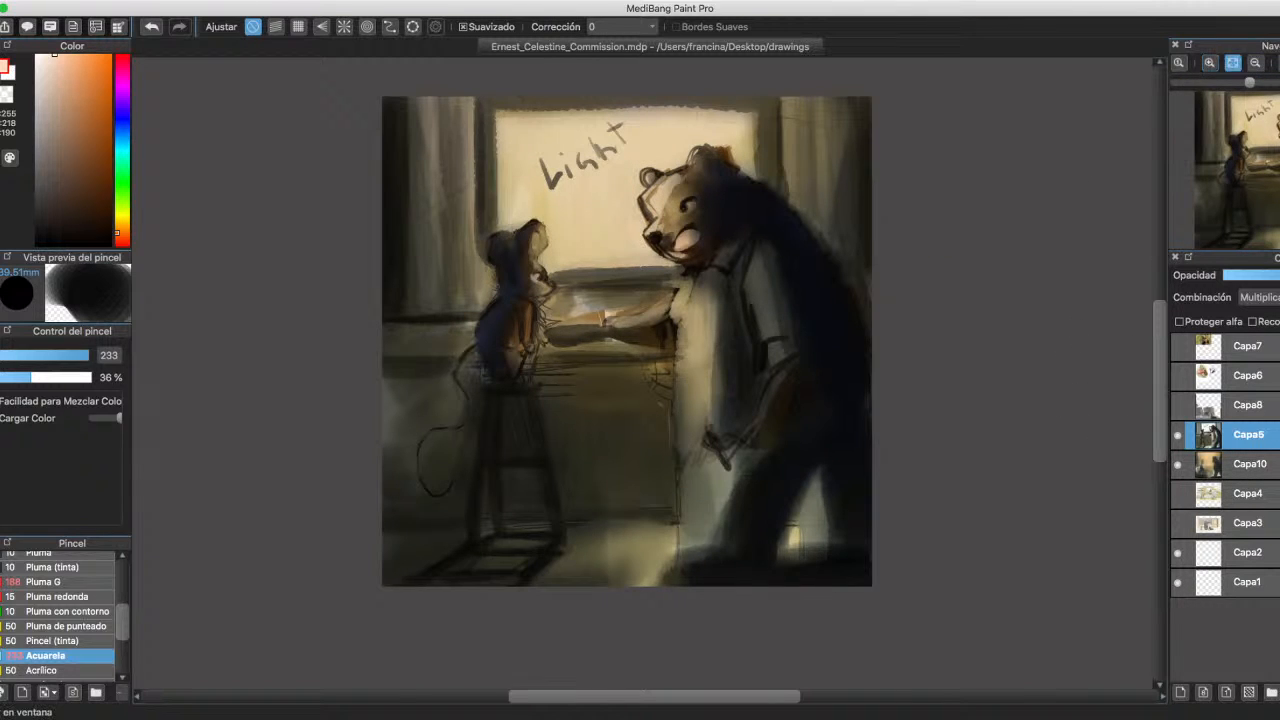
# Reduce the Acuarela brush size to about 47 and switch to the Pluma G brush for work around the window.
pyautogui.click(1232, 62)
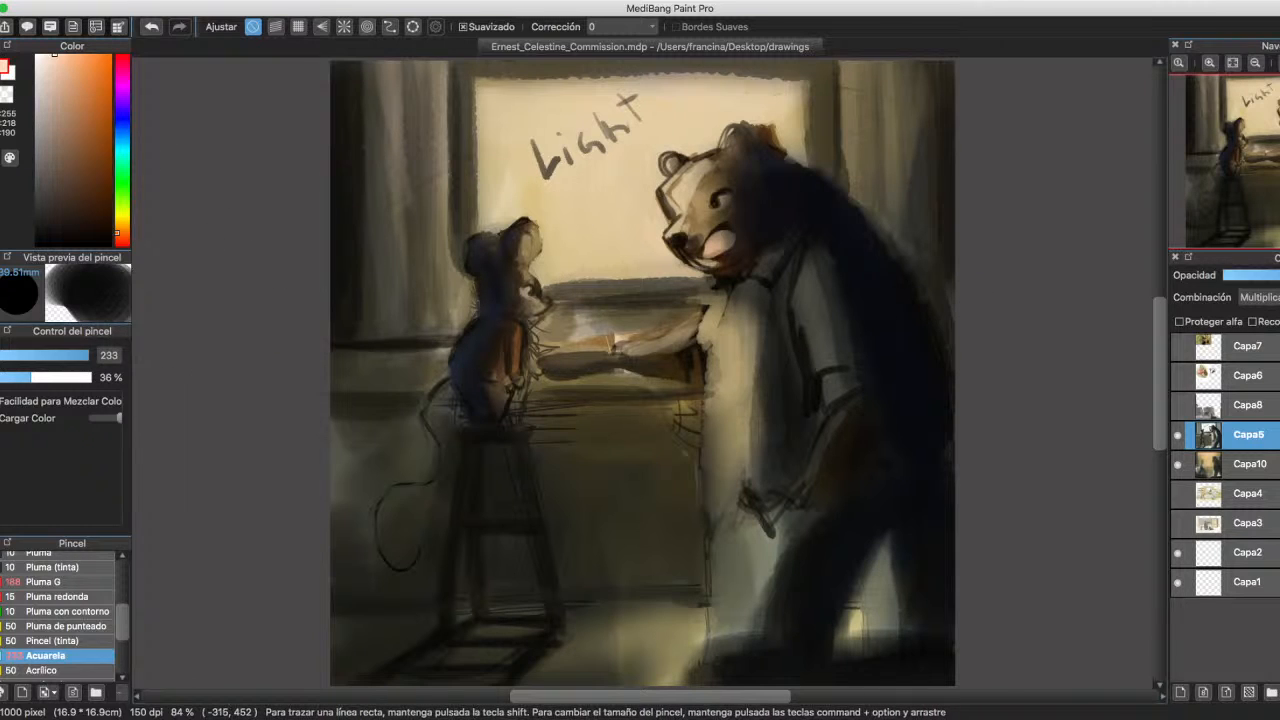
pyautogui.moveTo(86, 355); pyautogui.dragTo(64, 355)
pyautogui.click(44, 581)
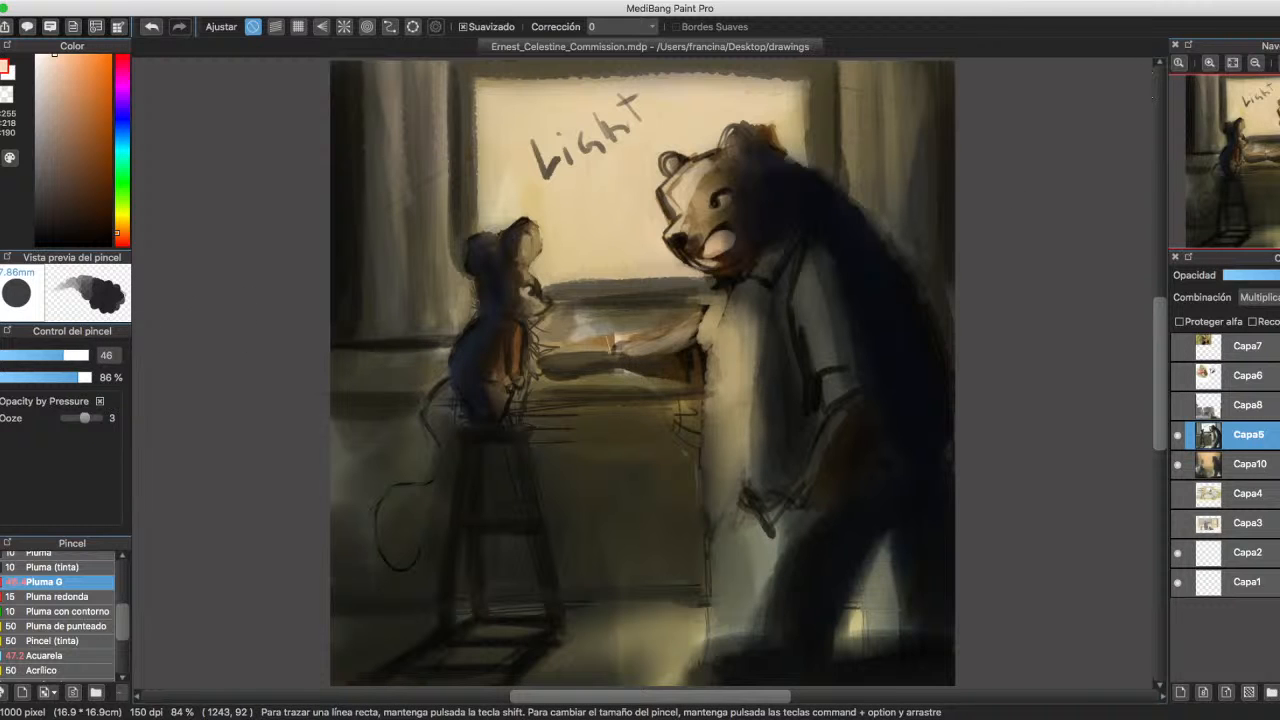
pyautogui.click(1210, 62)
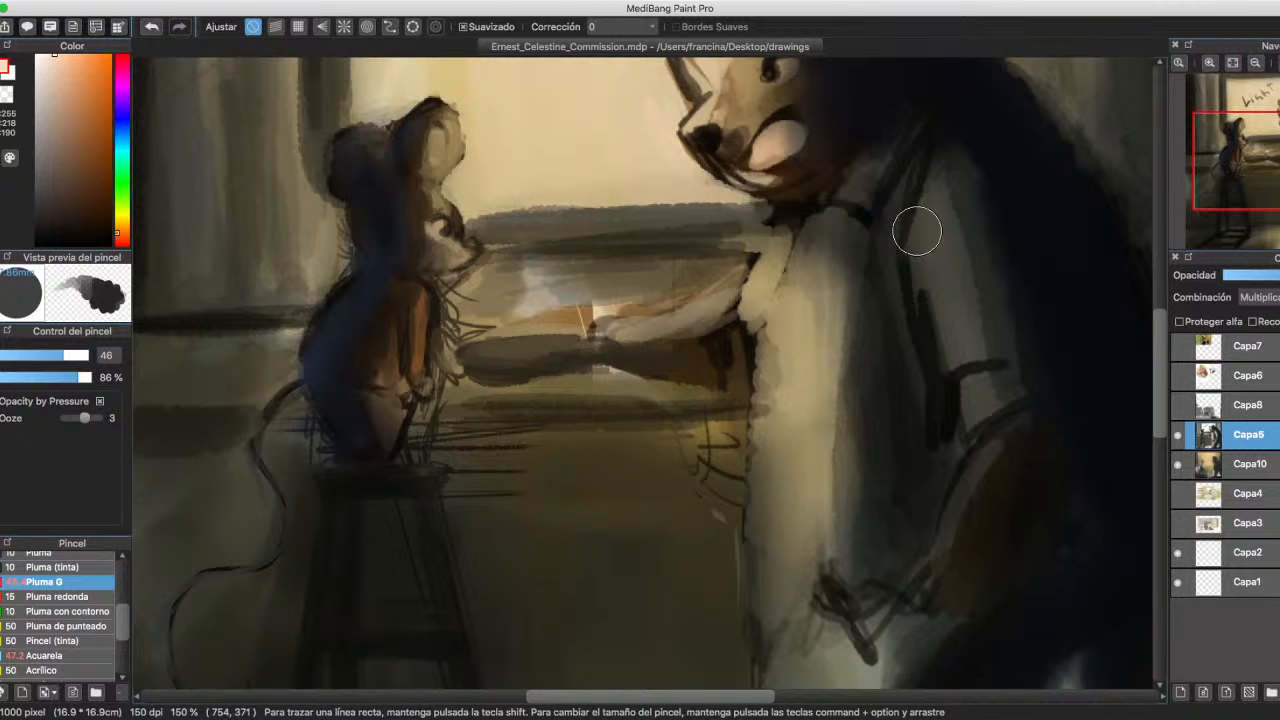
pyautogui.moveTo(832, 216); pyautogui.dragTo(818, 418)
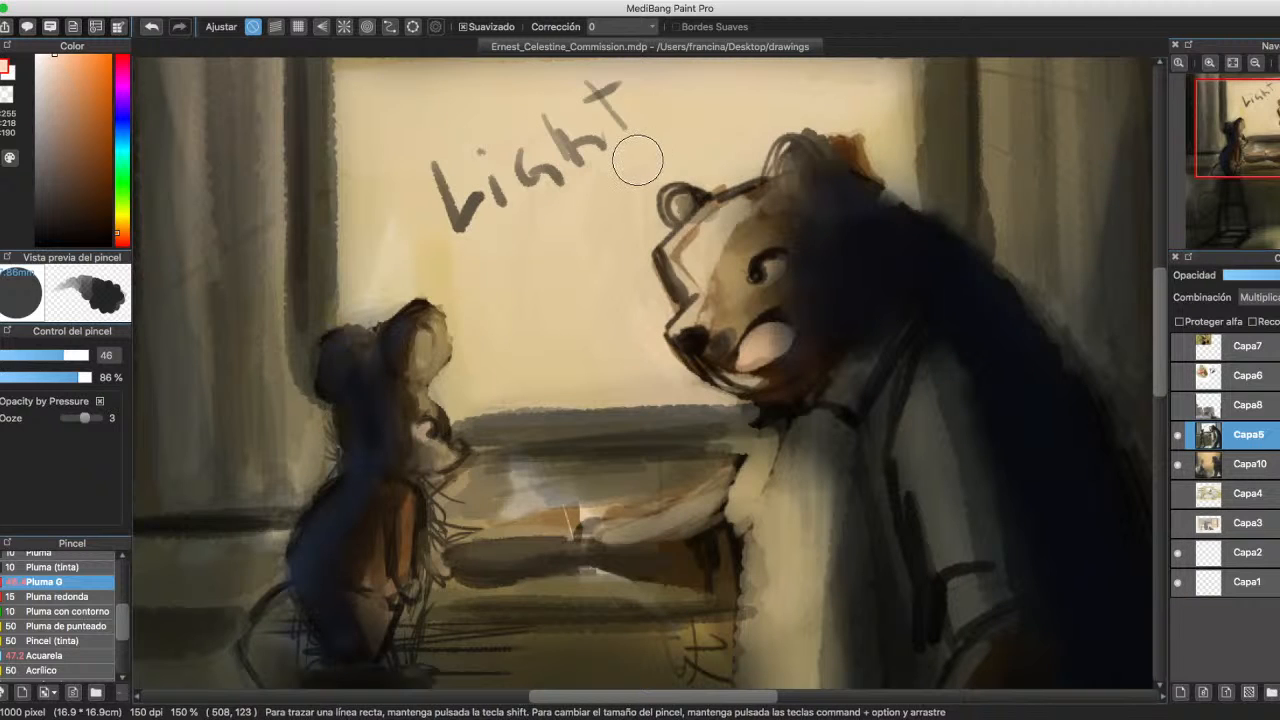
# Try to paint over the "Light" lettering on Capa5 with sampled window colours, and undo the strokes.
pyautogui.keyDown('alt'); pyautogui.click(634, 163); pyautogui.keyUp('alt')
pyautogui.moveTo(640, 100); pyautogui.dragTo(505, 190)
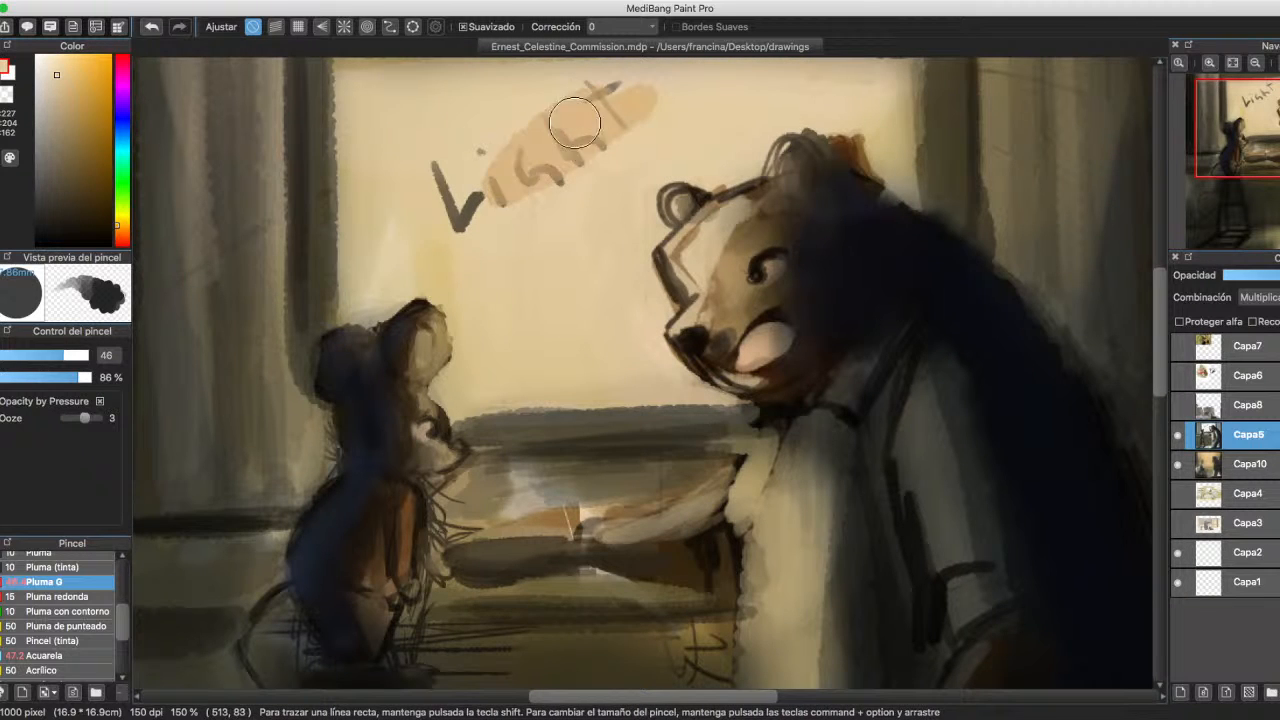
pyautogui.keyDown('alt'); pyautogui.click(583, 198); pyautogui.keyUp('alt')
pyautogui.moveTo(596, 164); pyautogui.dragTo(497, 200)
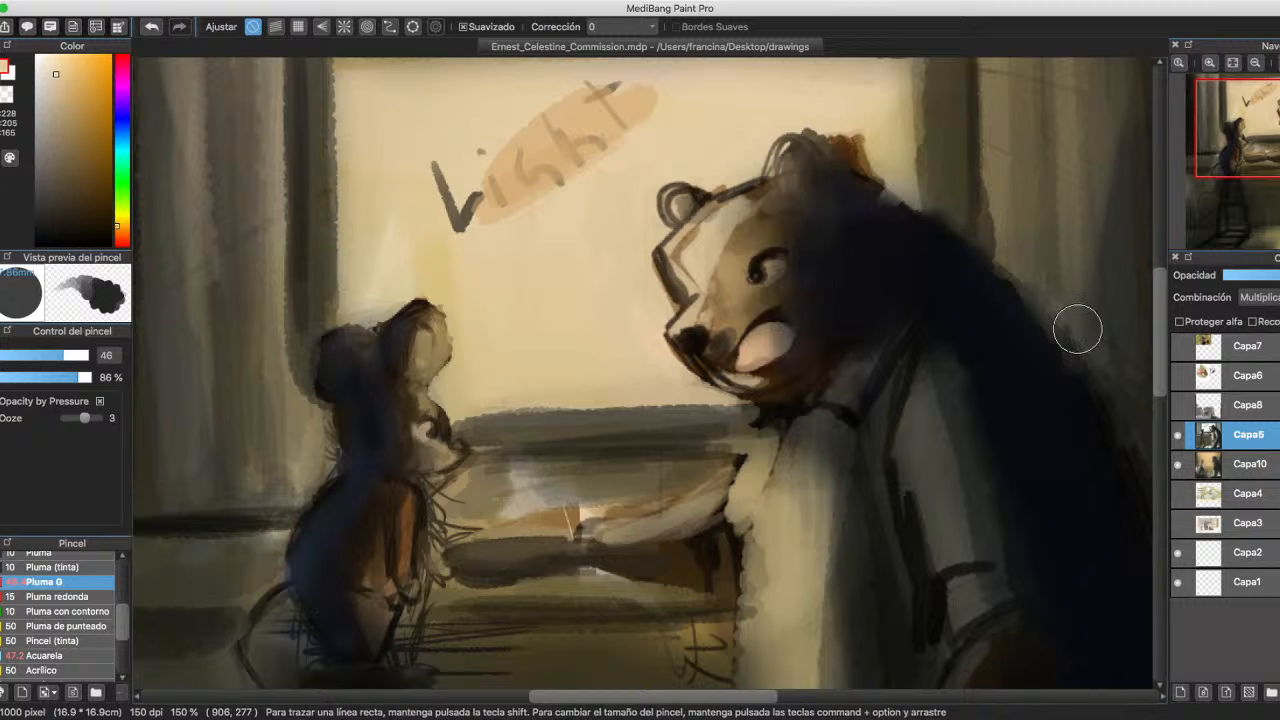
pyautogui.press('super+z')
pyautogui.press('super+z')
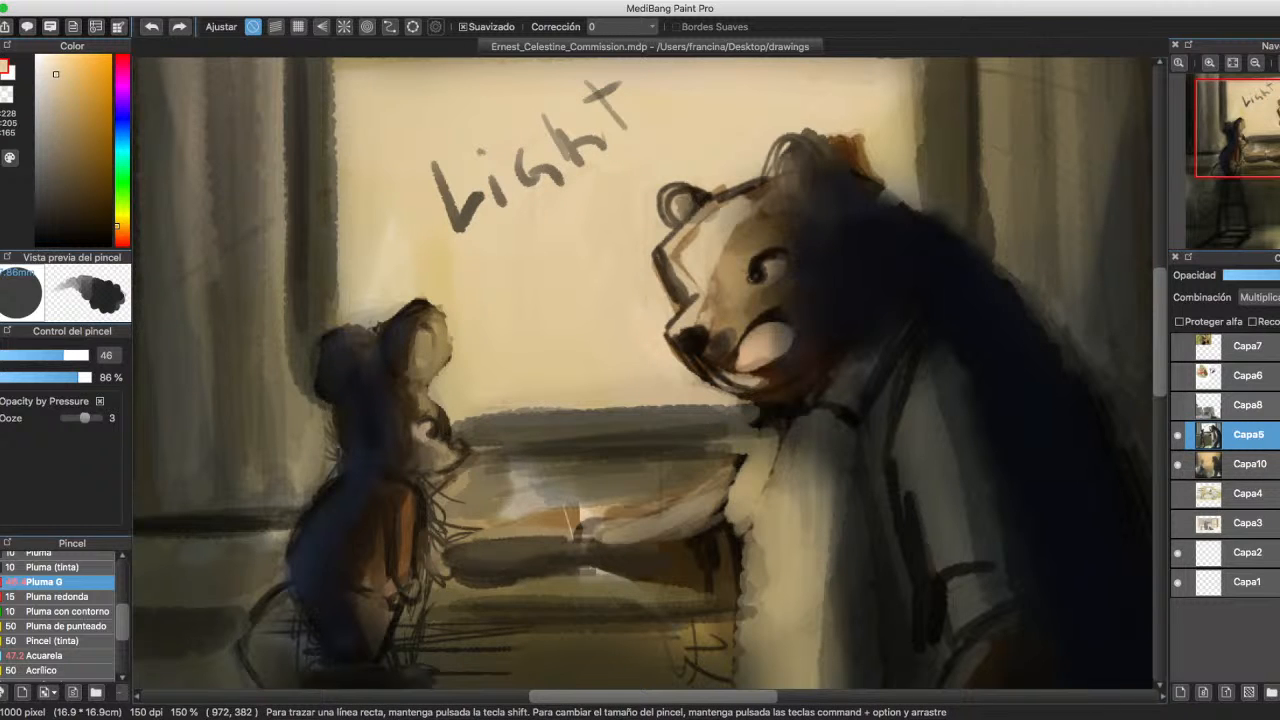
# Add a new layer above Capa5 and cover the "Light" lettering with the sampled cream window colour.
pyautogui.click(1180, 692)
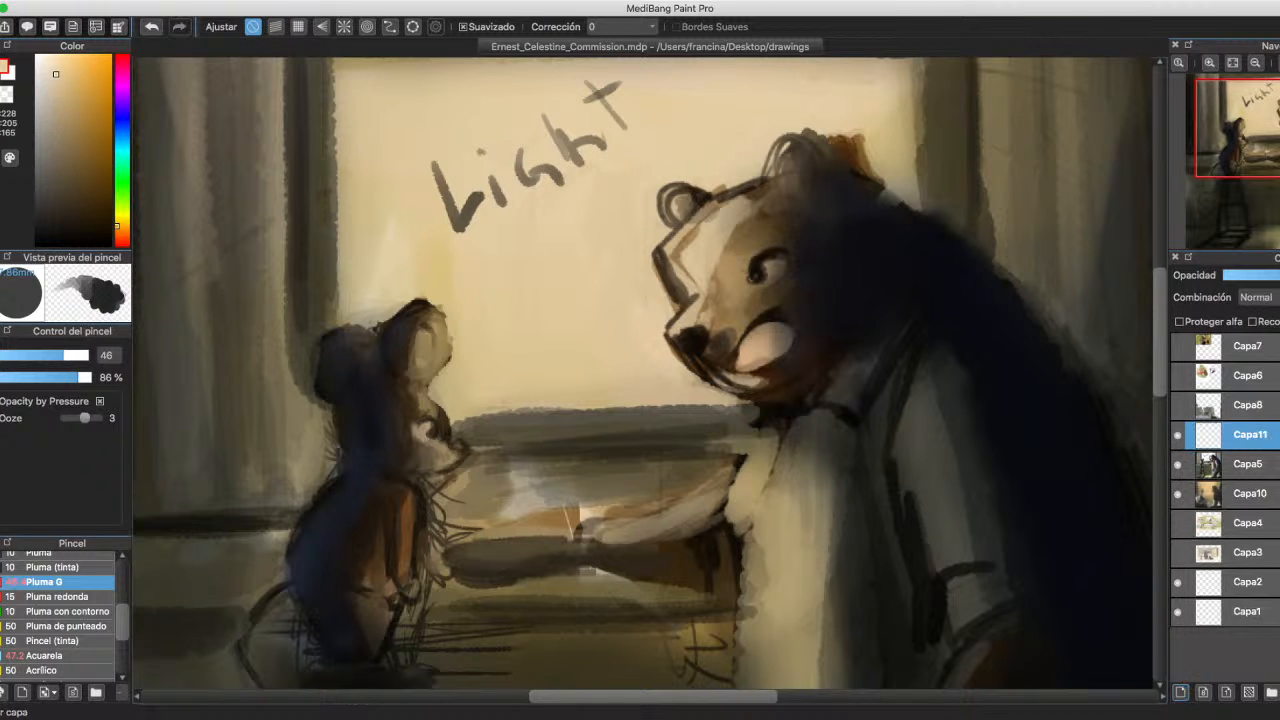
pyautogui.rightClick(606, 270)
pyautogui.moveTo(586, 191)
pyautogui.mouseDown()
pyautogui.moveTo(486, 219)
pyautogui.moveTo(599, 108)
pyautogui.moveTo(594, 85)
pyautogui.moveTo(449, 236)
pyautogui.moveTo(424, 231)
pyautogui.moveTo(452, 224)
pyautogui.moveTo(476, 267)
pyautogui.moveTo(626, 133)
pyautogui.moveTo(549, 126)
pyautogui.moveTo(582, 92)
pyautogui.moveTo(530, 201)
pyautogui.moveTo(578, 117)
pyautogui.moveTo(518, 161)
pyautogui.moveTo(596, 109)
pyautogui.moveTo(584, 97)
pyautogui.moveTo(501, 190)
pyautogui.moveTo(549, 129)
pyautogui.moveTo(617, 91)
pyautogui.mouseUp()
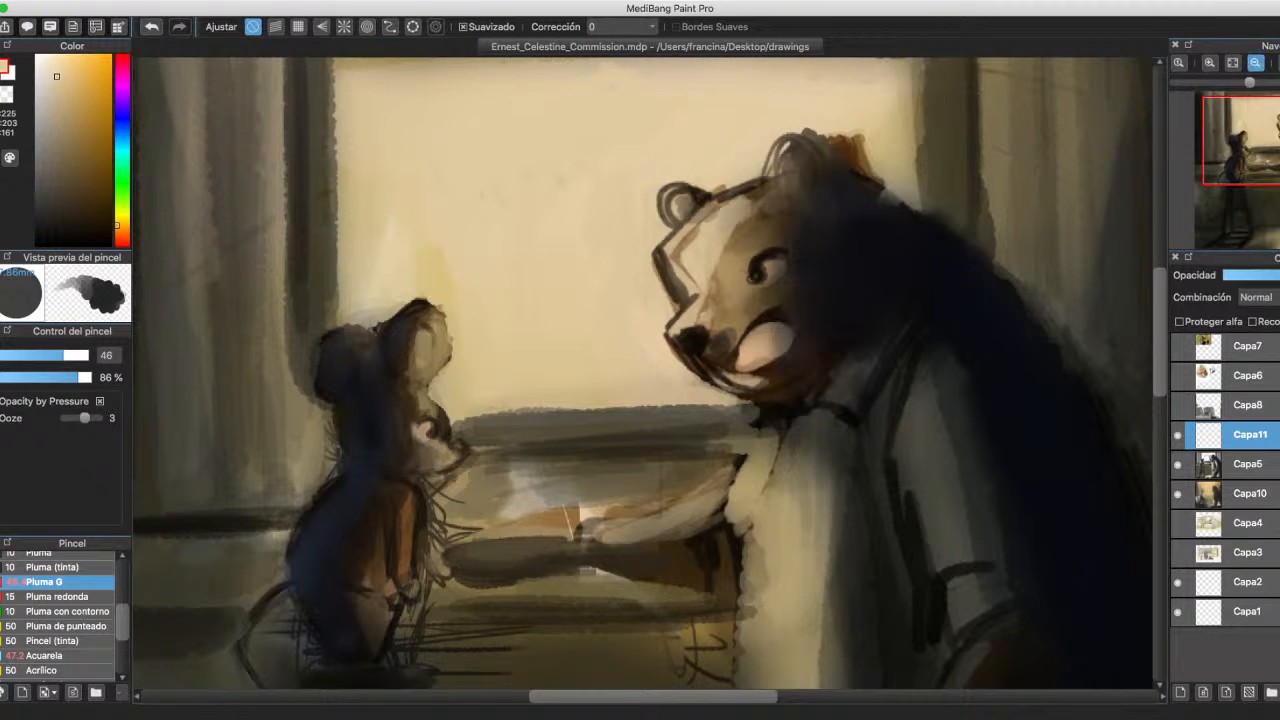
pyautogui.click(1255, 62)
pyautogui.scroll(-5, 1131, 306)
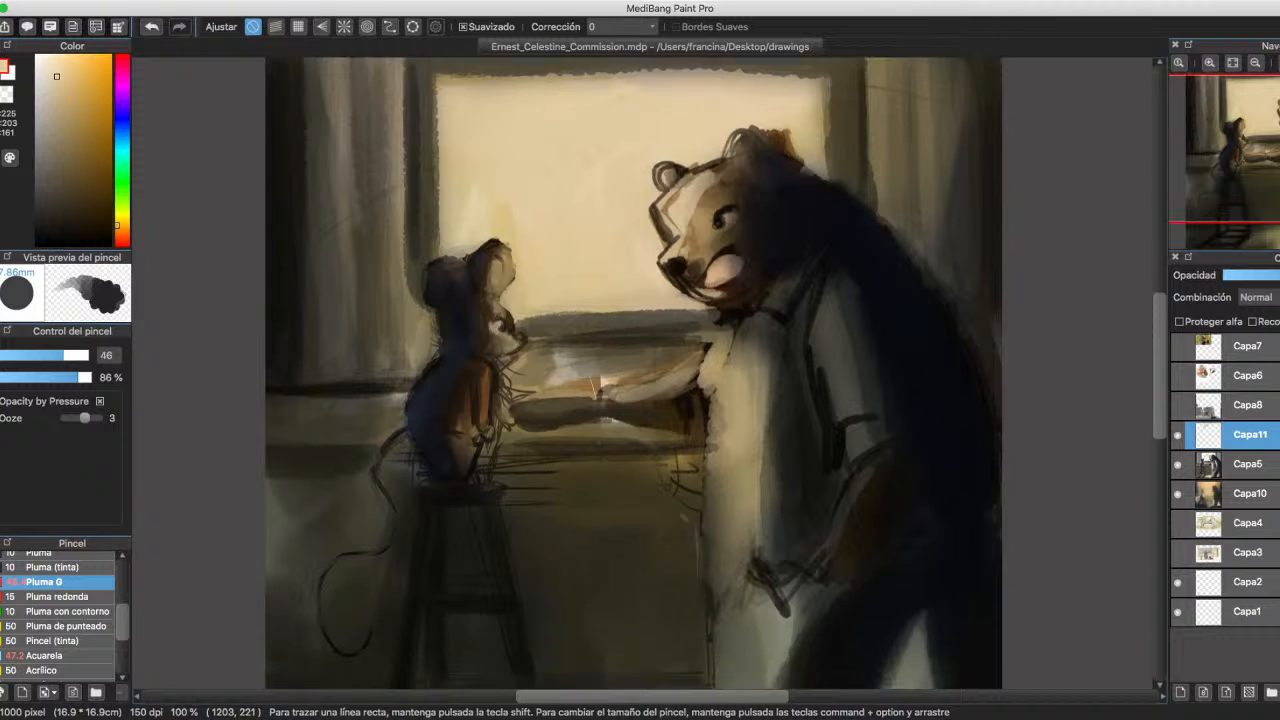
pyautogui.scroll(2, 633, 373)
pyautogui.press('super+minus')
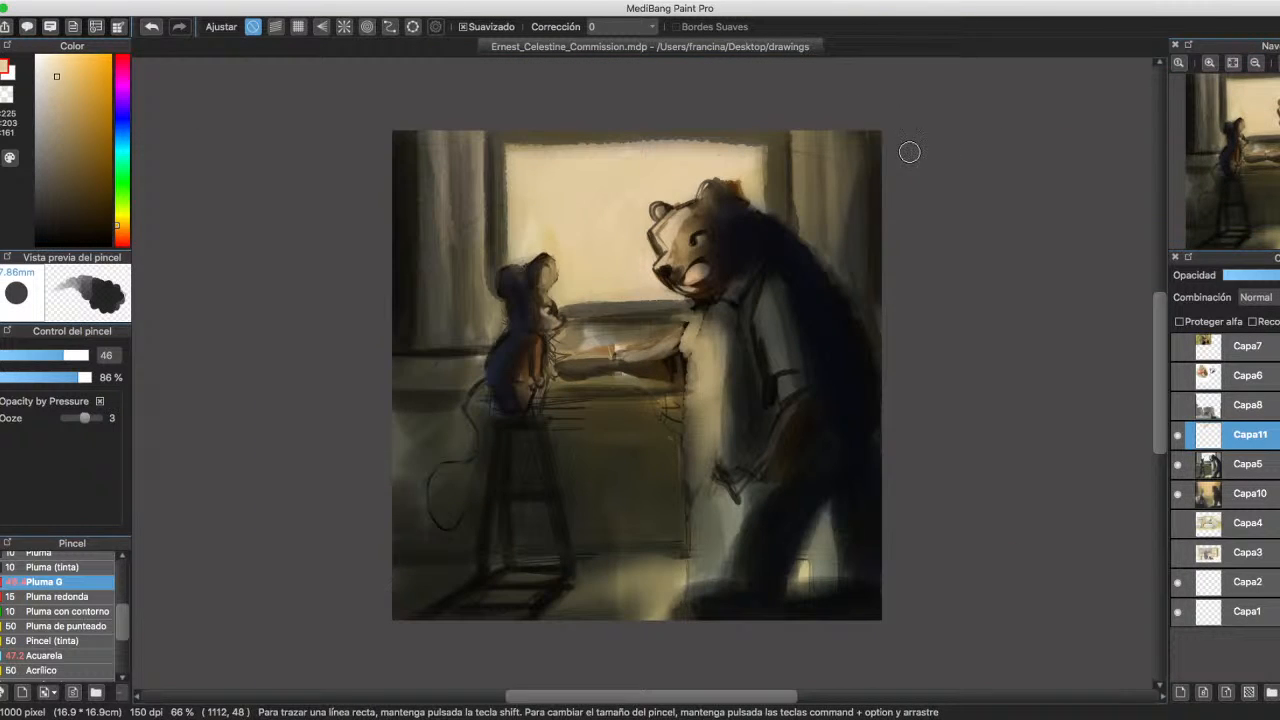
# Enlarge the Pluma G brush to about 102 and paint the back of the bear's head and neck in brown sampled from its ear.
pyautogui.keyDown('alt'); pyautogui.click(733, 189); pyautogui.keyUp('alt')
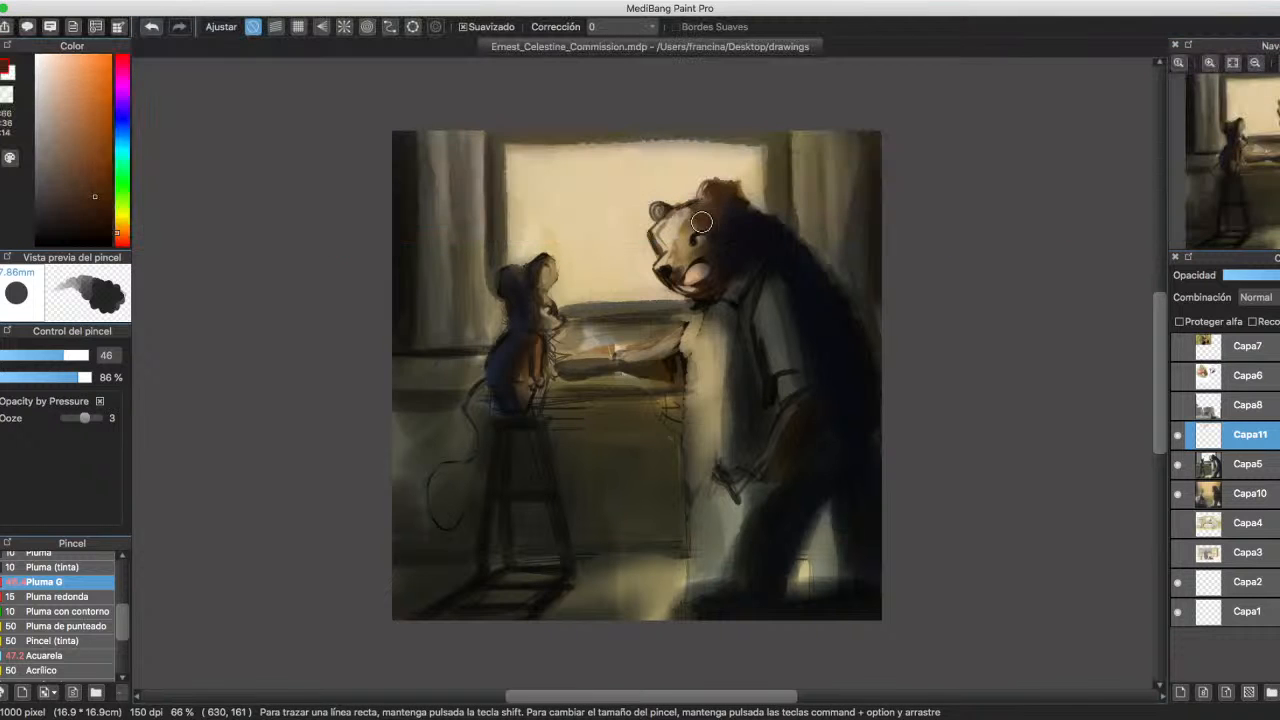
pyautogui.click(83, 355)
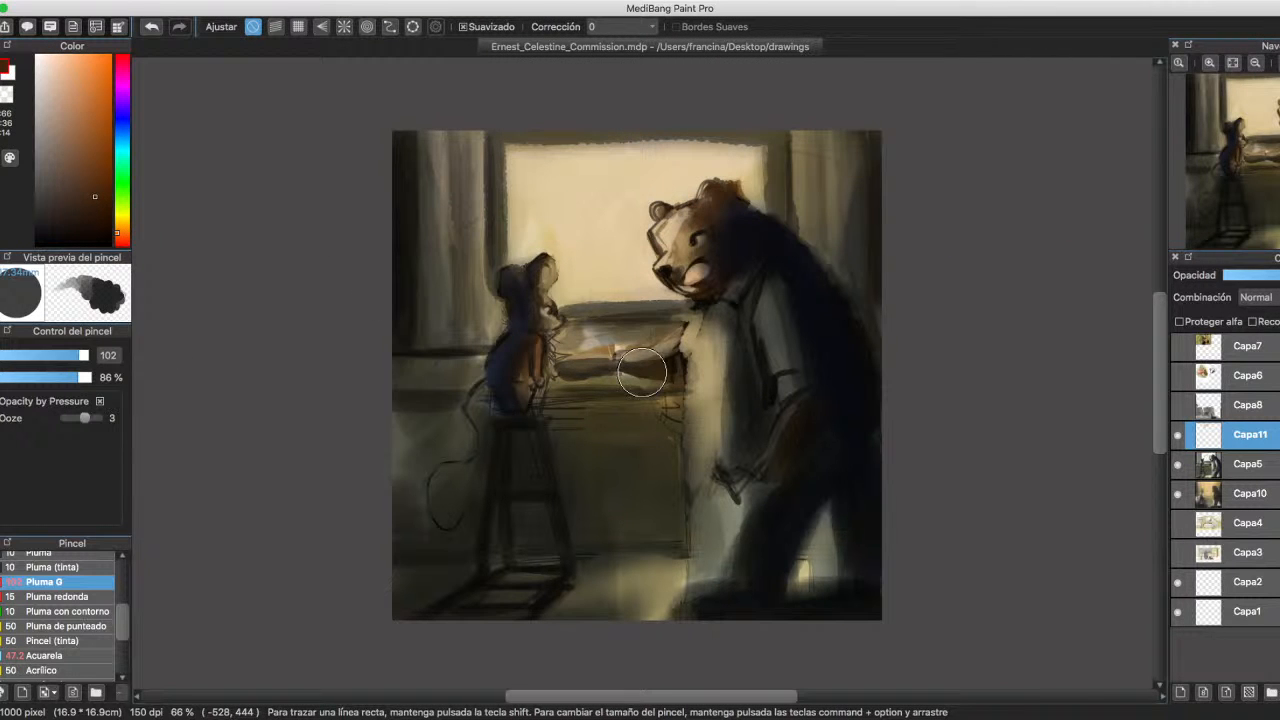
pyautogui.moveTo(720, 231)
pyautogui.mouseDown()
pyautogui.moveTo(716, 280)
pyautogui.moveTo(741, 220)
pyautogui.moveTo(739, 268)
pyautogui.moveTo(741, 225)
pyautogui.moveTo(729, 239)
pyautogui.moveTo(753, 237)
pyautogui.moveTo(723, 226)
pyautogui.moveTo(787, 254)
pyautogui.moveTo(745, 278)
pyautogui.mouseUp()
pyautogui.keyDown('alt'); pyautogui.click(740, 226); pyautogui.keyUp('alt')
# Hide the painting layers, sample the bear's brown and trouser grey from the Capa4 reference, and restore the painting layers' visibility.
pyautogui.click(1178, 434)
pyautogui.click(1178, 463)
pyautogui.click(1178, 493)
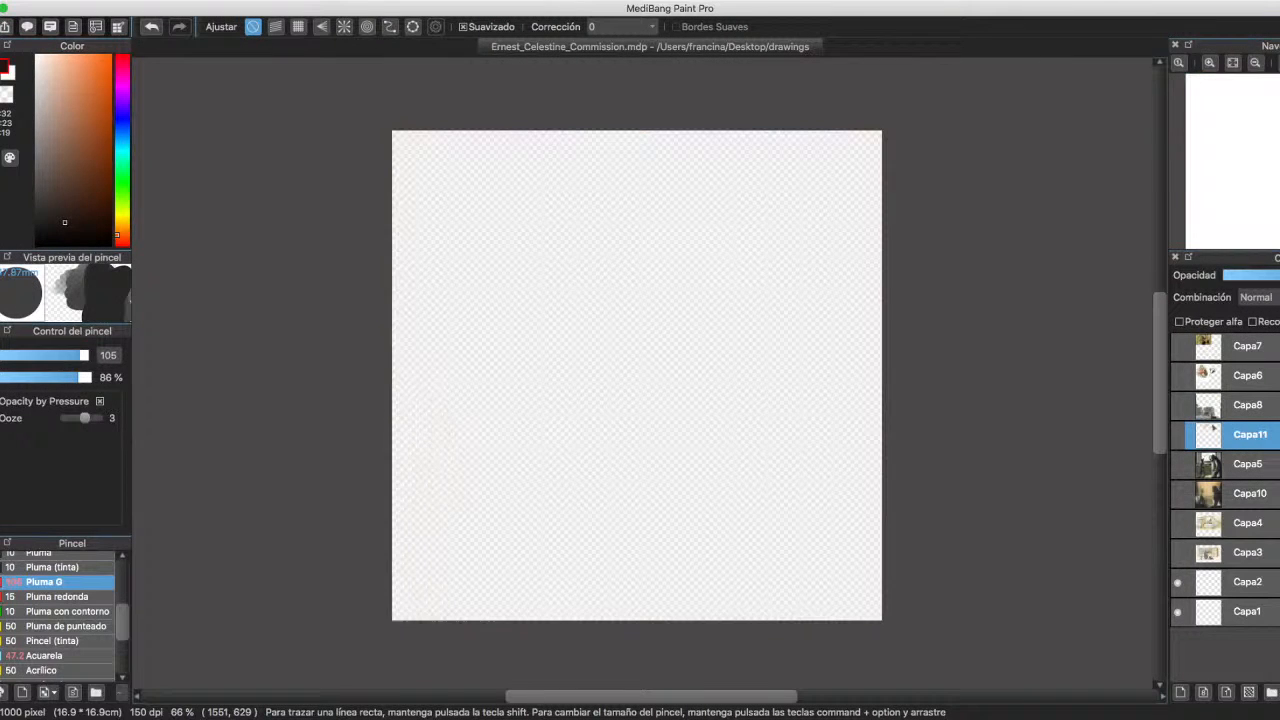
pyautogui.click(1178, 522)
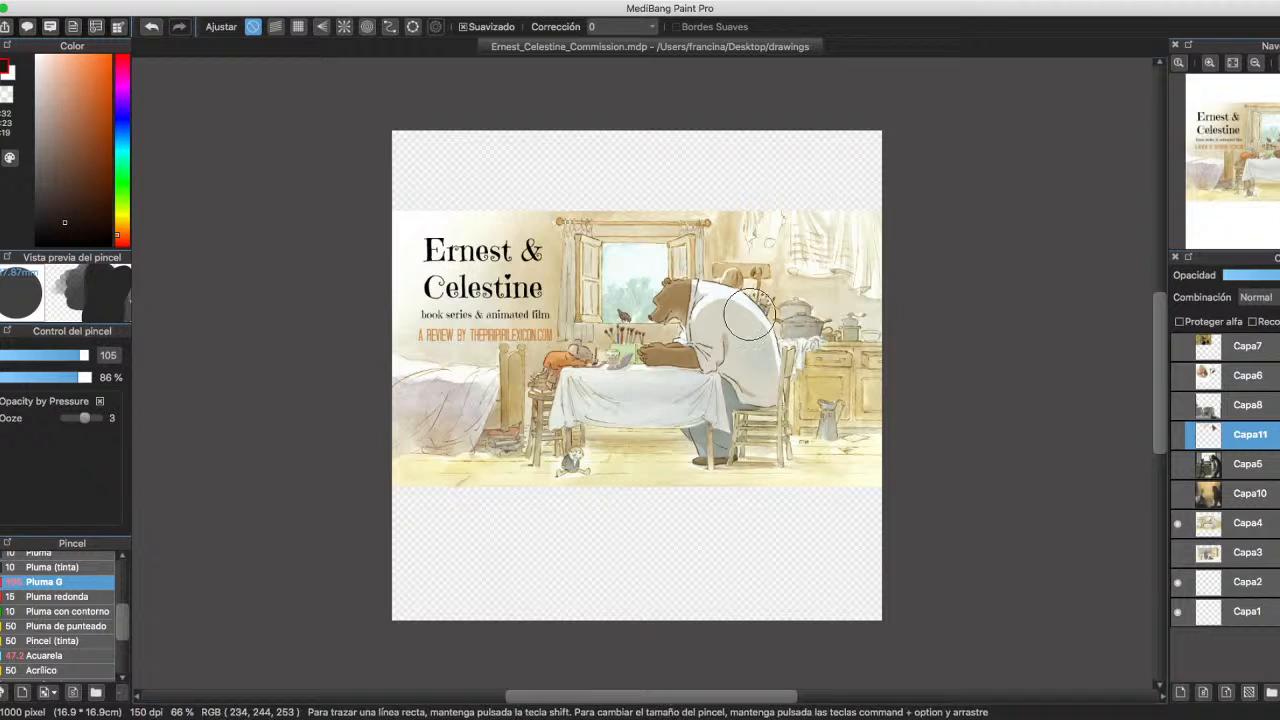
pyautogui.keyDown('alt'); pyautogui.click(664, 293); pyautogui.keyUp('alt')
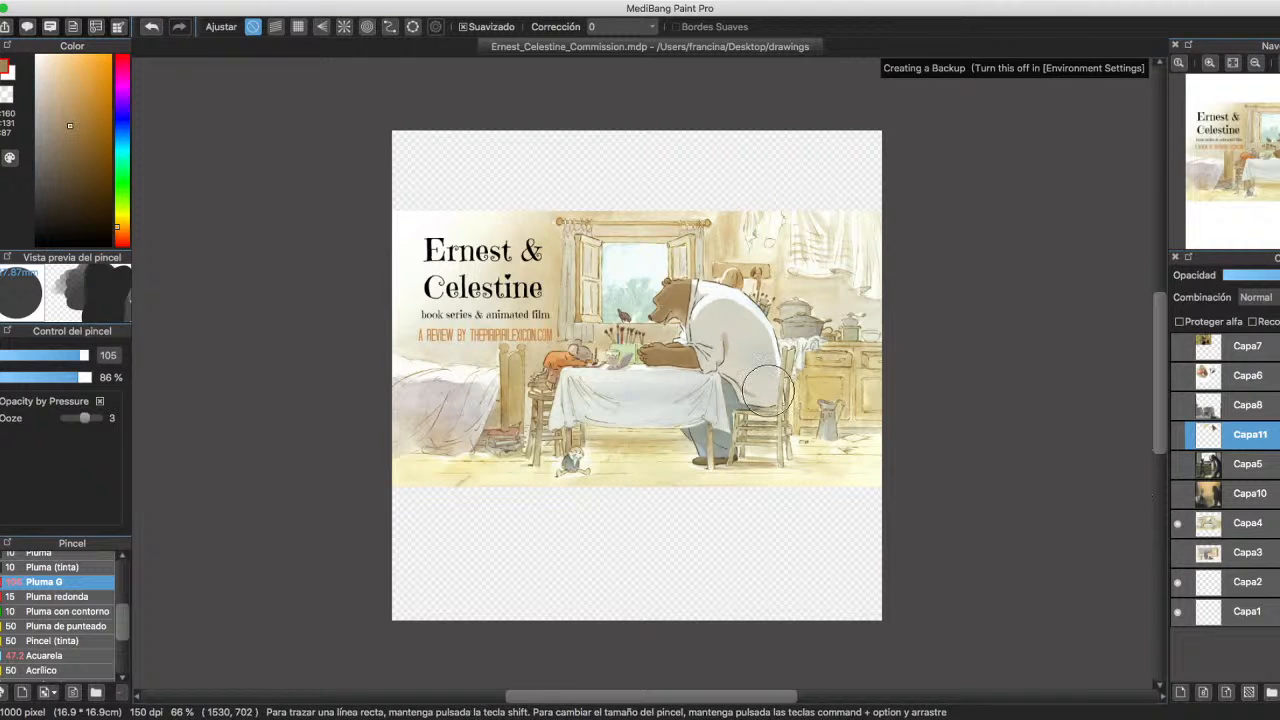
pyautogui.keyDown('alt'); pyautogui.click(740, 398); pyautogui.keyUp('alt')
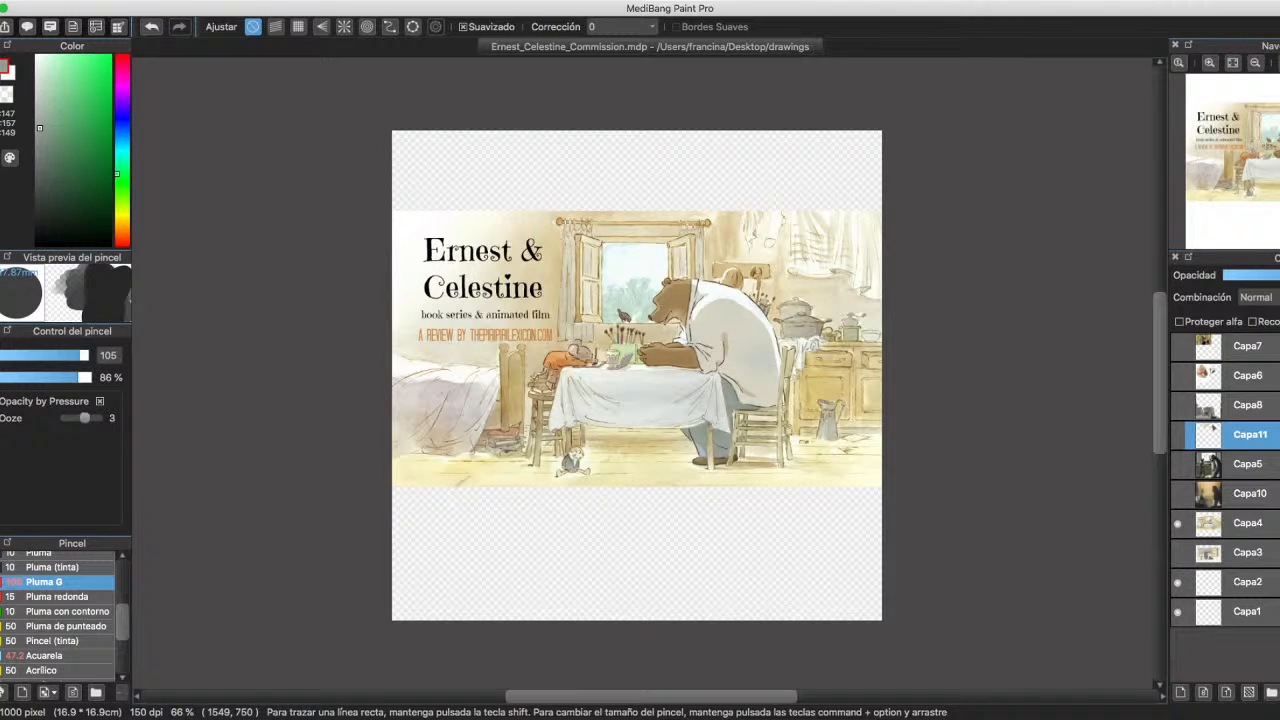
pyautogui.click(1178, 522)
pyautogui.click(1178, 493)
pyautogui.click(1178, 463)
pyautogui.click(1178, 434)
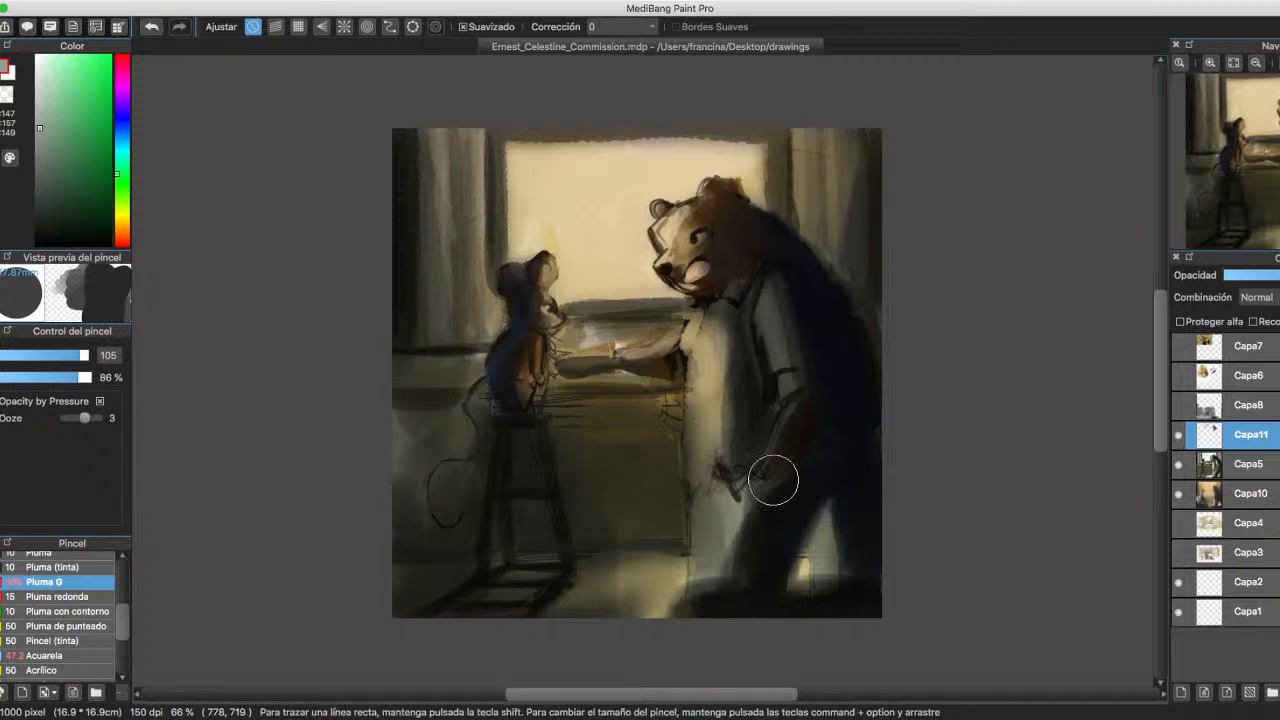
# Paint the bear's front trouser leg on Capa11 in blue-grey, with darker sampled shading toward the back.
pyautogui.moveTo(773, 481)
pyautogui.mouseDown()
pyautogui.moveTo(747, 555)
pyautogui.moveTo(750, 505)
pyautogui.moveTo(735, 570)
pyautogui.mouseUp()
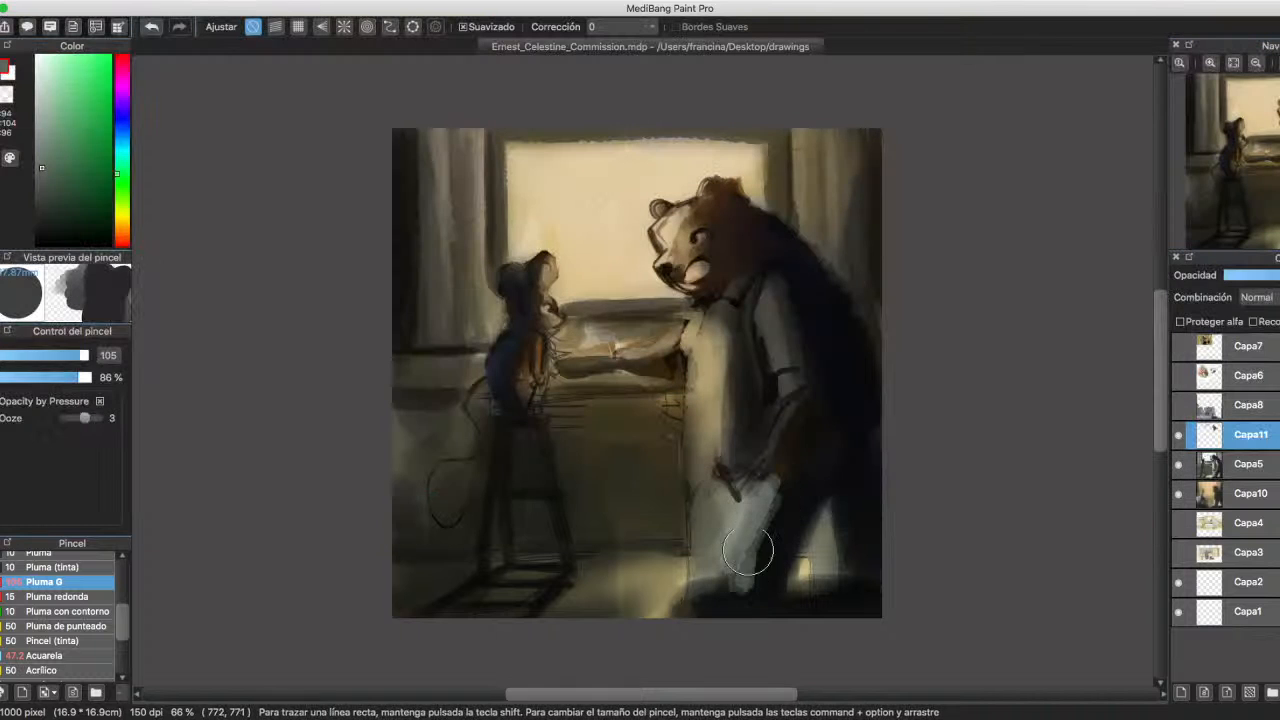
pyautogui.moveTo(770, 500)
pyautogui.mouseDown()
pyautogui.moveTo(749, 551)
pyautogui.moveTo(735, 513)
pyautogui.moveTo(726, 534)
pyautogui.moveTo(725, 559)
pyautogui.moveTo(751, 568)
pyautogui.moveTo(775, 502)
pyautogui.moveTo(762, 534)
pyautogui.moveTo(791, 505)
pyautogui.moveTo(785, 493)
pyautogui.moveTo(774, 488)
pyautogui.moveTo(773, 555)
pyautogui.moveTo(775, 518)
pyautogui.moveTo(751, 589)
pyautogui.mouseUp()
pyautogui.keyDown('alt'); pyautogui.click(790, 508); pyautogui.keyUp('alt')
pyautogui.keyDown('alt'); pyautogui.click(774, 534); pyautogui.keyUp('alt')
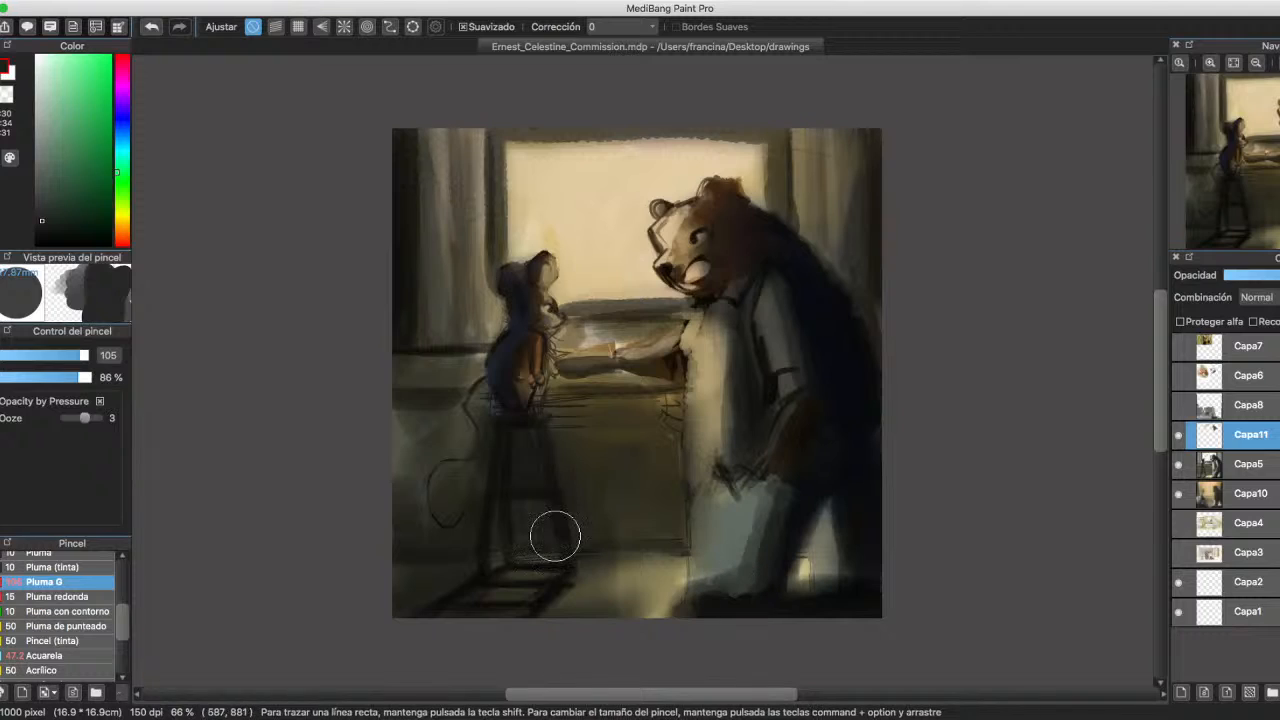
# Soften the bear's trousers with a large Acuarela brush, blending sampled blue-grey and the coat's warm beige along the front.
pyautogui.click(45, 655)
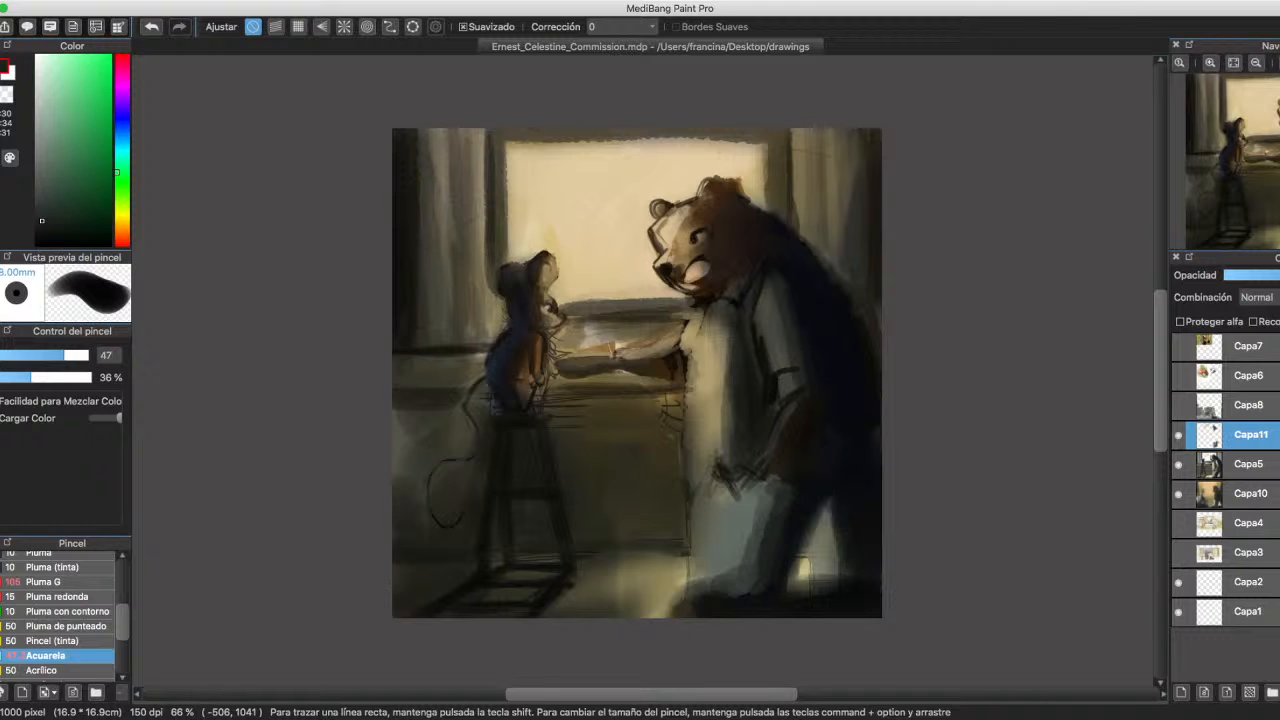
pyautogui.moveTo(64, 355)
pyautogui.mouseDown()
pyautogui.moveTo(79, 355)
pyautogui.moveTo(61, 355)
pyautogui.mouseUp()
pyautogui.keyDown('alt'); pyautogui.click(738, 530); pyautogui.keyUp('alt')
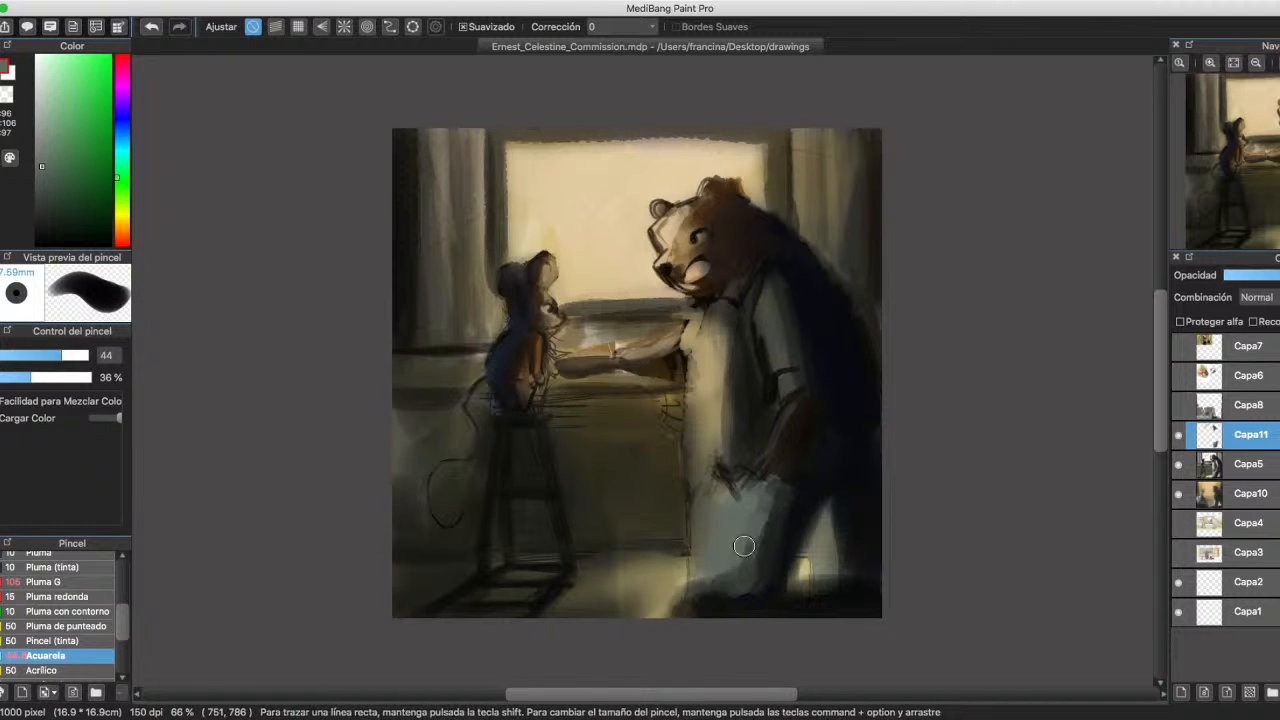
pyautogui.press(']')
pyautogui.press(']')
pyautogui.press(']')
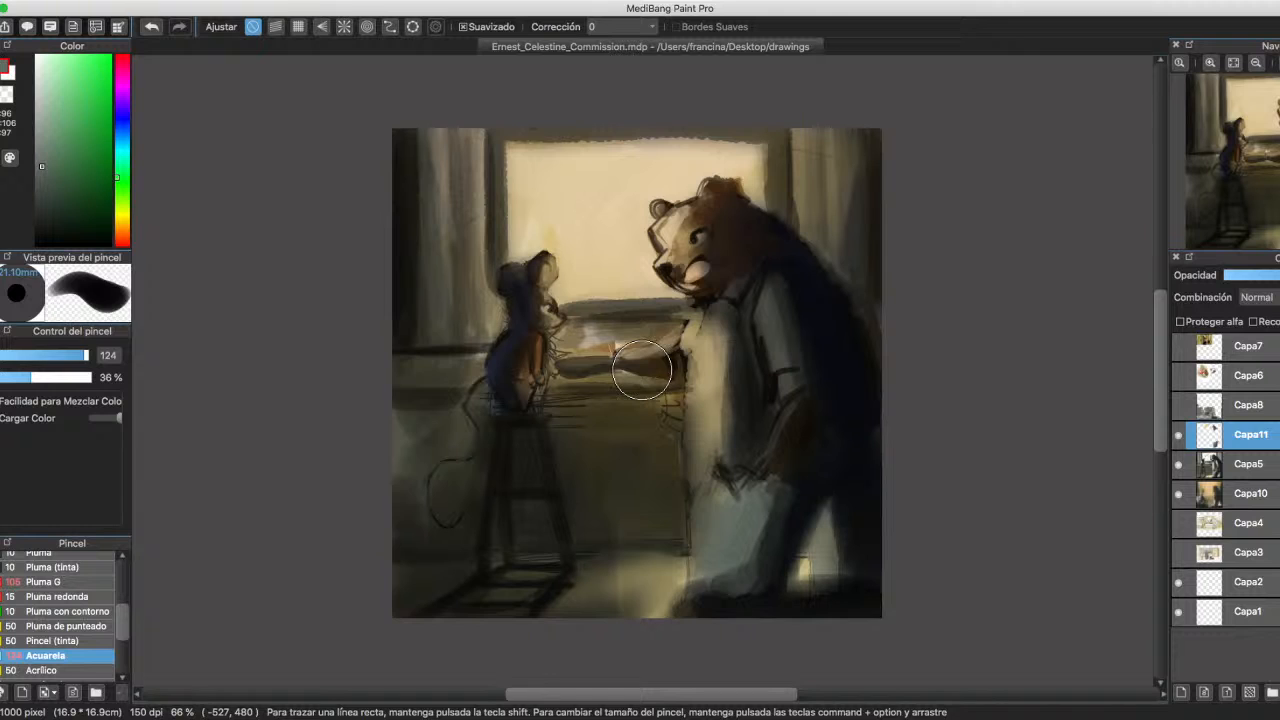
pyautogui.moveTo(737, 531)
pyautogui.mouseDown()
pyautogui.moveTo(714, 589)
pyautogui.moveTo(715, 413)
pyautogui.mouseUp()
pyautogui.keyDown('alt'); pyautogui.click(714, 418); pyautogui.keyUp('alt')
pyautogui.moveTo(706, 470)
pyautogui.mouseDown()
pyautogui.moveTo(694, 584)
pyautogui.moveTo(713, 512)
pyautogui.moveTo(706, 530)
pyautogui.moveTo(722, 524)
pyautogui.moveTo(697, 577)
pyautogui.moveTo(741, 537)
pyautogui.mouseUp()
pyautogui.keyDown('alt'); pyautogui.click(720, 527); pyautogui.keyUp('alt')
# Examine the Capa4 reference with the painting layers hidden, and restore the painting layers' visibility.
pyautogui.click(1178, 493)
pyautogui.click(1178, 463)
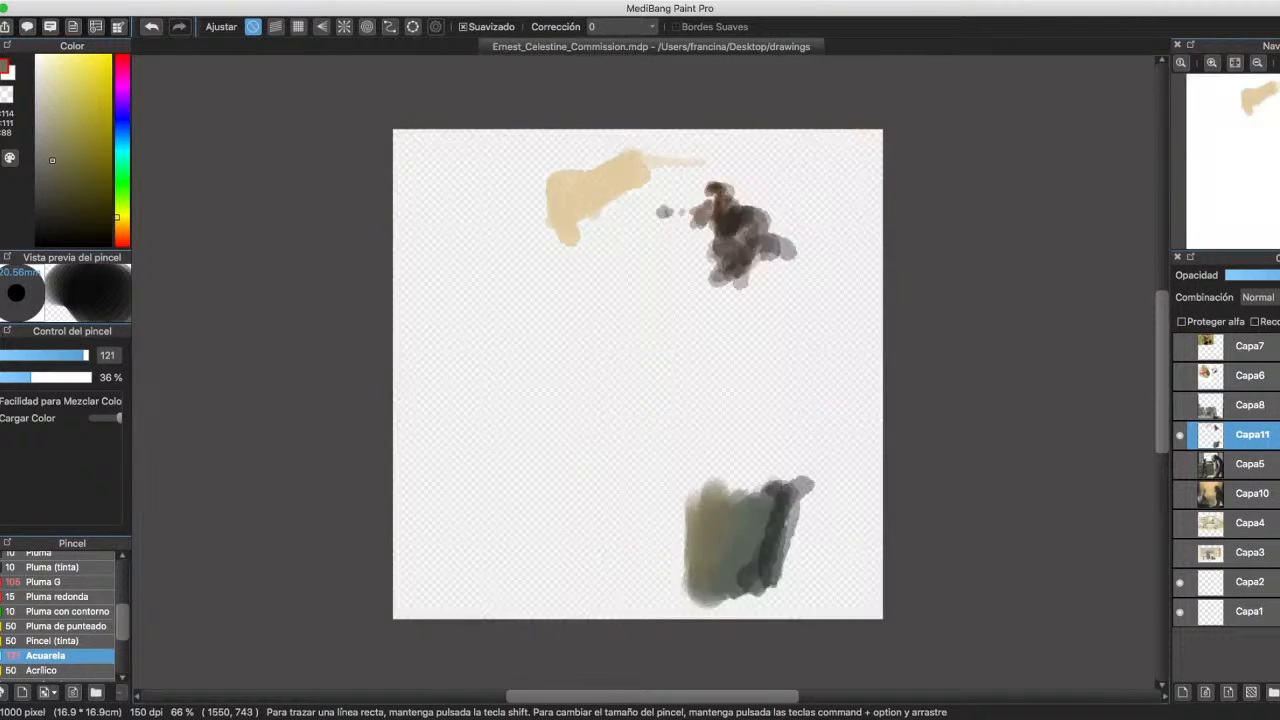
pyautogui.click(1178, 434)
pyautogui.click(1179, 523)
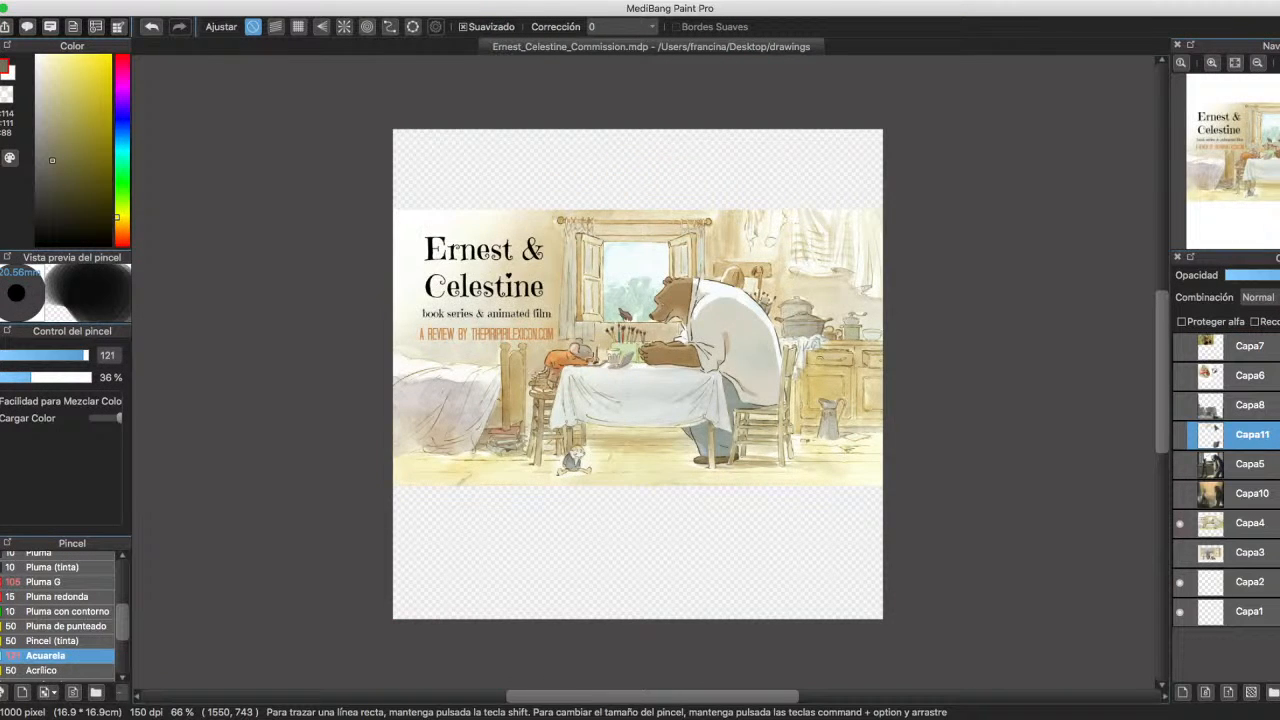
pyautogui.click(1179, 523)
pyautogui.click(1179, 493)
pyautogui.click(1179, 463)
pyautogui.click(1179, 434)
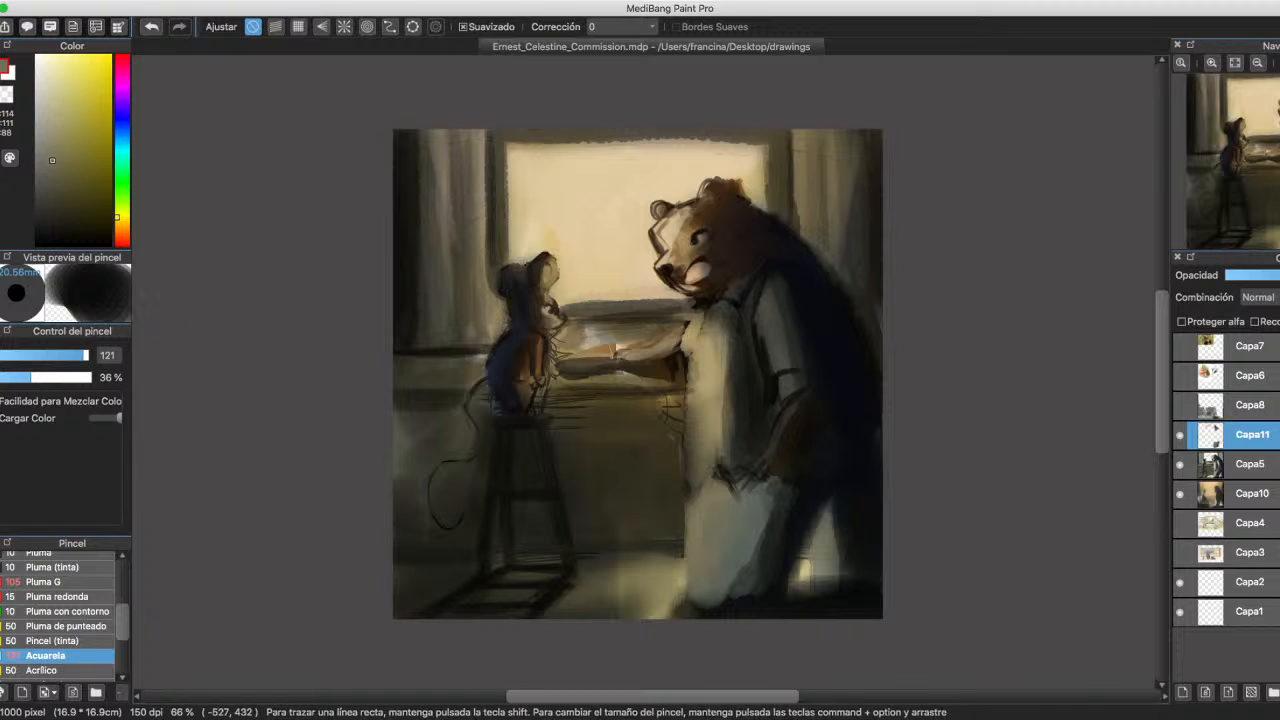
# Set the Acuarela brush size to 32, paint the bear's dark shoe and lighten the front edge of the trousers.
pyautogui.click(50, 355)
pyautogui.keyDown('alt'); pyautogui.click(728, 274); pyautogui.keyUp('alt')
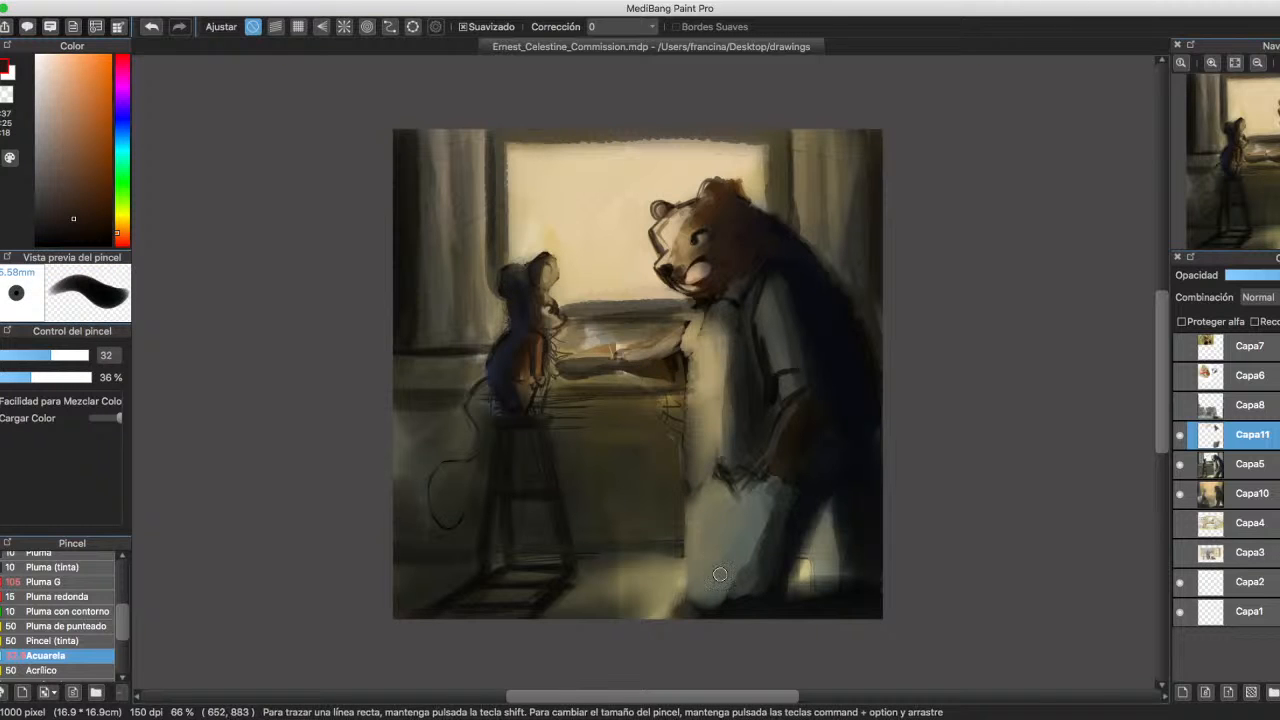
pyautogui.moveTo(690, 601); pyautogui.dragTo(758, 593)
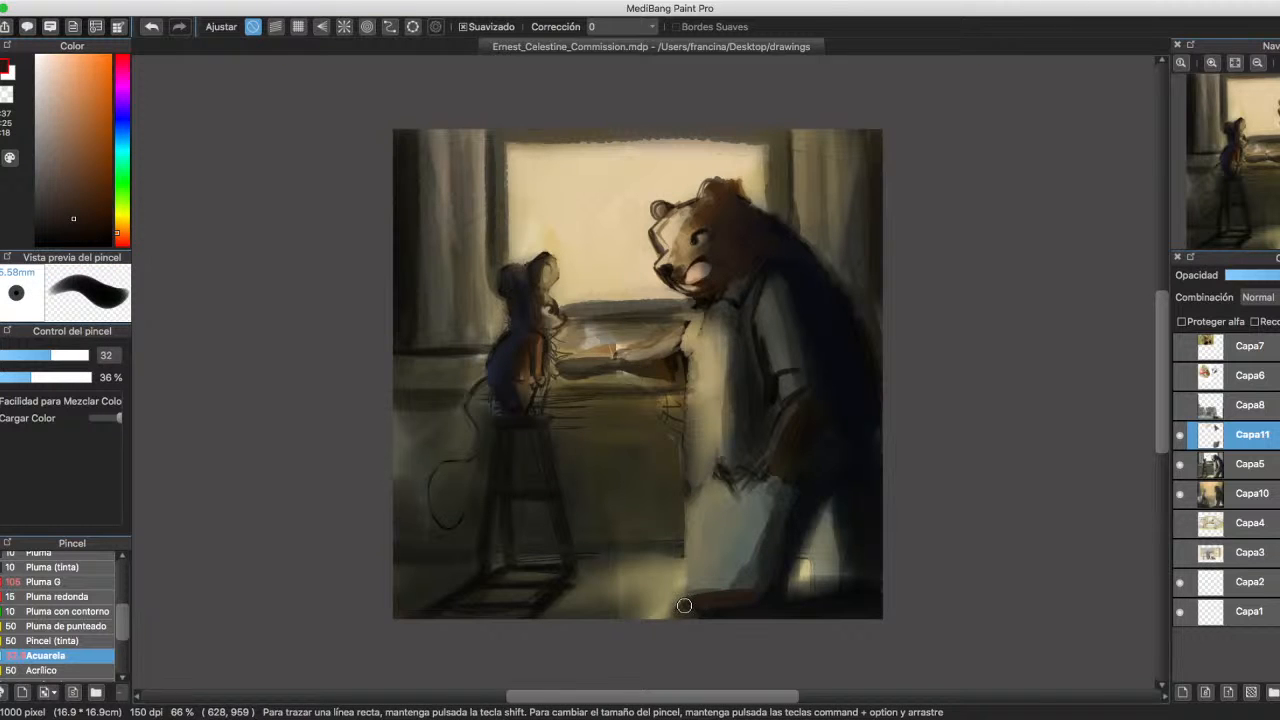
pyautogui.keyDown('alt'); pyautogui.click(770, 595); pyautogui.keyUp('alt')
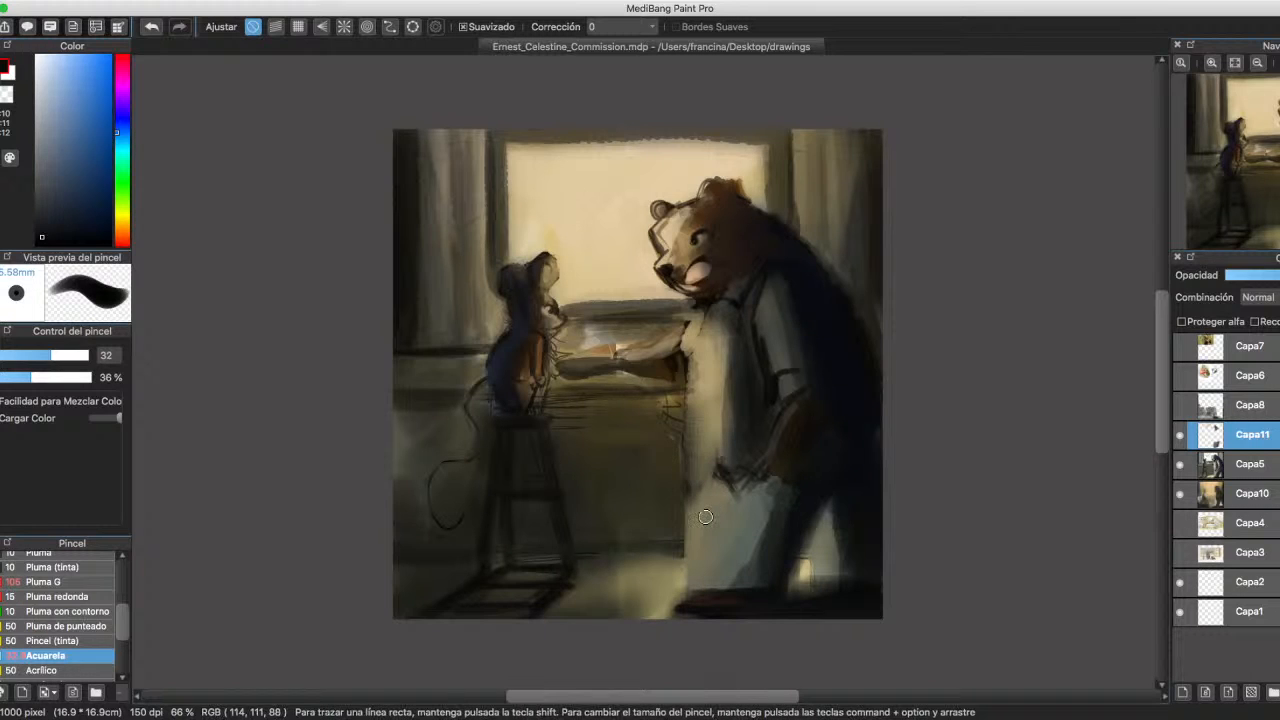
pyautogui.keyDown('alt'); pyautogui.click(709, 408); pyautogui.keyUp('alt')
pyautogui.moveTo(698, 491)
pyautogui.mouseDown()
pyautogui.moveTo(693, 574)
pyautogui.moveTo(689, 465)
pyautogui.mouseUp()
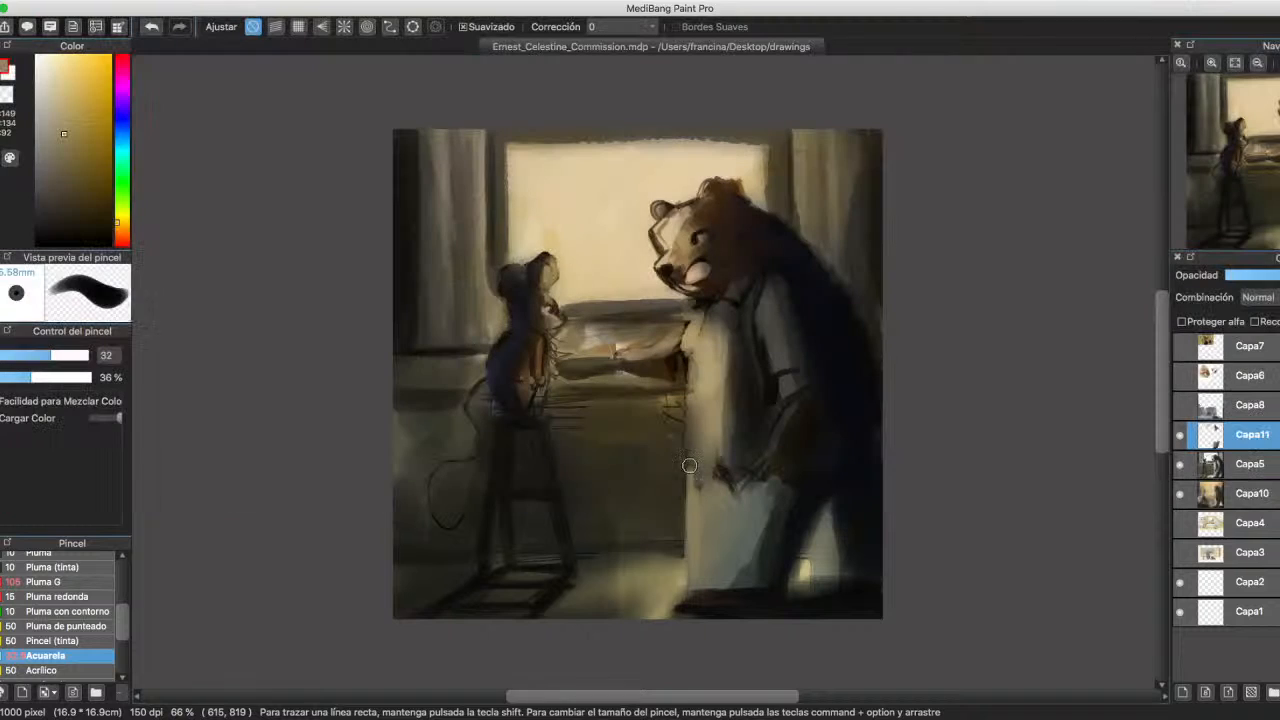
# Paint dark strokes down the bear's shirt front to the paw and along the underside of the outstretched arm, using sampled dark browns.
pyautogui.keyDown('alt'); pyautogui.click(704, 484); pyautogui.keyUp('alt')
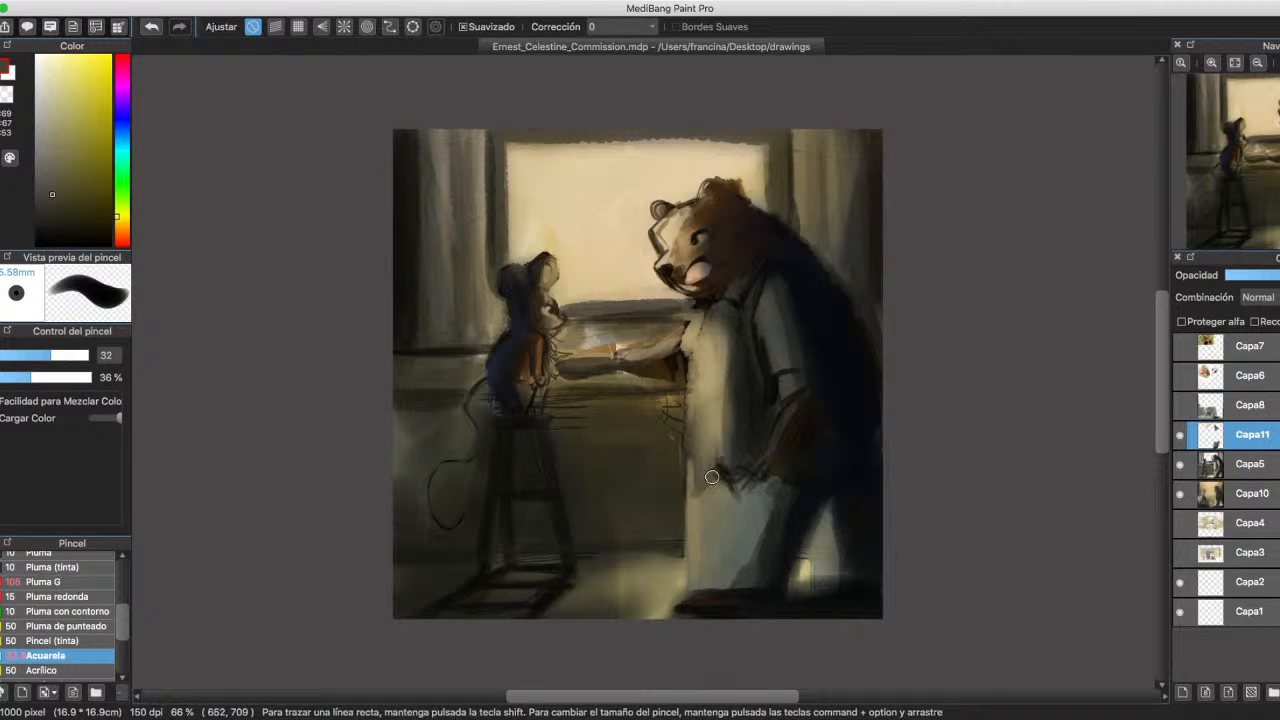
pyautogui.keyDown('alt'); pyautogui.click(704, 479); pyautogui.keyUp('alt')
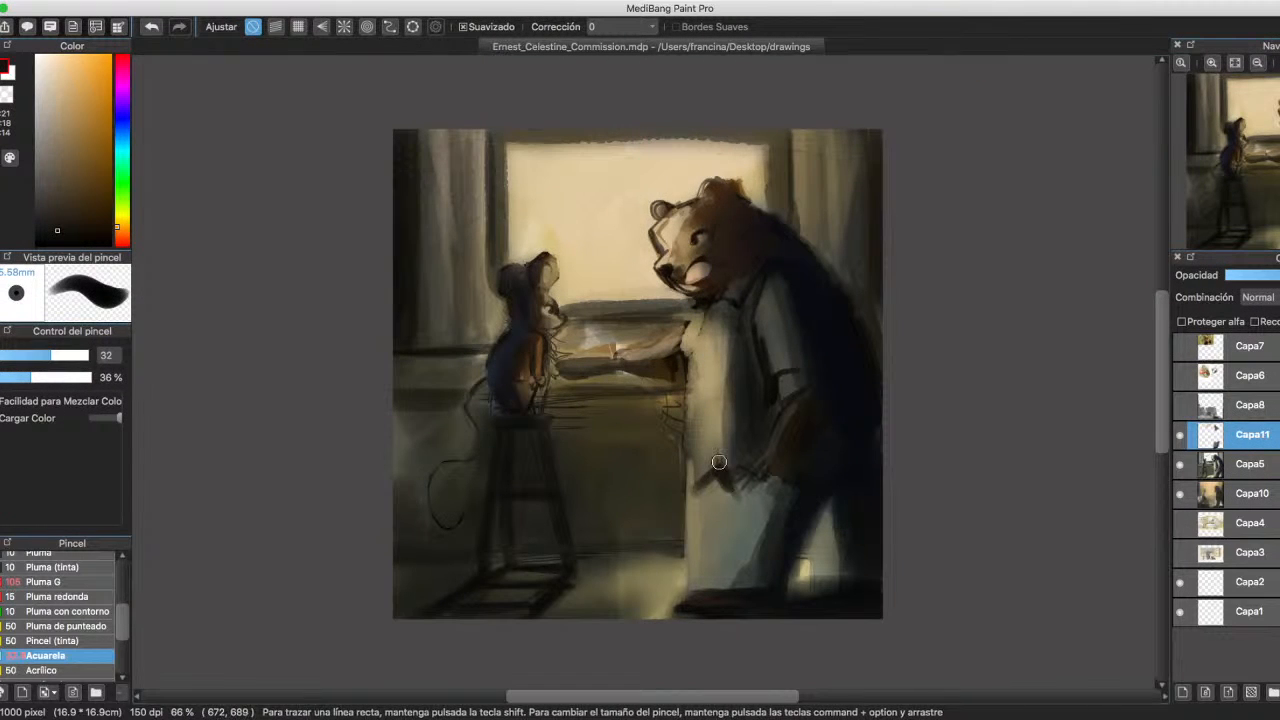
pyautogui.moveTo(714, 305)
pyautogui.mouseDown()
pyautogui.moveTo(694, 461)
pyautogui.moveTo(699, 411)
pyautogui.moveTo(712, 482)
pyautogui.mouseUp()
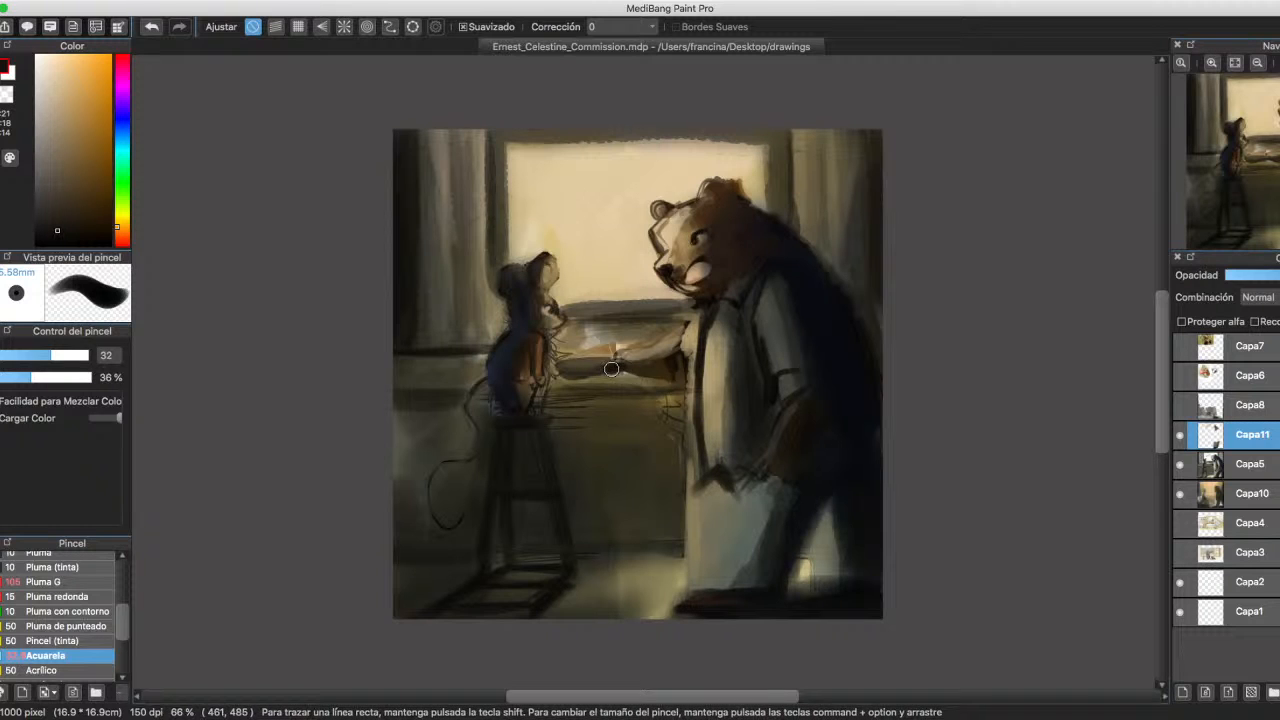
pyautogui.moveTo(611, 369); pyautogui.dragTo(659, 376)
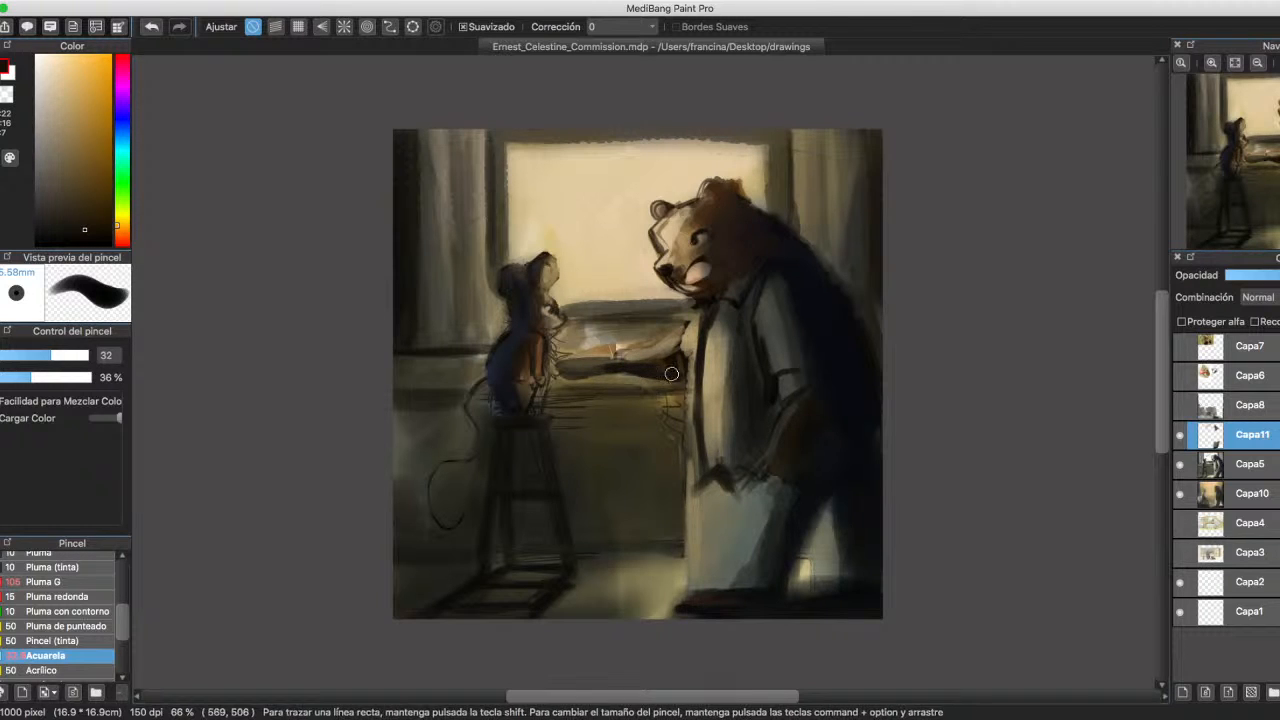
pyautogui.keyDown('alt'); pyautogui.click(745, 260); pyautogui.keyUp('alt')
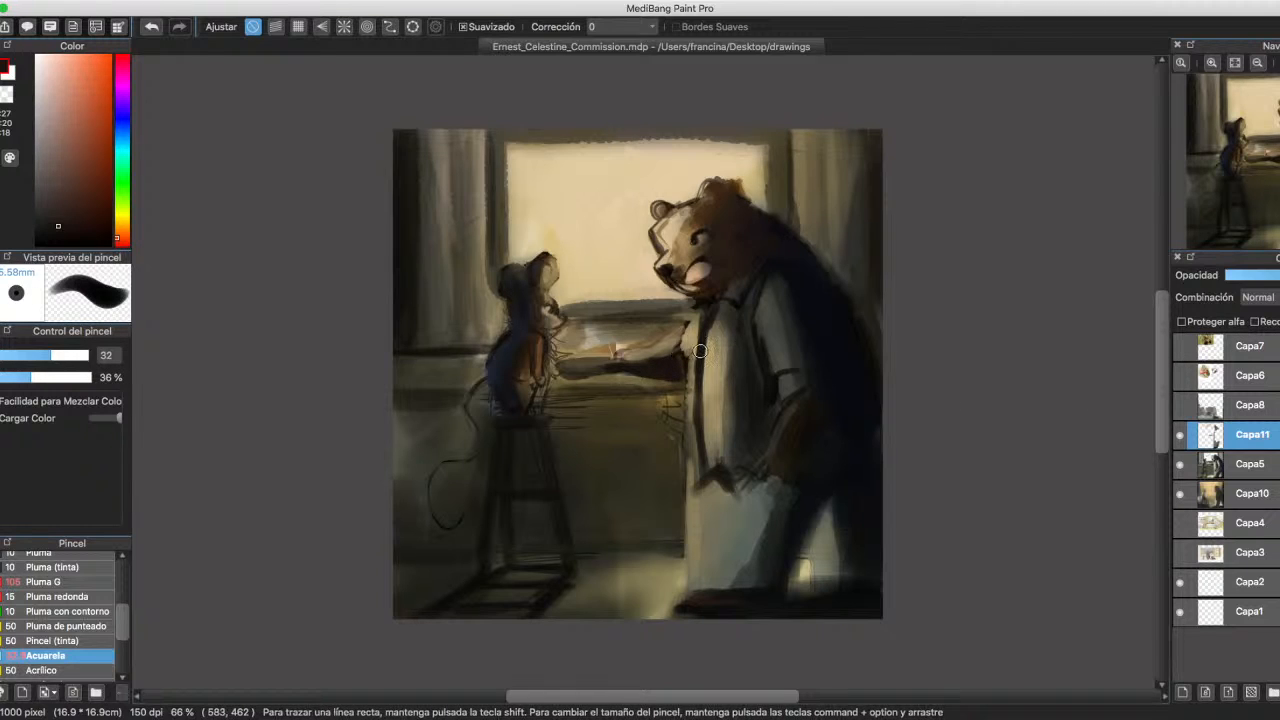
# Deepen the underside of the bear's outstretched arm and sleeve with sampled dark browns.
pyautogui.keyDown('alt'); pyautogui.click(711, 289); pyautogui.keyUp('alt')
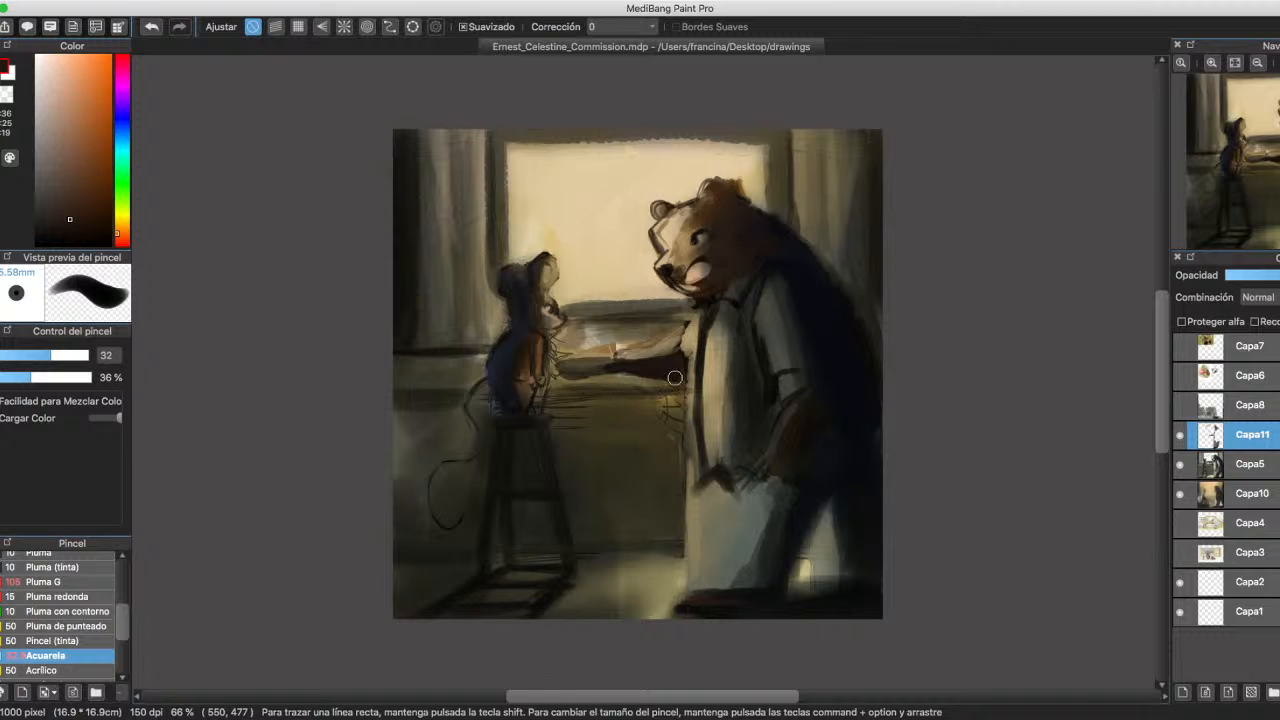
pyautogui.moveTo(664, 356)
pyautogui.mouseDown()
pyautogui.moveTo(631, 366)
pyautogui.moveTo(675, 347)
pyautogui.moveTo(630, 356)
pyautogui.mouseUp()
pyautogui.keyDown('alt'); pyautogui.click(682, 253); pyautogui.keyUp('alt')
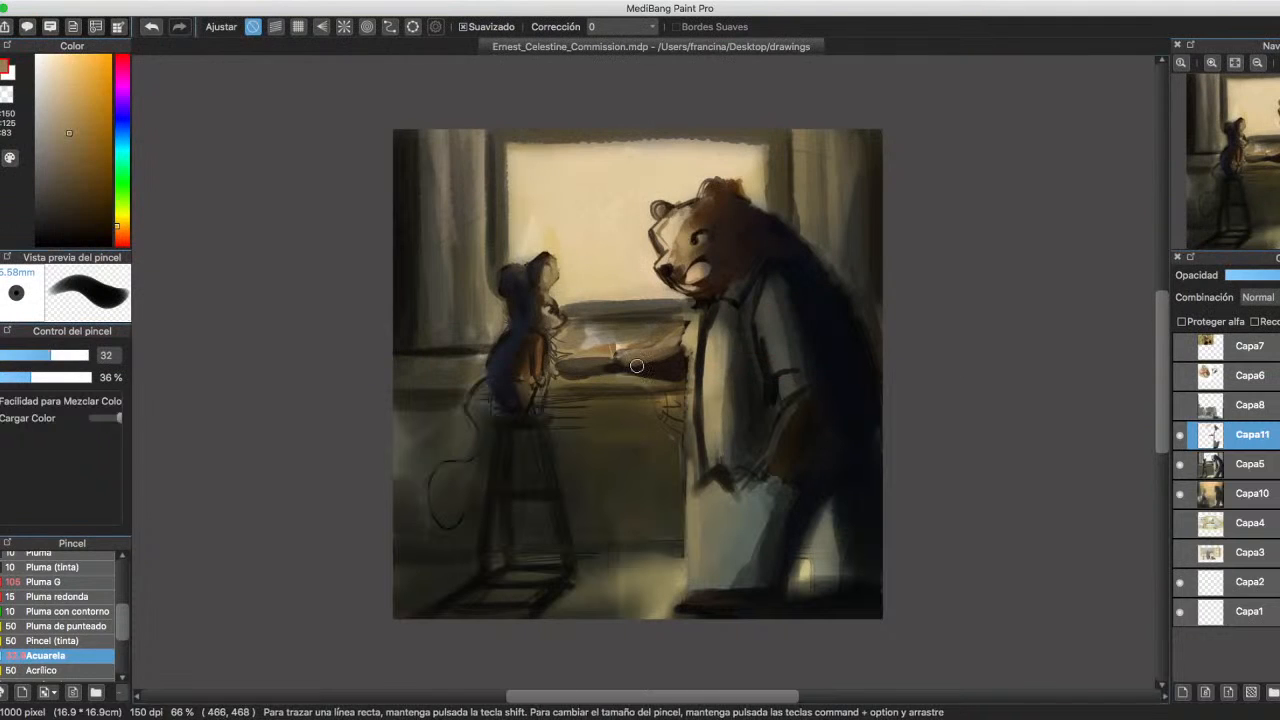
pyautogui.keyDown('alt'); pyautogui.click(672, 369); pyautogui.keyUp('alt')
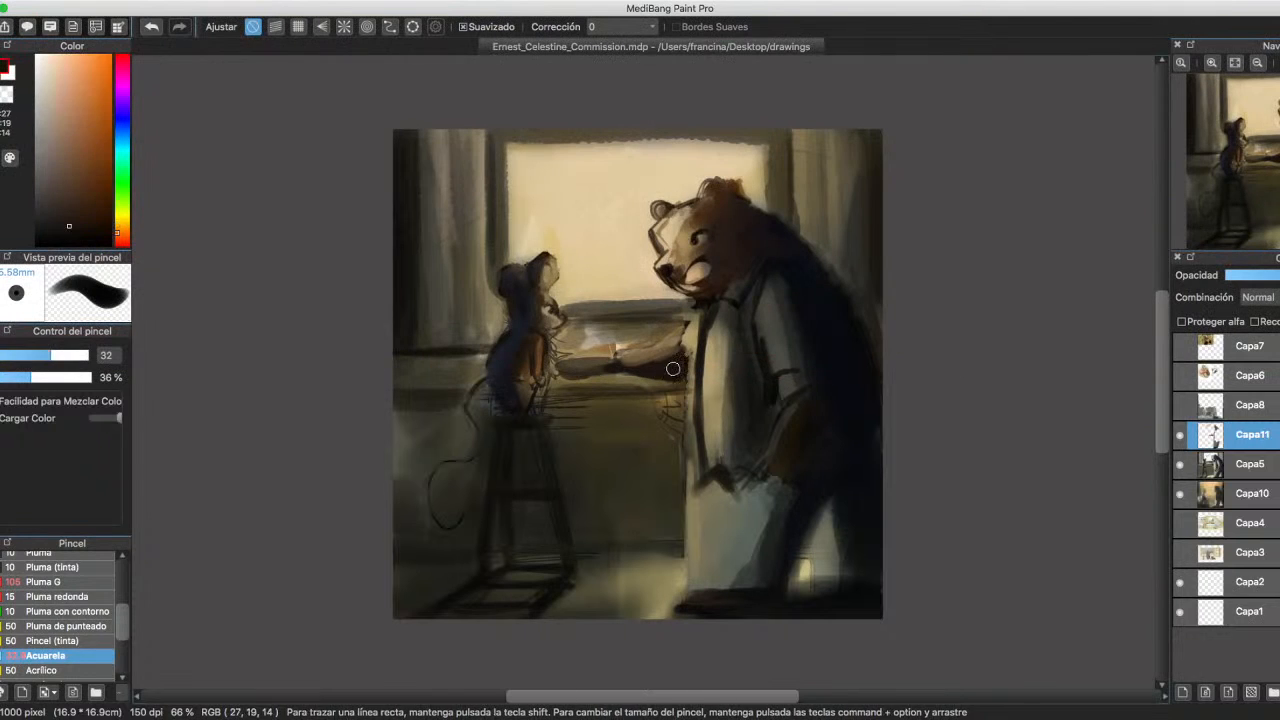
pyautogui.keyDown('alt'); pyautogui.click(613, 366); pyautogui.keyUp('alt')
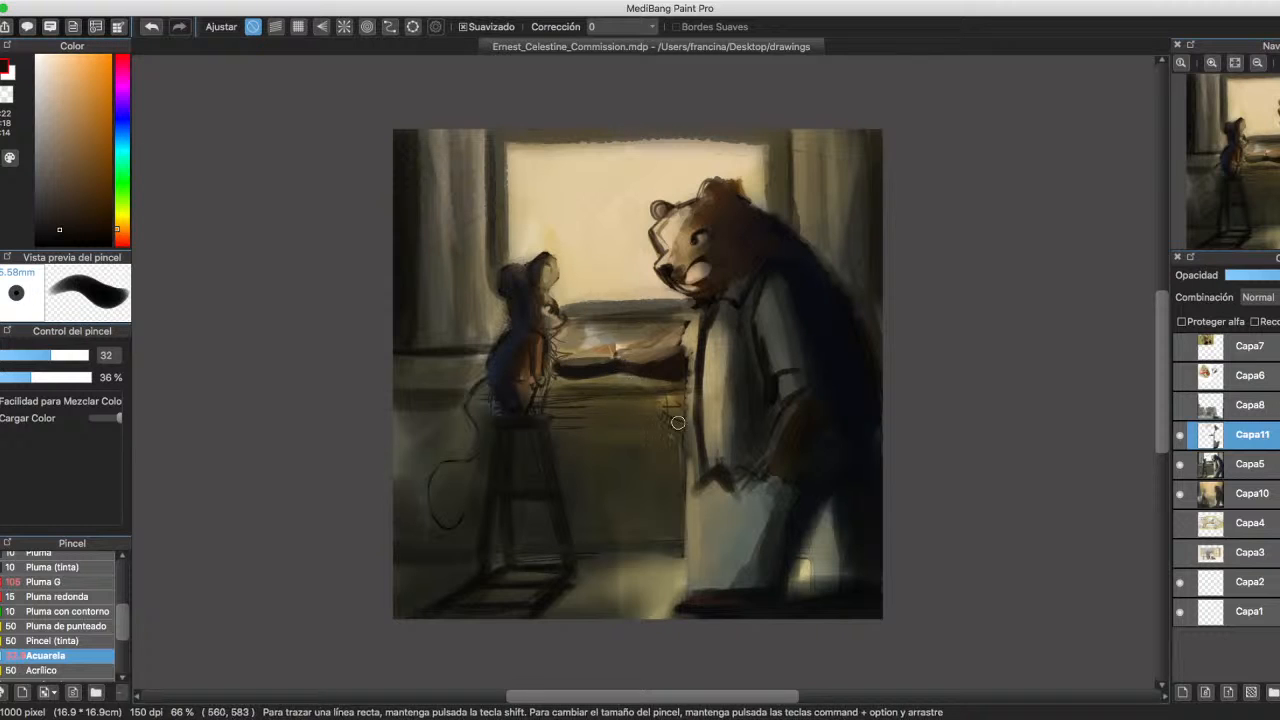
# Fill the area between the window sill and the bear's outstretched arm with a sampled warm brown.
pyautogui.keyDown('alt'); pyautogui.click(565, 361); pyautogui.keyUp('alt')
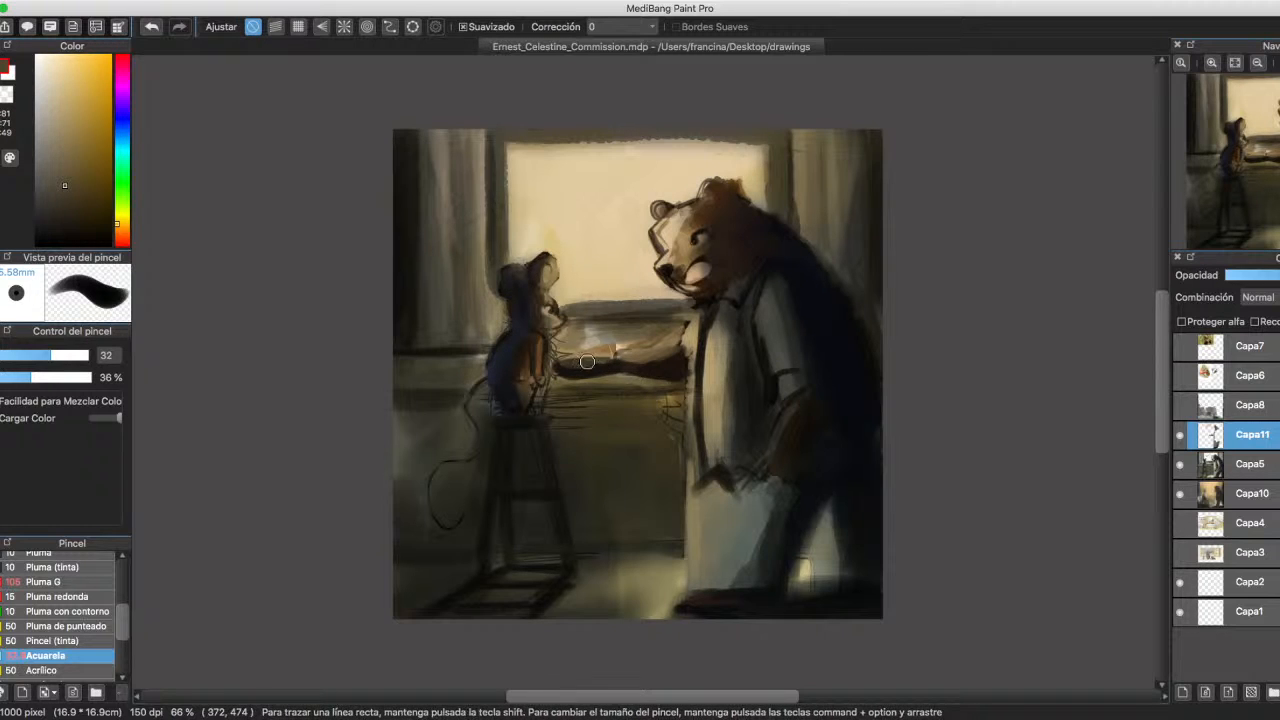
pyautogui.keyDown('alt'); pyautogui.click(607, 348); pyautogui.keyUp('alt')
pyautogui.moveTo(607, 348)
pyautogui.mouseDown()
pyautogui.moveTo(645, 347)
pyautogui.moveTo(569, 337)
pyautogui.moveTo(628, 329)
pyautogui.mouseUp()
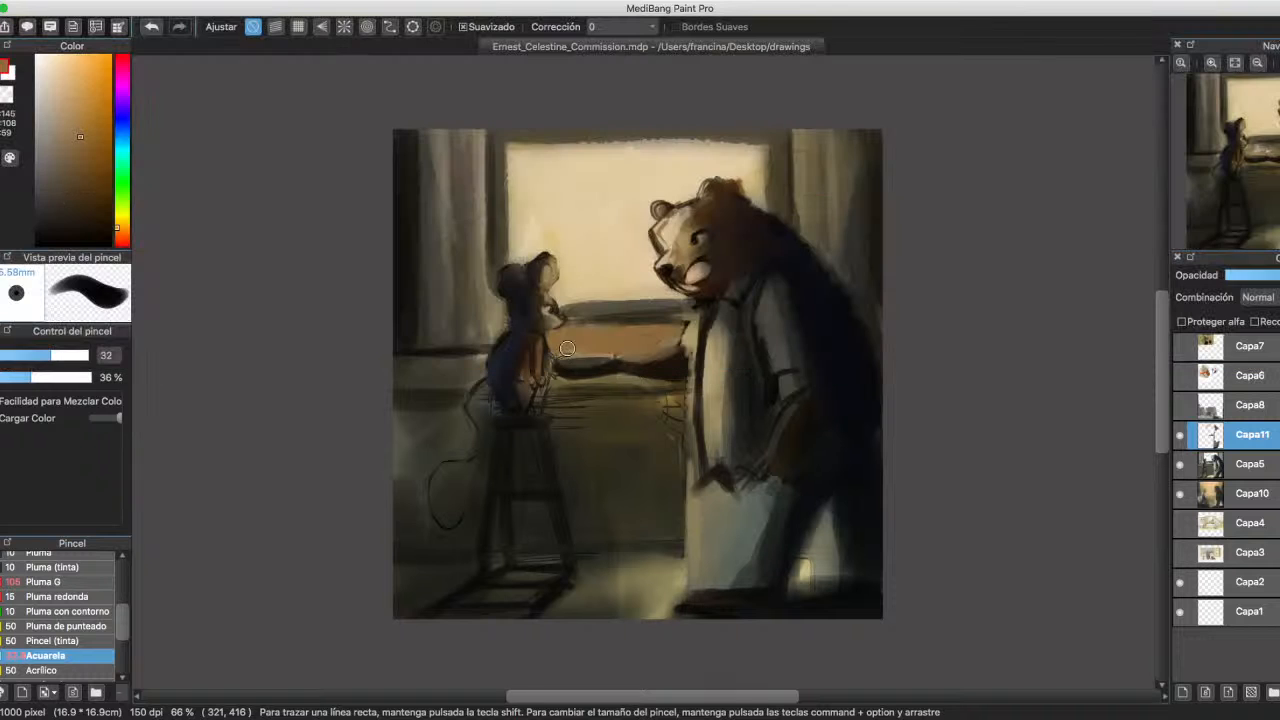
# Darken the wall beside the mouse, the floor and the stool with sampled dark tones at Acuarela sizes 108 and 36.
pyautogui.keyDown('alt'); pyautogui.click(452, 395); pyautogui.keyUp('alt')
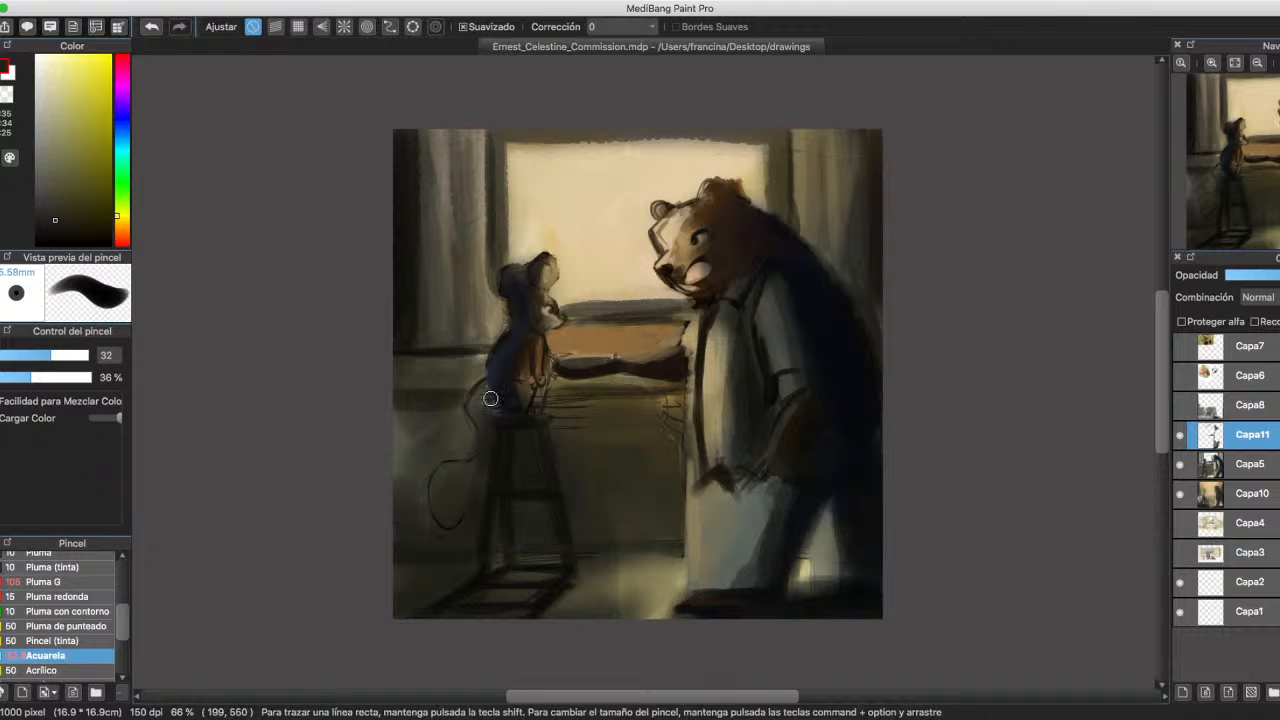
pyautogui.keyDown('alt'); pyautogui.click(408, 362); pyautogui.keyUp('alt')
pyautogui.moveTo(52, 355); pyautogui.dragTo(84, 355)
pyautogui.moveTo(457, 371)
pyautogui.mouseDown()
pyautogui.moveTo(391, 367)
pyautogui.moveTo(435, 381)
pyautogui.moveTo(386, 394)
pyautogui.moveTo(406, 537)
pyautogui.moveTo(445, 558)
pyautogui.moveTo(393, 582)
pyautogui.moveTo(463, 568)
pyautogui.moveTo(434, 590)
pyautogui.mouseUp()
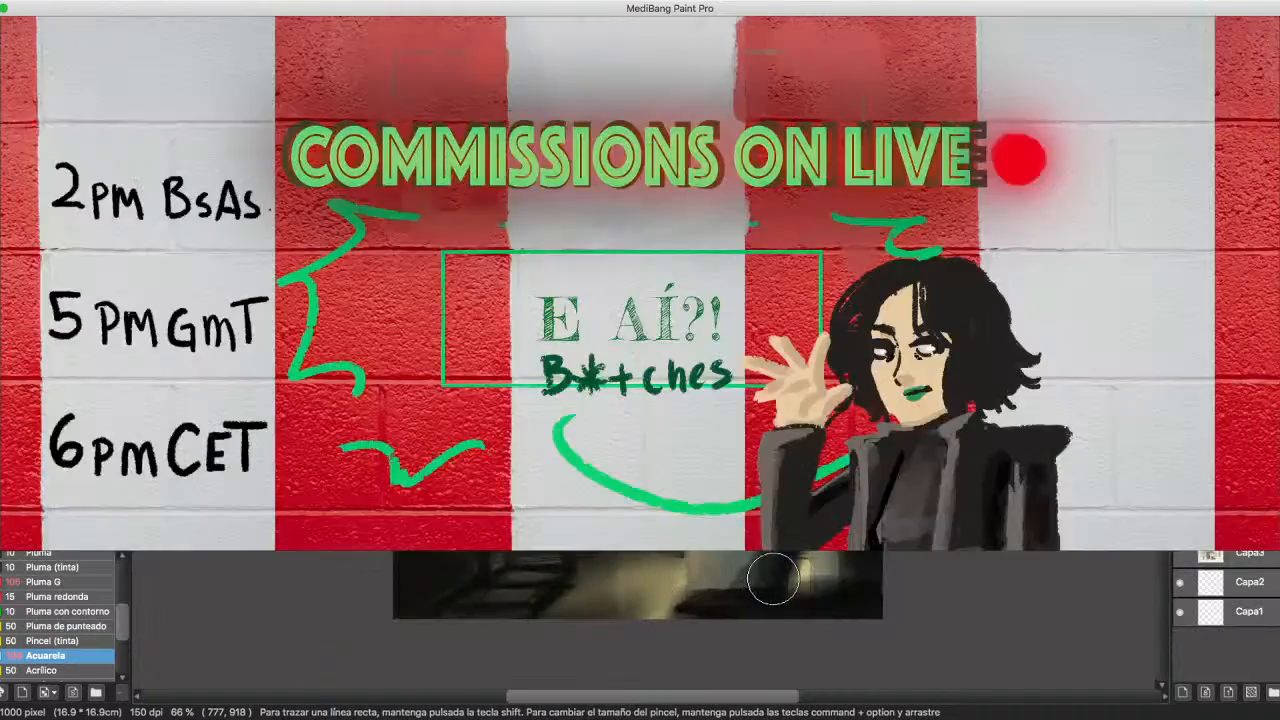
pyautogui.moveTo(771, 571)
pyautogui.mouseDown()
pyautogui.moveTo(838, 524)
pyautogui.moveTo(854, 581)
pyautogui.moveTo(836, 603)
pyautogui.moveTo(875, 607)
pyautogui.moveTo(799, 586)
pyautogui.moveTo(873, 616)
pyautogui.moveTo(779, 611)
pyautogui.moveTo(837, 628)
pyautogui.moveTo(639, 625)
pyautogui.moveTo(678, 613)
pyautogui.moveTo(629, 623)
pyautogui.moveTo(449, 574)
pyautogui.moveTo(475, 564)
pyautogui.moveTo(614, 588)
pyautogui.moveTo(474, 571)
pyautogui.moveTo(396, 601)
pyautogui.moveTo(455, 562)
pyautogui.moveTo(458, 578)
pyautogui.moveTo(449, 562)
pyautogui.moveTo(395, 602)
pyautogui.moveTo(423, 560)
pyautogui.moveTo(478, 566)
pyautogui.moveTo(424, 578)
pyautogui.moveTo(476, 561)
pyautogui.moveTo(487, 539)
pyautogui.moveTo(480, 569)
pyautogui.mouseUp()
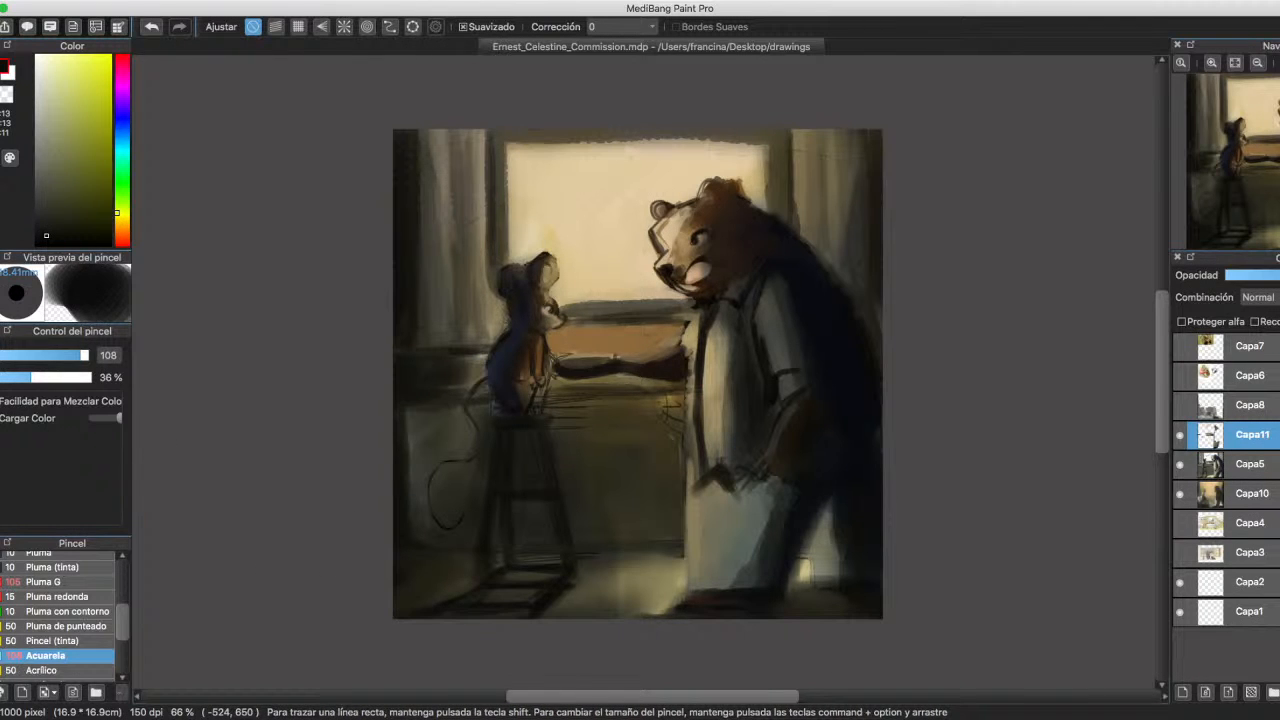
pyautogui.click(53, 355)
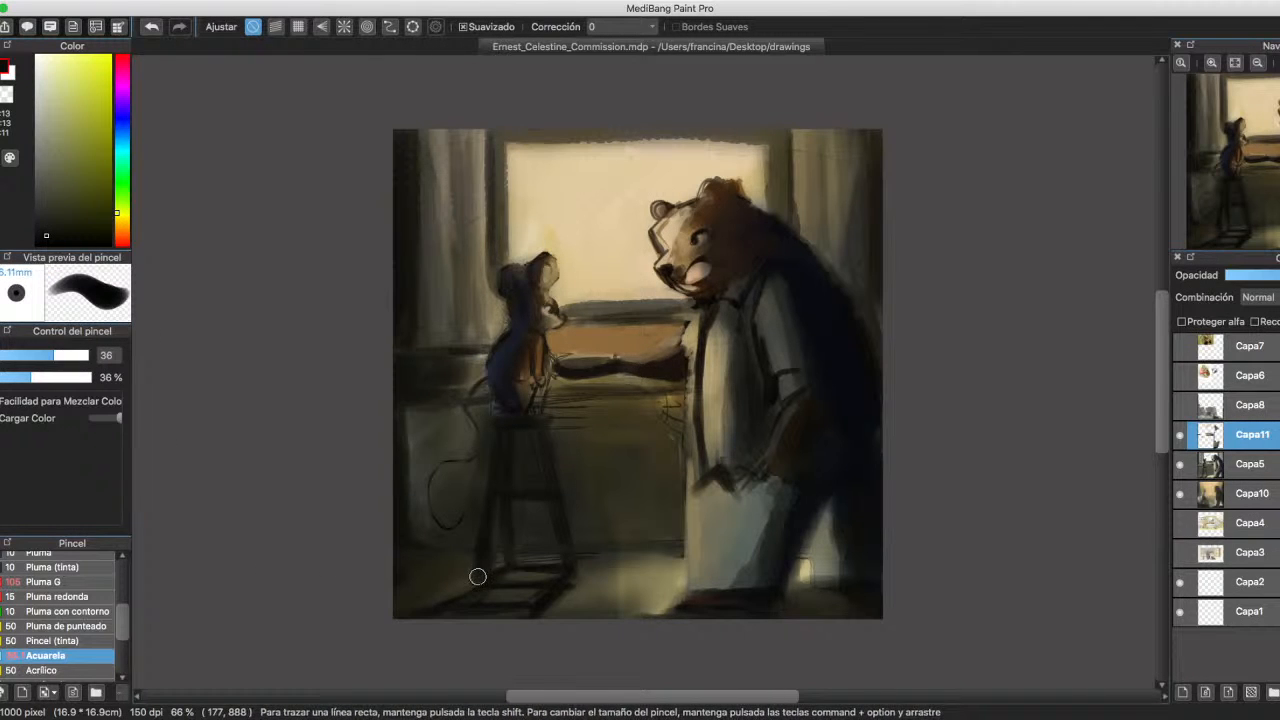
pyautogui.keyDown('alt'); pyautogui.click(446, 603); pyautogui.keyUp('alt')
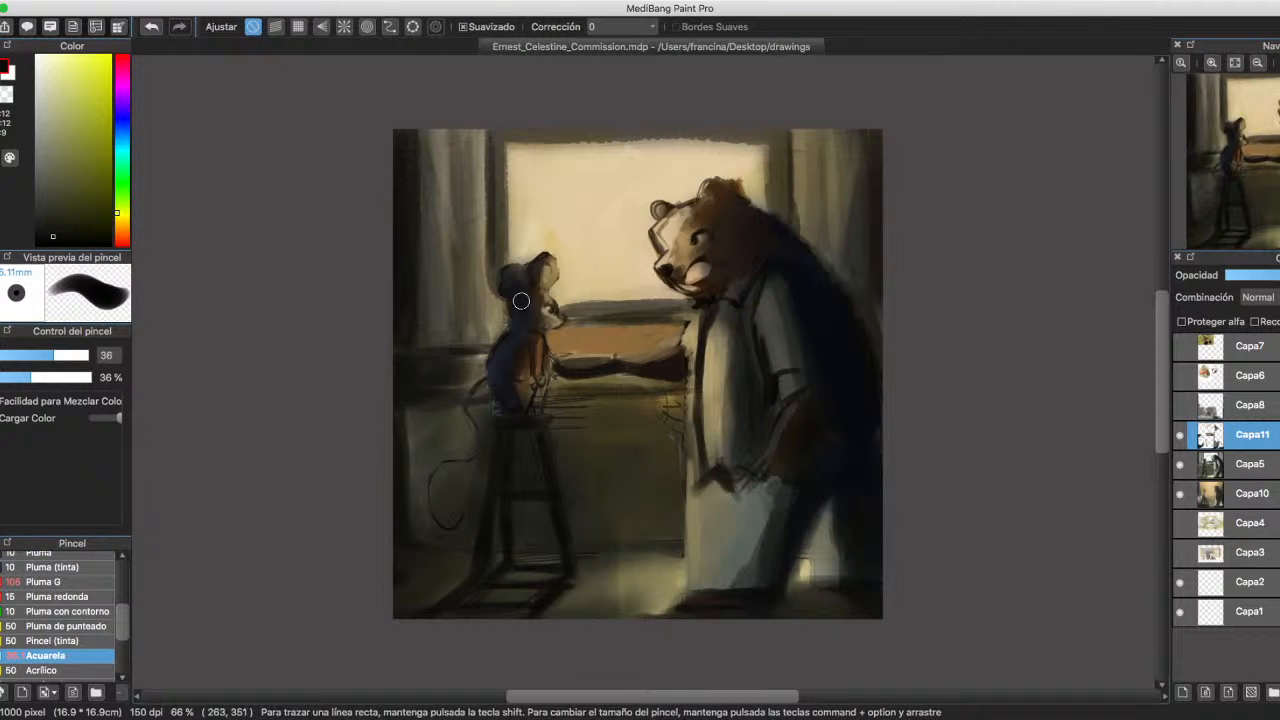
# Paint over the mouse's ears, head and body with sampled dark browns and a lighter tan on the face.
pyautogui.keyDown('alt'); pyautogui.click(546, 256); pyautogui.keyUp('alt')
pyautogui.moveTo(546, 256)
pyautogui.mouseDown()
pyautogui.moveTo(530, 285)
pyautogui.moveTo(498, 291)
pyautogui.mouseUp()
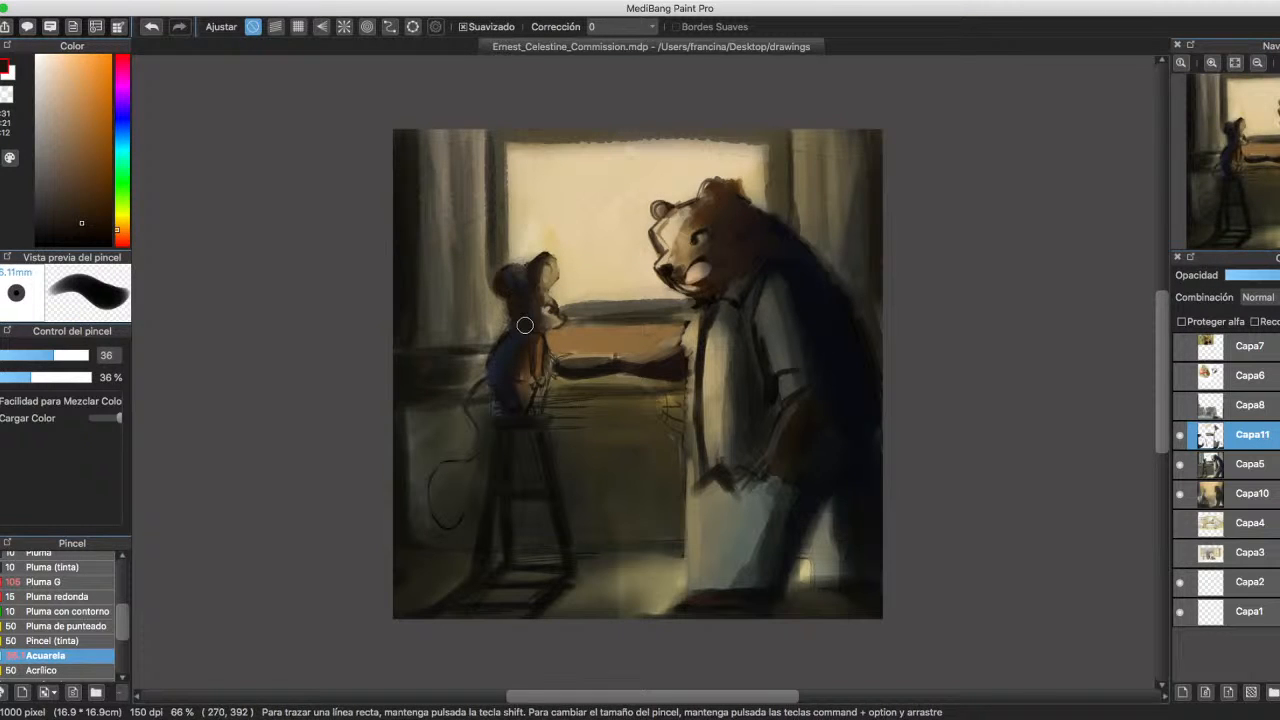
pyautogui.moveTo(515, 352)
pyautogui.mouseDown()
pyautogui.moveTo(498, 364)
pyautogui.moveTo(514, 406)
pyautogui.mouseUp()
pyautogui.rightClick(514, 394)
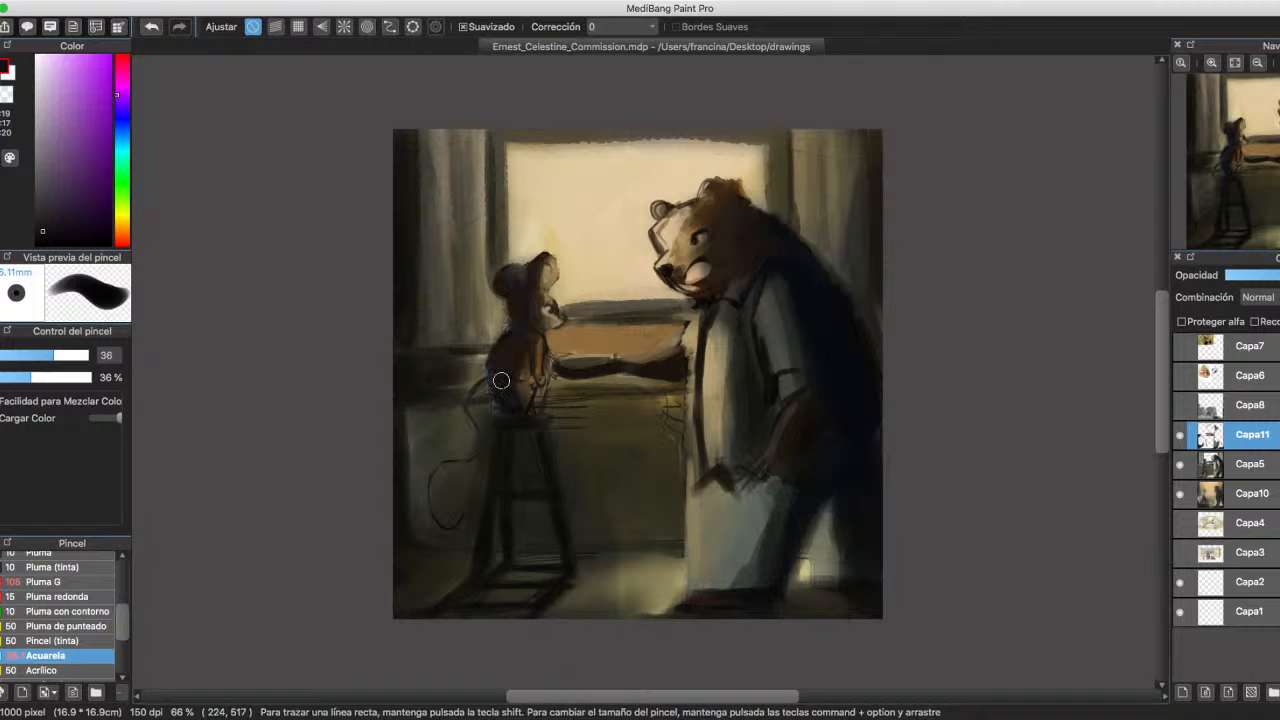
pyautogui.rightClick(514, 346)
pyautogui.moveTo(504, 356); pyautogui.dragTo(520, 324)
pyautogui.rightClick(548, 284)
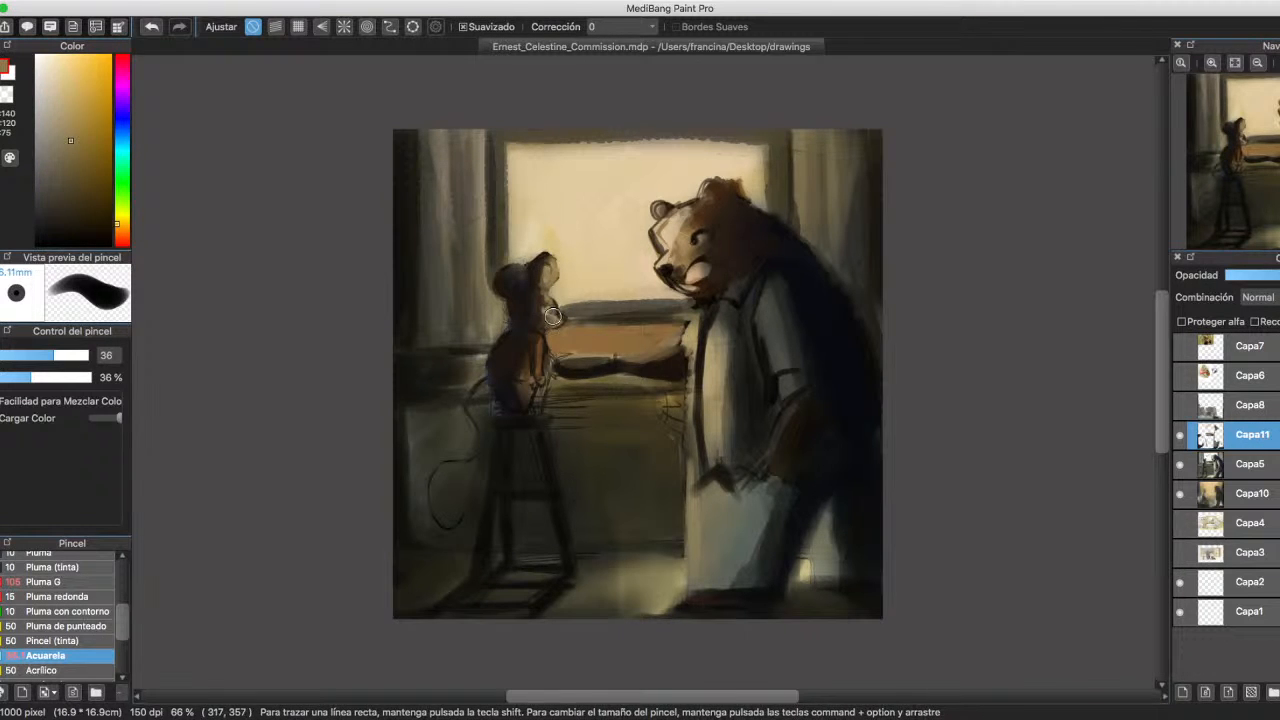
# Repaint the bear's forehead, muzzle and jaw with sampled tans and browns, covering the sketch lines around the chin.
pyautogui.rightClick(674, 238)
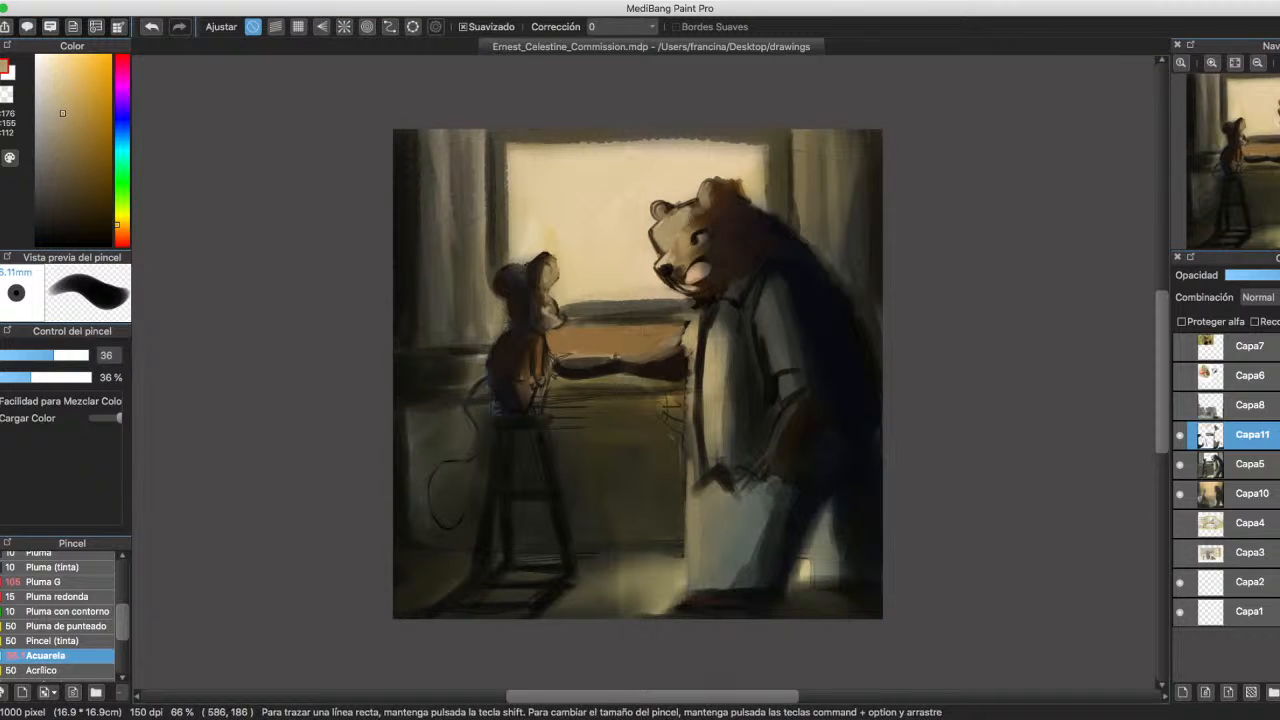
pyautogui.rightClick(694, 219)
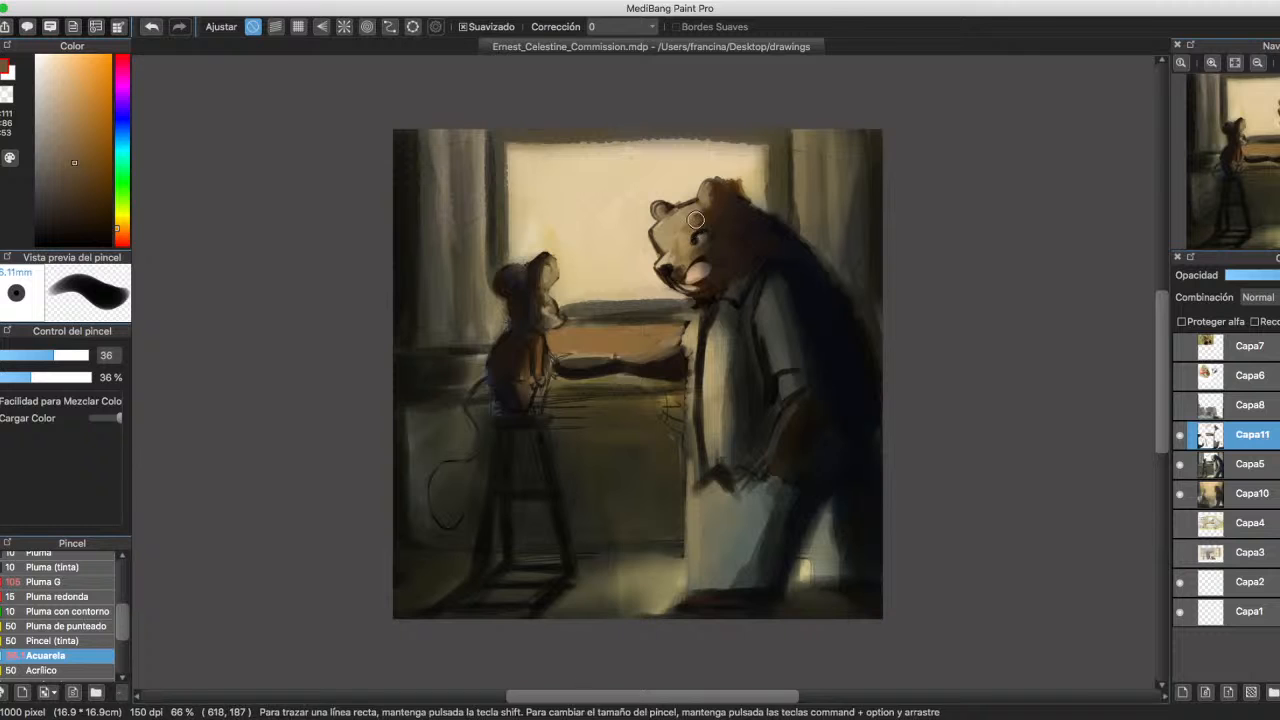
pyautogui.rightClick(665, 258)
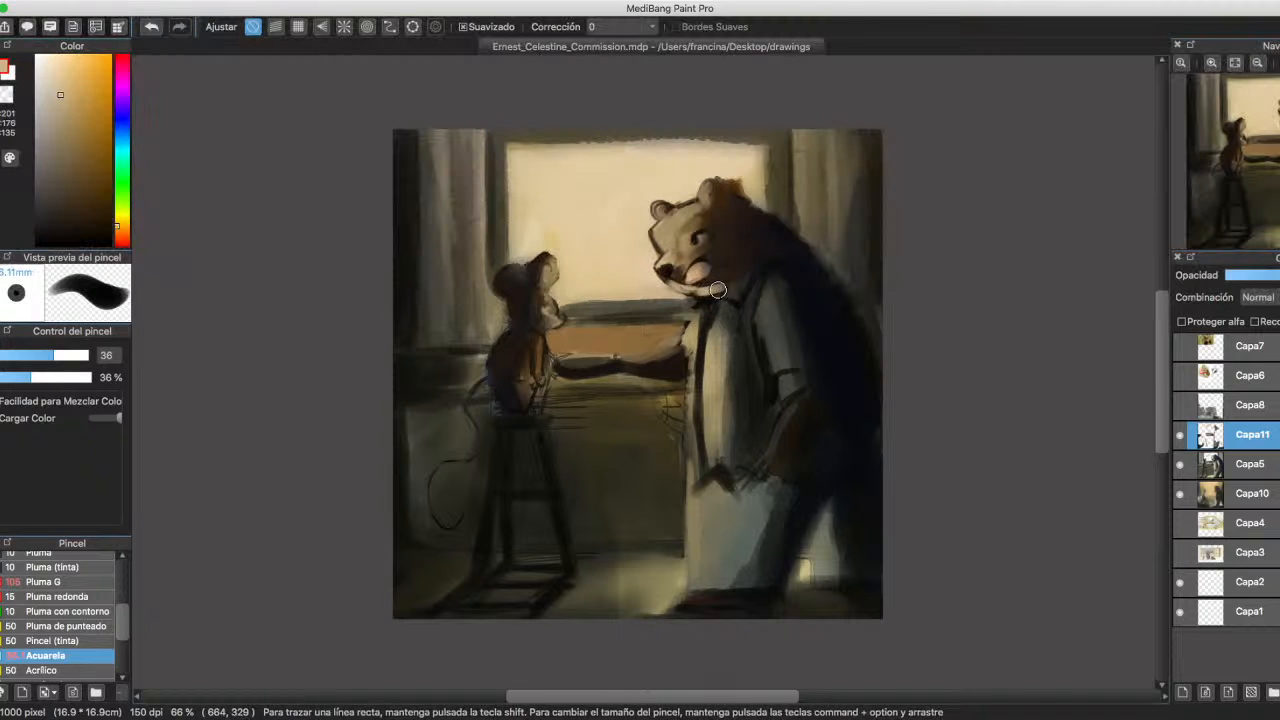
pyautogui.rightClick(722, 289)
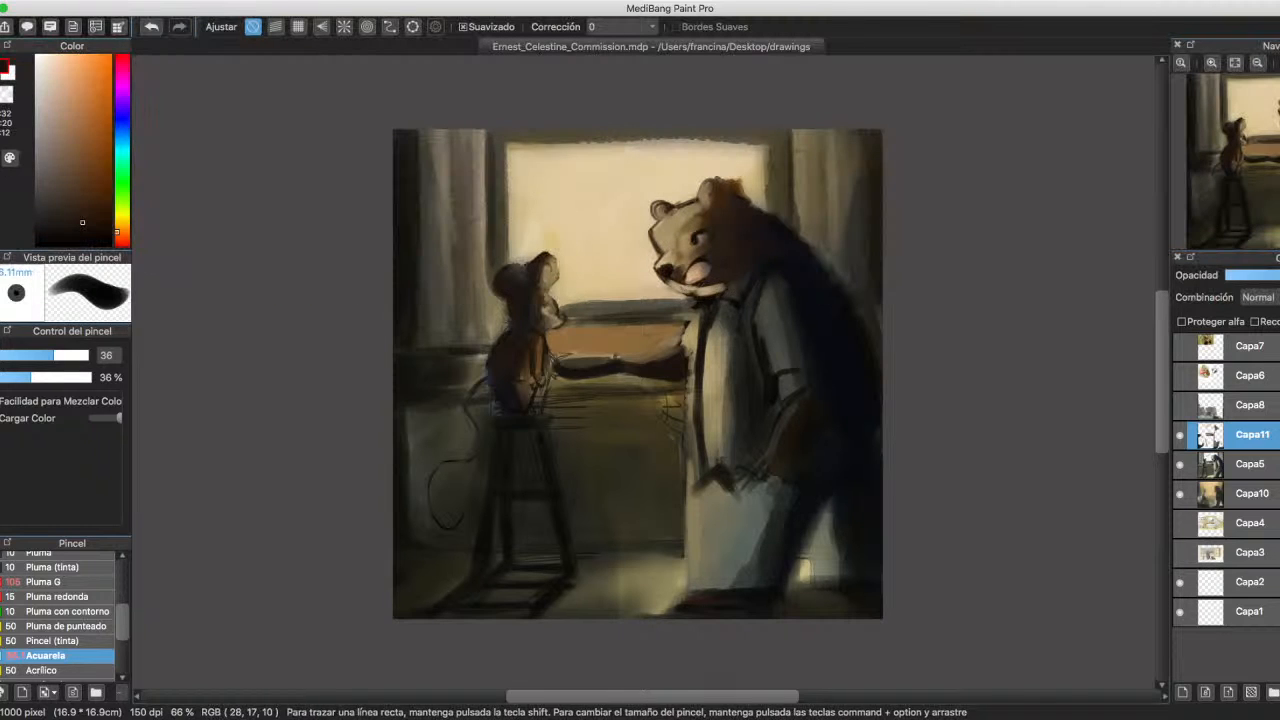
pyautogui.rightClick(715, 288)
pyautogui.rightClick(710, 286)
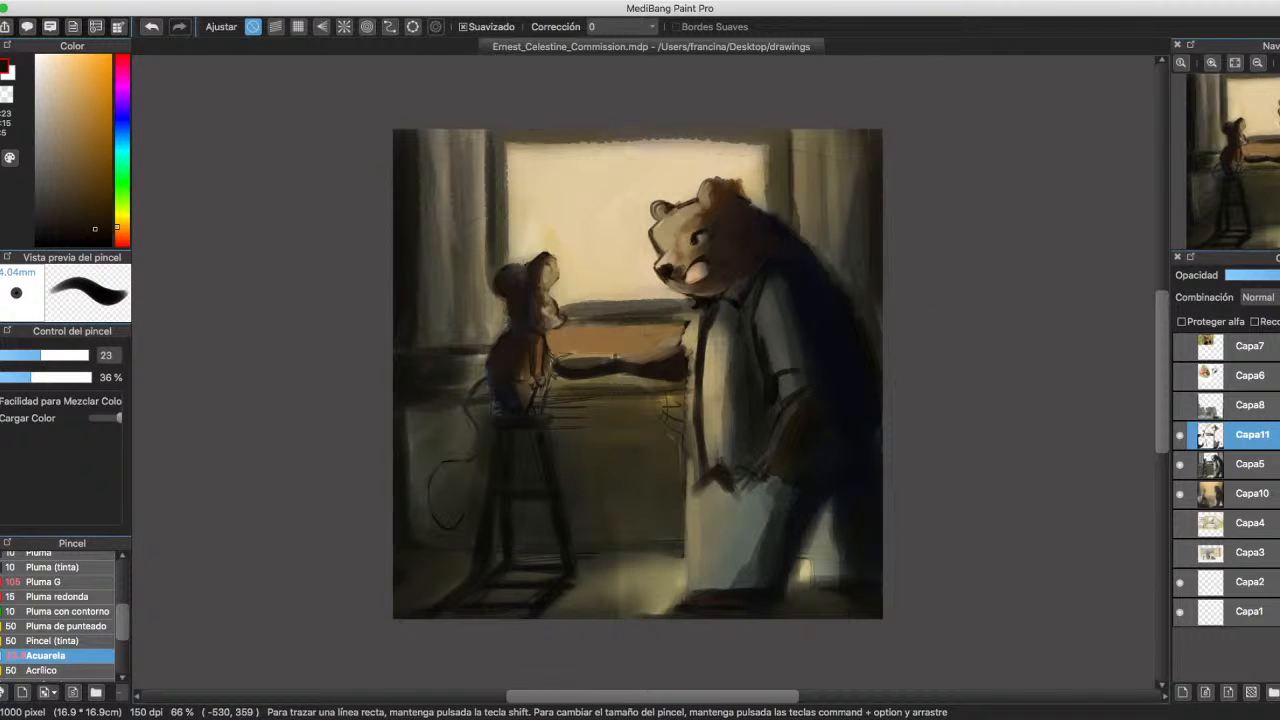
# Set the brush size to 14.3 and reshape the bear's open mouth with light peach and dark brown strokes.
pyautogui.moveTo(38, 355); pyautogui.dragTo(22, 355)
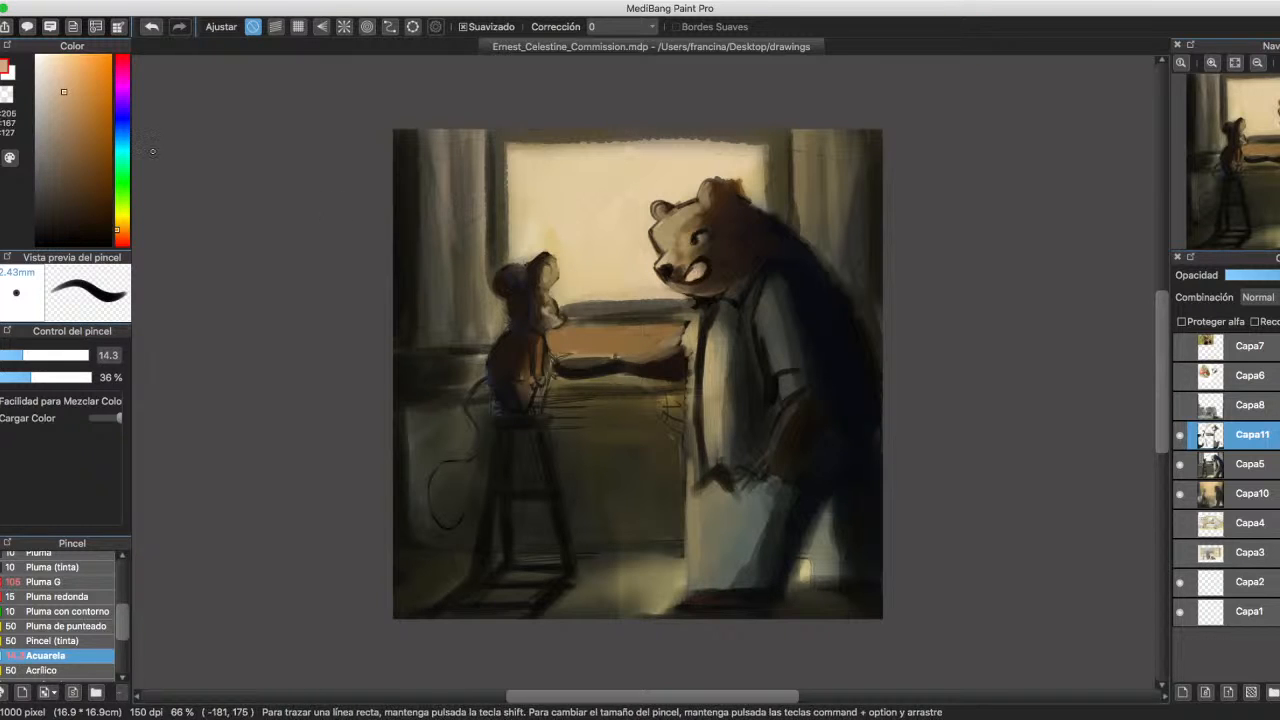
pyautogui.moveTo(64, 82); pyautogui.dragTo(61, 76)
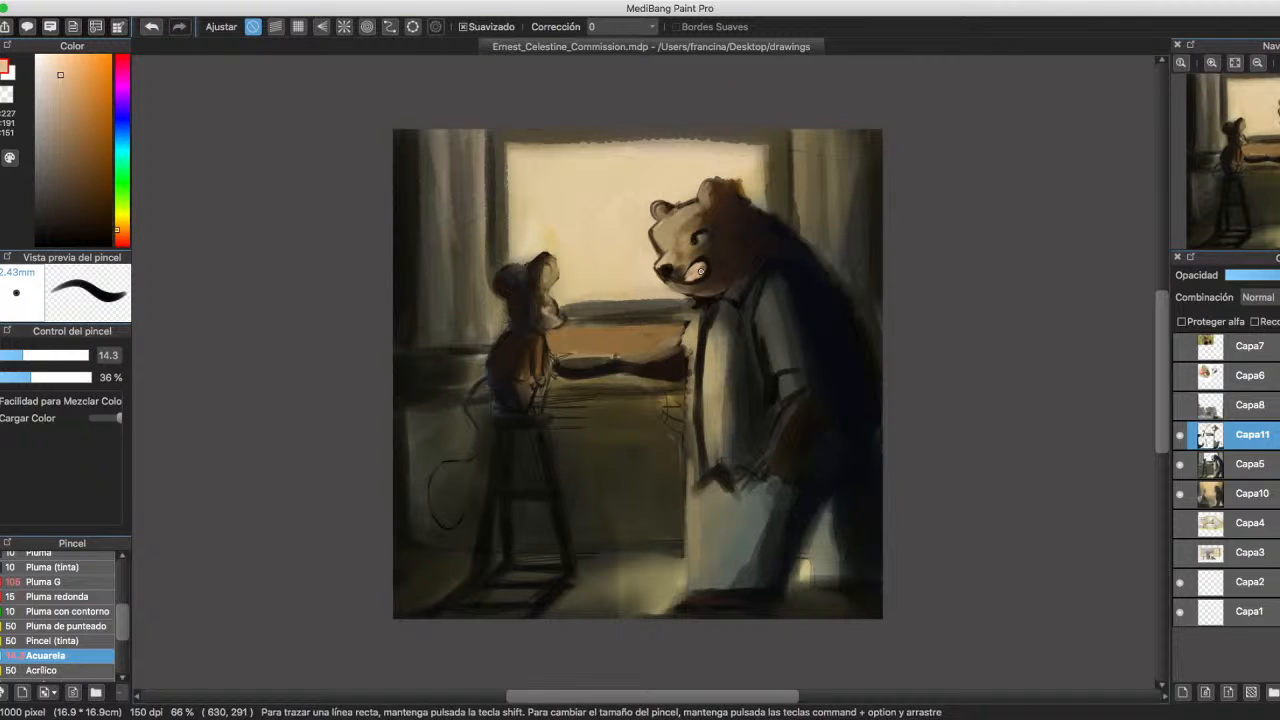
pyautogui.moveTo(703, 260); pyautogui.dragTo(705, 268)
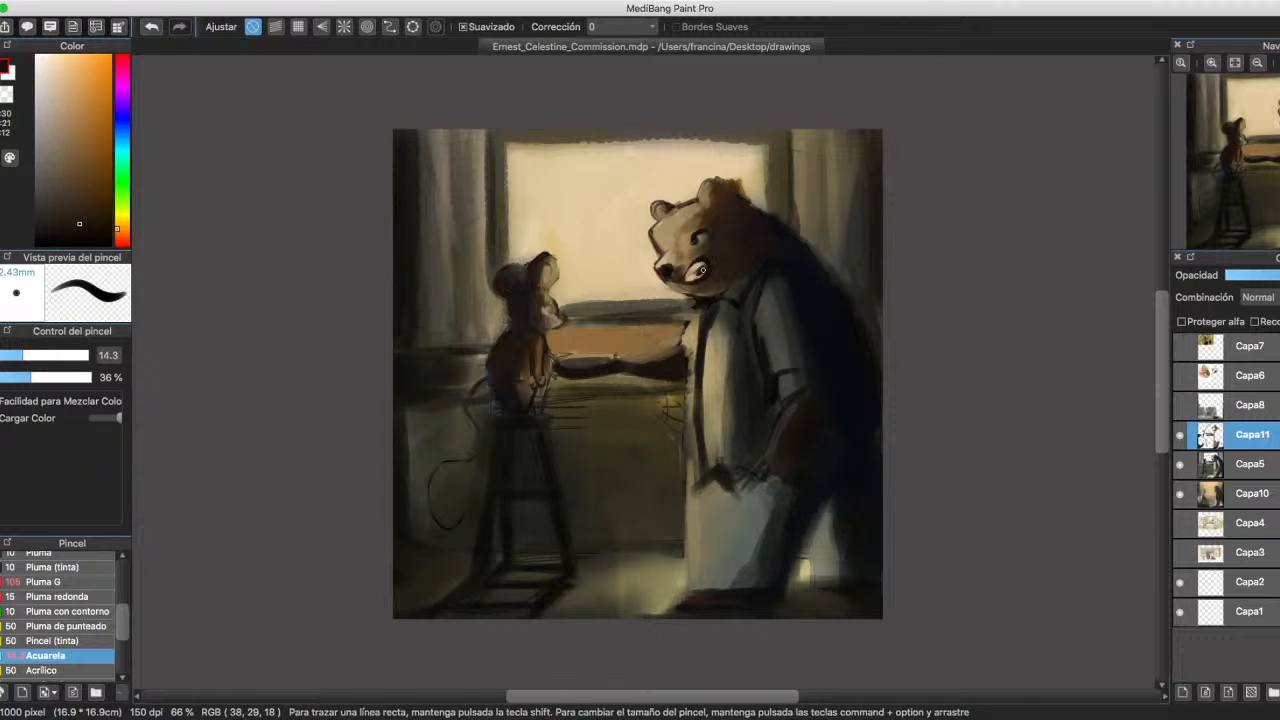
pyautogui.moveTo(689, 280); pyautogui.dragTo(698, 268)
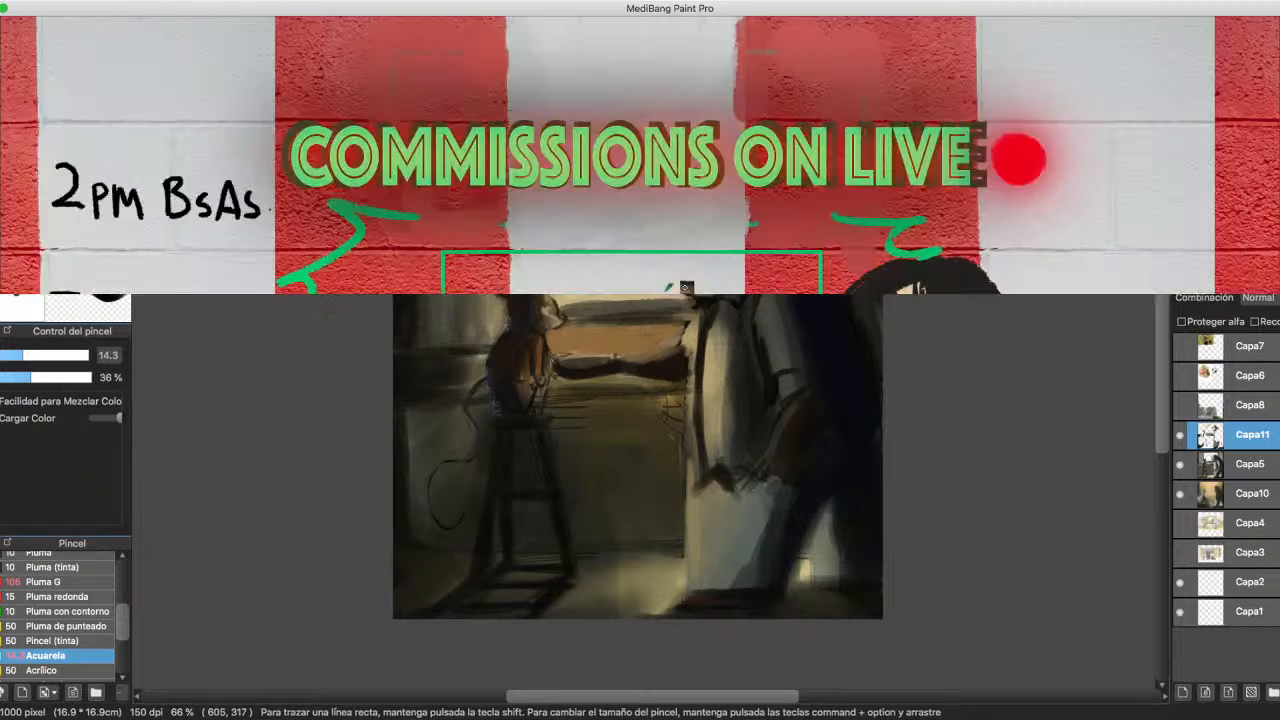
# Add a new layer and paint pale cream highlights along the window's edges with a size 12.4 brush.
pyautogui.moveTo(63, 88); pyautogui.dragTo(46, 54)
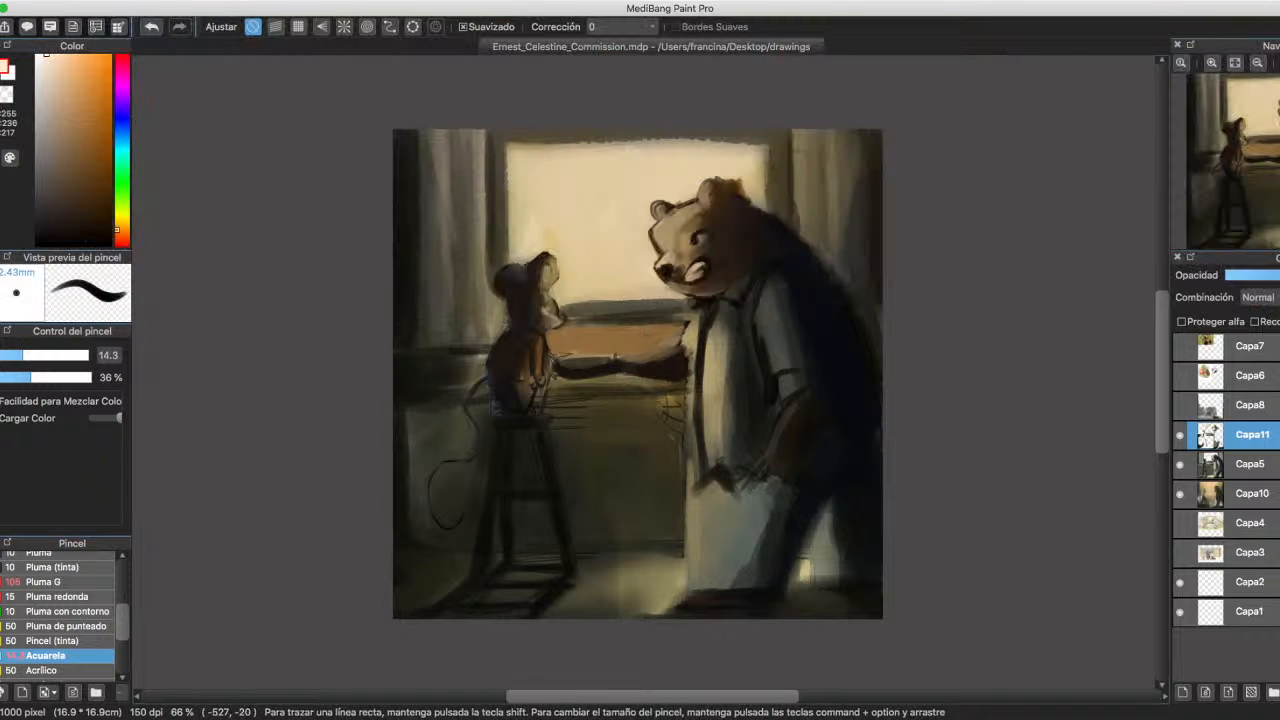
pyautogui.rightClick(622, 250)
pyautogui.click(47, 54)
pyautogui.press('[')
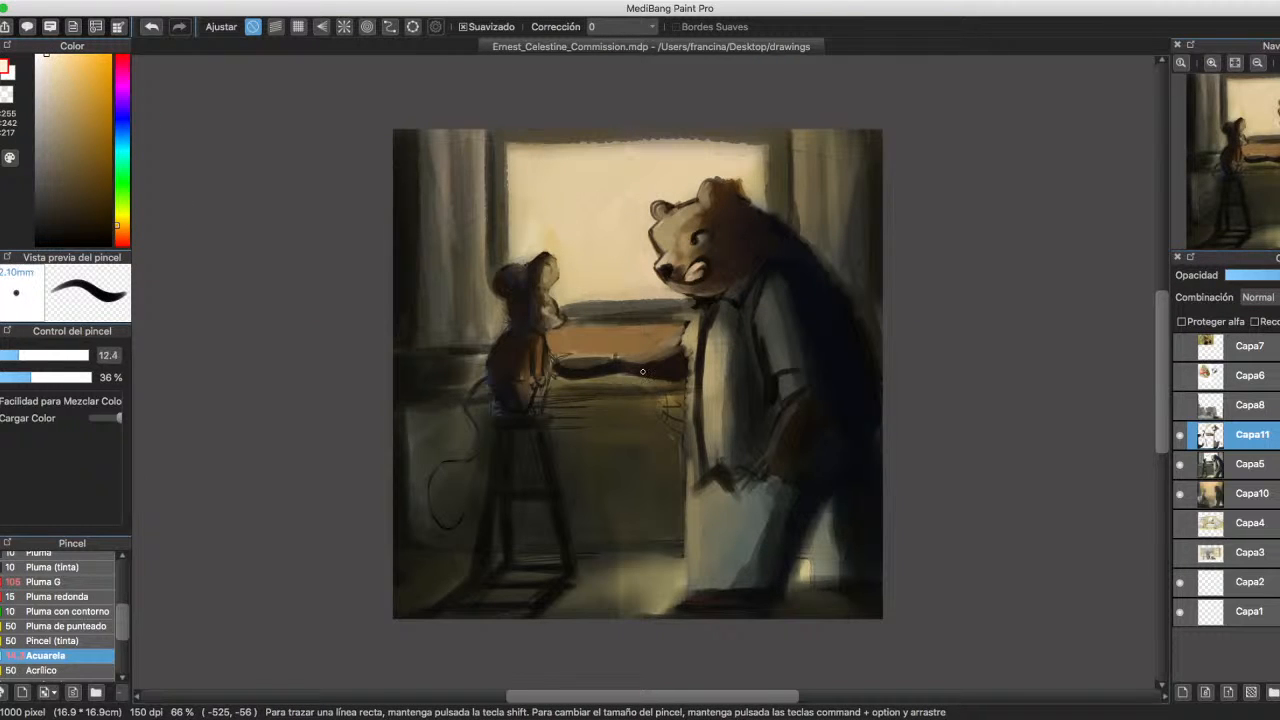
pyautogui.click(1183, 692)
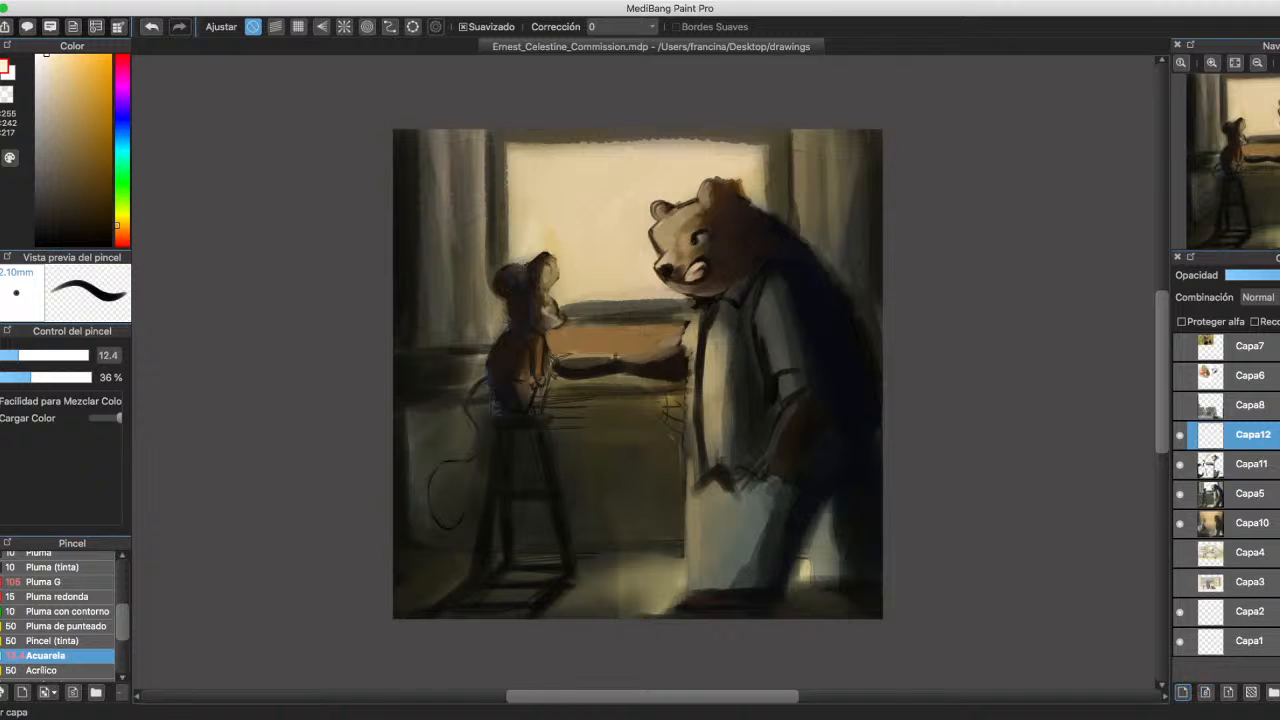
pyautogui.moveTo(510, 254)
pyautogui.mouseDown()
pyautogui.moveTo(502, 152)
pyautogui.moveTo(505, 234)
pyautogui.moveTo(549, 146)
pyautogui.moveTo(530, 153)
pyautogui.moveTo(559, 144)
pyautogui.moveTo(518, 144)
pyautogui.moveTo(753, 141)
pyautogui.mouseUp()
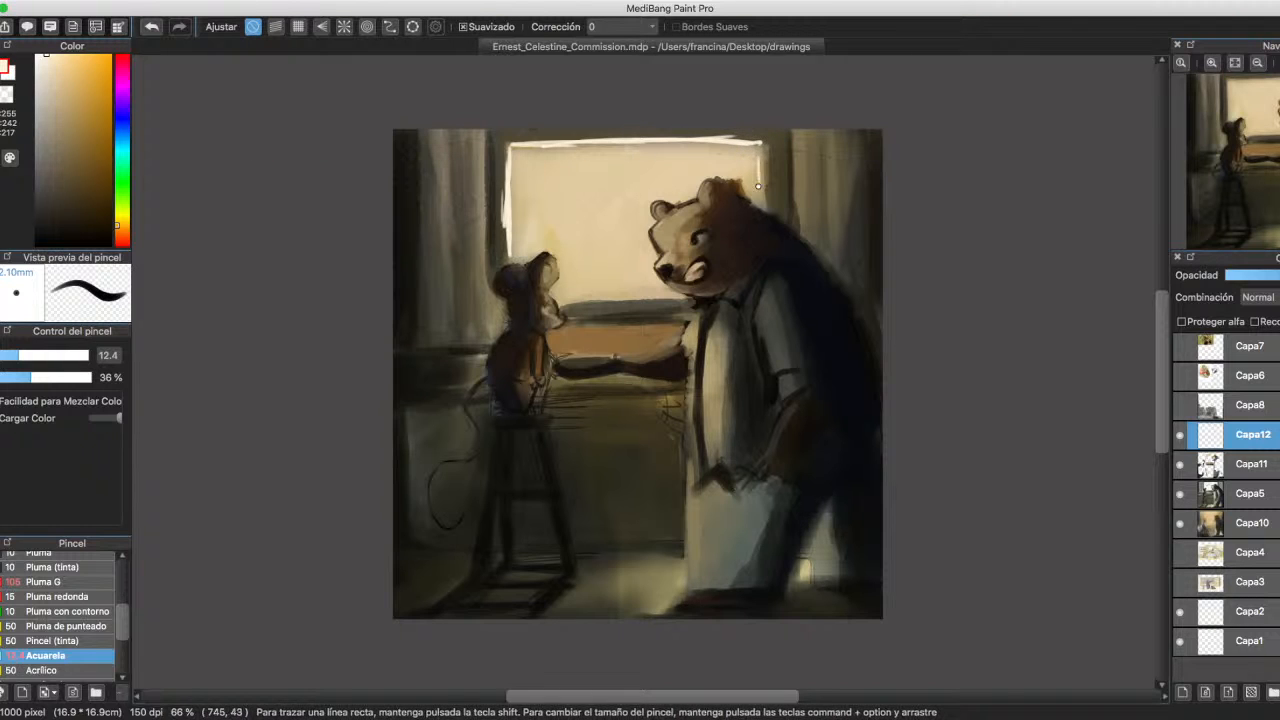
pyautogui.moveTo(758, 186)
pyautogui.mouseDown()
pyautogui.moveTo(766, 144)
pyautogui.moveTo(768, 198)
pyautogui.mouseUp()
pyautogui.moveTo(562, 312)
pyautogui.mouseDown()
pyautogui.moveTo(673, 299)
pyautogui.moveTo(583, 300)
pyautogui.moveTo(619, 301)
pyautogui.mouseUp()
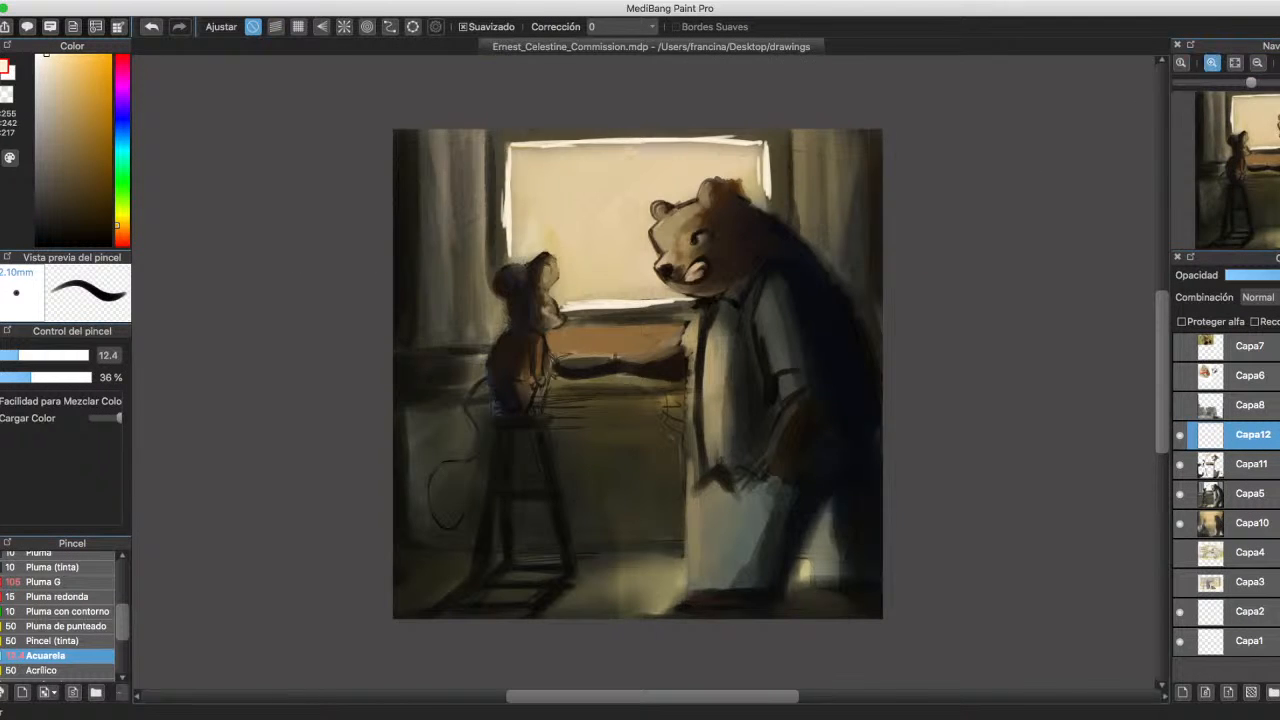
# Set the brush size to 6.3 and outline the upper edge and paw of the bear's outstretched arm in pale cream.
pyautogui.click(1211, 62)
pyautogui.moveTo(1272, 170)
pyautogui.mouseDown()
pyautogui.moveTo(1262, 189)
pyautogui.moveTo(1272, 164)
pyautogui.mouseUp()
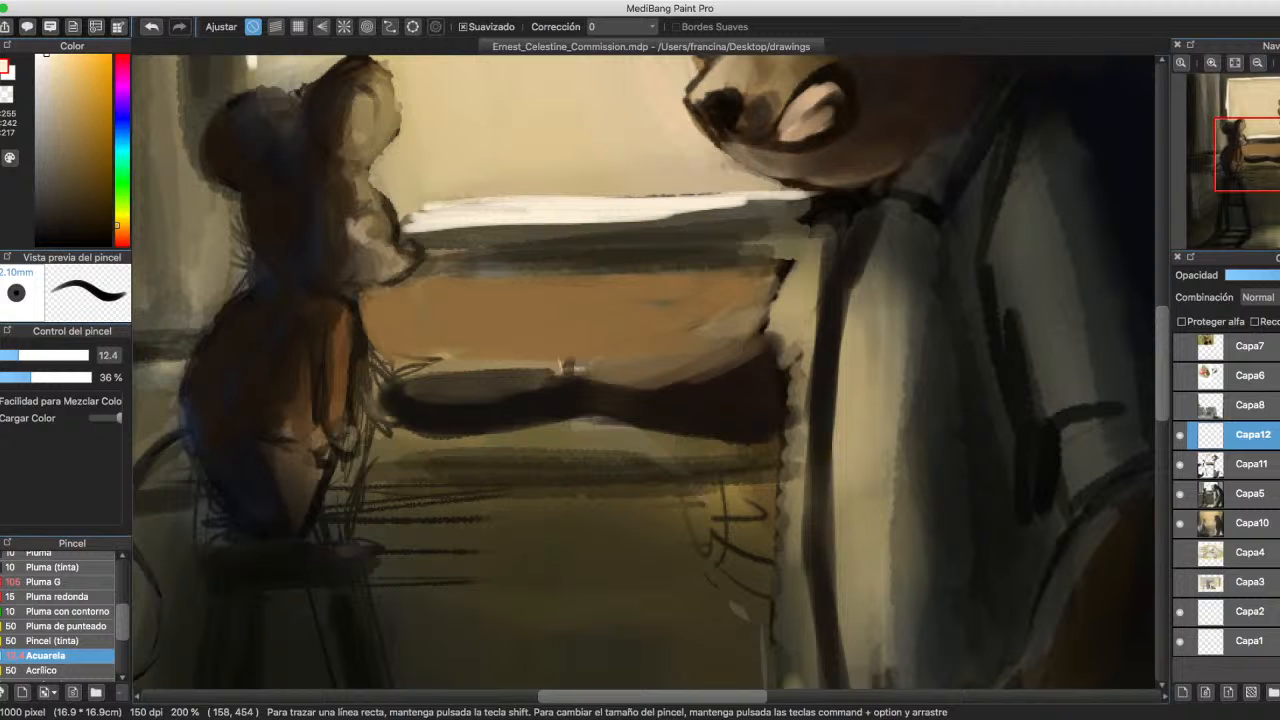
pyautogui.press('[')
pyautogui.moveTo(438, 373)
pyautogui.mouseDown()
pyautogui.moveTo(552, 364)
pyautogui.moveTo(396, 370)
pyautogui.moveTo(412, 397)
pyautogui.moveTo(478, 397)
pyautogui.moveTo(622, 363)
pyautogui.moveTo(585, 363)
pyautogui.moveTo(740, 343)
pyautogui.moveTo(780, 262)
pyautogui.moveTo(805, 248)
pyautogui.mouseUp()
# Paint pale cream rim highlights on the bear's ears, forehead, muzzle and eye, and undo the last stroke.
pyautogui.scroll(5, 805, 248)
pyautogui.hscroll(5, 805, 248)
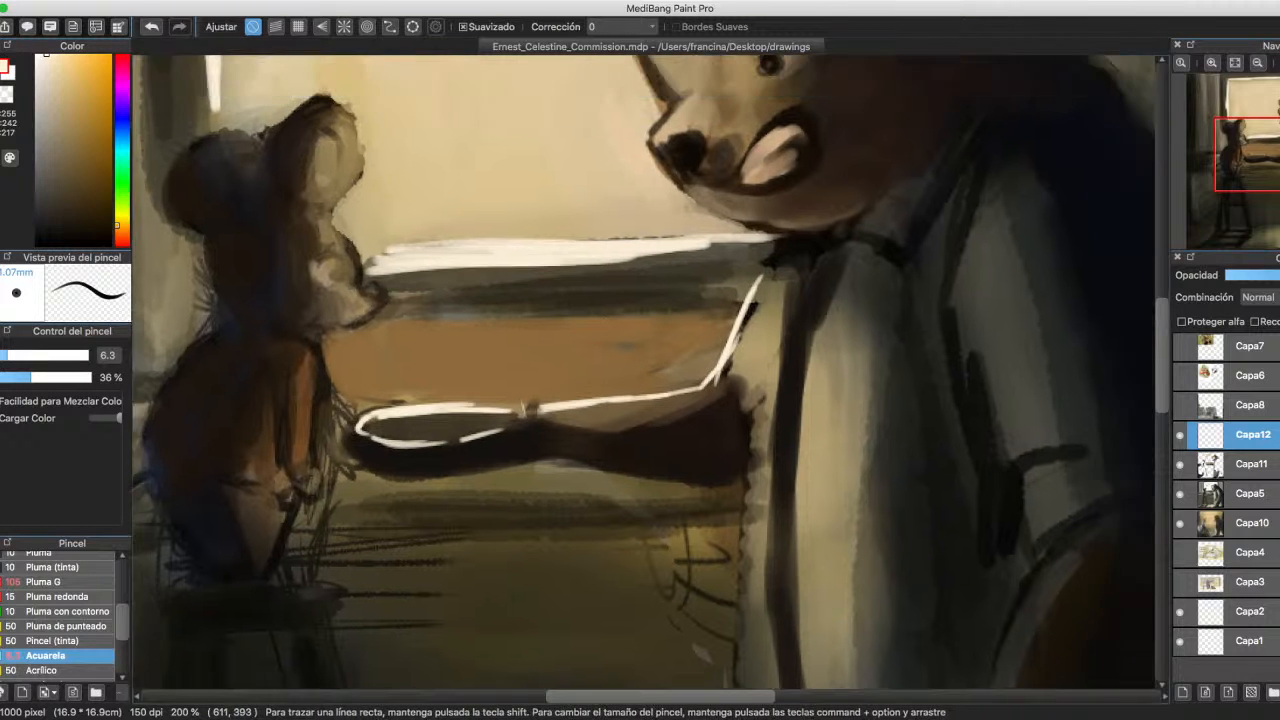
pyautogui.moveTo(537, 258)
pyautogui.mouseDown()
pyautogui.moveTo(577, 215)
pyautogui.moveTo(541, 193)
pyautogui.moveTo(548, 202)
pyautogui.moveTo(517, 238)
pyautogui.moveTo(496, 241)
pyautogui.moveTo(528, 213)
pyautogui.moveTo(505, 161)
pyautogui.moveTo(541, 161)
pyautogui.moveTo(529, 152)
pyautogui.moveTo(565, 169)
pyautogui.moveTo(639, 137)
pyautogui.moveTo(670, 185)
pyautogui.mouseUp()
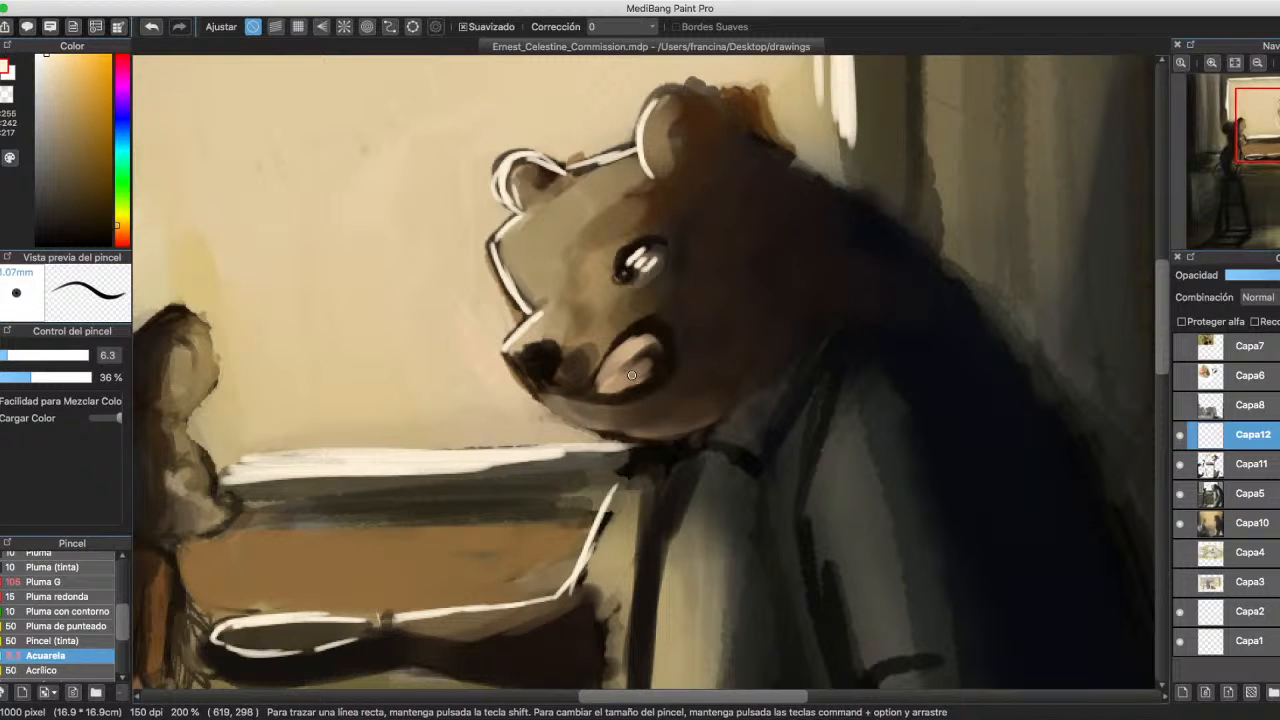
pyautogui.press('super+z')
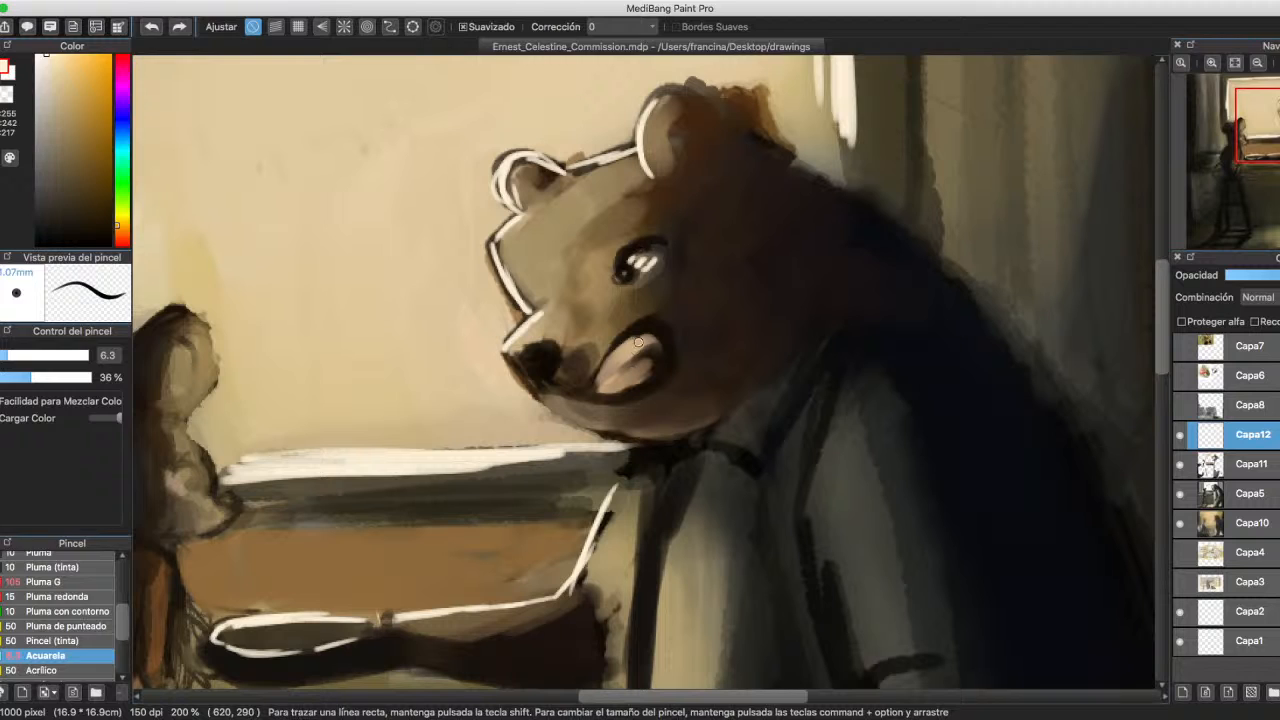
# Soften the highlight in the bear's eye with sampled off-white and grey-brown tones.
pyautogui.keyDown('alt'); pyautogui.click(652, 262); pyautogui.keyUp('alt')
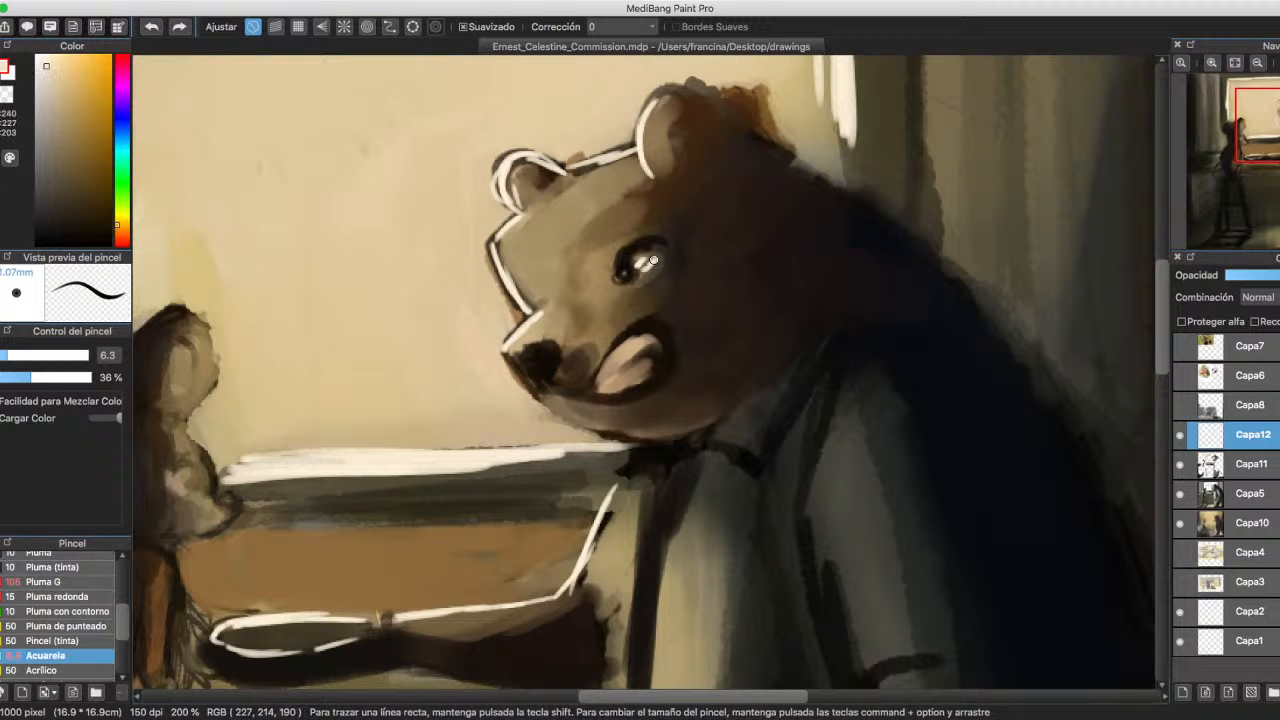
pyautogui.click(649, 260)
pyautogui.keyDown('alt'); pyautogui.click(660, 258); pyautogui.keyUp('alt')
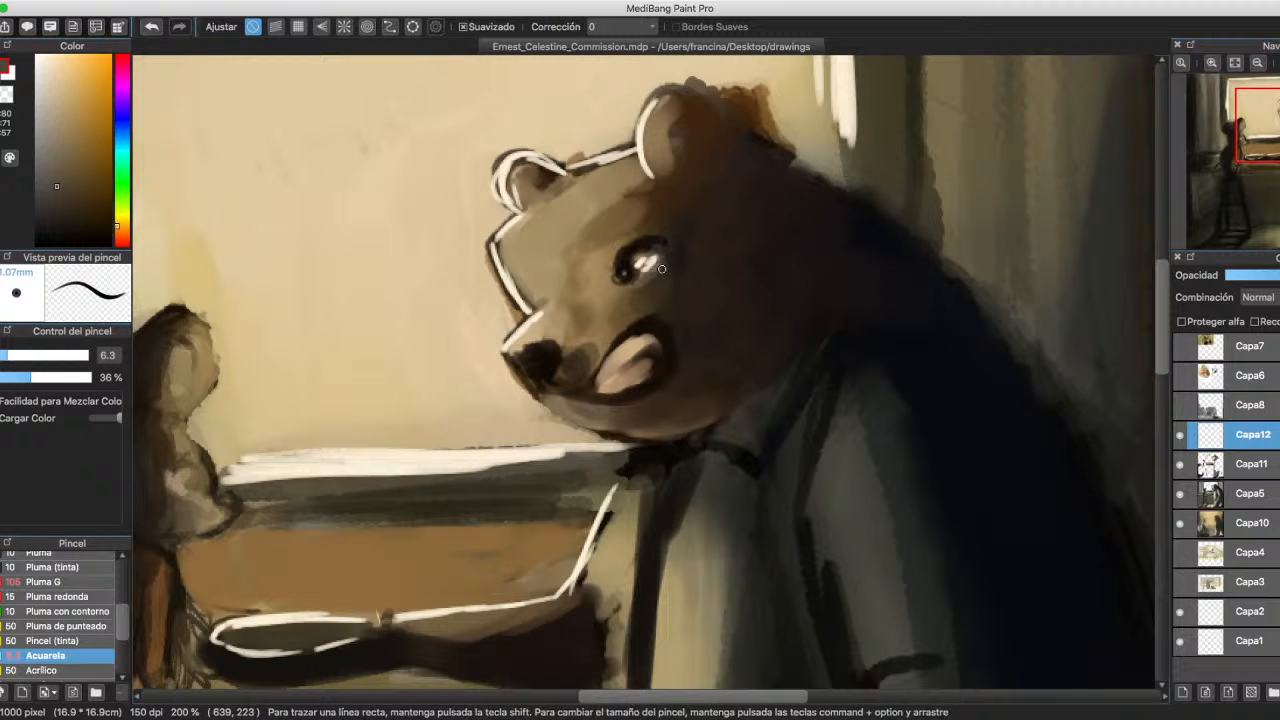
pyautogui.keyDown('alt'); pyautogui.click(655, 258); pyautogui.keyUp('alt')
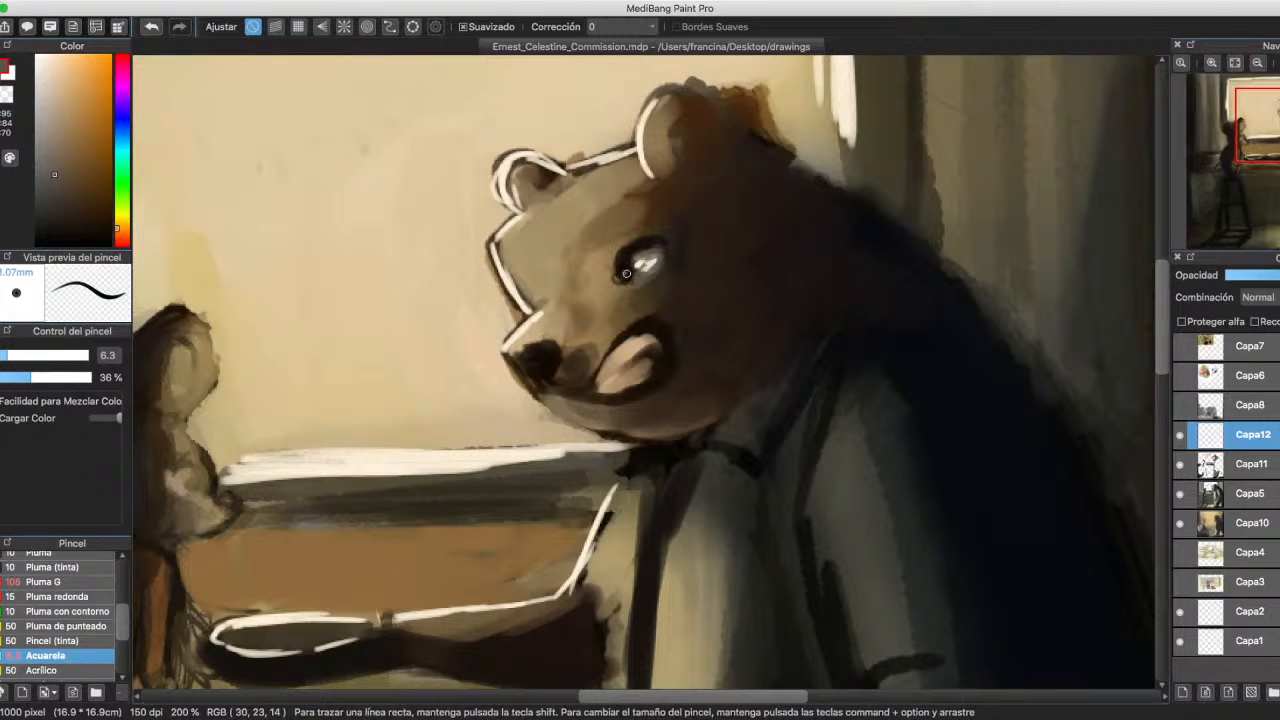
# Touch up the bear's eye with sampled near-black and cream, and brighten the pale shape inside the mouth with sampled tones.
pyautogui.keyDown('alt'); pyautogui.click(624, 274); pyautogui.keyUp('alt')
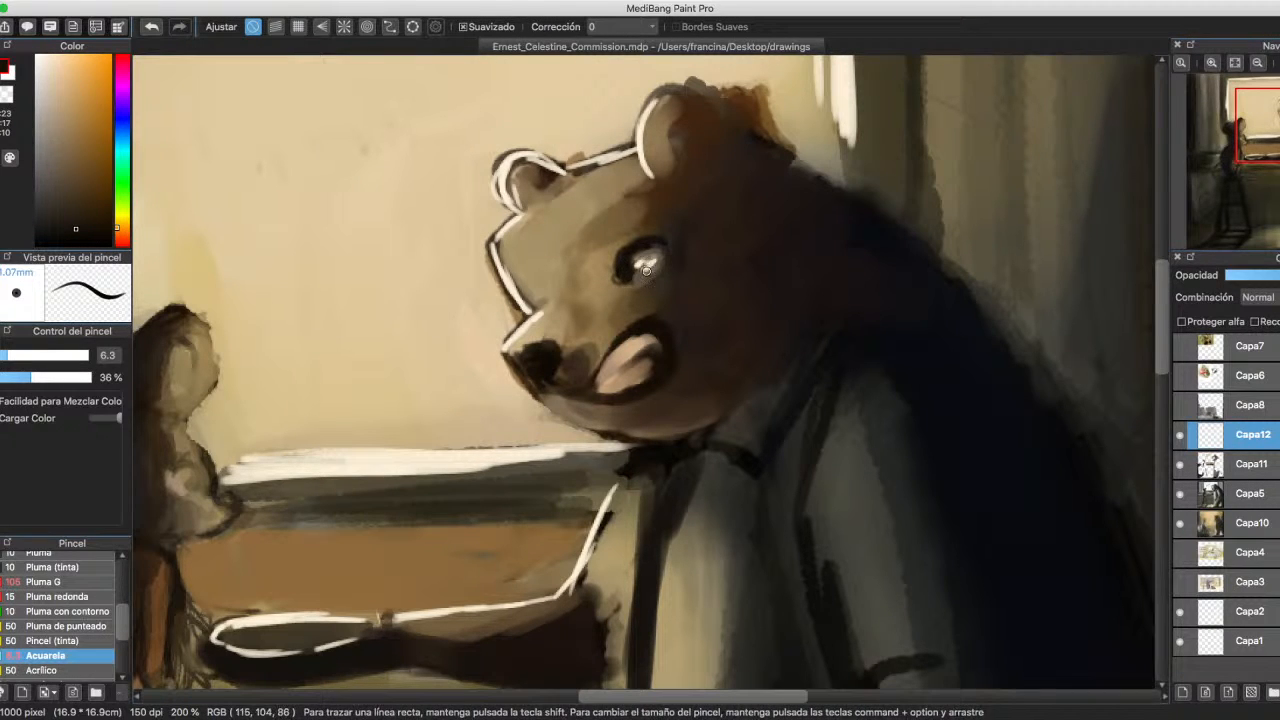
pyautogui.keyDown('alt'); pyautogui.click(637, 262); pyautogui.keyUp('alt')
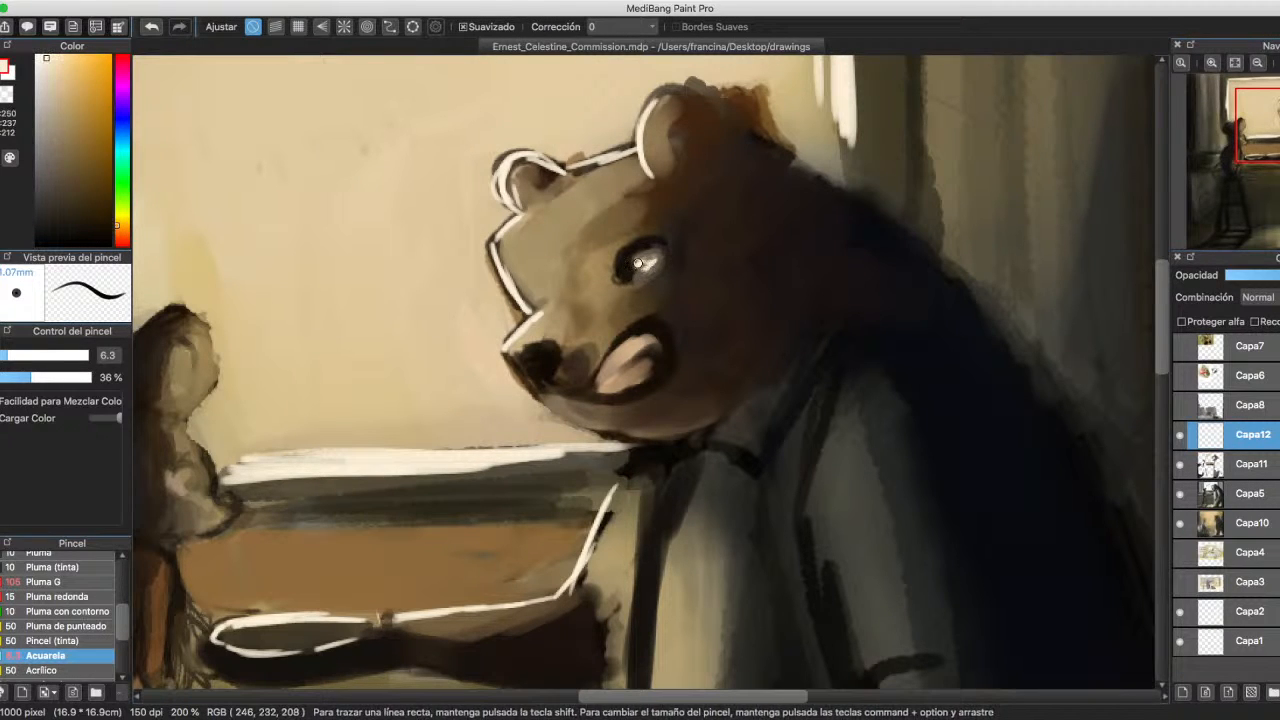
pyautogui.keyDown('alt'); pyautogui.click(605, 366); pyautogui.keyUp('alt')
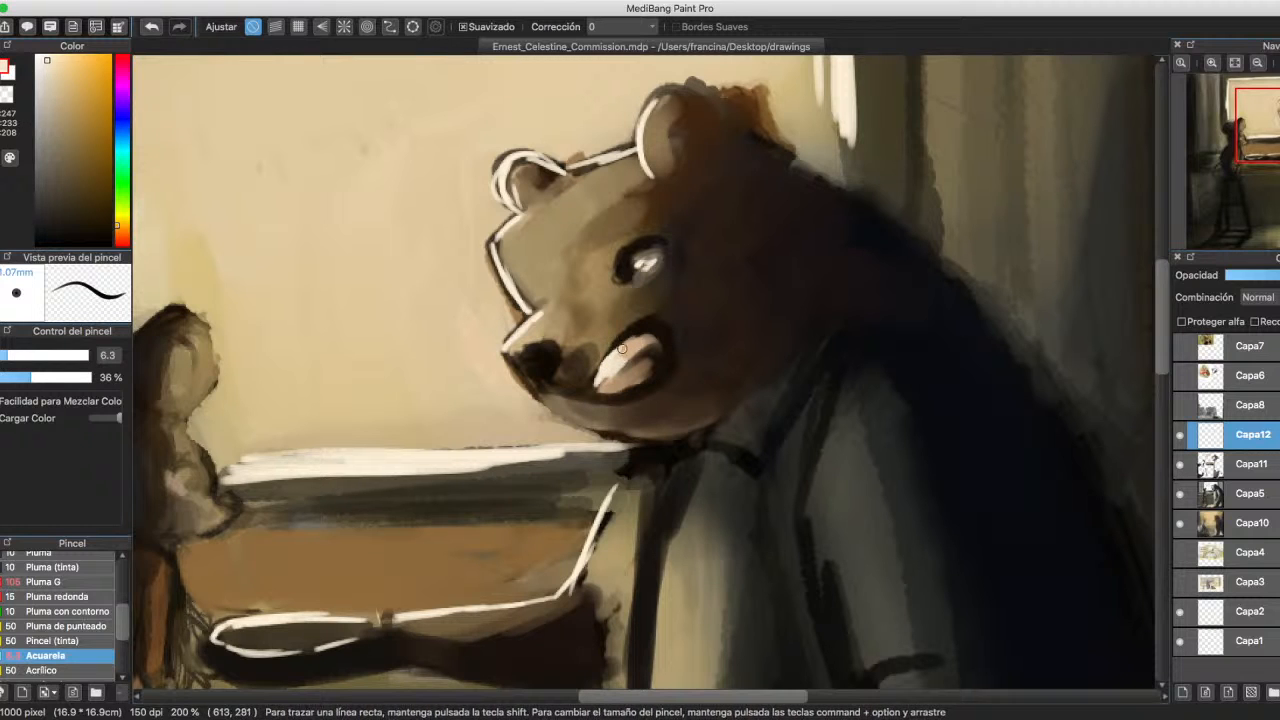
pyautogui.keyDown('alt'); pyautogui.click(622, 349); pyautogui.keyUp('alt')
pyautogui.keyDown('alt'); pyautogui.click(653, 353); pyautogui.keyUp('alt')
pyautogui.moveTo(632, 362); pyautogui.dragTo(600, 390)
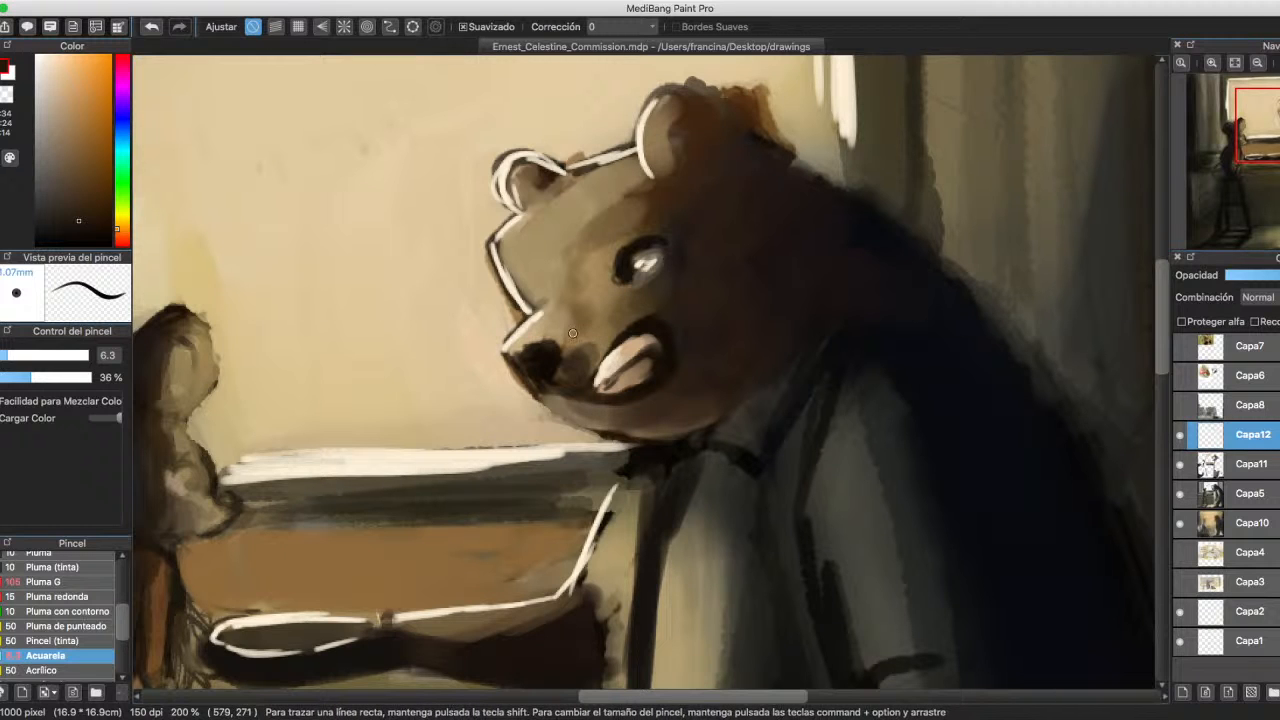
# Outline the underside of the bear's muzzle and jaw in sampled pale cream, extending the arm's rim highlight up to the neck.
pyautogui.keyDown('alt'); pyautogui.click(520, 327); pyautogui.keyUp('alt')
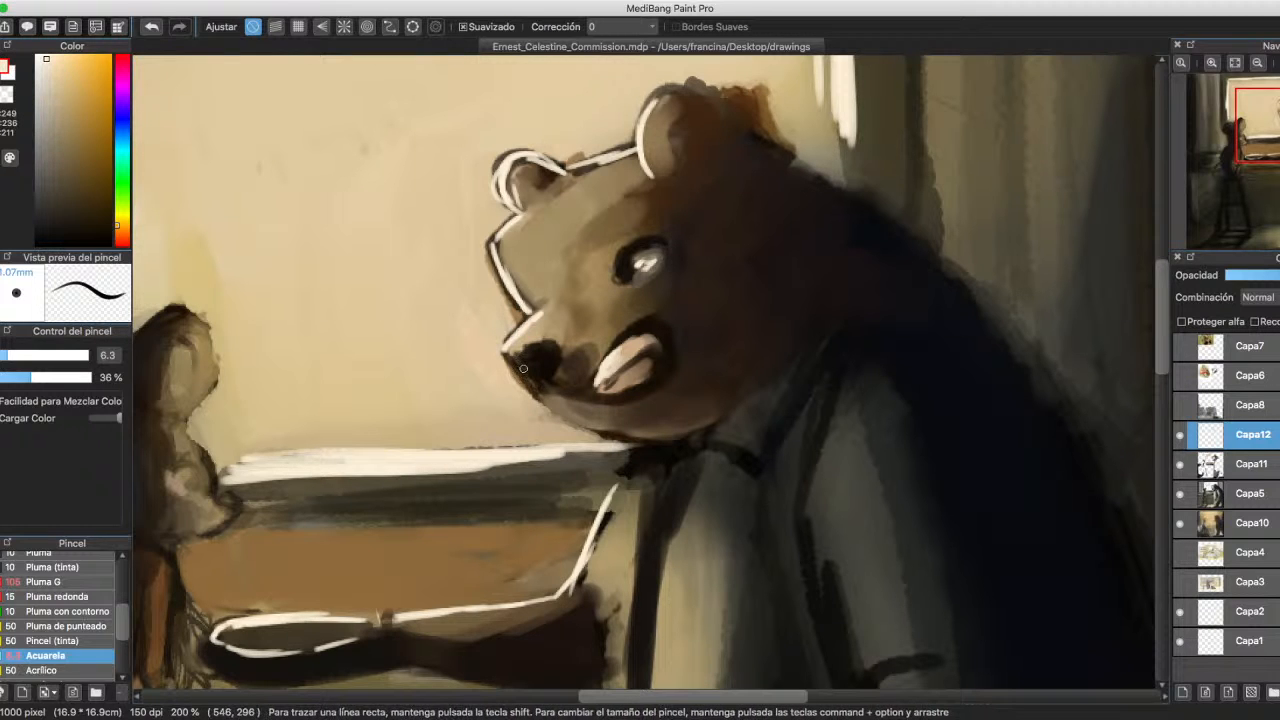
pyautogui.moveTo(506, 353)
pyautogui.mouseDown()
pyautogui.moveTo(543, 402)
pyautogui.moveTo(617, 429)
pyautogui.moveTo(571, 420)
pyautogui.moveTo(632, 439)
pyautogui.moveTo(558, 418)
pyautogui.moveTo(662, 435)
pyautogui.moveTo(605, 432)
pyautogui.moveTo(639, 448)
pyautogui.mouseUp()
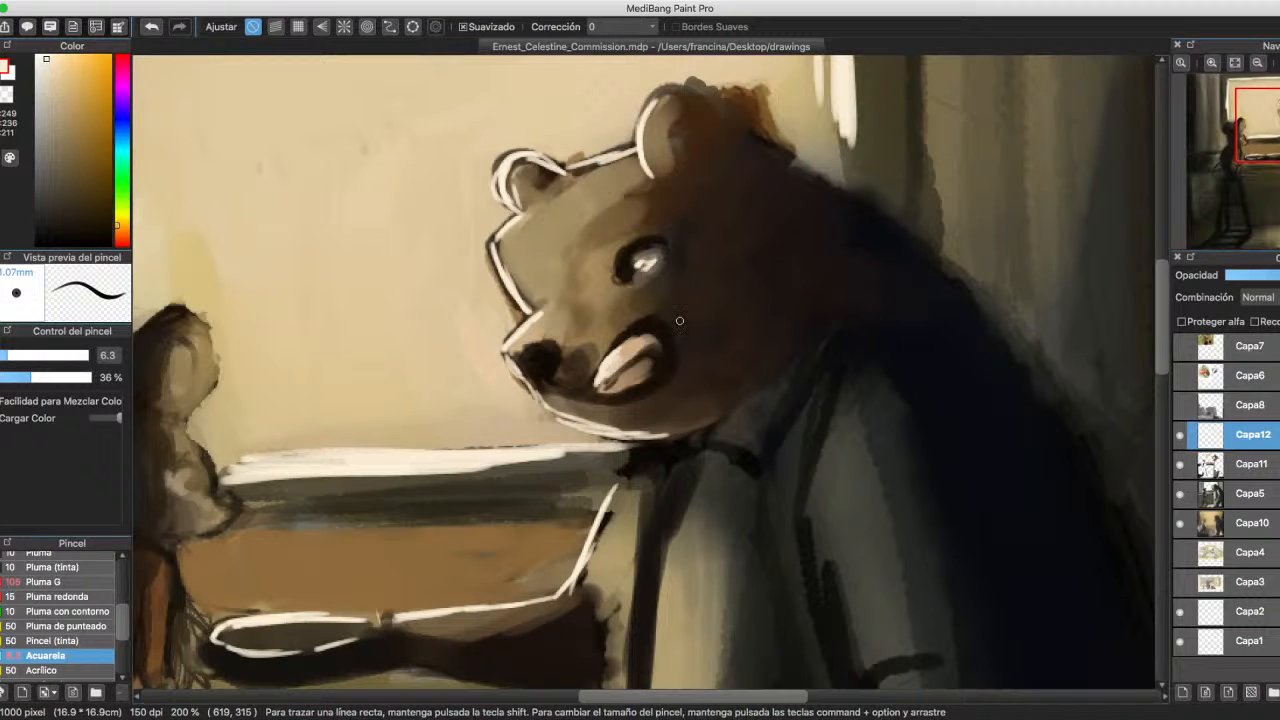
pyautogui.click(1257, 62)
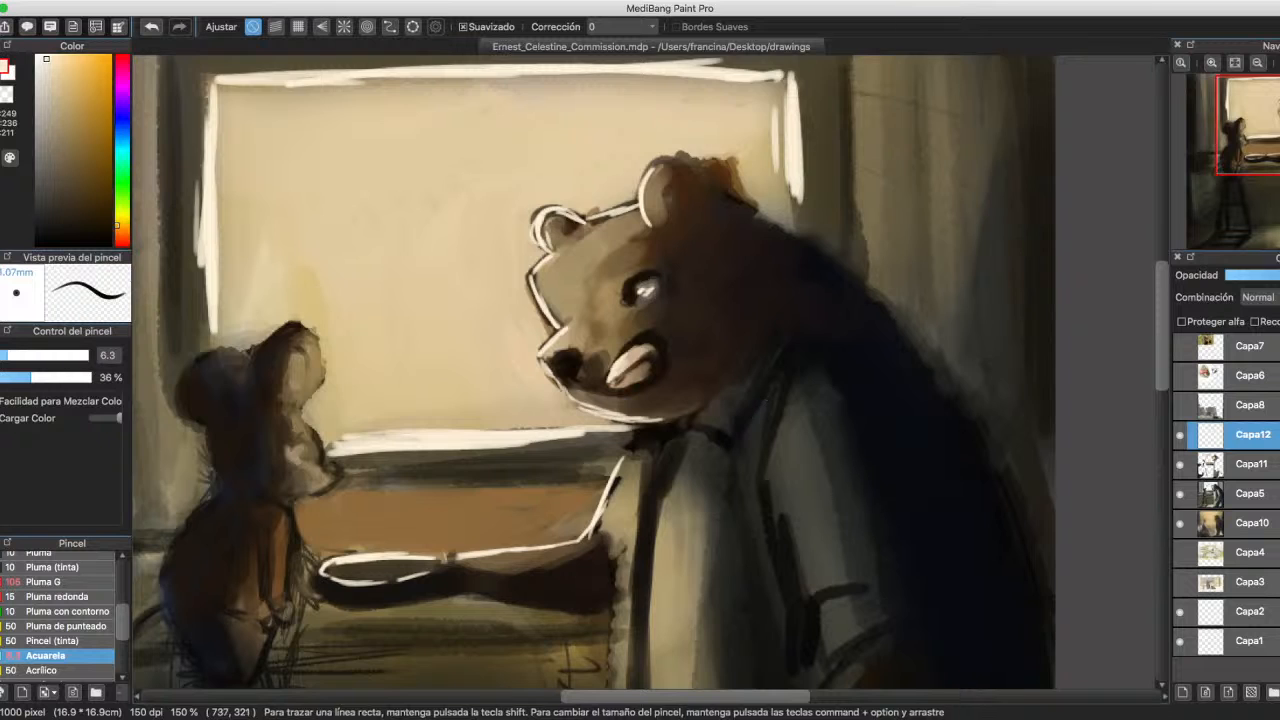
pyautogui.moveTo(731, 427); pyautogui.dragTo(821, 187)
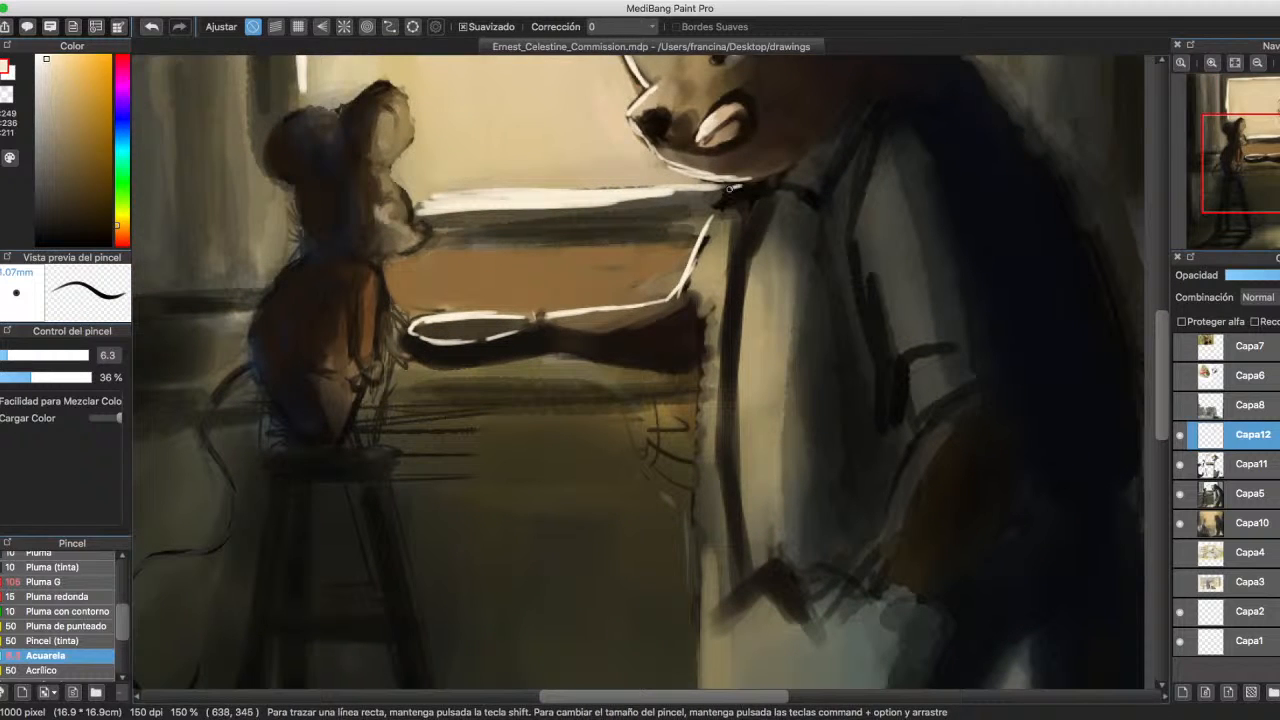
pyautogui.moveTo(731, 187); pyautogui.dragTo(721, 207)
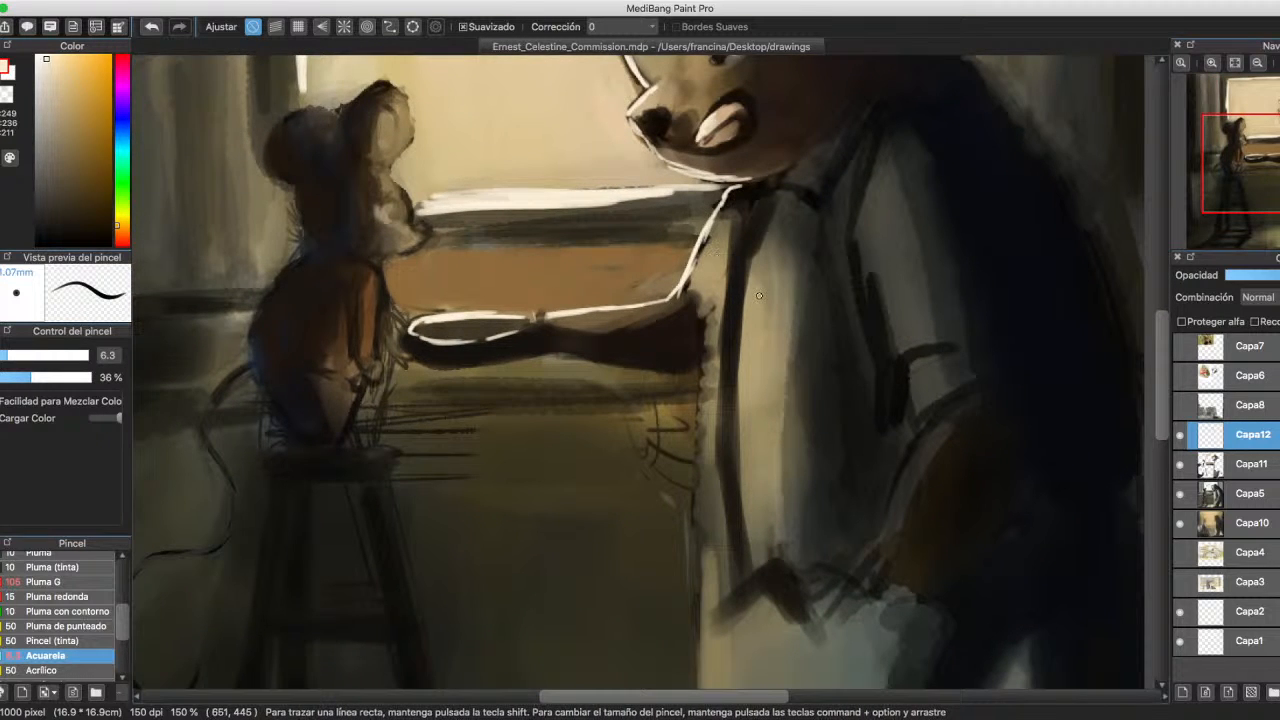
# Set the brush size to 34 at 20% opacity and paint cream and tan light along the bear's lowered sleeve and forearm.
pyautogui.moveTo(759, 295); pyautogui.dragTo(669, 325)
pyautogui.click(1258, 62)
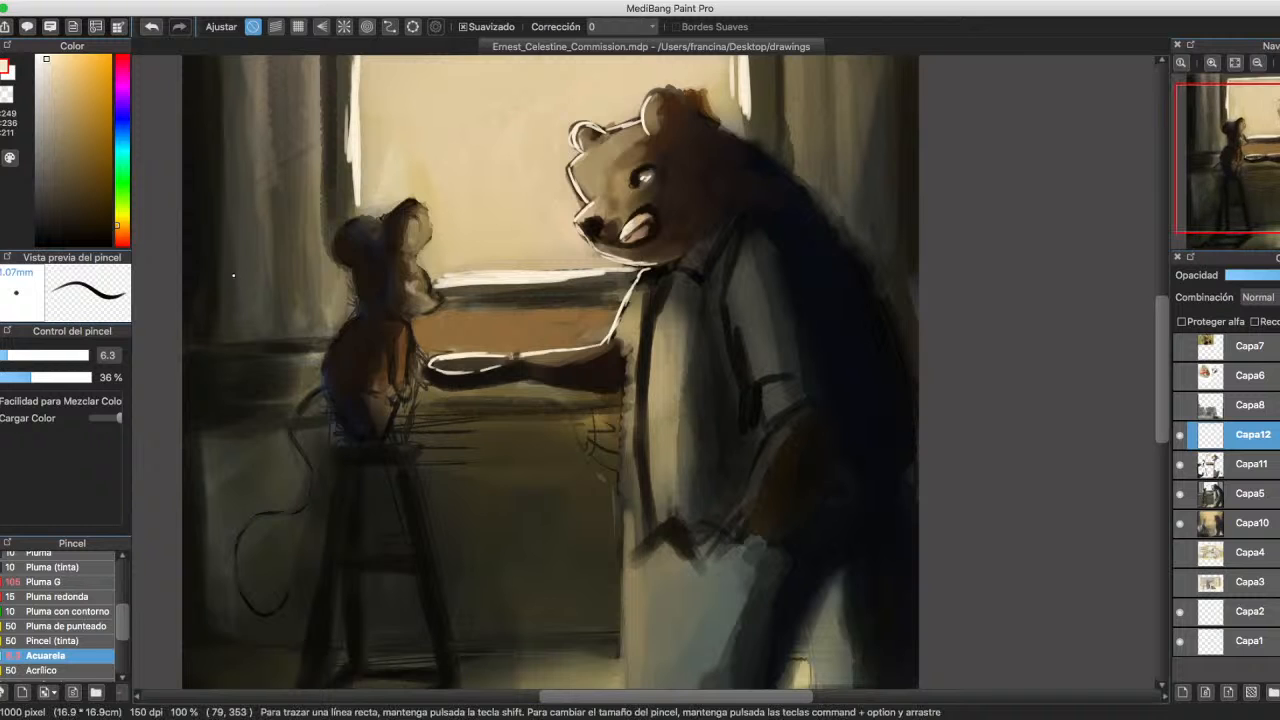
pyautogui.moveTo(25, 355); pyautogui.dragTo(52, 355)
pyautogui.click(42, 377)
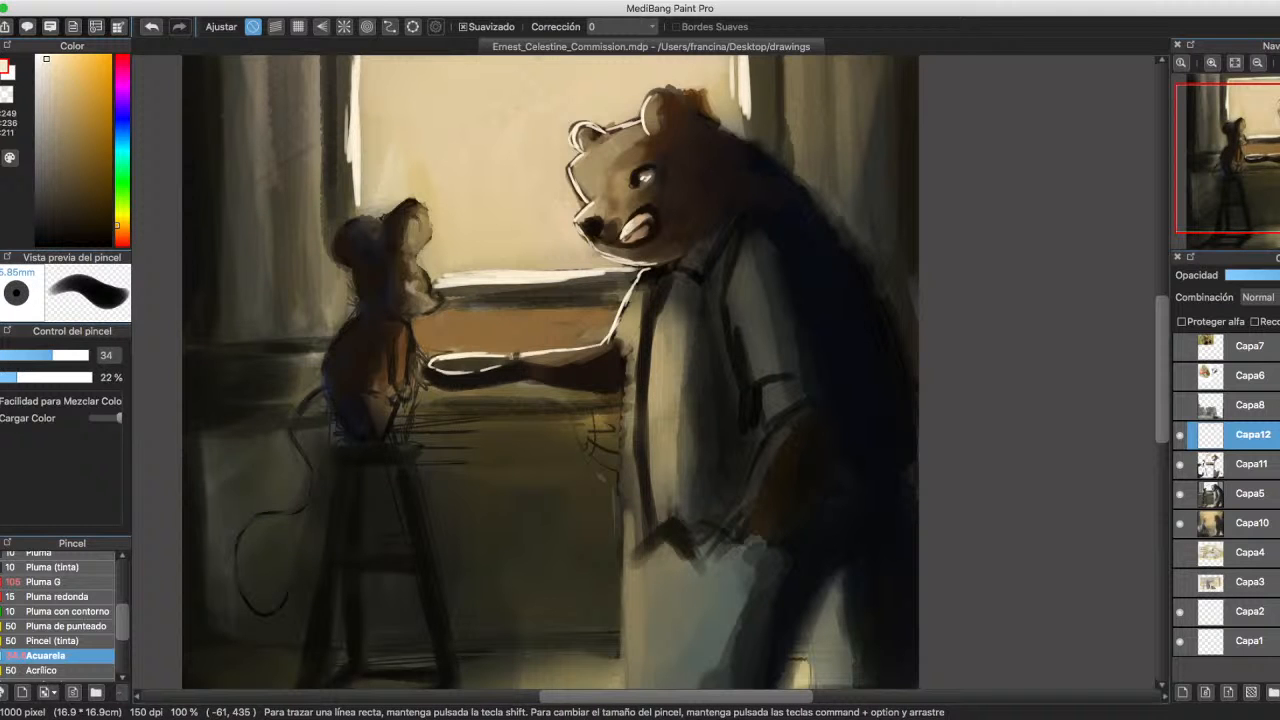
pyautogui.click(18, 377)
pyautogui.moveTo(727, 292)
pyautogui.mouseDown()
pyautogui.moveTo(765, 443)
pyautogui.moveTo(773, 430)
pyautogui.moveTo(738, 530)
pyautogui.mouseUp()
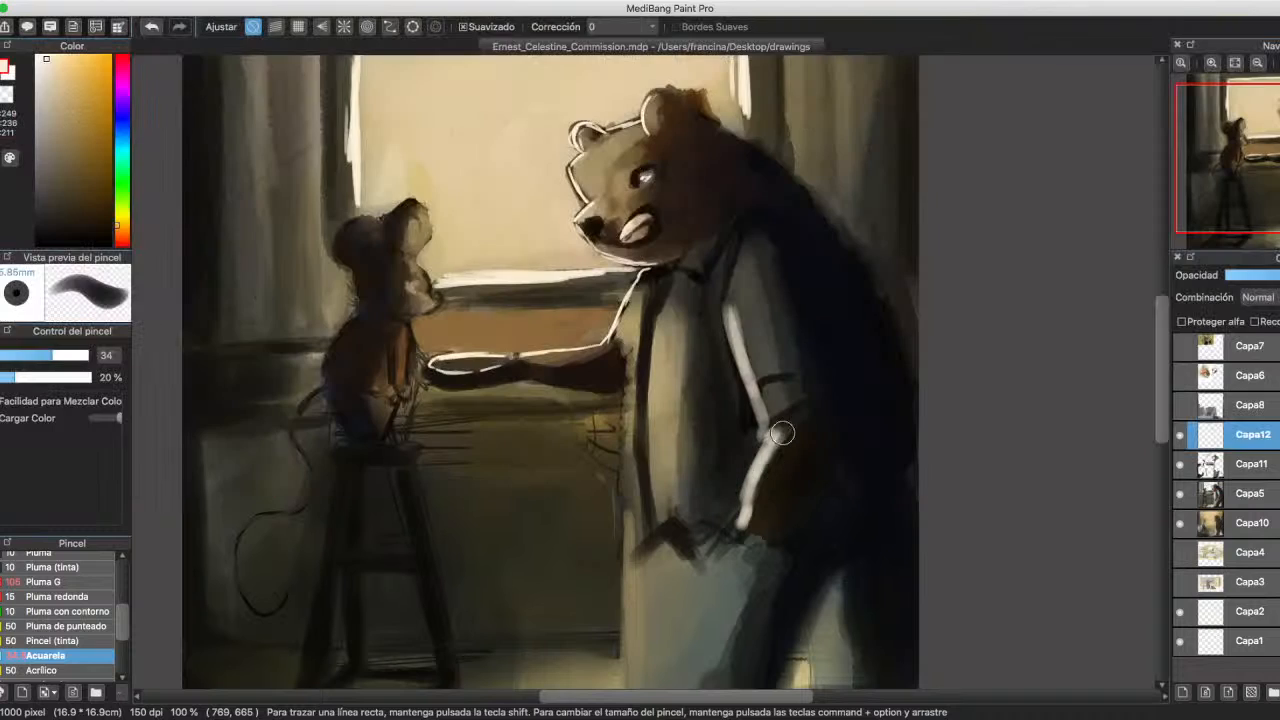
pyautogui.moveTo(730, 304); pyautogui.dragTo(775, 422)
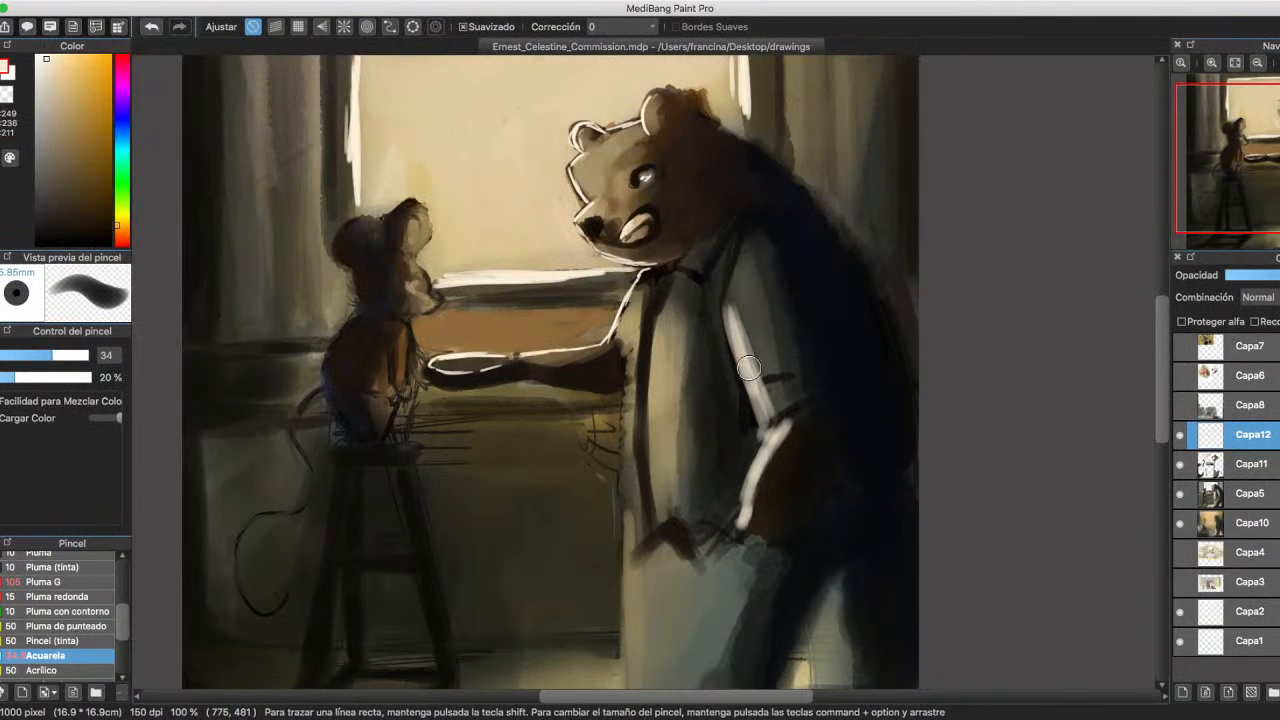
pyautogui.rightClick(521, 231)
pyautogui.moveTo(737, 285); pyautogui.dragTo(770, 400)
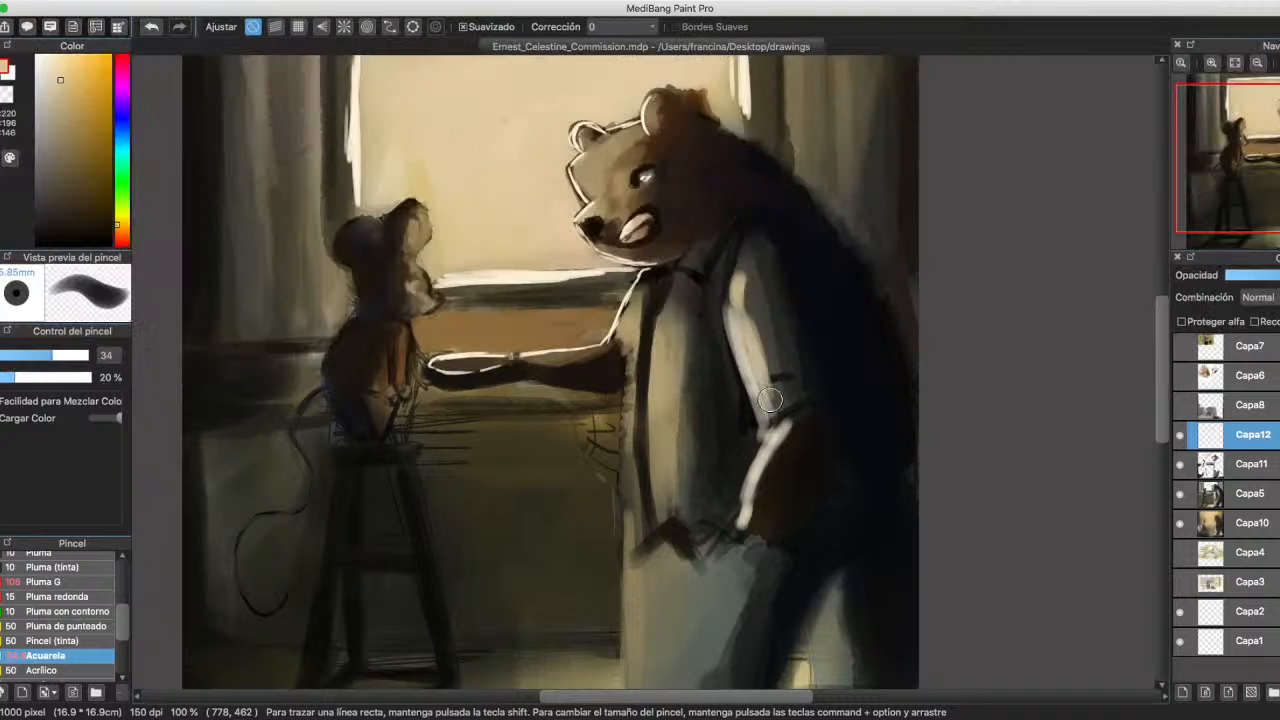
pyautogui.moveTo(738, 255)
pyautogui.mouseDown()
pyautogui.moveTo(786, 429)
pyautogui.moveTo(745, 530)
pyautogui.mouseUp()
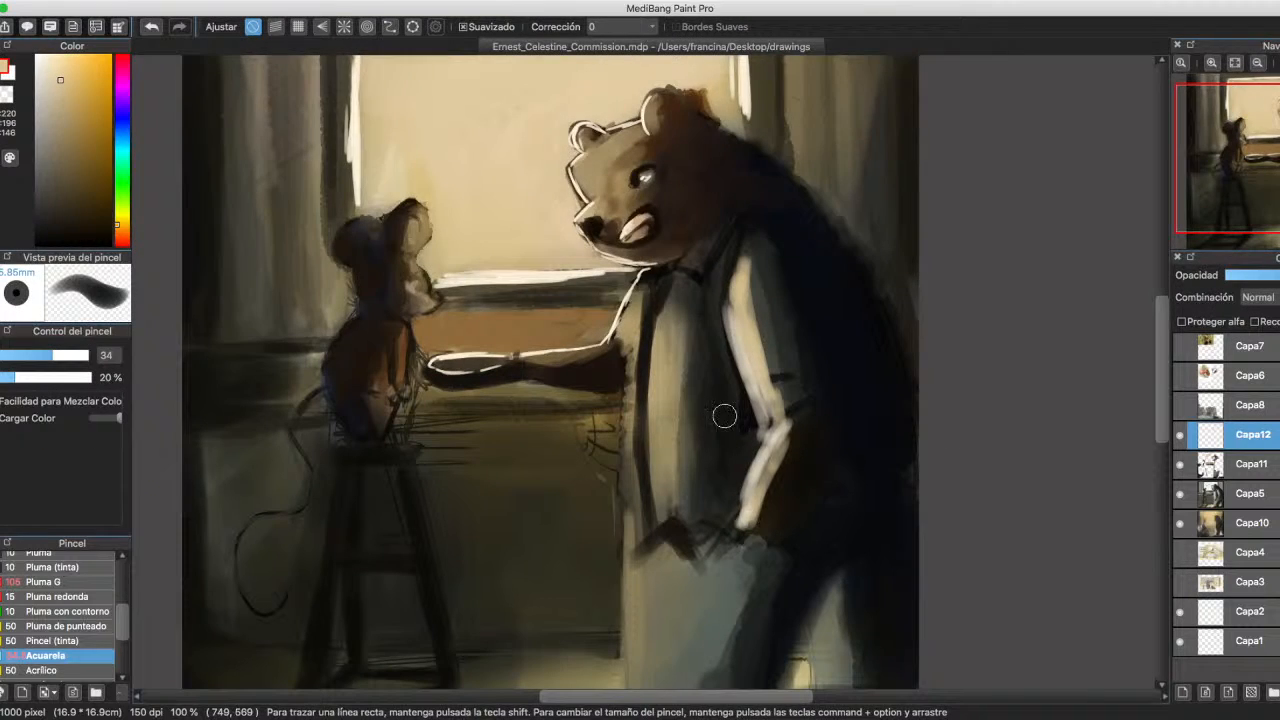
# Paint broad tan light down the bear's shirt front on both sides of the dark vest edge, and lighten the collar.
pyautogui.moveTo(642, 300); pyautogui.dragTo(630, 538)
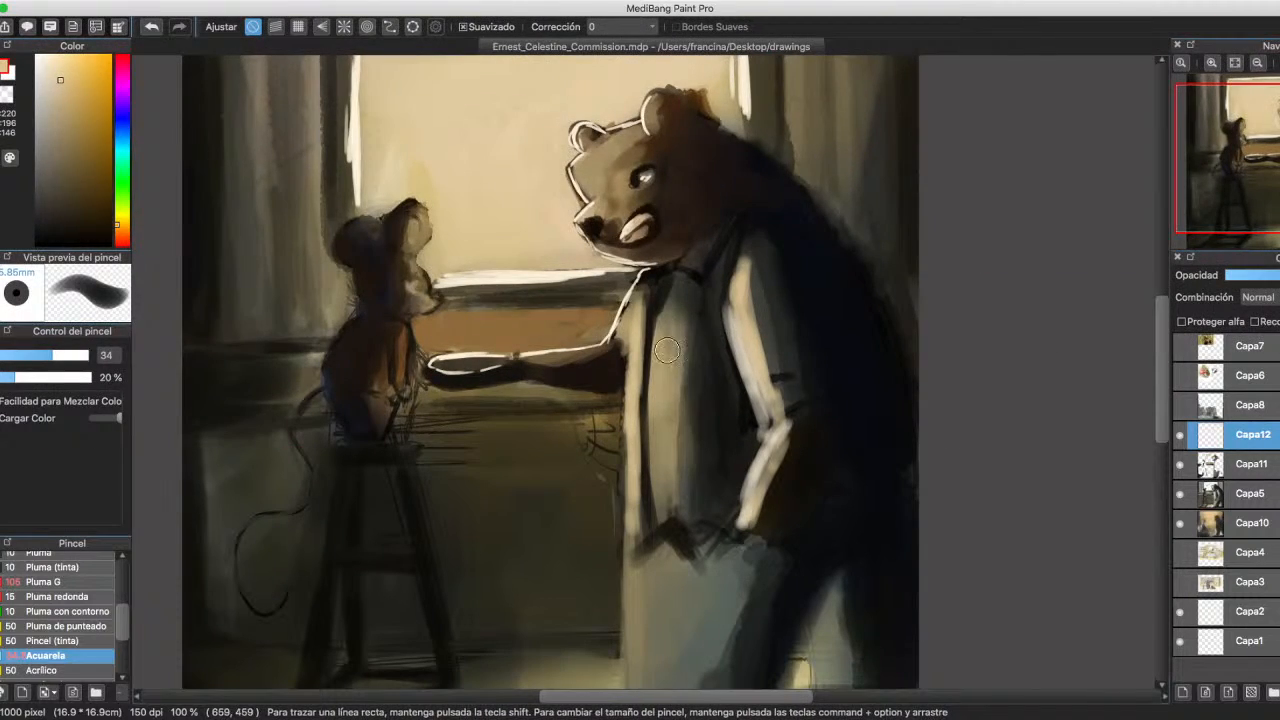
pyautogui.moveTo(667, 350)
pyautogui.mouseDown()
pyautogui.moveTo(660, 470)
pyautogui.moveTo(655, 425)
pyautogui.moveTo(670, 507)
pyautogui.mouseUp()
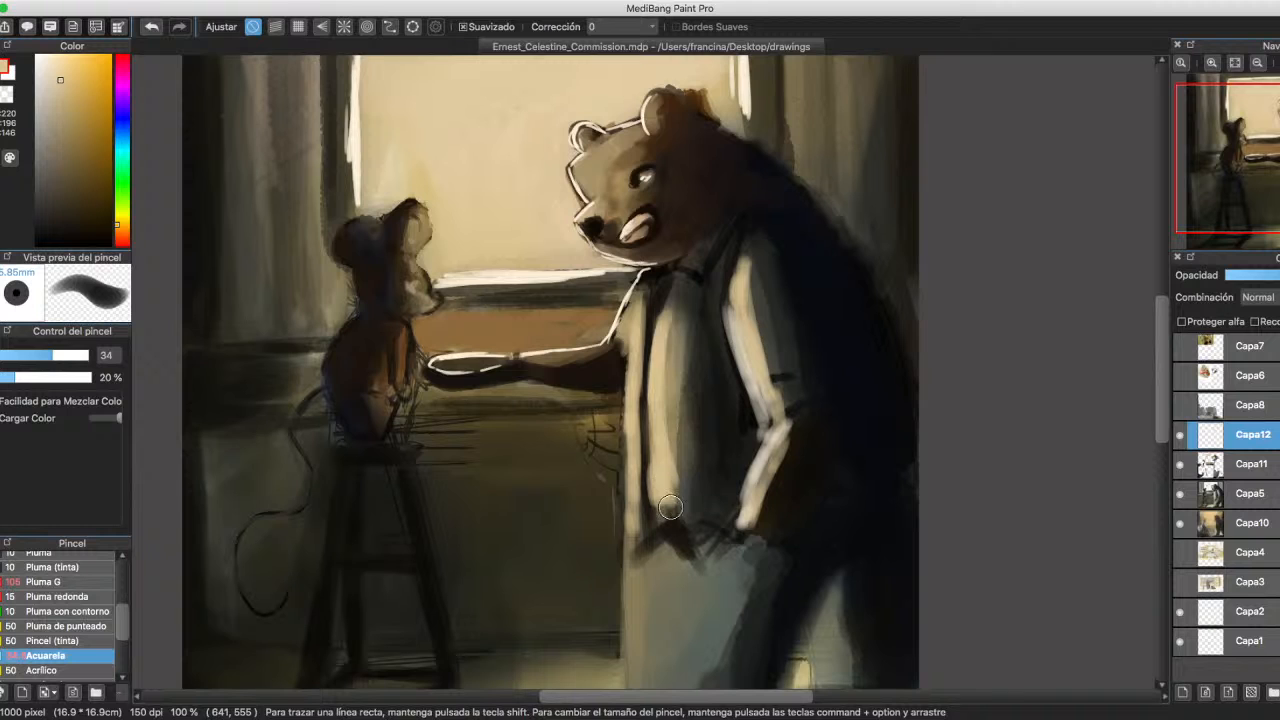
pyautogui.moveTo(657, 462); pyautogui.dragTo(650, 388)
pyautogui.moveTo(672, 322); pyautogui.dragTo(664, 450)
pyautogui.keyDown('alt'); pyautogui.click(670, 343); pyautogui.keyUp('alt')
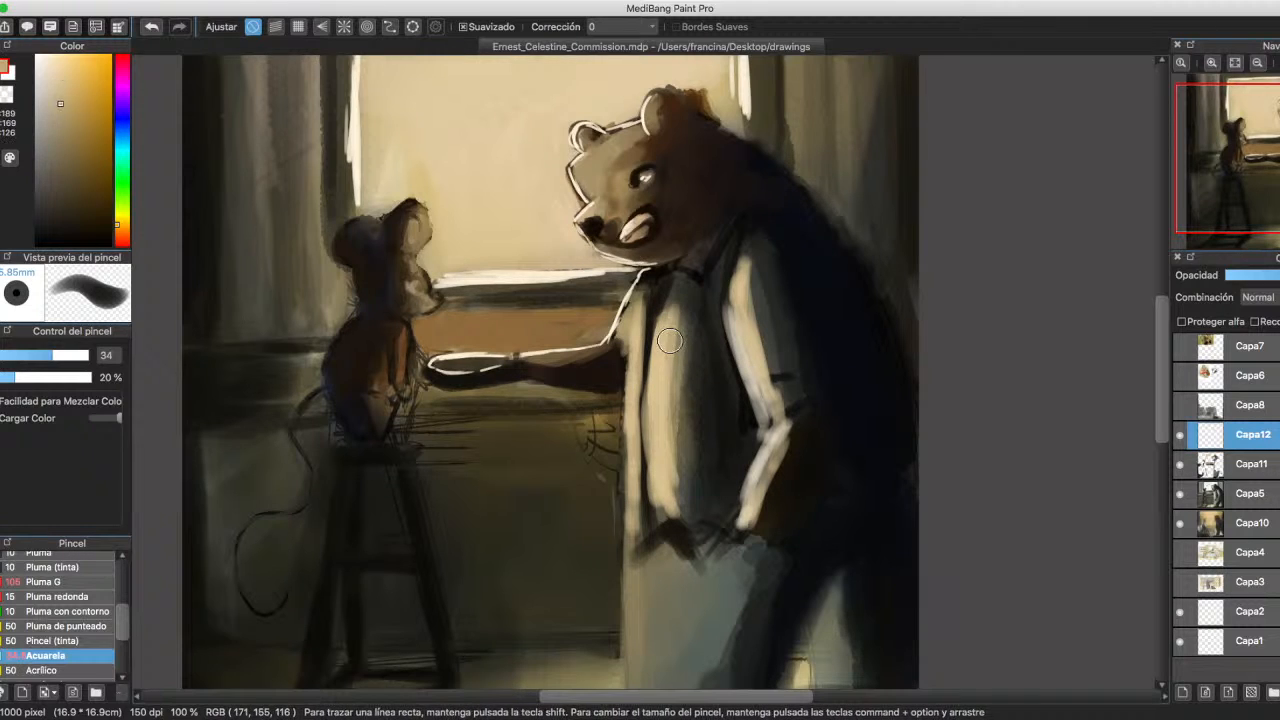
pyautogui.moveTo(670, 343); pyautogui.dragTo(680, 512)
pyautogui.moveTo(662, 468)
pyautogui.mouseDown()
pyautogui.moveTo(655, 510)
pyautogui.moveTo(623, 551)
pyautogui.mouseUp()
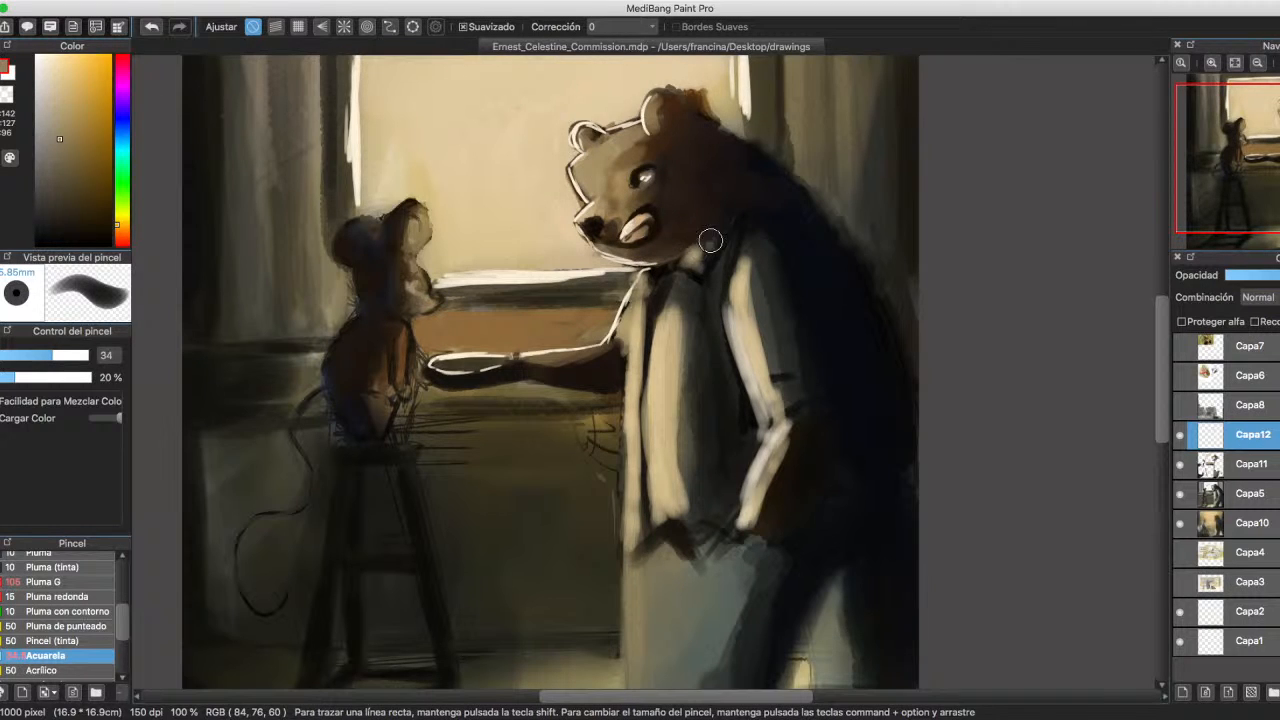
pyautogui.moveTo(710, 240)
pyautogui.mouseDown()
pyautogui.moveTo(669, 265)
pyautogui.moveTo(711, 223)
pyautogui.moveTo(659, 255)
pyautogui.moveTo(647, 251)
pyautogui.moveTo(682, 246)
pyautogui.moveTo(653, 237)
pyautogui.moveTo(623, 262)
pyautogui.moveTo(600, 254)
pyautogui.moveTo(660, 245)
pyautogui.moveTo(614, 220)
pyautogui.mouseUp()
# Rework the shading on the bear's muzzle and cheek between the nose, mouth and eye with sampled dark and mid browns.
pyautogui.keyDown('alt'); pyautogui.click(720, 226); pyautogui.keyUp('alt')
pyautogui.keyDown('alt'); pyautogui.click(618, 224); pyautogui.keyUp('alt')
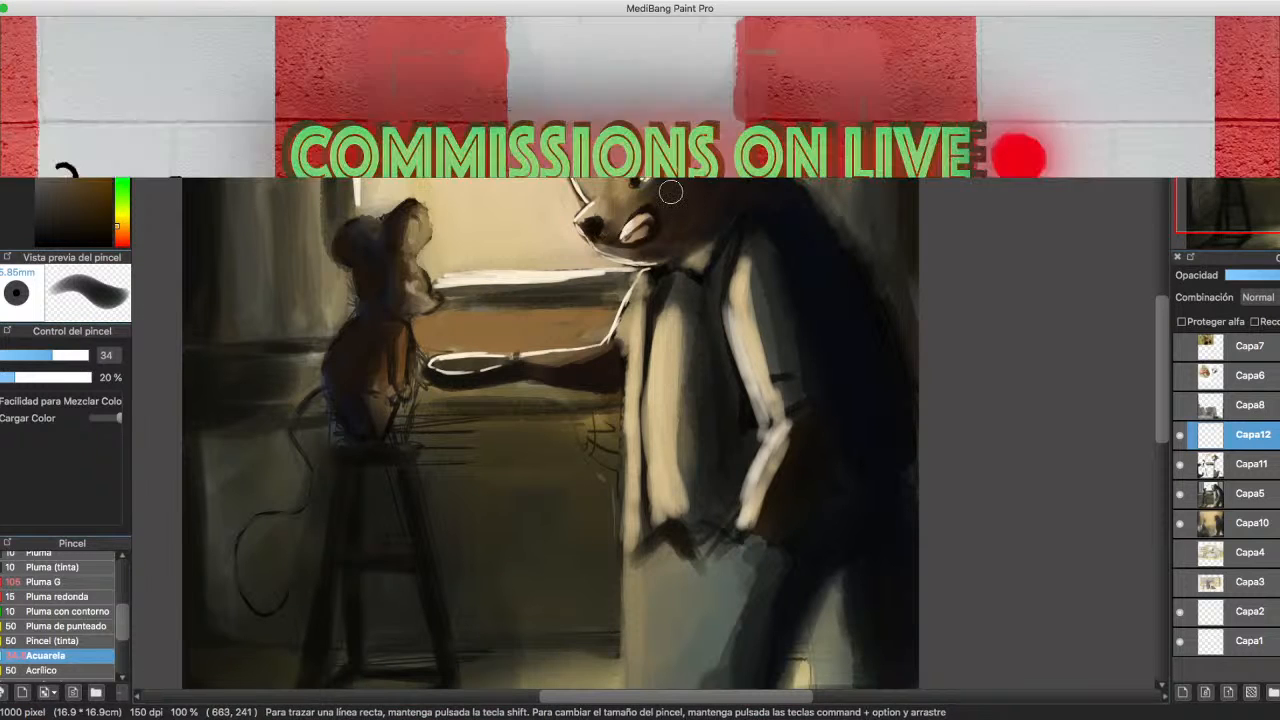
pyautogui.keyDown('alt'); pyautogui.click(662, 174); pyautogui.keyUp('alt')
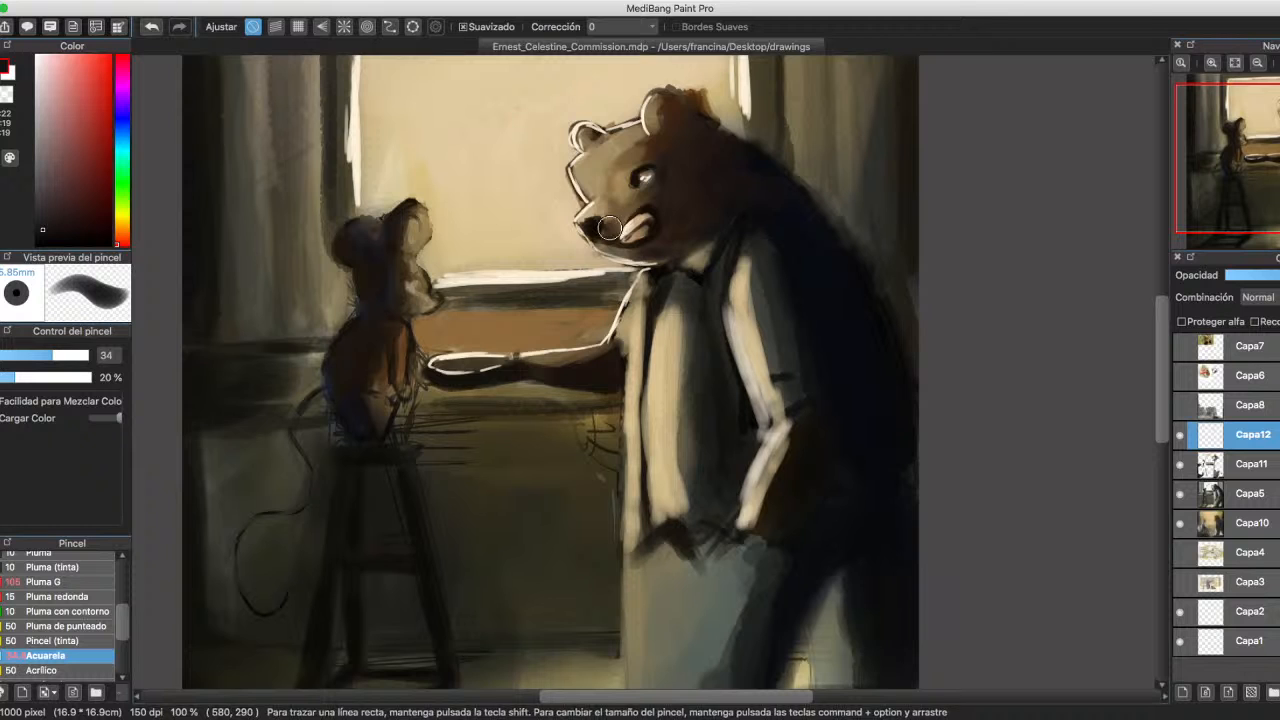
pyautogui.moveTo(610, 229); pyautogui.dragTo(620, 221)
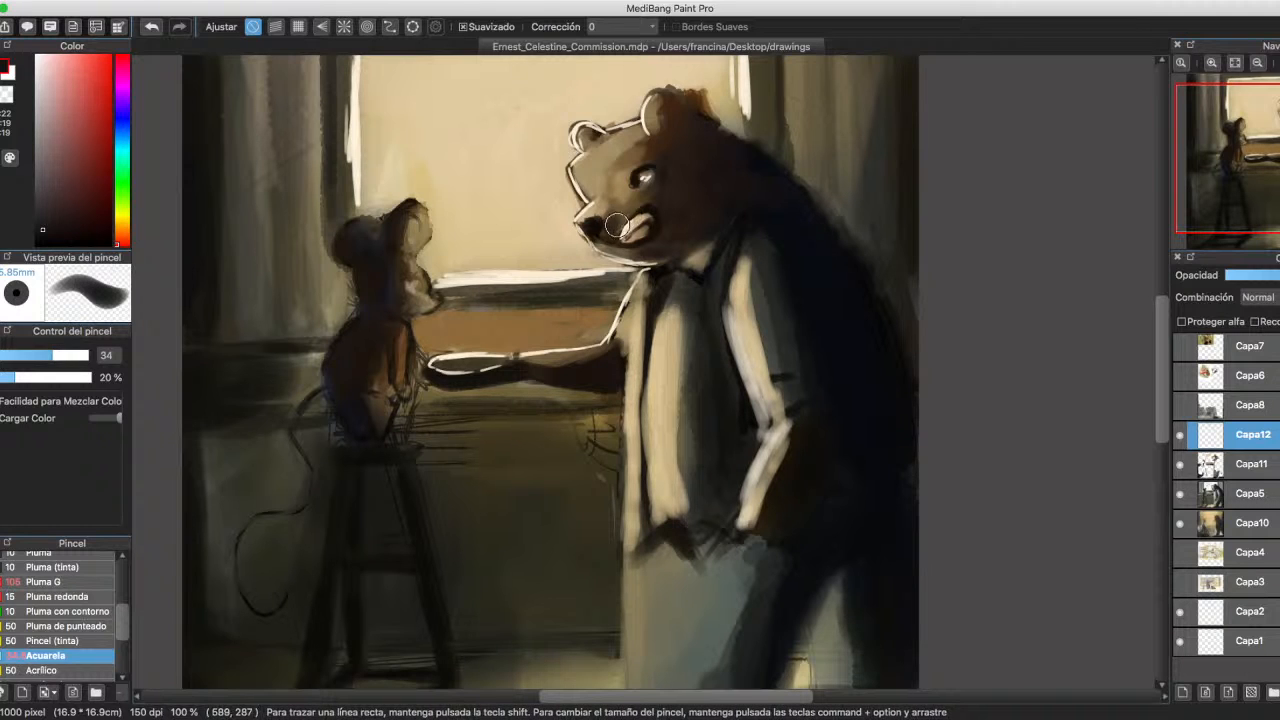
pyautogui.keyDown('alt'); pyautogui.click(616, 226); pyautogui.keyUp('alt')
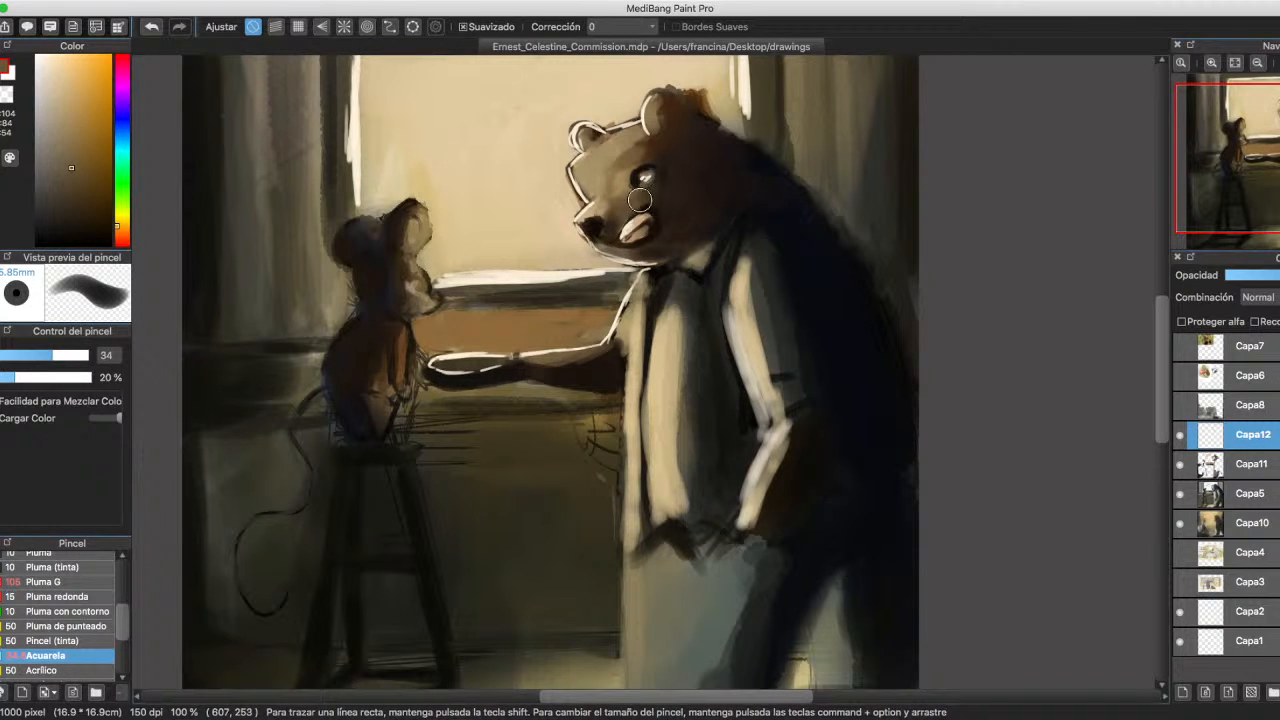
pyautogui.moveTo(640, 200); pyautogui.dragTo(655, 197)
pyautogui.keyDown('alt'); pyautogui.click(655, 195); pyautogui.keyUp('alt')
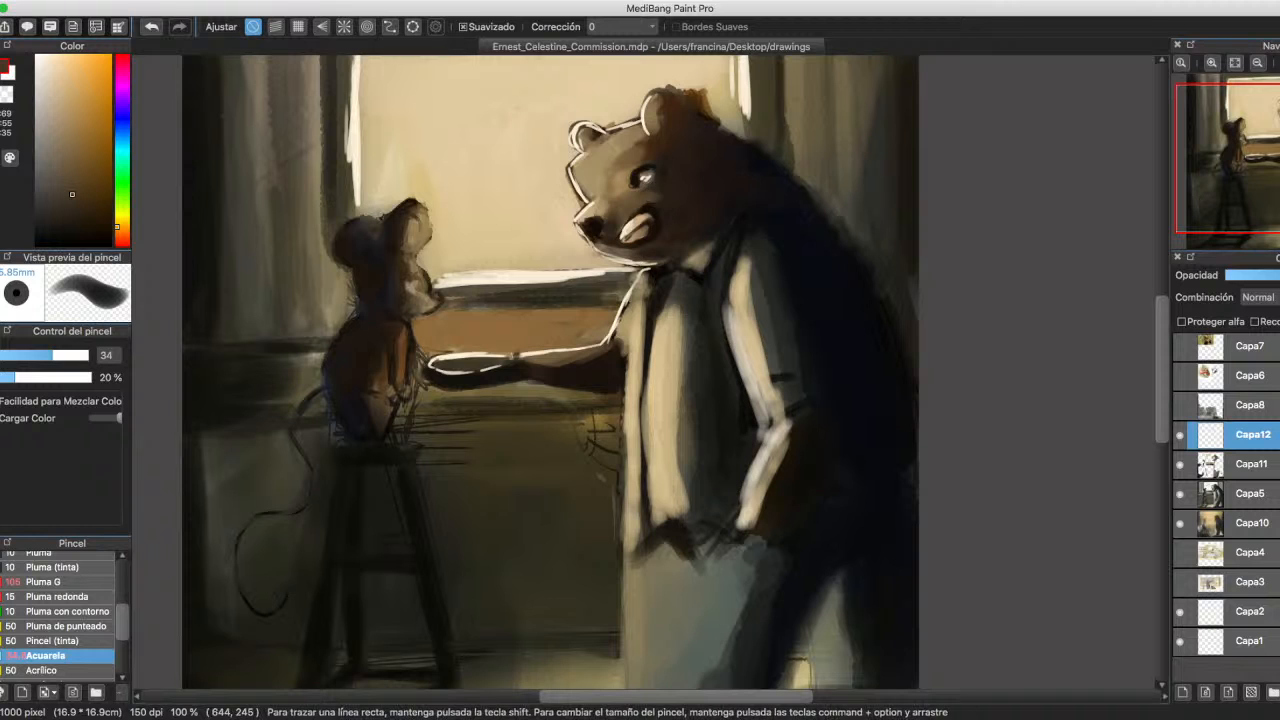
# Shade the bear's brow, forehead and the area between the ears with sampled browns.
pyautogui.keyDown('alt'); pyautogui.click(645, 147); pyautogui.keyUp('alt')
pyautogui.moveTo(645, 147); pyautogui.dragTo(616, 177)
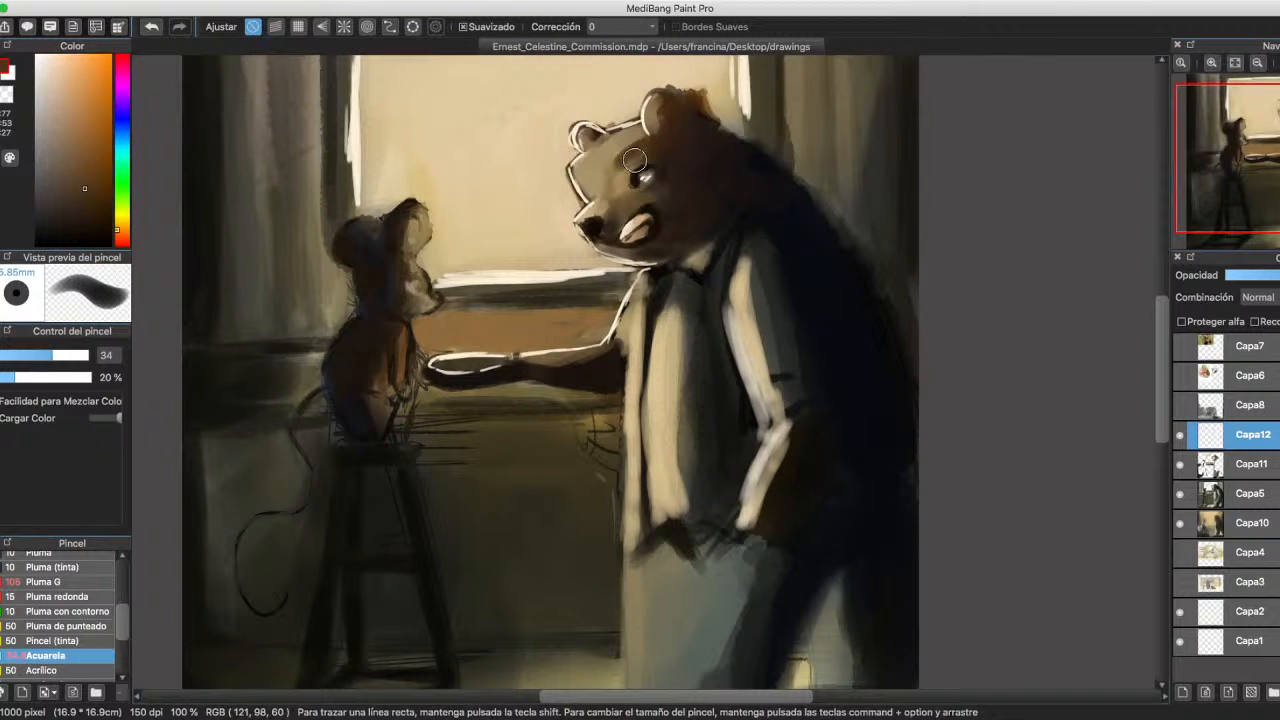
pyautogui.keyDown('alt'); pyautogui.click(635, 160); pyautogui.keyUp('alt')
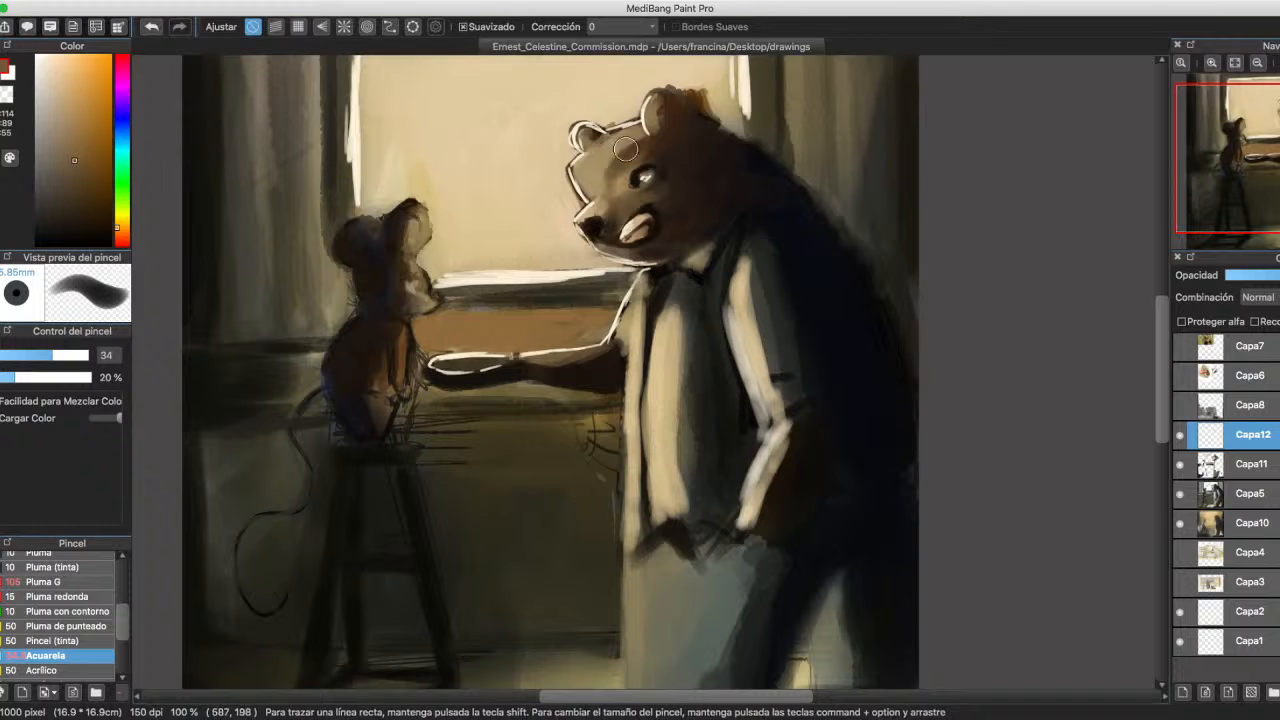
pyautogui.keyDown('alt'); pyautogui.click(597, 136); pyautogui.keyUp('alt')
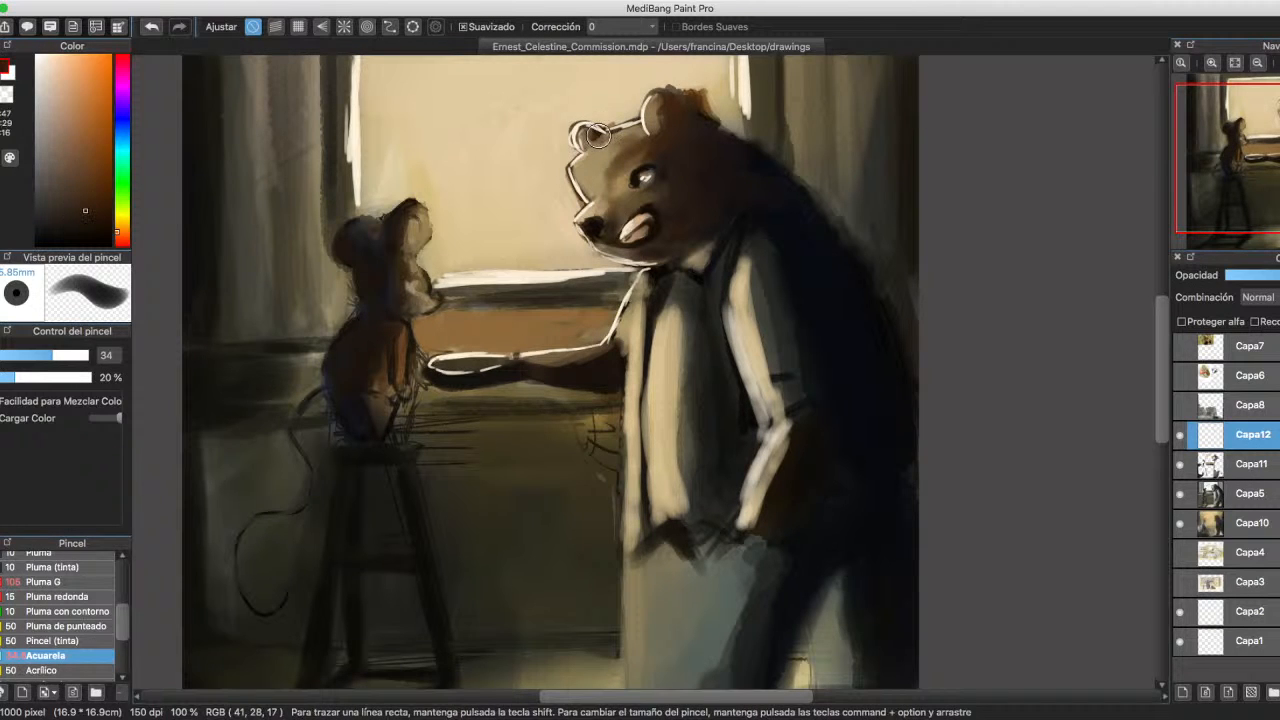
pyautogui.moveTo(587, 132)
pyautogui.mouseDown()
pyautogui.moveTo(604, 146)
pyautogui.moveTo(645, 132)
pyautogui.mouseUp()
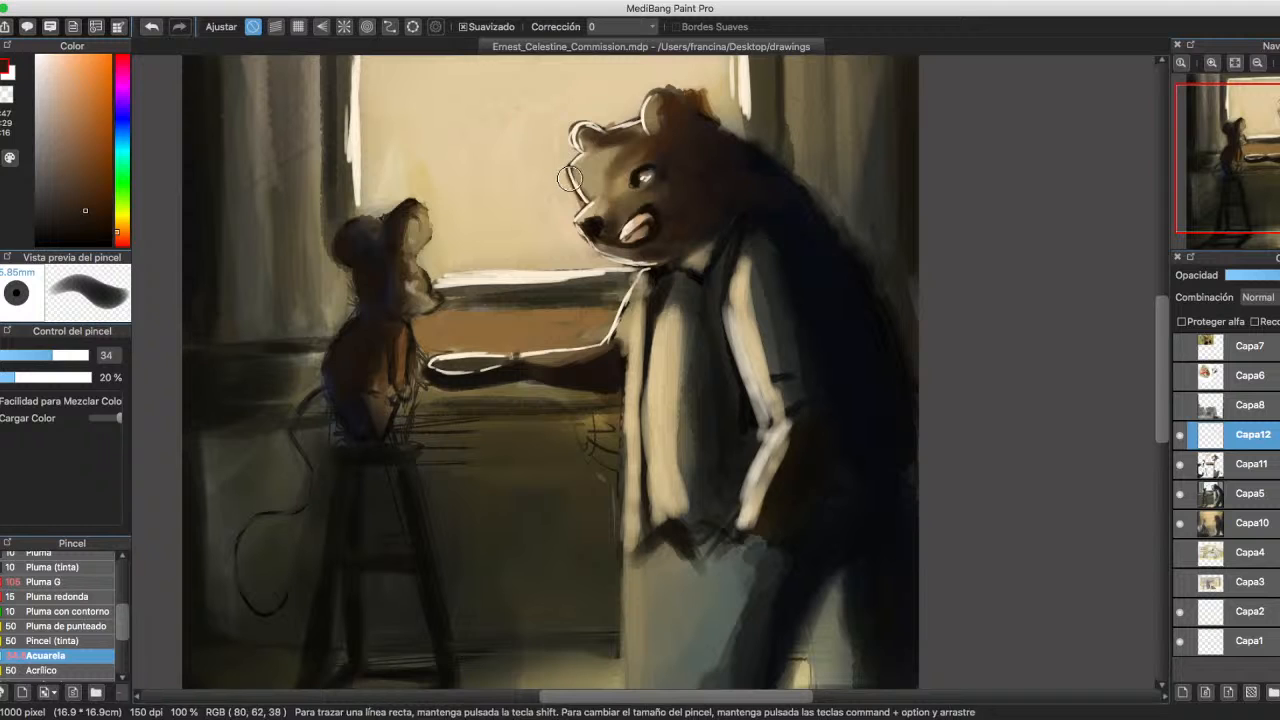
# Soften the rim light on the bear's forehead and ears with sampled pale grey-beige, and broaden the outstretched arm's cream highlight.
pyautogui.keyDown('alt'); pyautogui.click(566, 178); pyautogui.keyUp('alt')
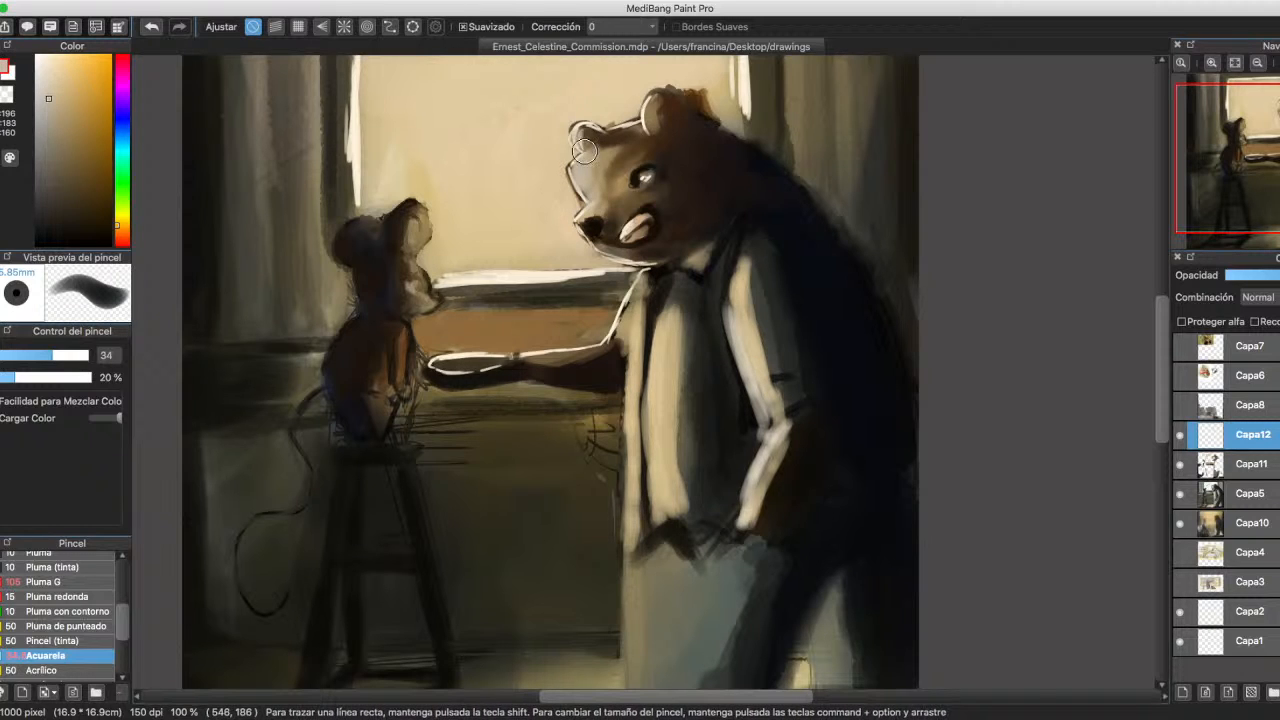
pyautogui.moveTo(584, 151)
pyautogui.mouseDown()
pyautogui.moveTo(581, 128)
pyautogui.moveTo(648, 130)
pyautogui.mouseUp()
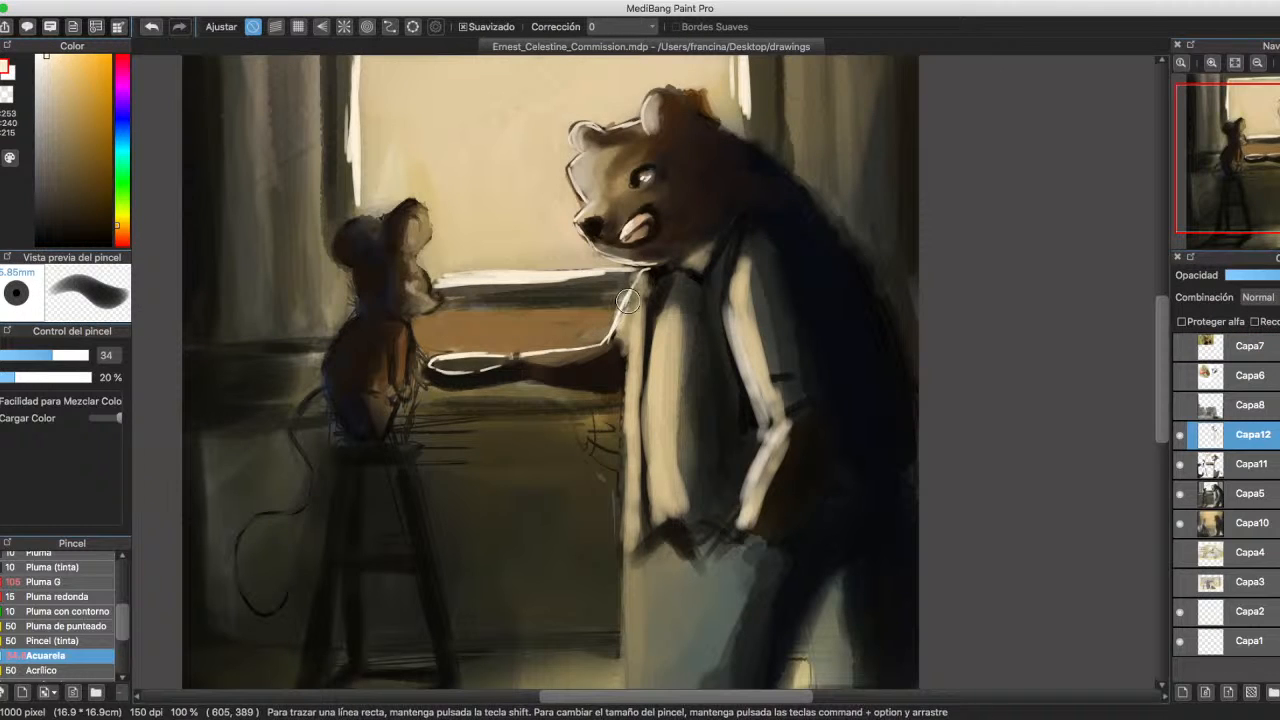
pyautogui.moveTo(628, 301)
pyautogui.mouseDown()
pyautogui.moveTo(614, 336)
pyautogui.moveTo(566, 353)
pyautogui.moveTo(611, 342)
pyautogui.moveTo(529, 359)
pyautogui.mouseUp()
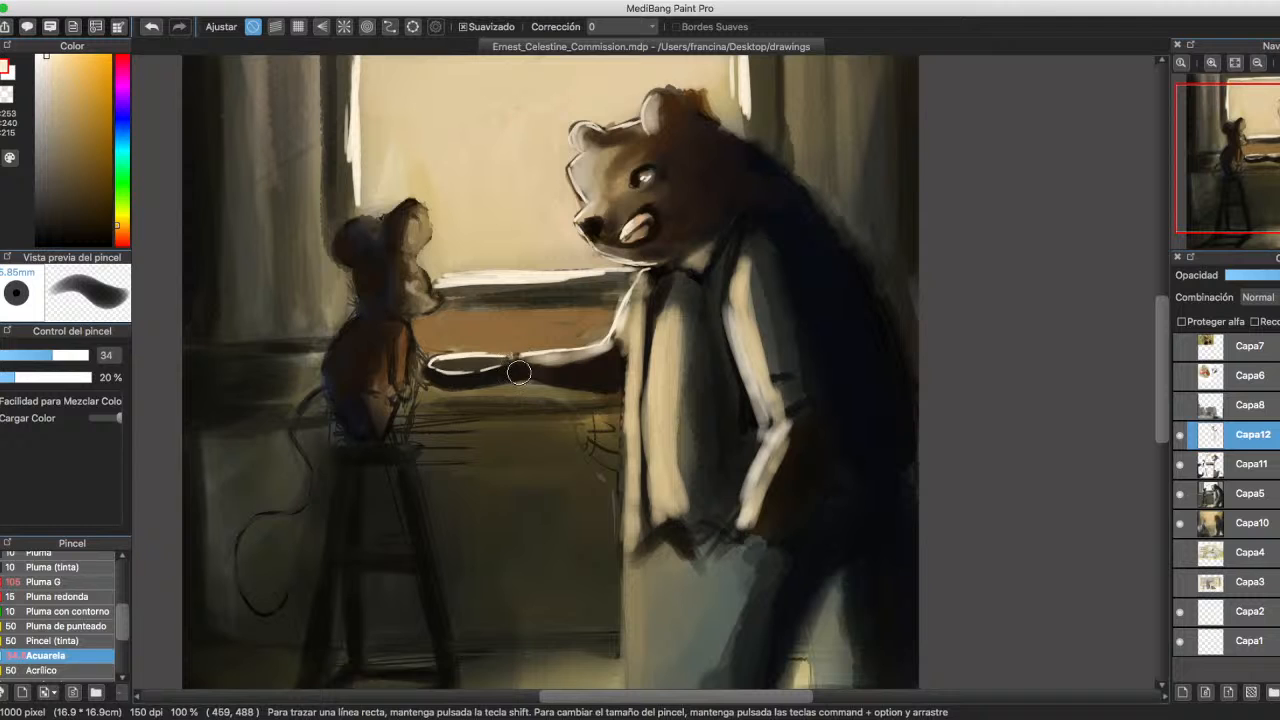
# Outline the mouse's ear, face and front in sampled pale cream, with the brush size at 14 and then 11.3.
pyautogui.keyDown('alt'); pyautogui.click(356, 162); pyautogui.keyUp('alt')
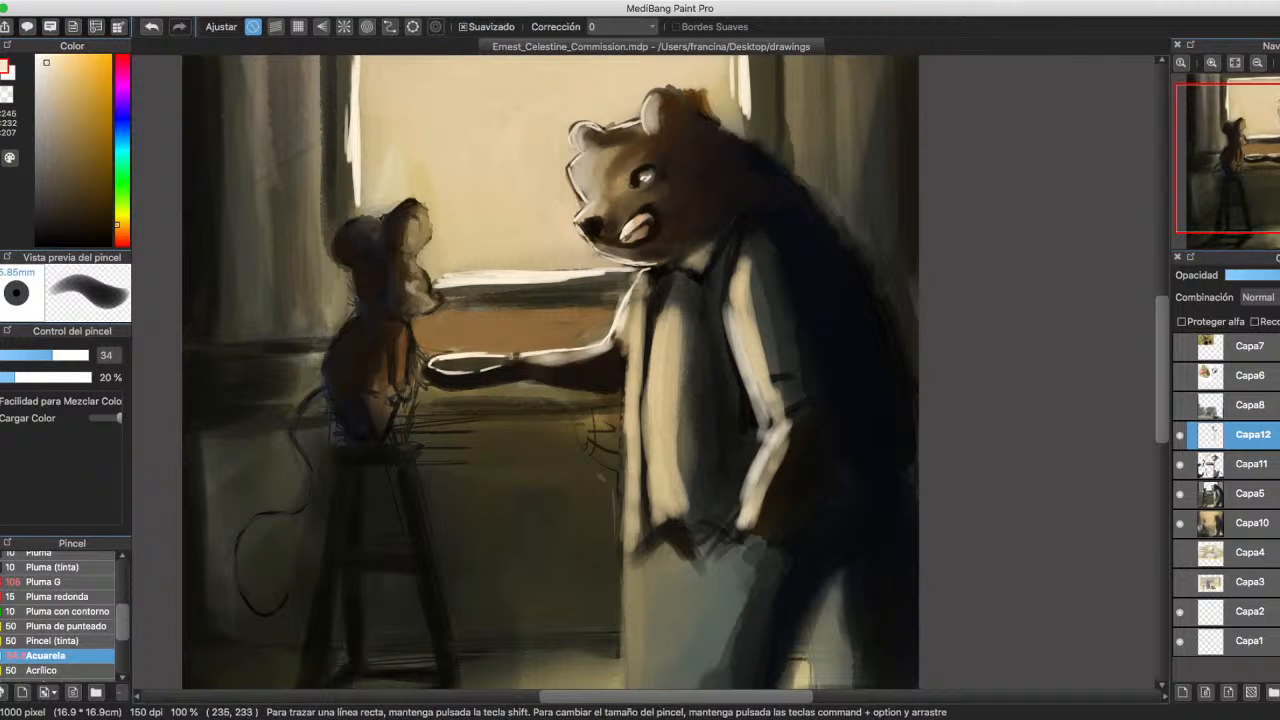
pyautogui.click(22, 355)
pyautogui.moveTo(22, 355); pyautogui.dragTo(21, 355)
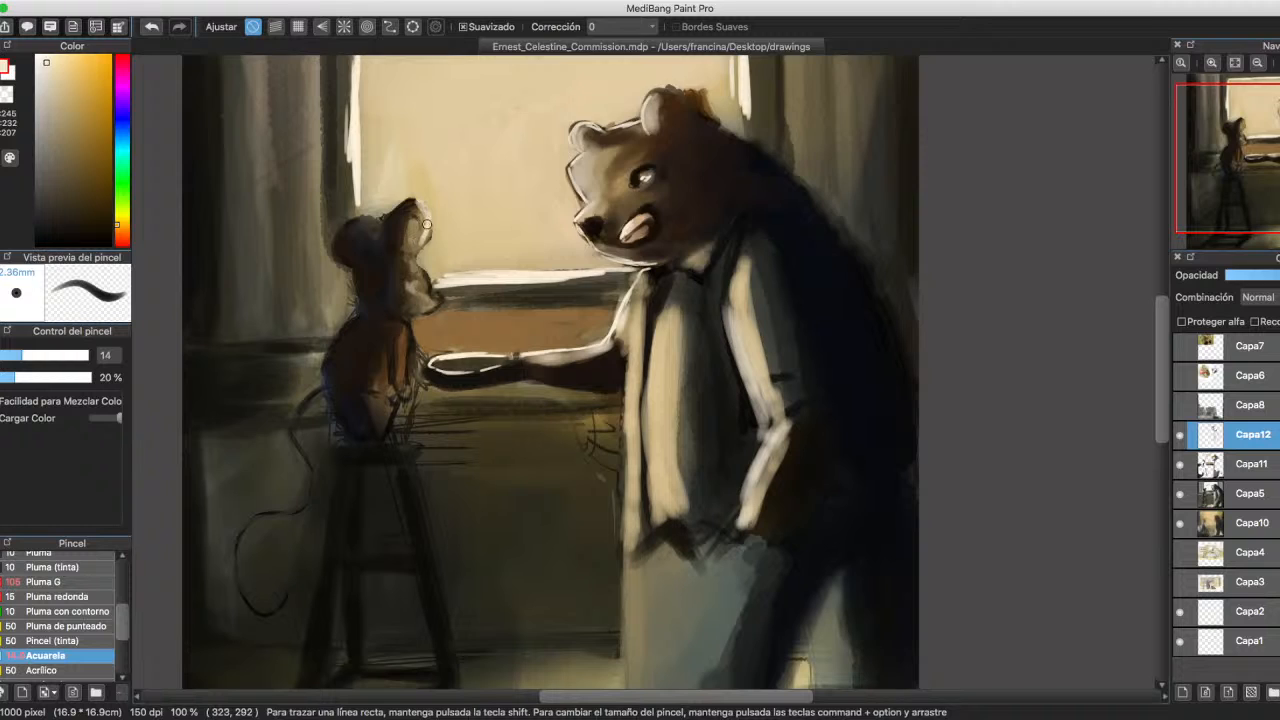
pyautogui.keyDown('alt'); pyautogui.click(476, 275); pyautogui.keyUp('alt')
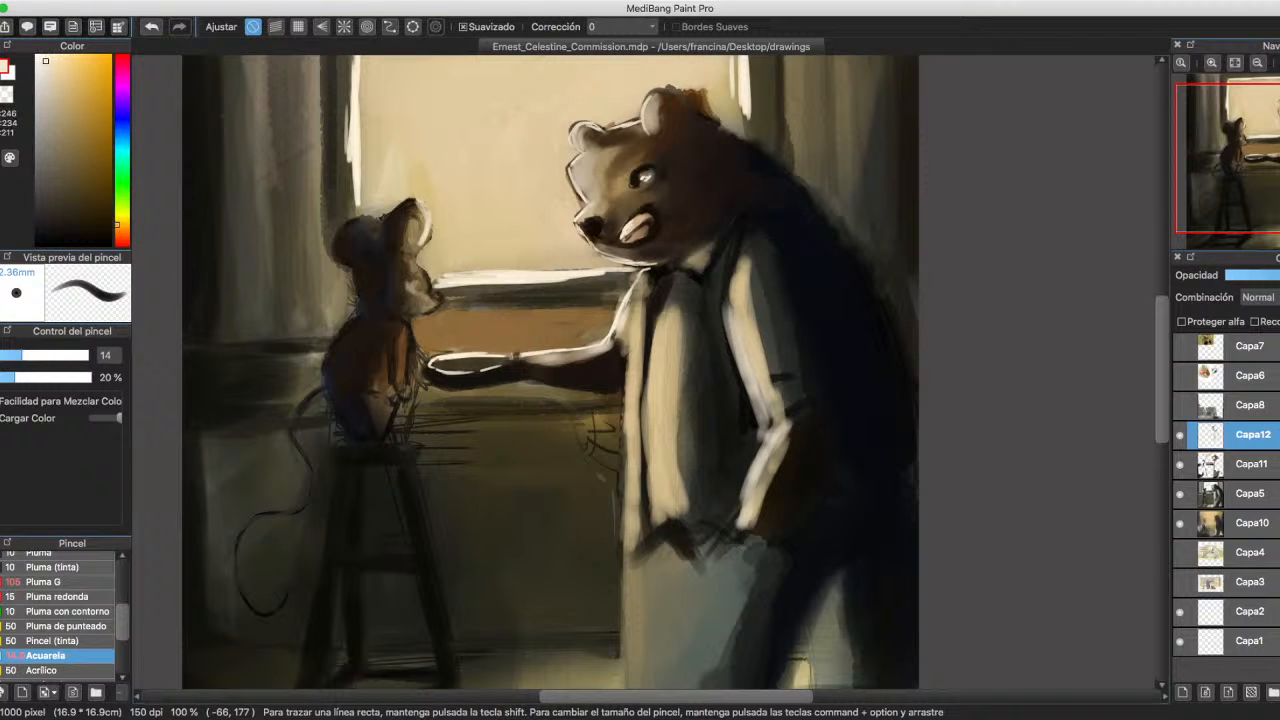
pyautogui.click(16, 355)
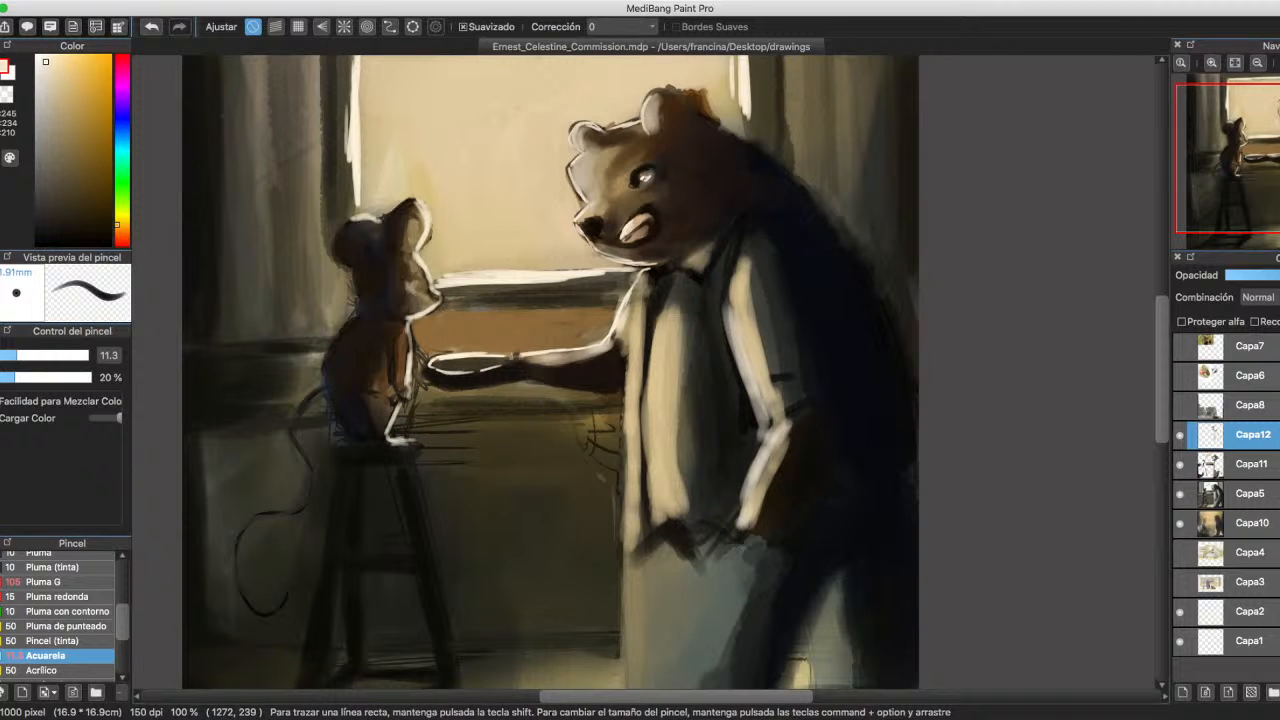
# Add pale cream rim light down the front of the bear's trousers and along the stool's legs.
pyautogui.click(1258, 62)
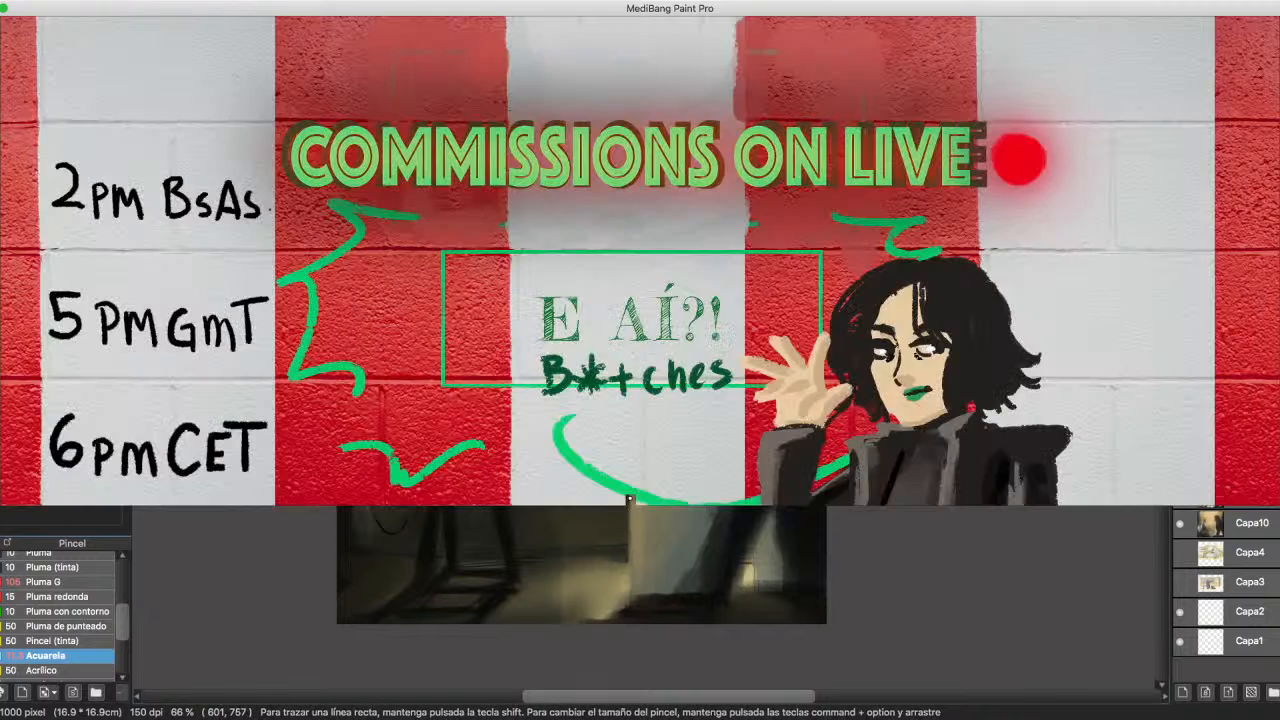
pyautogui.moveTo(627, 502); pyautogui.dragTo(631, 572)
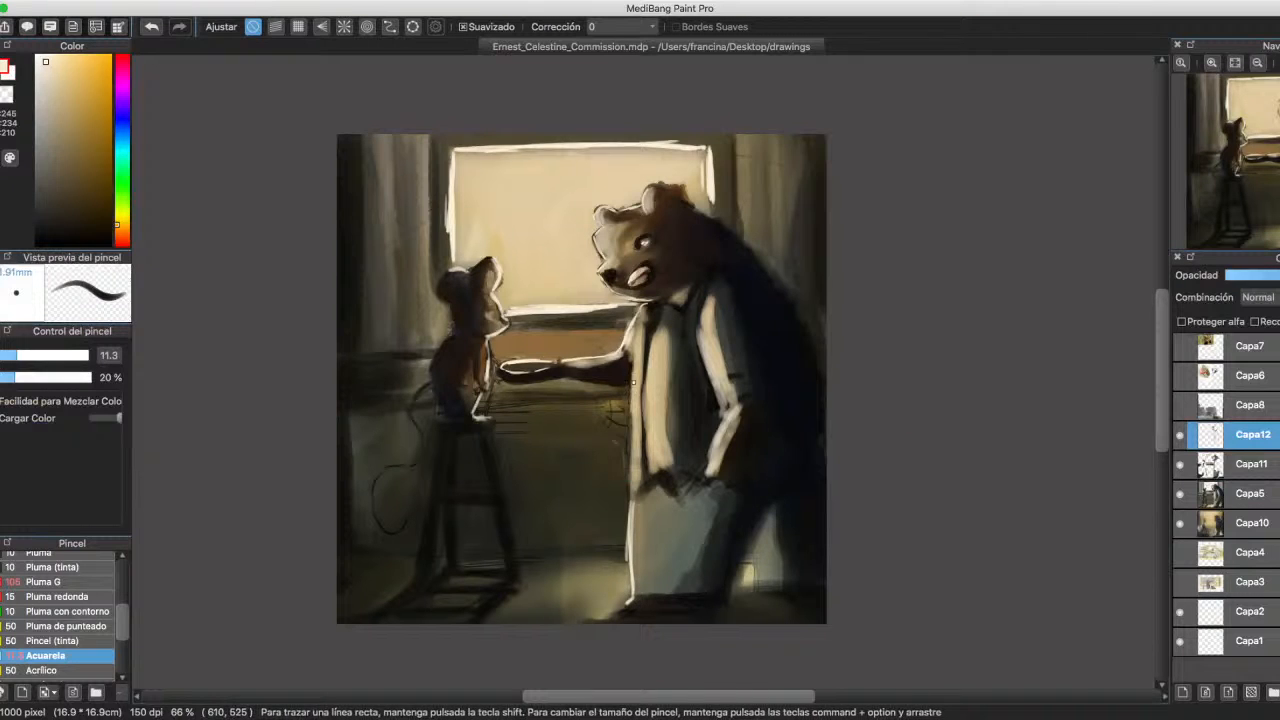
pyautogui.moveTo(631, 362); pyautogui.dragTo(631, 462)
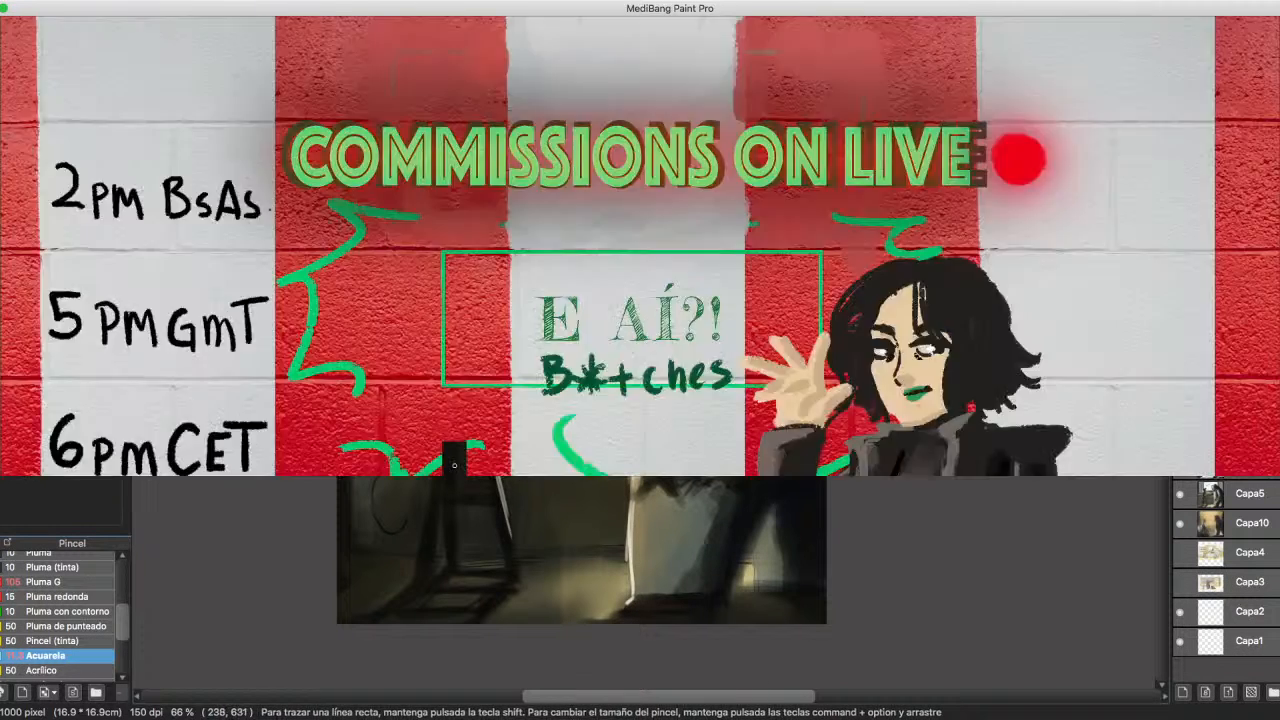
pyautogui.moveTo(454, 488); pyautogui.dragTo(455, 444)
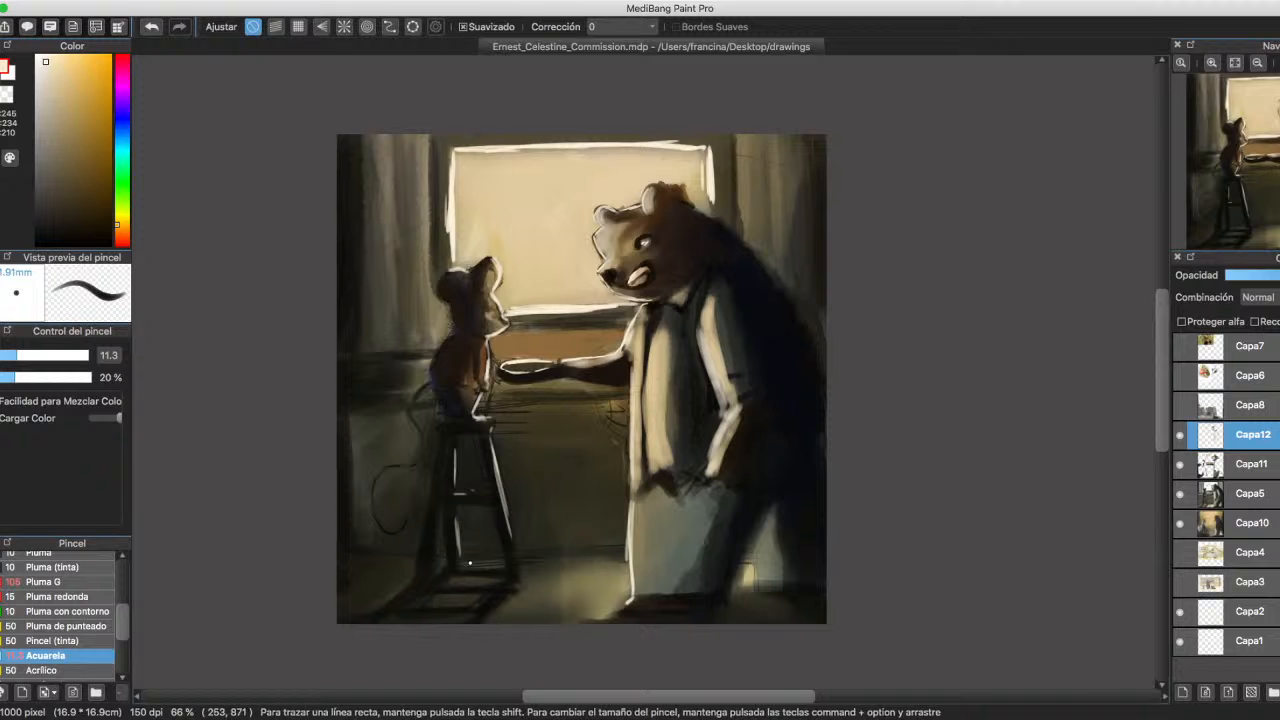
# Paint a soft beige patch of light on the floor between stool and bear at brush size 76, trimming its upper edge with sampled darks.
pyautogui.moveTo(545, 567); pyautogui.dragTo(570, 571)
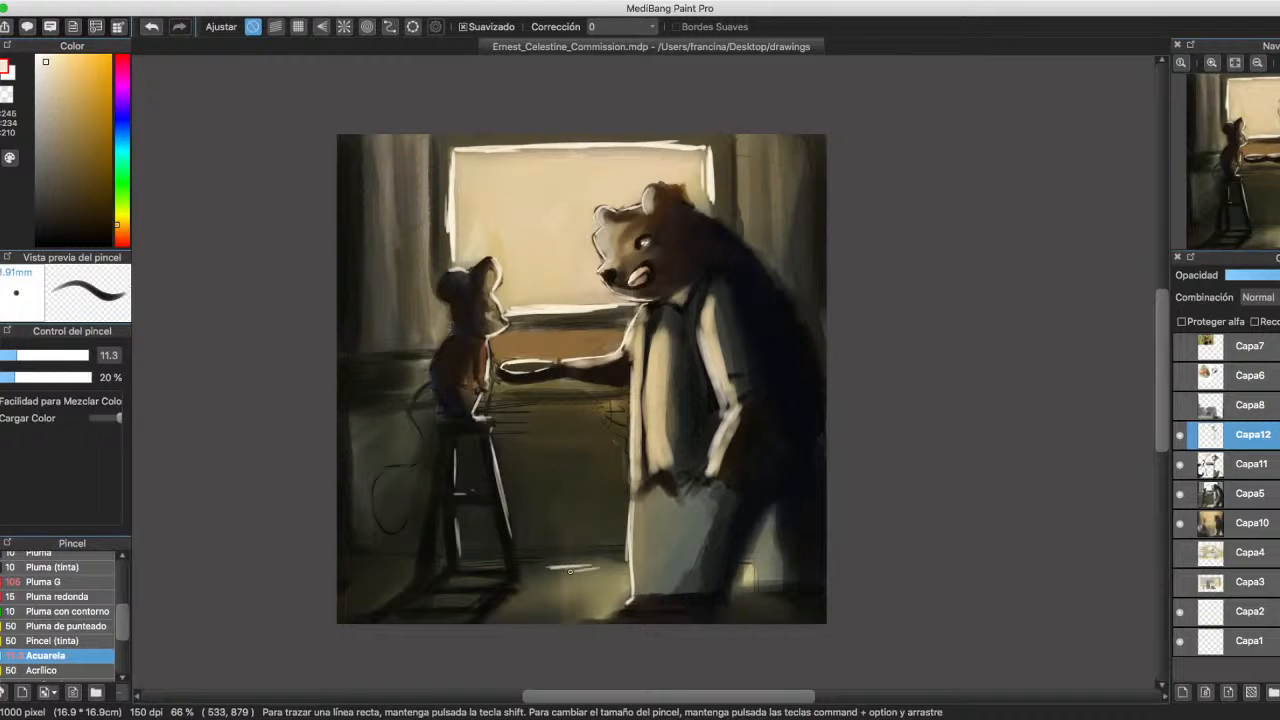
pyautogui.moveTo(16, 355)
pyautogui.mouseDown()
pyautogui.moveTo(61, 355)
pyautogui.moveTo(37, 355)
pyautogui.mouseUp()
pyautogui.keyDown('alt'); pyautogui.click(554, 279); pyautogui.keyUp('alt')
pyautogui.moveTo(545, 567); pyautogui.dragTo(557, 566)
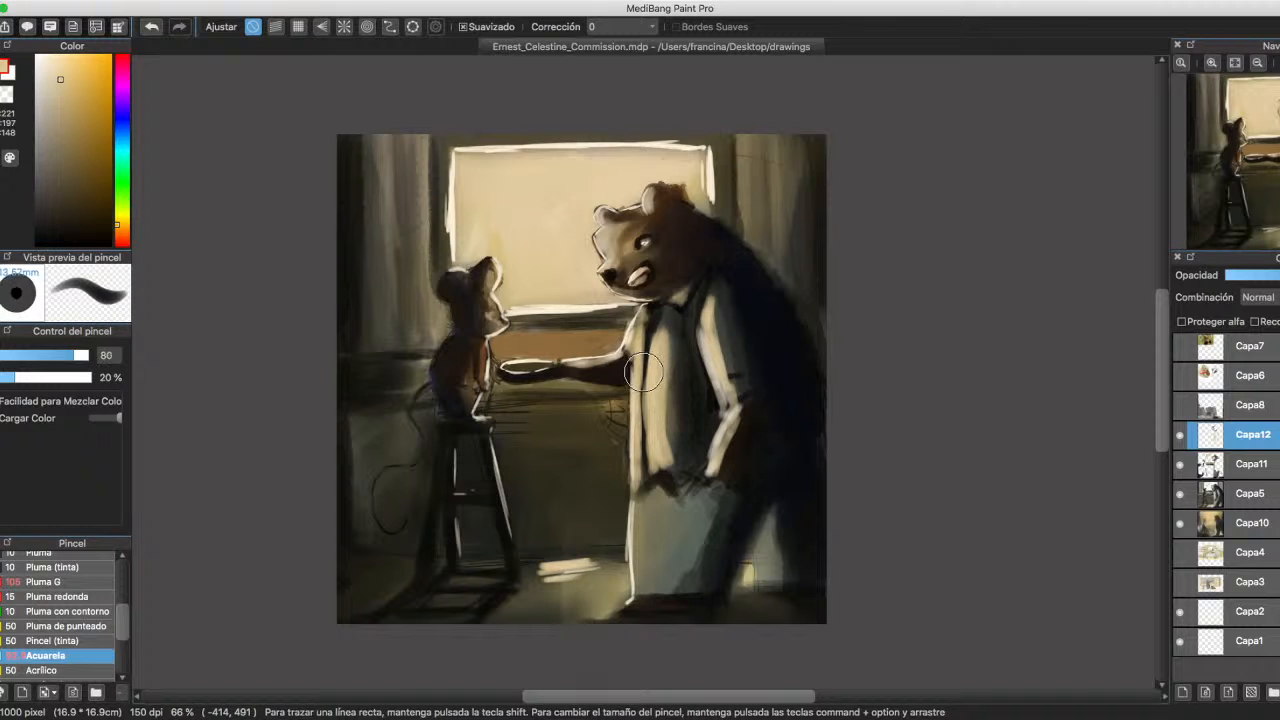
pyautogui.moveTo(640, 372); pyautogui.dragTo(664, 372)
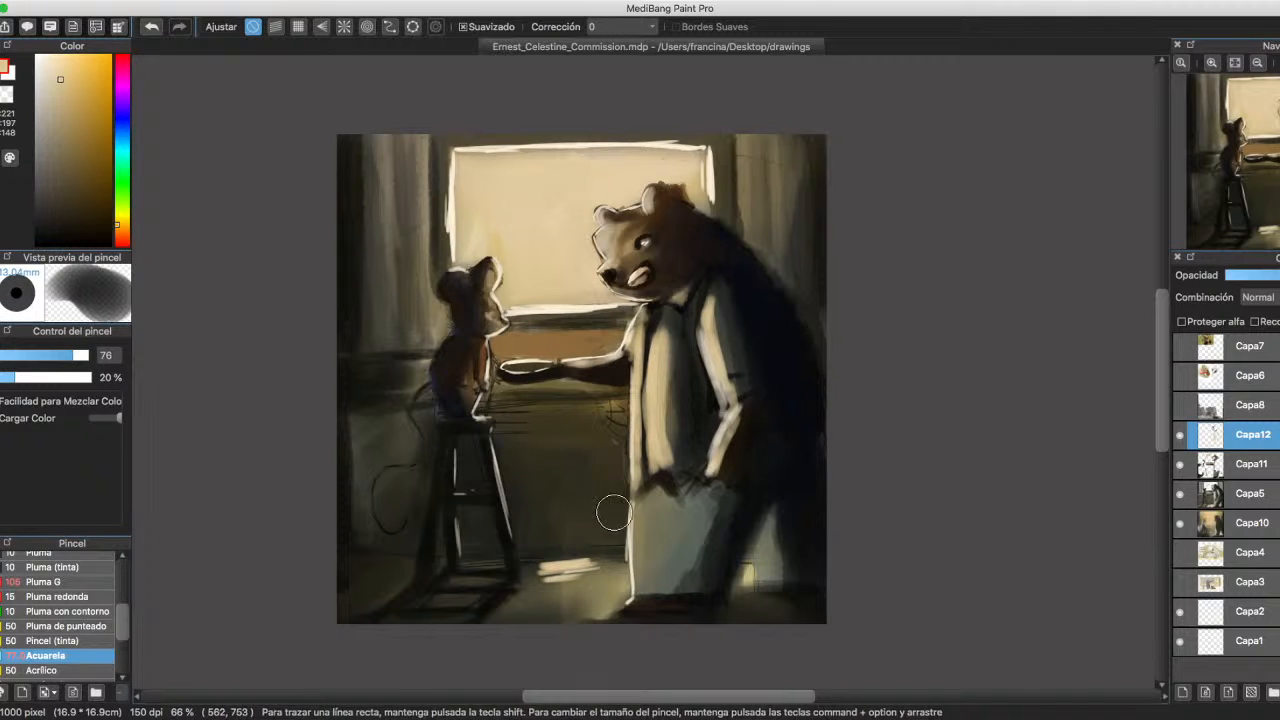
pyautogui.keyDown('alt'); pyautogui.click(612, 572); pyautogui.keyUp('alt')
pyautogui.moveTo(612, 572)
pyautogui.mouseDown()
pyautogui.moveTo(544, 580)
pyautogui.moveTo(599, 561)
pyautogui.moveTo(567, 561)
pyautogui.moveTo(601, 562)
pyautogui.moveTo(618, 588)
pyautogui.moveTo(610, 597)
pyautogui.moveTo(577, 580)
pyautogui.moveTo(545, 599)
pyautogui.moveTo(543, 570)
pyautogui.moveTo(534, 591)
pyautogui.moveTo(582, 590)
pyautogui.moveTo(571, 606)
pyautogui.moveTo(583, 575)
pyautogui.moveTo(605, 580)
pyautogui.moveTo(549, 586)
pyautogui.moveTo(563, 591)
pyautogui.moveTo(542, 606)
pyautogui.moveTo(571, 605)
pyautogui.moveTo(538, 611)
pyautogui.moveTo(609, 584)
pyautogui.moveTo(528, 591)
pyautogui.moveTo(500, 617)
pyautogui.moveTo(552, 590)
pyautogui.moveTo(535, 607)
pyautogui.moveTo(581, 614)
pyautogui.moveTo(617, 569)
pyautogui.moveTo(545, 573)
pyautogui.mouseUp()
pyautogui.keyDown('alt'); pyautogui.click(592, 552); pyautogui.keyUp('alt')
pyautogui.keyDown('alt'); pyautogui.click(590, 569); pyautogui.keyUp('alt')
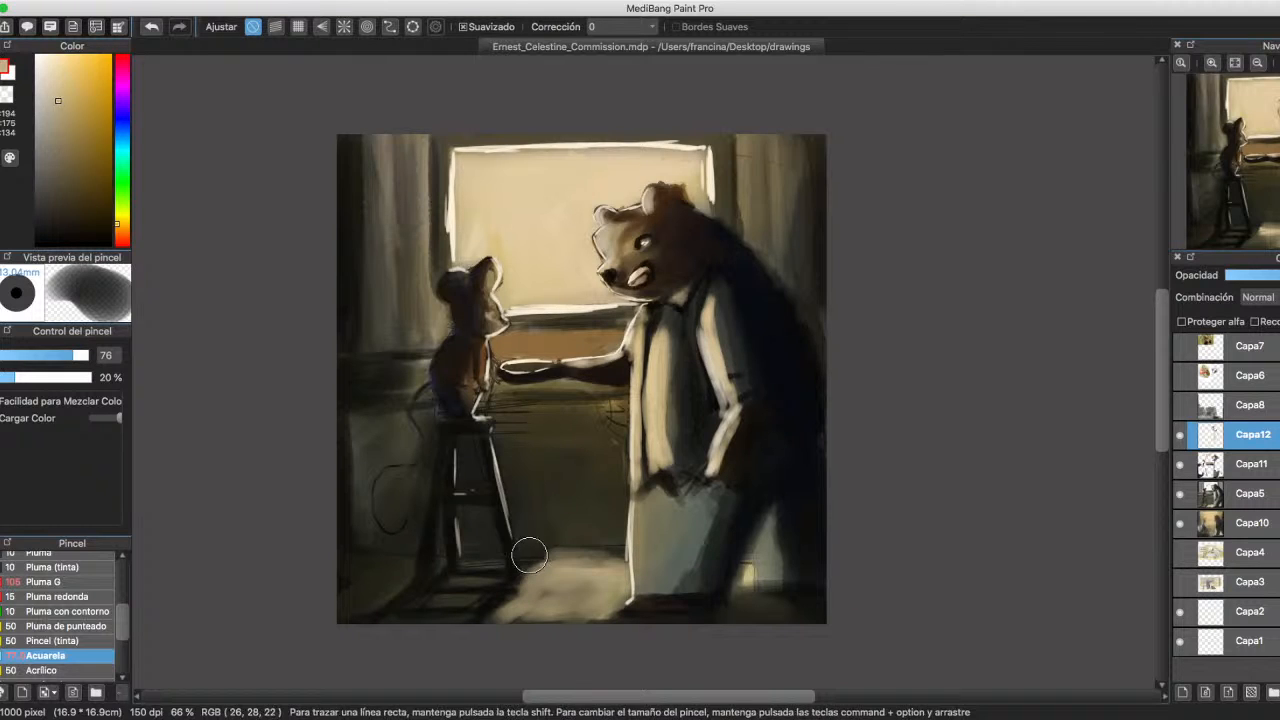
pyautogui.keyDown('alt'); pyautogui.click(545, 554); pyautogui.keyUp('alt')
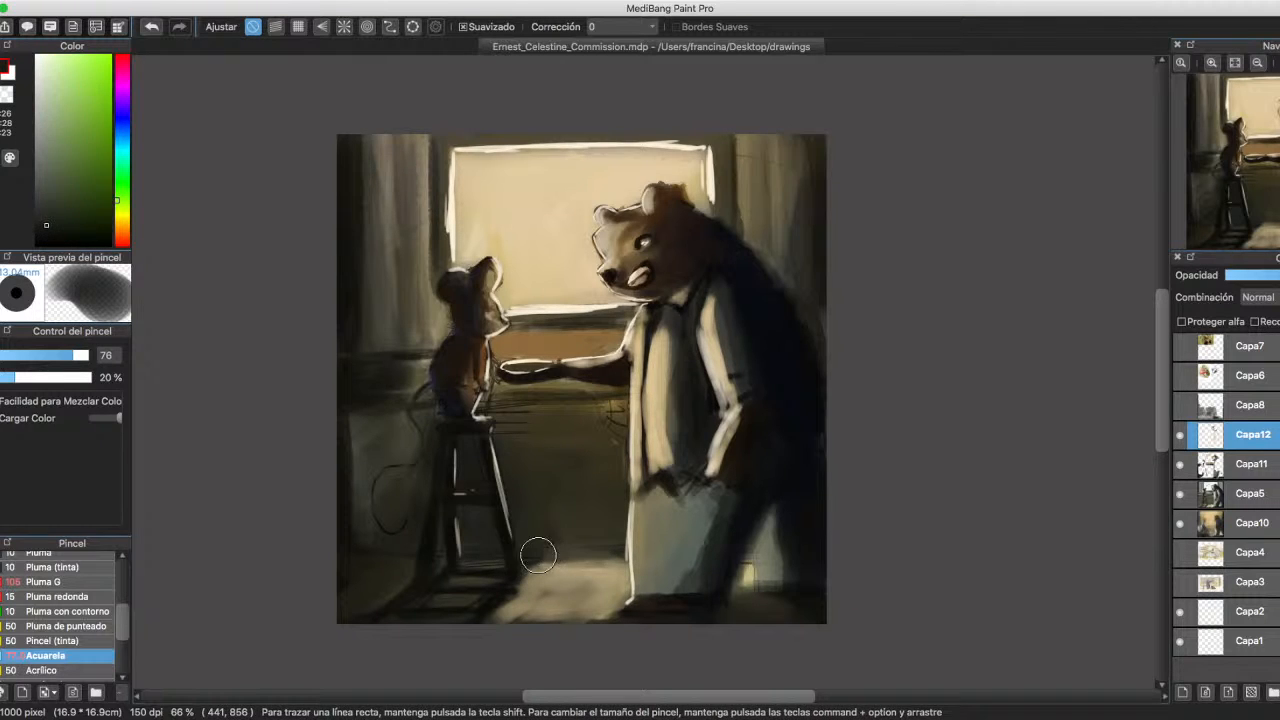
pyautogui.keyDown('alt'); pyautogui.click(537, 555); pyautogui.keyUp('alt')
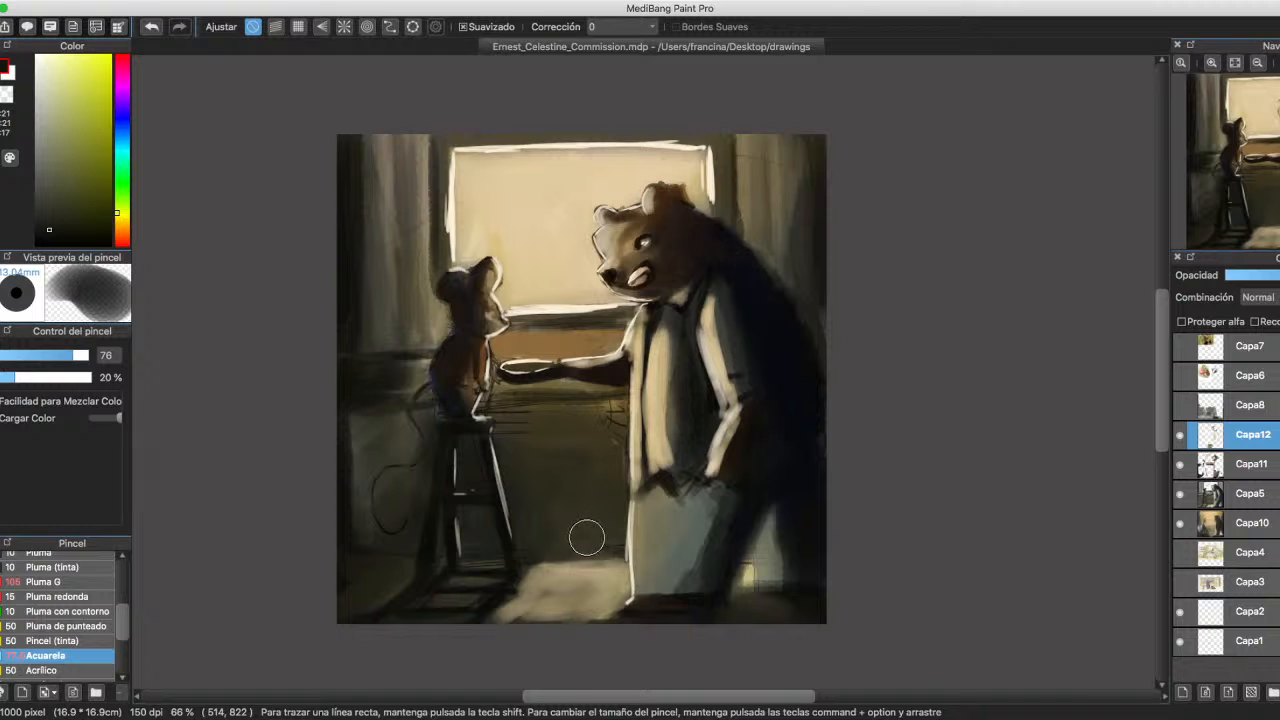
# Add sampled ochre glows on the wall beside the bear, along the floor patch, by the bear's feet and under the stool.
pyautogui.keyDown('alt'); pyautogui.click(613, 412); pyautogui.keyUp('alt')
pyautogui.moveTo(608, 422)
pyautogui.mouseDown()
pyautogui.moveTo(605, 489)
pyautogui.moveTo(594, 431)
pyautogui.moveTo(595, 474)
pyautogui.mouseUp()
pyautogui.moveTo(563, 577)
pyautogui.mouseDown()
pyautogui.moveTo(558, 595)
pyautogui.moveTo(488, 617)
pyautogui.mouseUp()
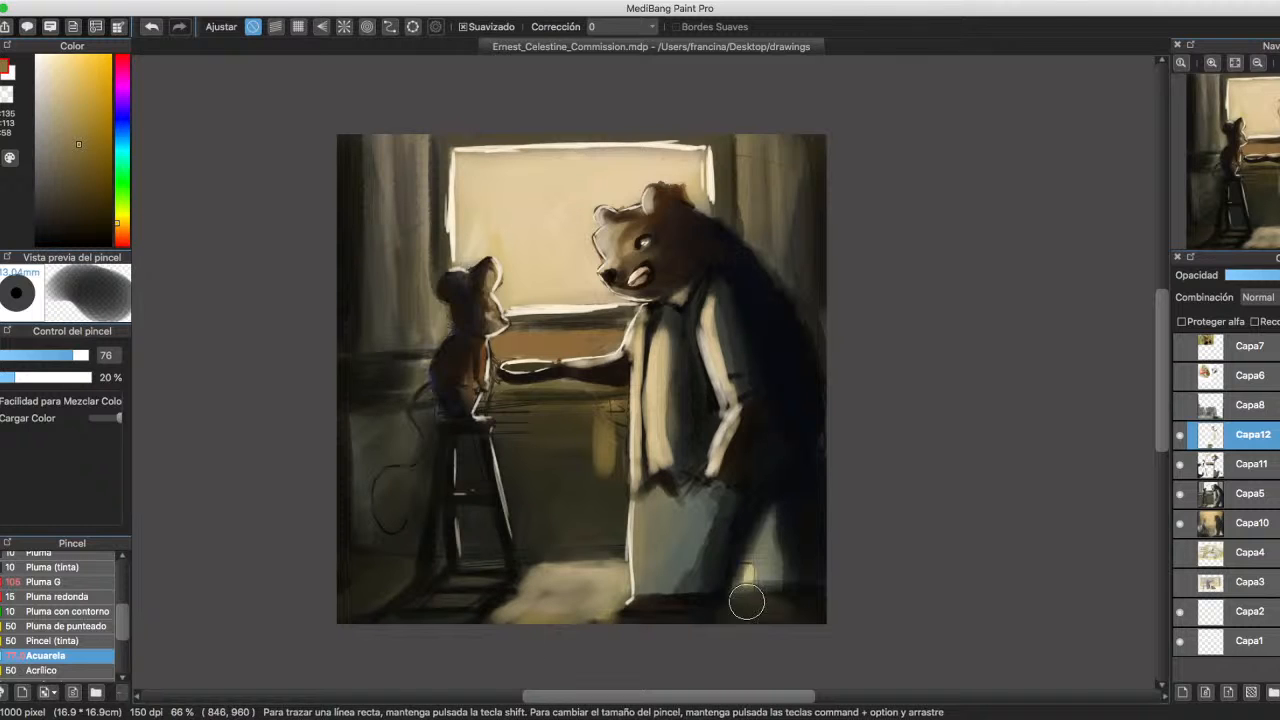
pyautogui.moveTo(746, 594); pyautogui.dragTo(802, 615)
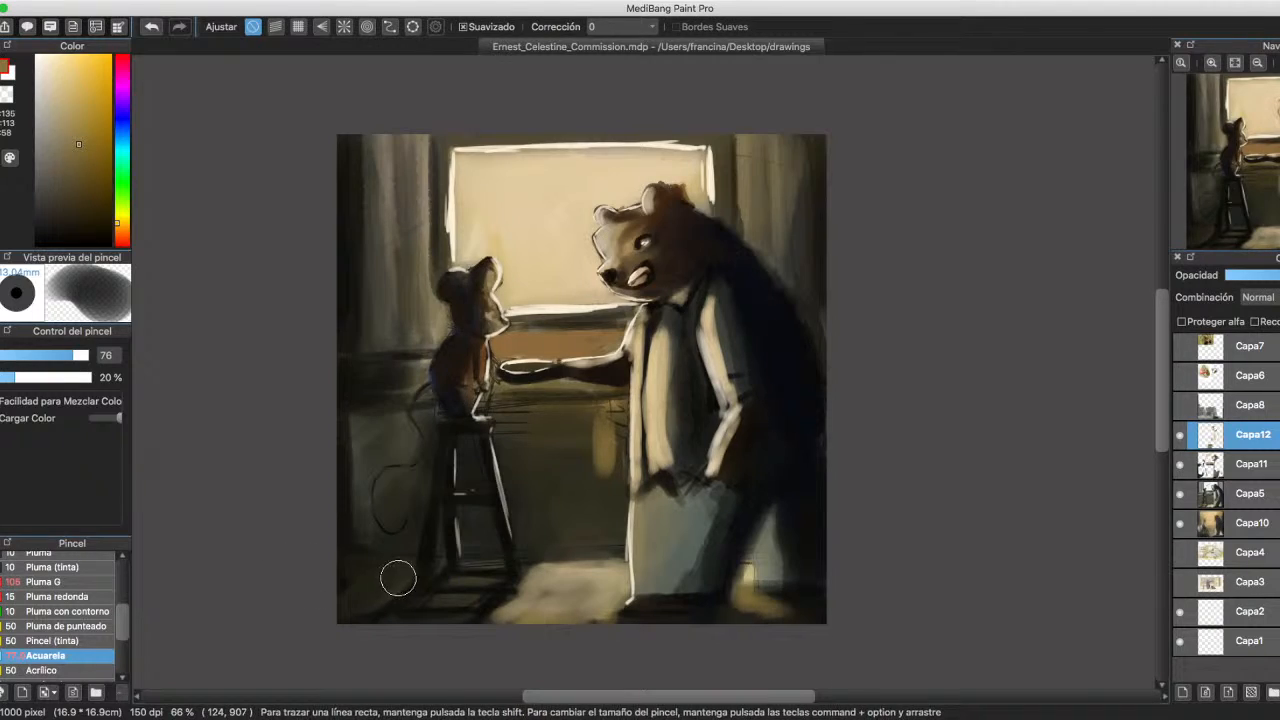
pyautogui.moveTo(398, 577)
pyautogui.mouseDown()
pyautogui.moveTo(358, 606)
pyautogui.moveTo(397, 574)
pyautogui.moveTo(370, 596)
pyautogui.moveTo(458, 602)
pyautogui.moveTo(465, 580)
pyautogui.moveTo(476, 586)
pyautogui.moveTo(446, 618)
pyautogui.moveTo(530, 616)
pyautogui.moveTo(527, 594)
pyautogui.moveTo(499, 621)
pyautogui.moveTo(530, 584)
pyautogui.moveTo(588, 576)
pyautogui.mouseUp()
# Rework the dark wall left of the stool with sampled olive-grey tones.
pyautogui.keyDown('alt'); pyautogui.click(354, 516); pyautogui.keyUp('alt')
pyautogui.moveTo(363, 423)
pyautogui.mouseDown()
pyautogui.moveTo(339, 505)
pyautogui.moveTo(367, 450)
pyautogui.moveTo(360, 531)
pyautogui.moveTo(343, 428)
pyautogui.moveTo(347, 538)
pyautogui.mouseUp()
pyautogui.keyDown('alt'); pyautogui.click(366, 462); pyautogui.keyUp('alt')
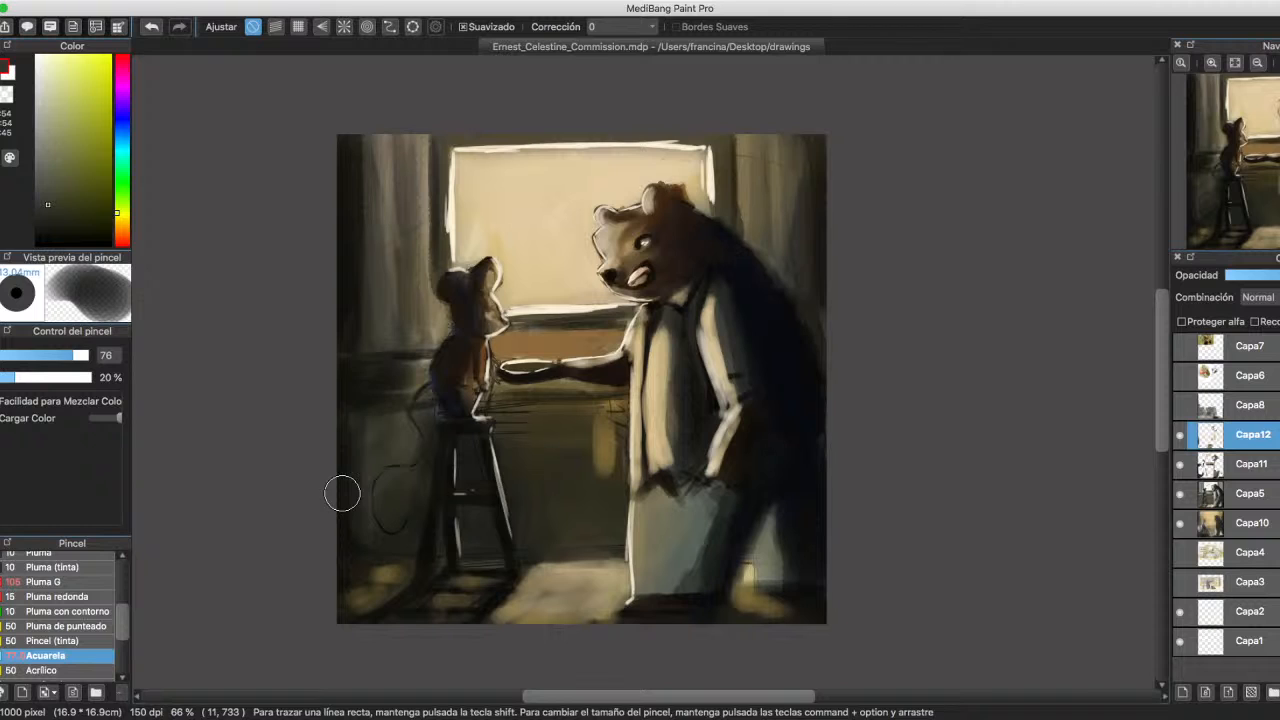
# Broaden the glow around all sides of the window frame with sampled pale cream.
pyautogui.keyDown('alt'); pyautogui.click(449, 216); pyautogui.keyUp('alt')
pyautogui.moveTo(442, 177)
pyautogui.mouseDown()
pyautogui.moveTo(450, 150)
pyautogui.moveTo(523, 143)
pyautogui.moveTo(680, 145)
pyautogui.moveTo(706, 176)
pyautogui.mouseUp()
pyautogui.moveTo(510, 300); pyautogui.dragTo(640, 302)
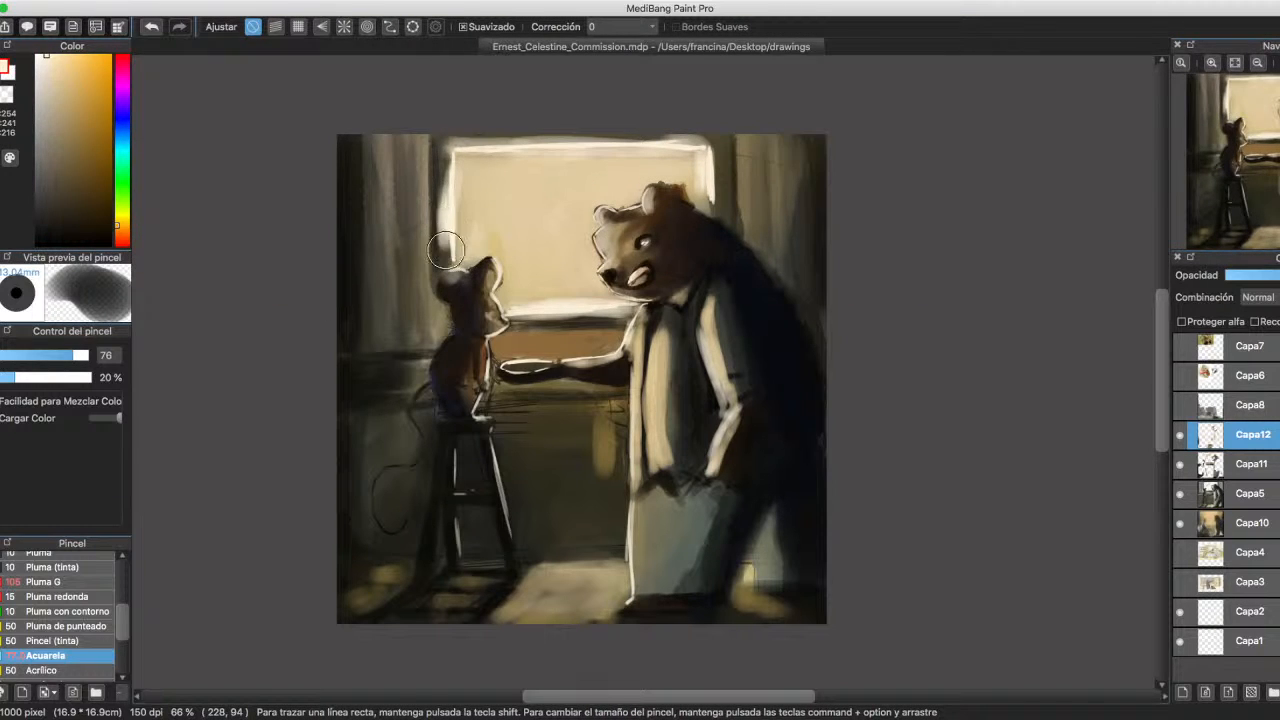
pyautogui.moveTo(446, 250)
pyautogui.mouseDown()
pyautogui.moveTo(457, 144)
pyautogui.moveTo(722, 143)
pyautogui.mouseUp()
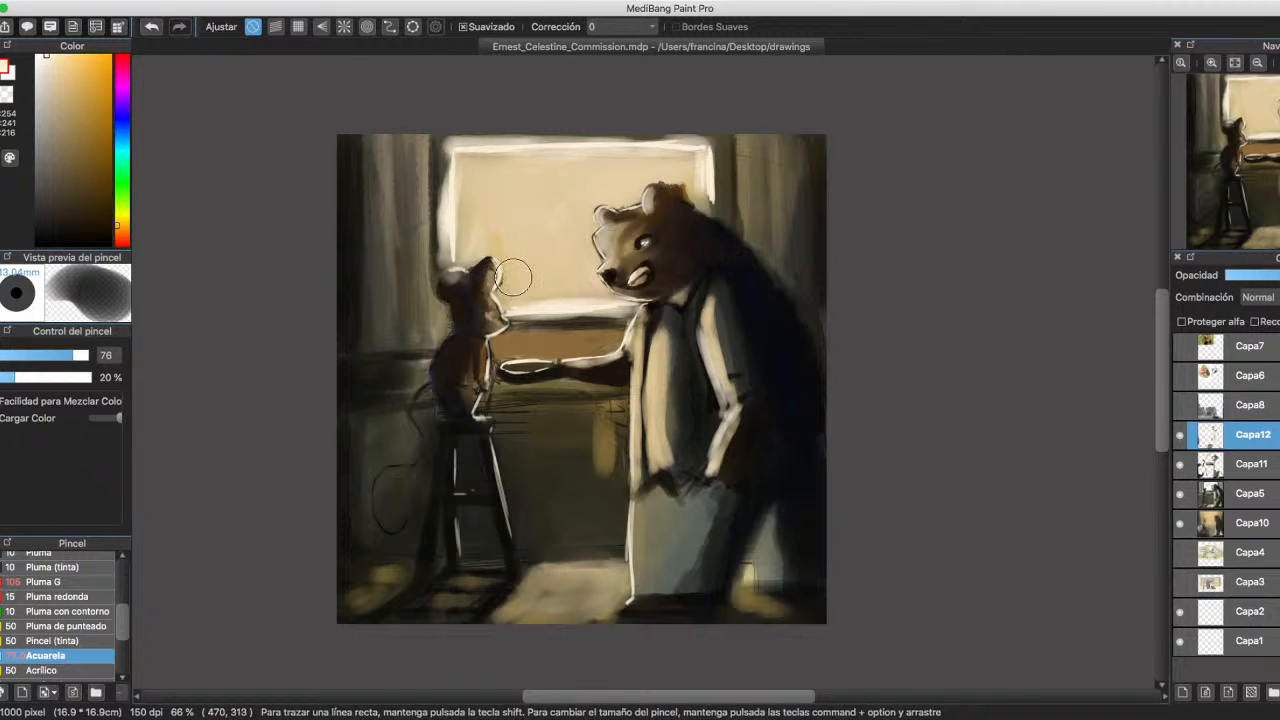
# Paint pale cream vertical highlights on the folds of the curtains on both sides of the window.
pyautogui.moveTo(420, 180)
pyautogui.mouseDown()
pyautogui.moveTo(425, 145)
pyautogui.moveTo(412, 286)
pyautogui.mouseUp()
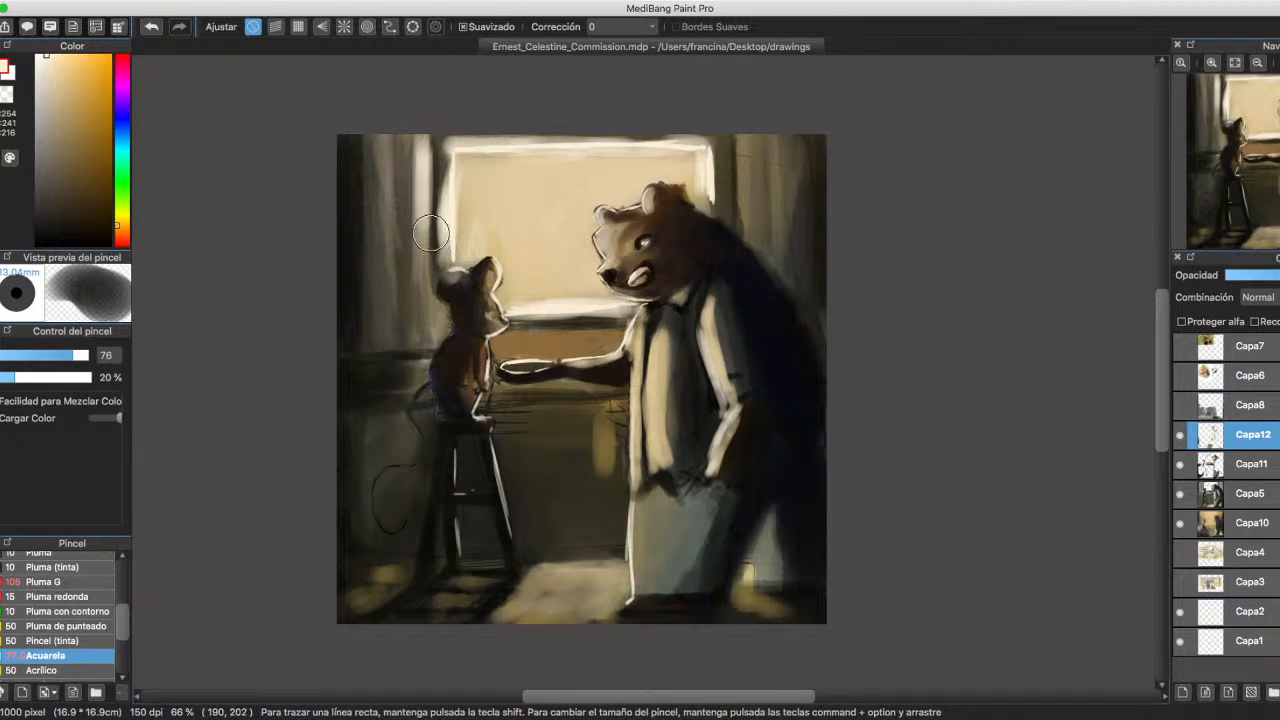
pyautogui.moveTo(391, 144); pyautogui.dragTo(386, 240)
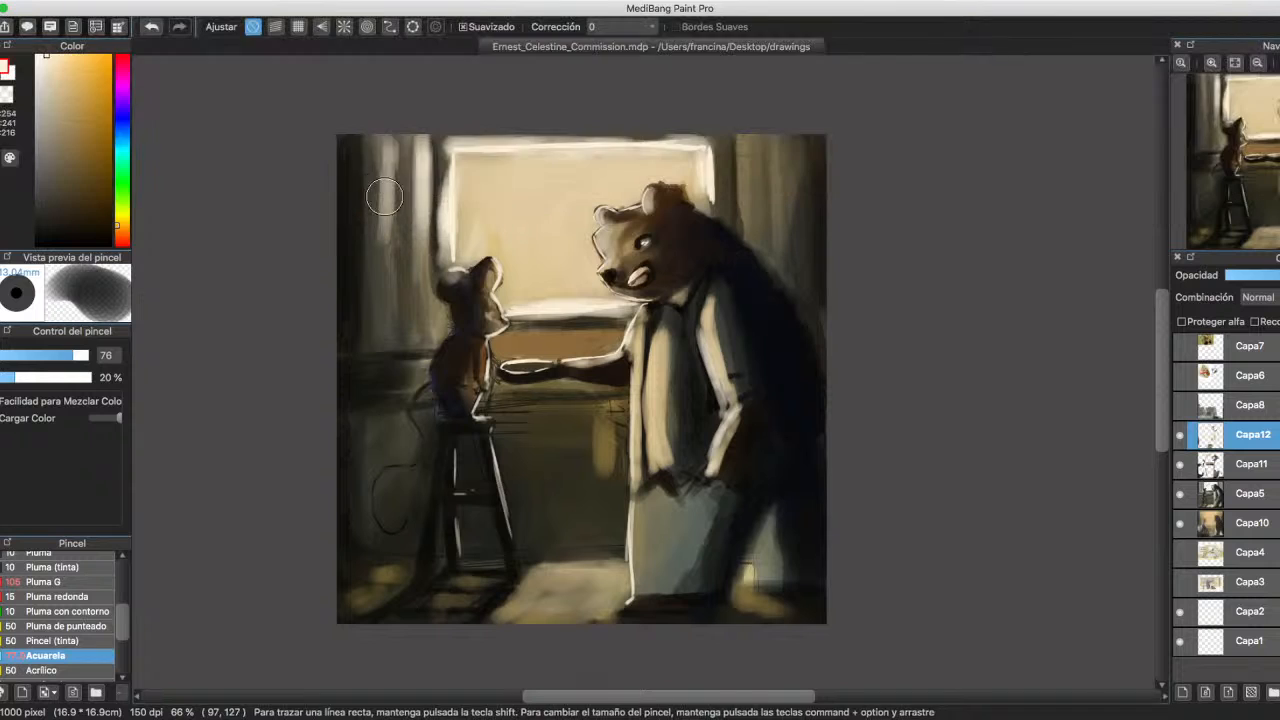
pyautogui.moveTo(383, 195); pyautogui.dragTo(383, 266)
pyautogui.moveTo(388, 126); pyautogui.dragTo(384, 235)
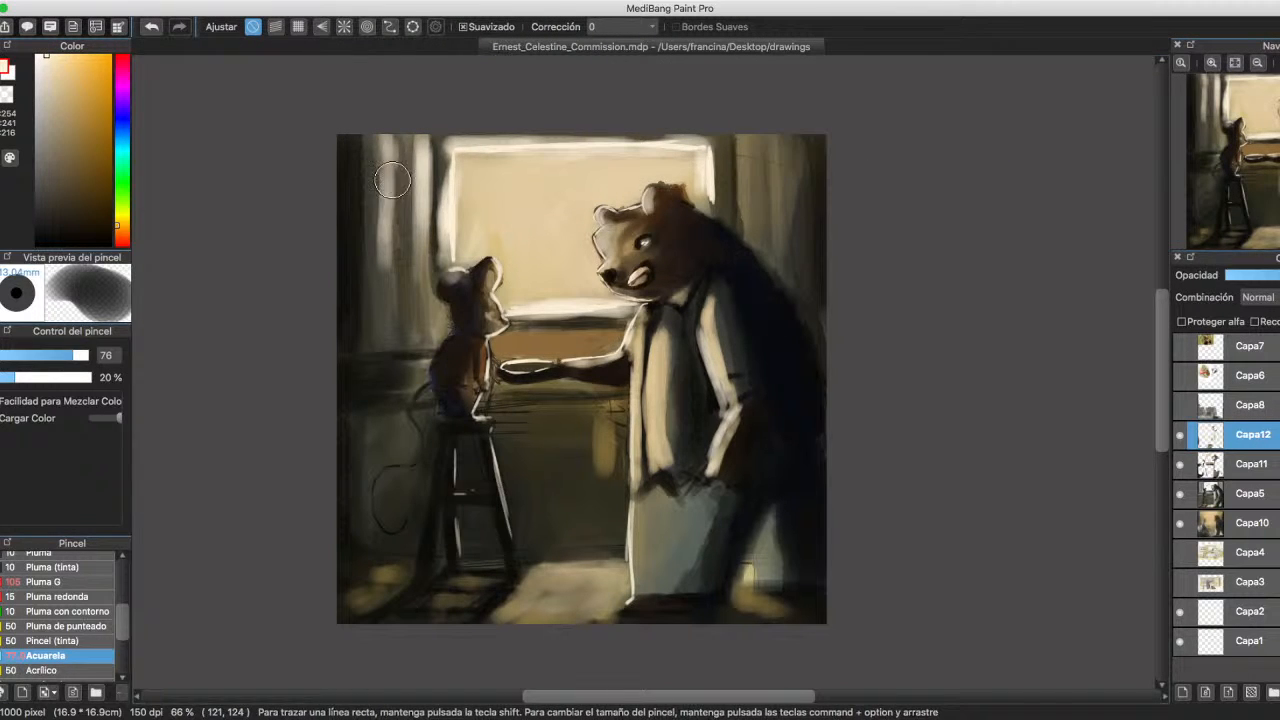
pyautogui.moveTo(749, 137); pyautogui.dragTo(744, 207)
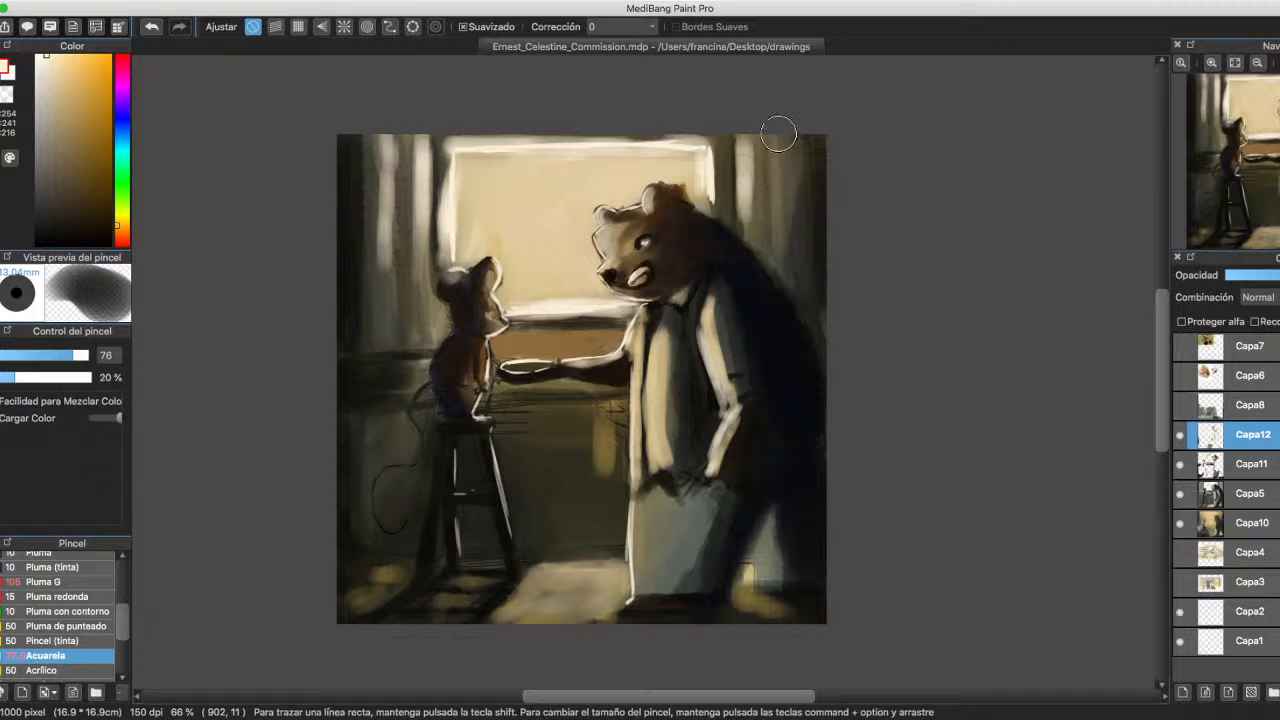
pyautogui.moveTo(777, 129); pyautogui.dragTo(777, 240)
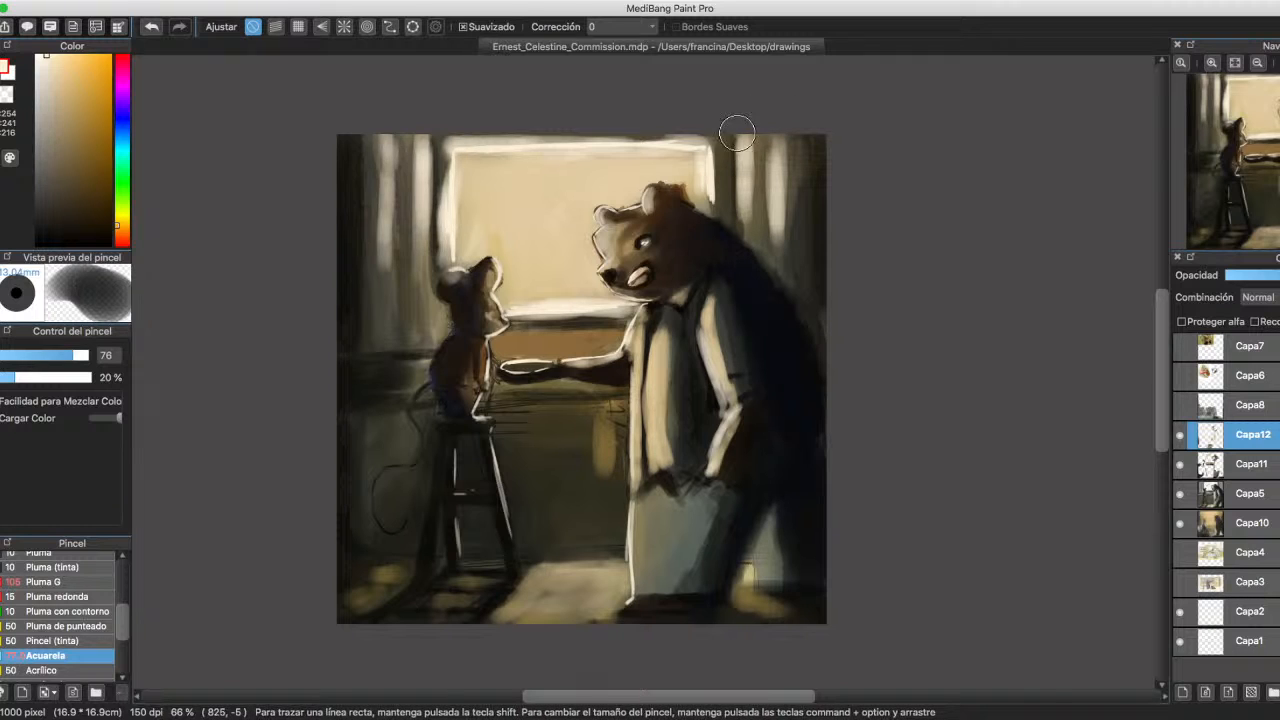
pyautogui.moveTo(396, 128)
pyautogui.mouseDown()
pyautogui.moveTo(380, 299)
pyautogui.moveTo(377, 268)
pyautogui.moveTo(383, 233)
pyautogui.moveTo(388, 333)
pyautogui.moveTo(381, 271)
pyautogui.moveTo(375, 325)
pyautogui.moveTo(383, 205)
pyautogui.moveTo(414, 260)
pyautogui.moveTo(417, 302)
pyautogui.moveTo(415, 320)
pyautogui.moveTo(410, 144)
pyautogui.moveTo(414, 312)
pyautogui.moveTo(391, 225)
pyautogui.moveTo(397, 338)
pyautogui.moveTo(383, 215)
pyautogui.moveTo(381, 323)
pyautogui.mouseUp()
# Shade between the curtain highlights and along the outer right curtain with sampled warm grey and near-black.
pyautogui.keyDown('alt'); pyautogui.click(381, 277); pyautogui.keyUp('alt')
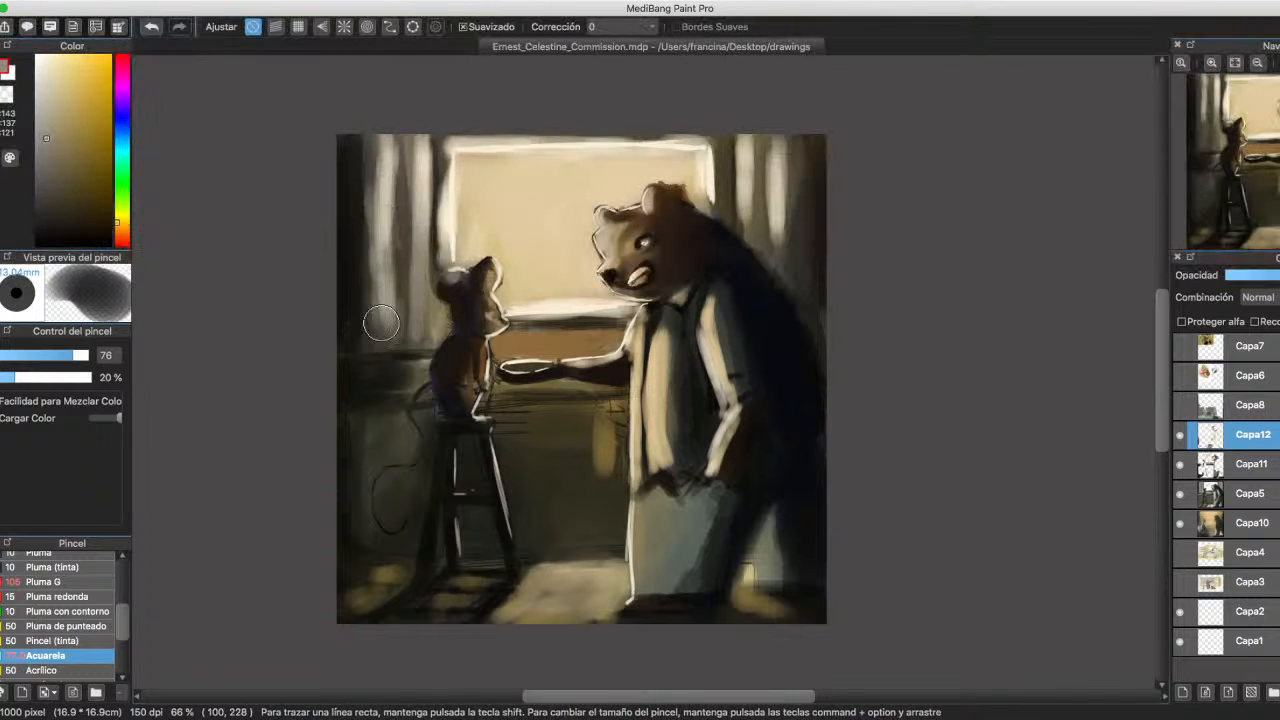
pyautogui.keyDown('alt'); pyautogui.click(351, 251); pyautogui.keyUp('alt')
pyautogui.moveTo(399, 162); pyautogui.dragTo(395, 341)
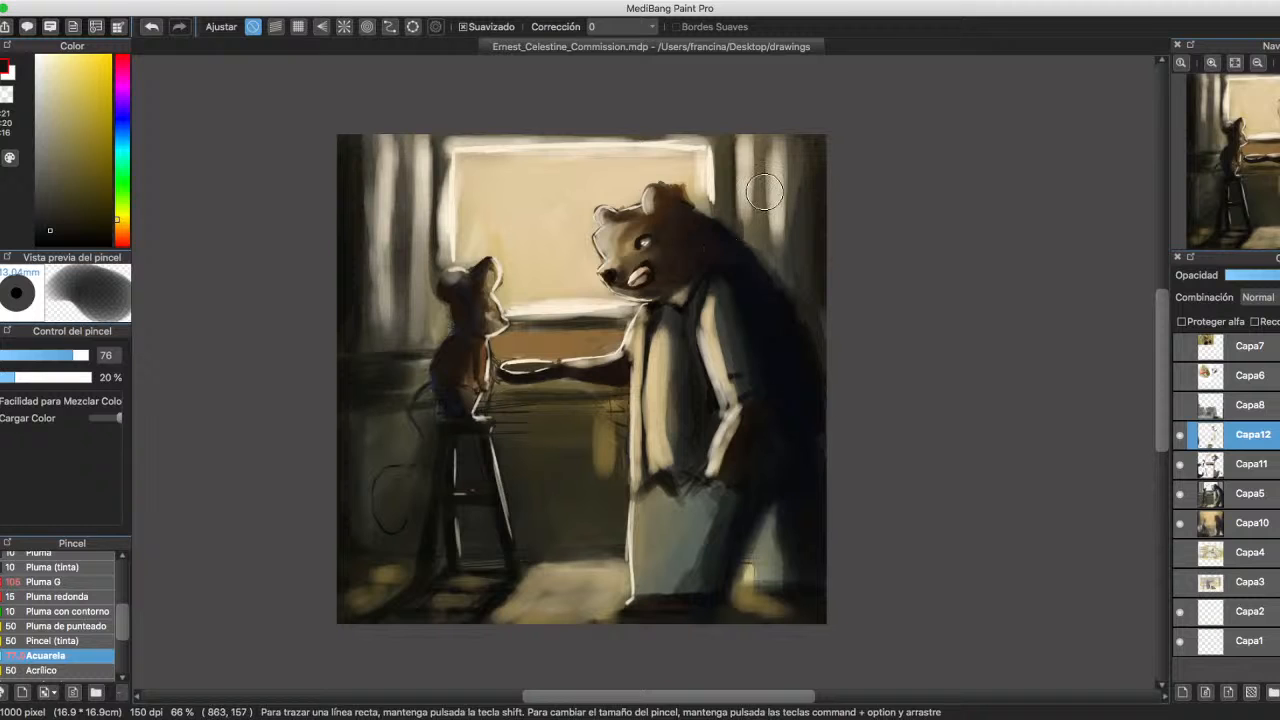
pyautogui.moveTo(764, 193)
pyautogui.mouseDown()
pyautogui.moveTo(765, 158)
pyautogui.moveTo(764, 197)
pyautogui.moveTo(783, 195)
pyautogui.moveTo(813, 138)
pyautogui.moveTo(810, 244)
pyautogui.mouseUp()
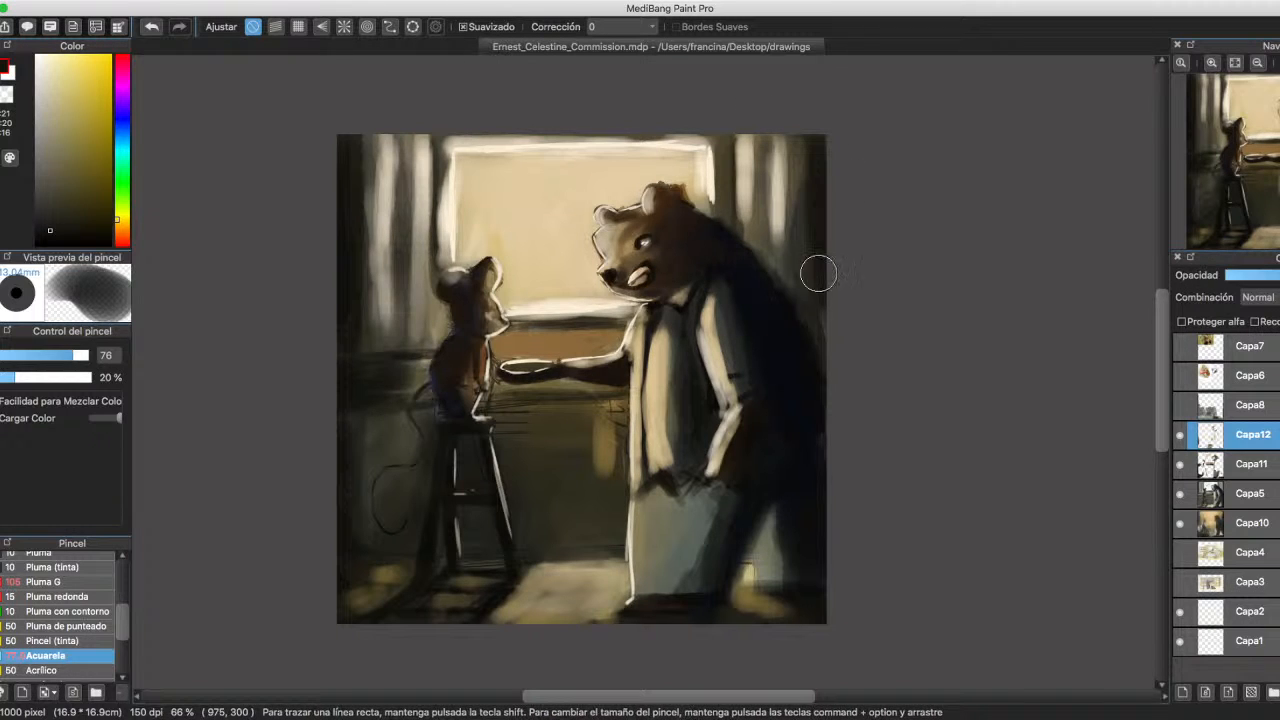
# Deepen the shadows on the bear's back, rear of the head and jacket with sampled near-black tones.
pyautogui.keyDown('alt'); pyautogui.click(786, 319); pyautogui.keyUp('alt')
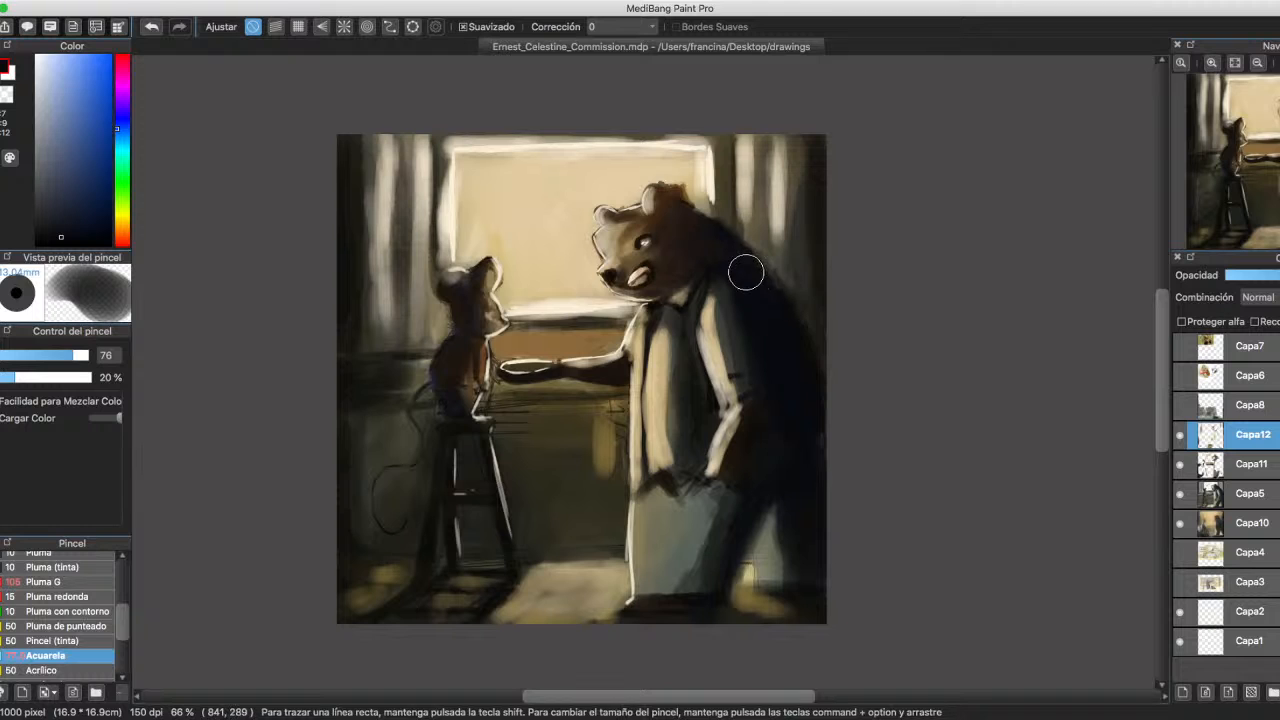
pyautogui.keyDown('alt'); pyautogui.click(676, 240); pyautogui.keyUp('alt')
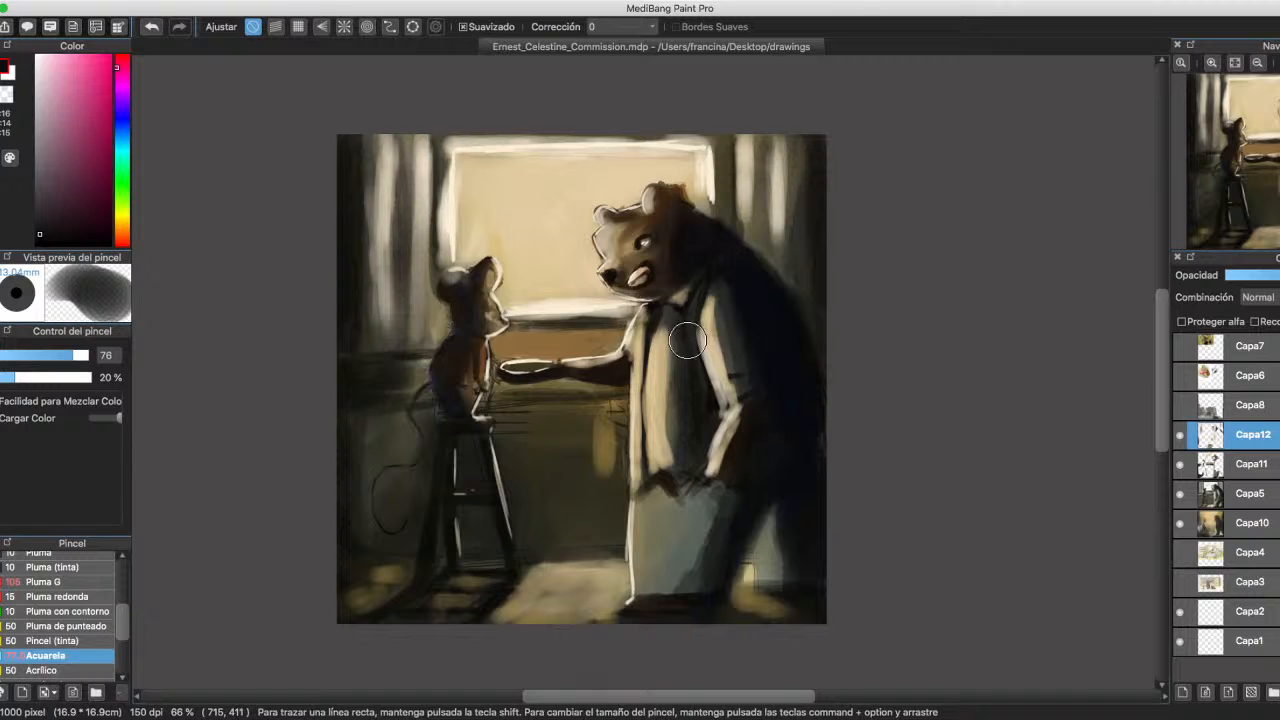
pyautogui.keyDown('alt'); pyautogui.click(704, 396); pyautogui.keyUp('alt')
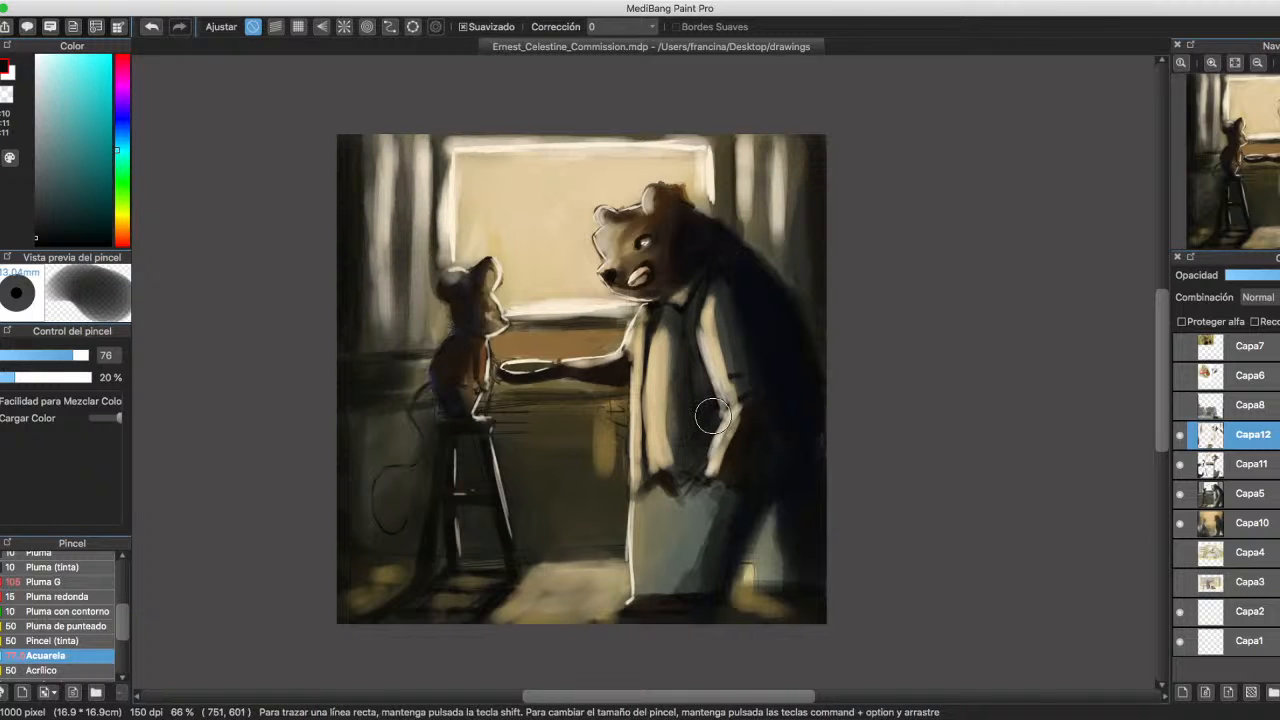
pyautogui.keyDown('alt'); pyautogui.click(759, 371); pyautogui.keyUp('alt')
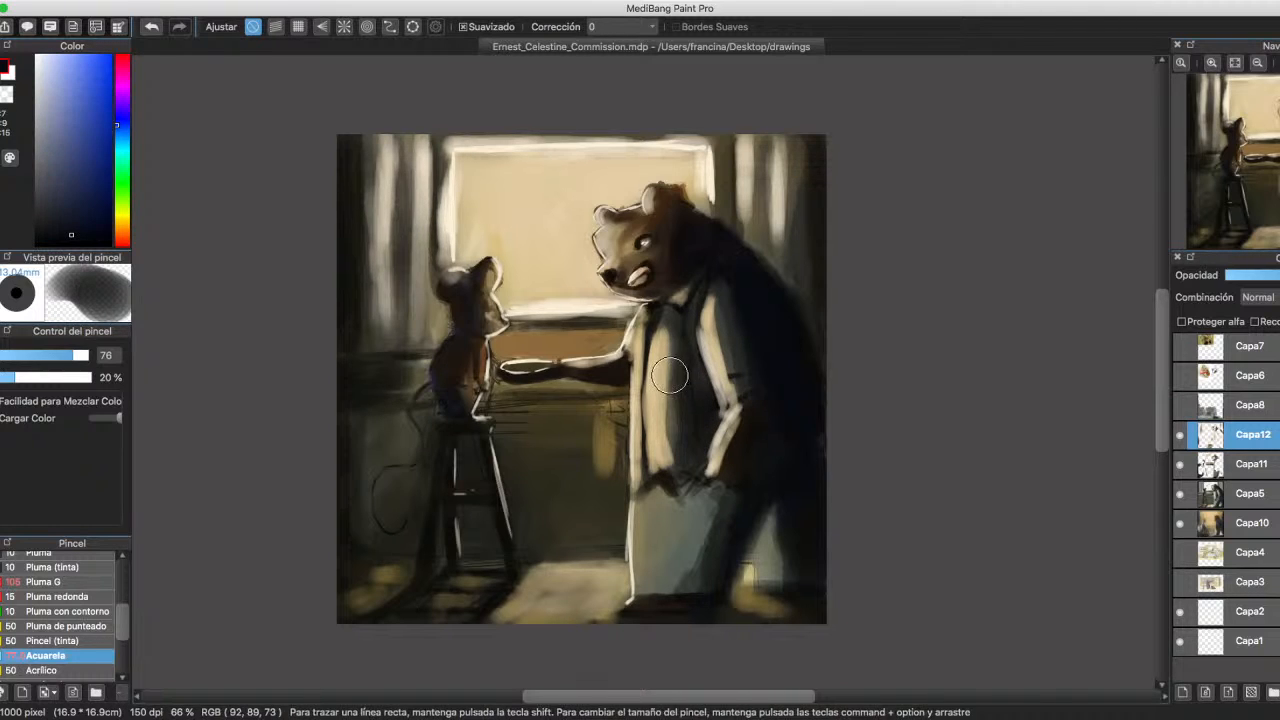
# Shade the bear's cream shirt front with sampled grey-brown and darken its upper edge beneath the collar.
pyautogui.keyDown('alt'); pyautogui.click(669, 375); pyautogui.keyUp('alt')
pyautogui.moveTo(672, 315)
pyautogui.mouseDown()
pyautogui.moveTo(685, 468)
pyautogui.moveTo(693, 364)
pyautogui.moveTo(696, 401)
pyautogui.moveTo(691, 461)
pyautogui.moveTo(687, 383)
pyautogui.moveTo(685, 475)
pyautogui.moveTo(663, 406)
pyautogui.moveTo(676, 478)
pyautogui.moveTo(668, 448)
pyautogui.mouseUp()
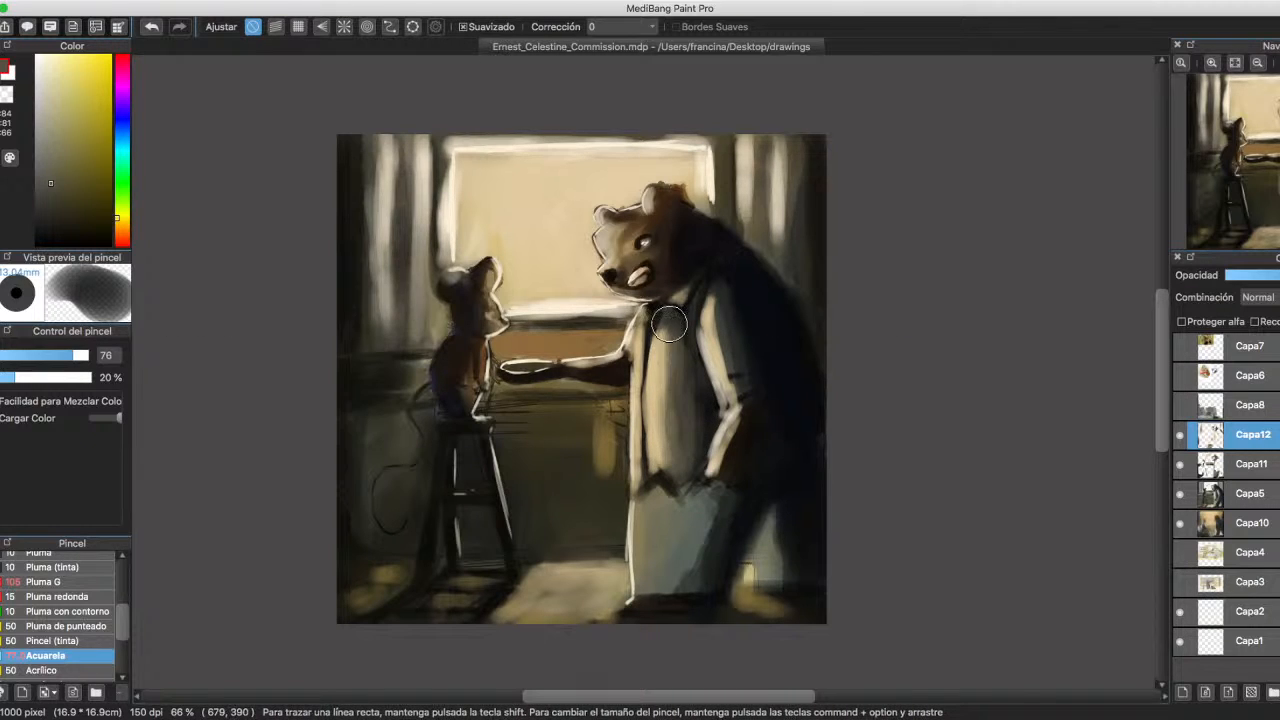
pyautogui.keyDown('alt'); pyautogui.click(645, 333); pyautogui.keyUp('alt')
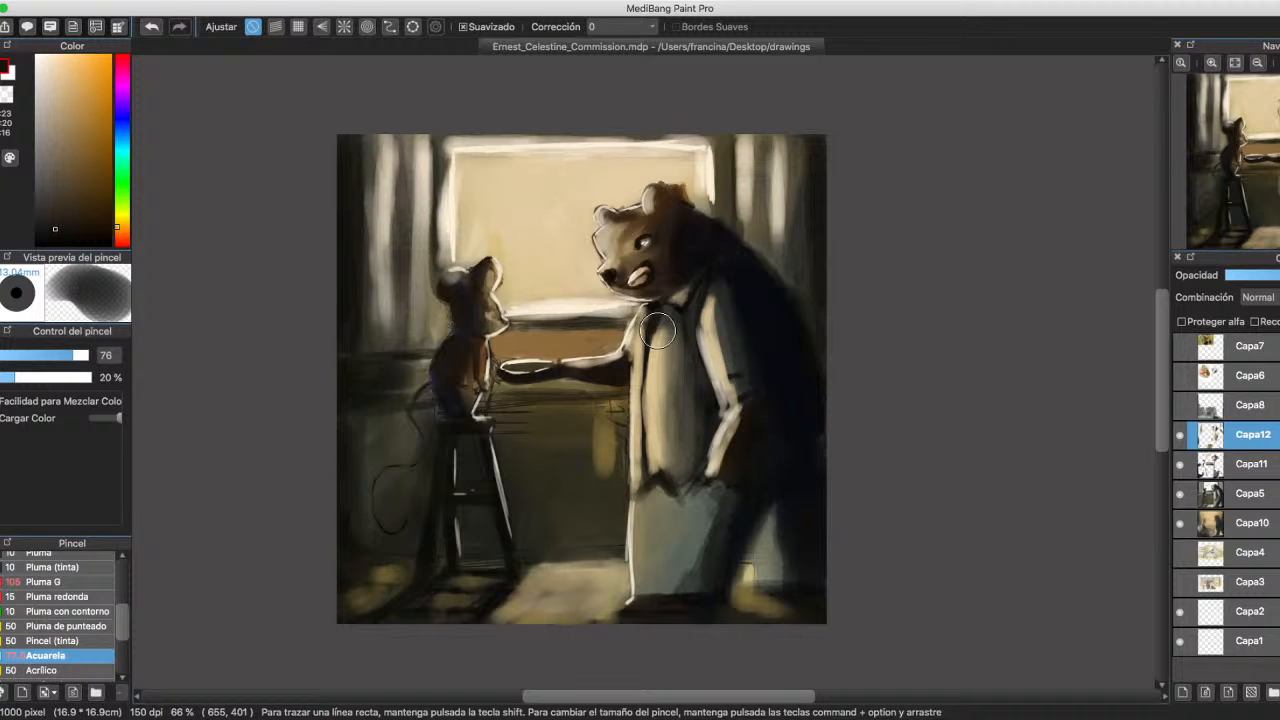
# Shade the bear's trousers with sampled dark green-grey and blue-black, darkening the leg down to the foot.
pyautogui.keyDown('alt'); pyautogui.click(725, 516); pyautogui.keyUp('alt')
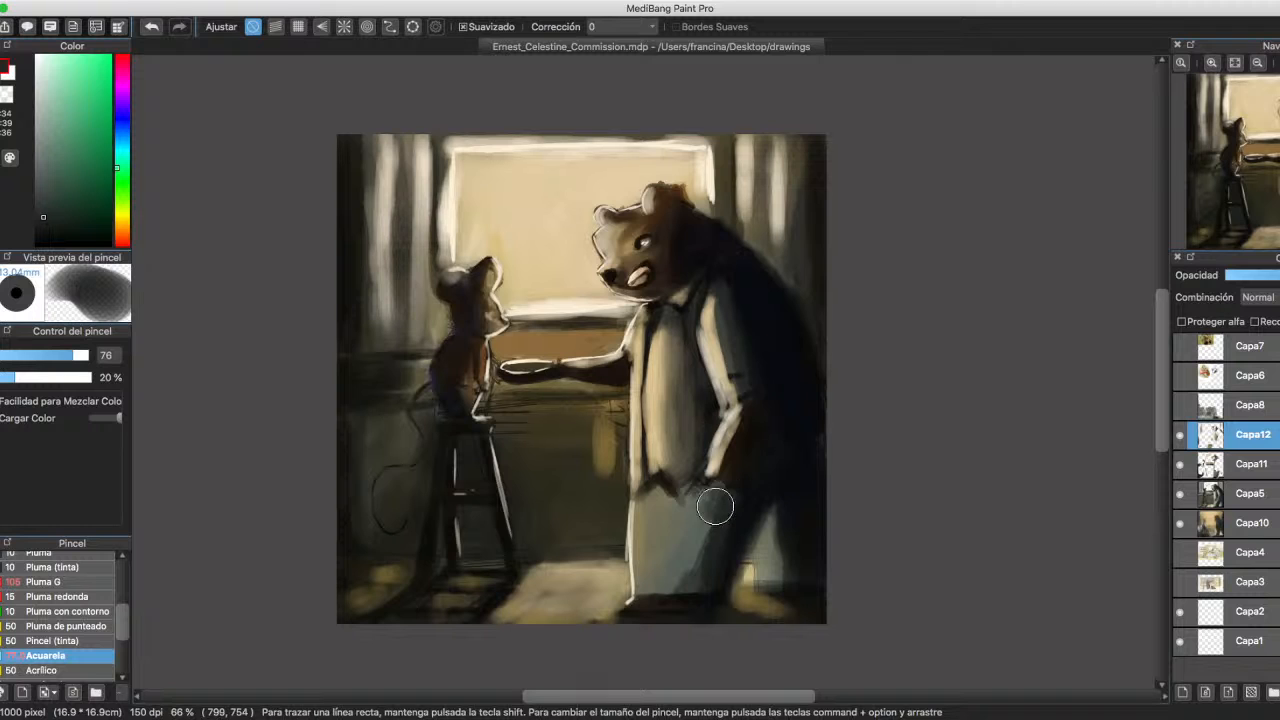
pyautogui.moveTo(699, 537)
pyautogui.mouseDown()
pyautogui.moveTo(700, 520)
pyautogui.moveTo(692, 564)
pyautogui.mouseUp()
pyautogui.keyDown('alt'); pyautogui.click(745, 508); pyautogui.keyUp('alt')
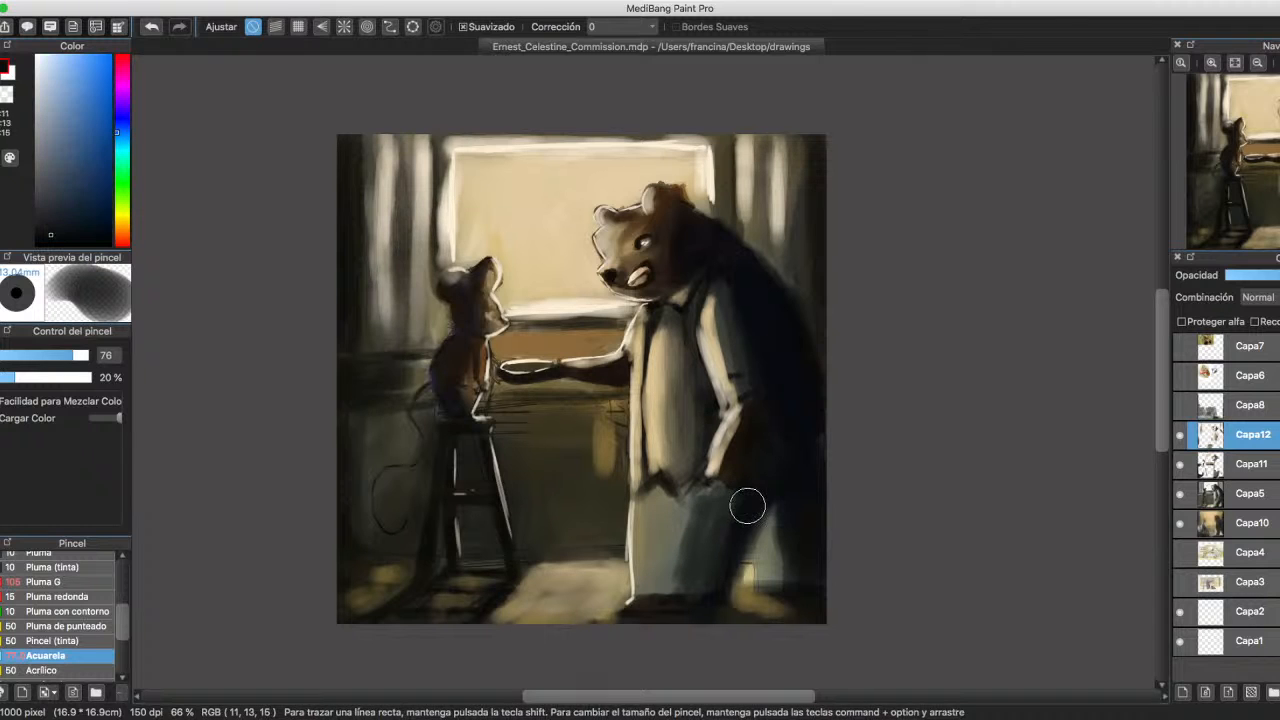
pyautogui.moveTo(746, 506)
pyautogui.mouseDown()
pyautogui.moveTo(744, 490)
pyautogui.moveTo(694, 549)
pyautogui.moveTo(717, 557)
pyautogui.moveTo(726, 517)
pyautogui.moveTo(703, 568)
pyautogui.moveTo(691, 560)
pyautogui.moveTo(709, 546)
pyautogui.moveTo(709, 589)
pyautogui.moveTo(732, 531)
pyautogui.moveTo(696, 574)
pyautogui.moveTo(714, 609)
pyautogui.moveTo(677, 609)
pyautogui.moveTo(714, 620)
pyautogui.moveTo(724, 586)
pyautogui.mouseUp()
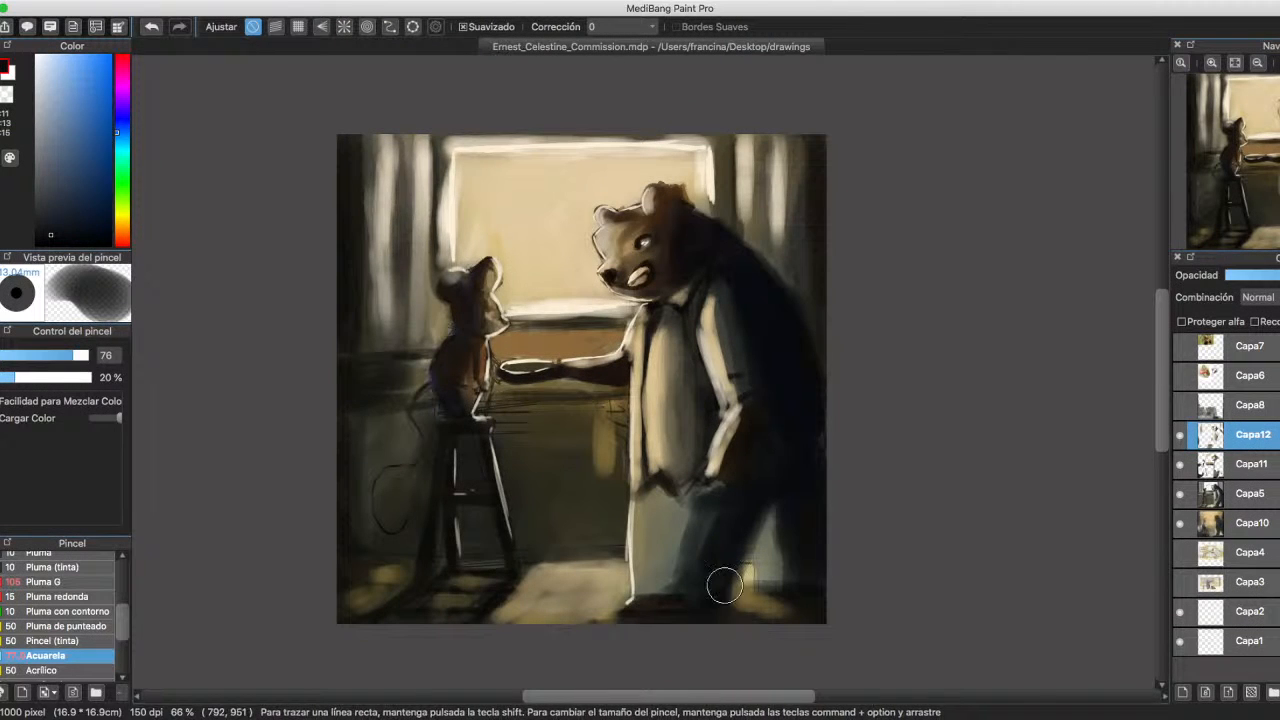
# Tone down the glow along the window frame and sill with a dark olive-brown sampled from the floor.
pyautogui.keyDown('alt'); pyautogui.click(401, 574); pyautogui.keyUp('alt')
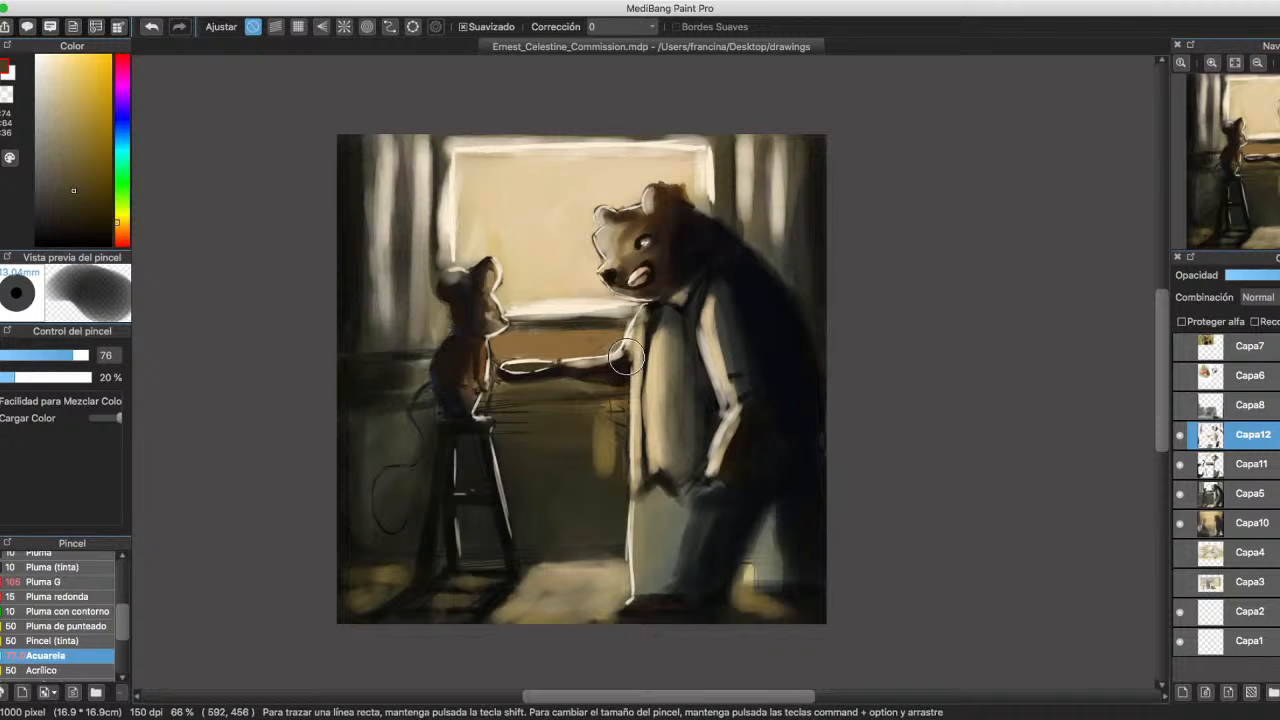
pyautogui.moveTo(444, 198)
pyautogui.mouseDown()
pyautogui.moveTo(438, 158)
pyautogui.moveTo(531, 144)
pyautogui.moveTo(628, 142)
pyautogui.moveTo(712, 165)
pyautogui.mouseUp()
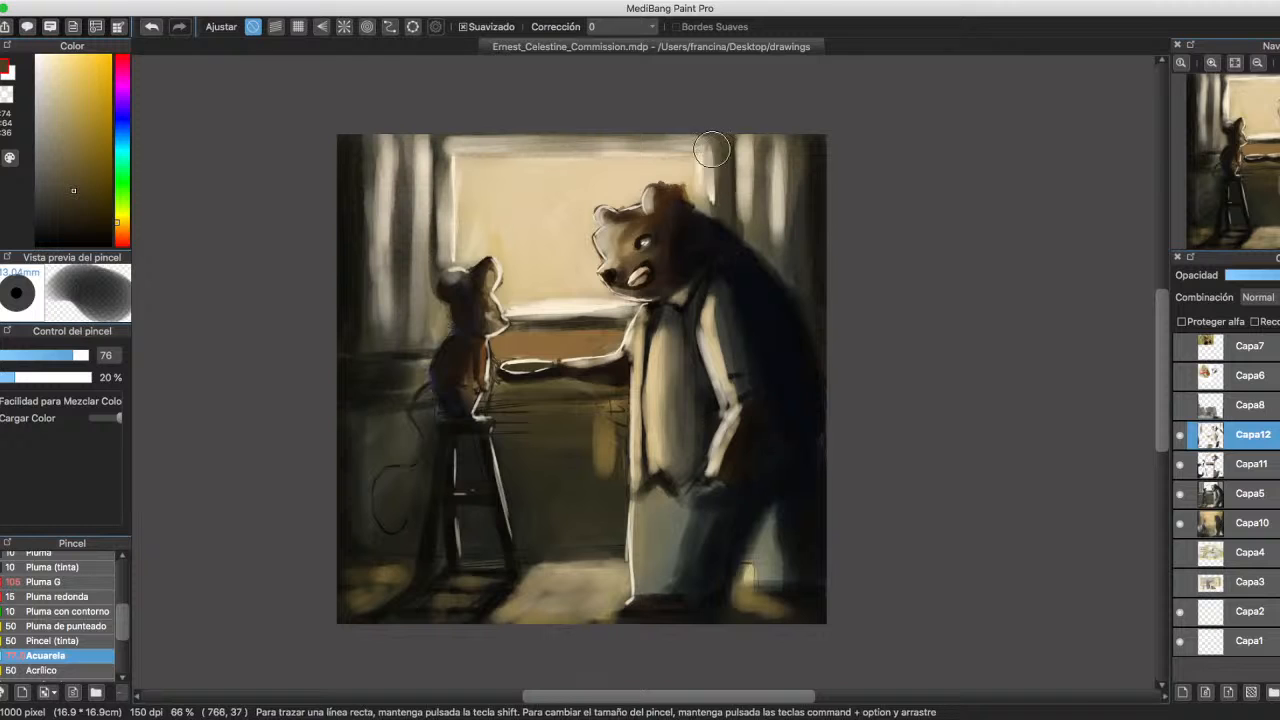
pyautogui.moveTo(510, 312); pyautogui.dragTo(624, 314)
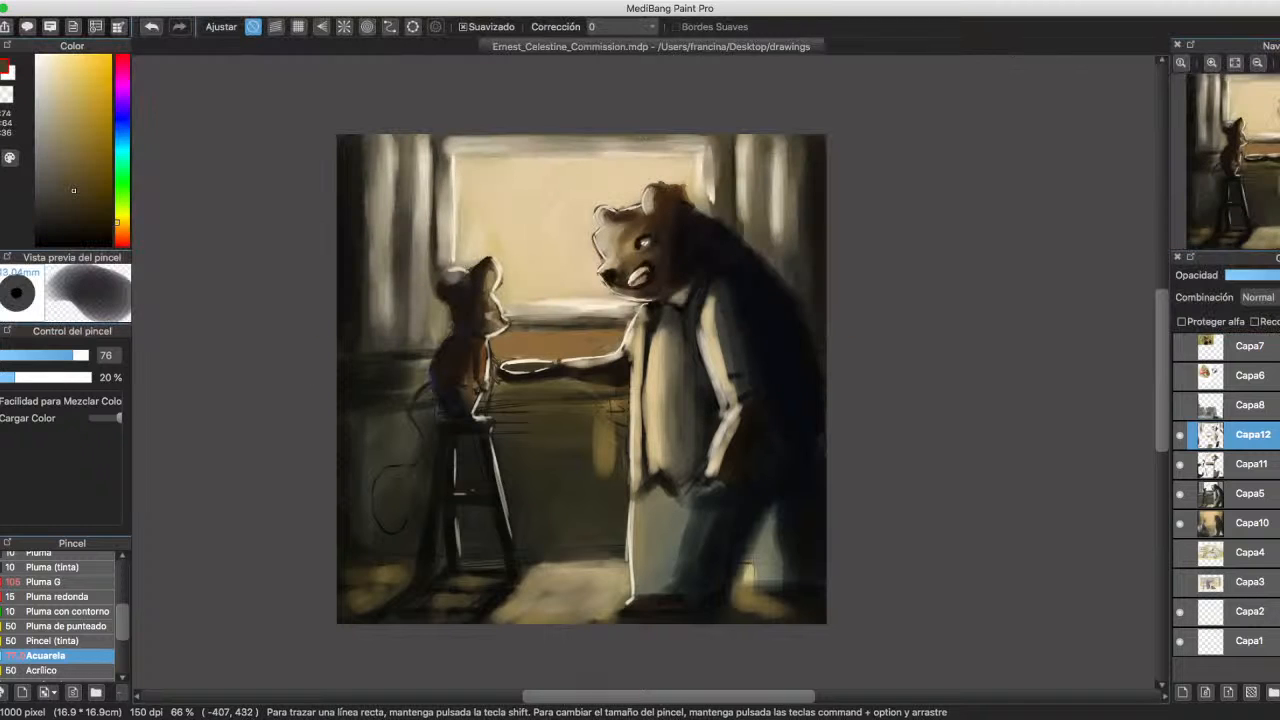
# Touch up the bear's outstretched forearm with sampled cream and near-black tones, reducing the brush size to 38 and 21.
pyautogui.click(55, 355)
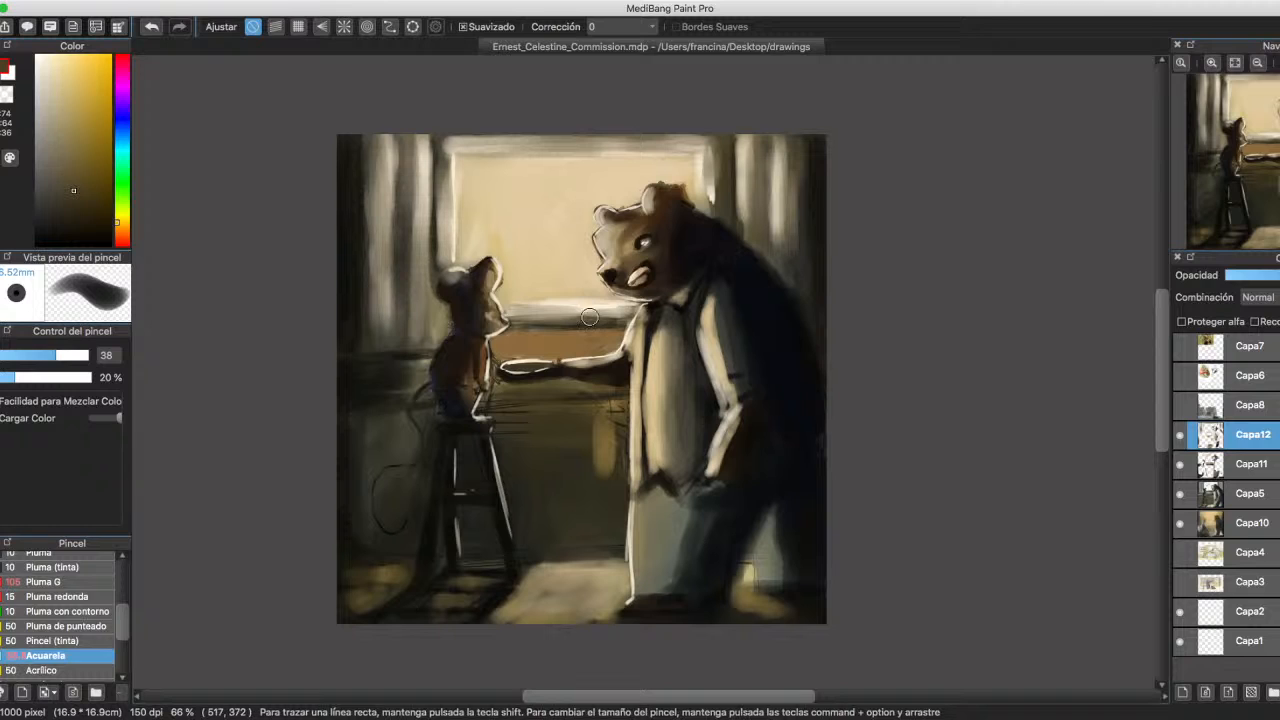
pyautogui.keyDown('alt'); pyautogui.click(622, 338); pyautogui.keyUp('alt')
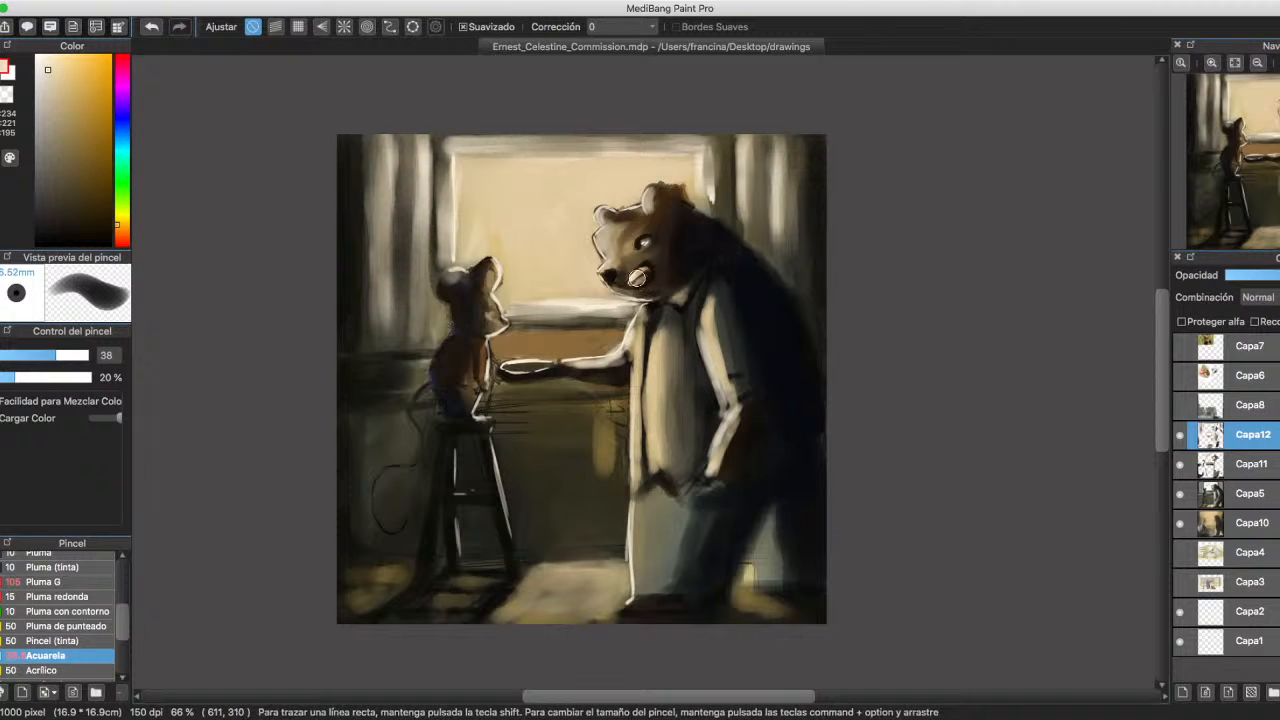
pyautogui.keyDown('alt'); pyautogui.click(574, 372); pyautogui.keyUp('alt')
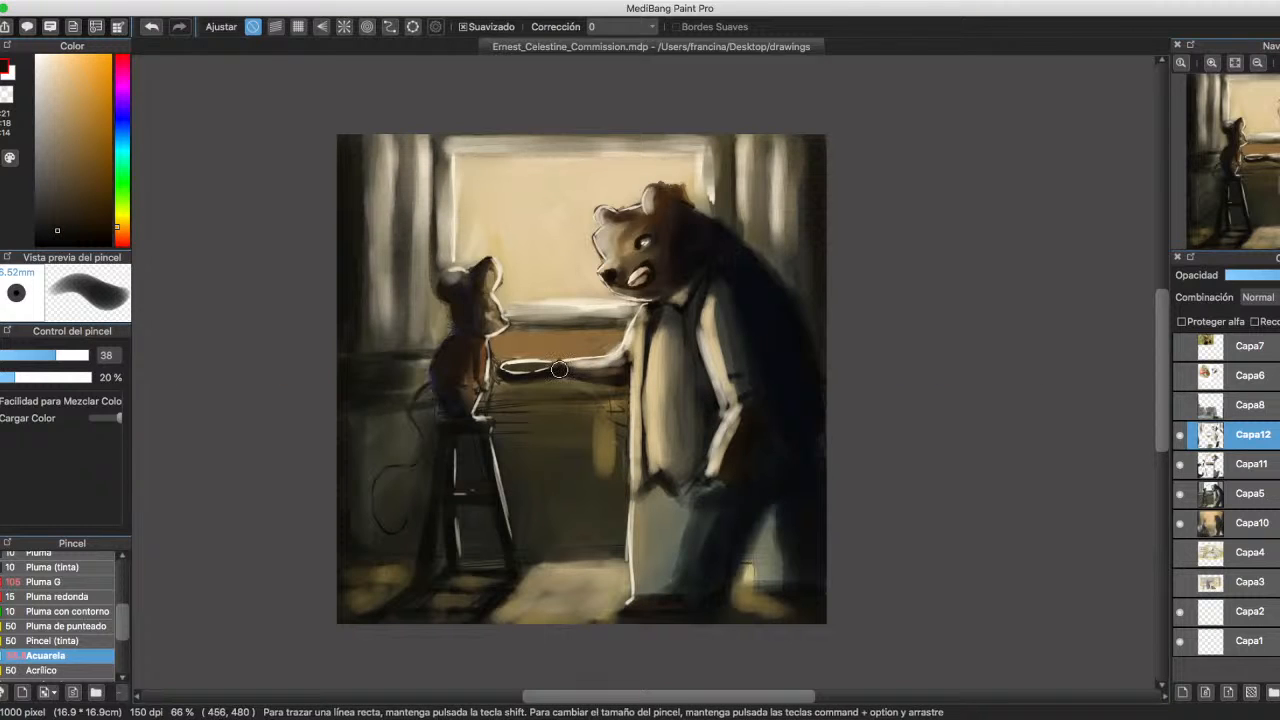
pyautogui.click(36, 355)
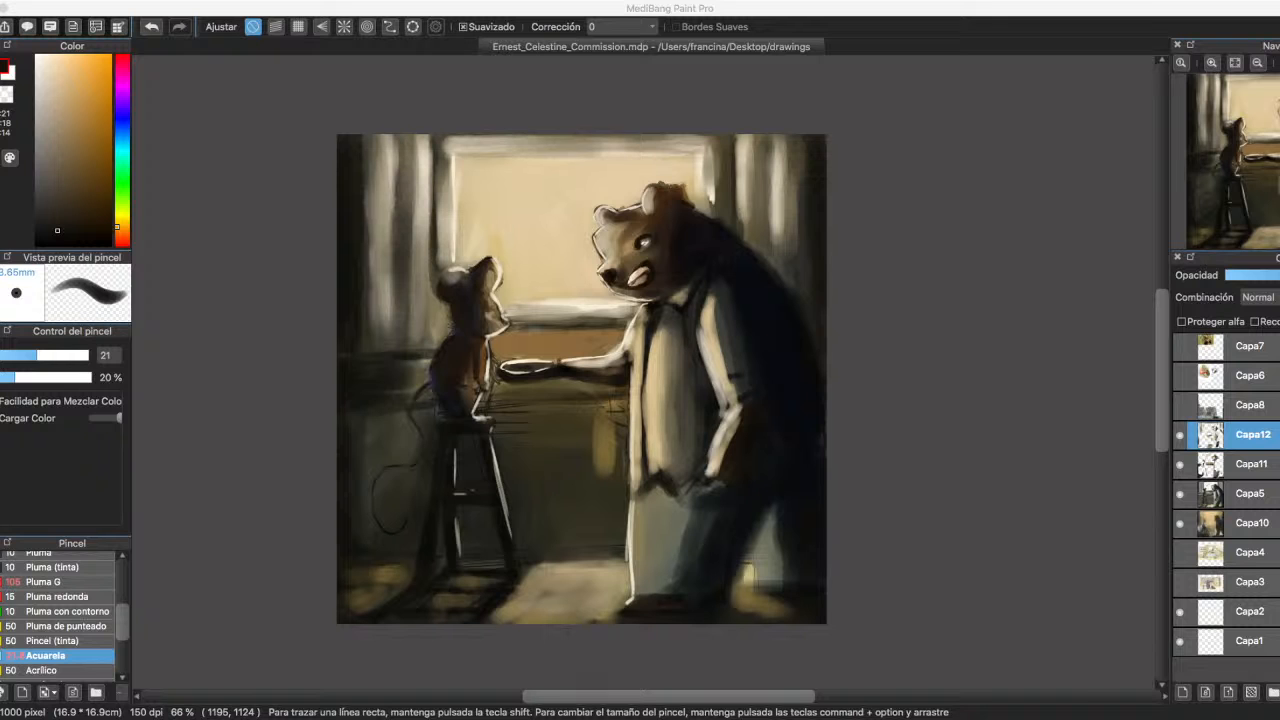
pyautogui.click(1164, 686)
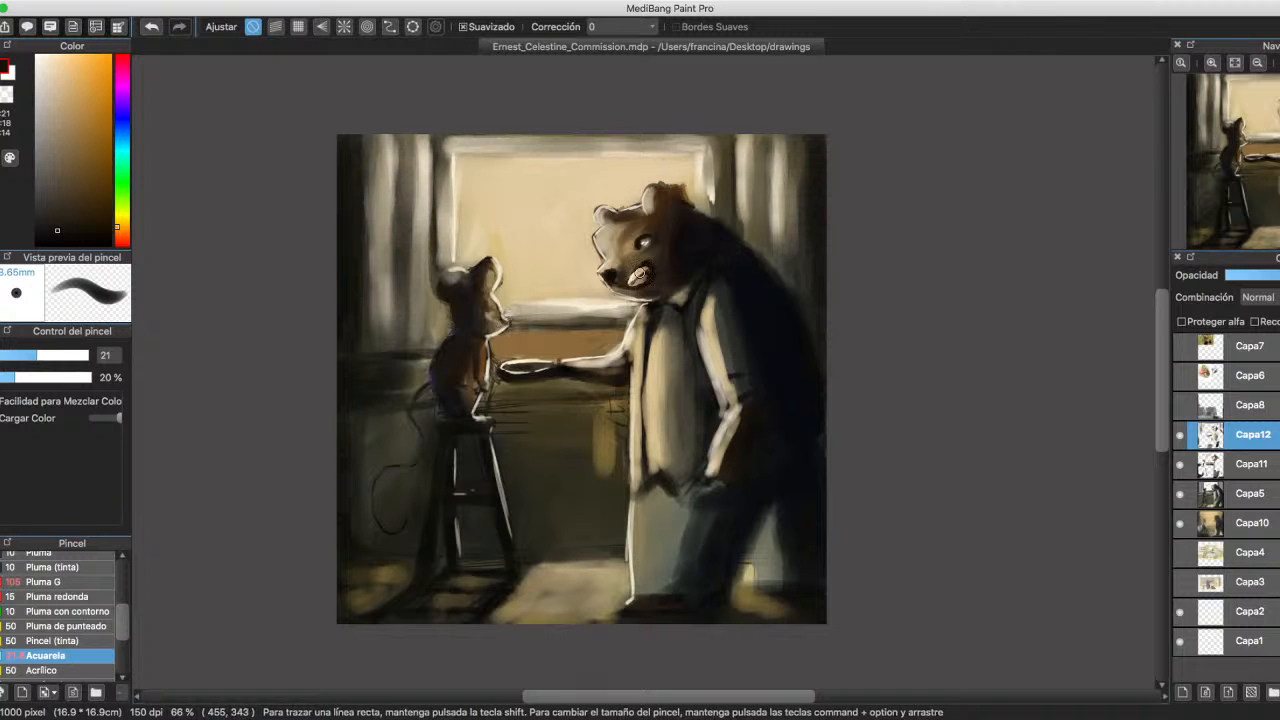
# Paint the light area of the mouse's eye with a sampled beige tone at brush size 8.2.
pyautogui.click(1211, 63)
pyautogui.click(1211, 63)
pyautogui.click(1211, 63)
pyautogui.click(1211, 63)
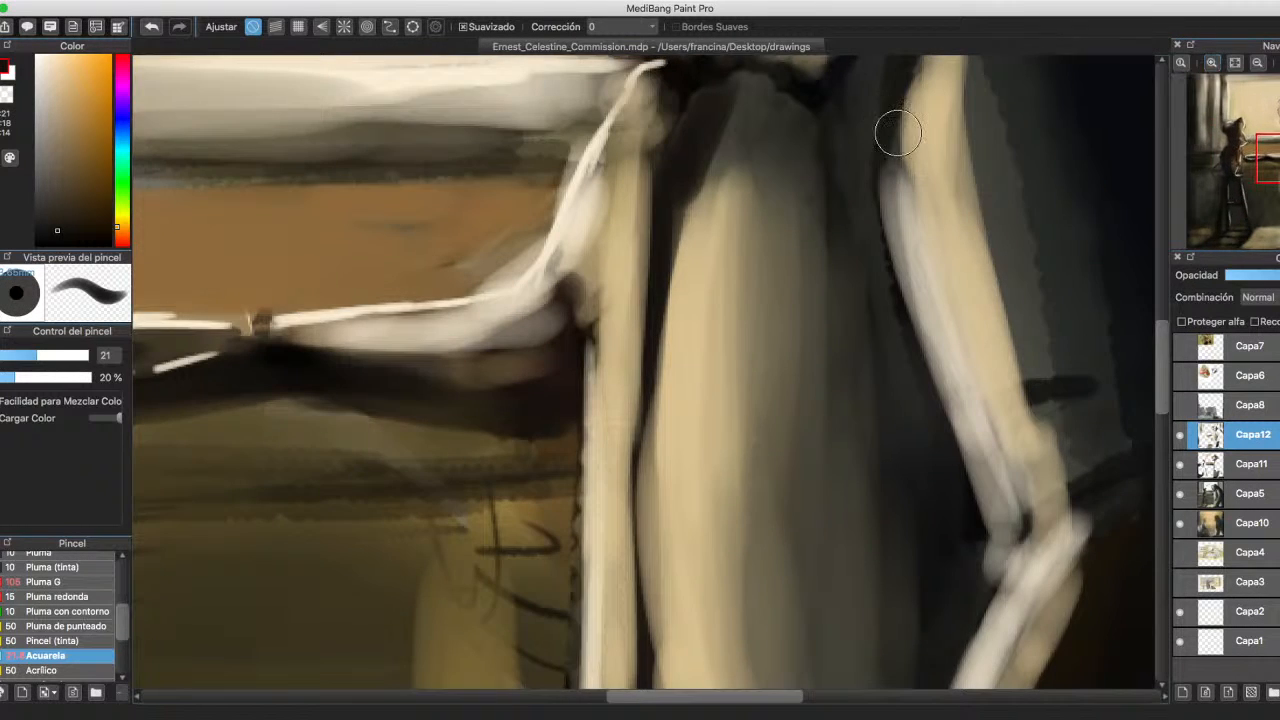
pyautogui.moveTo(400, 300)
pyautogui.mouseDown()
pyautogui.moveTo(561, 378)
pyautogui.moveTo(915, 469)
pyautogui.moveTo(1003, 515)
pyautogui.mouseUp()
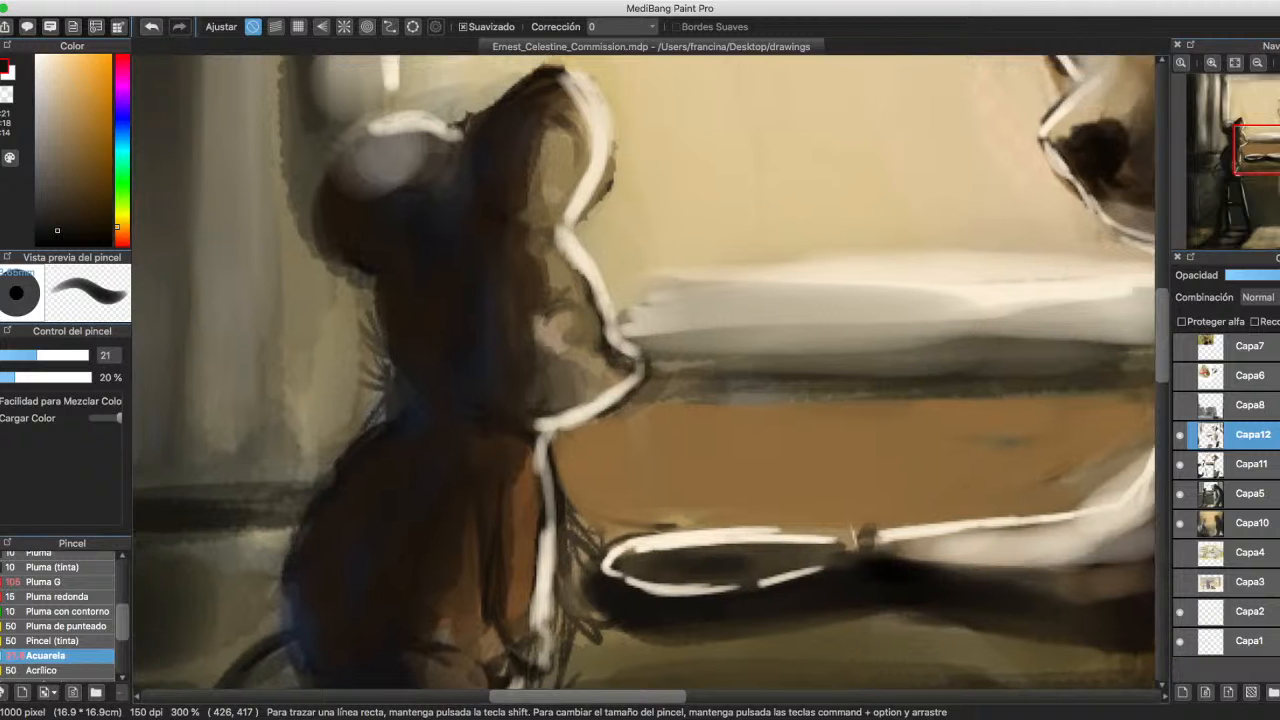
pyautogui.moveTo(643, 373); pyautogui.dragTo(637, 307)
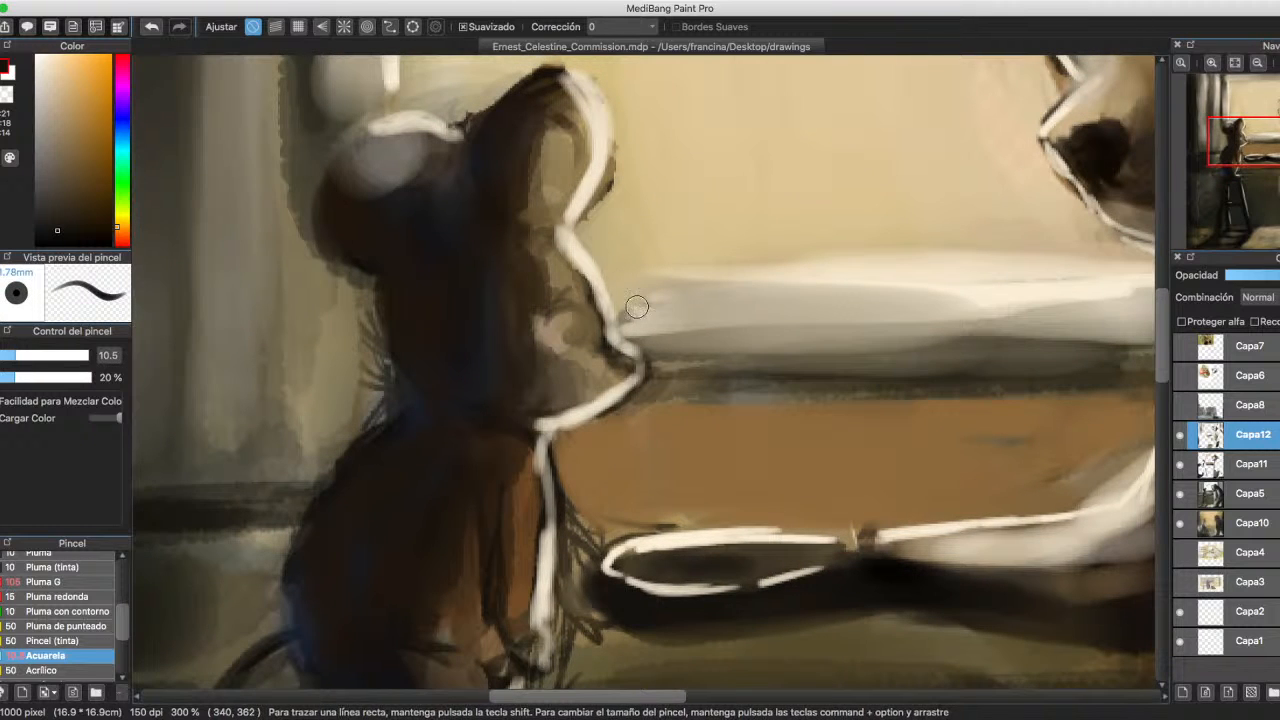
pyautogui.keyDown('alt'); pyautogui.click(579, 270); pyautogui.keyUp('alt')
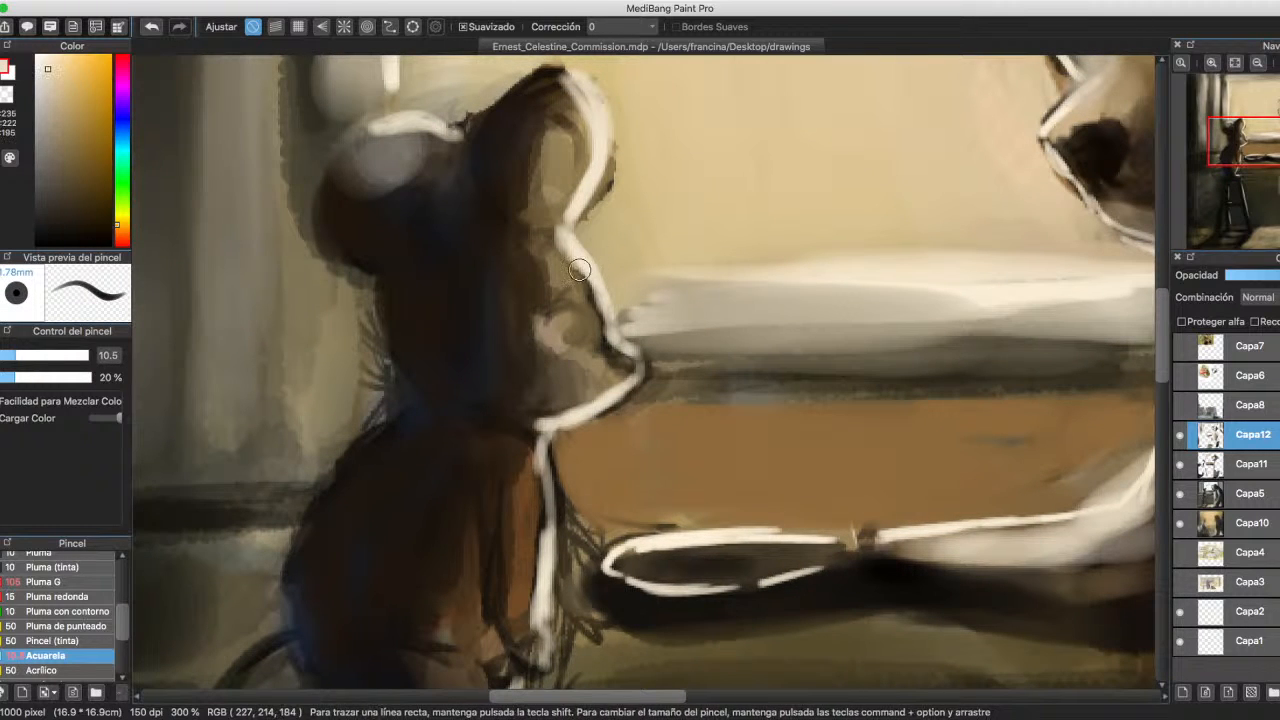
pyautogui.press('[')
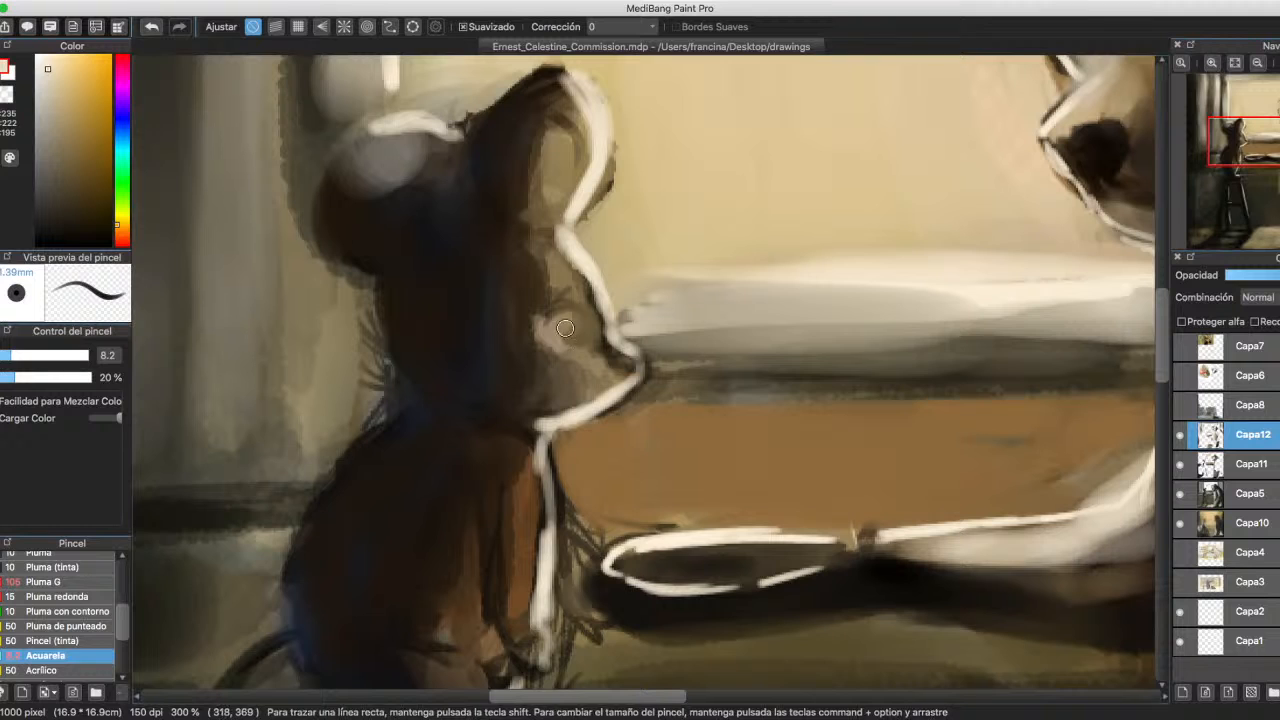
pyautogui.keyDown('alt'); pyautogui.click(557, 327); pyautogui.keyUp('alt')
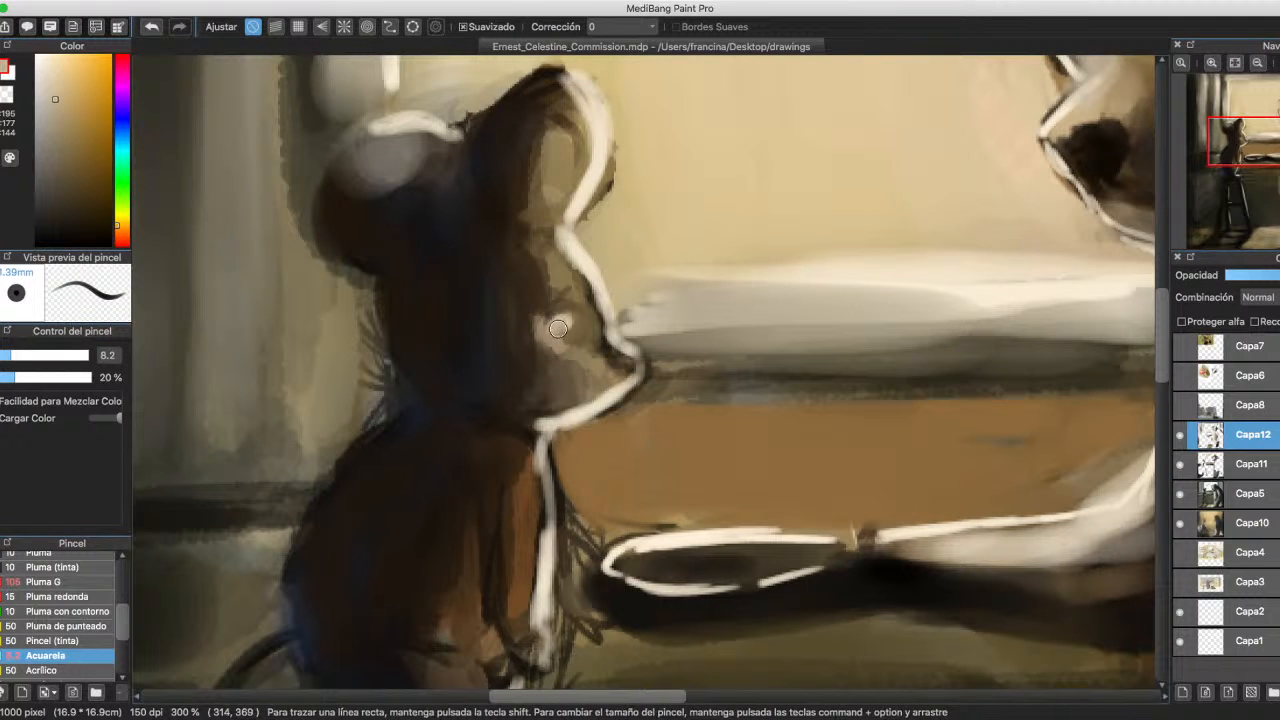
pyautogui.moveTo(558, 328)
pyautogui.mouseDown()
pyautogui.moveTo(568, 332)
pyautogui.moveTo(560, 316)
pyautogui.moveTo(551, 326)
pyautogui.mouseUp()
# Paint the mouse's pupil, upper eyelid and nose tip in near-black sampled from the bear's nose, using brush size 4.8.
pyautogui.keyDown('alt'); pyautogui.click(1094, 158); pyautogui.keyUp('alt')
pyautogui.press('[')
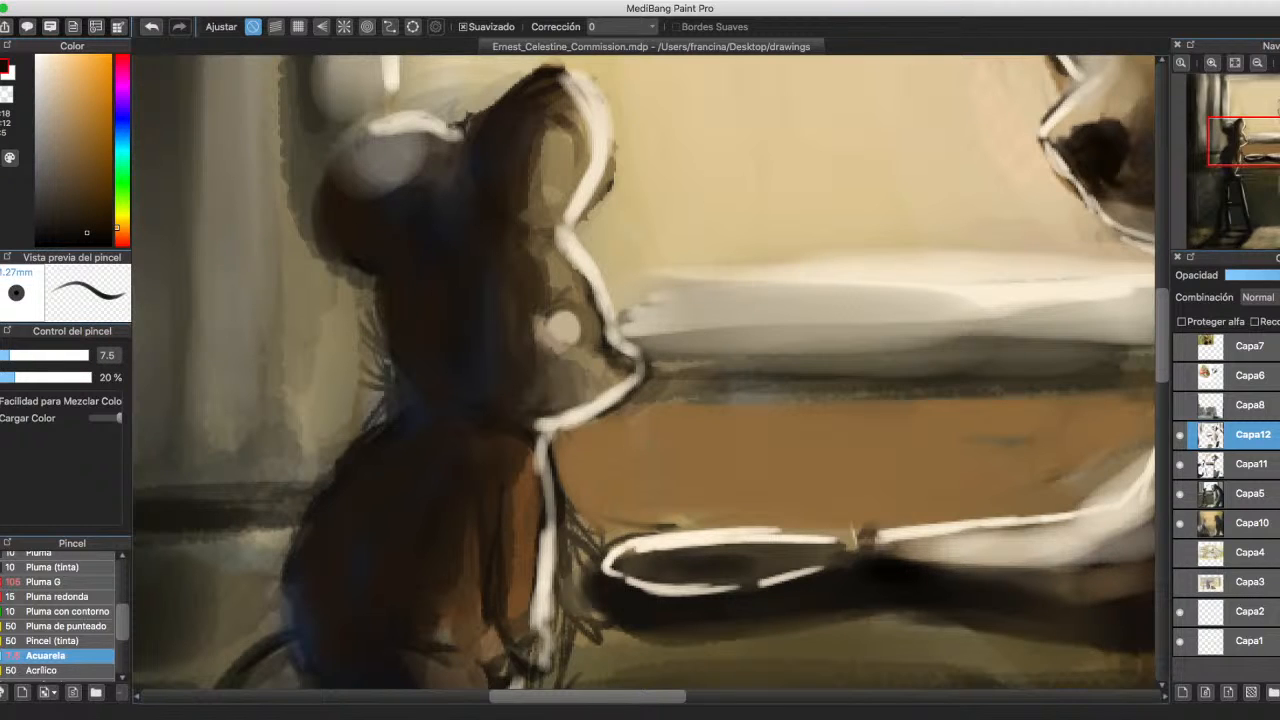
pyautogui.press('[')
pyautogui.press('[')
pyautogui.press('[')
pyautogui.press('[')
pyautogui.press('[')
pyautogui.moveTo(544, 313)
pyautogui.mouseDown()
pyautogui.moveTo(574, 341)
pyautogui.moveTo(572, 327)
pyautogui.mouseUp()
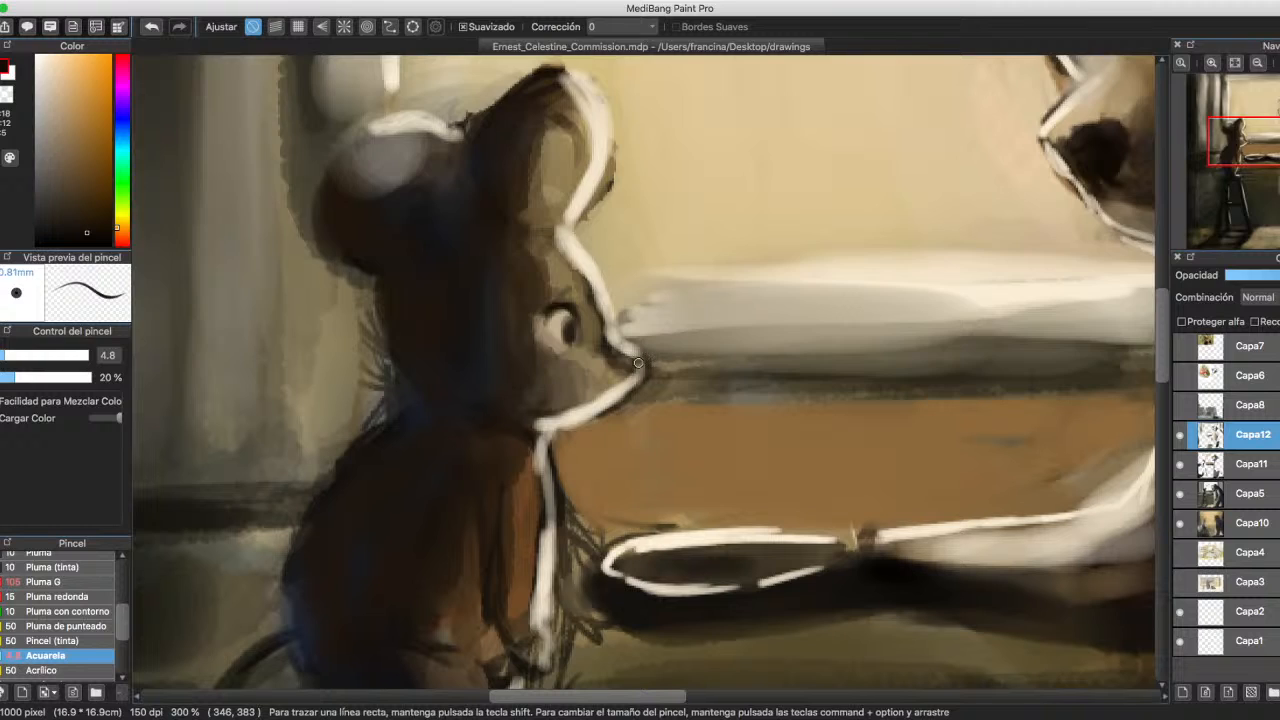
pyautogui.moveTo(638, 363); pyautogui.dragTo(645, 352)
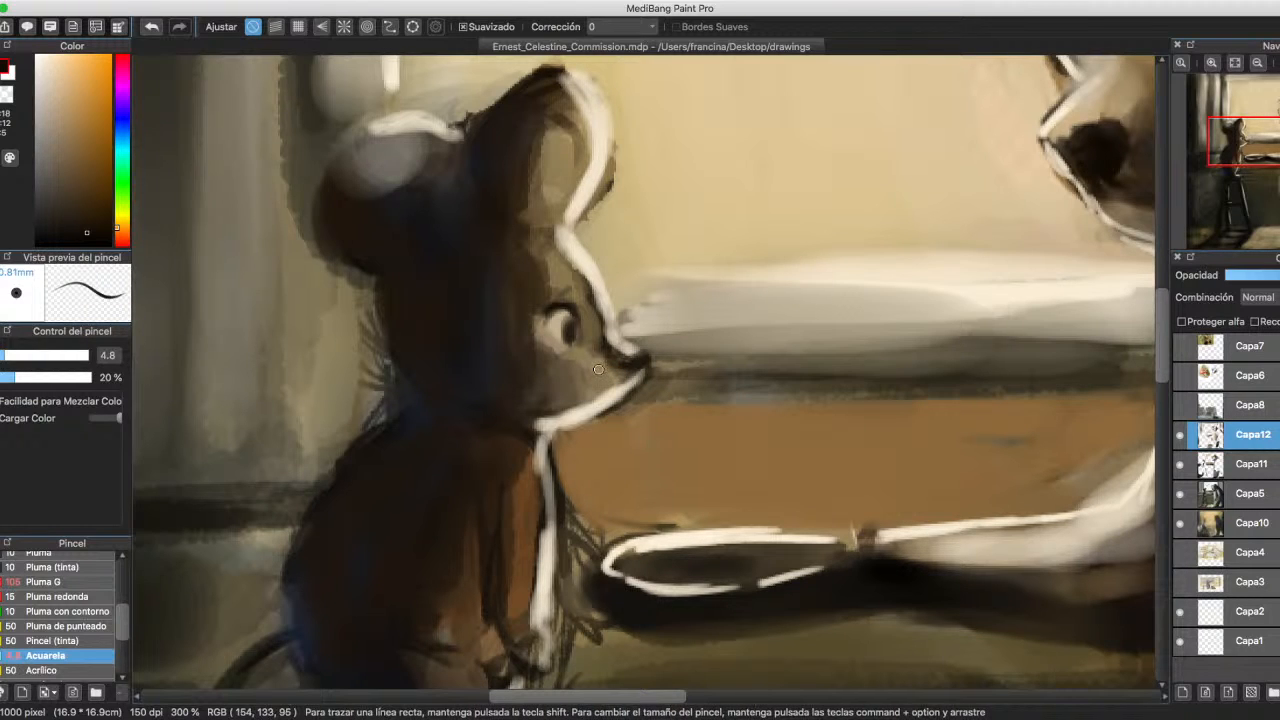
# Thin the rim light along the mouse's jaw and forehead with sampled brown, and extend it in cream around the front ear.
pyautogui.keyDown('alt'); pyautogui.click(598, 369); pyautogui.keyUp('alt')
pyautogui.moveTo(629, 376); pyautogui.dragTo(545, 420)
pyautogui.moveTo(570, 248); pyautogui.dragTo(600, 318)
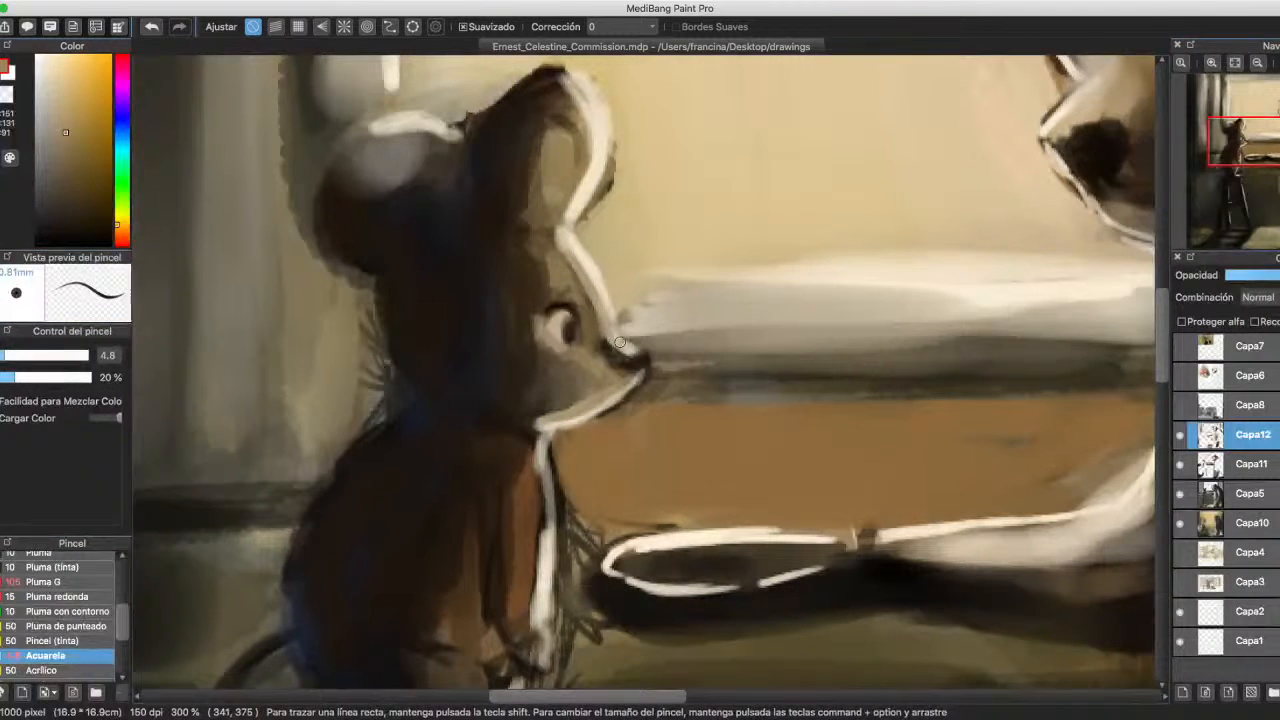
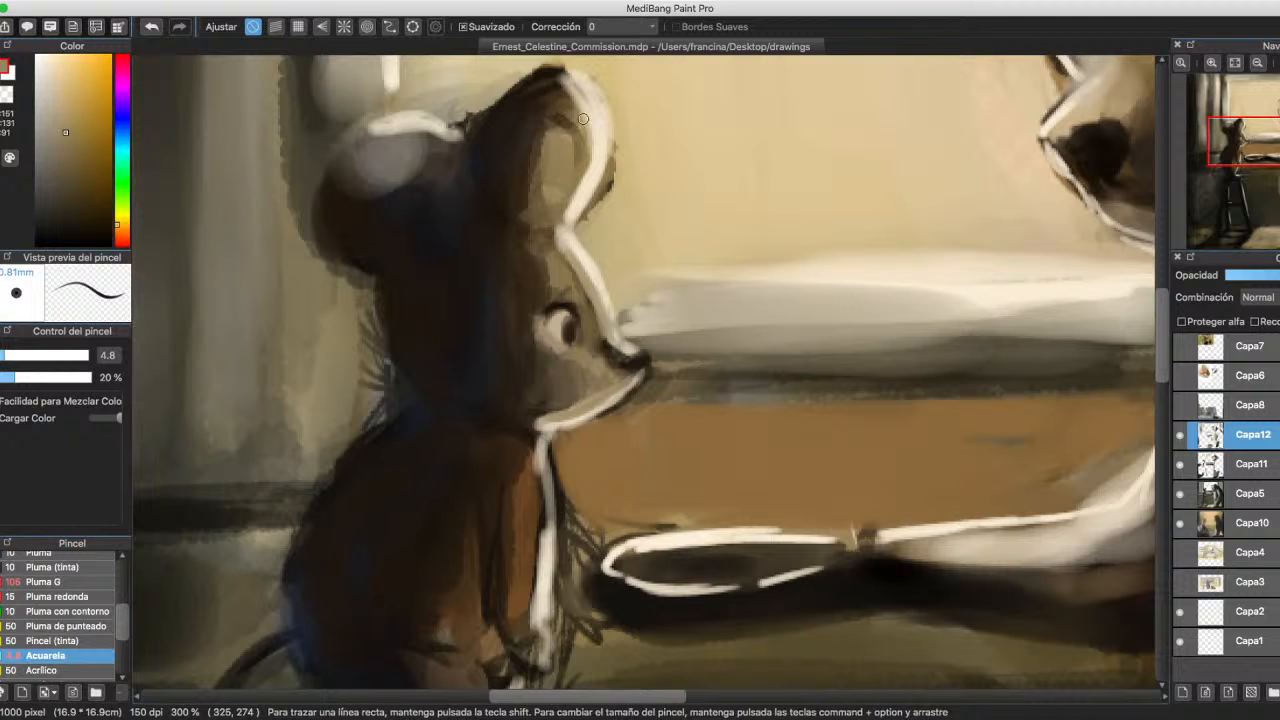
pyautogui.keyDown('alt'); pyautogui.click(596, 160); pyautogui.keyUp('alt')
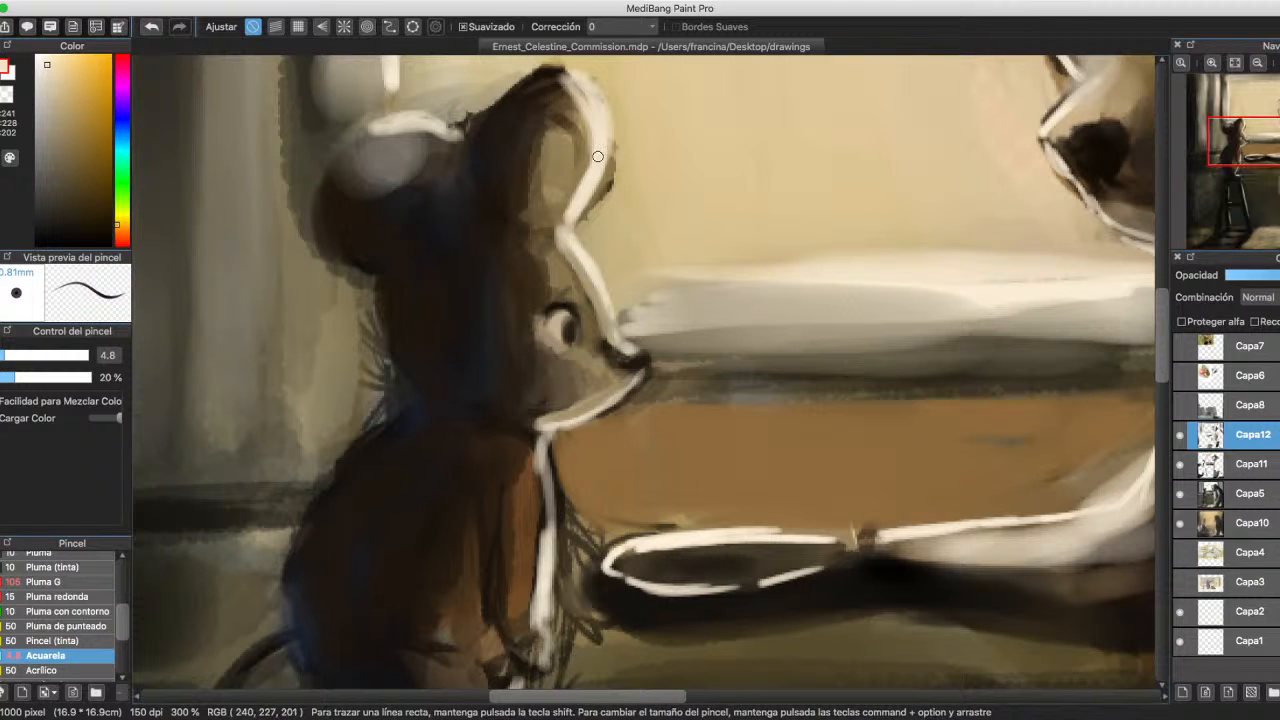
pyautogui.moveTo(572, 82)
pyautogui.mouseDown()
pyautogui.moveTo(522, 81)
pyautogui.moveTo(544, 70)
pyautogui.moveTo(478, 123)
pyautogui.moveTo(472, 186)
pyautogui.mouseUp()
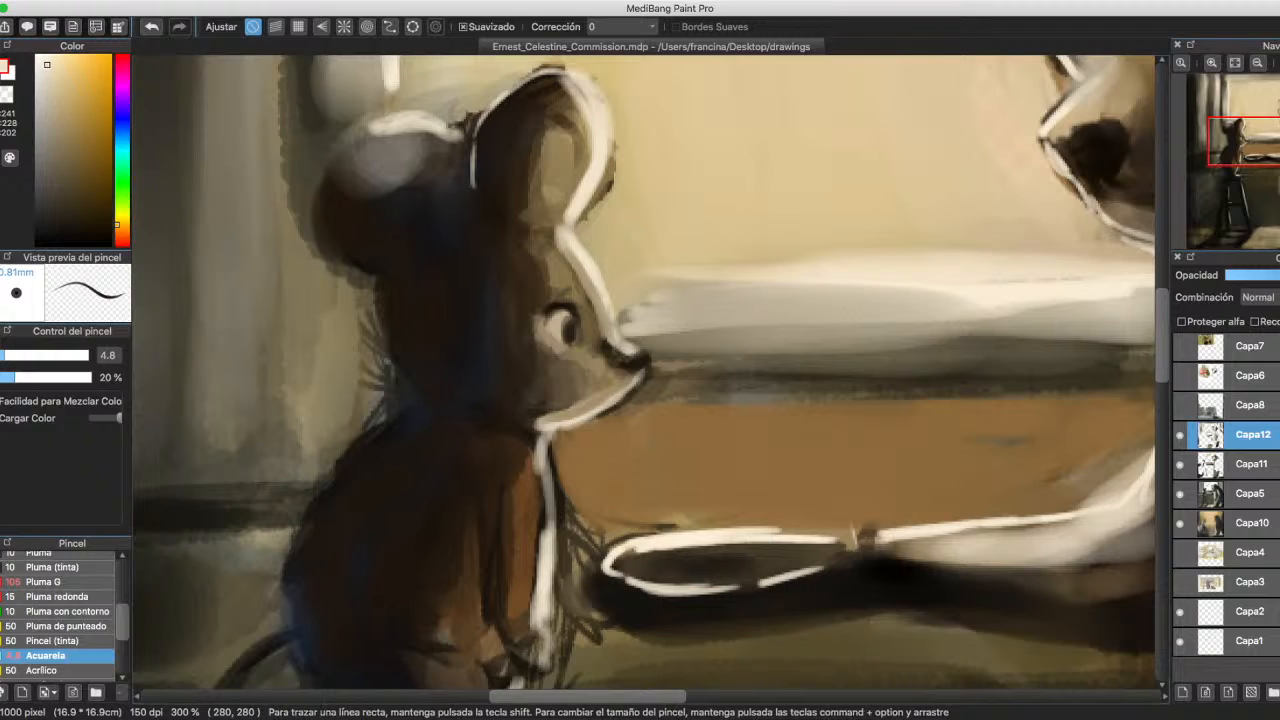
# Brighten the mouse's rear ear and soften the rim light on its arm with sampled beige tones at brush size 23.
pyautogui.scroll(3, 650, 371)
pyautogui.hotkey('ctrl', '-')
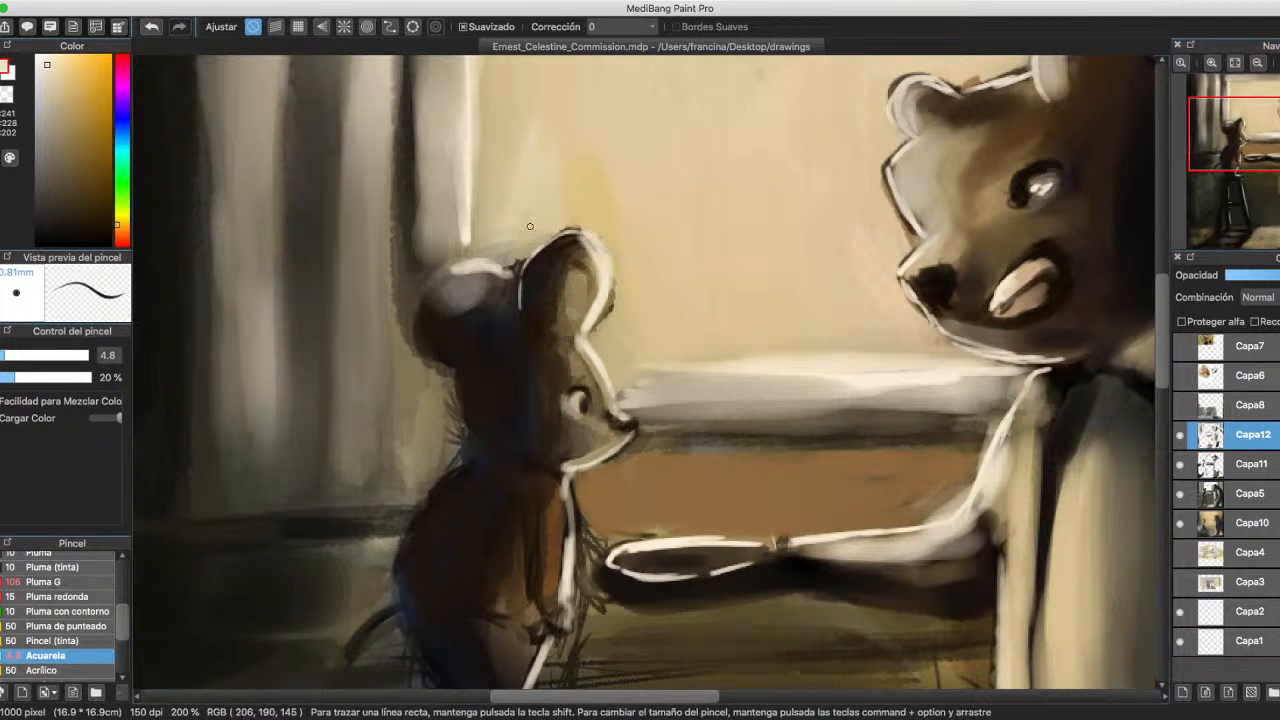
pyautogui.keyDown('alt'); pyautogui.click(514, 251); pyautogui.keyUp('alt')
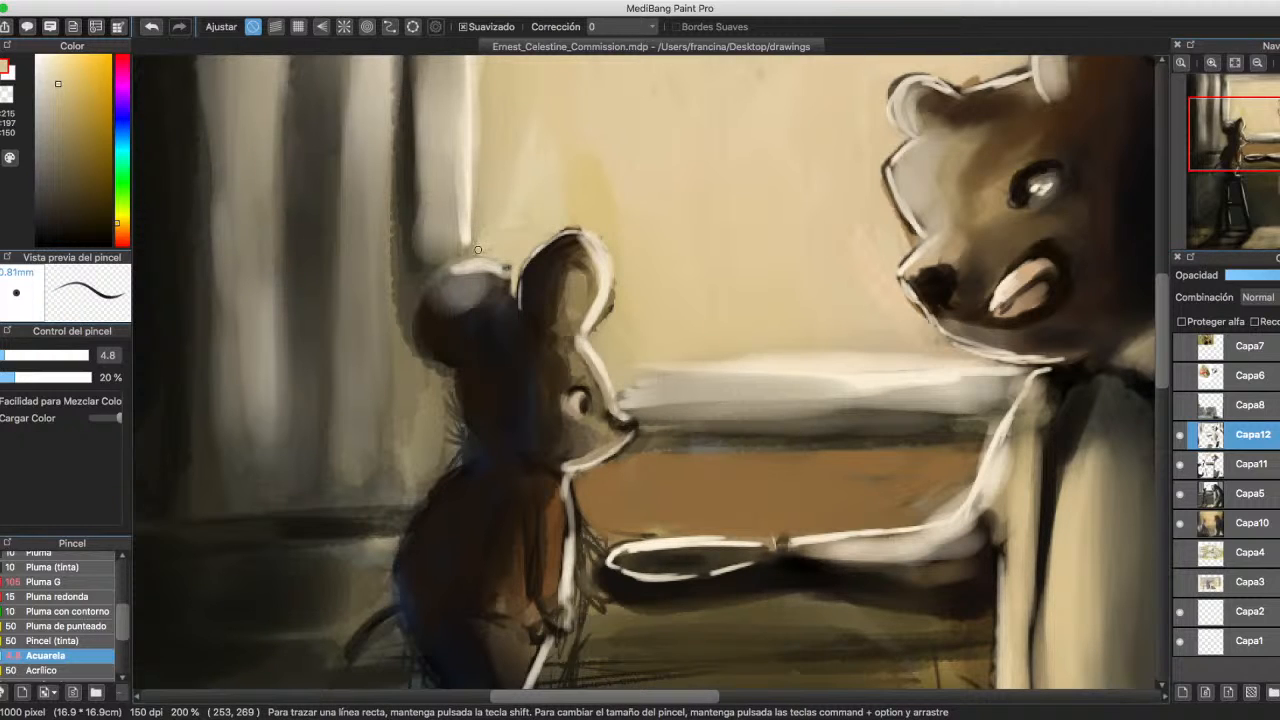
pyautogui.moveTo(643, 371); pyautogui.dragTo(663, 371)
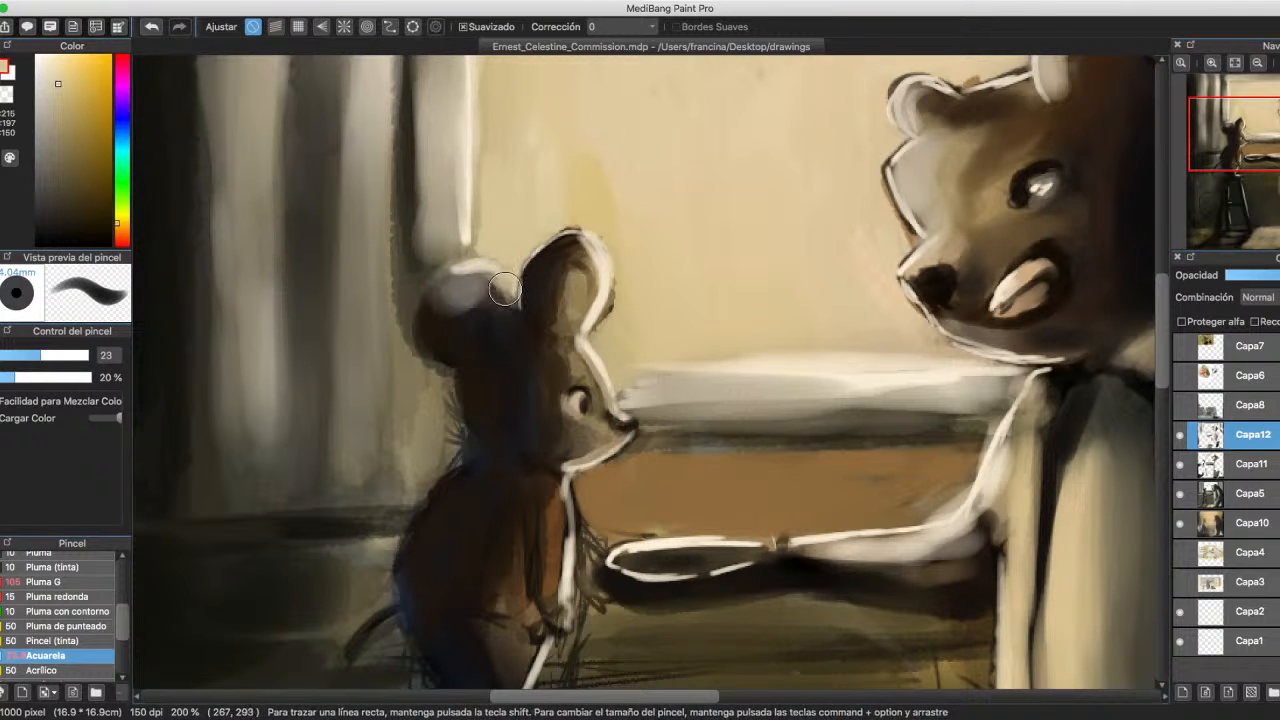
pyautogui.moveTo(508, 292)
pyautogui.mouseDown()
pyautogui.moveTo(451, 280)
pyautogui.moveTo(517, 305)
pyautogui.moveTo(469, 279)
pyautogui.moveTo(514, 313)
pyautogui.moveTo(496, 303)
pyautogui.moveTo(509, 326)
pyautogui.moveTo(496, 296)
pyautogui.moveTo(501, 322)
pyautogui.moveTo(558, 251)
pyautogui.moveTo(577, 251)
pyautogui.moveTo(554, 251)
pyautogui.moveTo(591, 255)
pyautogui.moveTo(580, 333)
pyautogui.moveTo(607, 399)
pyautogui.moveTo(596, 380)
pyautogui.moveTo(563, 479)
pyautogui.moveTo(556, 588)
pyautogui.mouseUp()
pyautogui.keyDown('alt'); pyautogui.click(501, 297); pyautogui.keyUp('alt')
# Blend and darken the mouse's torso, sleeve and head with sampled brown and near-black tones at brush size 15.
pyautogui.keyDown('alt'); pyautogui.click(548, 515); pyautogui.keyUp('alt')
pyautogui.keyDown('alt'); pyautogui.click(552, 546); pyautogui.keyUp('alt')
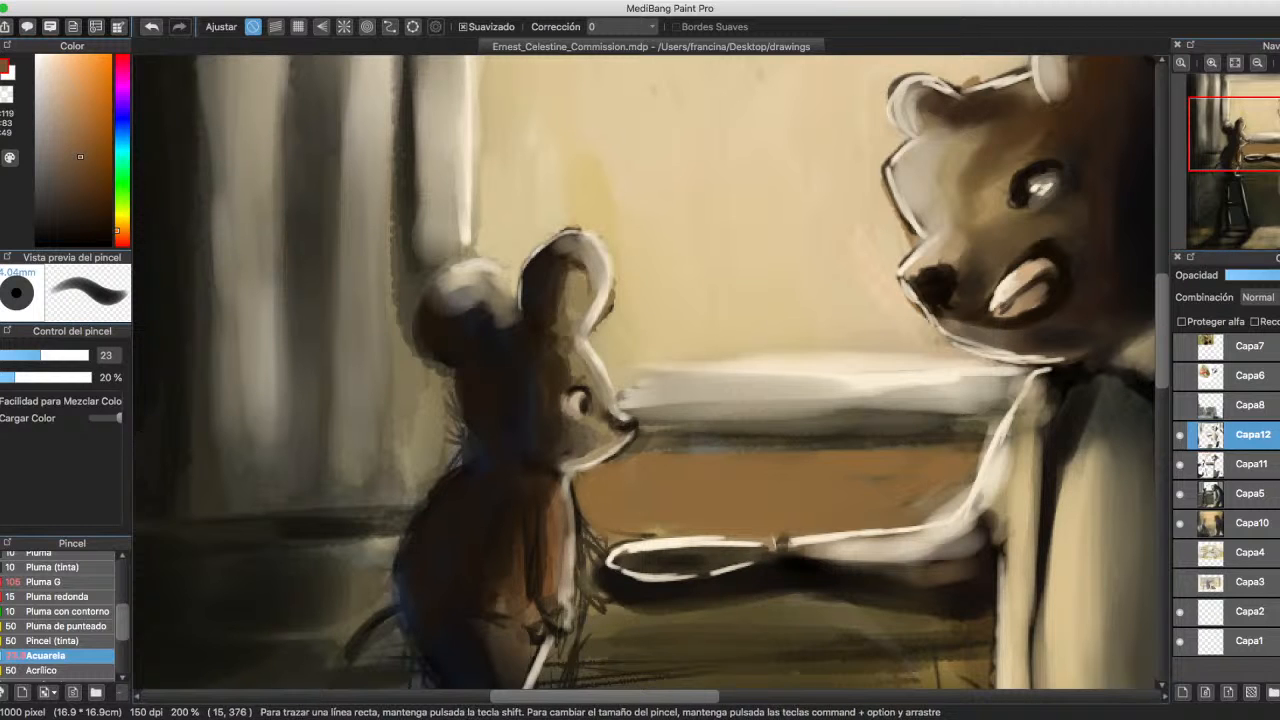
pyautogui.press('[')
pyautogui.press('[')
pyautogui.press('[')
pyautogui.press('[')
pyautogui.press('[')
pyautogui.press('[')
pyautogui.press('[')
pyautogui.press('[')
pyautogui.scroll(-3, 1111, 384)
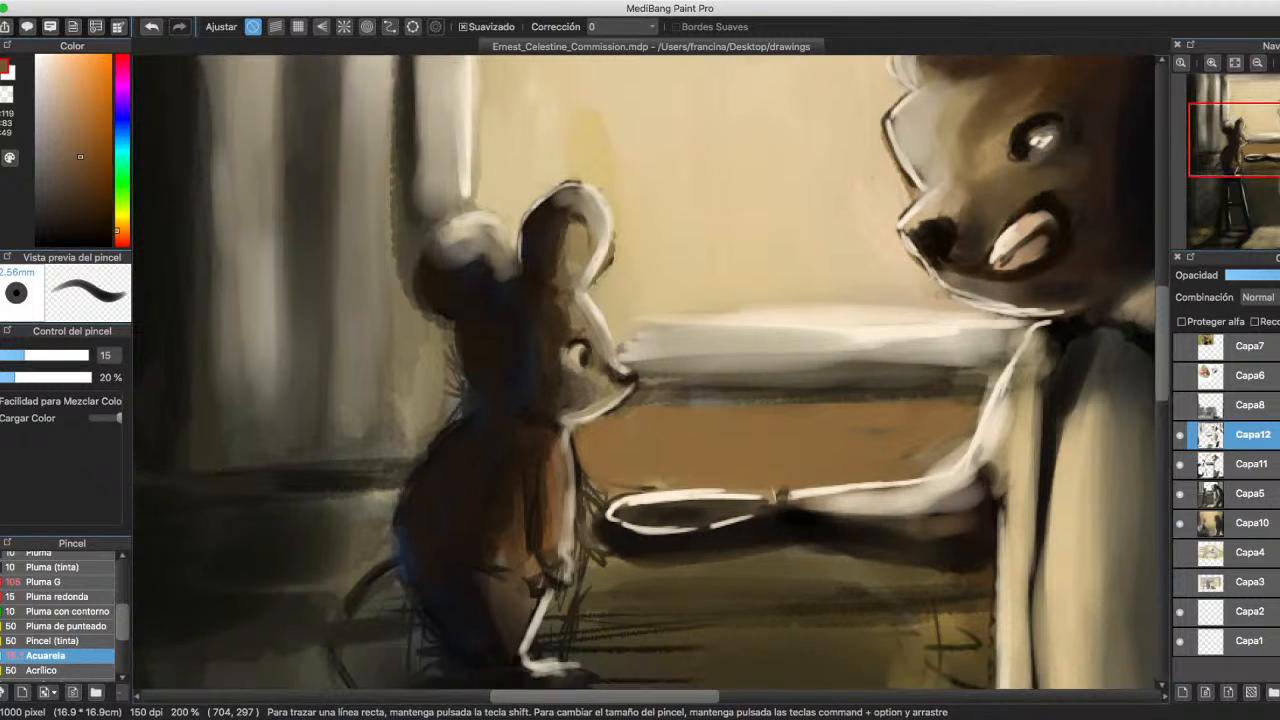
pyautogui.keyDown('alt'); pyautogui.click(508, 504); pyautogui.keyUp('alt')
pyautogui.moveTo(502, 436)
pyautogui.mouseDown()
pyautogui.moveTo(521, 533)
pyautogui.moveTo(481, 515)
pyautogui.moveTo(495, 506)
pyautogui.moveTo(495, 527)
pyautogui.moveTo(516, 537)
pyautogui.moveTo(516, 436)
pyautogui.moveTo(497, 456)
pyautogui.moveTo(491, 442)
pyautogui.moveTo(522, 421)
pyautogui.moveTo(535, 500)
pyautogui.moveTo(530, 421)
pyautogui.moveTo(551, 542)
pyautogui.mouseUp()
pyautogui.keyDown('alt'); pyautogui.click(494, 445); pyautogui.keyUp('alt')
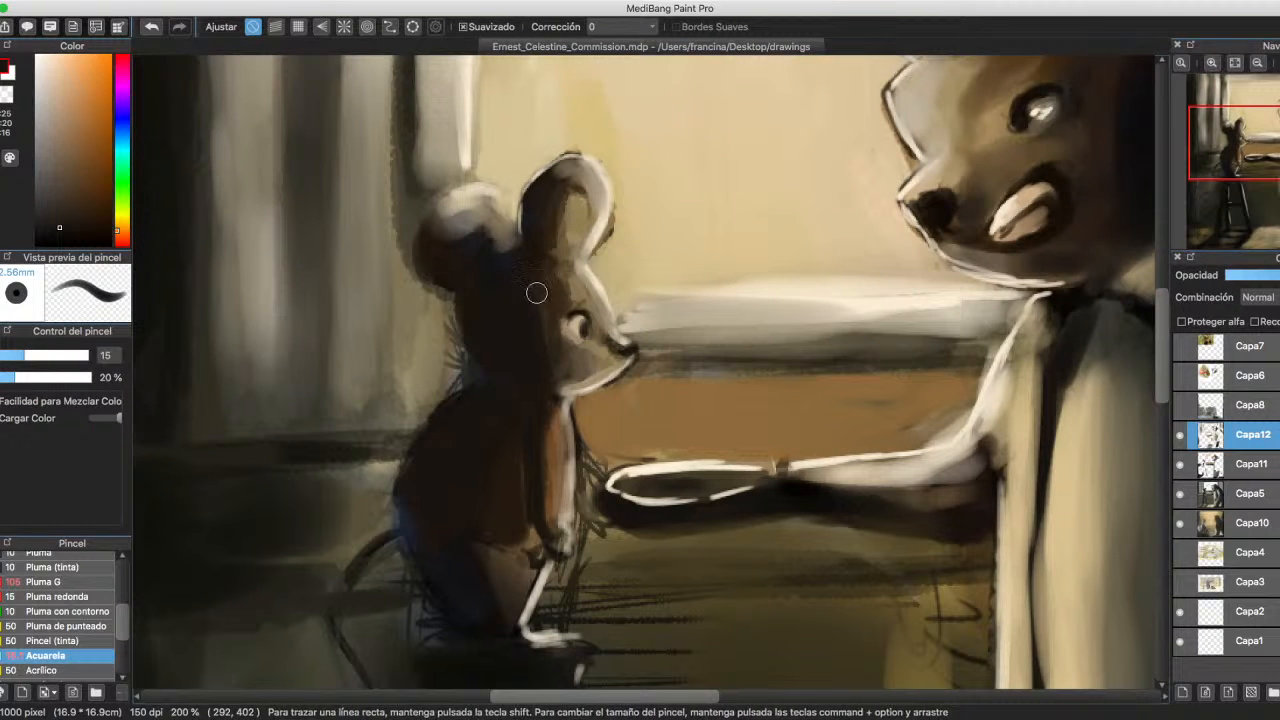
# Shade the inside of the mouse's front ear, its cheek and the crown of its head with sampled grey-brown tones.
pyautogui.keyDown('alt'); pyautogui.click(578, 206); pyautogui.keyUp('alt')
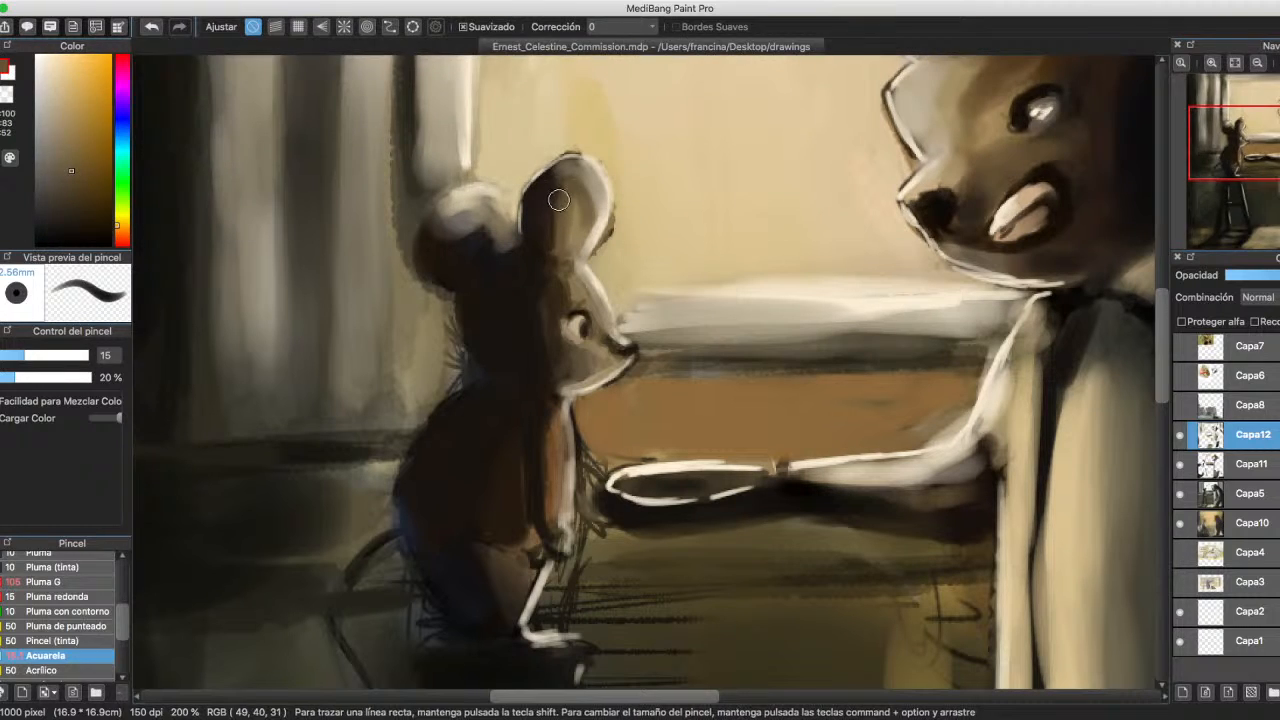
pyautogui.moveTo(552, 204)
pyautogui.mouseDown()
pyautogui.moveTo(590, 181)
pyautogui.moveTo(562, 196)
pyautogui.moveTo(562, 227)
pyautogui.moveTo(542, 230)
pyautogui.moveTo(554, 196)
pyautogui.moveTo(547, 273)
pyautogui.mouseUp()
pyautogui.keyDown('alt'); pyautogui.click(547, 229); pyautogui.keyUp('alt')
pyautogui.moveTo(574, 382)
pyautogui.mouseDown()
pyautogui.moveTo(580, 356)
pyautogui.moveTo(616, 360)
pyautogui.moveTo(604, 352)
pyautogui.mouseUp()
pyautogui.keyDown('alt'); pyautogui.click(580, 358); pyautogui.keyUp('alt')
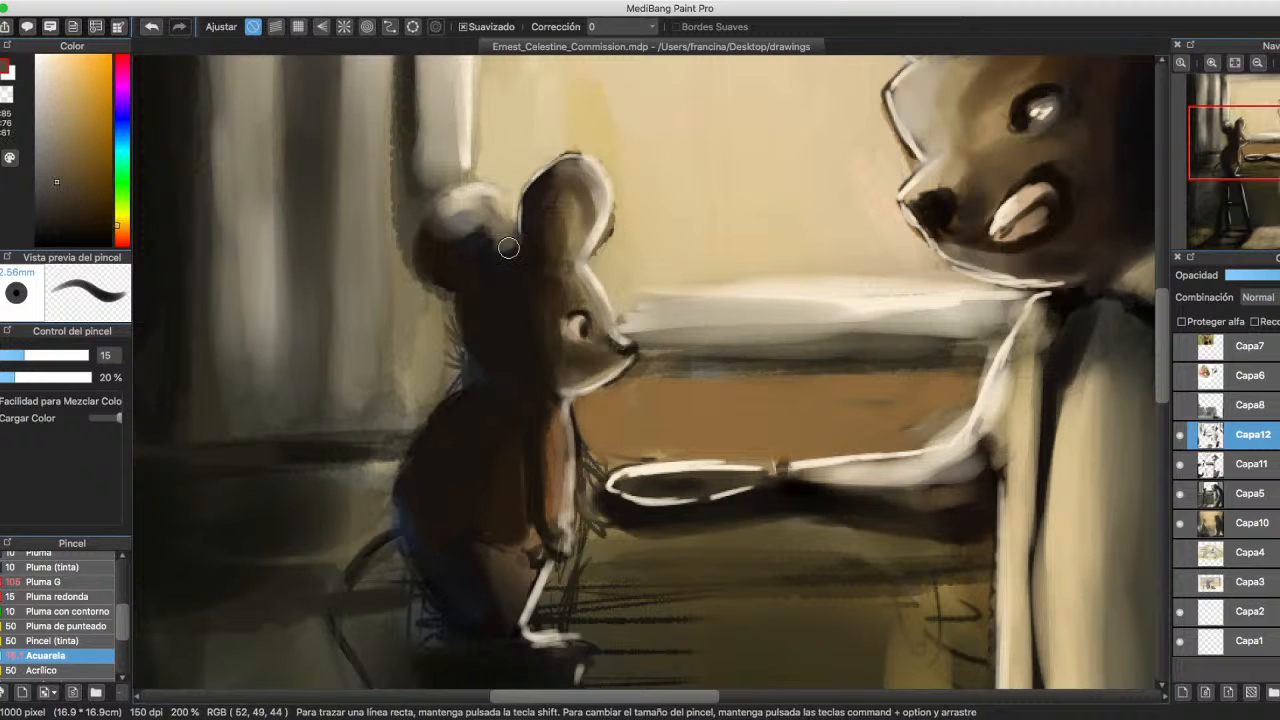
pyautogui.moveTo(506, 243)
pyautogui.mouseDown()
pyautogui.moveTo(457, 211)
pyautogui.moveTo(438, 228)
pyautogui.moveTo(520, 251)
pyautogui.moveTo(500, 185)
pyautogui.moveTo(507, 234)
pyautogui.moveTo(483, 184)
pyautogui.moveTo(559, 211)
pyautogui.moveTo(591, 240)
pyautogui.moveTo(482, 205)
pyautogui.moveTo(501, 211)
pyautogui.moveTo(469, 188)
pyautogui.moveTo(492, 212)
pyautogui.moveTo(465, 190)
pyautogui.moveTo(439, 203)
pyautogui.moveTo(500, 218)
pyautogui.moveTo(465, 193)
pyautogui.moveTo(438, 210)
pyautogui.moveTo(566, 251)
pyautogui.mouseUp()
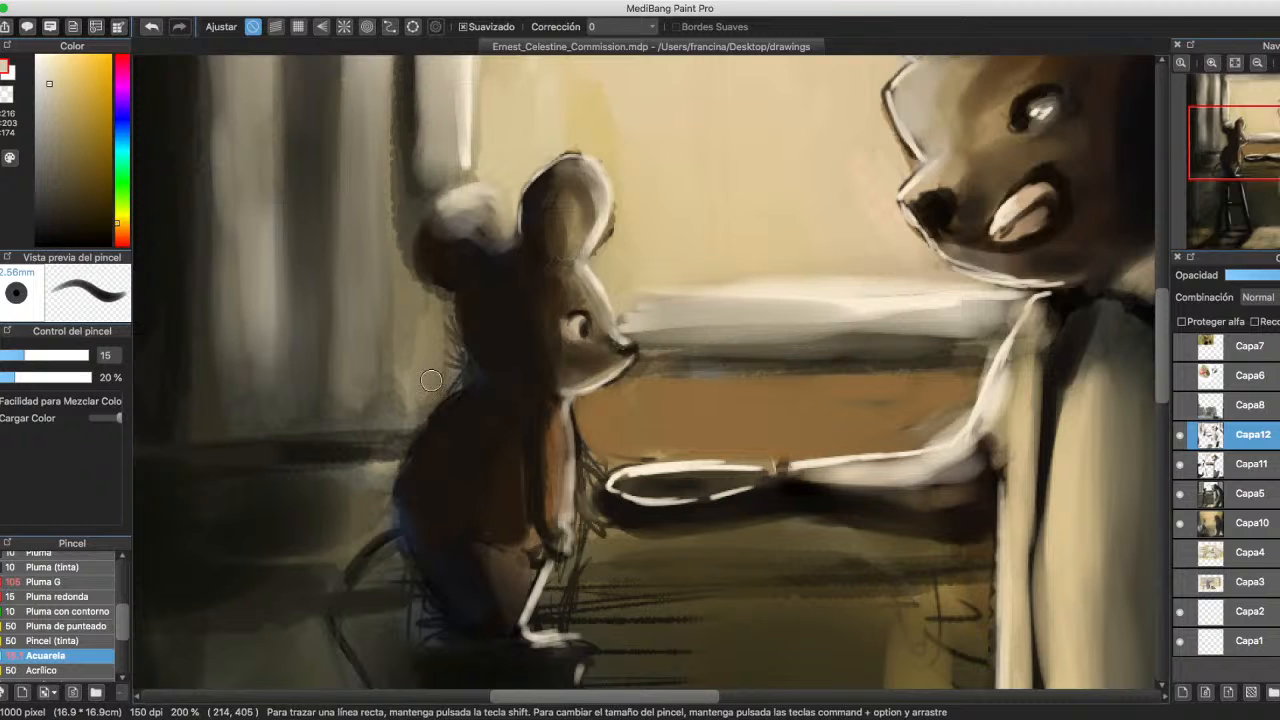
# Clean up the outer edge of the mouse's front ear with sampled cream and window beige at brush size 10.5.
pyautogui.press('[')
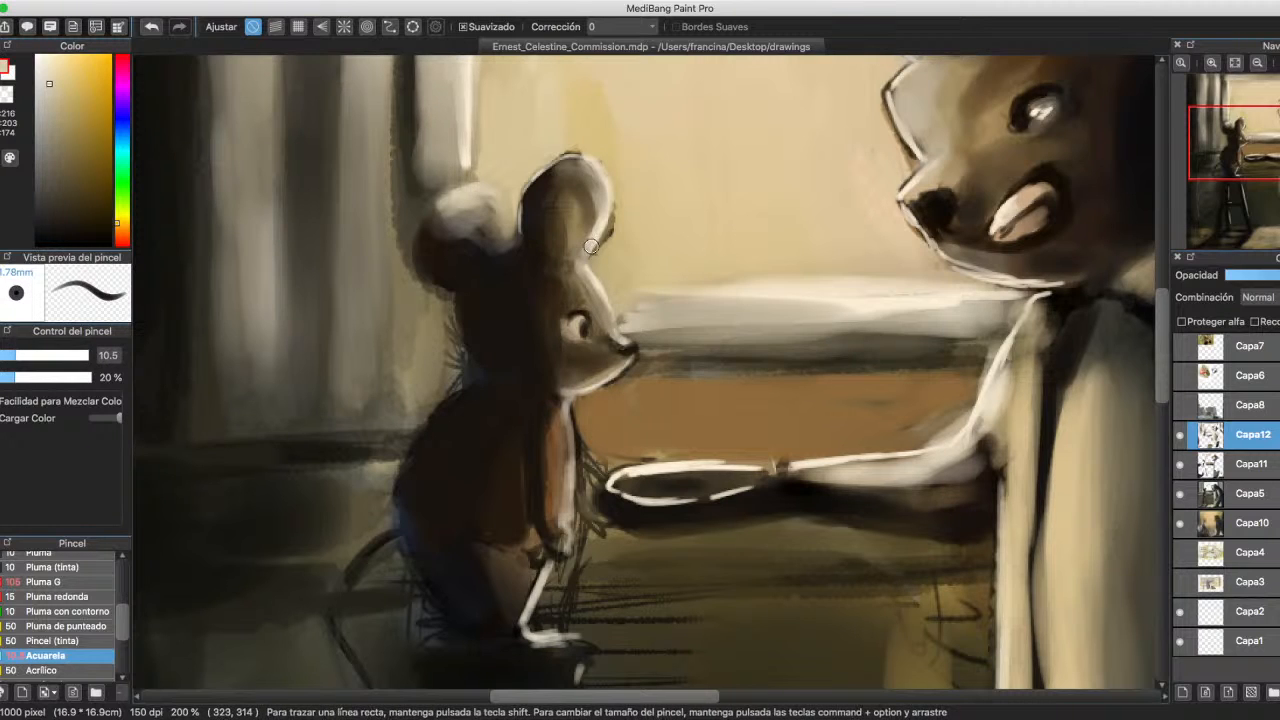
pyautogui.keyDown('alt'); pyautogui.click(593, 243); pyautogui.keyUp('alt')
pyautogui.keyDown('alt'); pyautogui.click(620, 210); pyautogui.keyUp('alt')
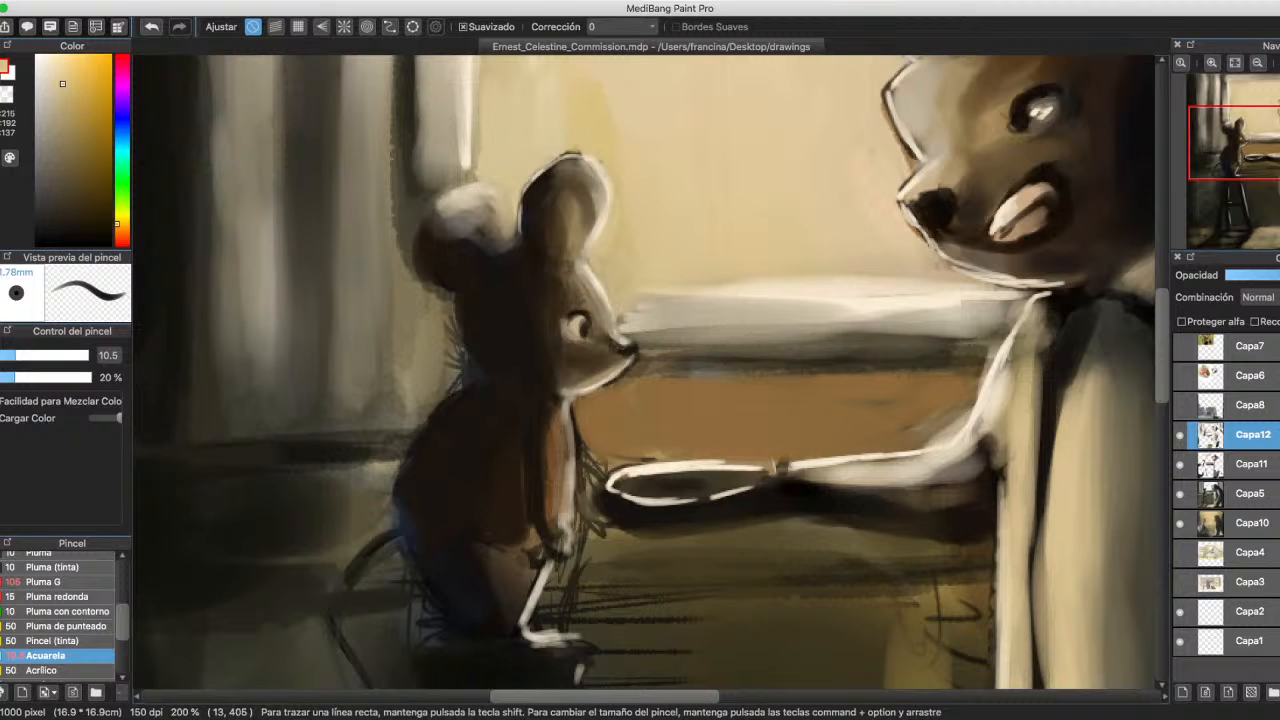
# Brighten the white of the mouse's eye with near-white strokes, reducing the brush size to 7.1.
pyautogui.moveTo(650, 378)
pyautogui.keyDown('alt'); pyautogui.keyDown('super'); pyautogui.mouseDown()
pyautogui.moveTo(700, 378)
pyautogui.moveTo(688, 374)
pyautogui.mouseUp(); pyautogui.keyUp('super'); pyautogui.keyUp('alt')
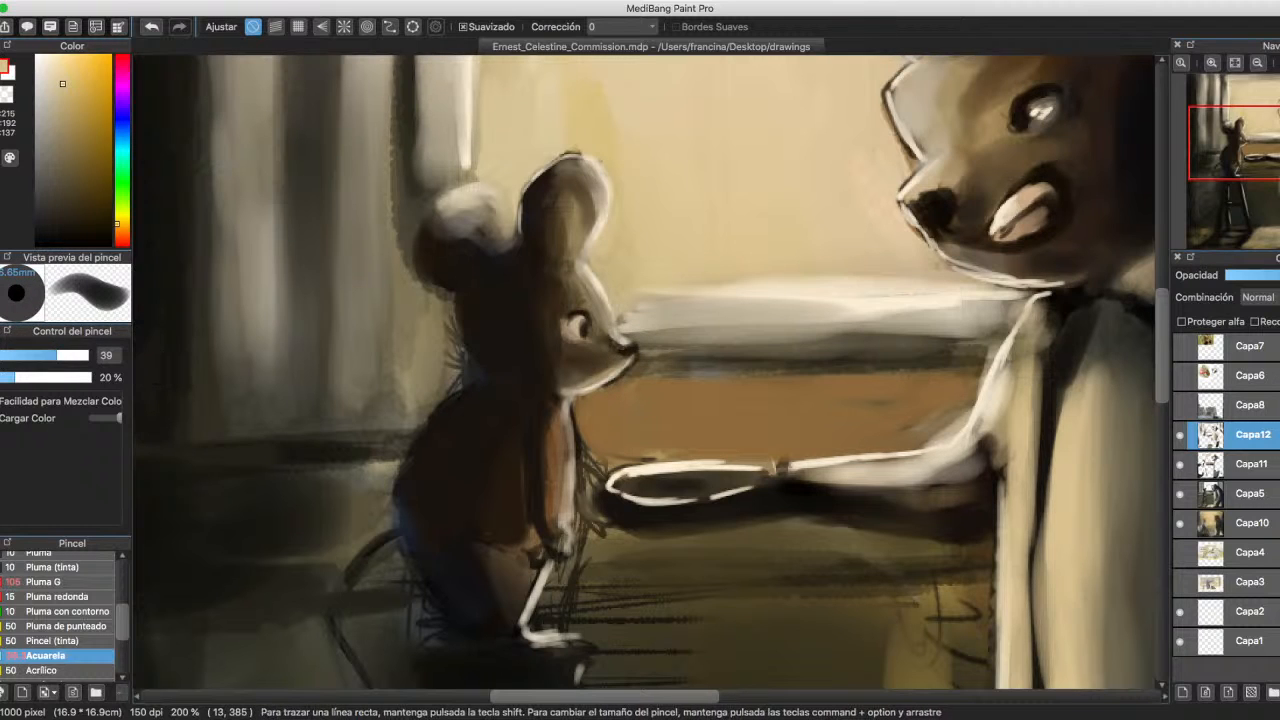
pyautogui.click(16, 355)
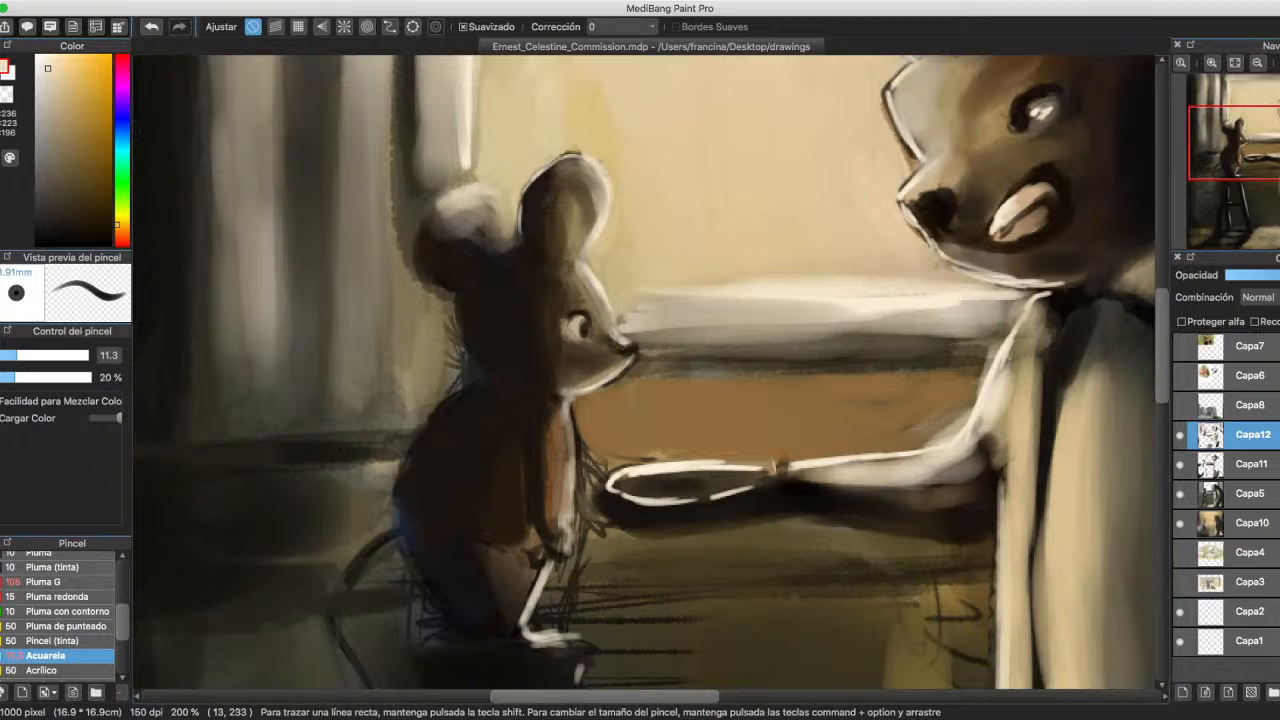
pyautogui.click(43, 56)
pyautogui.press('[')
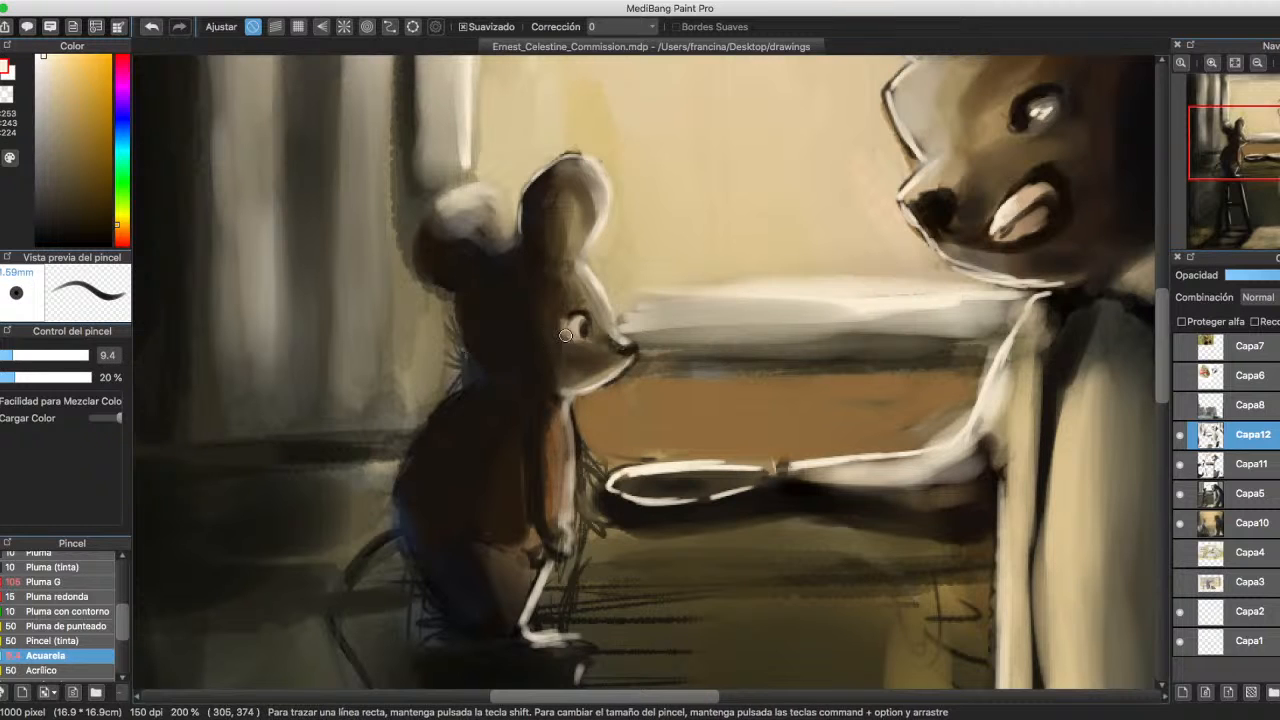
pyautogui.click(575, 322)
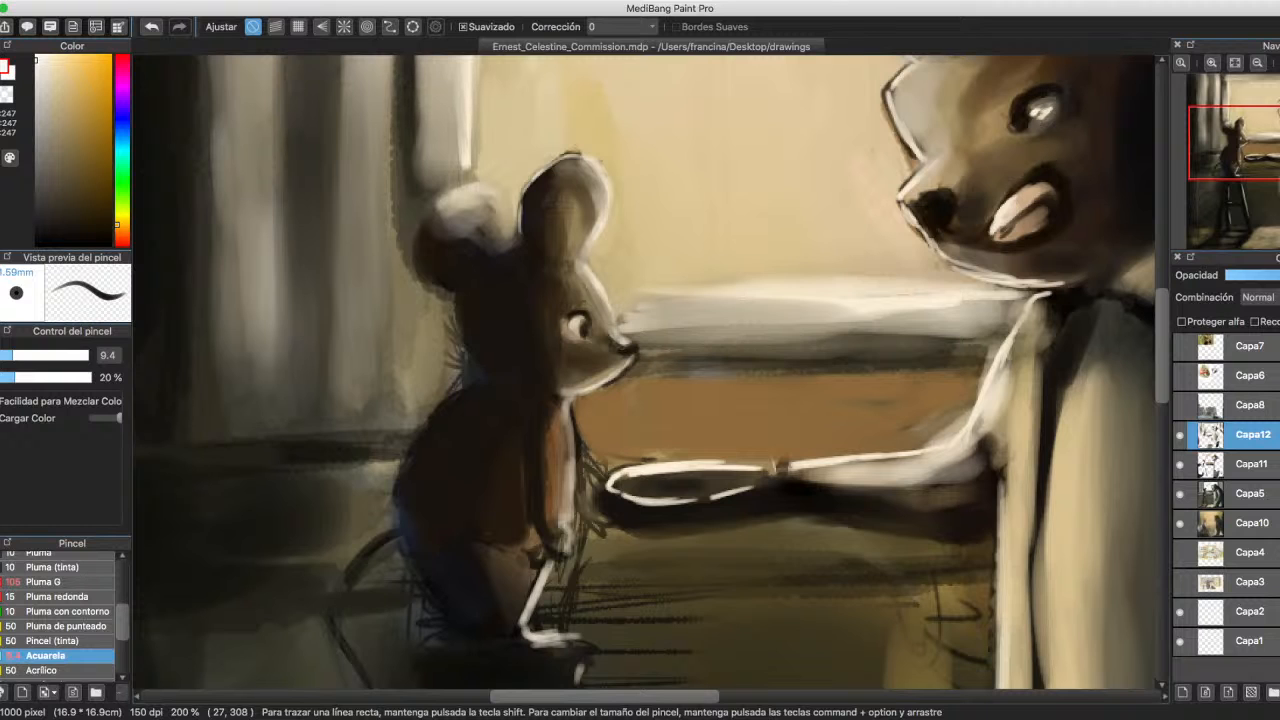
pyautogui.press('[')
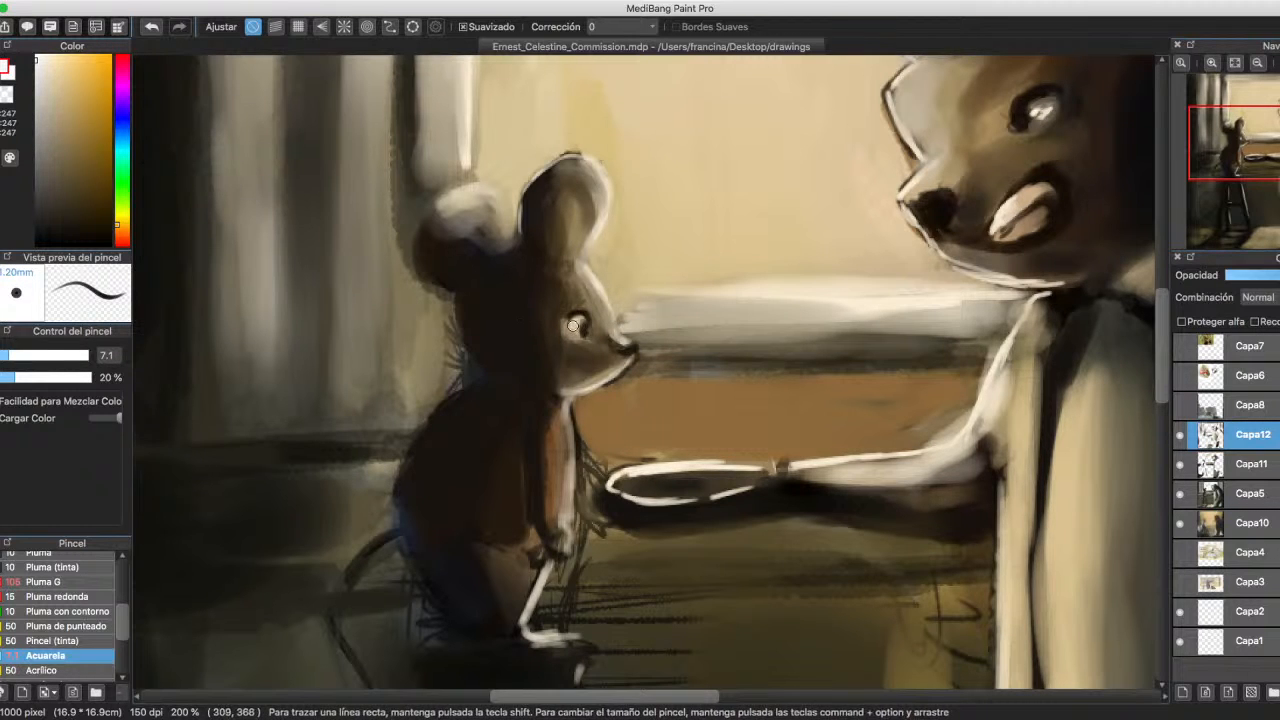
pyautogui.moveTo(575, 333); pyautogui.dragTo(575, 324)
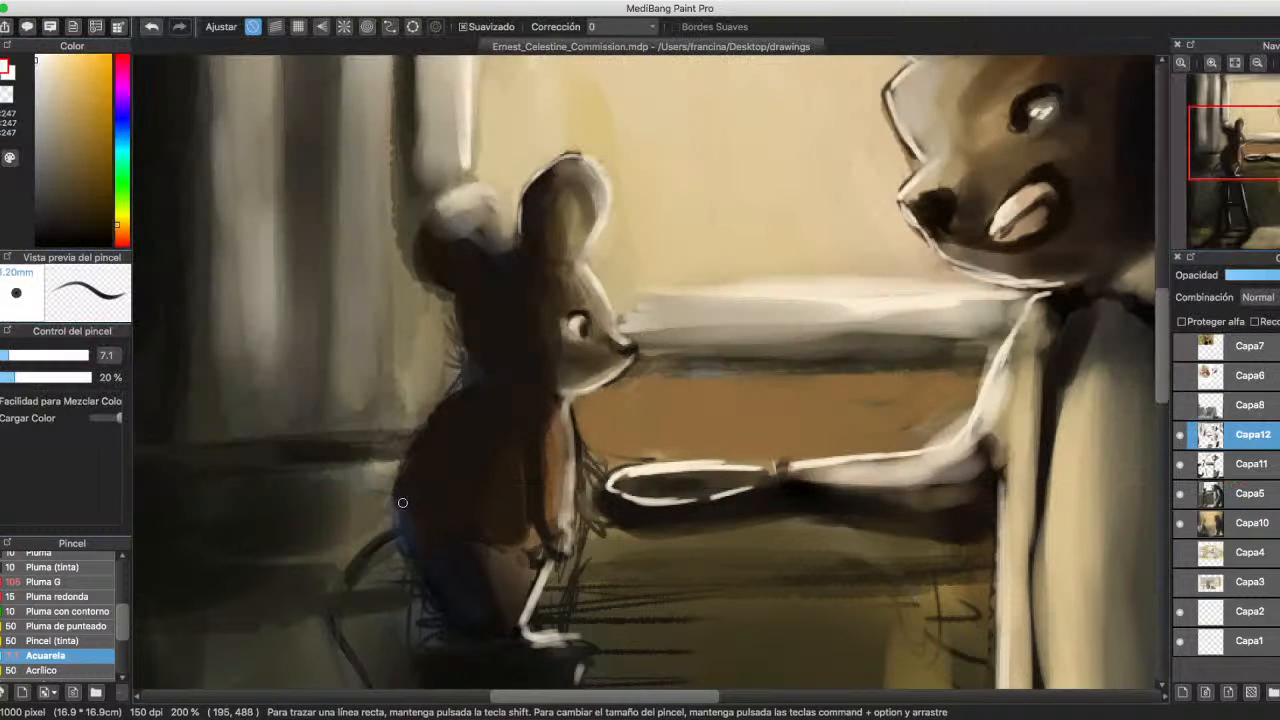
# Brighten the rim of the mouse's rear ear with sampled cream and white, and darken the front ear's back edge with sampled near-black brown.
pyautogui.keyDown('alt'); pyautogui.click(533, 598); pyautogui.keyUp('alt')
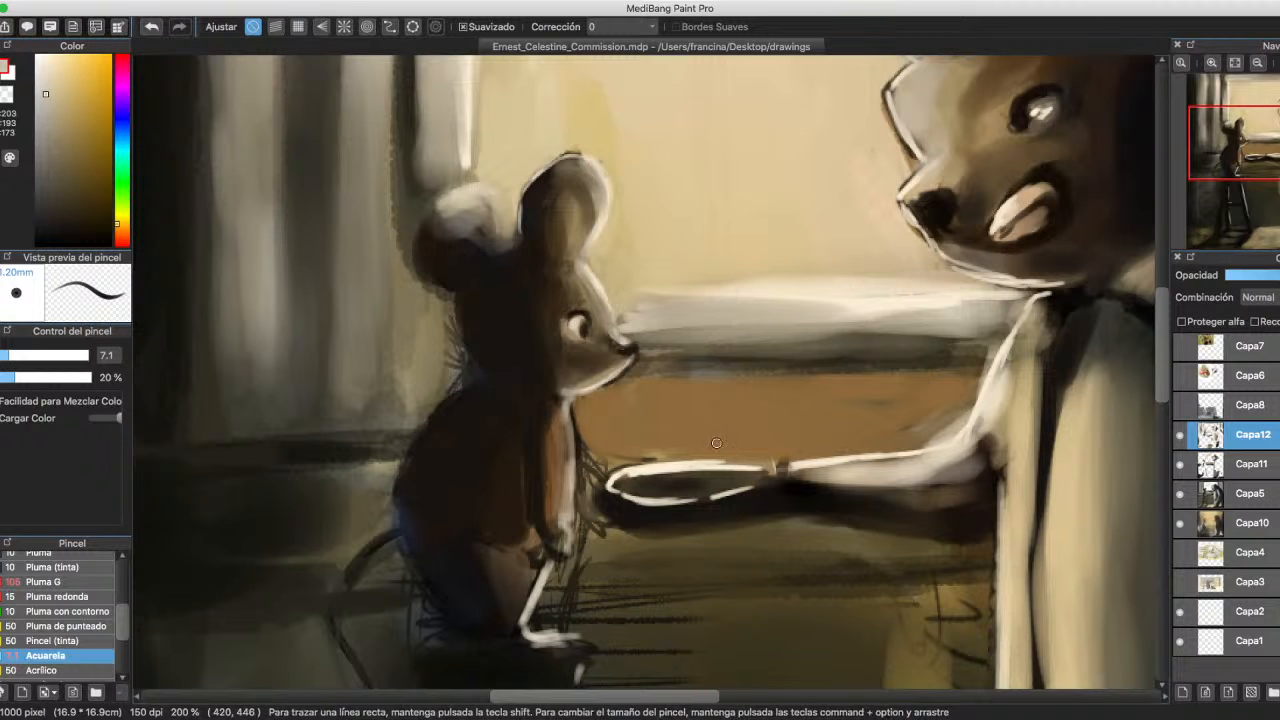
pyautogui.keyDown('alt'); pyautogui.click(661, 466); pyautogui.keyUp('alt')
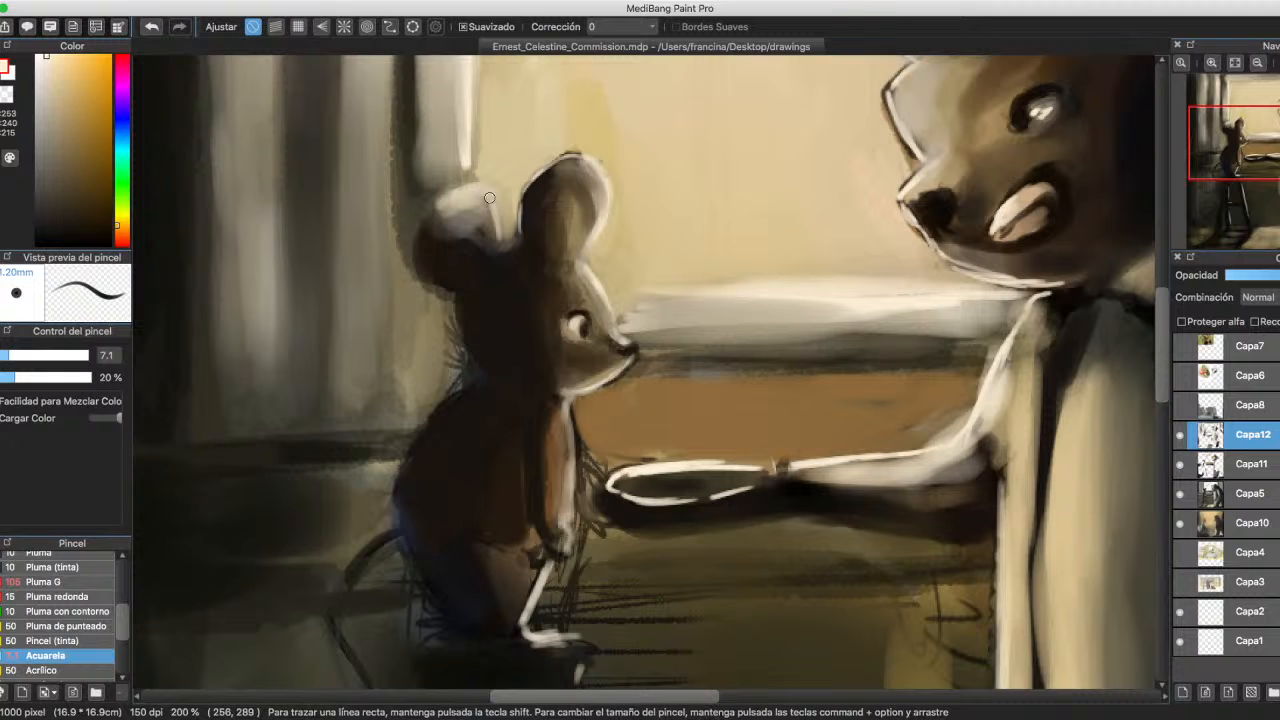
pyautogui.moveTo(54, 71); pyautogui.dragTo(36, 55)
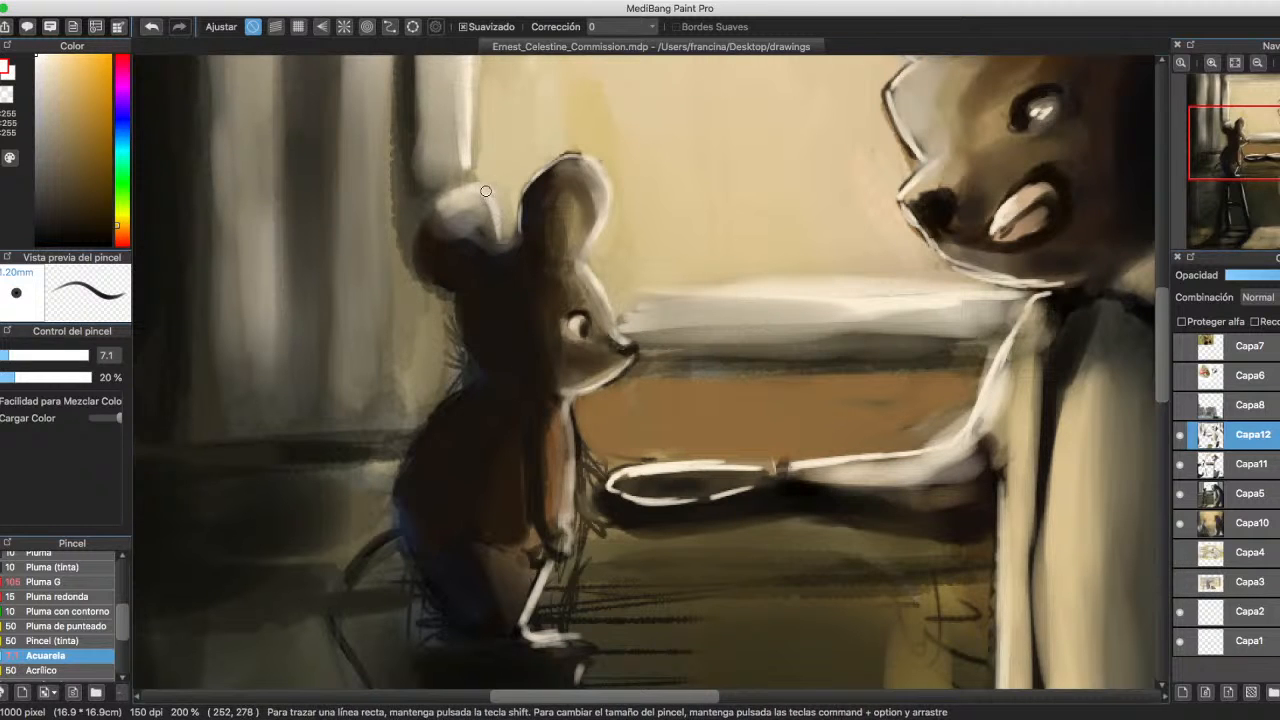
pyautogui.moveTo(465, 185); pyautogui.dragTo(443, 200)
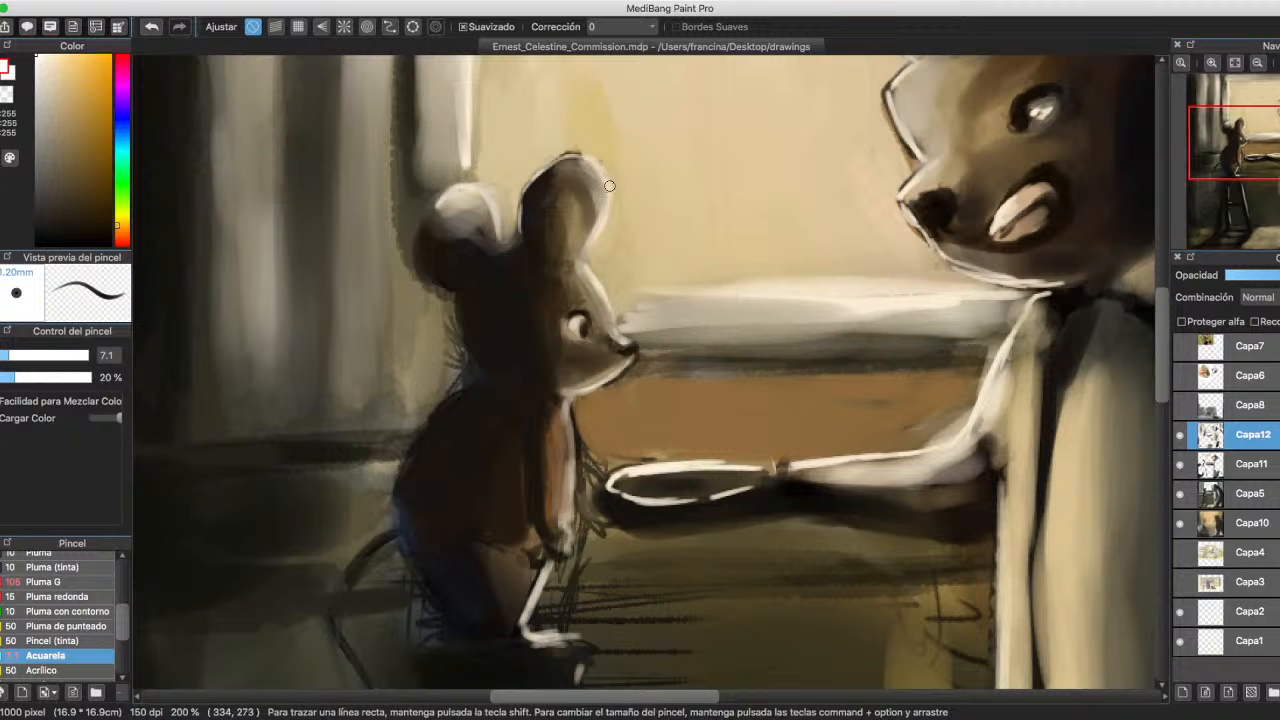
pyautogui.keyDown('alt'); pyautogui.click(535, 212); pyautogui.keyUp('alt')
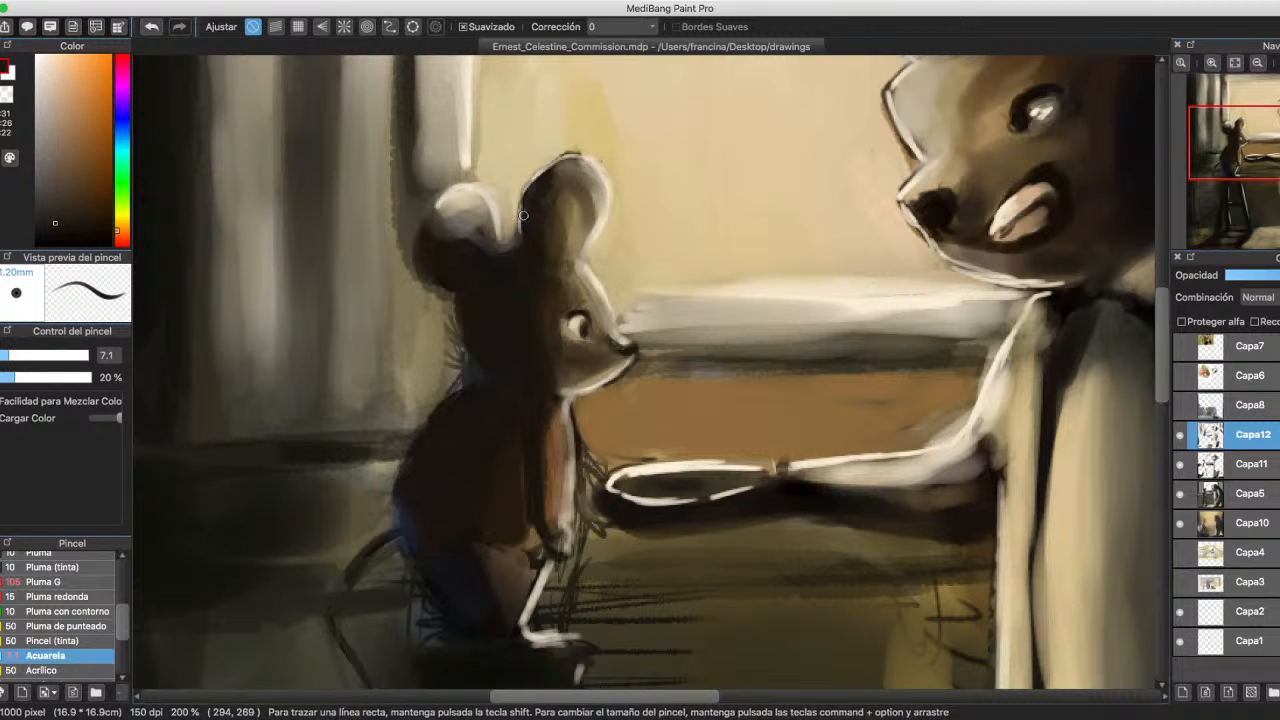
pyautogui.moveTo(535, 185); pyautogui.dragTo(524, 246)
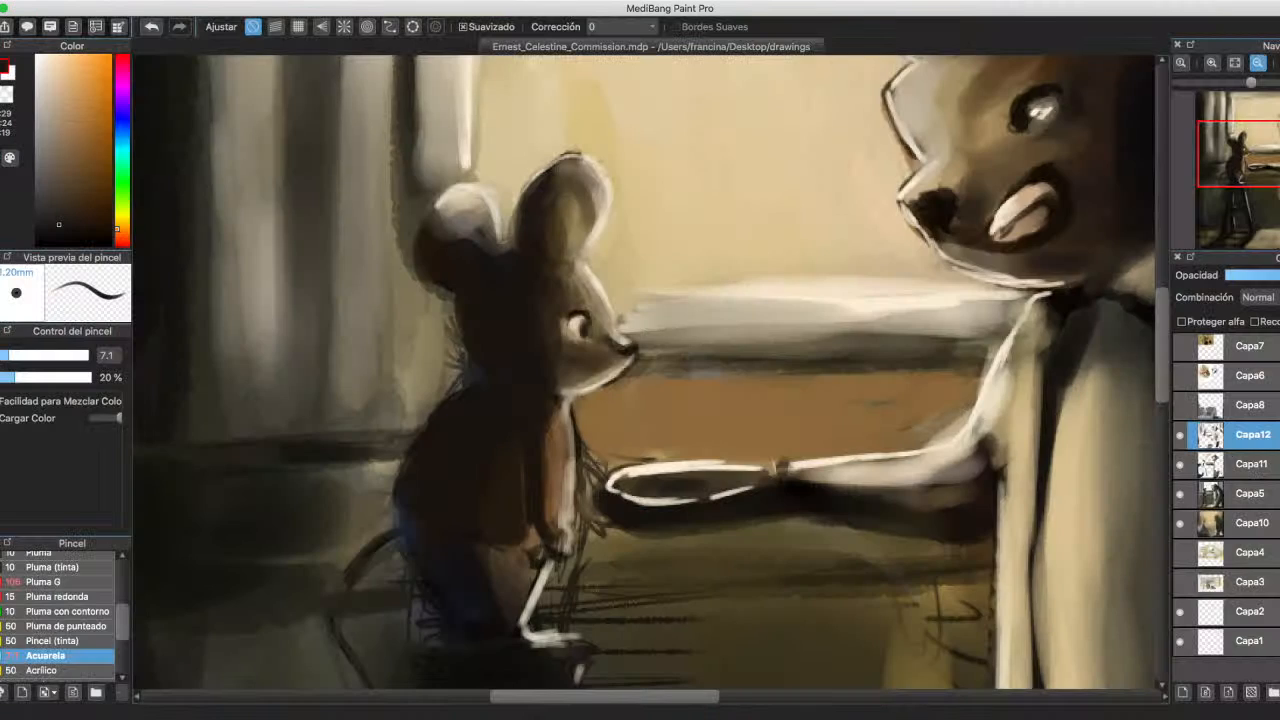
# Add a thin white rim light down the mouse's nape and back using Pluma G at size 13.6 and 100% opacity, softened with sampled dark brown.
pyautogui.click(1258, 63)
pyautogui.moveTo(1251, 154); pyautogui.dragTo(1279, 149)
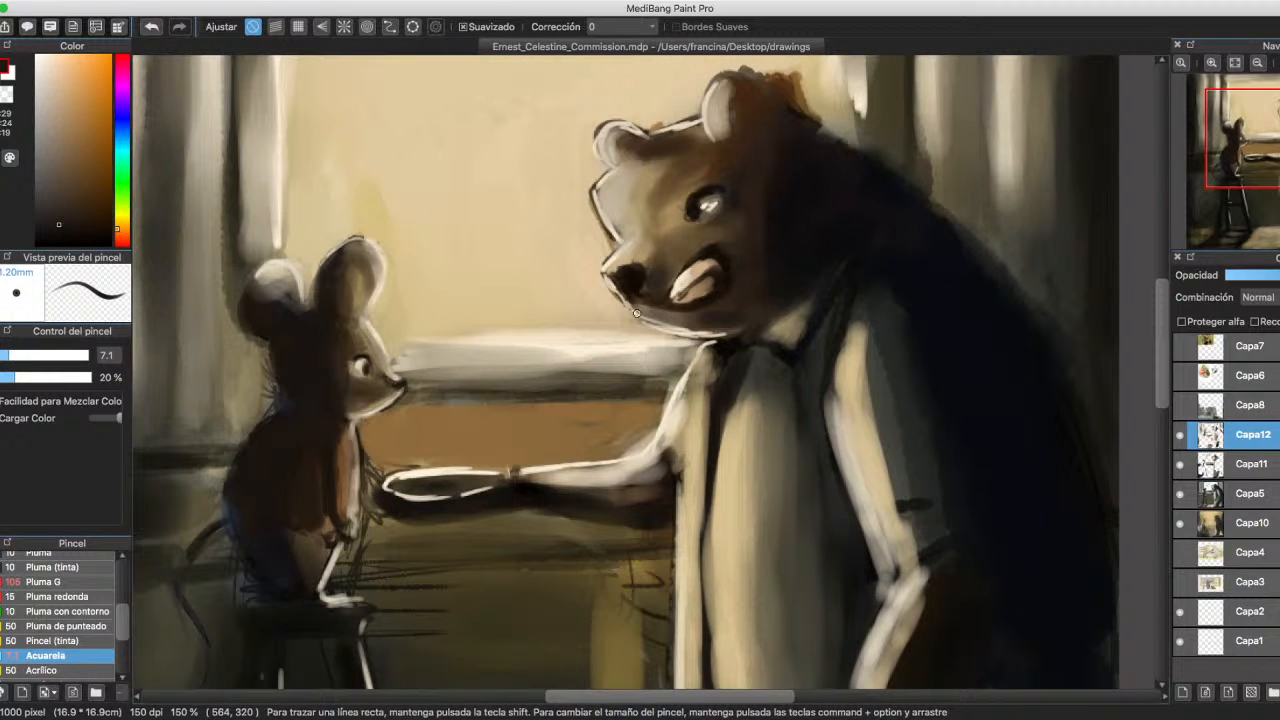
pyautogui.click(44, 582)
pyautogui.click(21, 355)
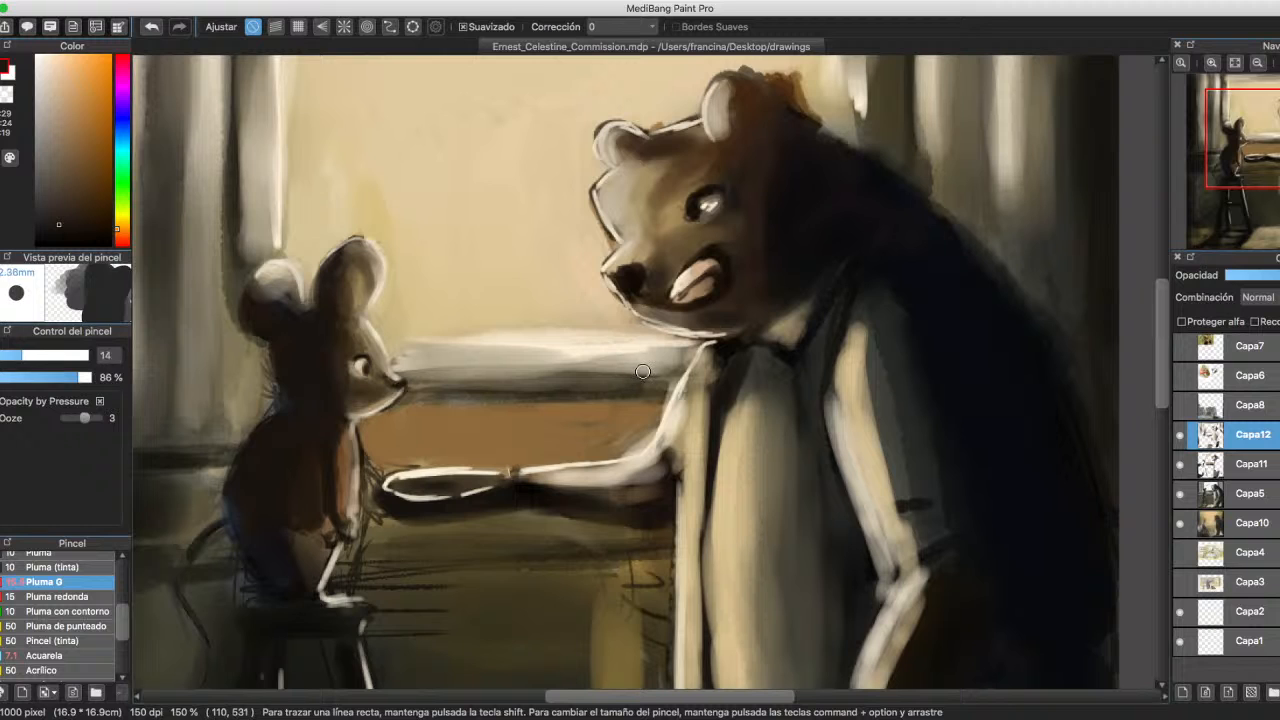
pyautogui.moveTo(44, 60); pyautogui.dragTo(36, 55)
pyautogui.click(89, 377)
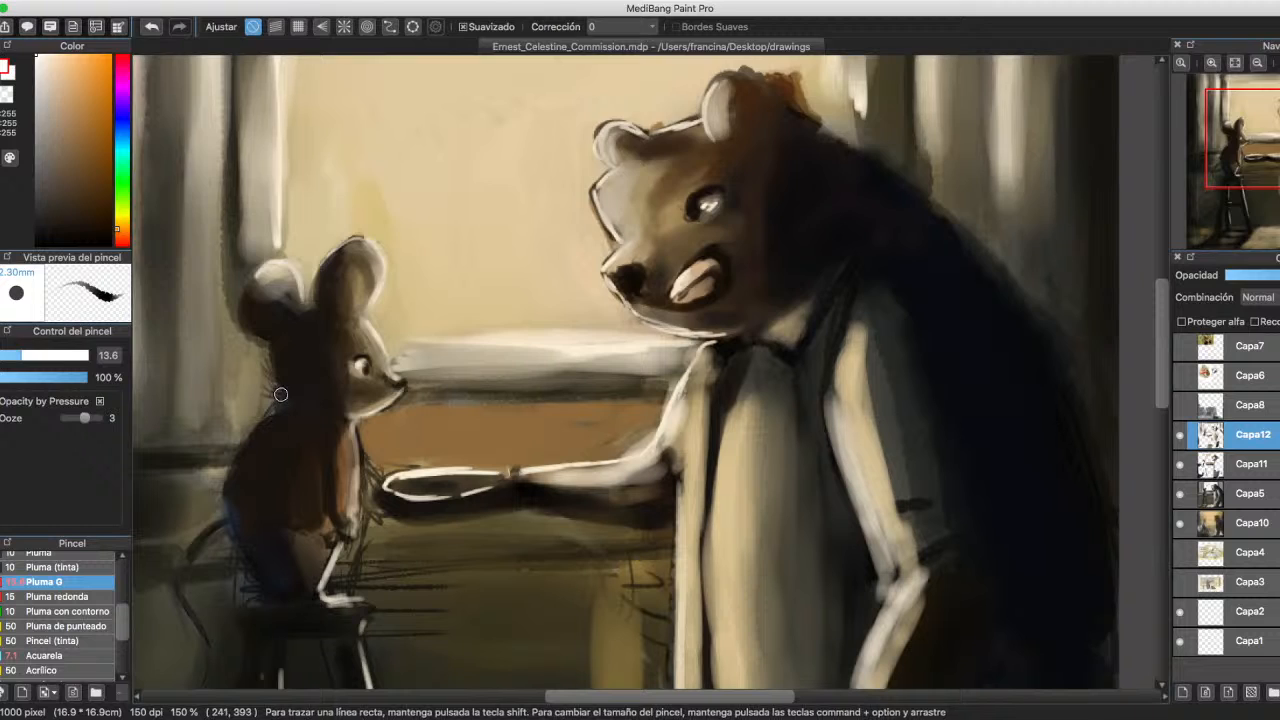
pyautogui.moveTo(271, 352); pyautogui.dragTo(289, 399)
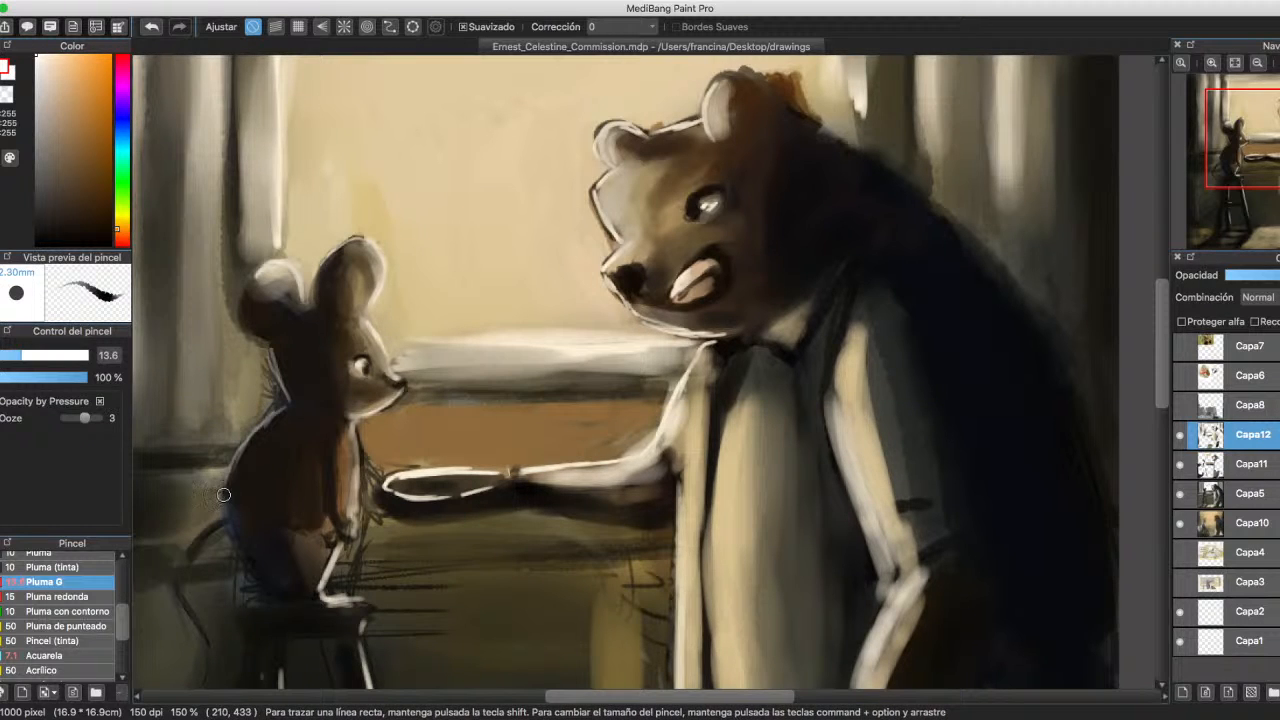
pyautogui.keyDown('alt'); pyautogui.click(274, 356); pyautogui.keyUp('alt')
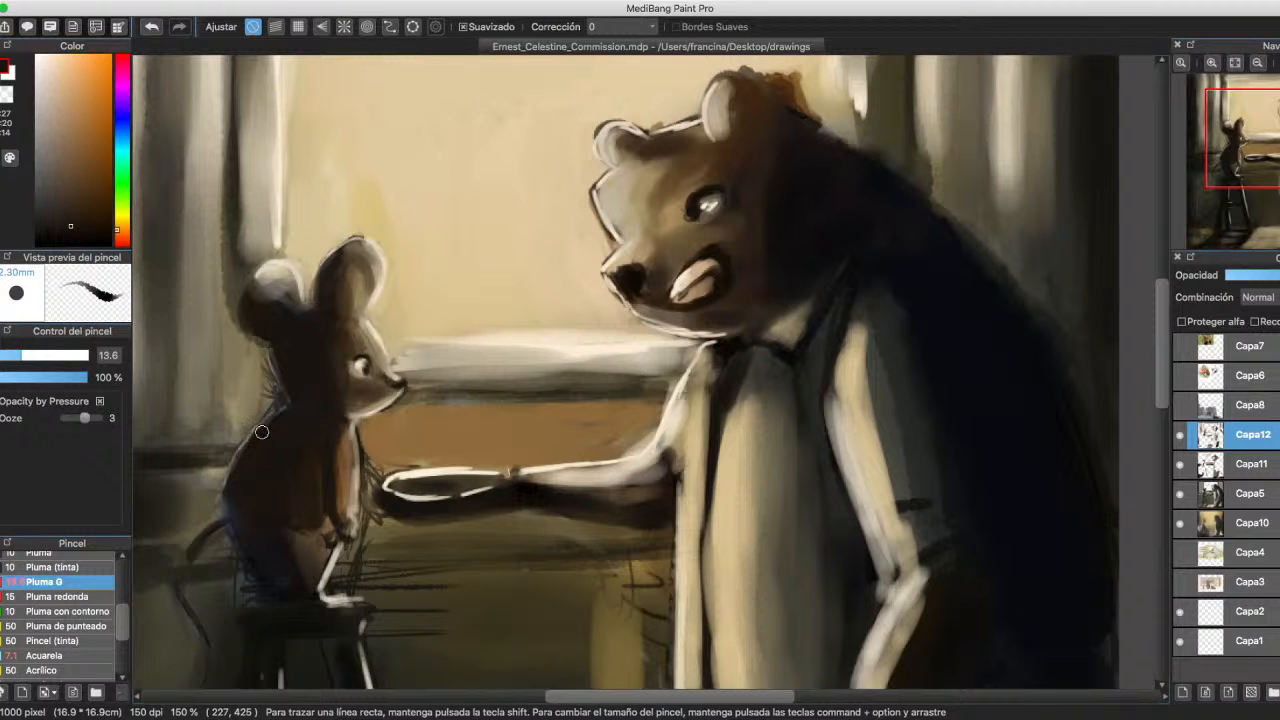
# Repaint the mouse's long curving tail as a thicker, solid line in sampled near-black at brush size 13.6.
pyautogui.scroll(-5, 818, 350)
pyautogui.hscroll(-4, 818, 350)
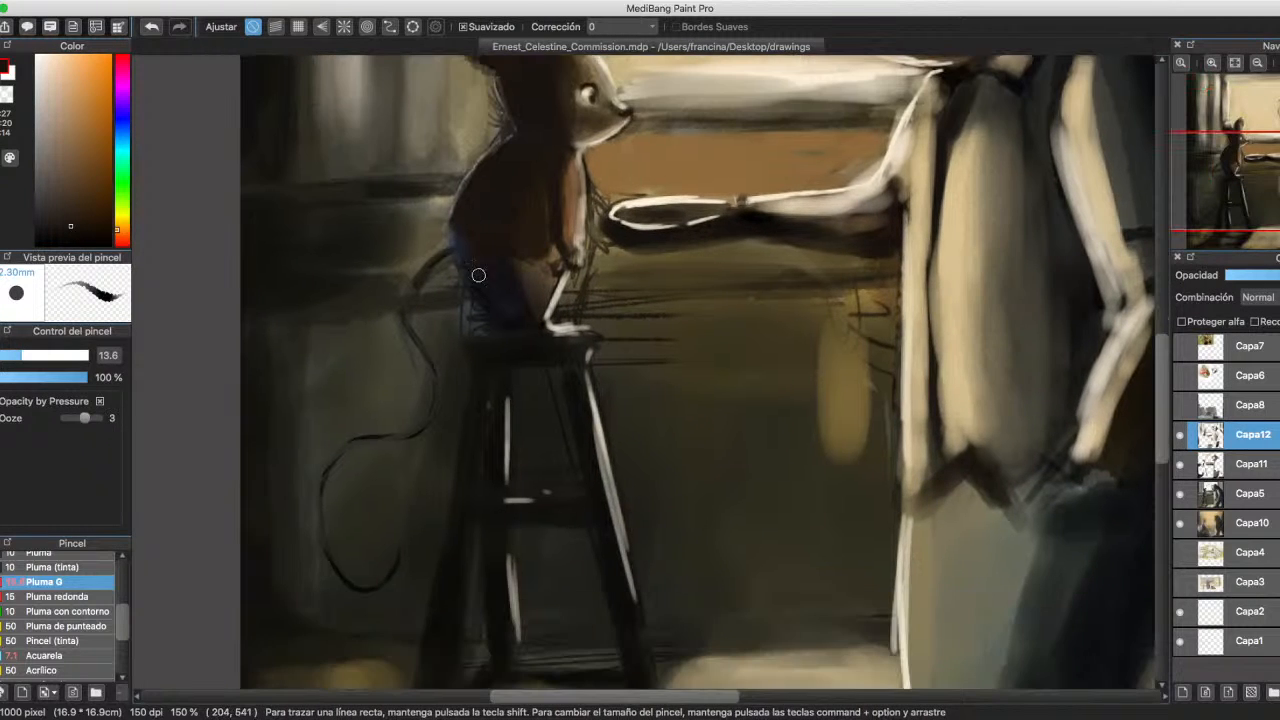
pyautogui.keyDown('alt'); pyautogui.click(487, 220); pyautogui.keyUp('alt')
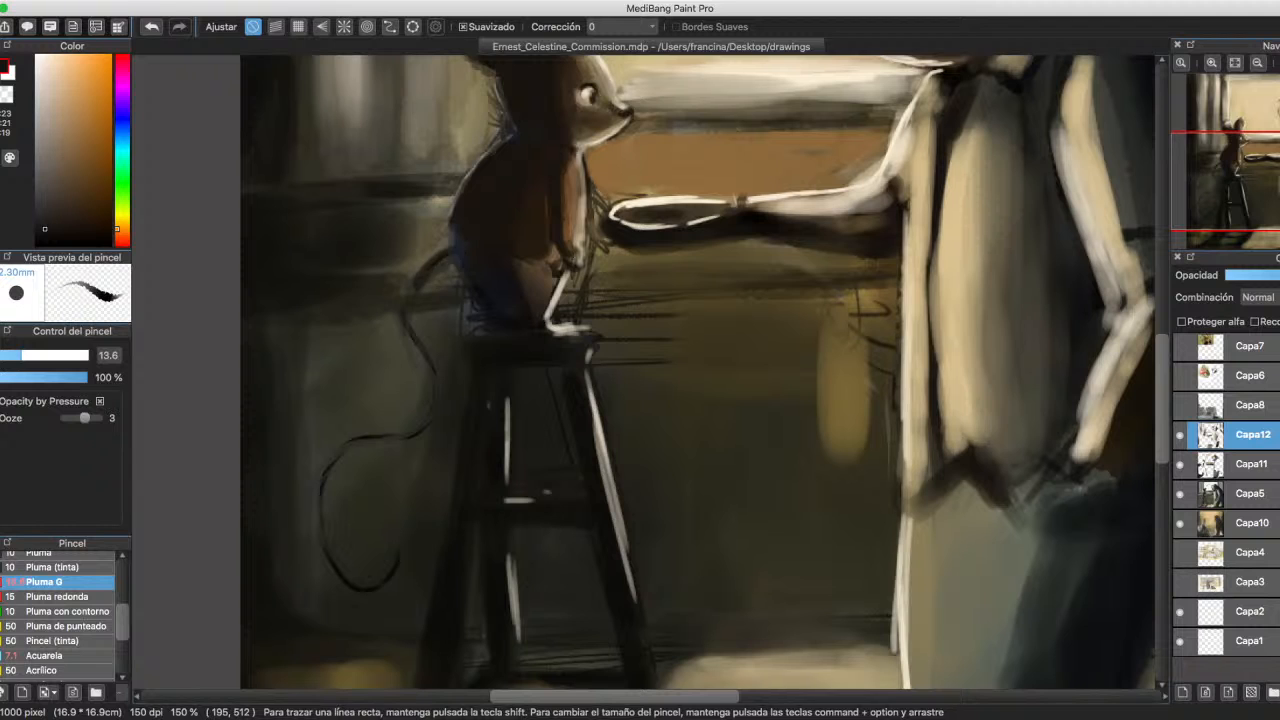
pyautogui.keyDown('alt'); pyautogui.click(294, 292); pyautogui.keyUp('alt')
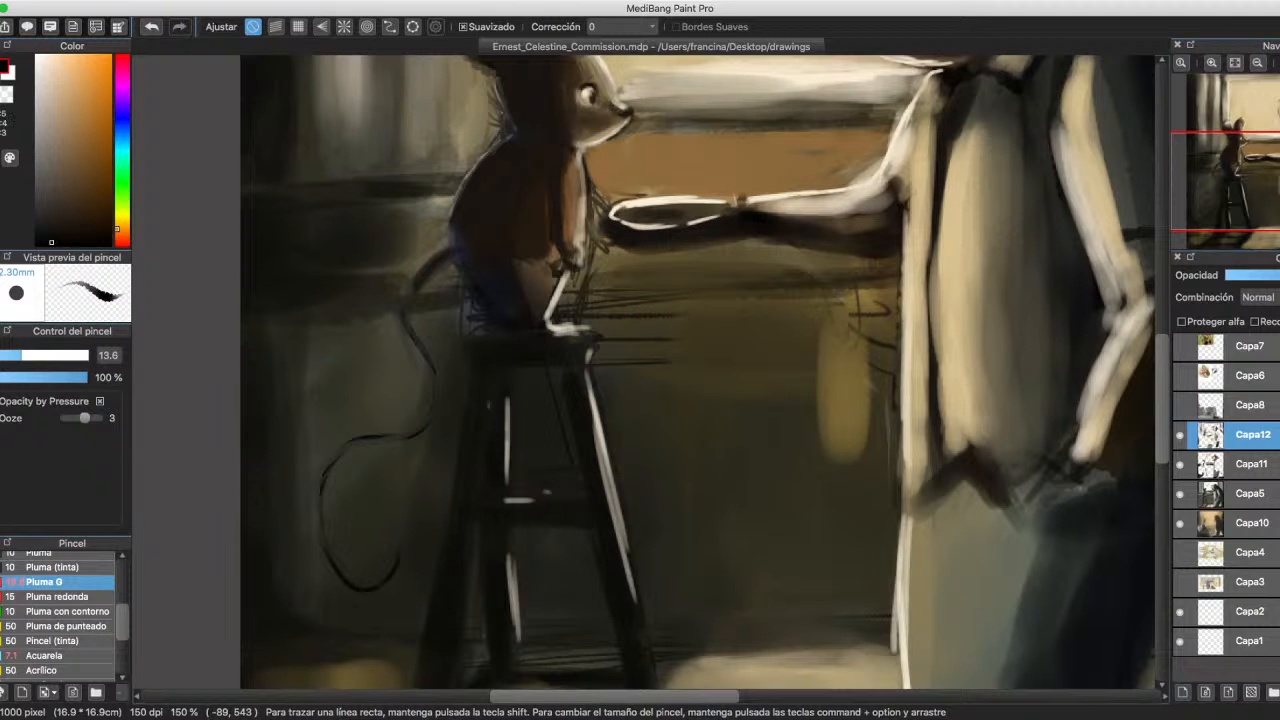
pyautogui.moveTo(467, 251)
pyautogui.mouseDown()
pyautogui.moveTo(410, 289)
pyautogui.moveTo(420, 283)
pyautogui.moveTo(409, 321)
pyautogui.moveTo(408, 299)
pyautogui.moveTo(419, 332)
pyautogui.moveTo(406, 317)
pyautogui.moveTo(434, 404)
pyautogui.moveTo(409, 434)
pyautogui.moveTo(348, 442)
pyautogui.moveTo(324, 506)
pyautogui.moveTo(390, 580)
pyautogui.moveTo(324, 479)
pyautogui.moveTo(363, 440)
pyautogui.moveTo(417, 426)
pyautogui.moveTo(421, 352)
pyautogui.moveTo(432, 402)
pyautogui.moveTo(409, 324)
pyautogui.moveTo(413, 300)
pyautogui.moveTo(450, 272)
pyautogui.mouseUp()
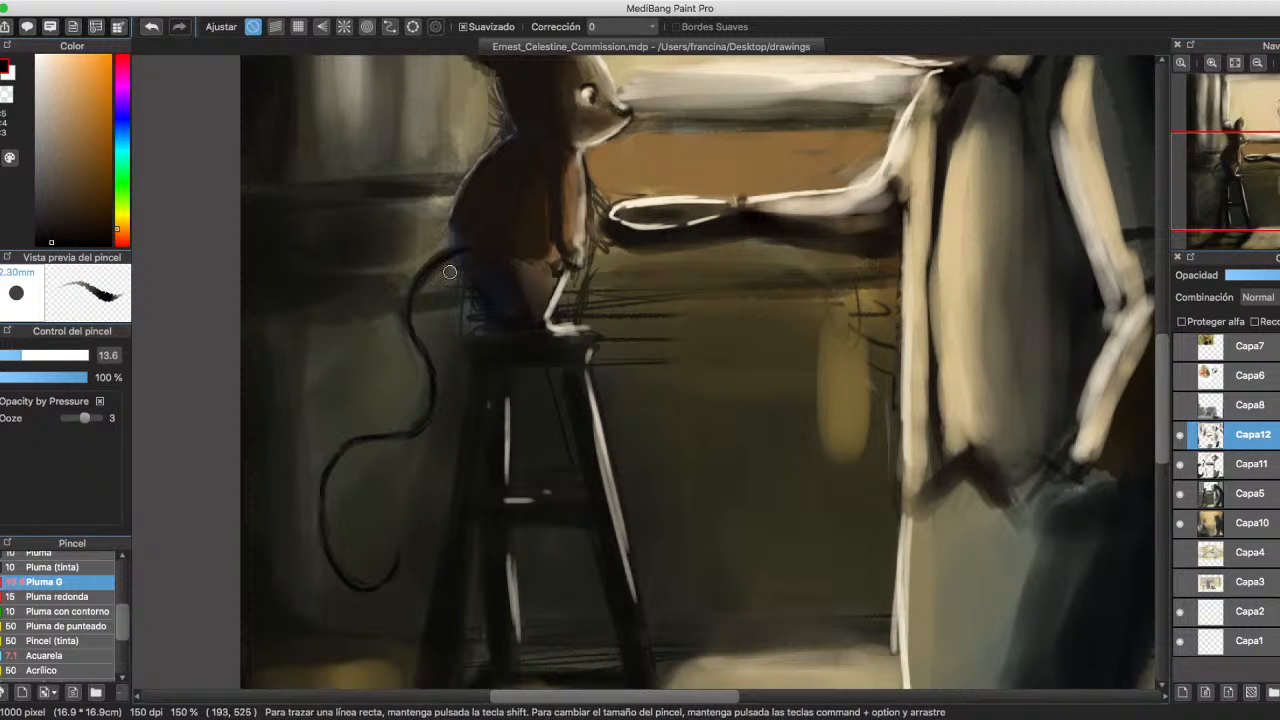
# Paint a fine near-white highlight along the curves of the mouse's tail at brush size 6.3.
pyautogui.moveTo(46, 62); pyautogui.dragTo(38, 55)
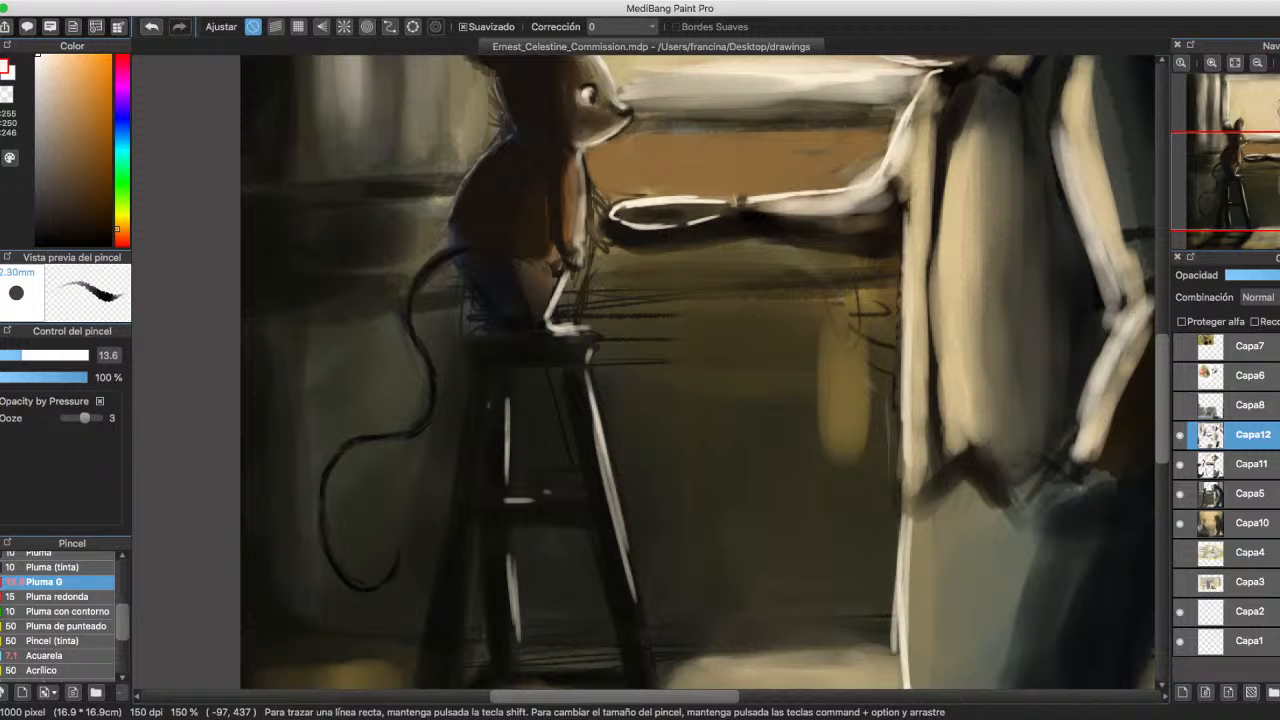
pyautogui.click(7, 355)
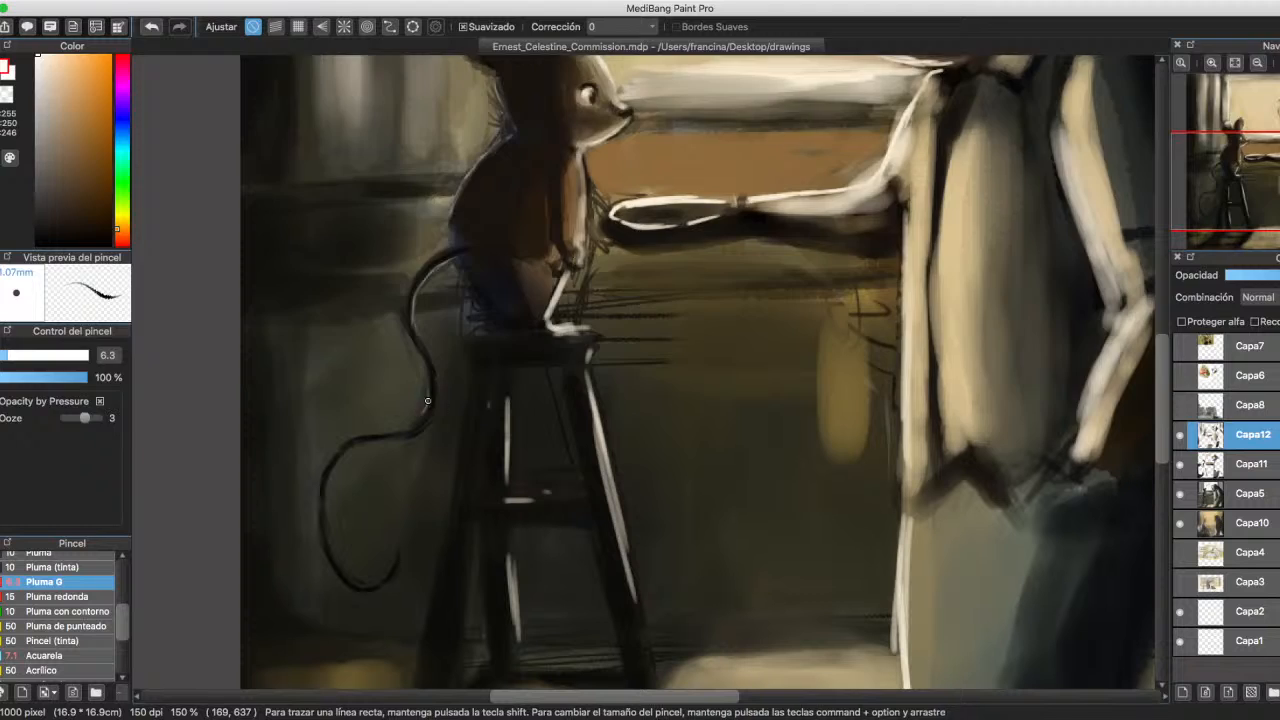
pyautogui.moveTo(343, 452); pyautogui.dragTo(326, 491)
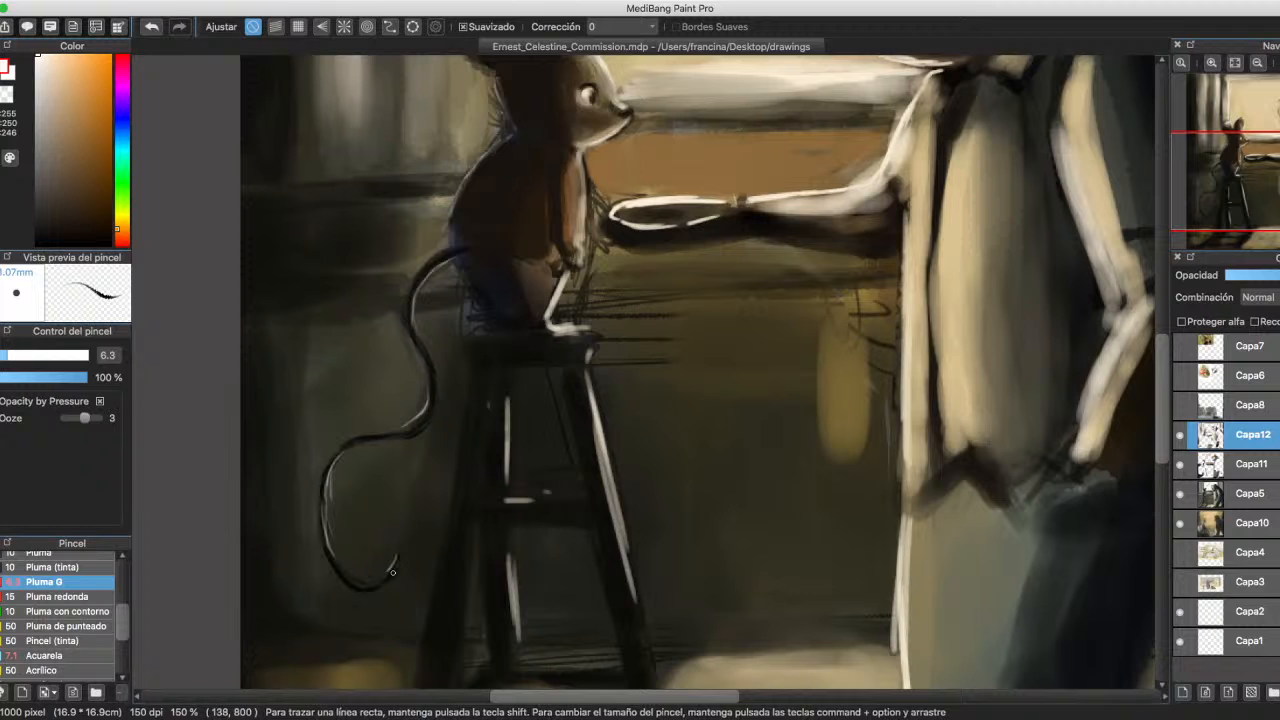
# Repaint the mouse's leg, foot and lower body with sampled brown and near-black tones at brush size 31.
pyautogui.scroll(5, 467, 424)
pyautogui.hscroll(-5, 467, 424)
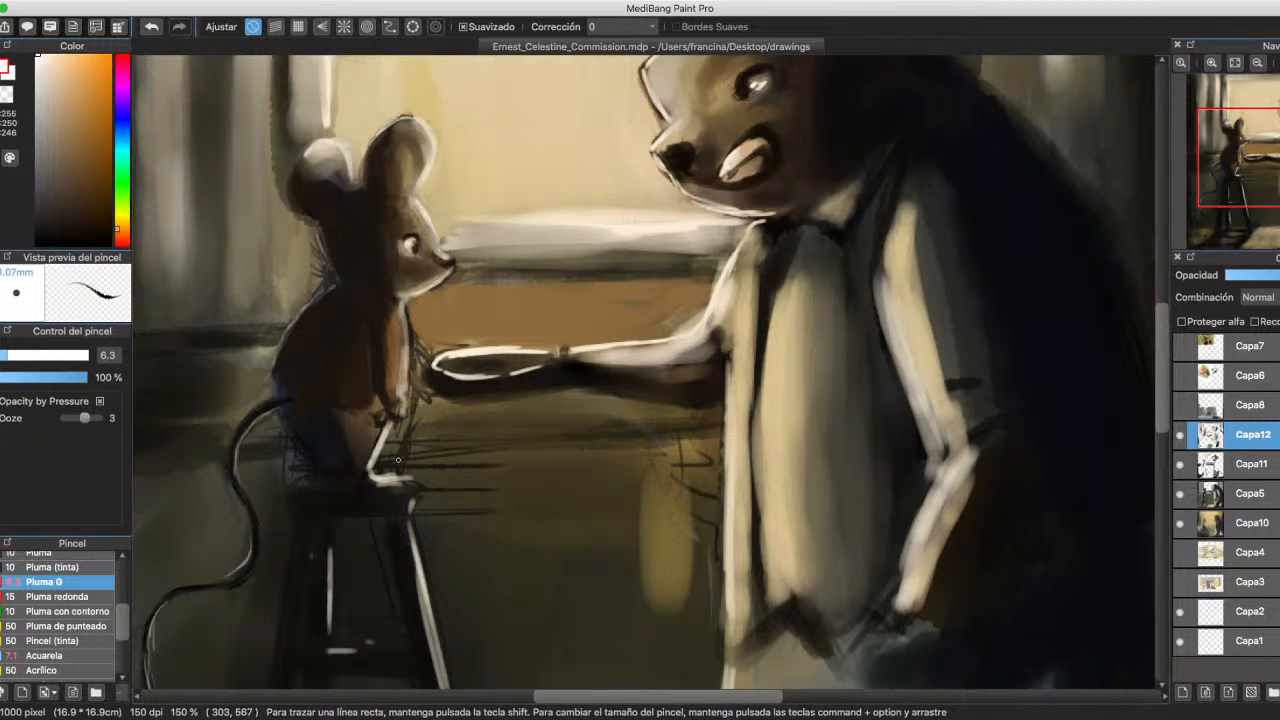
pyautogui.moveTo(75, 201); pyautogui.dragTo(80, 205)
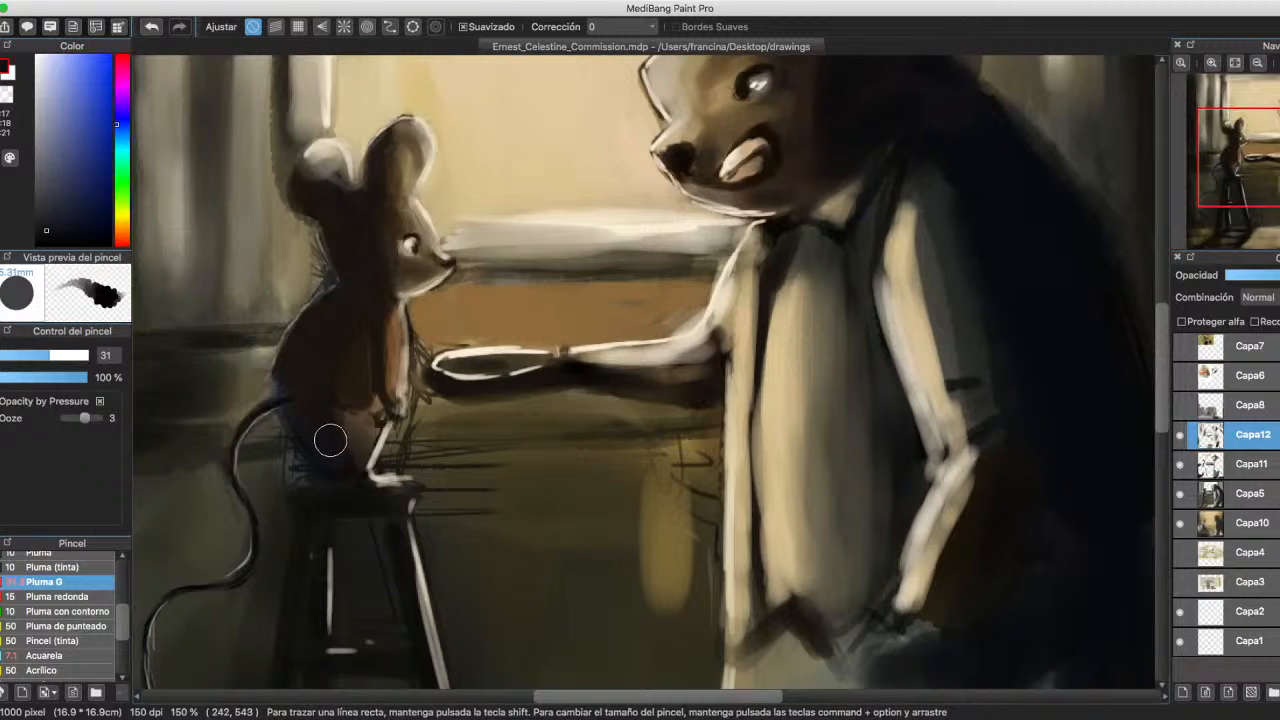
pyautogui.keyDown('alt'); pyautogui.click(372, 352); pyautogui.keyUp('alt')
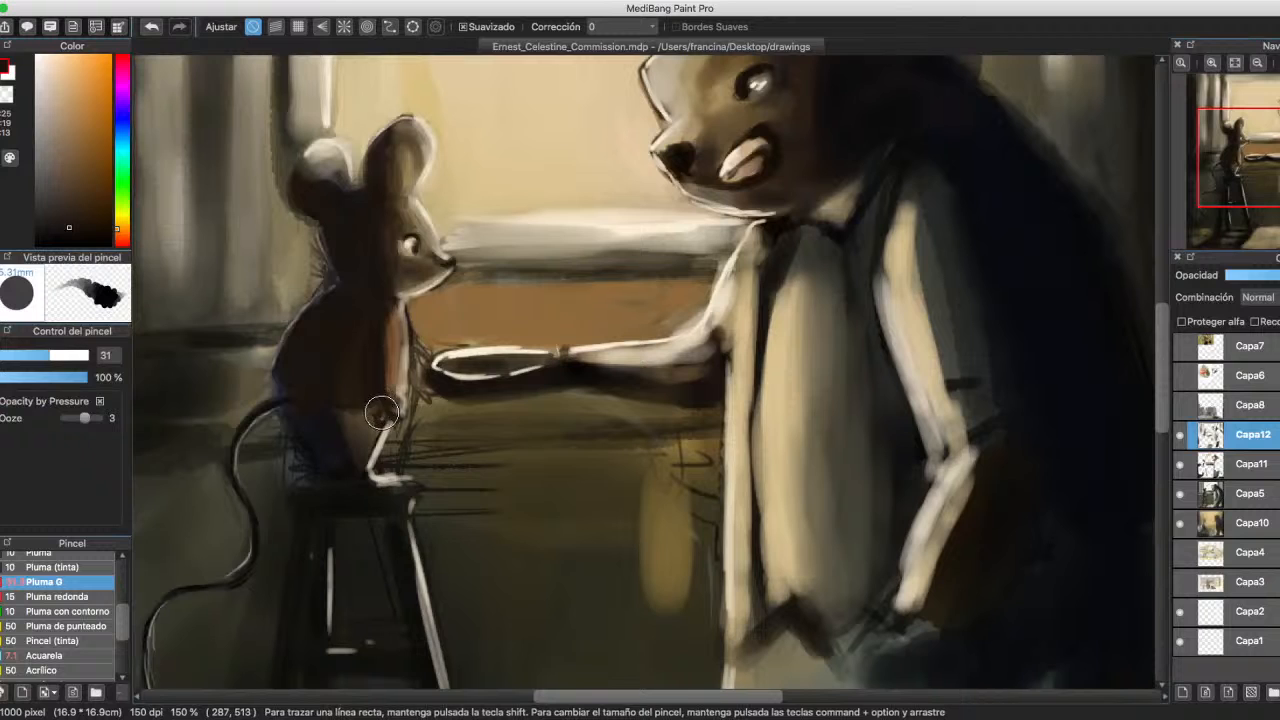
pyautogui.keyDown('alt'); pyautogui.click(368, 424); pyautogui.keyUp('alt')
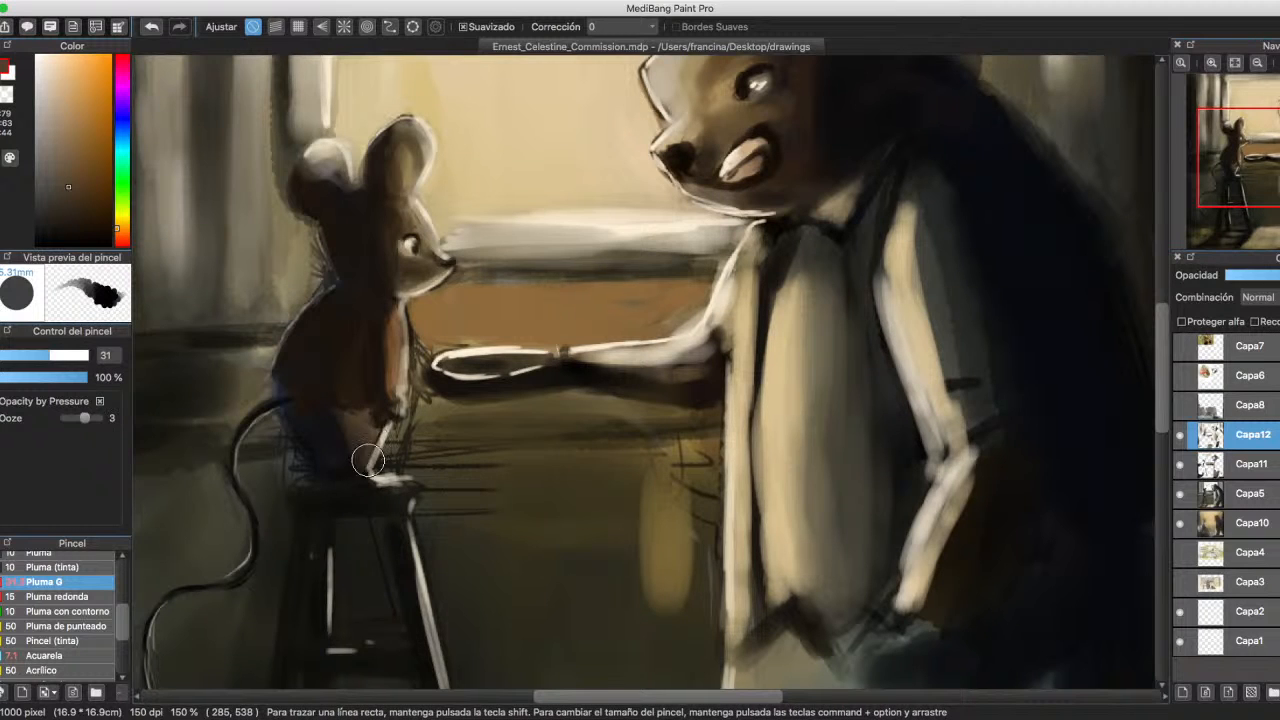
pyautogui.moveTo(368, 460)
pyautogui.mouseDown()
pyautogui.moveTo(415, 483)
pyautogui.moveTo(359, 491)
pyautogui.moveTo(345, 458)
pyautogui.mouseUp()
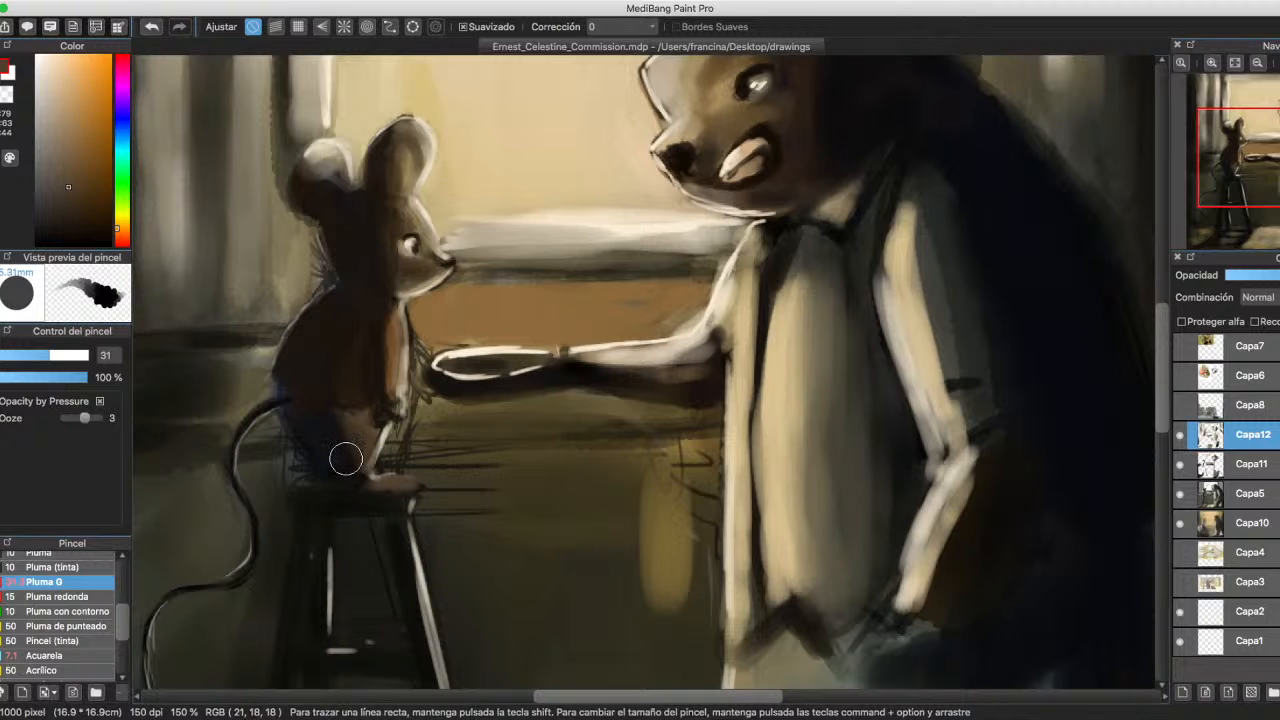
pyautogui.keyDown('alt'); pyautogui.click(345, 458); pyautogui.keyUp('alt')
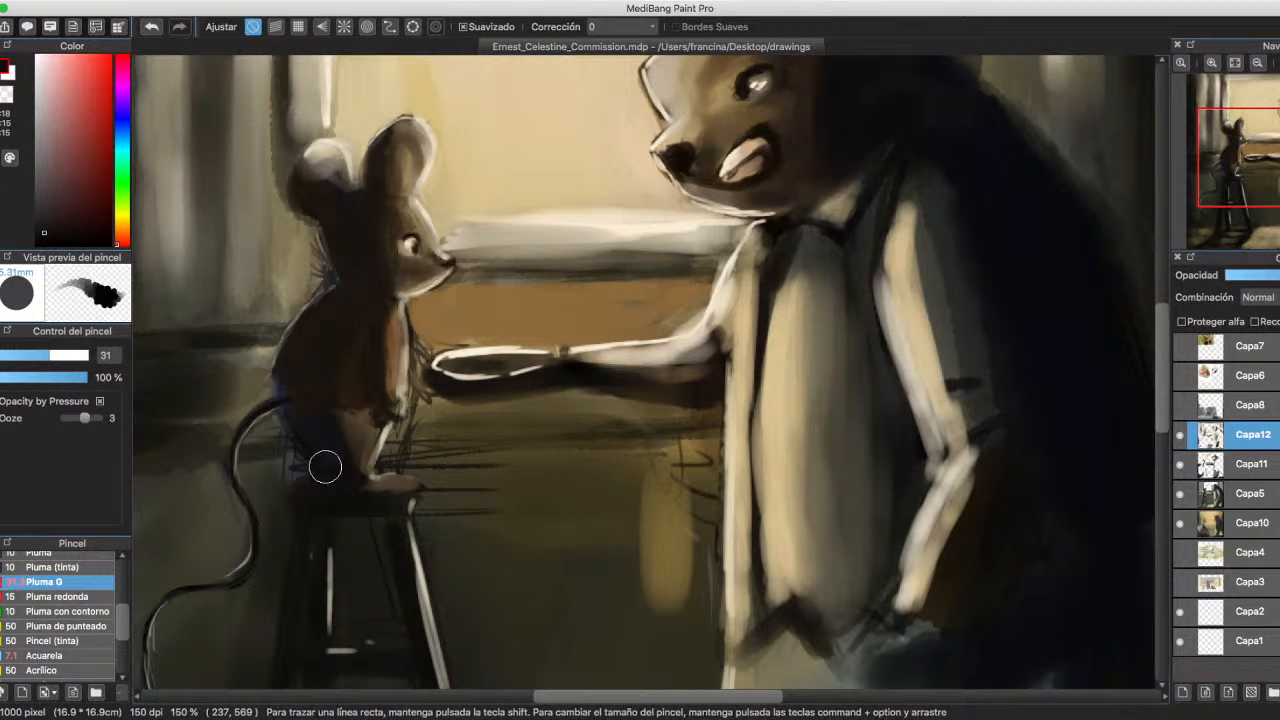
pyautogui.moveTo(325, 467)
pyautogui.mouseDown()
pyautogui.moveTo(329, 446)
pyautogui.moveTo(337, 457)
pyautogui.moveTo(309, 480)
pyautogui.moveTo(321, 486)
pyautogui.moveTo(289, 489)
pyautogui.moveTo(347, 481)
pyautogui.moveTo(323, 429)
pyautogui.moveTo(289, 403)
pyautogui.moveTo(320, 409)
pyautogui.moveTo(320, 427)
pyautogui.mouseUp()
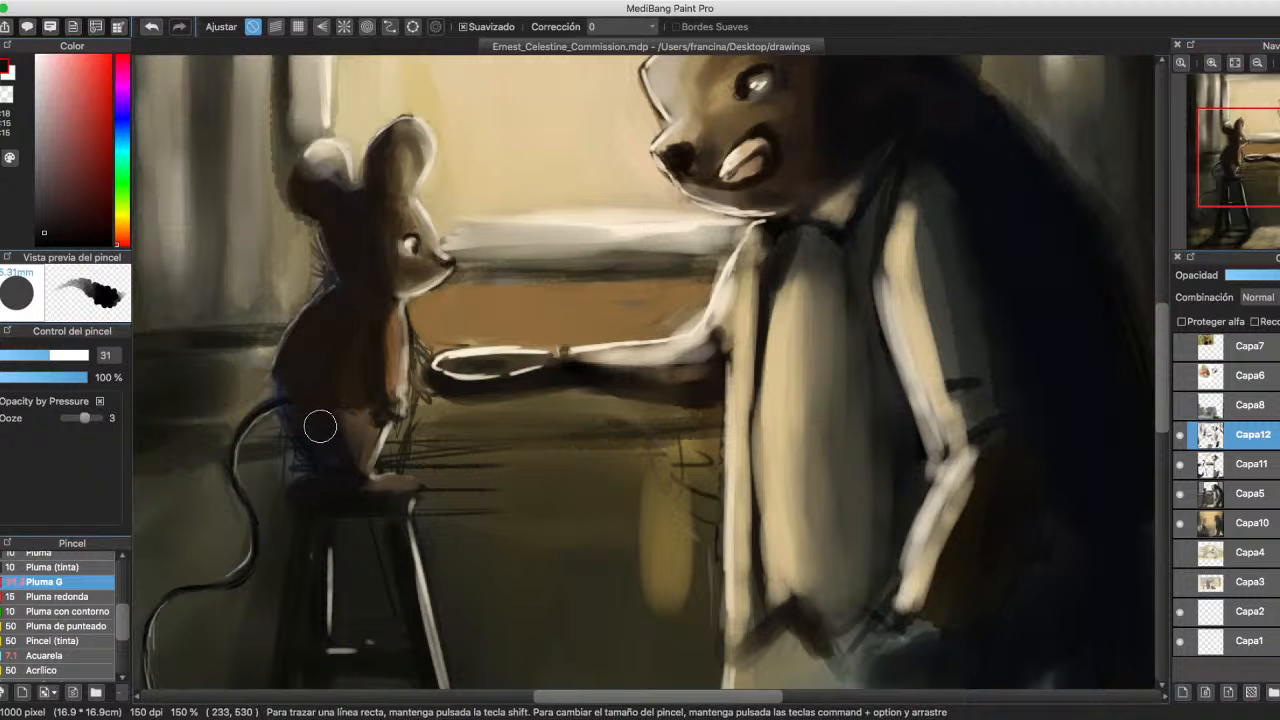
# Touch up the mouse's eye, nose and face edge with pure white and sampled dark brown at brush sizes 14 and 9.4.
pyautogui.click(41, 71)
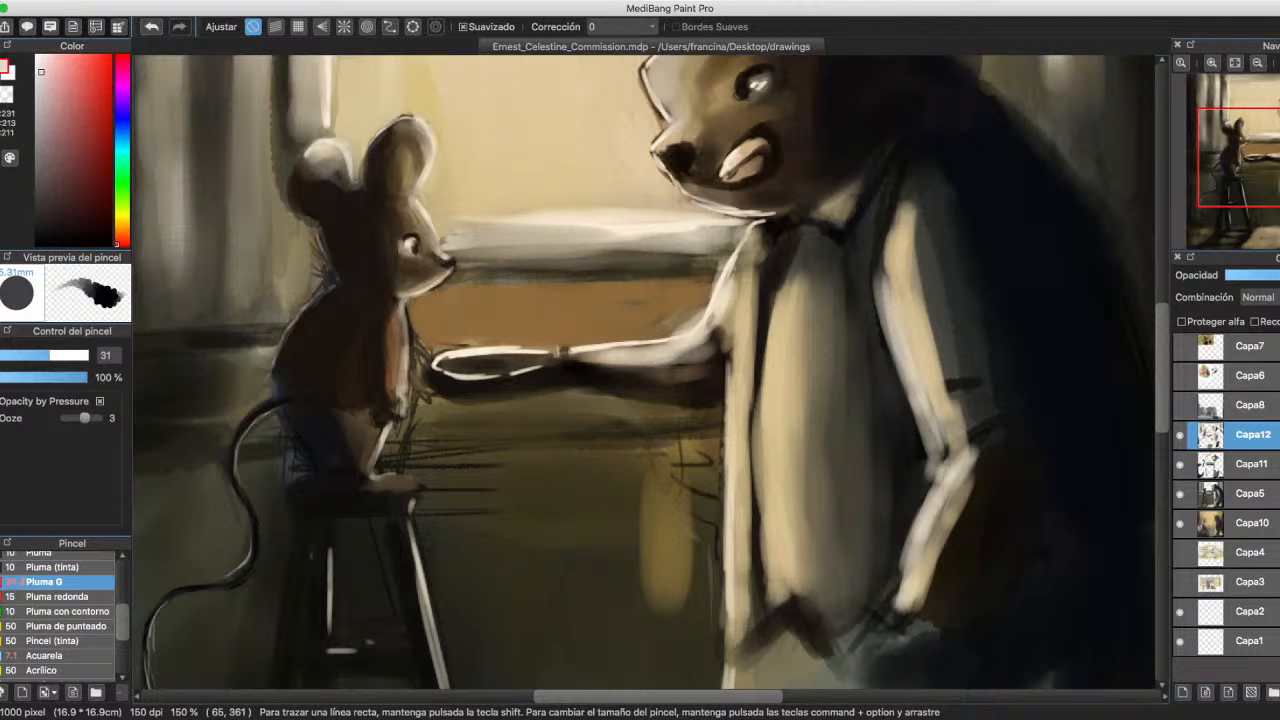
pyautogui.click(36, 56)
pyautogui.moveTo(49, 355); pyautogui.dragTo(21, 355)
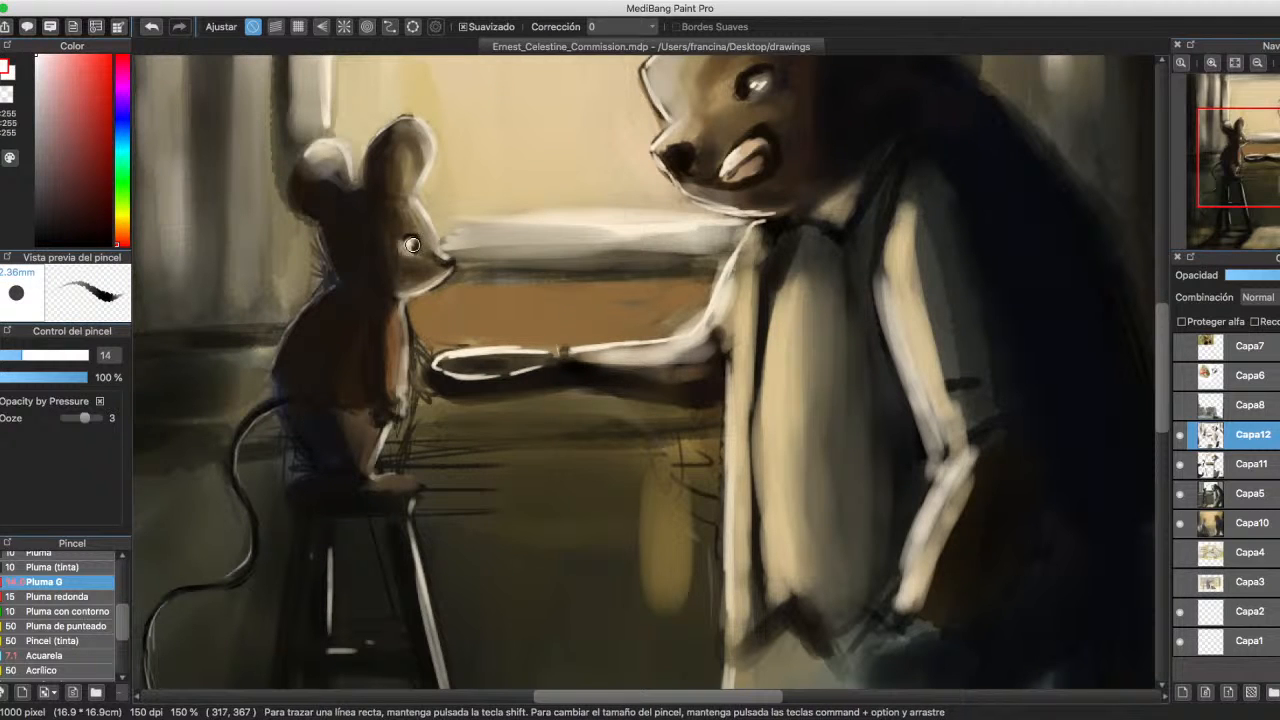
pyautogui.click(411, 244)
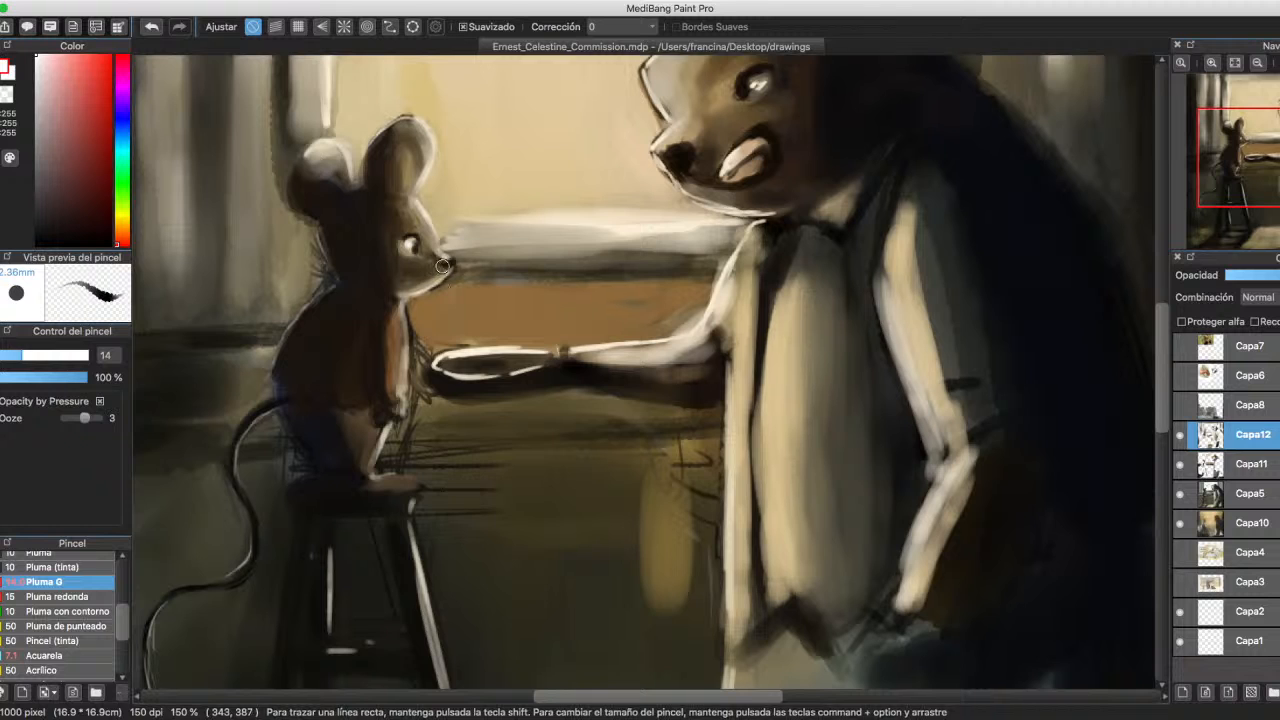
pyautogui.keyDown('alt'); pyautogui.click(448, 265); pyautogui.keyUp('alt')
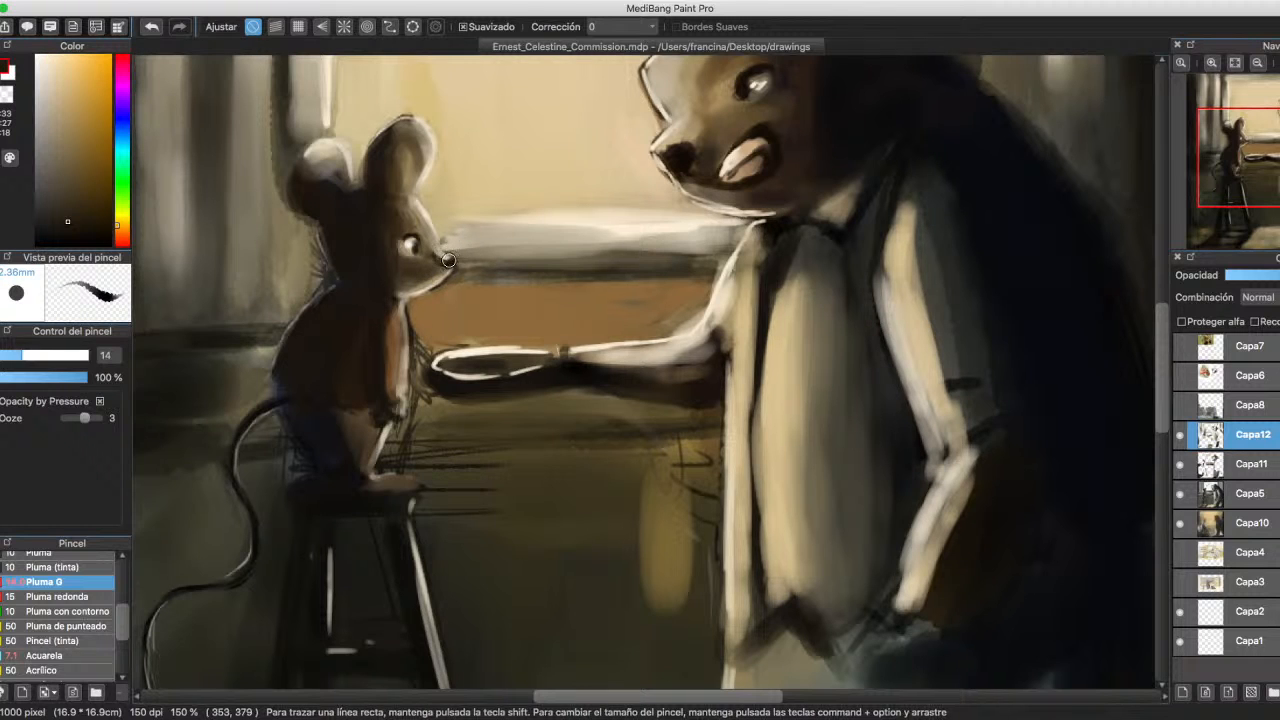
pyautogui.click(37, 56)
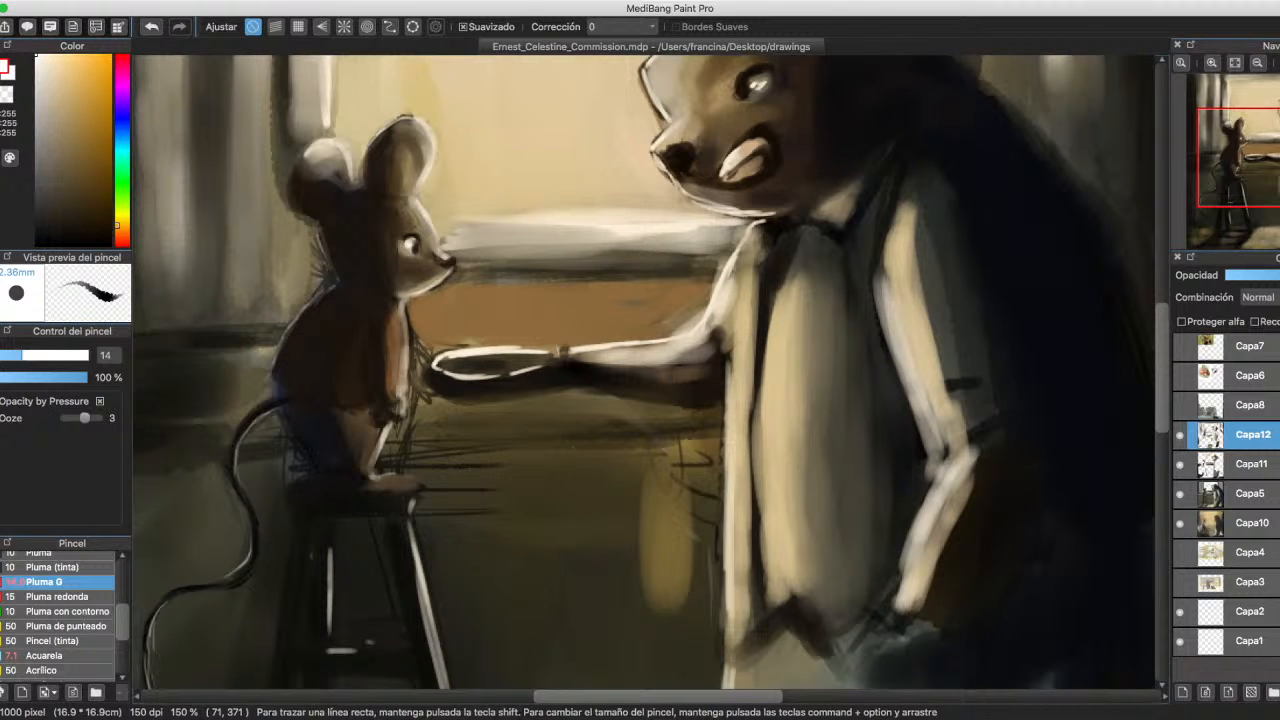
pyautogui.press('[')
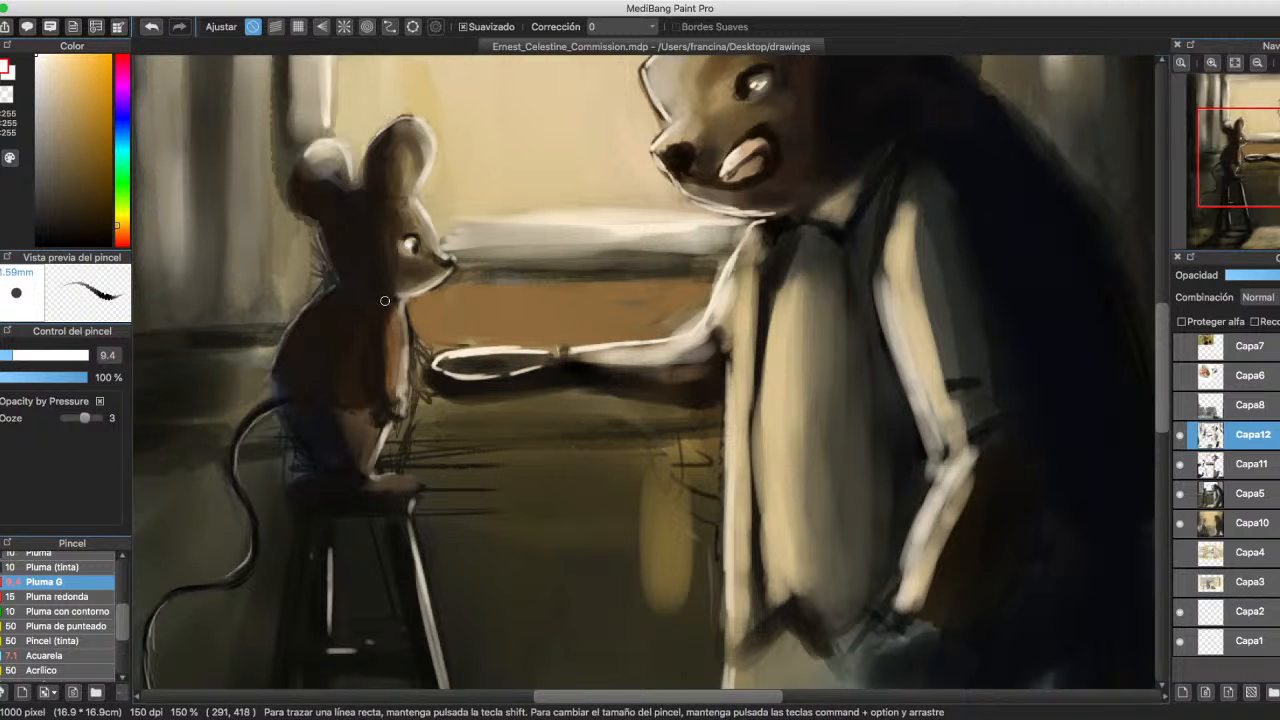
pyautogui.keyDown('alt'); pyautogui.click(445, 260); pyautogui.keyUp('alt')
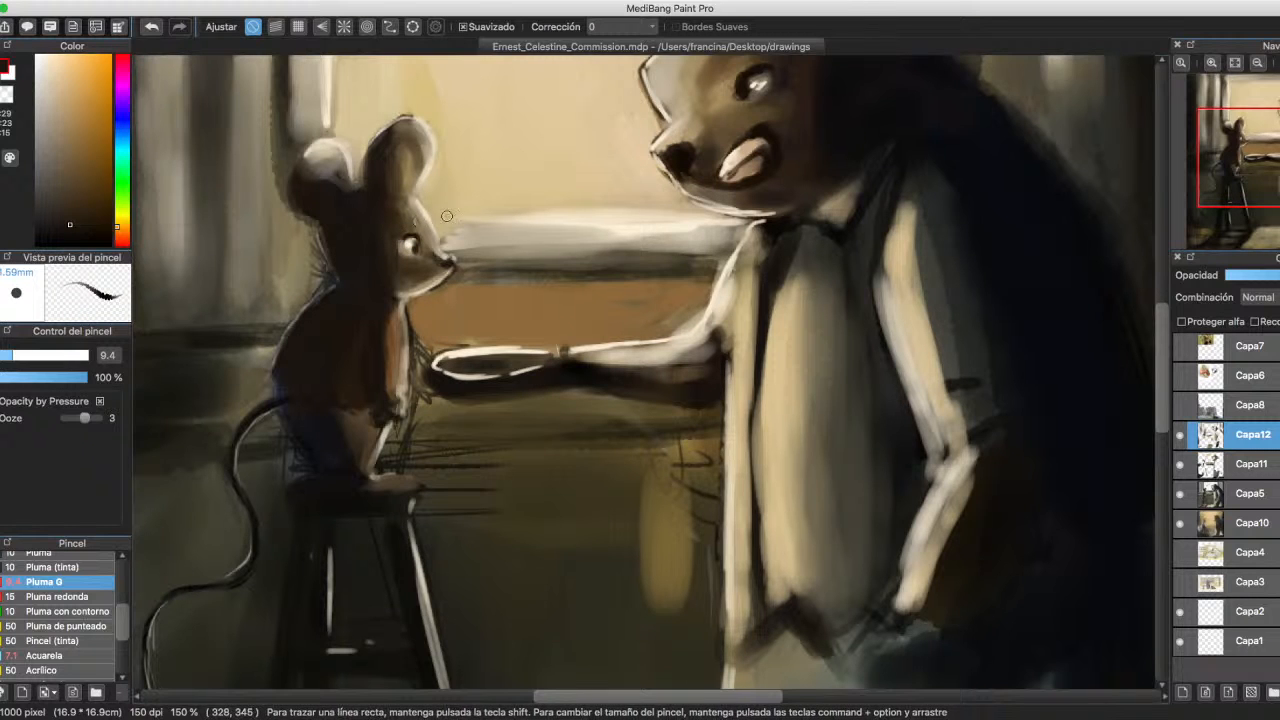
# Define the top of the bear's head and the outlines of its ears with dark brown and sampled near-black at brush size 9.4.
pyautogui.moveTo(1250, 160)
pyautogui.mouseDown()
pyautogui.moveTo(1279, 138)
pyautogui.moveTo(1274, 118)
pyautogui.mouseUp()
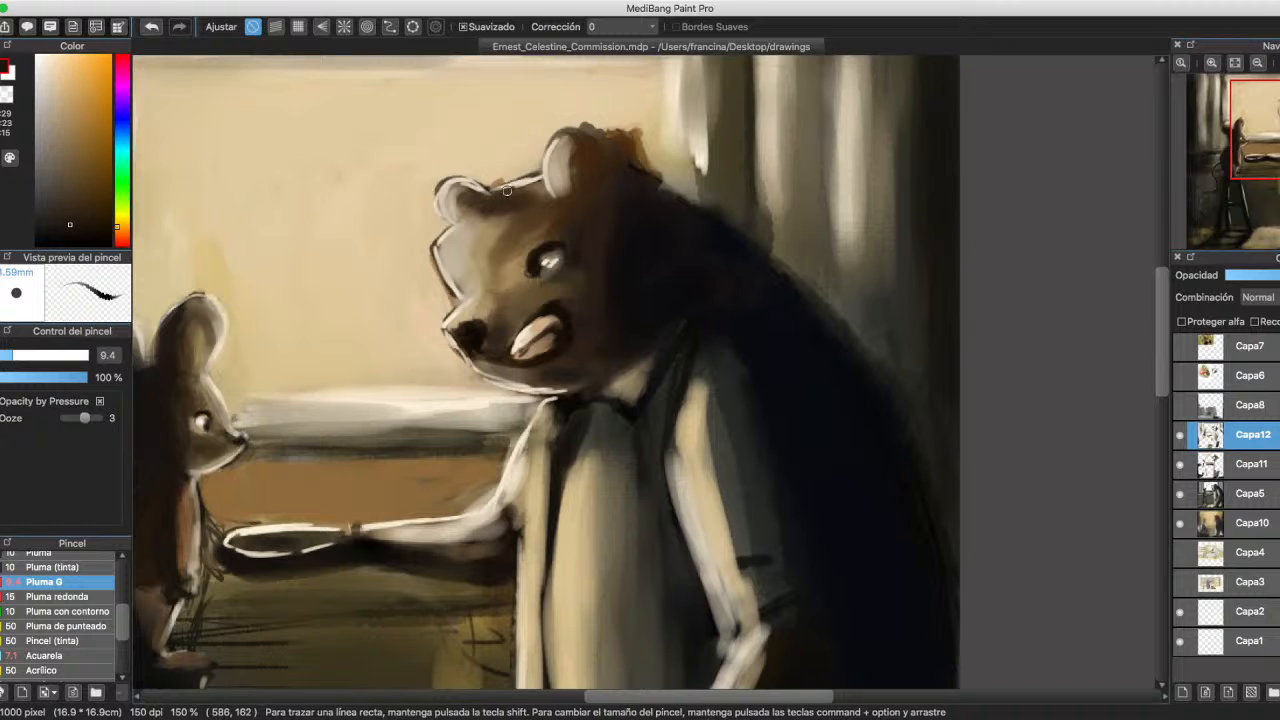
pyautogui.moveTo(535, 178)
pyautogui.mouseDown()
pyautogui.moveTo(464, 204)
pyautogui.moveTo(476, 188)
pyautogui.mouseUp()
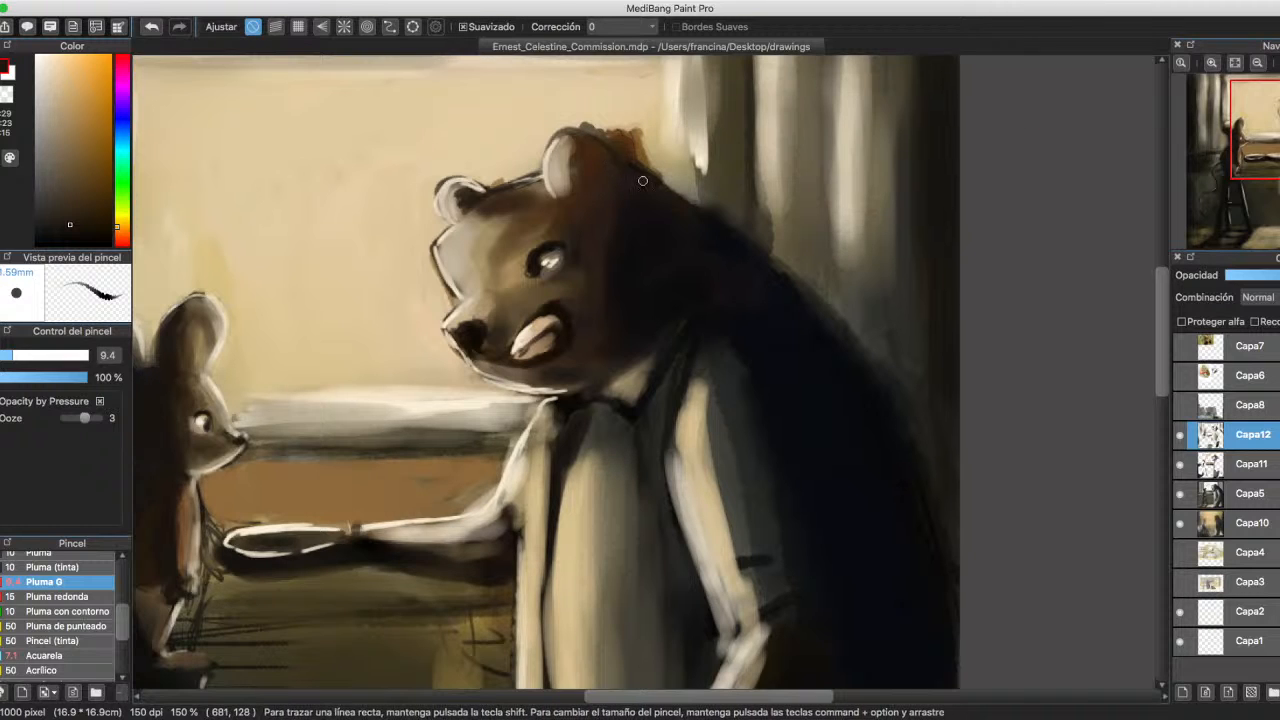
pyautogui.keyDown('alt'); pyautogui.click(636, 264); pyautogui.keyUp('alt')
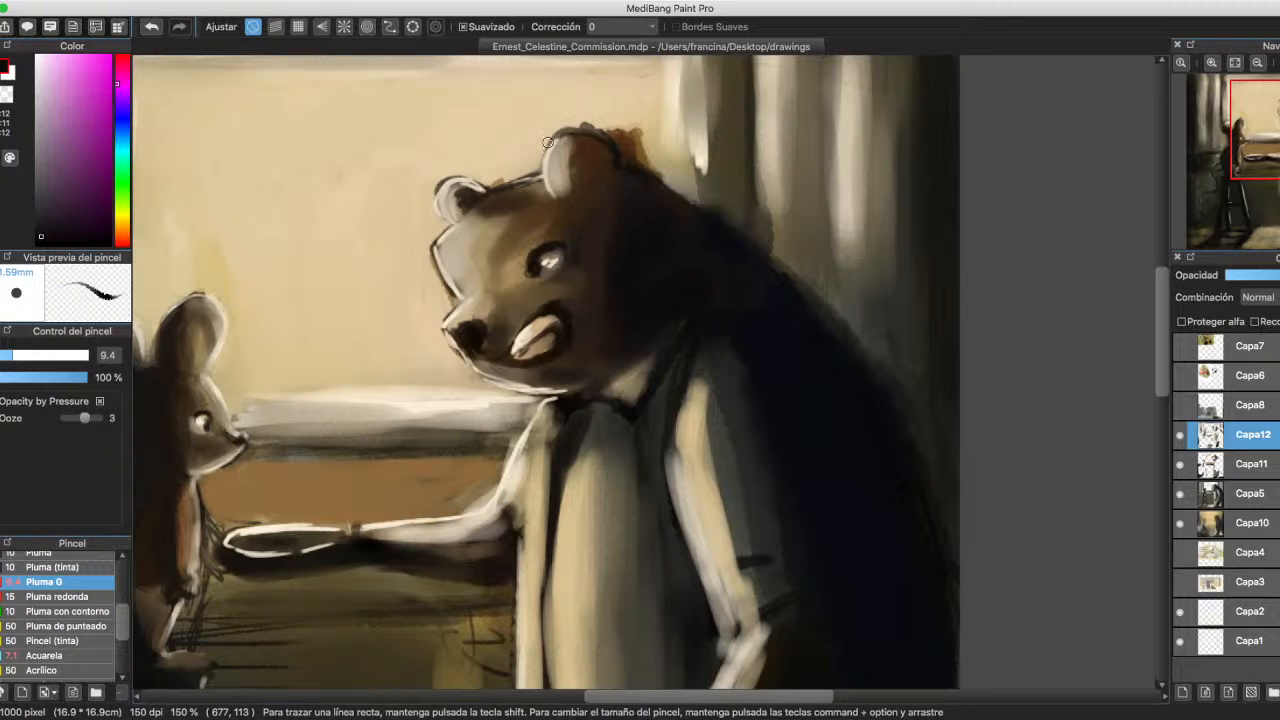
# Cover the stray brown patch behind the bear's raised ear with sampled beige background colours at brush size 9.4.
pyautogui.keyDown('alt'); pyautogui.click(626, 125); pyautogui.keyUp('alt')
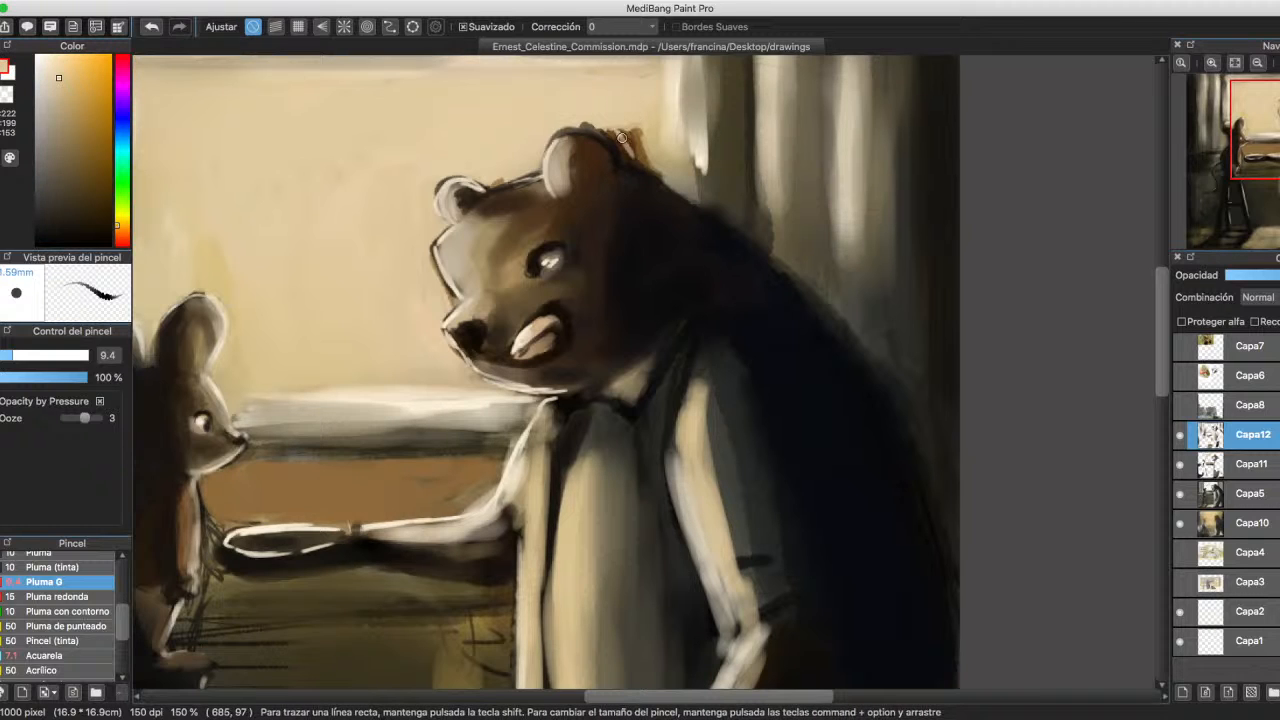
pyautogui.moveTo(621, 136)
pyautogui.mouseDown()
pyautogui.moveTo(635, 150)
pyautogui.moveTo(633, 118)
pyautogui.moveTo(629, 148)
pyautogui.mouseUp()
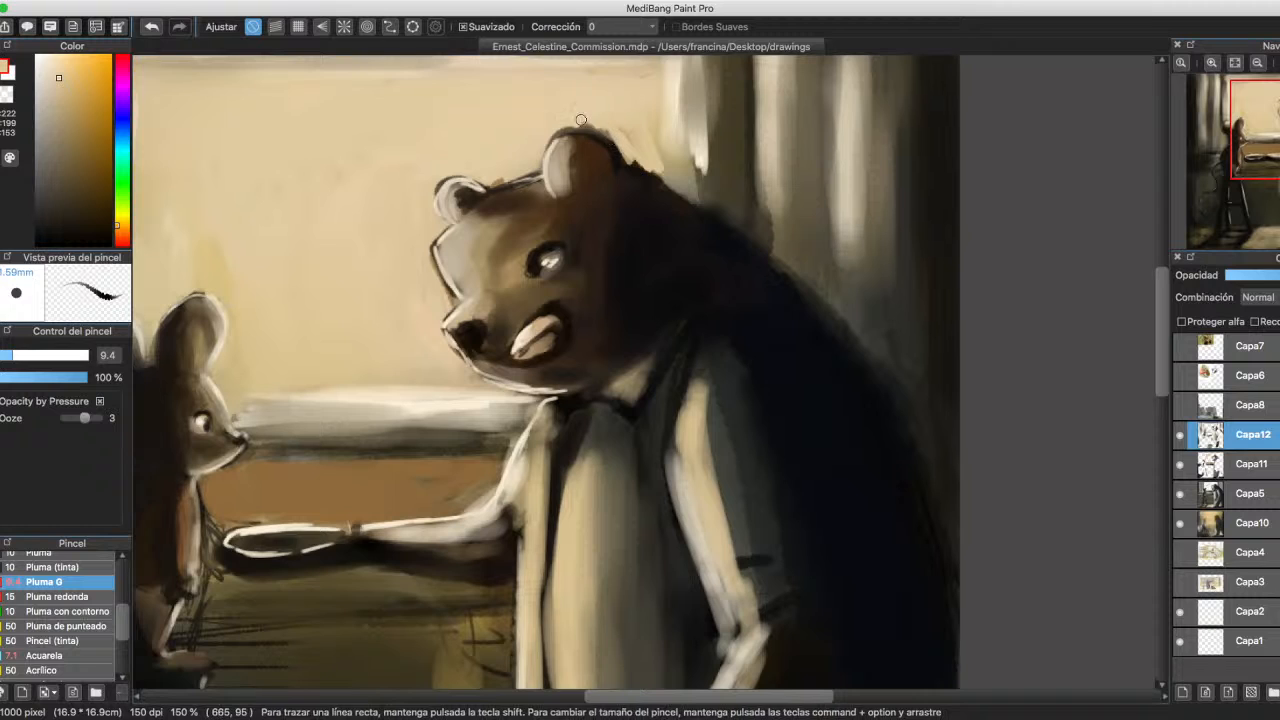
pyautogui.keyDown('alt'); pyautogui.click(665, 162); pyautogui.keyUp('alt')
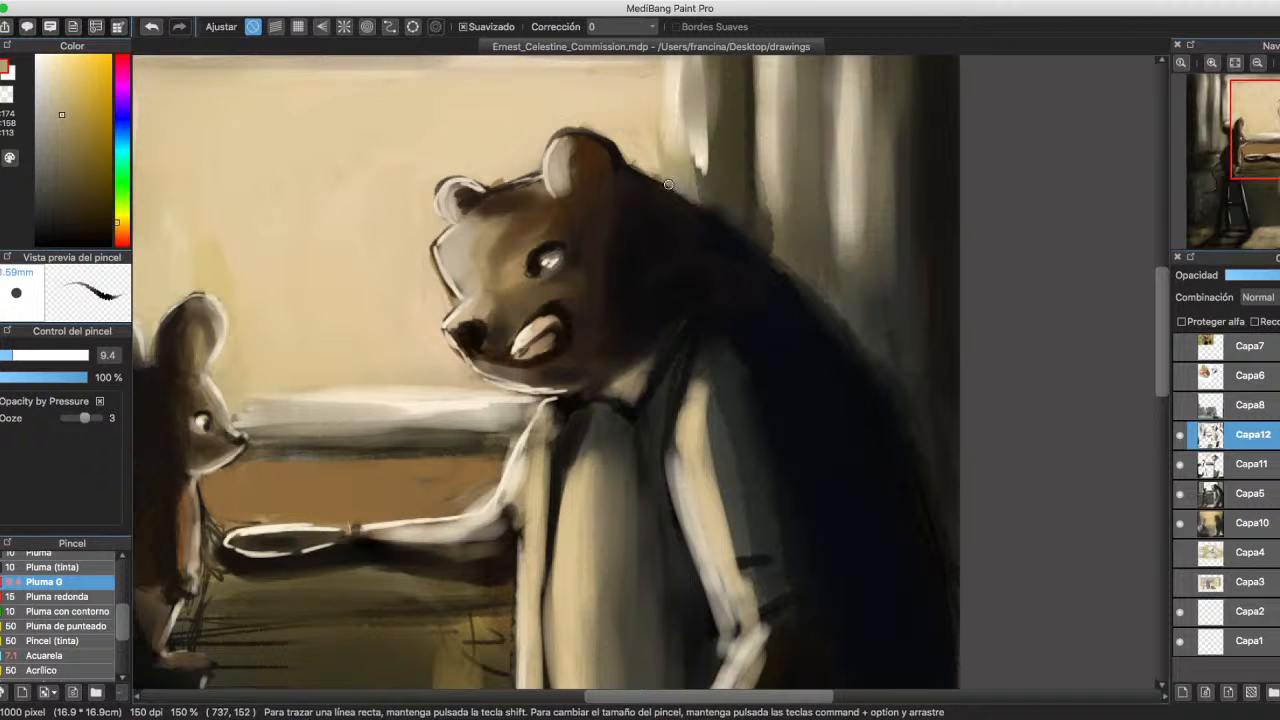
# Darken the bear's ears, forehead and brow with sampled near-black and dark brown, using Pluma G at brush size 36.
pyautogui.keyDown('alt'); pyautogui.click(661, 254); pyautogui.keyUp('alt')
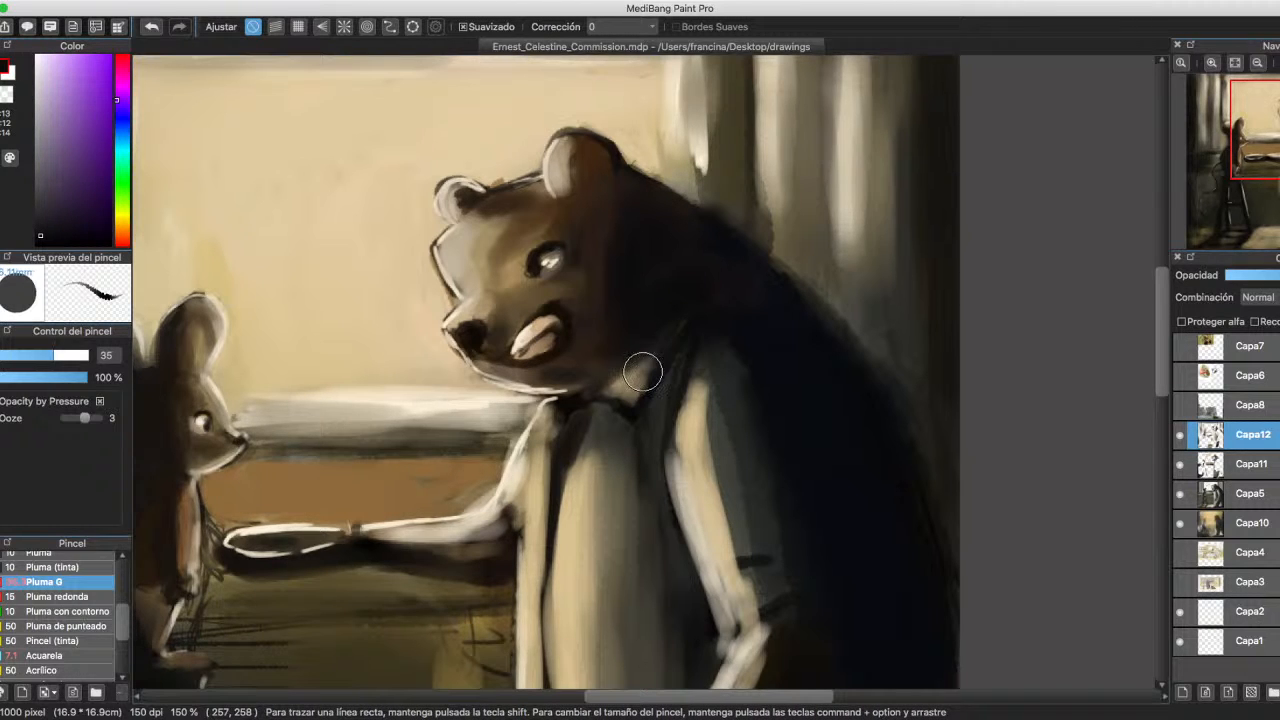
pyautogui.moveTo(586, 177)
pyautogui.mouseDown()
pyautogui.moveTo(593, 146)
pyautogui.moveTo(601, 206)
pyautogui.mouseUp()
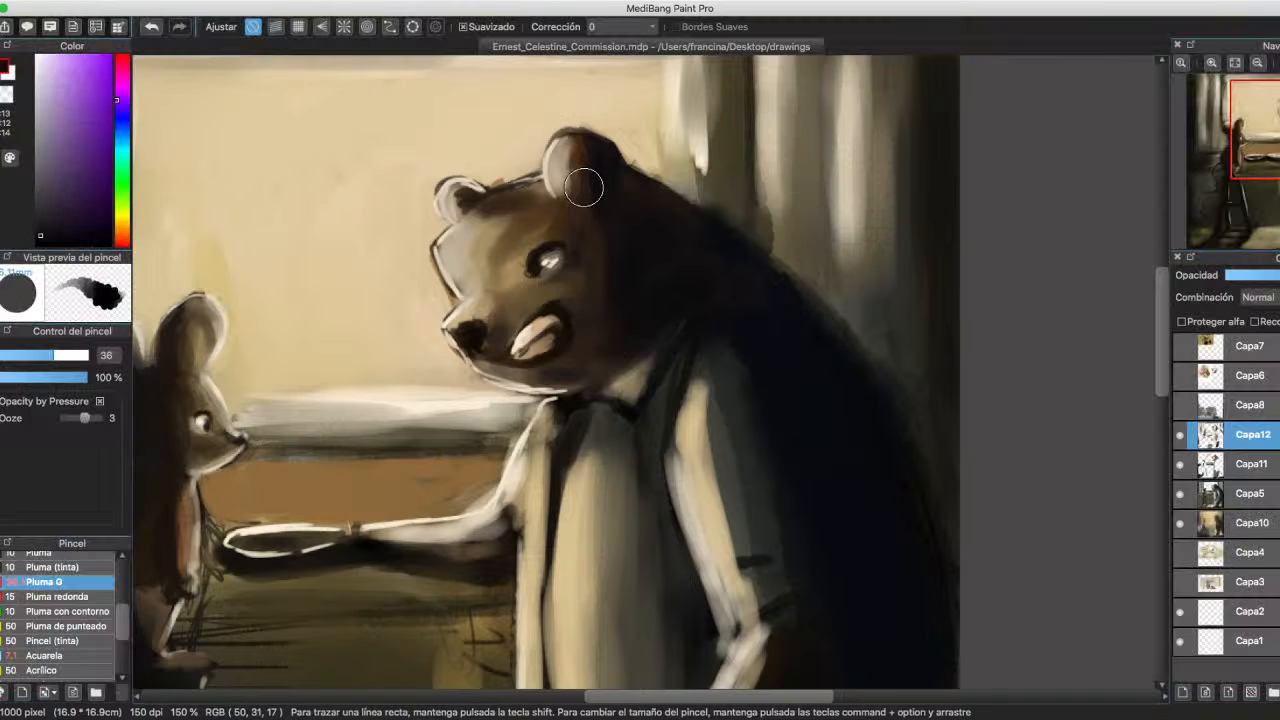
pyautogui.keyDown('alt'); pyautogui.click(586, 186); pyautogui.keyUp('alt')
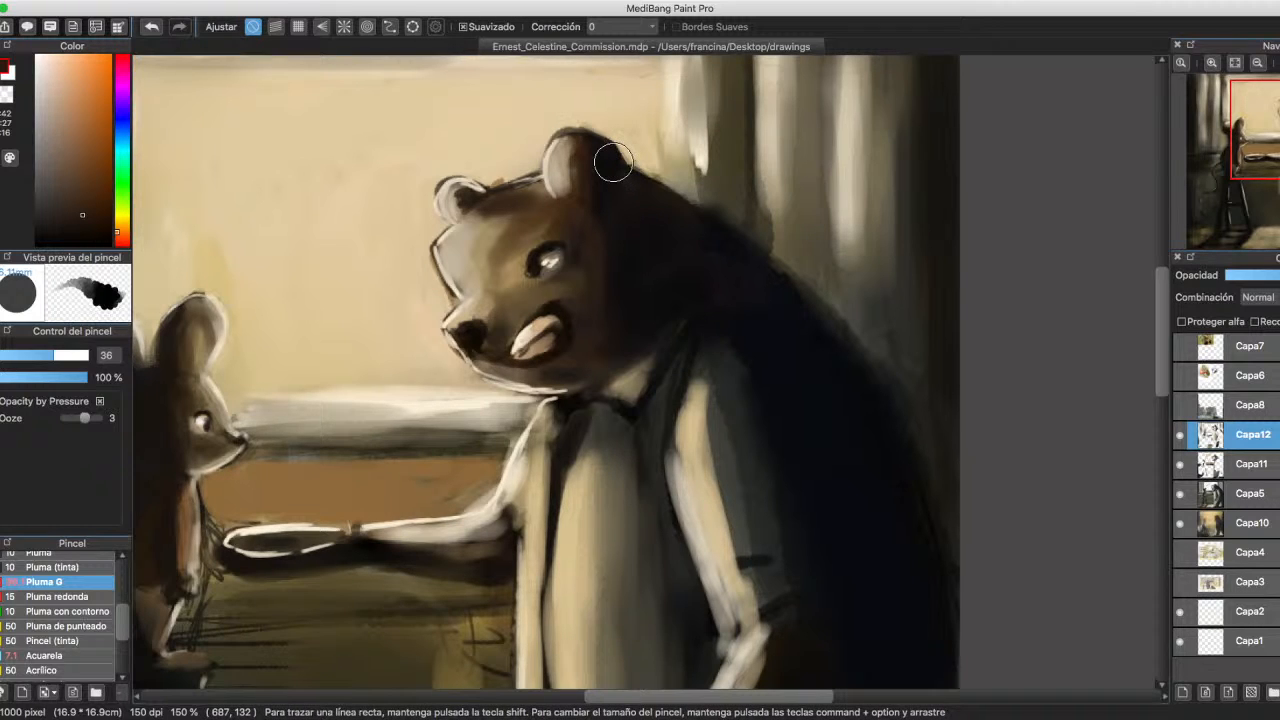
pyautogui.keyDown('alt'); pyautogui.click(460, 204); pyautogui.keyUp('alt')
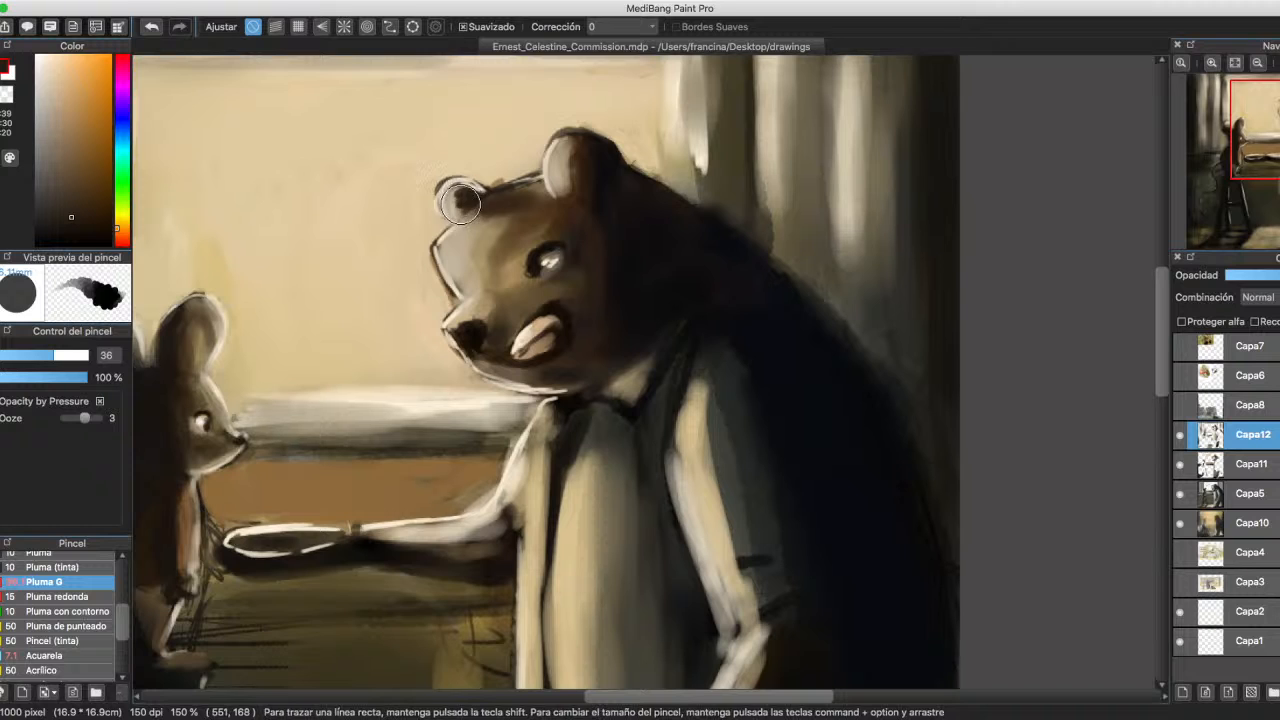
pyautogui.moveTo(460, 204)
pyautogui.mouseDown()
pyautogui.moveTo(480, 208)
pyautogui.moveTo(467, 219)
pyautogui.moveTo(538, 184)
pyautogui.moveTo(480, 212)
pyautogui.moveTo(524, 214)
pyautogui.moveTo(570, 250)
pyautogui.moveTo(524, 247)
pyautogui.moveTo(615, 193)
pyautogui.mouseUp()
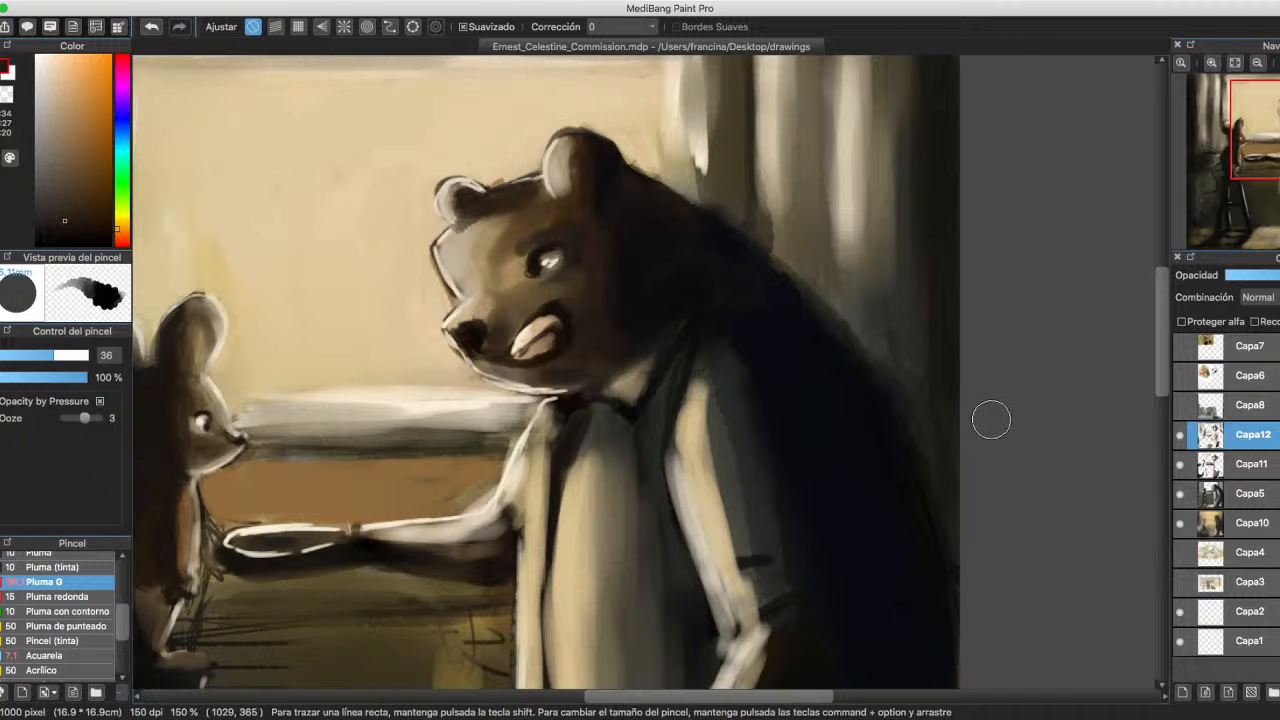
# Blend the bear's cheek, muzzle and eye area with sampled dark brown and light beige, using the Acuarela brush at size 32.
pyautogui.moveTo(53, 355); pyautogui.dragTo(46, 355)
pyautogui.click(44, 655)
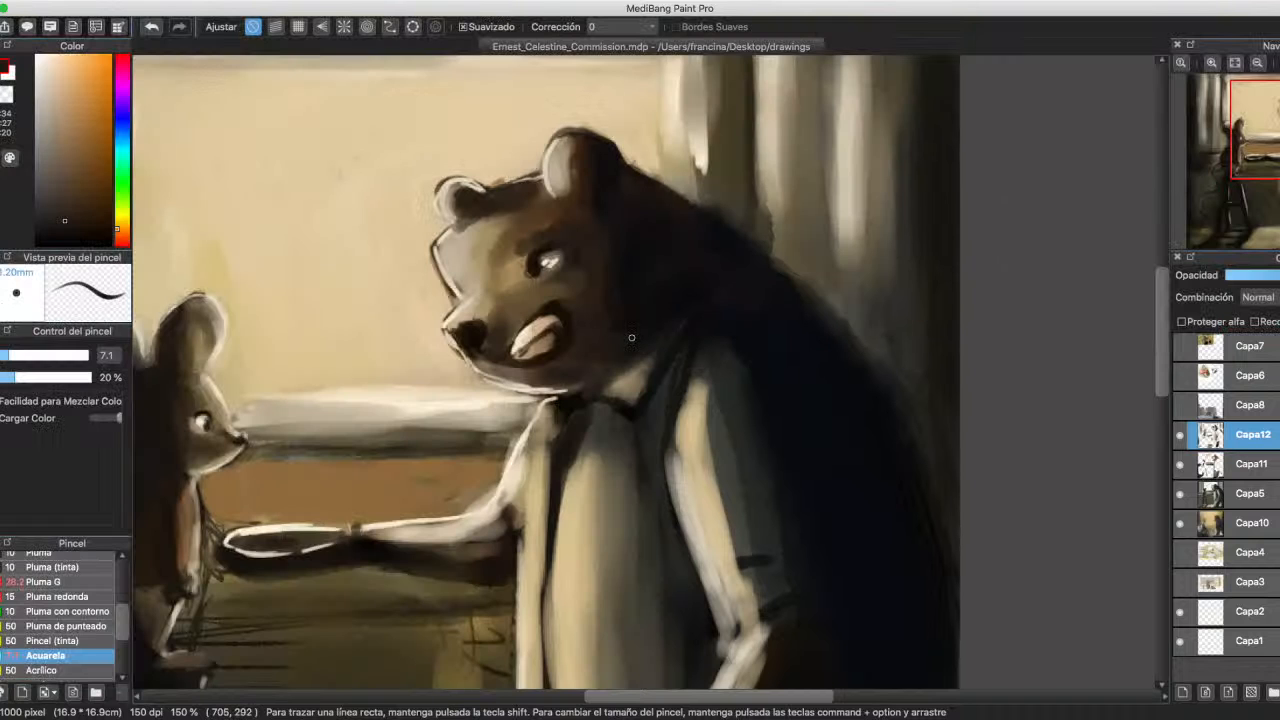
pyautogui.press(']')
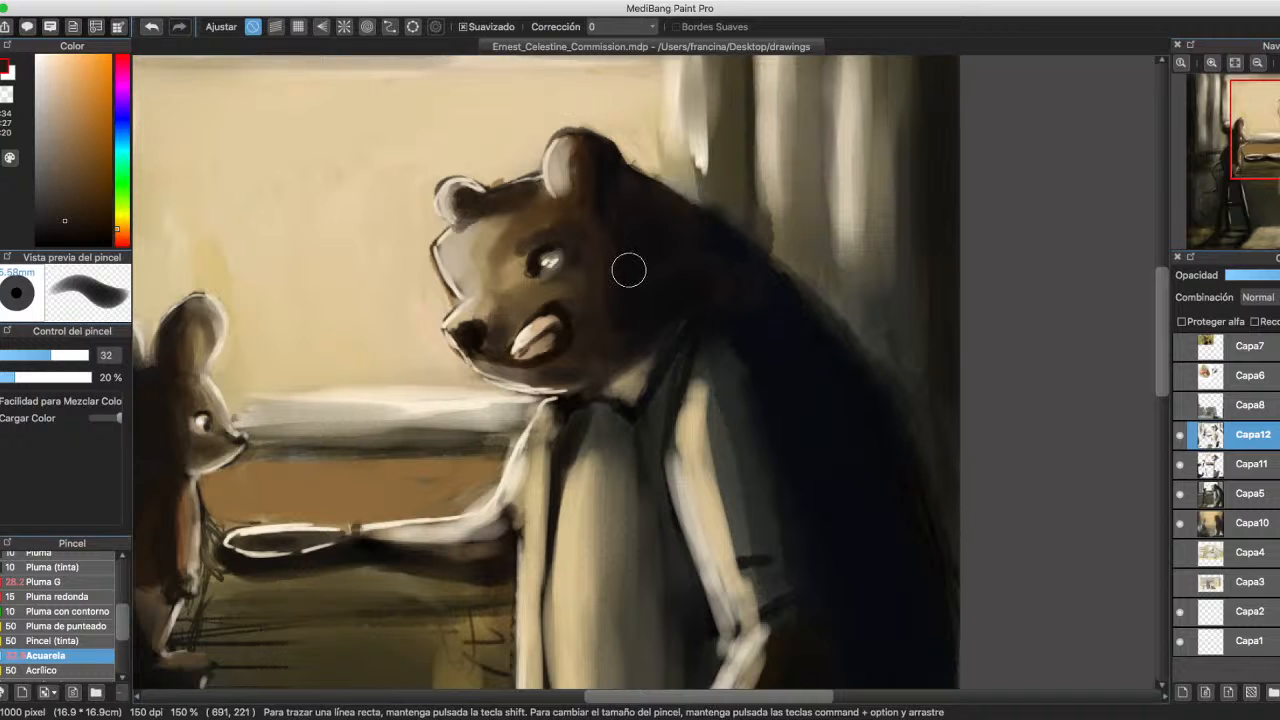
pyautogui.keyDown('alt'); pyautogui.click(600, 271); pyautogui.keyUp('alt')
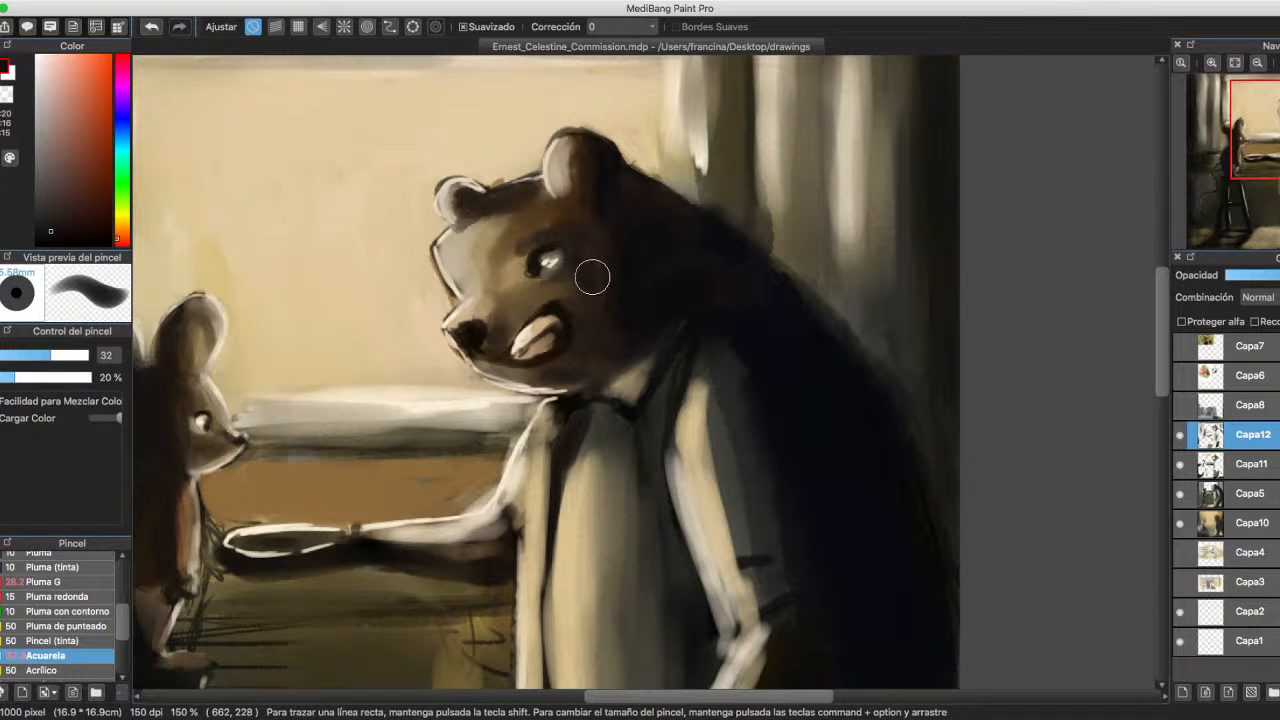
pyautogui.keyDown('alt'); pyautogui.click(594, 262); pyautogui.keyUp('alt')
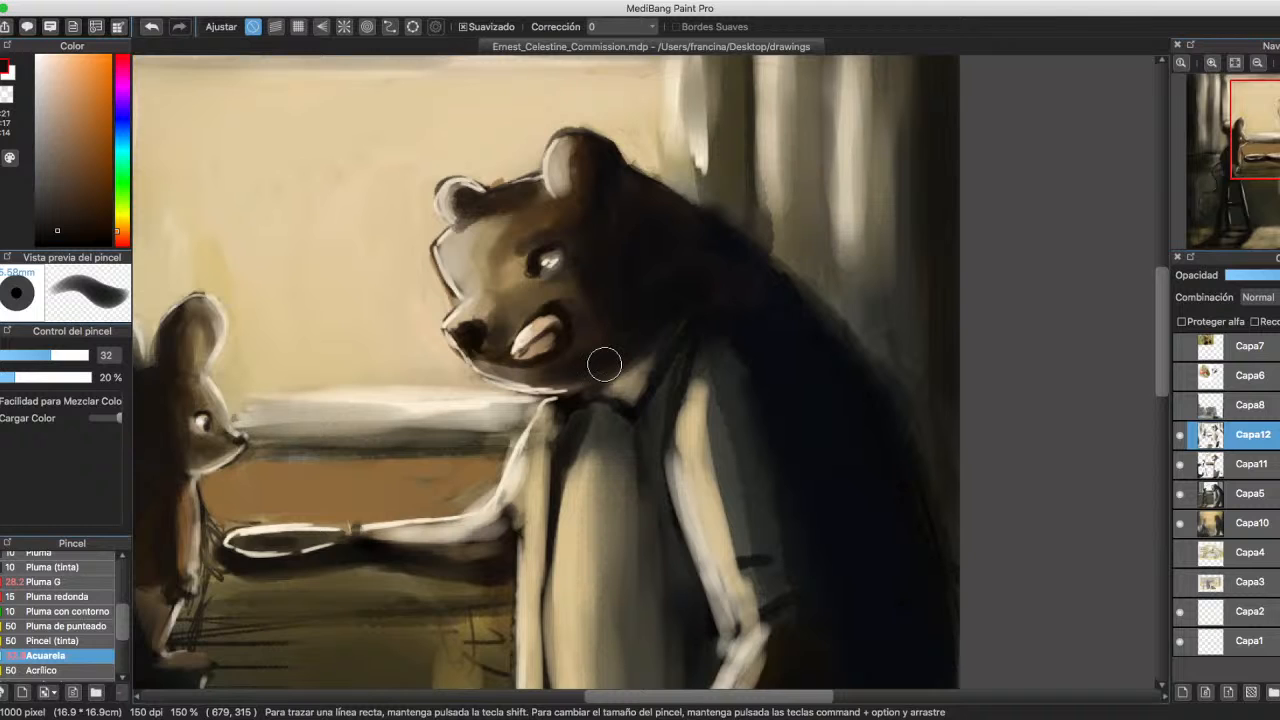
pyautogui.keyDown('alt'); pyautogui.click(484, 265); pyautogui.keyUp('alt')
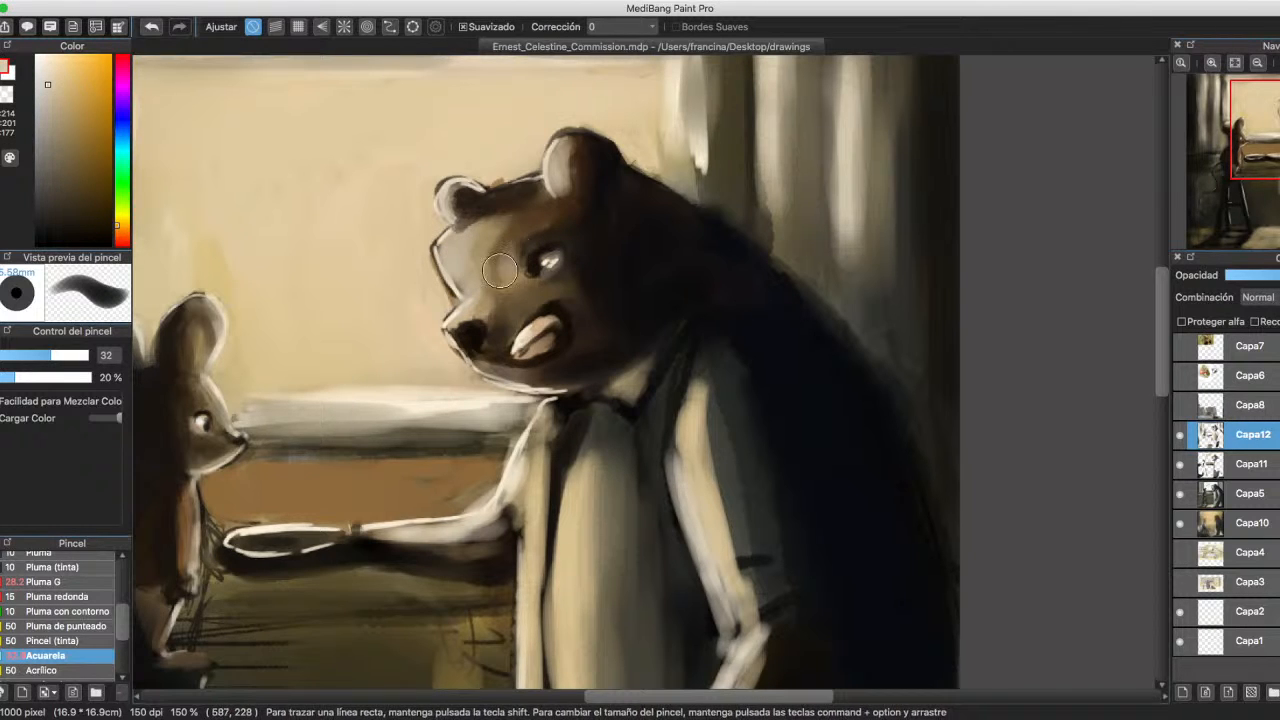
pyautogui.keyDown('alt'); pyautogui.click(536, 236); pyautogui.keyUp('alt')
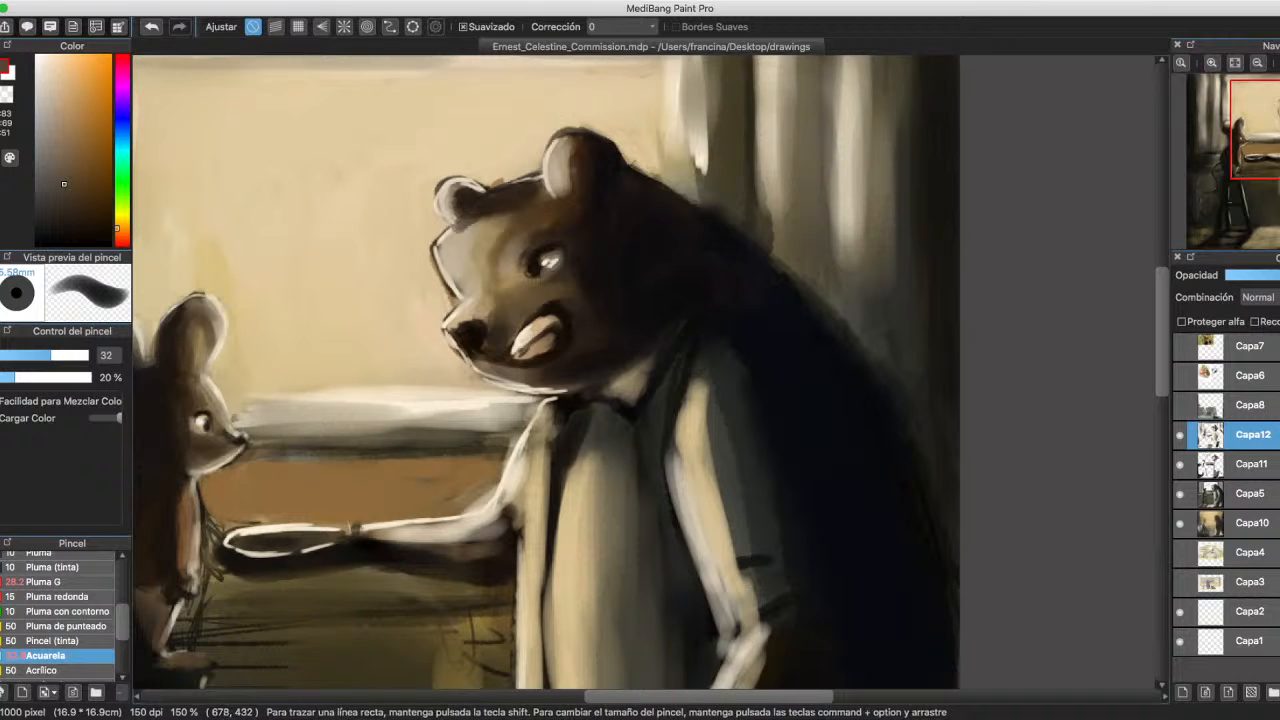
# Deepen the bear's collar shadow and waistcoat lapel with sampled near-black and dark blue, using Acuarela at size 32.
pyautogui.scroll(-5, 700, 400)
pyautogui.hscroll(-4, 700, 400)
pyautogui.scroll(-1, 760, 285)
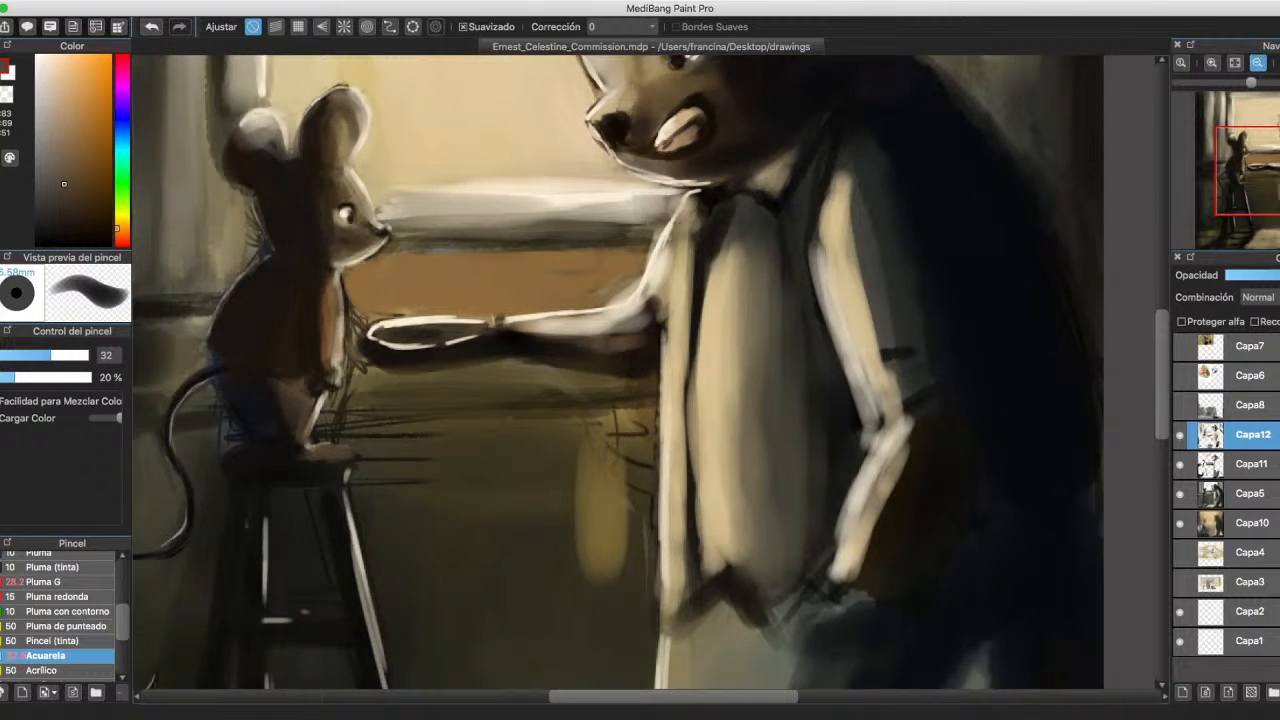
pyautogui.press('super+minus')
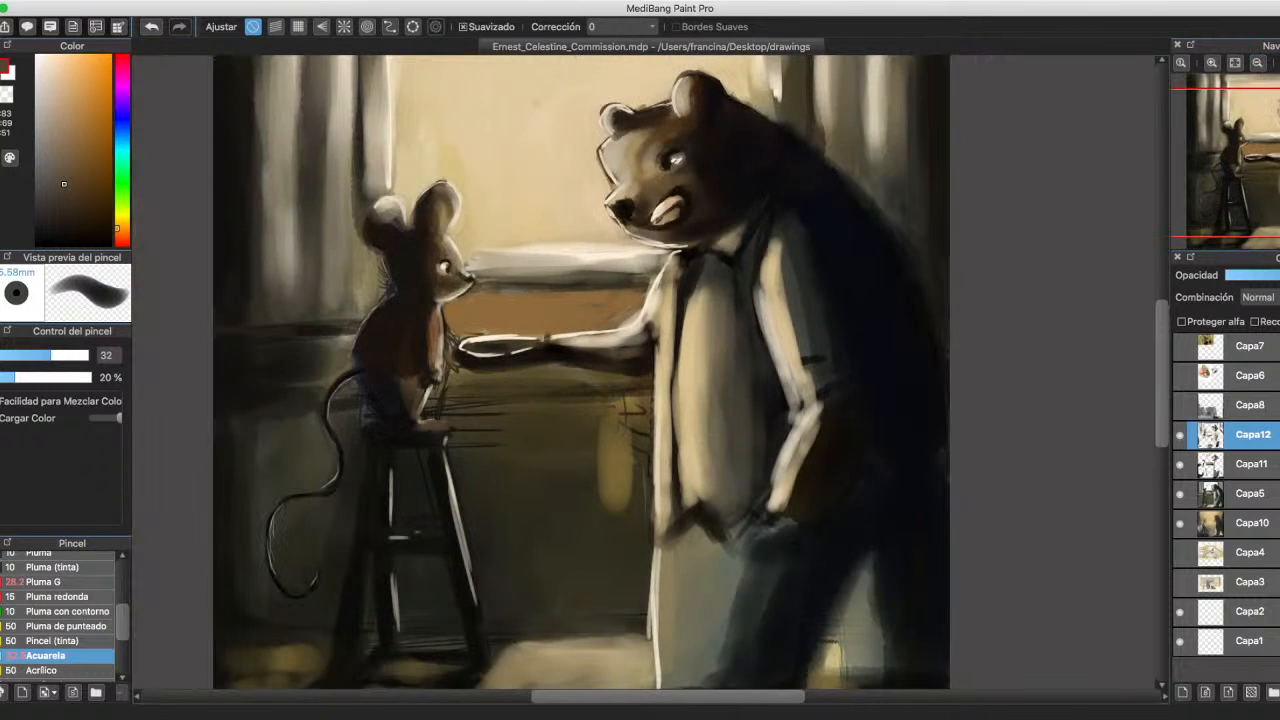
pyautogui.keyDown('alt'); pyautogui.click(701, 266); pyautogui.keyUp('alt')
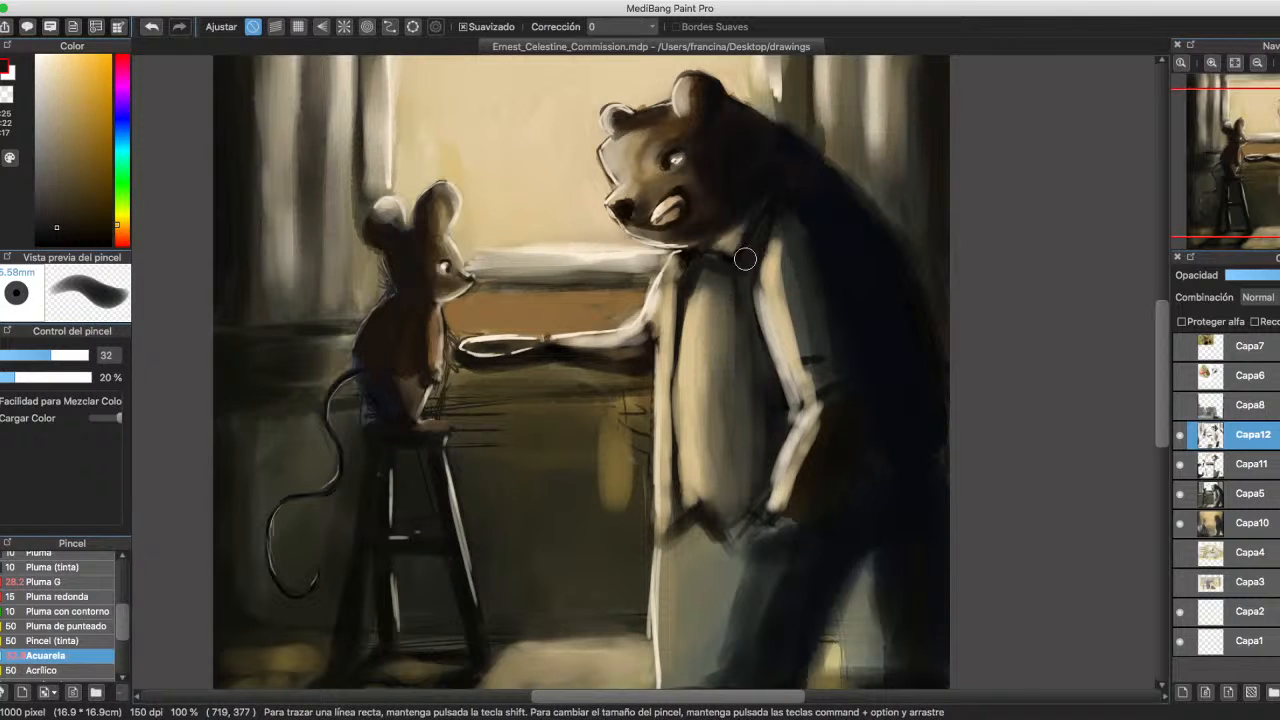
pyautogui.keyDown('alt'); pyautogui.click(789, 197); pyautogui.keyUp('alt')
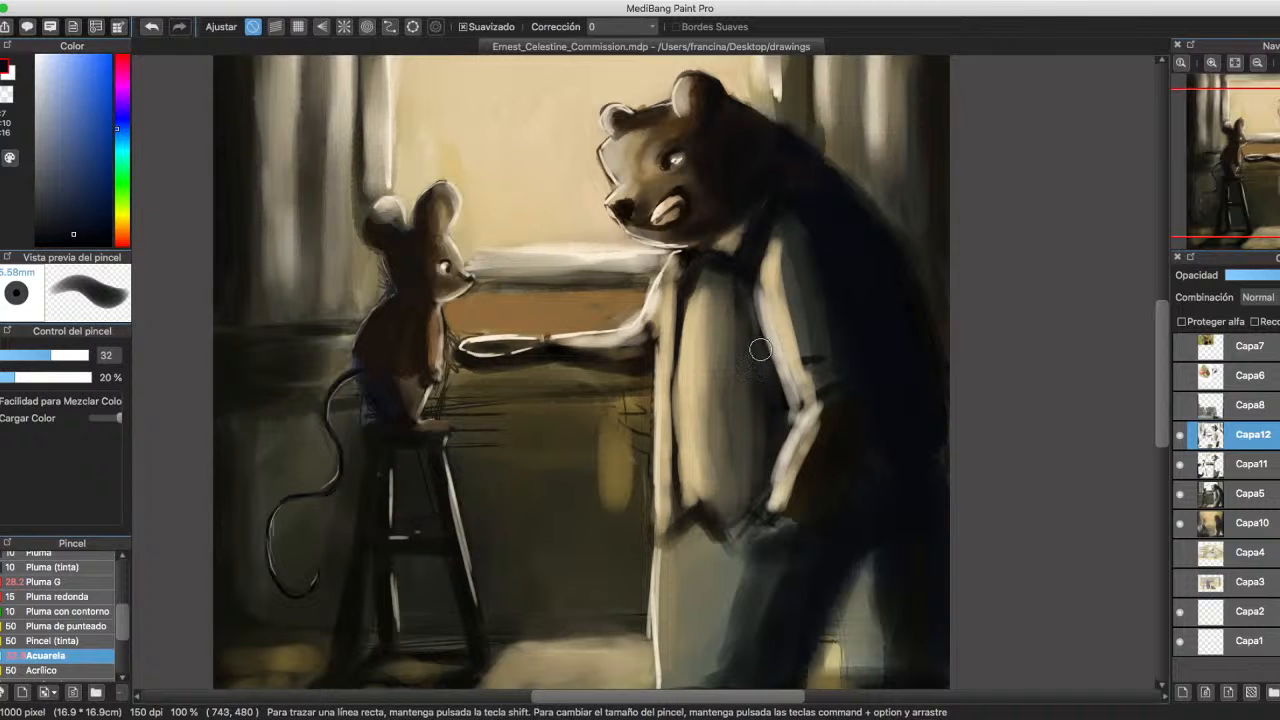
# Shade the shaded side and lower edge of the bear's shirt with sampled dark grey, and blend in sampled beige.
pyautogui.keyDown('alt'); pyautogui.click(752, 312); pyautogui.keyUp('alt')
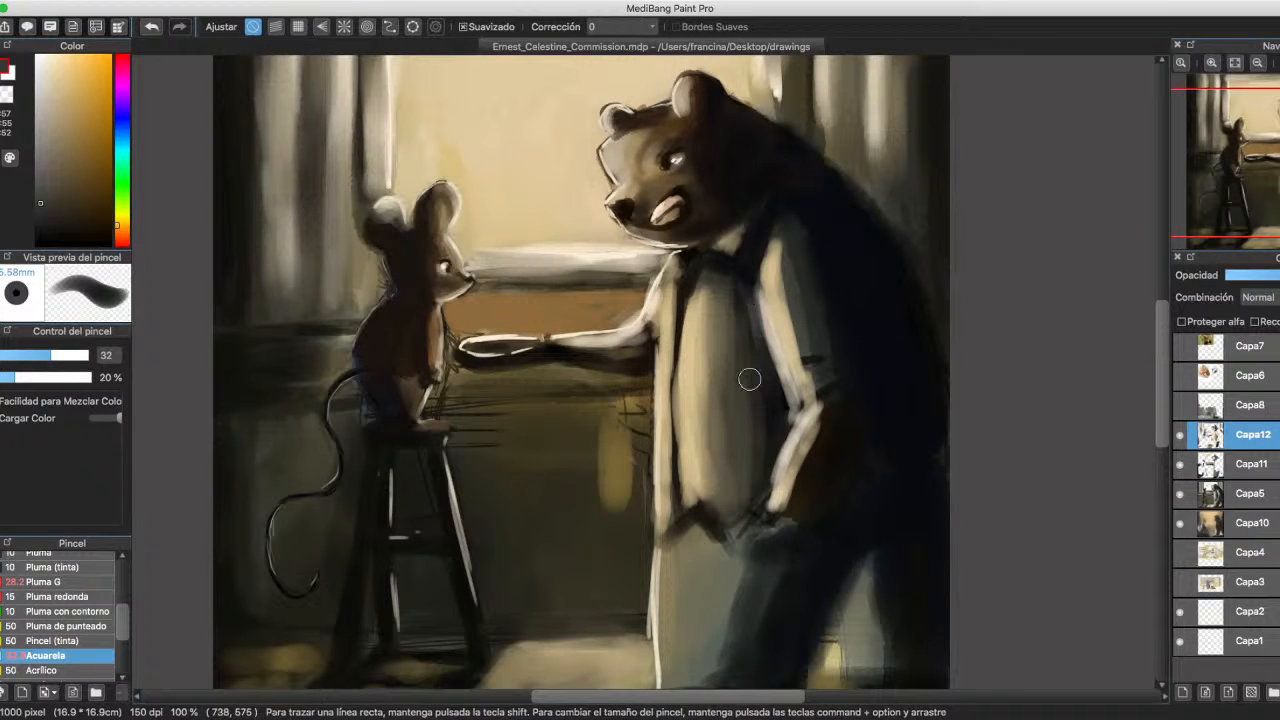
pyautogui.moveTo(725, 390); pyautogui.dragTo(712, 472)
pyautogui.moveTo(706, 424); pyautogui.dragTo(726, 509)
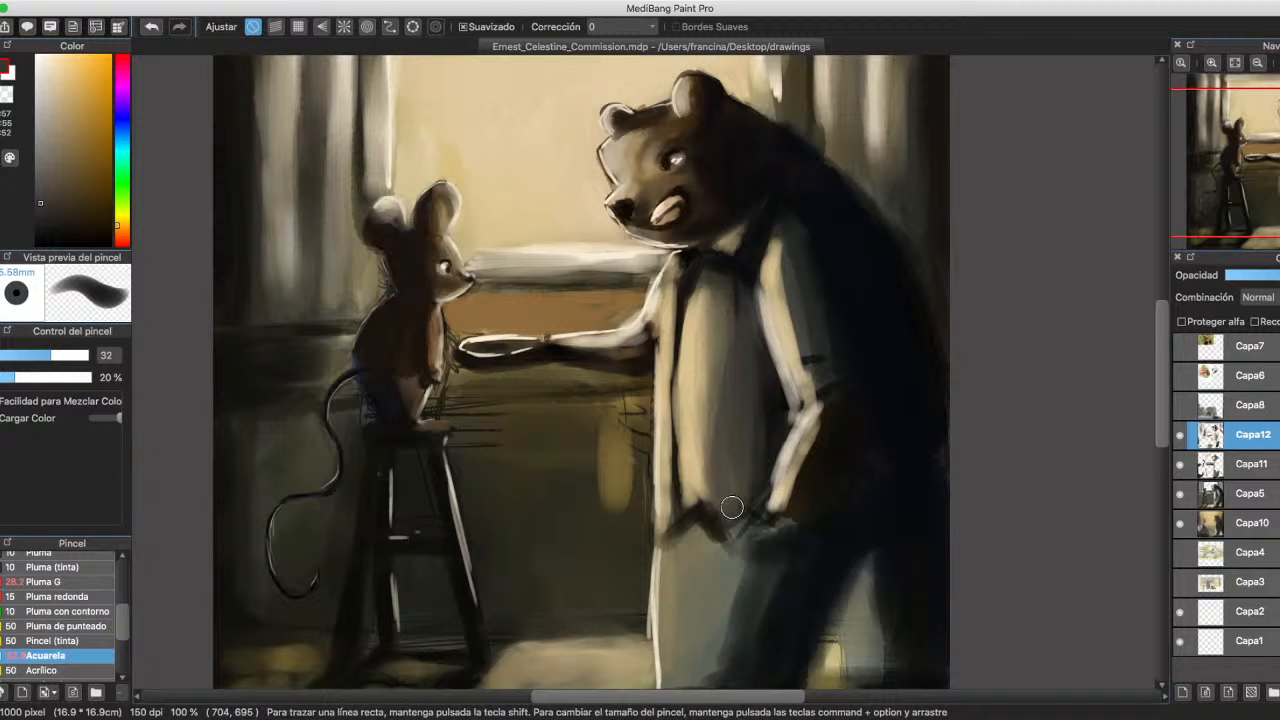
pyautogui.moveTo(724, 520)
pyautogui.mouseDown()
pyautogui.moveTo(689, 496)
pyautogui.moveTo(721, 531)
pyautogui.moveTo(696, 504)
pyautogui.moveTo(729, 527)
pyautogui.mouseUp()
pyautogui.keyDown('alt'); pyautogui.click(697, 481); pyautogui.keyUp('alt')
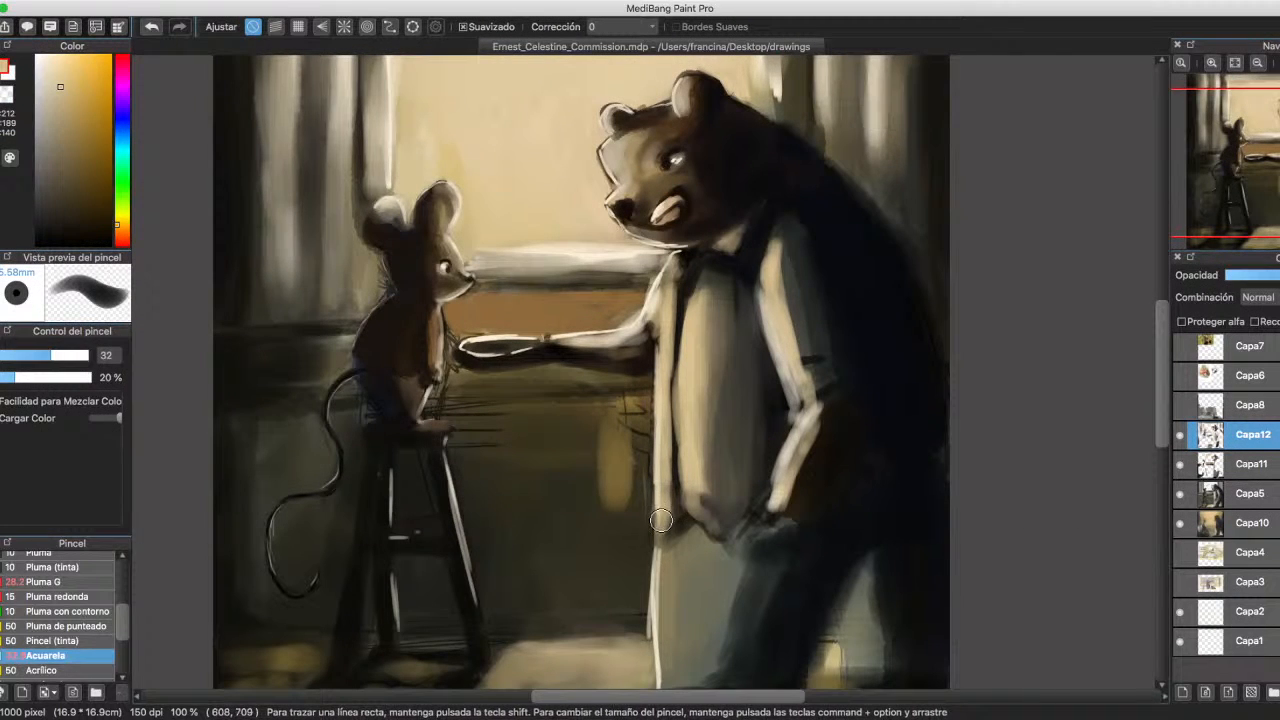
# Paint the bear's shirt front edge and collar in sampled pale cream, reducing the Acuarela brush to size 15.
pyautogui.keyDown('alt'); pyautogui.click(643, 313); pyautogui.keyUp('alt')
pyautogui.moveTo(657, 307); pyautogui.dragTo(657, 425)
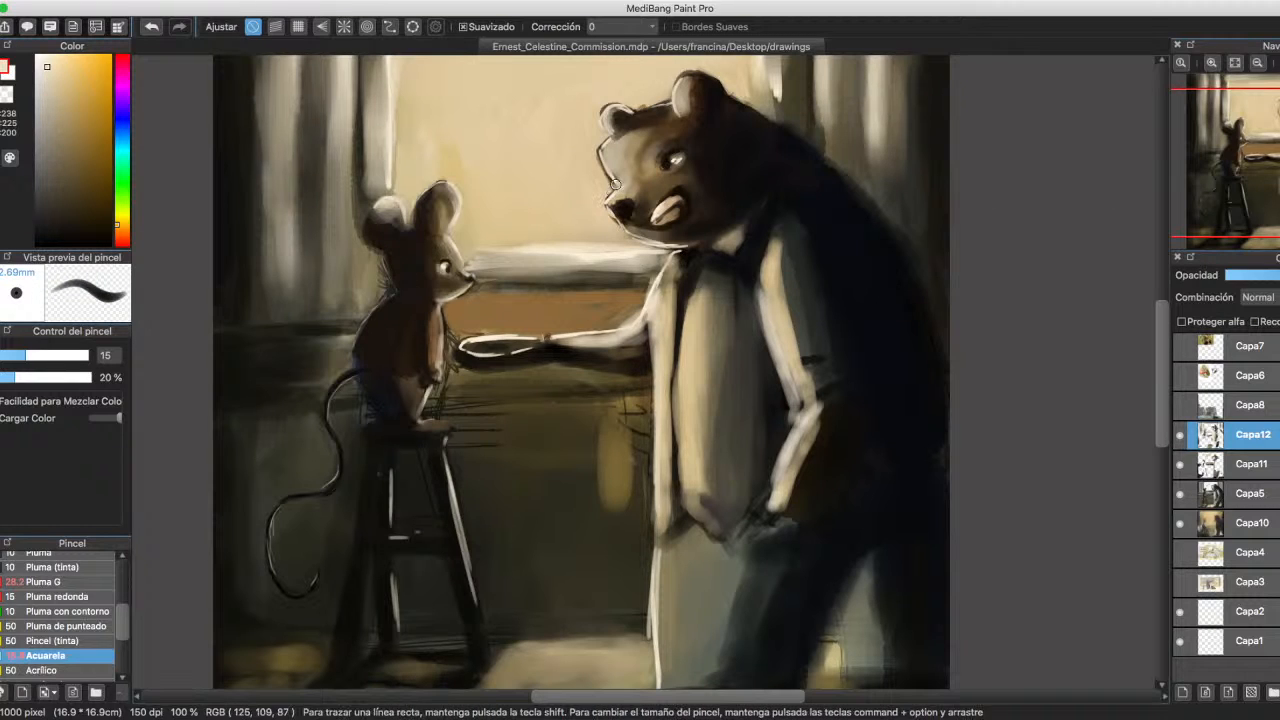
pyautogui.rightClick(612, 181)
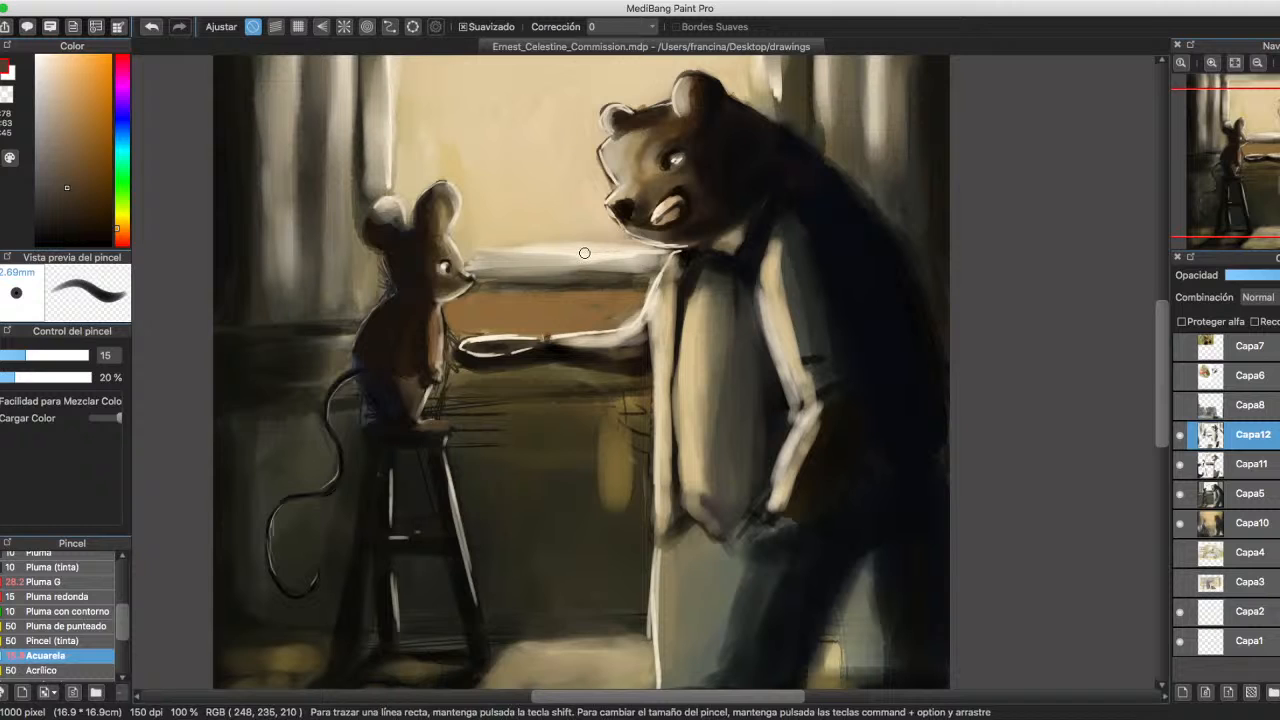
pyautogui.rightClick(734, 261)
pyautogui.moveTo(732, 250); pyautogui.dragTo(712, 242)
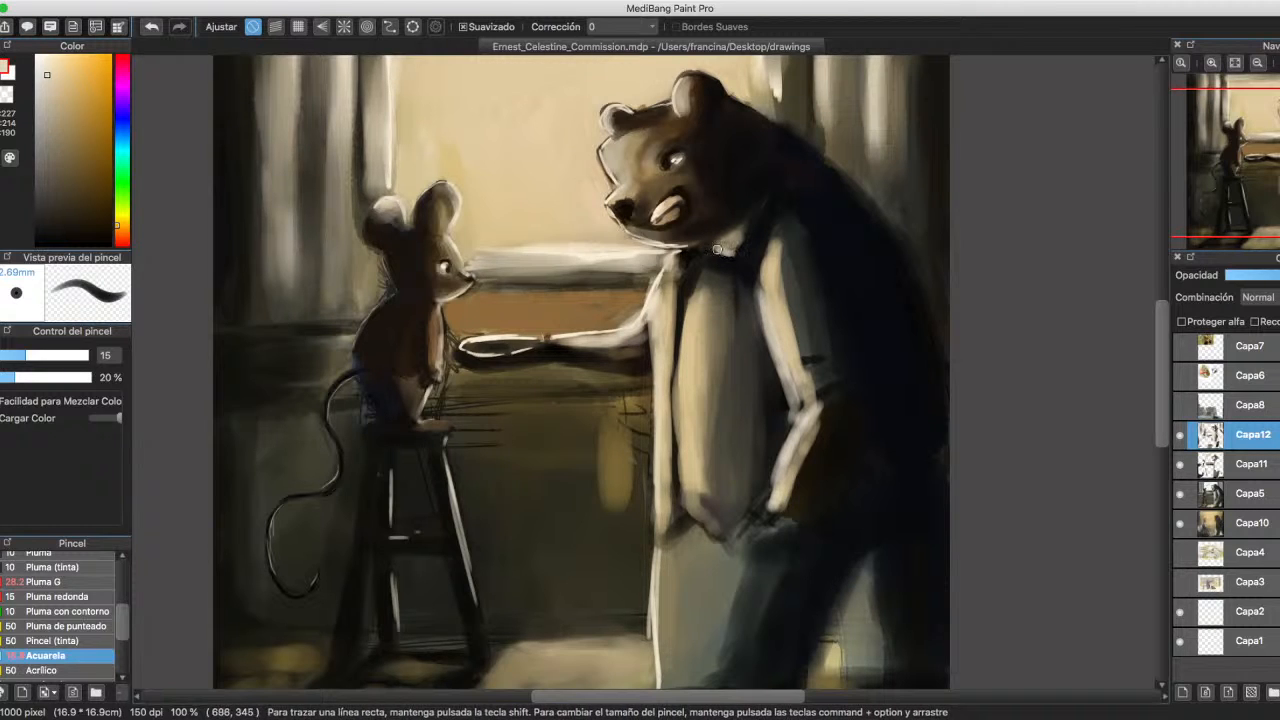
pyautogui.moveTo(716, 245)
pyautogui.mouseDown()
pyautogui.moveTo(689, 266)
pyautogui.moveTo(652, 267)
pyautogui.mouseUp()
# Rework the bear's chin and shrink its pale open mouth with sampled brown and near-black at brush size 15.
pyautogui.keyDown('alt'); pyautogui.click(692, 244); pyautogui.keyUp('alt')
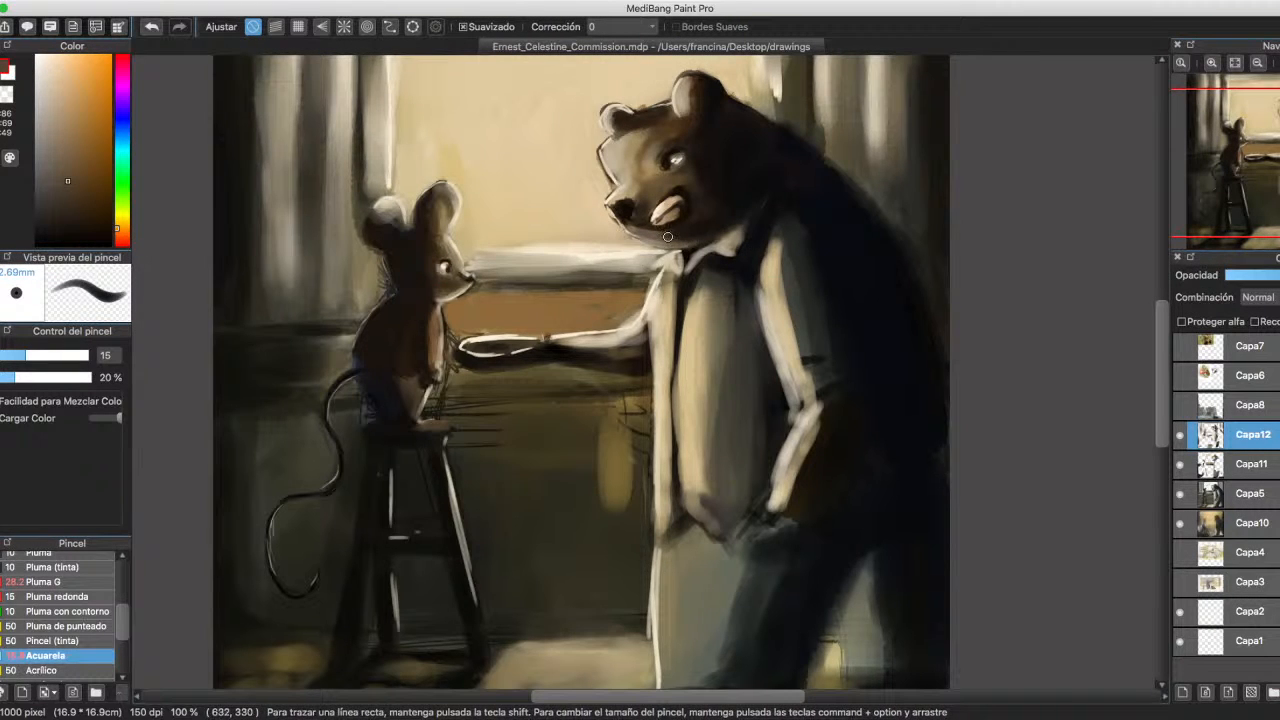
pyautogui.keyDown('alt'); pyautogui.click(640, 224); pyautogui.keyUp('alt')
pyautogui.keyDown('alt'); pyautogui.click(623, 215); pyautogui.keyUp('alt')
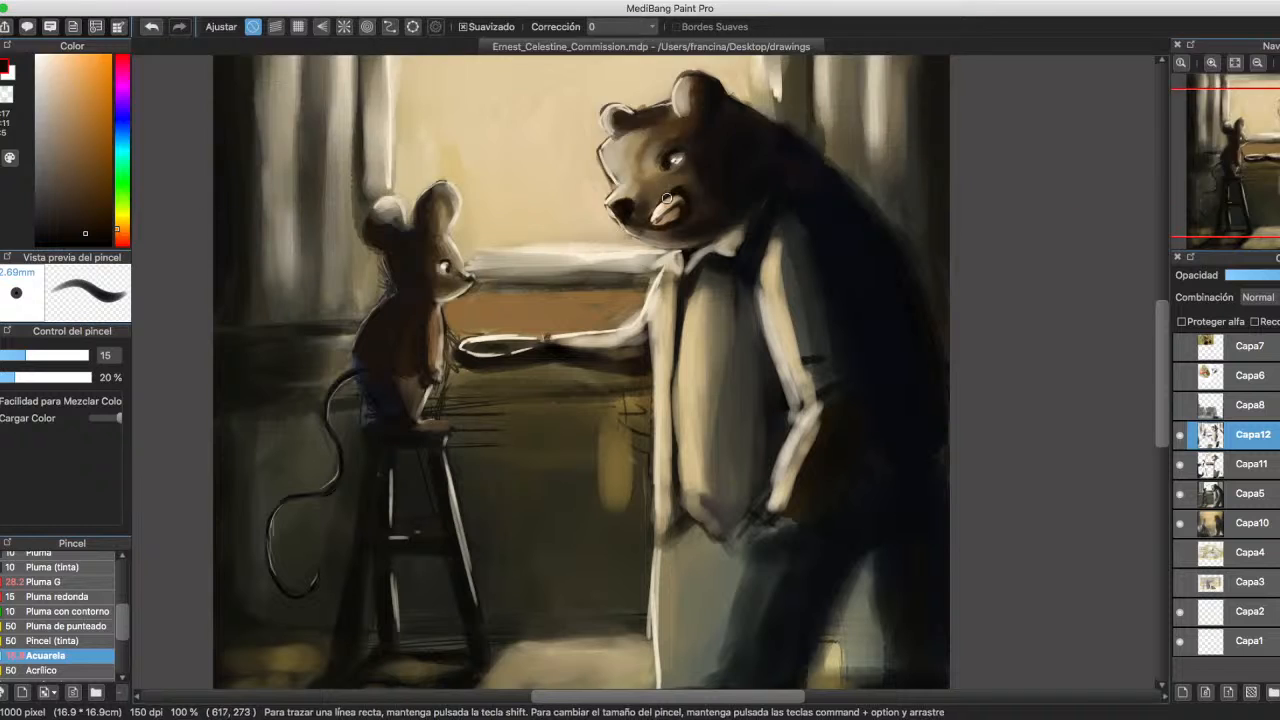
pyautogui.moveTo(656, 211)
pyautogui.mouseDown()
pyautogui.moveTo(673, 195)
pyautogui.moveTo(682, 208)
pyautogui.moveTo(670, 221)
pyautogui.mouseUp()
pyautogui.keyDown('alt'); pyautogui.click(679, 195); pyautogui.keyUp('alt')
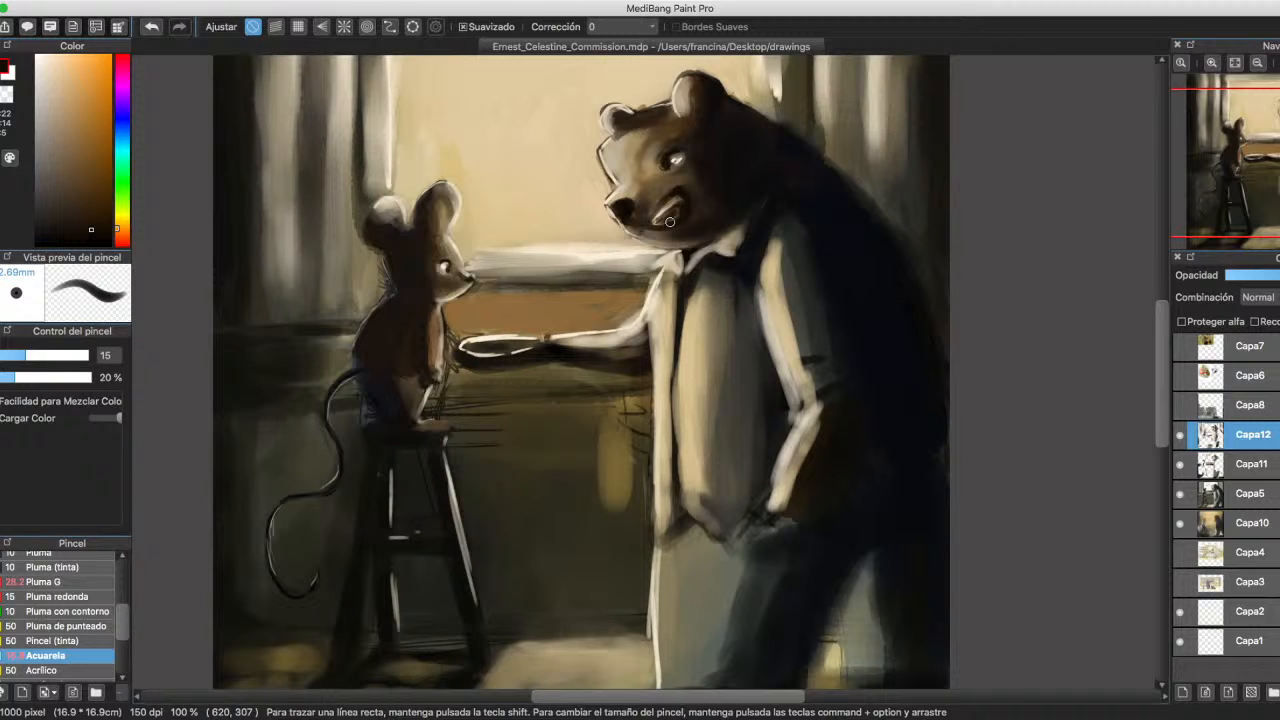
# Define the dark gap under the bear's collar and the waistcoat's inner edge down to its hem with sampled near-black tones.
pyautogui.keyDown('alt'); pyautogui.click(705, 271); pyautogui.keyUp('alt')
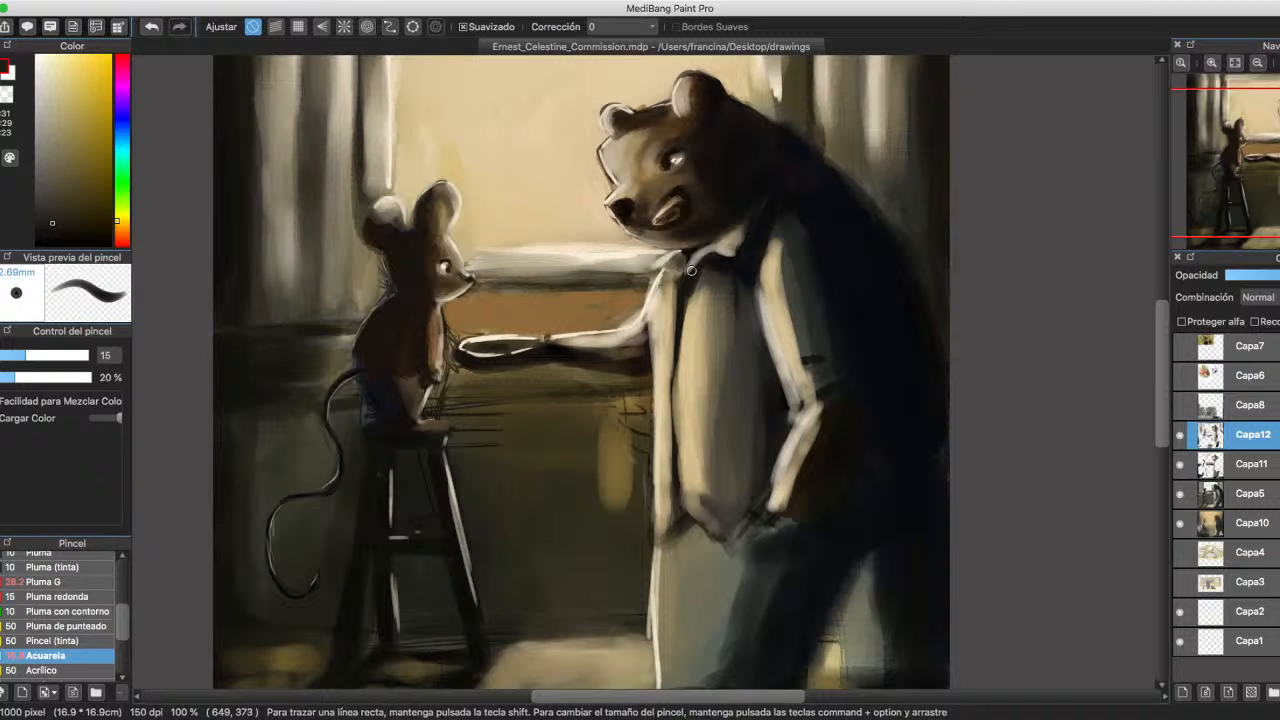
pyautogui.keyDown('alt'); pyautogui.click(688, 252); pyautogui.keyUp('alt')
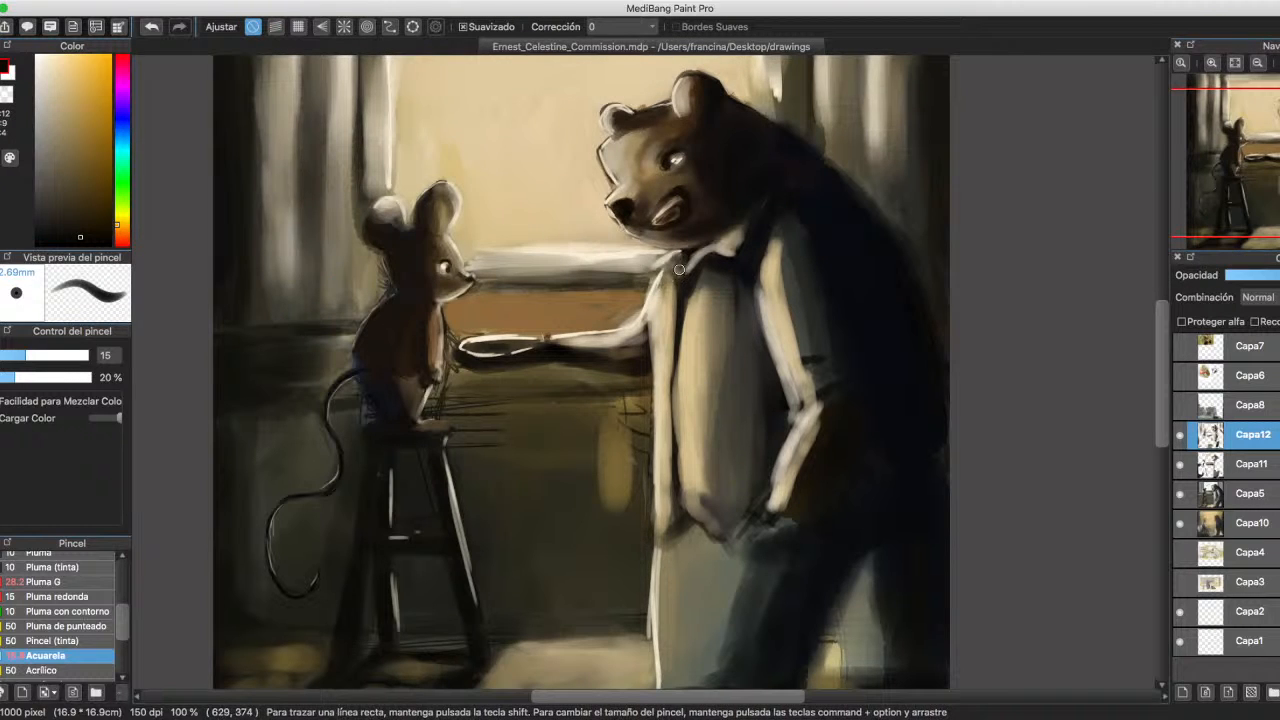
pyautogui.keyDown('alt'); pyautogui.click(690, 255); pyautogui.keyUp('alt')
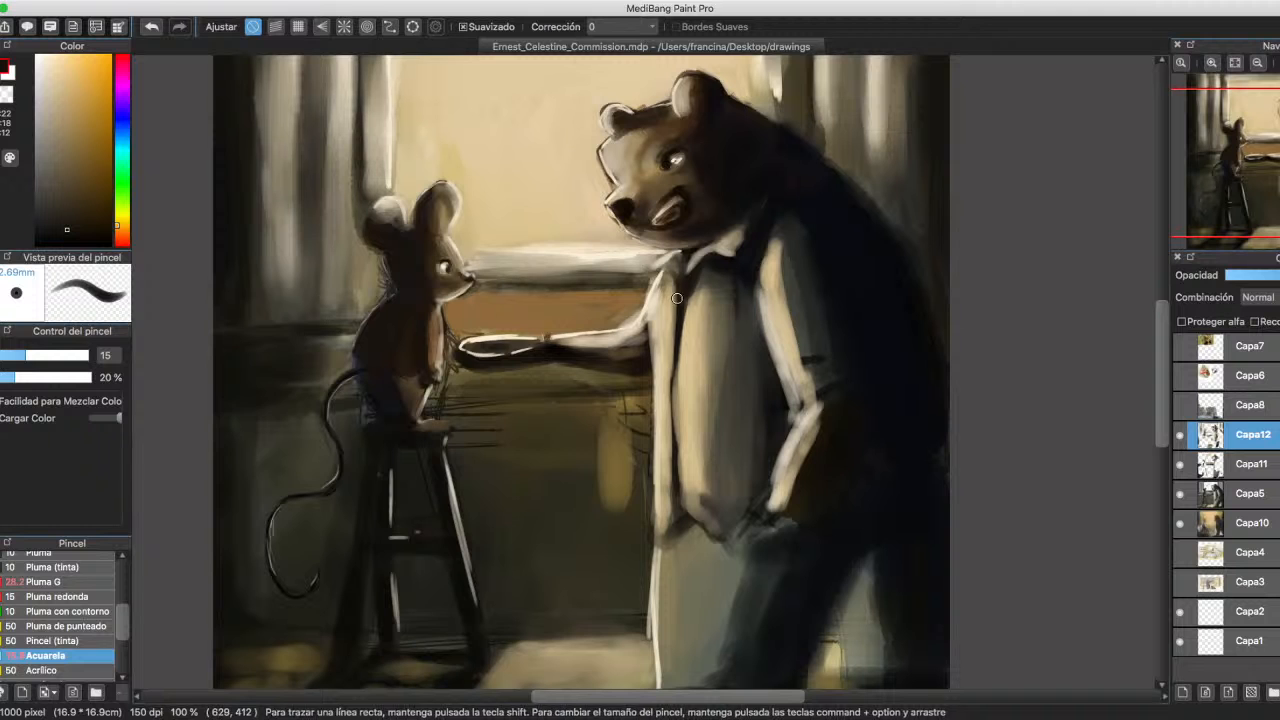
pyautogui.moveTo(680, 277)
pyautogui.mouseDown()
pyautogui.moveTo(670, 459)
pyautogui.moveTo(675, 383)
pyautogui.moveTo(673, 516)
pyautogui.moveTo(708, 530)
pyautogui.mouseUp()
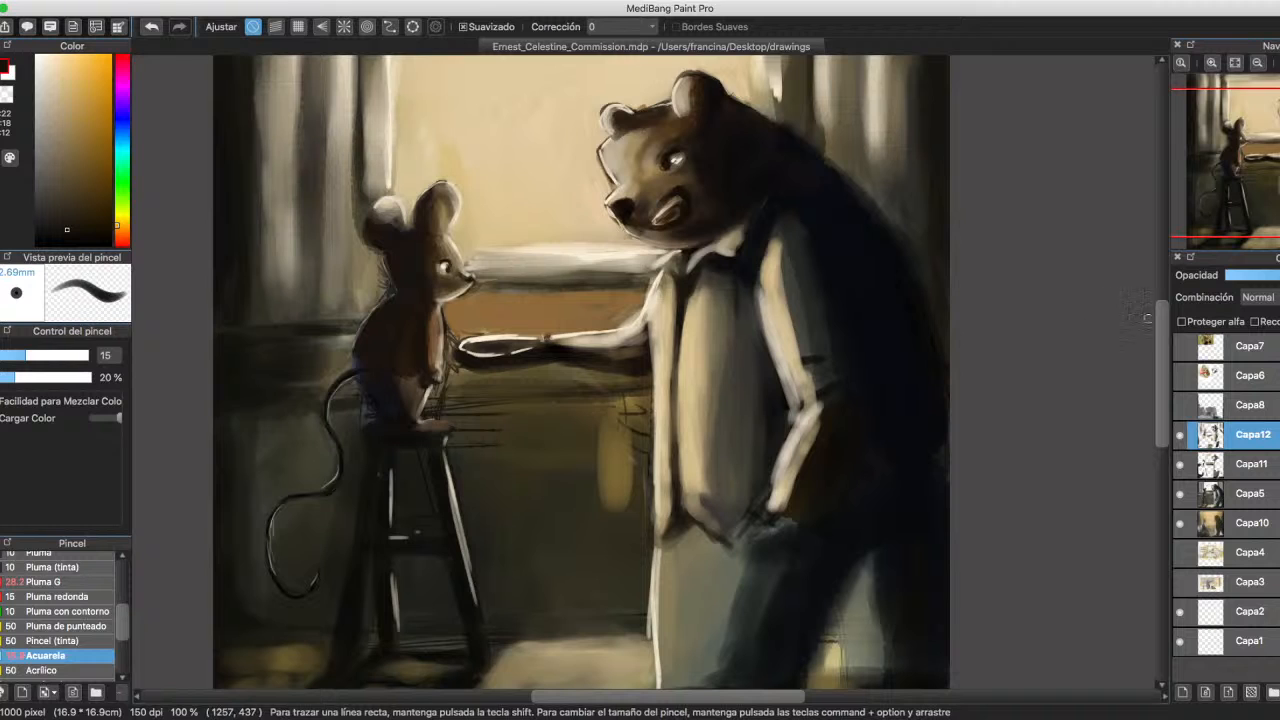
# Set the watercolor brush to size 24 and paint the bear's pocketed forearm with browns sampled from its muzzle and ear.
pyautogui.scroll(-2, 580, 370)
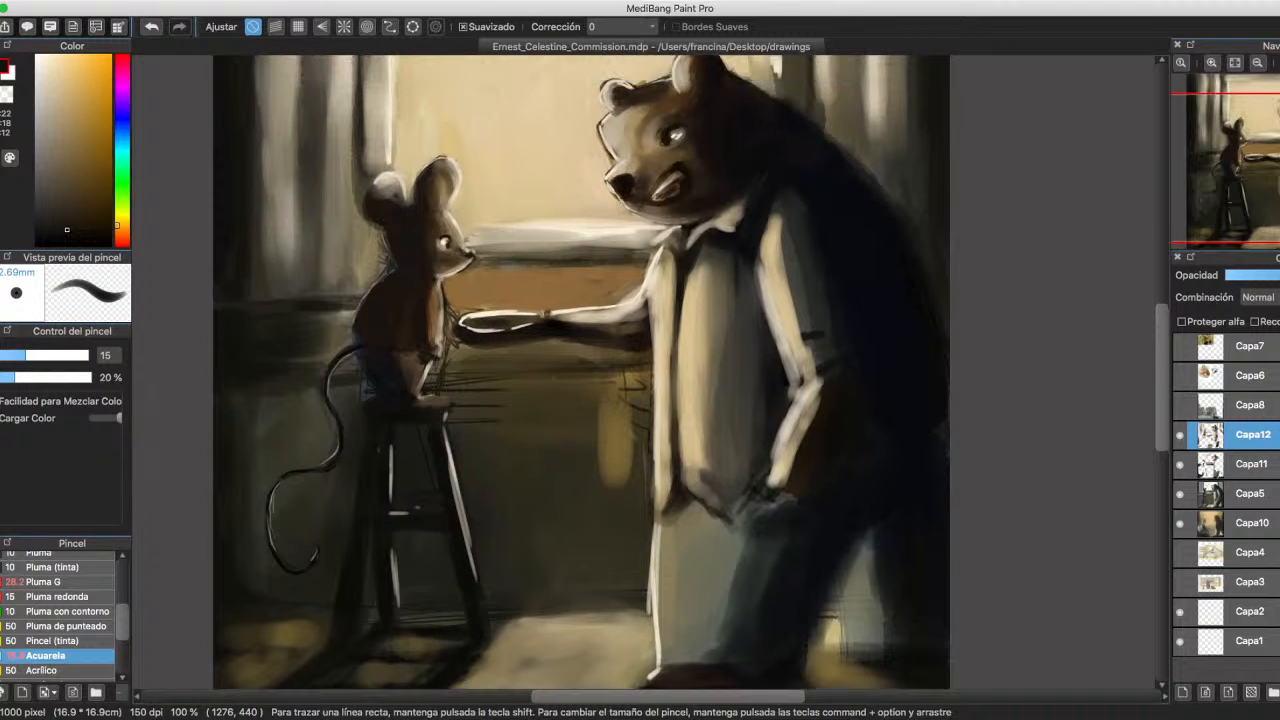
pyautogui.click(1258, 62)
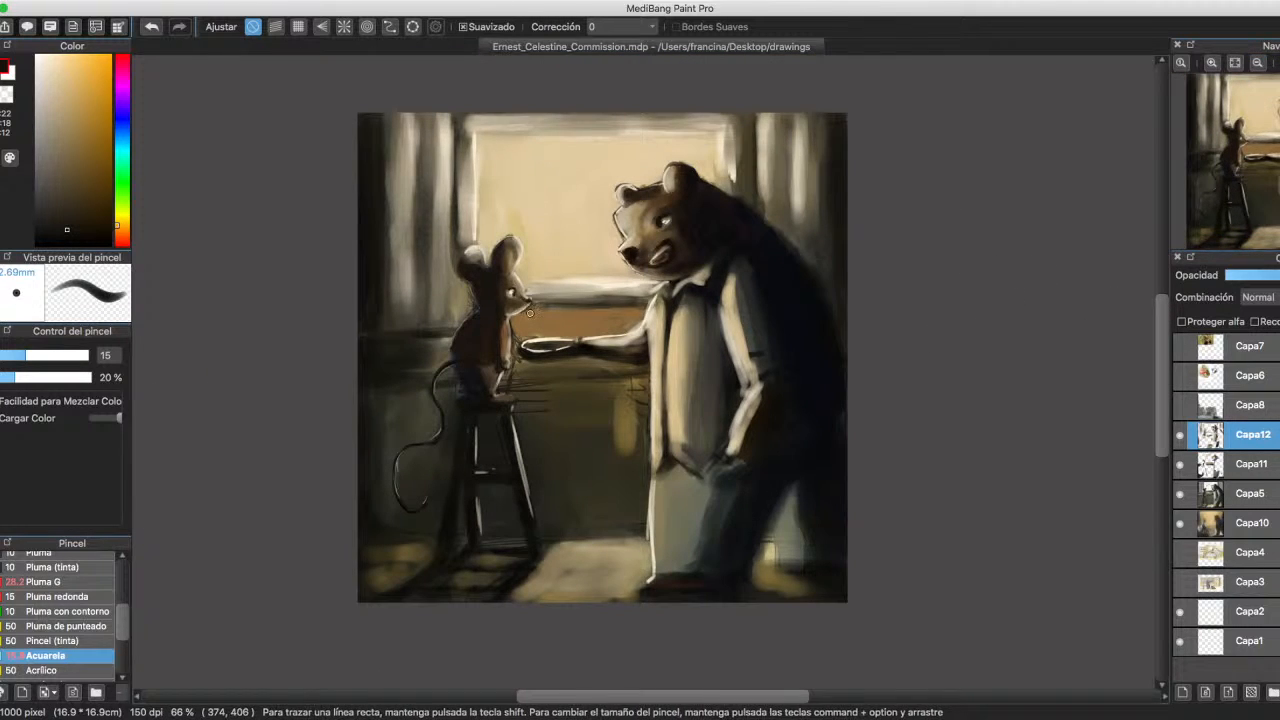
pyautogui.click(41, 355)
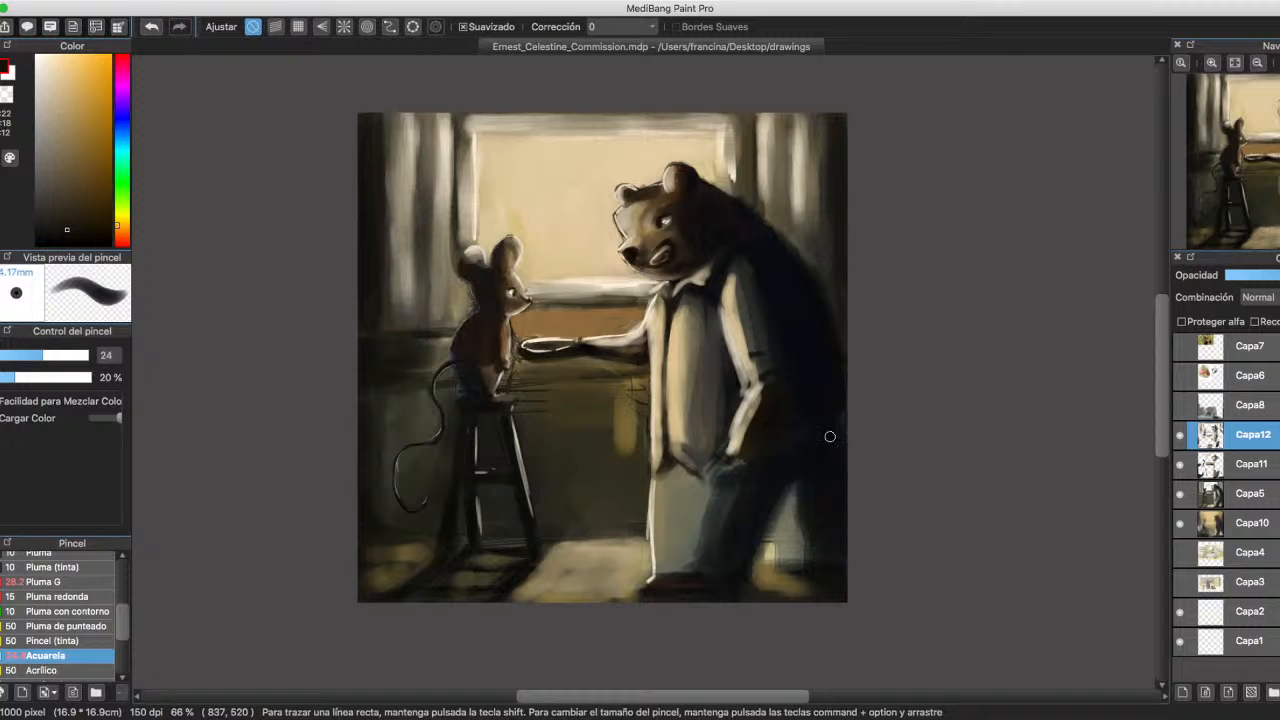
pyautogui.keyDown('alt'); pyautogui.click(652, 252); pyautogui.keyUp('alt')
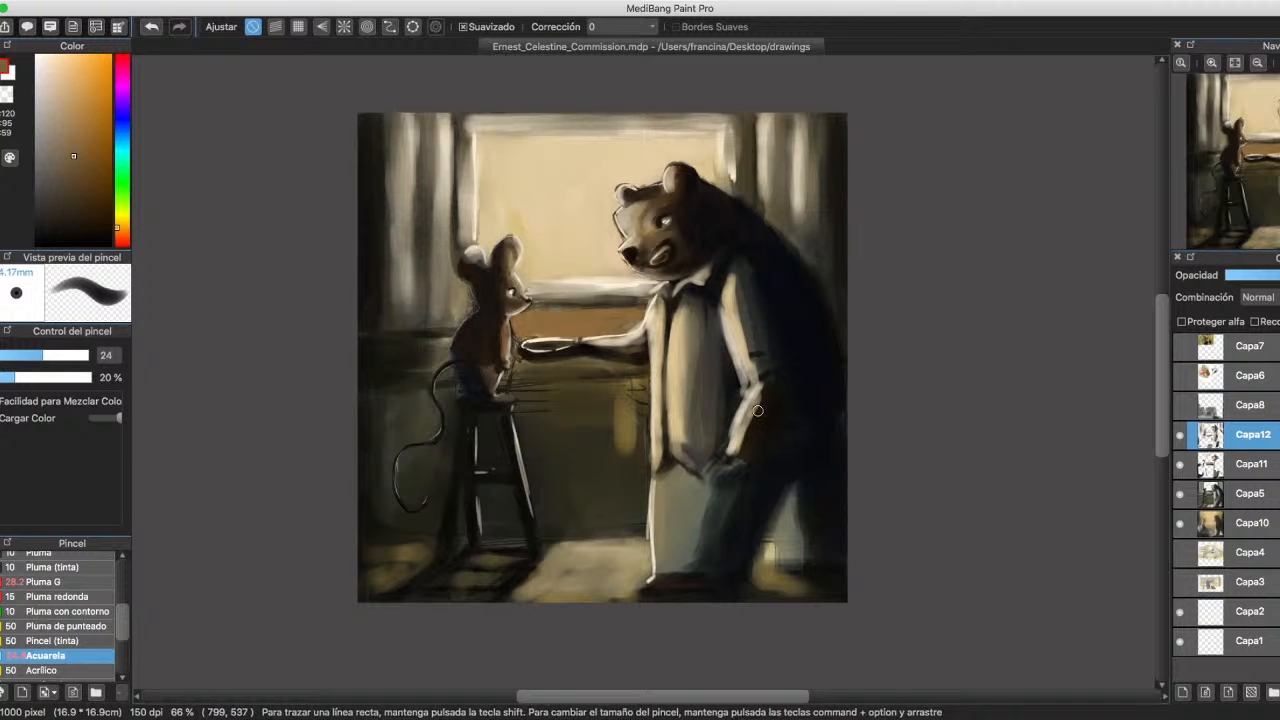
pyautogui.moveTo(735, 452)
pyautogui.mouseDown()
pyautogui.moveTo(758, 412)
pyautogui.moveTo(742, 456)
pyautogui.moveTo(755, 428)
pyautogui.moveTo(755, 398)
pyautogui.mouseUp()
pyautogui.keyDown('alt'); pyautogui.click(671, 200); pyautogui.keyUp('alt')
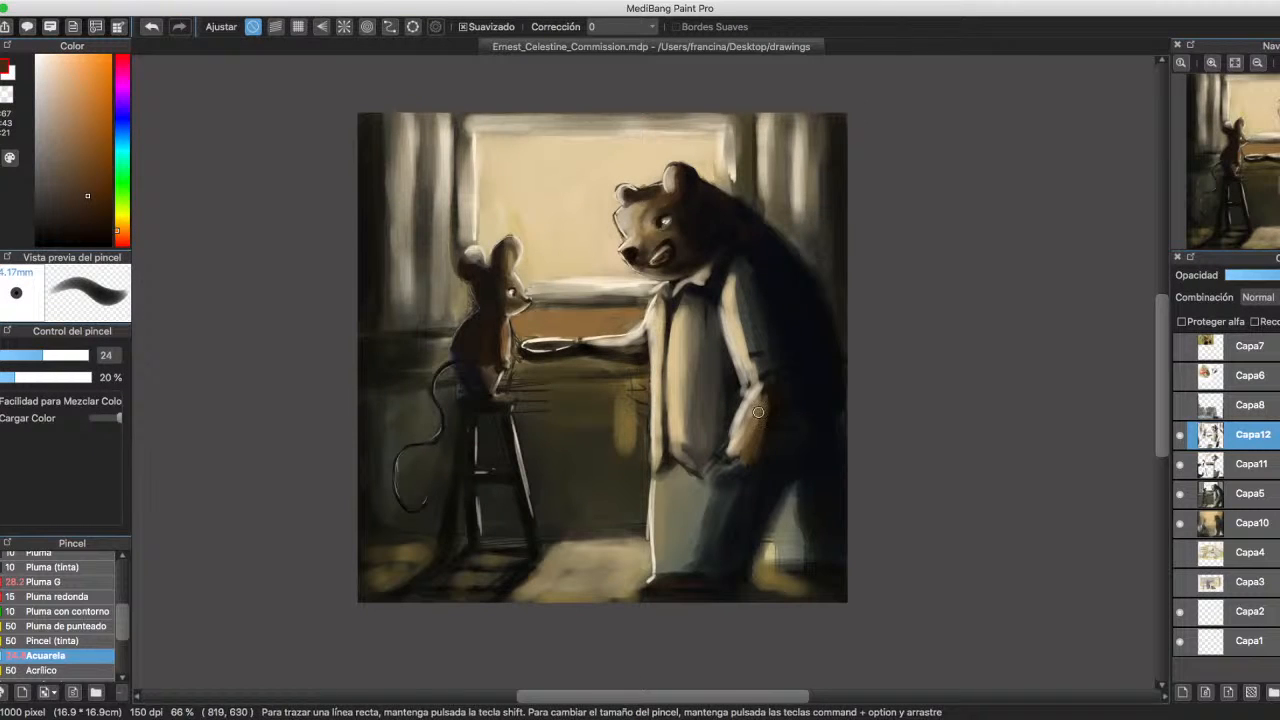
pyautogui.keyDown('alt'); pyautogui.click(678, 197); pyautogui.keyUp('alt')
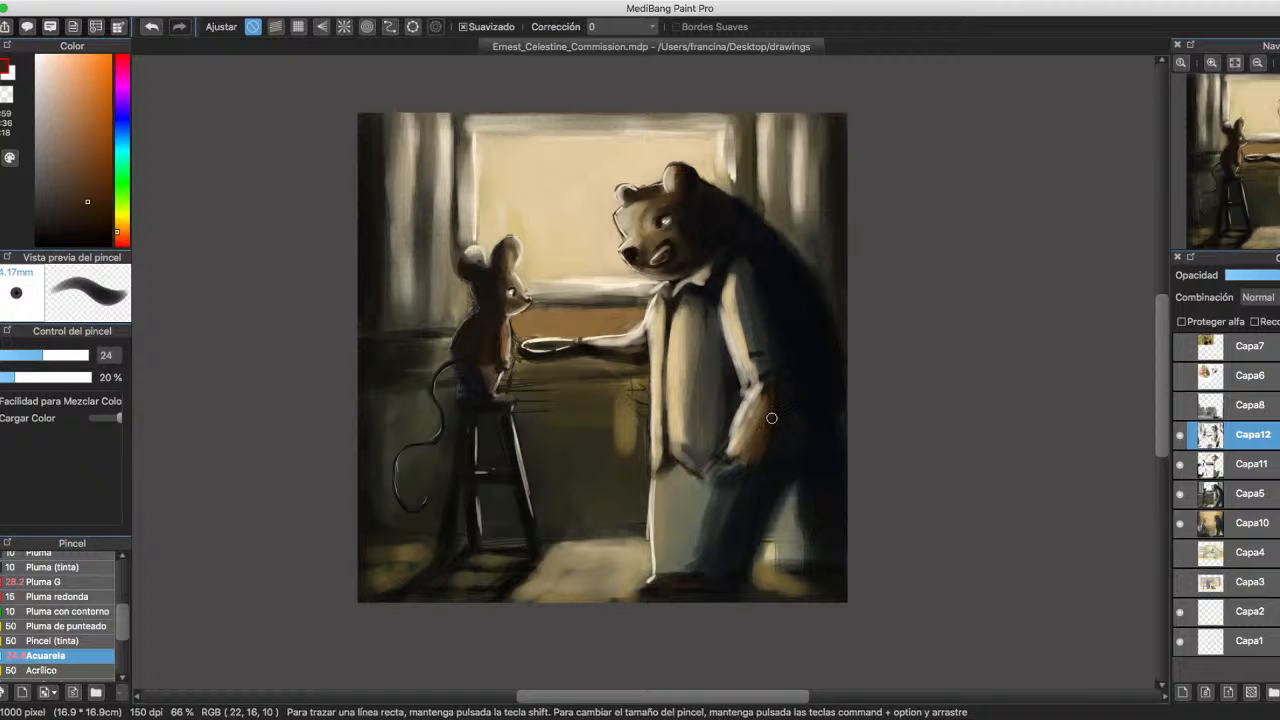
# Define the bear's rolled sleeve cuff above the forearm with dark tones sampled from the arm's shadow and the navy vest.
pyautogui.keyDown('alt'); pyautogui.click(772, 418); pyautogui.keyUp('alt')
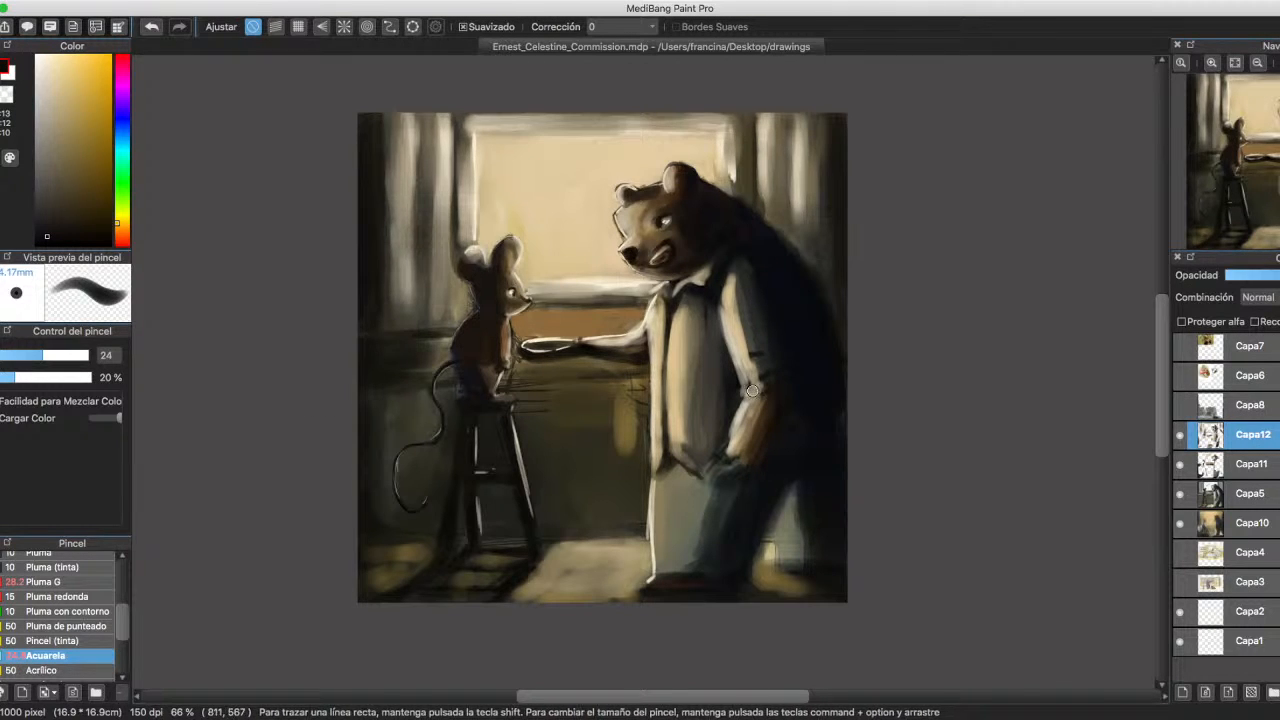
pyautogui.keyDown('alt'); pyautogui.click(798, 361); pyautogui.keyUp('alt')
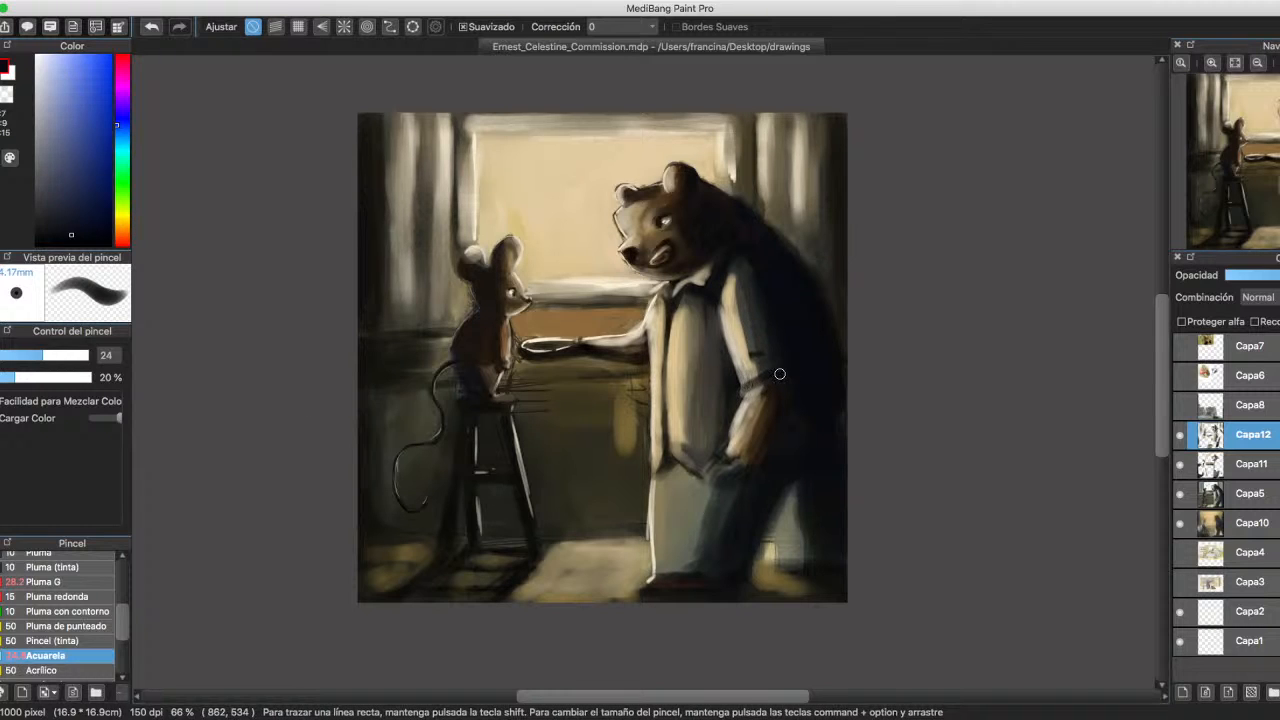
pyautogui.moveTo(757, 390); pyautogui.dragTo(749, 371)
# Reduce the brush to size 14 and paint cream light accents around the gap behind the bear's legs, sampled from the trouser edge.
pyautogui.press('[')
pyautogui.press('[')
pyautogui.press('[')
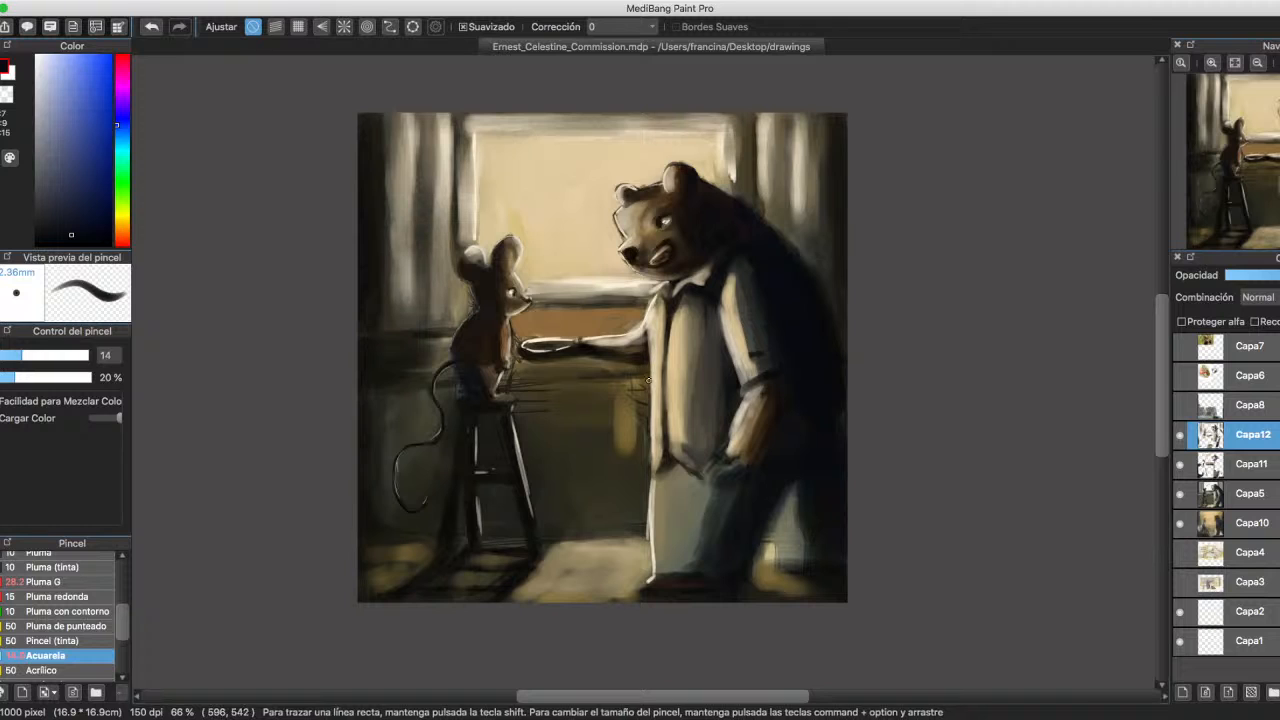
pyautogui.keyDown('alt'); pyautogui.click(648, 505); pyautogui.keyUp('alt')
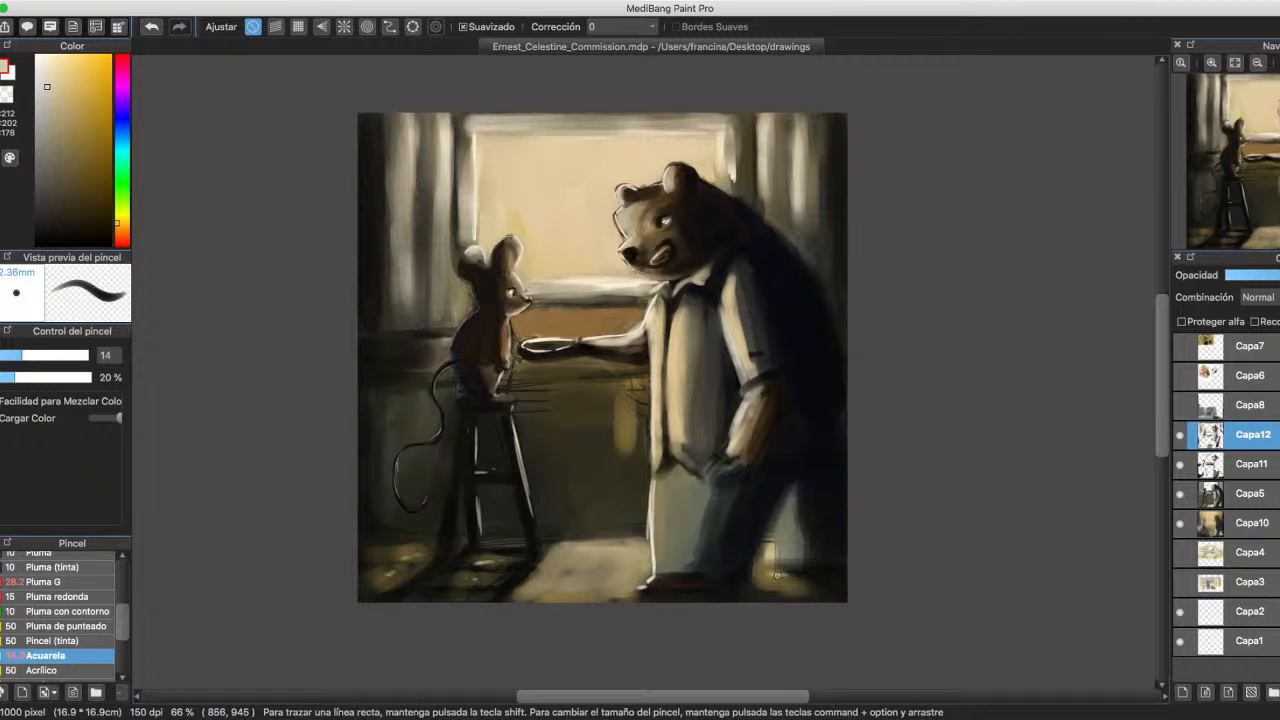
pyautogui.moveTo(776, 575)
pyautogui.mouseDown()
pyautogui.moveTo(775, 533)
pyautogui.moveTo(771, 570)
pyautogui.moveTo(832, 572)
pyautogui.moveTo(796, 573)
pyautogui.moveTo(768, 509)
pyautogui.moveTo(774, 545)
pyautogui.moveTo(792, 486)
pyautogui.moveTo(791, 522)
pyautogui.moveTo(807, 553)
pyautogui.mouseUp()
# Paint fine strokes over the bear's back leg with near-black and the grey-green sampled from the trousers.
pyautogui.keyDown('alt'); pyautogui.click(816, 570); pyautogui.keyUp('alt')
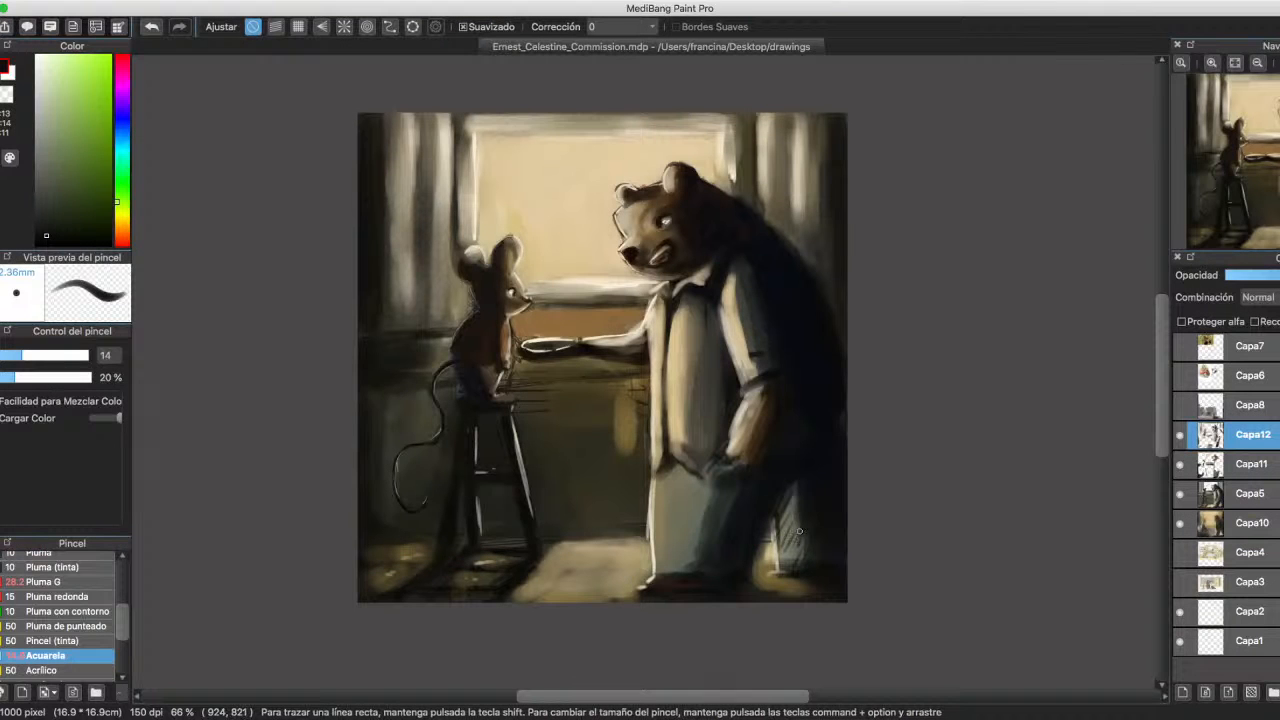
pyautogui.keyDown('alt'); pyautogui.click(708, 510); pyautogui.keyUp('alt')
pyautogui.moveTo(788, 492); pyautogui.dragTo(811, 541)
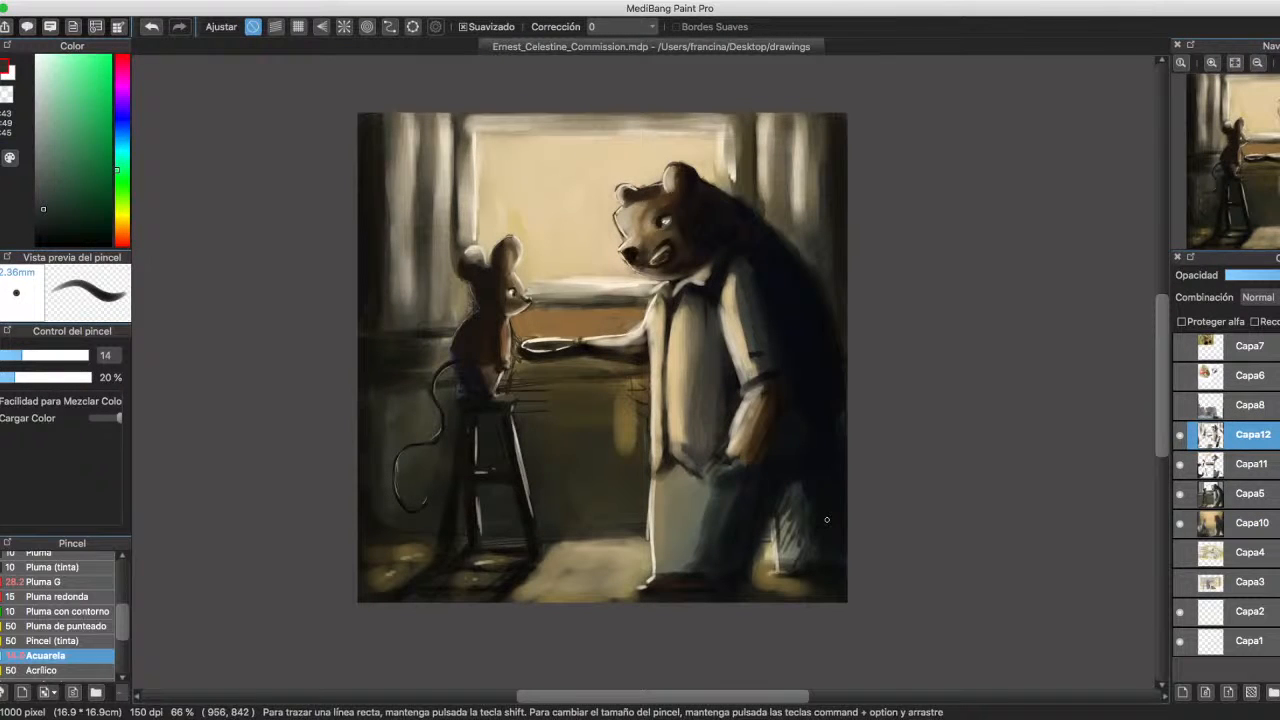
pyautogui.keyDown('alt'); pyautogui.click(670, 507); pyautogui.keyUp('alt')
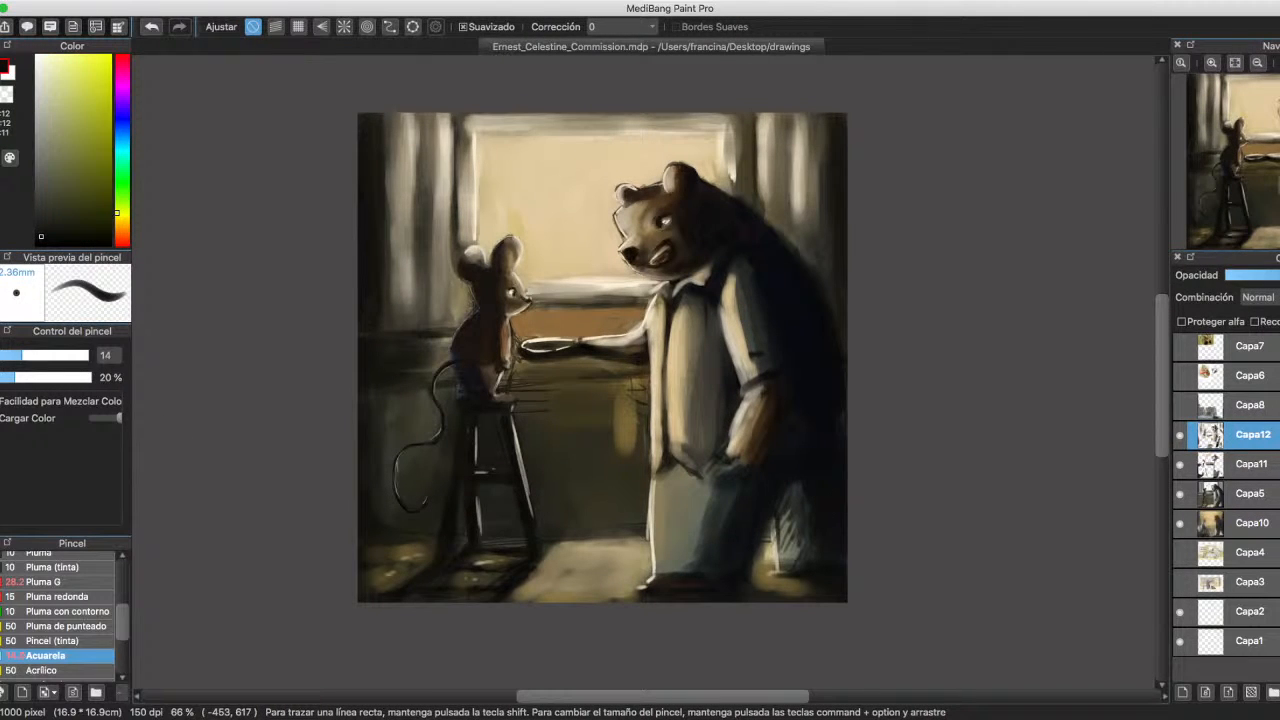
# Enlarge the brush to size 35 and darken the bear's back leg and shoes with near-black tones sampled from the surrounding shadows.
pyautogui.moveTo(22, 355); pyautogui.dragTo(53, 355)
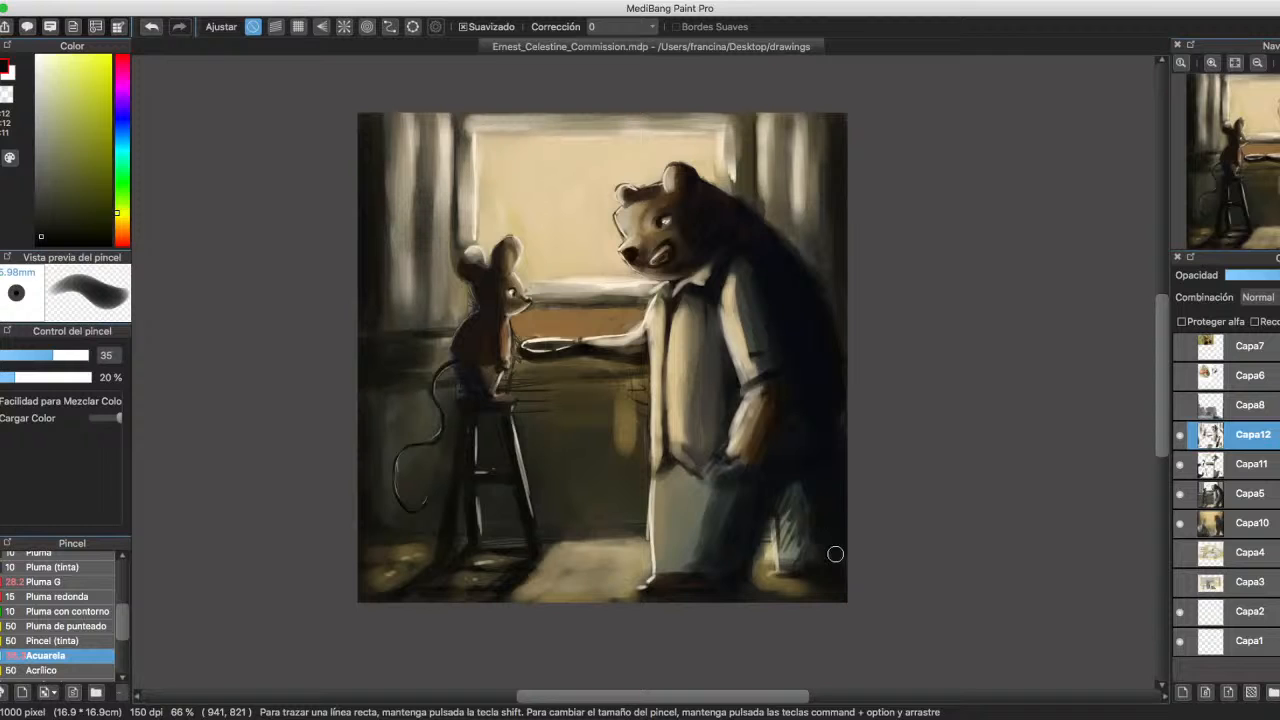
pyautogui.moveTo(835, 554)
pyautogui.mouseDown()
pyautogui.moveTo(804, 492)
pyautogui.moveTo(808, 544)
pyautogui.moveTo(799, 475)
pyautogui.moveTo(801, 543)
pyautogui.mouseUp()
pyautogui.moveTo(801, 543); pyautogui.dragTo(798, 511)
pyautogui.keyDown('alt'); pyautogui.click(801, 493); pyautogui.keyUp('alt')
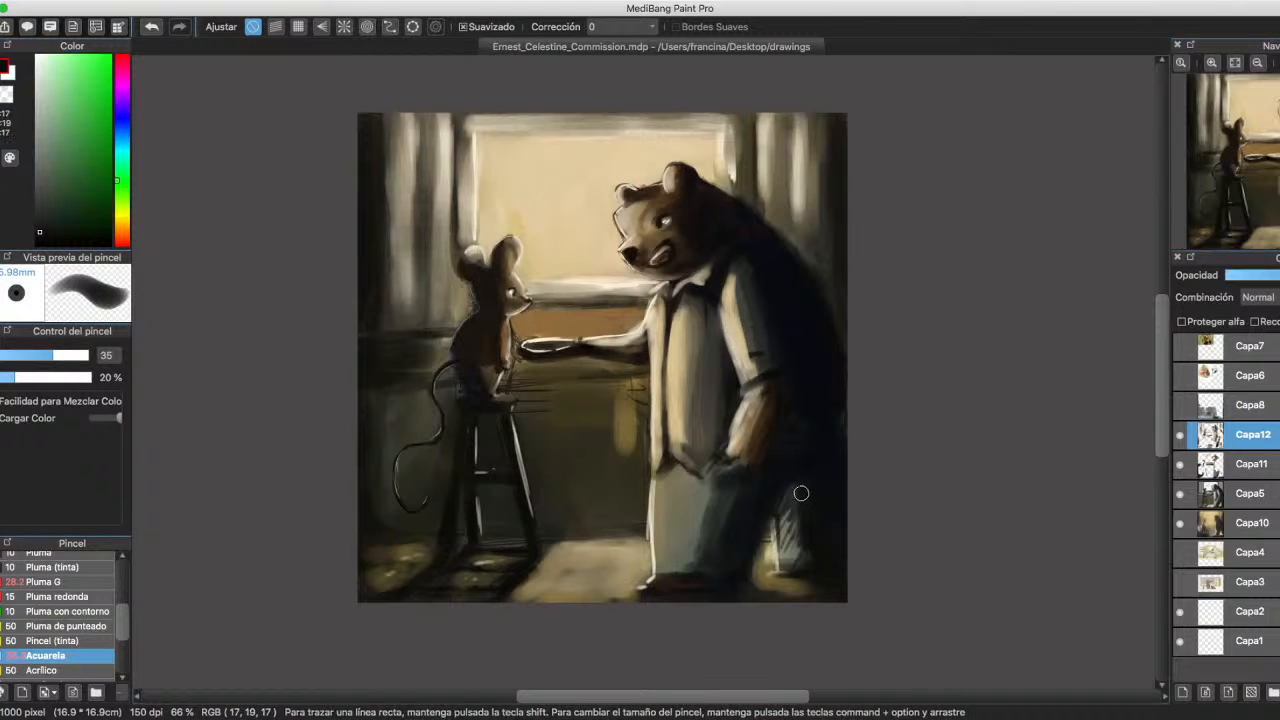
pyautogui.moveTo(801, 493)
pyautogui.mouseDown()
pyautogui.moveTo(796, 552)
pyautogui.moveTo(808, 560)
pyautogui.moveTo(791, 526)
pyautogui.moveTo(793, 571)
pyautogui.moveTo(809, 571)
pyautogui.moveTo(785, 510)
pyautogui.moveTo(781, 563)
pyautogui.mouseUp()
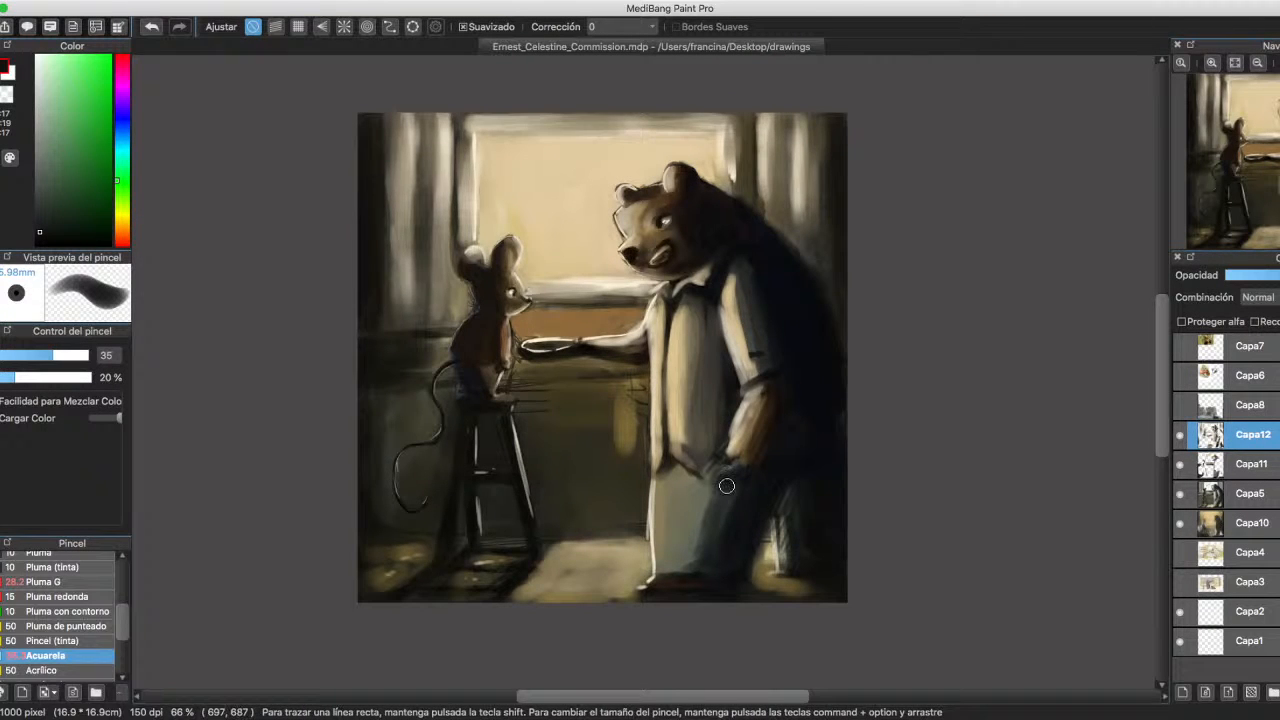
pyautogui.rightClick(741, 578)
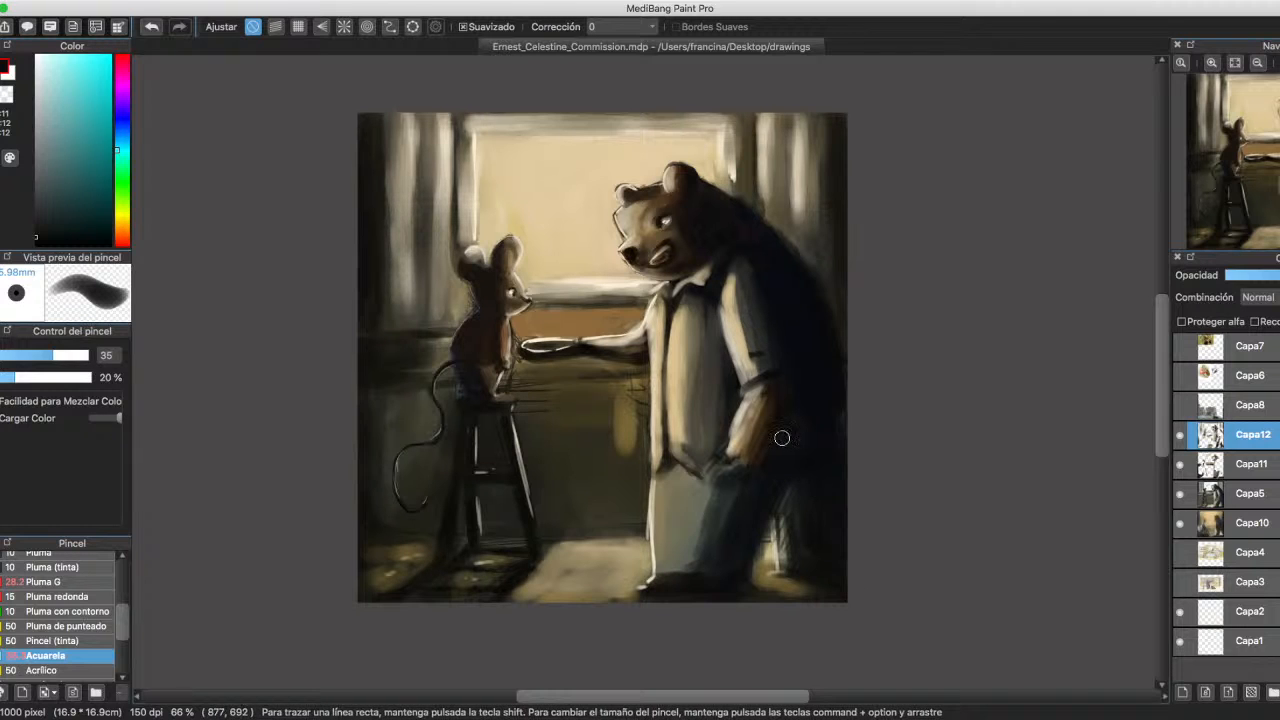
# Shade the upper forearm and sleeve cuff with dark brown sampled from the bear's jaw and dark blue from its back.
pyautogui.keyDown('alt'); pyautogui.click(684, 251); pyautogui.keyUp('alt')
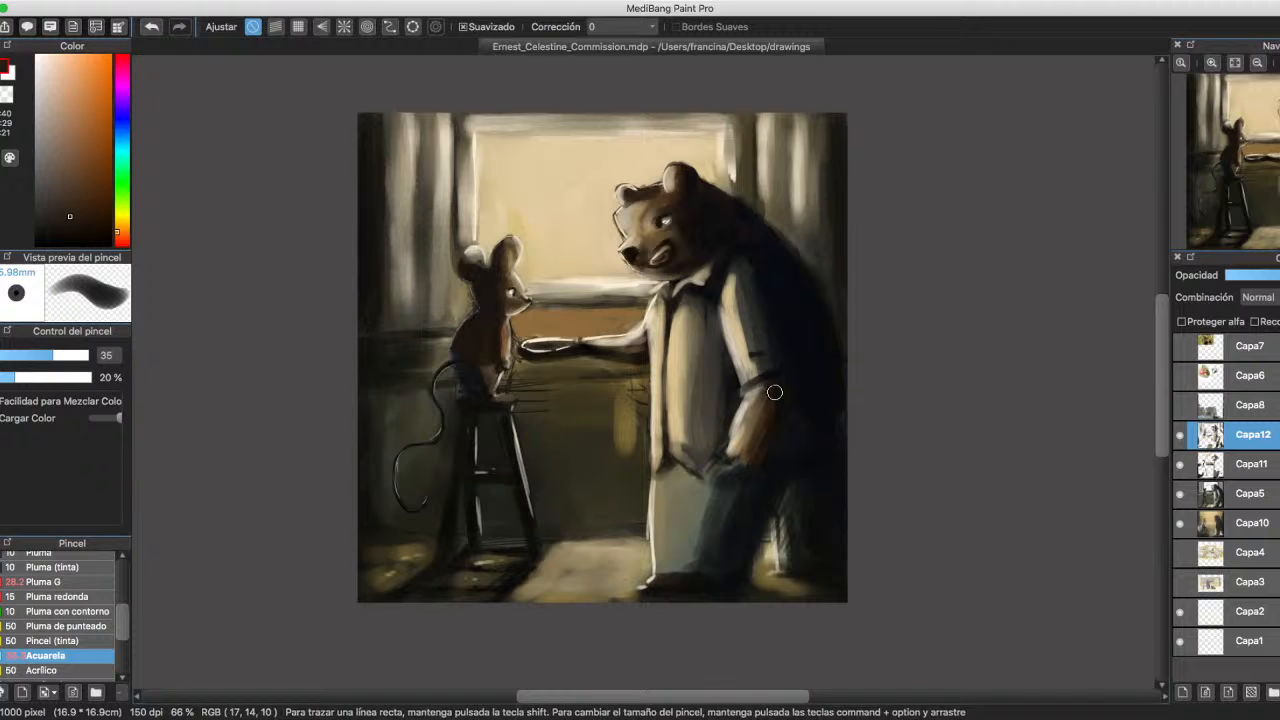
pyautogui.keyDown('alt'); pyautogui.click(803, 351); pyautogui.keyUp('alt')
pyautogui.moveTo(773, 384)
pyautogui.mouseDown()
pyautogui.moveTo(750, 398)
pyautogui.moveTo(784, 381)
pyautogui.moveTo(766, 403)
pyautogui.mouseUp()
pyautogui.keyDown('alt'); pyautogui.click(770, 404); pyautogui.keyUp('alt')
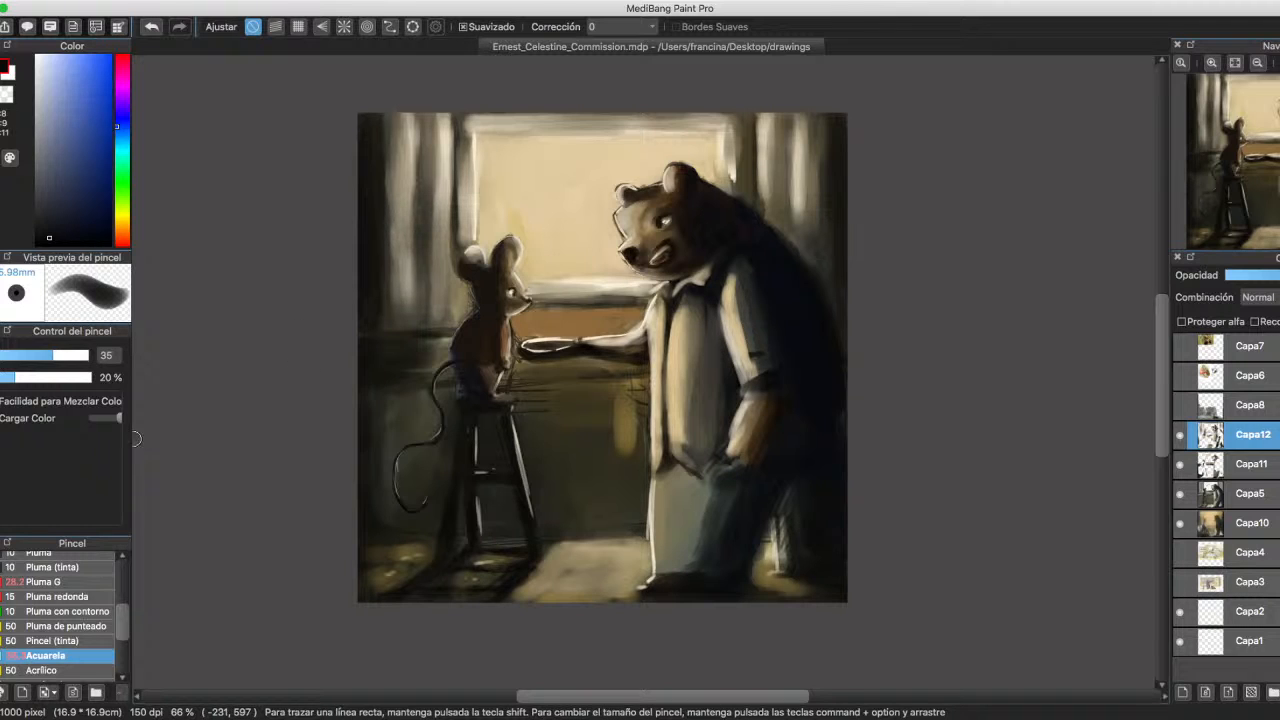
# With a 13.6 brush, add near-black strokes to the wall ledge, the window frame and the area behind the mouse's head.
pyautogui.click(21, 355)
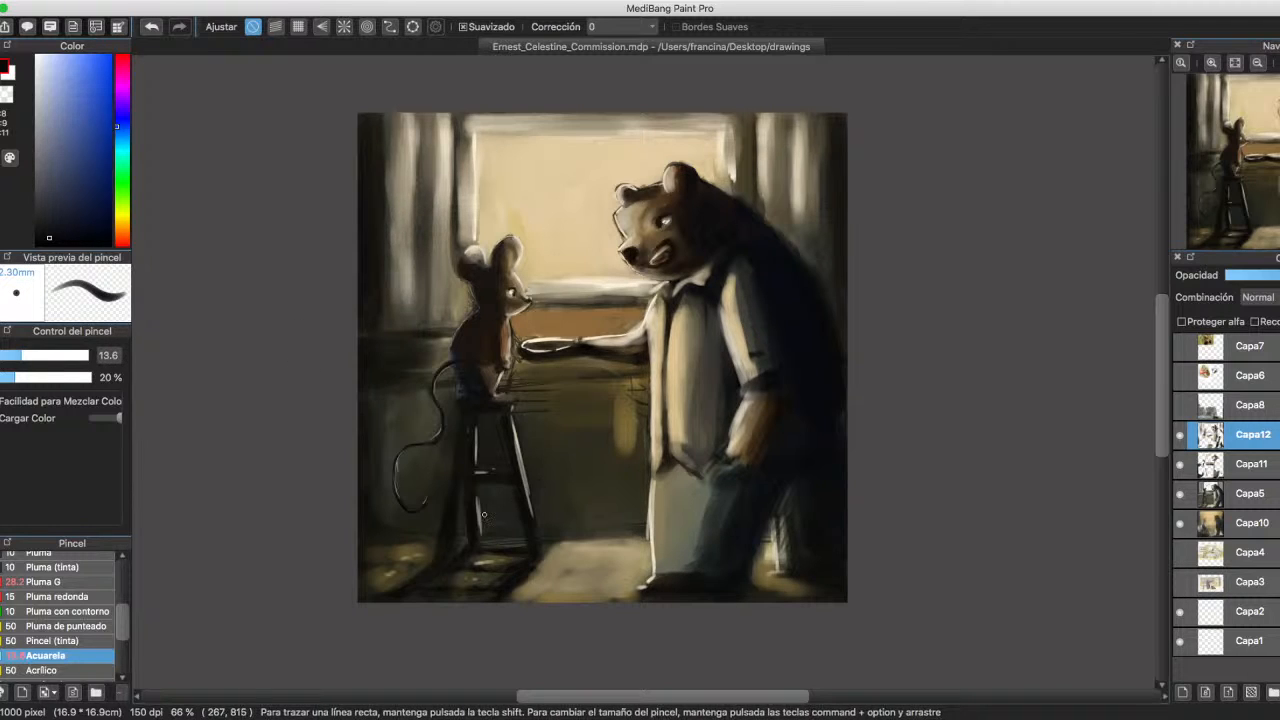
pyautogui.keyDown('alt'); pyautogui.click(448, 531); pyautogui.keyUp('alt')
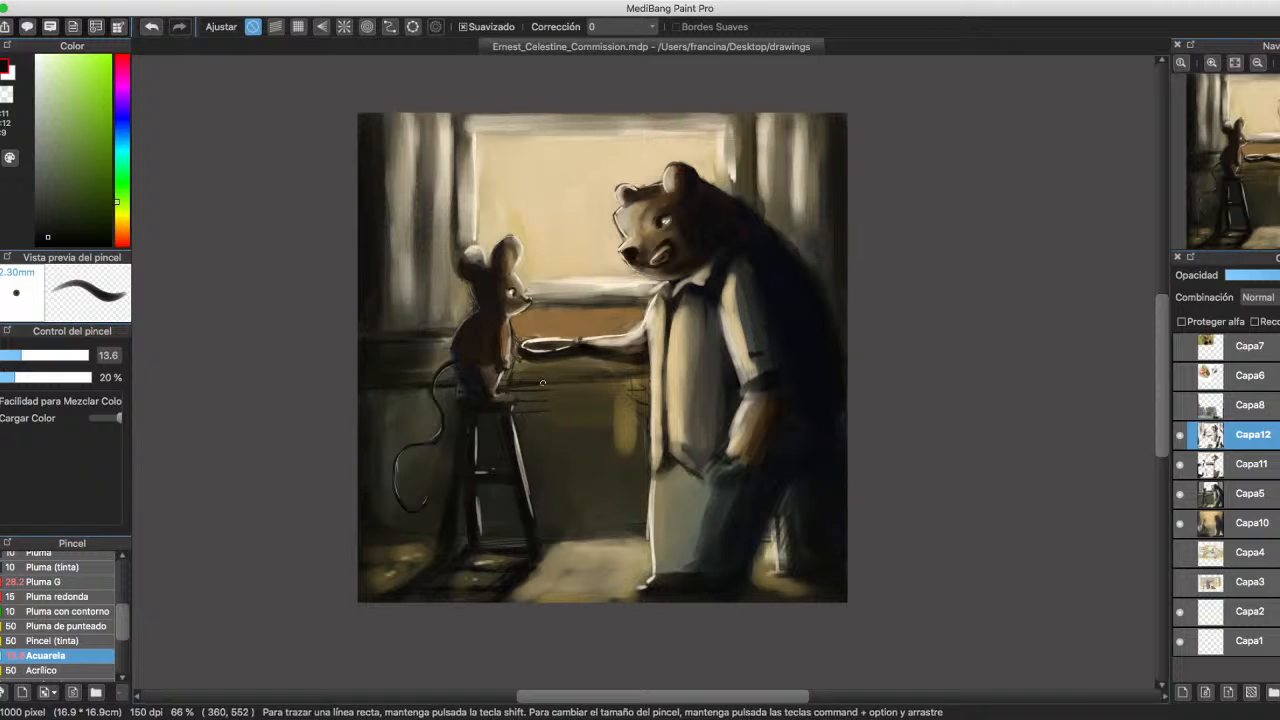
pyautogui.moveTo(542, 382)
pyautogui.mouseDown()
pyautogui.moveTo(648, 377)
pyautogui.moveTo(555, 381)
pyautogui.mouseUp()
pyautogui.moveTo(511, 340); pyautogui.dragTo(590, 331)
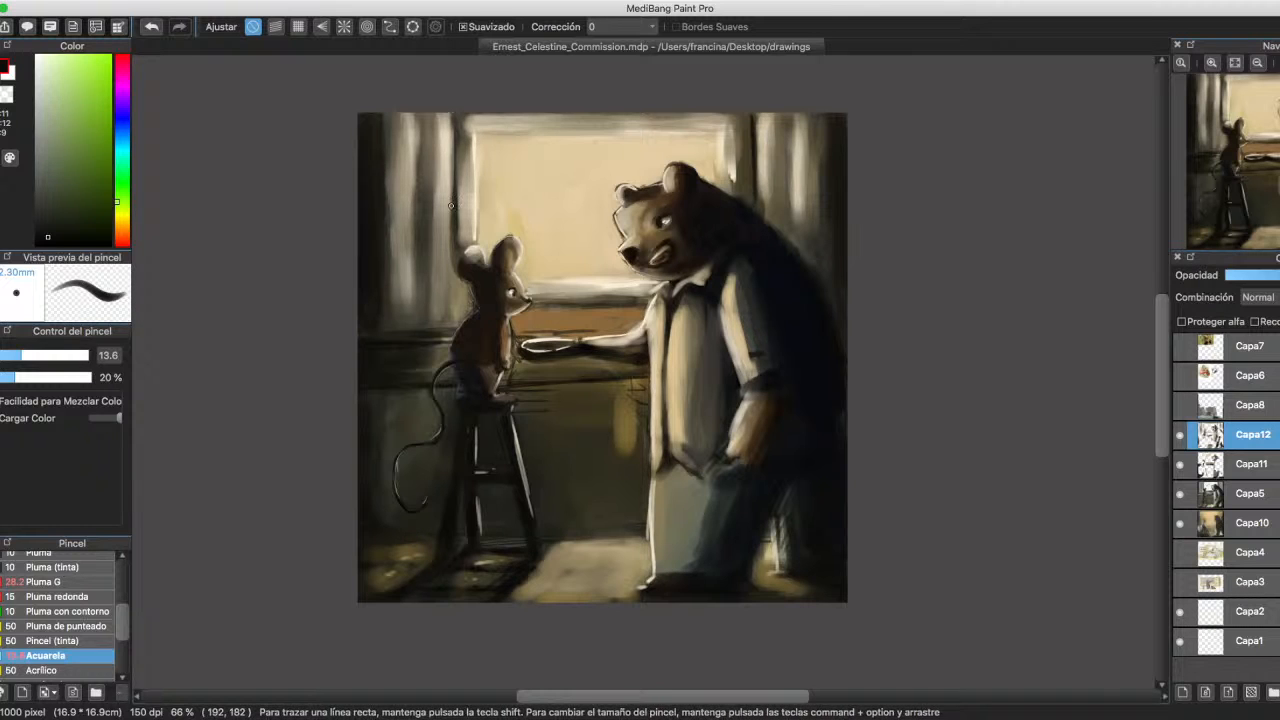
pyautogui.moveTo(452, 232)
pyautogui.mouseDown()
pyautogui.moveTo(447, 181)
pyautogui.moveTo(465, 295)
pyautogui.mouseUp()
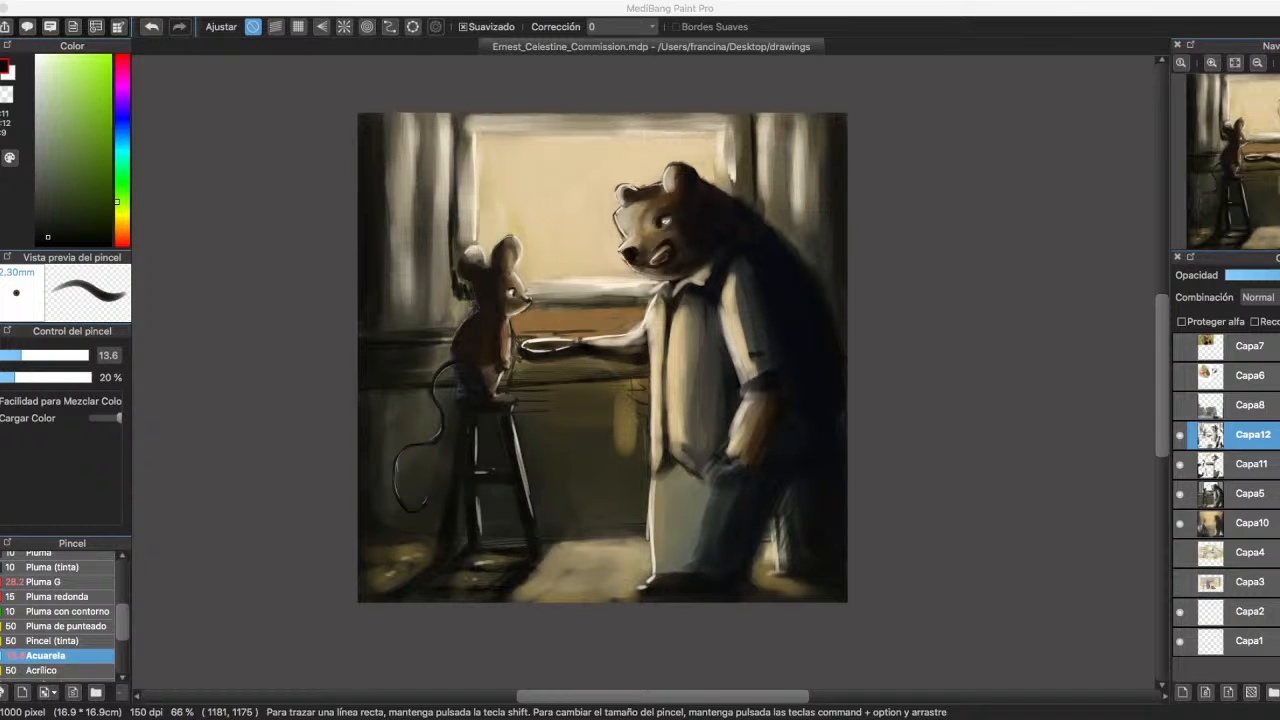
# Handwrite "Be Righty" in black across the upper part of the empty new layer Capa13, with the artwork layers hidden.
pyautogui.click(757, 354)
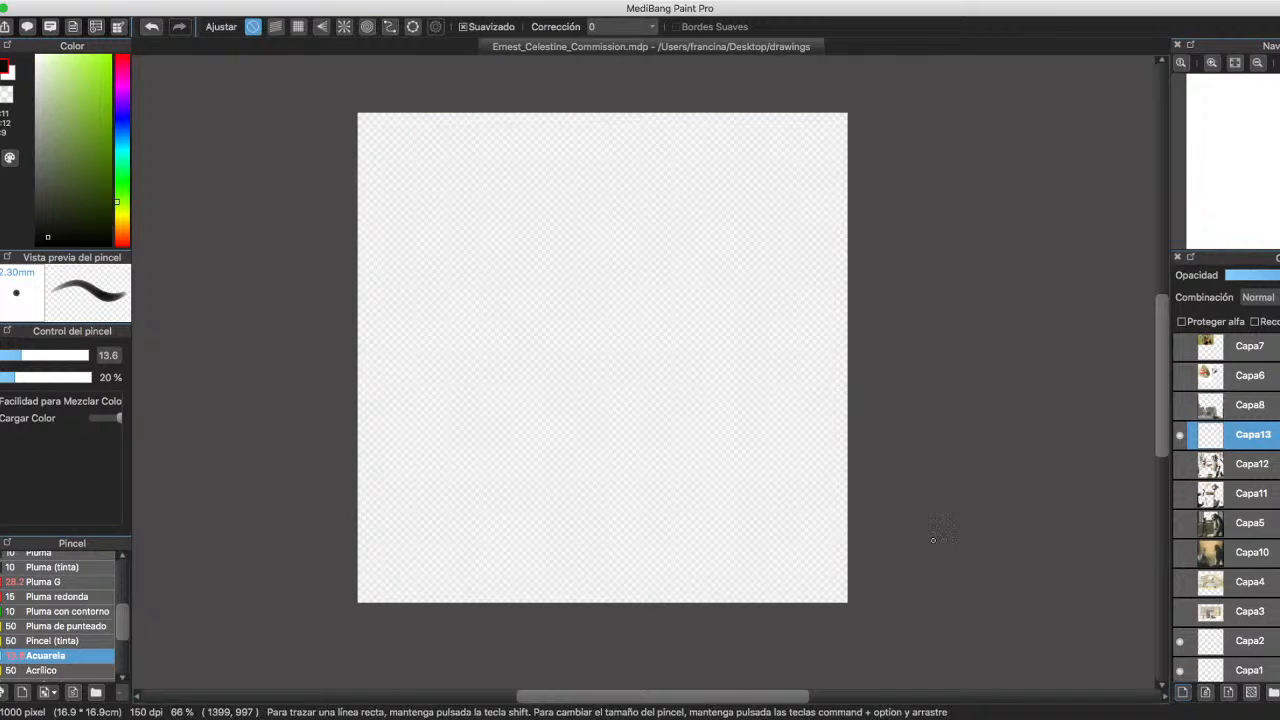
pyautogui.click(36, 245)
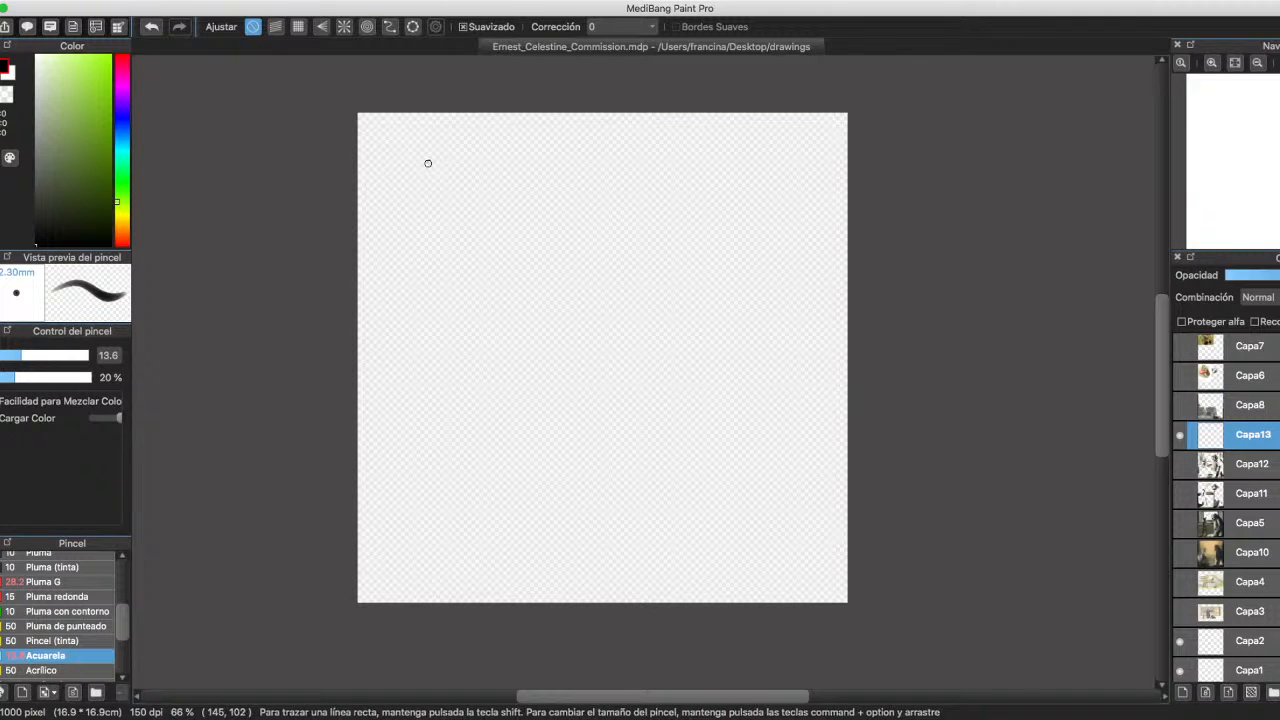
pyautogui.moveTo(428, 163); pyautogui.dragTo(425, 222)
pyautogui.moveTo(420, 162)
pyautogui.mouseDown()
pyautogui.moveTo(440, 190)
pyautogui.moveTo(432, 225)
pyautogui.mouseUp()
pyautogui.moveTo(480, 190); pyautogui.dragTo(503, 200)
pyautogui.moveTo(565, 166)
pyautogui.mouseDown()
pyautogui.moveTo(566, 188)
pyautogui.moveTo(611, 209)
pyautogui.moveTo(689, 175)
pyautogui.moveTo(708, 200)
pyautogui.mouseUp()
pyautogui.click(616, 170)
pyautogui.moveTo(719, 142)
pyautogui.mouseDown()
pyautogui.moveTo(720, 186)
pyautogui.moveTo(740, 160)
pyautogui.mouseUp()
pyautogui.moveTo(766, 162); pyautogui.dragTo(762, 200)
# Handwrite "Baack" in black below the first line of the note.
pyautogui.moveTo(495, 291); pyautogui.dragTo(502, 340)
pyautogui.moveTo(488, 293); pyautogui.dragTo(528, 357)
pyautogui.moveTo(600, 300)
pyautogui.mouseDown()
pyautogui.moveTo(614, 326)
pyautogui.moveTo(668, 318)
pyautogui.mouseUp()
pyautogui.moveTo(708, 278); pyautogui.dragTo(730, 302)
pyautogui.moveTo(728, 250); pyautogui.dragTo(740, 298)
pyautogui.moveTo(772, 258)
pyautogui.mouseDown()
pyautogui.moveTo(767, 286)
pyautogui.moveTo(786, 284)
pyautogui.mouseUp()
pyautogui.moveTo(606, 300); pyautogui.dragTo(582, 326)
# Doodle a heart under the handwritten note and a smiley face below the heart.
pyautogui.moveTo(668, 356)
pyautogui.mouseDown()
pyautogui.moveTo(690, 398)
pyautogui.moveTo(705, 399)
pyautogui.mouseUp()
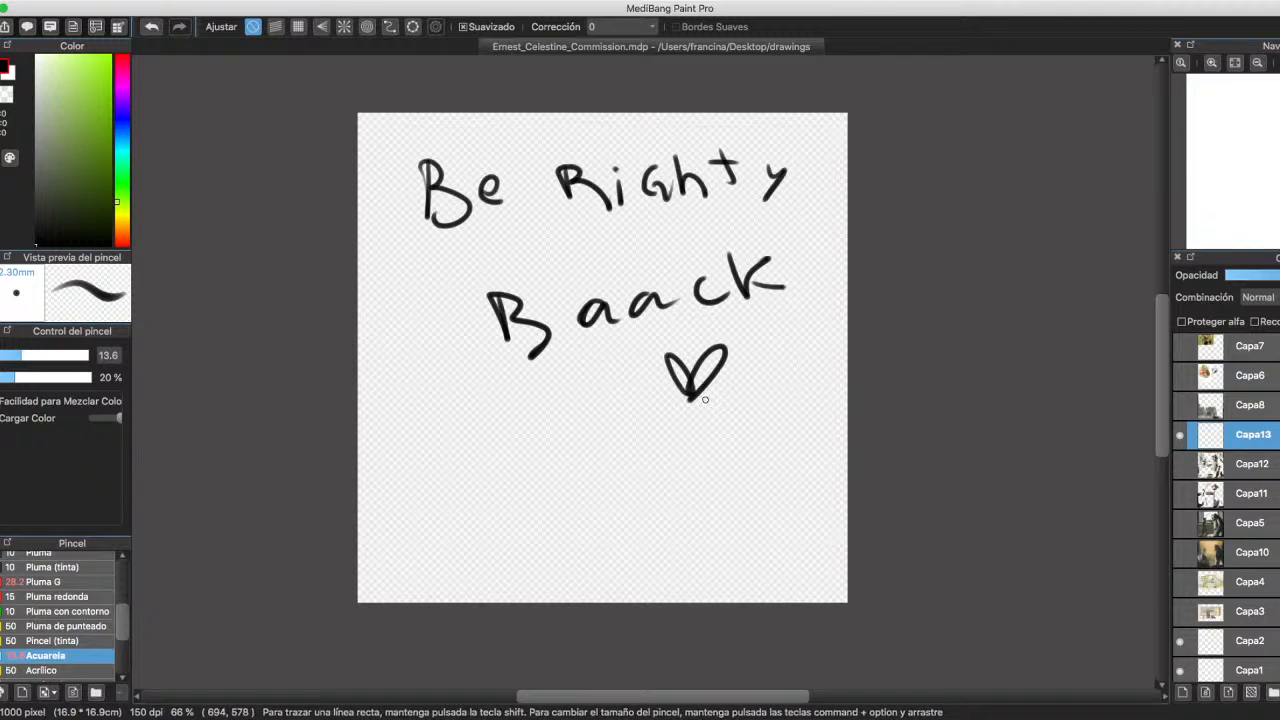
pyautogui.moveTo(697, 456)
pyautogui.mouseDown()
pyautogui.moveTo(701, 488)
pyautogui.moveTo(729, 467)
pyautogui.moveTo(722, 443)
pyautogui.mouseUp()
pyautogui.click(700, 433)
# Doodle a toilet with a raised lid below the note and a stick figure sitting on it.
pyautogui.moveTo(572, 476)
pyautogui.mouseDown()
pyautogui.moveTo(532, 440)
pyautogui.moveTo(538, 489)
pyautogui.mouseUp()
pyautogui.moveTo(575, 462)
pyautogui.mouseDown()
pyautogui.moveTo(469, 497)
pyautogui.moveTo(478, 507)
pyautogui.moveTo(578, 488)
pyautogui.mouseUp()
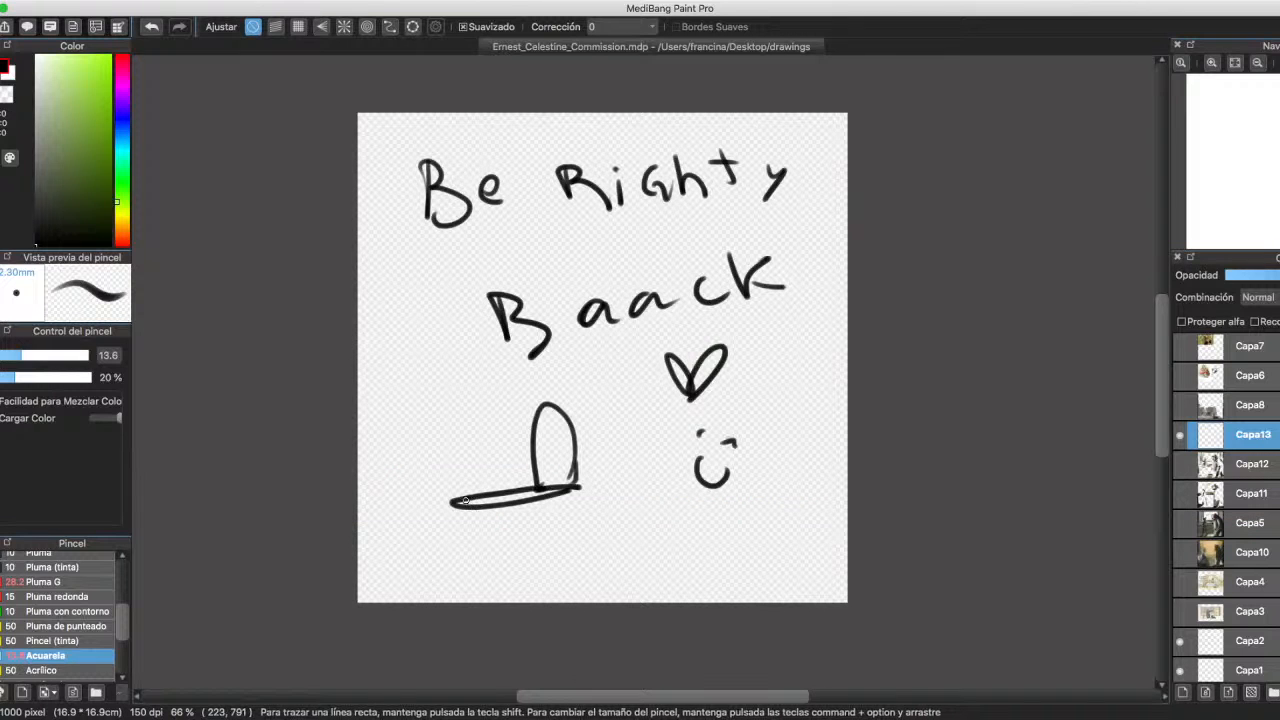
pyautogui.moveTo(466, 501)
pyautogui.mouseDown()
pyautogui.moveTo(520, 545)
pyautogui.moveTo(497, 565)
pyautogui.moveTo(559, 555)
pyautogui.moveTo(548, 548)
pyautogui.moveTo(578, 487)
pyautogui.mouseUp()
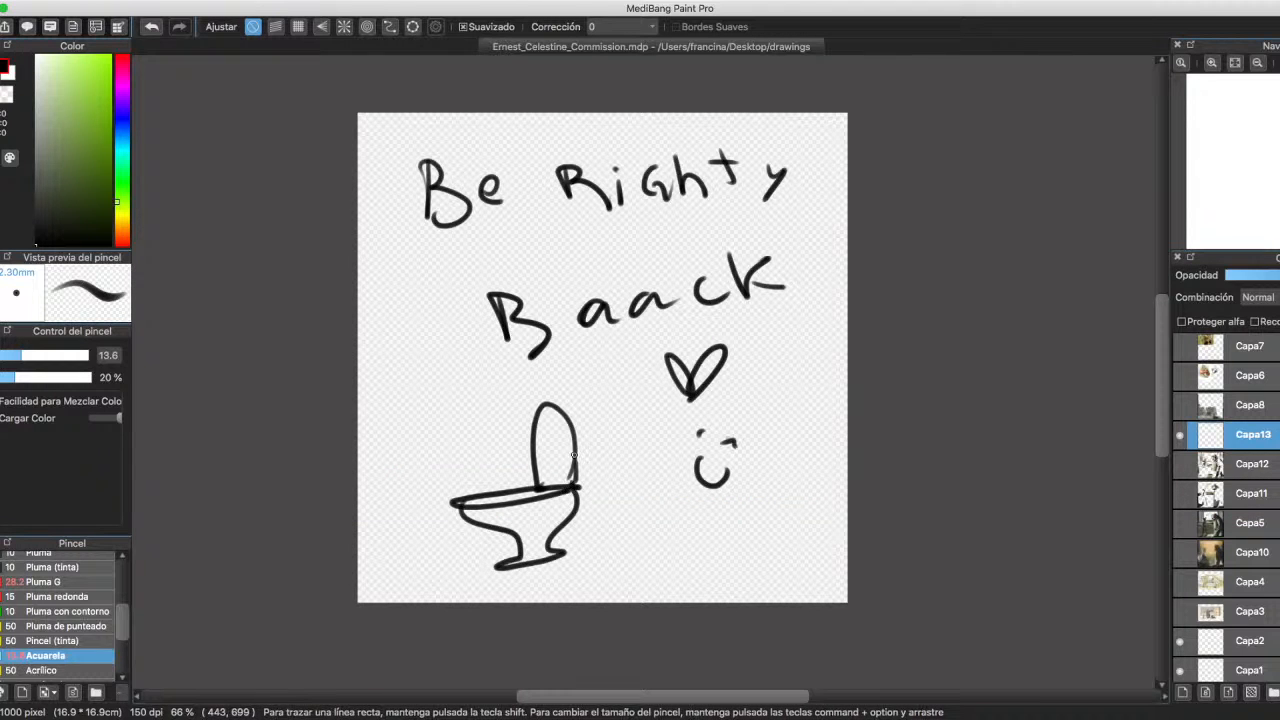
pyautogui.moveTo(508, 467)
pyautogui.mouseDown()
pyautogui.moveTo(454, 503)
pyautogui.moveTo(456, 548)
pyautogui.mouseUp()
pyautogui.moveTo(452, 500); pyautogui.dragTo(432, 538)
pyautogui.moveTo(408, 540); pyautogui.dragTo(430, 540)
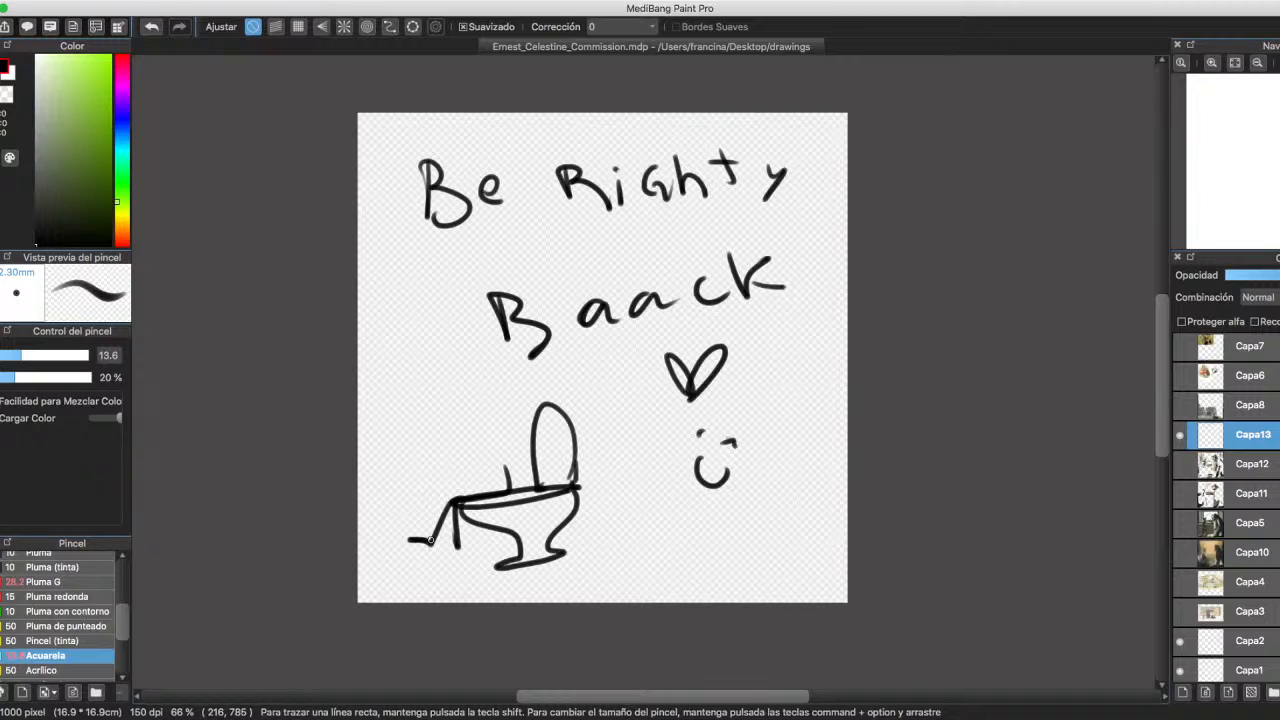
pyautogui.moveTo(507, 482)
pyautogui.mouseDown()
pyautogui.moveTo(481, 408)
pyautogui.moveTo(528, 472)
pyautogui.mouseUp()
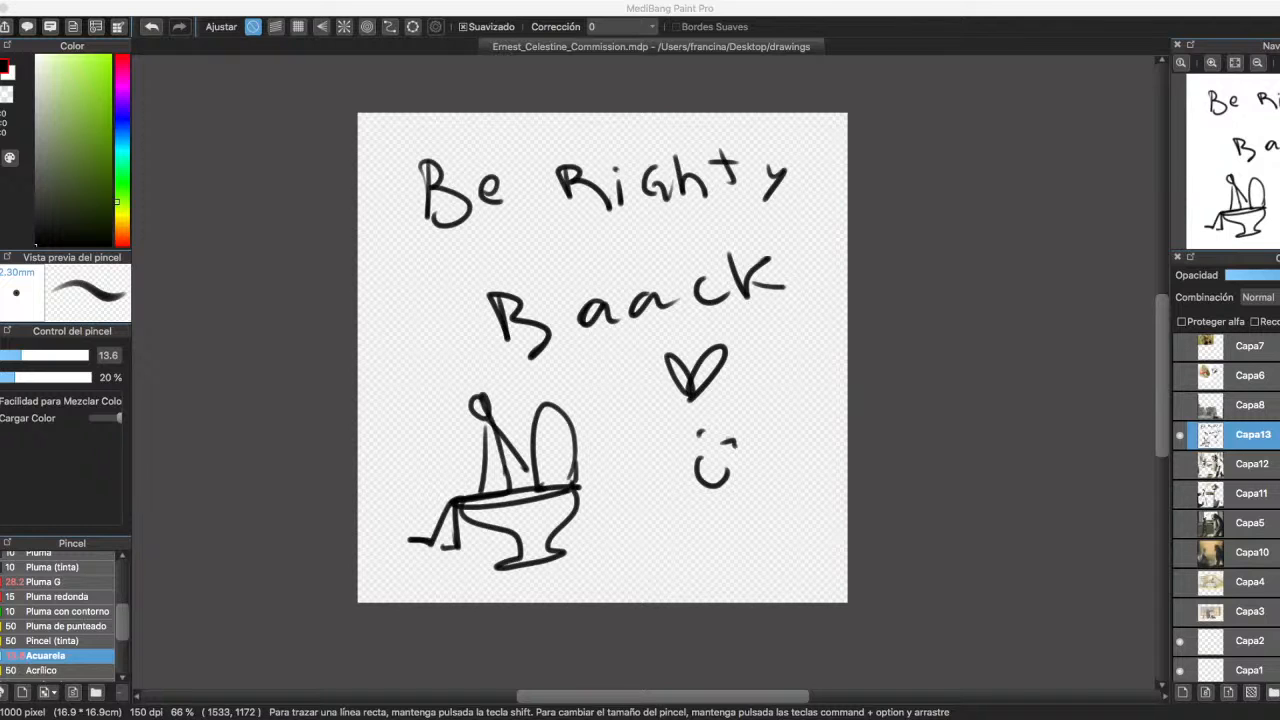
# Hide the note layer Capa13, show Capa12, Capa11, Capa5 and Capa10 again, and make Capa12 the active layer.
pyautogui.click(1180, 434)
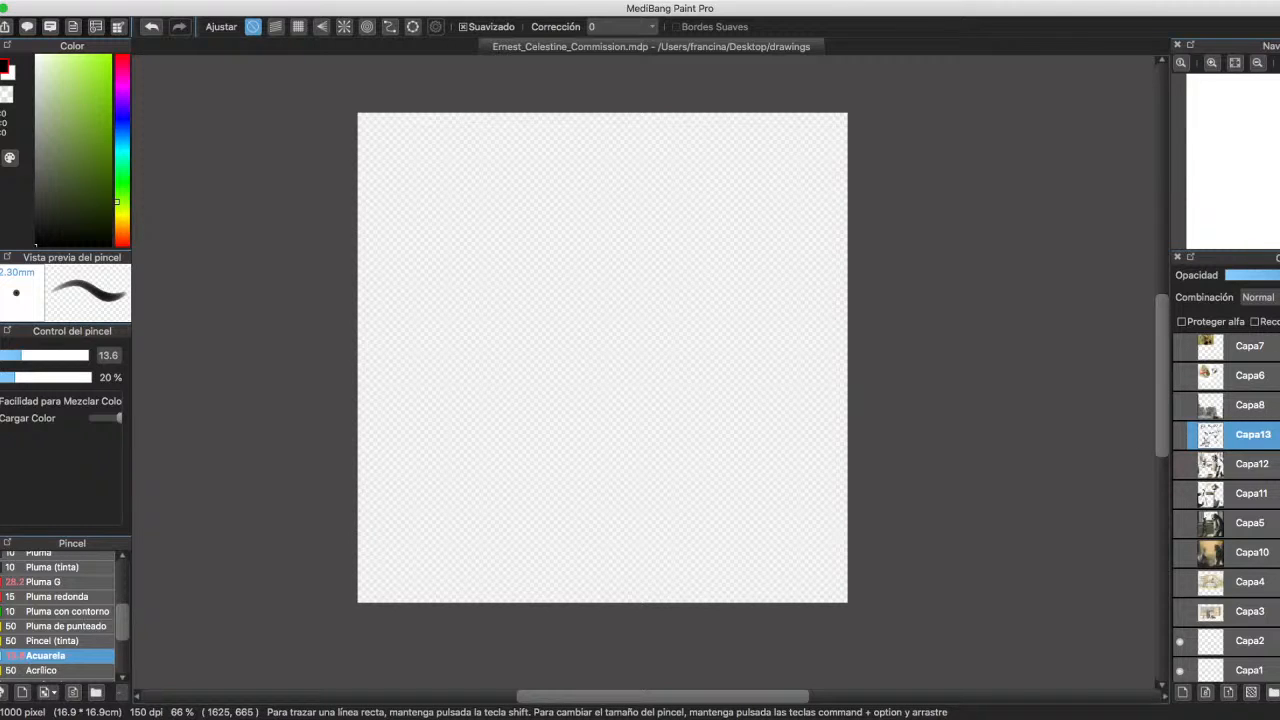
pyautogui.click(1180, 463)
pyautogui.click(1180, 493)
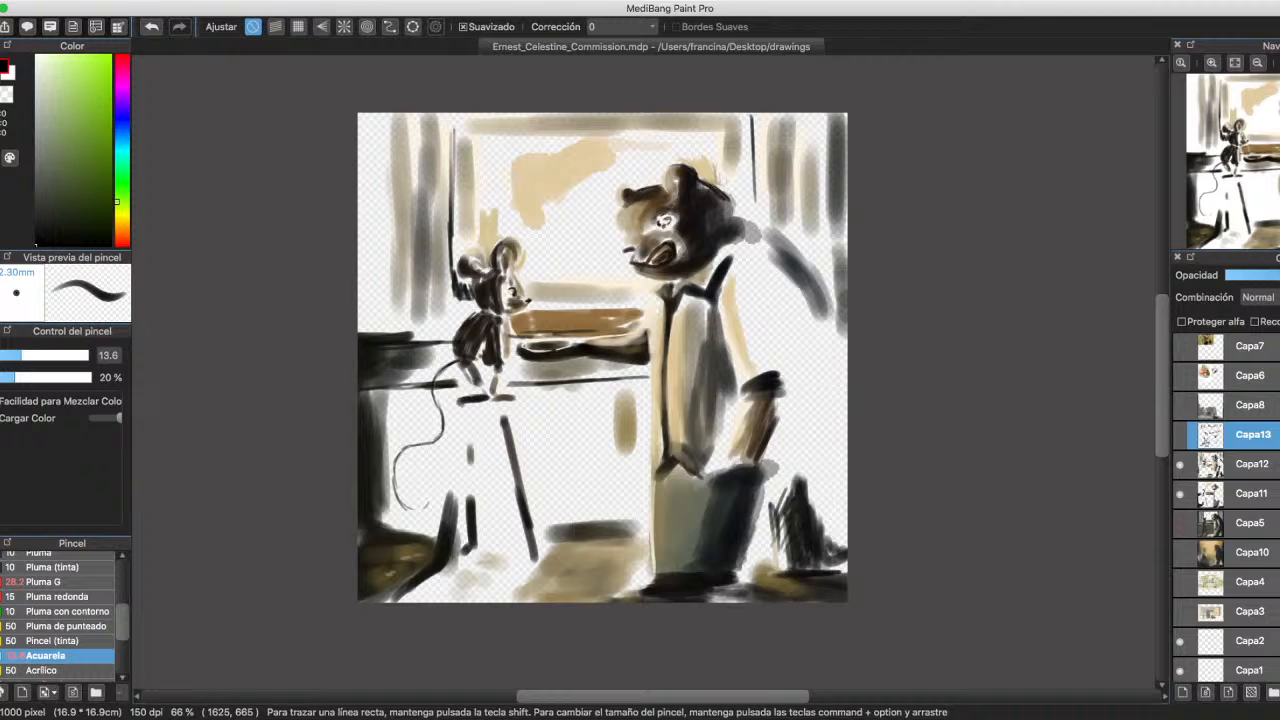
pyautogui.click(1180, 522)
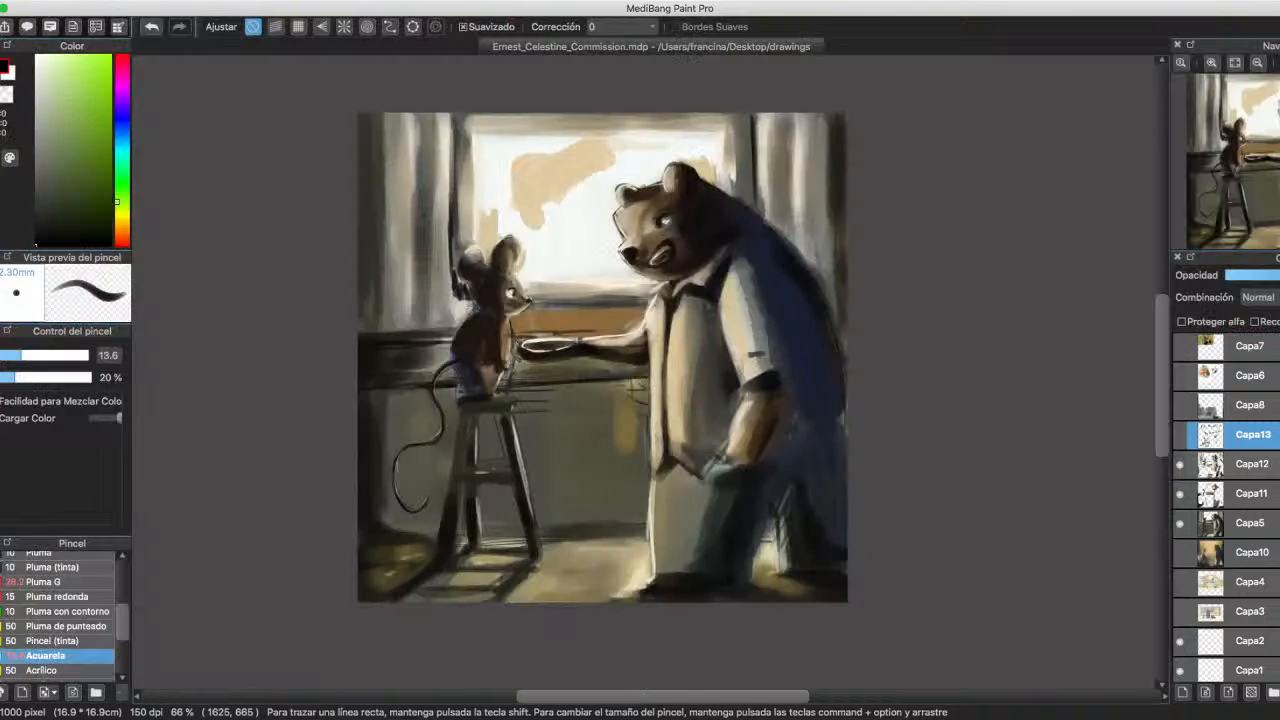
pyautogui.click(1240, 463)
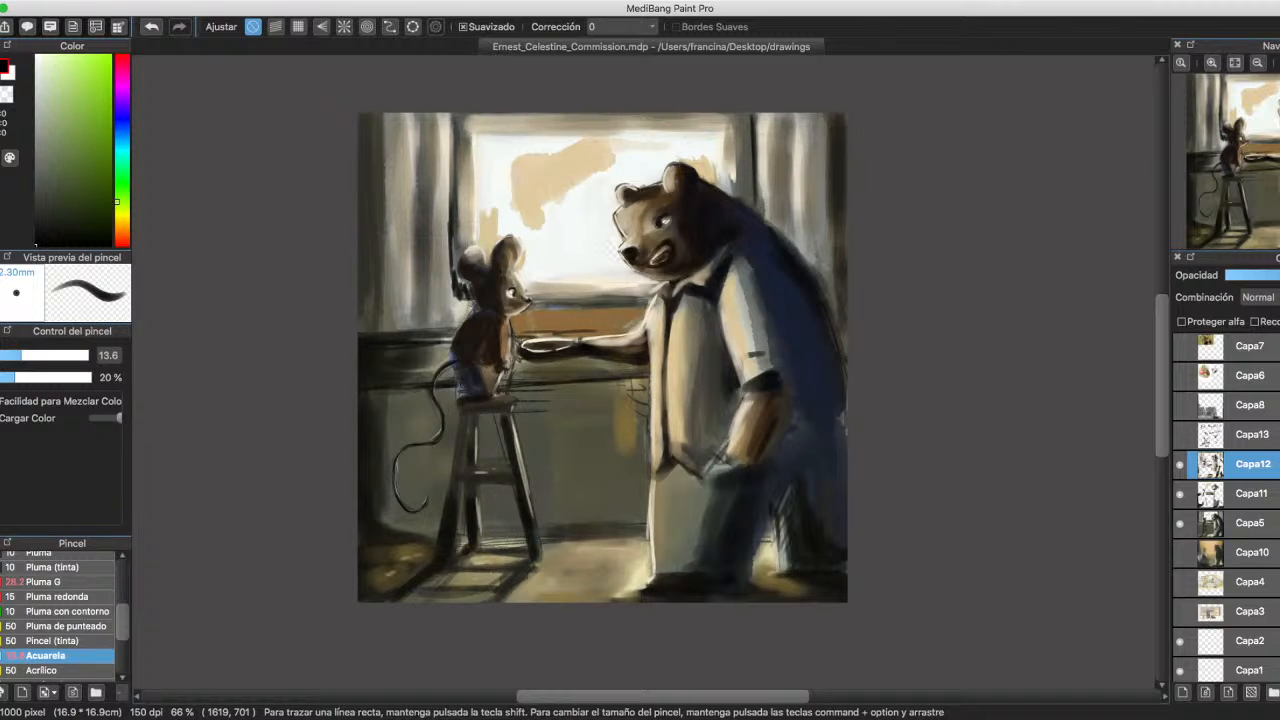
pyautogui.click(1180, 552)
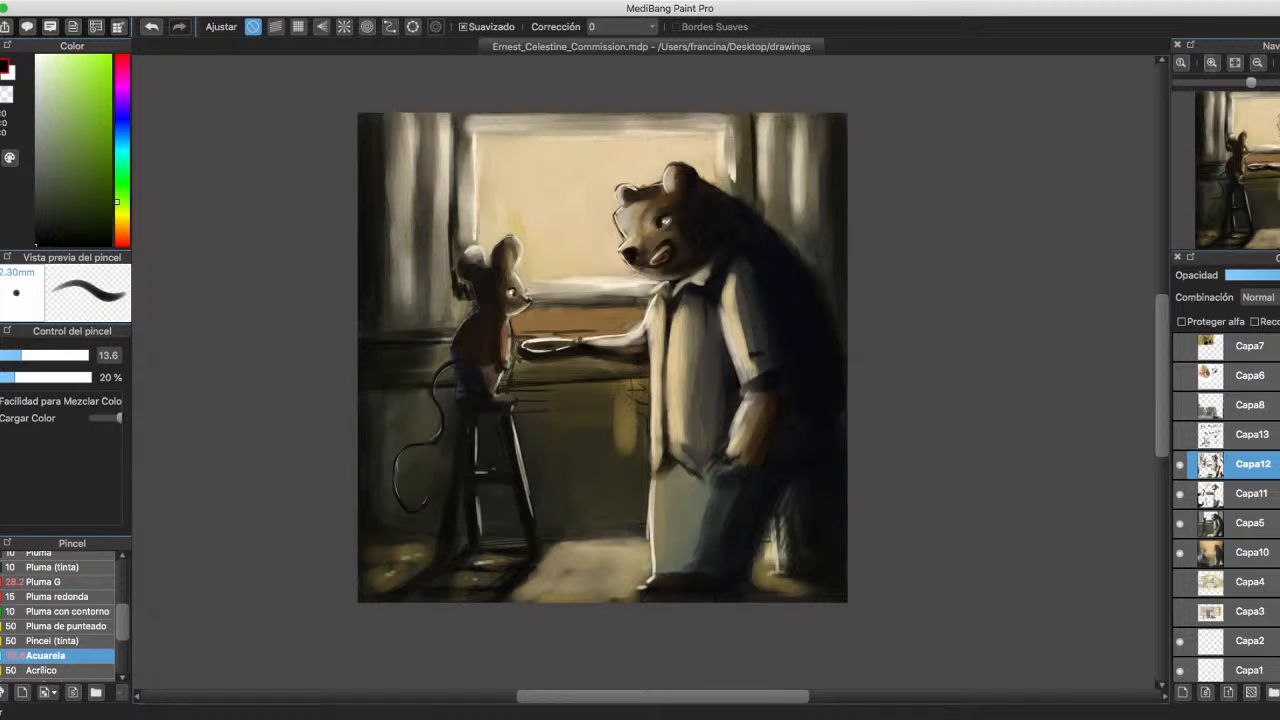
# Fill the inside of the bear's outlined outstretched paw with orange-brown sampled from the wall under the windowsill.
pyautogui.click(1211, 63)
pyautogui.click(1211, 63)
pyautogui.click(1211, 63)
pyautogui.moveTo(1277, 174); pyautogui.dragTo(1257, 151)
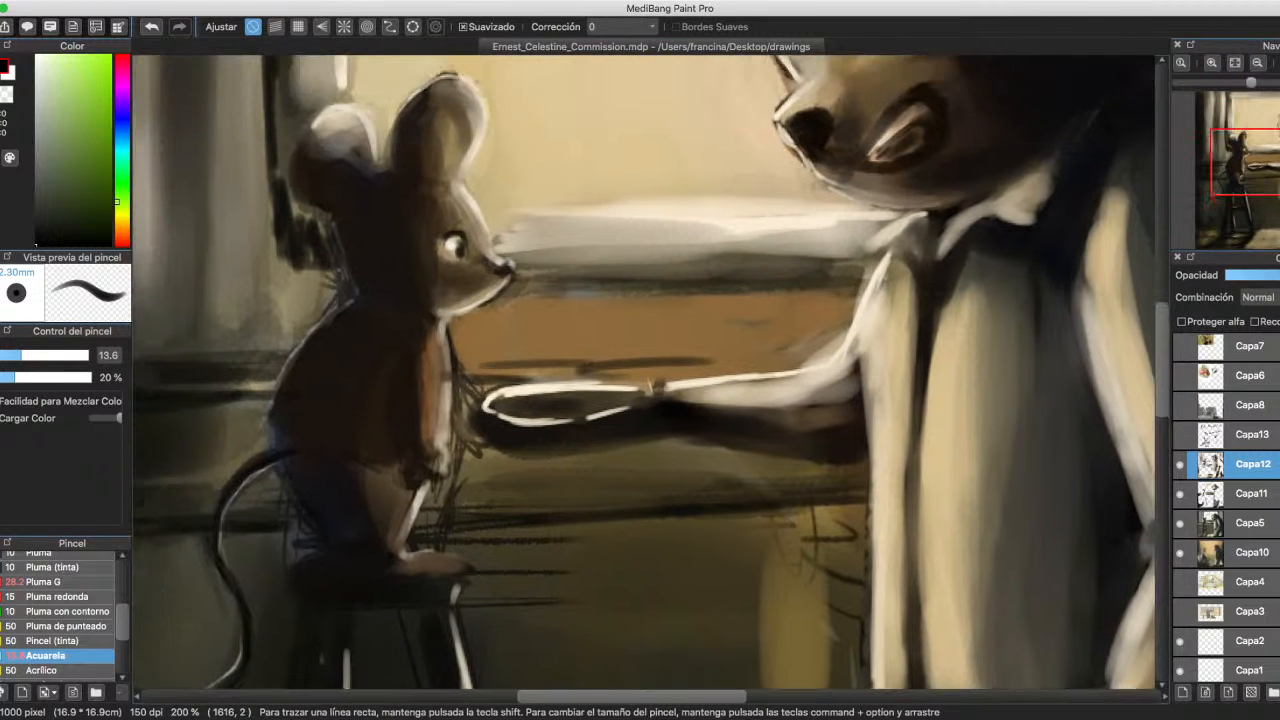
pyautogui.keyDown('alt'); pyautogui.click(597, 340); pyautogui.keyUp('alt')
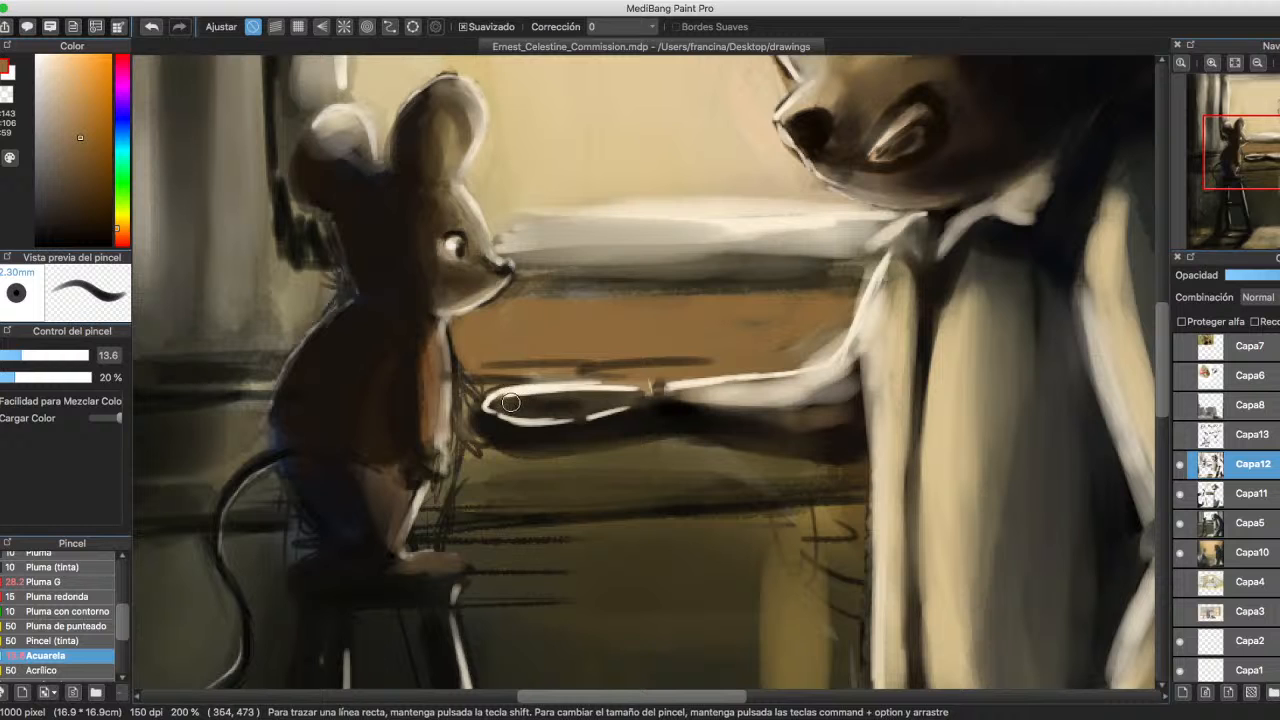
pyautogui.moveTo(511, 403)
pyautogui.mouseDown()
pyautogui.moveTo(614, 393)
pyautogui.moveTo(491, 403)
pyautogui.moveTo(621, 399)
pyautogui.moveTo(500, 406)
pyautogui.moveTo(614, 398)
pyautogui.moveTo(512, 405)
pyautogui.moveTo(604, 392)
pyautogui.mouseUp()
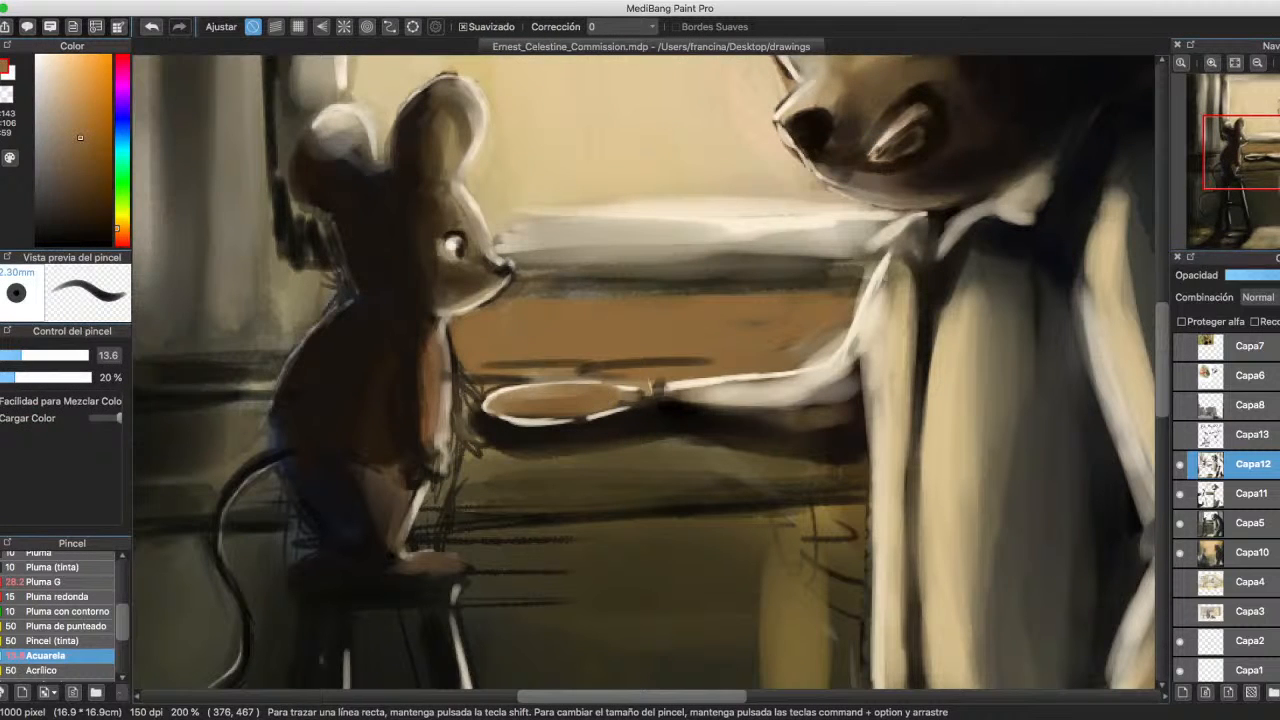
pyautogui.moveTo(500, 402)
pyautogui.mouseDown()
pyautogui.moveTo(616, 394)
pyautogui.moveTo(518, 406)
pyautogui.moveTo(593, 406)
pyautogui.moveTo(554, 408)
pyautogui.moveTo(542, 425)
pyautogui.moveTo(564, 432)
pyautogui.moveTo(491, 418)
pyautogui.moveTo(547, 417)
pyautogui.moveTo(486, 419)
pyautogui.moveTo(557, 420)
pyautogui.mouseUp()
# Shade the lower edge of the outstretched paw and its wrist with dark browns sampled from the arm's shadow.
pyautogui.keyDown('alt'); pyautogui.click(562, 431); pyautogui.keyUp('alt')
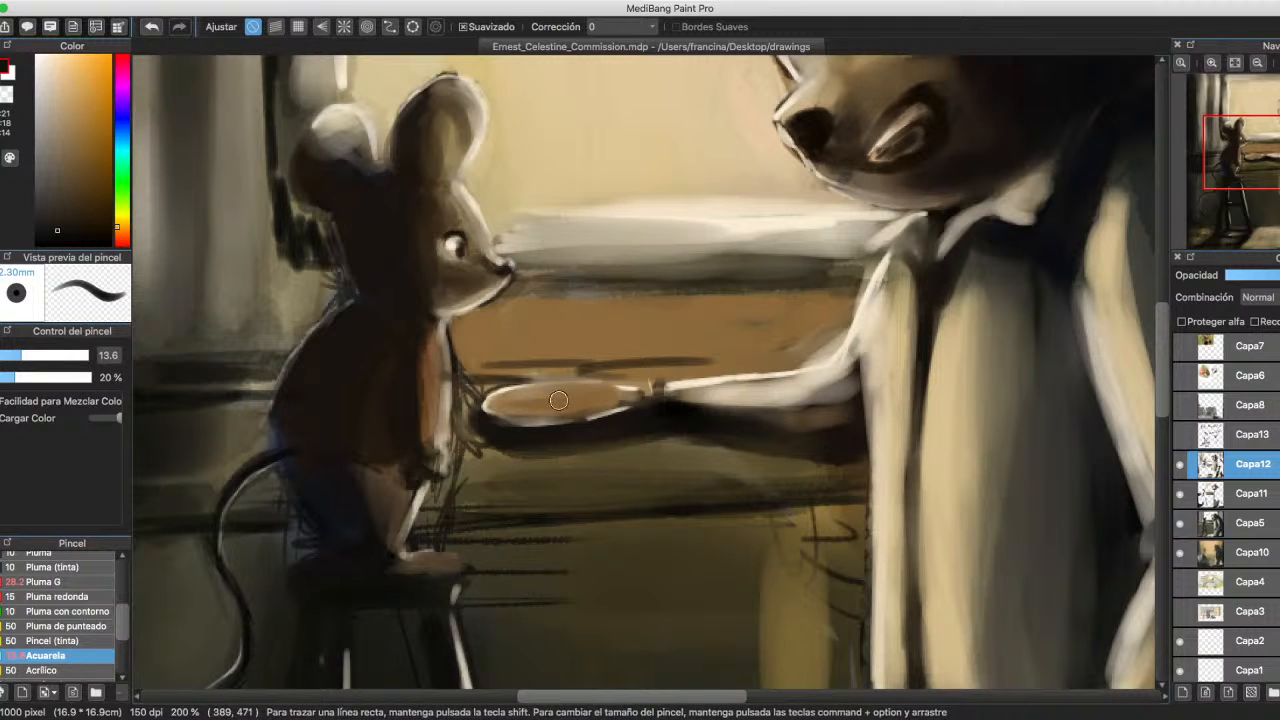
pyautogui.moveTo(558, 401)
pyautogui.mouseDown()
pyautogui.moveTo(493, 414)
pyautogui.moveTo(621, 404)
pyautogui.moveTo(486, 410)
pyautogui.moveTo(525, 419)
pyautogui.moveTo(641, 400)
pyautogui.moveTo(522, 434)
pyautogui.mouseUp()
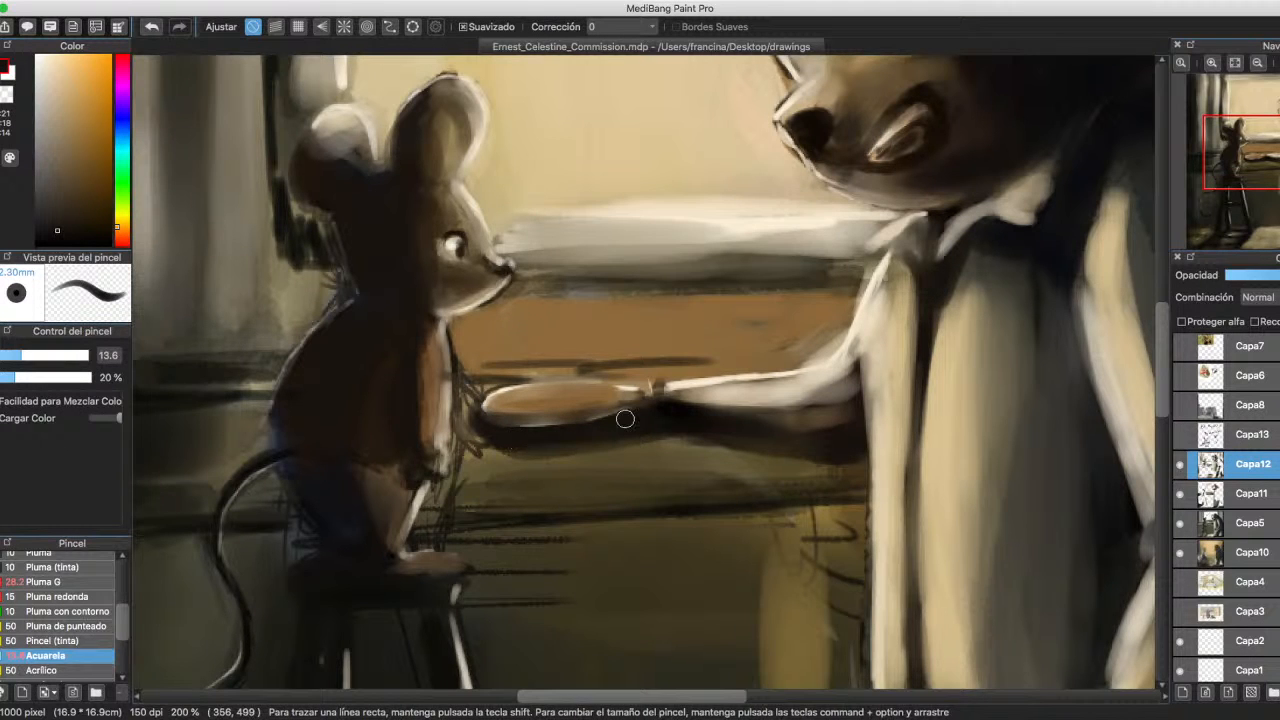
pyautogui.keyDown('alt'); pyautogui.click(853, 428); pyautogui.keyUp('alt')
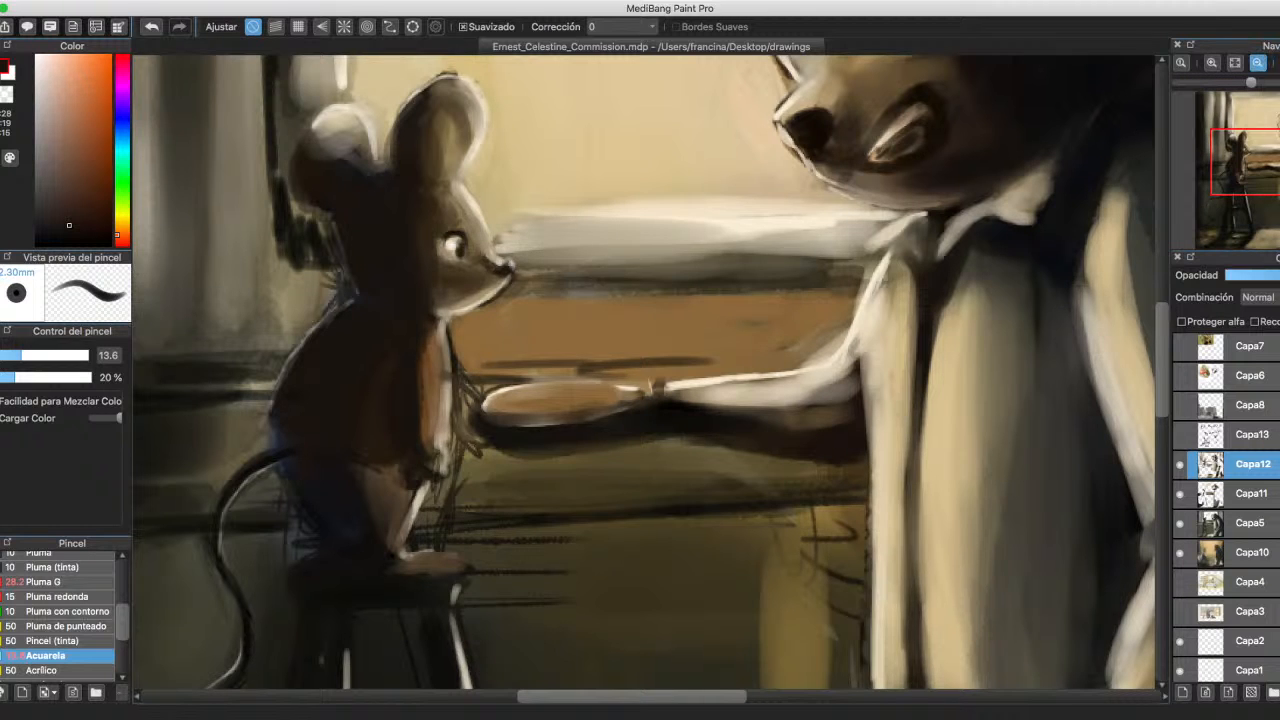
# Touch up the bear's lowered paw by the trouser pocket with browns sampled from it.
pyautogui.press('super+minus')
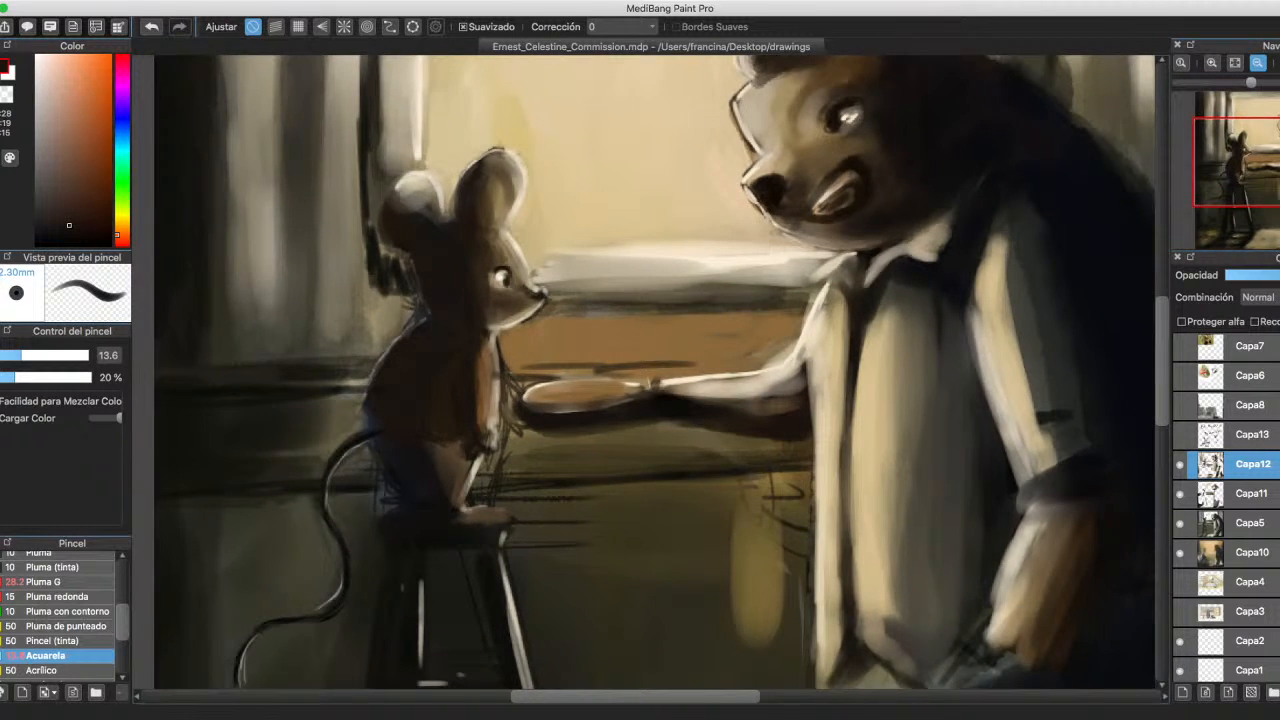
pyautogui.press('super+minus')
pyautogui.hscroll(5, 804, 477)
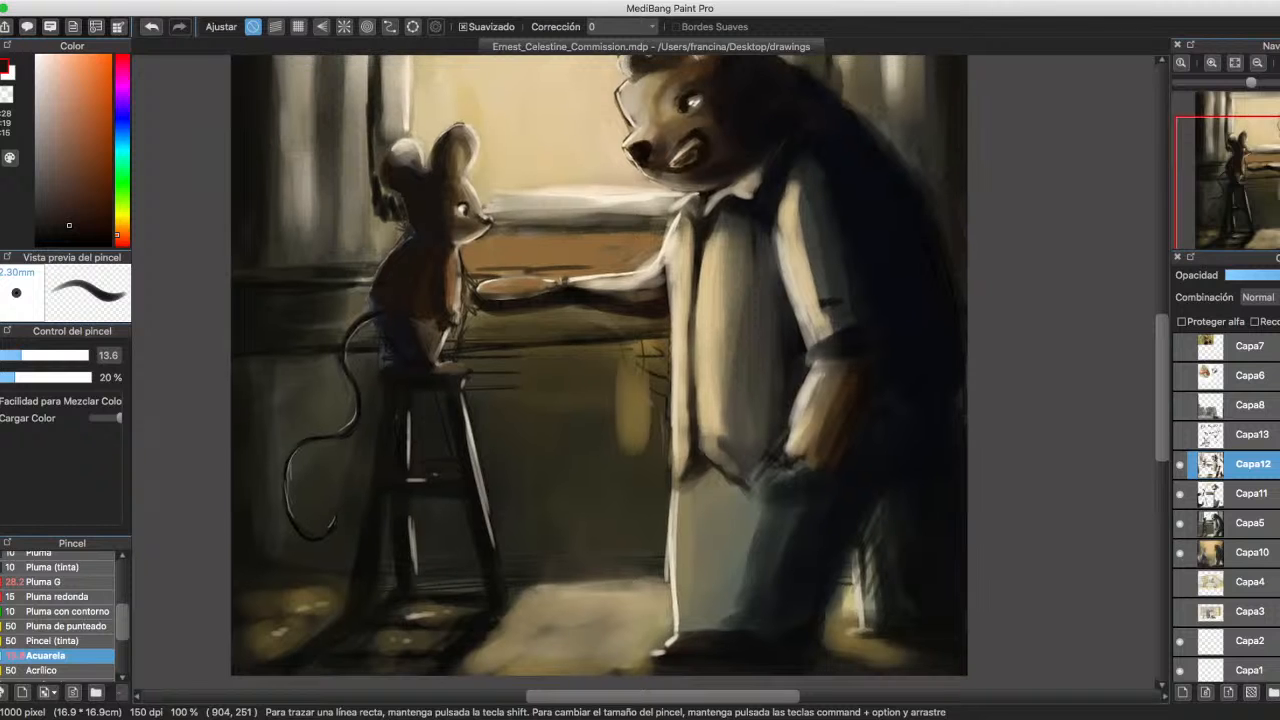
pyautogui.keyDown('alt'); pyautogui.click(808, 464); pyautogui.keyUp('alt')
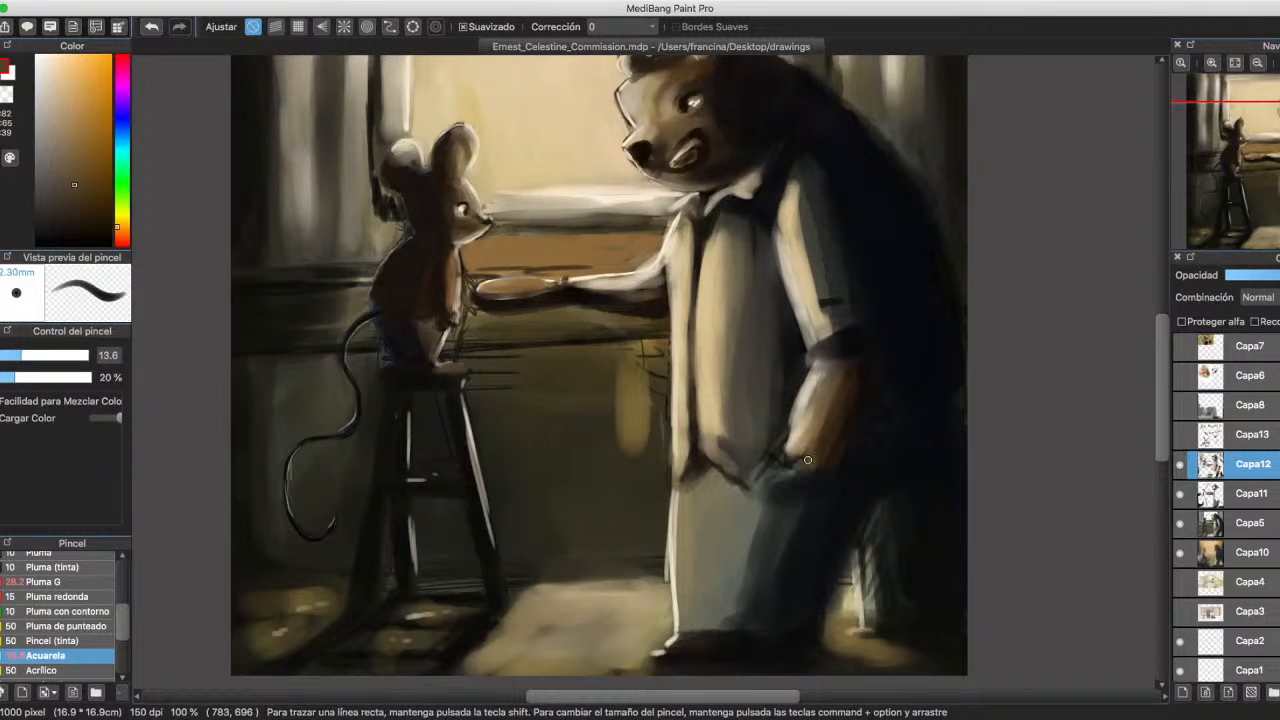
pyautogui.keyDown('alt'); pyautogui.click(828, 458); pyautogui.keyUp('alt')
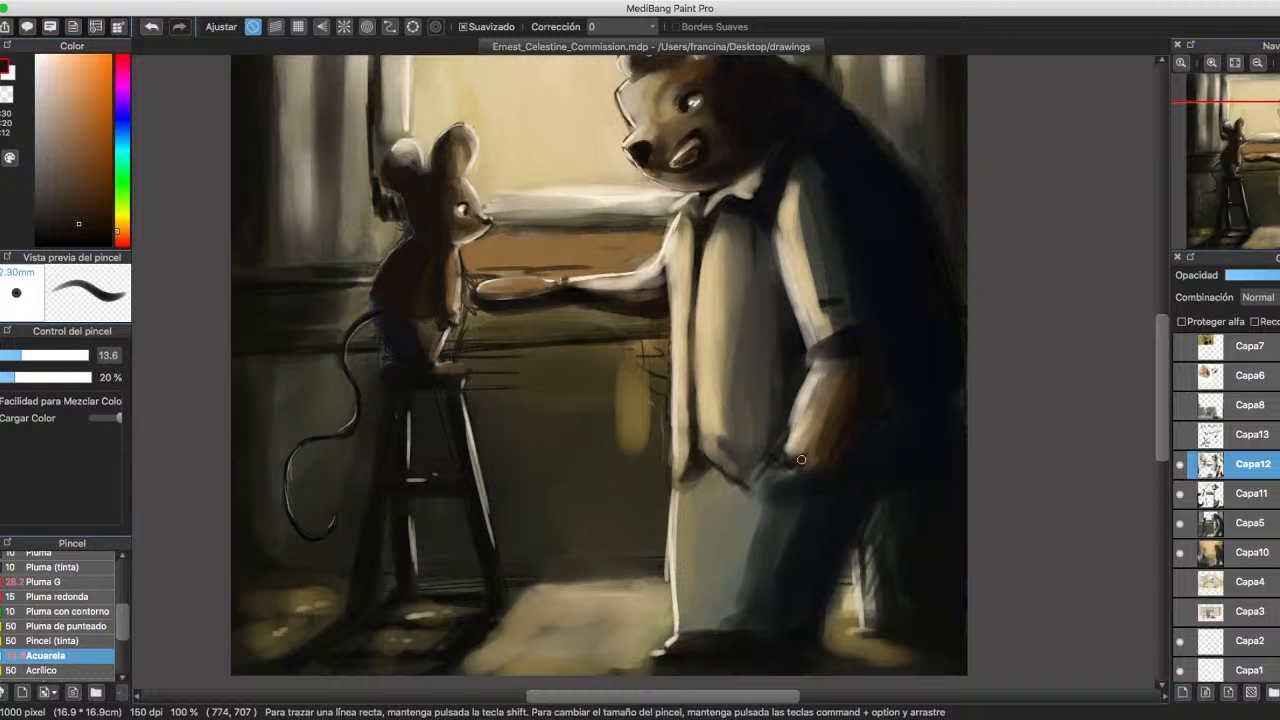
pyautogui.keyDown('alt'); pyautogui.click(797, 455); pyautogui.keyUp('alt')
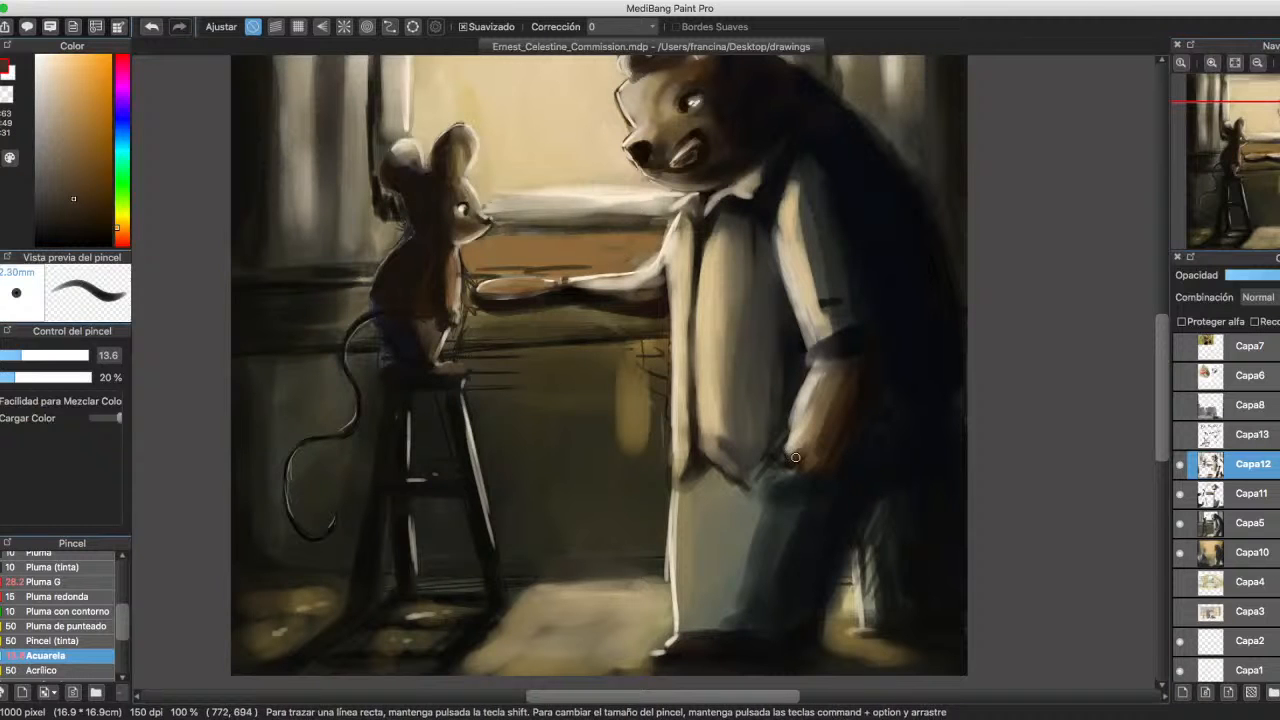
pyautogui.moveTo(817, 463); pyautogui.dragTo(830, 450)
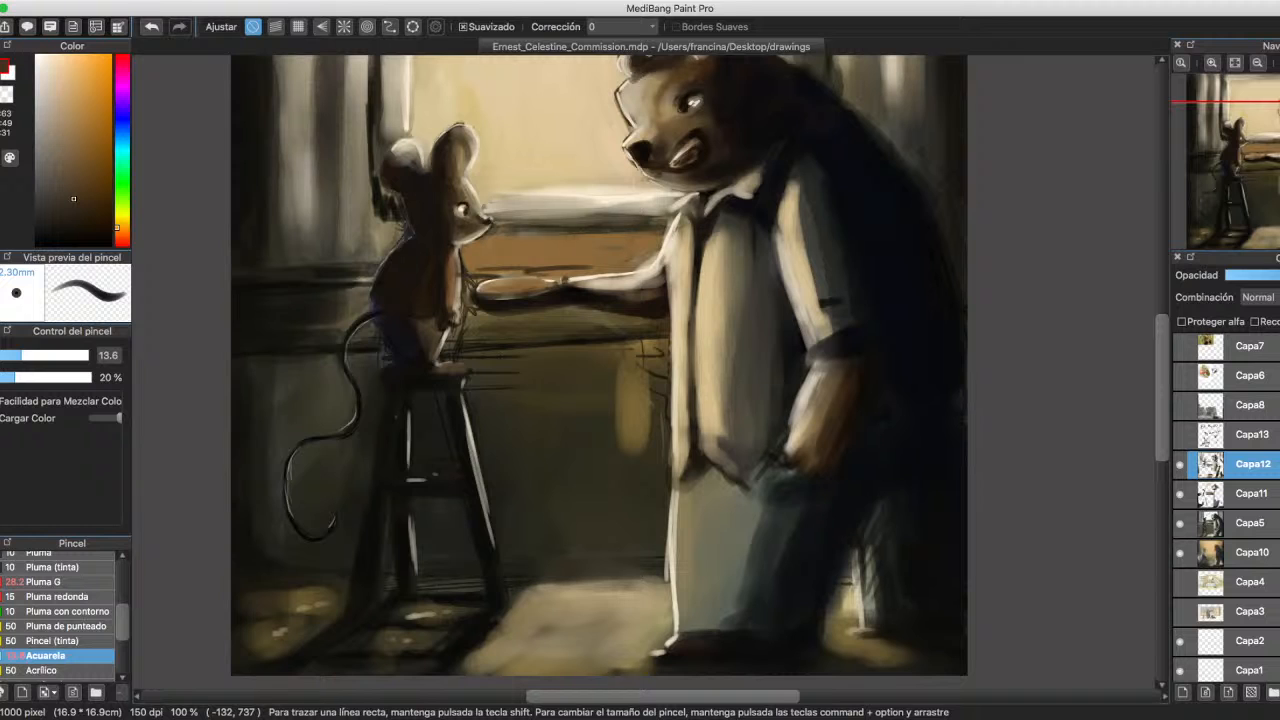
# Set the brush size to 31 and paint over the sketch lines beside the stool seat with sampled dark olive tones.
pyautogui.moveTo(643, 372); pyautogui.dragTo(660, 372)
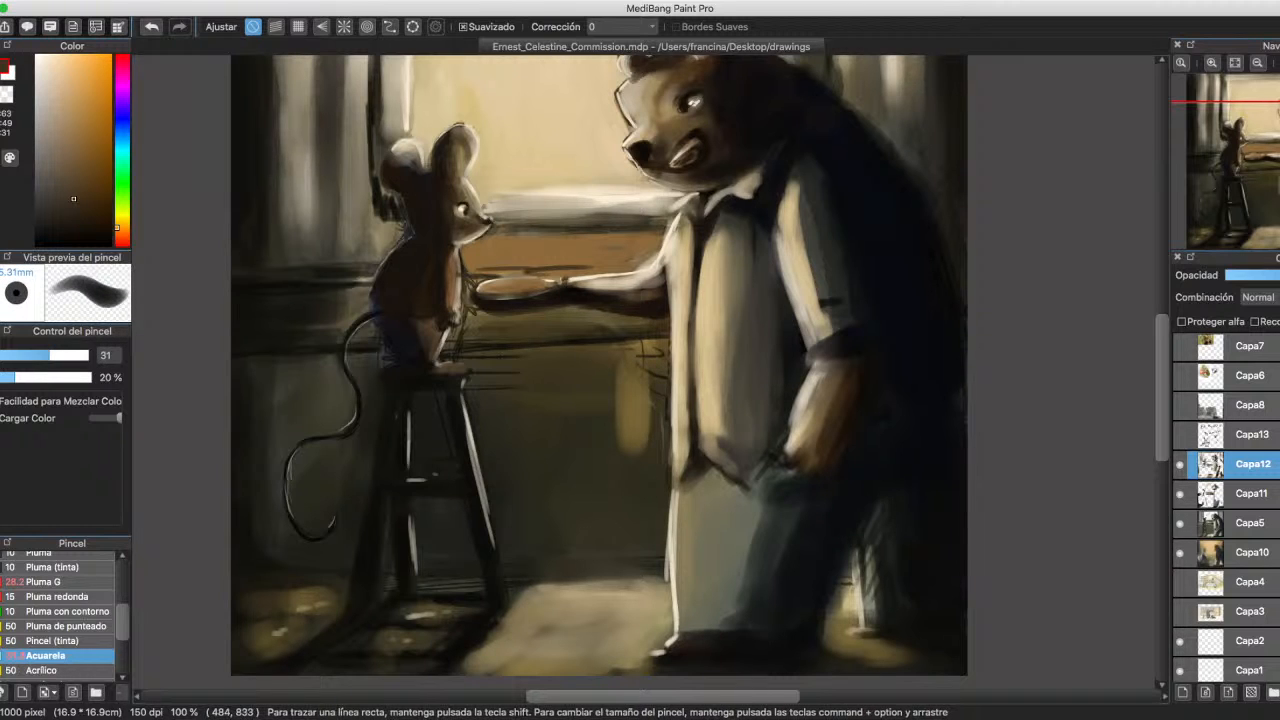
pyautogui.scroll(-3, 589, 540)
pyautogui.scroll(2, 232, 456)
pyautogui.hscroll(2, 232, 456)
pyautogui.keyDown('alt'); pyautogui.click(182, 474); pyautogui.keyUp('alt')
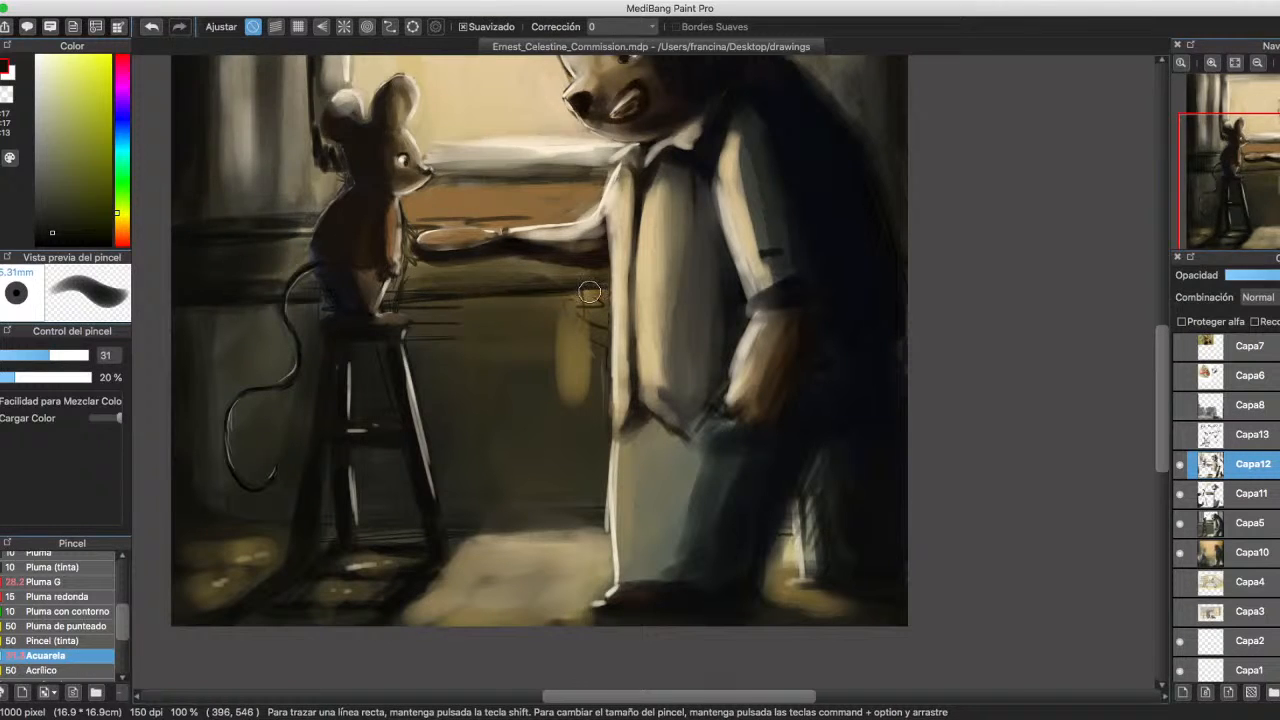
pyautogui.moveTo(435, 300)
pyautogui.mouseDown()
pyautogui.moveTo(549, 300)
pyautogui.moveTo(415, 312)
pyautogui.moveTo(605, 304)
pyautogui.moveTo(475, 309)
pyautogui.moveTo(515, 311)
pyautogui.mouseUp()
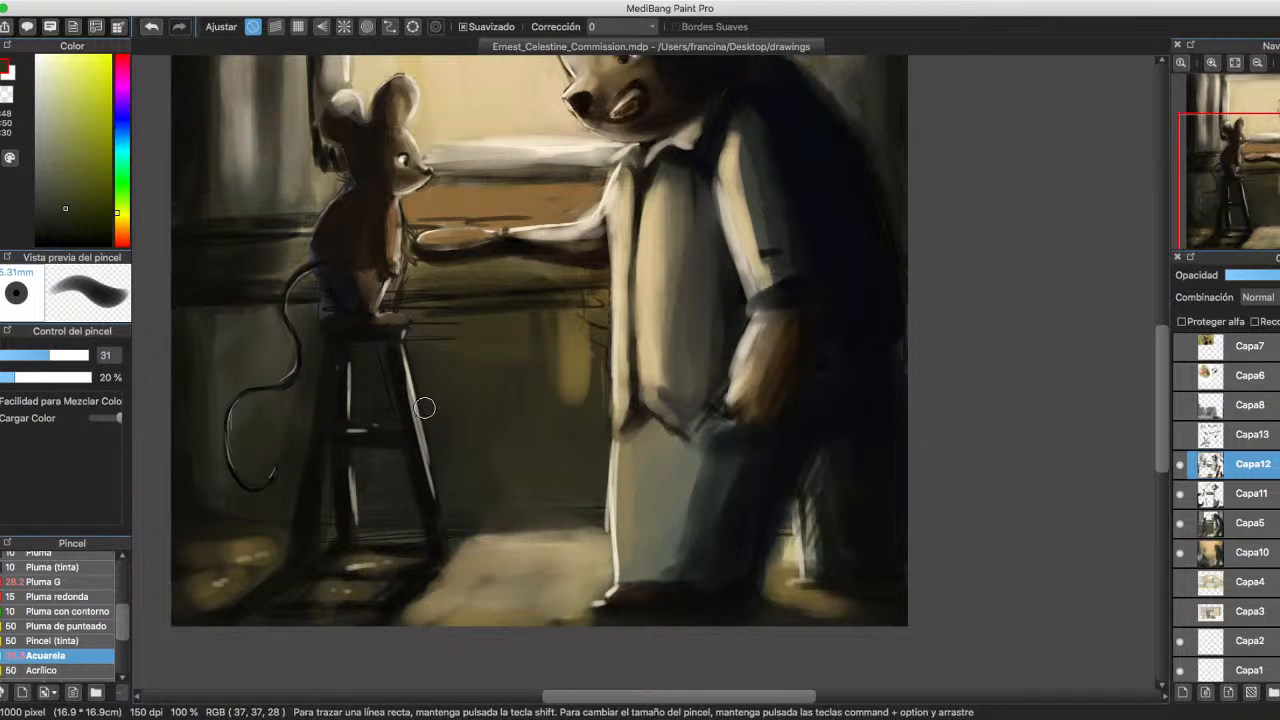
pyautogui.rightClick(380, 468)
pyautogui.moveTo(434, 328); pyautogui.dragTo(438, 357)
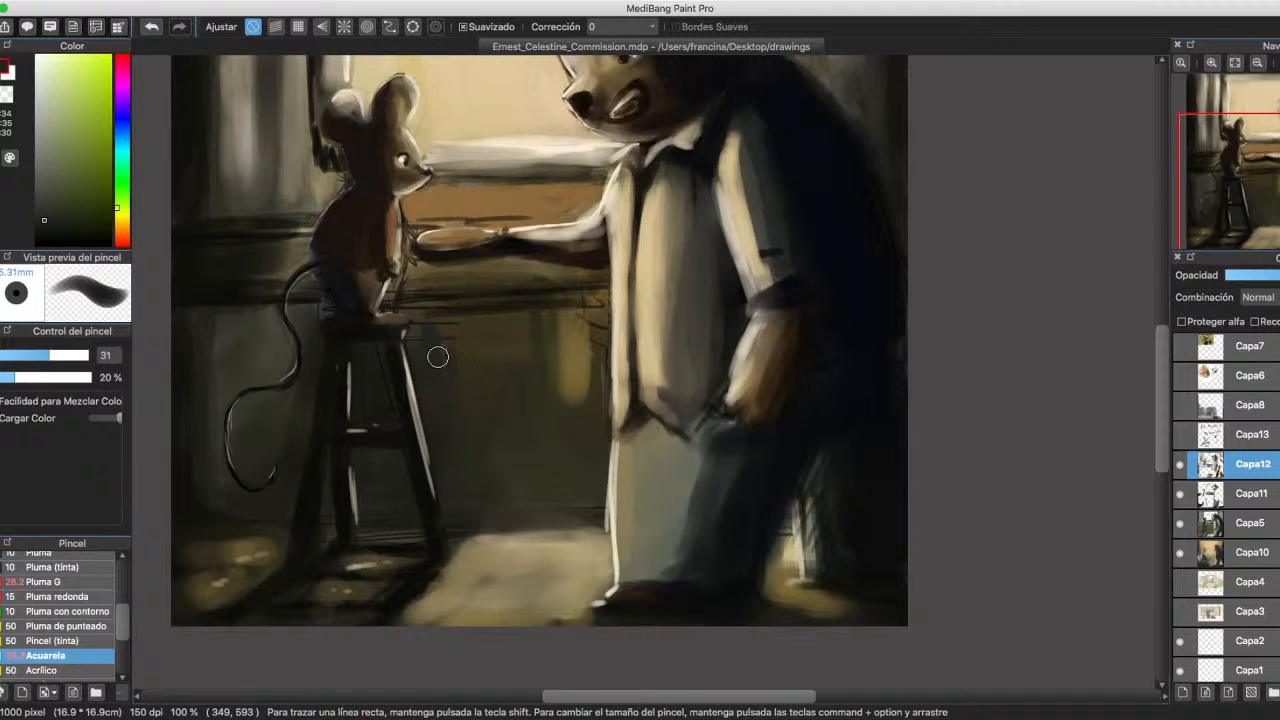
# Paint dark vertical plank streaks on the wall below the ledge, covering the yellow patch, and darken the wall around the mouse's tail.
pyautogui.rightClick(431, 302)
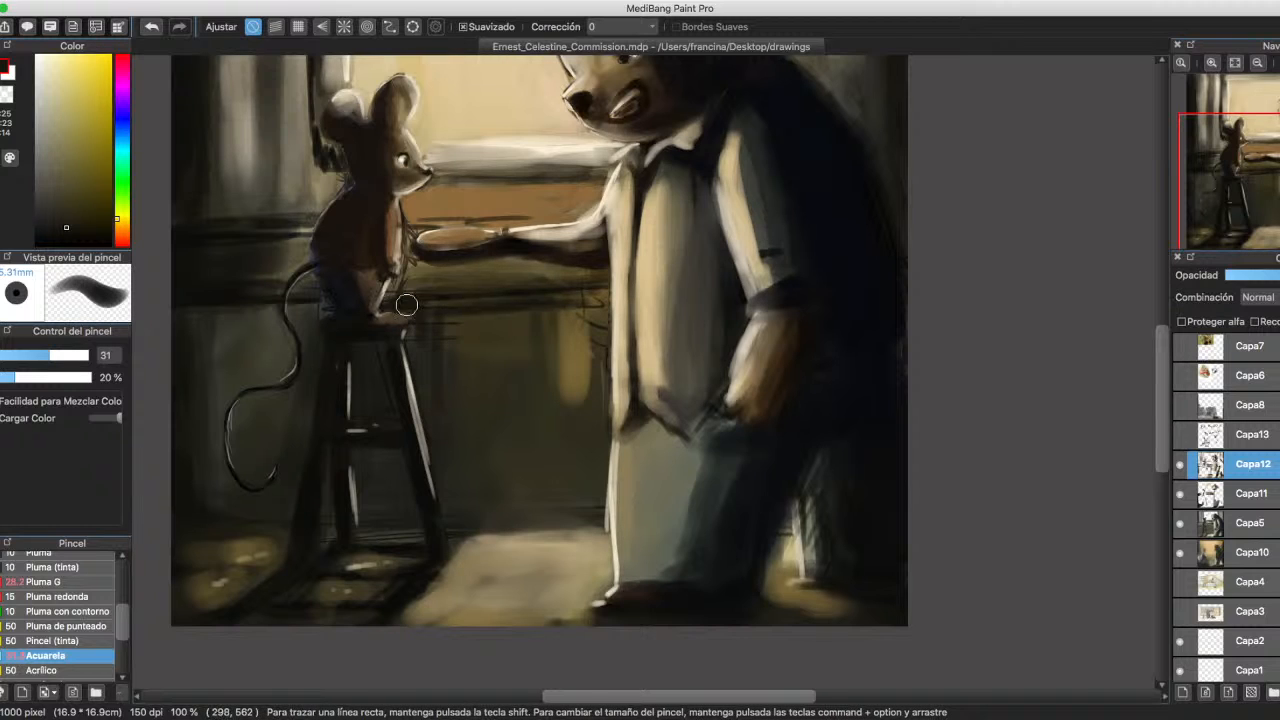
pyautogui.moveTo(431, 367)
pyautogui.mouseDown()
pyautogui.moveTo(449, 441)
pyautogui.moveTo(465, 318)
pyautogui.moveTo(461, 378)
pyautogui.moveTo(449, 323)
pyautogui.moveTo(487, 309)
pyautogui.moveTo(495, 473)
pyautogui.moveTo(490, 453)
pyautogui.moveTo(516, 420)
pyautogui.moveTo(539, 327)
pyautogui.moveTo(592, 313)
pyautogui.moveTo(596, 436)
pyautogui.moveTo(598, 297)
pyautogui.moveTo(464, 306)
pyautogui.moveTo(584, 293)
pyautogui.moveTo(498, 345)
pyautogui.moveTo(464, 505)
pyautogui.moveTo(478, 522)
pyautogui.moveTo(585, 515)
pyautogui.moveTo(604, 491)
pyautogui.moveTo(585, 476)
pyautogui.moveTo(577, 516)
pyautogui.moveTo(542, 446)
pyautogui.moveTo(535, 510)
pyautogui.moveTo(498, 463)
pyautogui.moveTo(460, 501)
pyautogui.moveTo(425, 354)
pyautogui.moveTo(445, 470)
pyautogui.moveTo(470, 360)
pyautogui.mouseUp()
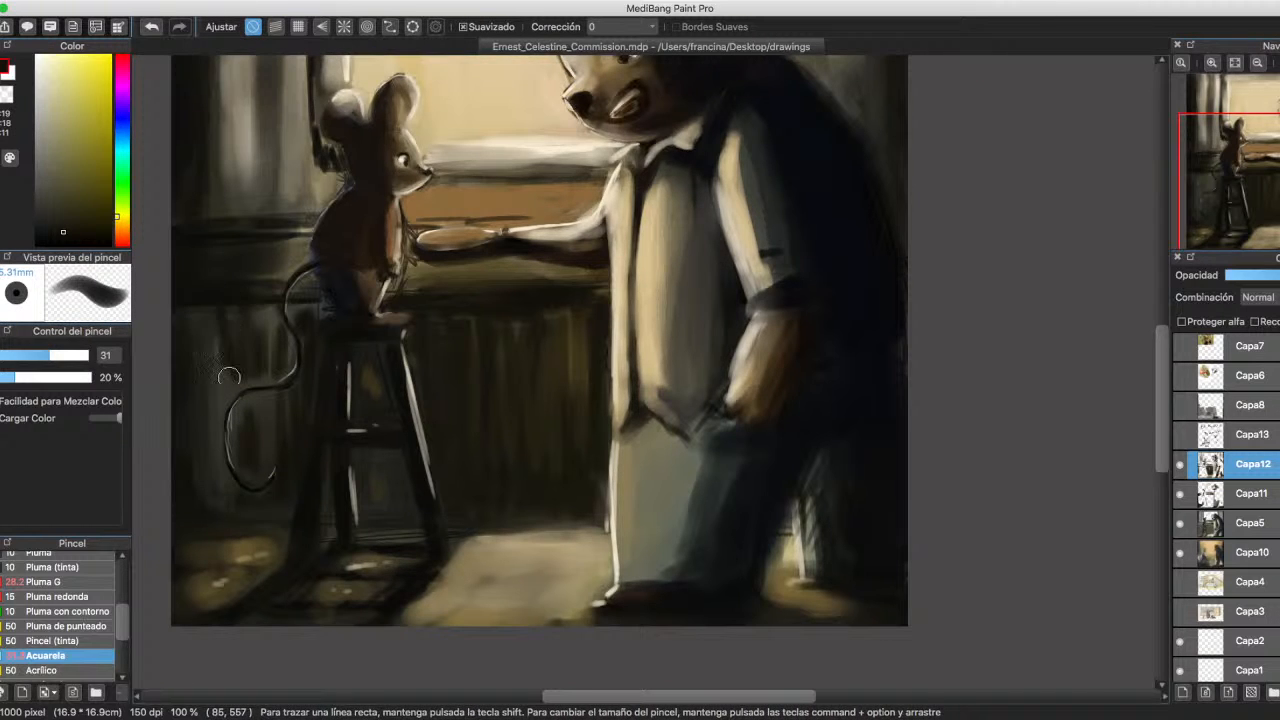
pyautogui.keyDown('alt'); pyautogui.click(245, 321); pyautogui.keyUp('alt')
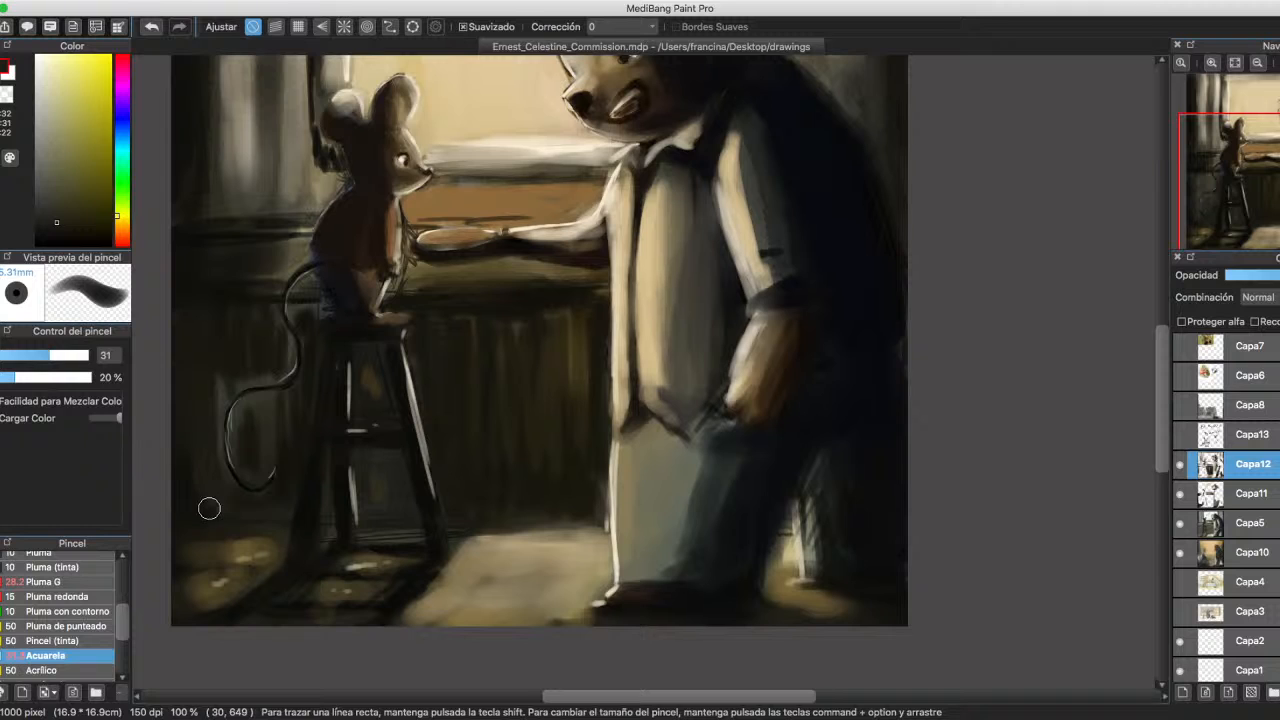
pyautogui.rightClick(414, 585)
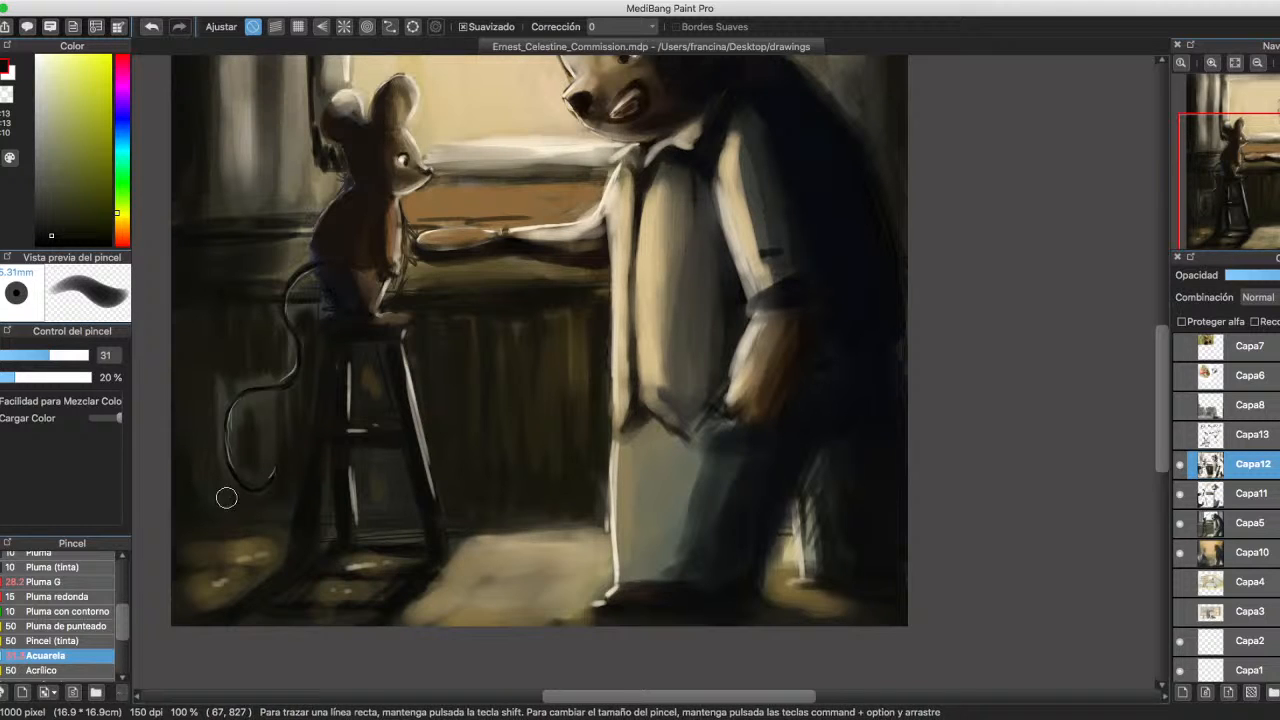
# Set the brush size to 86 and darken the wall and ledge behind the mouse with the sampled near-black.
pyautogui.click(24, 355)
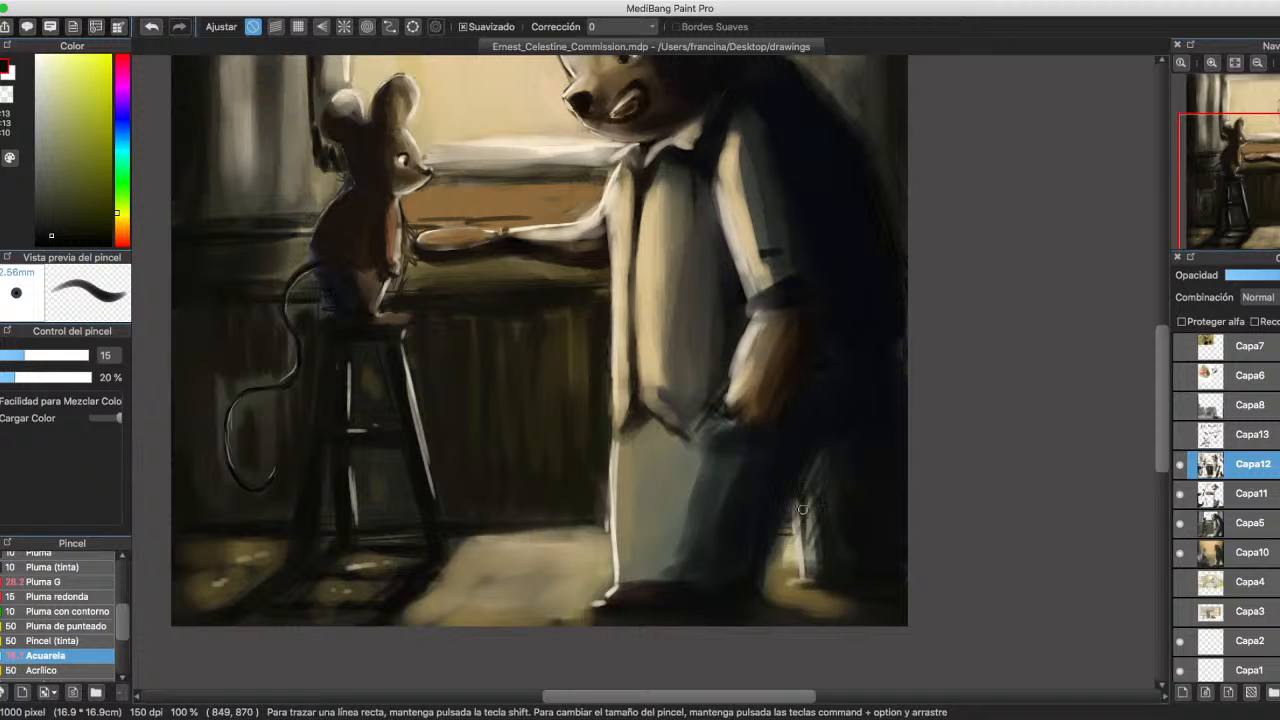
pyautogui.scroll(5, 837, 361)
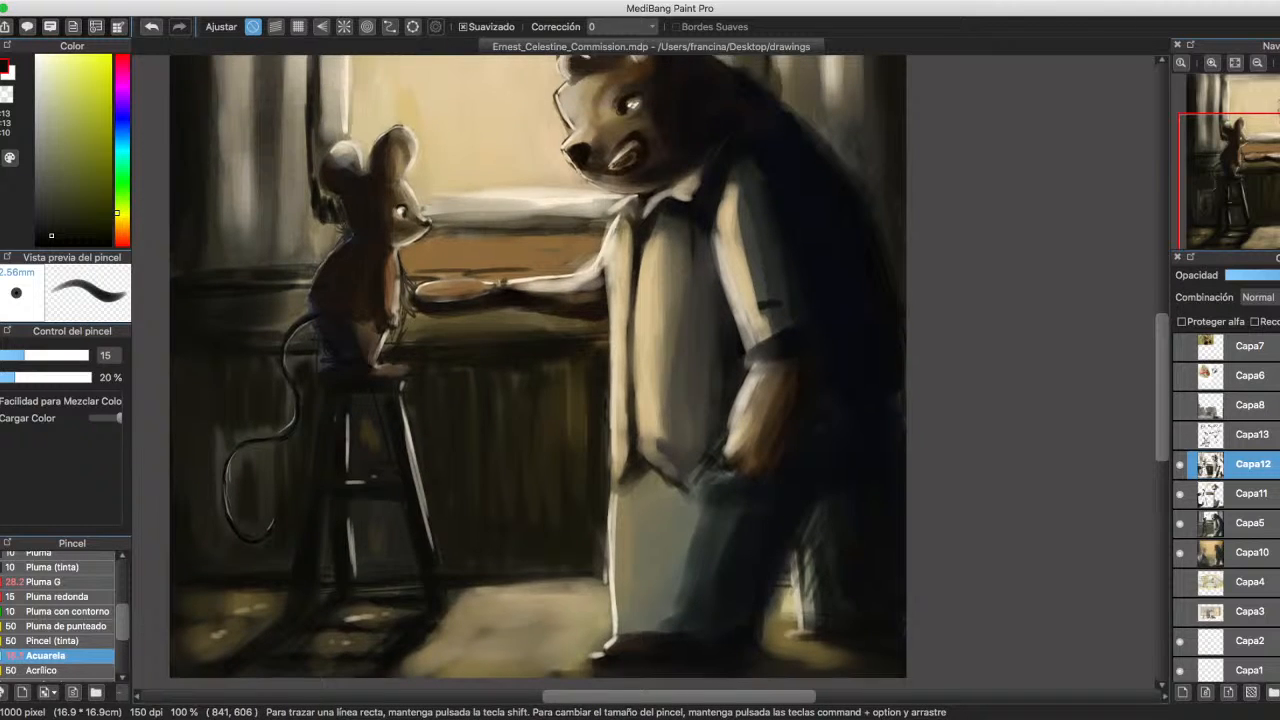
pyautogui.scroll(3, 781, 640)
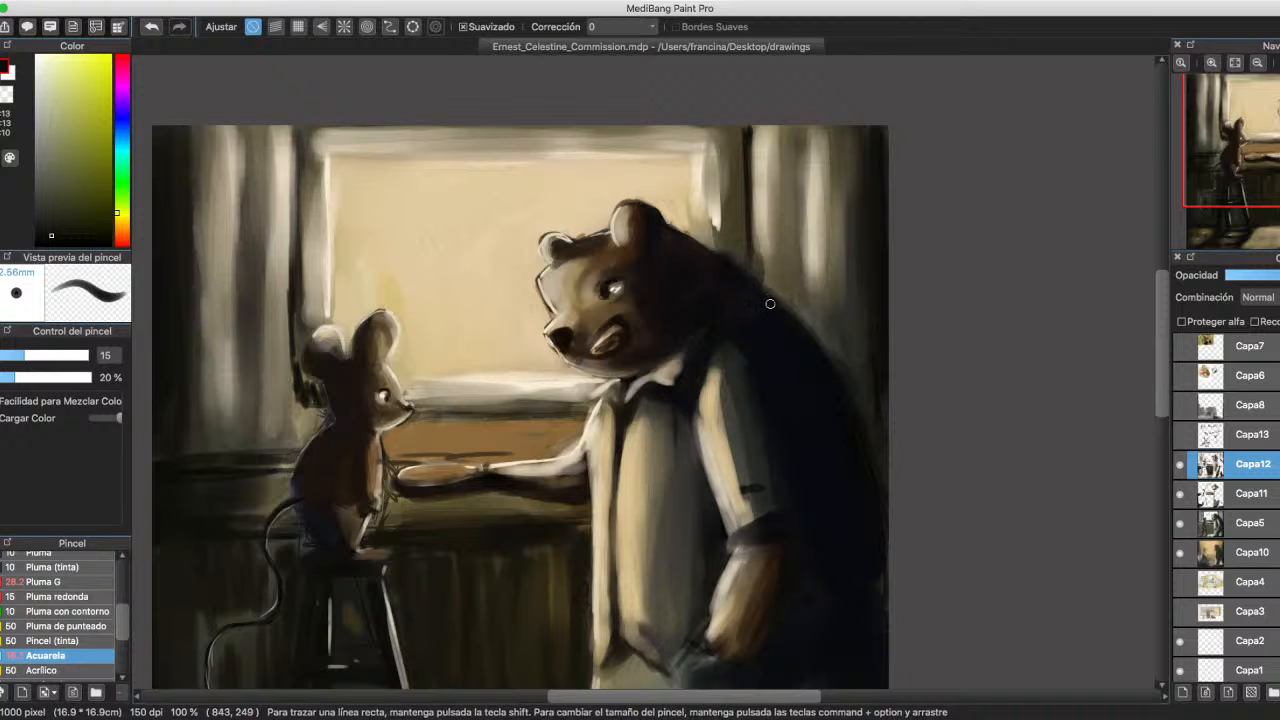
pyautogui.scroll(-3, 865, 475)
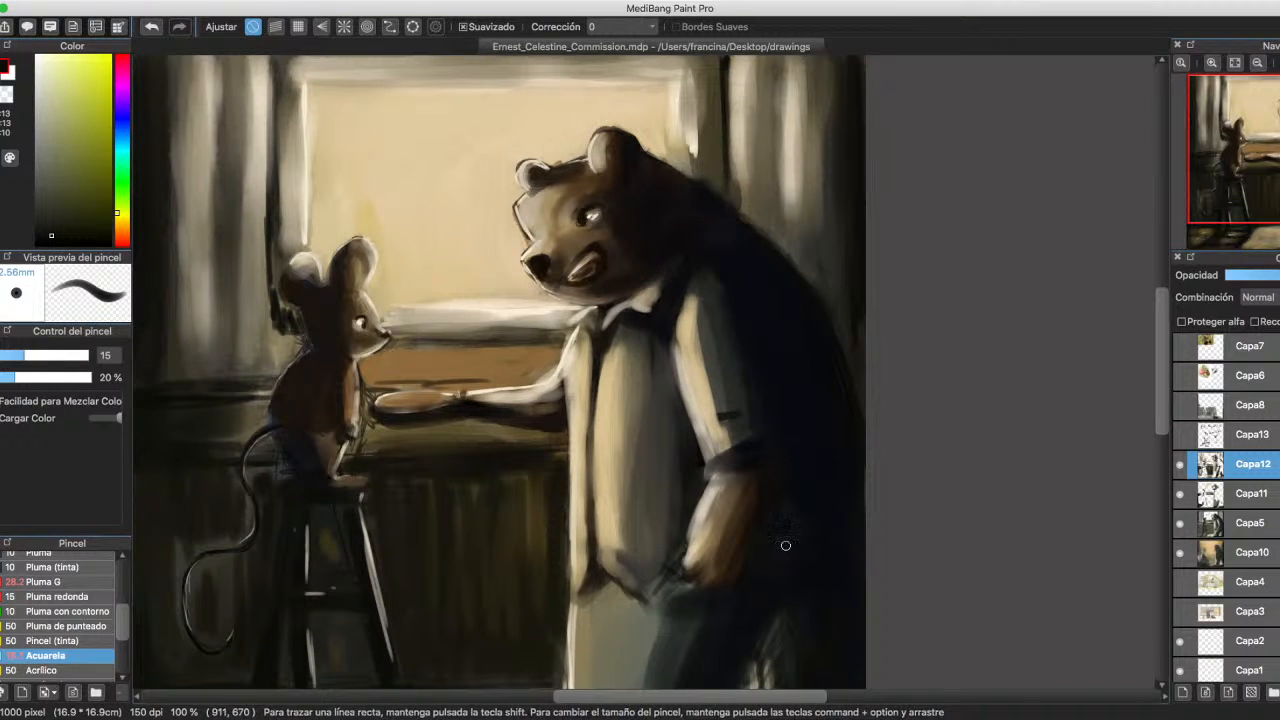
pyautogui.scroll(-6, 842, 564)
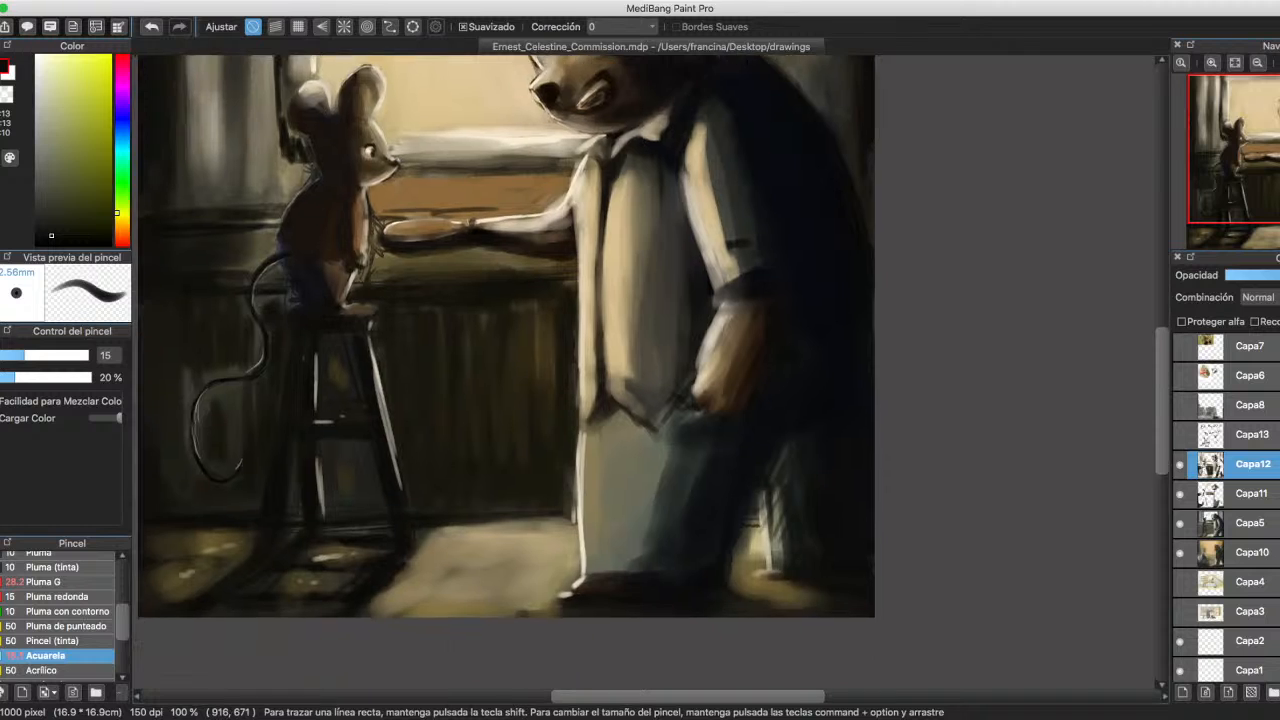
pyautogui.scroll(7, 808, 349)
pyautogui.hscroll(-3, 808, 349)
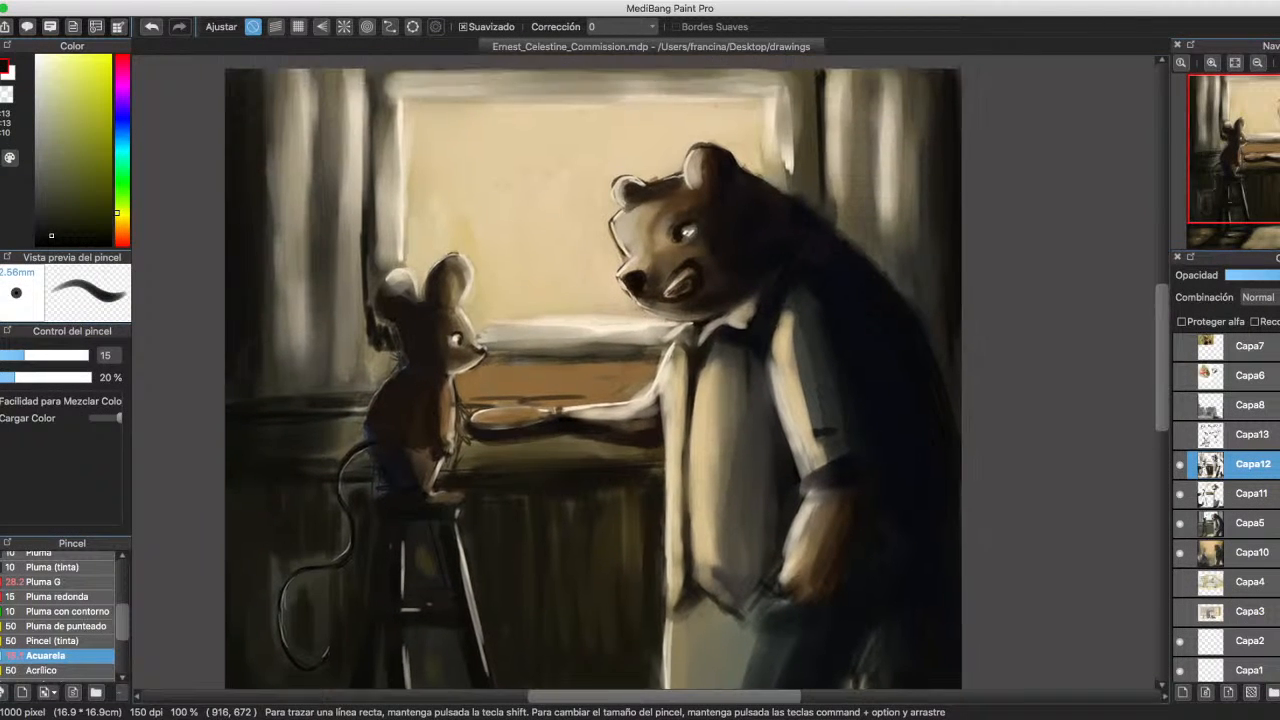
pyautogui.hscroll(1, 370, 315)
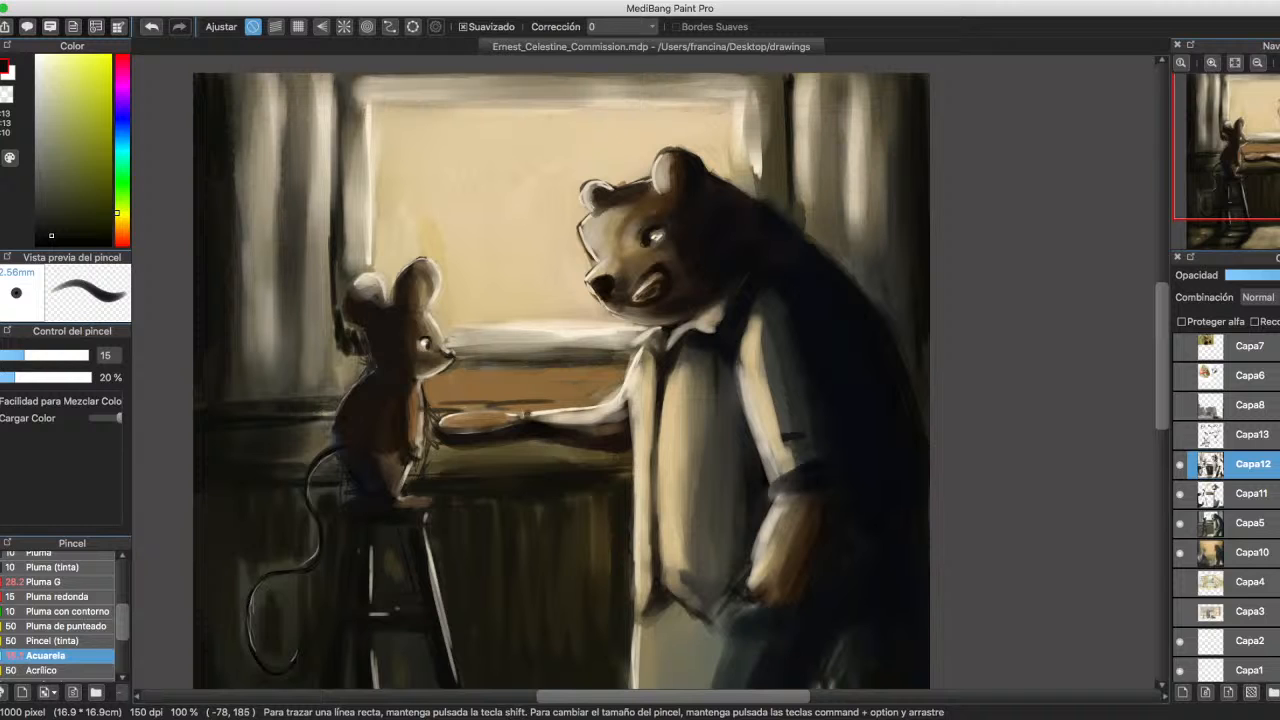
pyautogui.click(55, 355)
pyautogui.click(75, 355)
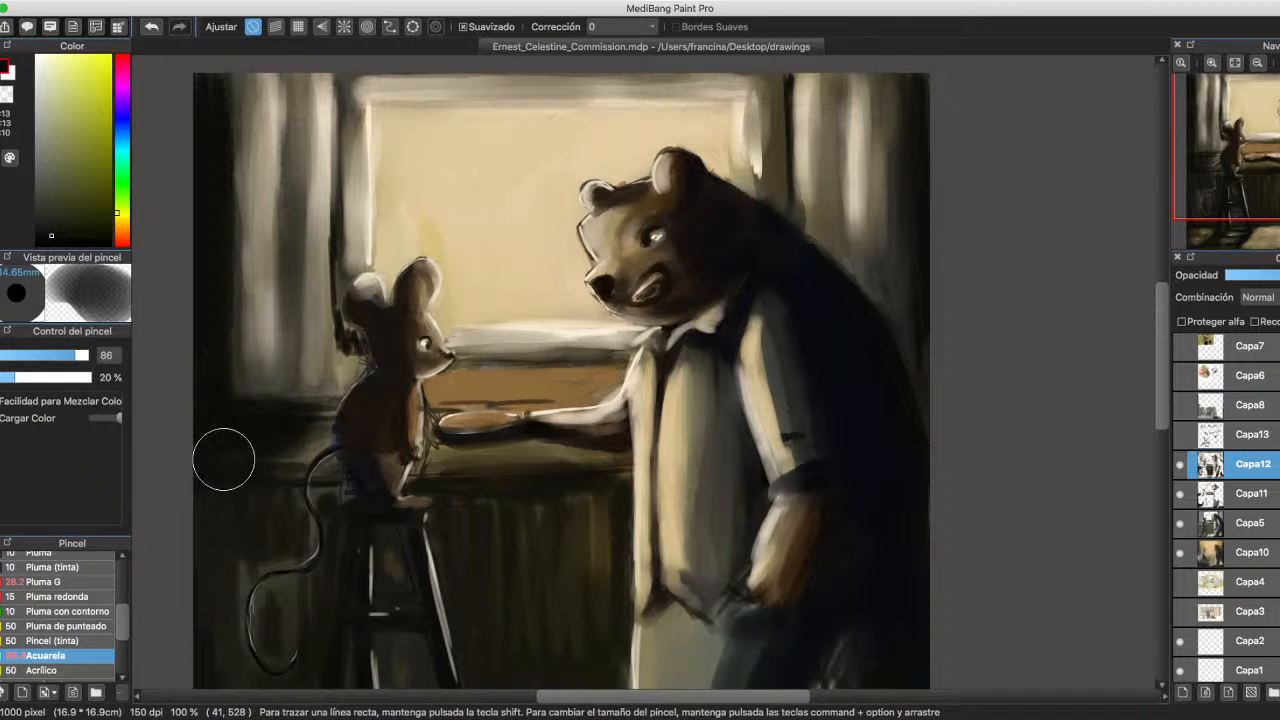
# Soften and tone down the floor around the stool legs with dark browns sampled from the floor.
pyautogui.scroll(-5, 270, 510)
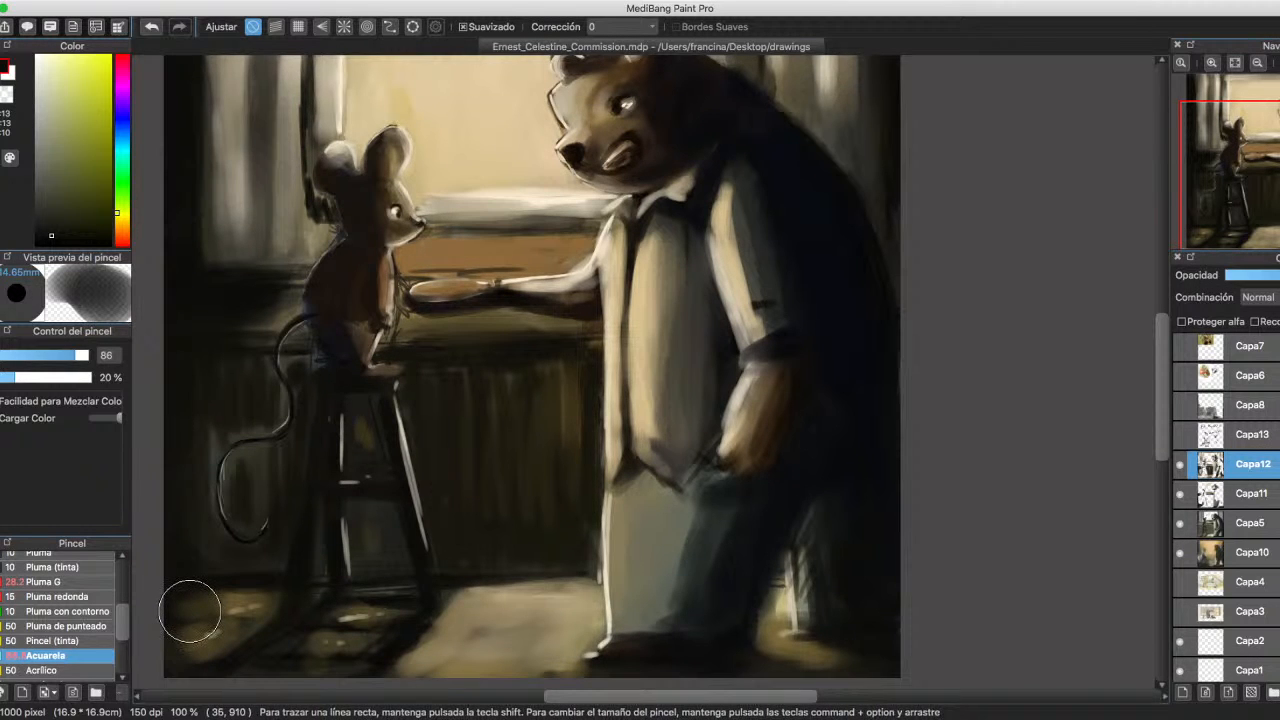
pyautogui.keyDown('alt'); pyautogui.click(189, 605); pyautogui.keyUp('alt')
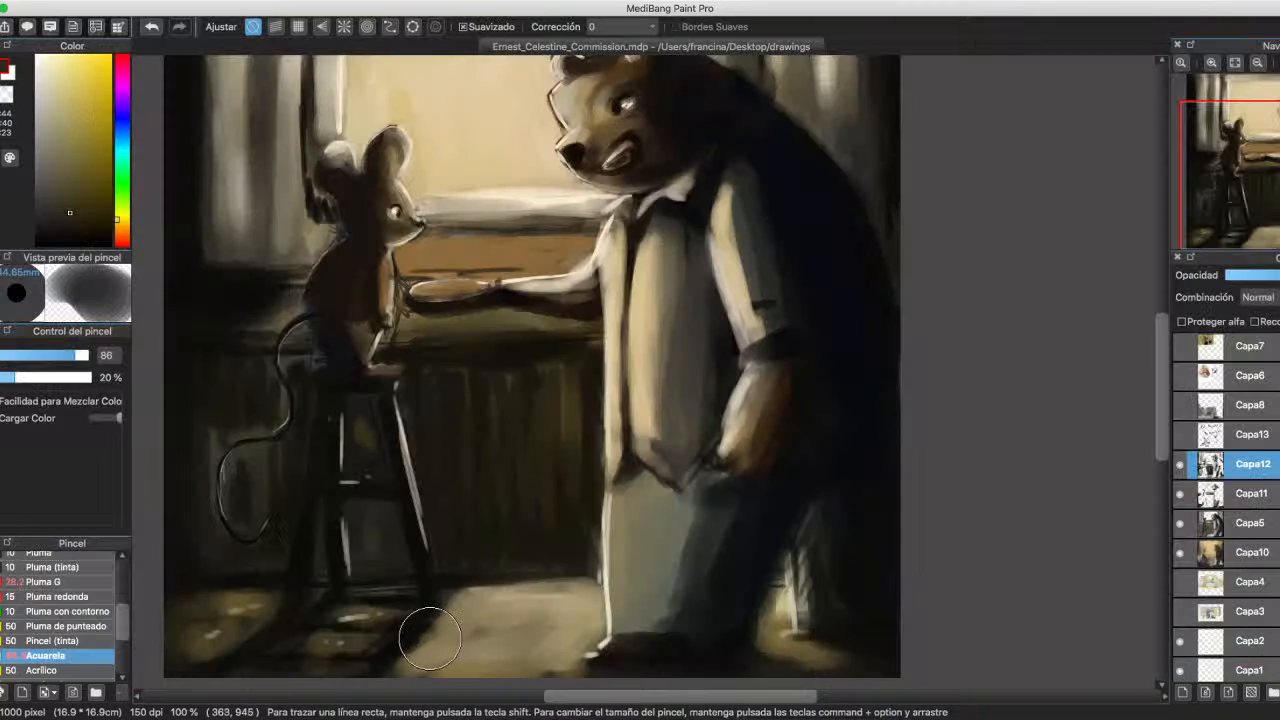
pyautogui.keyDown('alt'); pyautogui.click(423, 609); pyautogui.keyUp('alt')
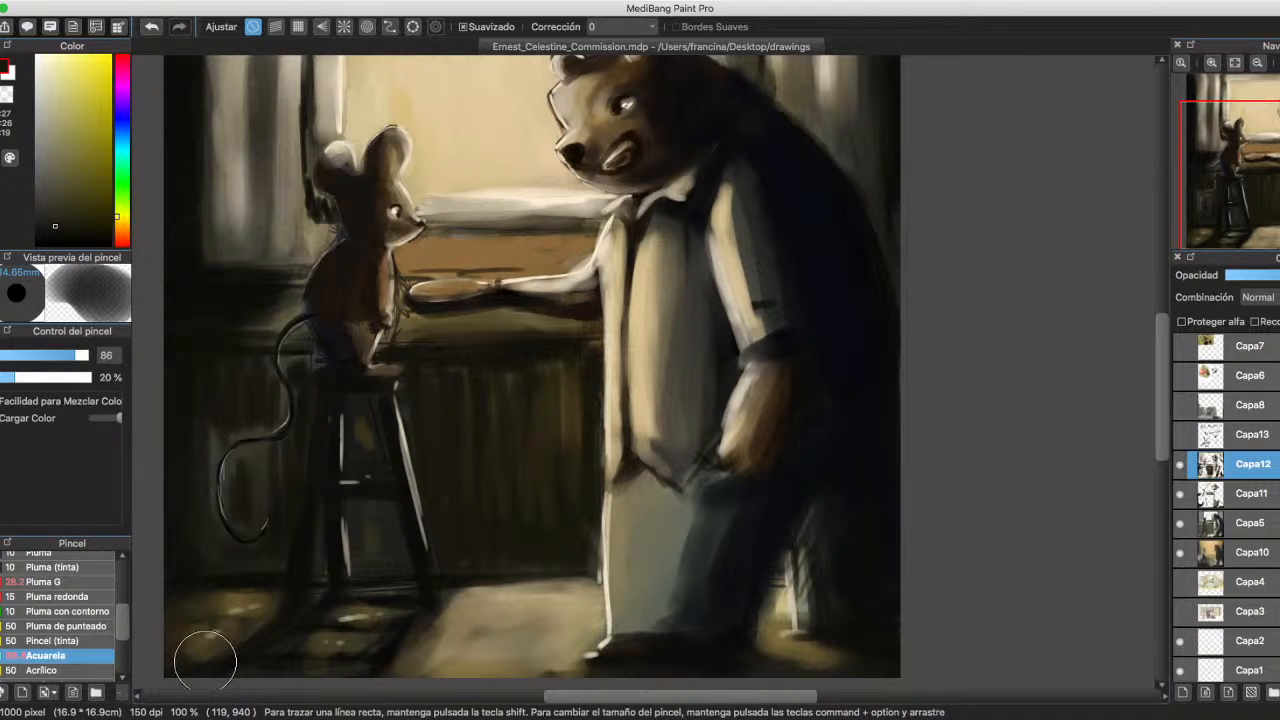
# Darken the wall panelling and its base between the stool and the bear with sampled near-black tones.
pyautogui.keyDown('alt'); pyautogui.click(290, 588); pyautogui.keyUp('alt')
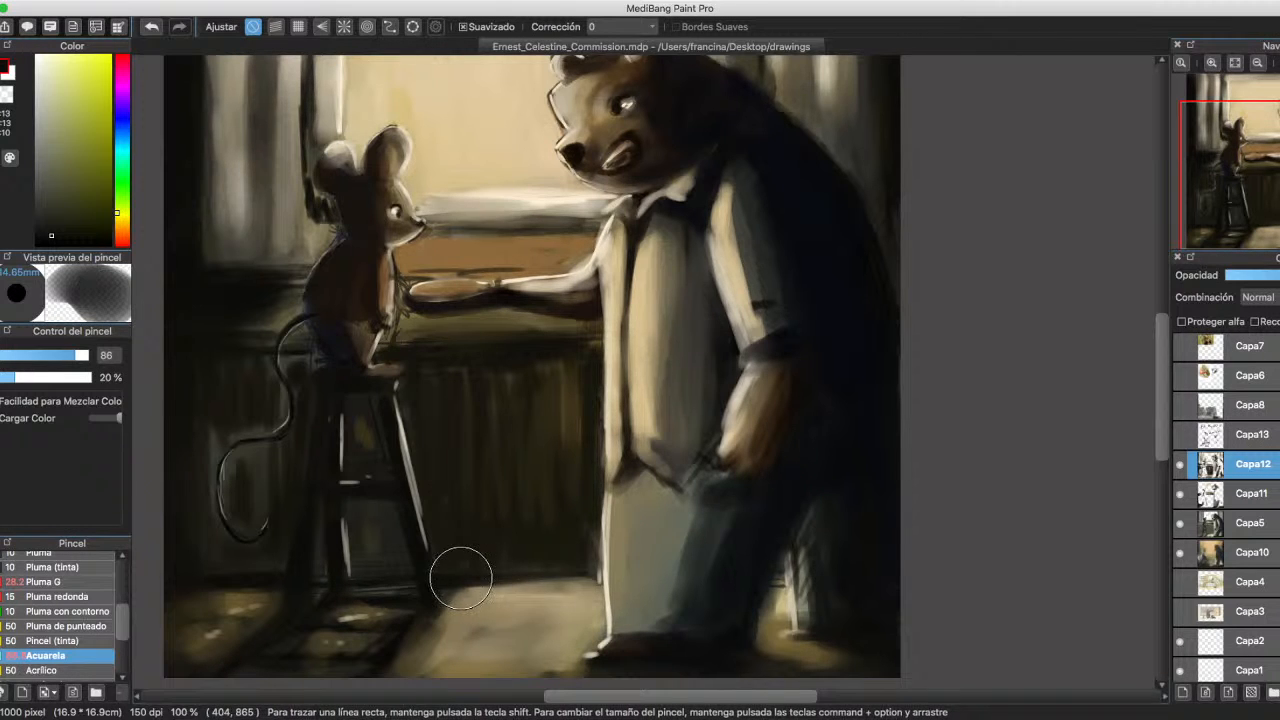
pyautogui.moveTo(457, 571); pyautogui.dragTo(568, 575)
pyautogui.keyDown('alt'); pyautogui.click(446, 571); pyautogui.keyUp('alt')
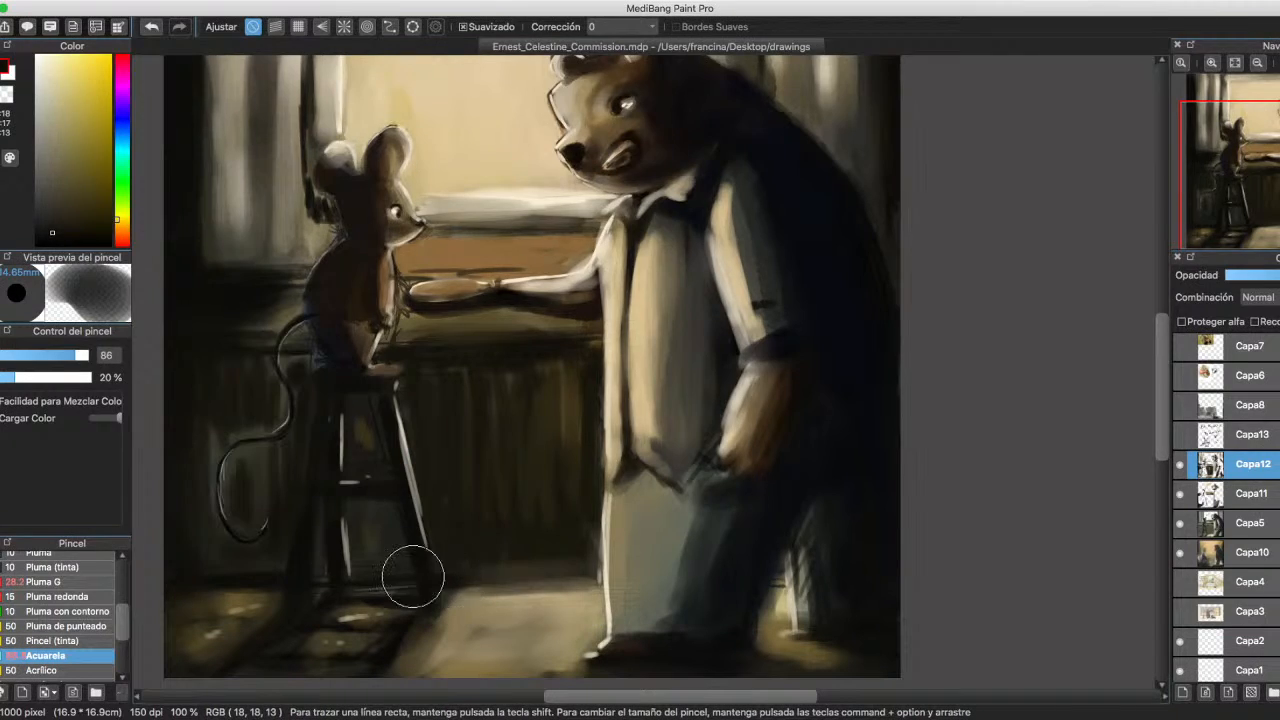
pyautogui.moveTo(388, 577)
pyautogui.mouseDown()
pyautogui.moveTo(374, 530)
pyautogui.moveTo(445, 531)
pyautogui.moveTo(464, 559)
pyautogui.moveTo(526, 542)
pyautogui.moveTo(553, 513)
pyautogui.moveTo(579, 522)
pyautogui.moveTo(556, 496)
pyautogui.moveTo(510, 512)
pyautogui.moveTo(448, 496)
pyautogui.moveTo(432, 466)
pyautogui.moveTo(451, 374)
pyautogui.moveTo(475, 500)
pyautogui.moveTo(482, 360)
pyautogui.moveTo(525, 403)
pyautogui.moveTo(543, 512)
pyautogui.moveTo(564, 512)
pyautogui.moveTo(571, 396)
pyautogui.moveTo(574, 467)
pyautogui.moveTo(588, 372)
pyautogui.moveTo(572, 501)
pyautogui.moveTo(576, 374)
pyautogui.moveTo(573, 468)
pyautogui.mouseUp()
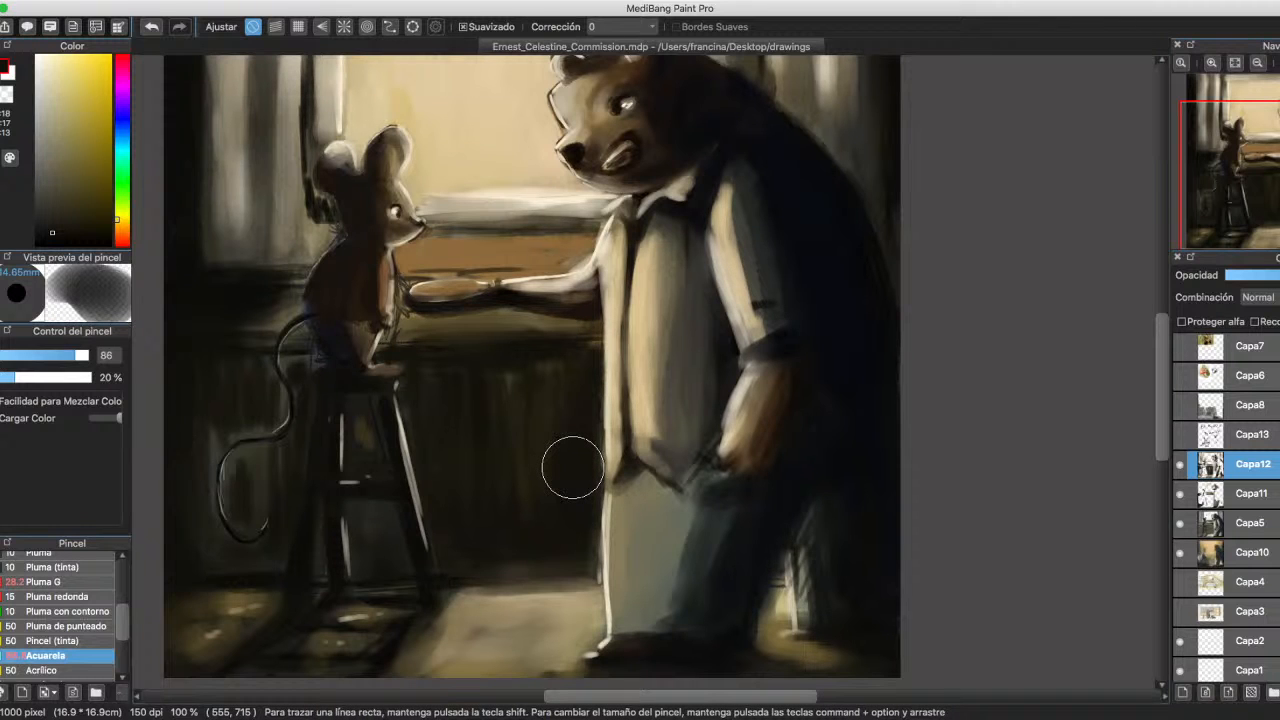
pyautogui.scroll(5, 315, 424)
pyautogui.hscroll(-2, 315, 424)
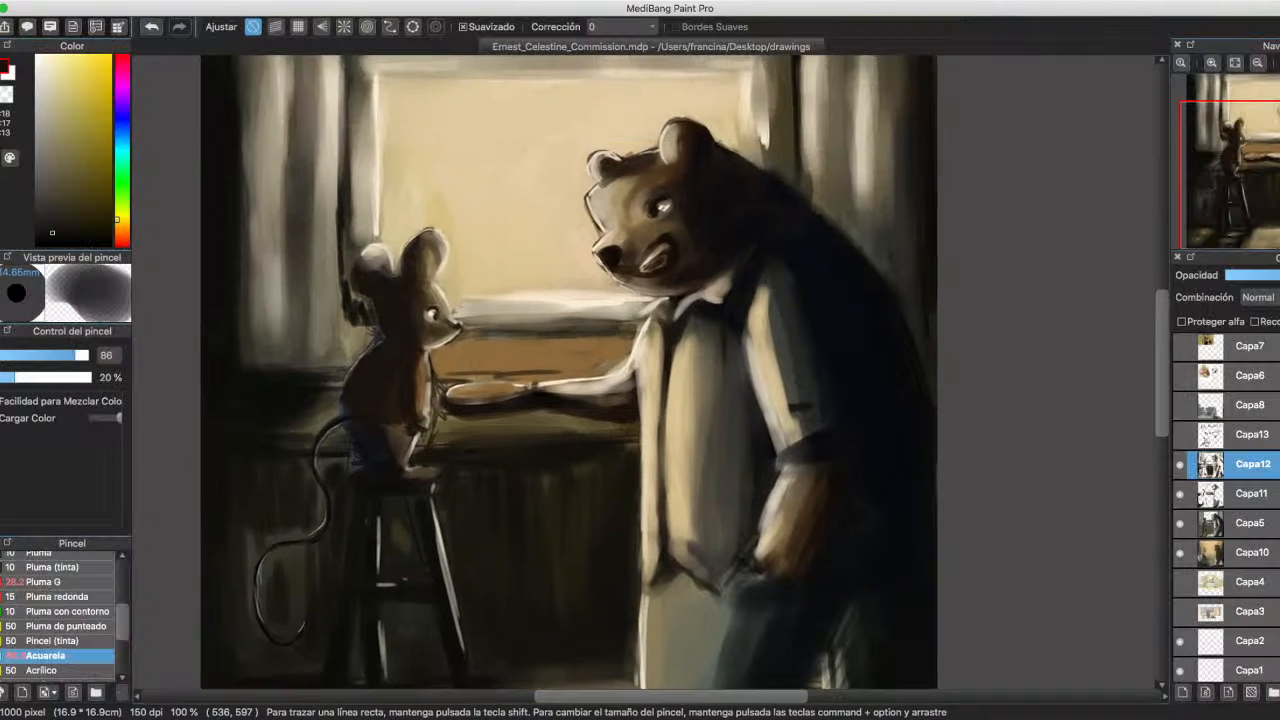
# Darken the wall by the mouse's tail and blend the shaded side of the bear's near sleeve with sampled dark greys.
pyautogui.moveTo(318, 430)
pyautogui.mouseDown()
pyautogui.moveTo(260, 452)
pyautogui.moveTo(298, 457)
pyautogui.mouseUp()
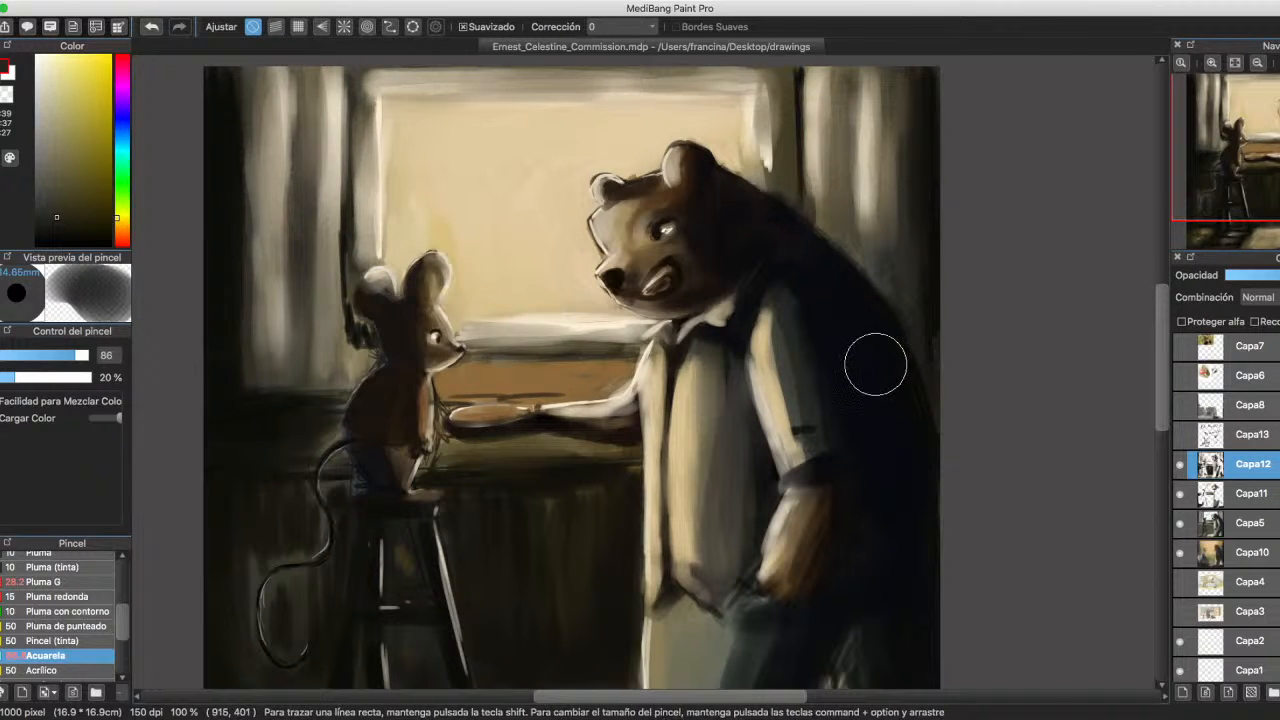
pyautogui.keyDown('alt'); pyautogui.click(803, 330); pyautogui.keyUp('alt')
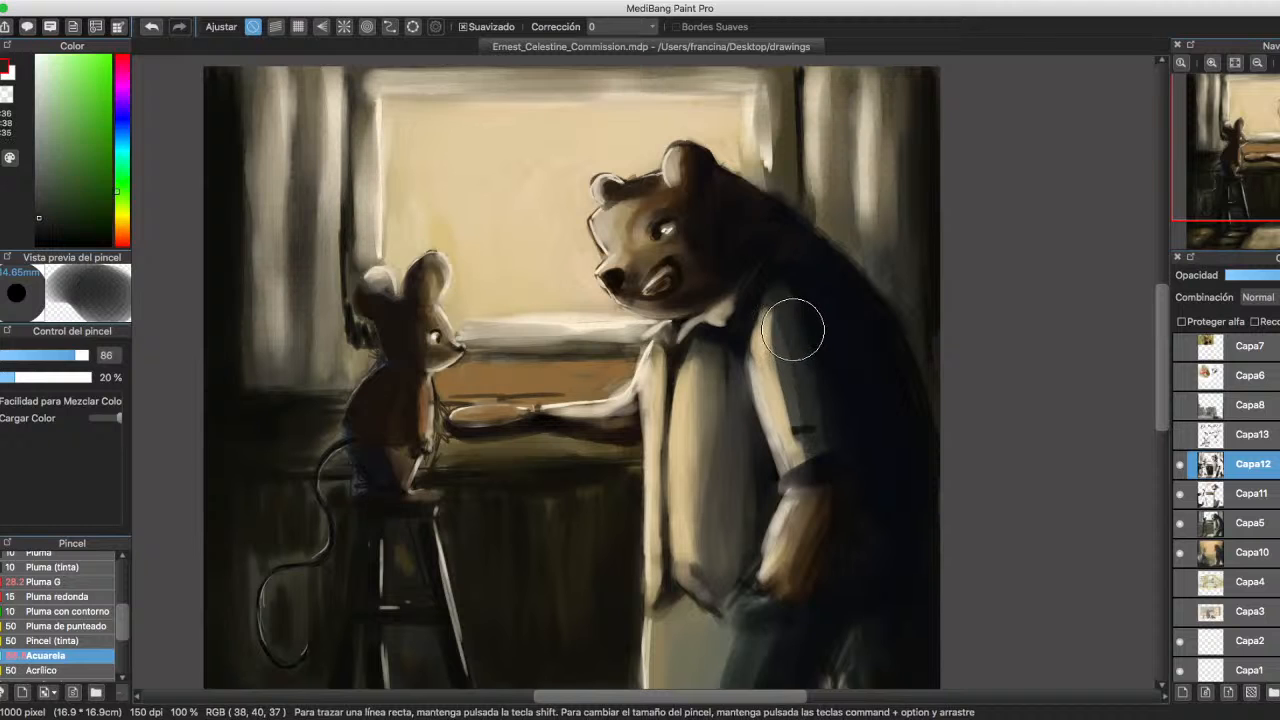
pyautogui.moveTo(786, 326)
pyautogui.mouseDown()
pyautogui.moveTo(778, 362)
pyautogui.moveTo(777, 316)
pyautogui.moveTo(806, 417)
pyautogui.mouseUp()
pyautogui.keyDown('alt'); pyautogui.click(780, 325); pyautogui.keyUp('alt')
pyautogui.keyDown('alt'); pyautogui.click(806, 366); pyautogui.keyUp('alt')
pyautogui.moveTo(806, 366)
pyautogui.mouseDown()
pyautogui.moveTo(800, 434)
pyautogui.moveTo(788, 389)
pyautogui.moveTo(808, 399)
pyautogui.moveTo(784, 308)
pyautogui.moveTo(820, 440)
pyautogui.moveTo(802, 468)
pyautogui.moveTo(836, 464)
pyautogui.moveTo(792, 490)
pyautogui.mouseUp()
pyautogui.keyDown('alt'); pyautogui.click(808, 382); pyautogui.keyUp('alt')
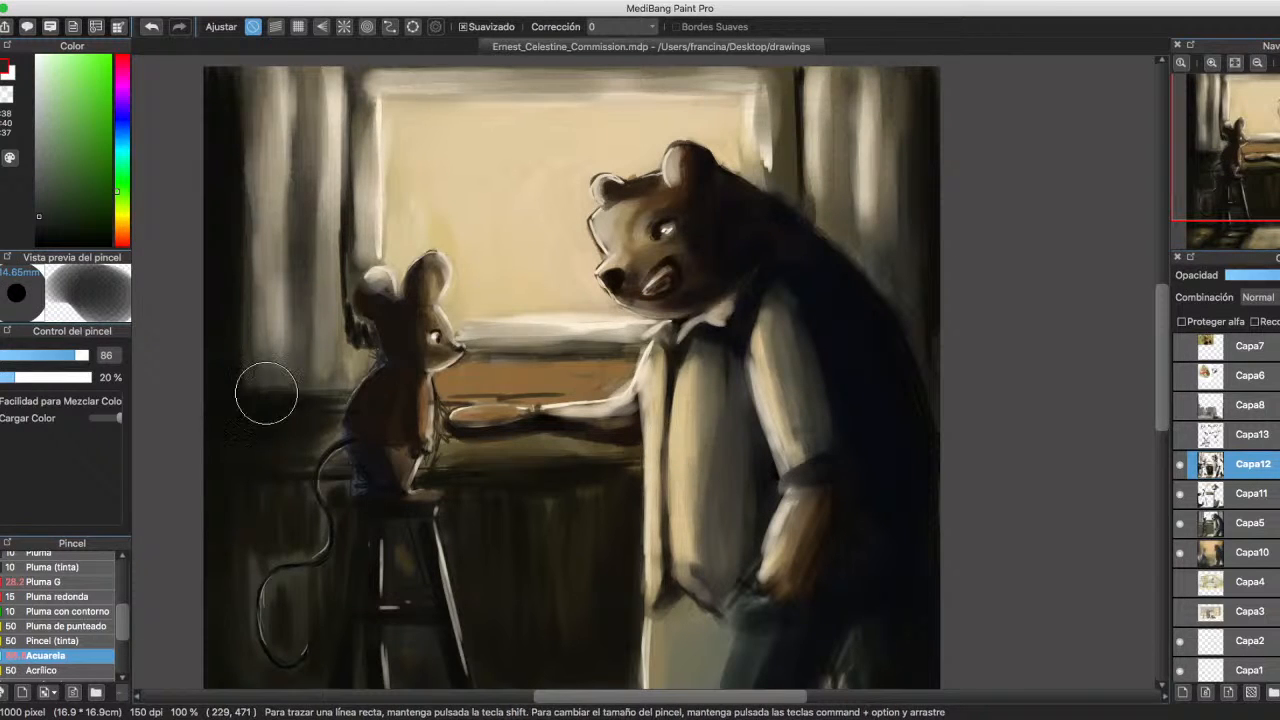
# Set the brush size to 16 and paint the folds of the bear's rolled-up cuff with sampled light and dark tones.
pyautogui.click(52, 355)
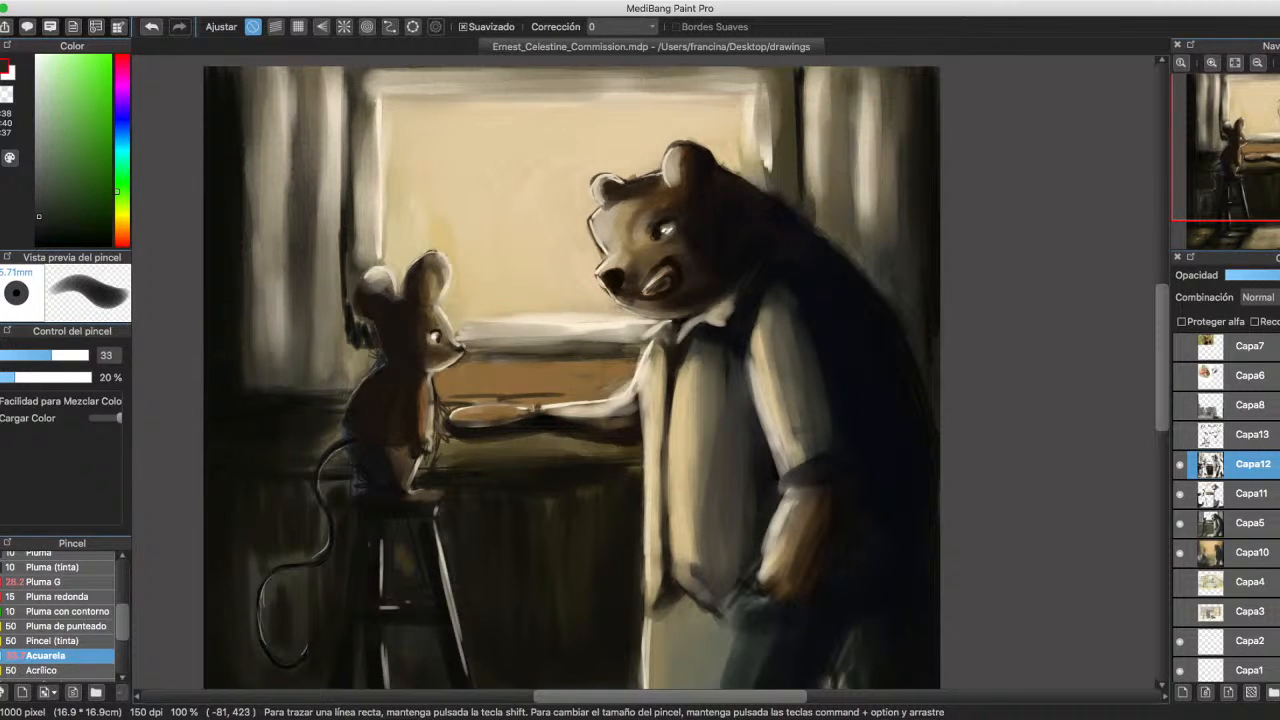
pyautogui.click(27, 355)
pyautogui.keyDown('alt'); pyautogui.click(643, 375); pyautogui.keyUp('alt')
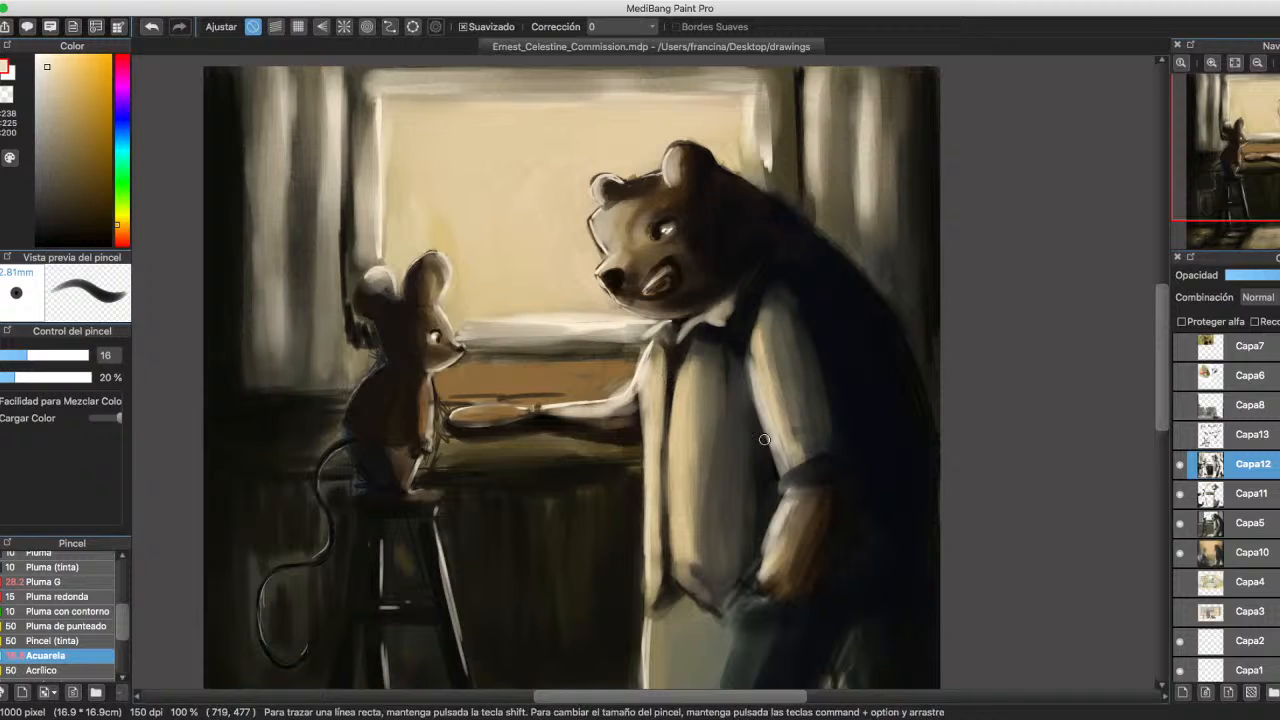
pyautogui.moveTo(782, 480)
pyautogui.mouseDown()
pyautogui.moveTo(812, 469)
pyautogui.moveTo(830, 480)
pyautogui.mouseUp()
pyautogui.keyDown('alt'); pyautogui.click(857, 451); pyautogui.keyUp('alt')
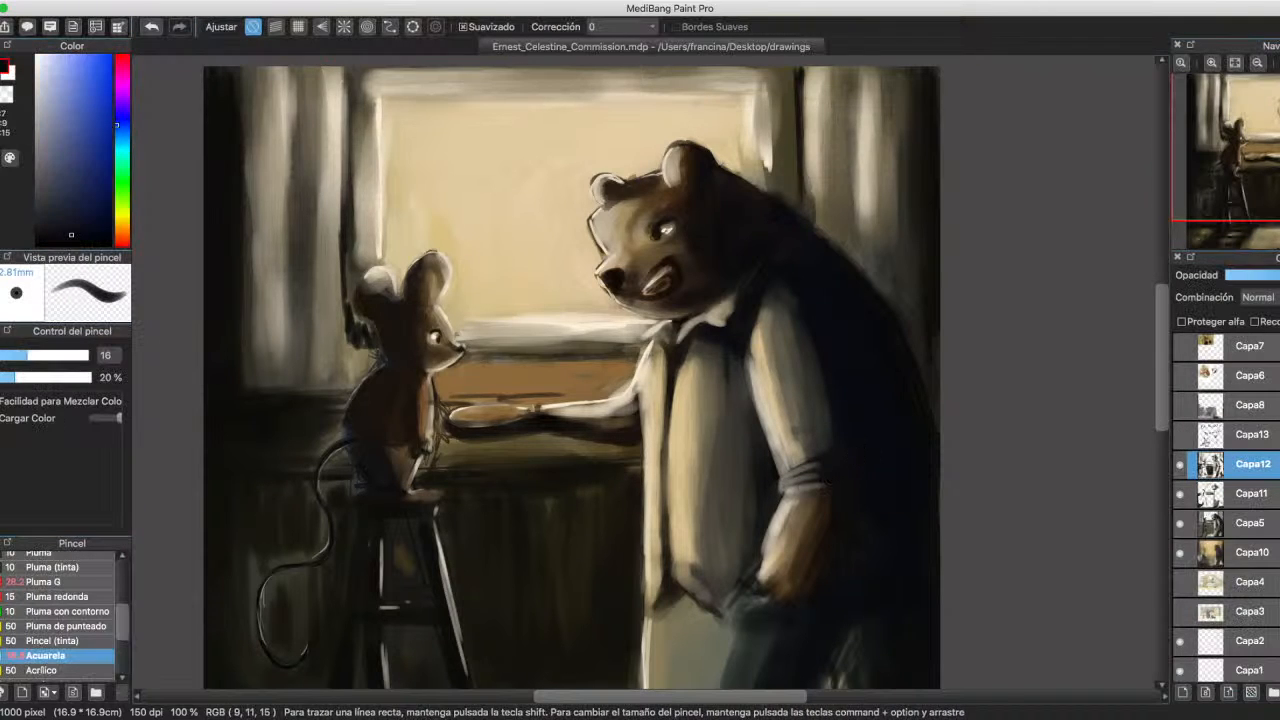
pyautogui.keyDown('alt'); pyautogui.click(814, 466); pyautogui.keyUp('alt')
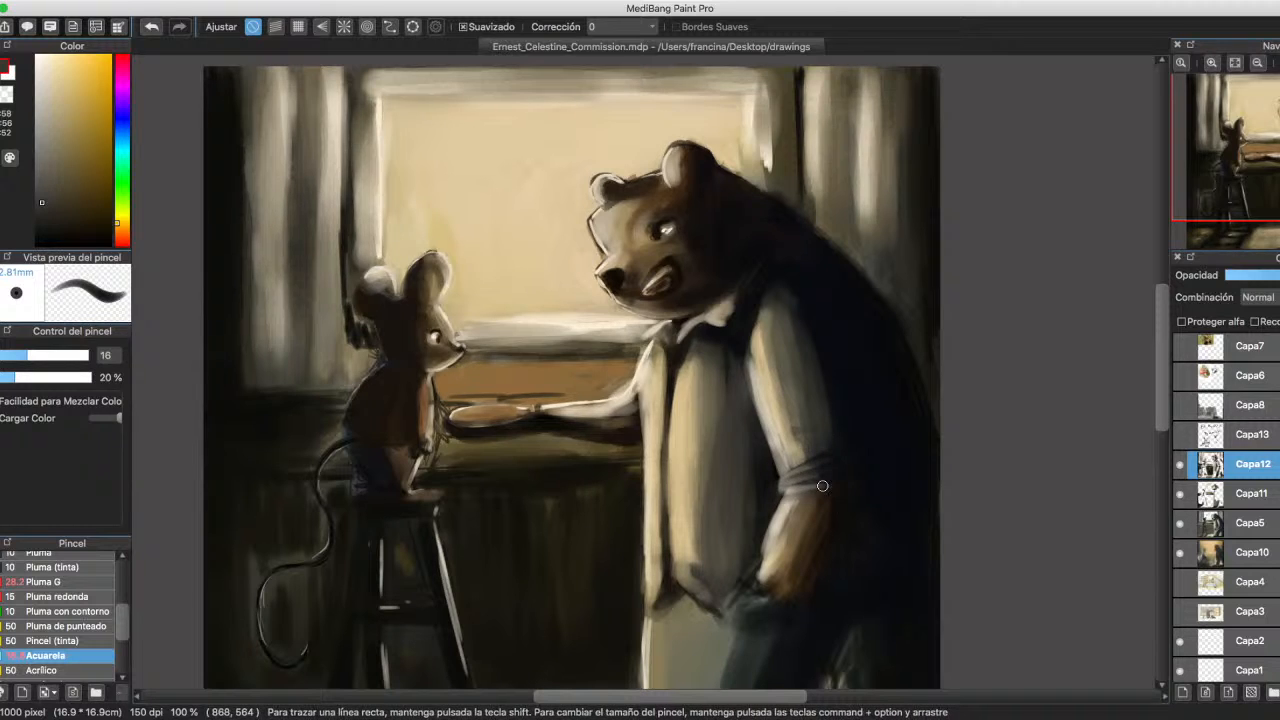
pyautogui.keyDown('alt'); pyautogui.click(829, 458); pyautogui.keyUp('alt')
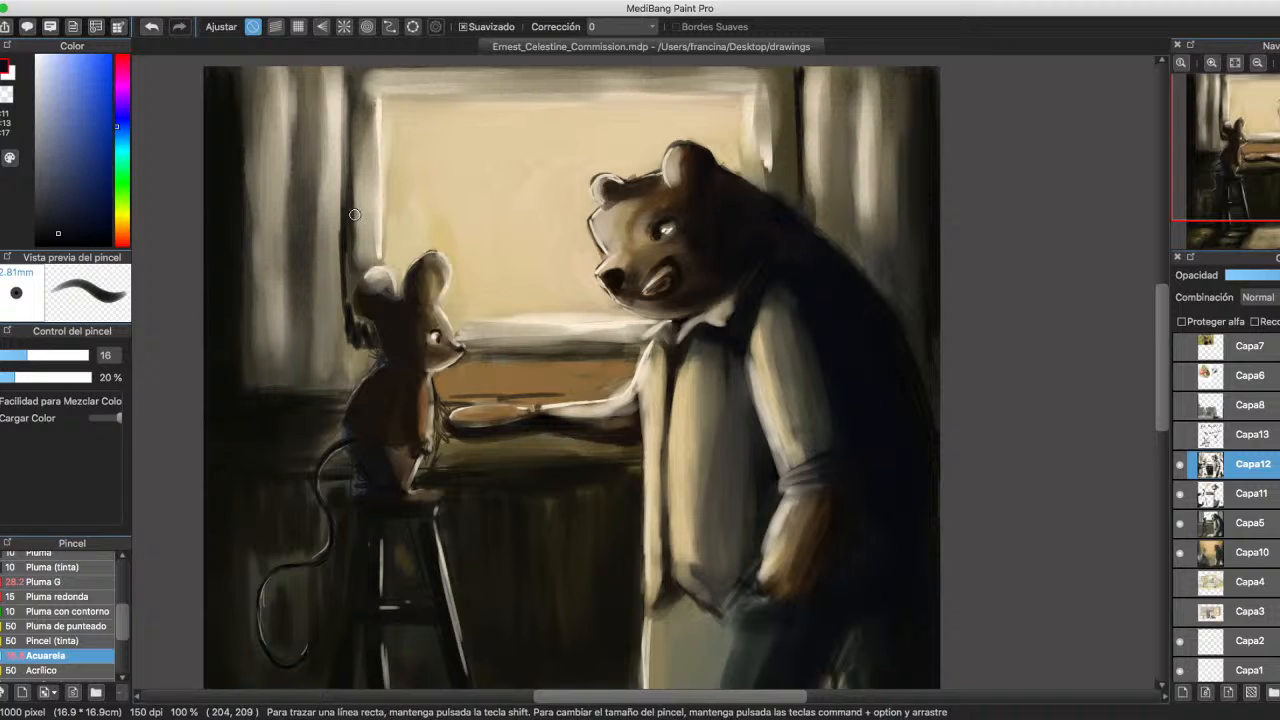
# Paint light vertical streaks down the inner edge of the curtain behind the mouse with beige sampled from it.
pyautogui.keyDown('alt'); pyautogui.click(335, 137); pyautogui.keyUp('alt')
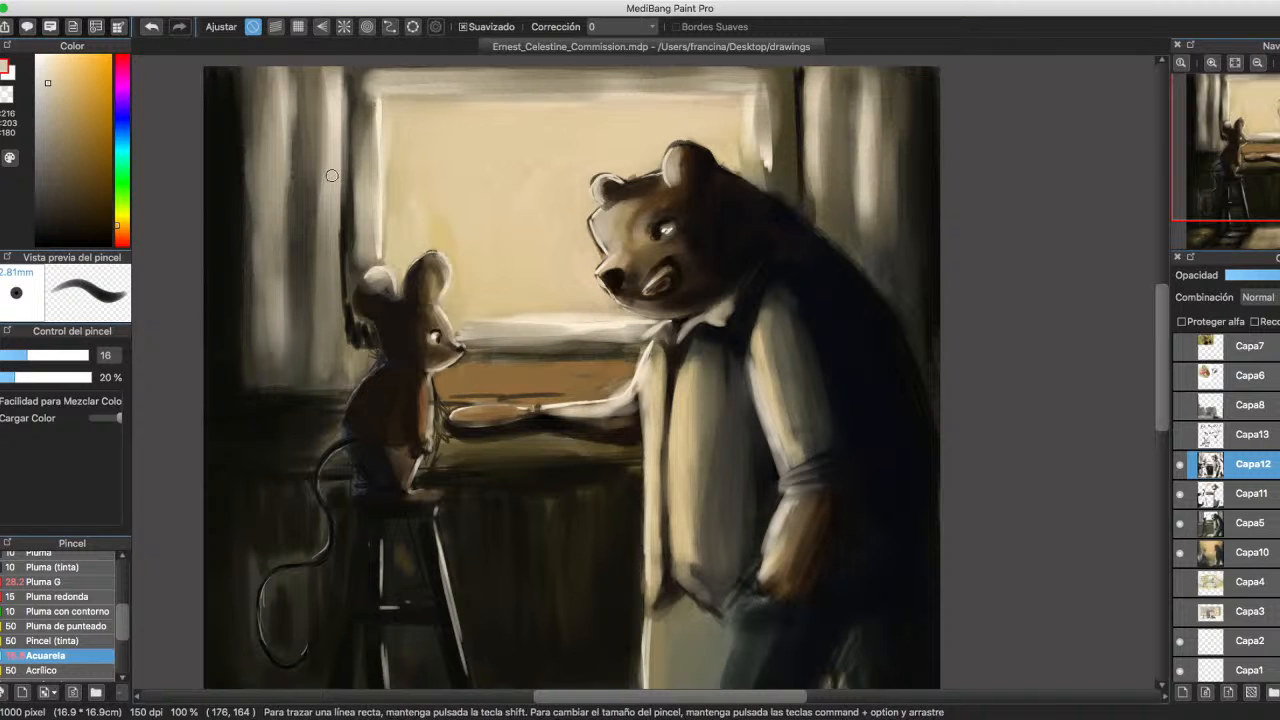
pyautogui.moveTo(335, 128); pyautogui.dragTo(329, 250)
pyautogui.moveTo(343, 150); pyautogui.dragTo(338, 305)
pyautogui.moveTo(326, 182)
pyautogui.mouseDown()
pyautogui.moveTo(338, 350)
pyautogui.moveTo(330, 330)
pyautogui.mouseUp()
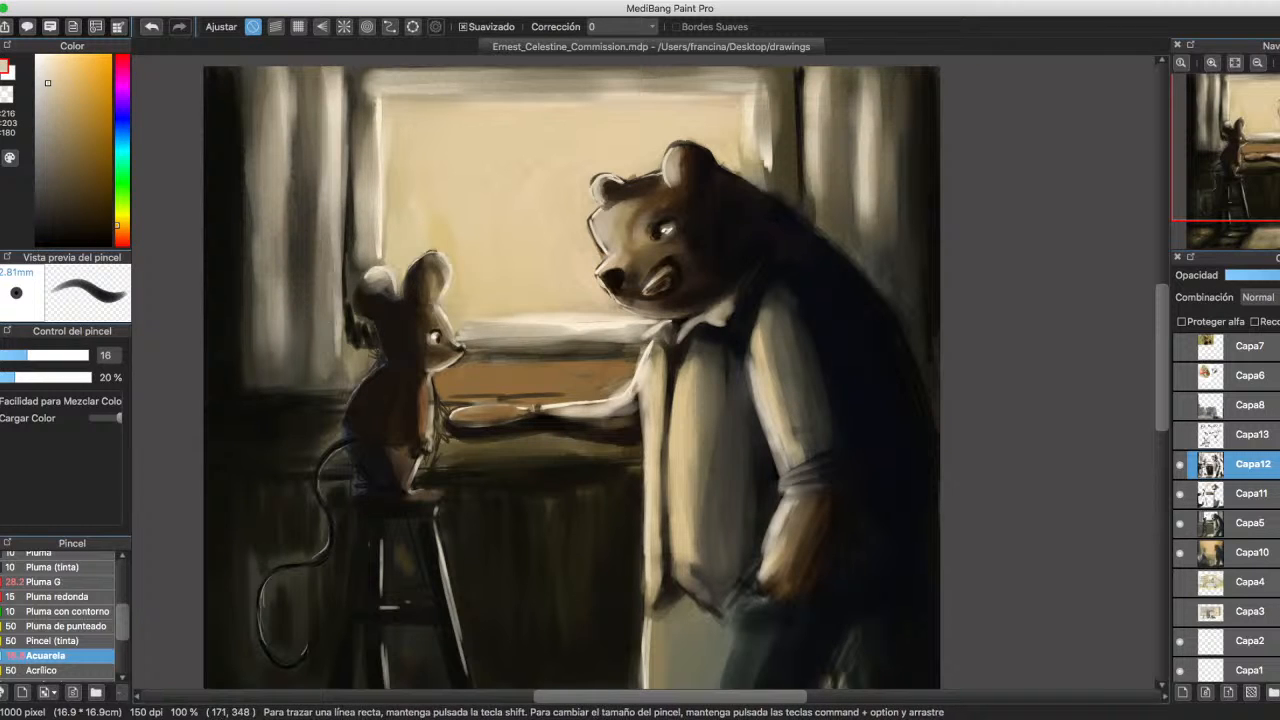
pyautogui.moveTo(329, 212); pyautogui.dragTo(330, 350)
pyautogui.moveTo(329, 238); pyautogui.dragTo(332, 360)
pyautogui.moveTo(334, 314); pyautogui.dragTo(335, 366)
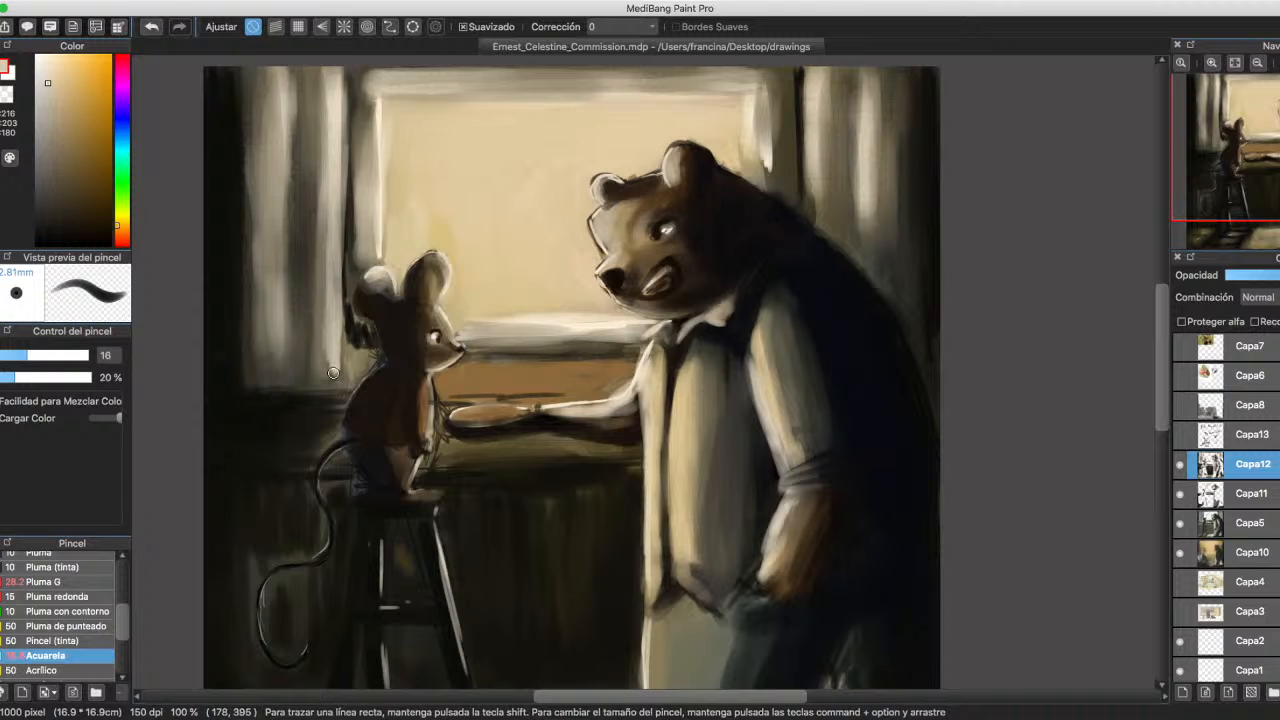
# Set the brush size to 34 and add broad beige vertical folds to the curtains on both sides of the window.
pyautogui.click(52, 355)
pyautogui.moveTo(289, 89); pyautogui.dragTo(286, 282)
pyautogui.moveTo(285, 181); pyautogui.dragTo(281, 332)
pyautogui.moveTo(285, 70); pyautogui.dragTo(278, 210)
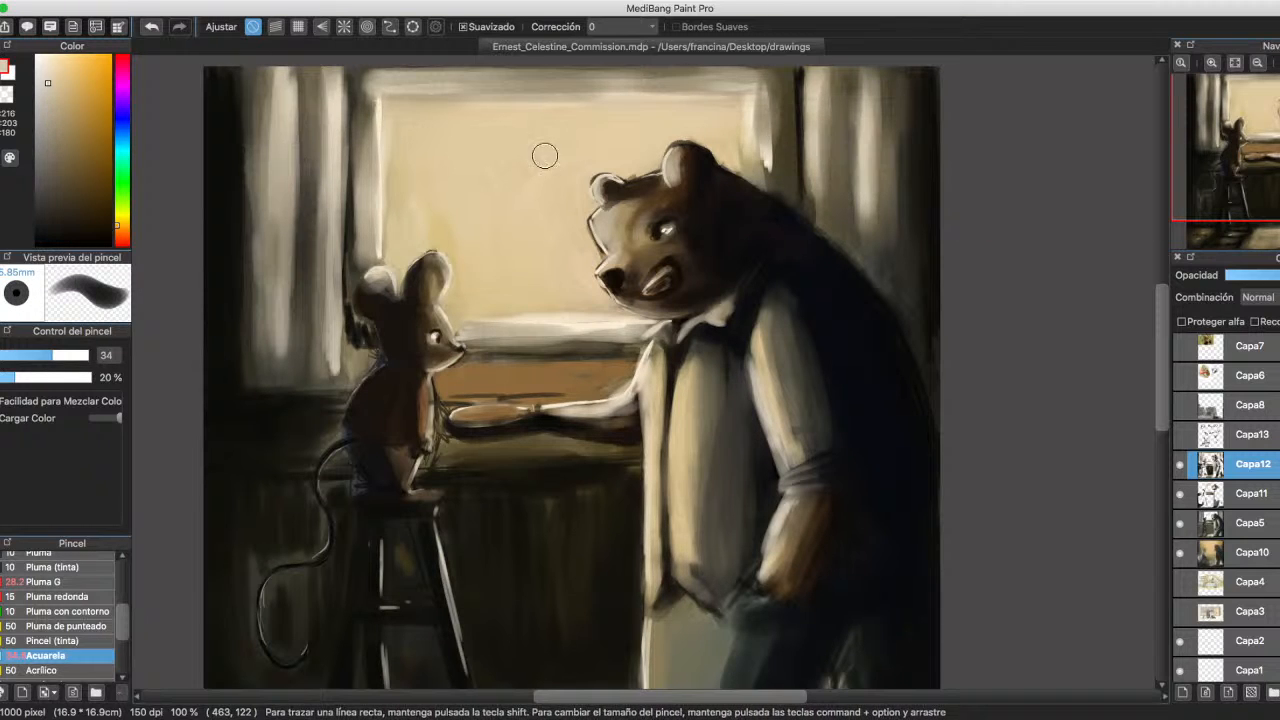
pyautogui.moveTo(806, 68); pyautogui.dragTo(820, 240)
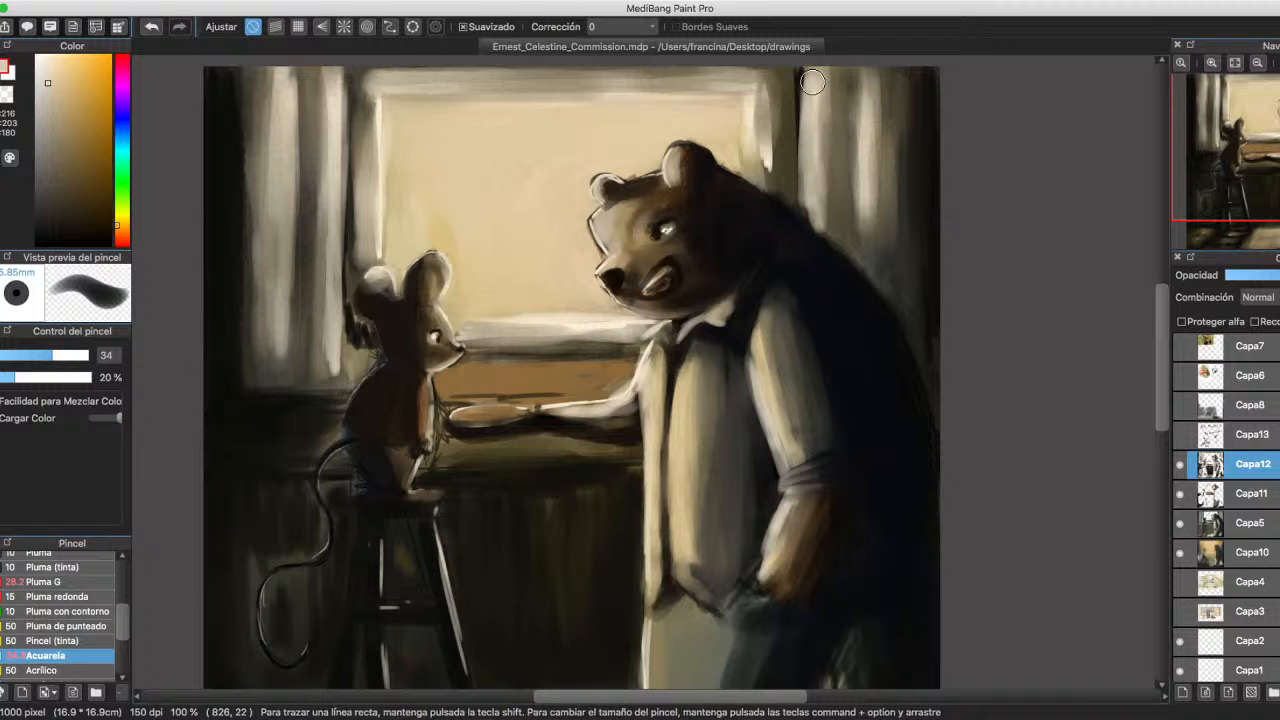
pyautogui.moveTo(855, 60); pyautogui.dragTo(866, 262)
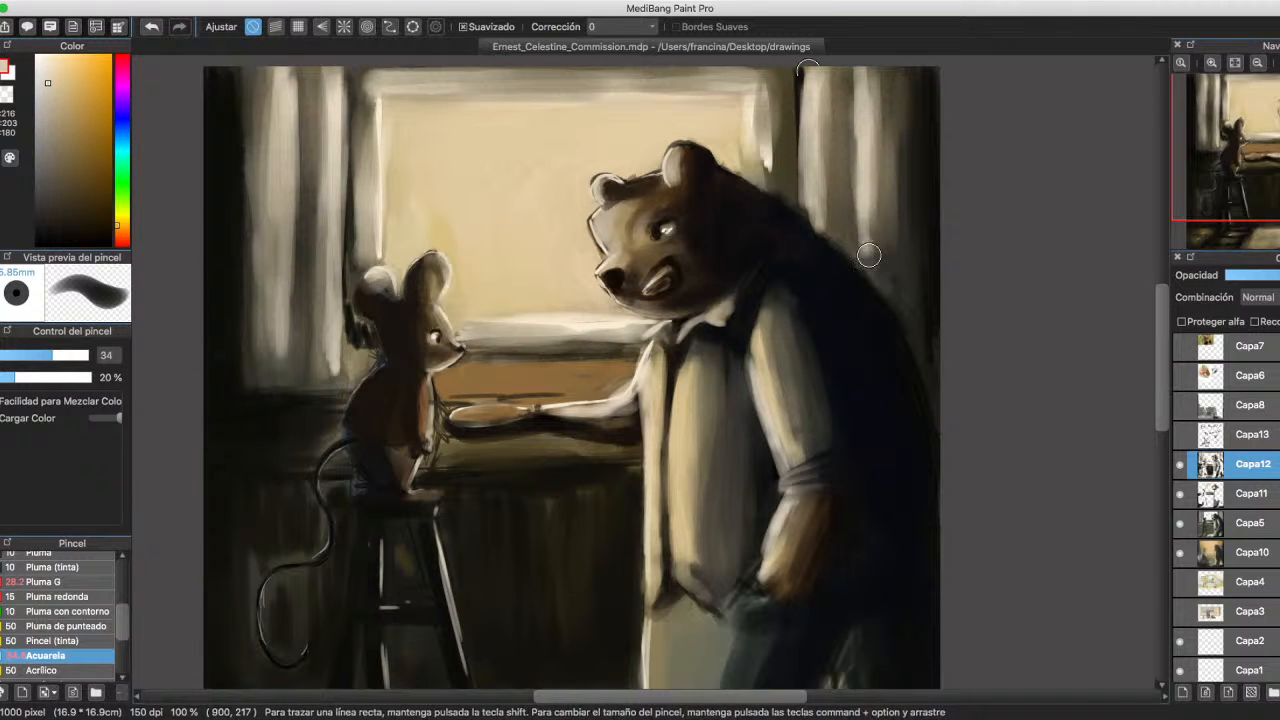
# Darken a fold in the curtain behind the bear and the adjacent window frame with sampled near-black.
pyautogui.keyDown('alt'); pyautogui.click(910, 170); pyautogui.keyUp('alt')
pyautogui.moveTo(844, 76)
pyautogui.mouseDown()
pyautogui.moveTo(848, 229)
pyautogui.moveTo(842, 82)
pyautogui.moveTo(835, 224)
pyautogui.mouseUp()
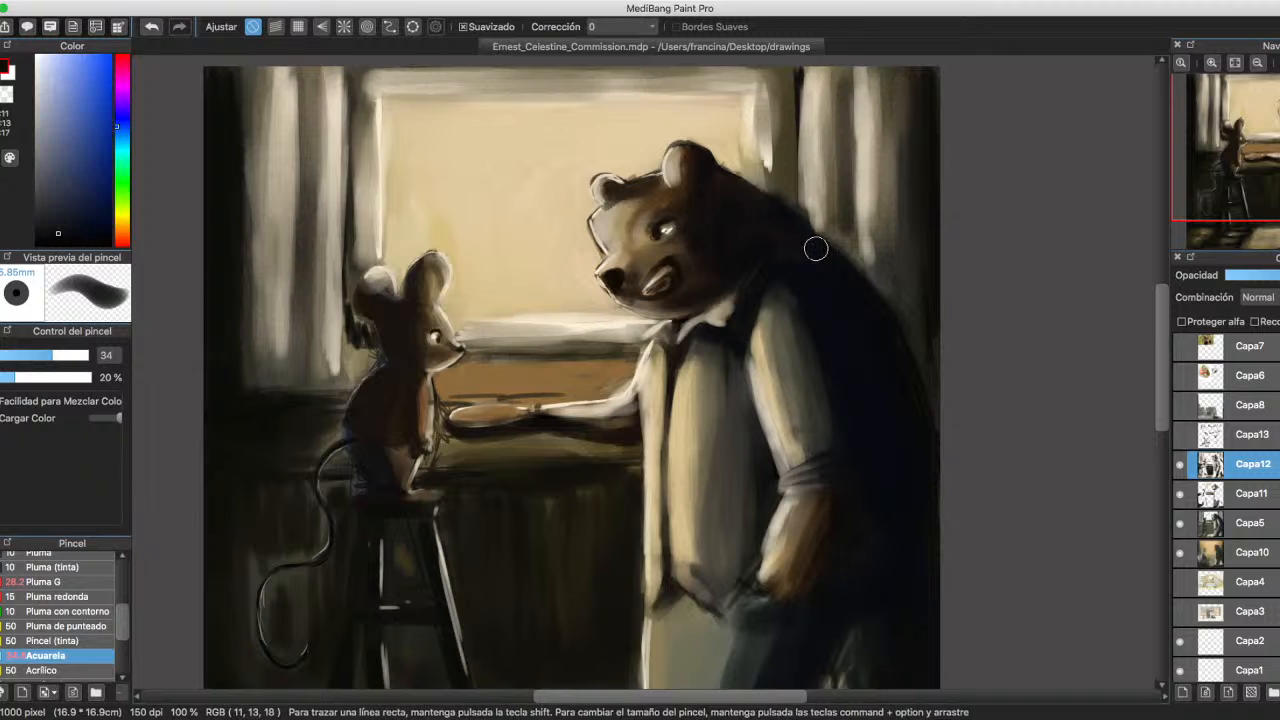
pyautogui.keyDown('alt'); pyautogui.click(815, 249); pyautogui.keyUp('alt')
pyautogui.moveTo(796, 80); pyautogui.dragTo(789, 190)
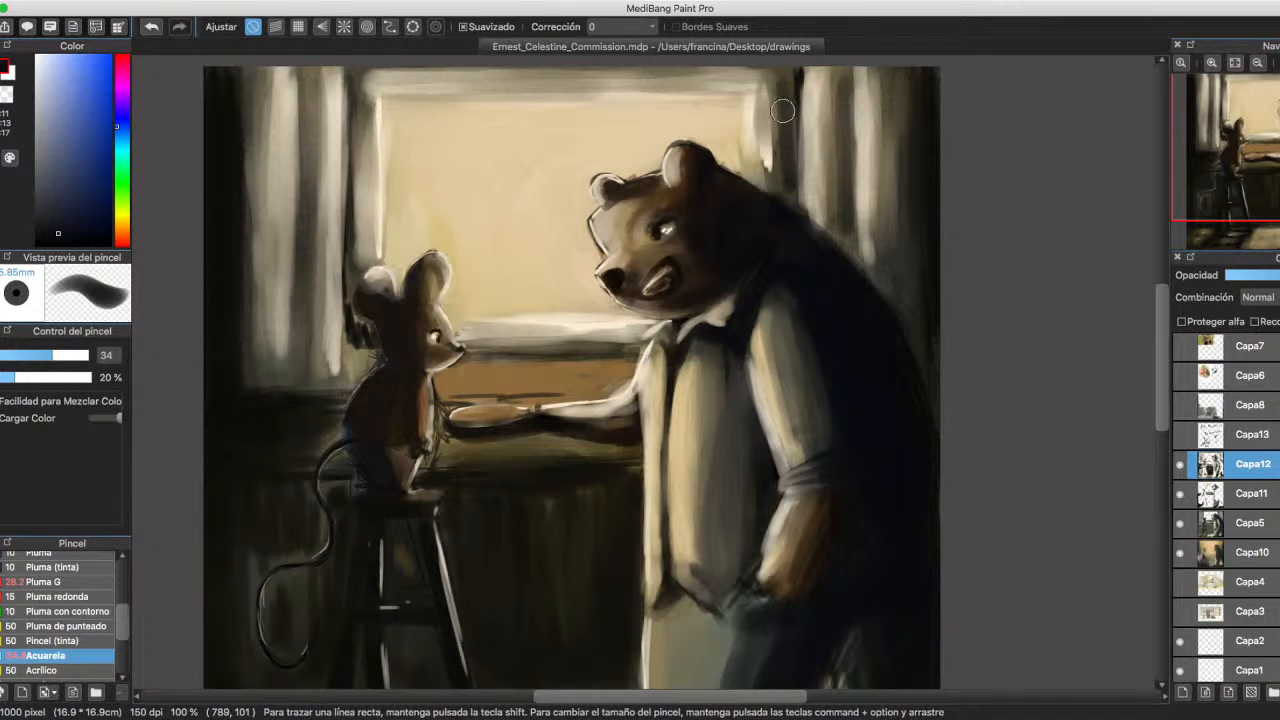
pyautogui.moveTo(790, 66); pyautogui.dragTo(788, 182)
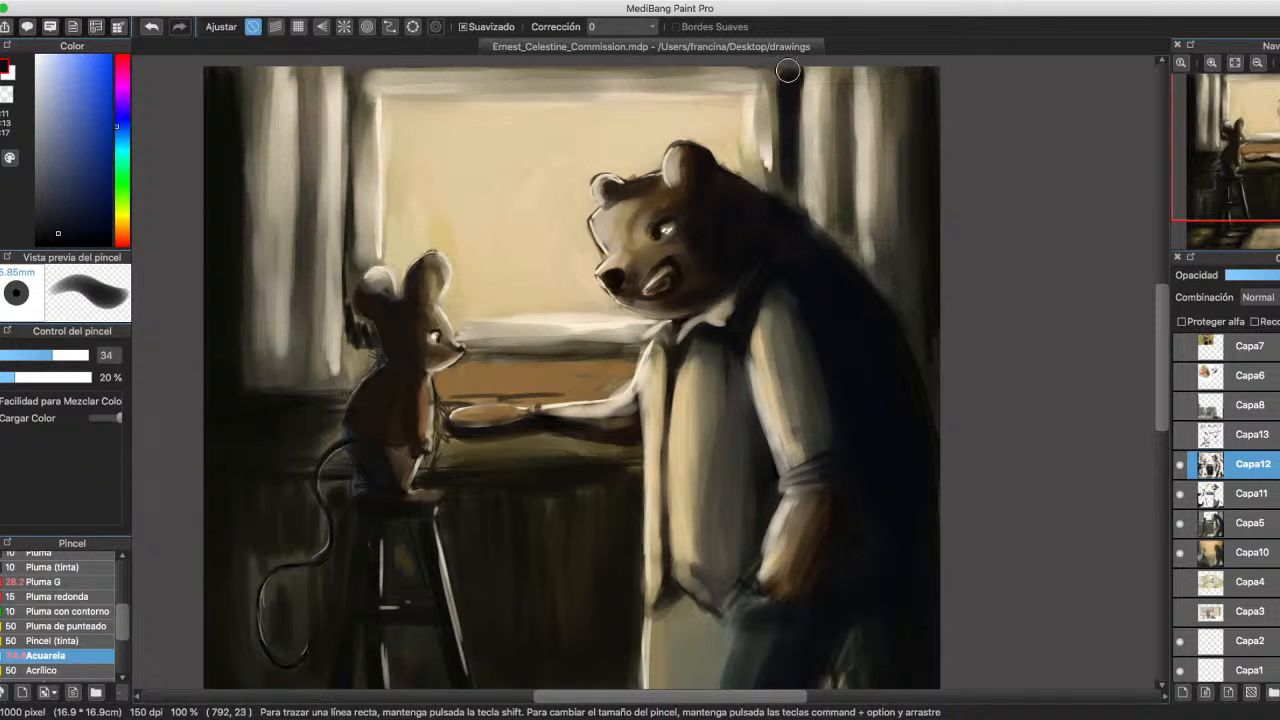
# Paint the window frame near-black along the mouse's side, the strip below the sill and the upper edge.
pyautogui.moveTo(366, 70)
pyautogui.mouseDown()
pyautogui.moveTo(363, 143)
pyautogui.moveTo(358, 67)
pyautogui.moveTo(357, 248)
pyautogui.mouseUp()
pyautogui.moveTo(355, 156); pyautogui.dragTo(354, 264)
pyautogui.moveTo(352, 74); pyautogui.dragTo(354, 320)
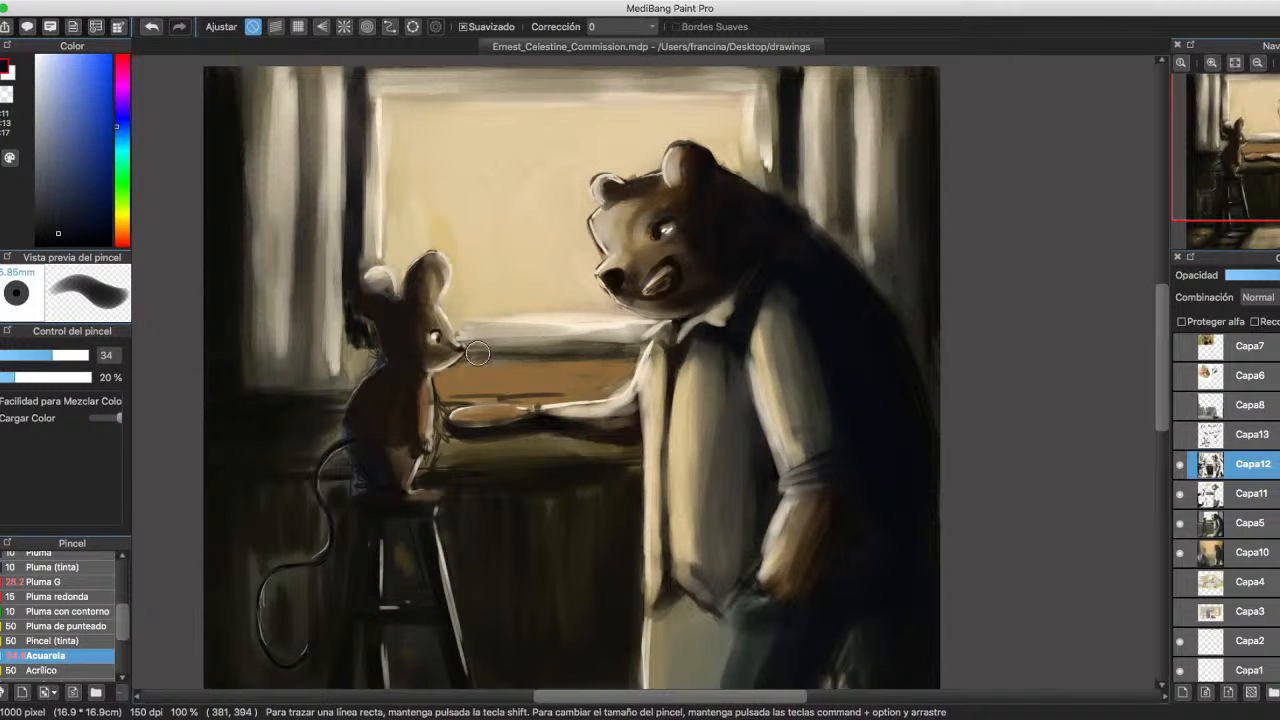
pyautogui.moveTo(470, 352)
pyautogui.mouseDown()
pyautogui.moveTo(626, 351)
pyautogui.moveTo(508, 354)
pyautogui.moveTo(611, 354)
pyautogui.mouseUp()
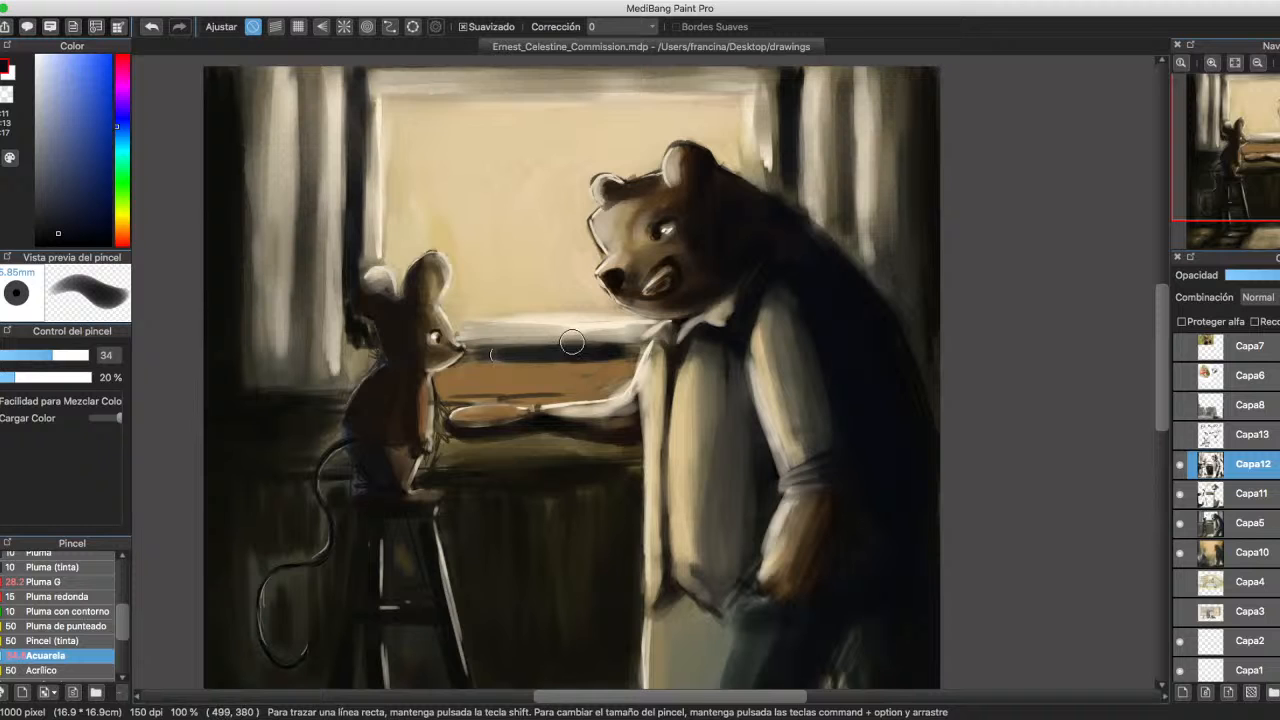
pyautogui.moveTo(362, 78); pyautogui.dragTo(650, 74)
pyautogui.moveTo(538, 72)
pyautogui.mouseDown()
pyautogui.moveTo(781, 76)
pyautogui.moveTo(700, 76)
pyautogui.mouseUp()
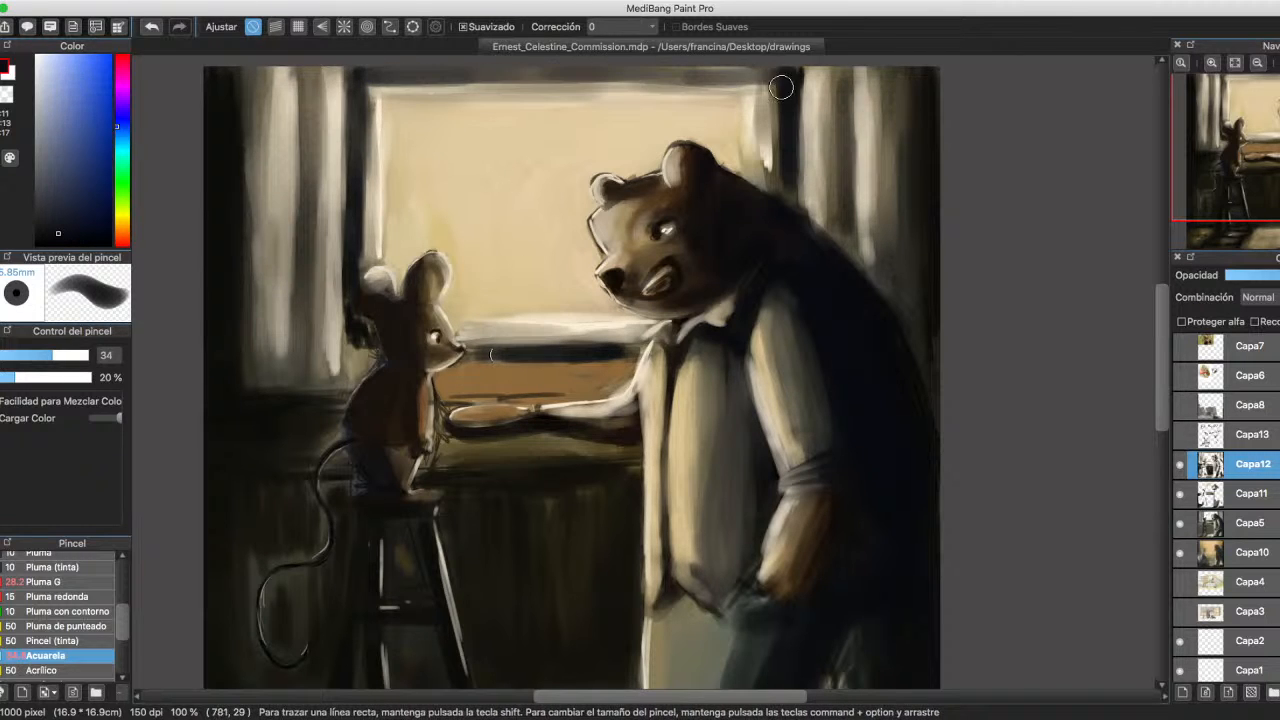
pyautogui.moveTo(790, 82)
pyautogui.mouseDown()
pyautogui.moveTo(370, 79)
pyautogui.moveTo(673, 67)
pyautogui.moveTo(582, 71)
pyautogui.moveTo(782, 72)
pyautogui.mouseUp()
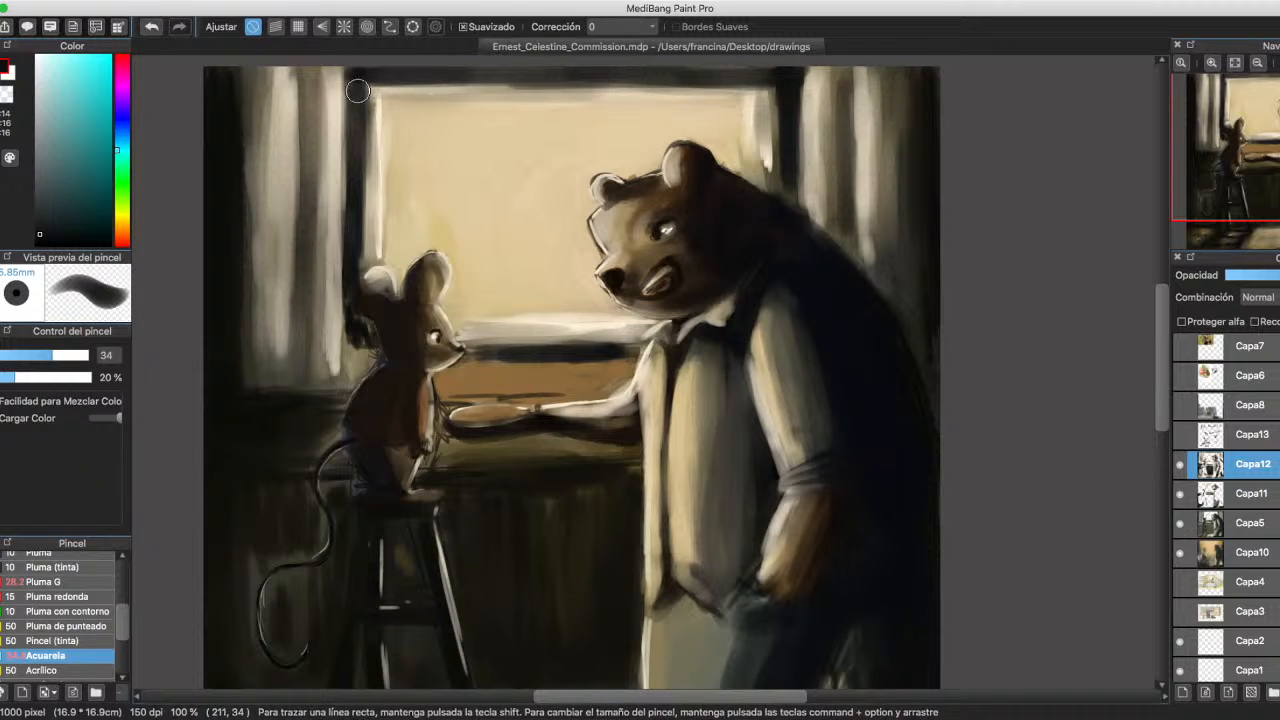
pyautogui.moveTo(352, 68); pyautogui.dragTo(351, 211)
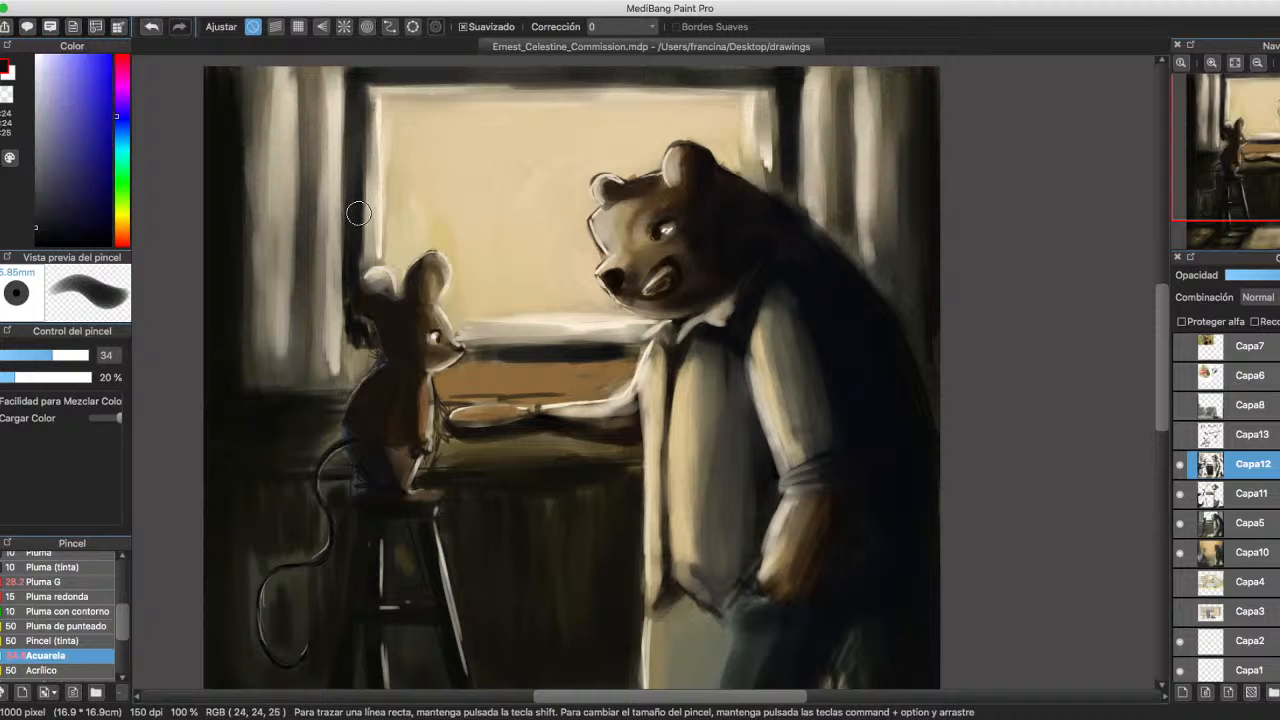
# Deepen the folds and outer edges of both curtains with vertical strokes of dark grey.
pyautogui.moveTo(298, 62); pyautogui.dragTo(296, 355)
pyautogui.moveTo(229, 227)
pyautogui.mouseDown()
pyautogui.moveTo(243, 380)
pyautogui.moveTo(257, 369)
pyautogui.moveTo(281, 382)
pyautogui.mouseUp()
pyautogui.moveTo(898, 108)
pyautogui.mouseDown()
pyautogui.moveTo(917, 320)
pyautogui.moveTo(941, 398)
pyautogui.mouseUp()
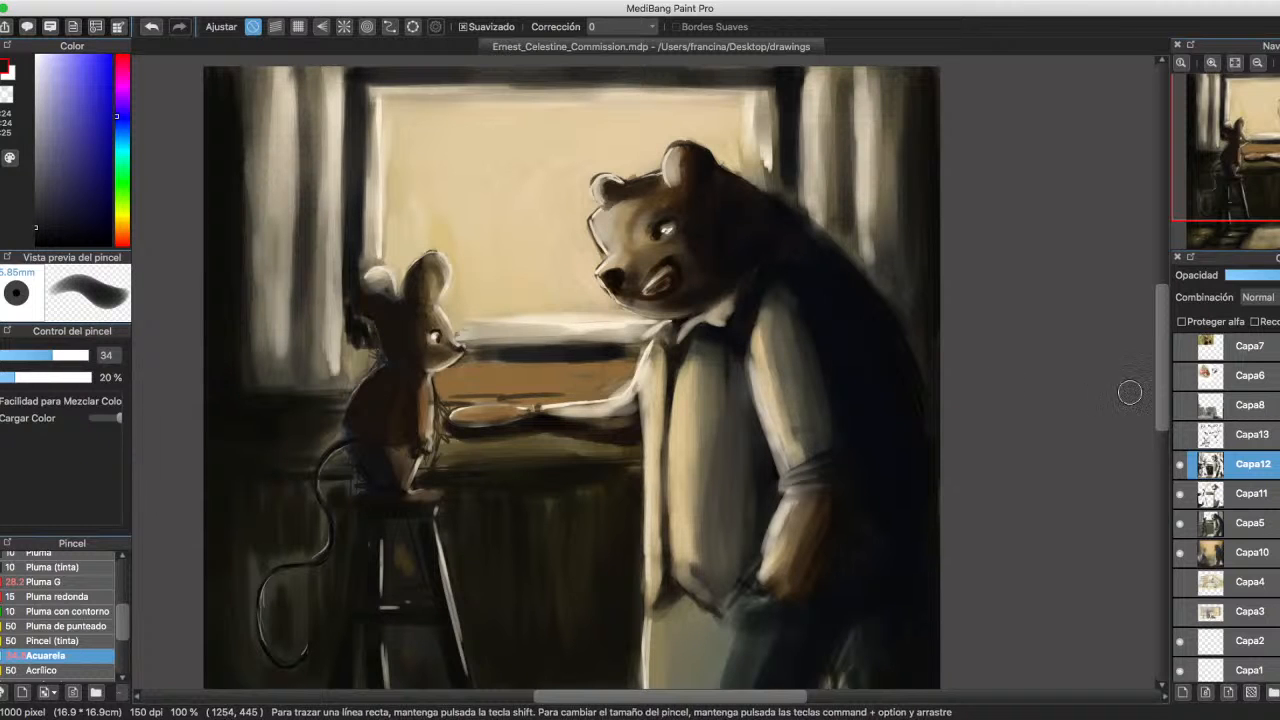
# Tone down the brown panel below the window sill with dark strokes and darken the area behind the mouse's head.
pyautogui.scroll(-5, 446, 218)
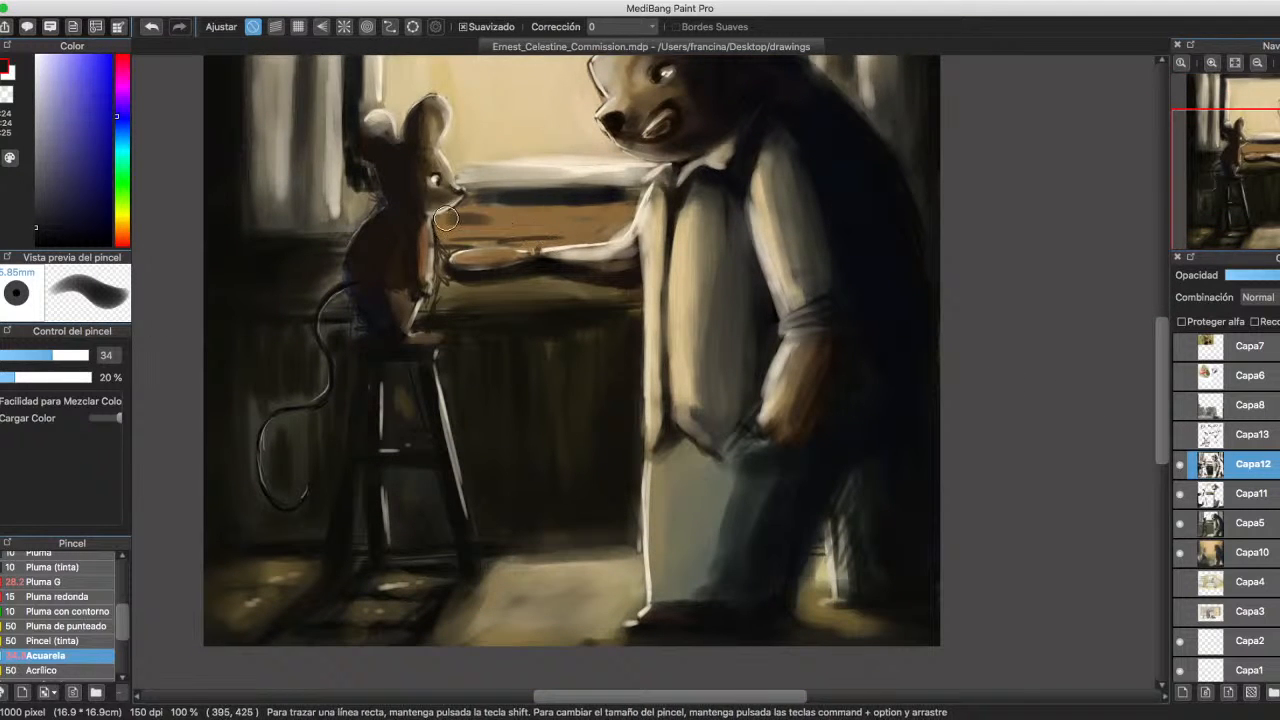
pyautogui.moveTo(446, 218)
pyautogui.mouseDown()
pyautogui.moveTo(545, 213)
pyautogui.moveTo(480, 215)
pyautogui.moveTo(524, 227)
pyautogui.moveTo(464, 234)
pyautogui.moveTo(580, 234)
pyautogui.moveTo(498, 240)
pyautogui.moveTo(622, 216)
pyautogui.moveTo(478, 212)
pyautogui.moveTo(488, 205)
pyautogui.moveTo(442, 219)
pyautogui.moveTo(448, 234)
pyautogui.moveTo(510, 219)
pyautogui.moveTo(537, 236)
pyautogui.moveTo(531, 218)
pyautogui.moveTo(612, 217)
pyautogui.moveTo(594, 237)
pyautogui.moveTo(491, 241)
pyautogui.moveTo(546, 239)
pyautogui.moveTo(471, 229)
pyautogui.moveTo(550, 215)
pyautogui.moveTo(518, 209)
pyautogui.moveTo(633, 205)
pyautogui.moveTo(626, 213)
pyautogui.moveTo(632, 196)
pyautogui.moveTo(613, 210)
pyautogui.moveTo(609, 199)
pyautogui.moveTo(635, 194)
pyautogui.moveTo(484, 186)
pyautogui.moveTo(631, 176)
pyautogui.mouseUp()
pyautogui.keyDown('alt'); pyautogui.click(543, 215); pyautogui.keyUp('alt')
pyautogui.rightClick(609, 198)
pyautogui.rightClick(350, 172)
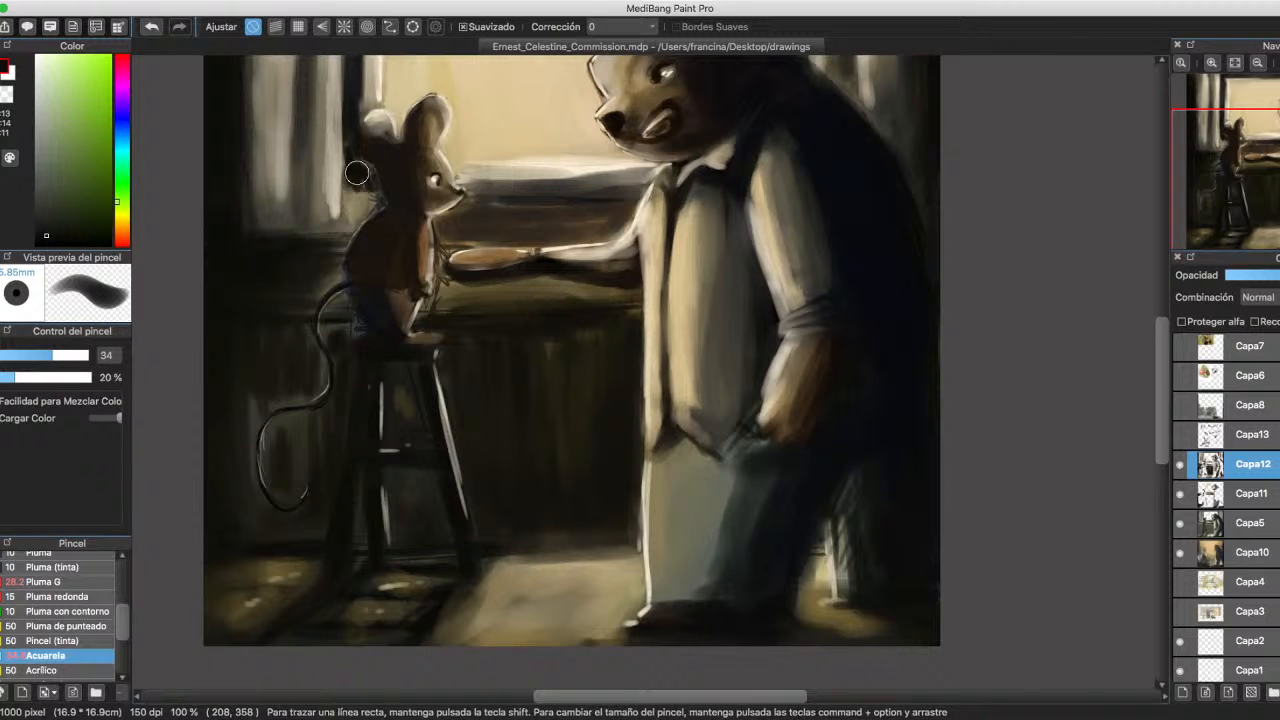
pyautogui.moveTo(490, 186)
pyautogui.mouseDown()
pyautogui.moveTo(562, 187)
pyautogui.moveTo(474, 184)
pyautogui.moveTo(619, 187)
pyautogui.moveTo(465, 198)
pyautogui.moveTo(598, 200)
pyautogui.mouseUp()
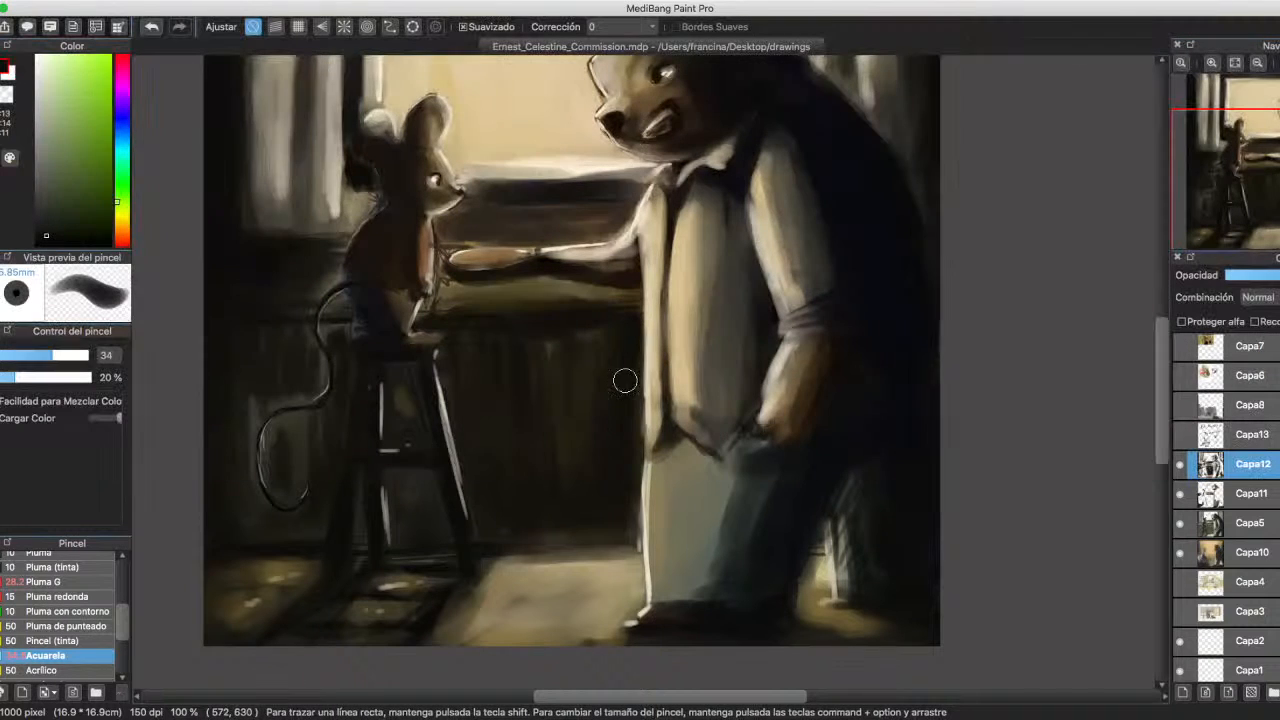
# Set the brush size to 15 and paint black lines along the wall base, the stool legs and the back of the bear's trousers.
pyautogui.click(24, 355)
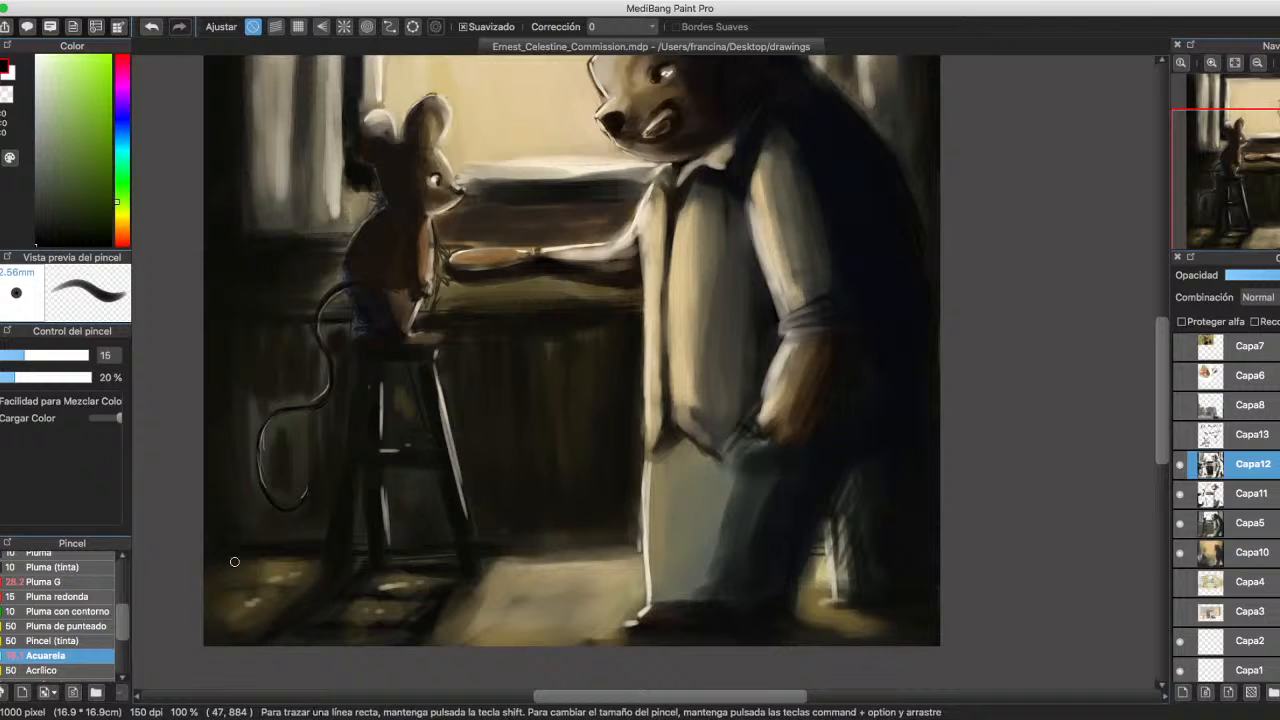
pyautogui.moveTo(200, 550)
pyautogui.mouseDown()
pyautogui.moveTo(460, 566)
pyautogui.moveTo(642, 546)
pyautogui.mouseUp()
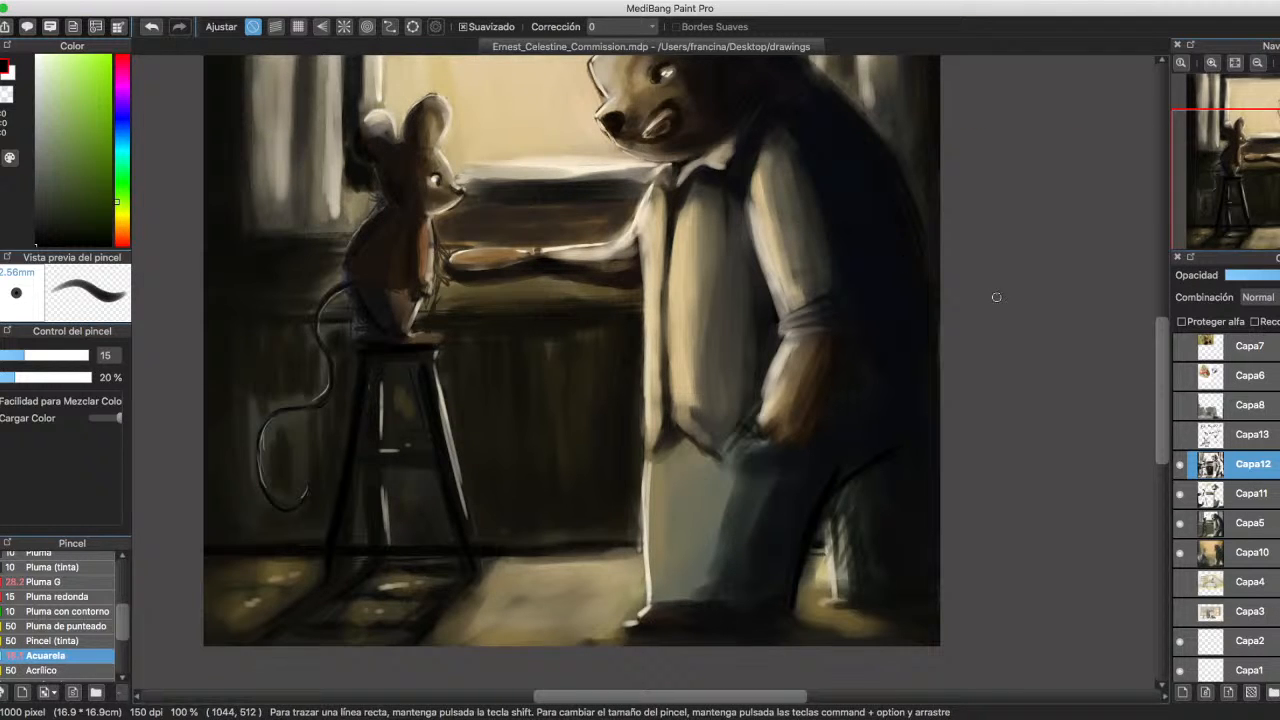
# With Pluma G and light orange (RGB 239, 175, 111), paint small highlights on the ledge just below the bear's outstretched pan.
pyautogui.press('super+minus')
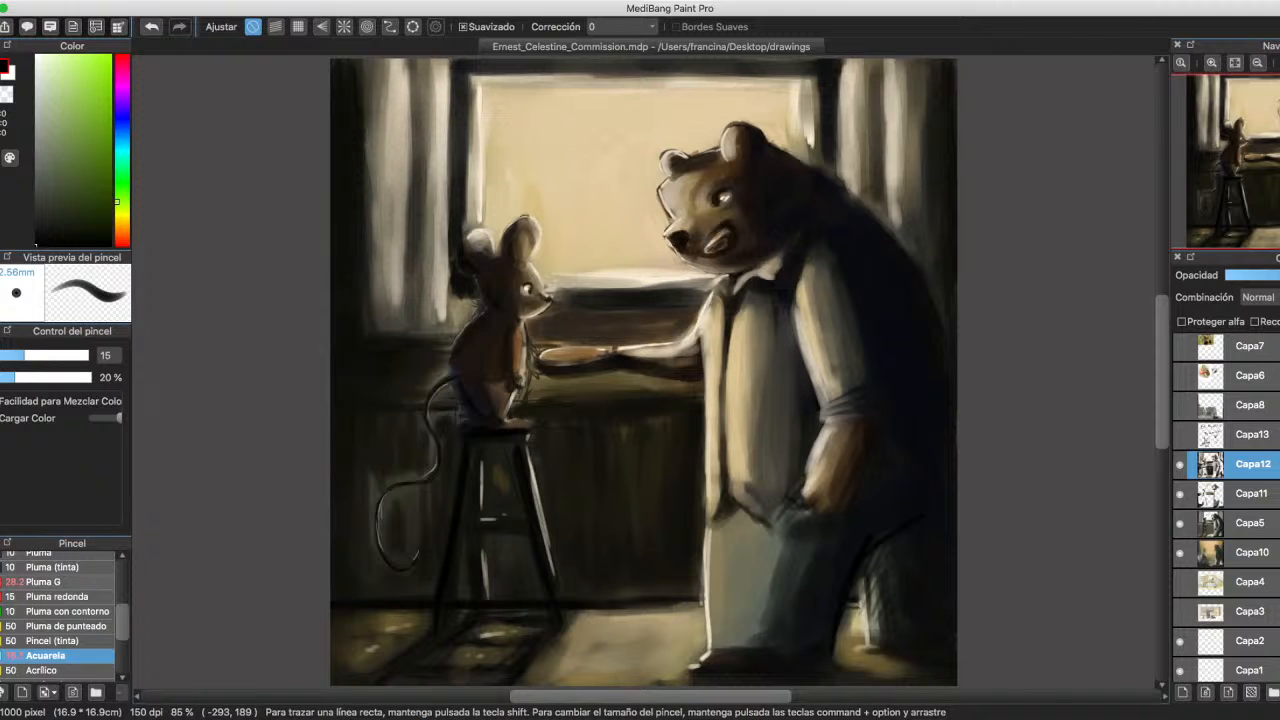
pyautogui.click(44, 581)
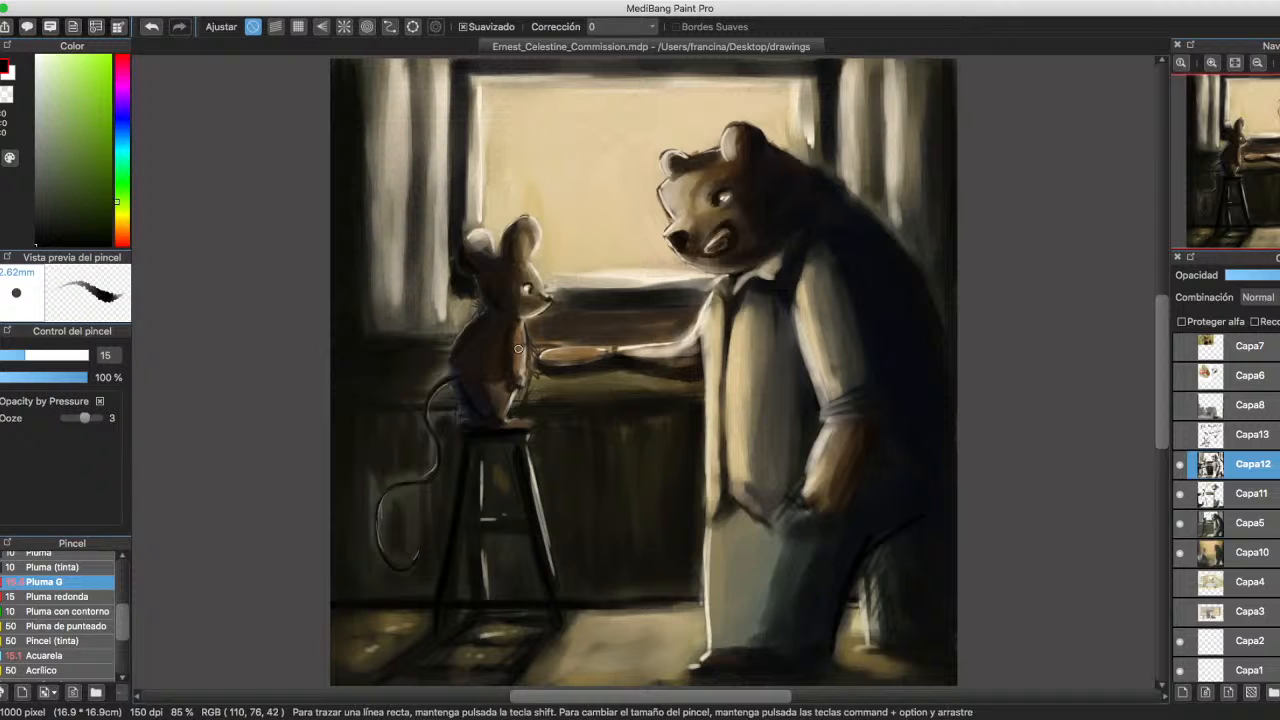
pyautogui.keyDown('alt'); pyautogui.click(518, 348); pyautogui.keyUp('alt')
pyautogui.click(75, 66)
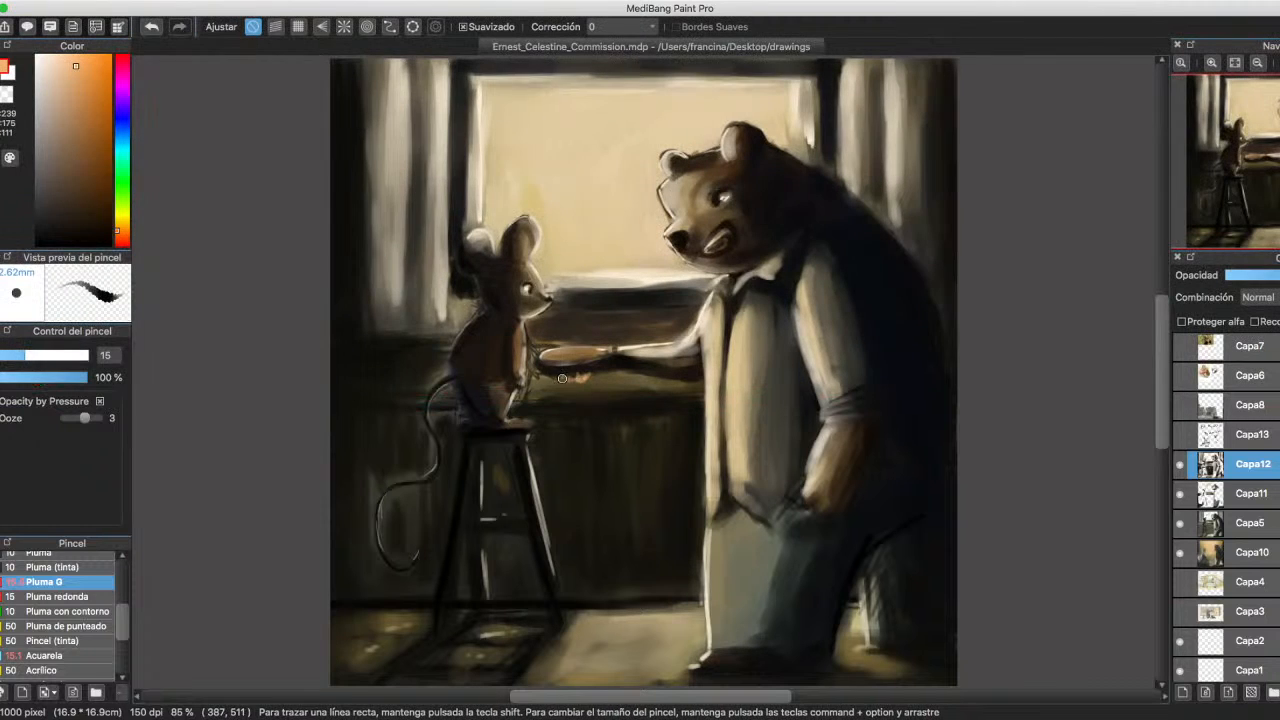
pyautogui.moveTo(556, 379); pyautogui.dragTo(591, 376)
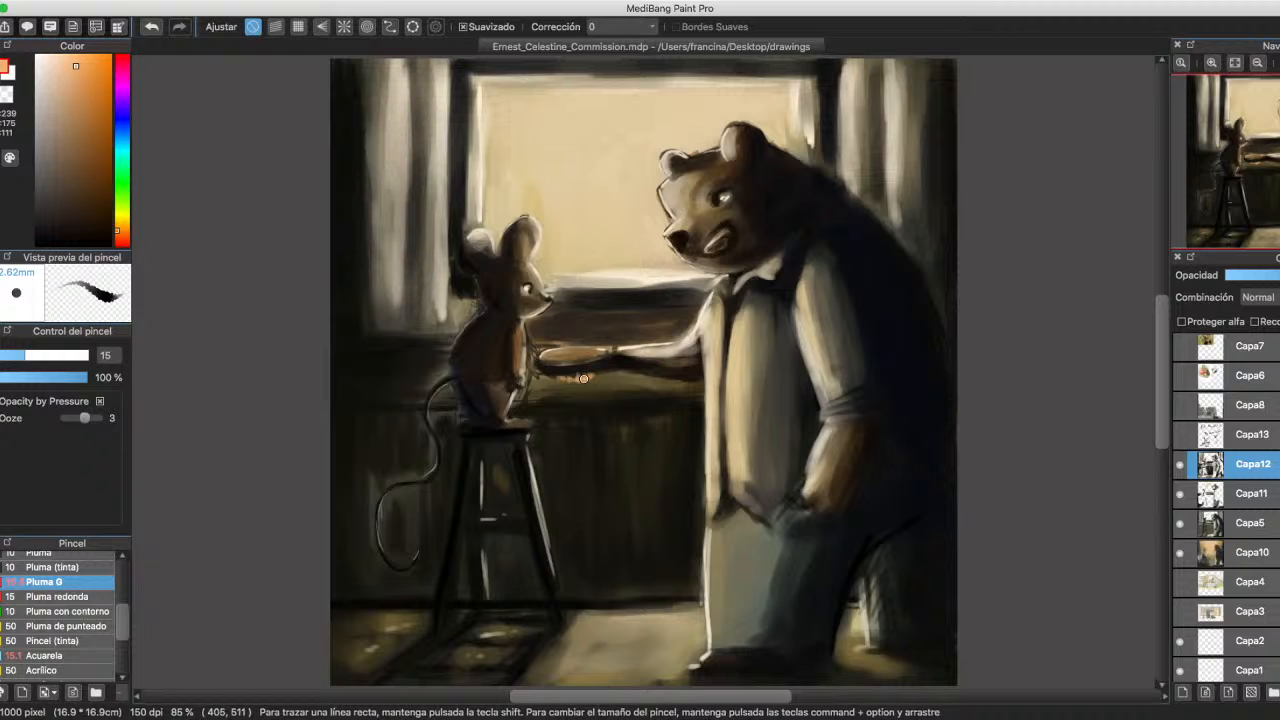
# Paint a dark line along the ledge below the bear's outstretched arm with a sampled near-black brown.
pyautogui.keyDown('alt'); pyautogui.click(577, 365); pyautogui.keyUp('alt')
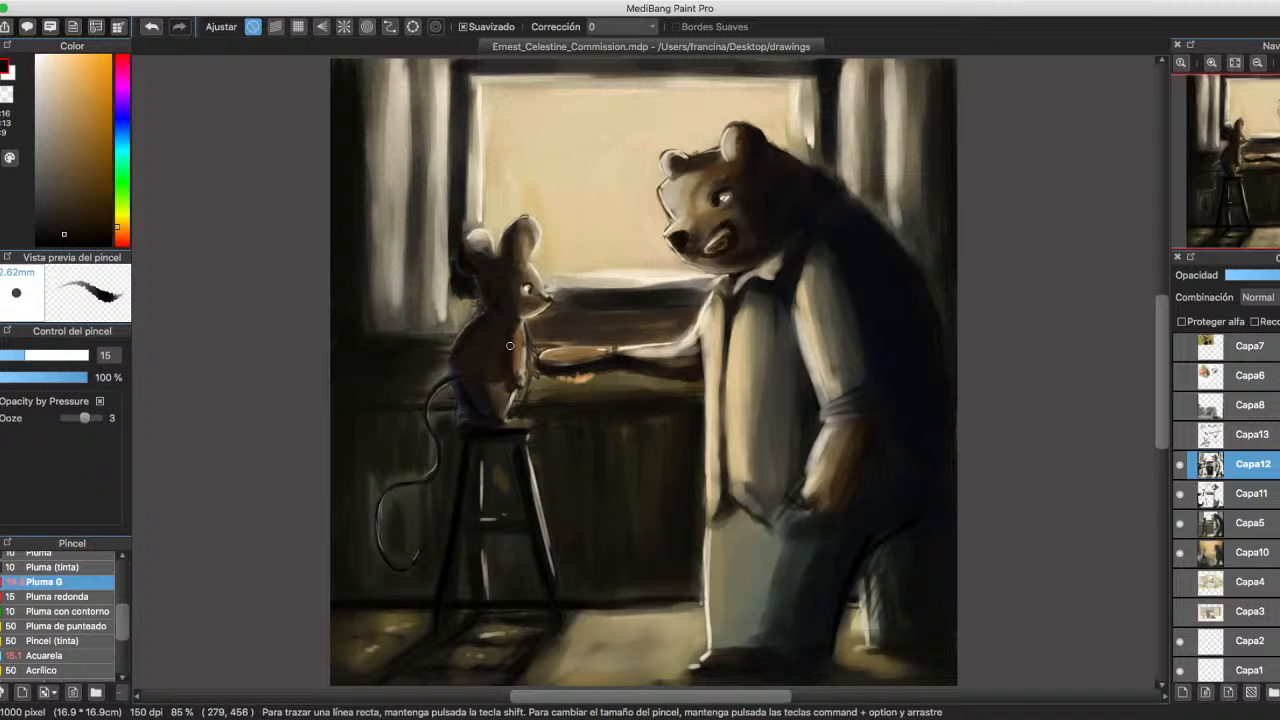
pyautogui.moveTo(547, 388)
pyautogui.mouseDown()
pyautogui.moveTo(620, 385)
pyautogui.moveTo(527, 386)
pyautogui.moveTo(675, 380)
pyautogui.moveTo(526, 389)
pyautogui.moveTo(680, 385)
pyautogui.mouseUp()
pyautogui.moveTo(592, 387)
pyautogui.mouseDown()
pyautogui.moveTo(688, 386)
pyautogui.moveTo(558, 391)
pyautogui.mouseUp()
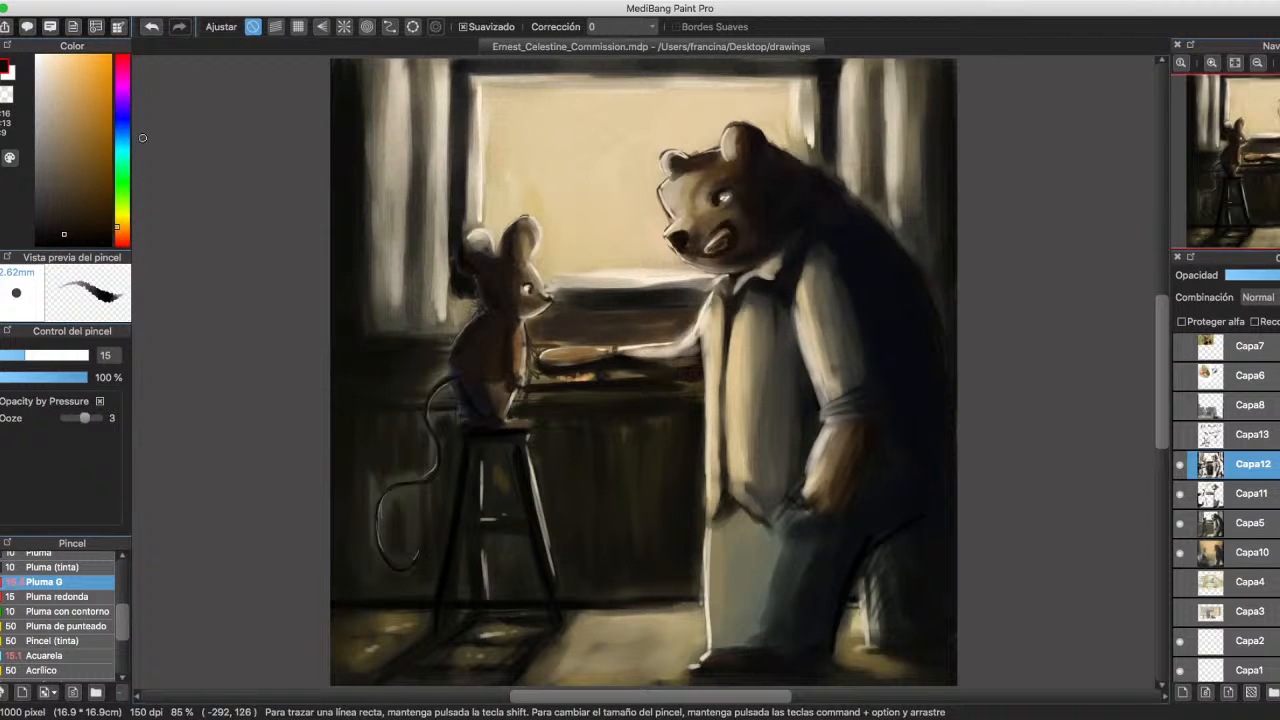
# Draw curling steam rising from the pan across the window in pale cream (RGB 255, 237, 209).
pyautogui.moveTo(62, 100); pyautogui.dragTo(48, 54)
pyautogui.moveTo(578, 334)
pyautogui.mouseDown()
pyautogui.moveTo(600, 290)
pyautogui.moveTo(577, 284)
pyautogui.moveTo(582, 264)
pyautogui.moveTo(550, 213)
pyautogui.moveTo(588, 207)
pyautogui.moveTo(544, 136)
pyautogui.moveTo(561, 155)
pyautogui.moveTo(638, 111)
pyautogui.moveTo(577, 112)
pyautogui.mouseUp()
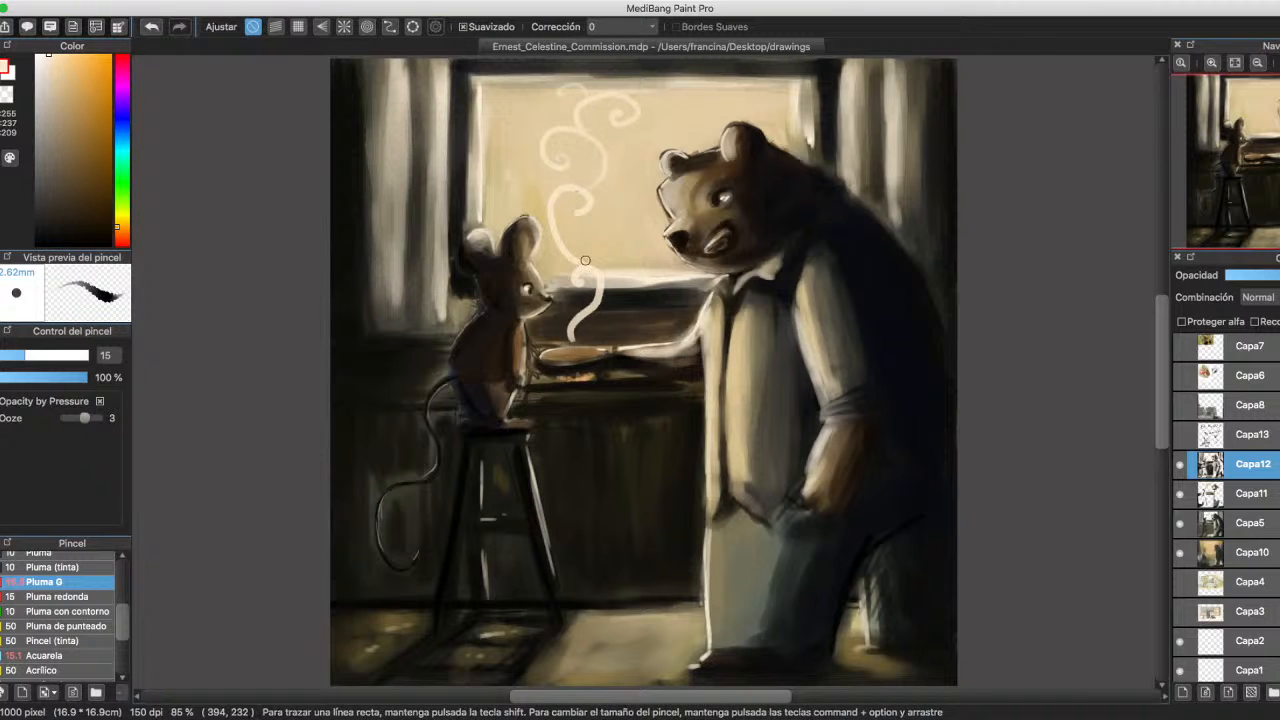
# Add small pale cream curls to the steam just above the pan and beside the main wisp.
pyautogui.moveTo(575, 354); pyautogui.dragTo(560, 316)
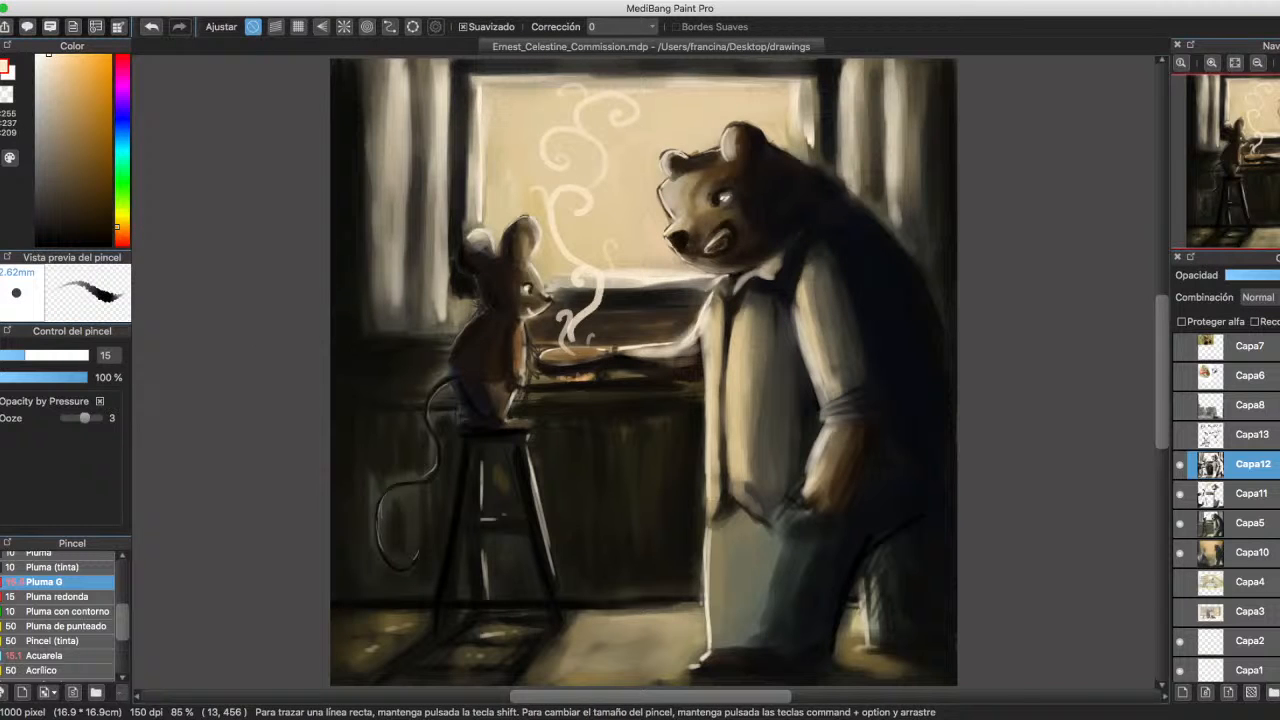
# With black at brush size 6, draw the mouse's mouth line and thin dark lines along the bear's collar and vest opening.
pyautogui.click(16, 355)
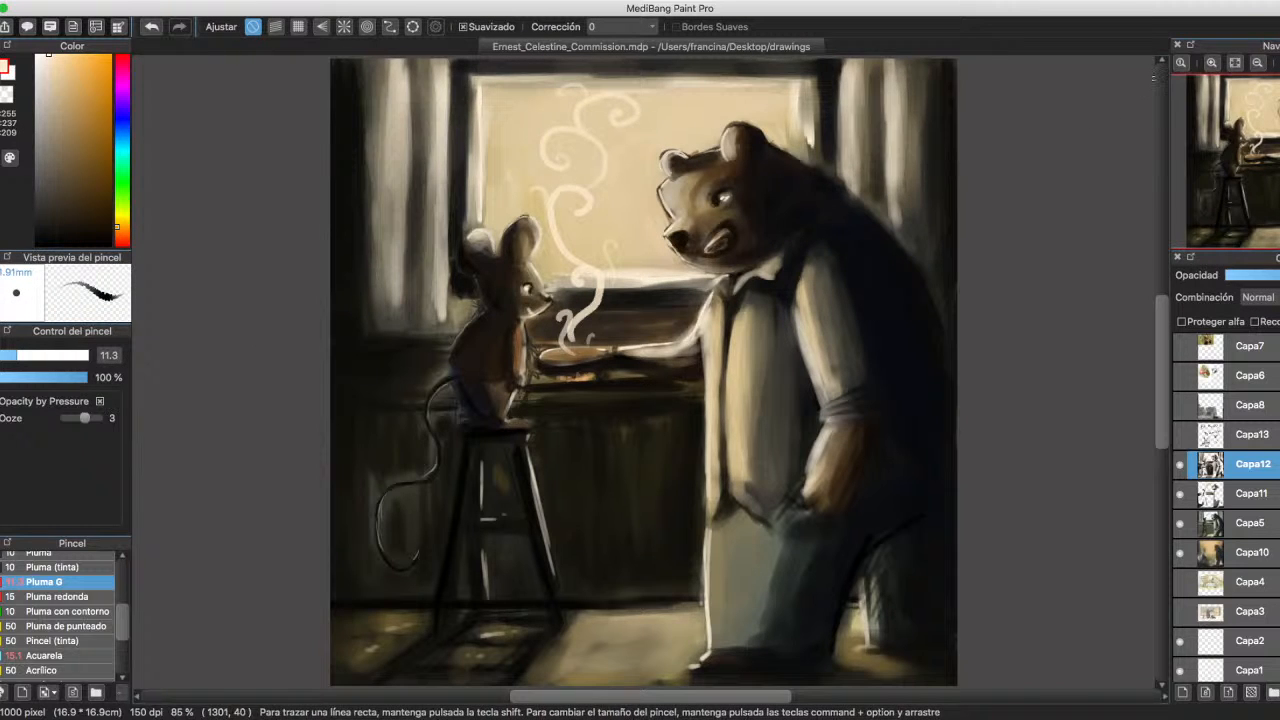
pyautogui.doubleClick(1211, 62)
pyautogui.click(36, 244)
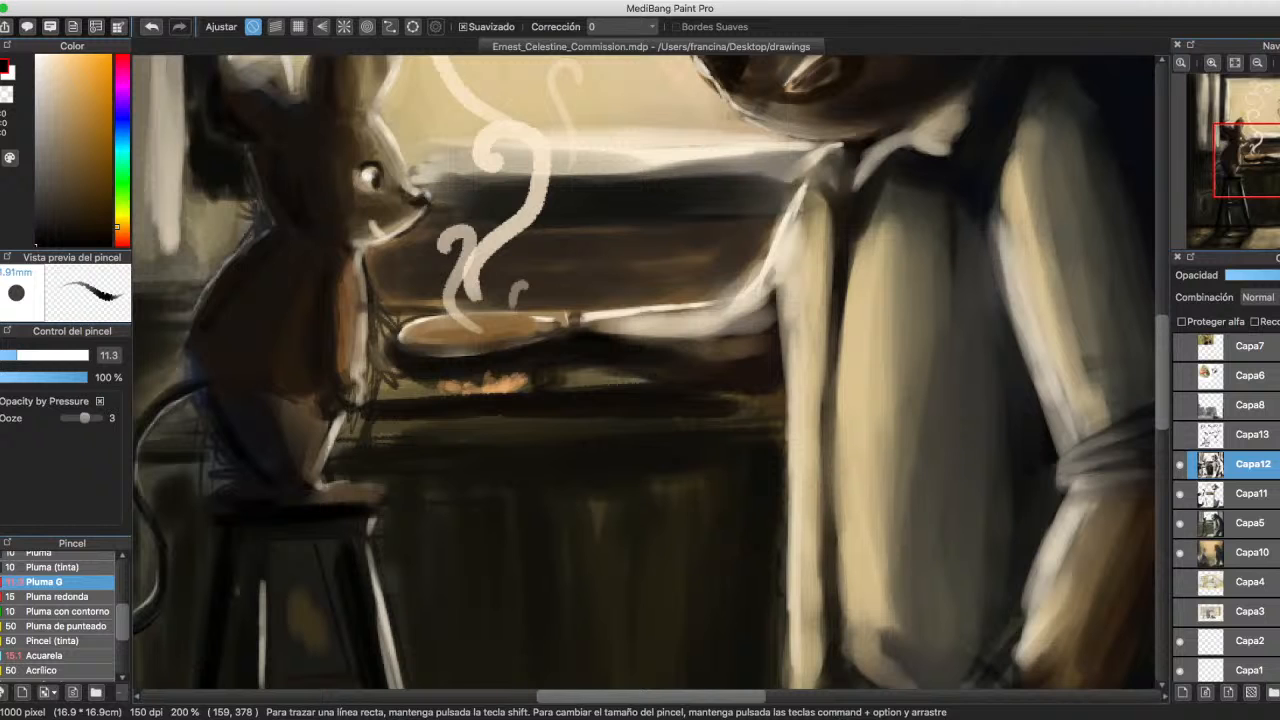
pyautogui.click(8, 355)
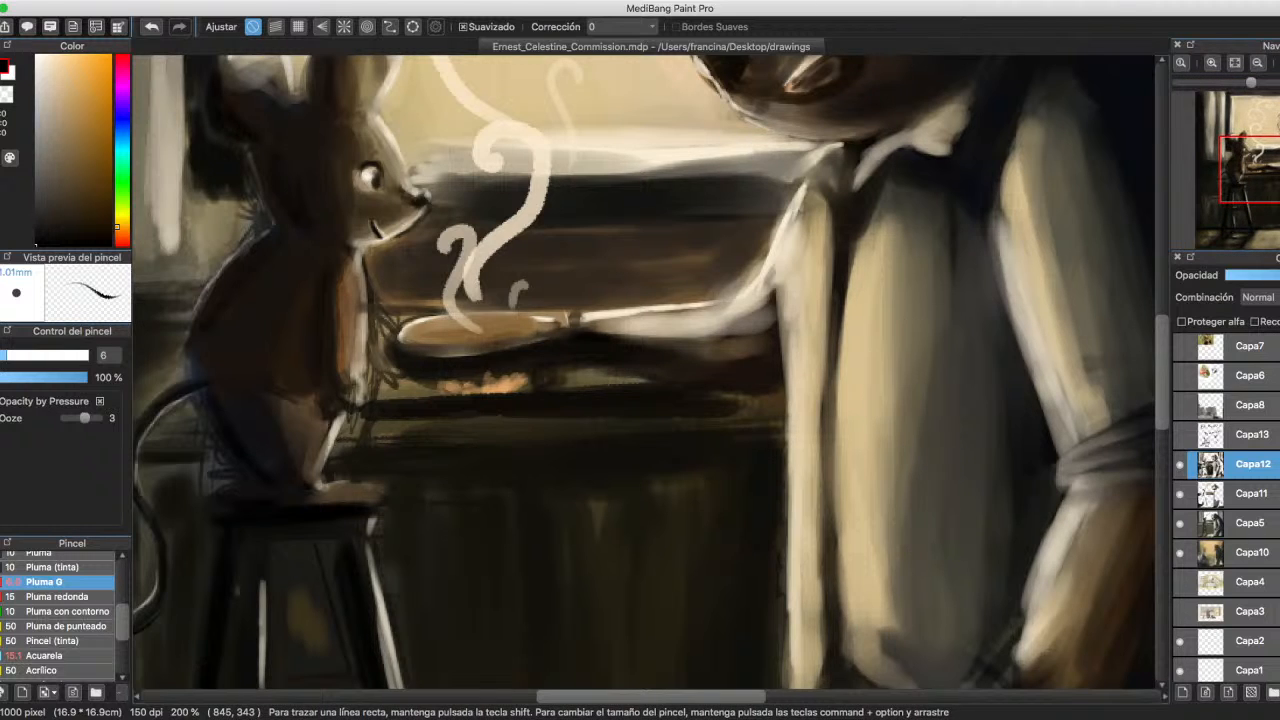
pyautogui.click(1257, 62)
pyautogui.click(1257, 62)
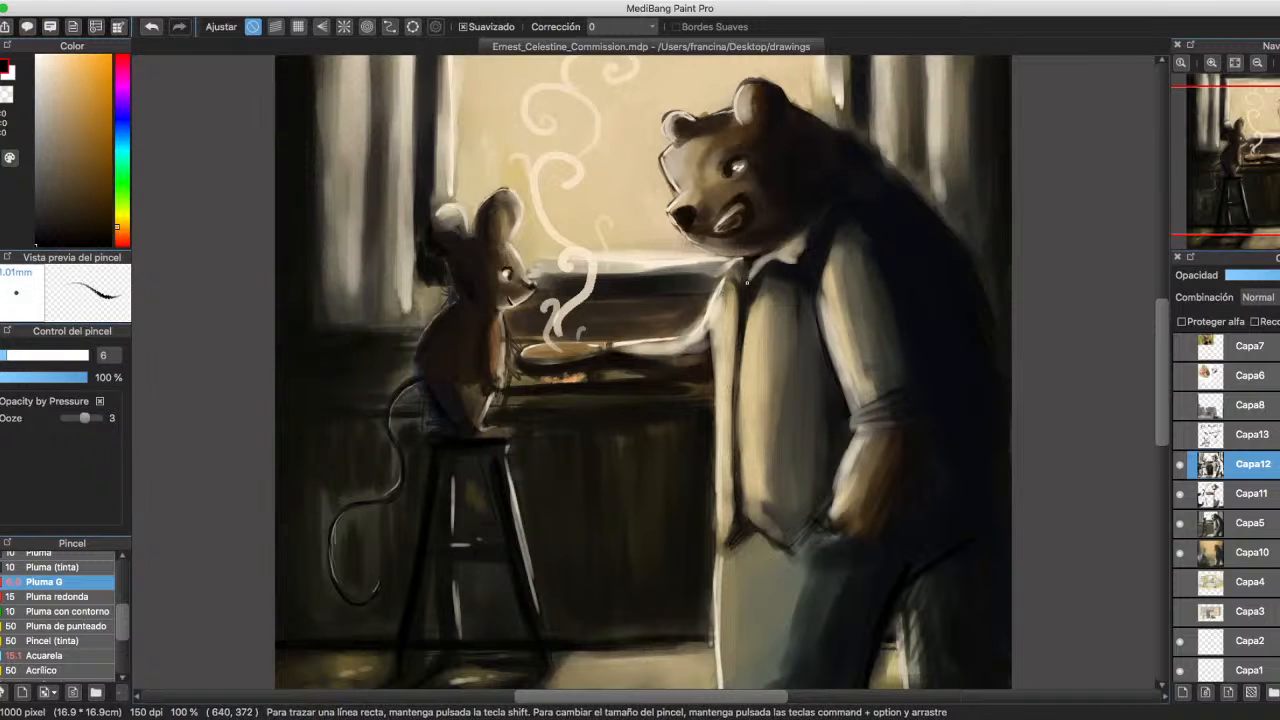
pyautogui.moveTo(739, 347); pyautogui.dragTo(735, 397)
pyautogui.moveTo(742, 268)
pyautogui.mouseDown()
pyautogui.moveTo(709, 288)
pyautogui.moveTo(743, 258)
pyautogui.mouseUp()
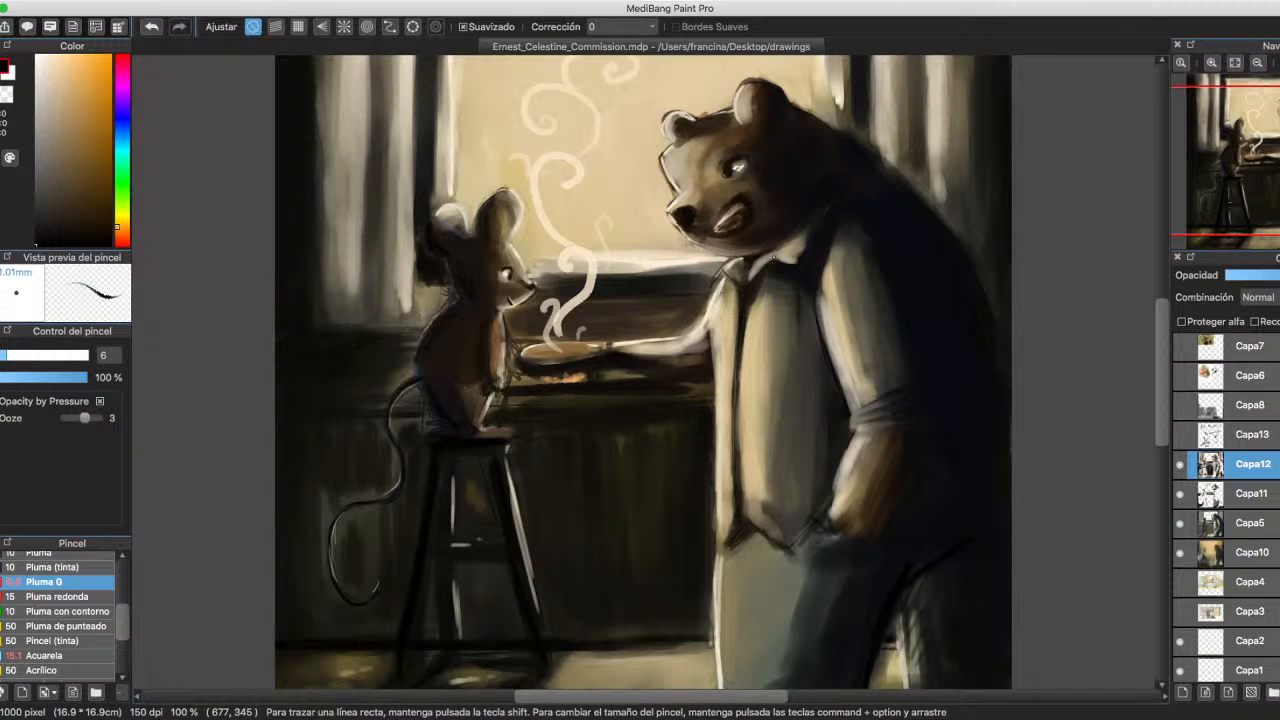
# Sample pale cream (RGB 238, 225, 200) from the window edge and paint a thin rim highlight behind the bear's head.
pyautogui.scroll(5, 707, 324)
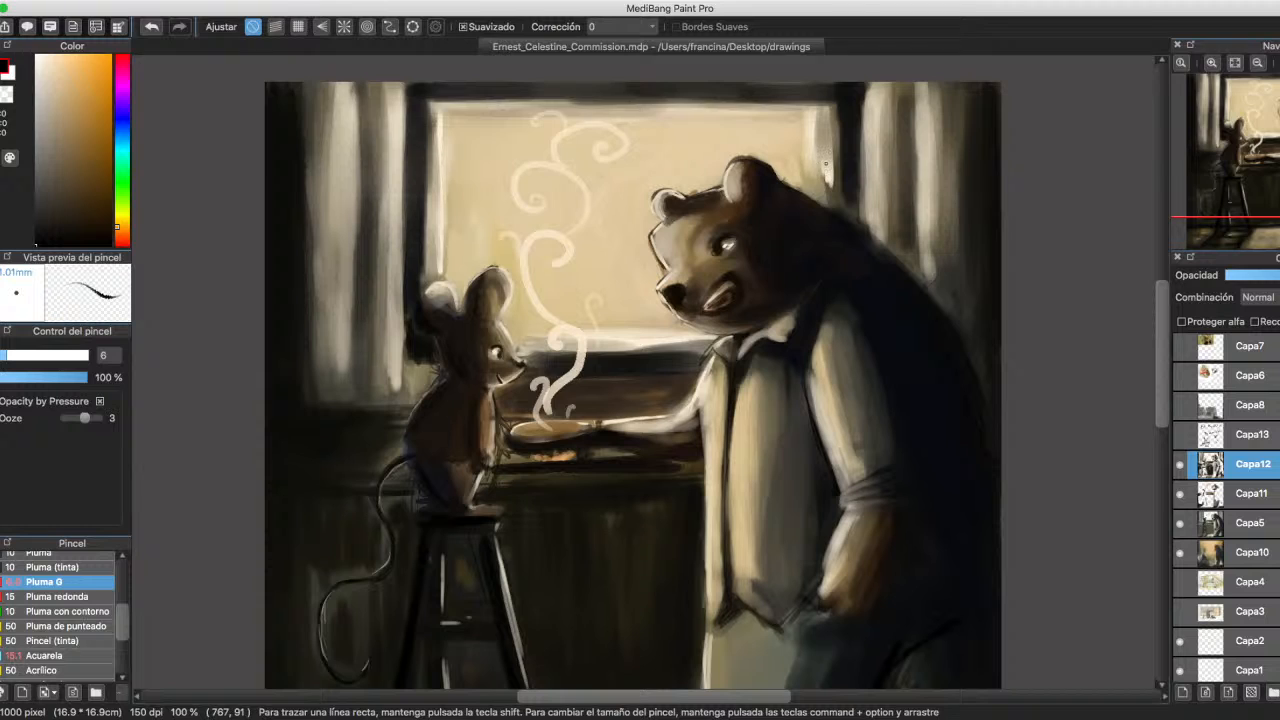
pyautogui.keyDown('alt'); pyautogui.click(827, 173); pyautogui.keyUp('alt')
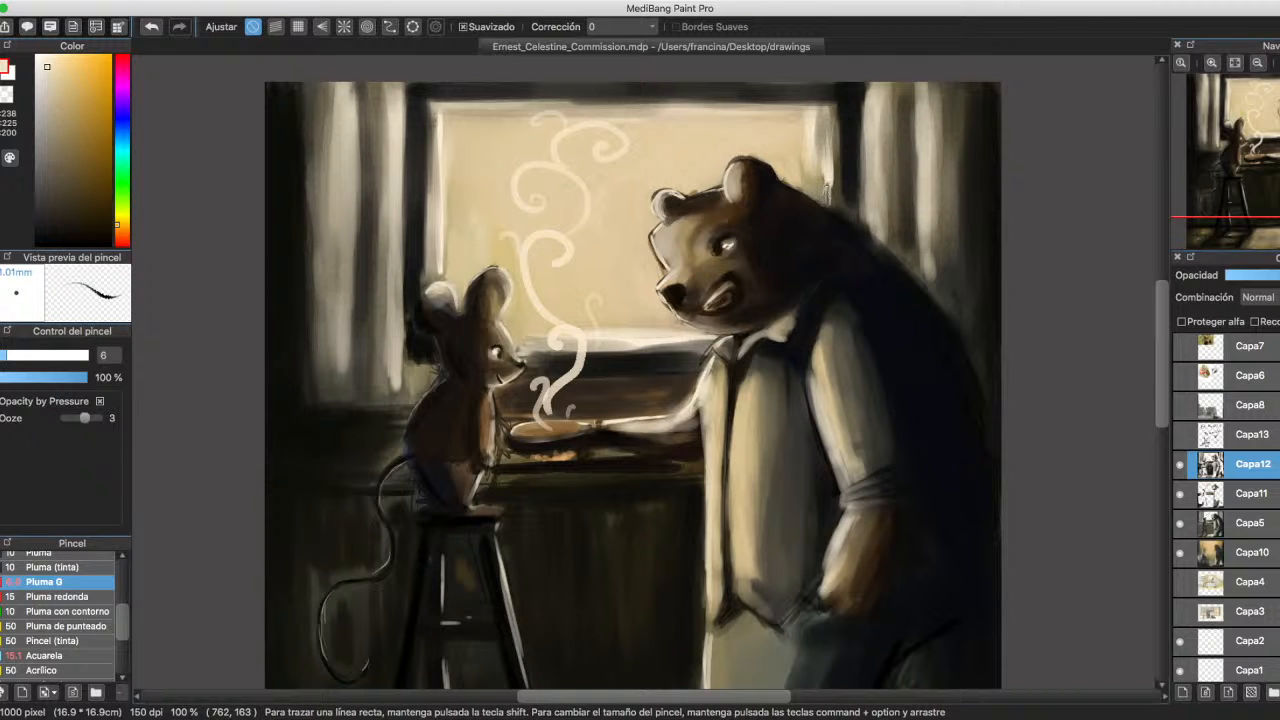
pyautogui.moveTo(826, 198)
pyautogui.mouseDown()
pyautogui.moveTo(822, 177)
pyautogui.moveTo(814, 200)
pyautogui.moveTo(828, 206)
pyautogui.mouseUp()
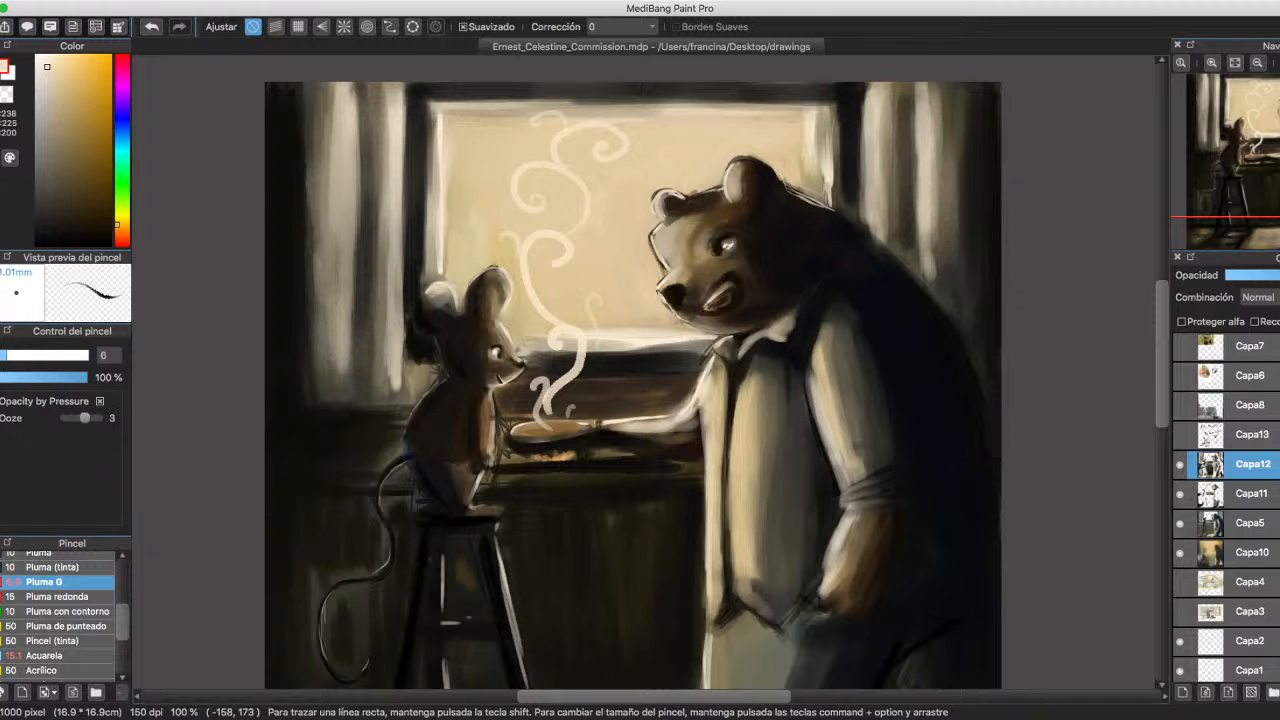
# Set the brush size to 15 and paint cream highlights along the window's top, side and sill edges.
pyautogui.click(23, 355)
pyautogui.moveTo(440, 108)
pyautogui.mouseDown()
pyautogui.moveTo(803, 108)
pyautogui.moveTo(820, 136)
pyautogui.moveTo(884, 152)
pyautogui.moveTo(837, 131)
pyautogui.moveTo(828, 109)
pyautogui.moveTo(830, 192)
pyautogui.mouseUp()
pyautogui.moveTo(827, 120); pyautogui.dragTo(822, 166)
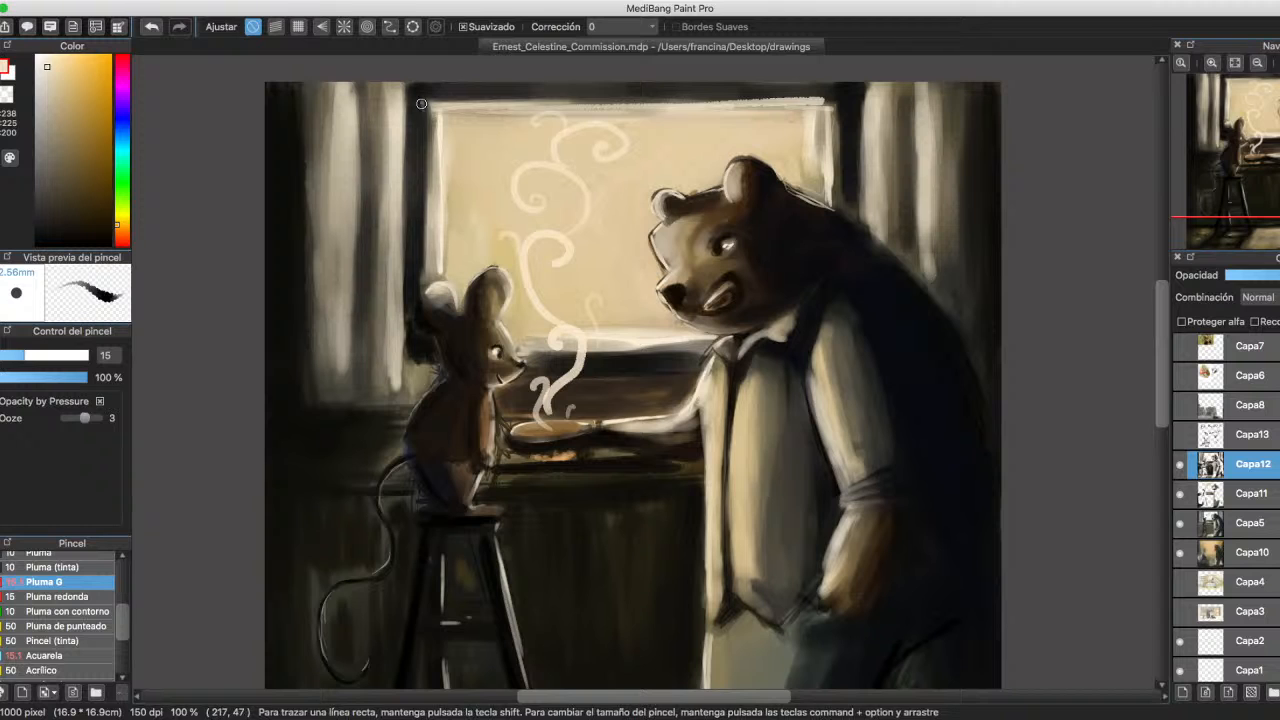
pyautogui.moveTo(421, 103); pyautogui.dragTo(434, 188)
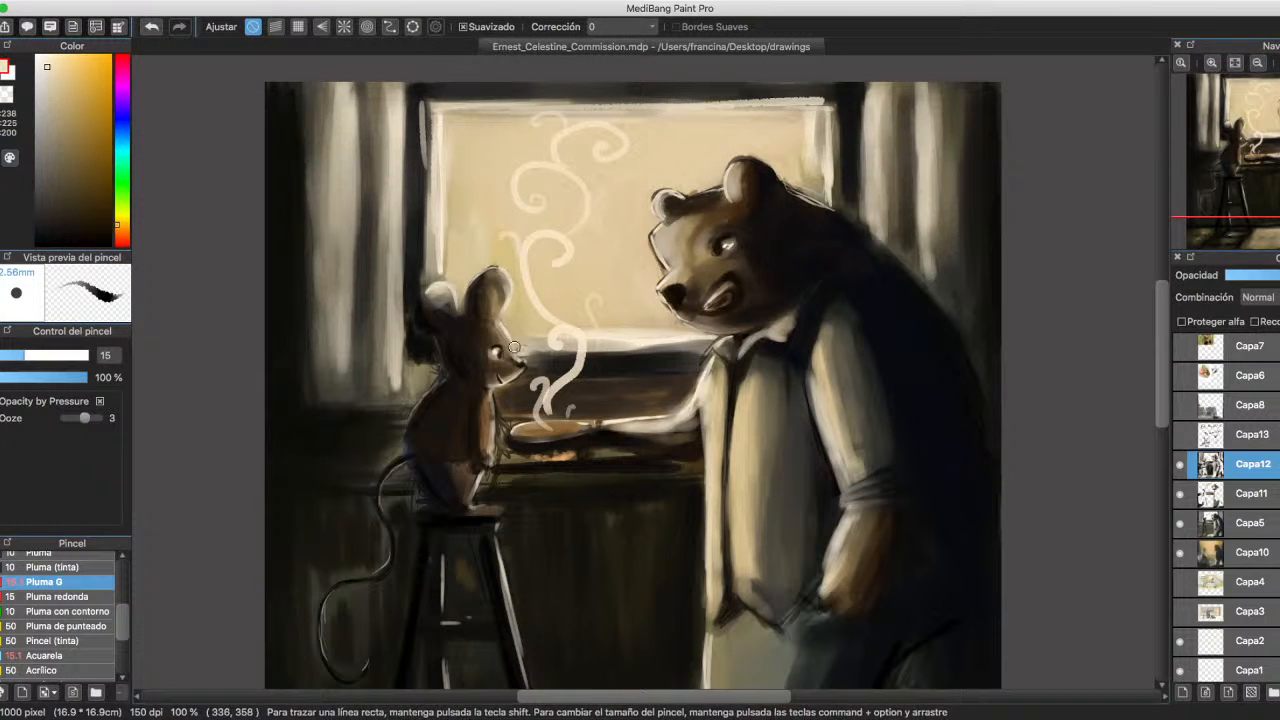
pyautogui.moveTo(516, 346)
pyautogui.mouseDown()
pyautogui.moveTo(702, 348)
pyautogui.moveTo(657, 341)
pyautogui.mouseUp()
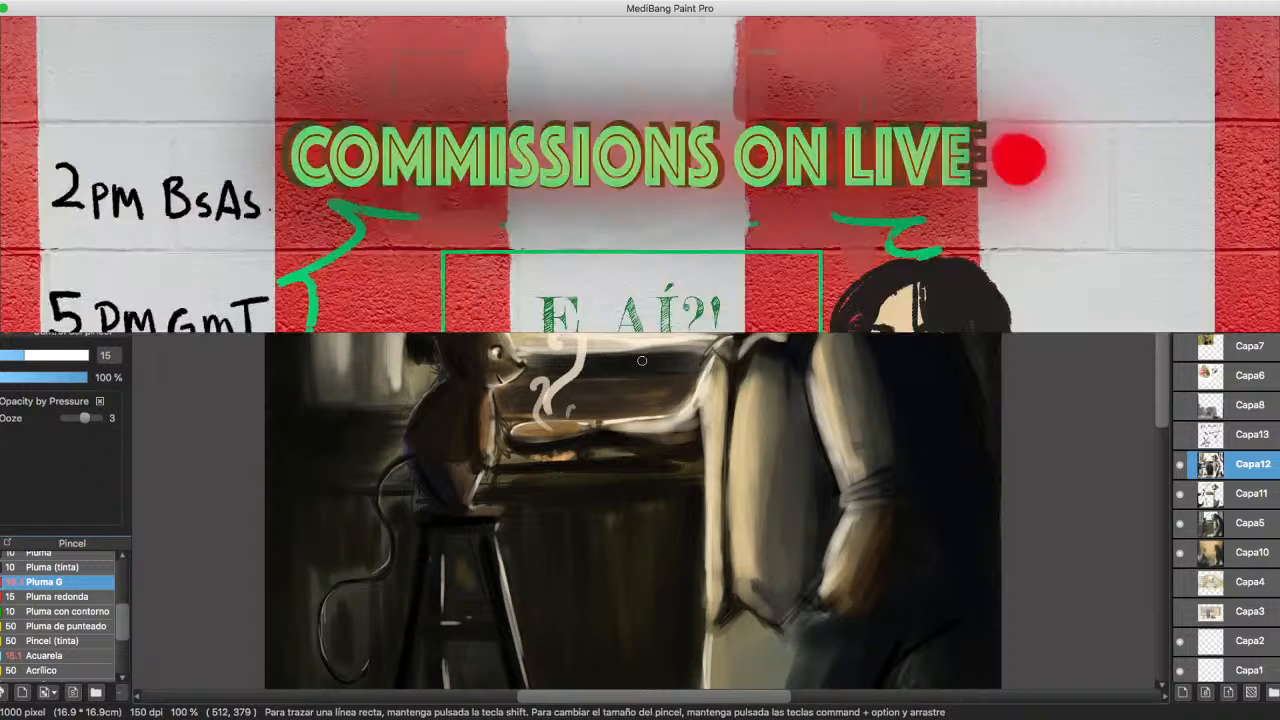
pyautogui.moveTo(425, 102); pyautogui.dragTo(420, 192)
pyautogui.moveTo(427, 120); pyautogui.dragTo(428, 215)
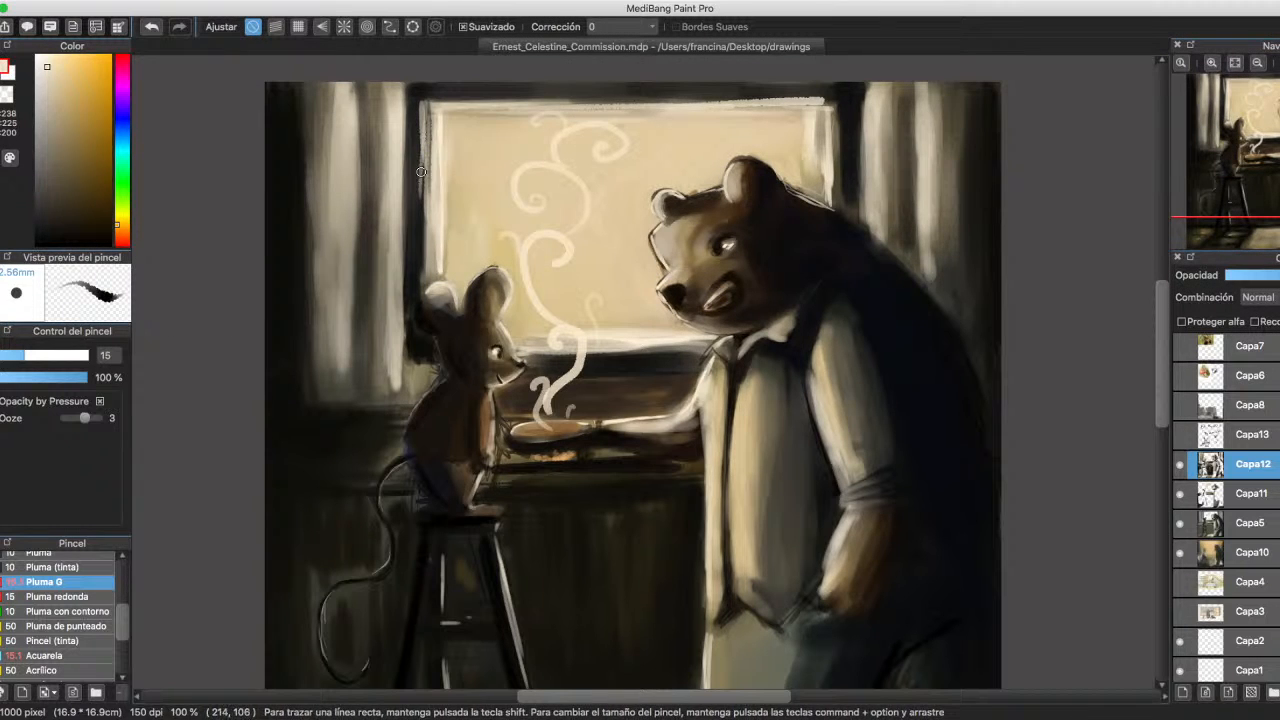
# Darken and tidy the window frame's sides and top with sampled near-black (RGB 25, 26, 25), enlarging the brush to 38.
pyautogui.keyDown('alt'); pyautogui.click(422, 175); pyautogui.keyUp('alt')
pyautogui.moveTo(423, 140); pyautogui.dragTo(418, 230)
pyautogui.keyDown('alt'); pyautogui.click(417, 224); pyautogui.keyUp('alt')
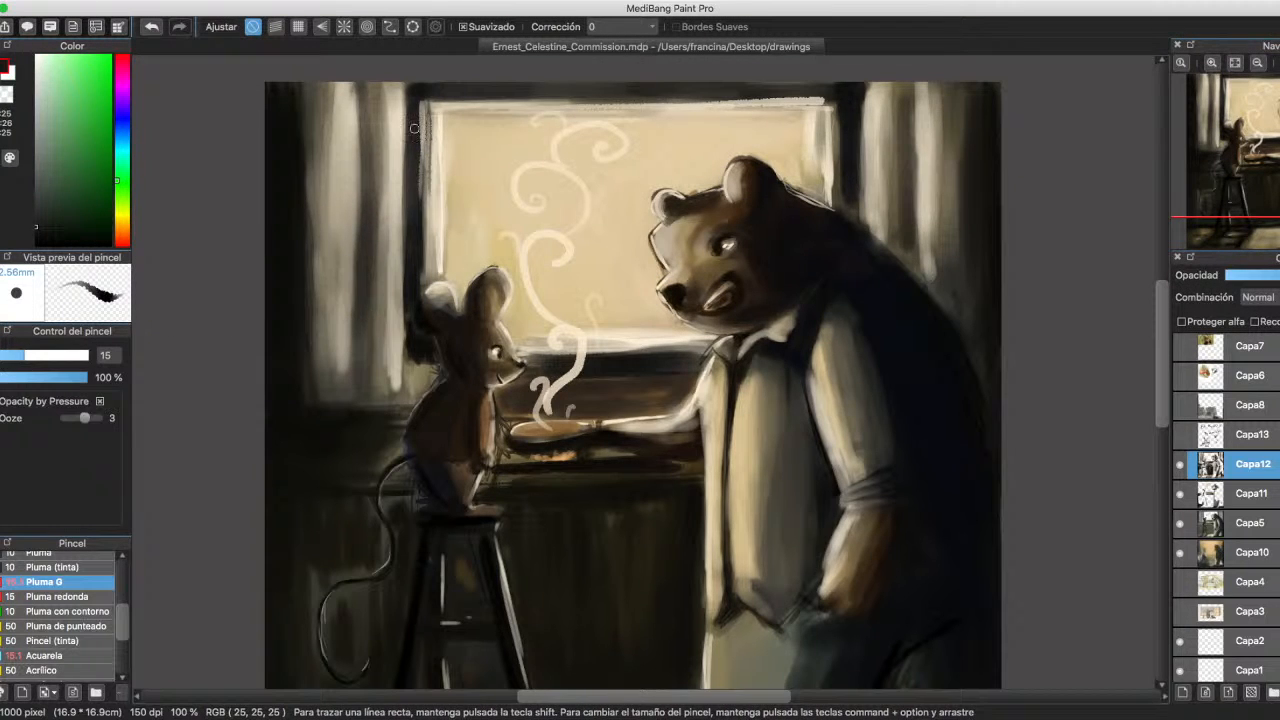
pyautogui.moveTo(418, 106)
pyautogui.mouseDown()
pyautogui.moveTo(411, 242)
pyautogui.moveTo(410, 190)
pyautogui.mouseUp()
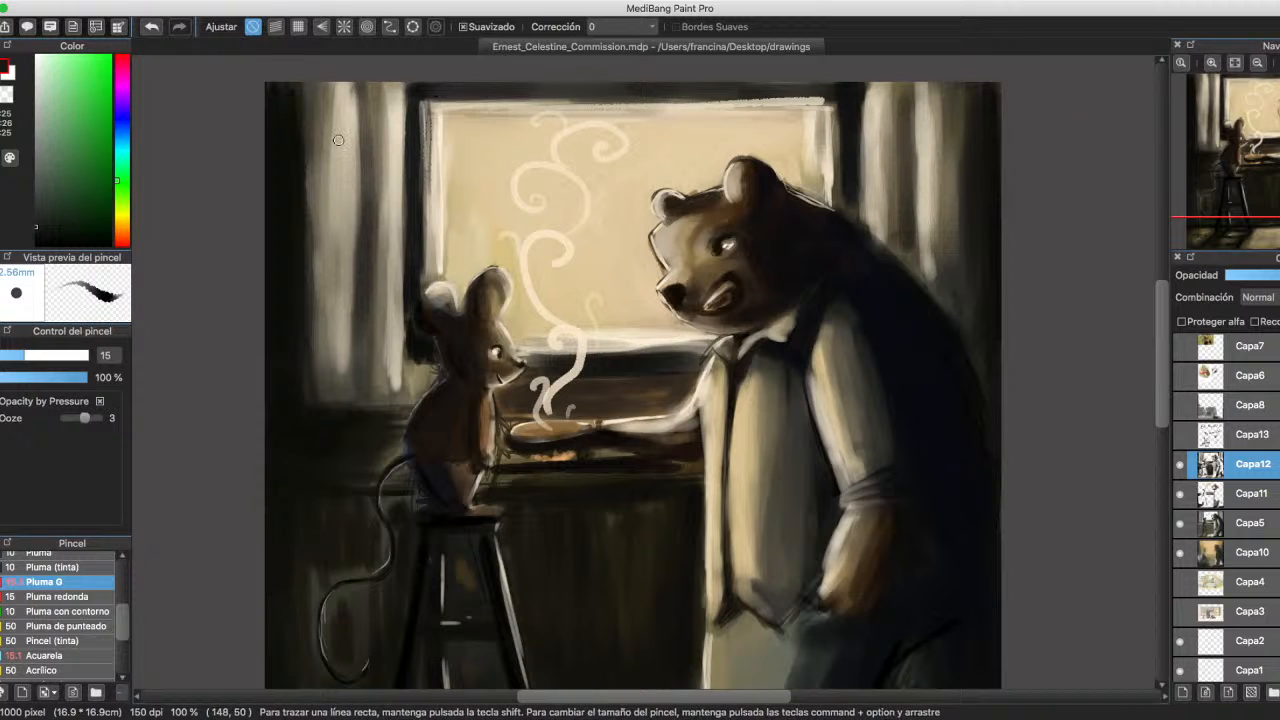
pyautogui.click(55, 355)
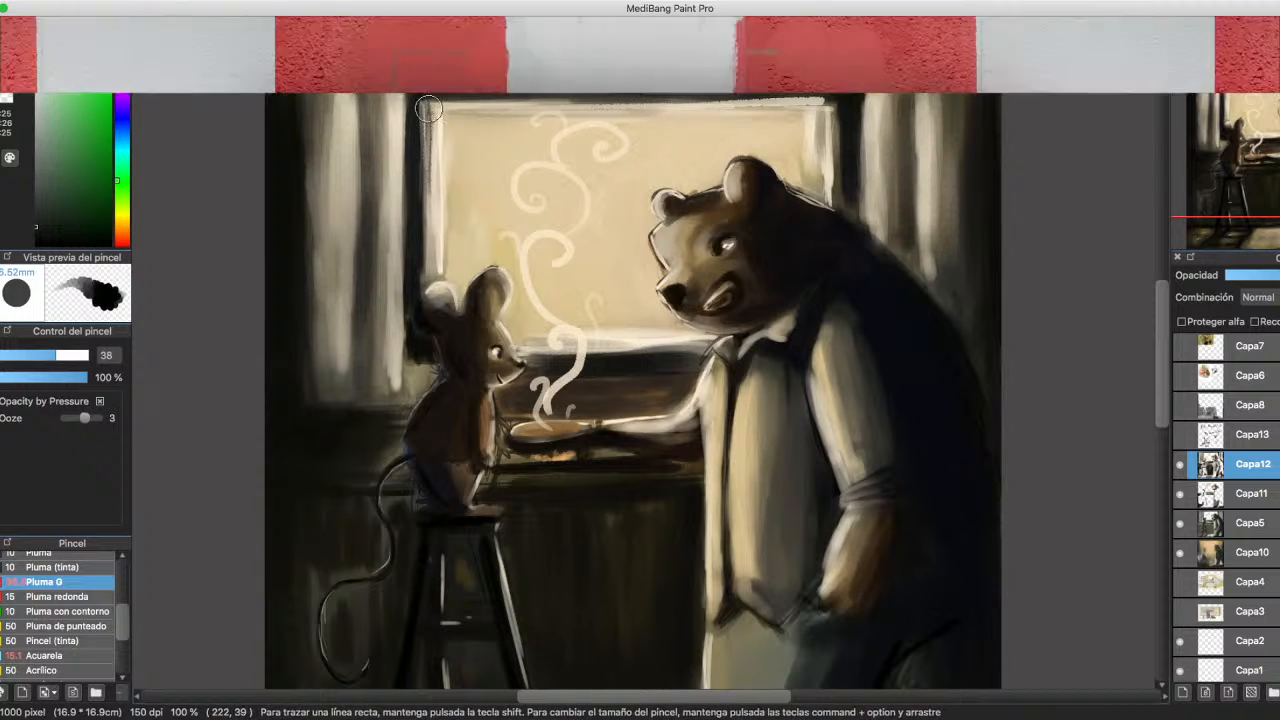
pyautogui.moveTo(438, 89)
pyautogui.mouseDown()
pyautogui.moveTo(843, 95)
pyautogui.moveTo(438, 93)
pyautogui.mouseUp()
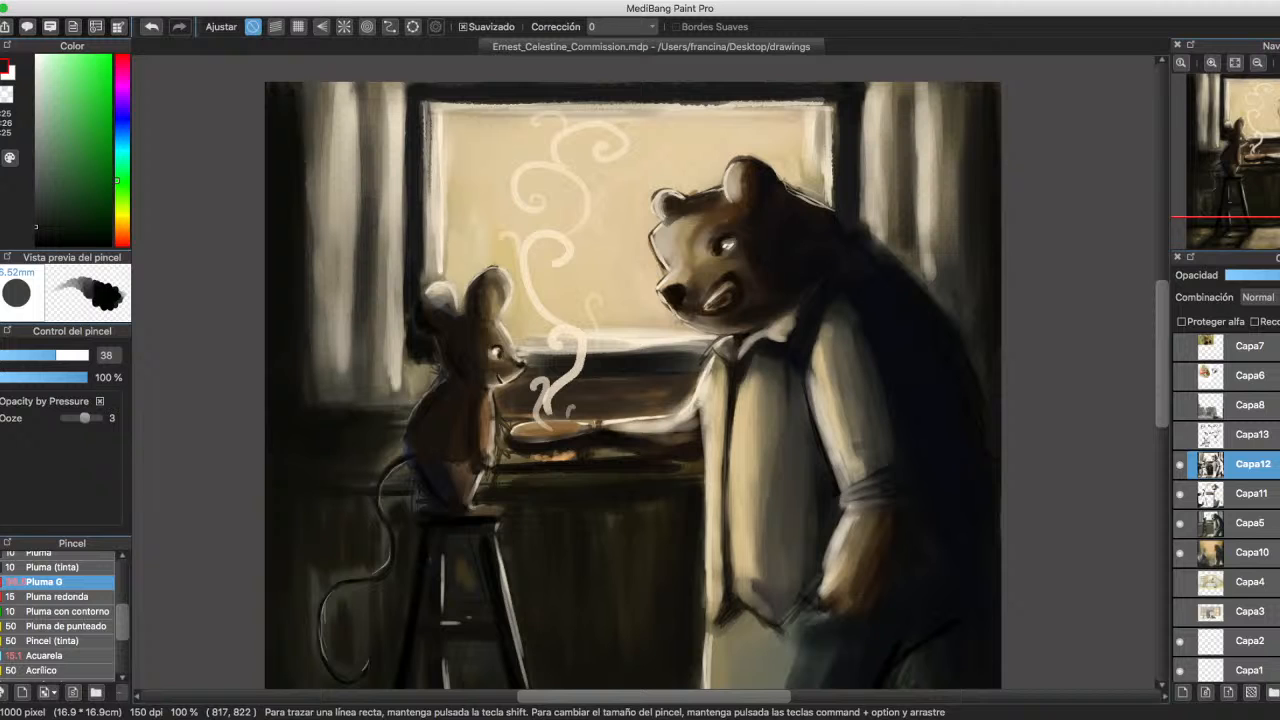
pyautogui.press('super+Tab')
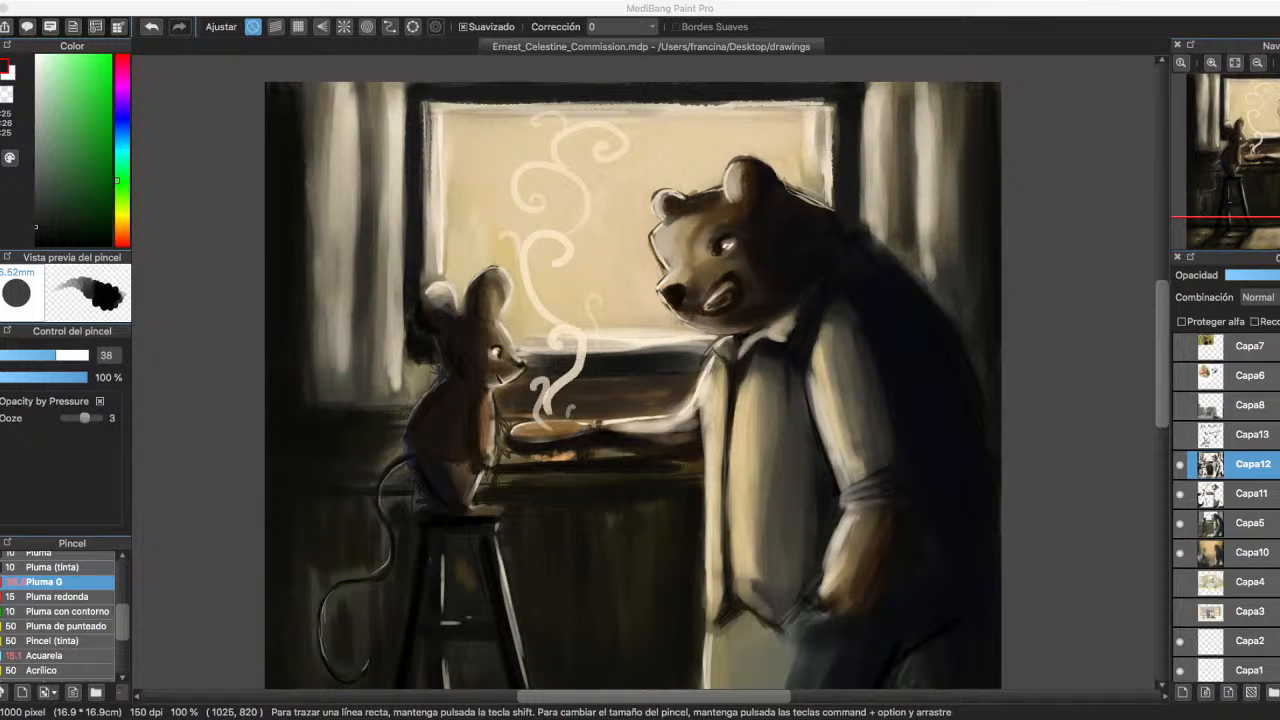
pyautogui.click(1071, 537)
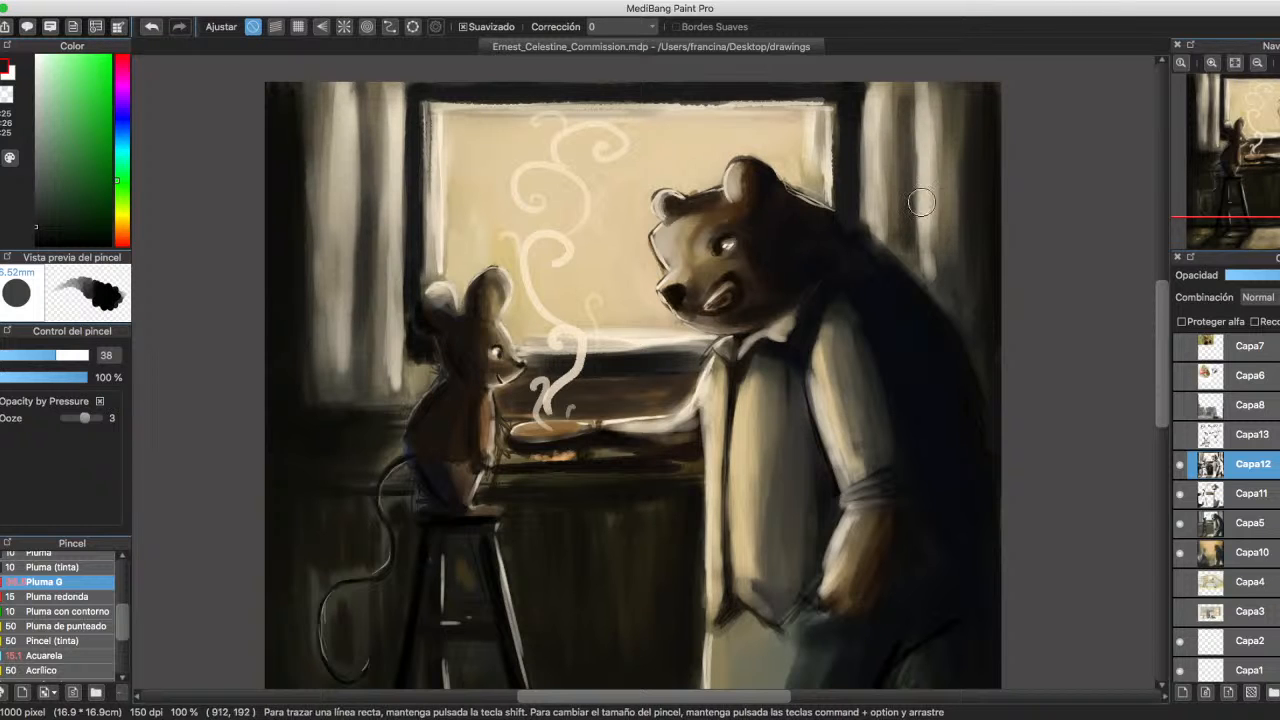
# Sample a warm grey (RGB 135, 127, 110) from the curtain and paint vertical folds on both curtains.
pyautogui.keyDown('alt'); pyautogui.click(401, 98); pyautogui.keyUp('alt')
pyautogui.moveTo(401, 104)
pyautogui.mouseDown()
pyautogui.moveTo(400, 325)
pyautogui.moveTo(384, 382)
pyautogui.mouseUp()
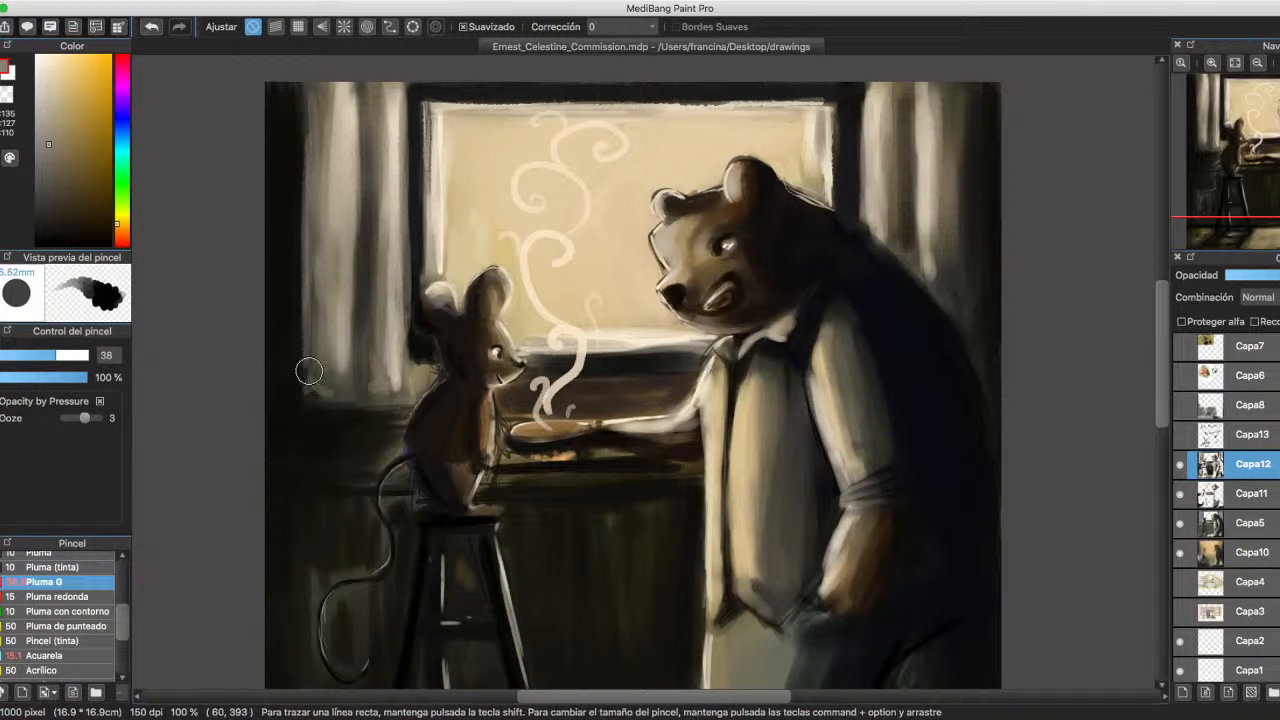
pyautogui.moveTo(960, 88)
pyautogui.mouseDown()
pyautogui.moveTo(964, 203)
pyautogui.moveTo(969, 80)
pyautogui.moveTo(981, 369)
pyautogui.mouseUp()
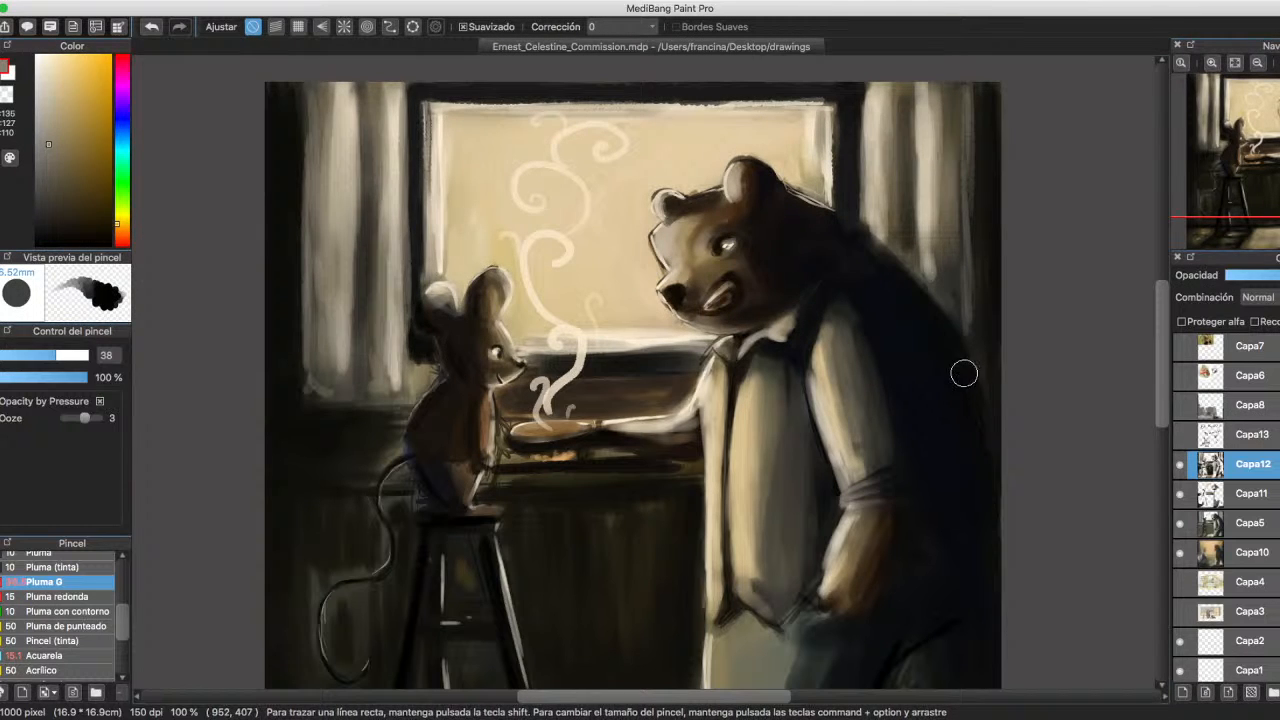
# Sample near-black (RGB 11, 12, 9) and deepen the shadows beside the curtains and along the picture's outer edges.
pyautogui.scroll(-1, 400, 328)
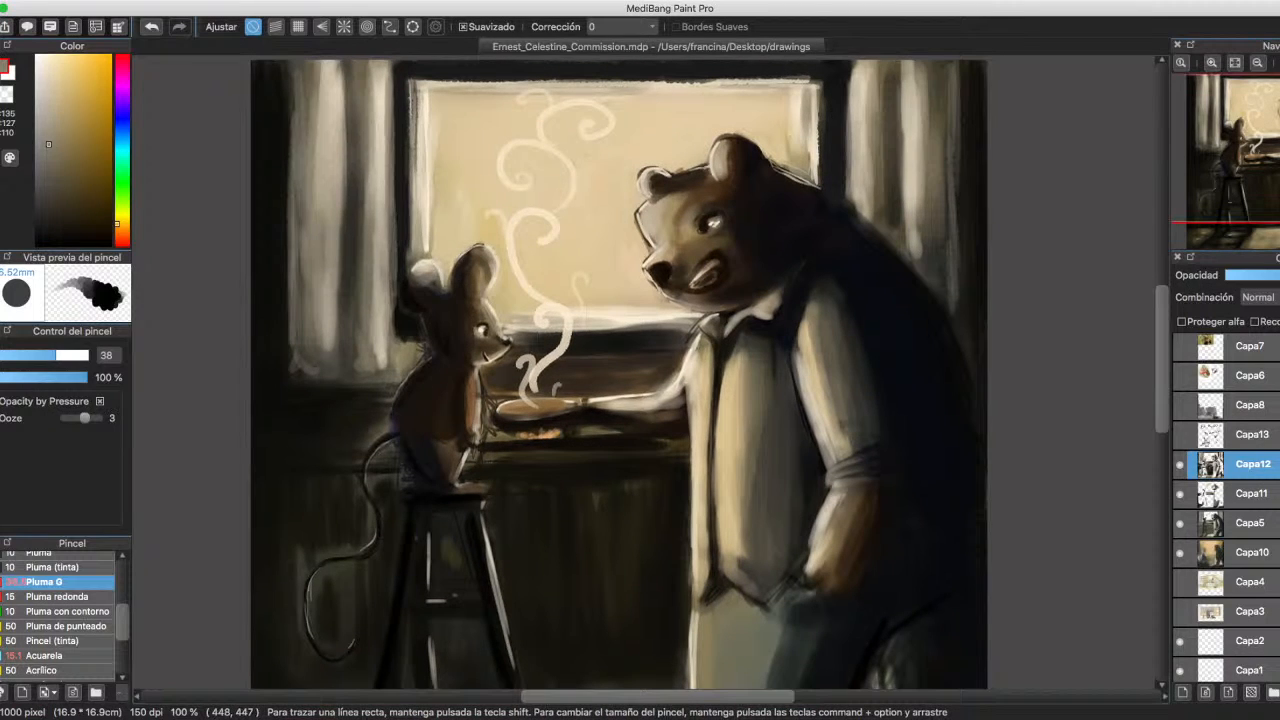
pyautogui.keyDown('alt'); pyautogui.click(405, 318); pyautogui.keyUp('alt')
pyautogui.moveTo(393, 151); pyautogui.dragTo(397, 303)
pyautogui.moveTo(391, 71)
pyautogui.mouseDown()
pyautogui.moveTo(401, 100)
pyautogui.moveTo(691, 66)
pyautogui.moveTo(819, 75)
pyautogui.moveTo(780, 70)
pyautogui.moveTo(835, 101)
pyautogui.moveTo(826, 200)
pyautogui.moveTo(901, 270)
pyautogui.moveTo(957, 413)
pyautogui.moveTo(913, 460)
pyautogui.moveTo(975, 617)
pyautogui.mouseUp()
# Sample dark tones from the bear's clothes and shade the vest beside the sleeve with dark grey (RGB 61, 59, 51).
pyautogui.scroll(-5, 906, 473)
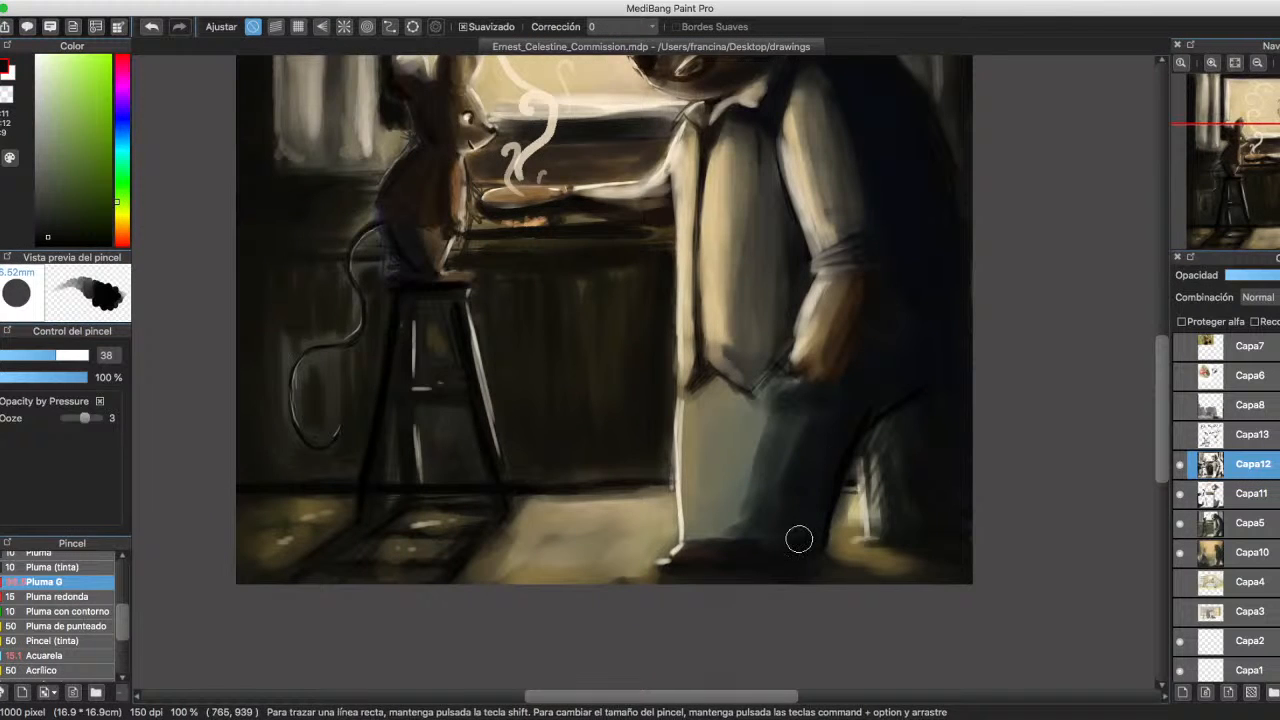
pyautogui.keyDown('alt'); pyautogui.click(791, 486); pyautogui.keyUp('alt')
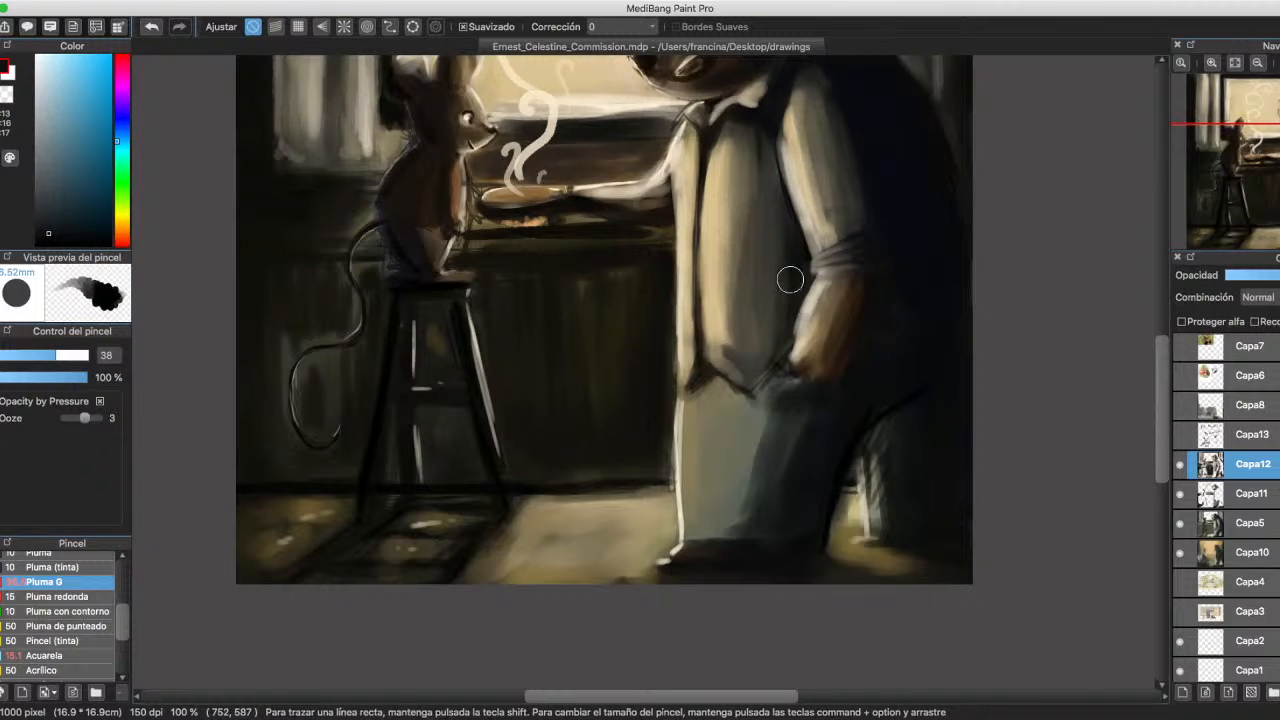
pyautogui.keyDown('alt'); pyautogui.click(776, 228); pyautogui.keyUp('alt')
pyautogui.moveTo(776, 228)
pyautogui.mouseDown()
pyautogui.moveTo(782, 280)
pyautogui.moveTo(771, 249)
pyautogui.mouseUp()
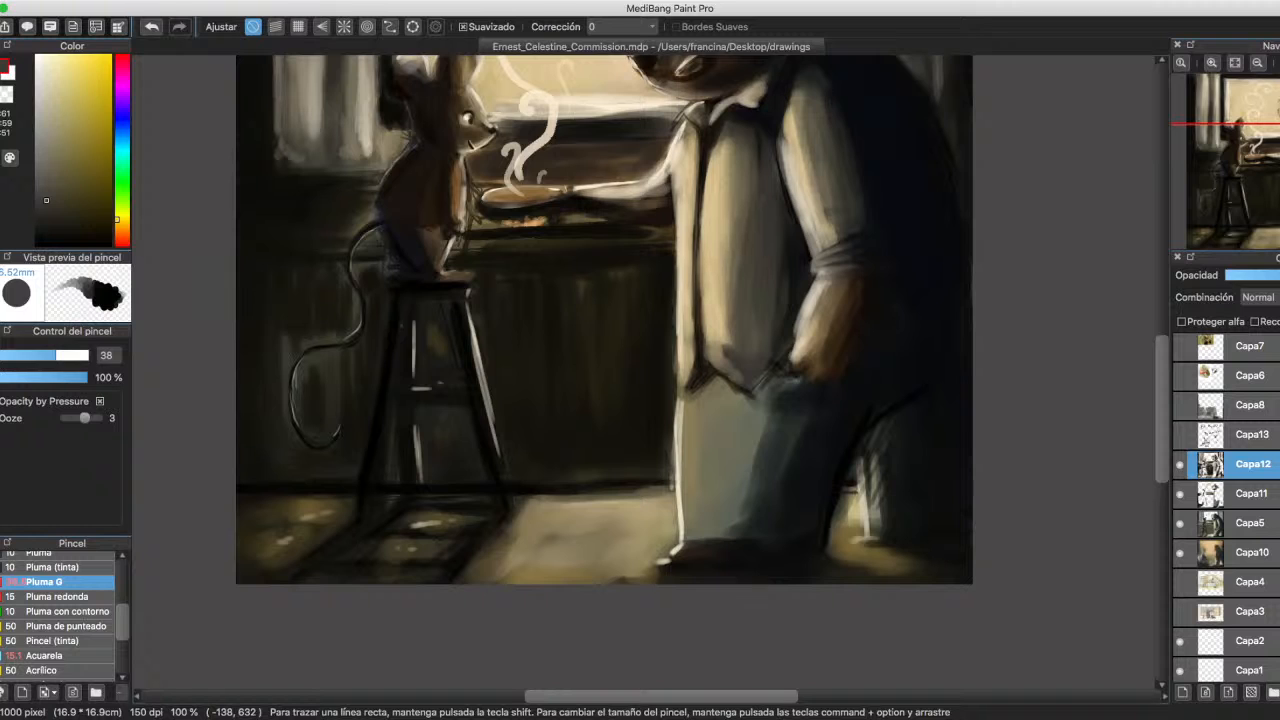
# Set the brush size to 6.3 and the colour to black, and reinforce the mouse's body outline with thin lines.
pyautogui.click(6, 355)
pyautogui.click(36, 244)
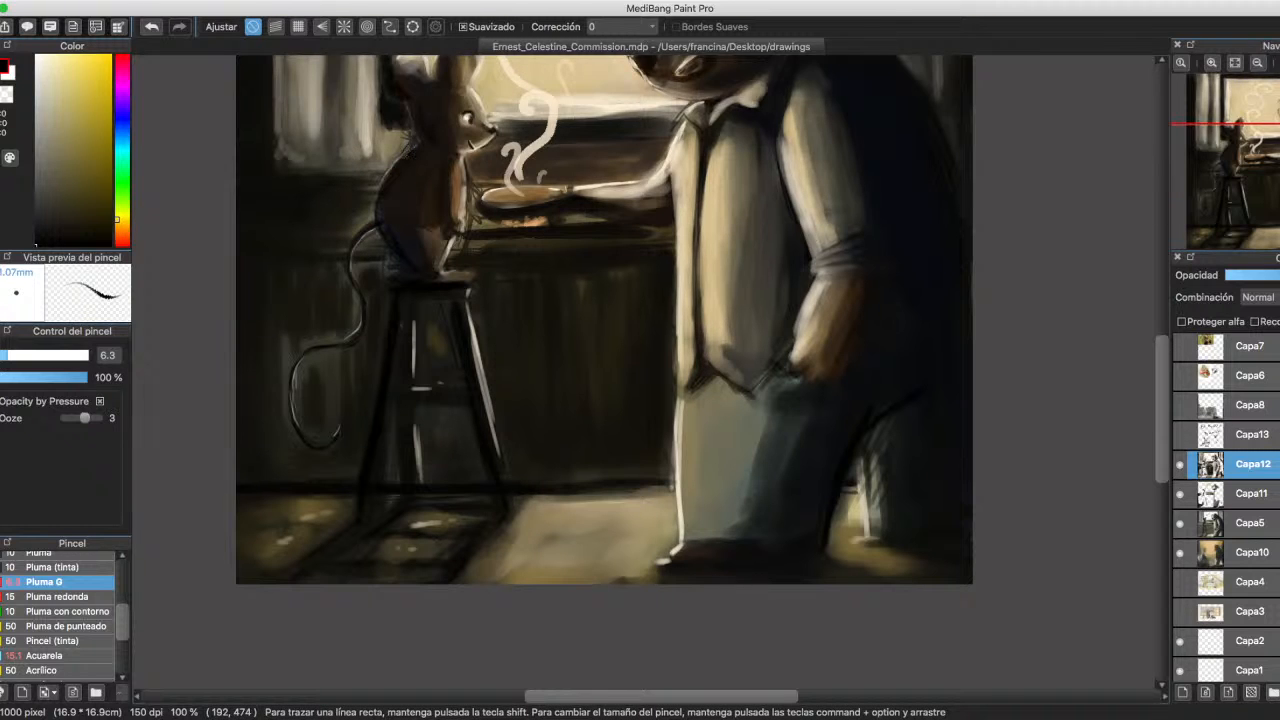
pyautogui.scroll(3, 604, 320)
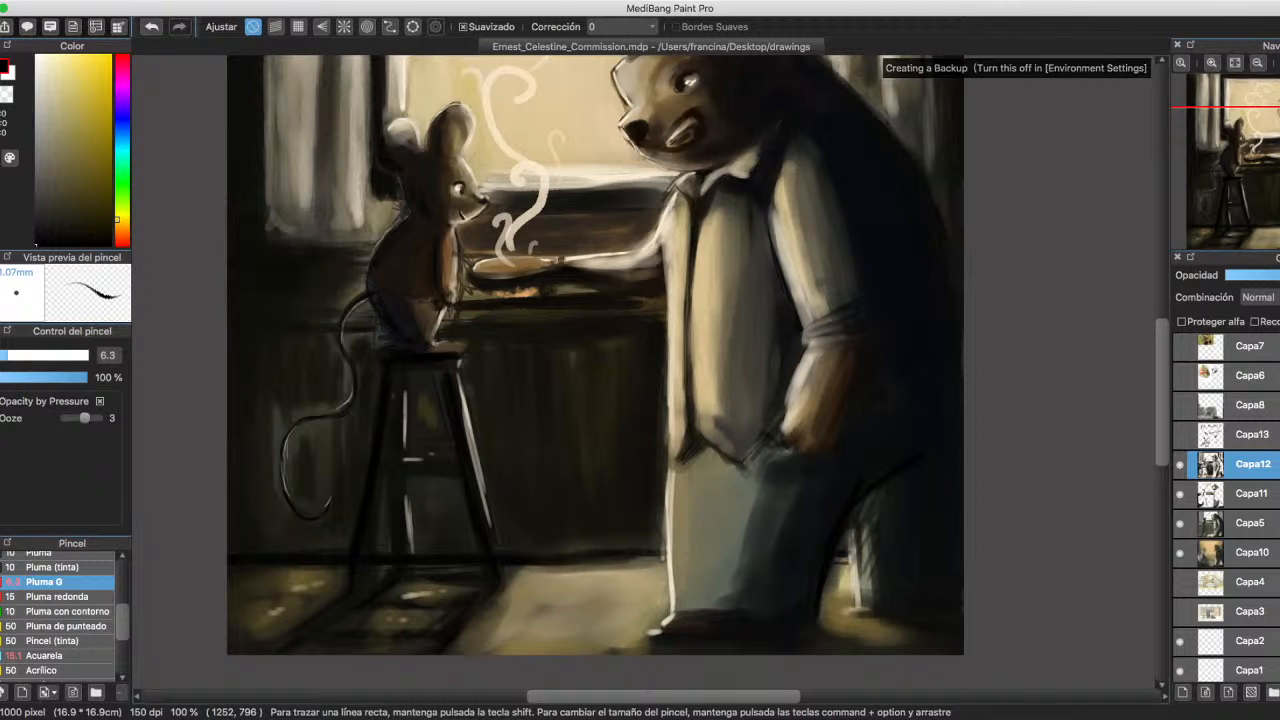
# Toggle layer Capa5 off and on, make it active and pick brown (RGB 102, 91, 54) and ochre (RGB 193, 155, 28) tones.
pyautogui.click(1180, 523)
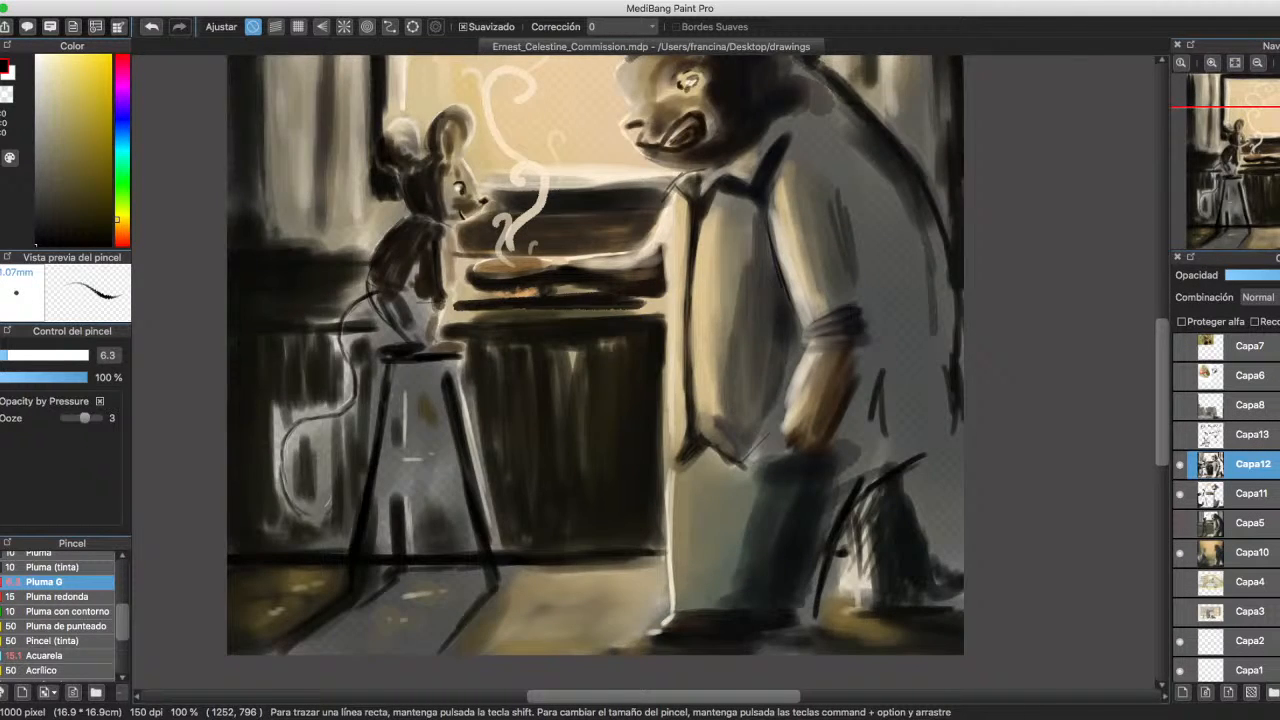
pyautogui.click(1180, 523)
pyautogui.click(1250, 523)
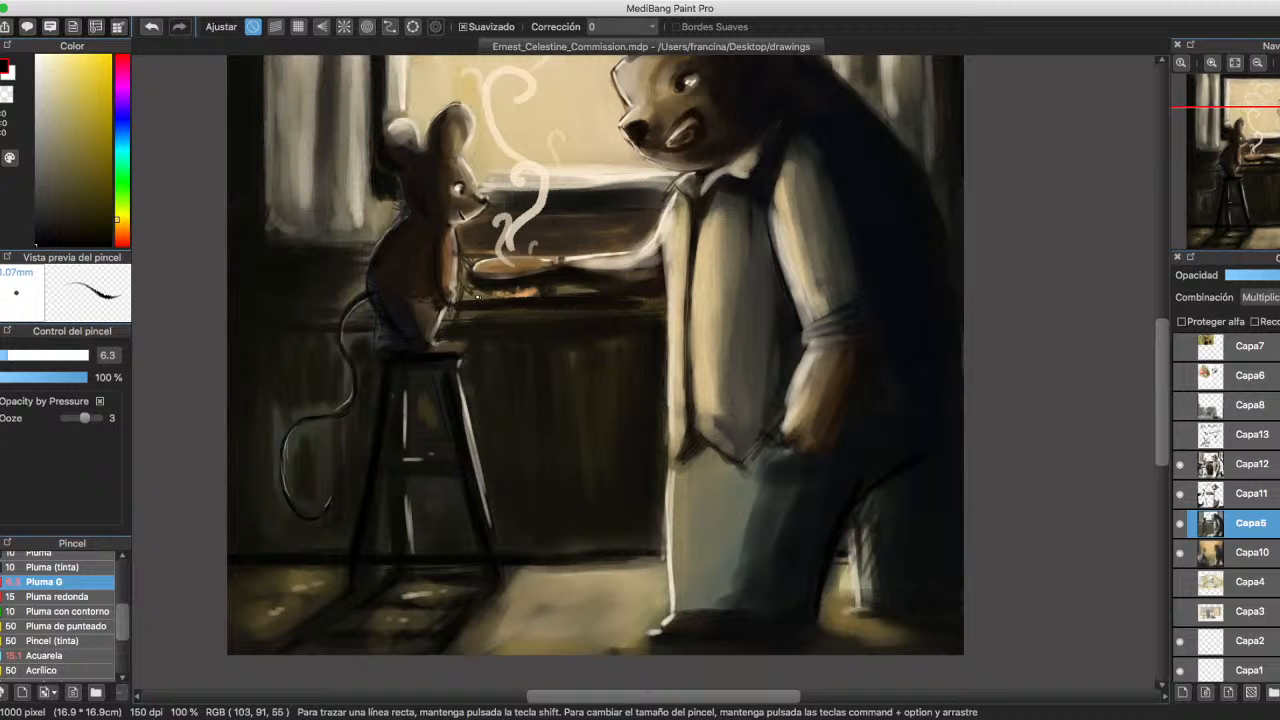
pyautogui.keyDown('alt'); pyautogui.click(477, 296); pyautogui.keyUp('alt')
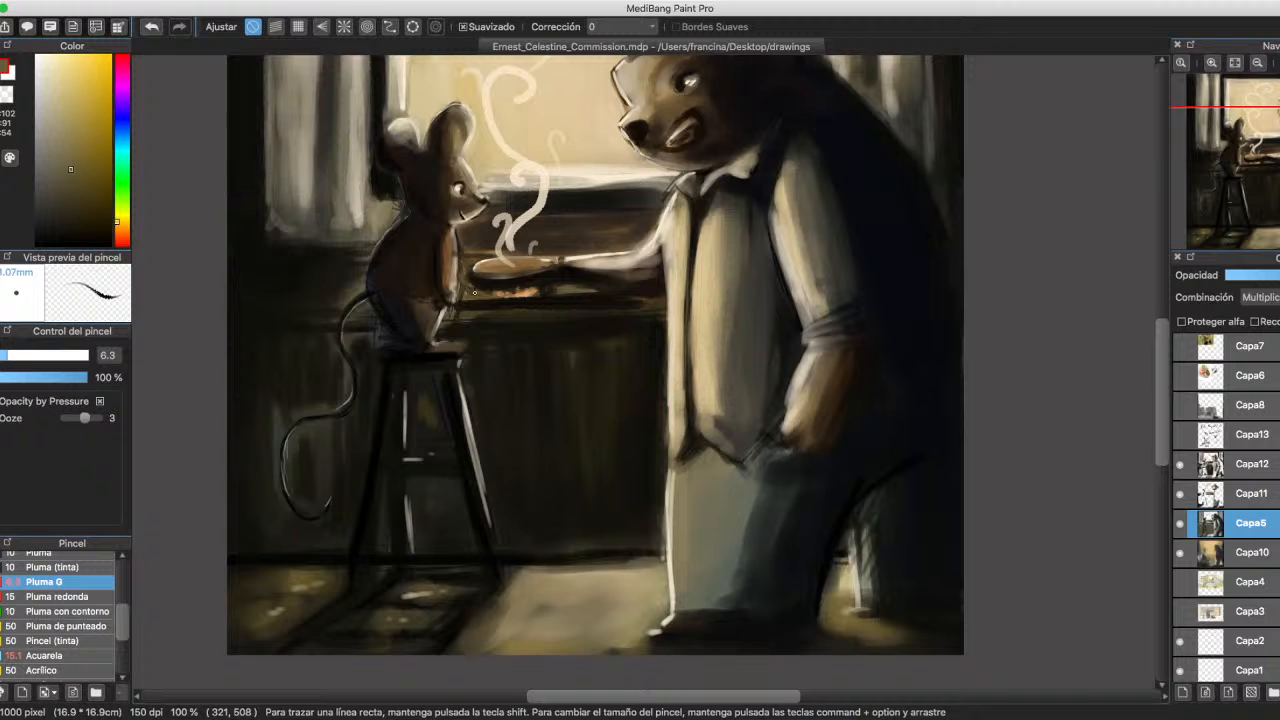
pyautogui.keyDown('alt'); pyautogui.click(524, 293); pyautogui.keyUp('alt')
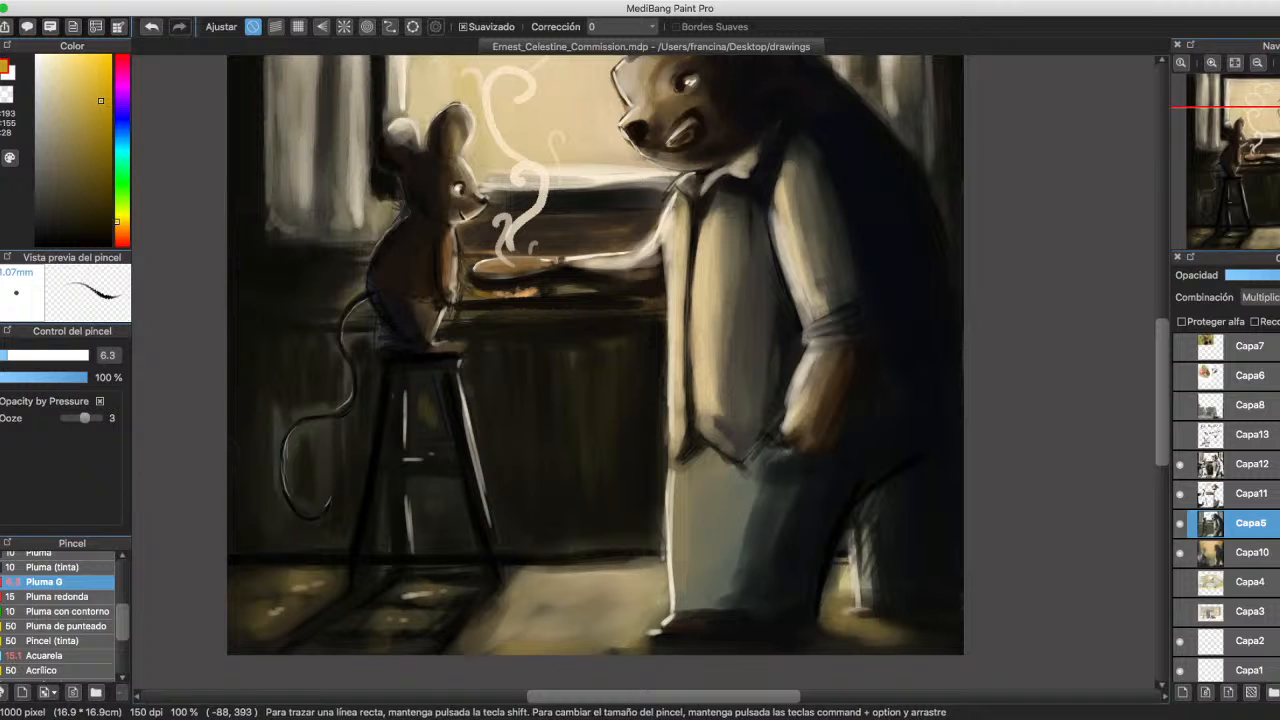
# Choose bright red (RGB 243, 4, 0) and paint small glowing embers under the pan on layer Capa12.
pyautogui.moveTo(118, 219); pyautogui.dragTo(118, 245)
pyautogui.click(91, 80)
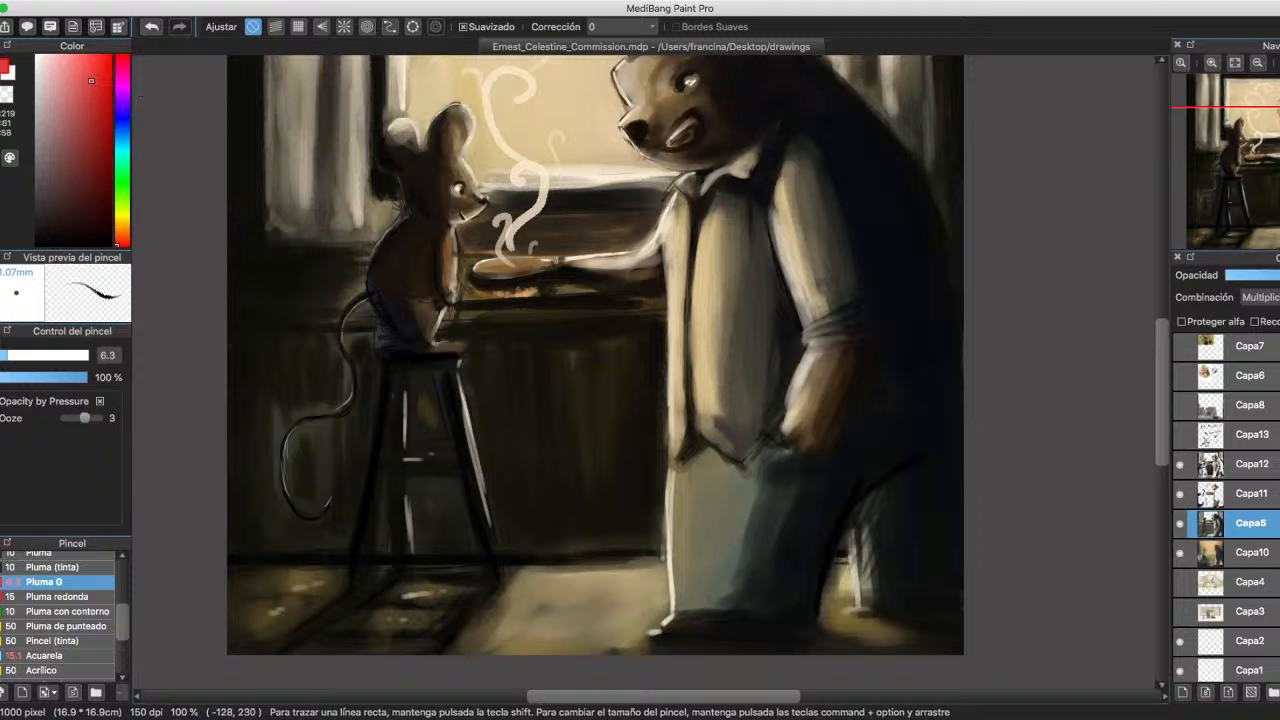
pyautogui.moveTo(91, 80); pyautogui.dragTo(137, 64)
pyautogui.click(1250, 493)
pyautogui.click(1250, 464)
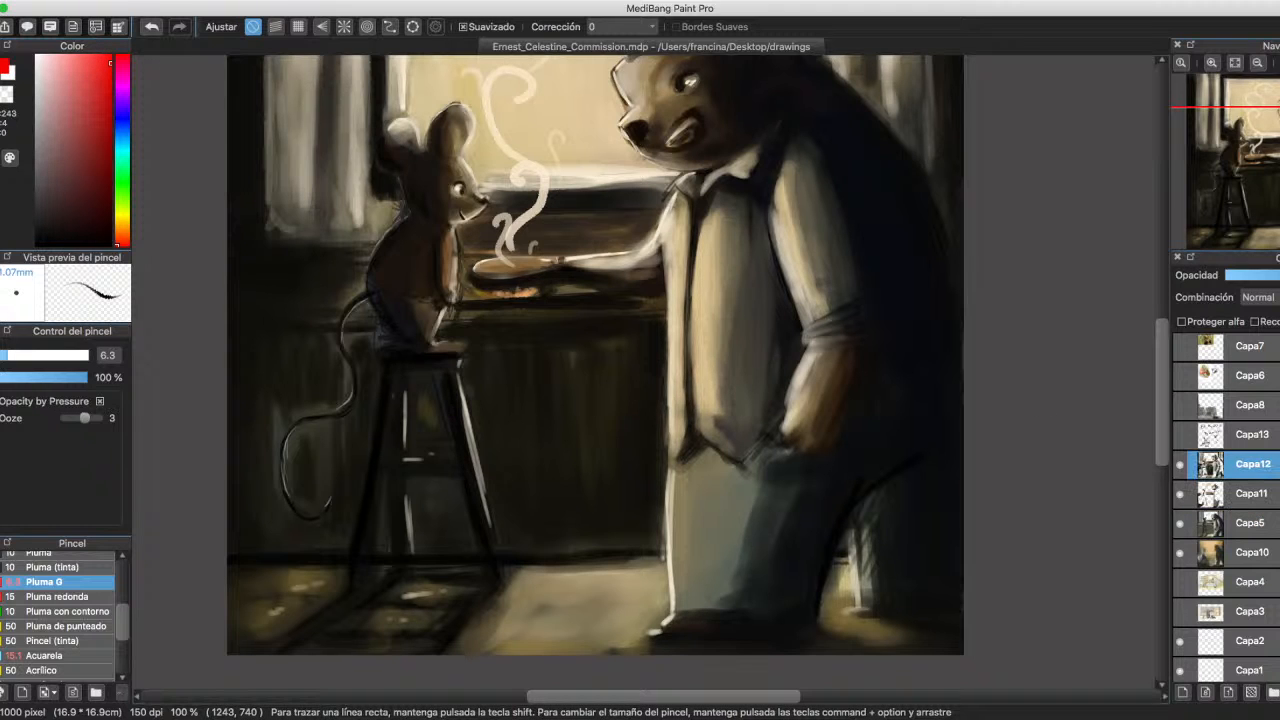
pyautogui.moveTo(532, 288); pyautogui.dragTo(514, 290)
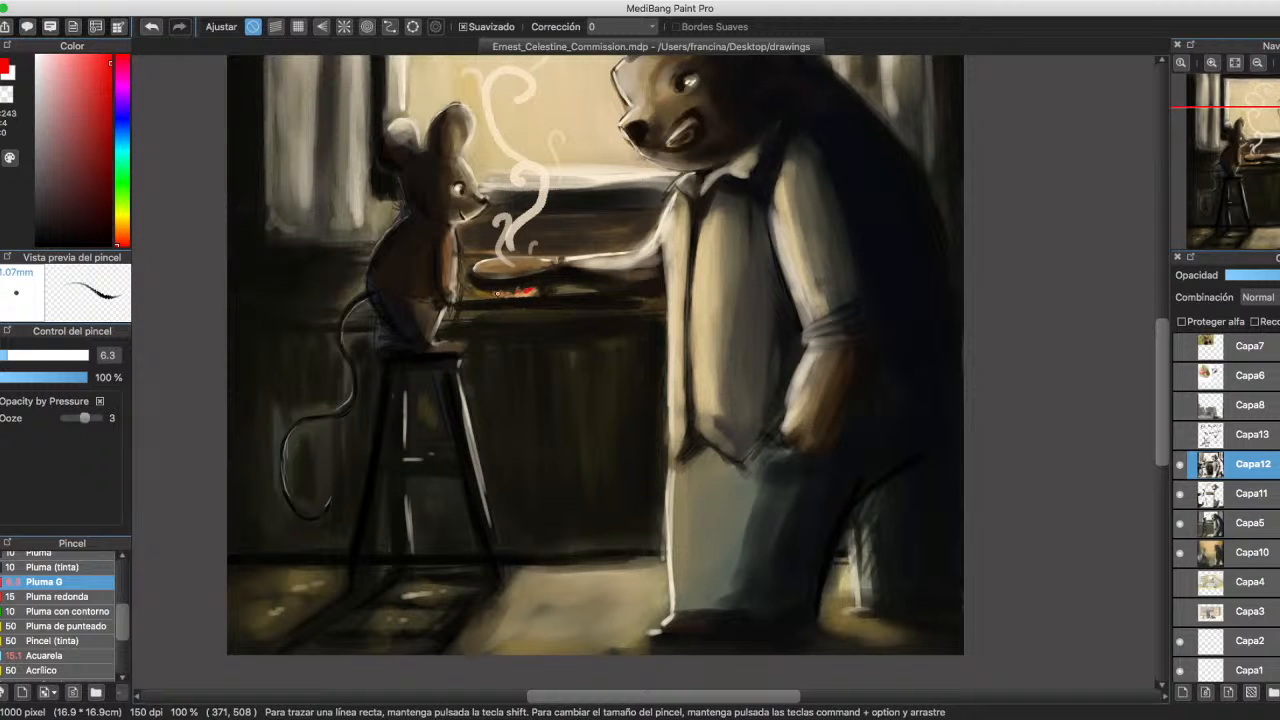
# Add light orange (RGB 247, 154, 78) to the embers and darken the pan above them with sampled near-black (RGB 18, 15, 10).
pyautogui.moveTo(120, 241); pyautogui.dragTo(117, 232)
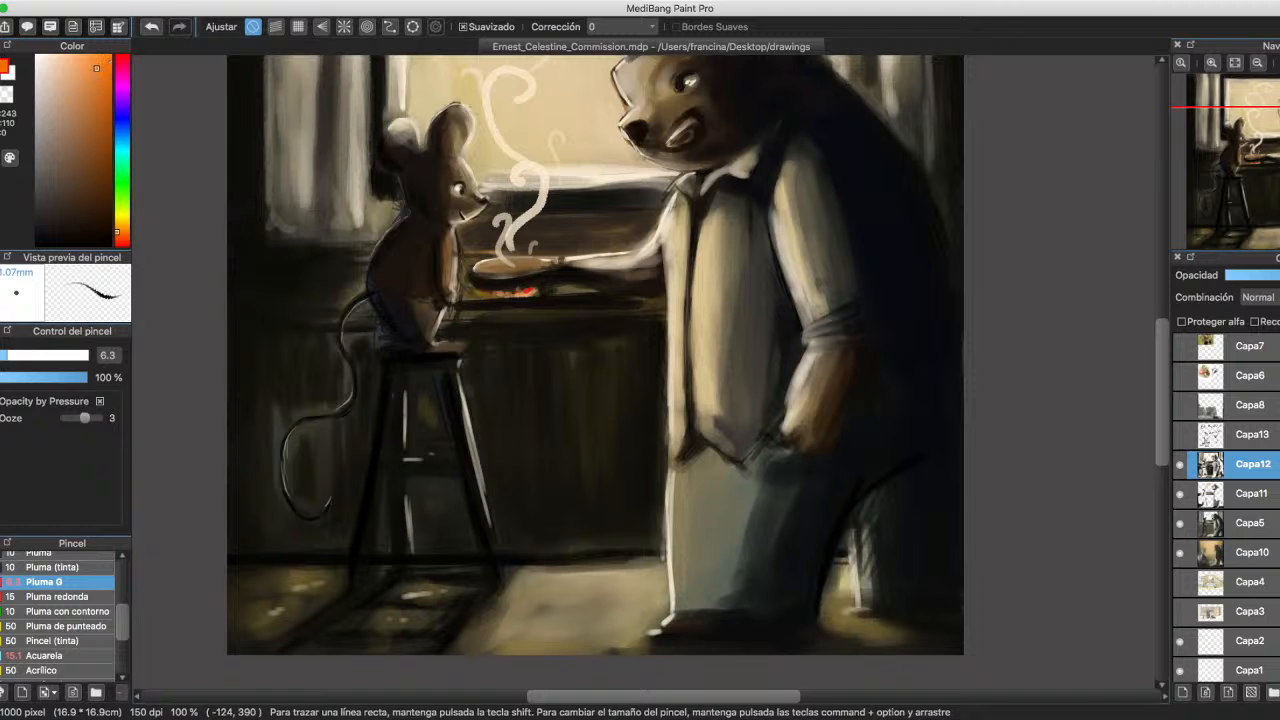
pyautogui.click(88, 60)
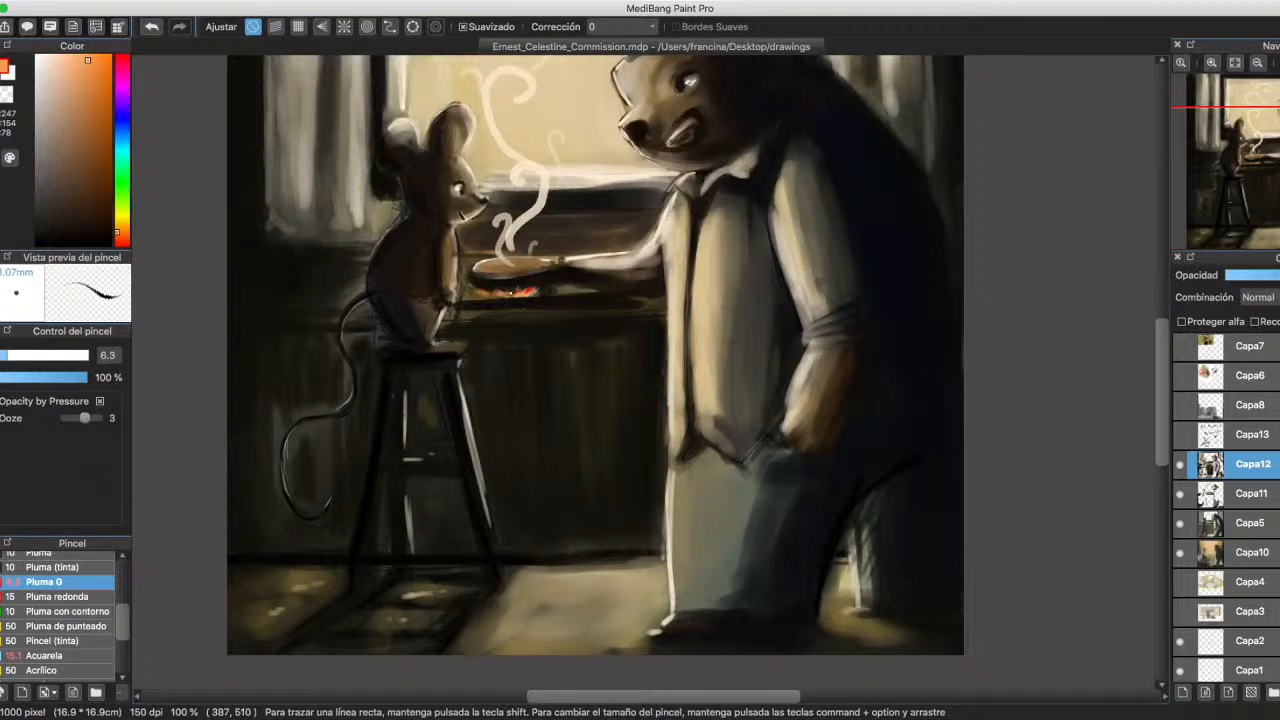
pyautogui.keyDown('alt'); pyautogui.click(491, 284); pyautogui.keyUp('alt')
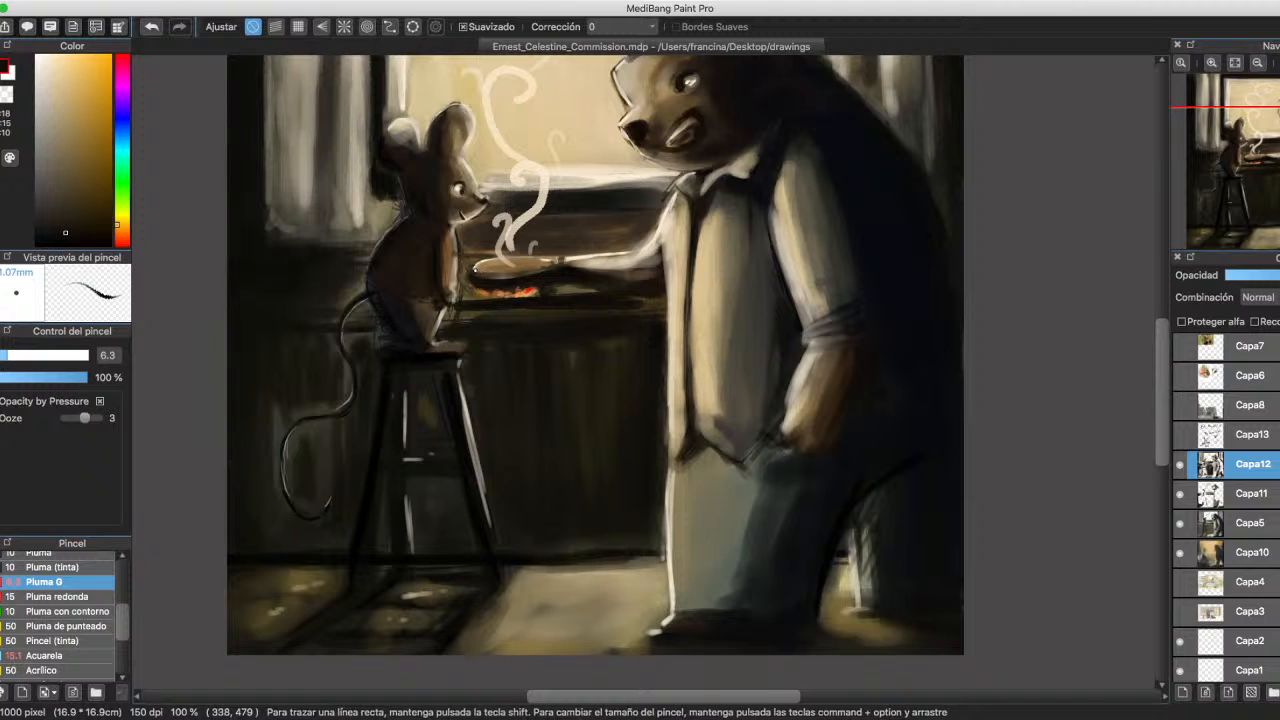
pyautogui.moveTo(490, 269); pyautogui.dragTo(532, 267)
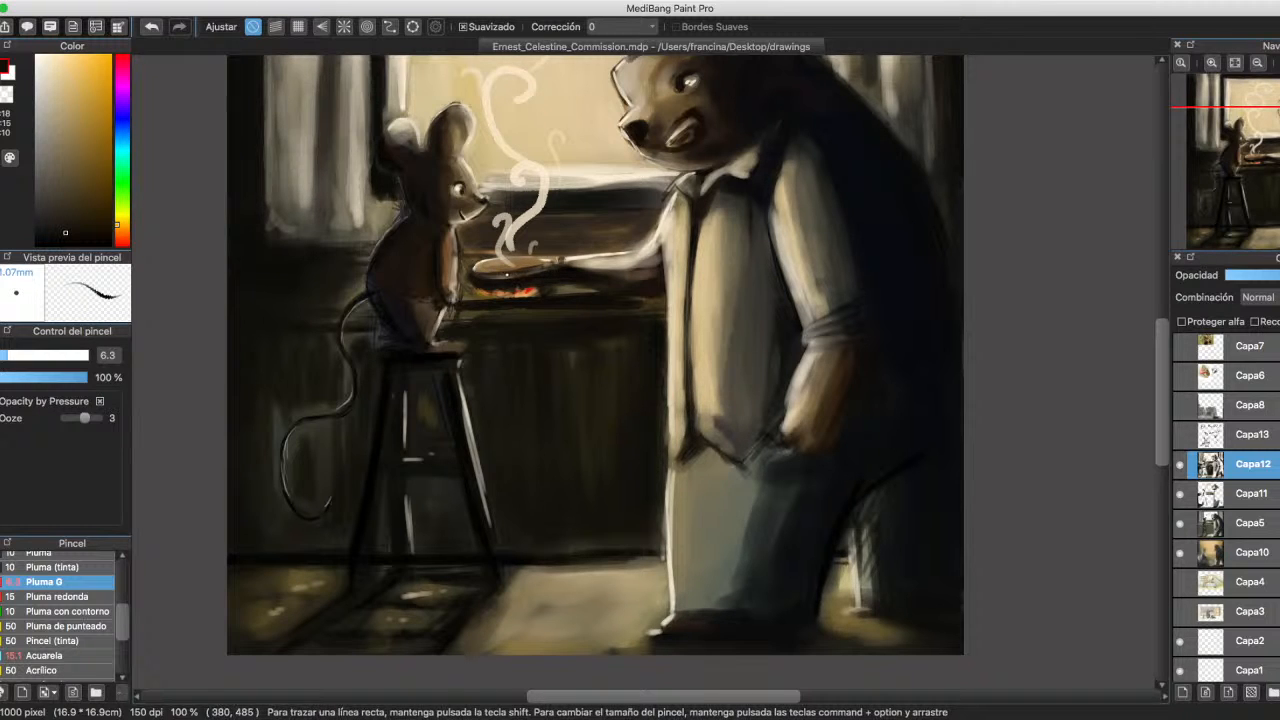
# On layer Capa5, sample dark olive (RGB 22, 22, 15) and shade the area beside the mouse's lower back above the stool.
pyautogui.scroll(-2, 400, 298)
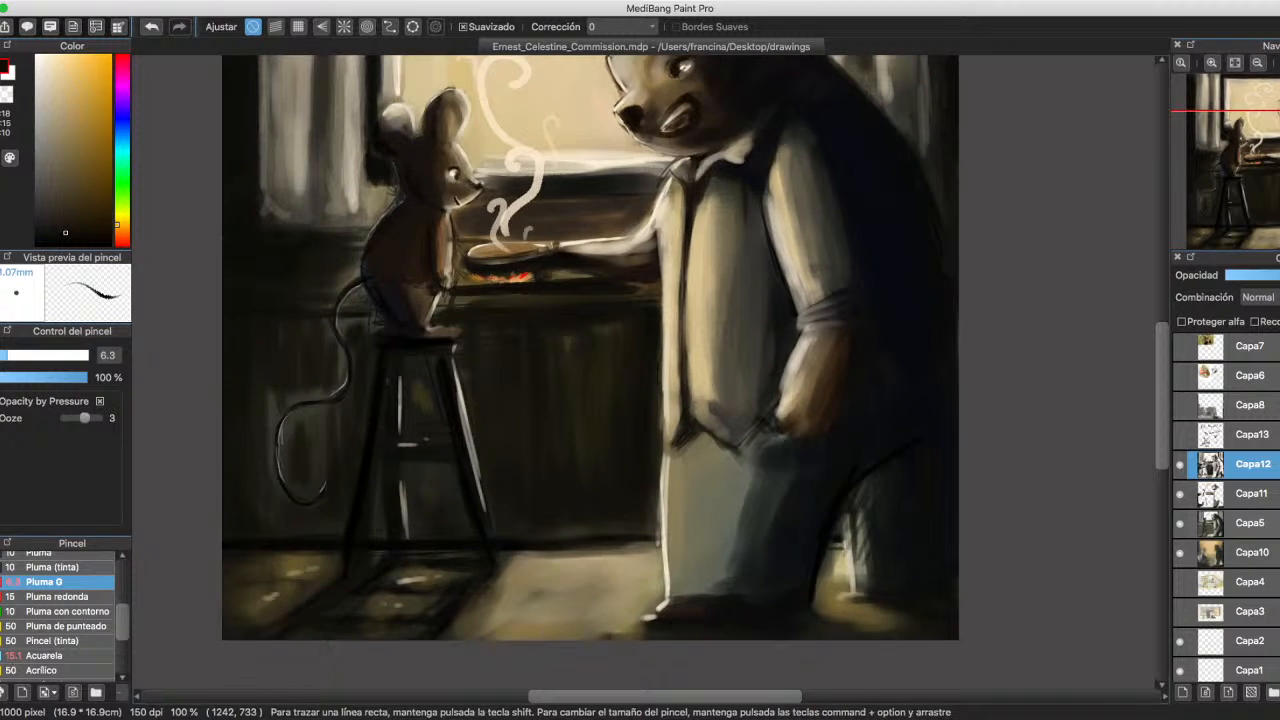
pyautogui.click(1250, 523)
pyautogui.keyDown('alt'); pyautogui.click(364, 330); pyautogui.keyUp('alt')
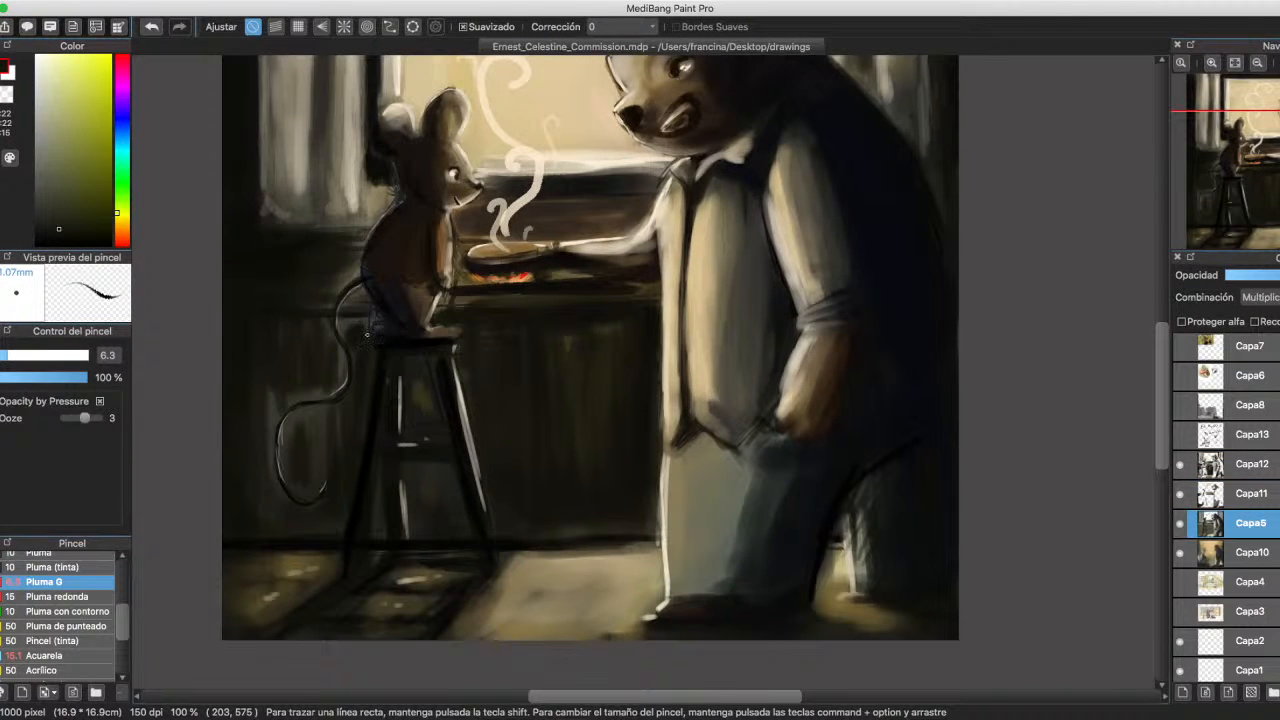
pyautogui.moveTo(366, 325); pyautogui.dragTo(380, 314)
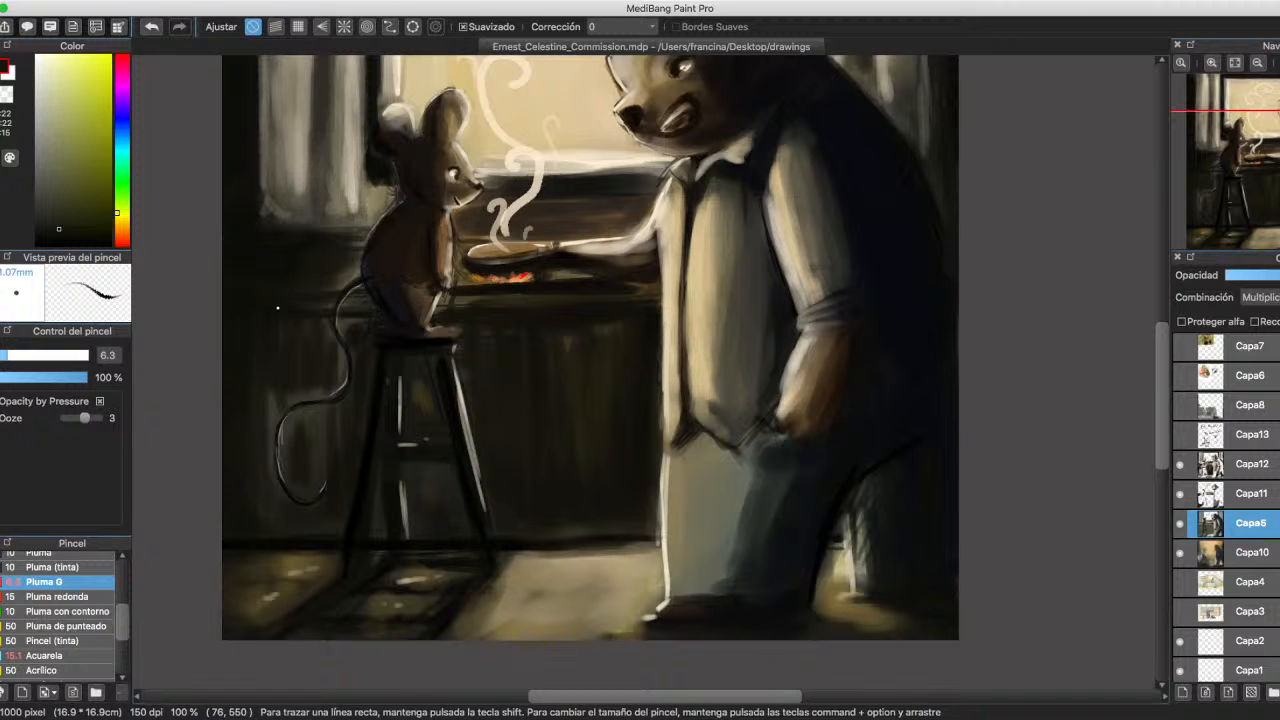
# Choose pure black and deepen the fold shadows in the curtain behind the mouse on layer Capa5.
pyautogui.scroll(-2, 701, 205)
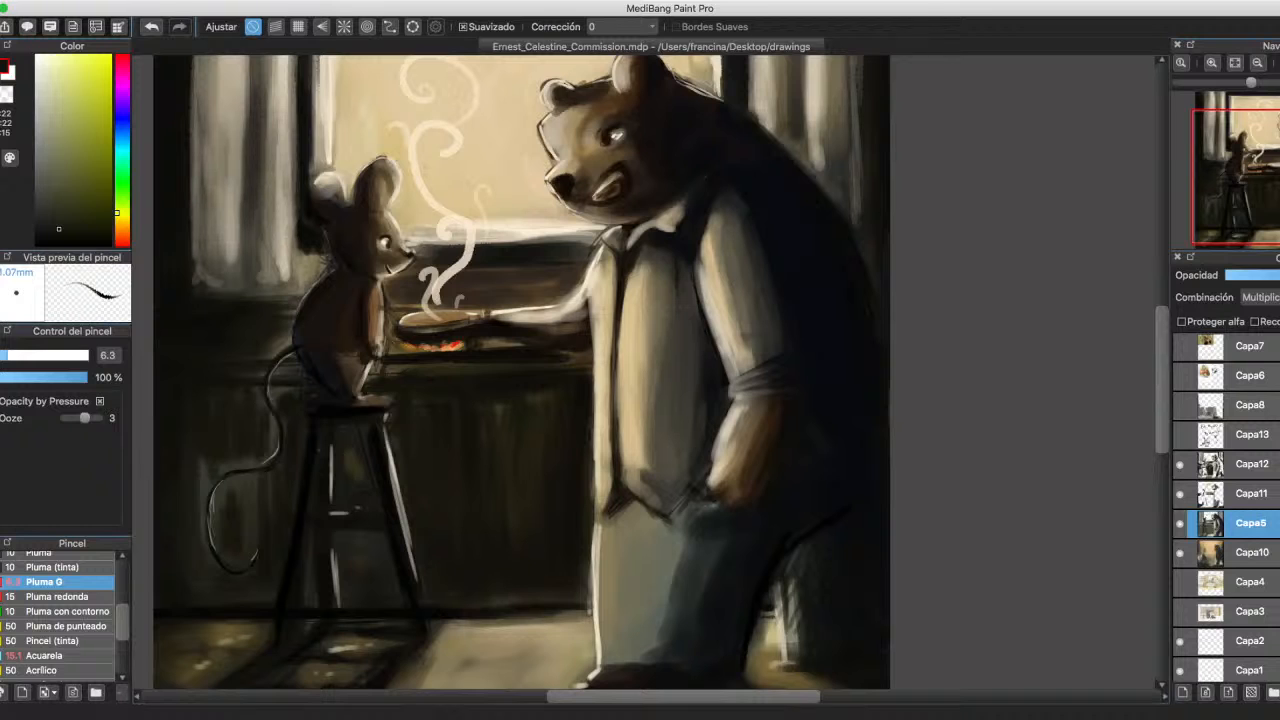
pyautogui.click(1257, 62)
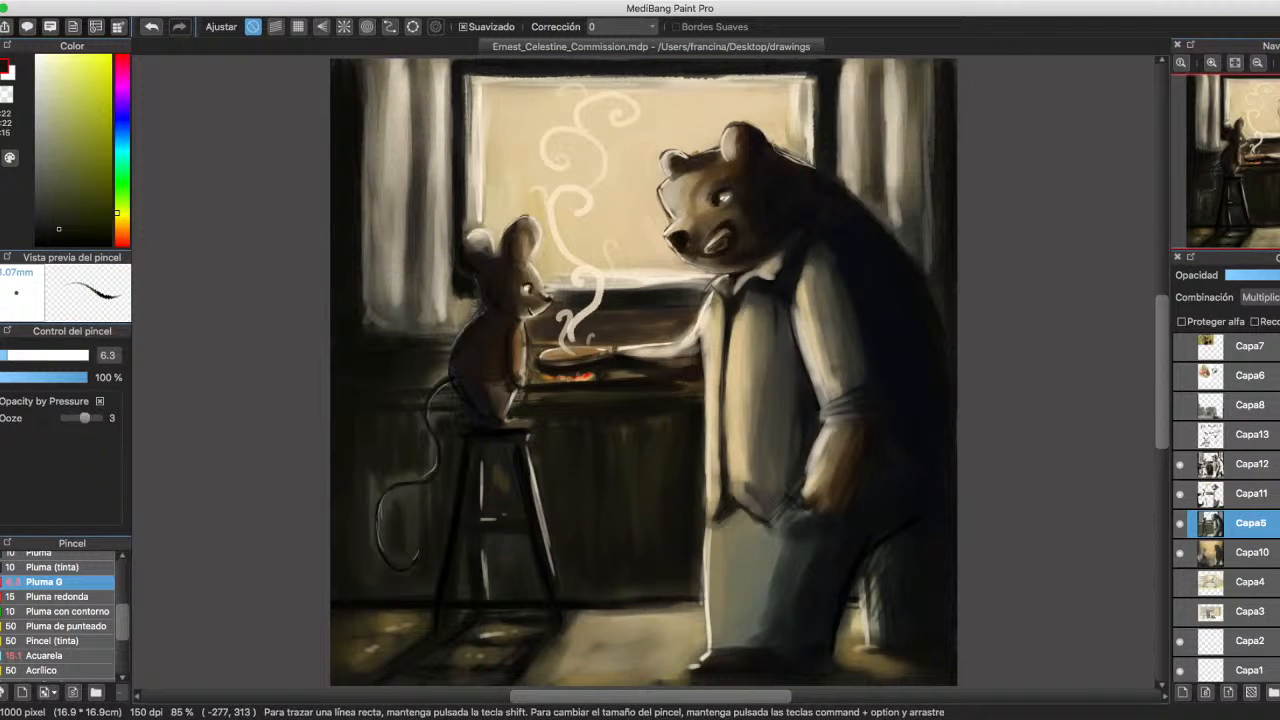
pyautogui.click(36, 245)
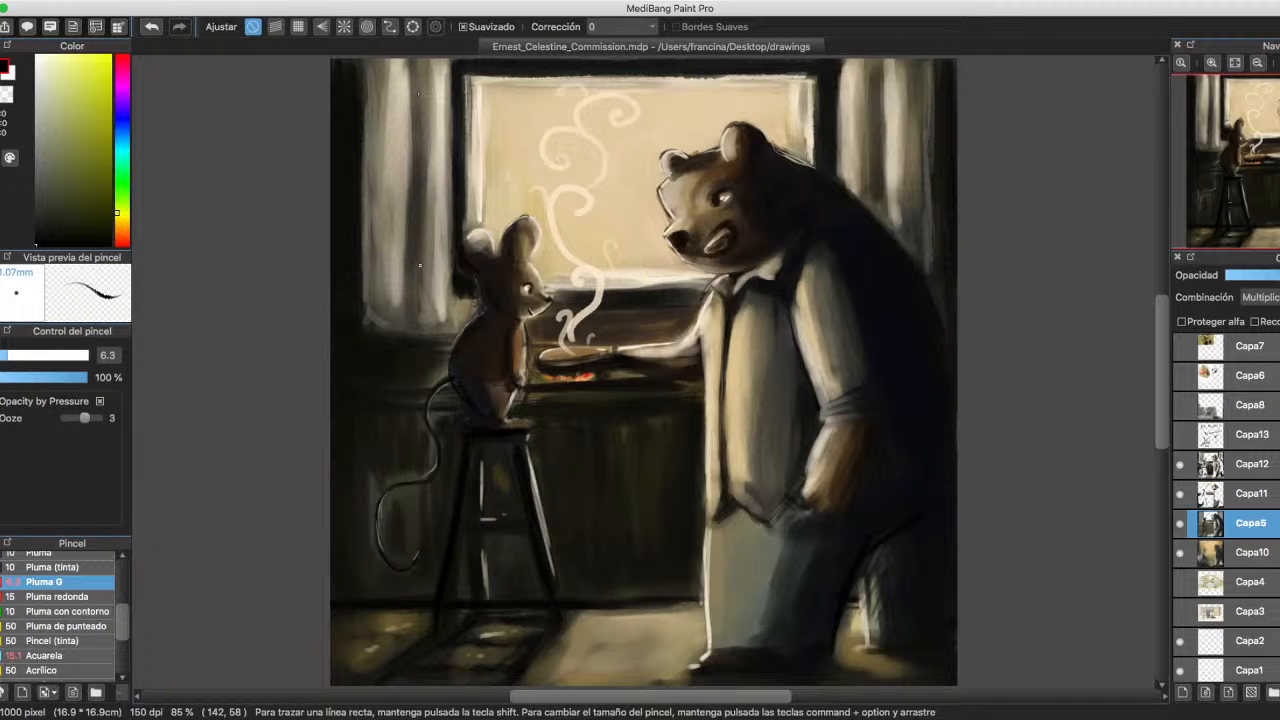
pyautogui.moveTo(411, 241); pyautogui.dragTo(412, 293)
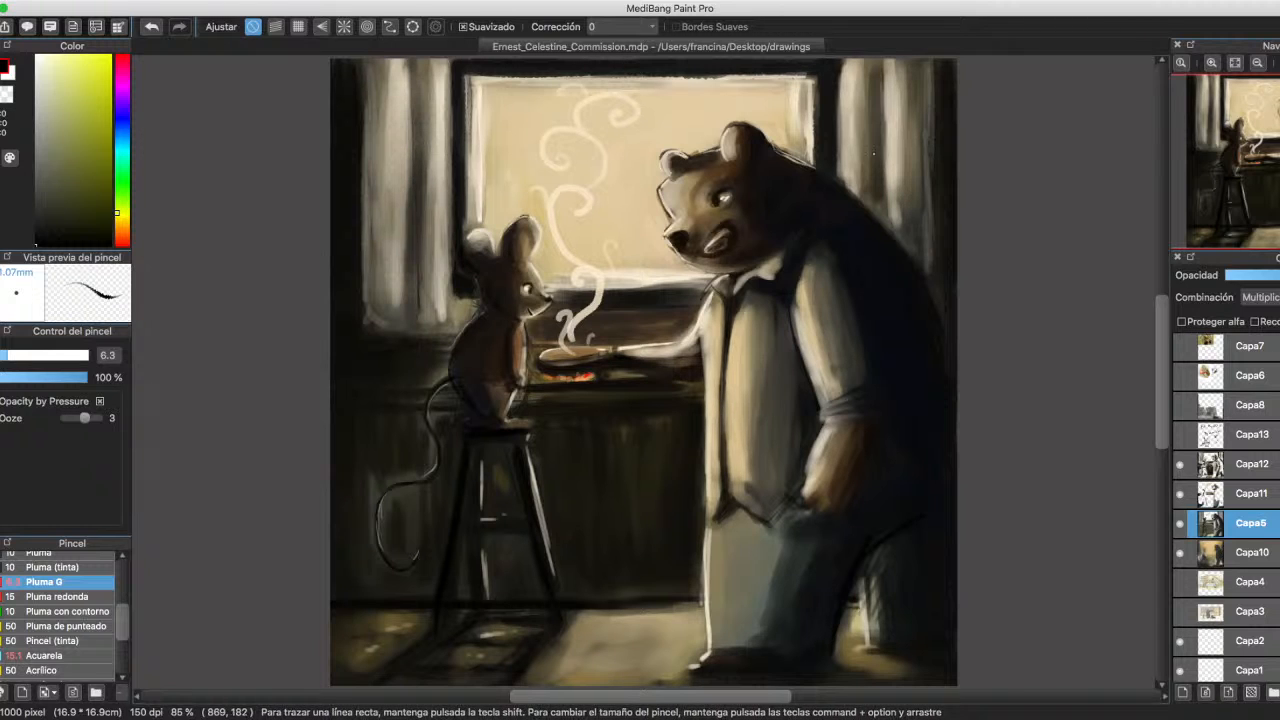
# On layer Capa12, darken the curtain behind the bear and define the folds and lower hem of the mouse-side curtain in black.
pyautogui.click(1250, 464)
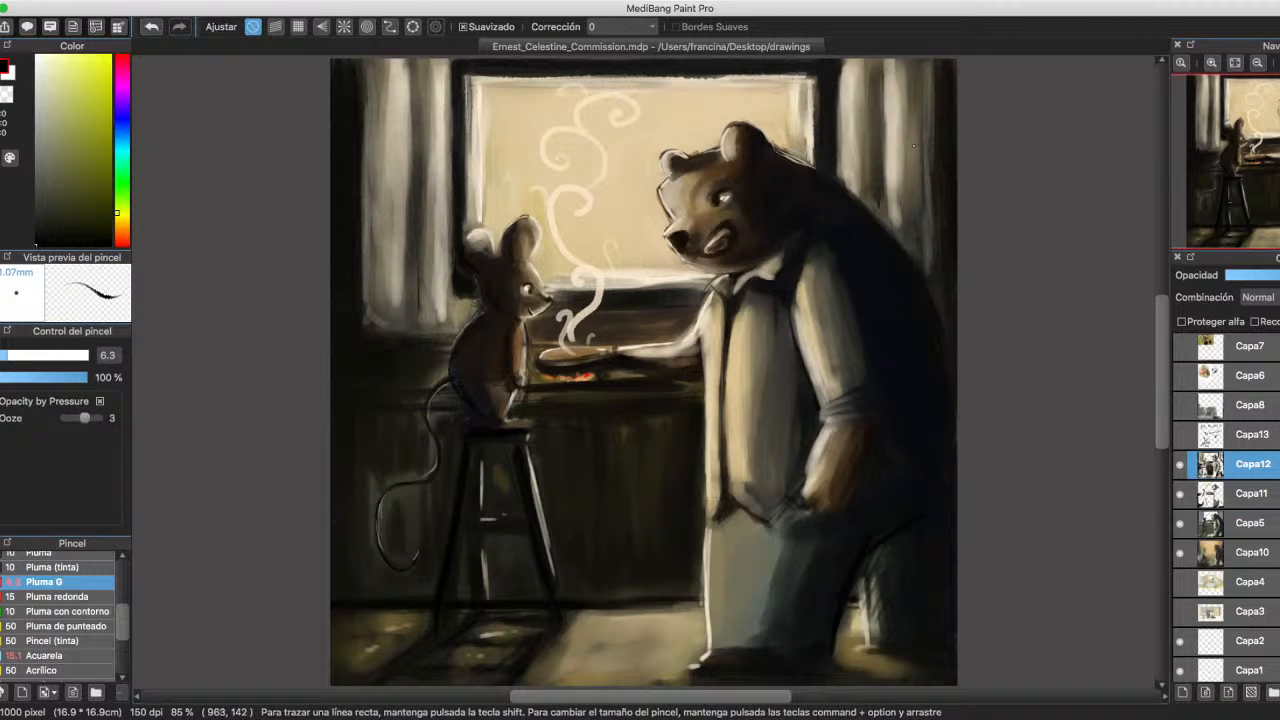
pyautogui.moveTo(929, 176); pyautogui.dragTo(929, 220)
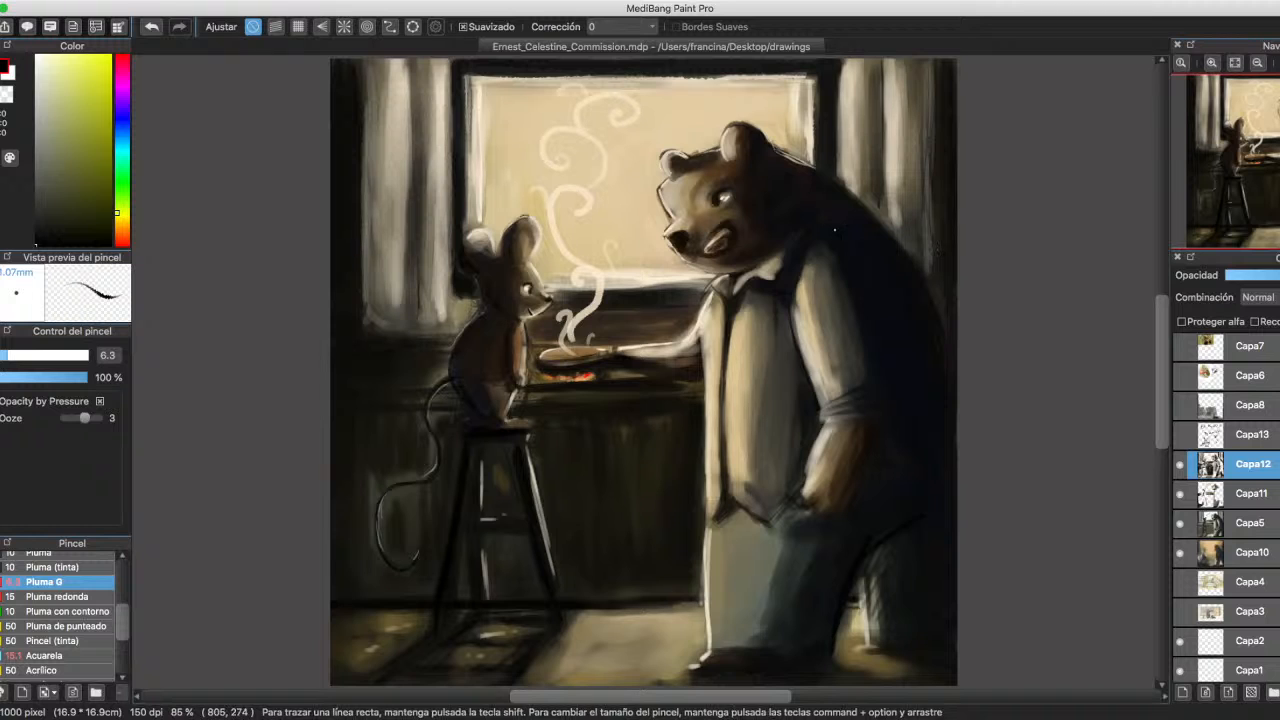
pyautogui.moveTo(405, 328)
pyautogui.mouseDown()
pyautogui.moveTo(446, 324)
pyautogui.moveTo(415, 265)
pyautogui.mouseUp()
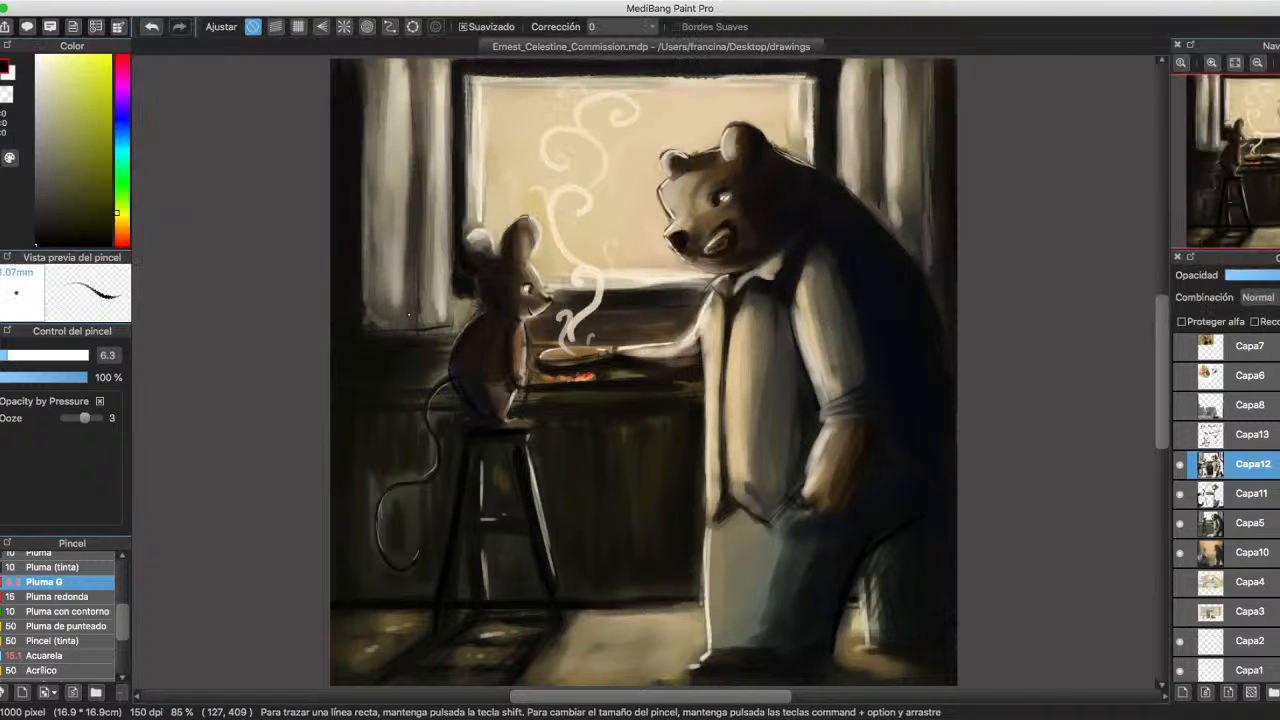
pyautogui.moveTo(410, 327); pyautogui.dragTo(388, 330)
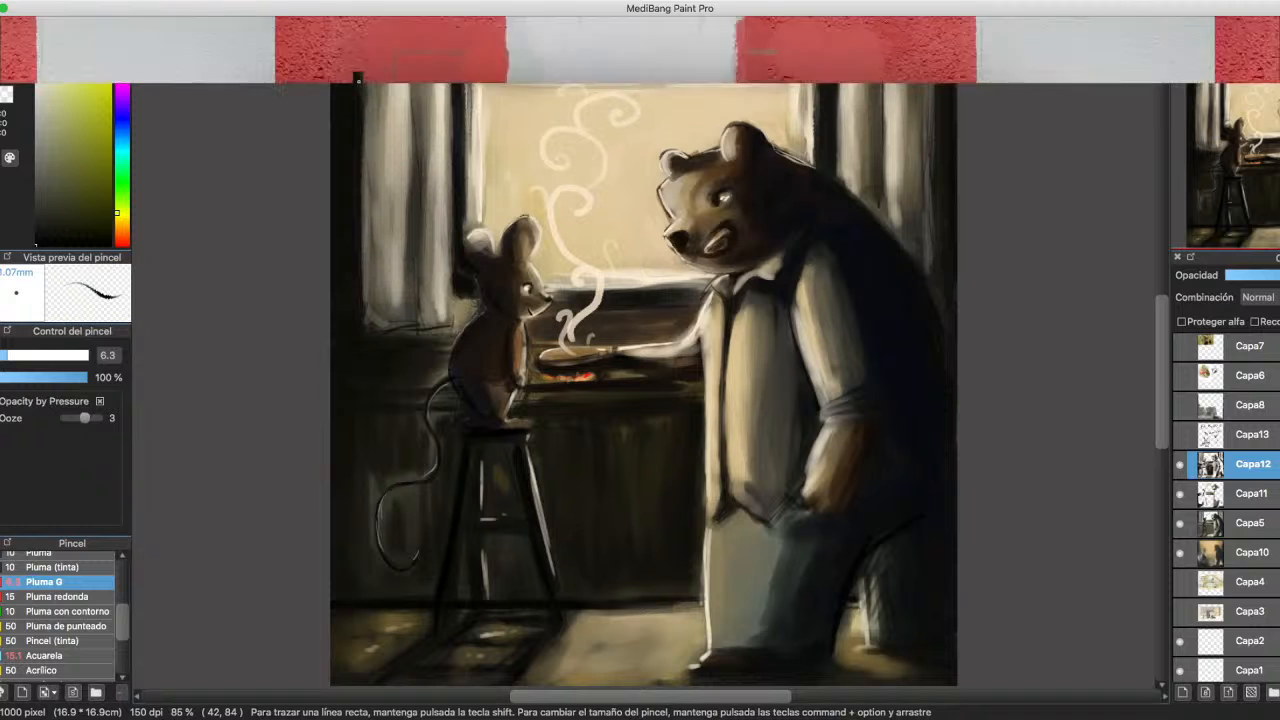
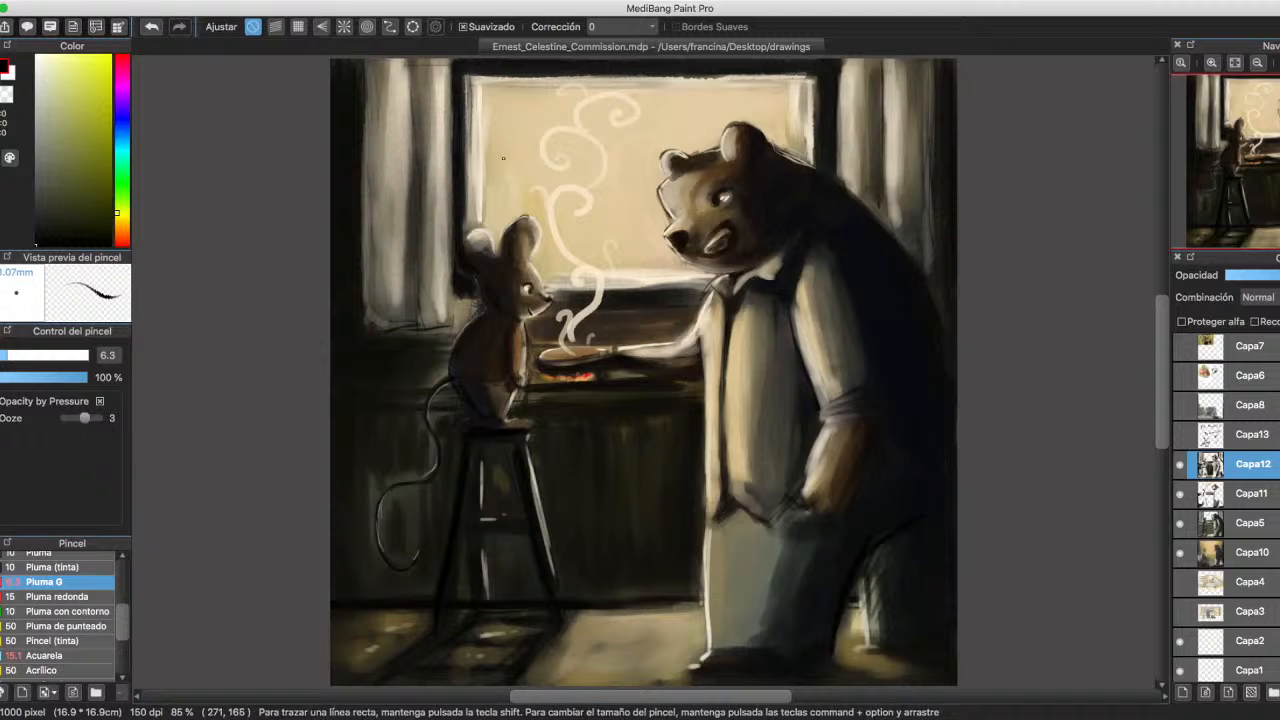
# Sample beige (RGB 203, 192, 170), raise the brush size to 18 and highlight the window-side edge of the mouse-side curtain.
pyautogui.keyDown('alt'); pyautogui.click(442, 87); pyautogui.keyUp('alt')
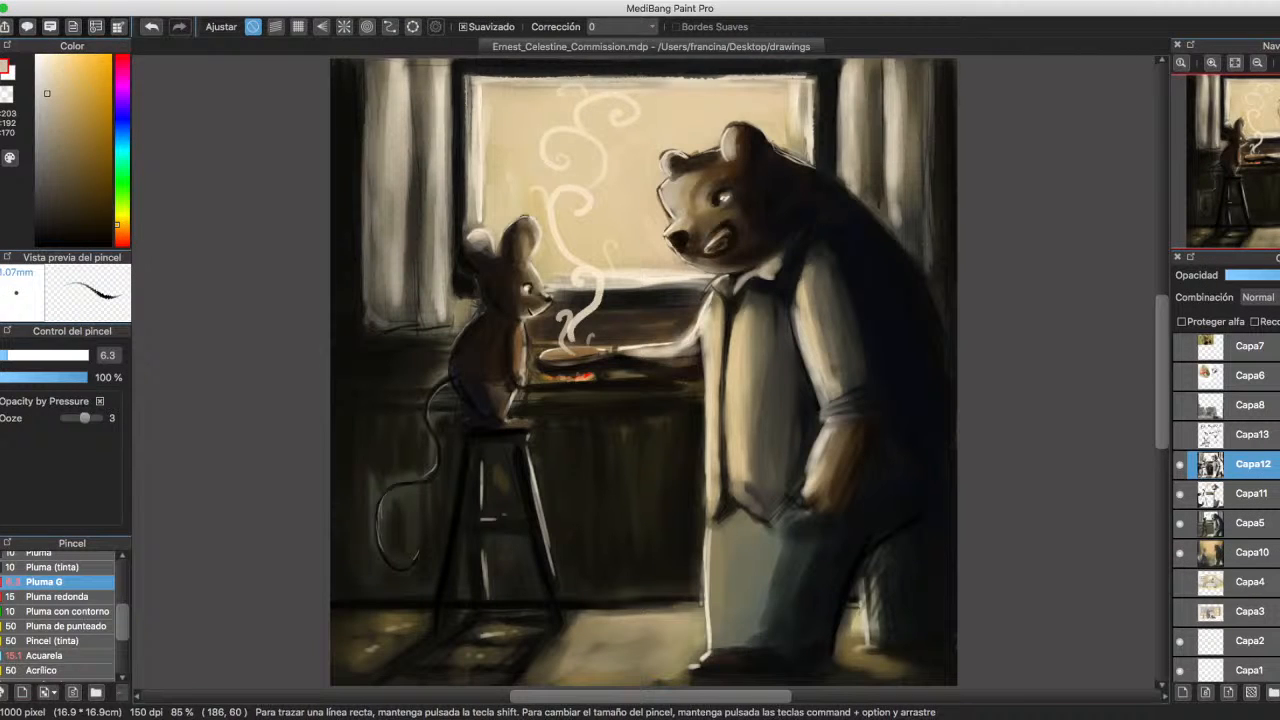
pyautogui.moveTo(447, 96)
pyautogui.mouseDown()
pyautogui.moveTo(449, 190)
pyautogui.moveTo(454, 64)
pyautogui.moveTo(448, 310)
pyautogui.mouseUp()
pyautogui.click(15, 355)
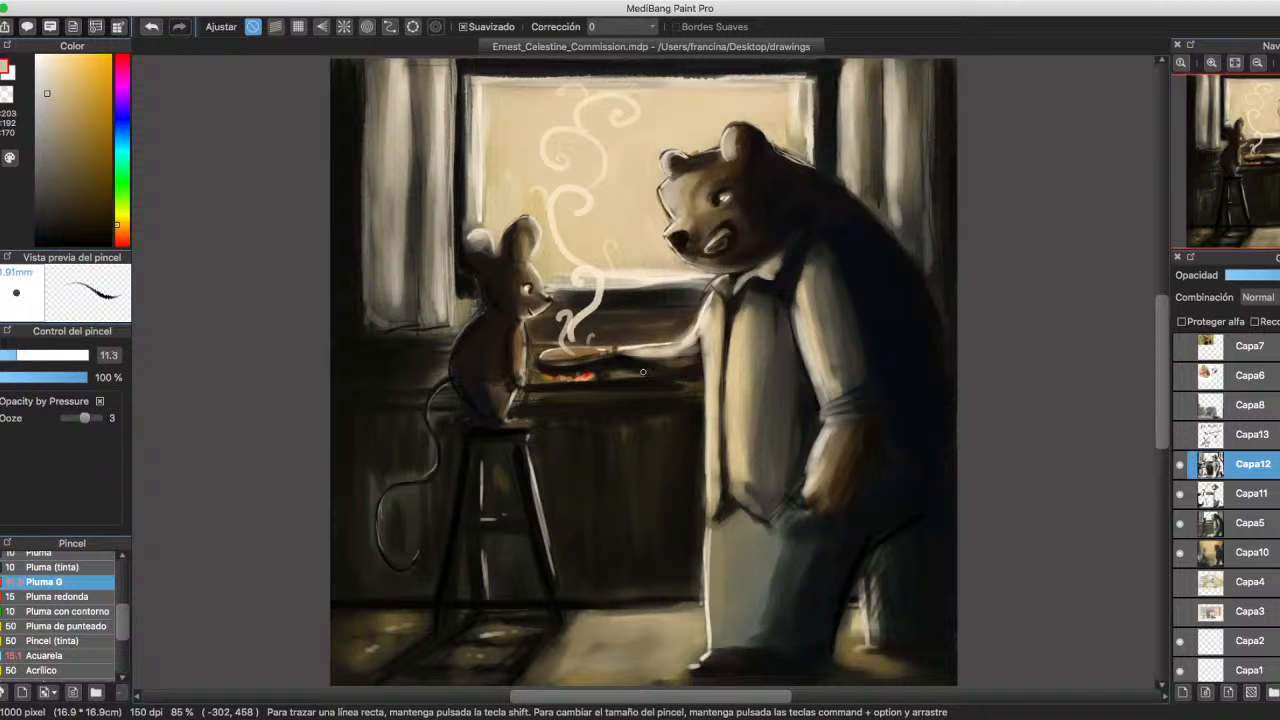
pyautogui.moveTo(15, 355); pyautogui.dragTo(30, 355)
pyautogui.moveTo(444, 74); pyautogui.dragTo(444, 293)
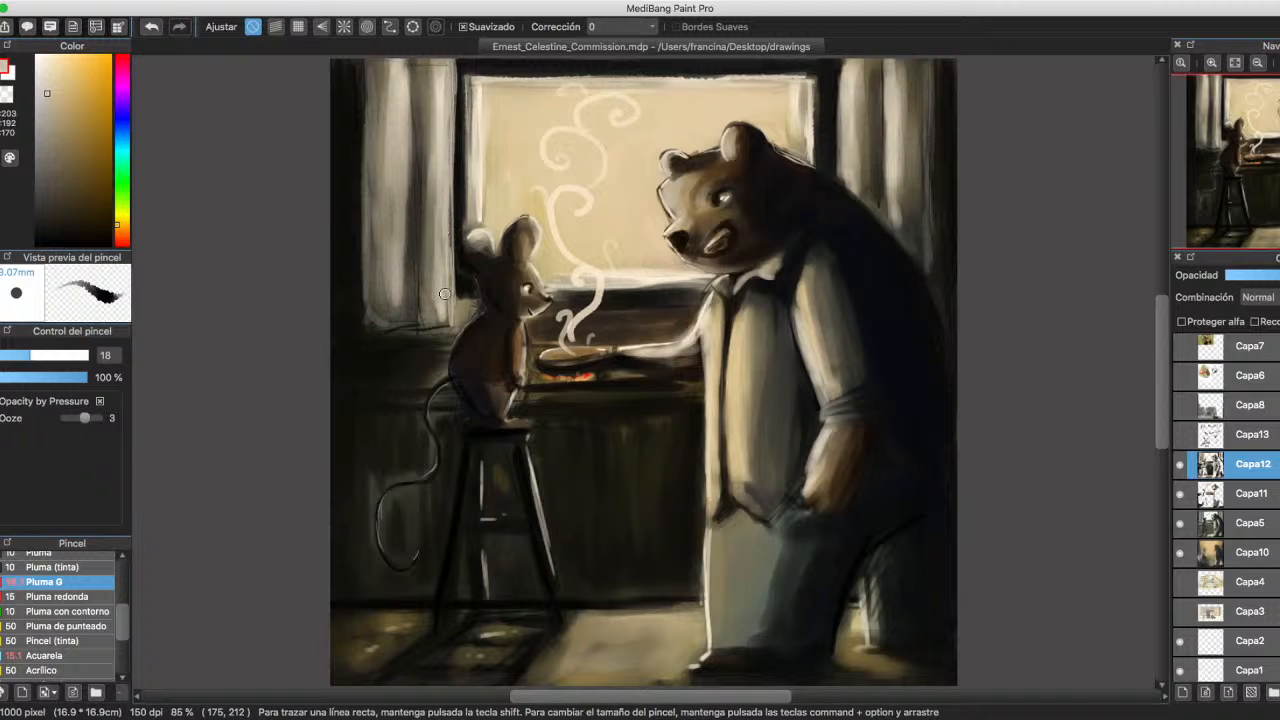
# Lighten the bear-side curtain's inner edge and blend the mouse-side curtain's edge with sampled grey-beige (RGB 163, 155, 135).
pyautogui.moveTo(843, 64)
pyautogui.mouseDown()
pyautogui.moveTo(837, 172)
pyautogui.moveTo(842, 63)
pyautogui.moveTo(830, 79)
pyautogui.moveTo(837, 136)
pyautogui.moveTo(837, 67)
pyautogui.moveTo(842, 168)
pyautogui.mouseUp()
pyautogui.keyDown('alt'); pyautogui.click(832, 66); pyautogui.keyUp('alt')
pyautogui.moveTo(459, 74)
pyautogui.mouseDown()
pyautogui.moveTo(458, 158)
pyautogui.moveTo(460, 60)
pyautogui.moveTo(449, 279)
pyautogui.moveTo(448, 250)
pyautogui.mouseUp()
pyautogui.keyDown('alt'); pyautogui.click(440, 213); pyautogui.keyUp('alt')
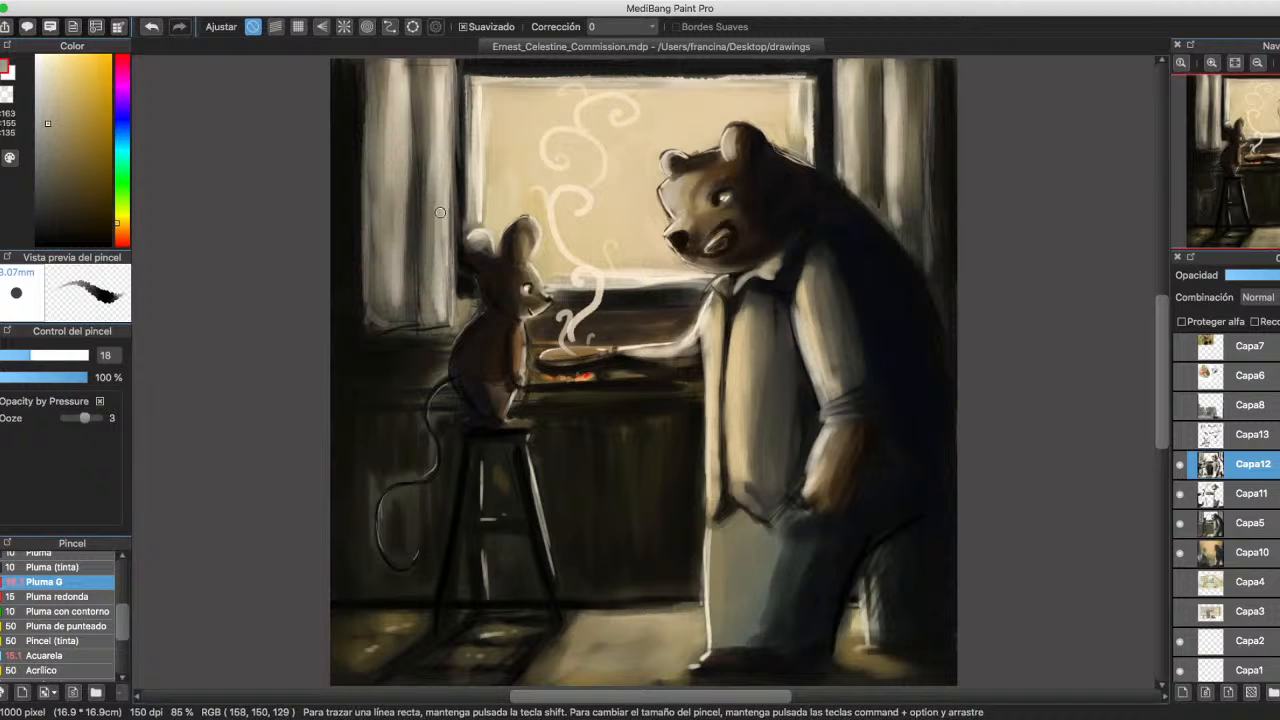
pyautogui.moveTo(449, 189); pyautogui.dragTo(446, 300)
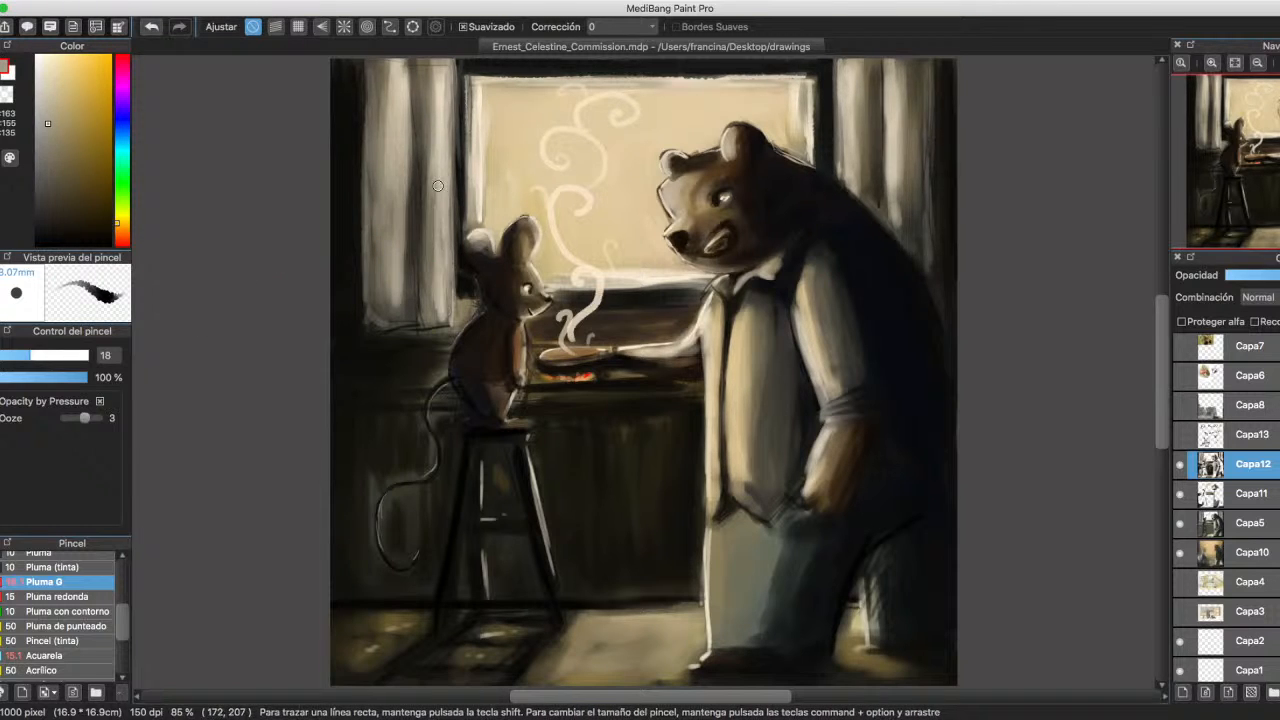
pyautogui.moveTo(450, 76); pyautogui.dragTo(455, 169)
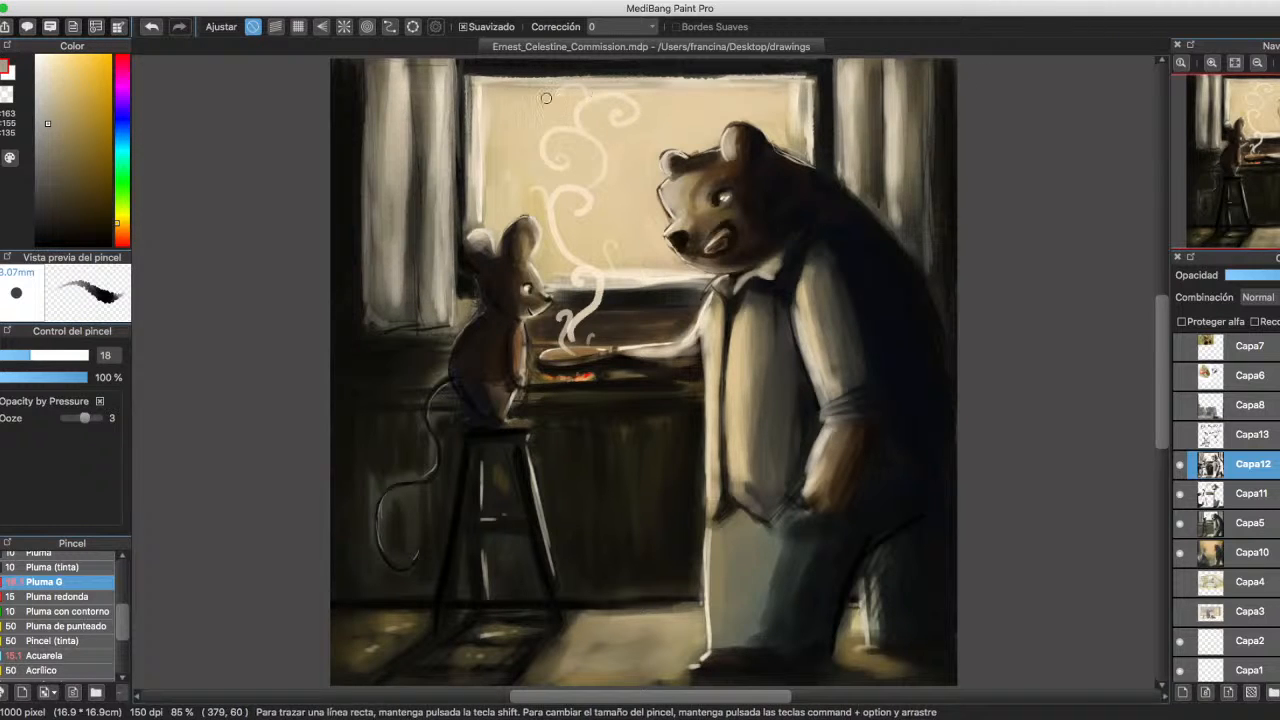
# Sample the window frame's dark tone (RGB 16, 17, 15) and darken the frame beside the mouse-side curtain and beneath the sill.
pyautogui.keyDown('alt'); pyautogui.click(506, 70); pyautogui.keyUp('alt')
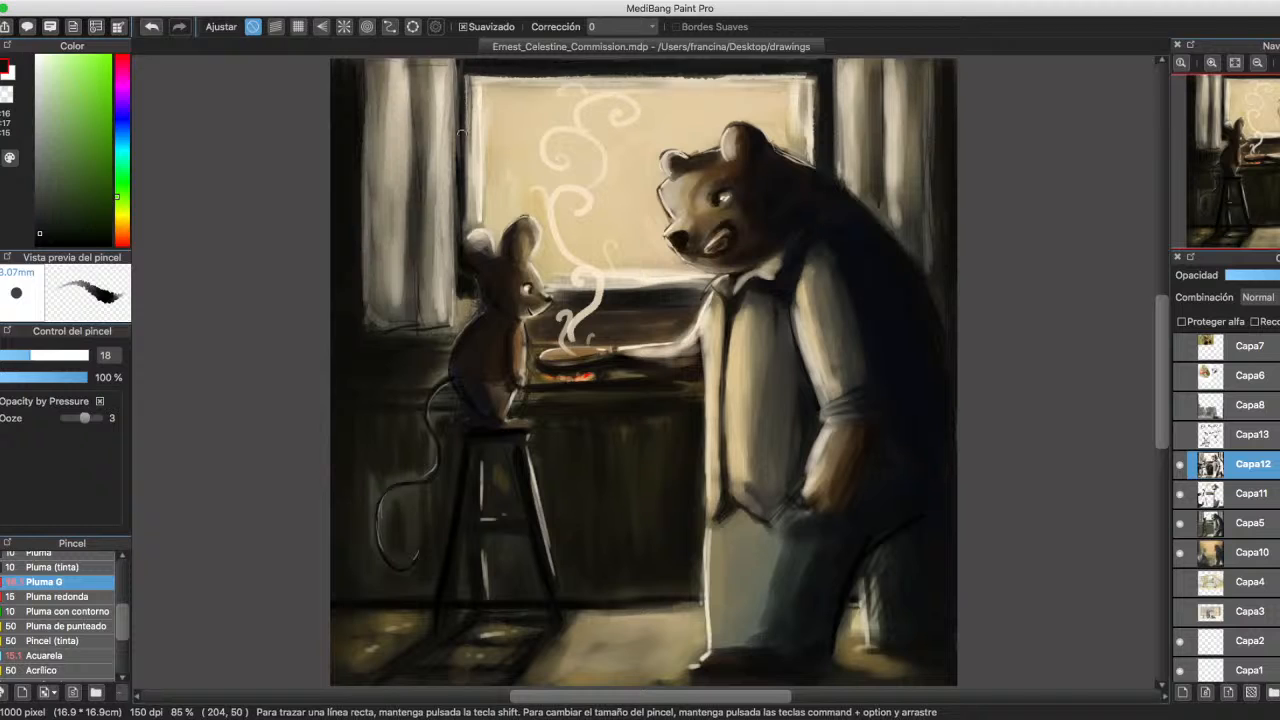
pyautogui.moveTo(458, 182); pyautogui.dragTo(456, 267)
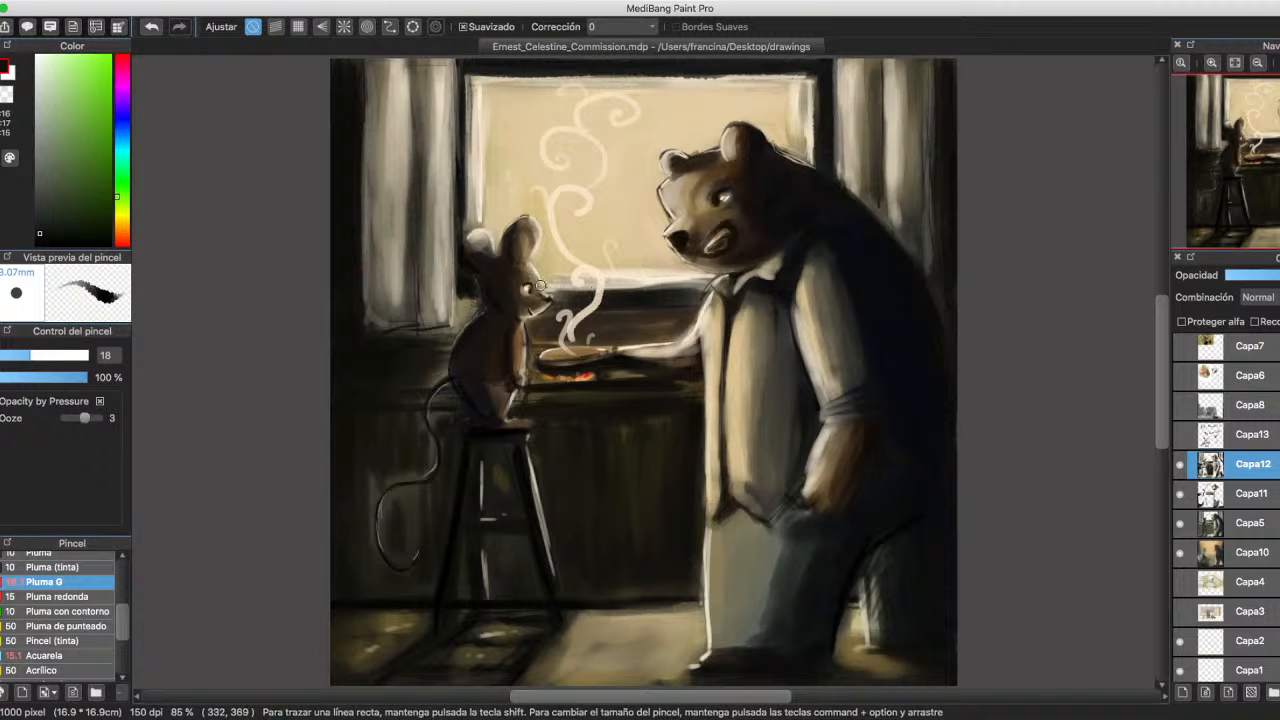
pyautogui.moveTo(540, 287); pyautogui.dragTo(671, 289)
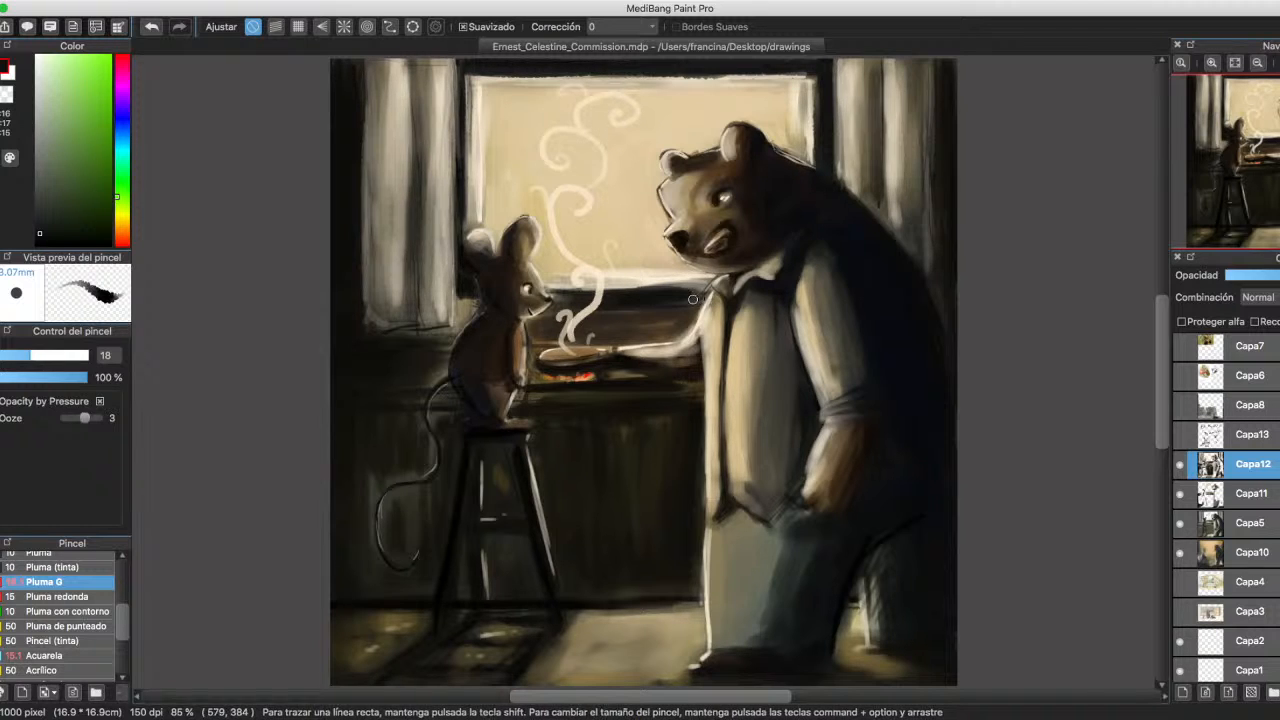
# Choose black, set the brush size to 12 and draw the cuff and dark outline around the bear's outstretched forearm.
pyautogui.click(37, 243)
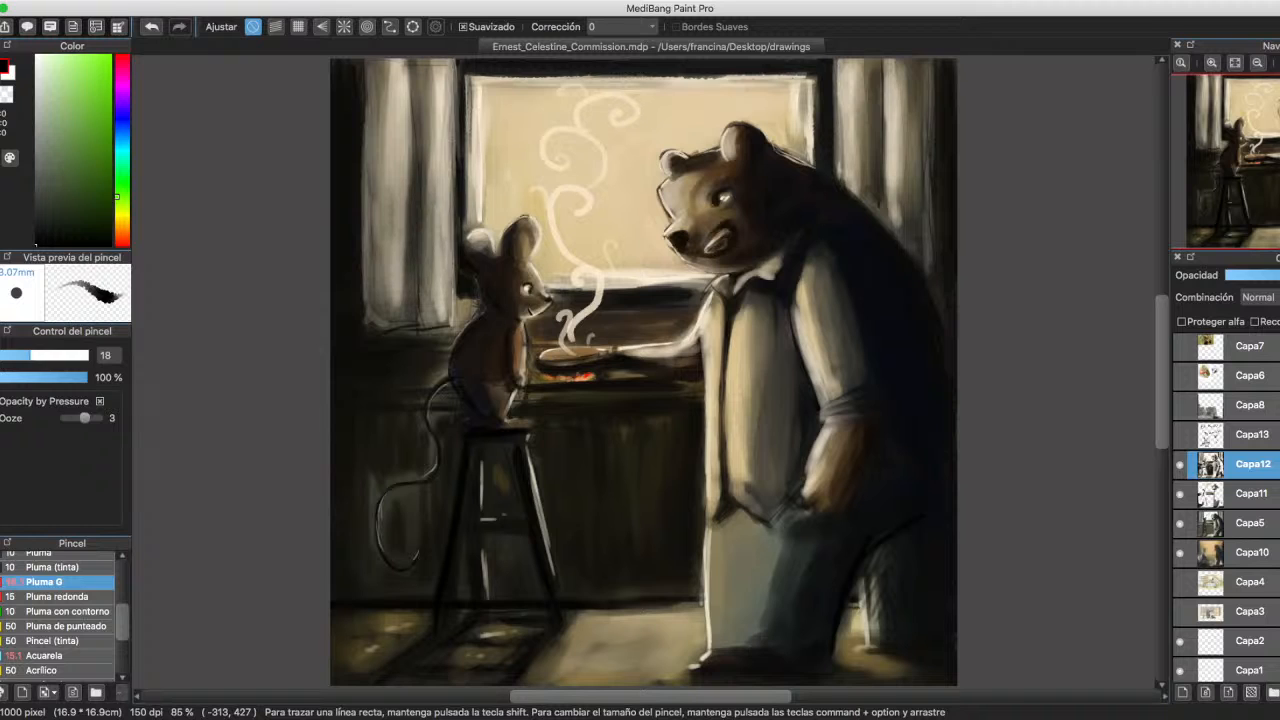
pyautogui.click(18, 355)
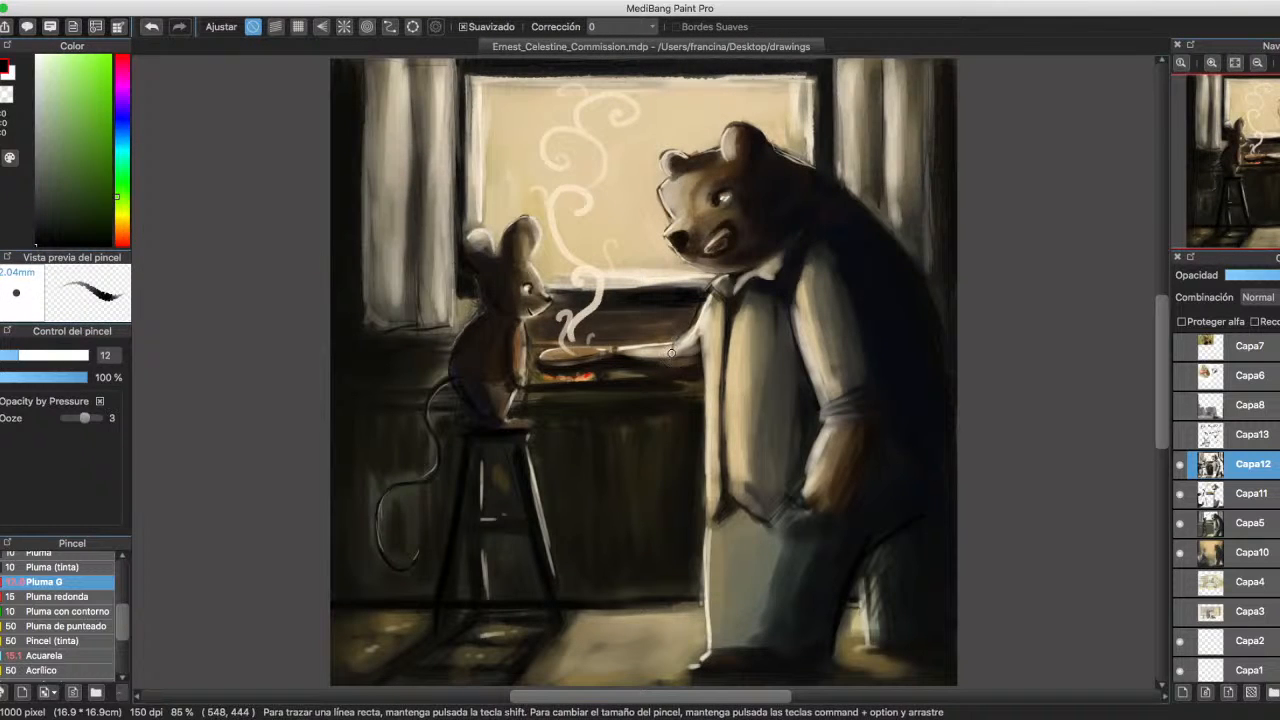
pyautogui.moveTo(671, 353)
pyautogui.mouseDown()
pyautogui.moveTo(680, 375)
pyautogui.moveTo(684, 350)
pyautogui.moveTo(690, 371)
pyautogui.moveTo(675, 345)
pyautogui.moveTo(697, 378)
pyautogui.mouseUp()
# Add a grey (RGB 150, 150, 150) highlight to the pan and refine its edges with sampled darks (RGB 25, 22, 15 and 5, 5, 3).
pyautogui.click(35, 125)
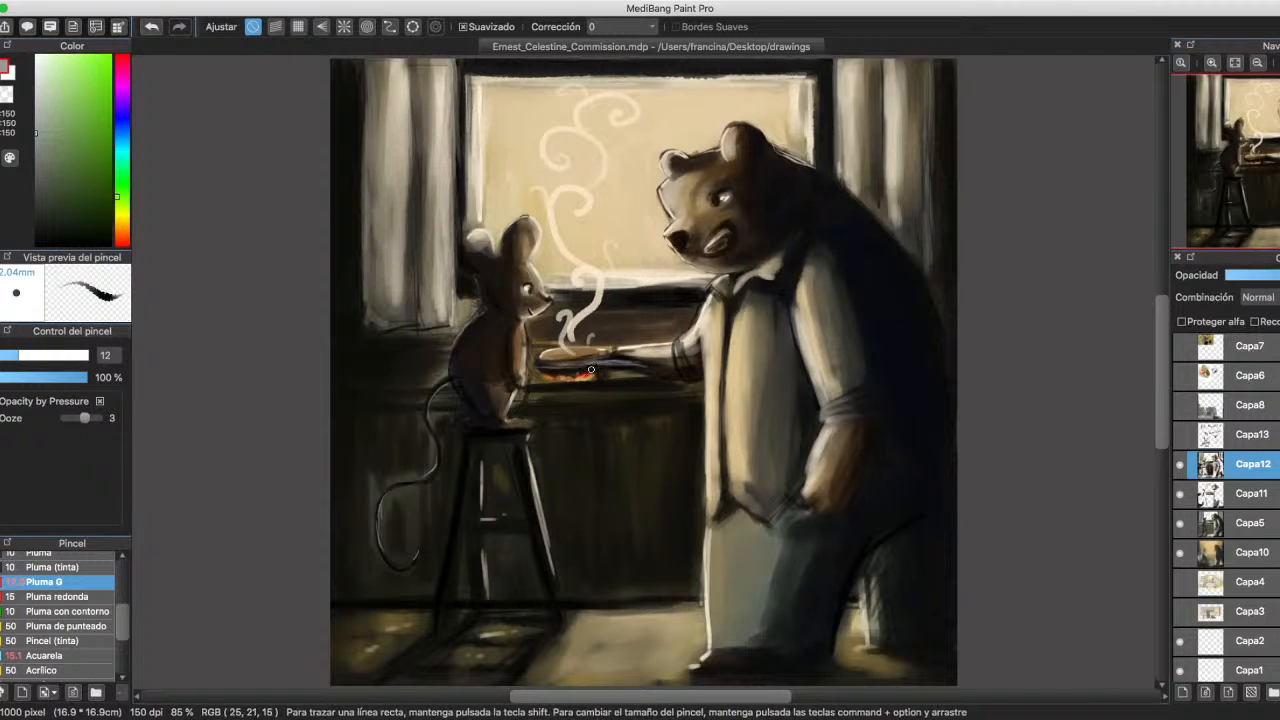
pyautogui.keyDown('alt'); pyautogui.click(591, 370); pyautogui.keyUp('alt')
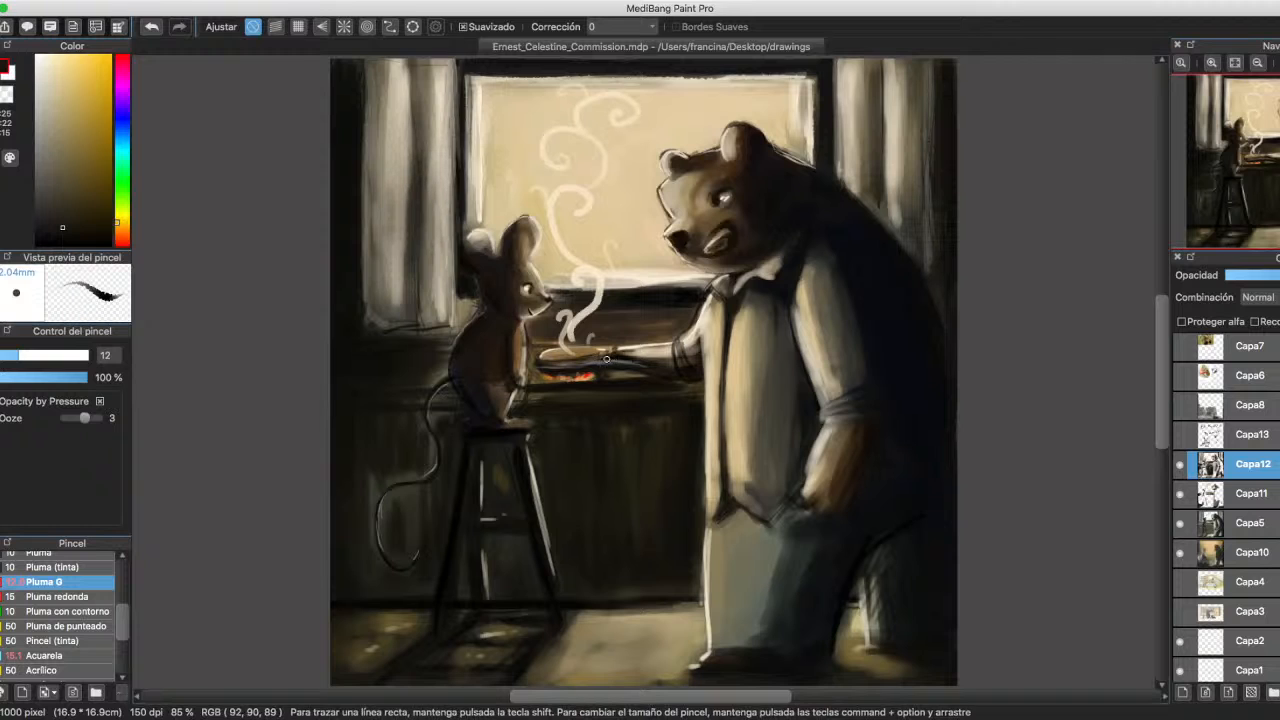
pyautogui.keyDown('alt'); pyautogui.click(608, 362); pyautogui.keyUp('alt')
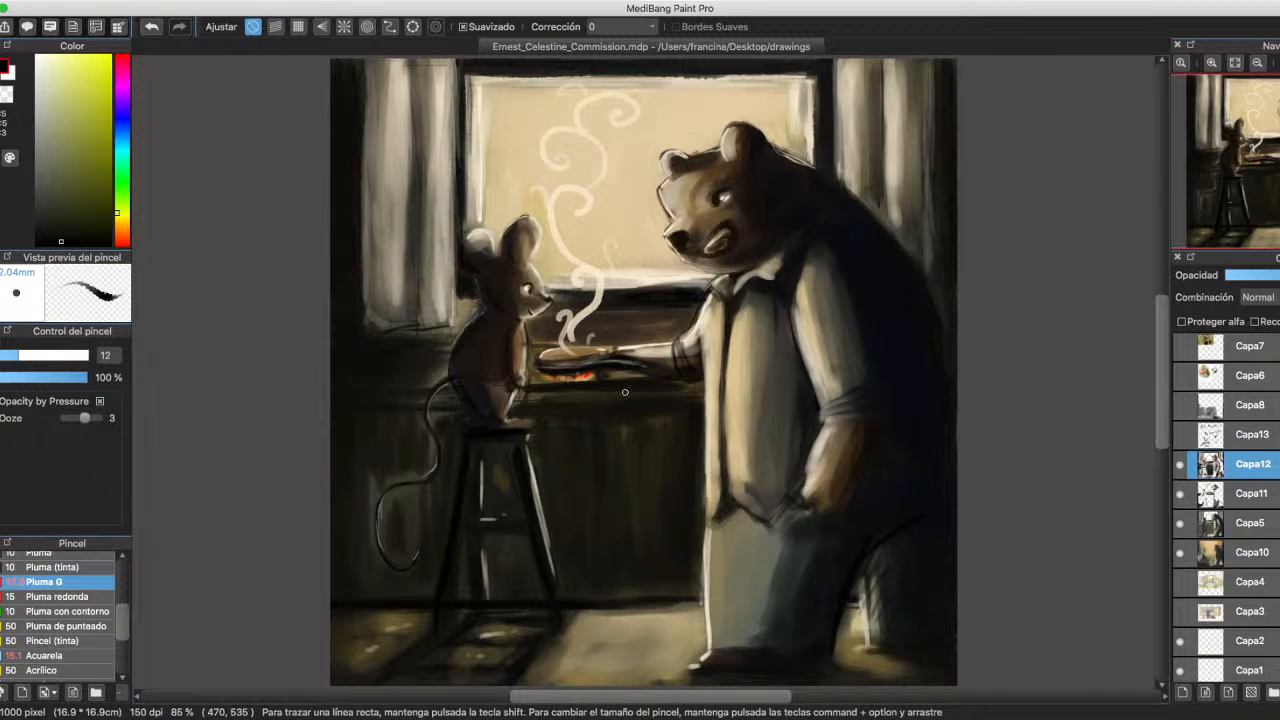
# Refine the bear's hand and forearm at the pan handle with sampled browns (RGB 62, 51, 33 and 65, 55, 40) and beige (RGB 207, 192, 165).
pyautogui.keyDown('alt'); pyautogui.click(668, 364); pyautogui.keyUp('alt')
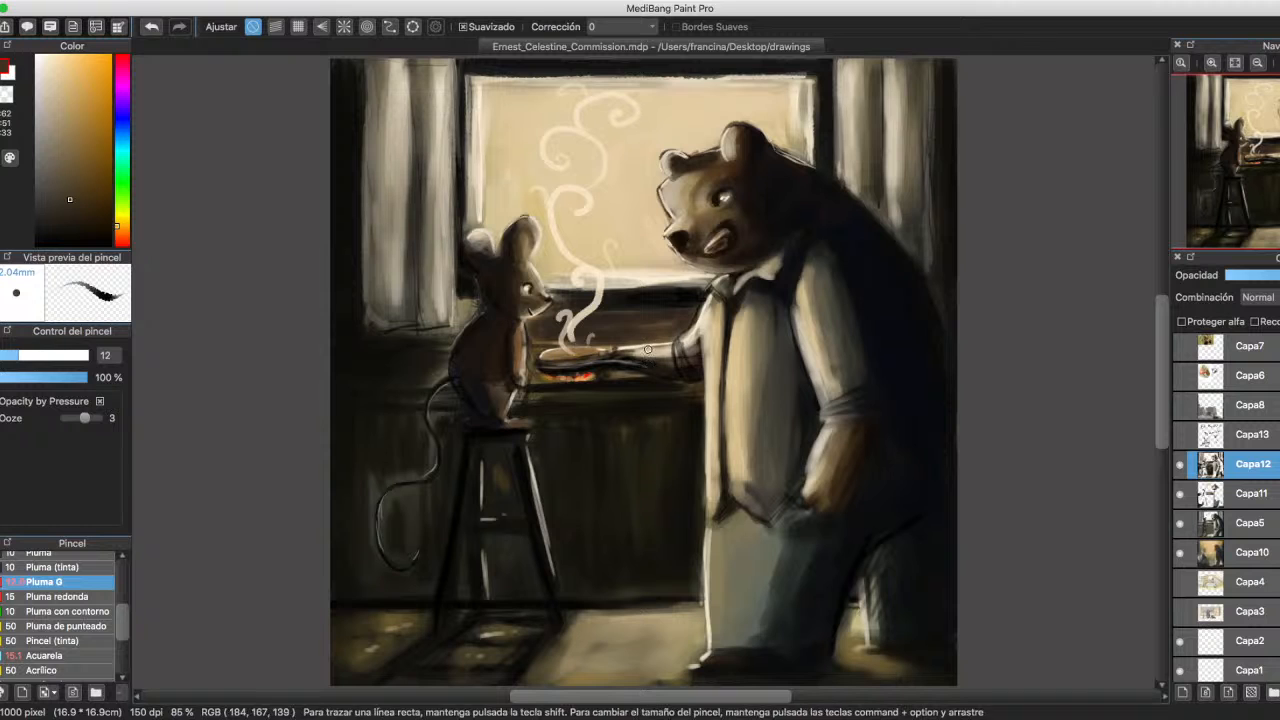
pyautogui.keyDown('alt'); pyautogui.click(615, 358); pyautogui.keyUp('alt')
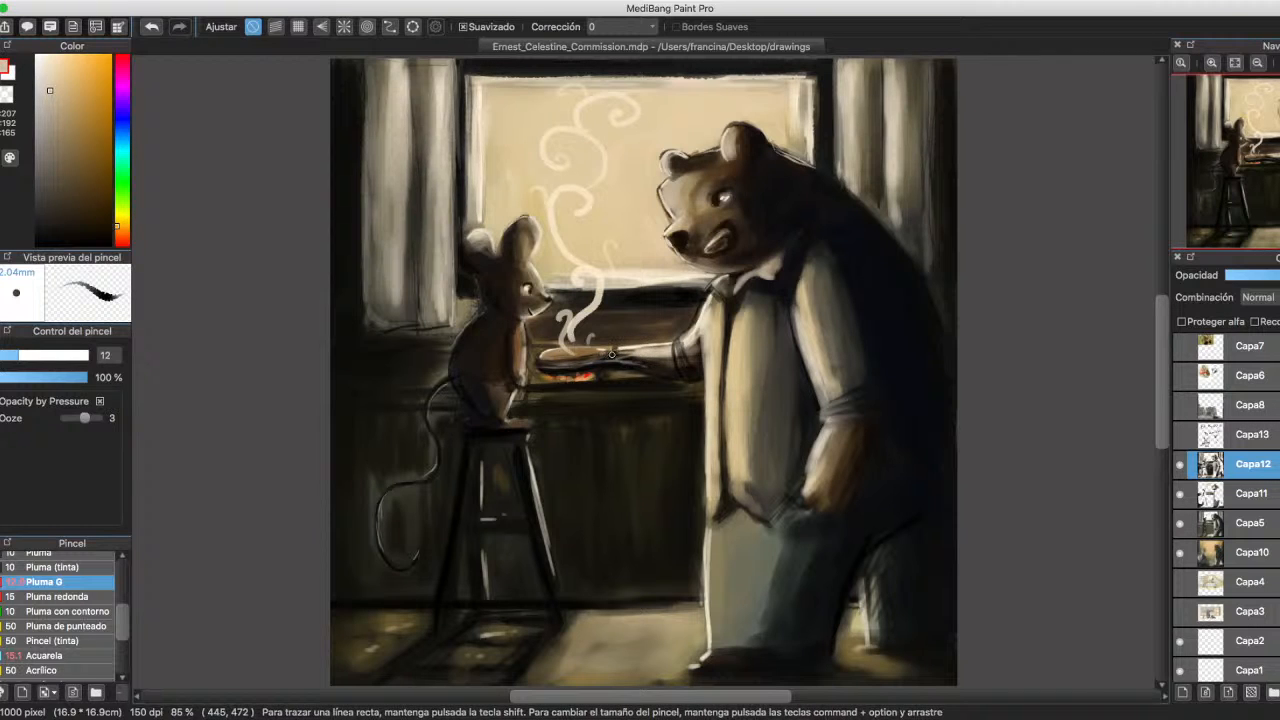
pyautogui.keyDown('alt'); pyautogui.click(625, 358); pyautogui.keyUp('alt')
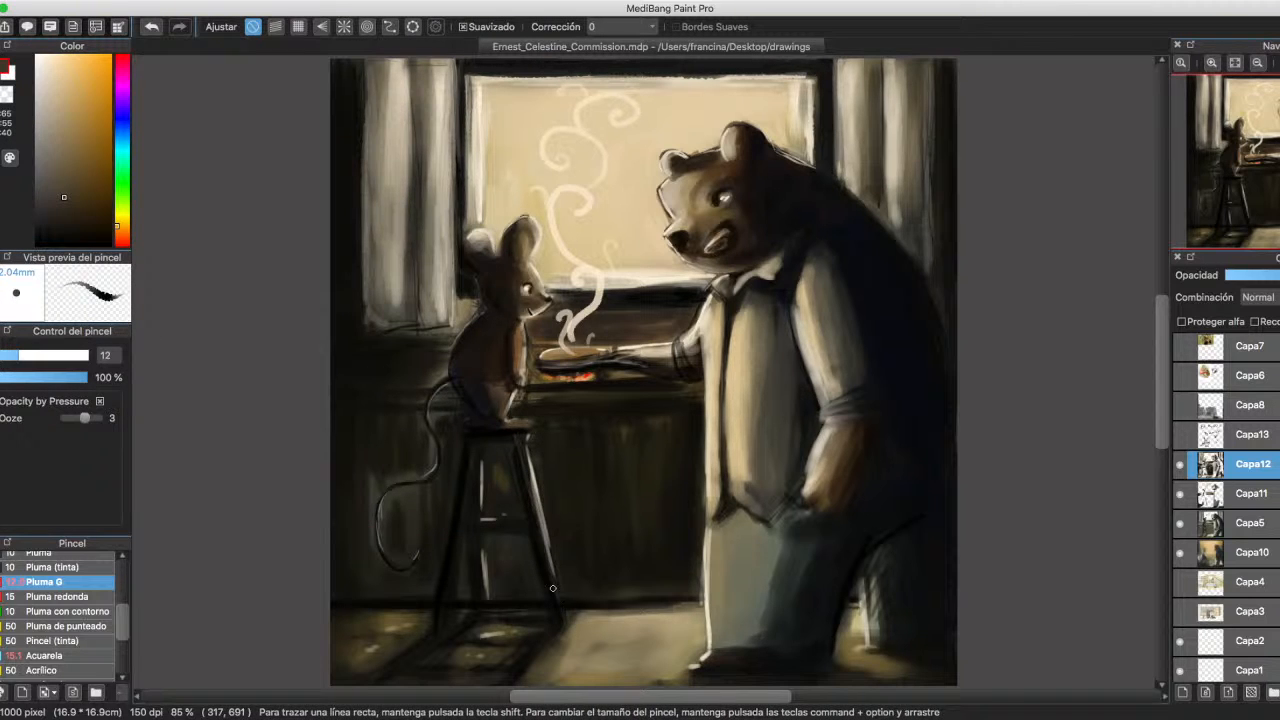
# Sample the stool's near-black (RGB 1, 1, 1), then retrace the steam swirls rising from the pan in white (RGB 255, 255, 255).
pyautogui.keyDown('alt'); pyautogui.click(509, 434); pyautogui.keyUp('alt')
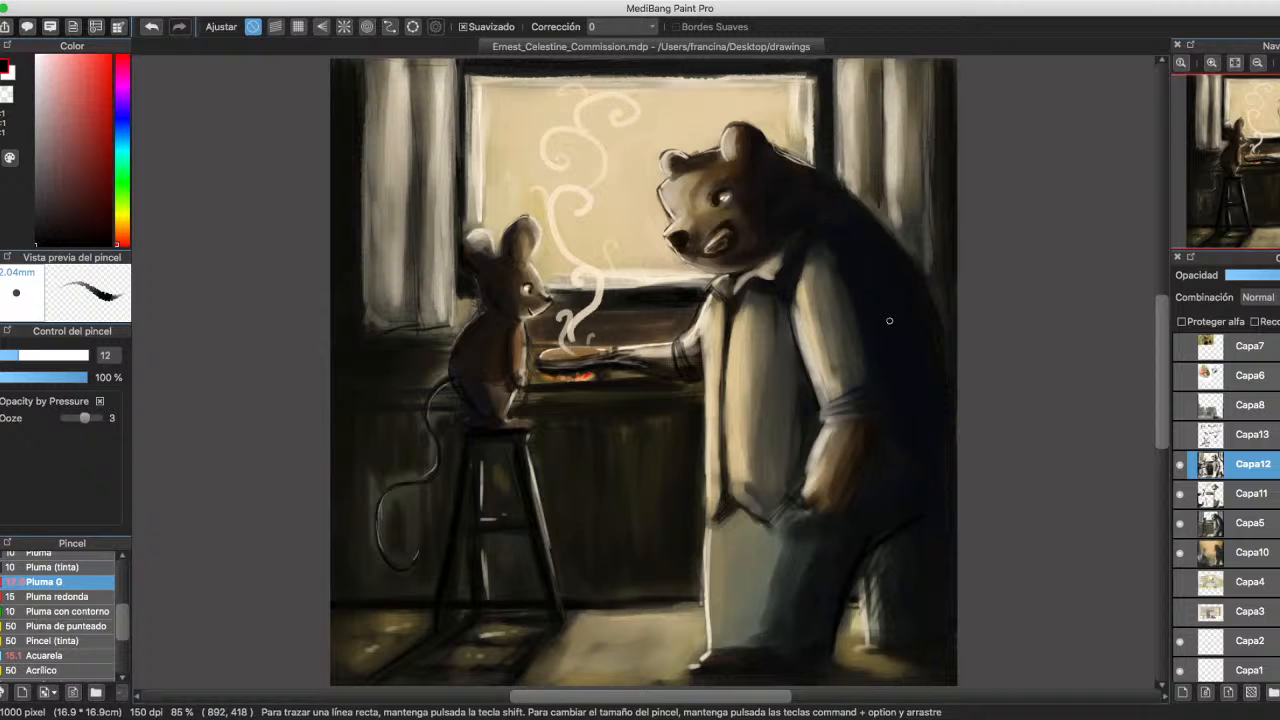
pyautogui.click(36, 56)
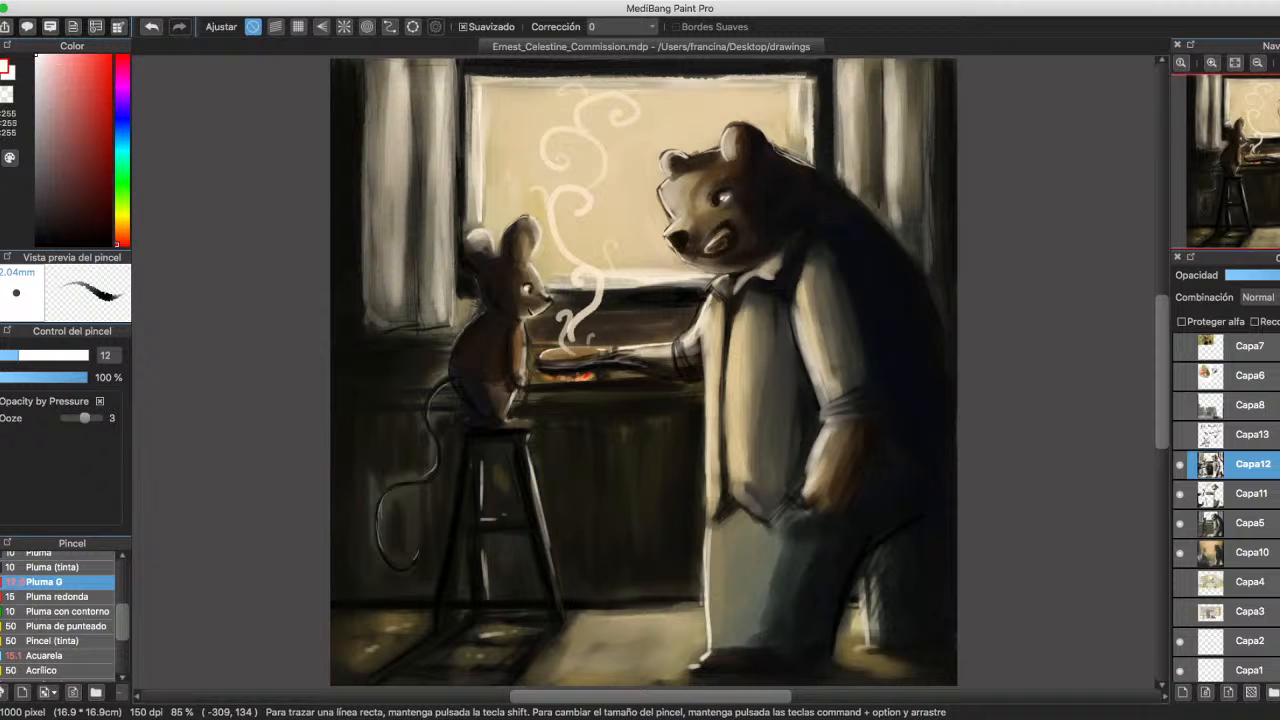
pyautogui.moveTo(571, 333)
pyautogui.mouseDown()
pyautogui.moveTo(597, 275)
pyautogui.moveTo(583, 269)
pyautogui.moveTo(574, 283)
pyautogui.moveTo(584, 276)
pyautogui.moveTo(564, 263)
pyautogui.moveTo(582, 267)
pyautogui.moveTo(552, 220)
pyautogui.moveTo(561, 188)
pyautogui.moveTo(590, 207)
pyautogui.mouseUp()
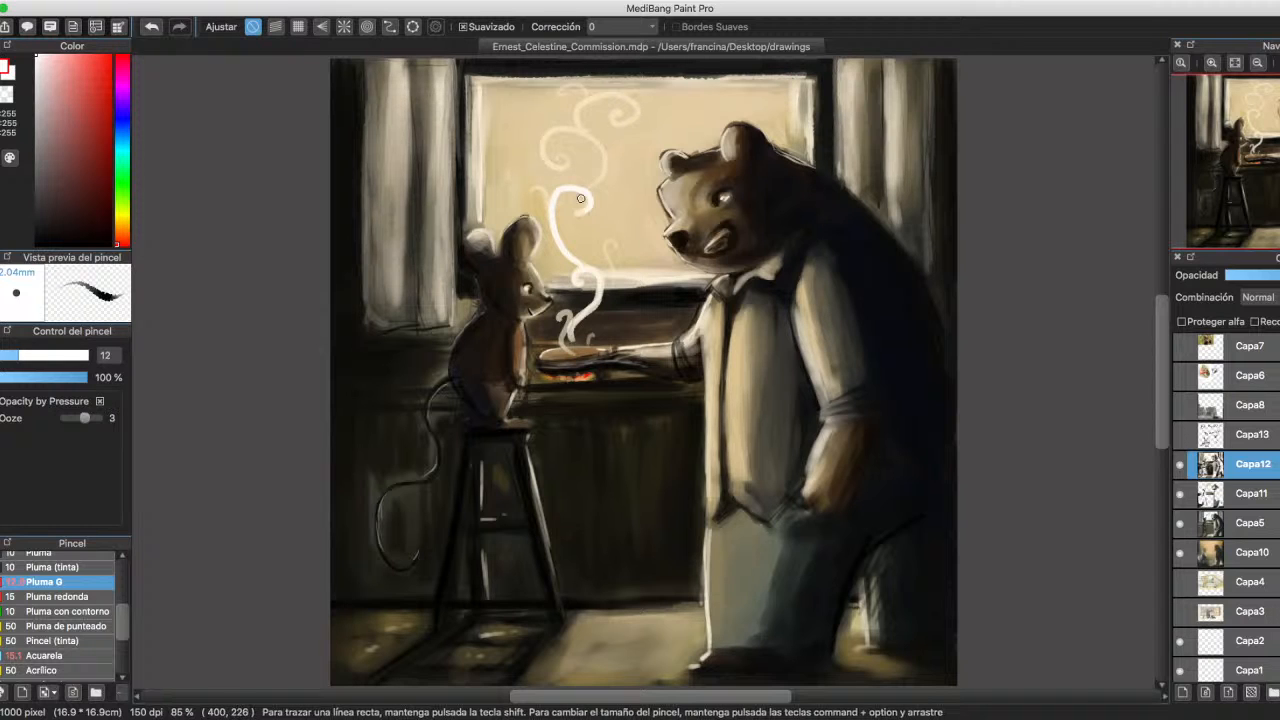
pyautogui.moveTo(564, 157)
pyautogui.mouseDown()
pyautogui.moveTo(544, 142)
pyautogui.moveTo(562, 127)
pyautogui.moveTo(618, 124)
pyautogui.mouseUp()
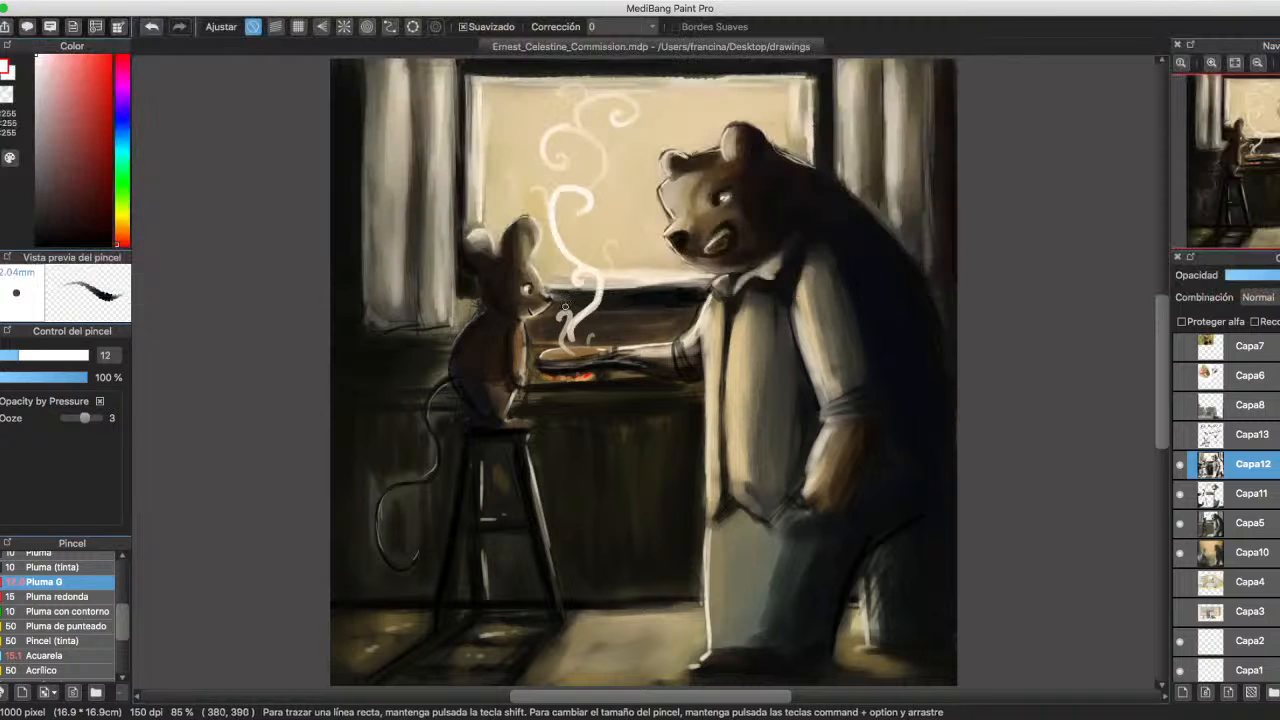
pyautogui.moveTo(560, 332); pyautogui.dragTo(570, 346)
# Add a new layer and paint a soft peach (RGB 250, 220, 193) haze around the steam with the Acuarela brush at size 194.
pyautogui.click(1182, 692)
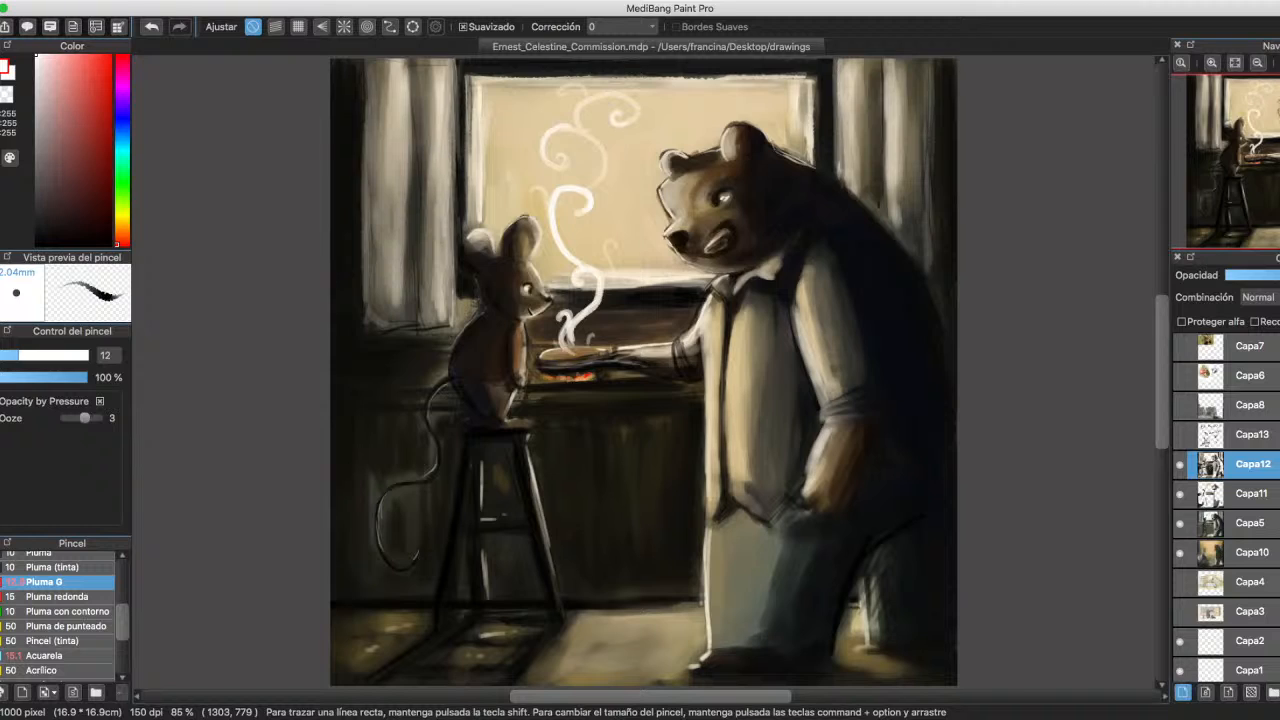
pyautogui.scroll(-1, 60, 620)
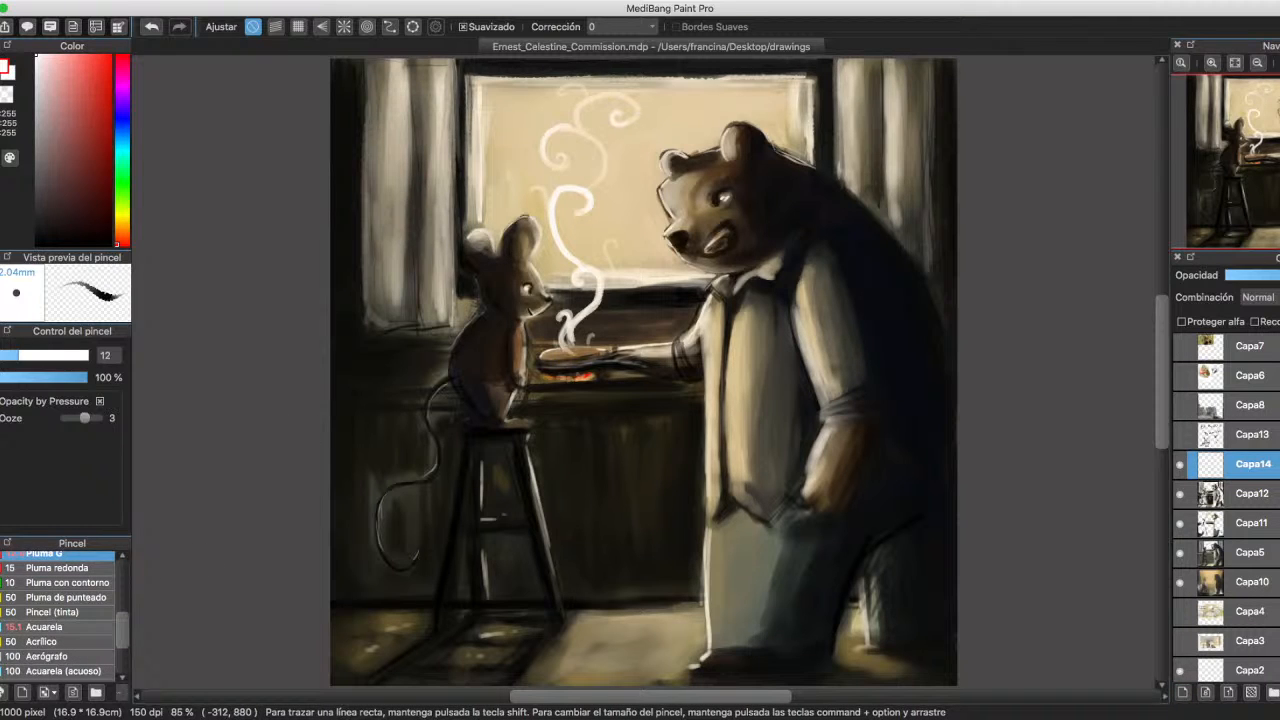
pyautogui.click(45, 626)
pyautogui.click(75, 355)
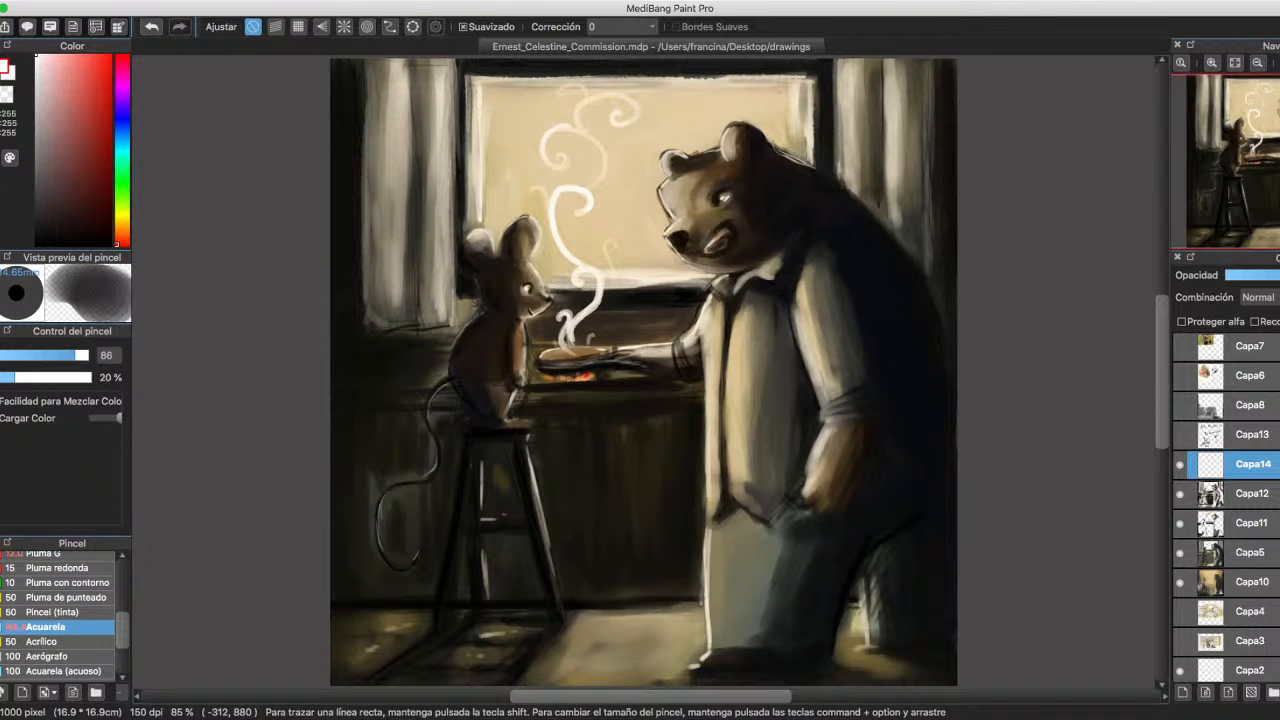
pyautogui.click(117, 232)
pyautogui.click(52, 57)
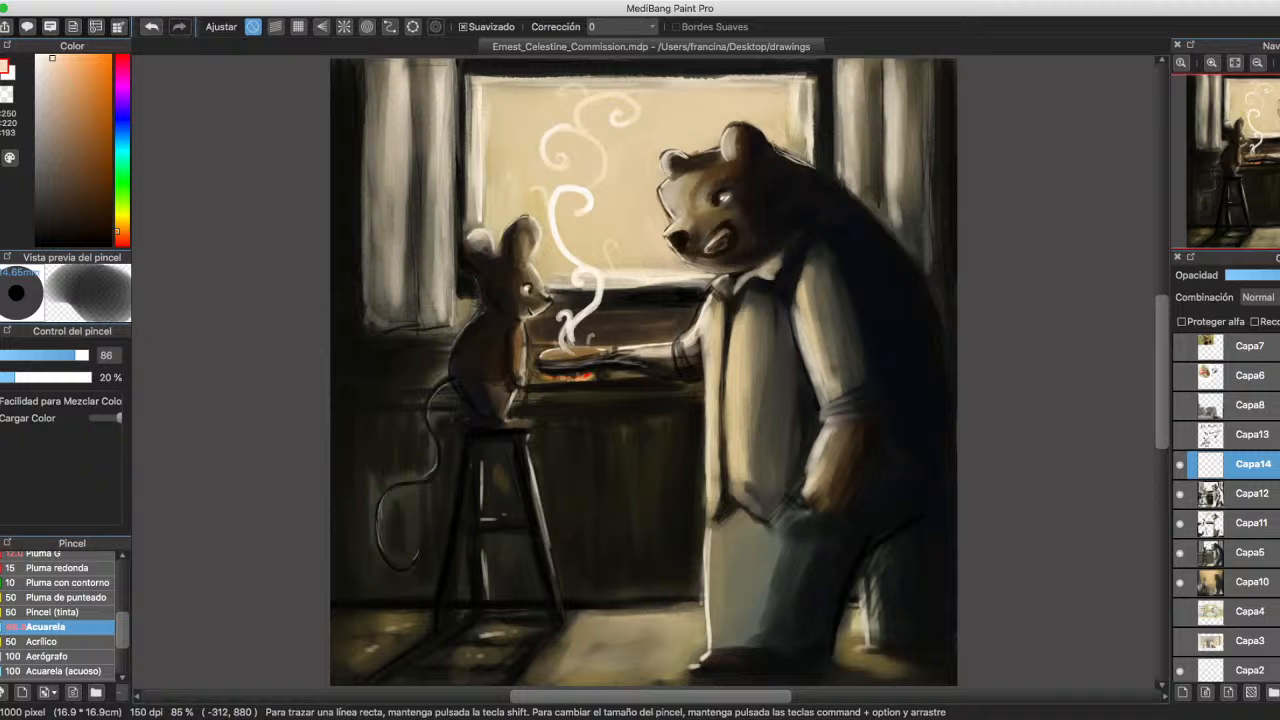
pyautogui.click(56, 355)
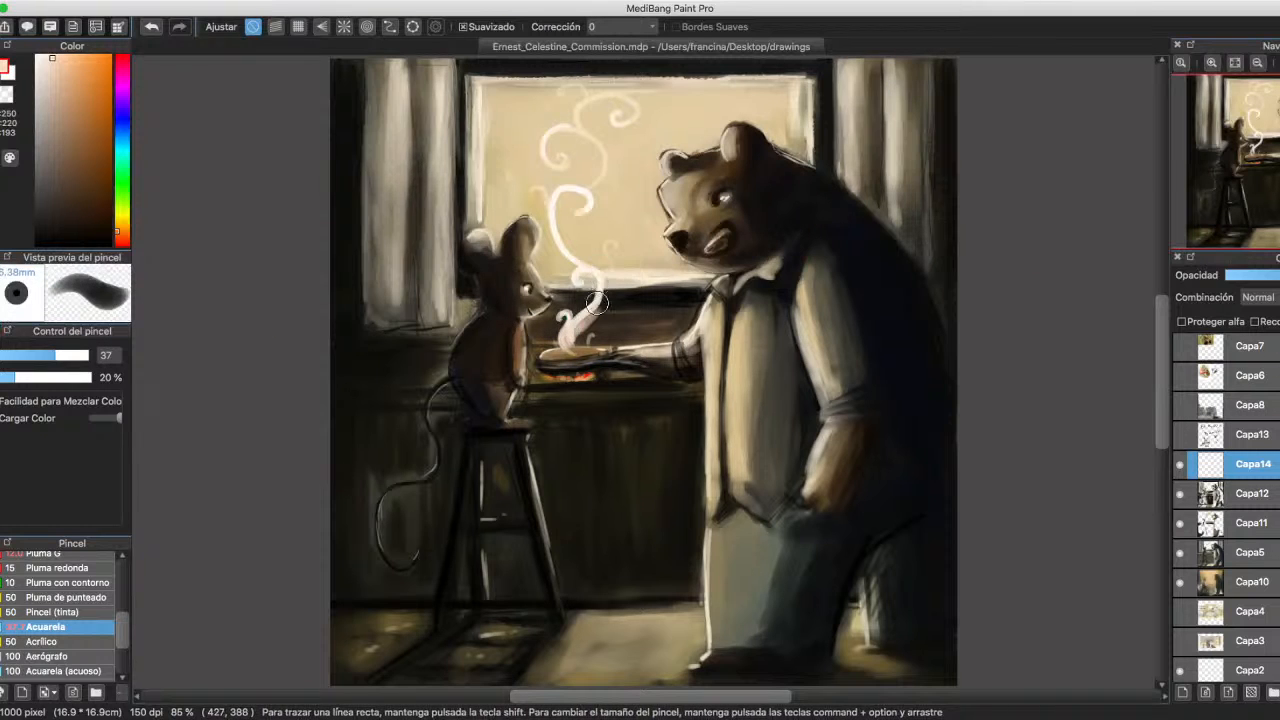
pyautogui.click(87, 355)
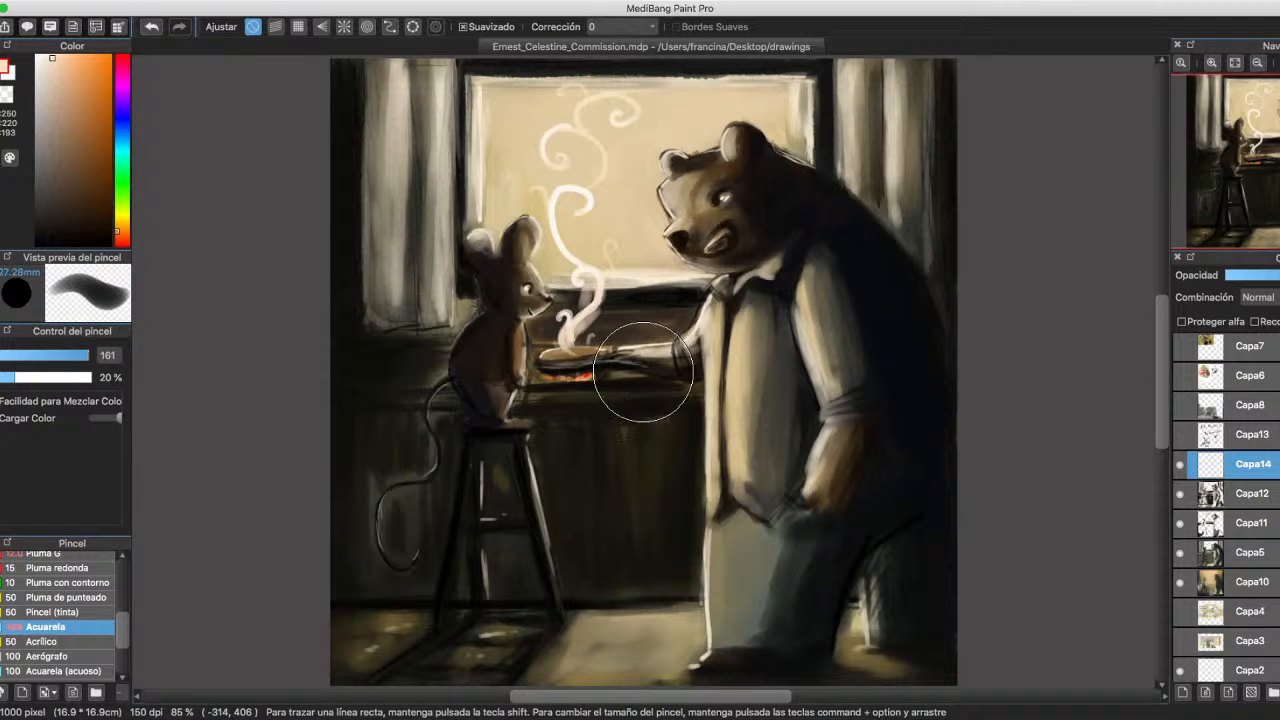
pyautogui.press(']')
pyautogui.moveTo(549, 305)
pyautogui.mouseDown()
pyautogui.moveTo(583, 293)
pyautogui.moveTo(570, 208)
pyautogui.moveTo(572, 191)
pyautogui.moveTo(577, 300)
pyautogui.moveTo(588, 130)
pyautogui.moveTo(578, 212)
pyautogui.moveTo(593, 266)
pyautogui.moveTo(609, 114)
pyautogui.moveTo(594, 114)
pyautogui.moveTo(571, 243)
pyautogui.mouseUp()
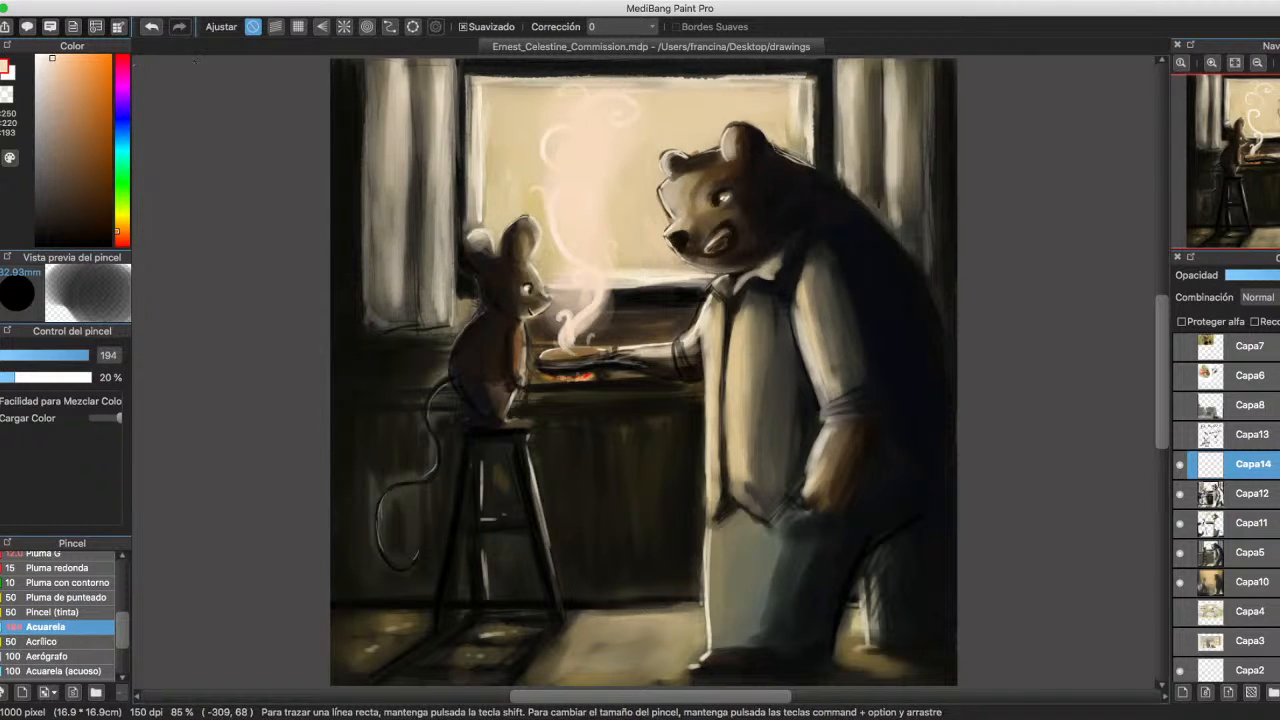
# Brush white (RGB 255, 255, 255) haze over the upper steam in front of the window and undo the last stroke.
pyautogui.click(37, 57)
pyautogui.moveTo(557, 129)
pyautogui.mouseDown()
pyautogui.moveTo(573, 160)
pyautogui.moveTo(569, 92)
pyautogui.moveTo(613, 85)
pyautogui.moveTo(597, 65)
pyautogui.moveTo(628, 80)
pyautogui.moveTo(581, 95)
pyautogui.moveTo(566, 183)
pyautogui.mouseUp()
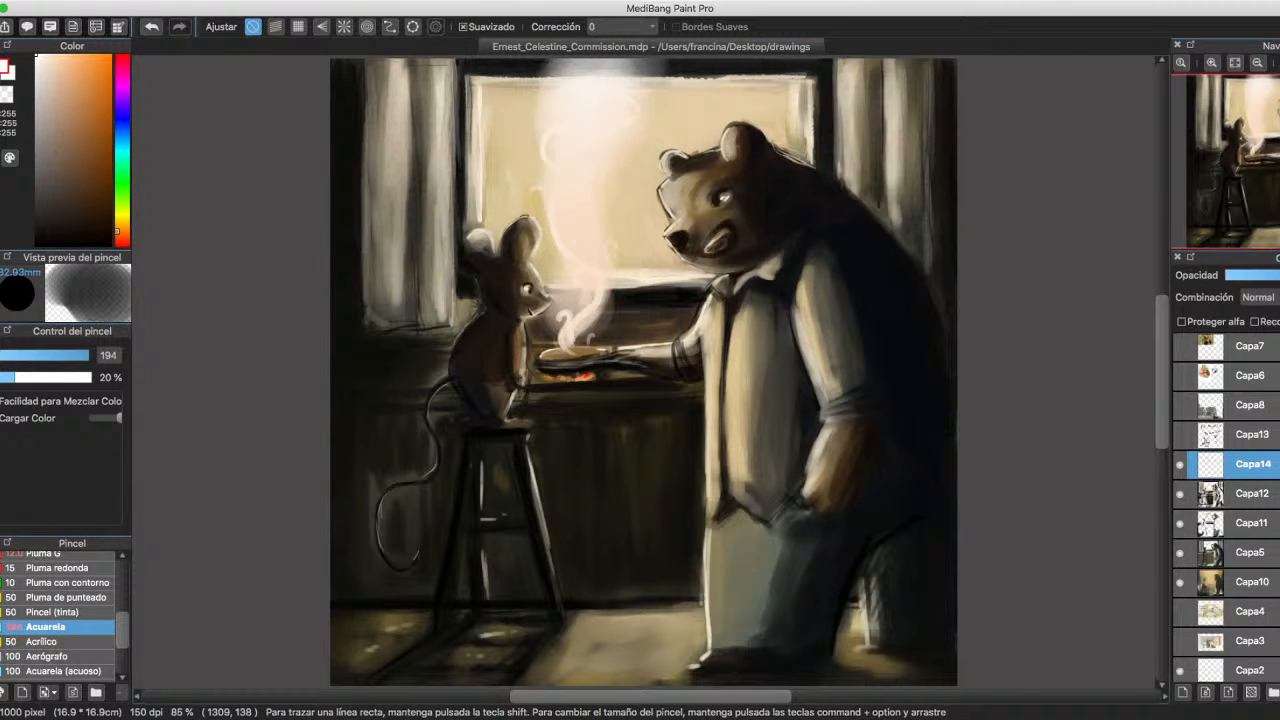
pyautogui.press('super+z')
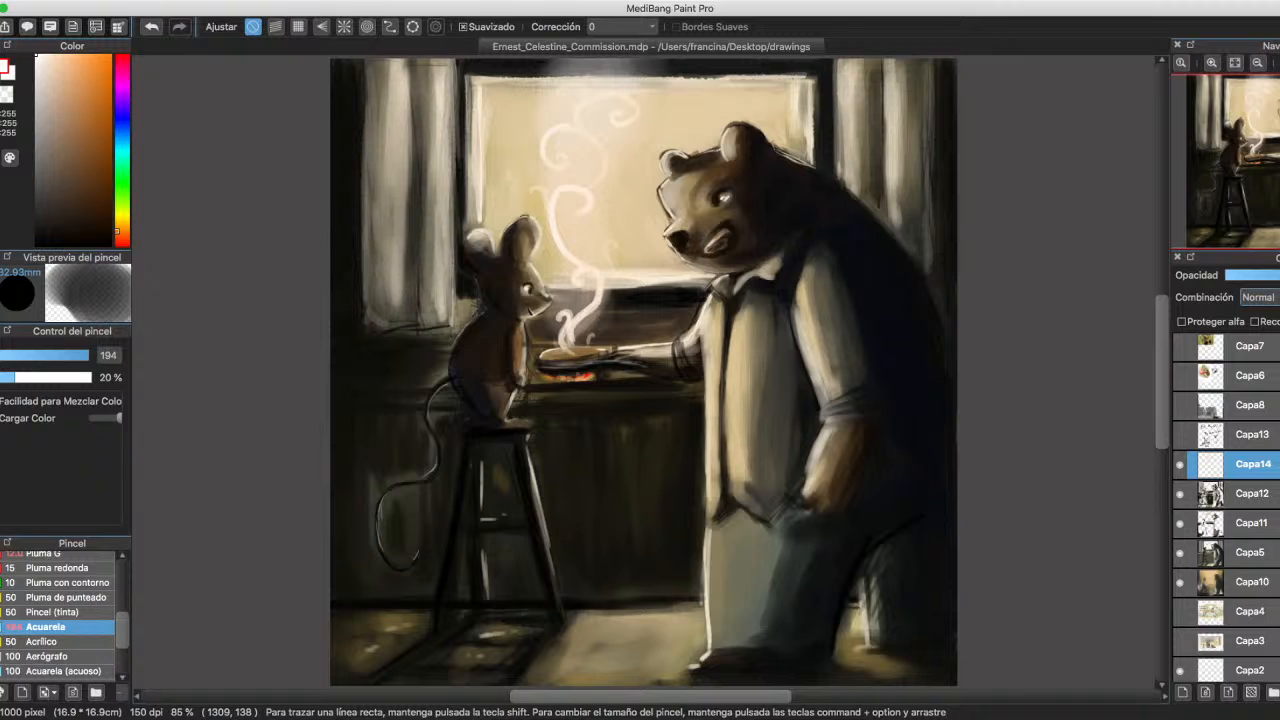
# Try blend modes such as Superponer, Pantalla and Diferencia on the haze layer, and settle on Suma with reduced opacity.
pyautogui.click(1259, 297)
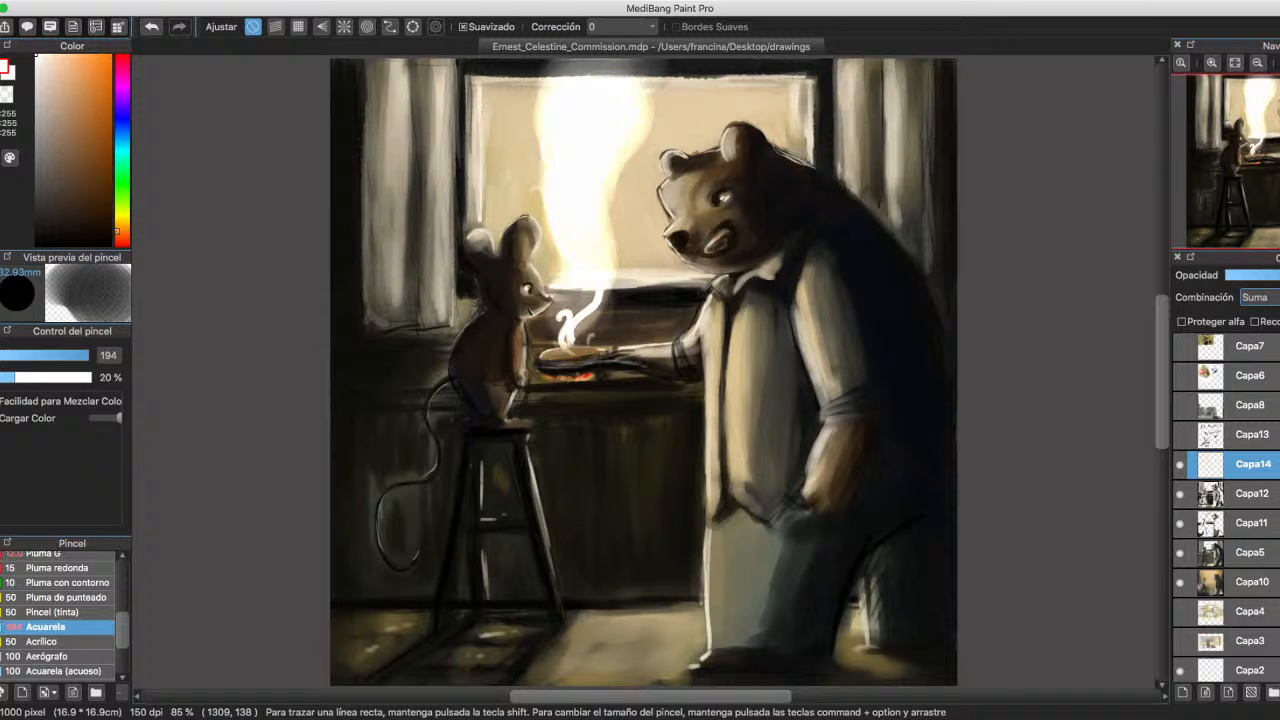
pyautogui.click(1263, 275)
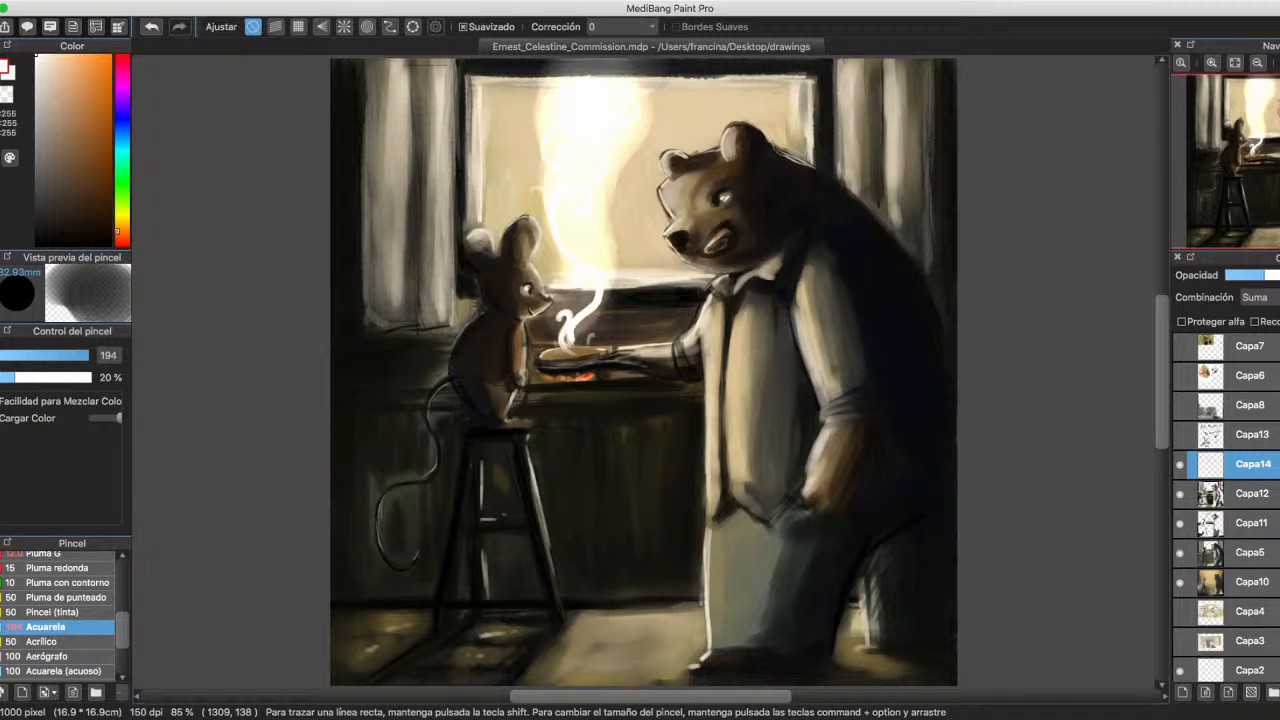
pyautogui.click(1259, 297)
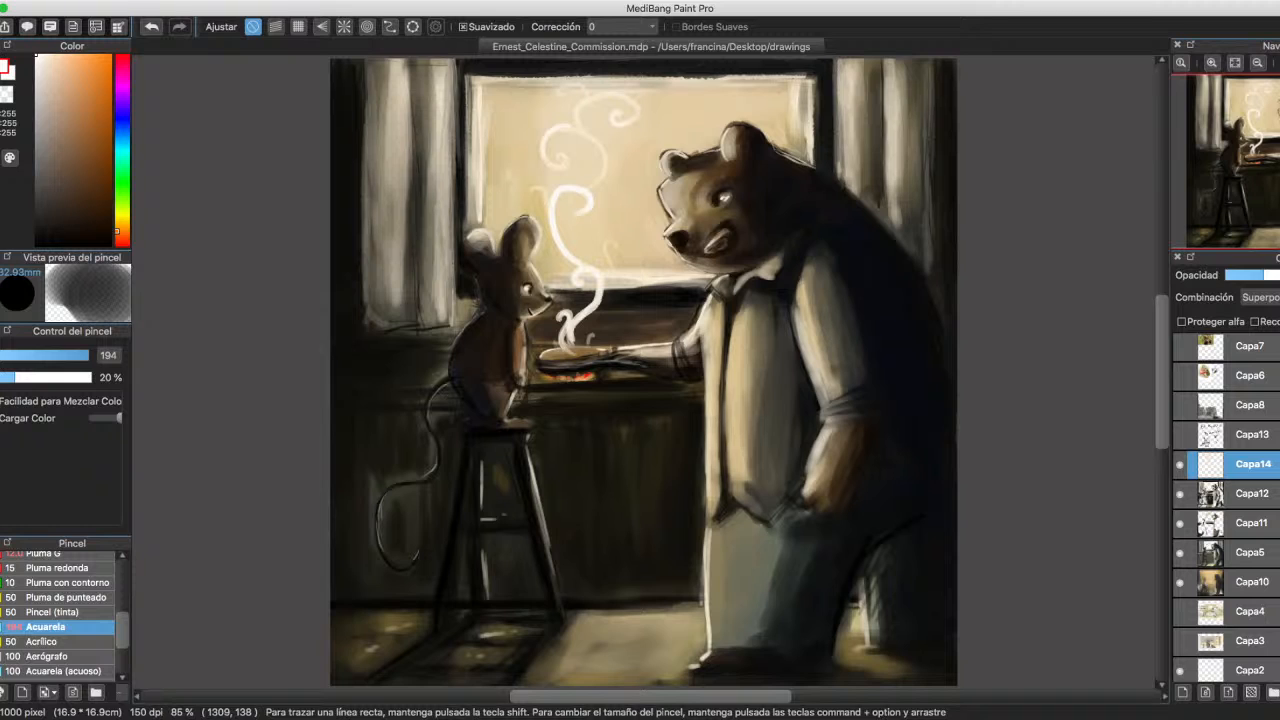
pyautogui.press('Down')
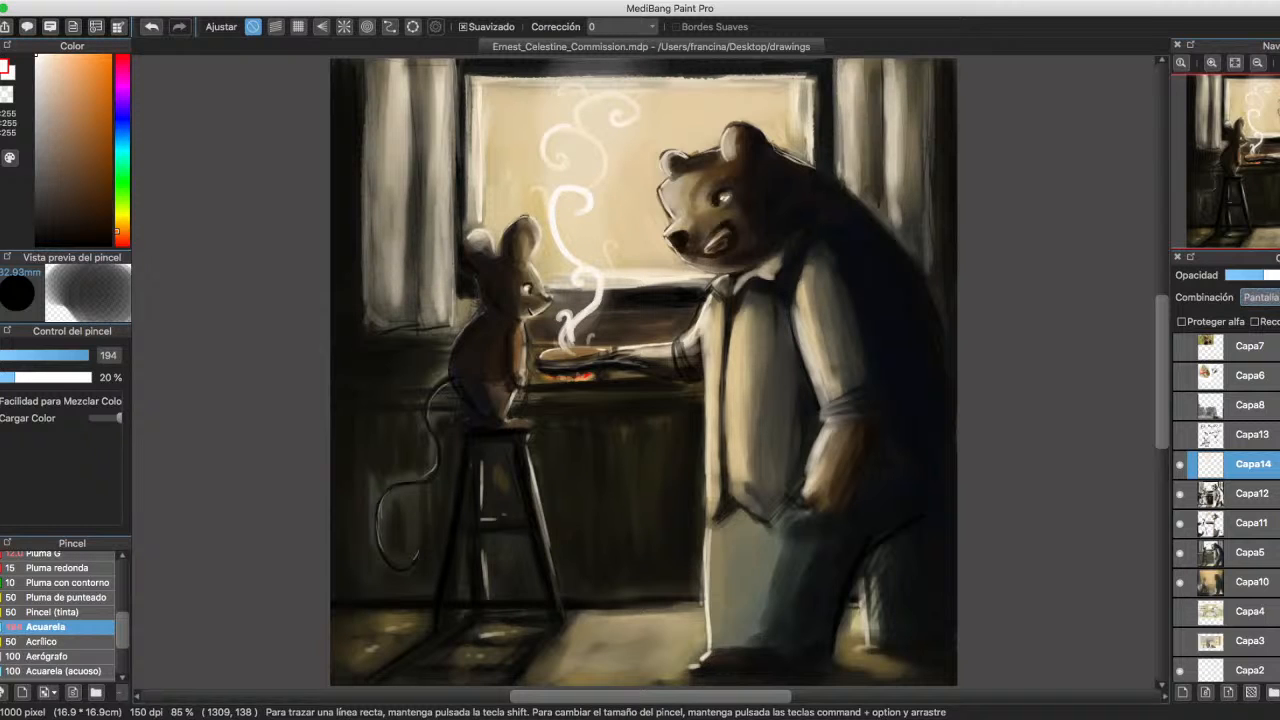
pyautogui.press('Down')
pyautogui.press('Down')
pyautogui.press('Down')
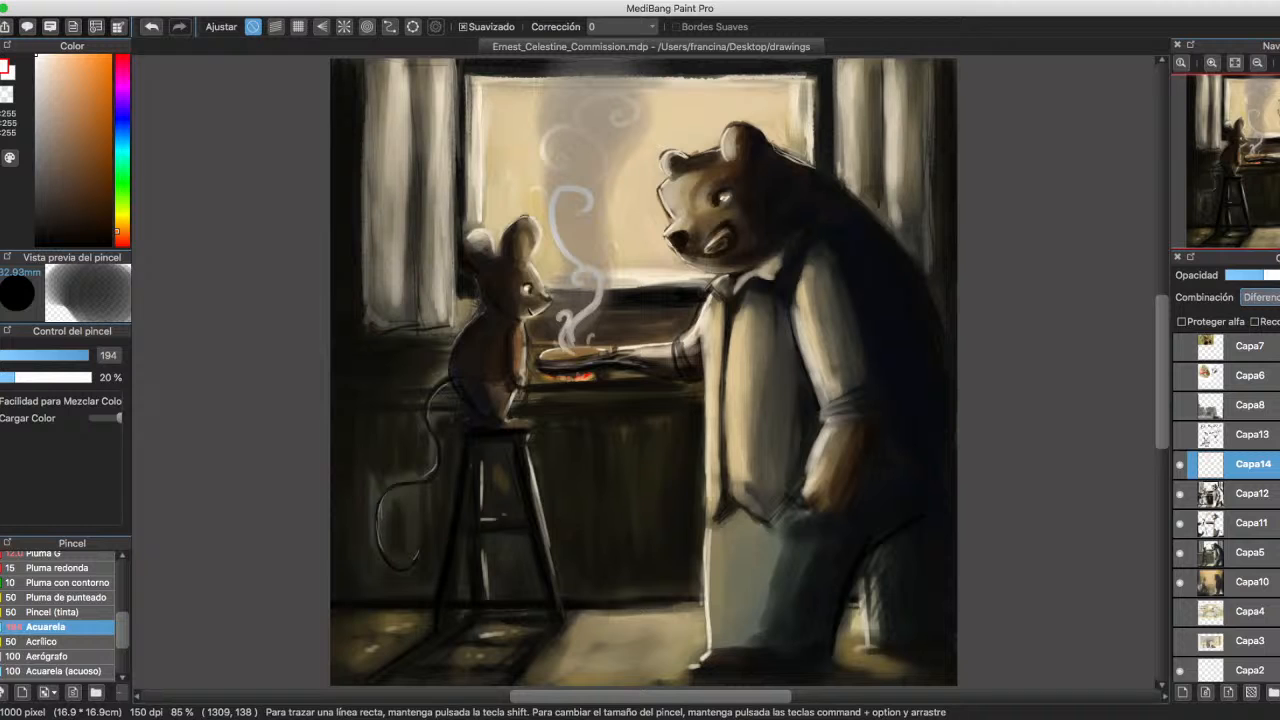
pyautogui.press('Down')
pyautogui.press('Down')
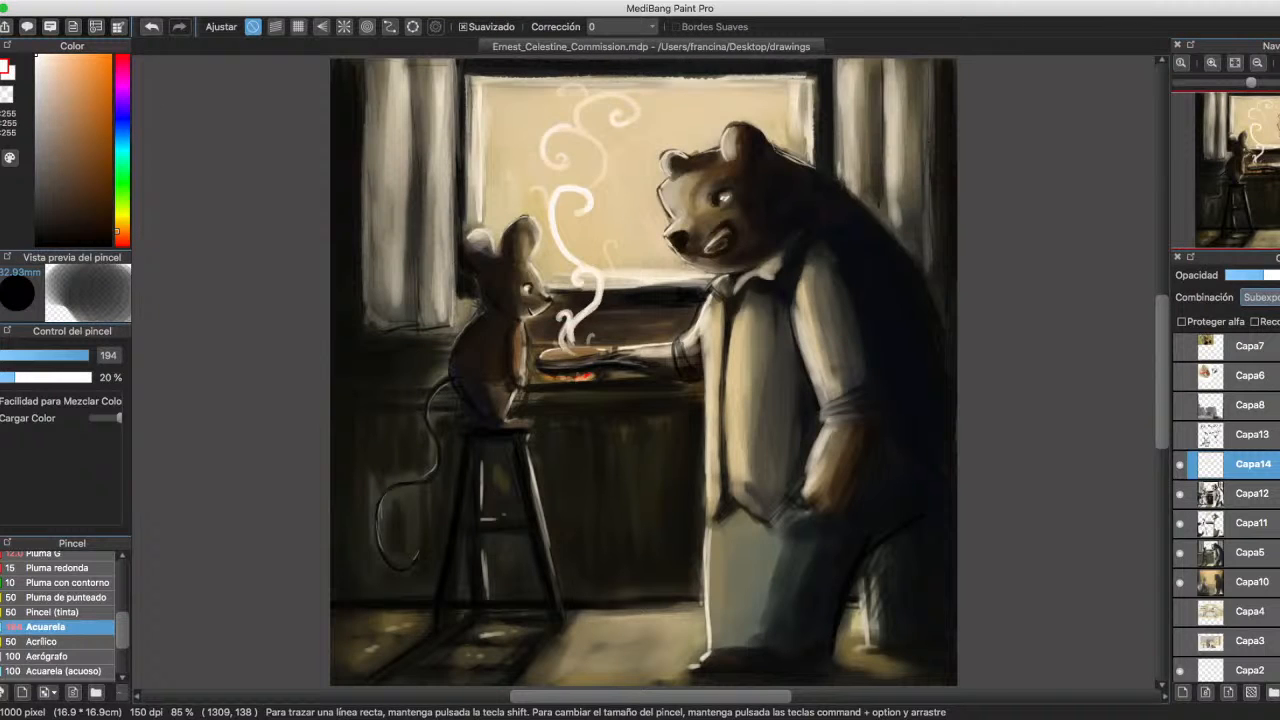
pyautogui.press('Down')
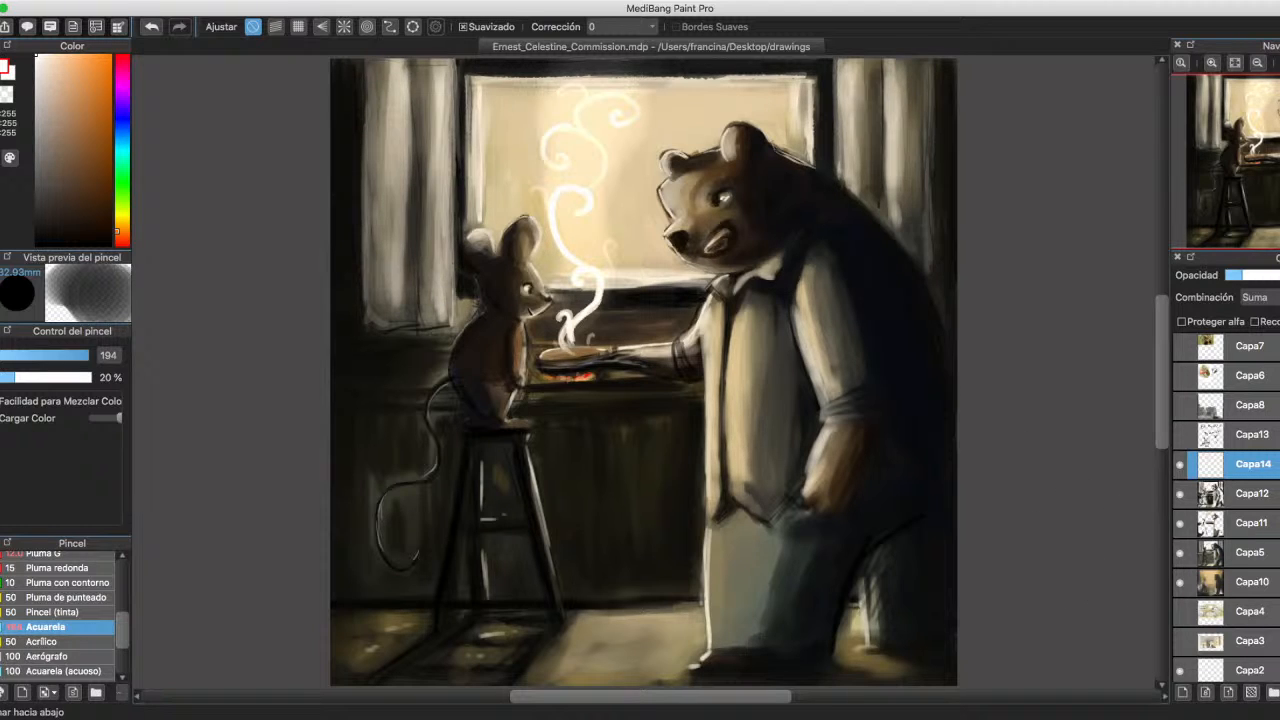
# Merge the haze layer down into Capa12, undoing and redoing the merge to compare the steam's glow.
pyautogui.click(1275, 692)
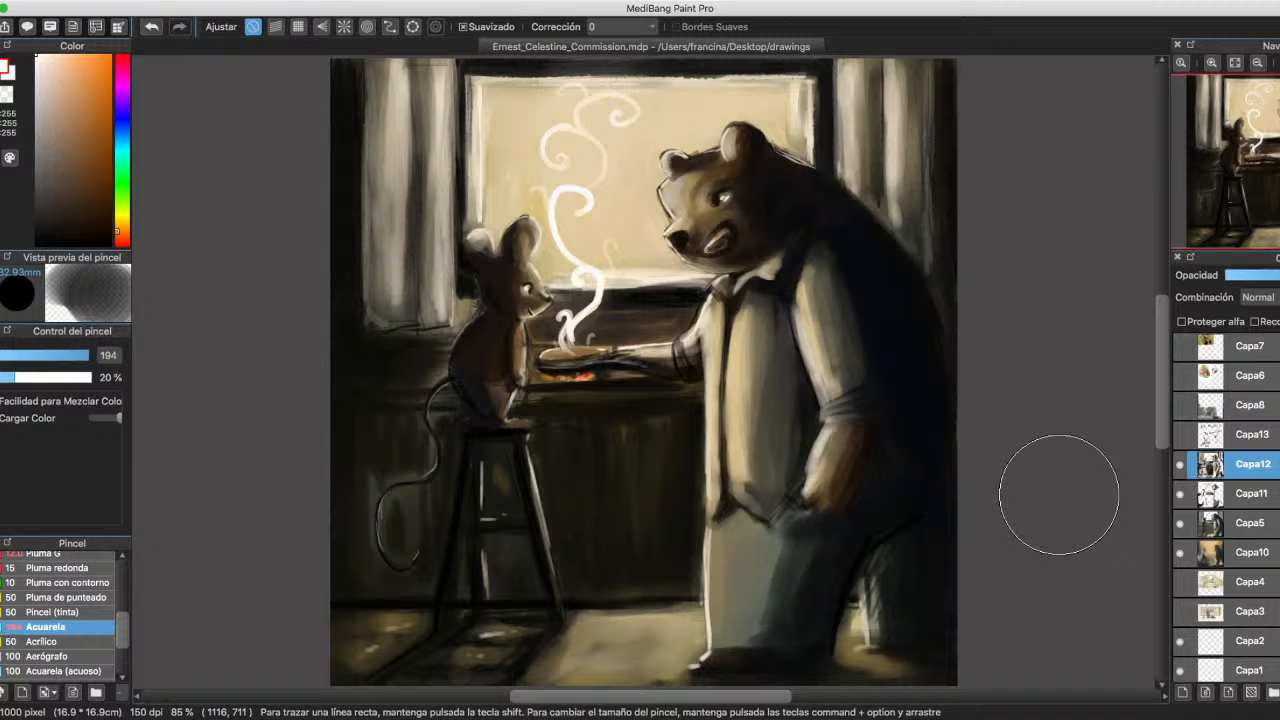
pyautogui.press('super+z')
pyautogui.press('super+z')
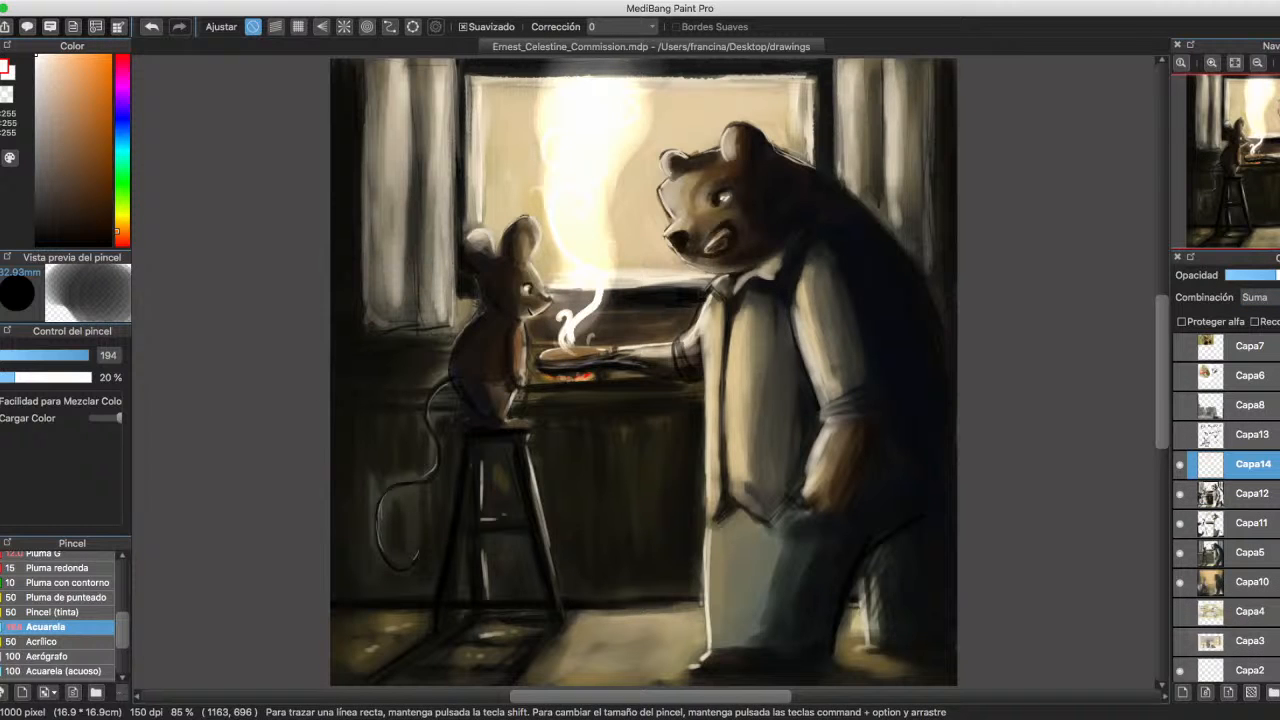
pyautogui.press('super+y')
pyautogui.press('super+y')
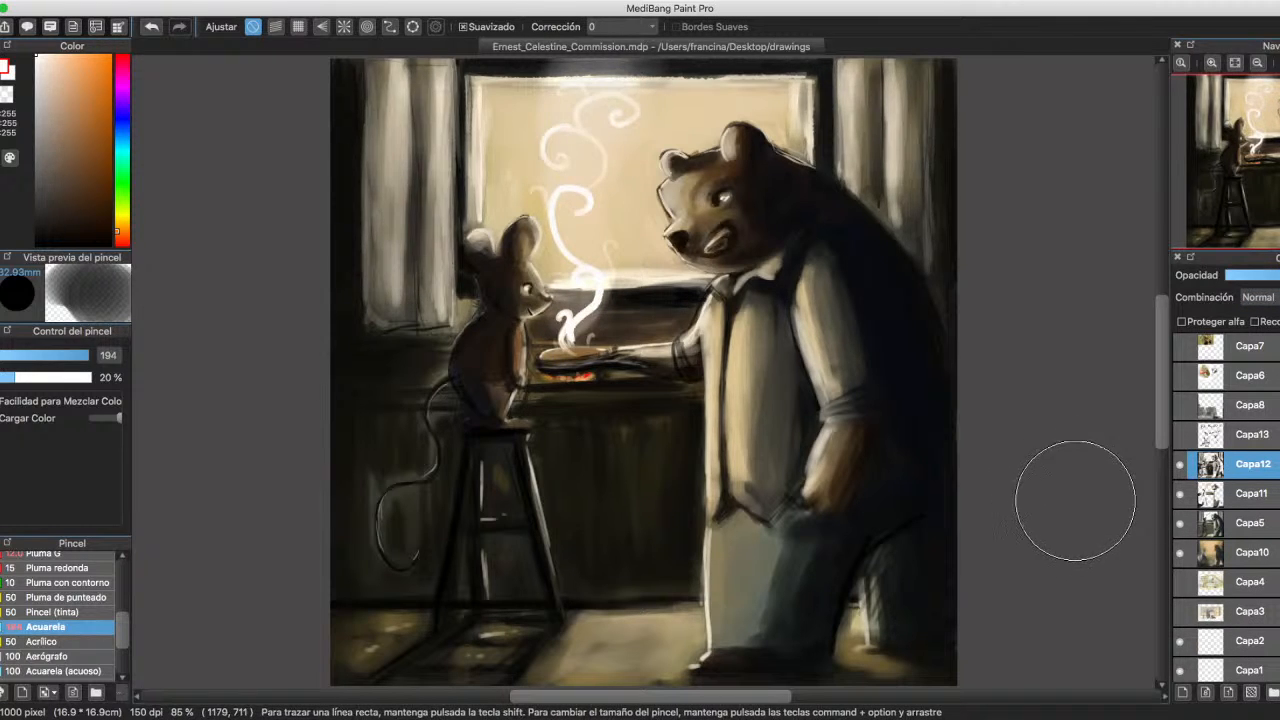
pyautogui.press('super+z')
pyautogui.press('super+z')
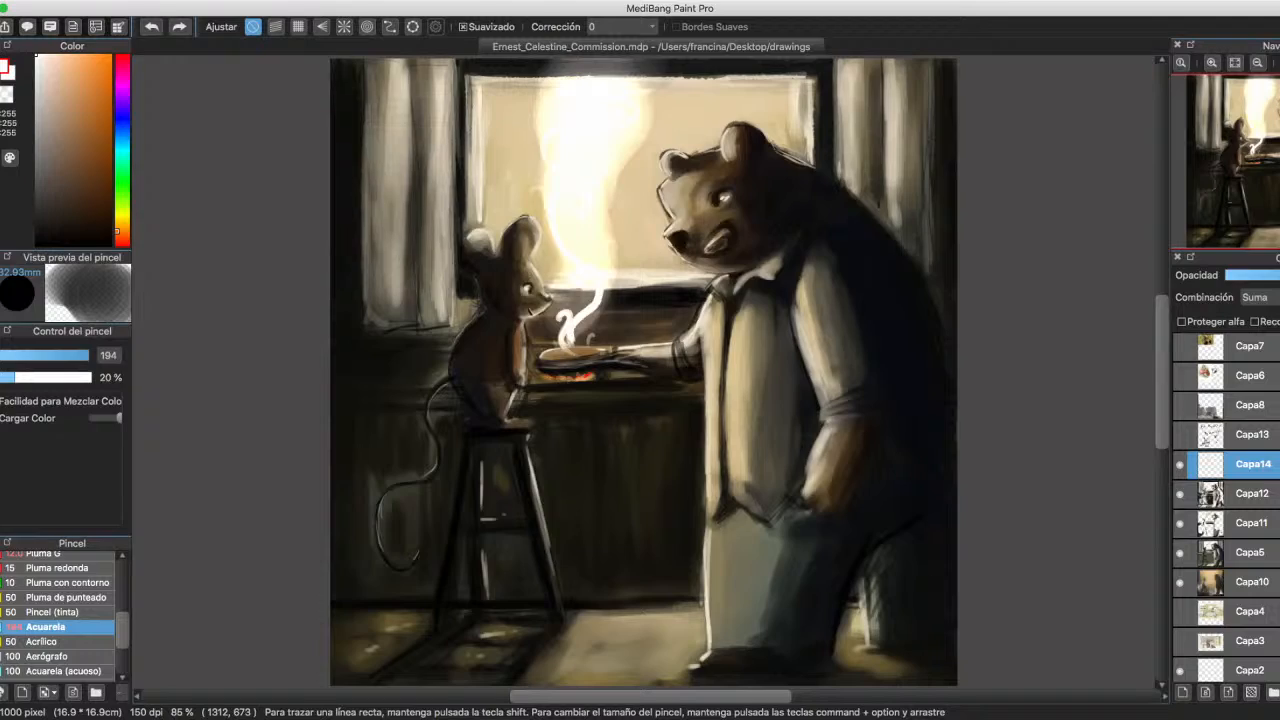
pyautogui.press('super+y')
pyautogui.press('super+y')
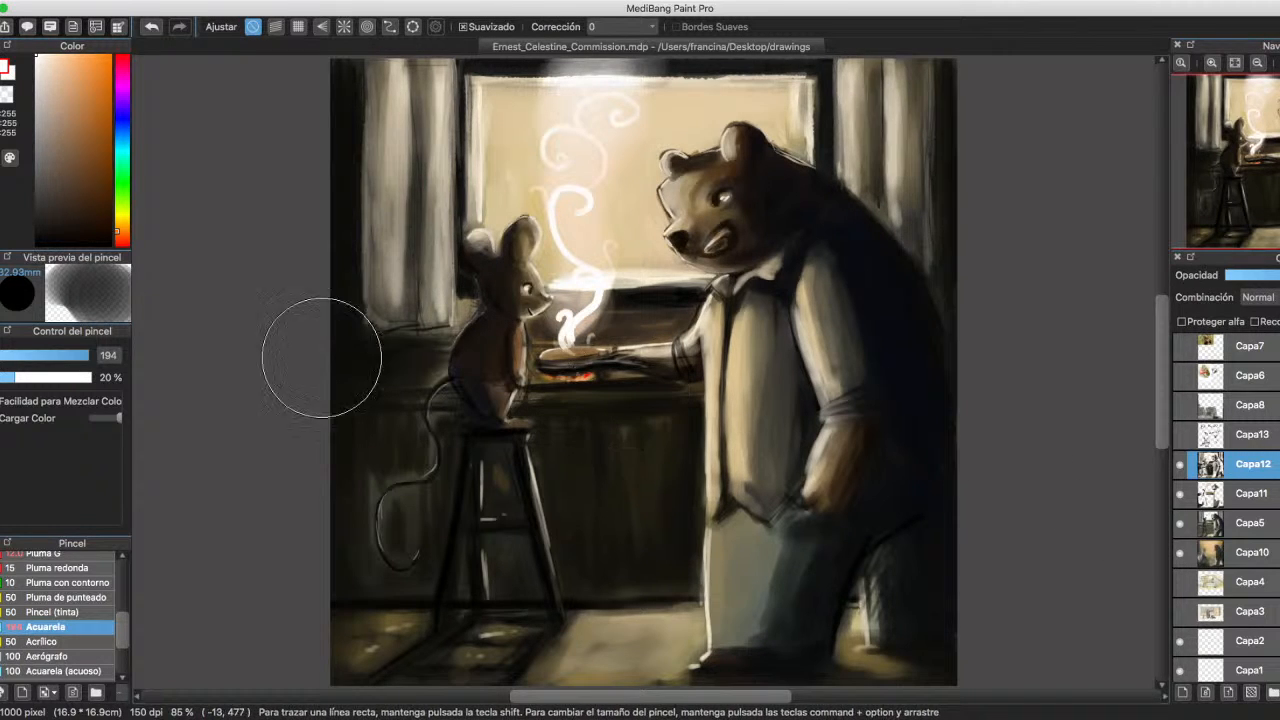
# Ink the bear's rolled sleeve, lowered forearm and trouser legs in black with Pluma G at size 12, with opacity by pressure off.
pyautogui.click(37, 243)
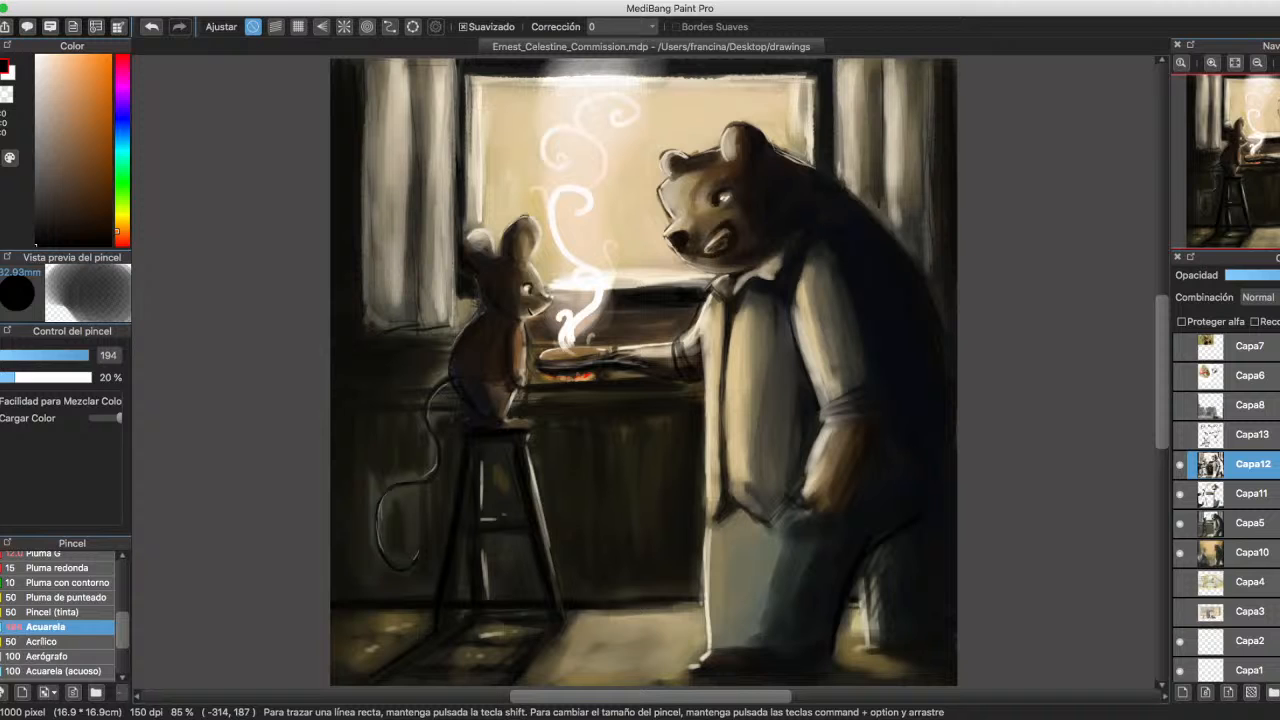
pyautogui.click(45, 553)
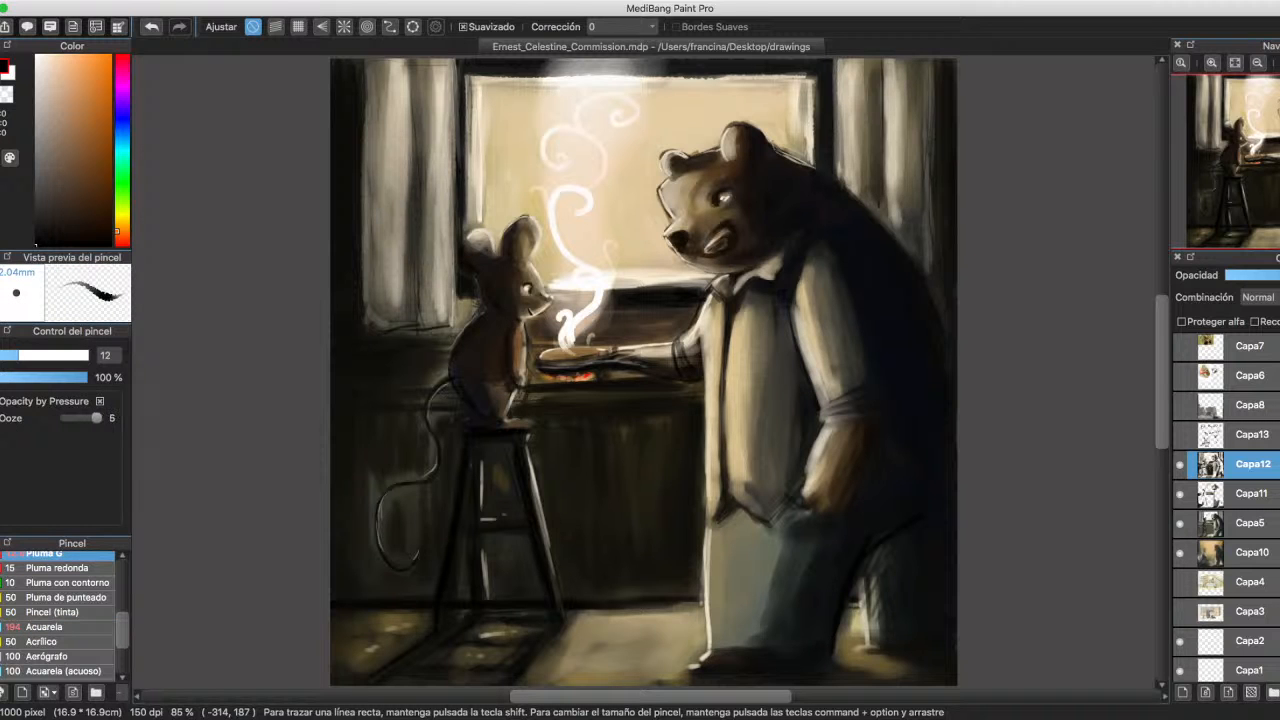
pyautogui.click(99, 401)
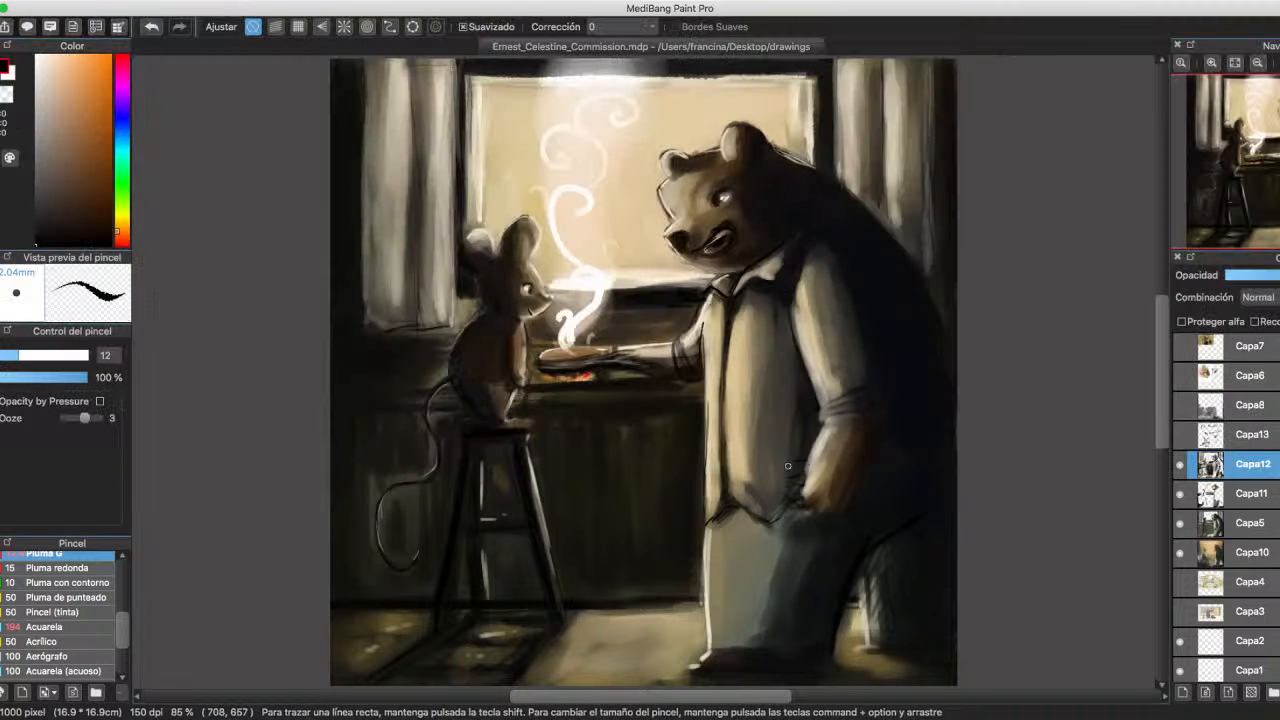
pyautogui.moveTo(800, 458)
pyautogui.mouseDown()
pyautogui.moveTo(826, 423)
pyautogui.moveTo(868, 412)
pyautogui.moveTo(842, 408)
pyautogui.moveTo(854, 399)
pyautogui.moveTo(814, 411)
pyautogui.mouseUp()
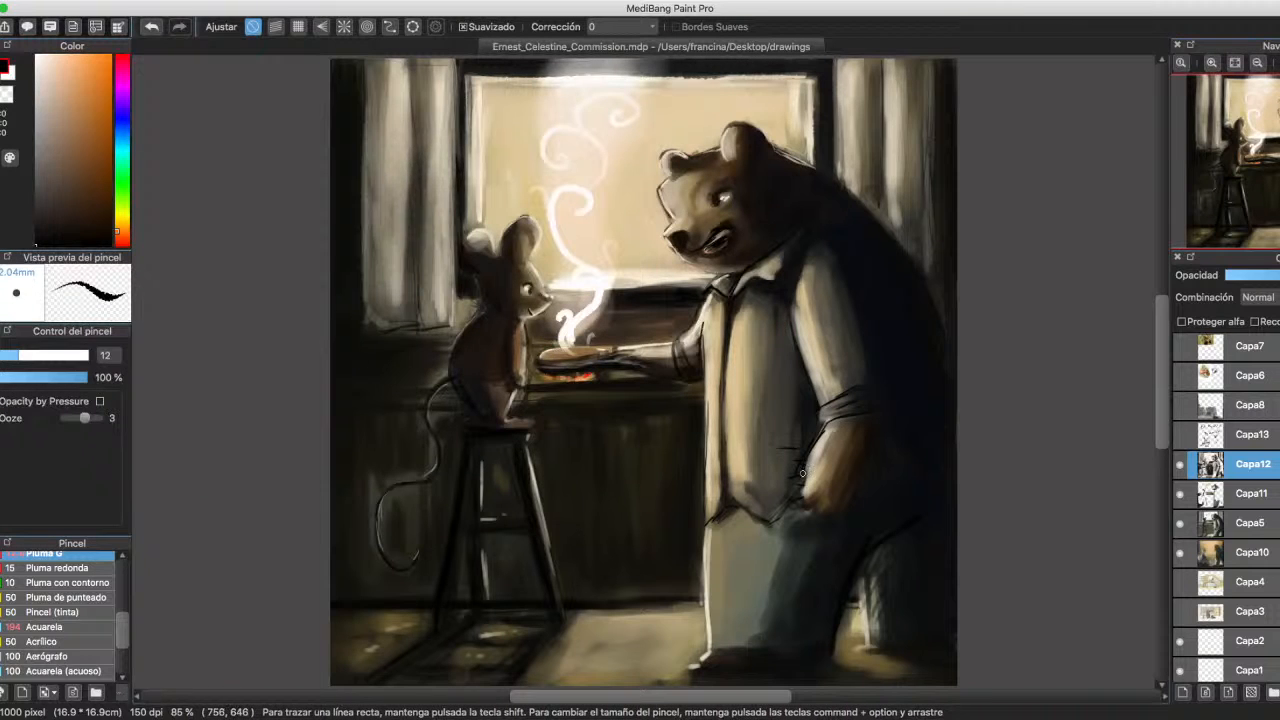
pyautogui.moveTo(849, 590); pyautogui.dragTo(830, 653)
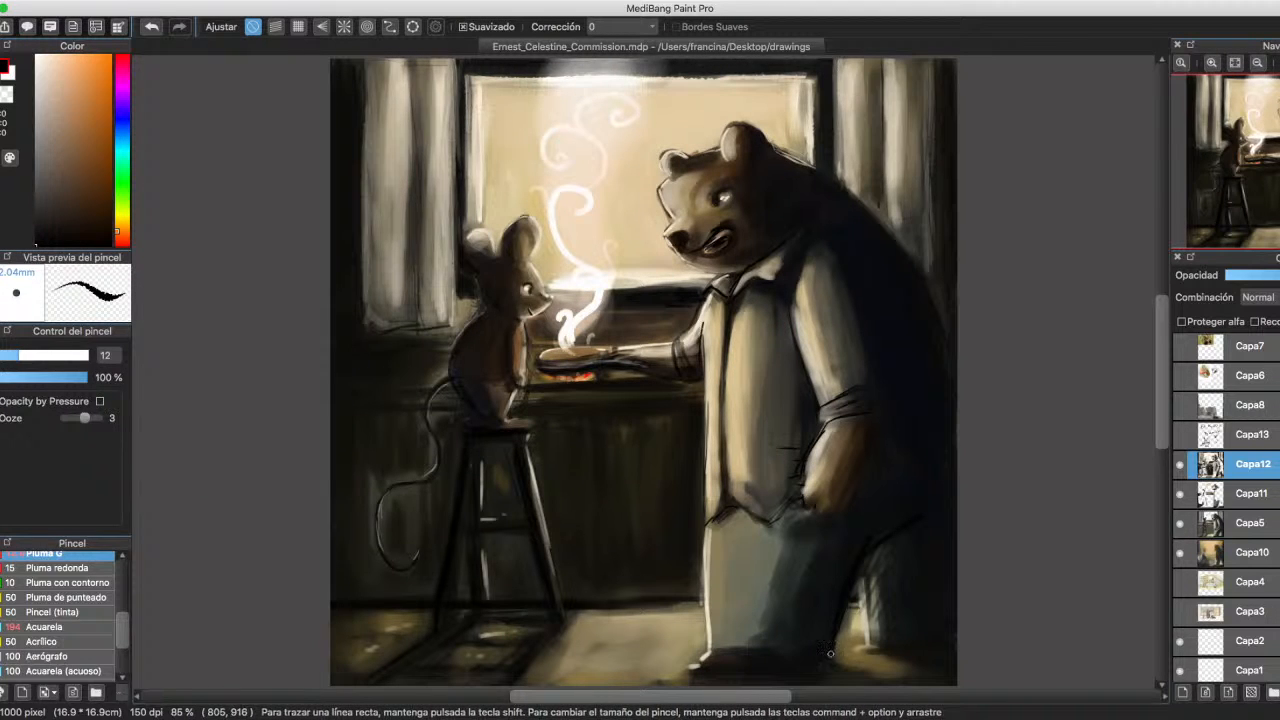
pyautogui.scroll(-1, 859, 580)
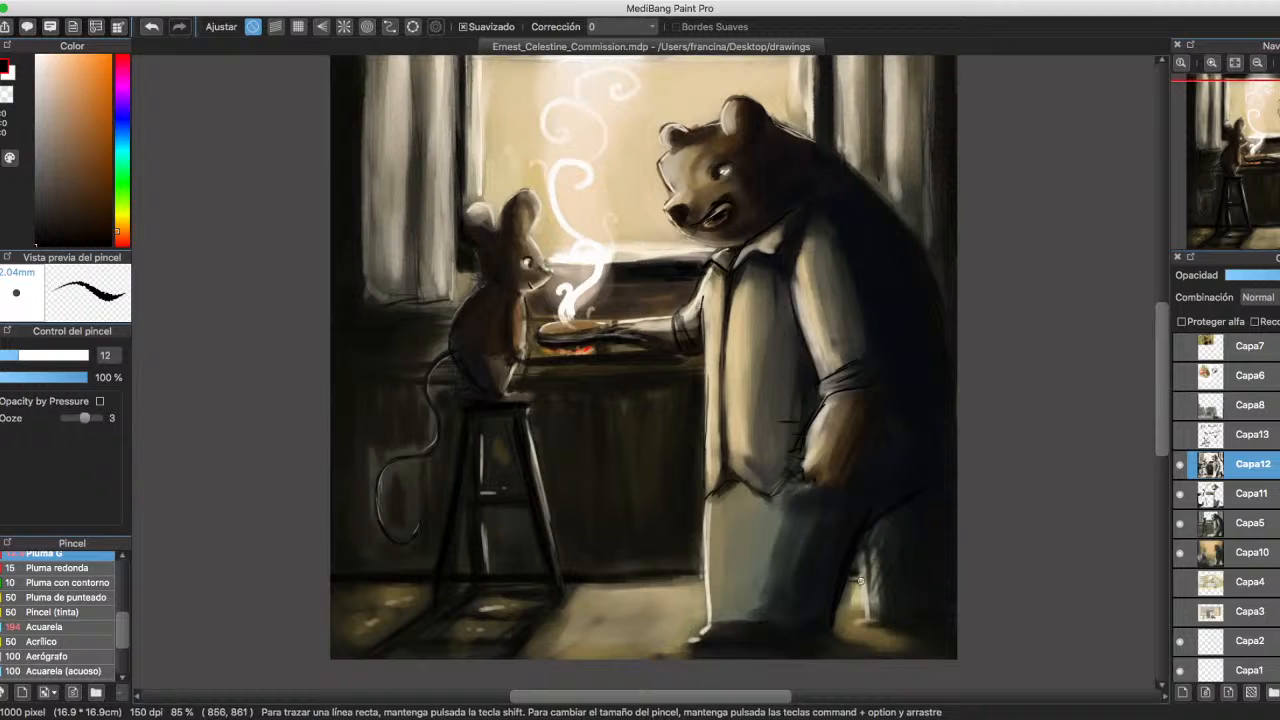
pyautogui.moveTo(830, 627)
pyautogui.mouseDown()
pyautogui.moveTo(858, 641)
pyautogui.moveTo(885, 633)
pyautogui.moveTo(872, 623)
pyautogui.moveTo(904, 620)
pyautogui.moveTo(869, 620)
pyautogui.moveTo(938, 617)
pyautogui.moveTo(883, 561)
pyautogui.moveTo(857, 592)
pyautogui.moveTo(861, 547)
pyautogui.moveTo(869, 600)
pyautogui.mouseUp()
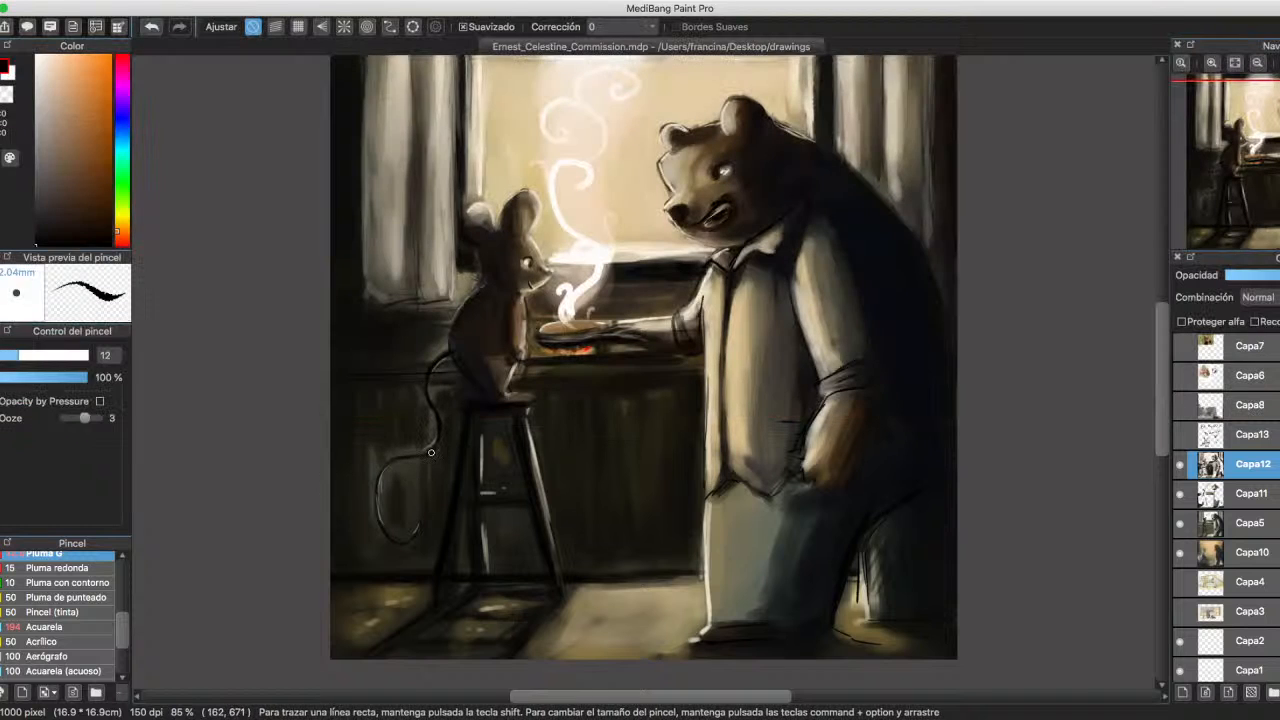
# Thicken the mouse's tail and outline its face and ear in black, then fit the whole painting in view.
pyautogui.moveTo(431, 452)
pyautogui.mouseDown()
pyautogui.moveTo(386, 464)
pyautogui.moveTo(377, 520)
pyautogui.moveTo(397, 540)
pyautogui.mouseUp()
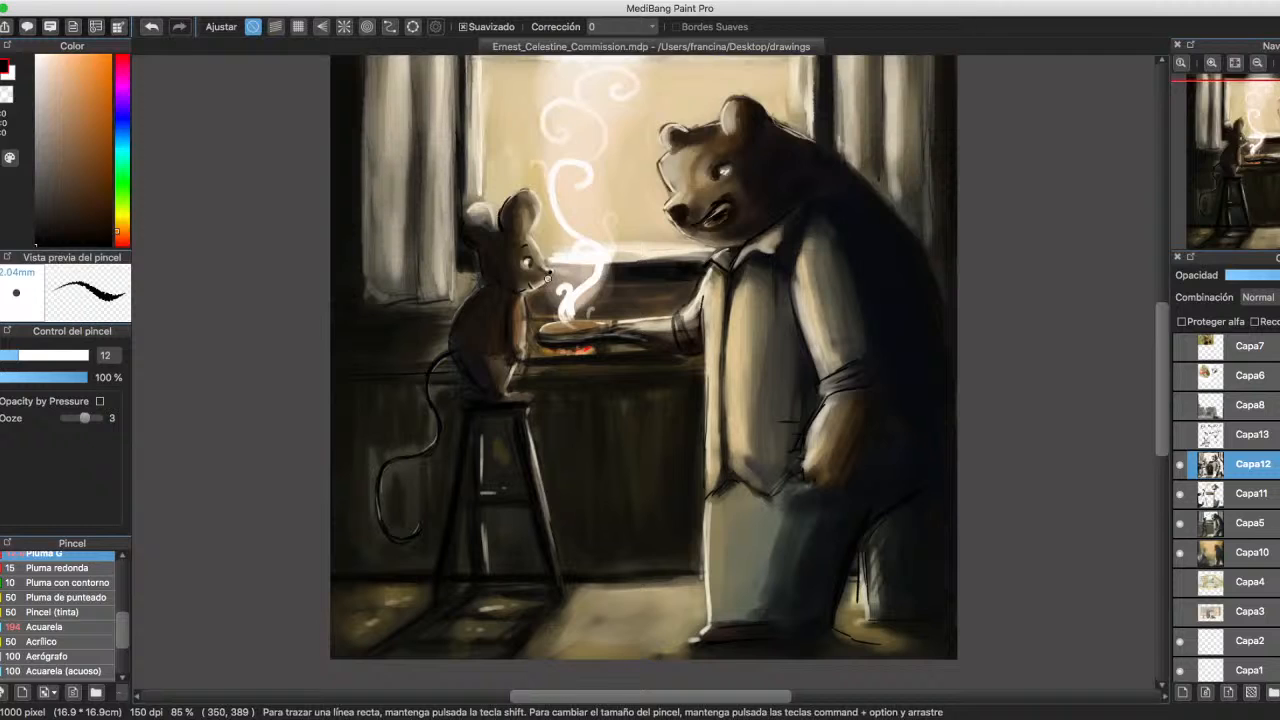
pyautogui.moveTo(546, 275)
pyautogui.mouseDown()
pyautogui.moveTo(512, 231)
pyautogui.moveTo(506, 200)
pyautogui.moveTo(524, 190)
pyautogui.mouseUp()
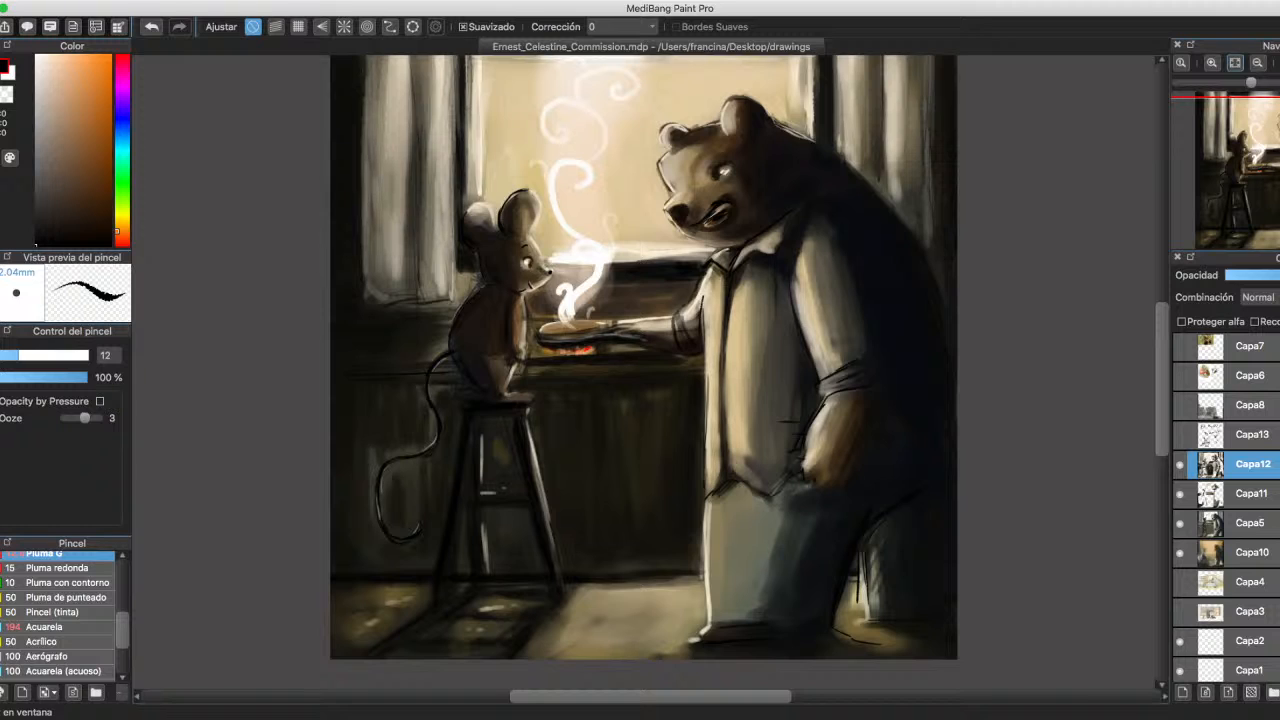
pyautogui.click(1235, 62)
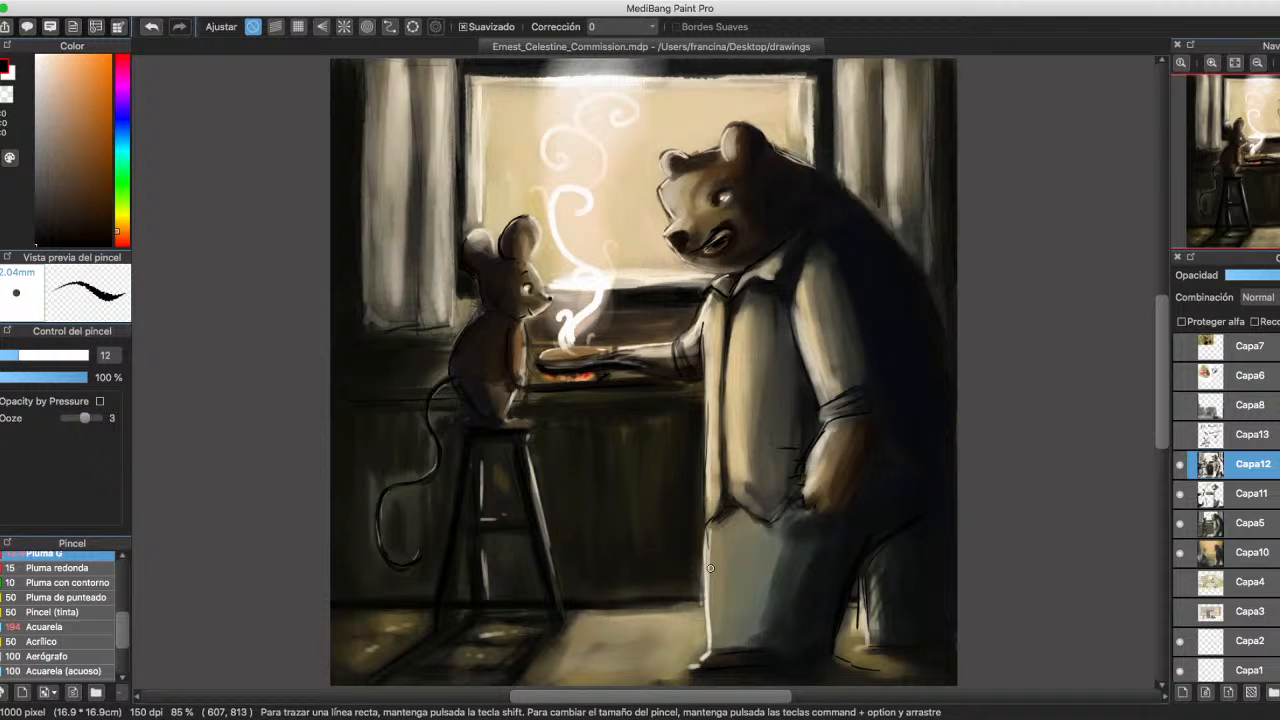
# Paint near-white rim highlights along the bear's vest and shirt edges, lowered forearm, cuffs and collar, and down the mouse's front.
pyautogui.keyDown('alt'); pyautogui.click(579, 314); pyautogui.keyUp('alt')
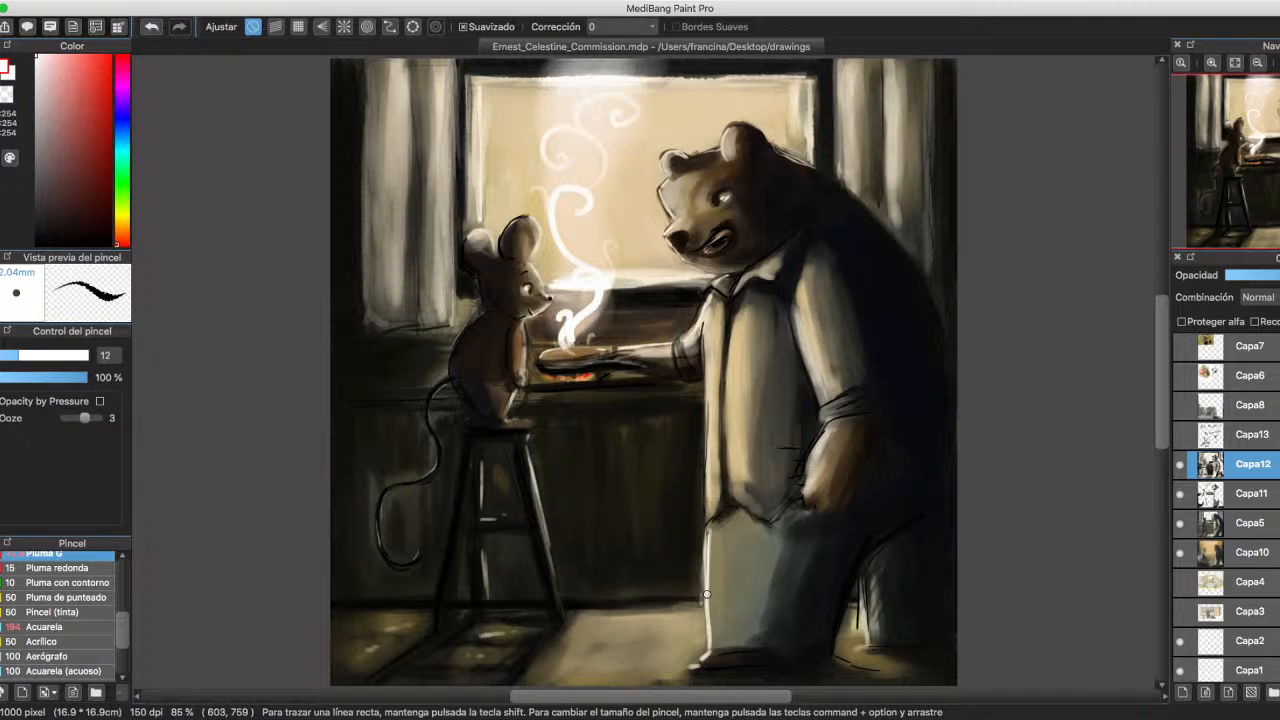
pyautogui.moveTo(706, 330); pyautogui.dragTo(705, 456)
pyautogui.moveTo(707, 412); pyautogui.dragTo(708, 510)
pyautogui.moveTo(729, 342); pyautogui.dragTo(727, 462)
pyautogui.moveTo(826, 433); pyautogui.dragTo(806, 486)
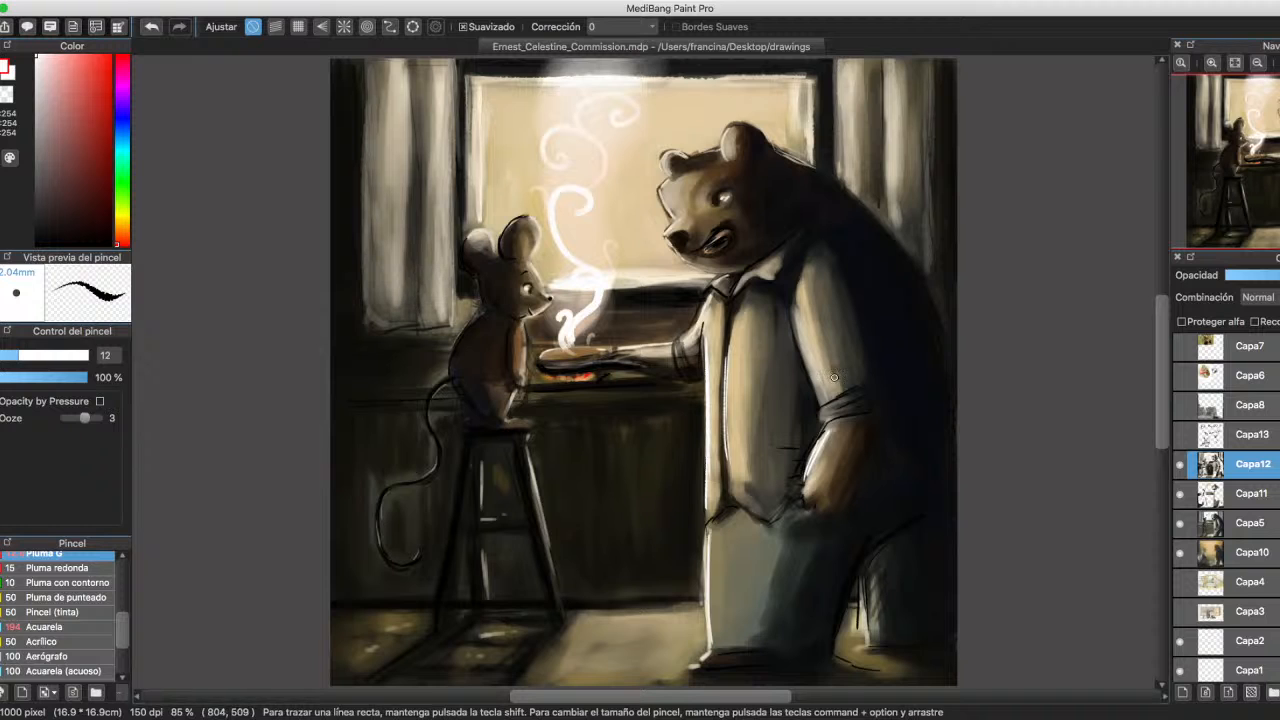
pyautogui.moveTo(826, 396)
pyautogui.mouseDown()
pyautogui.moveTo(797, 327)
pyautogui.moveTo(820, 405)
pyautogui.mouseUp()
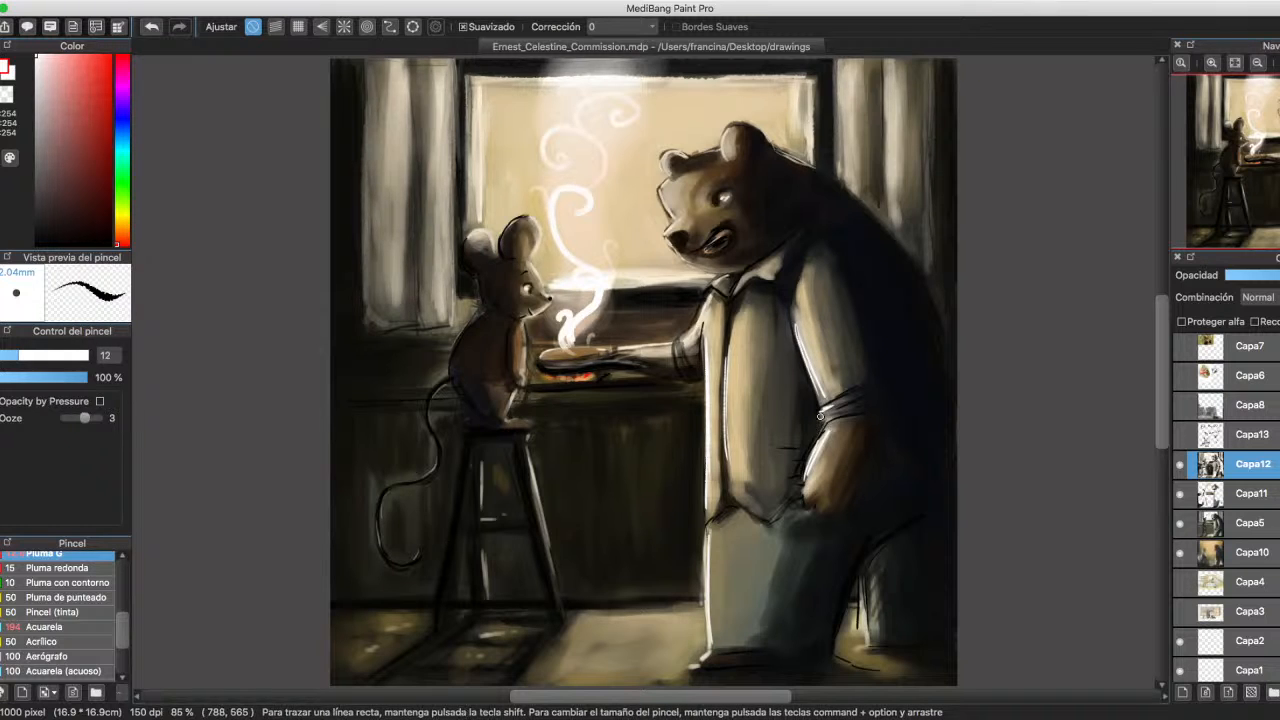
pyautogui.moveTo(749, 292)
pyautogui.mouseDown()
pyautogui.moveTo(732, 282)
pyautogui.moveTo(755, 270)
pyautogui.moveTo(717, 289)
pyautogui.moveTo(674, 347)
pyautogui.mouseUp()
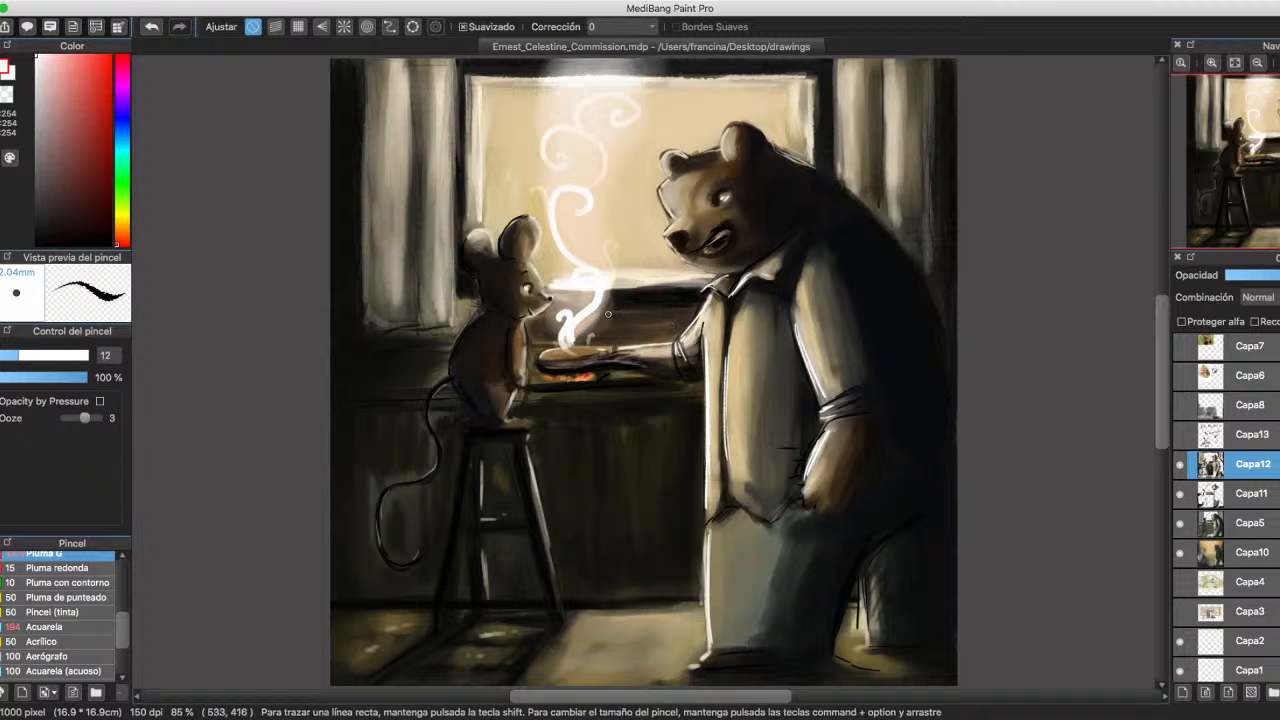
pyautogui.moveTo(523, 343)
pyautogui.mouseDown()
pyautogui.moveTo(503, 416)
pyautogui.moveTo(527, 423)
pyautogui.moveTo(503, 425)
pyautogui.moveTo(508, 403)
pyautogui.mouseUp()
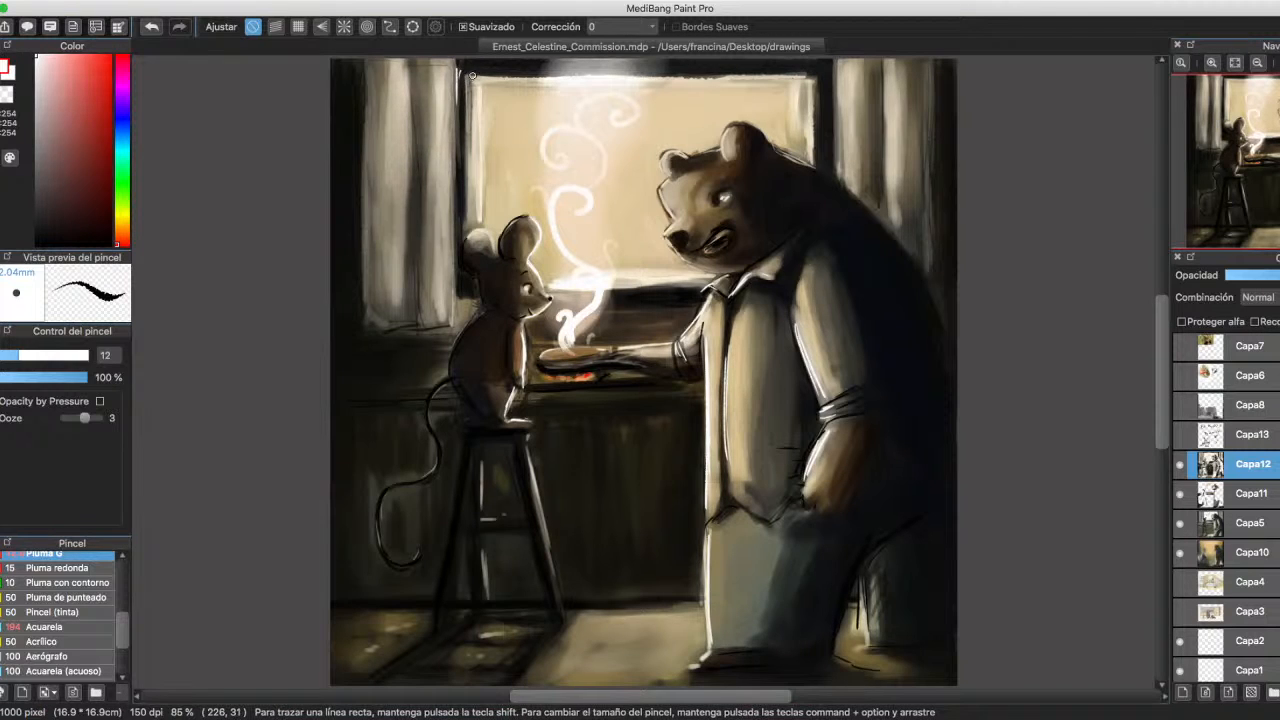
# Darken the window frame beside the left curtain with a sampled dark tone and black, using Acuarela at size 25.
pyautogui.keyDown('alt'); pyautogui.click(469, 69); pyautogui.keyUp('alt')
pyautogui.moveTo(469, 69)
pyautogui.mouseDown()
pyautogui.moveTo(456, 118)
pyautogui.moveTo(458, 70)
pyautogui.moveTo(462, 150)
pyautogui.moveTo(457, 64)
pyautogui.moveTo(456, 112)
pyautogui.mouseUp()
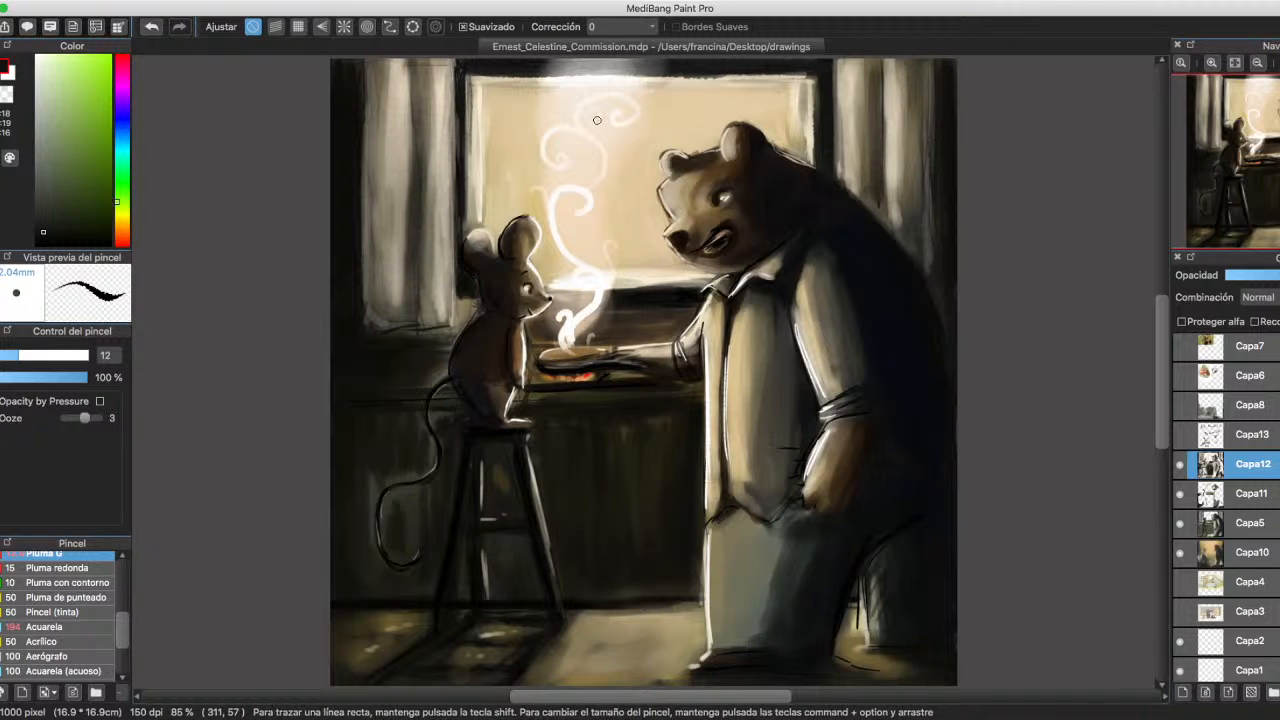
pyautogui.click(45, 626)
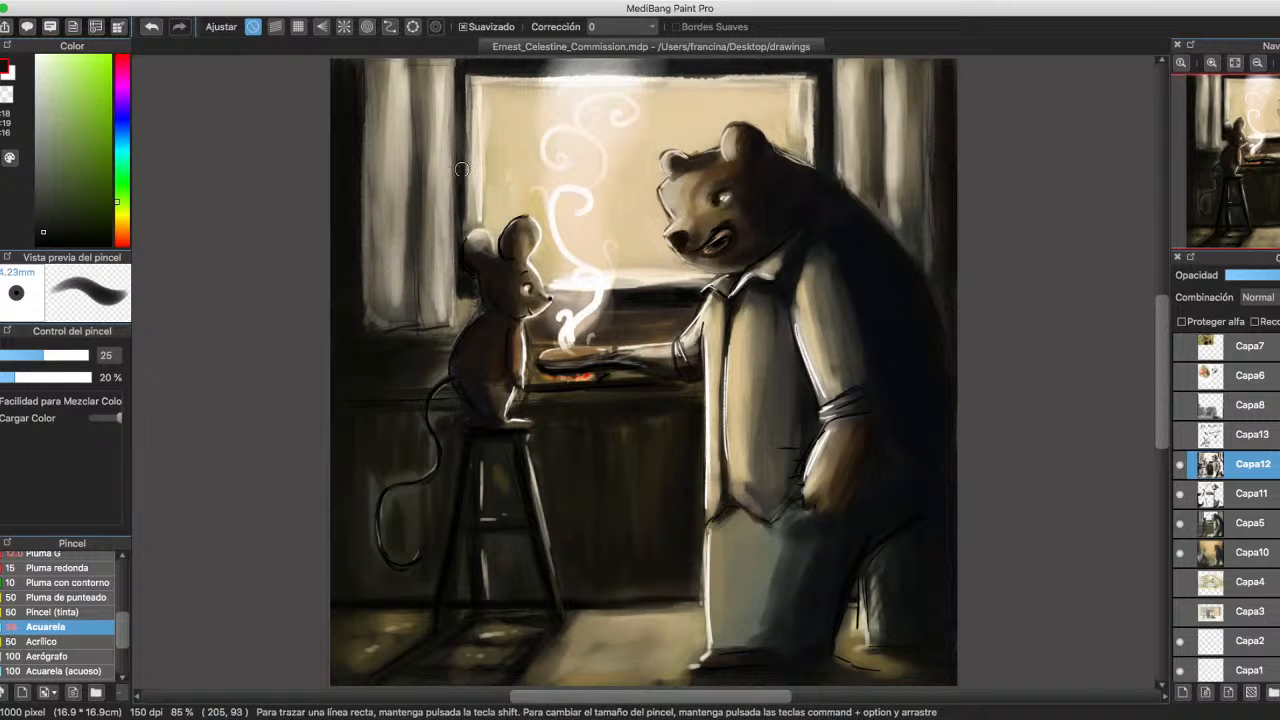
pyautogui.rightClick(465, 272)
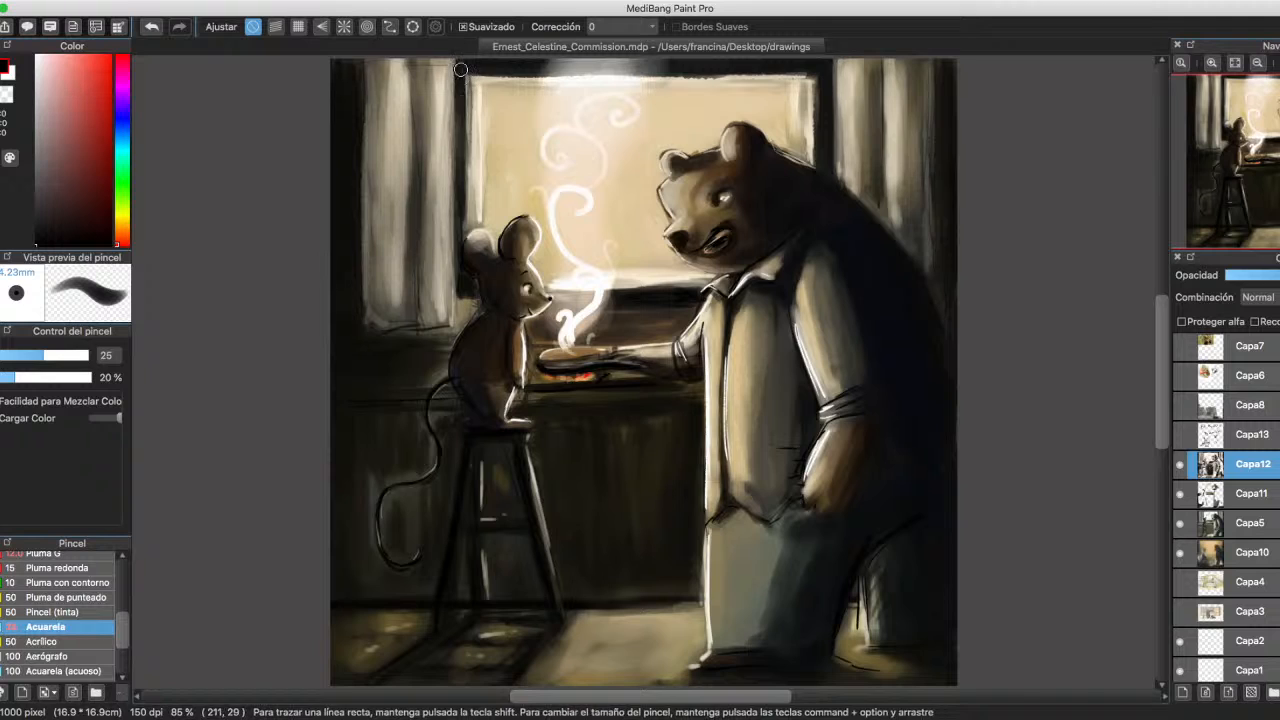
pyautogui.moveTo(460, 69); pyautogui.dragTo(456, 136)
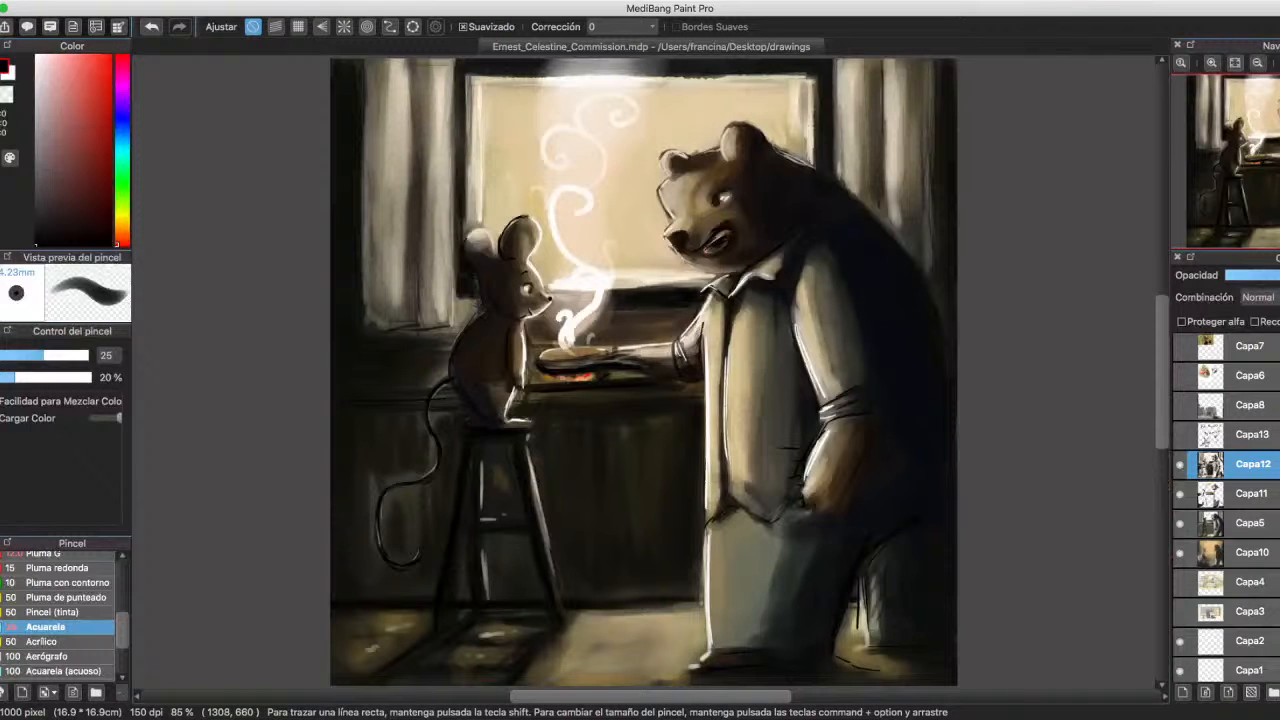
# On a new layer above Capa12, sign the painting in black on the lower-left floor with Pluma G at size 9.8.
pyautogui.click(1182, 692)
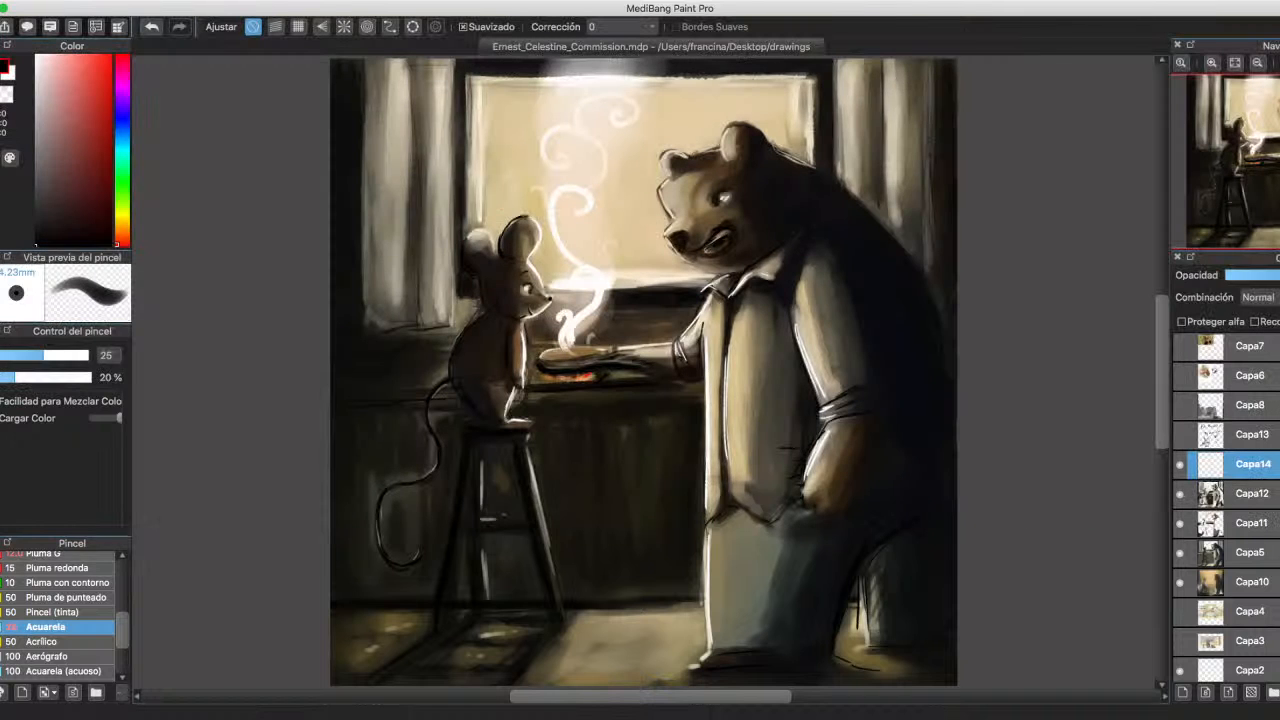
pyautogui.click(57, 554)
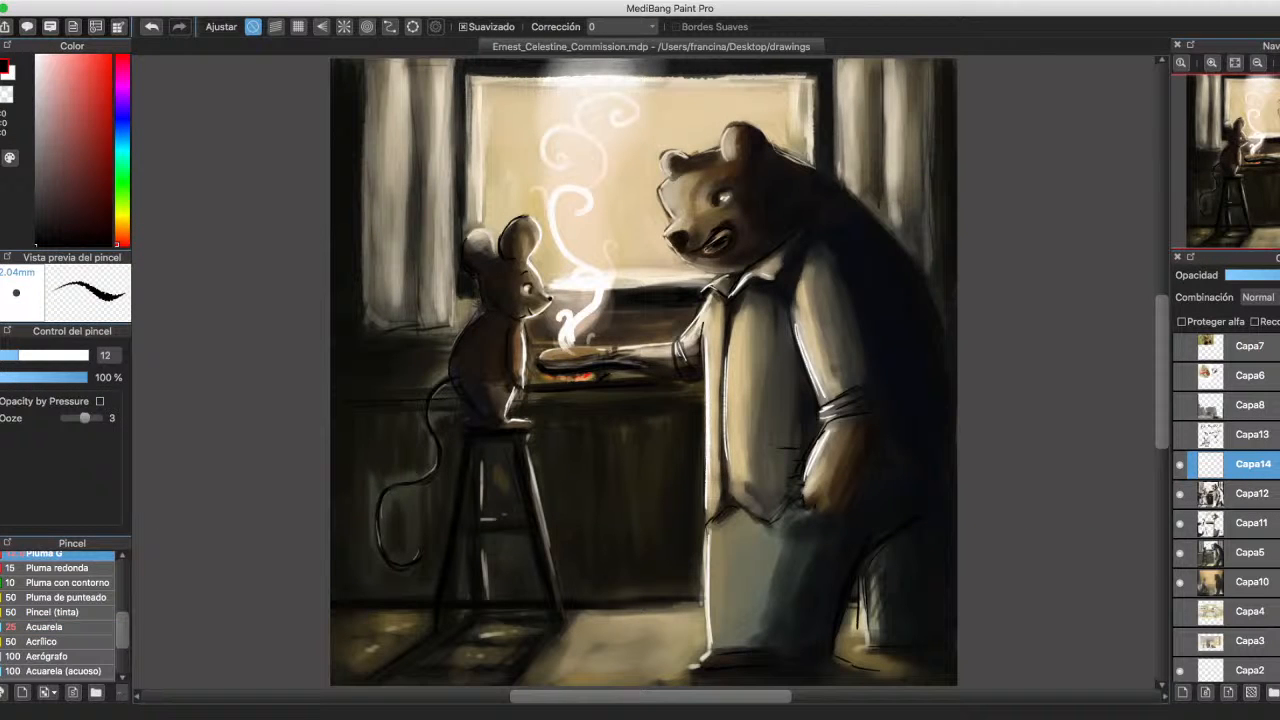
pyautogui.moveTo(642, 371); pyautogui.dragTo(548, 370)
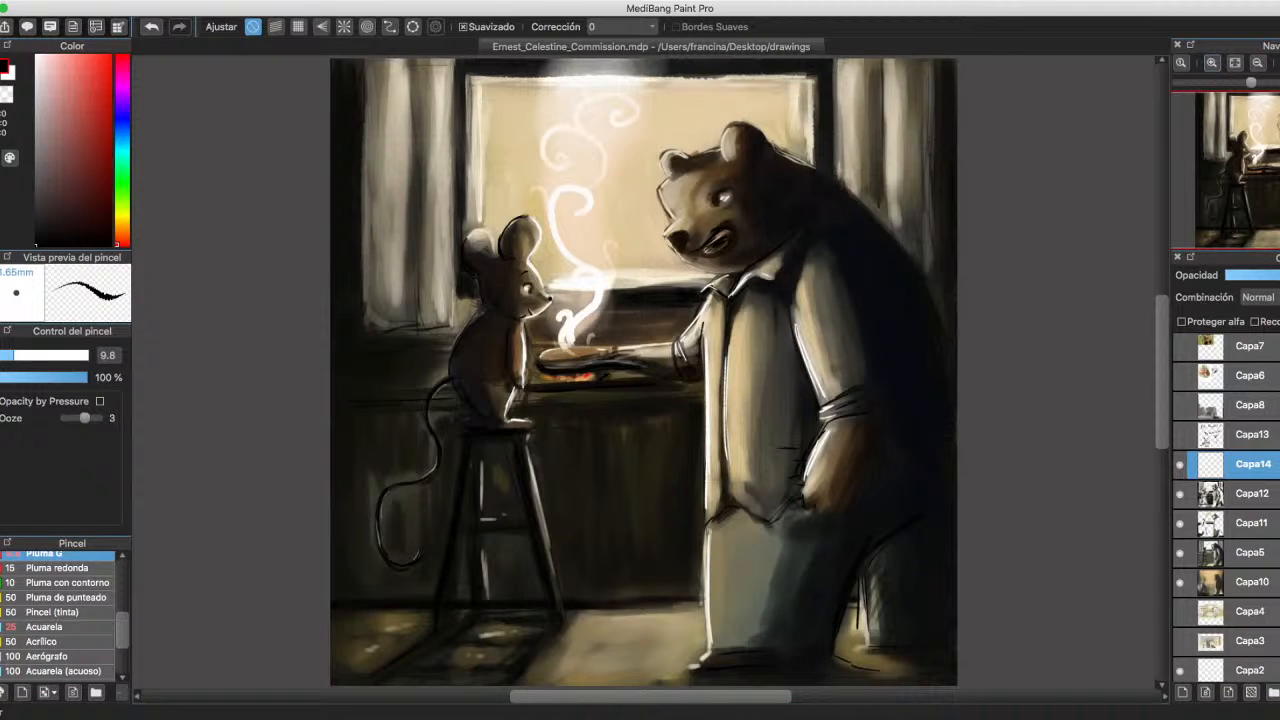
pyautogui.click(1211, 62)
pyautogui.click(1211, 62)
pyautogui.click(1211, 62)
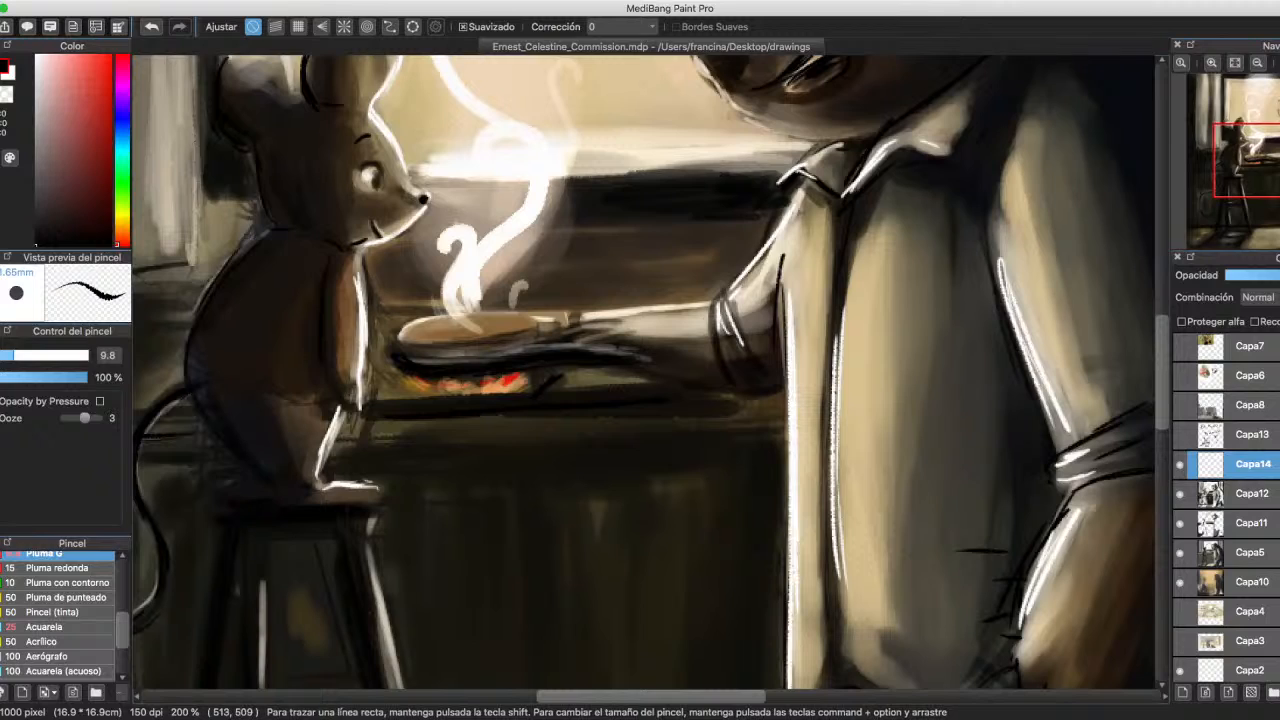
pyautogui.scroll(-5, 641, 374)
pyautogui.hscroll(-3, 641, 374)
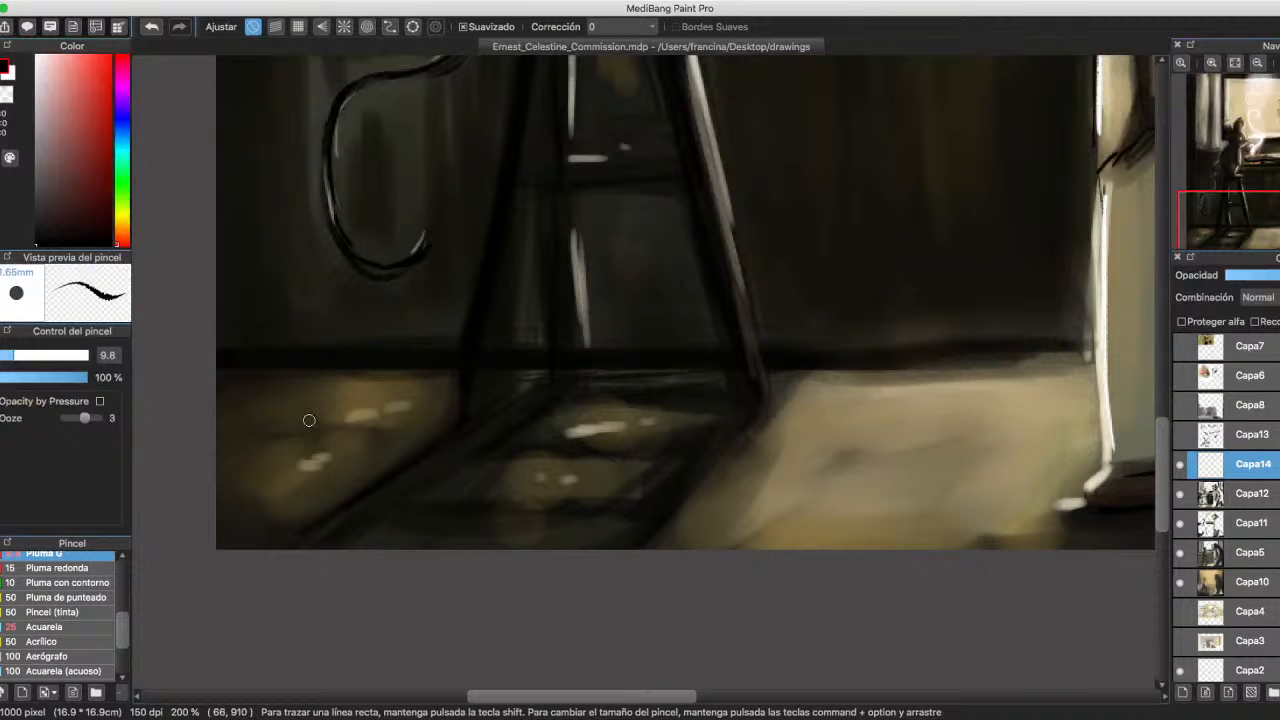
pyautogui.moveTo(320, 446)
pyautogui.mouseDown()
pyautogui.moveTo(310, 414)
pyautogui.moveTo(313, 432)
pyautogui.mouseUp()
pyautogui.moveTo(330, 440)
pyautogui.mouseDown()
pyautogui.moveTo(358, 447)
pyautogui.moveTo(408, 432)
pyautogui.mouseUp()
pyautogui.moveTo(378, 436)
pyautogui.mouseDown()
pyautogui.moveTo(360, 467)
pyautogui.moveTo(380, 497)
pyautogui.mouseUp()
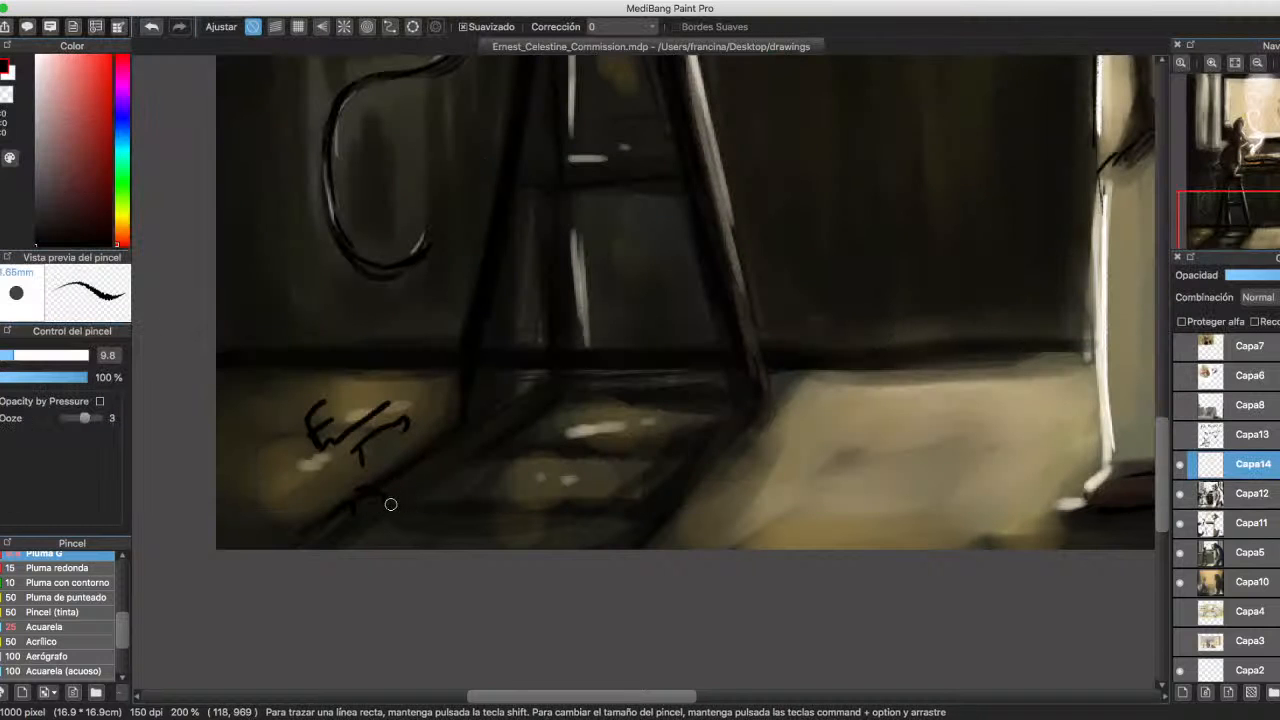
# Undo the small stroke below the signature and write a small diagonal line of characters there, running toward the stool's shadow.
pyautogui.press('super+z')
pyautogui.moveTo(380, 516)
pyautogui.mouseDown()
pyautogui.moveTo(440, 502)
pyautogui.moveTo(418, 497)
pyautogui.moveTo(426, 487)
pyautogui.moveTo(460, 464)
pyautogui.moveTo(476, 480)
pyautogui.moveTo(500, 463)
pyautogui.moveTo(480, 458)
pyautogui.moveTo(523, 449)
pyautogui.moveTo(566, 410)
pyautogui.mouseUp()
pyautogui.press('super+z')
pyautogui.moveTo(566, 410); pyautogui.dragTo(564, 432)
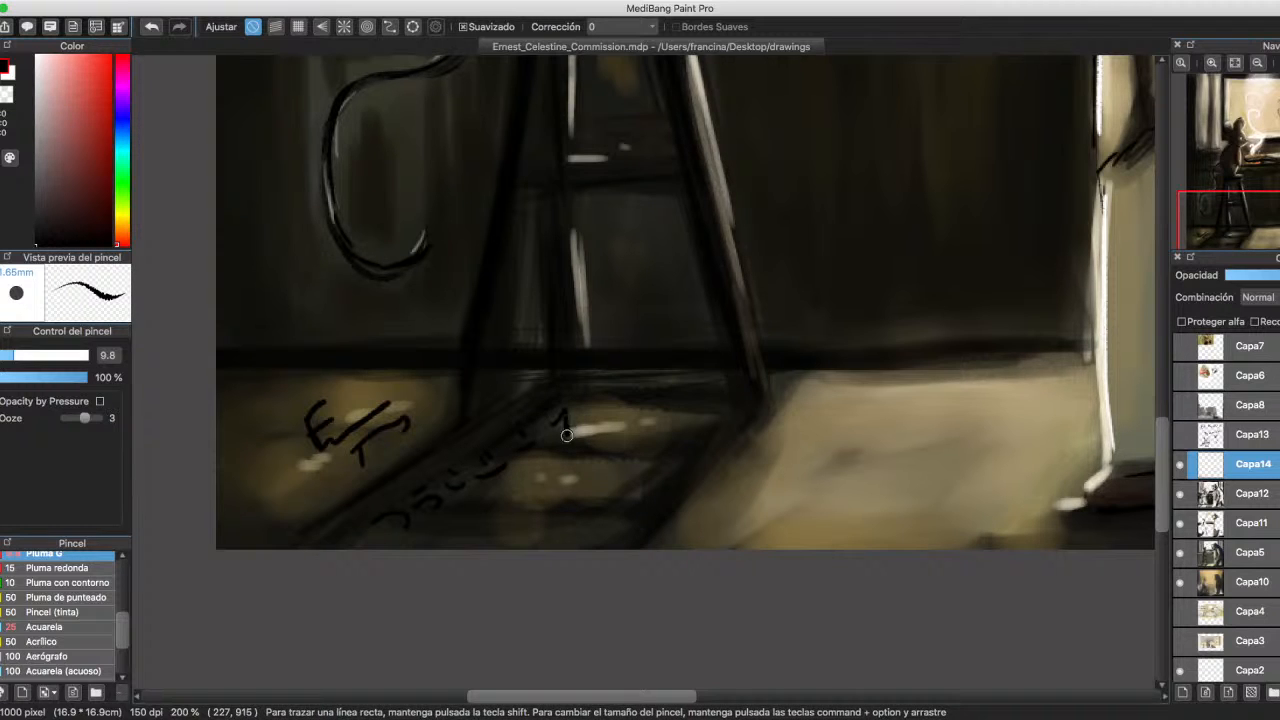
pyautogui.click(1235, 62)
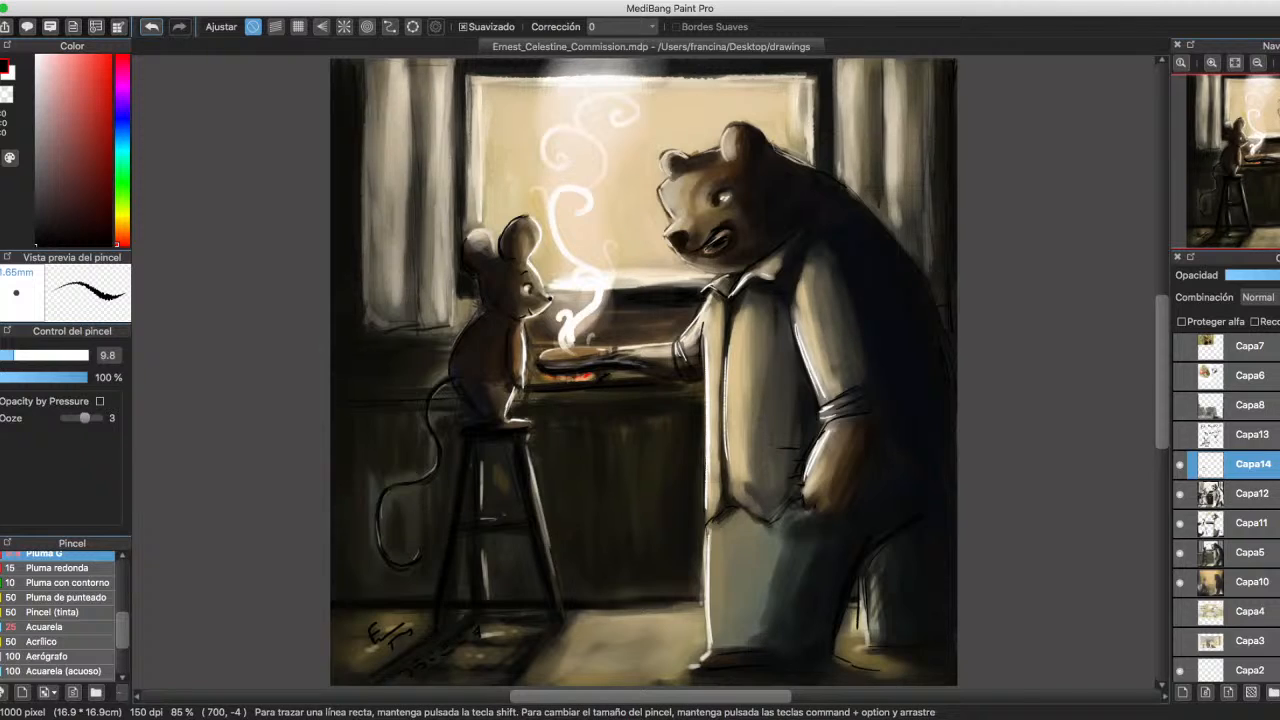
# Close the commission painting and create a blank 1000-pixel, 150 dpi canvas with a second layer above Capa1.
pyautogui.press('super+w')
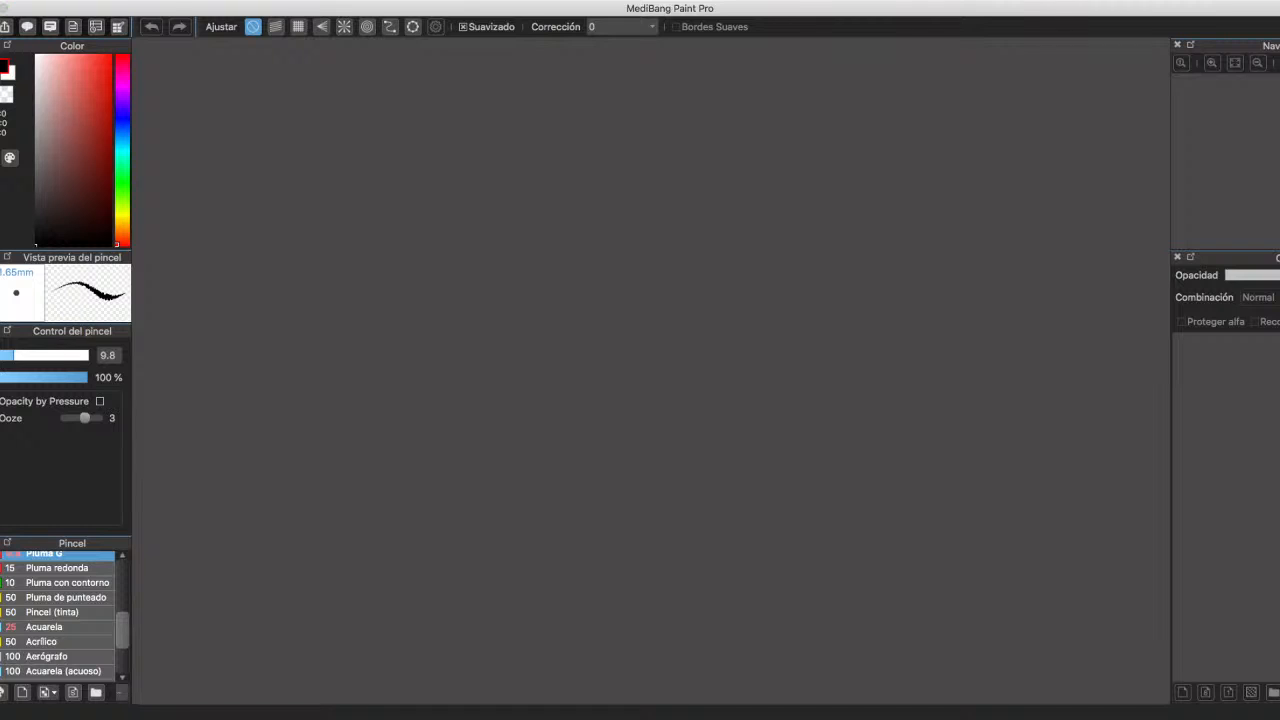
pyautogui.press('super+n')
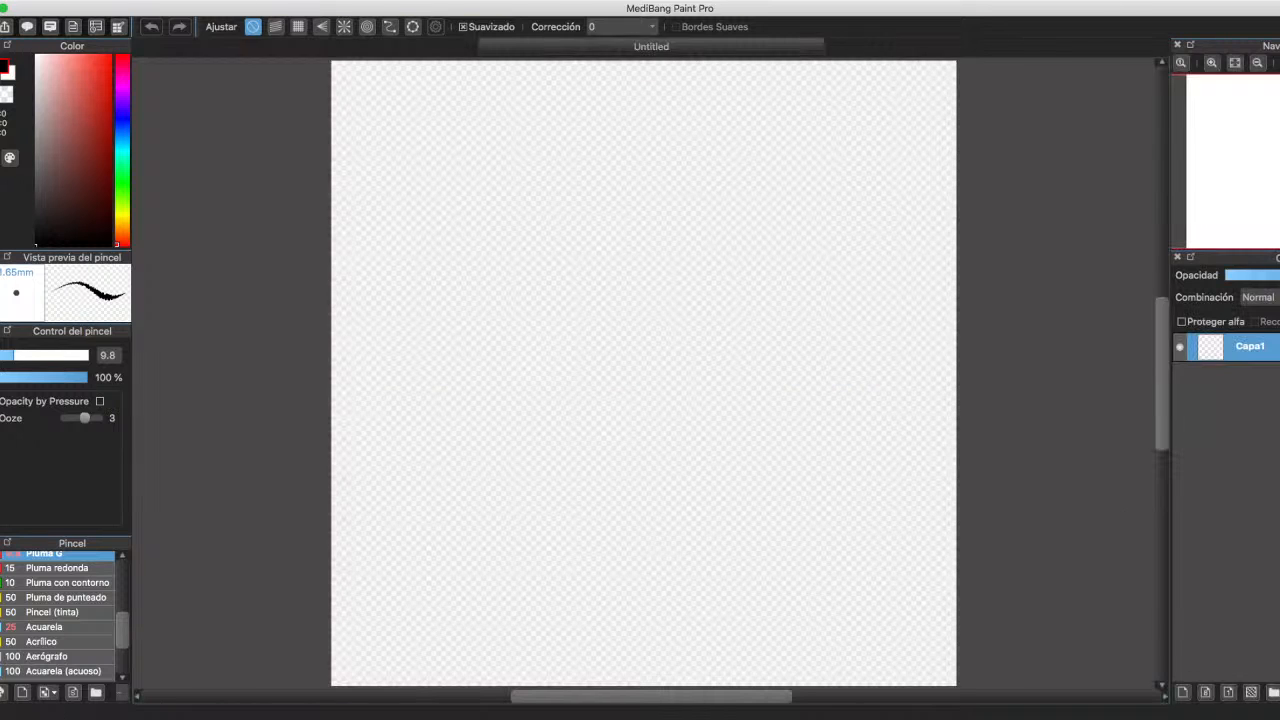
pyautogui.click(1183, 692)
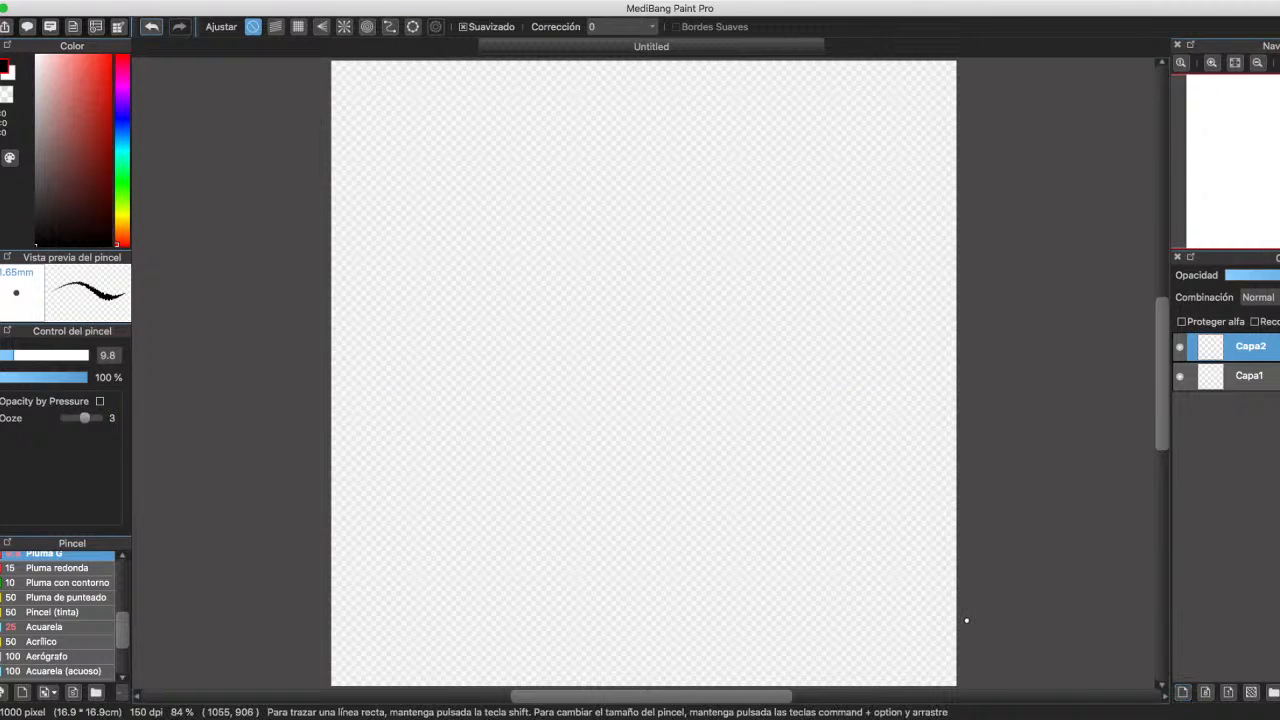
# Cover the whole of Capa2 with dark grey using the Acuarela brush at size 102, enlarged to 817 for the broad strokes.
pyautogui.click(60, 626)
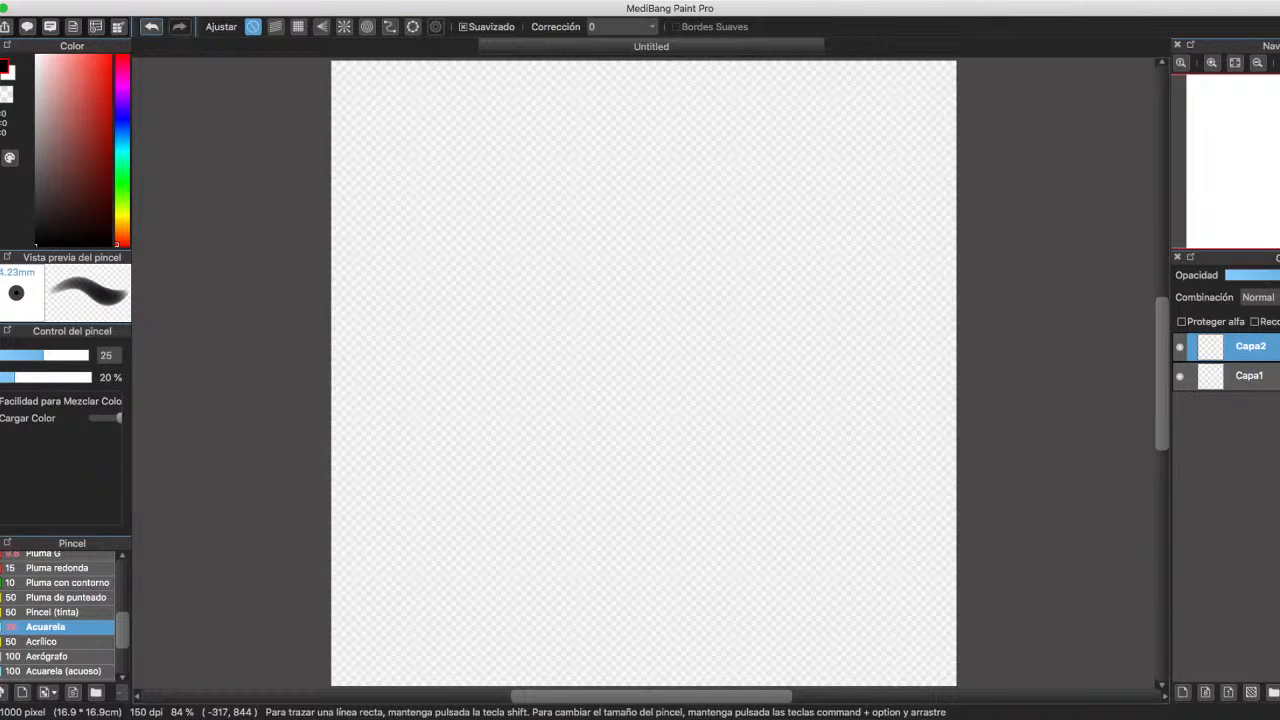
pyautogui.moveTo(43, 355); pyautogui.dragTo(79, 355)
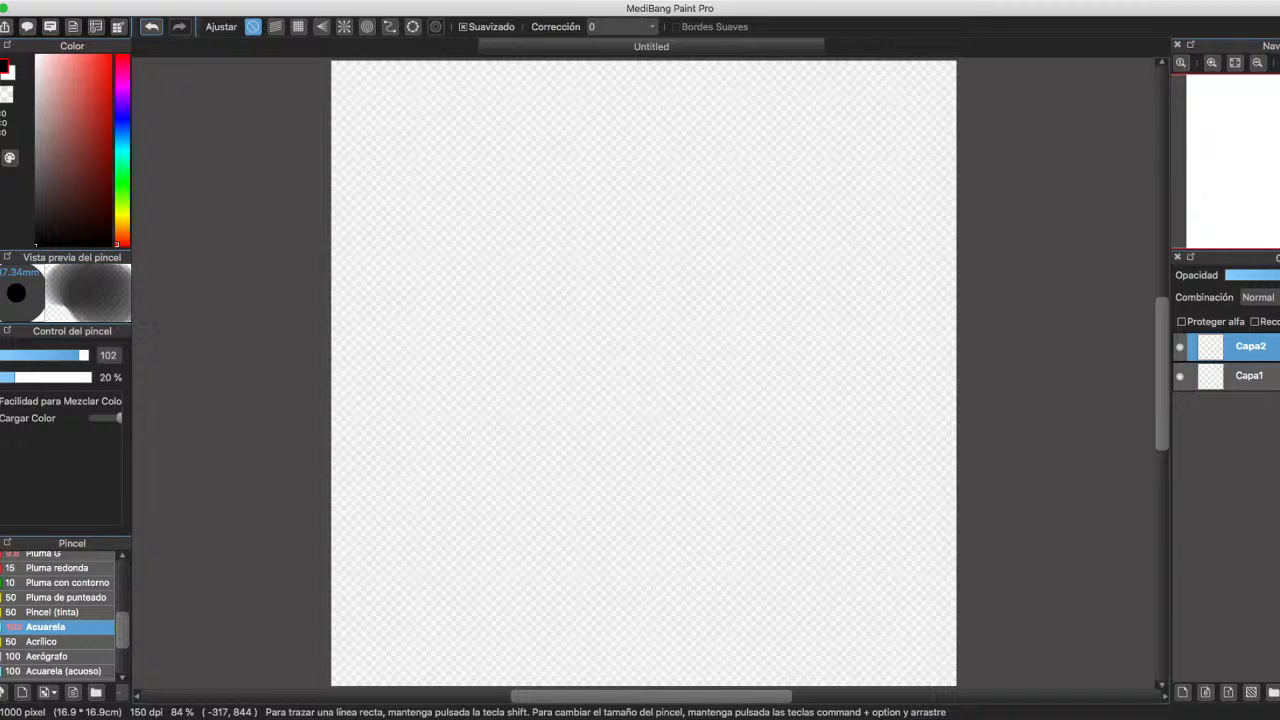
pyautogui.moveTo(345, 82); pyautogui.dragTo(975, 92)
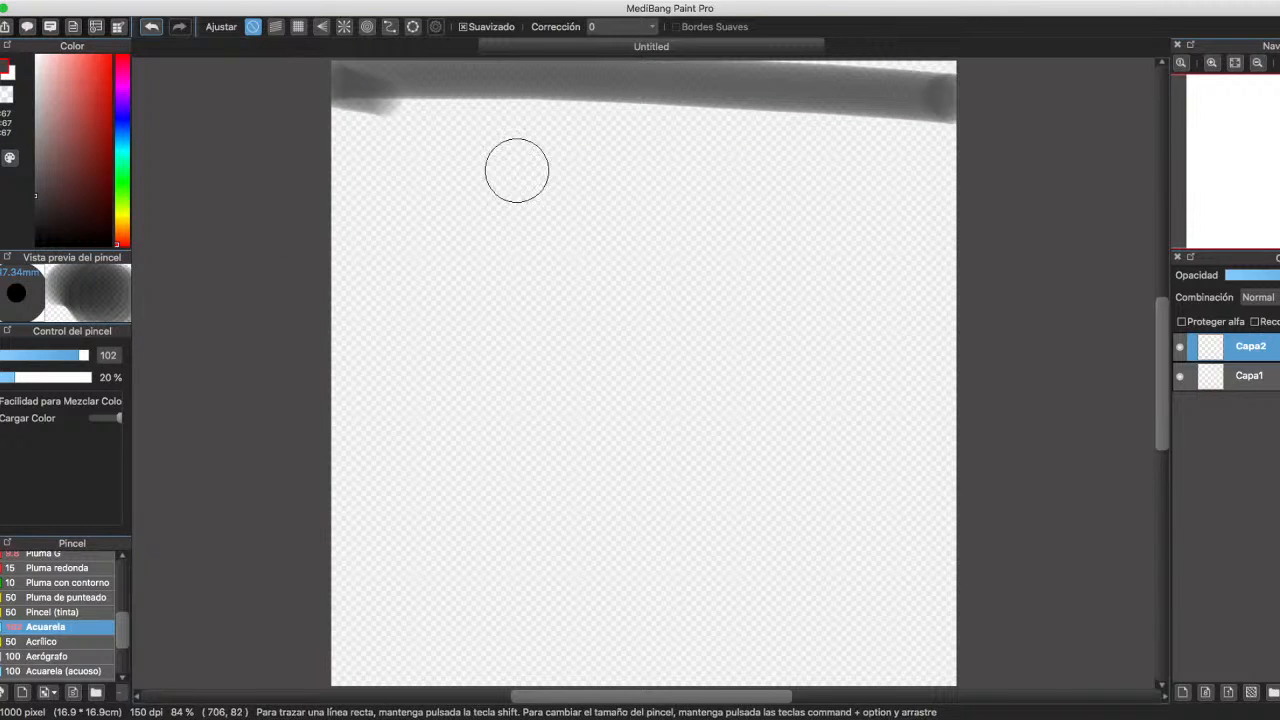
pyautogui.moveTo(83, 355); pyautogui.dragTo(88, 355)
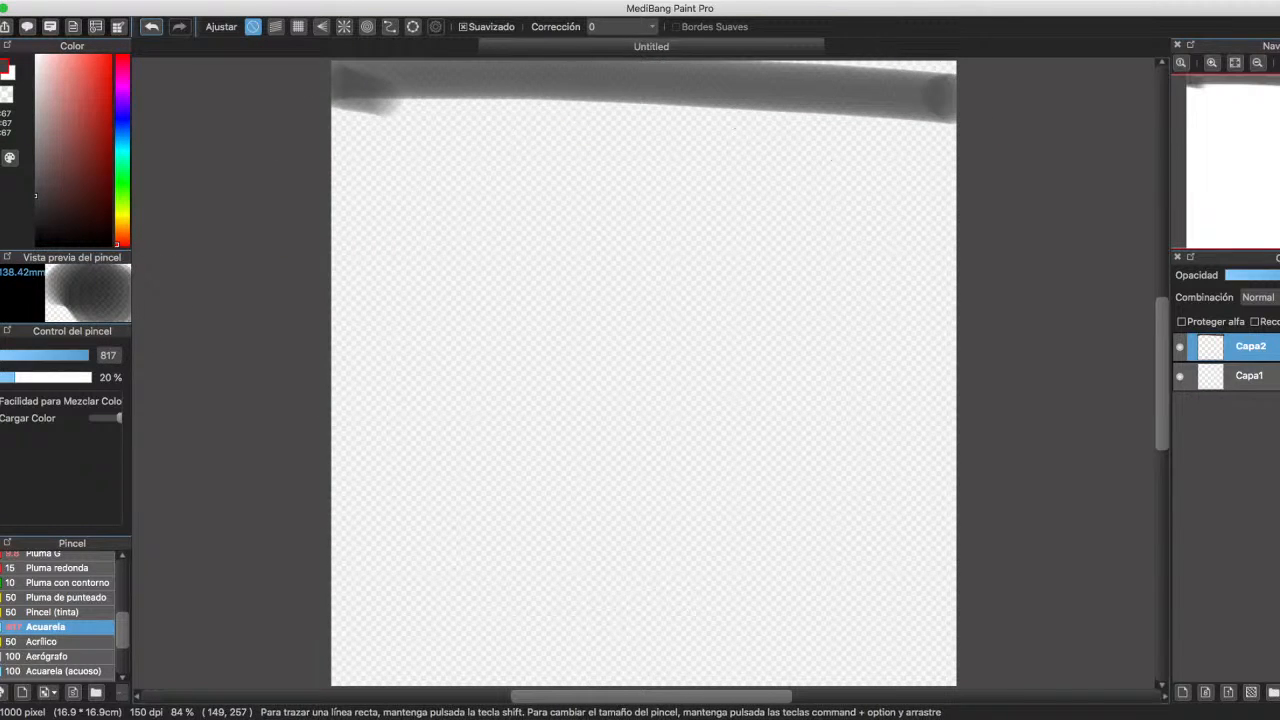
pyautogui.moveTo(415, 214)
pyautogui.mouseDown()
pyautogui.moveTo(860, 200)
pyautogui.moveTo(760, 300)
pyautogui.moveTo(560, 420)
pyautogui.moveTo(720, 555)
pyautogui.moveTo(470, 610)
pyautogui.moveTo(800, 485)
pyautogui.moveTo(830, 260)
pyautogui.mouseUp()
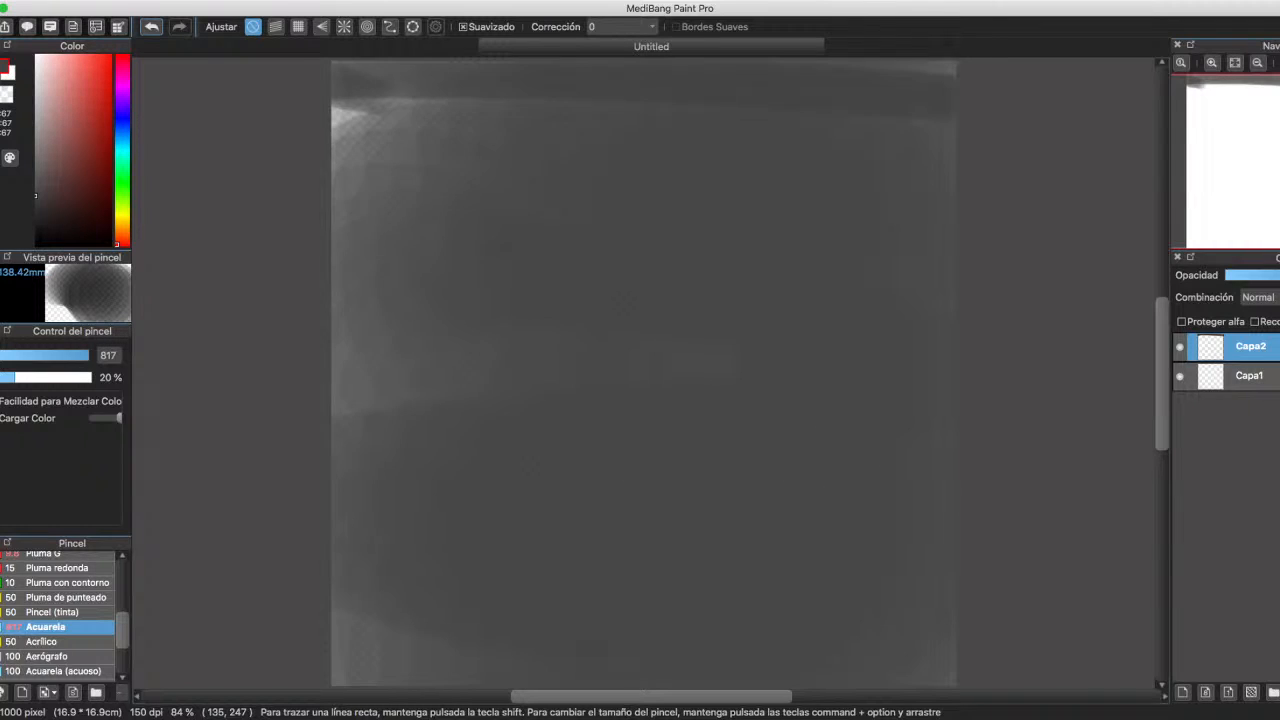
pyautogui.moveTo(420, 110)
pyautogui.mouseDown()
pyautogui.moveTo(420, 390)
pyautogui.moveTo(380, 650)
pyautogui.mouseUp()
pyautogui.moveTo(640, 300)
pyautogui.mouseDown()
pyautogui.moveTo(830, 150)
pyautogui.moveTo(416, 113)
pyautogui.moveTo(400, 270)
pyautogui.moveTo(820, 600)
pyautogui.mouseUp()
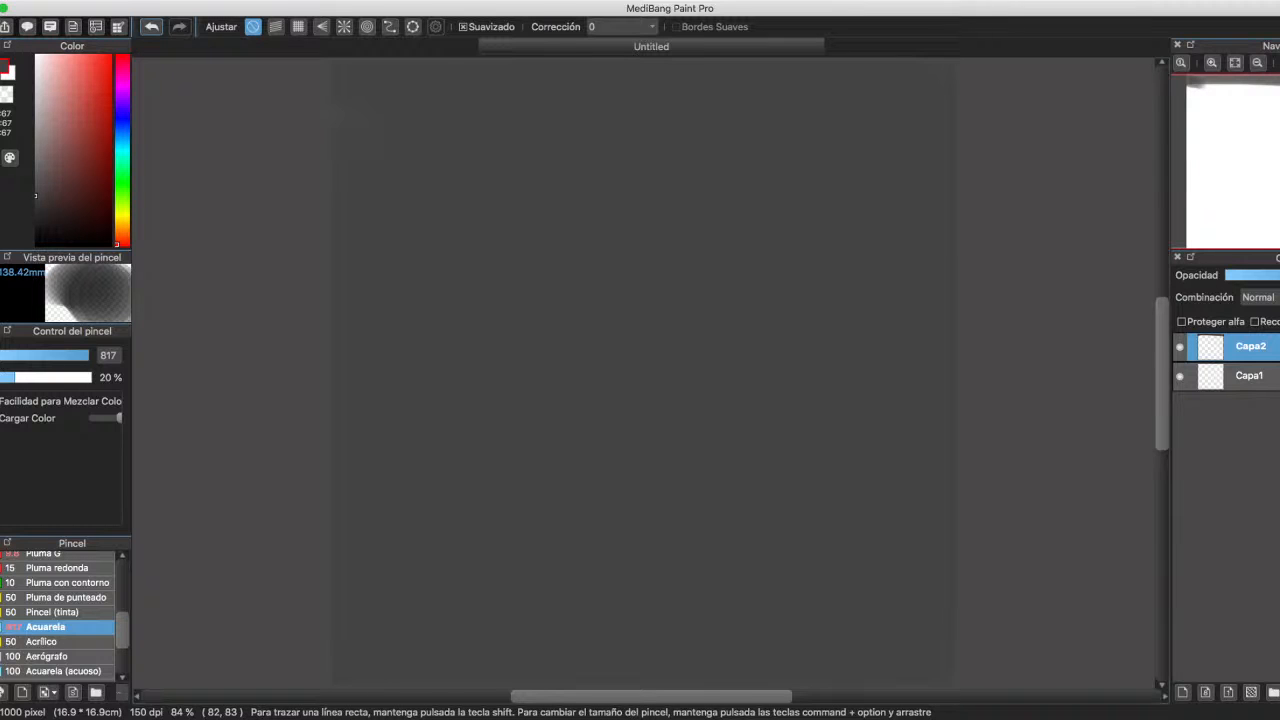
# On a new layer above Capa2, block in a head in pale pink and near-white with Acuarela at size 44.
pyautogui.moveTo(60, 355); pyautogui.dragTo(62, 355)
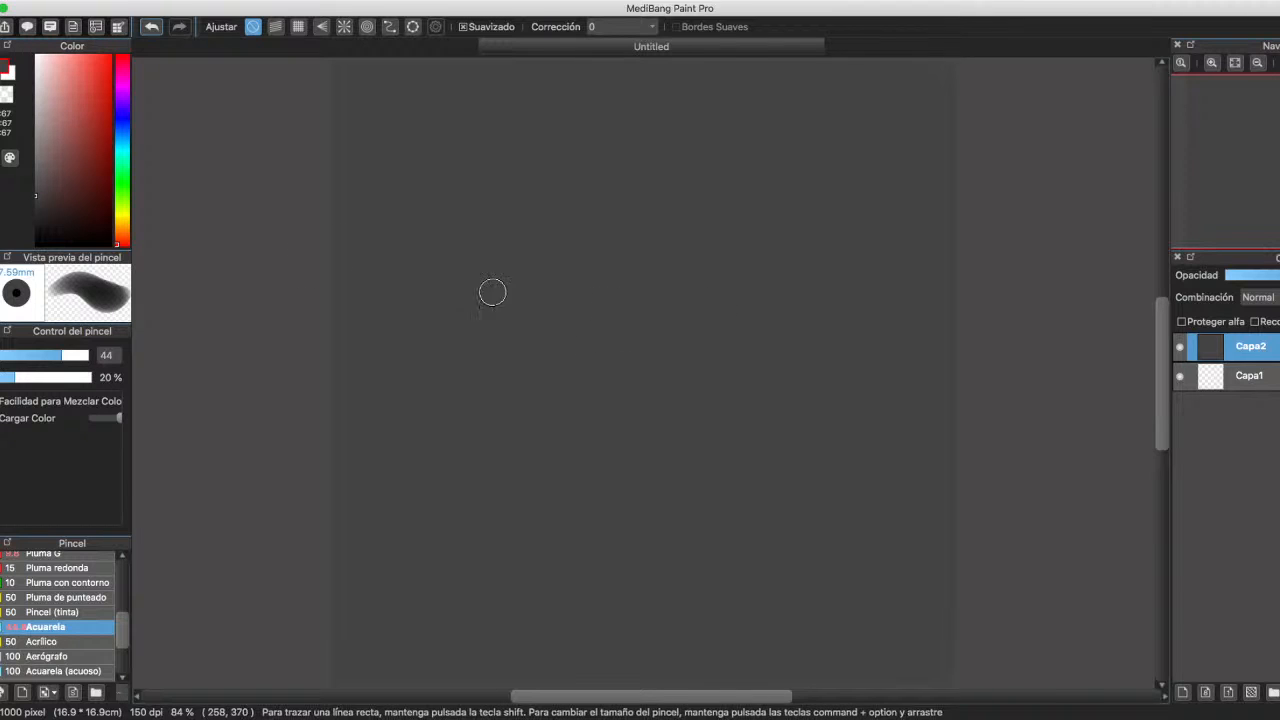
pyautogui.click(46, 79)
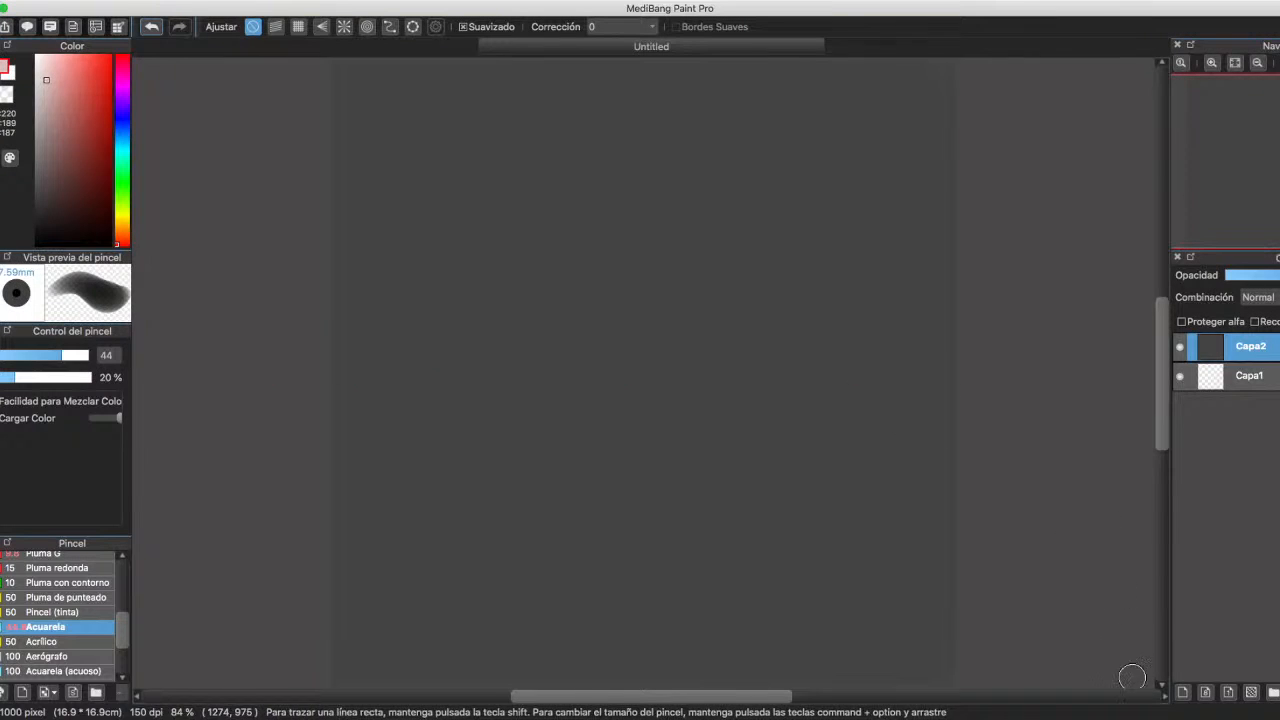
pyautogui.click(1183, 692)
pyautogui.moveTo(600, 232)
pyautogui.mouseDown()
pyautogui.moveTo(568, 257)
pyautogui.moveTo(619, 214)
pyautogui.moveTo(571, 254)
pyautogui.moveTo(612, 229)
pyautogui.moveTo(564, 278)
pyautogui.moveTo(572, 289)
pyautogui.moveTo(601, 239)
pyautogui.moveTo(588, 281)
pyautogui.moveTo(579, 272)
pyautogui.moveTo(587, 287)
pyautogui.moveTo(579, 248)
pyautogui.moveTo(569, 303)
pyautogui.mouseUp()
pyautogui.click(36, 61)
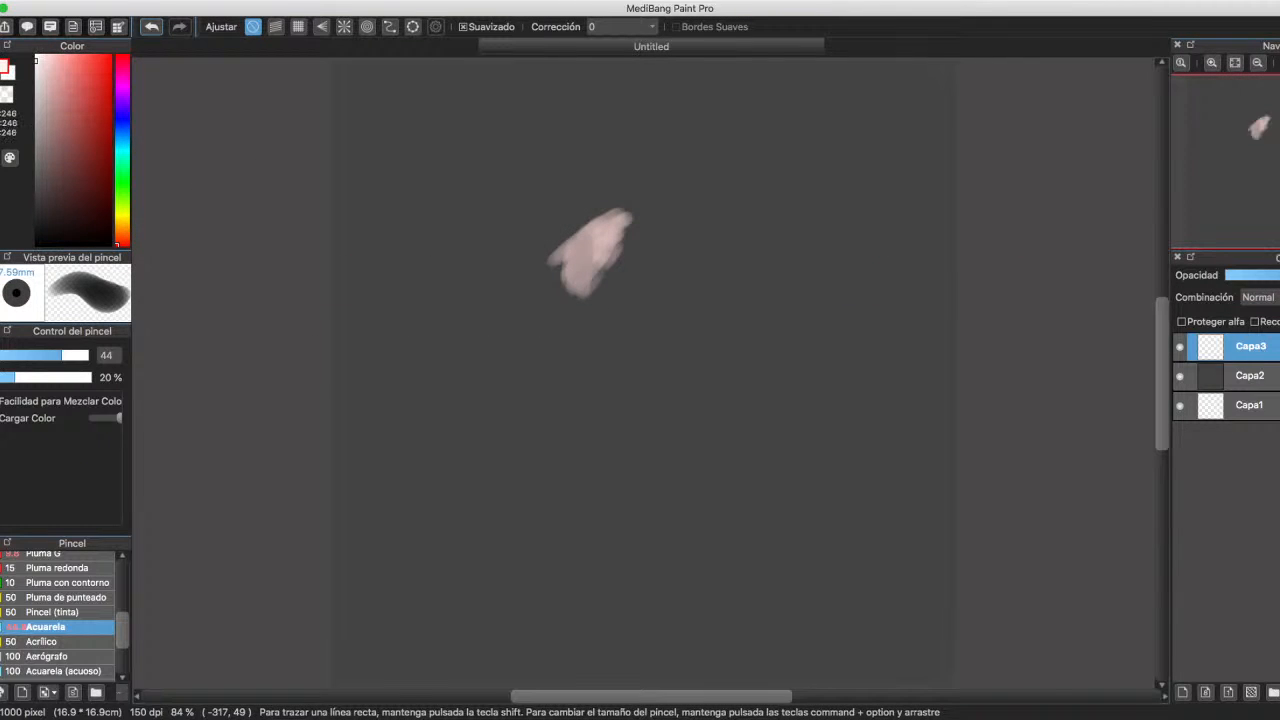
pyautogui.moveTo(36, 61); pyautogui.dragTo(36, 65)
pyautogui.moveTo(573, 259)
pyautogui.mouseDown()
pyautogui.moveTo(608, 251)
pyautogui.moveTo(579, 278)
pyautogui.moveTo(610, 235)
pyautogui.moveTo(571, 250)
pyautogui.moveTo(613, 248)
pyautogui.moveTo(575, 302)
pyautogui.moveTo(595, 285)
pyautogui.moveTo(566, 287)
pyautogui.moveTo(661, 225)
pyautogui.moveTo(593, 236)
pyautogui.moveTo(624, 244)
pyautogui.moveTo(613, 373)
pyautogui.moveTo(578, 373)
pyautogui.moveTo(571, 277)
pyautogui.moveTo(635, 304)
pyautogui.moveTo(605, 389)
pyautogui.moveTo(656, 318)
pyautogui.moveTo(598, 332)
pyautogui.moveTo(581, 370)
pyautogui.moveTo(664, 431)
pyautogui.moveTo(624, 315)
pyautogui.moveTo(609, 398)
pyautogui.moveTo(652, 521)
pyautogui.moveTo(565, 355)
pyautogui.moveTo(569, 339)
pyautogui.moveTo(581, 390)
pyautogui.moveTo(559, 325)
pyautogui.moveTo(544, 321)
pyautogui.moveTo(625, 235)
pyautogui.moveTo(674, 254)
pyautogui.moveTo(651, 263)
pyautogui.moveTo(668, 350)
pyautogui.moveTo(678, 268)
pyautogui.moveTo(667, 361)
pyautogui.moveTo(635, 273)
pyautogui.moveTo(600, 288)
pyautogui.moveTo(614, 287)
pyautogui.moveTo(648, 388)
pyautogui.moveTo(689, 389)
pyautogui.moveTo(686, 403)
pyautogui.moveTo(694, 263)
pyautogui.moveTo(689, 417)
pyautogui.moveTo(689, 337)
pyautogui.moveTo(705, 364)
pyautogui.moveTo(680, 262)
pyautogui.moveTo(690, 258)
pyautogui.moveTo(700, 410)
pyautogui.moveTo(704, 285)
pyautogui.moveTo(671, 280)
pyautogui.moveTo(715, 280)
pyautogui.moveTo(719, 371)
pyautogui.moveTo(691, 229)
pyautogui.mouseUp()
# Shade the right side of the face and the eye socket with greys sampled from the head.
pyautogui.keyDown('alt'); pyautogui.click(608, 235); pyautogui.keyUp('alt')
pyautogui.moveTo(691, 257)
pyautogui.mouseDown()
pyautogui.moveTo(651, 269)
pyautogui.moveTo(705, 251)
pyautogui.moveTo(643, 246)
pyautogui.moveTo(645, 207)
pyautogui.moveTo(675, 208)
pyautogui.moveTo(654, 229)
pyautogui.moveTo(612, 232)
pyautogui.moveTo(607, 220)
pyautogui.moveTo(615, 208)
pyautogui.moveTo(606, 233)
pyautogui.moveTo(623, 246)
pyautogui.moveTo(651, 254)
pyautogui.moveTo(669, 239)
pyautogui.moveTo(646, 269)
pyautogui.moveTo(659, 256)
pyautogui.moveTo(654, 284)
pyautogui.moveTo(661, 273)
pyautogui.moveTo(670, 283)
pyautogui.moveTo(682, 353)
pyautogui.moveTo(710, 331)
pyautogui.moveTo(676, 309)
pyautogui.moveTo(666, 351)
pyautogui.moveTo(659, 297)
pyautogui.moveTo(669, 356)
pyautogui.moveTo(671, 288)
pyautogui.moveTo(677, 328)
pyautogui.moveTo(689, 258)
pyautogui.moveTo(702, 363)
pyautogui.mouseUp()
pyautogui.keyDown('alt'); pyautogui.click(649, 231); pyautogui.keyUp('alt')
pyautogui.keyDown('alt'); pyautogui.click(609, 225); pyautogui.keyUp('alt')
pyautogui.keyDown('alt'); pyautogui.click(712, 332); pyautogui.keyUp('alt')
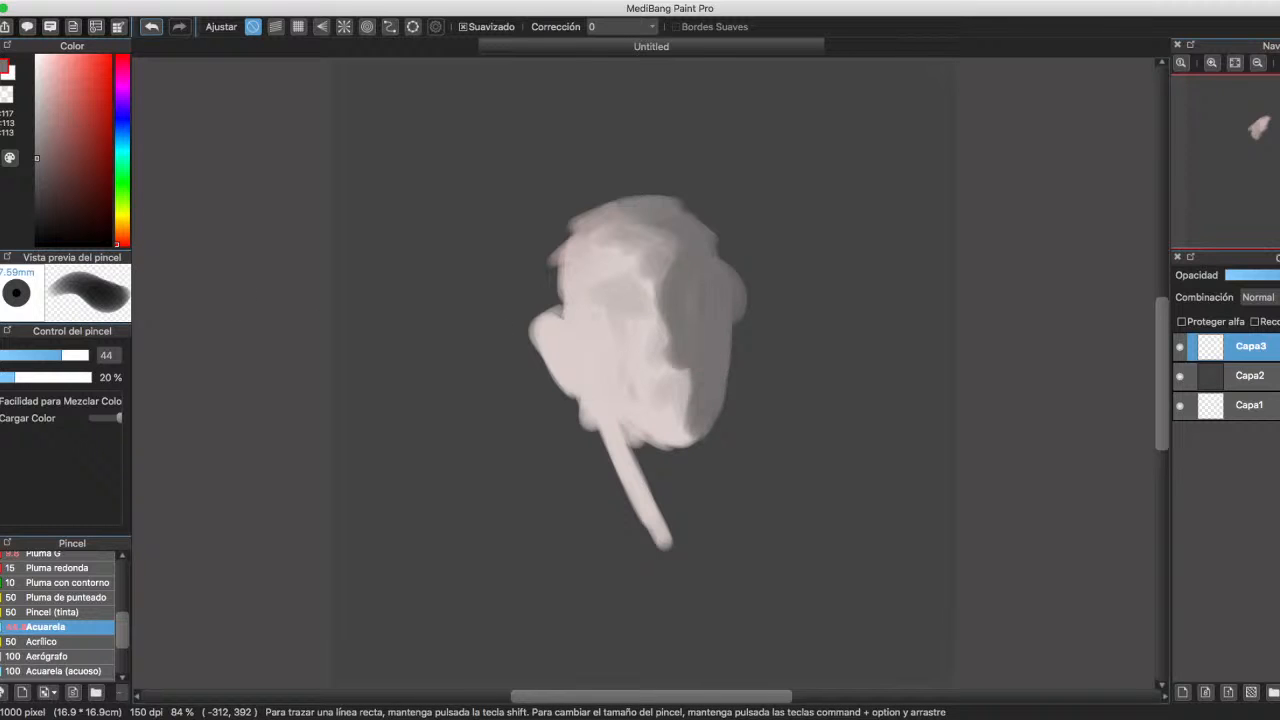
# Define the mouth and the lower edge of the chin in grey with Acuarela at size 21.
pyautogui.click(37, 355)
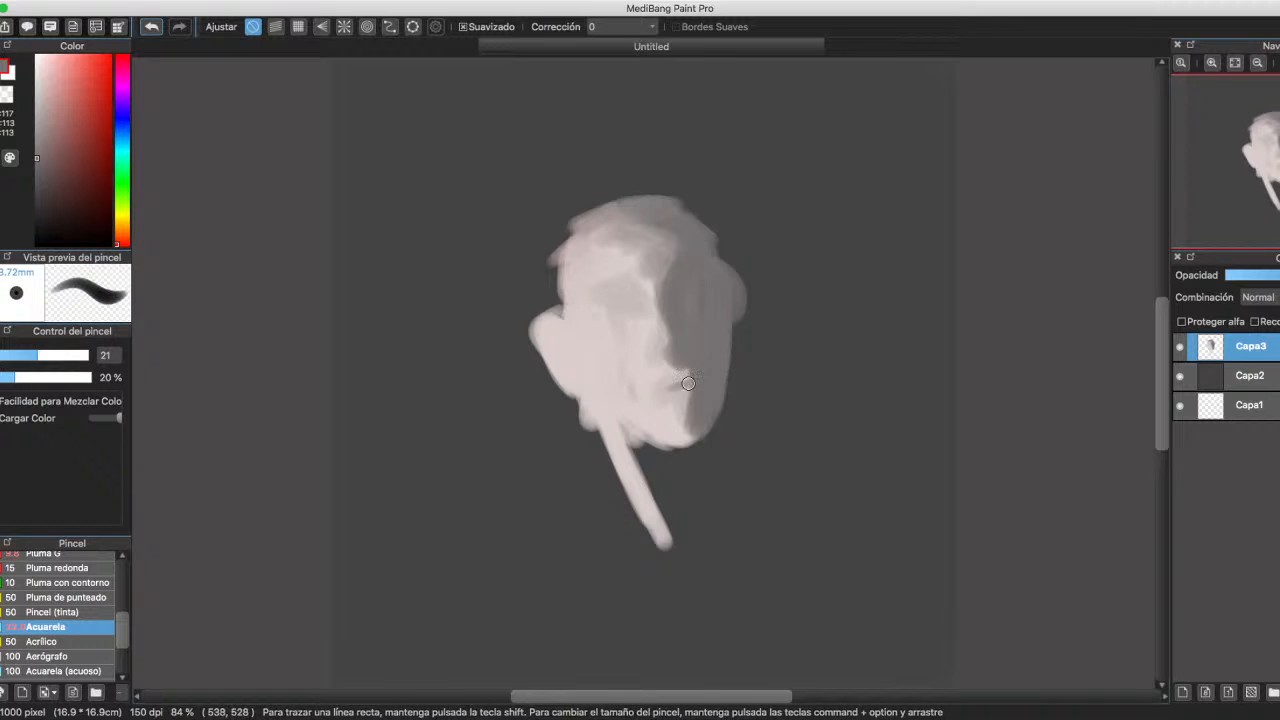
pyautogui.moveTo(688, 383)
pyautogui.mouseDown()
pyautogui.moveTo(673, 389)
pyautogui.moveTo(688, 402)
pyautogui.mouseUp()
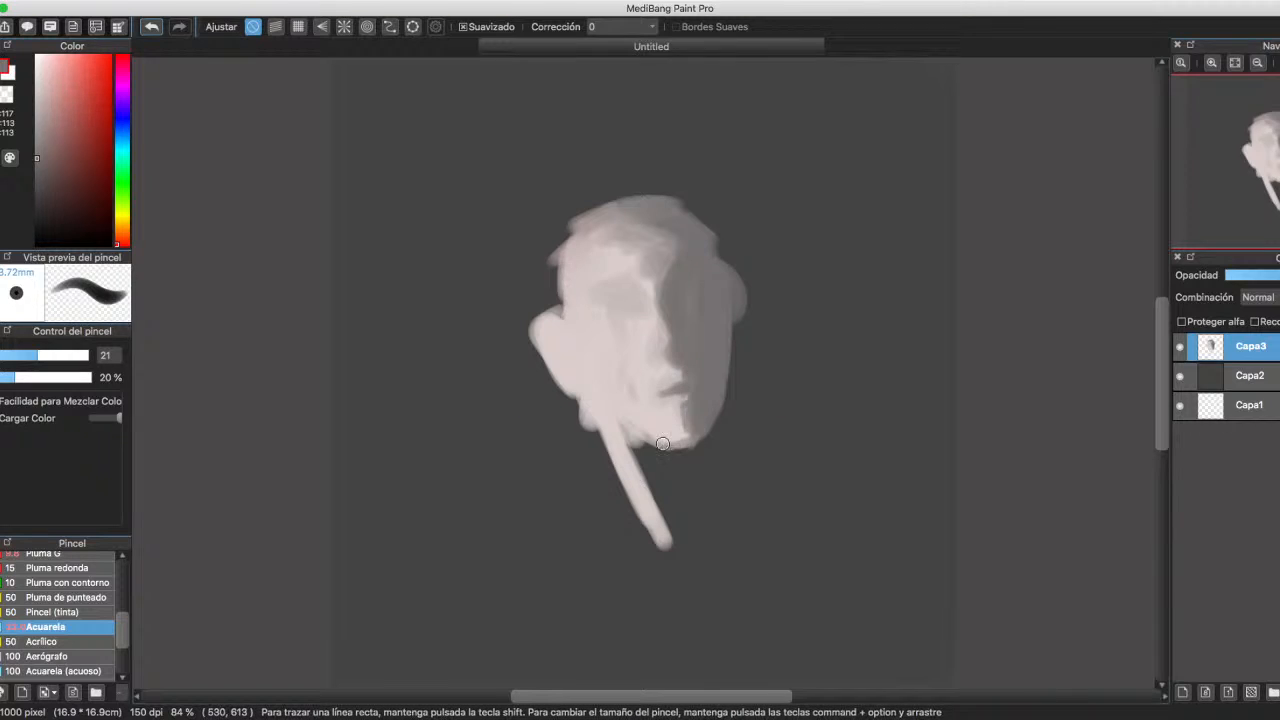
pyautogui.moveTo(662, 443)
pyautogui.mouseDown()
pyautogui.moveTo(696, 431)
pyautogui.moveTo(679, 444)
pyautogui.moveTo(608, 431)
pyautogui.moveTo(628, 459)
pyautogui.moveTo(618, 480)
pyautogui.moveTo(687, 460)
pyautogui.moveTo(658, 479)
pyautogui.moveTo(609, 439)
pyautogui.moveTo(666, 473)
pyautogui.moveTo(702, 450)
pyautogui.moveTo(687, 470)
pyautogui.moveTo(700, 476)
pyautogui.moveTo(712, 415)
pyautogui.moveTo(701, 453)
pyautogui.mouseUp()
# Paint the grey hair, the shadow under the chin and light patches on the right cheek with Acuarela at size 44.
pyautogui.click(62, 355)
pyautogui.keyDown('alt'); pyautogui.click(615, 452); pyautogui.keyUp('alt')
pyautogui.moveTo(677, 320)
pyautogui.mouseDown()
pyautogui.moveTo(704, 300)
pyautogui.moveTo(702, 318)
pyautogui.moveTo(712, 307)
pyautogui.moveTo(695, 316)
pyautogui.moveTo(701, 302)
pyautogui.moveTo(692, 323)
pyautogui.moveTo(704, 278)
pyautogui.moveTo(620, 228)
pyautogui.moveTo(661, 227)
pyautogui.moveTo(650, 211)
pyautogui.moveTo(577, 242)
pyautogui.moveTo(560, 261)
pyautogui.moveTo(559, 306)
pyautogui.moveTo(560, 256)
pyautogui.moveTo(548, 276)
pyautogui.moveTo(577, 332)
pyautogui.moveTo(685, 316)
pyautogui.moveTo(681, 294)
pyautogui.moveTo(558, 317)
pyautogui.moveTo(571, 337)
pyautogui.moveTo(553, 312)
pyautogui.moveTo(553, 251)
pyautogui.moveTo(568, 335)
pyautogui.moveTo(540, 244)
pyautogui.moveTo(541, 299)
pyautogui.moveTo(548, 311)
pyautogui.moveTo(550, 219)
pyautogui.moveTo(533, 268)
pyautogui.moveTo(604, 187)
pyautogui.moveTo(553, 231)
pyautogui.moveTo(666, 198)
pyautogui.moveTo(690, 204)
pyautogui.moveTo(571, 218)
pyautogui.moveTo(634, 186)
pyautogui.moveTo(694, 187)
pyautogui.moveTo(670, 196)
pyautogui.moveTo(725, 299)
pyautogui.mouseUp()
pyautogui.keyDown('alt'); pyautogui.click(686, 290); pyautogui.keyUp('alt')
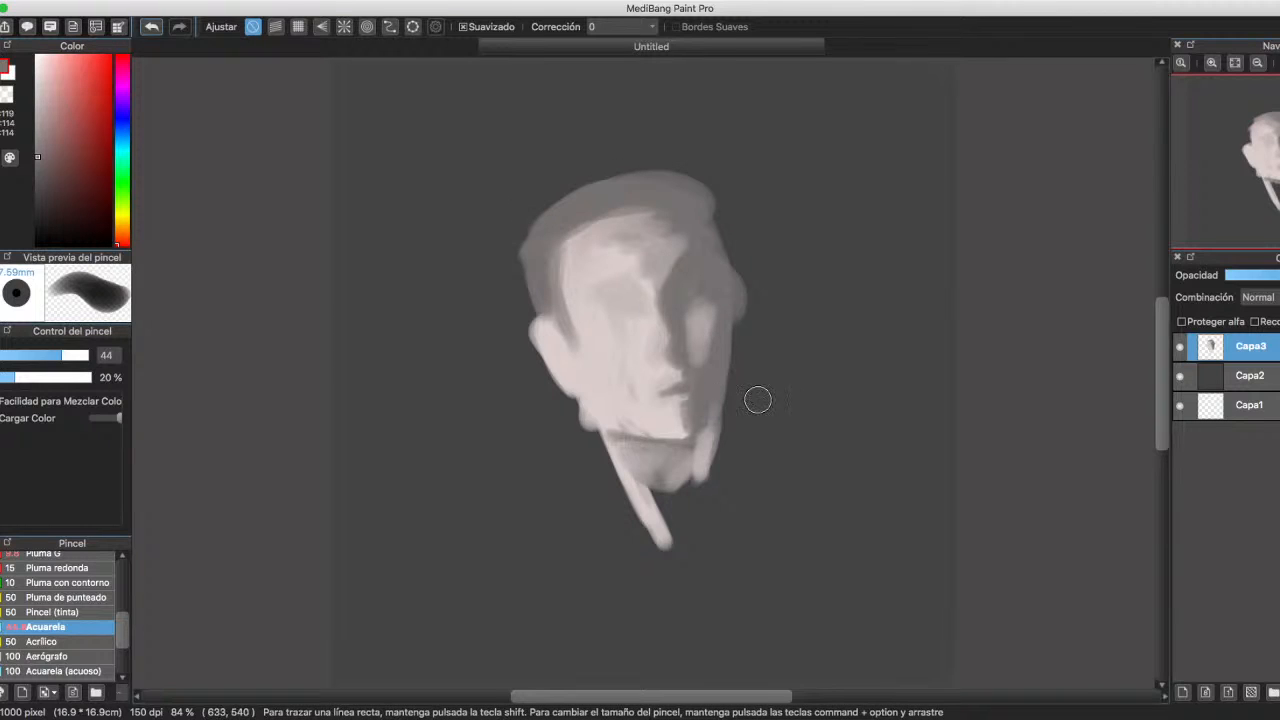
# Widen the neck down to its base with mid-grey strokes and blend its light patches into the shadow under the jaw.
pyautogui.moveTo(668, 497)
pyautogui.mouseDown()
pyautogui.moveTo(733, 349)
pyautogui.moveTo(727, 486)
pyautogui.moveTo(723, 456)
pyautogui.moveTo(717, 498)
pyautogui.moveTo(653, 508)
pyautogui.moveTo(711, 478)
pyautogui.mouseUp()
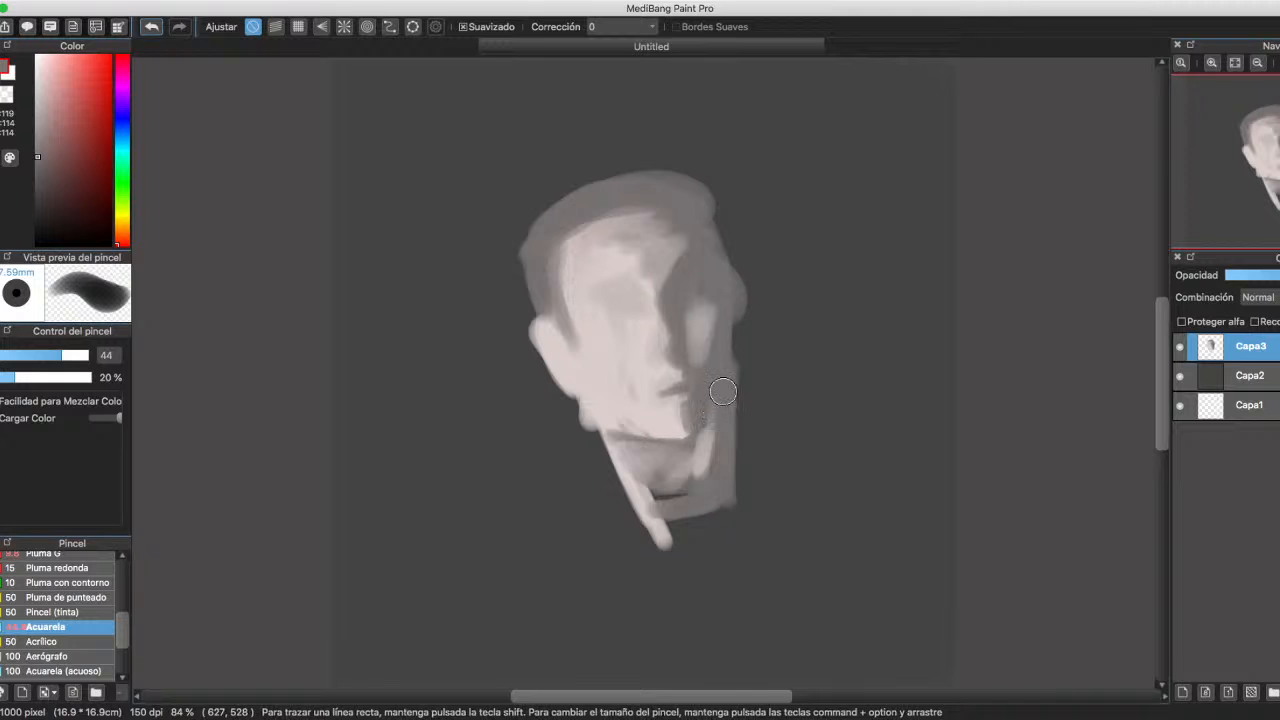
pyautogui.moveTo(723, 391)
pyautogui.mouseDown()
pyautogui.moveTo(684, 450)
pyautogui.moveTo(707, 439)
pyautogui.moveTo(721, 492)
pyautogui.moveTo(657, 460)
pyautogui.moveTo(704, 467)
pyautogui.moveTo(701, 498)
pyautogui.moveTo(638, 489)
pyautogui.moveTo(617, 447)
pyautogui.moveTo(639, 474)
pyautogui.moveTo(687, 484)
pyautogui.mouseUp()
pyautogui.keyDown('alt'); pyautogui.click(639, 488); pyautogui.keyUp('alt')
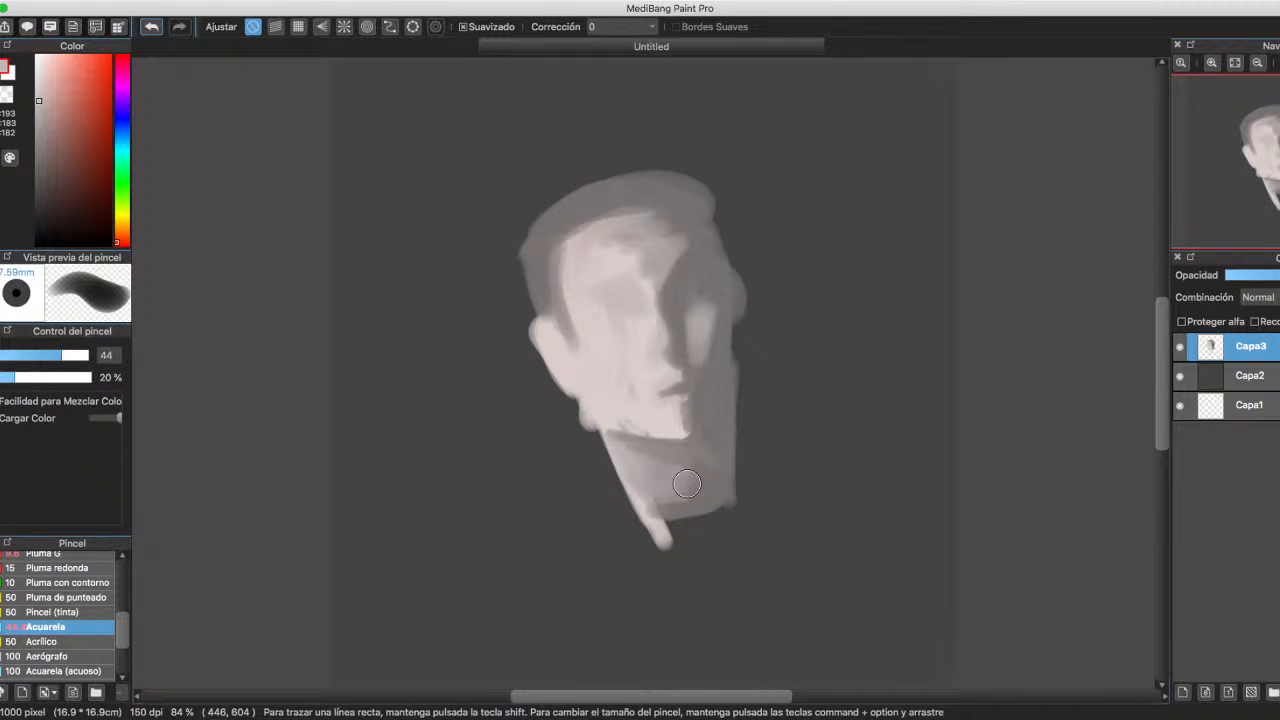
# Lighten the neck and cut back the hair, ear and right side of the head with dark grey sampled from the background.
pyautogui.keyDown('alt'); pyautogui.click(606, 388); pyautogui.keyUp('alt')
pyautogui.moveTo(612, 440); pyautogui.dragTo(656, 498)
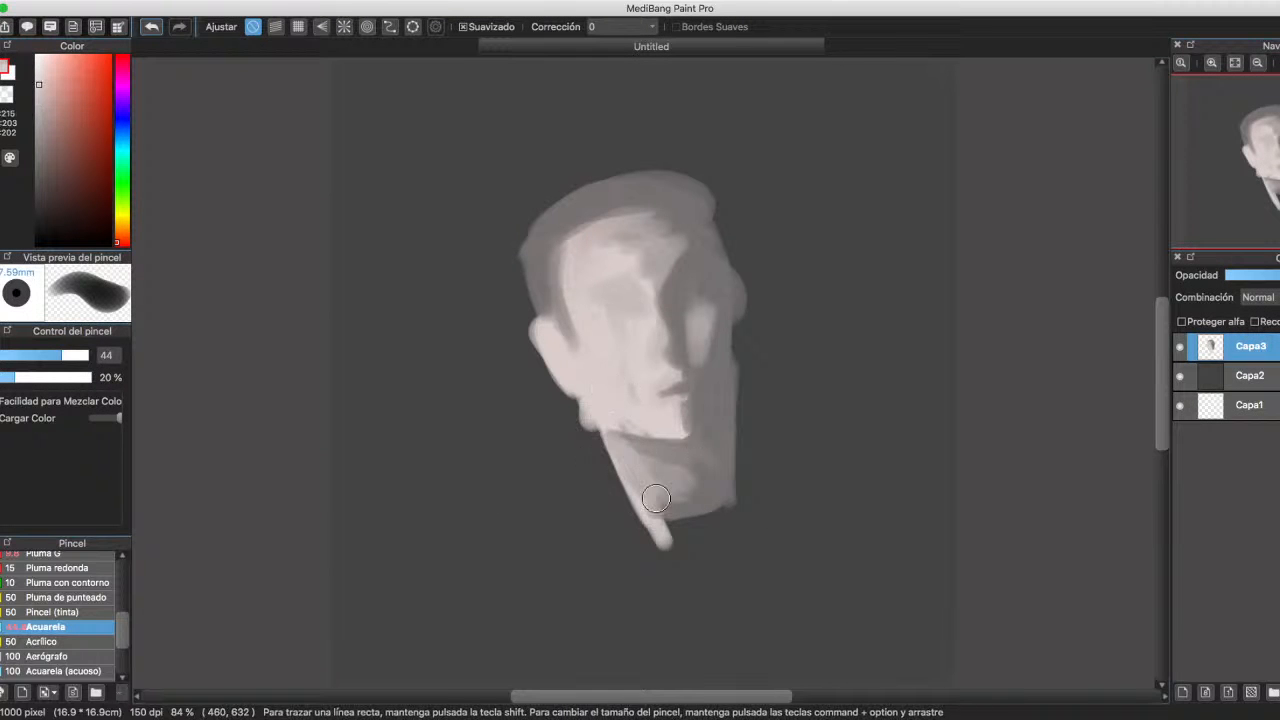
pyautogui.keyDown('alt'); pyautogui.click(574, 415); pyautogui.keyUp('alt')
pyautogui.moveTo(576, 414); pyautogui.dragTo(650, 555)
pyautogui.moveTo(579, 411)
pyautogui.mouseDown()
pyautogui.moveTo(546, 405)
pyautogui.moveTo(569, 394)
pyautogui.moveTo(595, 416)
pyautogui.moveTo(533, 340)
pyautogui.moveTo(543, 376)
pyautogui.moveTo(558, 389)
pyautogui.moveTo(518, 268)
pyautogui.moveTo(528, 309)
pyautogui.moveTo(523, 287)
pyautogui.moveTo(565, 218)
pyautogui.moveTo(620, 183)
pyautogui.moveTo(535, 218)
pyautogui.moveTo(668, 160)
pyautogui.moveTo(714, 216)
pyautogui.moveTo(728, 260)
pyautogui.moveTo(704, 257)
pyautogui.moveTo(674, 284)
pyautogui.moveTo(716, 243)
pyautogui.moveTo(662, 290)
pyautogui.moveTo(683, 316)
pyautogui.moveTo(701, 257)
pyautogui.moveTo(675, 304)
pyautogui.moveTo(681, 354)
pyautogui.moveTo(668, 306)
pyautogui.moveTo(678, 346)
pyautogui.moveTo(679, 280)
pyautogui.moveTo(695, 262)
pyautogui.moveTo(669, 289)
pyautogui.moveTo(583, 290)
pyautogui.moveTo(617, 293)
pyautogui.moveTo(630, 316)
pyautogui.moveTo(587, 296)
pyautogui.mouseUp()
pyautogui.moveTo(692, 212)
pyautogui.mouseDown()
pyautogui.moveTo(737, 329)
pyautogui.moveTo(709, 406)
pyautogui.moveTo(731, 400)
pyautogui.moveTo(735, 495)
pyautogui.moveTo(742, 389)
pyautogui.moveTo(757, 460)
pyautogui.moveTo(731, 449)
pyautogui.moveTo(740, 377)
pyautogui.moveTo(718, 432)
pyautogui.moveTo(746, 497)
pyautogui.mouseUp()
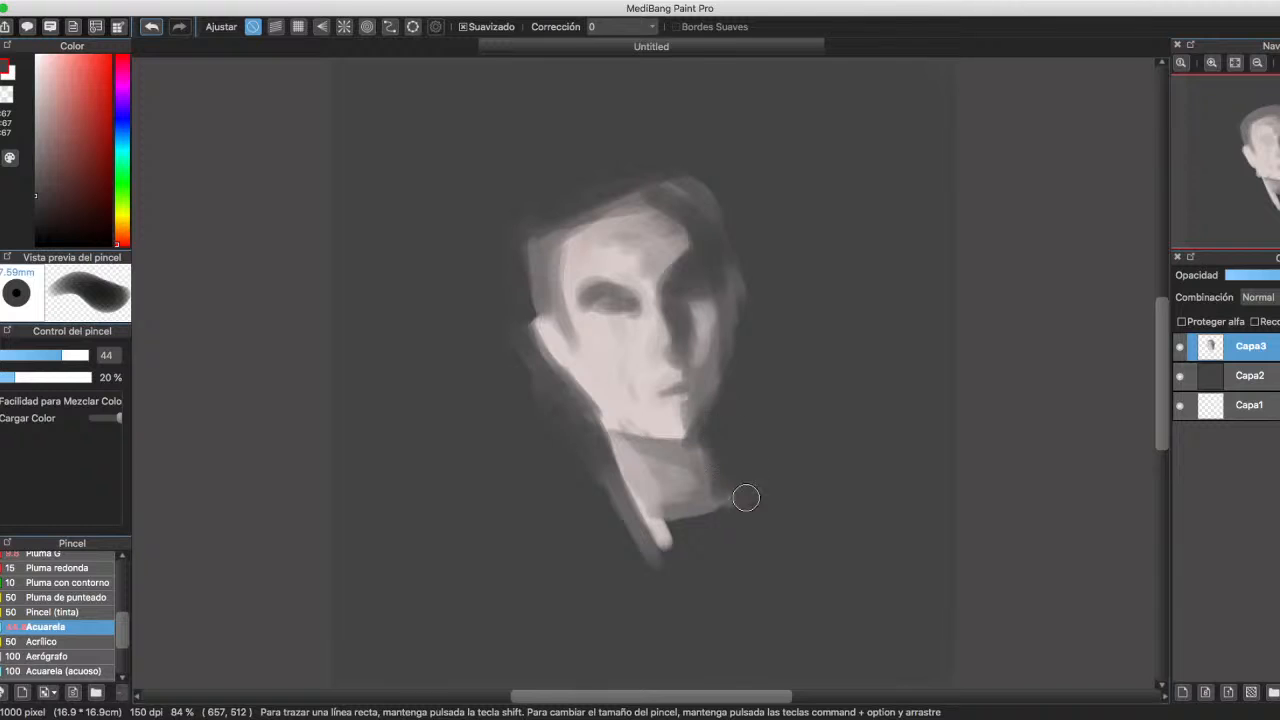
pyautogui.moveTo(753, 287)
pyautogui.mouseDown()
pyautogui.moveTo(744, 329)
pyautogui.moveTo(739, 291)
pyautogui.mouseUp()
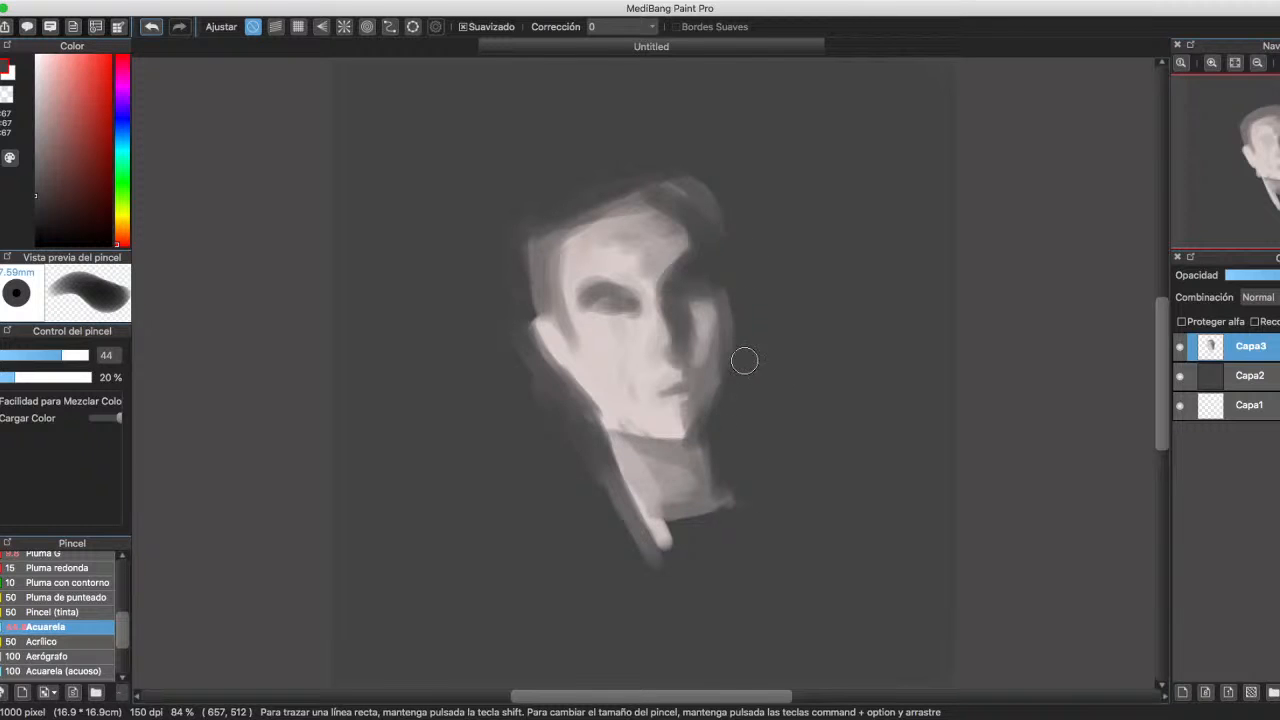
pyautogui.moveTo(744, 360)
pyautogui.mouseDown()
pyautogui.moveTo(727, 403)
pyautogui.moveTo(727, 204)
pyautogui.moveTo(738, 276)
pyautogui.moveTo(676, 161)
pyautogui.moveTo(719, 279)
pyautogui.moveTo(700, 286)
pyautogui.moveTo(730, 326)
pyautogui.moveTo(728, 378)
pyautogui.moveTo(708, 299)
pyautogui.moveTo(708, 402)
pyautogui.moveTo(721, 314)
pyautogui.moveTo(694, 428)
pyautogui.mouseUp()
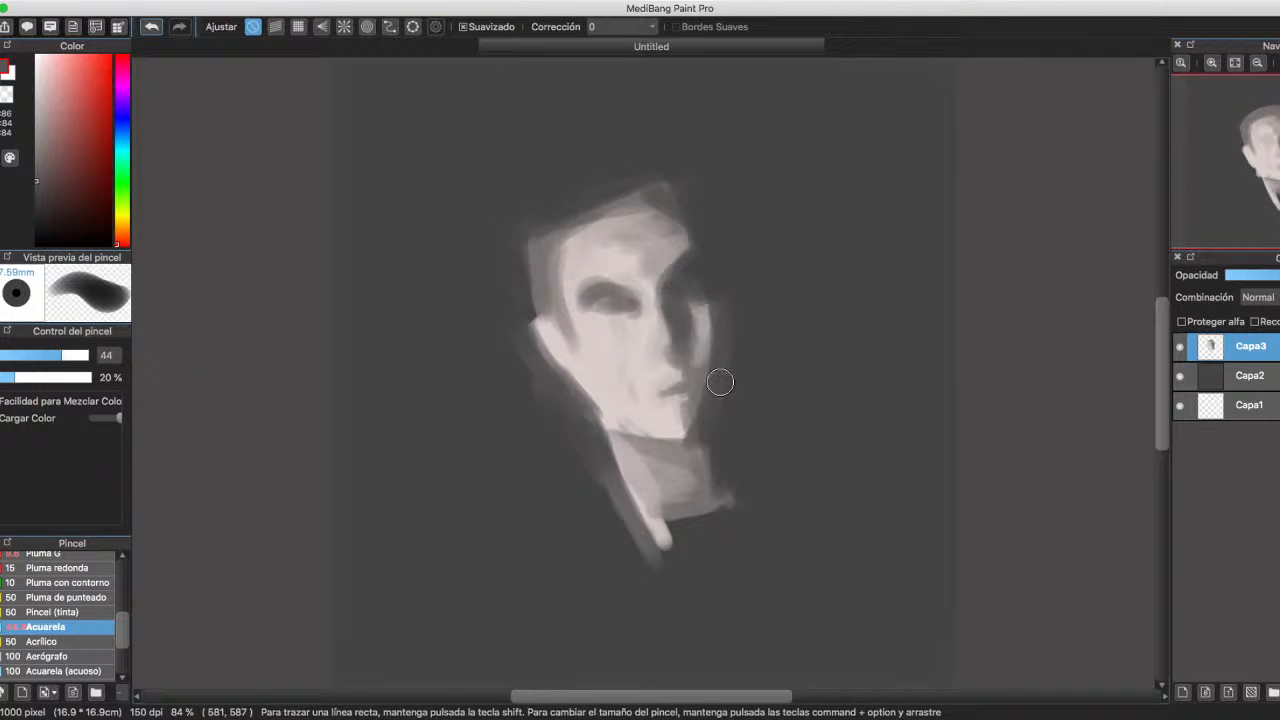
# Reshape the left eye socket, the shadow beside the nose and the chin with greys sampled from the face.
pyautogui.moveTo(720, 382)
pyautogui.mouseDown()
pyautogui.moveTo(708, 301)
pyautogui.moveTo(657, 273)
pyautogui.moveTo(693, 243)
pyautogui.moveTo(642, 189)
pyautogui.moveTo(569, 215)
pyautogui.moveTo(676, 190)
pyautogui.moveTo(664, 185)
pyautogui.moveTo(695, 232)
pyautogui.moveTo(671, 238)
pyautogui.moveTo(708, 229)
pyautogui.moveTo(706, 240)
pyautogui.moveTo(630, 192)
pyautogui.moveTo(564, 206)
pyautogui.moveTo(699, 221)
pyautogui.moveTo(664, 312)
pyautogui.moveTo(634, 286)
pyautogui.moveTo(650, 328)
pyautogui.mouseUp()
pyautogui.keyDown('alt'); pyautogui.click(626, 257); pyautogui.keyUp('alt')
pyautogui.moveTo(626, 257)
pyautogui.mouseDown()
pyautogui.moveTo(635, 287)
pyautogui.moveTo(624, 276)
pyautogui.moveTo(671, 354)
pyautogui.mouseUp()
pyautogui.moveTo(595, 336)
pyautogui.mouseDown()
pyautogui.moveTo(665, 437)
pyautogui.moveTo(619, 425)
pyautogui.moveTo(579, 378)
pyautogui.moveTo(655, 464)
pyautogui.moveTo(577, 387)
pyautogui.moveTo(595, 421)
pyautogui.moveTo(688, 429)
pyautogui.mouseUp()
pyautogui.keyDown('alt'); pyautogui.click(651, 463); pyautogui.keyUp('alt')
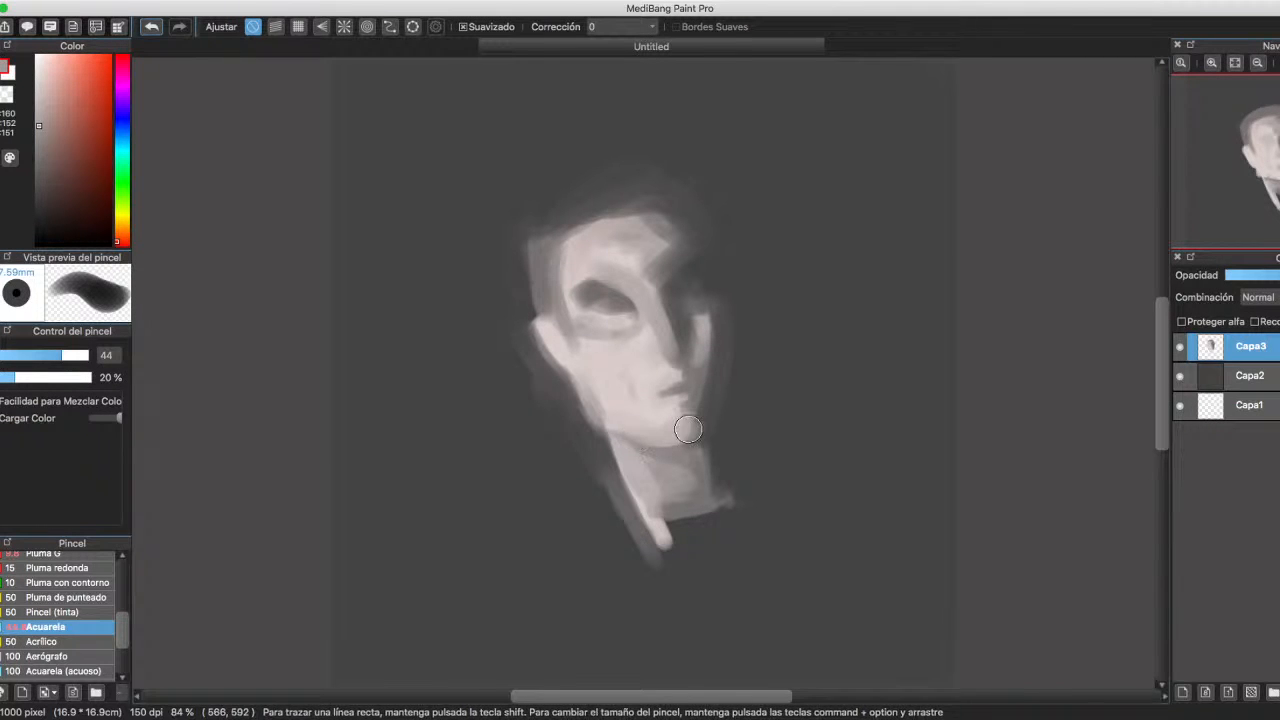
# Darken the shadow band under the jaw and extend the right side of the neck with sampled greys.
pyautogui.keyDown('alt'); pyautogui.click(720, 383); pyautogui.keyUp('alt')
pyautogui.moveTo(609, 423)
pyautogui.mouseDown()
pyautogui.moveTo(716, 461)
pyautogui.moveTo(726, 452)
pyautogui.moveTo(709, 451)
pyautogui.moveTo(746, 429)
pyautogui.moveTo(729, 450)
pyautogui.moveTo(620, 443)
pyautogui.moveTo(709, 455)
pyautogui.moveTo(624, 462)
pyautogui.moveTo(733, 440)
pyautogui.moveTo(740, 383)
pyautogui.mouseUp()
pyautogui.keyDown('alt'); pyautogui.click(746, 429); pyautogui.keyUp('alt')
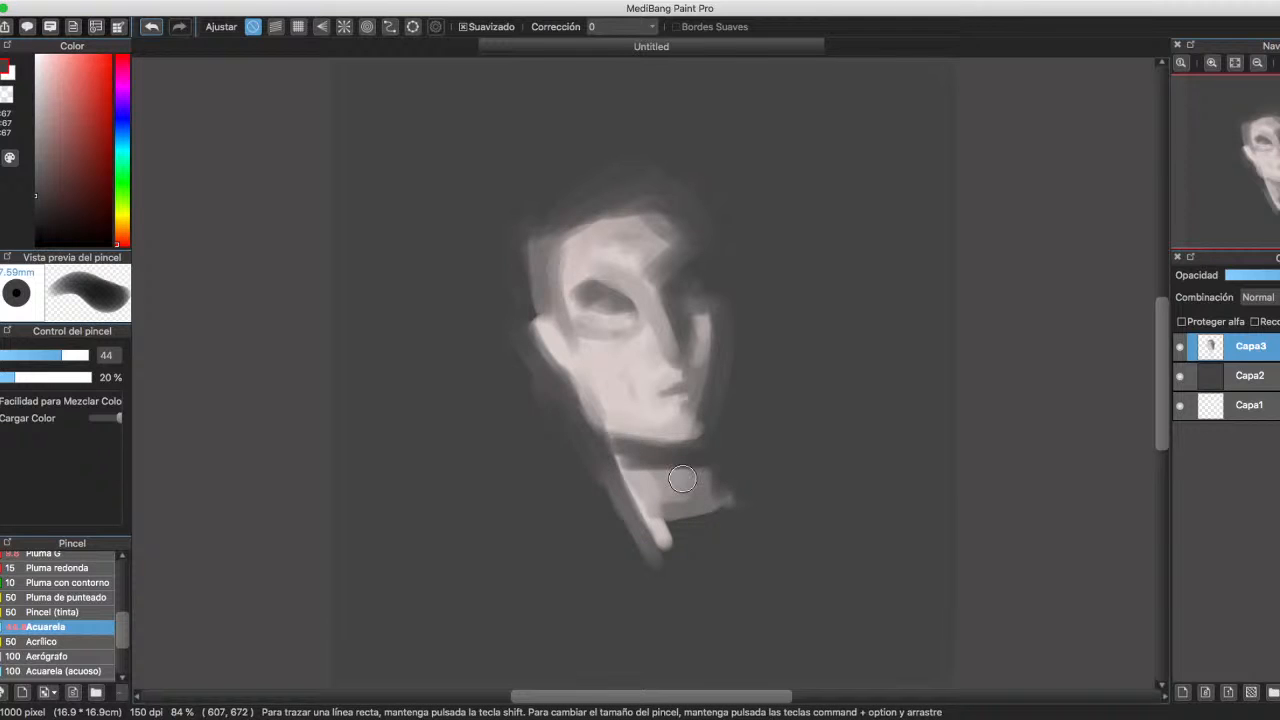
pyautogui.keyDown('alt'); pyautogui.click(628, 458); pyautogui.keyUp('alt')
pyautogui.moveTo(628, 458)
pyautogui.mouseDown()
pyautogui.moveTo(705, 475)
pyautogui.moveTo(662, 453)
pyautogui.moveTo(701, 464)
pyautogui.moveTo(728, 492)
pyautogui.moveTo(739, 401)
pyautogui.moveTo(737, 464)
pyautogui.moveTo(746, 486)
pyautogui.moveTo(738, 445)
pyautogui.moveTo(752, 498)
pyautogui.mouseUp()
pyautogui.keyDown('alt'); pyautogui.click(739, 402); pyautogui.keyUp('alt')
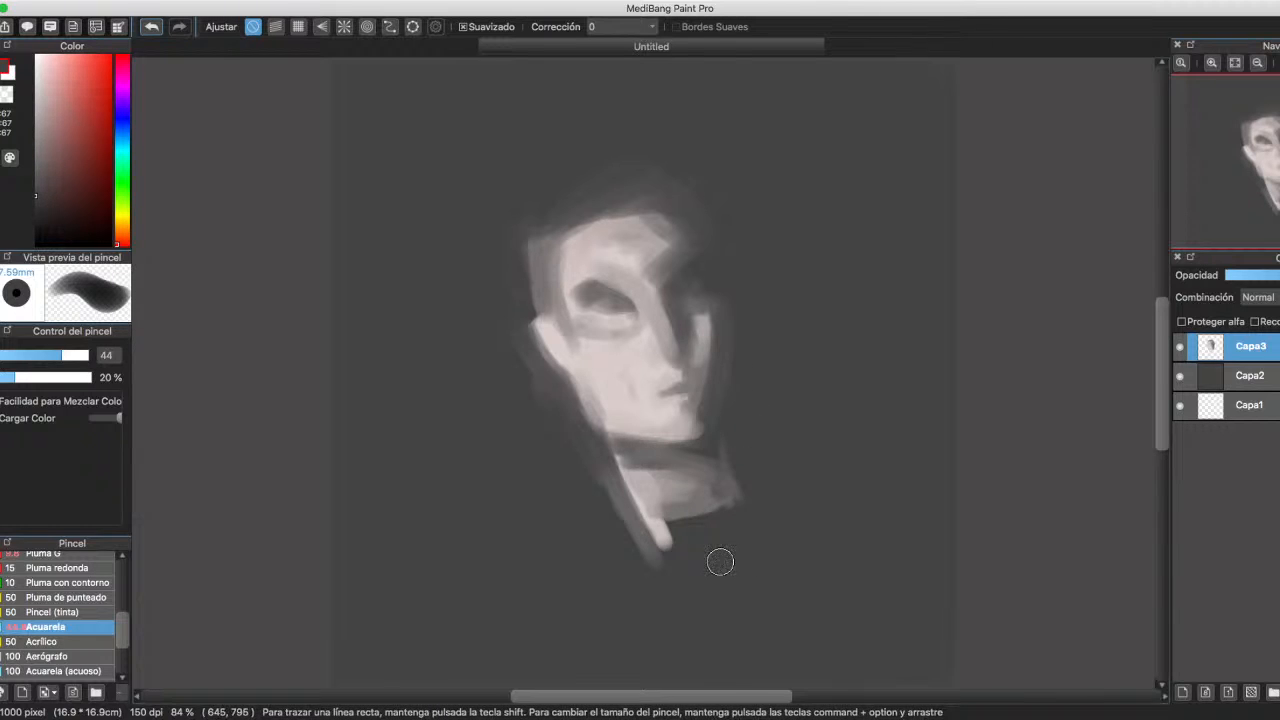
# Trim the base of the neck with the background's dark grey and dab light face tone beside the nose.
pyautogui.moveTo(608, 543); pyautogui.dragTo(694, 543)
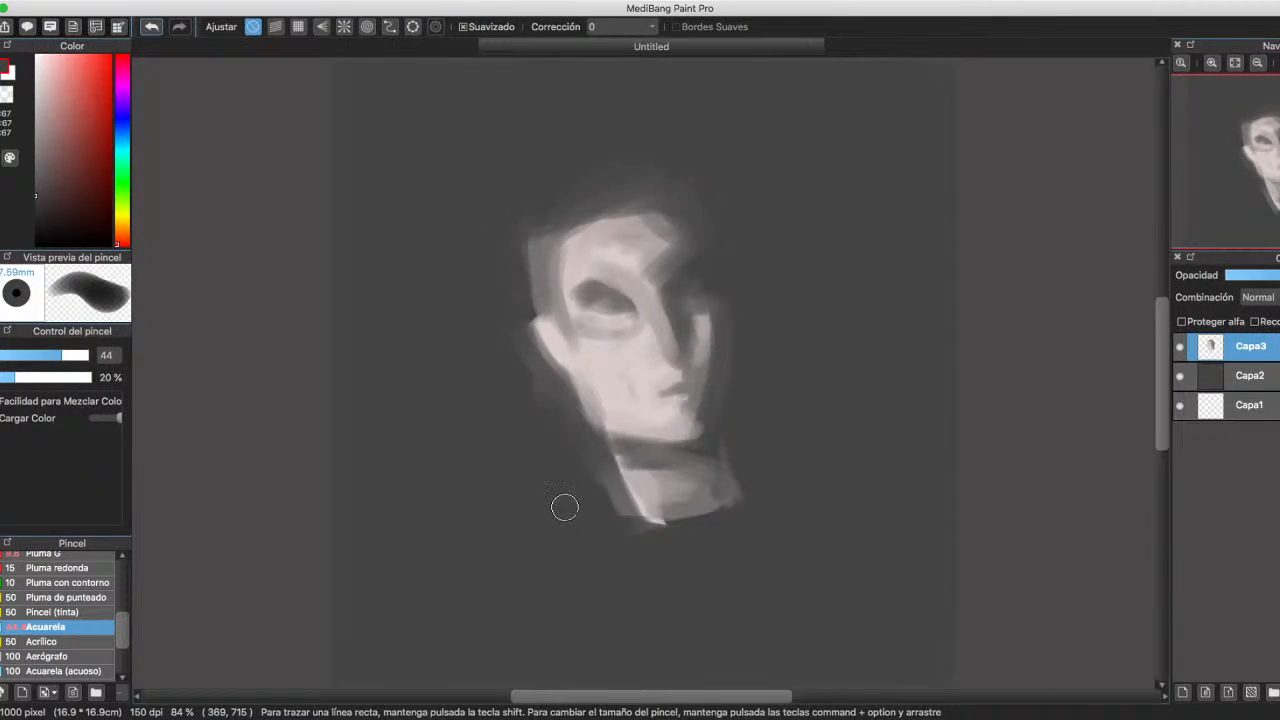
pyautogui.moveTo(622, 522); pyautogui.dragTo(665, 528)
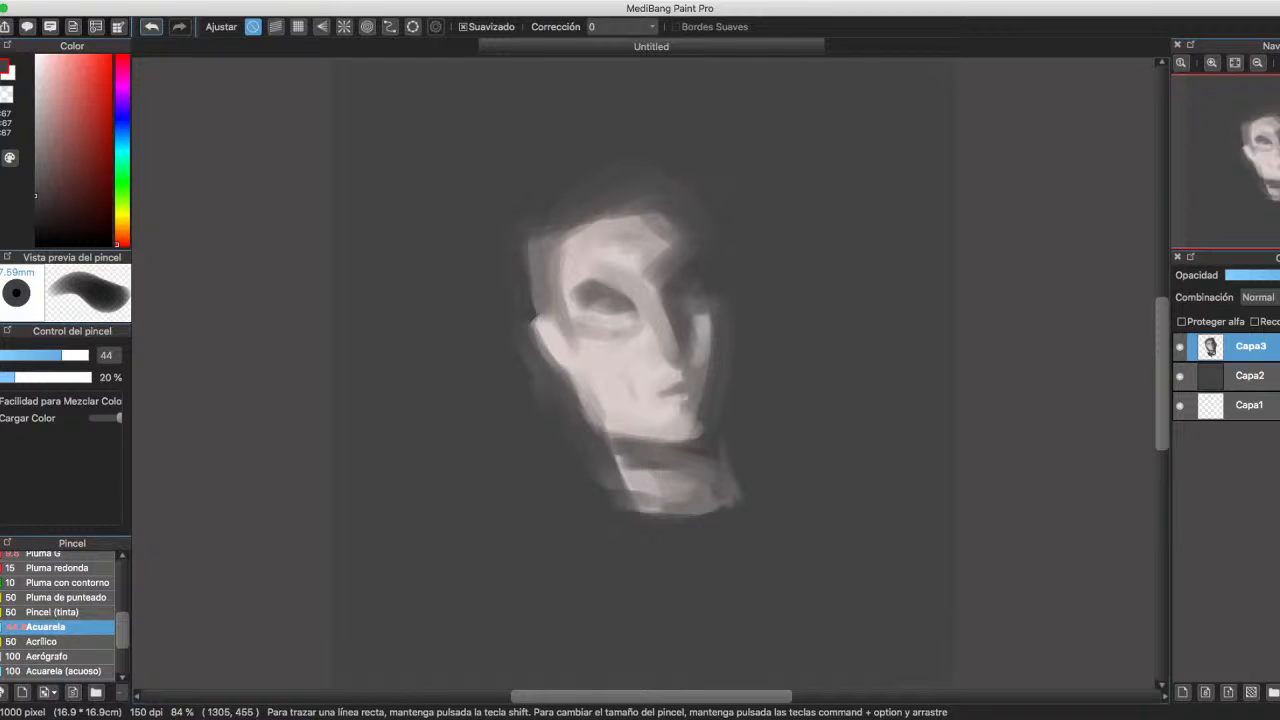
pyautogui.keyDown('alt'); pyautogui.click(640, 340); pyautogui.keyUp('alt')
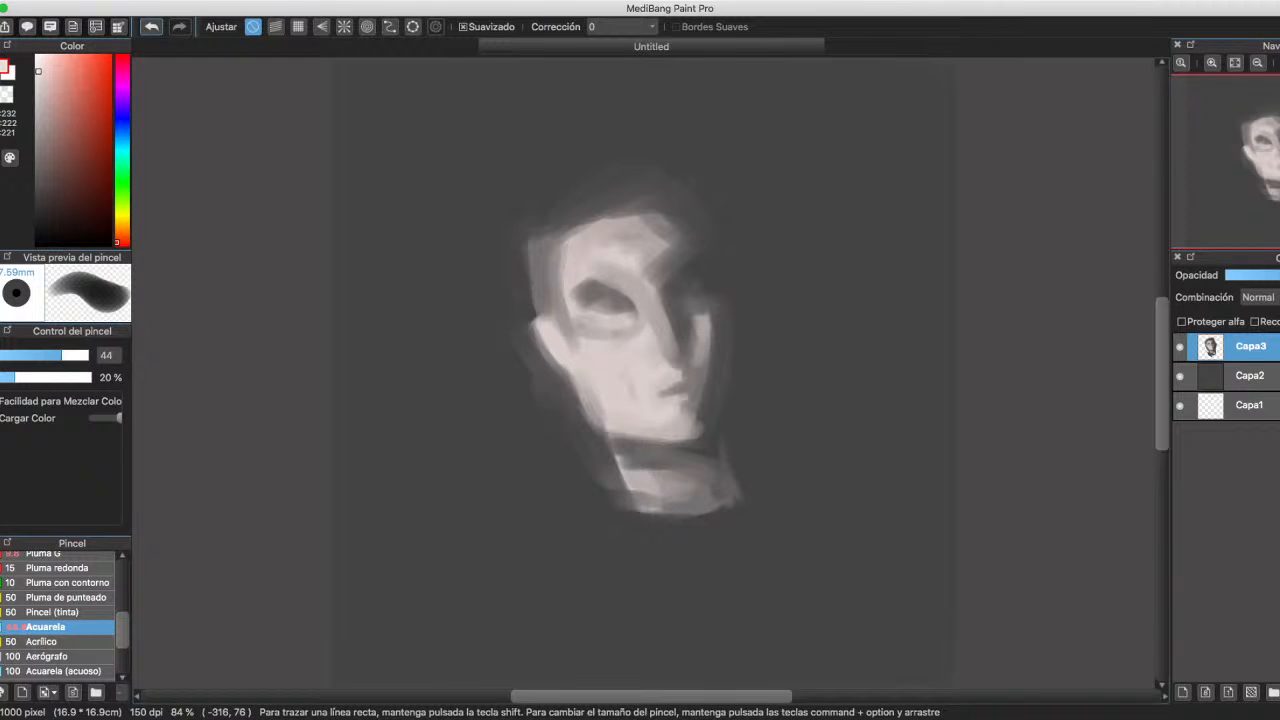
pyautogui.moveTo(622, 343)
pyautogui.mouseDown()
pyautogui.moveTo(634, 337)
pyautogui.moveTo(623, 346)
pyautogui.mouseUp()
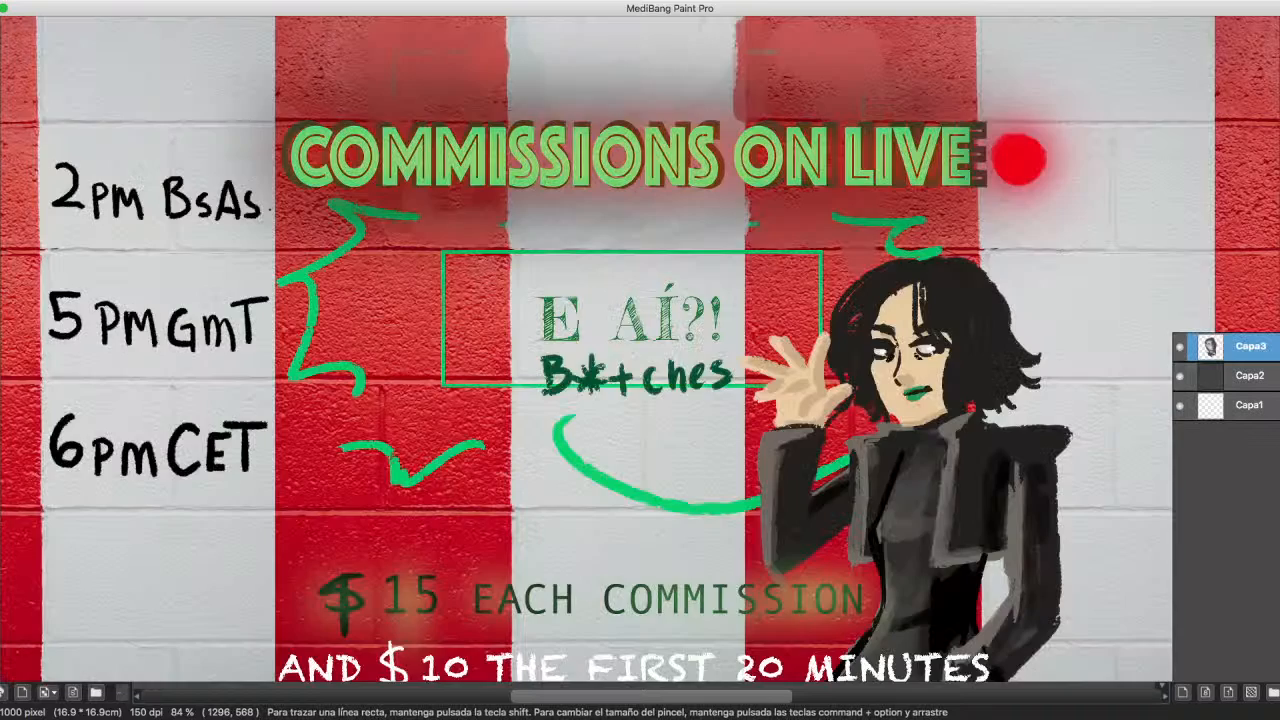
# Delete the layer holding the painted head and add a new blank layer above the dark grey background.
pyautogui.click(1279, 692)
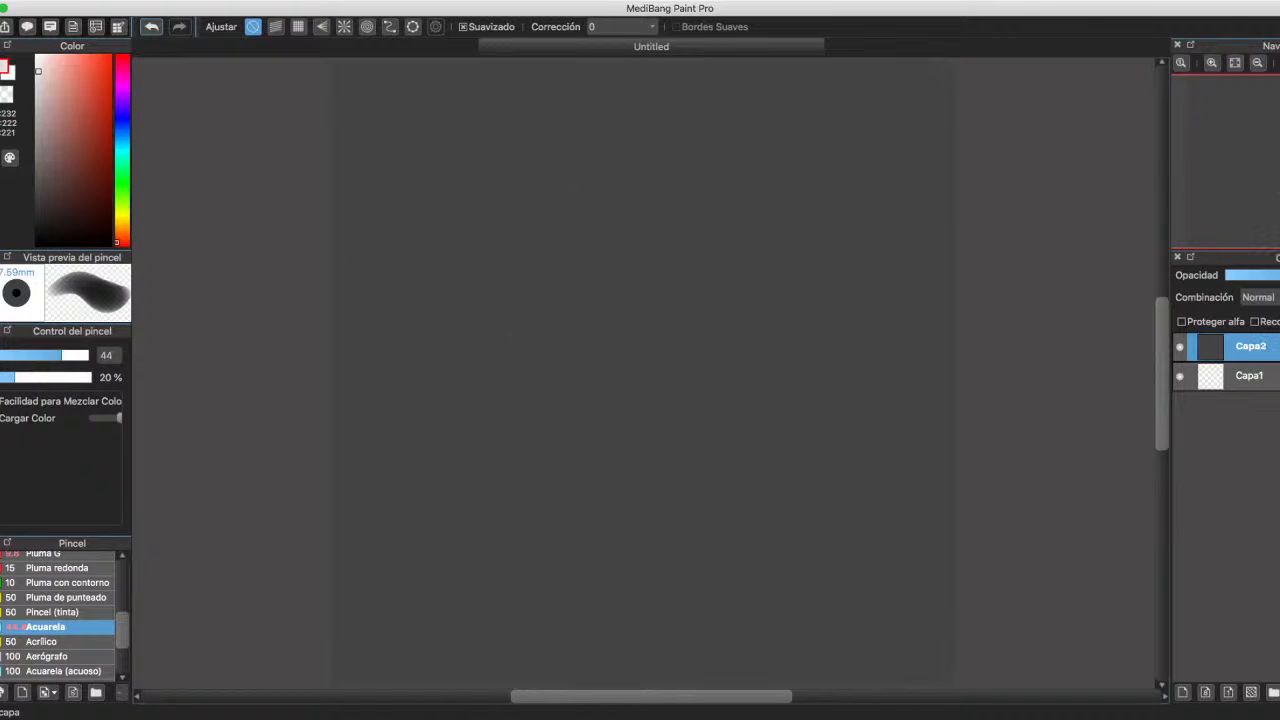
pyautogui.click(1183, 692)
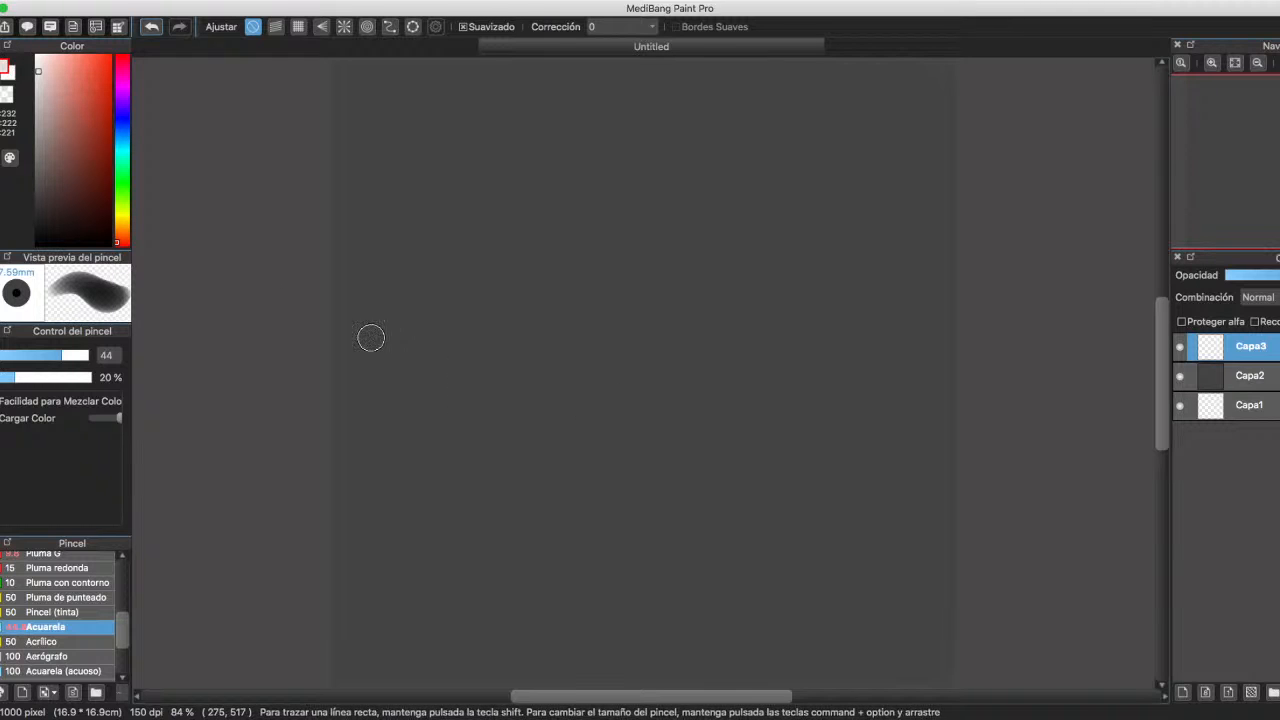
# Set the drawing colour to a pale blue-grey (RGB 187, 210, 212) and select Pluma G at size 13.6.
pyautogui.scroll(3, 66, 610)
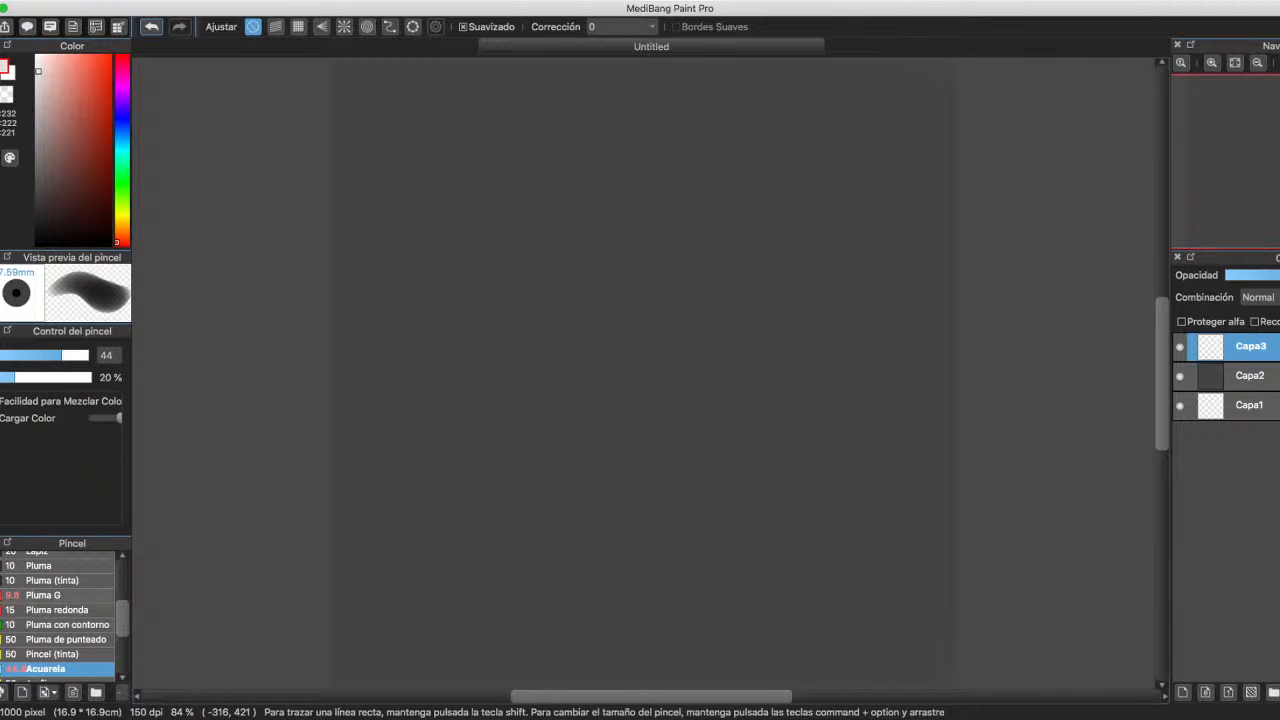
pyautogui.click(66, 595)
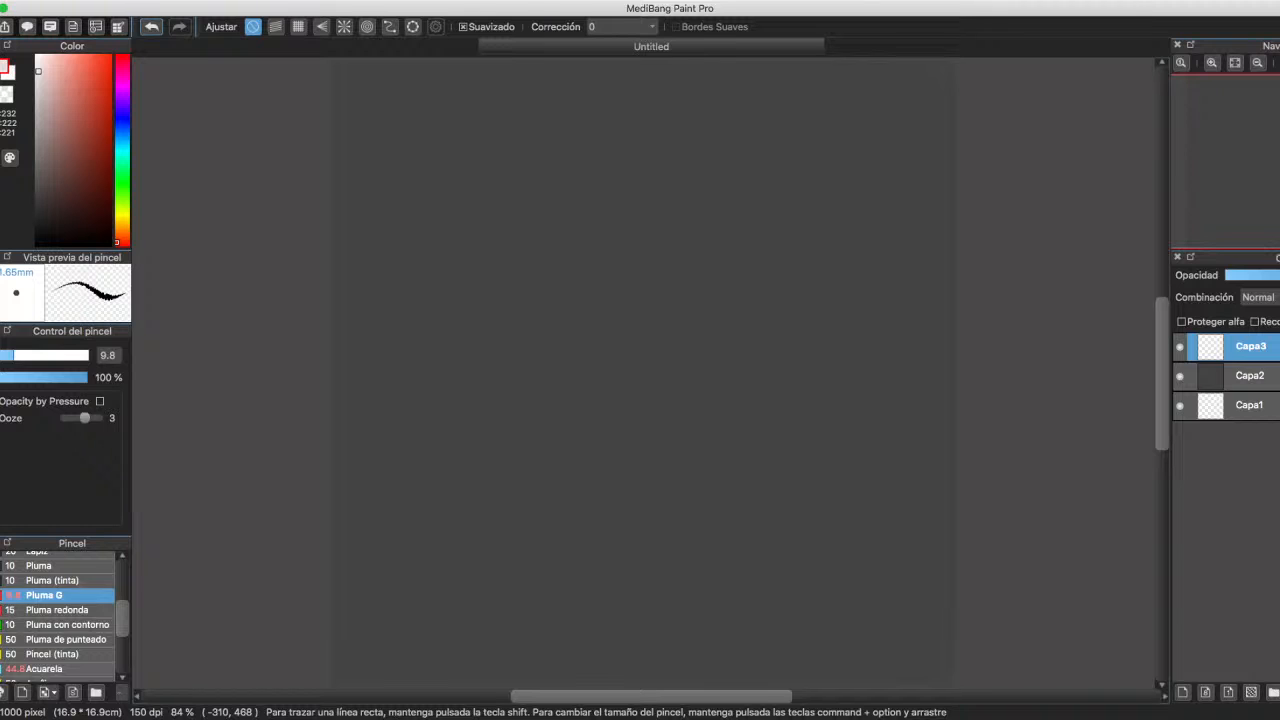
pyautogui.click(45, 668)
pyautogui.moveTo(643, 374); pyautogui.dragTo(643, 374)
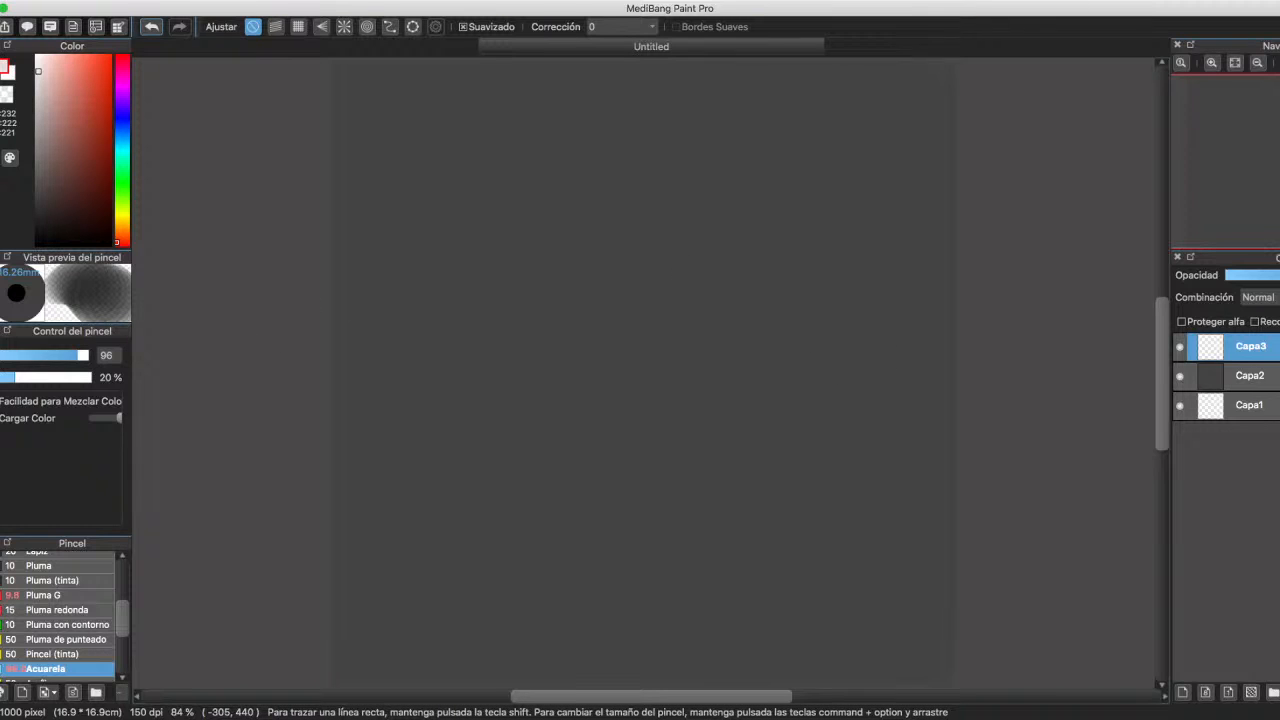
pyautogui.moveTo(78, 355); pyautogui.dragTo(64, 355)
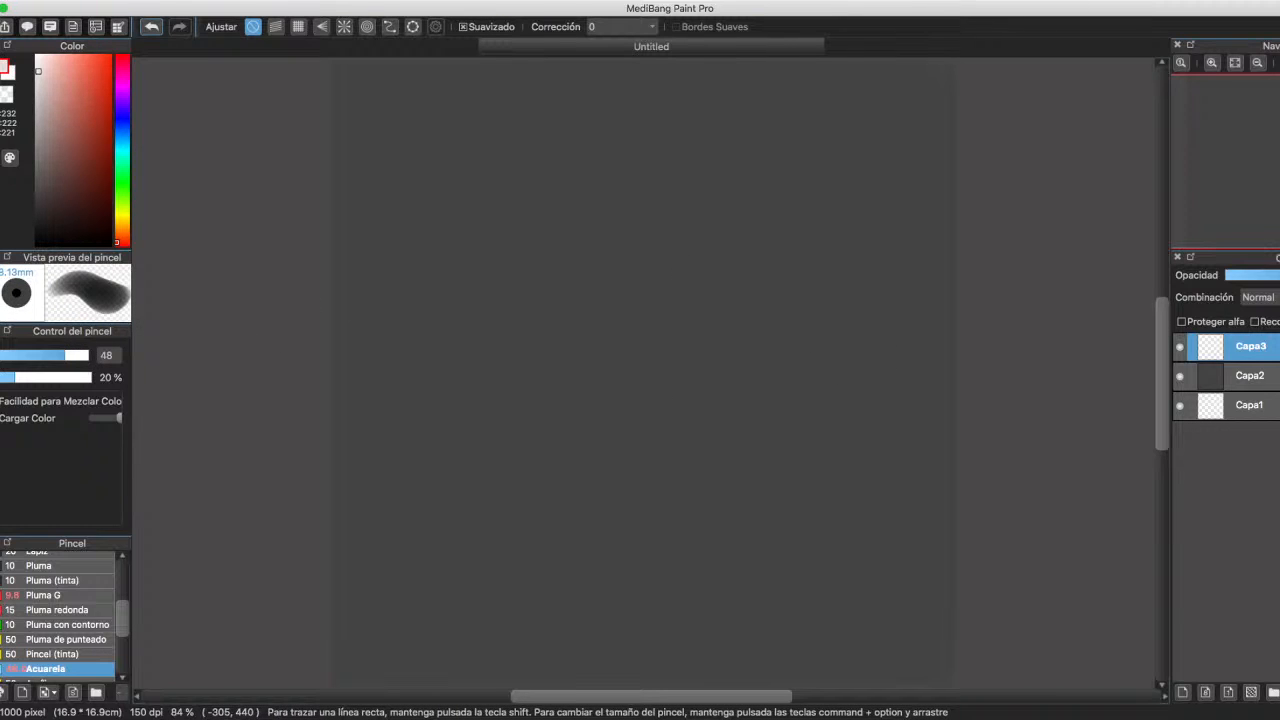
pyautogui.click(116, 148)
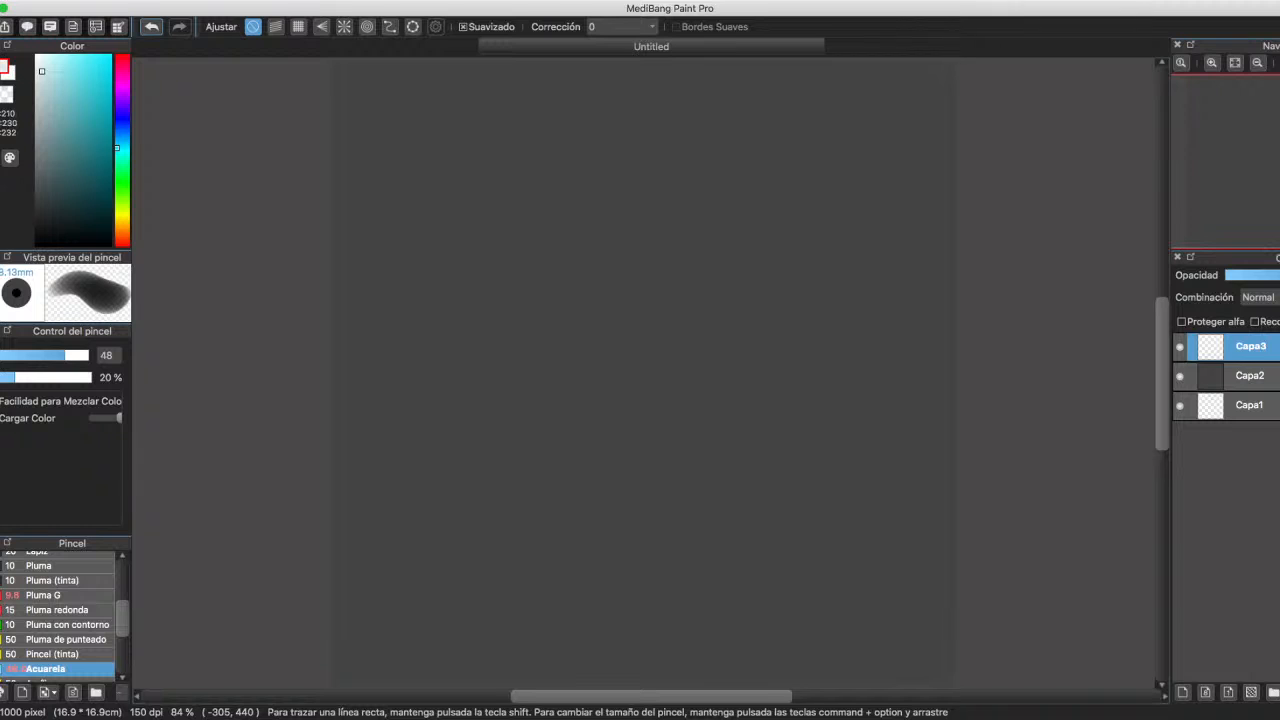
pyautogui.click(43, 87)
pyautogui.click(47, 355)
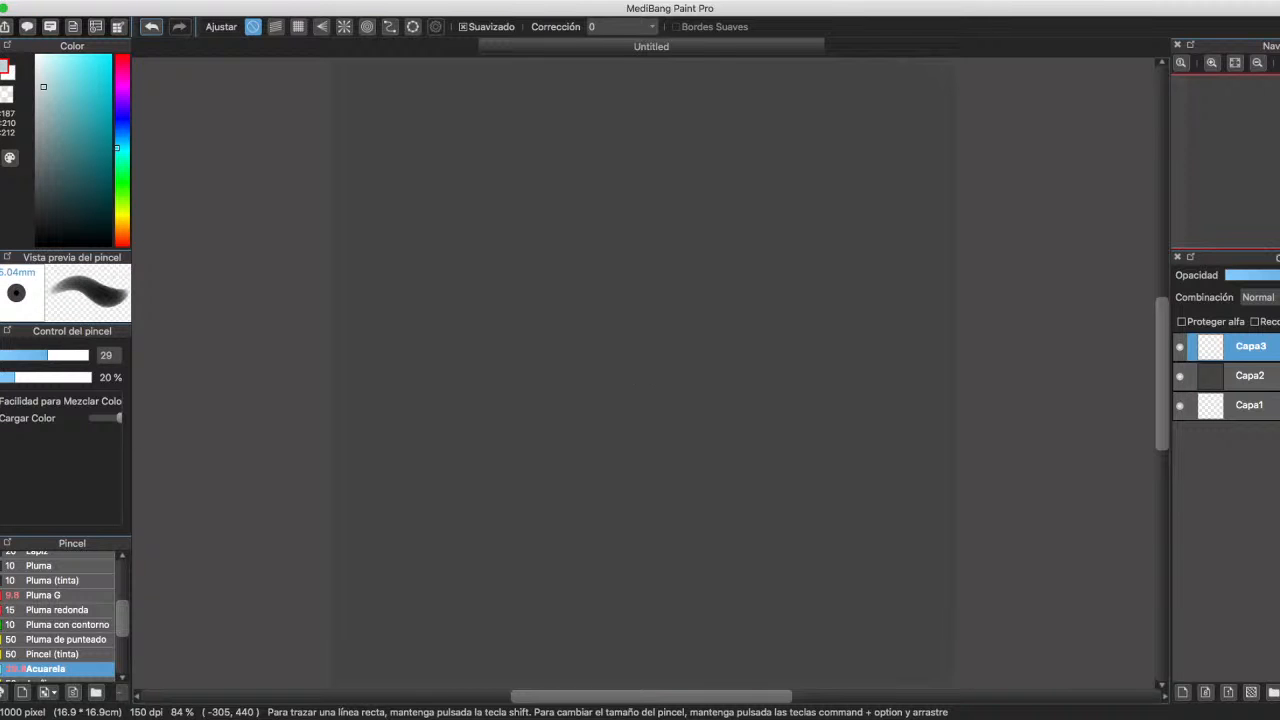
pyautogui.click(43, 595)
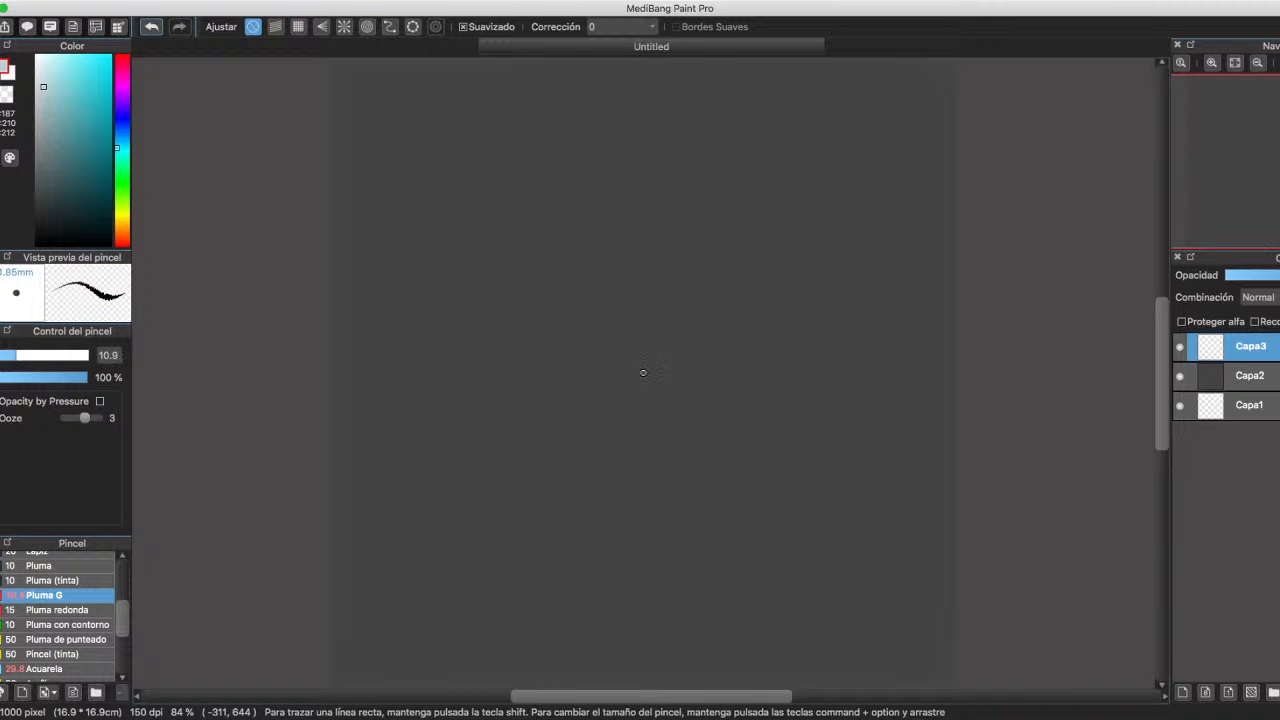
pyautogui.click(21, 355)
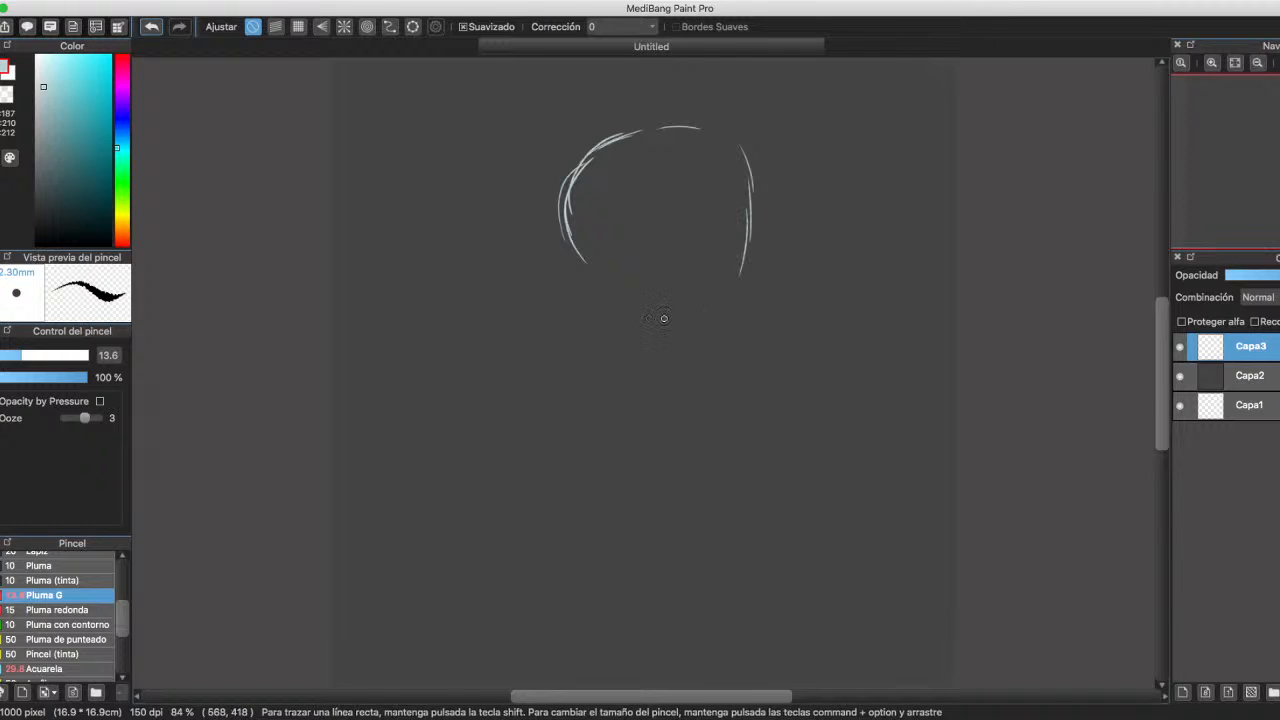
# Sketch a round skull with forehead guide lines, brows, eyes and nose, and a curved strand down the right side.
pyautogui.moveTo(616, 282); pyautogui.dragTo(745, 276)
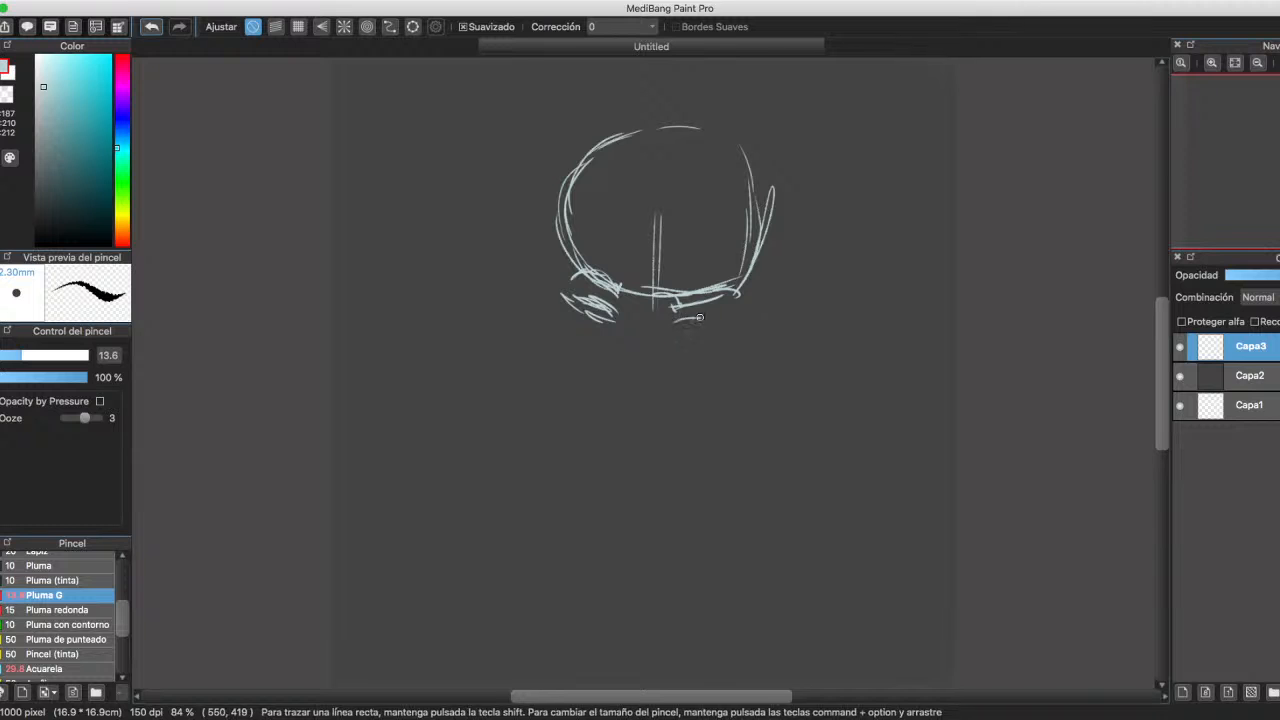
pyautogui.moveTo(645, 276); pyautogui.dragTo(656, 214)
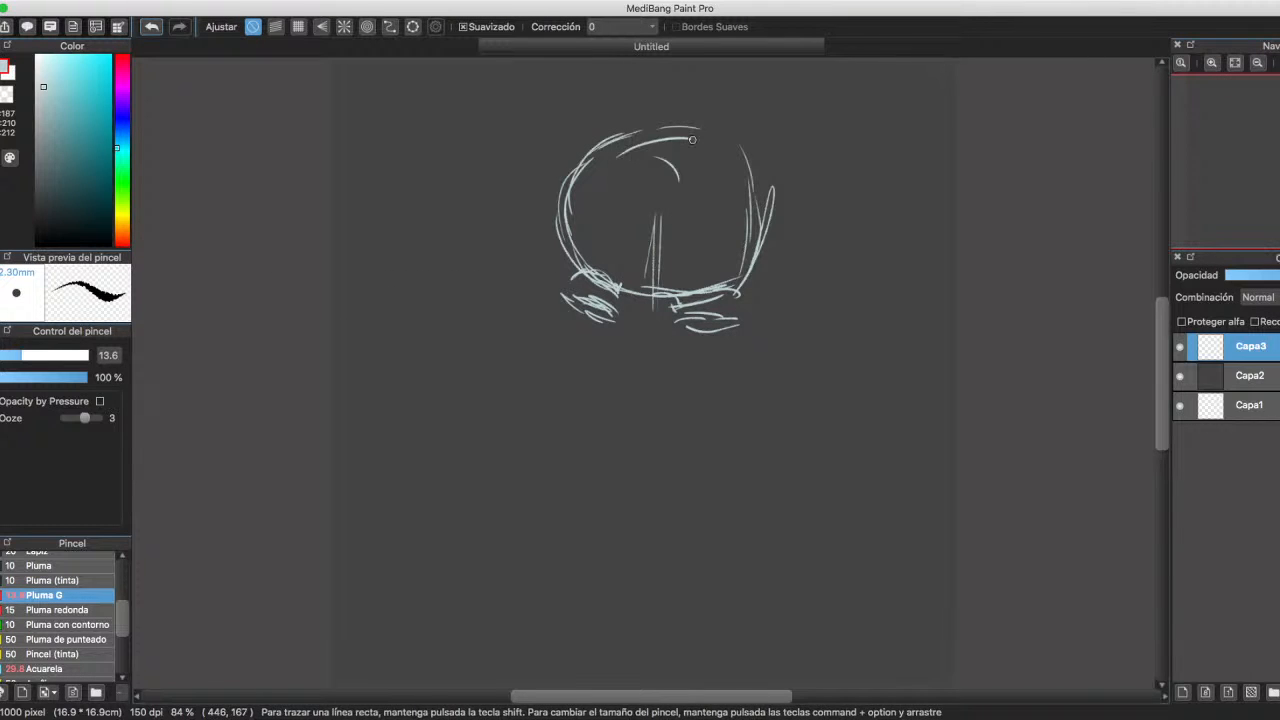
pyautogui.moveTo(672, 160)
pyautogui.mouseDown()
pyautogui.moveTo(715, 263)
pyautogui.moveTo(794, 341)
pyautogui.moveTo(781, 371)
pyautogui.mouseUp()
pyautogui.moveTo(718, 219)
pyautogui.mouseDown()
pyautogui.moveTo(778, 427)
pyautogui.moveTo(765, 452)
pyautogui.mouseUp()
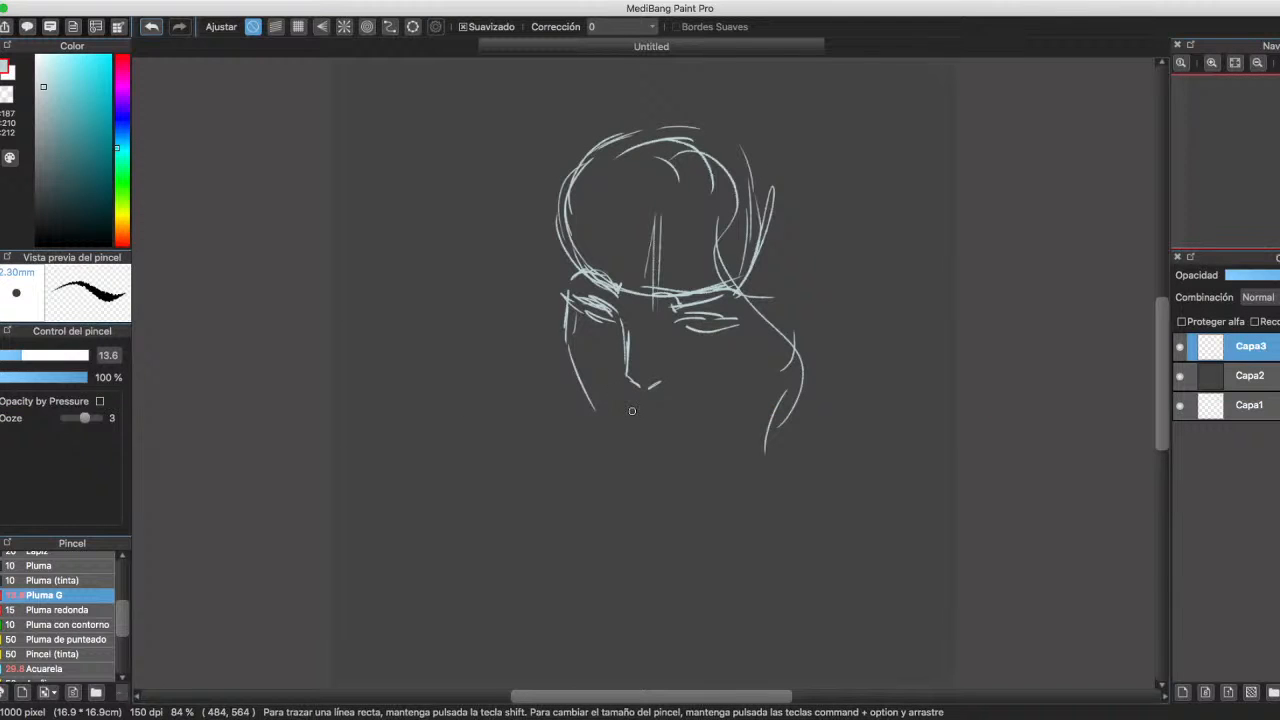
# Sketch the lips, refine the eyes and brows, and draw the jawline meeting at a narrow chin.
pyautogui.moveTo(639, 429)
pyautogui.mouseDown()
pyautogui.moveTo(666, 429)
pyautogui.moveTo(676, 408)
pyautogui.mouseUp()
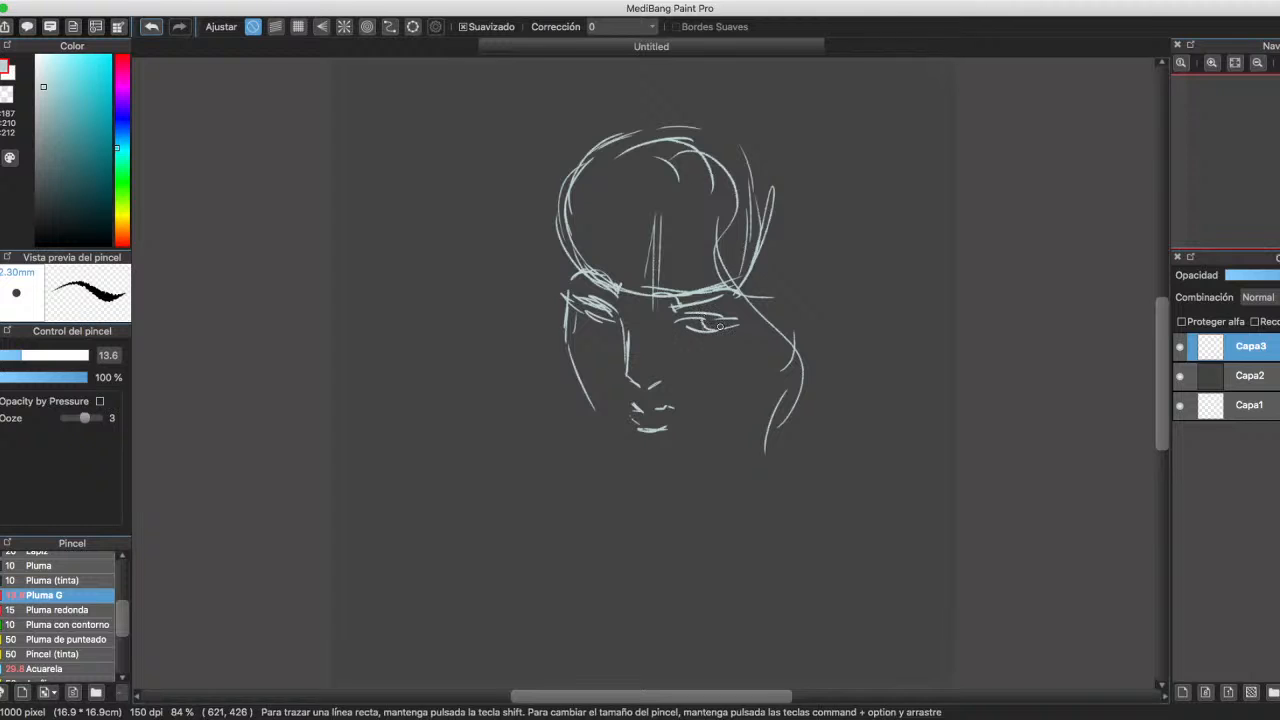
pyautogui.moveTo(729, 289); pyautogui.dragTo(748, 286)
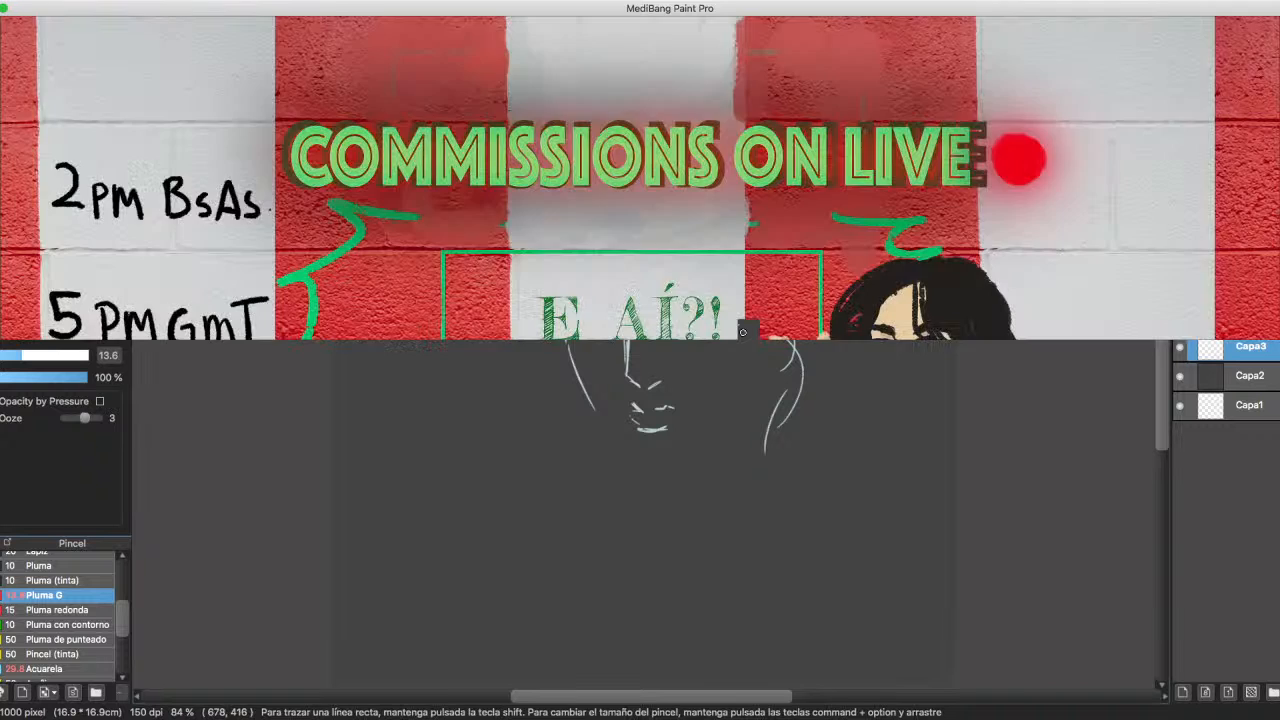
pyautogui.moveTo(676, 409); pyautogui.dragTo(690, 407)
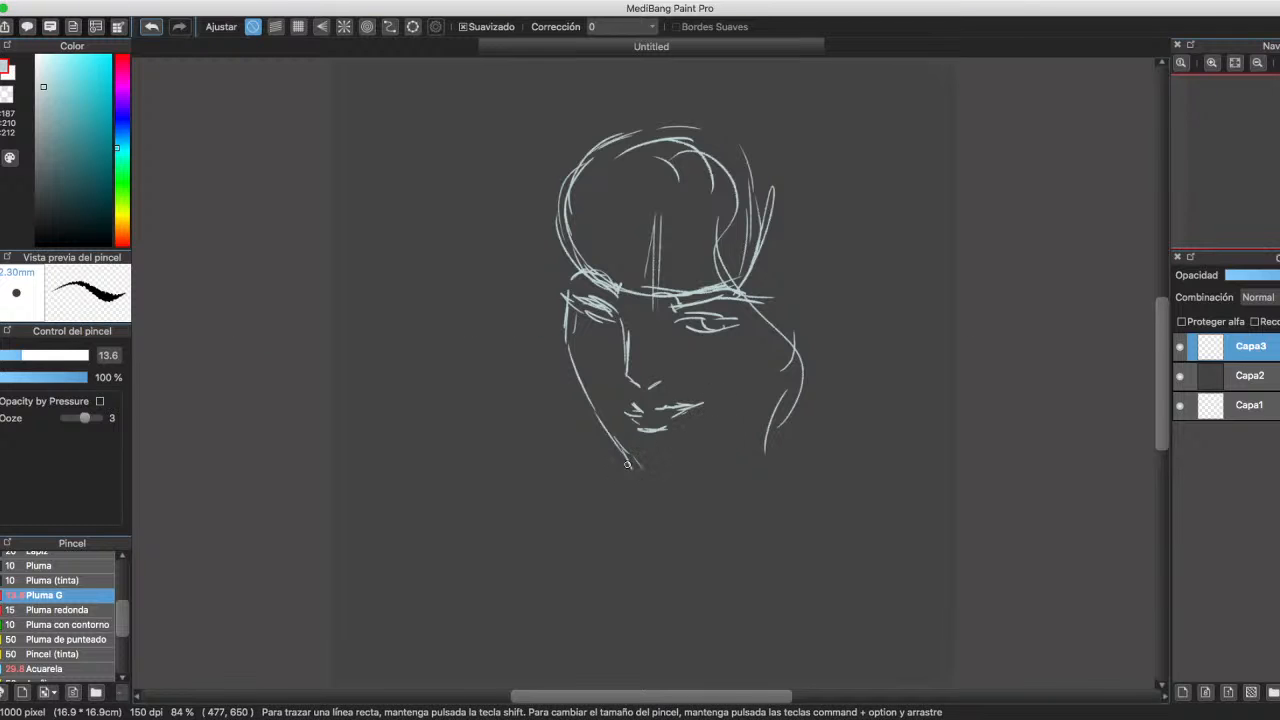
pyautogui.moveTo(628, 445); pyautogui.dragTo(670, 482)
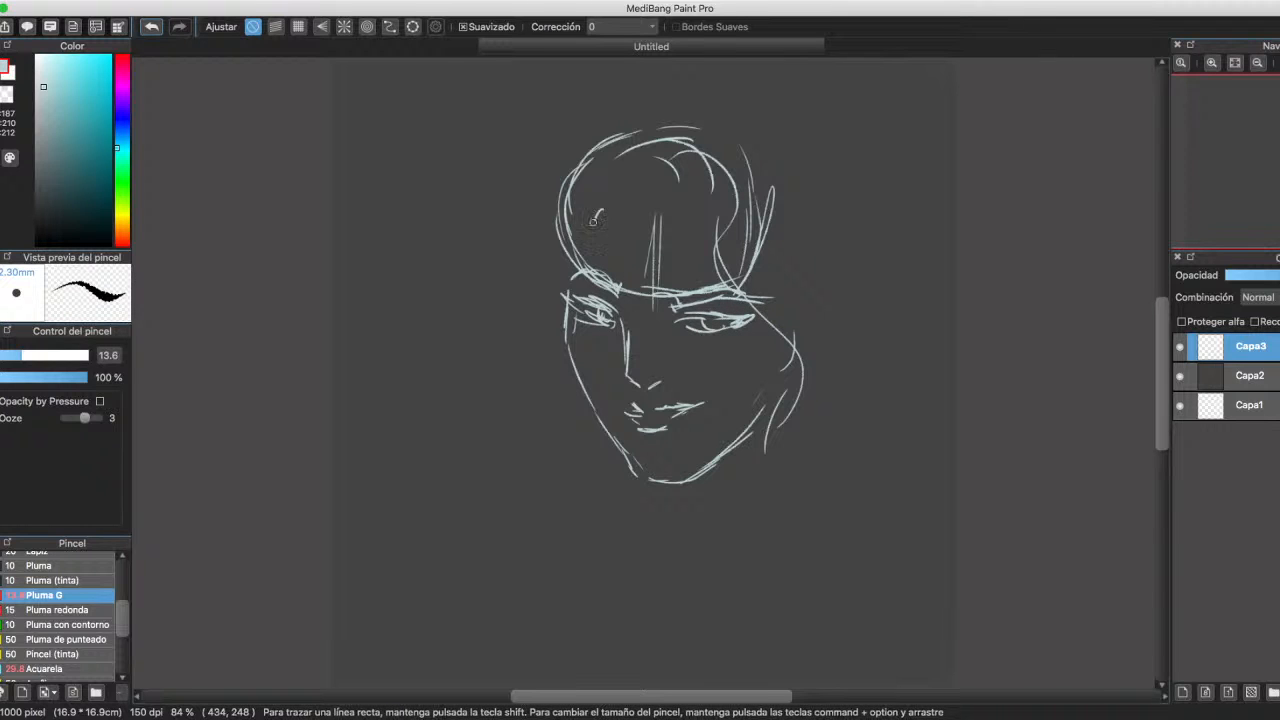
# Draw the hairline around the forehead and long wavy hair falling along both sides of the face.
pyautogui.moveTo(593, 221); pyautogui.dragTo(588, 270)
pyautogui.moveTo(573, 233)
pyautogui.mouseDown()
pyautogui.moveTo(562, 290)
pyautogui.moveTo(575, 292)
pyautogui.moveTo(579, 186)
pyautogui.moveTo(600, 157)
pyautogui.moveTo(675, 150)
pyautogui.moveTo(729, 193)
pyautogui.mouseUp()
pyautogui.moveTo(602, 130); pyautogui.dragTo(556, 276)
pyautogui.moveTo(640, 98)
pyautogui.mouseDown()
pyautogui.moveTo(728, 87)
pyautogui.moveTo(807, 139)
pyautogui.moveTo(855, 243)
pyautogui.mouseUp()
pyautogui.moveTo(805, 122); pyautogui.dragTo(838, 211)
pyautogui.moveTo(876, 284); pyautogui.dragTo(862, 493)
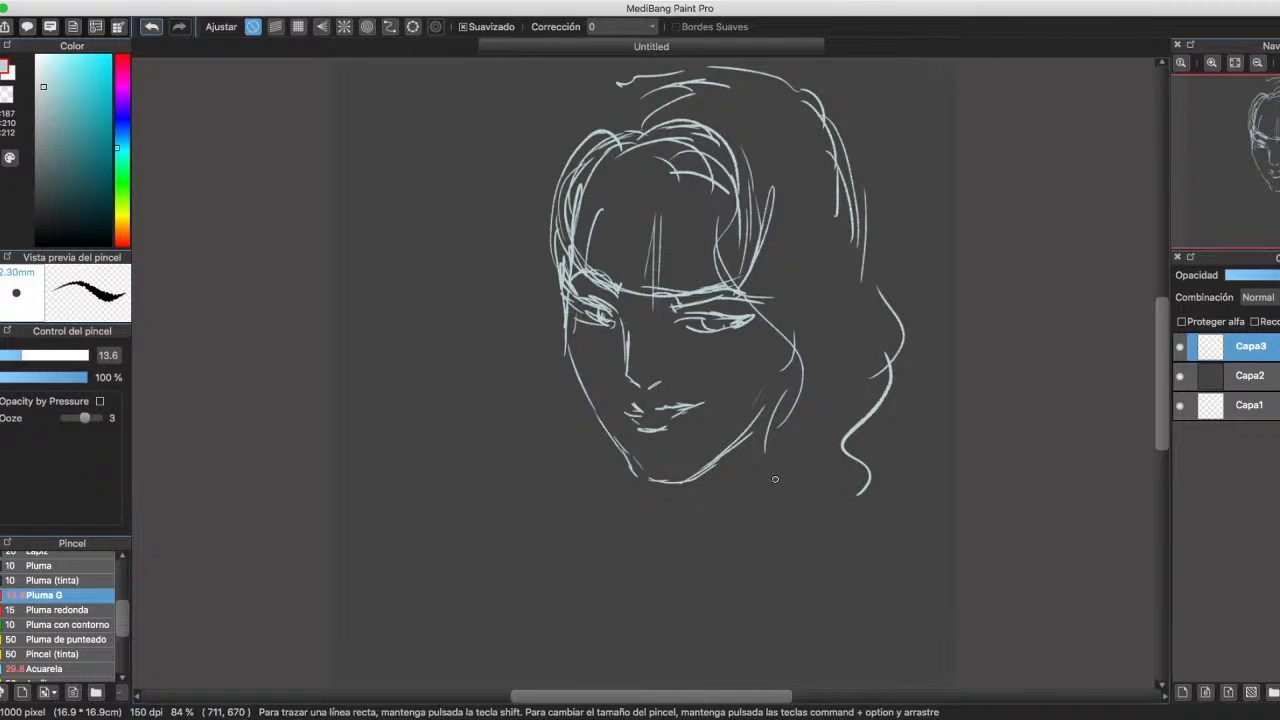
pyautogui.moveTo(779, 308); pyautogui.dragTo(766, 410)
pyautogui.moveTo(782, 352); pyautogui.dragTo(754, 506)
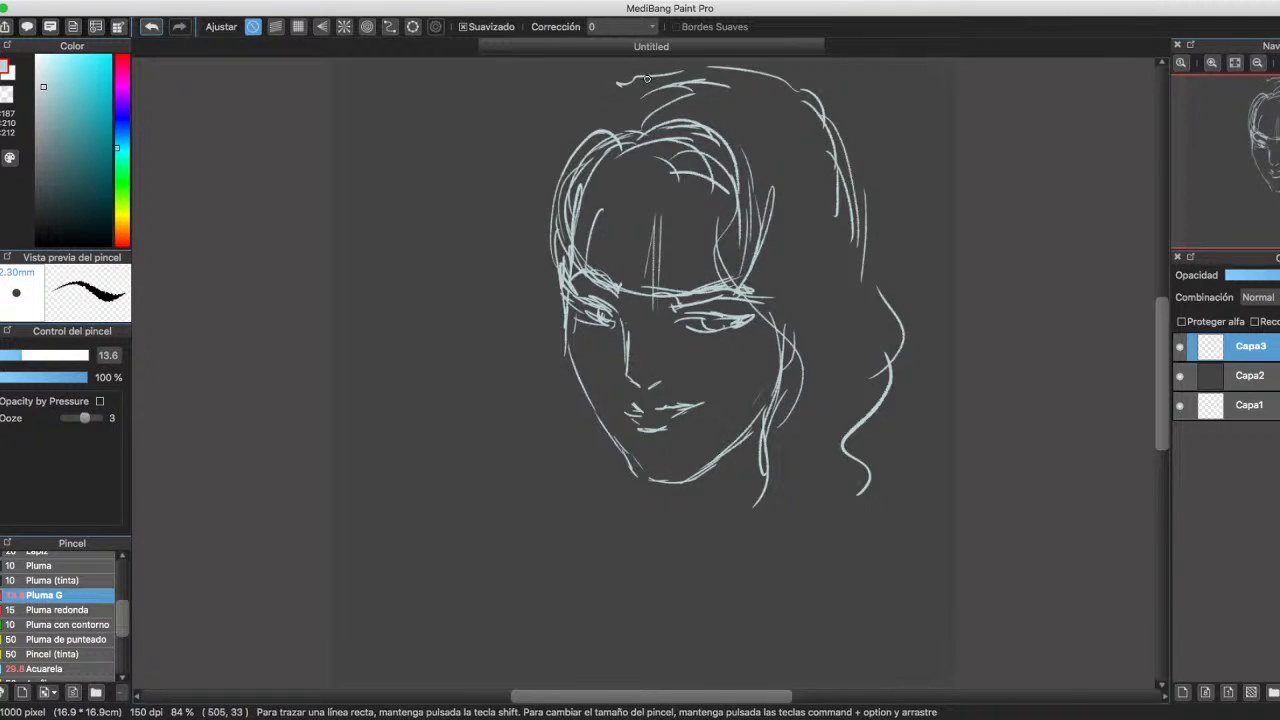
pyautogui.moveTo(563, 123)
pyautogui.mouseDown()
pyautogui.moveTo(518, 215)
pyautogui.moveTo(522, 428)
pyautogui.moveTo(557, 490)
pyautogui.mouseUp()
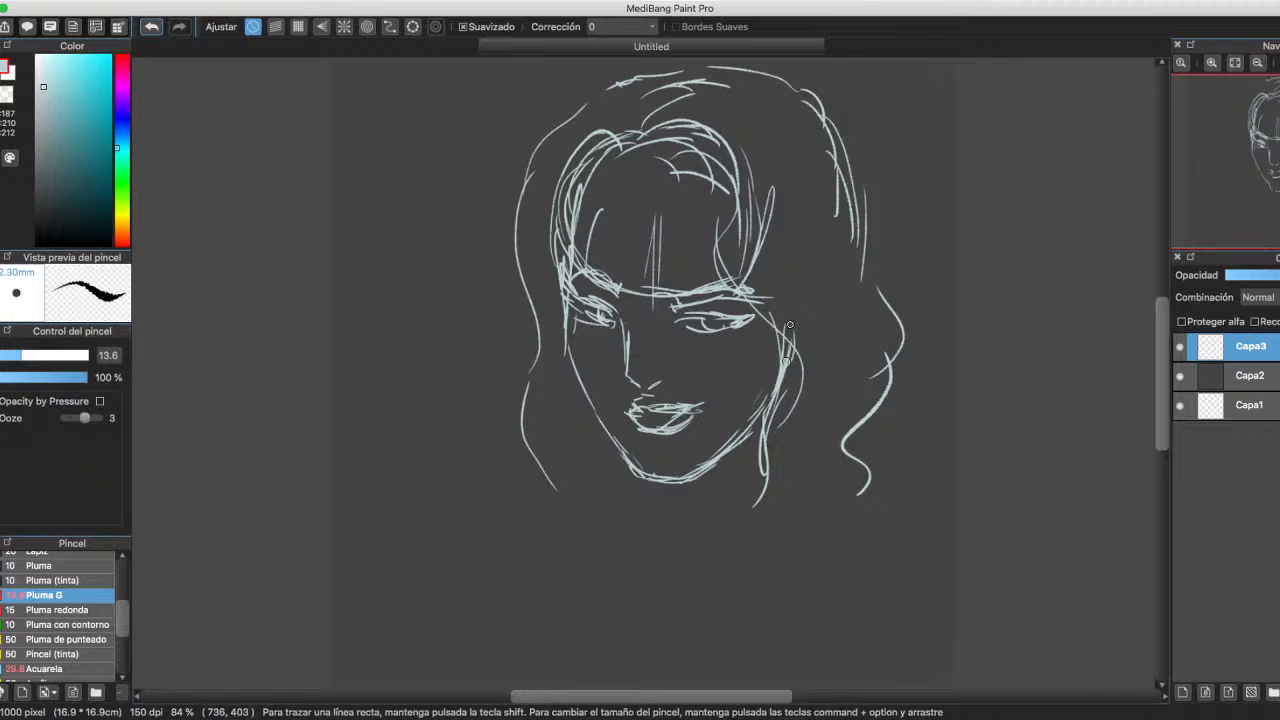
# Sketch the ear beside the right cheek with its inner contour and hair lines running down to it.
pyautogui.moveTo(788, 324)
pyautogui.mouseDown()
pyautogui.moveTo(806, 280)
pyautogui.moveTo(796, 340)
pyautogui.mouseUp()
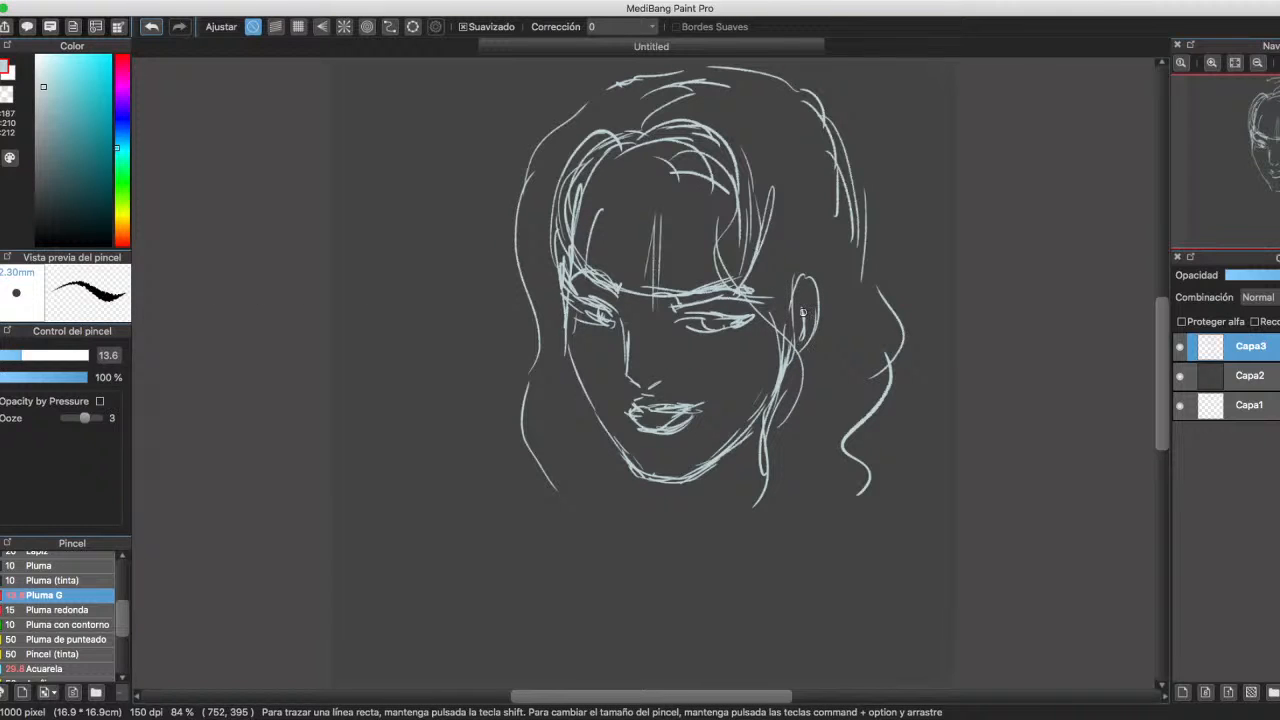
pyautogui.moveTo(804, 289); pyautogui.dragTo(803, 368)
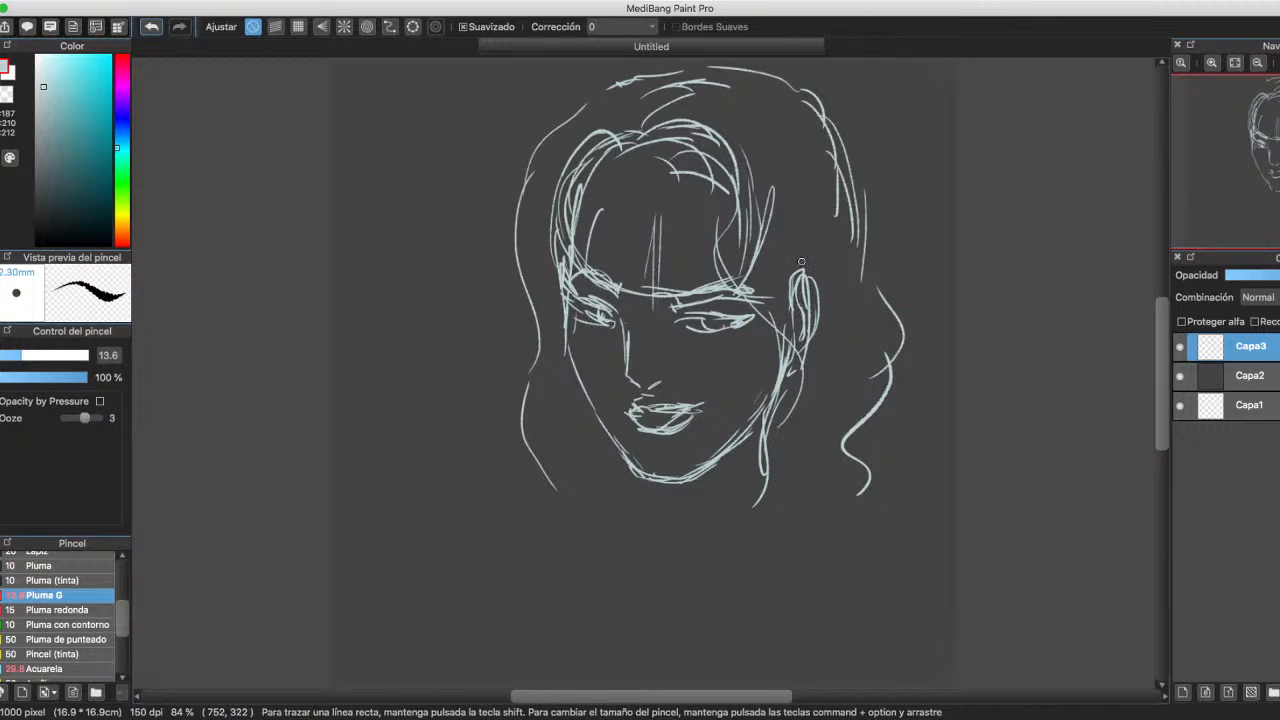
pyautogui.moveTo(800, 282); pyautogui.dragTo(795, 343)
pyautogui.moveTo(793, 228); pyautogui.dragTo(795, 305)
pyautogui.moveTo(788, 250); pyautogui.dragTo(789, 350)
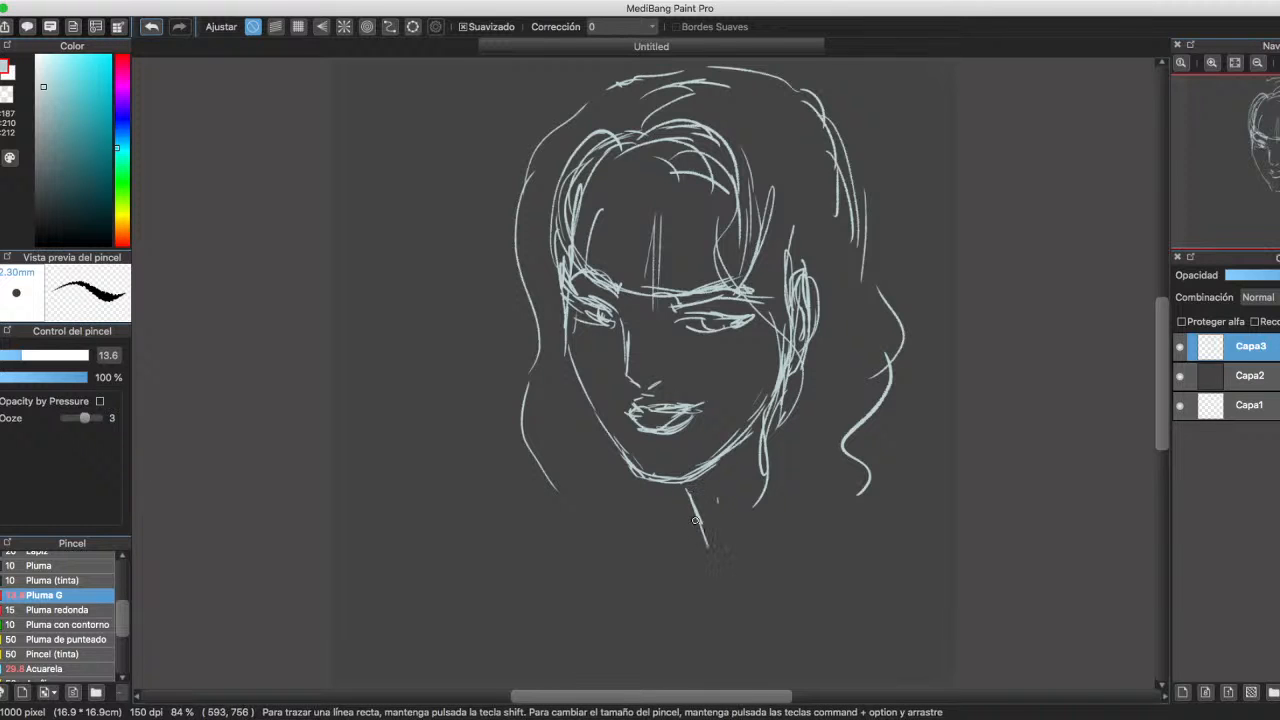
# Sketch the neck below the chin with a long curve sweeping from behind the jaw down to the lower left.
pyautogui.moveTo(722, 515); pyautogui.dragTo(705, 540)
pyautogui.moveTo(729, 497); pyautogui.dragTo(676, 561)
pyautogui.moveTo(765, 466); pyautogui.dragTo(680, 558)
pyautogui.moveTo(740, 482); pyautogui.dragTo(676, 572)
pyautogui.moveTo(779, 452); pyautogui.dragTo(740, 482)
pyautogui.moveTo(698, 530); pyautogui.dragTo(626, 648)
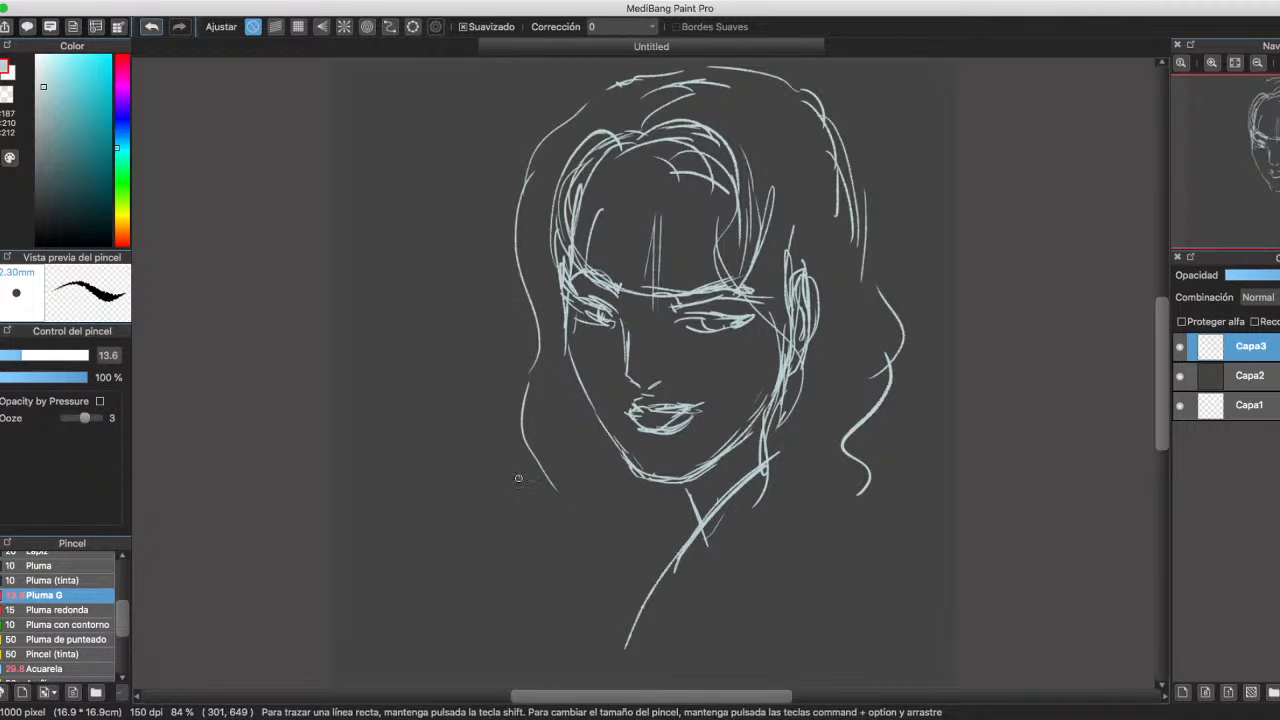
# Sketch the wavy hair ends falling from the left side of the face toward the shoulder.
pyautogui.moveTo(518, 478); pyautogui.dragTo(567, 575)
pyautogui.moveTo(590, 598)
pyautogui.mouseDown()
pyautogui.moveTo(575, 634)
pyautogui.moveTo(606, 620)
pyautogui.moveTo(629, 500)
pyautogui.mouseUp()
pyautogui.moveTo(630, 505); pyautogui.dragTo(644, 570)
# Sketch the shoulder line behind the neck and the long locks flowing over it along the hair's right edge.
pyautogui.moveTo(757, 420)
pyautogui.mouseDown()
pyautogui.moveTo(725, 510)
pyautogui.moveTo(728, 558)
pyautogui.moveTo(857, 508)
pyautogui.moveTo(896, 380)
pyautogui.moveTo(900, 480)
pyautogui.mouseUp()
pyautogui.moveTo(895, 378); pyautogui.dragTo(912, 506)
pyautogui.moveTo(920, 456)
pyautogui.mouseDown()
pyautogui.moveTo(915, 515)
pyautogui.moveTo(697, 569)
pyautogui.moveTo(850, 522)
pyautogui.moveTo(950, 606)
pyautogui.mouseUp()
pyautogui.moveTo(880, 546); pyautogui.dragTo(903, 629)
pyautogui.moveTo(941, 635); pyautogui.dragTo(859, 587)
pyautogui.moveTo(829, 536)
pyautogui.mouseDown()
pyautogui.moveTo(911, 631)
pyautogui.moveTo(918, 546)
pyautogui.mouseUp()
pyautogui.moveTo(930, 492)
pyautogui.mouseDown()
pyautogui.moveTo(944, 575)
pyautogui.moveTo(900, 265)
pyautogui.moveTo(862, 137)
pyautogui.moveTo(888, 244)
pyautogui.mouseUp()
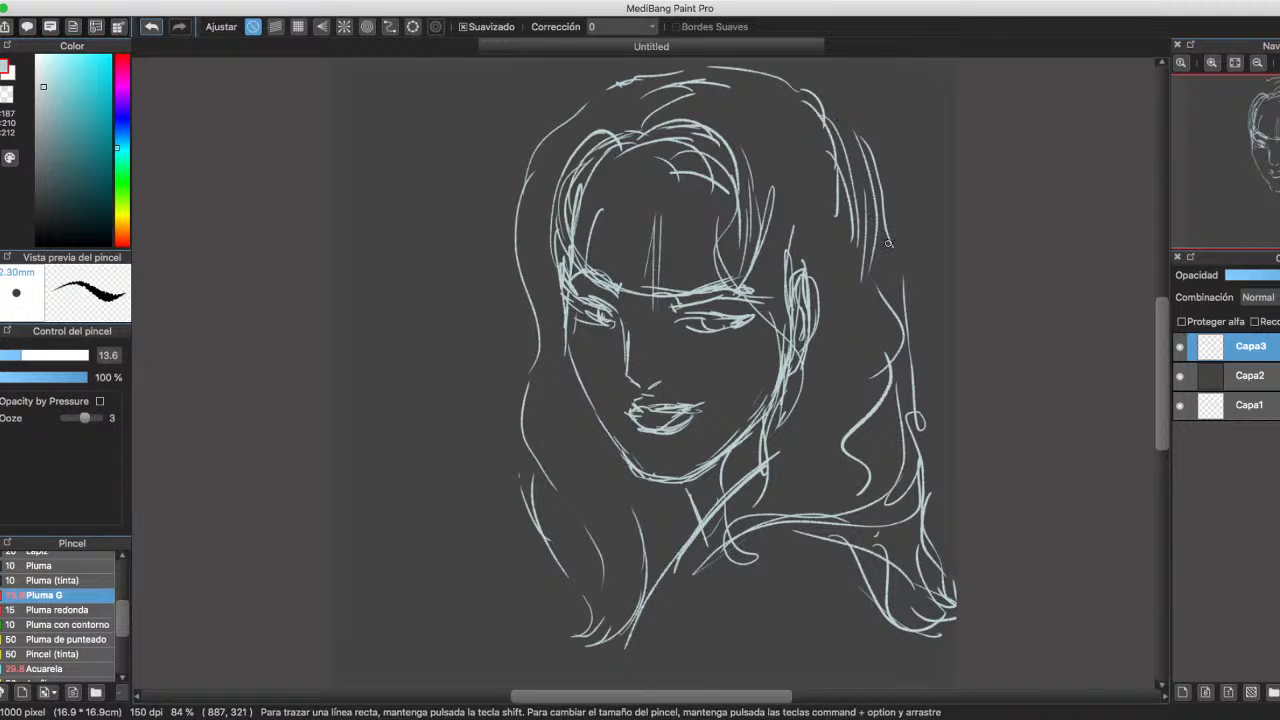
# Add curved strands across the crown and down the upper right side of the hair.
pyautogui.moveTo(850, 140); pyautogui.dragTo(888, 244)
pyautogui.moveTo(816, 110)
pyautogui.mouseDown()
pyautogui.moveTo(701, 76)
pyautogui.moveTo(834, 216)
pyautogui.mouseUp()
pyautogui.moveTo(794, 163)
pyautogui.mouseDown()
pyautogui.moveTo(826, 258)
pyautogui.moveTo(797, 356)
pyautogui.mouseUp()
pyautogui.moveTo(847, 198)
pyautogui.mouseDown()
pyautogui.moveTo(884, 258)
pyautogui.moveTo(875, 325)
pyautogui.mouseUp()
pyautogui.moveTo(832, 110); pyautogui.dragTo(886, 206)
# Build up the hair on the left with overlapping wavy strands from the temple down to the curled ends.
pyautogui.moveTo(584, 162)
pyautogui.mouseDown()
pyautogui.moveTo(536, 205)
pyautogui.moveTo(533, 273)
pyautogui.moveTo(567, 540)
pyautogui.mouseUp()
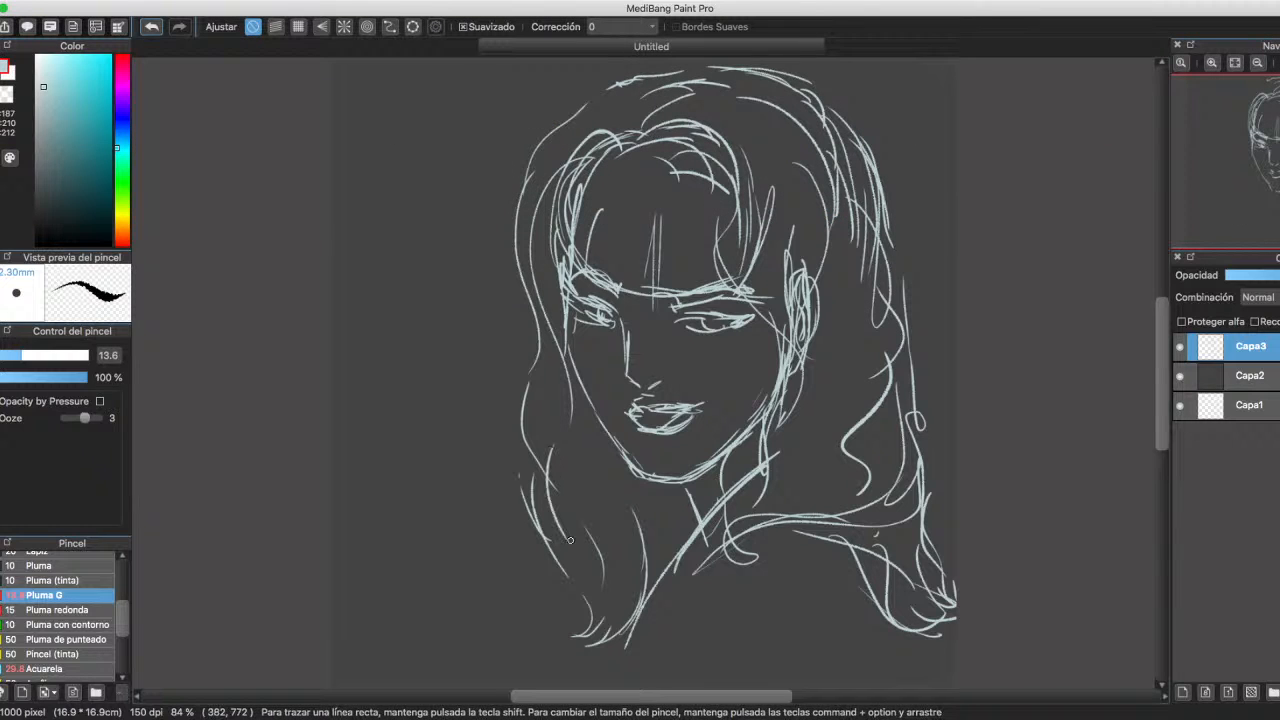
pyautogui.moveTo(510, 428)
pyautogui.mouseDown()
pyautogui.moveTo(542, 512)
pyautogui.moveTo(518, 473)
pyautogui.moveTo(548, 342)
pyautogui.mouseUp()
pyautogui.moveTo(522, 386); pyautogui.dragTo(514, 436)
pyautogui.moveTo(540, 322); pyautogui.dragTo(516, 406)
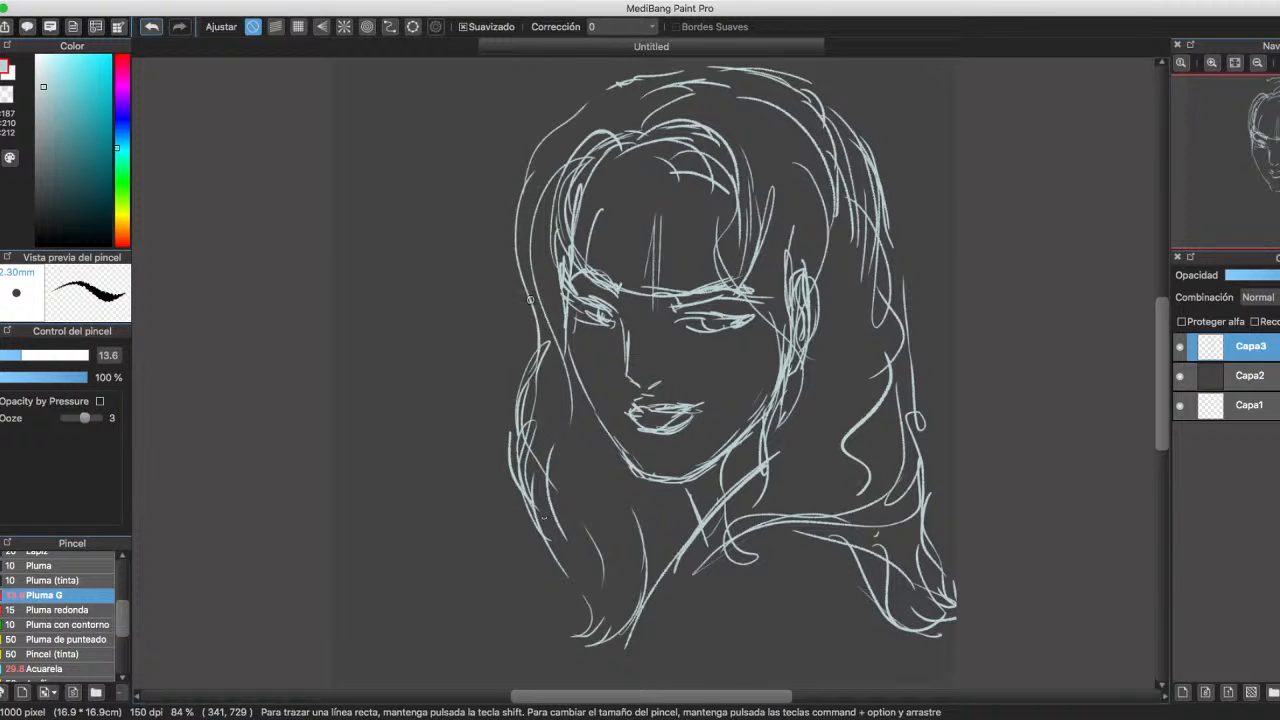
pyautogui.moveTo(539, 328); pyautogui.dragTo(528, 512)
pyautogui.moveTo(518, 402)
pyautogui.mouseDown()
pyautogui.moveTo(502, 466)
pyautogui.moveTo(512, 478)
pyautogui.mouseUp()
pyautogui.moveTo(518, 486); pyautogui.dragTo(588, 626)
pyautogui.moveTo(574, 618); pyautogui.dragTo(590, 630)
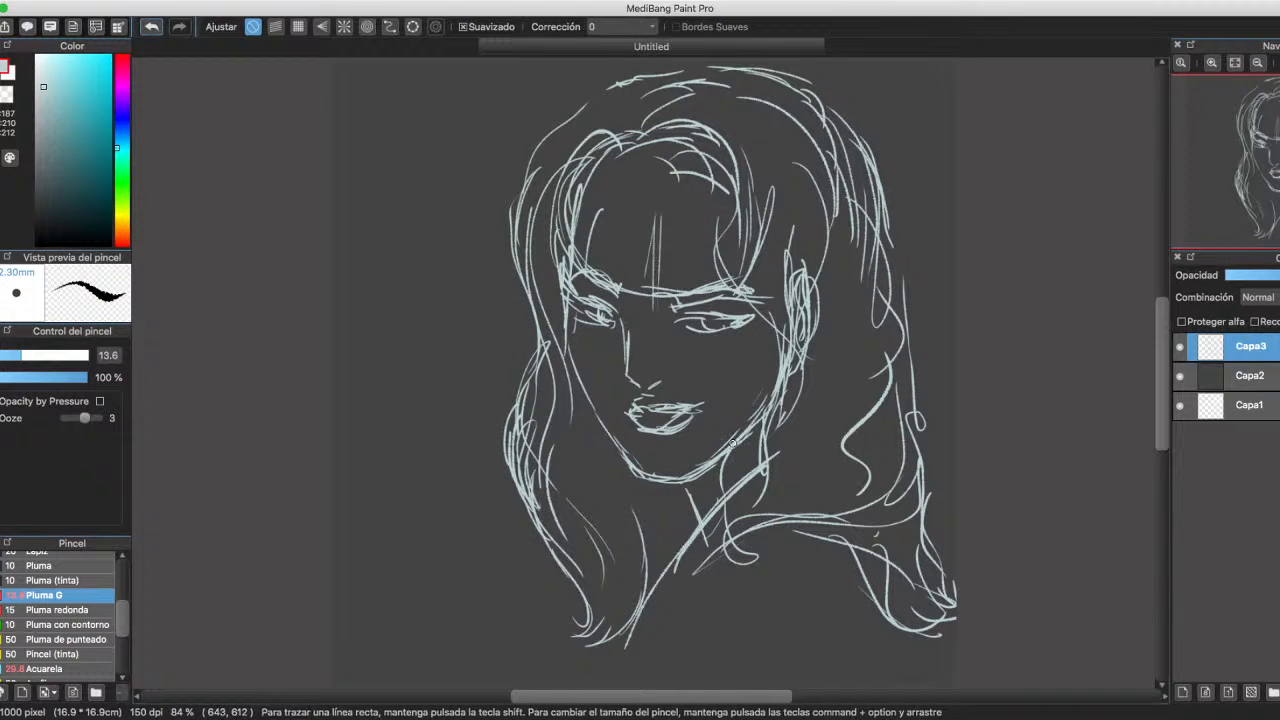
# Thicken the locks beside the neck, over the shoulder and along the hair's right outer edge.
pyautogui.moveTo(743, 451)
pyautogui.mouseDown()
pyautogui.moveTo(695, 537)
pyautogui.moveTo(678, 601)
pyautogui.mouseUp()
pyautogui.moveTo(806, 520); pyautogui.dragTo(850, 487)
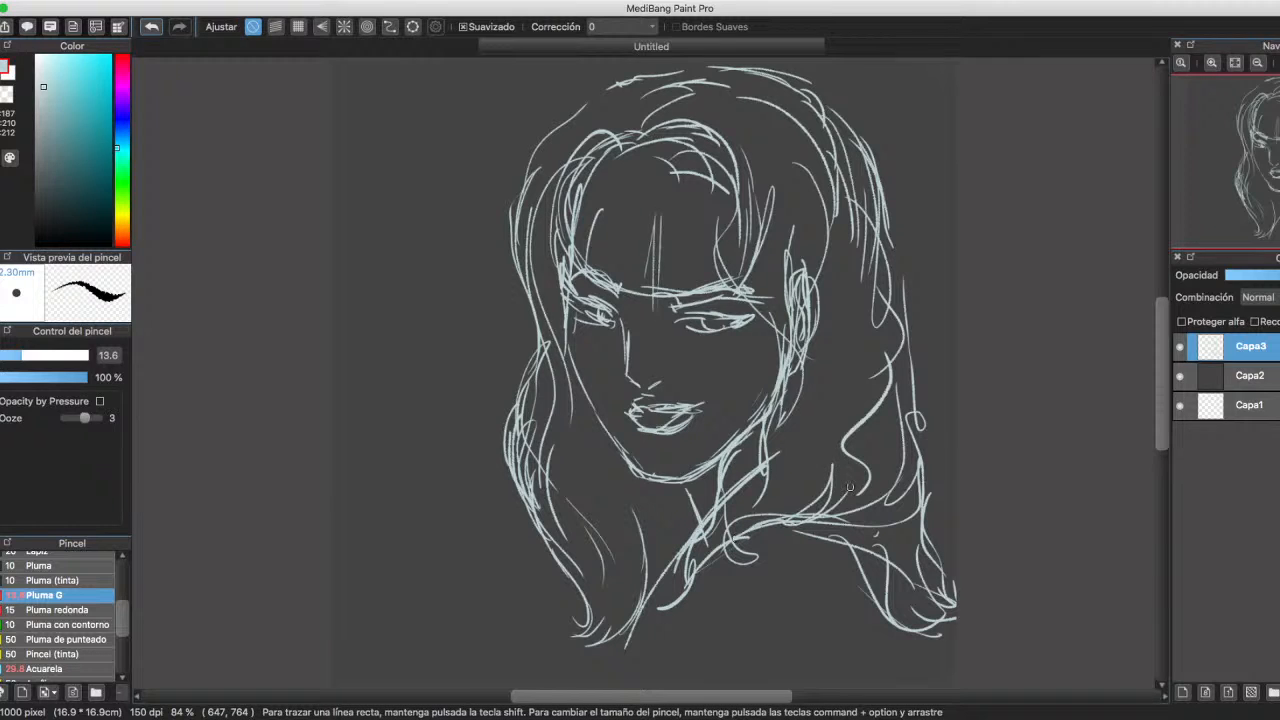
pyautogui.moveTo(838, 538)
pyautogui.mouseDown()
pyautogui.moveTo(866, 450)
pyautogui.moveTo(846, 575)
pyautogui.moveTo(898, 545)
pyautogui.moveTo(932, 560)
pyautogui.moveTo(966, 616)
pyautogui.moveTo(922, 538)
pyautogui.mouseUp()
pyautogui.moveTo(915, 423)
pyautogui.mouseDown()
pyautogui.moveTo(910, 470)
pyautogui.moveTo(893, 279)
pyautogui.mouseUp()
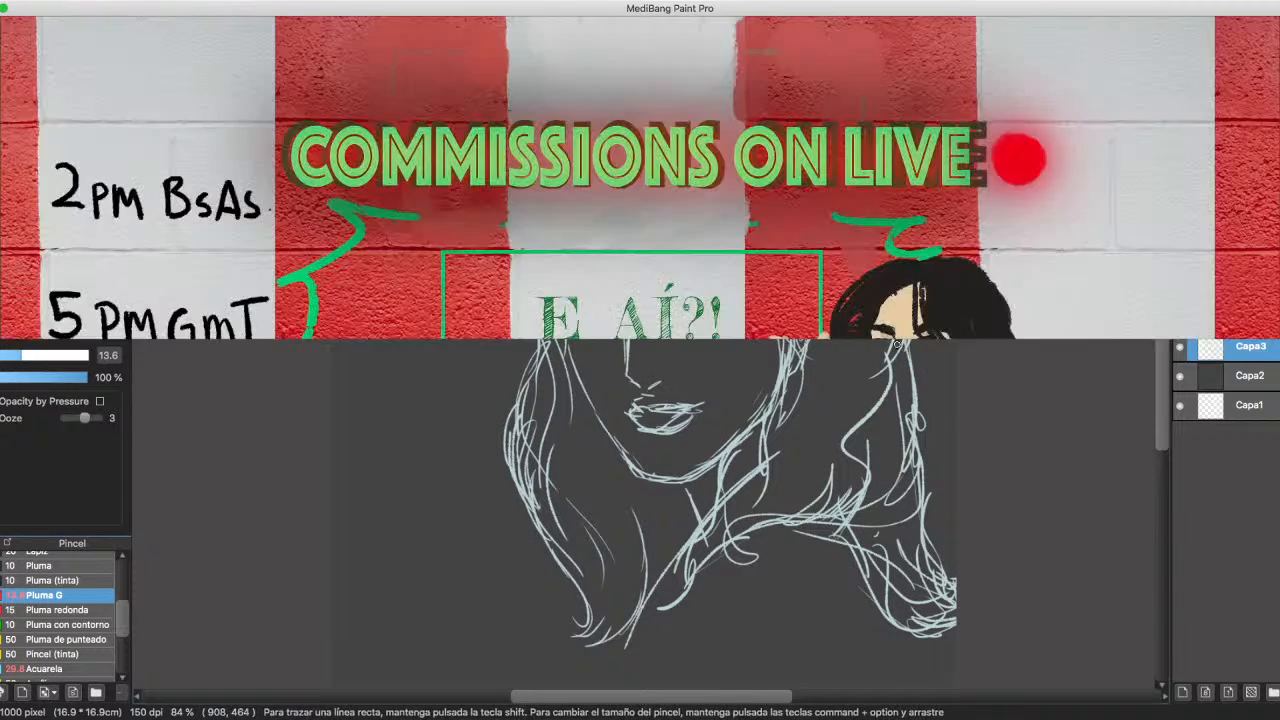
pyautogui.moveTo(910, 410); pyautogui.dragTo(916, 476)
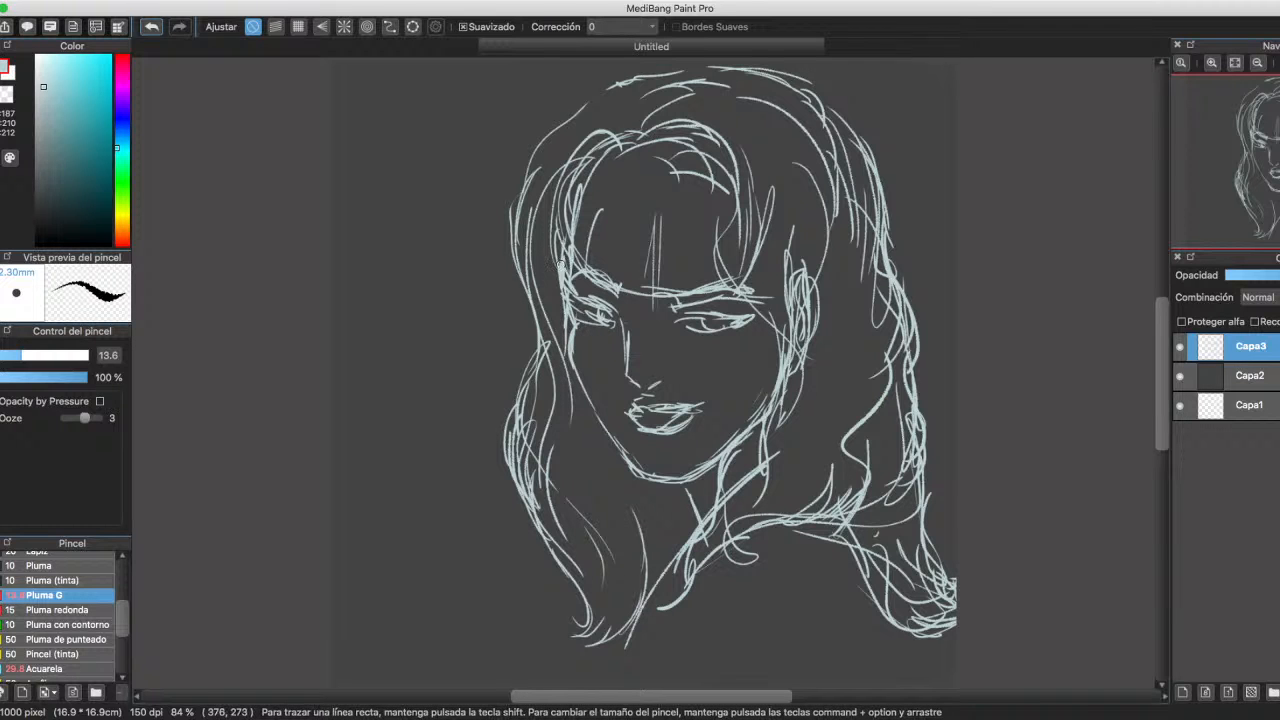
# Draw strands framing the forehead and temples and long curved locks falling behind the ear to the neck.
pyautogui.moveTo(560, 264); pyautogui.dragTo(605, 151)
pyautogui.moveTo(690, 140)
pyautogui.mouseDown()
pyautogui.moveTo(745, 355)
pyautogui.moveTo(735, 450)
pyautogui.mouseUp()
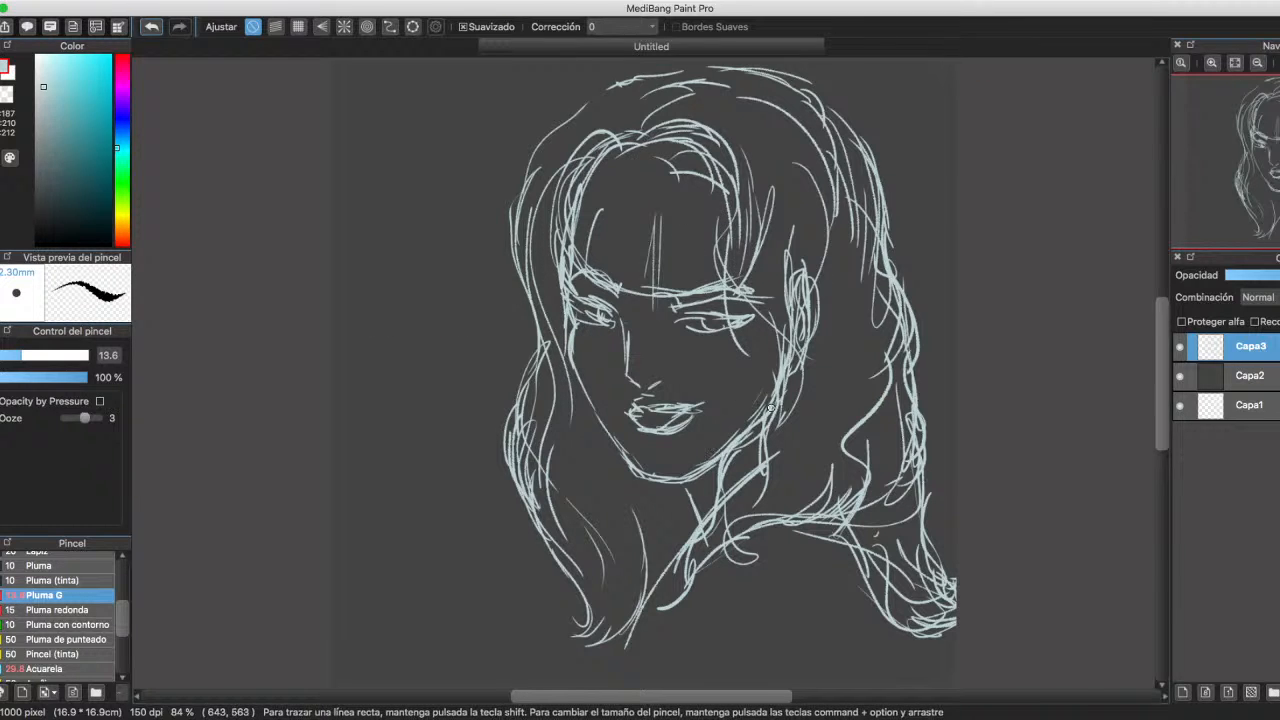
pyautogui.moveTo(770, 408); pyautogui.dragTo(717, 565)
pyautogui.moveTo(836, 354); pyautogui.dragTo(792, 466)
pyautogui.moveTo(834, 314); pyautogui.dragTo(824, 418)
pyautogui.moveTo(780, 230); pyautogui.dragTo(770, 286)
pyautogui.moveTo(746, 196); pyautogui.dragTo(732, 286)
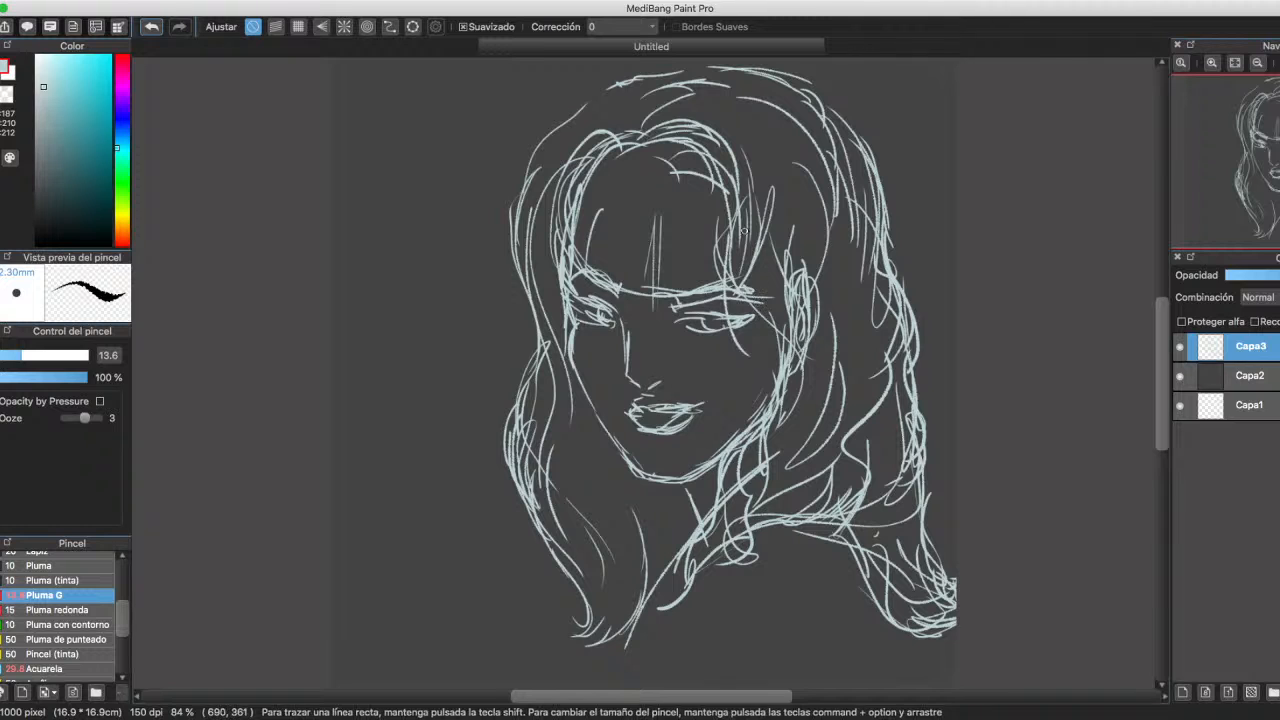
pyautogui.moveTo(740, 230); pyautogui.dragTo(728, 288)
pyautogui.moveTo(758, 298); pyautogui.dragTo(777, 372)
# Add arched strands around the hair parting, along the forehead hairline and over the crown.
pyautogui.moveTo(628, 163)
pyautogui.mouseDown()
pyautogui.moveTo(690, 158)
pyautogui.moveTo(722, 205)
pyautogui.mouseUp()
pyautogui.moveTo(630, 154); pyautogui.dragTo(722, 118)
pyautogui.moveTo(712, 136); pyautogui.dragTo(746, 172)
pyautogui.moveTo(630, 148); pyautogui.dragTo(604, 174)
pyautogui.moveTo(562, 220)
pyautogui.mouseDown()
pyautogui.moveTo(608, 138)
pyautogui.moveTo(702, 90)
pyautogui.mouseUp()
pyautogui.moveTo(670, 108); pyautogui.dragTo(740, 94)
pyautogui.moveTo(630, 118); pyautogui.dragTo(734, 78)
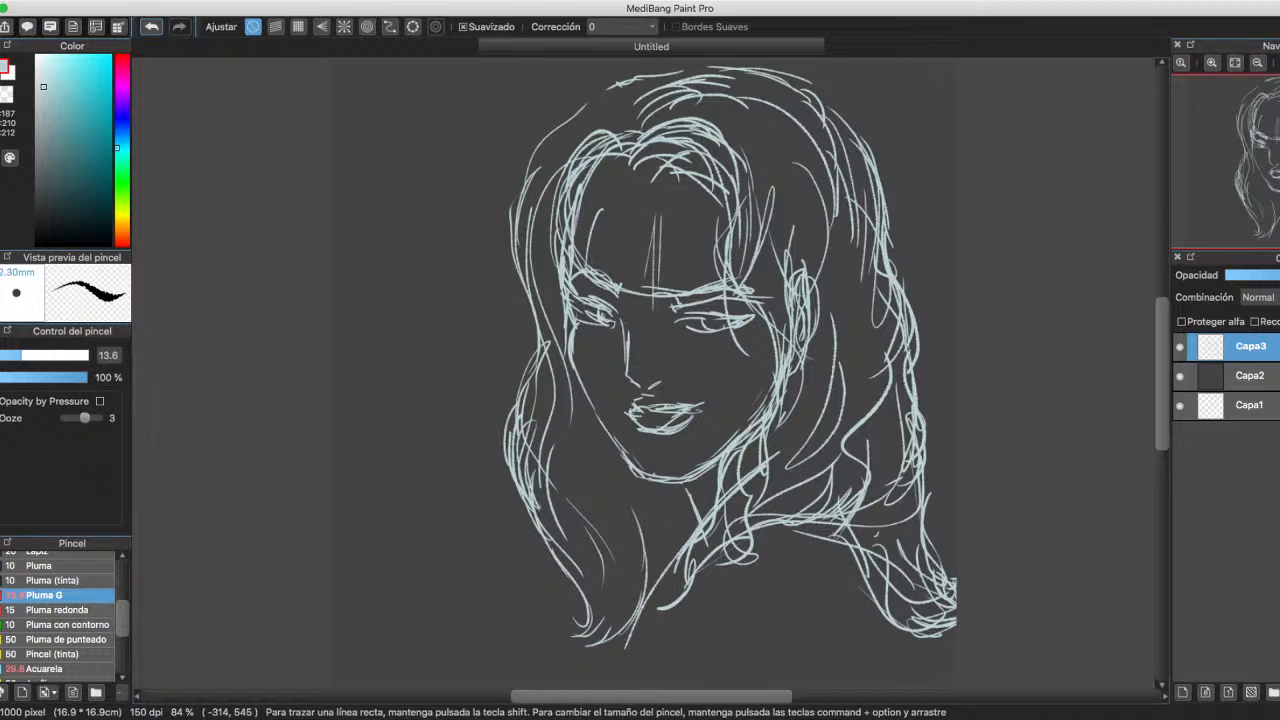
# Paint soft light strokes on the nose bridge and brow using the Acuarela brush at size 37.
pyautogui.click(45, 668)
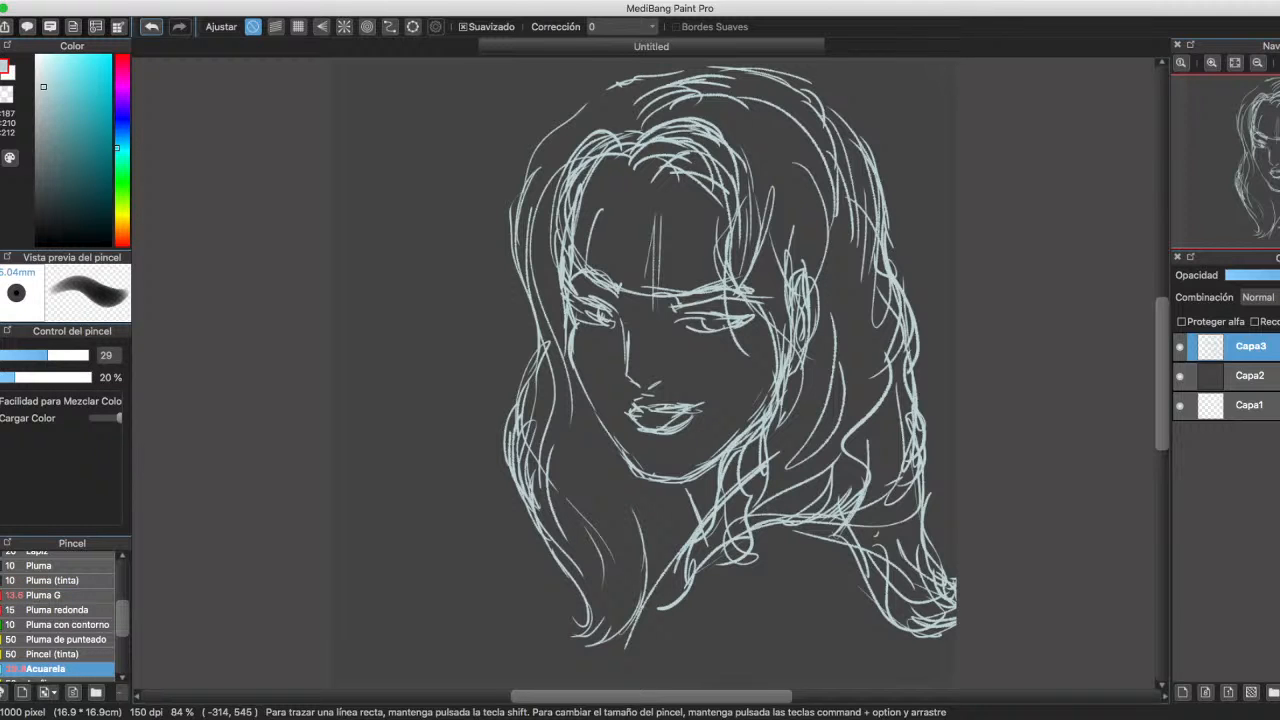
pyautogui.press(']')
pyautogui.press(']')
pyautogui.press(']')
pyautogui.moveTo(632, 376)
pyautogui.mouseDown()
pyautogui.moveTo(632, 310)
pyautogui.moveTo(668, 294)
pyautogui.mouseUp()
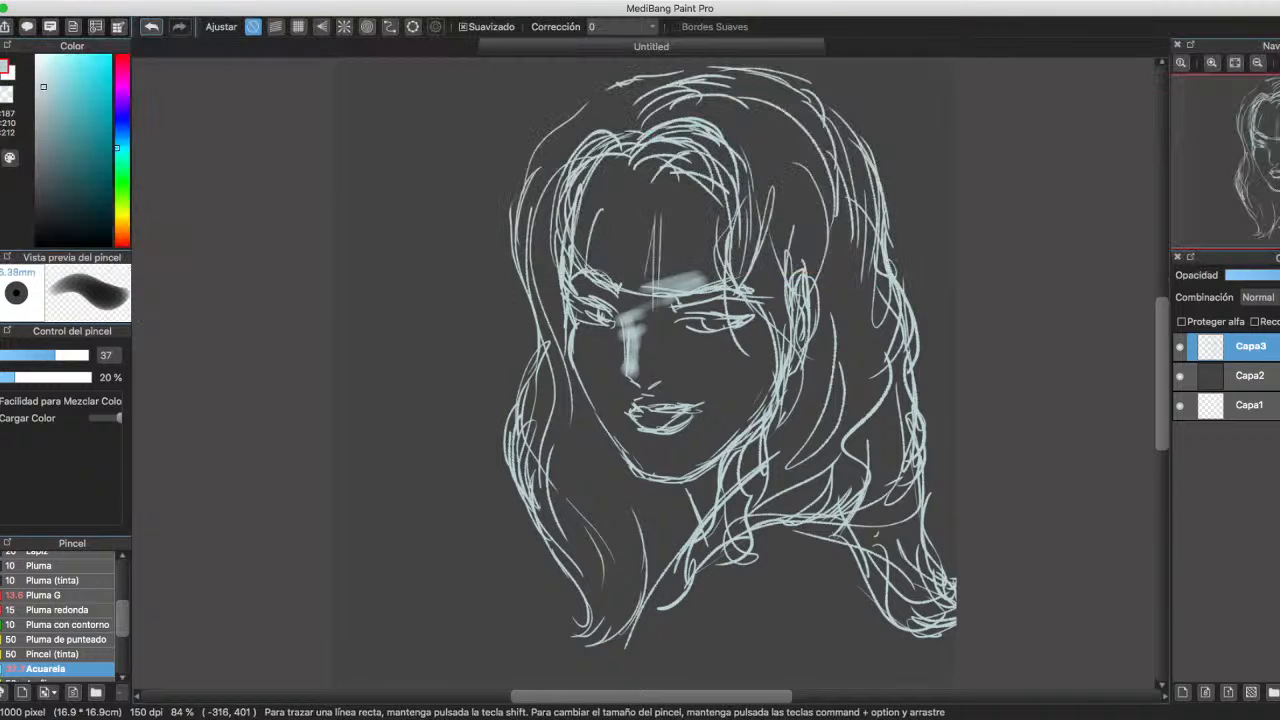
# Enlarge the Acuarela brush to 83 and cover the forehead with a soft light tone.
pyautogui.press(']')
pyautogui.press(']')
pyautogui.press(']')
pyautogui.press(']')
pyautogui.press(']')
pyautogui.moveTo(598, 265)
pyautogui.mouseDown()
pyautogui.moveTo(592, 190)
pyautogui.moveTo(635, 265)
pyautogui.moveTo(605, 222)
pyautogui.moveTo(622, 250)
pyautogui.moveTo(610, 232)
pyautogui.moveTo(618, 195)
pyautogui.moveTo(665, 255)
pyautogui.moveTo(700, 245)
pyautogui.moveTo(612, 183)
pyautogui.moveTo(680, 225)
pyautogui.moveTo(690, 265)
pyautogui.moveTo(600, 275)
pyautogui.moveTo(660, 270)
pyautogui.moveTo(630, 165)
pyautogui.moveTo(680, 250)
pyautogui.moveTo(626, 283)
pyautogui.moveTo(638, 368)
pyautogui.moveTo(645, 345)
pyautogui.moveTo(664, 372)
pyautogui.moveTo(662, 300)
pyautogui.moveTo(703, 303)
pyautogui.moveTo(705, 215)
pyautogui.moveTo(700, 240)
pyautogui.mouseUp()
# Model the cheeks, eye sockets, chin and forehead with light and mid grey tones sampled from the painting.
pyautogui.keyDown('alt'); pyautogui.click(614, 236); pyautogui.keyUp('alt')
pyautogui.keyDown('alt'); pyautogui.click(591, 255); pyautogui.keyUp('alt')
pyautogui.keyDown('alt'); pyautogui.click(660, 340); pyautogui.keyUp('alt')
pyautogui.moveTo(600, 340); pyautogui.dragTo(595, 381)
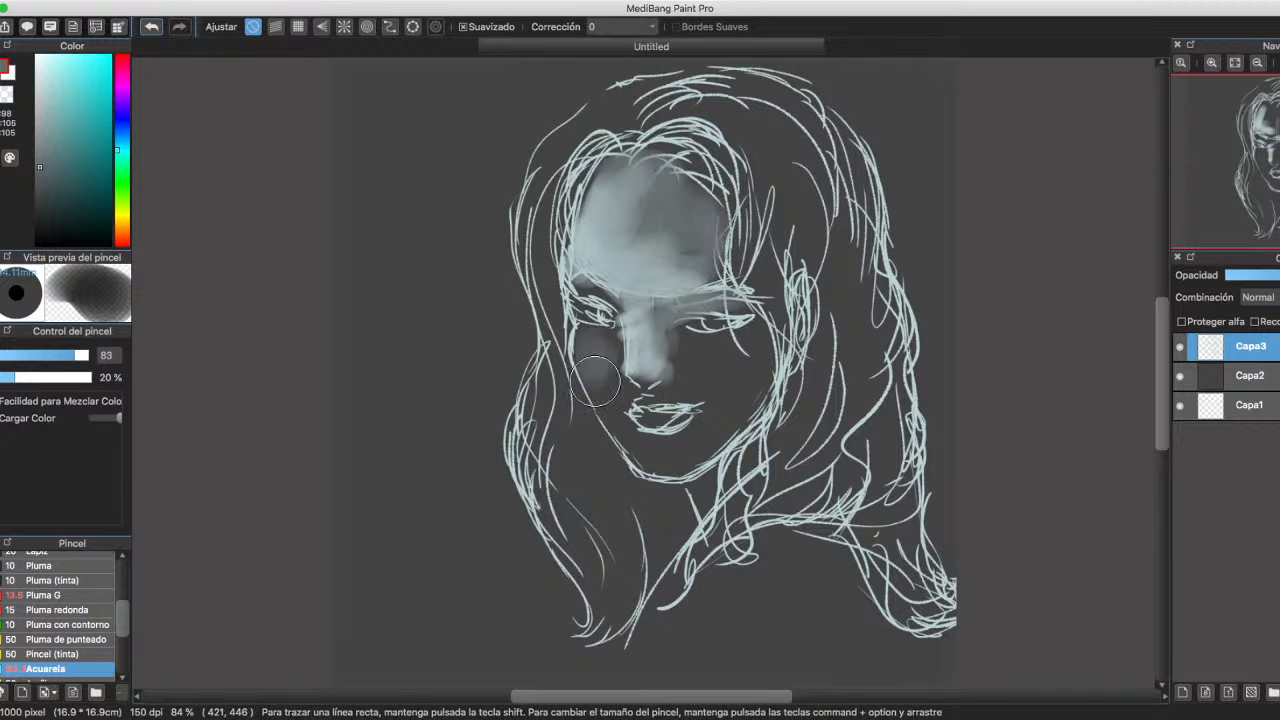
pyautogui.keyDown('alt'); pyautogui.click(600, 251); pyautogui.keyUp('alt')
pyautogui.moveTo(580, 330)
pyautogui.mouseDown()
pyautogui.moveTo(575, 355)
pyautogui.moveTo(616, 345)
pyautogui.moveTo(600, 380)
pyautogui.moveTo(622, 435)
pyautogui.mouseUp()
pyautogui.moveTo(590, 265)
pyautogui.mouseDown()
pyautogui.moveTo(596, 370)
pyautogui.moveTo(615, 430)
pyautogui.moveTo(645, 455)
pyautogui.moveTo(728, 350)
pyautogui.moveTo(740, 378)
pyautogui.moveTo(757, 352)
pyautogui.moveTo(682, 345)
pyautogui.moveTo(682, 397)
pyautogui.moveTo(648, 400)
pyautogui.moveTo(680, 410)
pyautogui.moveTo(690, 462)
pyautogui.moveTo(629, 450)
pyautogui.moveTo(605, 420)
pyautogui.moveTo(630, 345)
pyautogui.moveTo(582, 332)
pyautogui.moveTo(605, 305)
pyautogui.moveTo(738, 330)
pyautogui.moveTo(753, 360)
pyautogui.moveTo(707, 437)
pyautogui.moveTo(722, 380)
pyautogui.moveTo(698, 352)
pyautogui.moveTo(711, 343)
pyautogui.moveTo(720, 382)
pyautogui.moveTo(655, 395)
pyautogui.moveTo(628, 365)
pyautogui.moveTo(699, 363)
pyautogui.moveTo(712, 378)
pyautogui.moveTo(740, 340)
pyautogui.moveTo(713, 387)
pyautogui.moveTo(664, 352)
pyautogui.moveTo(674, 377)
pyautogui.moveTo(693, 307)
pyautogui.moveTo(752, 316)
pyautogui.moveTo(593, 292)
pyautogui.moveTo(720, 305)
pyautogui.moveTo(630, 370)
pyautogui.moveTo(630, 314)
pyautogui.moveTo(600, 286)
pyautogui.moveTo(645, 372)
pyautogui.moveTo(652, 305)
pyautogui.moveTo(576, 251)
pyautogui.moveTo(590, 178)
pyautogui.mouseUp()
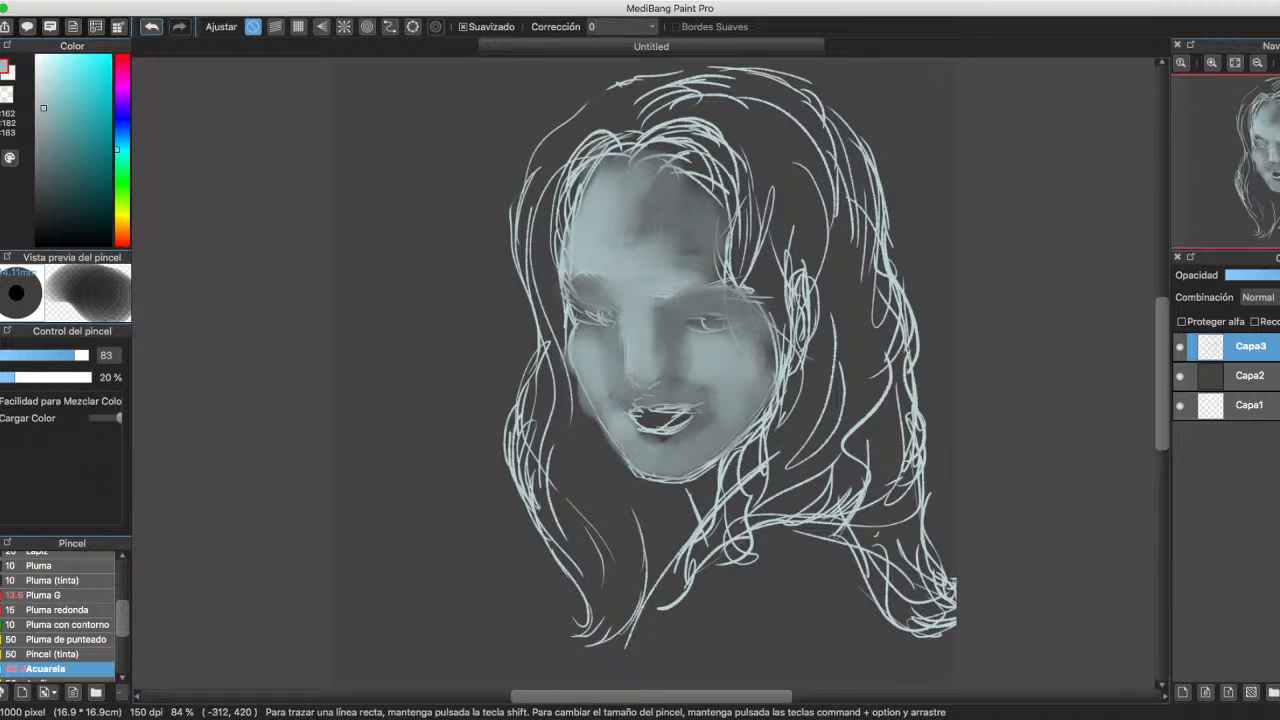
# Paint near-black shadows along the right hairline and under the jaw with the Acuarela brush at size 22.
pyautogui.click(47, 225)
pyautogui.click(38, 355)
pyautogui.moveTo(704, 176)
pyautogui.mouseDown()
pyautogui.moveTo(716, 178)
pyautogui.moveTo(672, 145)
pyautogui.moveTo(685, 138)
pyautogui.moveTo(697, 175)
pyautogui.moveTo(678, 160)
pyautogui.moveTo(716, 245)
pyautogui.moveTo(700, 140)
pyautogui.moveTo(720, 278)
pyautogui.moveTo(676, 168)
pyautogui.moveTo(778, 410)
pyautogui.moveTo(745, 470)
pyautogui.moveTo(704, 503)
pyautogui.mouseUp()
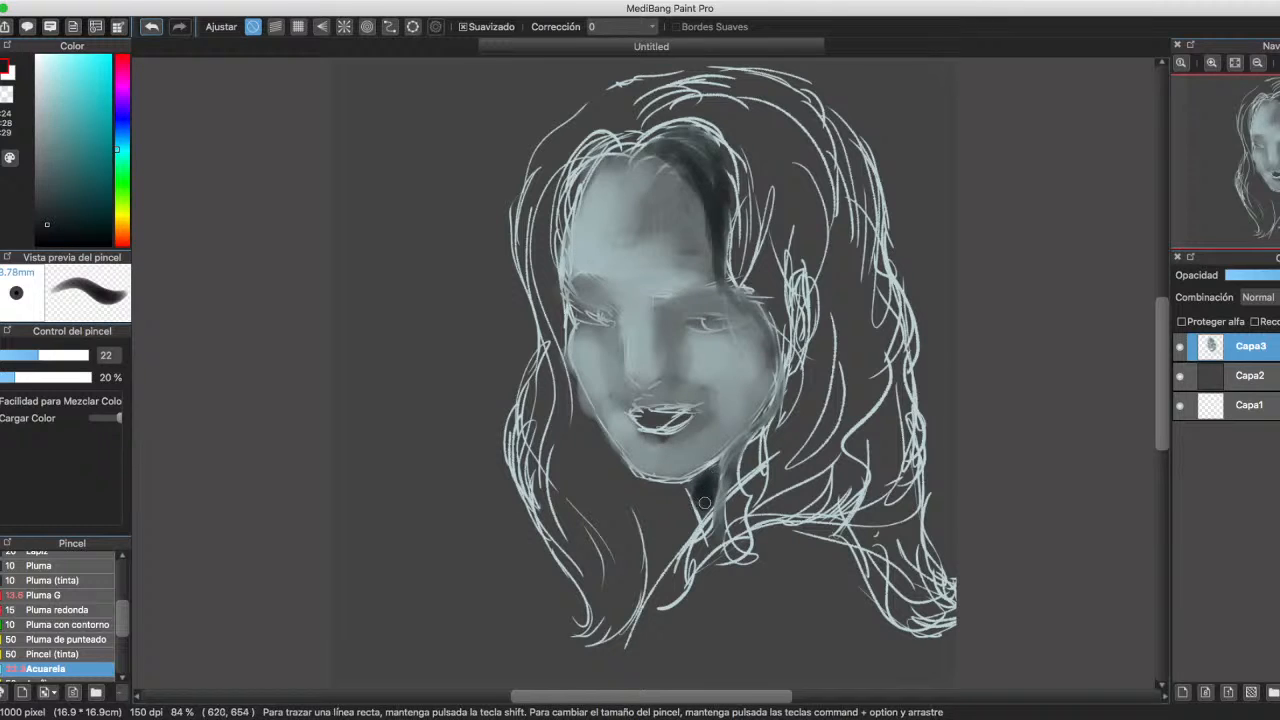
pyautogui.moveTo(722, 460)
pyautogui.mouseDown()
pyautogui.moveTo(697, 478)
pyautogui.moveTo(726, 446)
pyautogui.moveTo(690, 480)
pyautogui.moveTo(742, 440)
pyautogui.mouseUp()
# Darken the right eye's contour and the nostrils, then soften the nose edges with a sampled mid grey.
pyautogui.moveTo(678, 305)
pyautogui.mouseDown()
pyautogui.moveTo(662, 296)
pyautogui.moveTo(735, 288)
pyautogui.moveTo(719, 320)
pyautogui.moveTo(738, 320)
pyautogui.moveTo(712, 326)
pyautogui.moveTo(738, 328)
pyautogui.moveTo(724, 327)
pyautogui.mouseUp()
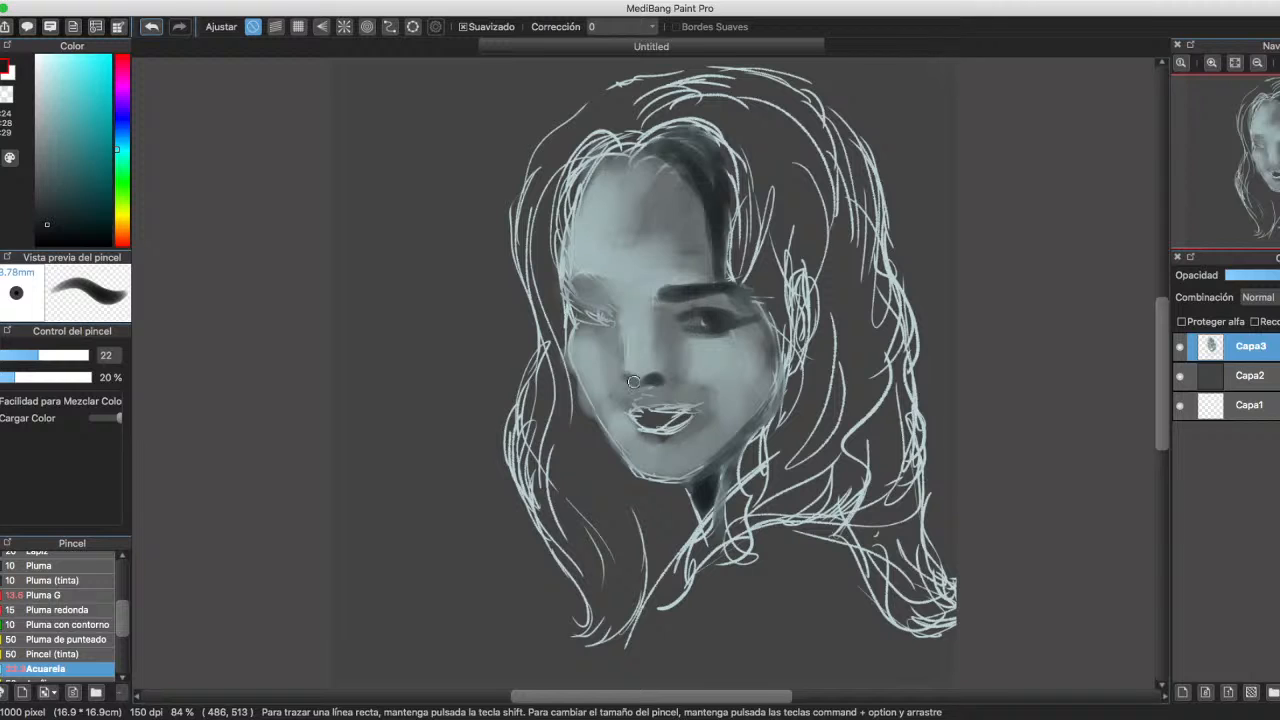
pyautogui.moveTo(638, 374); pyautogui.dragTo(667, 375)
pyautogui.keyDown('alt'); pyautogui.click(638, 375); pyautogui.keyUp('alt')
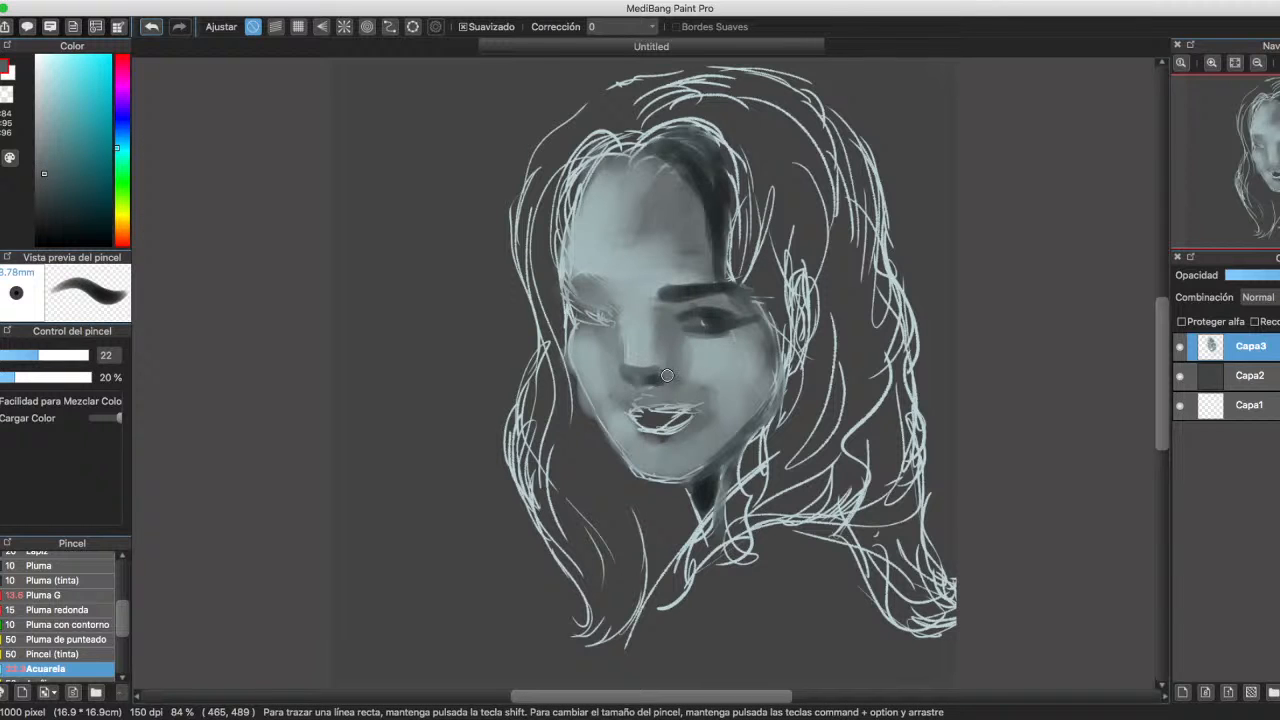
pyautogui.moveTo(622, 336)
pyautogui.mouseDown()
pyautogui.moveTo(611, 295)
pyautogui.moveTo(626, 384)
pyautogui.mouseUp()
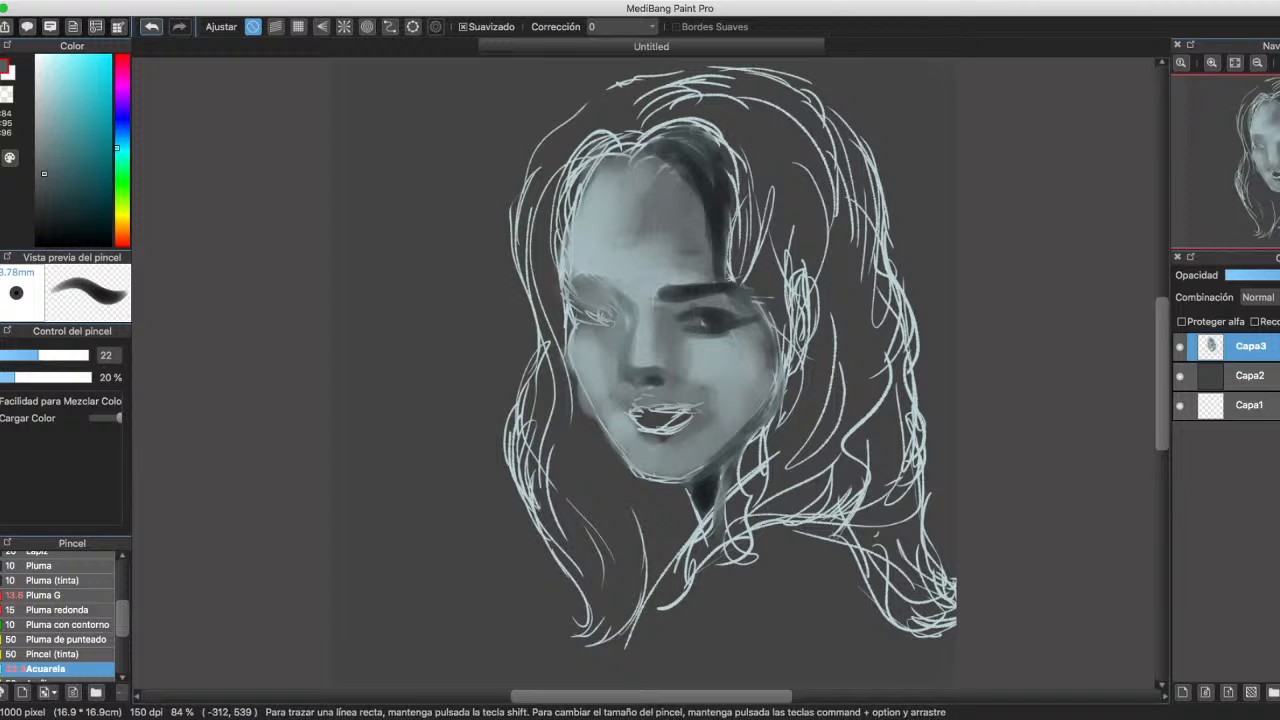
# Paint white highlights on the nose bridge and fill both eyes with white at 80 % brush opacity.
pyautogui.click(73, 377)
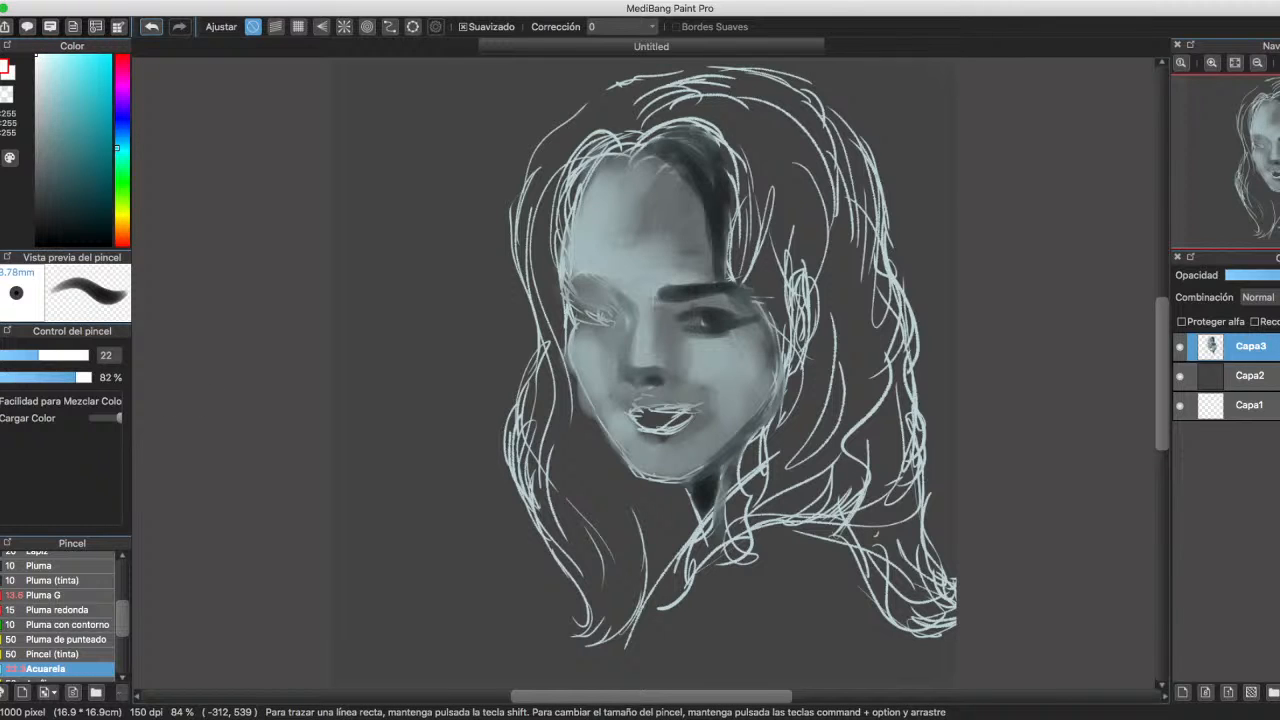
pyautogui.moveTo(633, 338)
pyautogui.mouseDown()
pyautogui.moveTo(627, 365)
pyautogui.moveTo(631, 318)
pyautogui.moveTo(628, 359)
pyautogui.mouseUp()
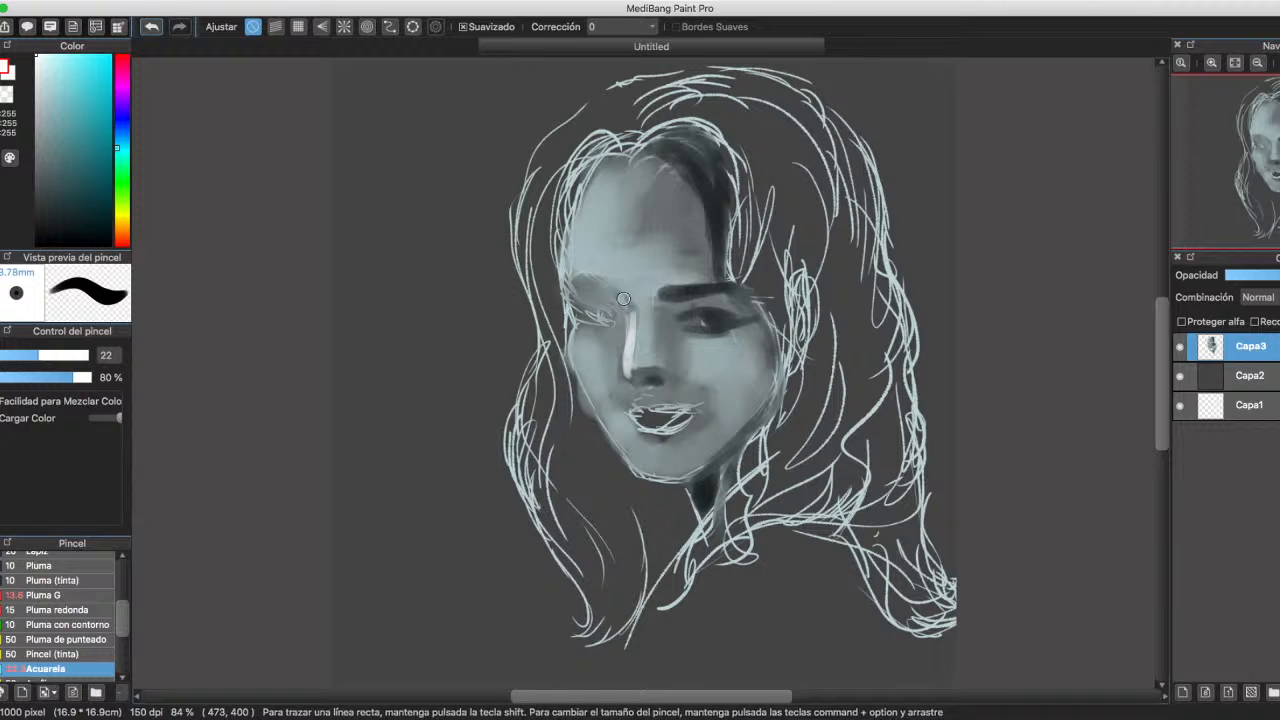
pyautogui.moveTo(634, 297); pyautogui.dragTo(636, 302)
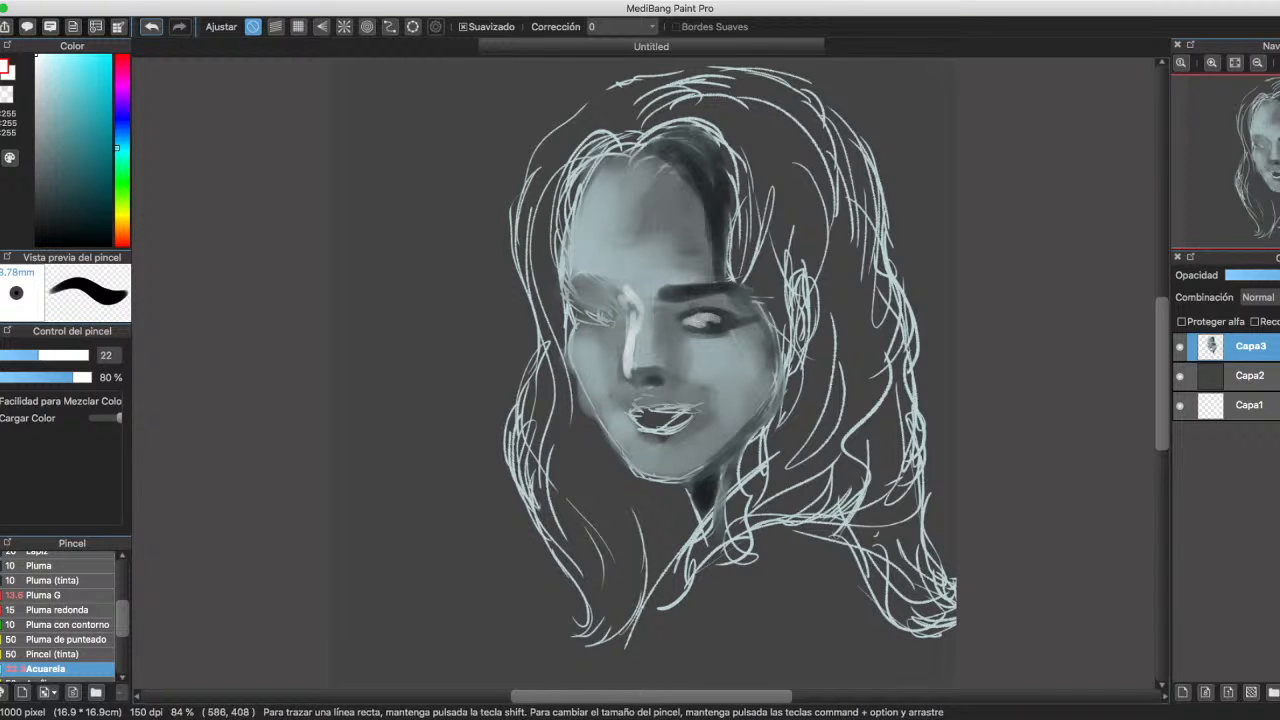
pyautogui.moveTo(698, 318); pyautogui.dragTo(716, 317)
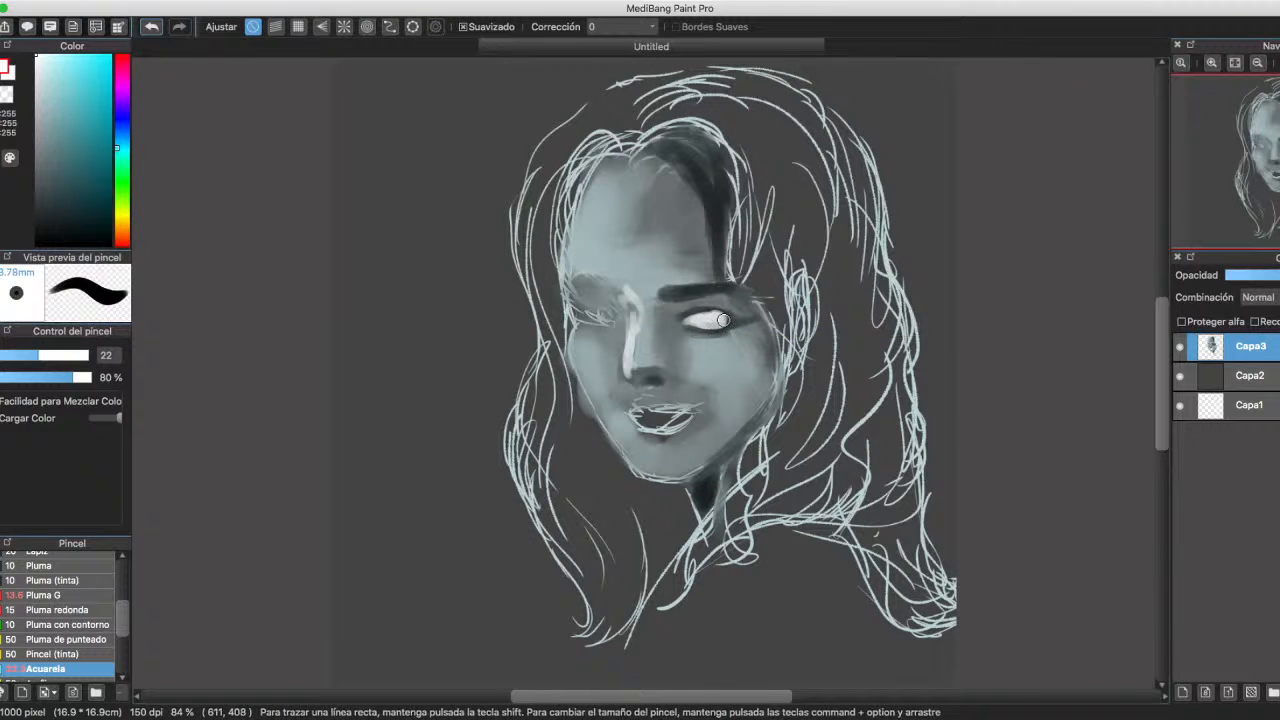
pyautogui.moveTo(595, 311)
pyautogui.mouseDown()
pyautogui.moveTo(575, 313)
pyautogui.moveTo(603, 322)
pyautogui.moveTo(602, 306)
pyautogui.mouseUp()
# Paint both eyebrows, the right eye's lids and iris, the nostril and the lips in near-black.
pyautogui.rightClick(705, 292)
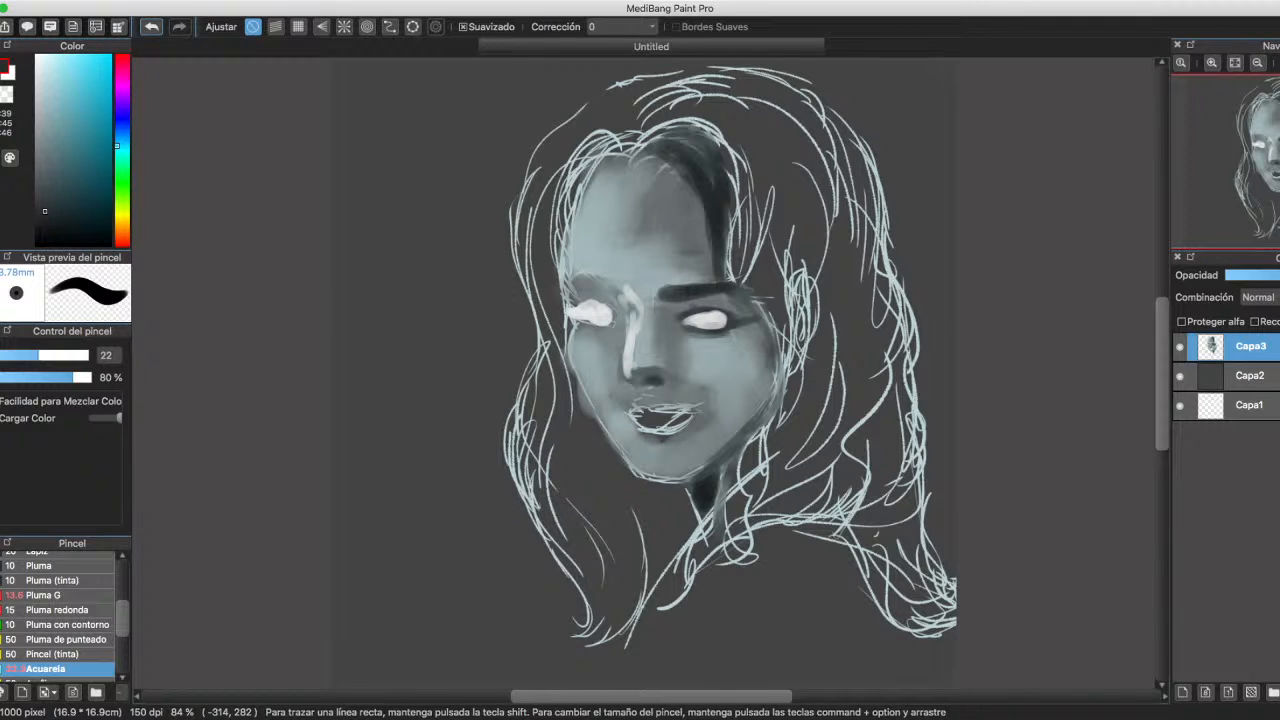
pyautogui.click(100, 236)
pyautogui.moveTo(734, 289)
pyautogui.mouseDown()
pyautogui.moveTo(668, 294)
pyautogui.moveTo(752, 292)
pyautogui.mouseUp()
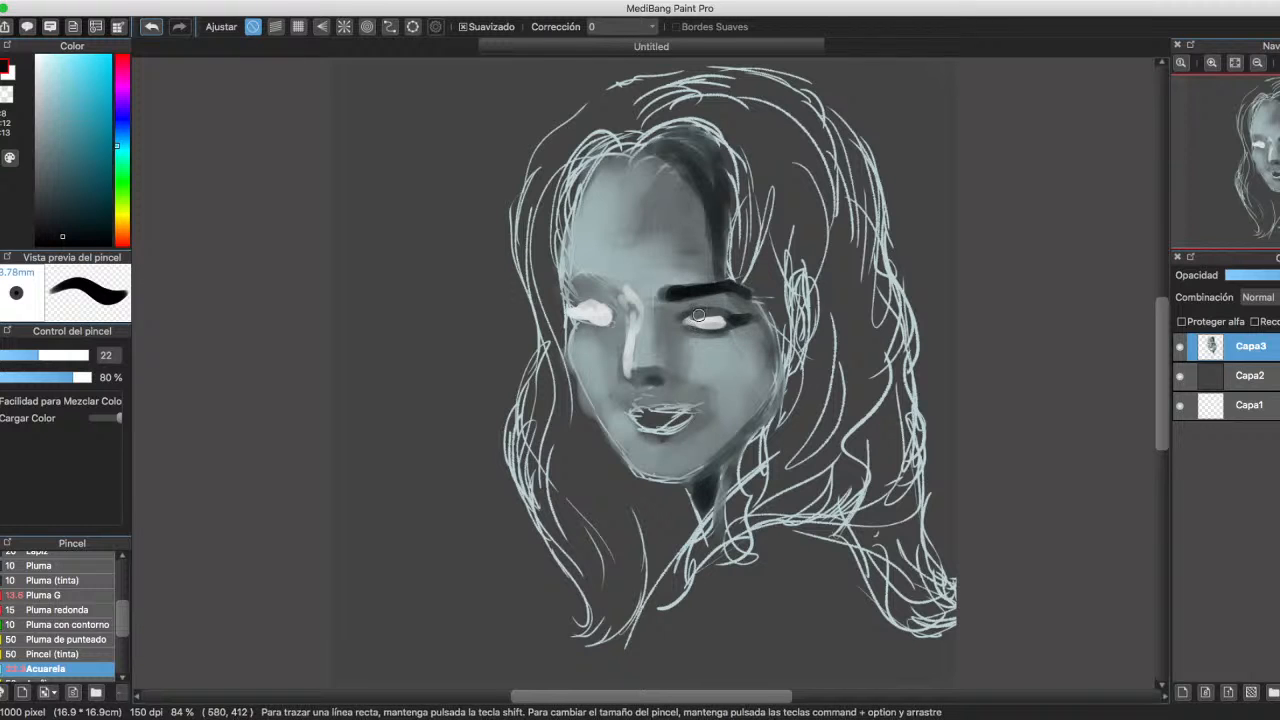
pyautogui.moveTo(712, 311)
pyautogui.mouseDown()
pyautogui.moveTo(690, 312)
pyautogui.moveTo(724, 322)
pyautogui.moveTo(665, 289)
pyautogui.moveTo(738, 282)
pyautogui.moveTo(711, 286)
pyautogui.moveTo(756, 300)
pyautogui.mouseUp()
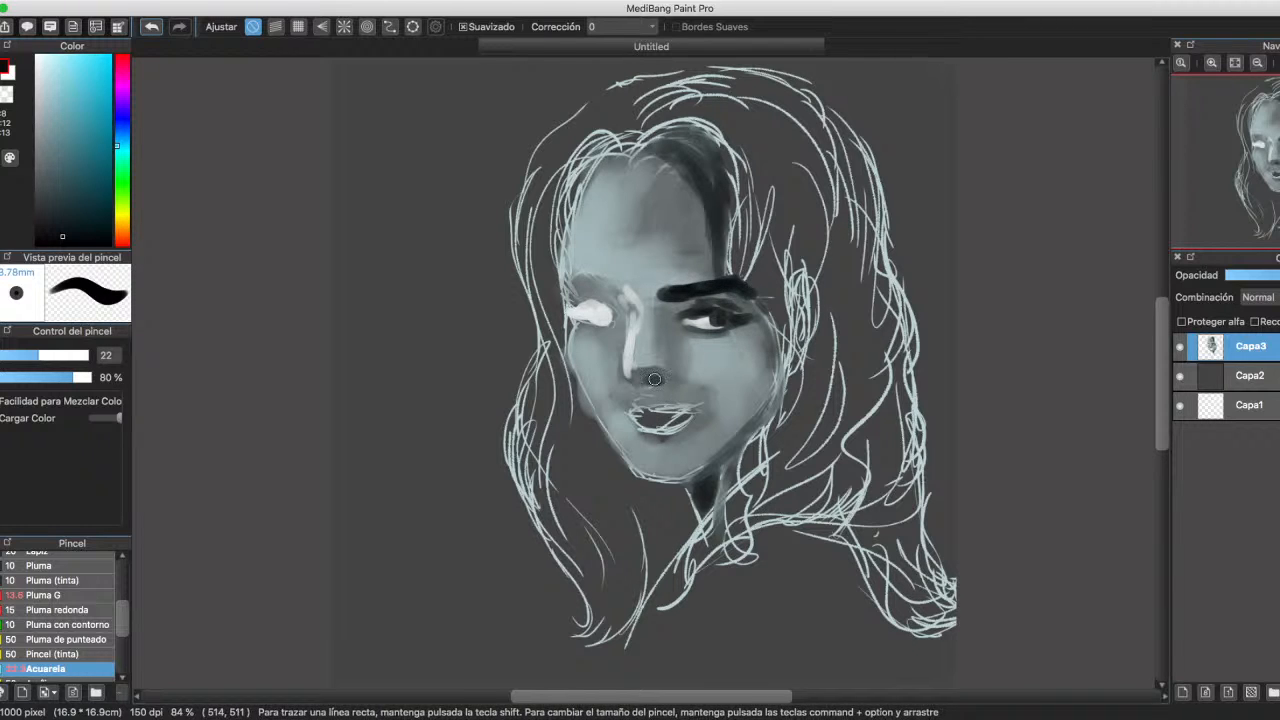
pyautogui.moveTo(652, 382)
pyautogui.mouseDown()
pyautogui.moveTo(640, 410)
pyautogui.moveTo(652, 410)
pyautogui.moveTo(638, 415)
pyautogui.moveTo(660, 432)
pyautogui.moveTo(672, 428)
pyautogui.moveTo(653, 409)
pyautogui.moveTo(688, 416)
pyautogui.moveTo(652, 424)
pyautogui.moveTo(690, 414)
pyautogui.moveTo(660, 426)
pyautogui.moveTo(695, 413)
pyautogui.moveTo(659, 419)
pyautogui.moveTo(694, 414)
pyautogui.moveTo(668, 410)
pyautogui.mouseUp()
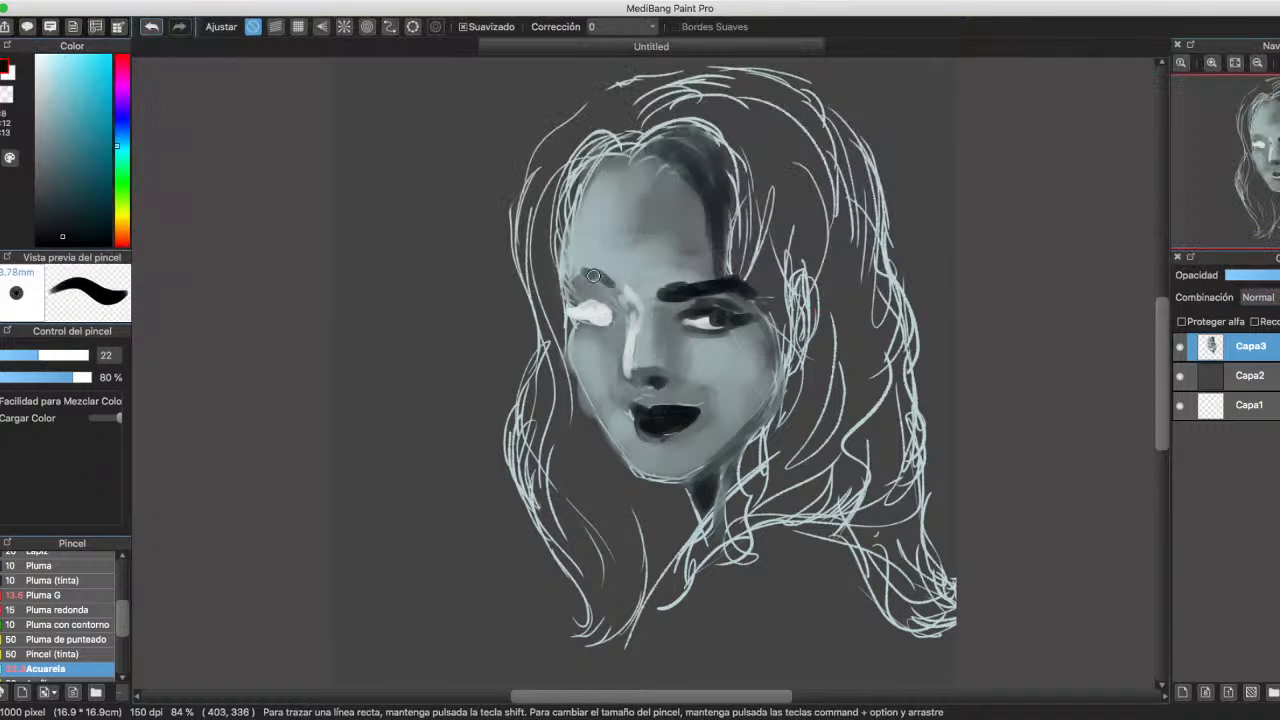
pyautogui.moveTo(593, 275)
pyautogui.mouseDown()
pyautogui.moveTo(568, 268)
pyautogui.moveTo(604, 282)
pyautogui.moveTo(566, 266)
pyautogui.moveTo(606, 284)
pyautogui.mouseUp()
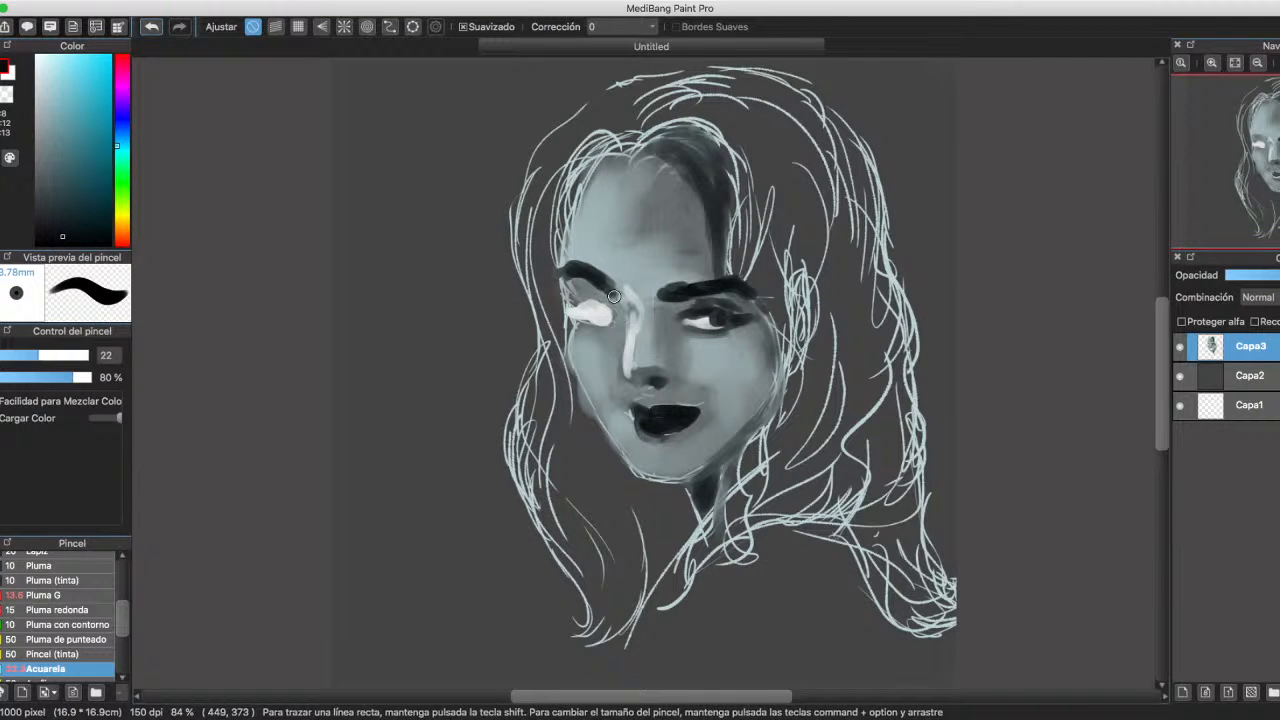
# Sharpen the right eyebrow and the outline of the dark lips with the Pluma G brush.
pyautogui.click(45, 595)
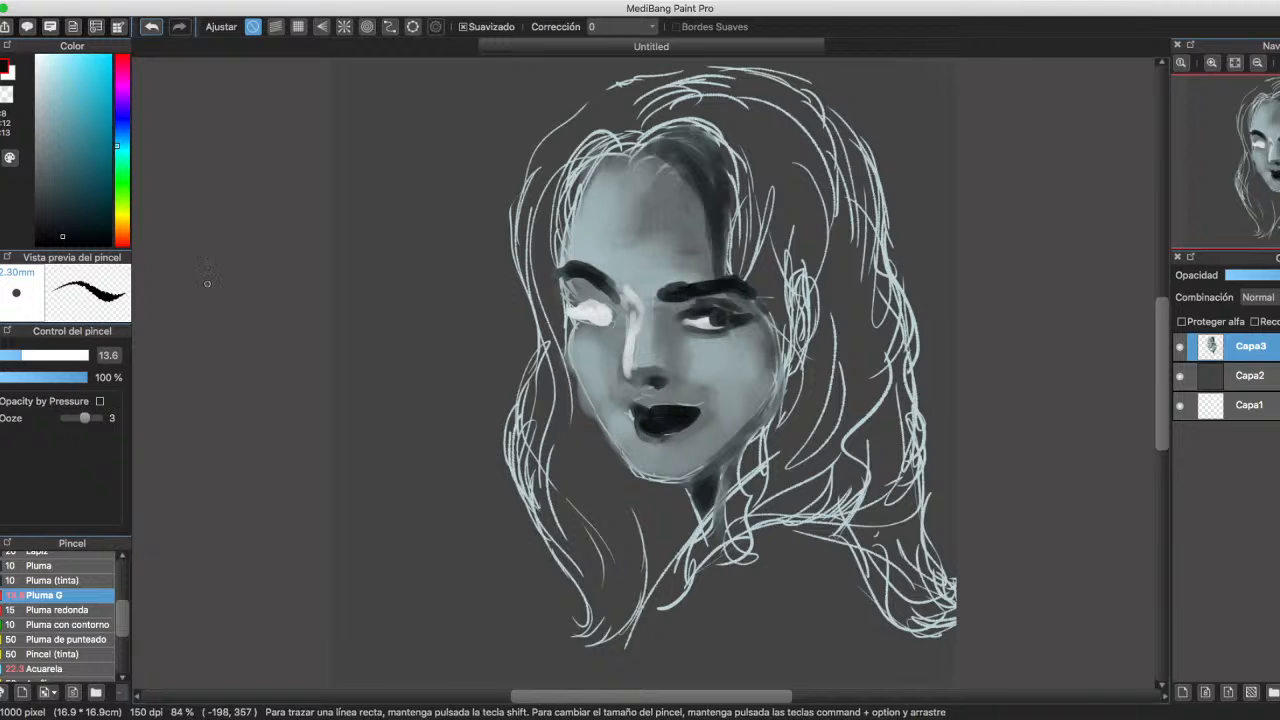
pyautogui.moveTo(680, 301)
pyautogui.mouseDown()
pyautogui.moveTo(699, 293)
pyautogui.moveTo(675, 289)
pyautogui.mouseUp()
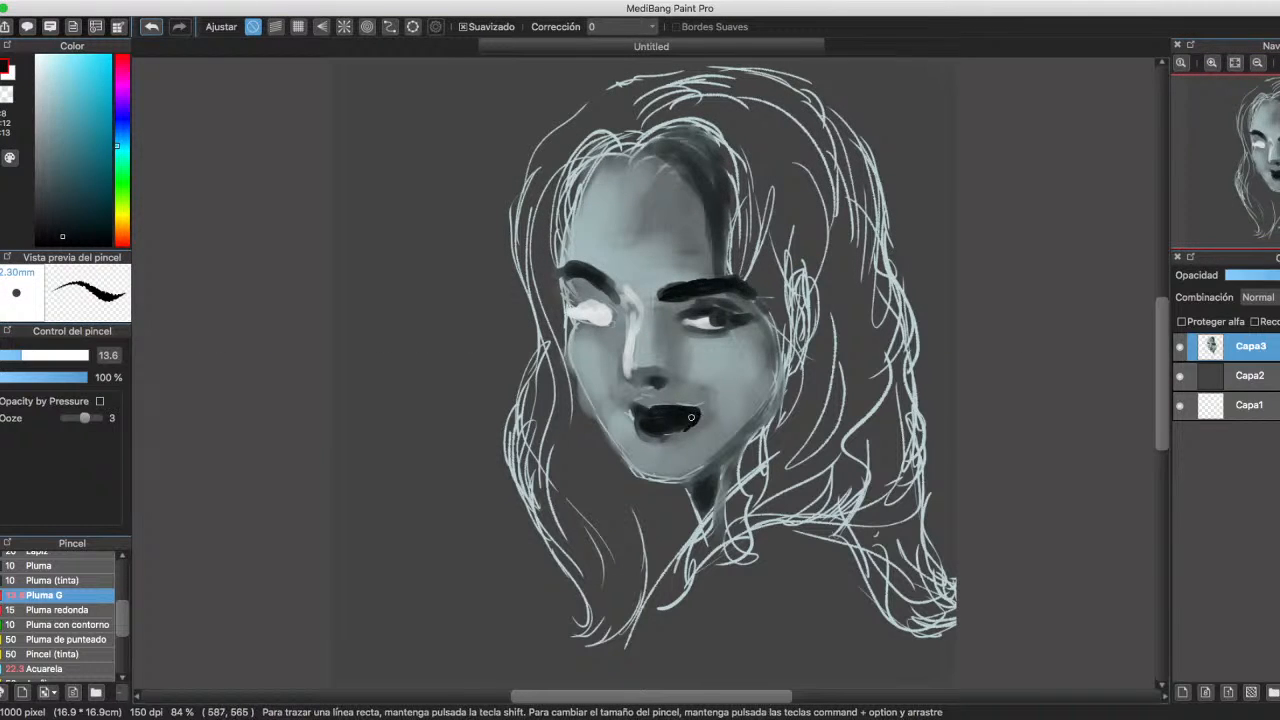
pyautogui.moveTo(691, 417)
pyautogui.mouseDown()
pyautogui.moveTo(647, 433)
pyautogui.moveTo(632, 415)
pyautogui.mouseUp()
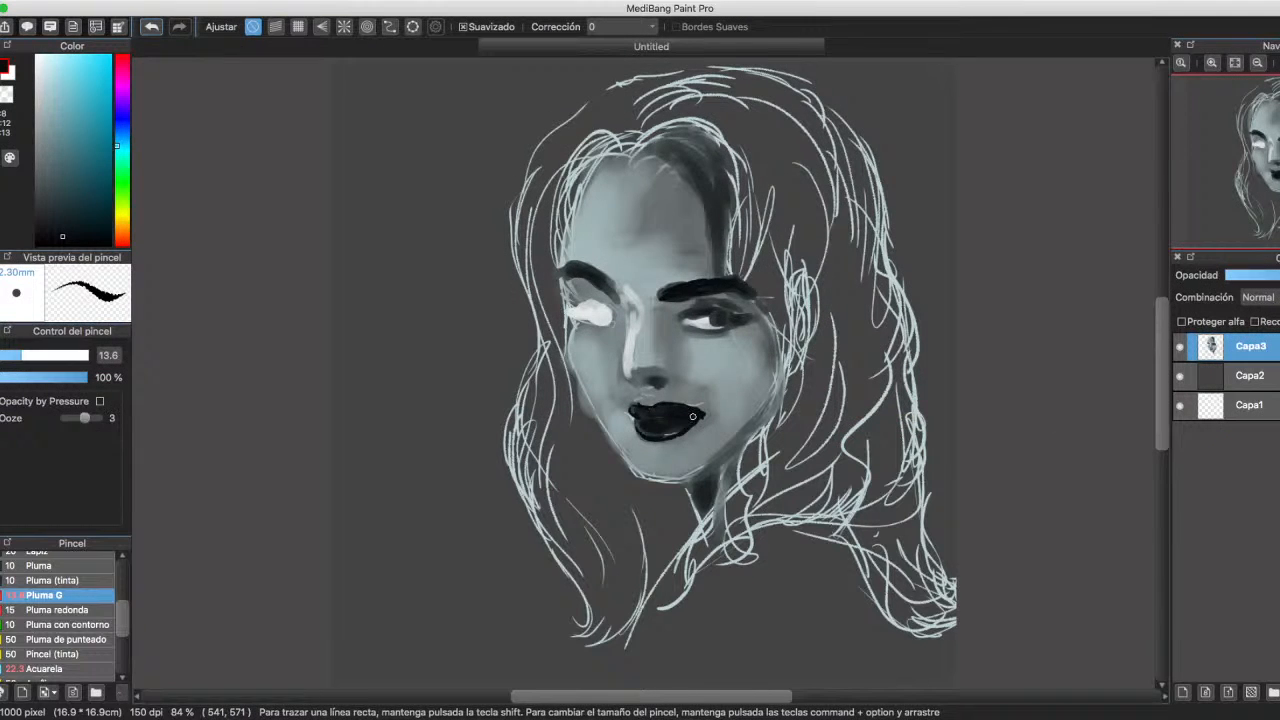
# Ink a black contour along the left cheek, chin and jaw, and down the right hairline past the temple.
pyautogui.moveTo(560, 274)
pyautogui.mouseDown()
pyautogui.moveTo(571, 356)
pyautogui.moveTo(625, 465)
pyautogui.moveTo(672, 487)
pyautogui.moveTo(724, 457)
pyautogui.mouseUp()
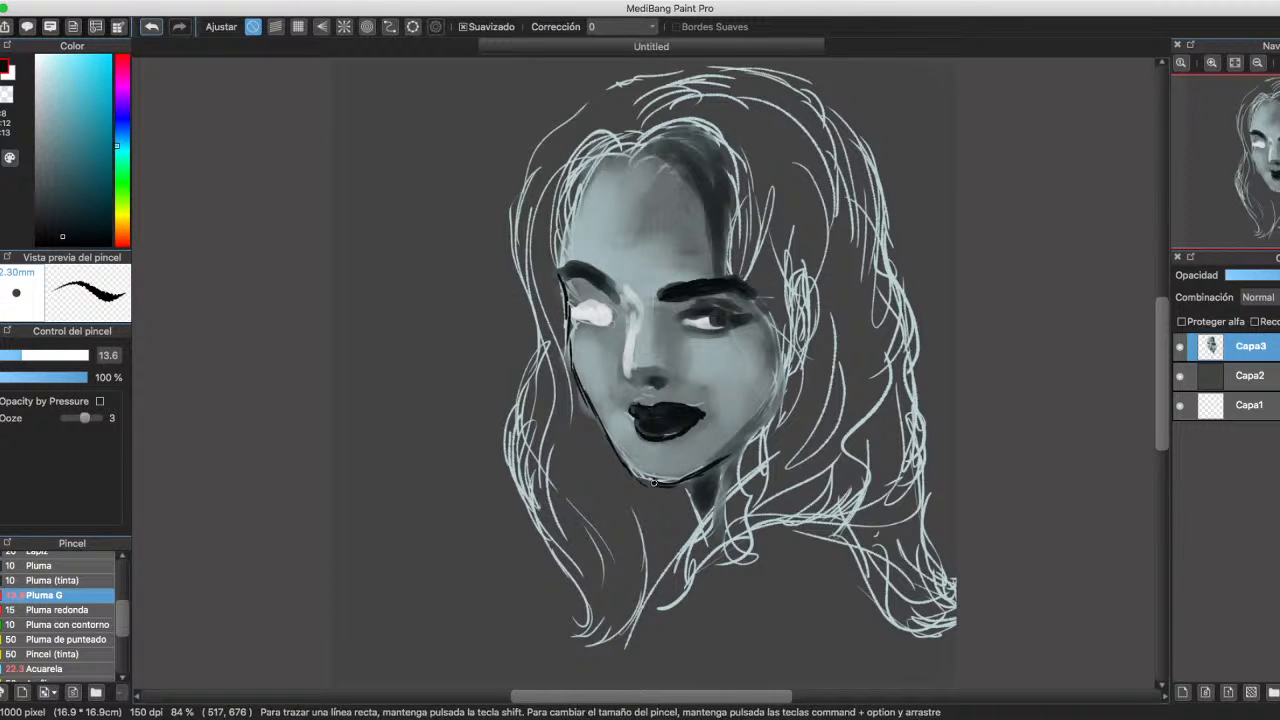
pyautogui.moveTo(653, 483)
pyautogui.mouseDown()
pyautogui.moveTo(700, 471)
pyautogui.moveTo(766, 418)
pyautogui.mouseUp()
pyautogui.moveTo(664, 132)
pyautogui.mouseDown()
pyautogui.moveTo(708, 174)
pyautogui.moveTo(748, 292)
pyautogui.moveTo(795, 358)
pyautogui.mouseUp()
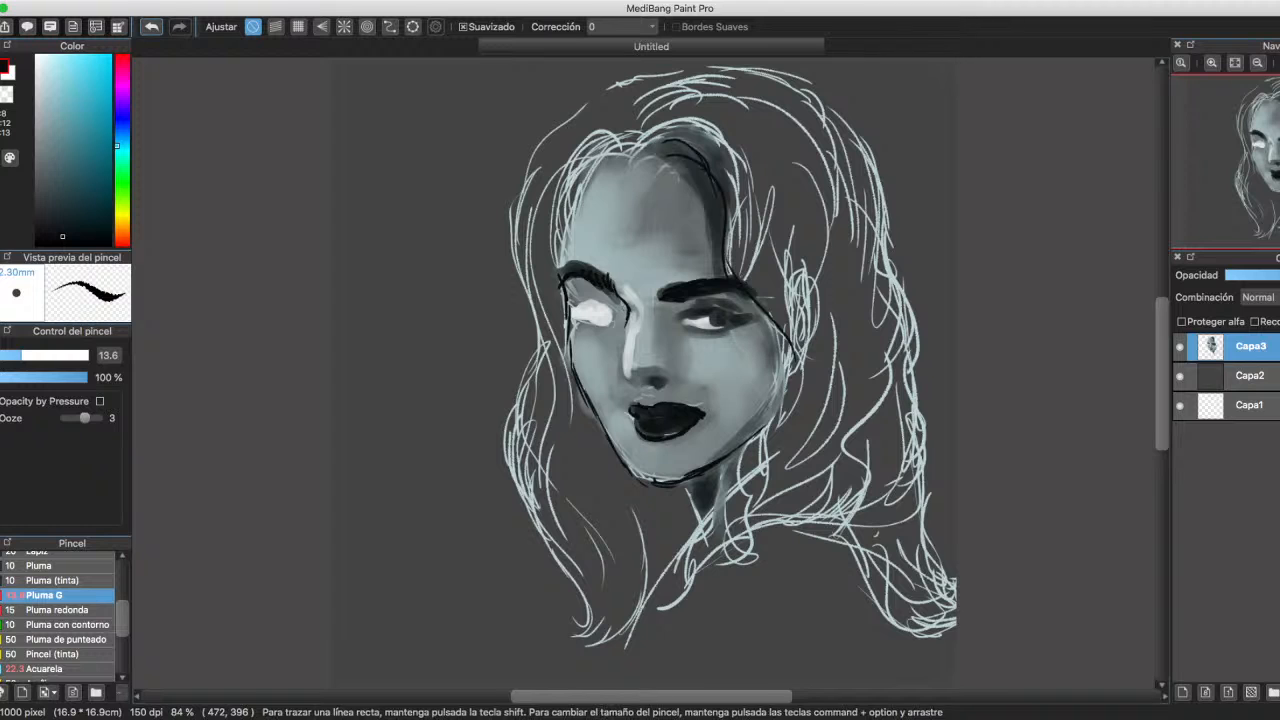
# Ink the nose's left edge, define the right eye's lashes and dark iris, and reinforce the right eyebrow.
pyautogui.moveTo(630, 325); pyautogui.dragTo(616, 373)
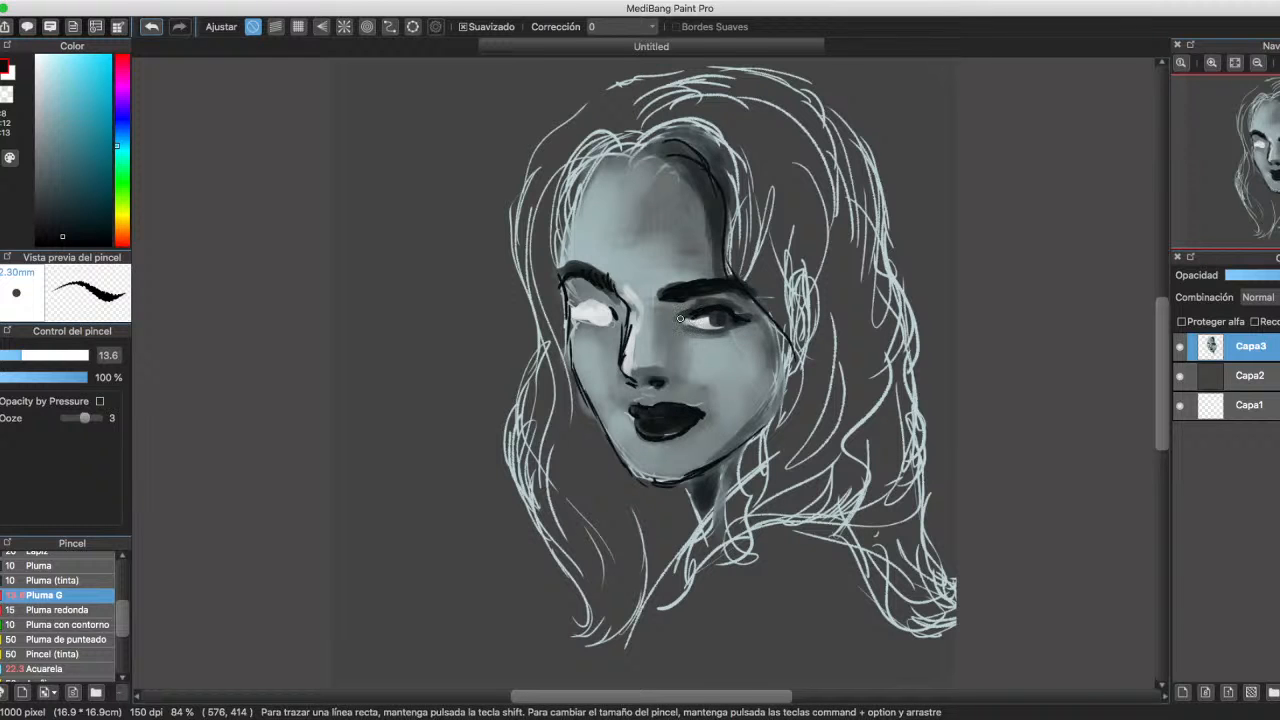
pyautogui.moveTo(729, 320); pyautogui.dragTo(717, 328)
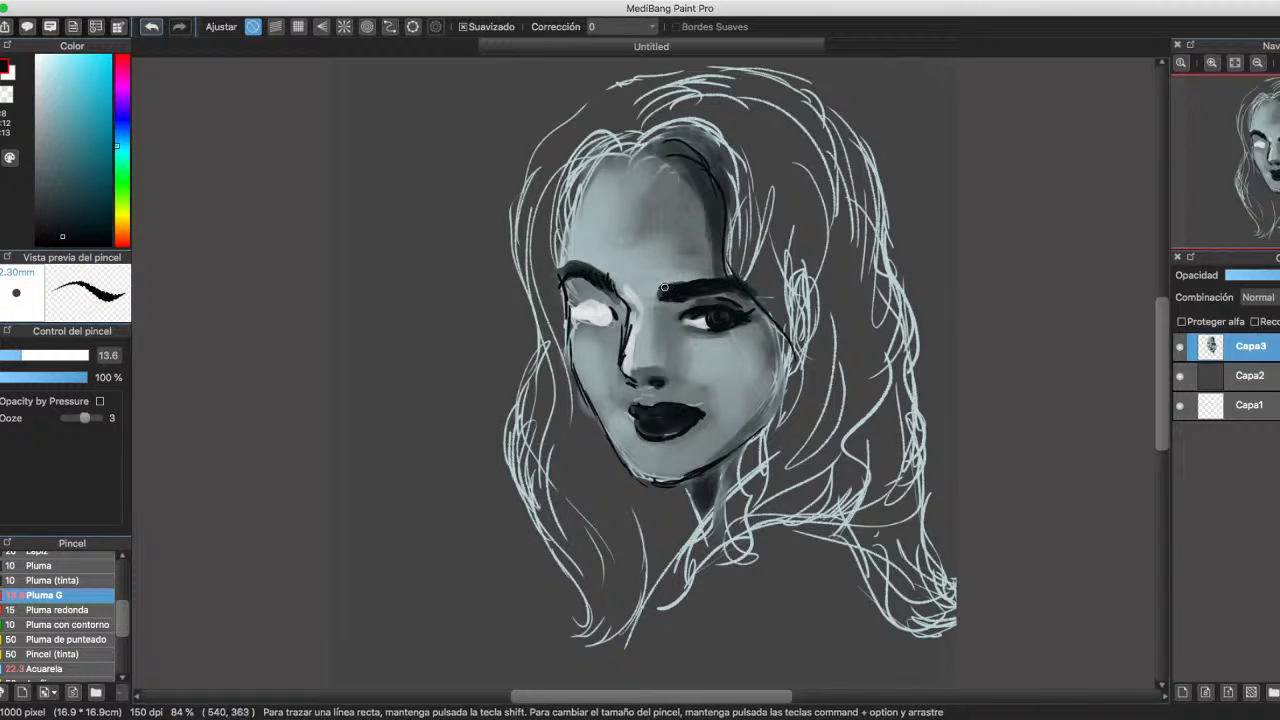
pyautogui.moveTo(664, 288); pyautogui.dragTo(739, 286)
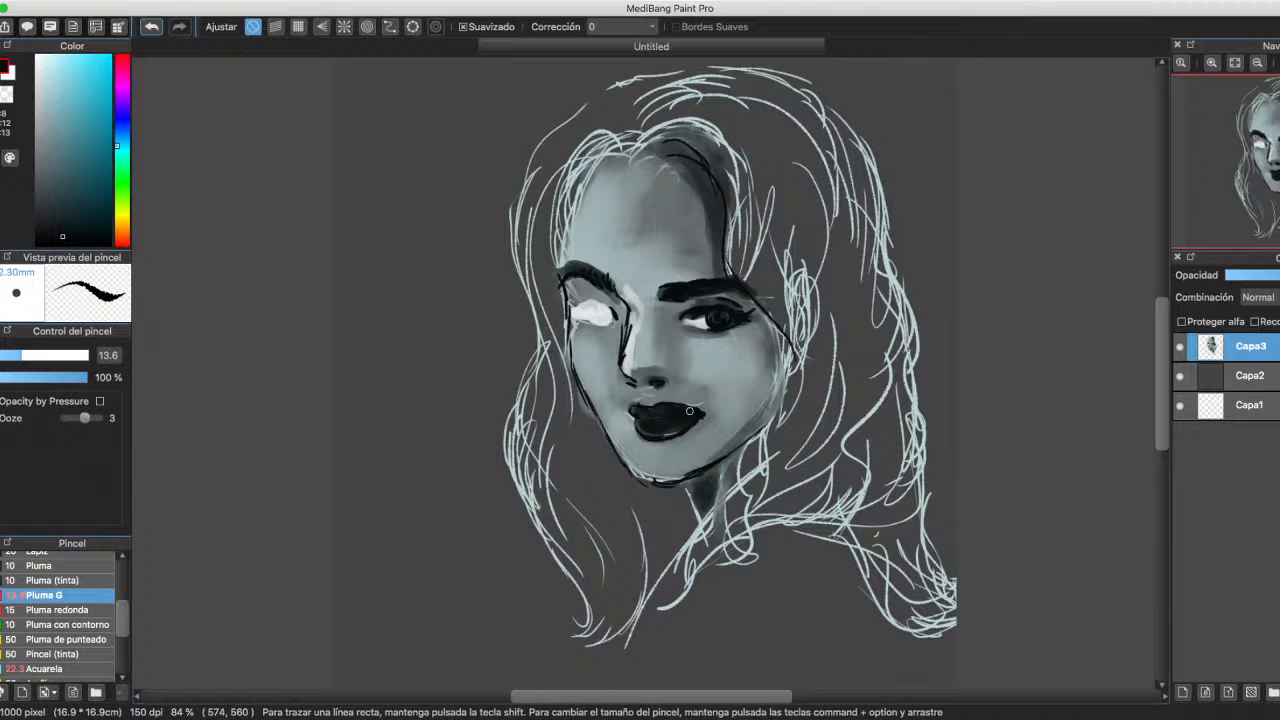
# Ink the neck's left edge, the wavy lock hanging below the jaw, and the curved hair line toward the right shoulder in black.
pyautogui.moveTo(684, 481); pyautogui.dragTo(705, 532)
pyautogui.moveTo(755, 305)
pyautogui.mouseDown()
pyautogui.moveTo(784, 344)
pyautogui.moveTo(776, 418)
pyautogui.moveTo(716, 502)
pyautogui.moveTo(670, 620)
pyautogui.moveTo(644, 630)
pyautogui.mouseUp()
pyautogui.moveTo(757, 508)
pyautogui.mouseDown()
pyautogui.moveTo(676, 604)
pyautogui.moveTo(892, 455)
pyautogui.moveTo(860, 506)
pyautogui.mouseUp()
pyautogui.moveTo(876, 416); pyautogui.dragTo(818, 522)
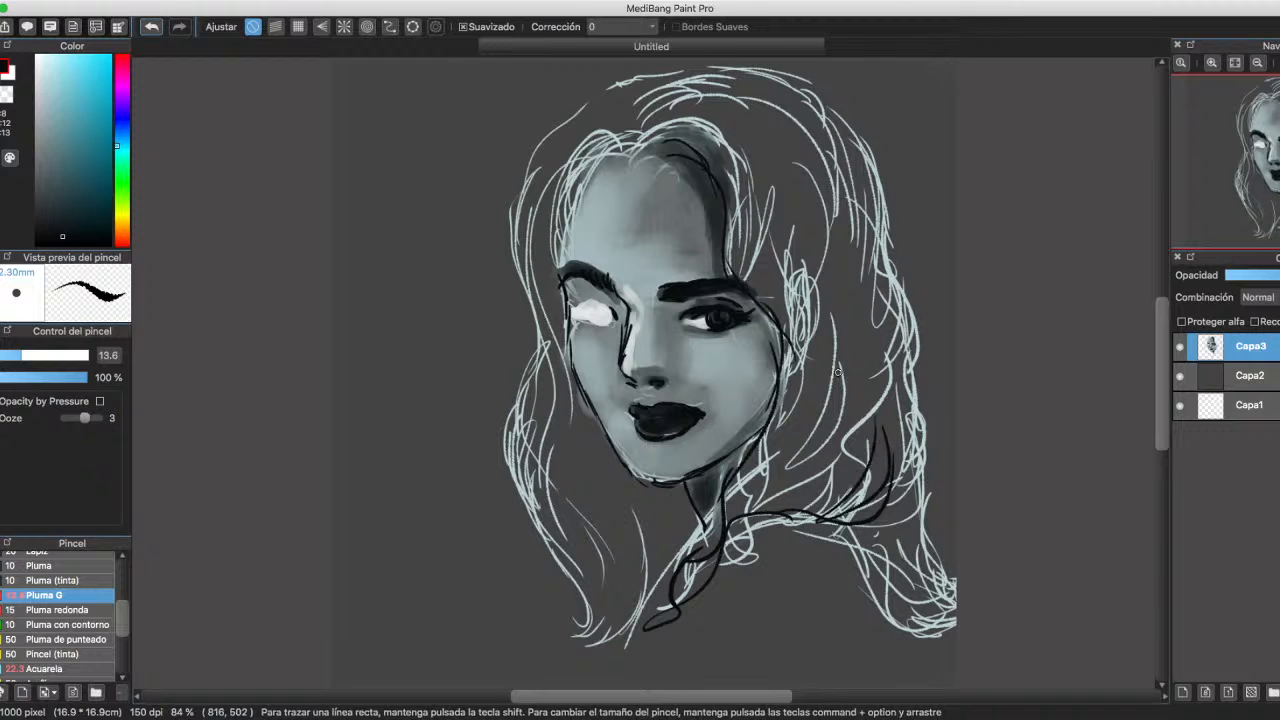
# Ink a black strand beside the right ear and extra strands along the hairline on the right of the forehead.
pyautogui.moveTo(826, 292); pyautogui.dragTo(838, 376)
pyautogui.moveTo(643, 140)
pyautogui.mouseDown()
pyautogui.moveTo(692, 121)
pyautogui.moveTo(738, 246)
pyautogui.mouseUp()
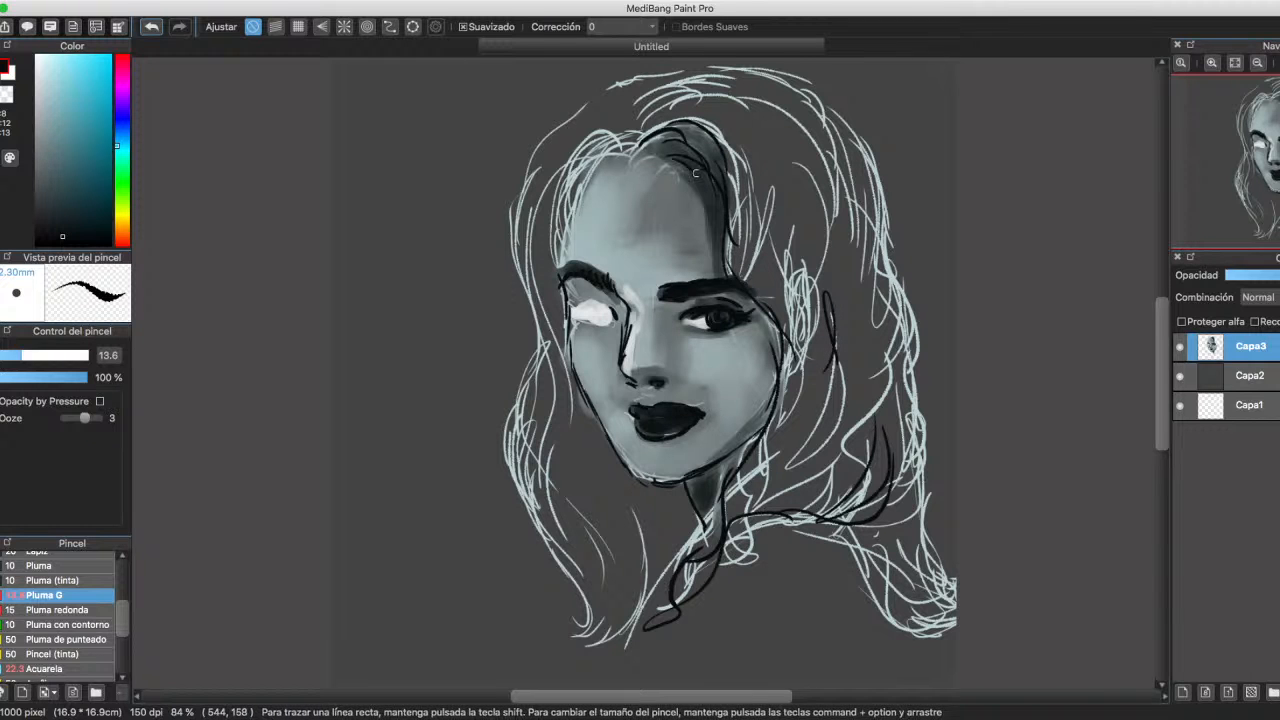
pyautogui.moveTo(696, 168); pyautogui.dragTo(722, 230)
# Ink the hair's outer contour from the parting down the right side, including the curled ends at the lower right.
pyautogui.moveTo(634, 130)
pyautogui.mouseDown()
pyautogui.moveTo(660, 100)
pyautogui.moveTo(776, 72)
pyautogui.moveTo(858, 198)
pyautogui.mouseUp()
pyautogui.moveTo(830, 138)
pyautogui.mouseDown()
pyautogui.moveTo(890, 250)
pyautogui.moveTo(876, 268)
pyautogui.moveTo(955, 598)
pyautogui.mouseUp()
pyautogui.moveTo(839, 526); pyautogui.dragTo(866, 592)
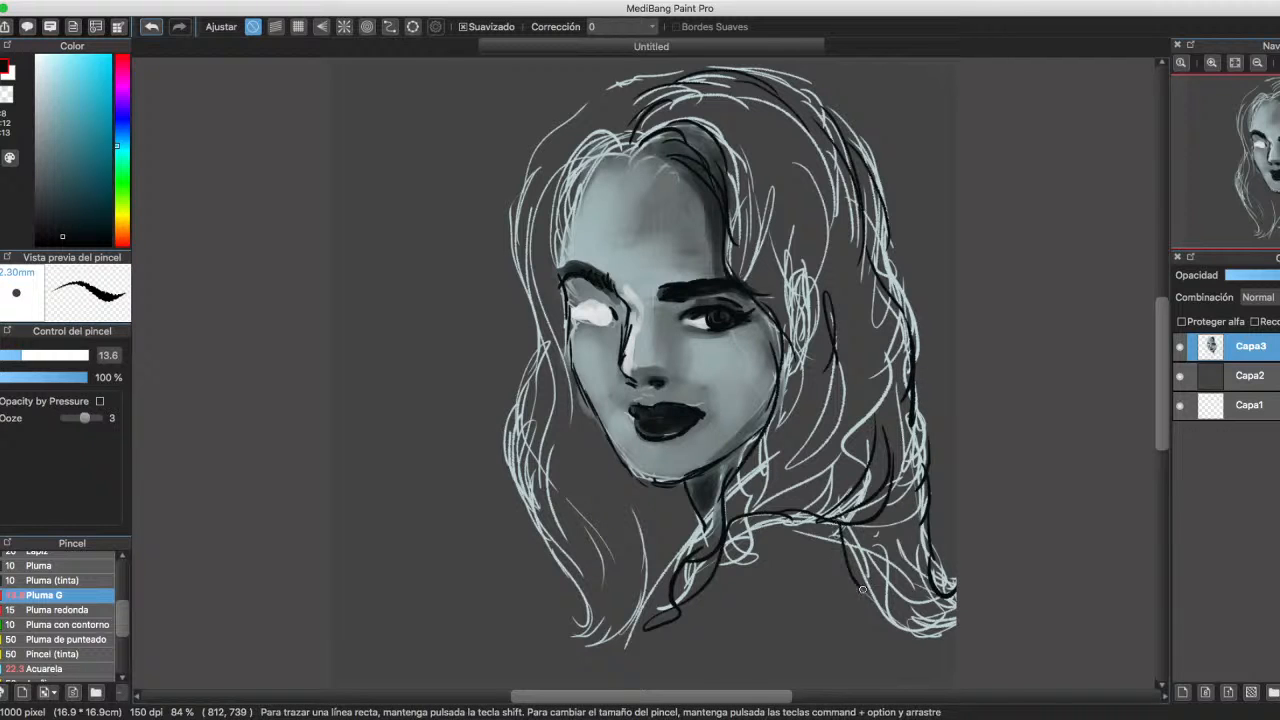
pyautogui.moveTo(860, 548); pyautogui.dragTo(945, 620)
pyautogui.moveTo(897, 585); pyautogui.dragTo(962, 612)
pyautogui.moveTo(886, 556); pyautogui.dragTo(917, 598)
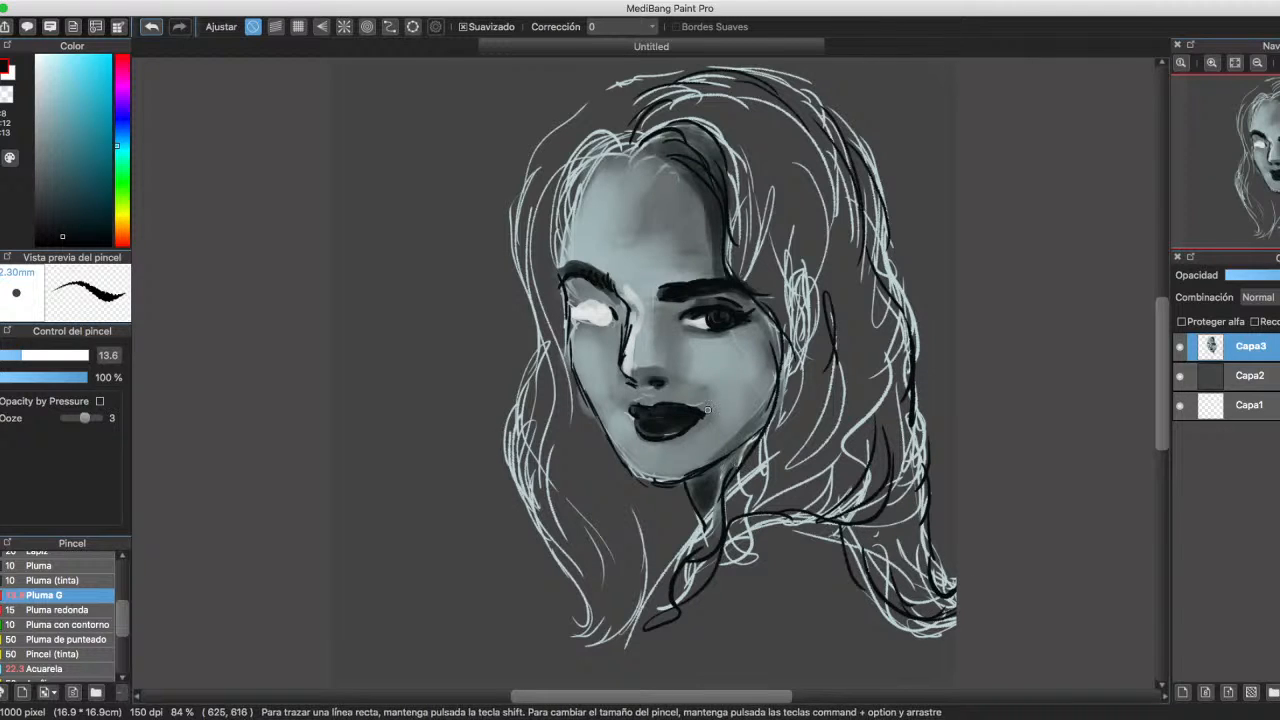
# Ink the left side of the hair from the crown to the curled tips, adding a few inner strands.
pyautogui.moveTo(688, 85)
pyautogui.mouseDown()
pyautogui.moveTo(808, 116)
pyautogui.moveTo(851, 145)
pyautogui.moveTo(689, 83)
pyautogui.moveTo(637, 88)
pyautogui.moveTo(541, 163)
pyautogui.mouseUp()
pyautogui.moveTo(622, 148); pyautogui.dragTo(566, 266)
pyautogui.moveTo(560, 125)
pyautogui.mouseDown()
pyautogui.moveTo(532, 214)
pyautogui.moveTo(548, 340)
pyautogui.moveTo(536, 463)
pyautogui.moveTo(582, 585)
pyautogui.moveTo(636, 618)
pyautogui.mouseUp()
pyautogui.moveTo(644, 548)
pyautogui.mouseDown()
pyautogui.moveTo(610, 625)
pyautogui.moveTo(634, 582)
pyautogui.mouseUp()
pyautogui.moveTo(580, 452); pyautogui.dragTo(574, 575)
pyautogui.moveTo(659, 516); pyautogui.dragTo(666, 556)
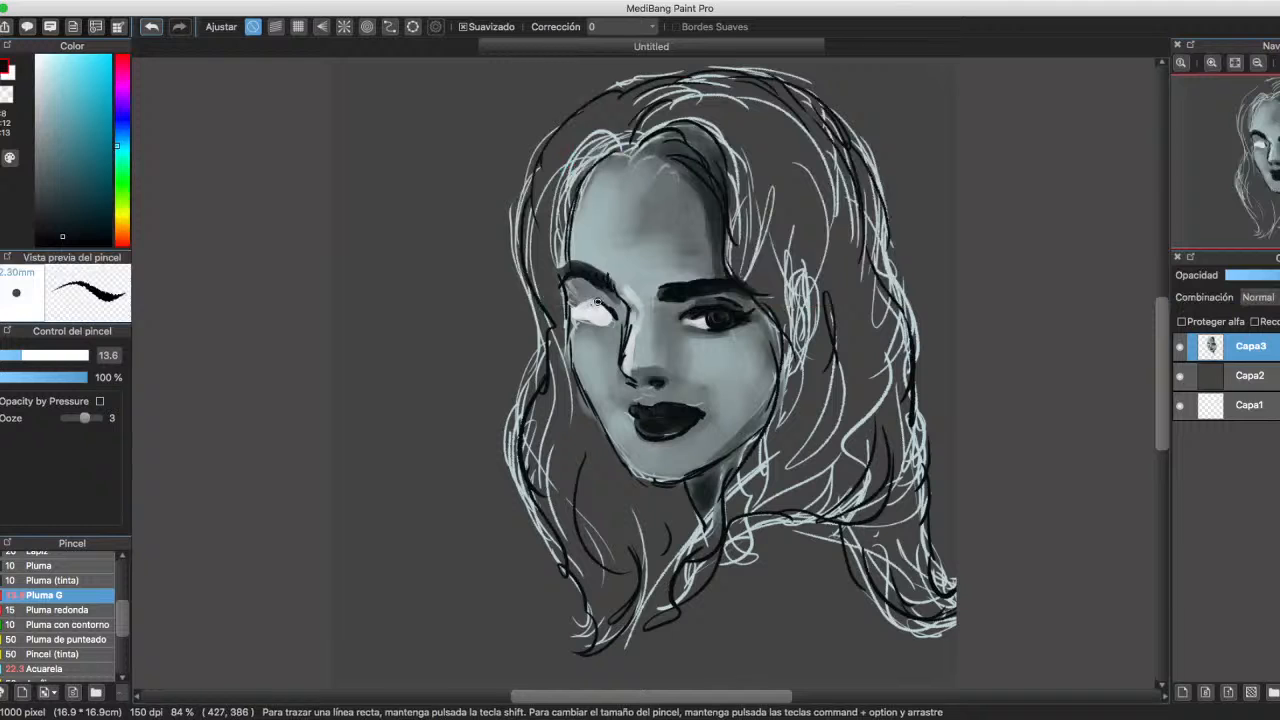
# Ink the left eye's upper lid, lashes and dark iris, leaving a white area beside the iris.
pyautogui.moveTo(600, 303); pyautogui.dragTo(574, 309)
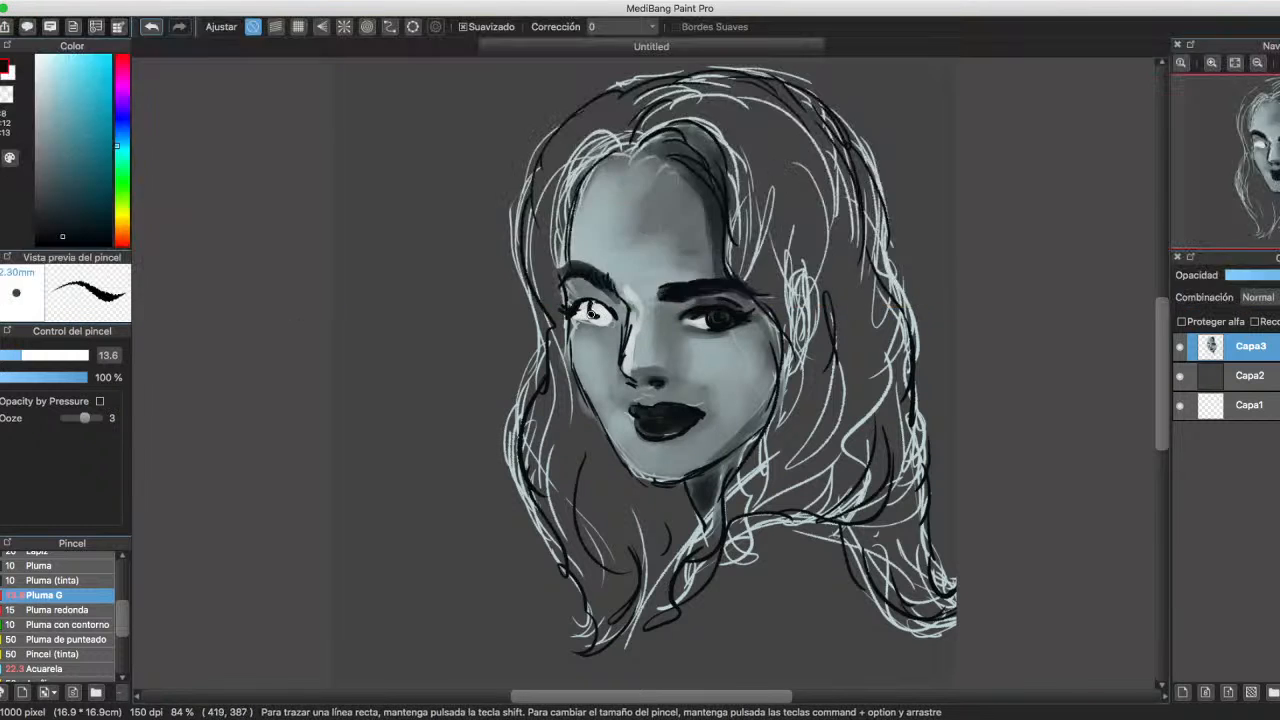
pyautogui.moveTo(590, 312); pyautogui.dragTo(596, 310)
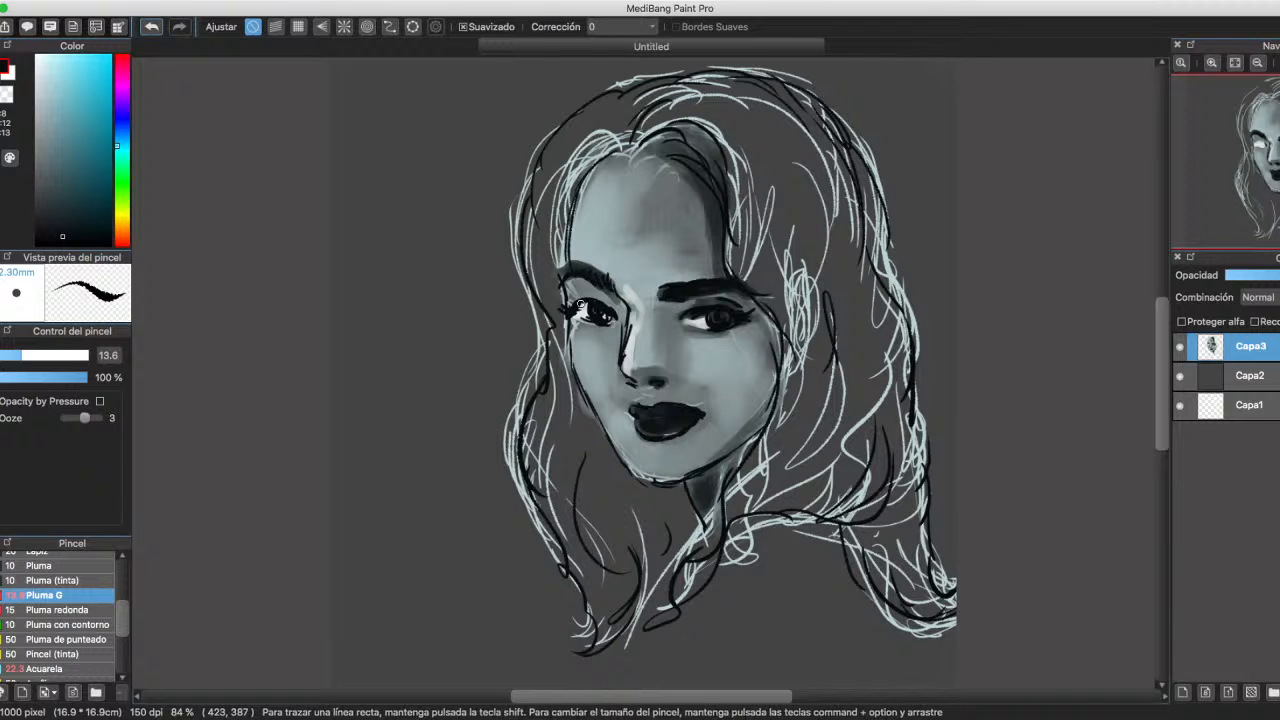
pyautogui.moveTo(567, 296); pyautogui.dragTo(573, 296)
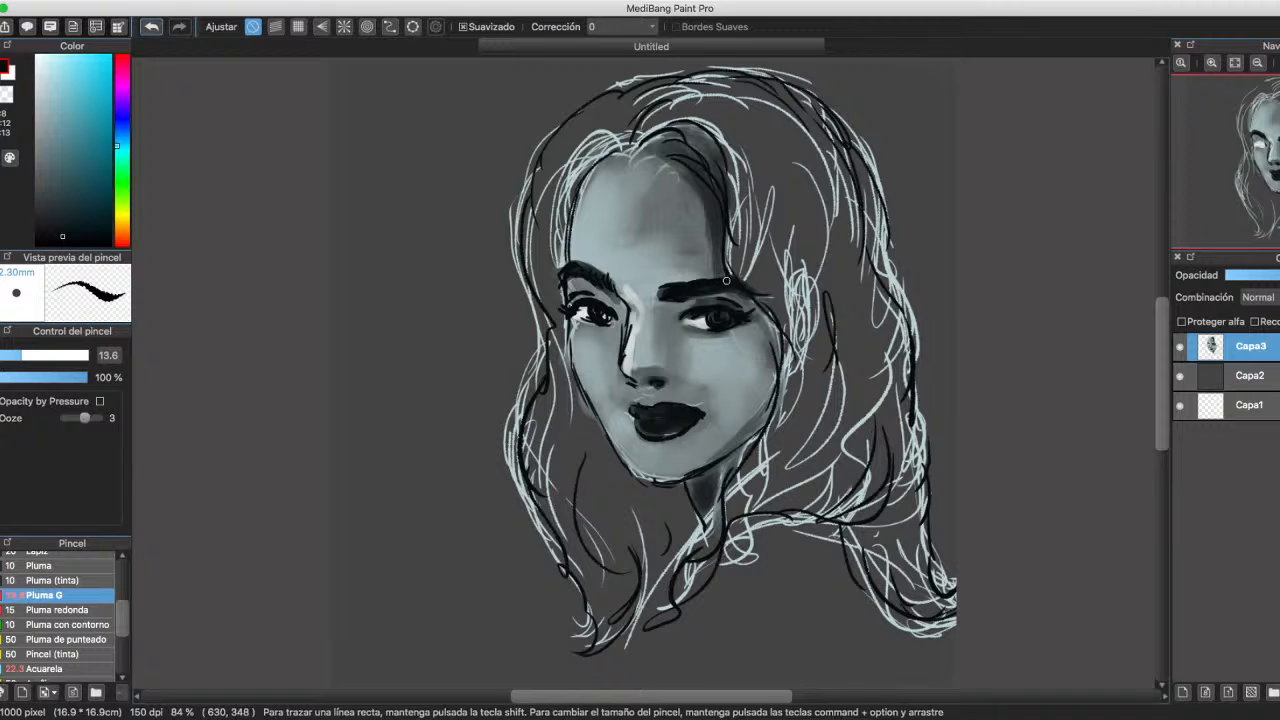
# Thicken the black line along the nose's left edge and inner brow, then trim it with a sampled light grey.
pyautogui.moveTo(629, 303); pyautogui.dragTo(629, 380)
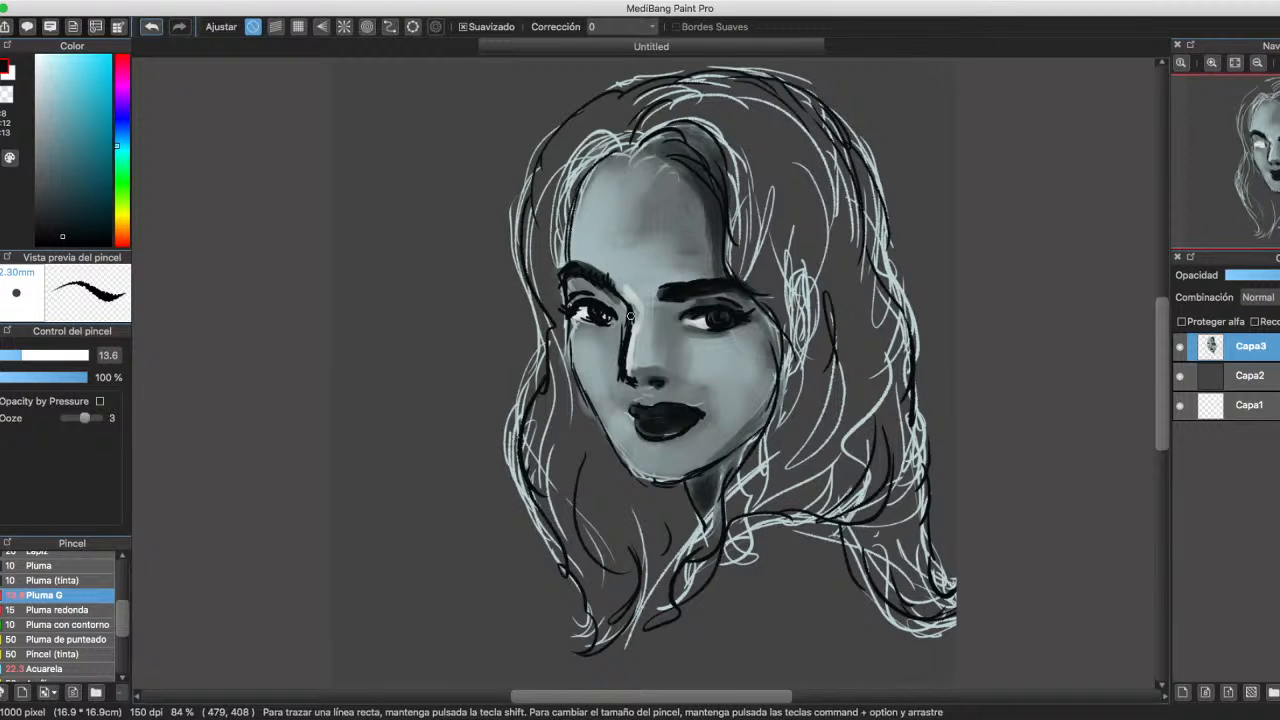
pyautogui.moveTo(630, 316); pyautogui.dragTo(631, 323)
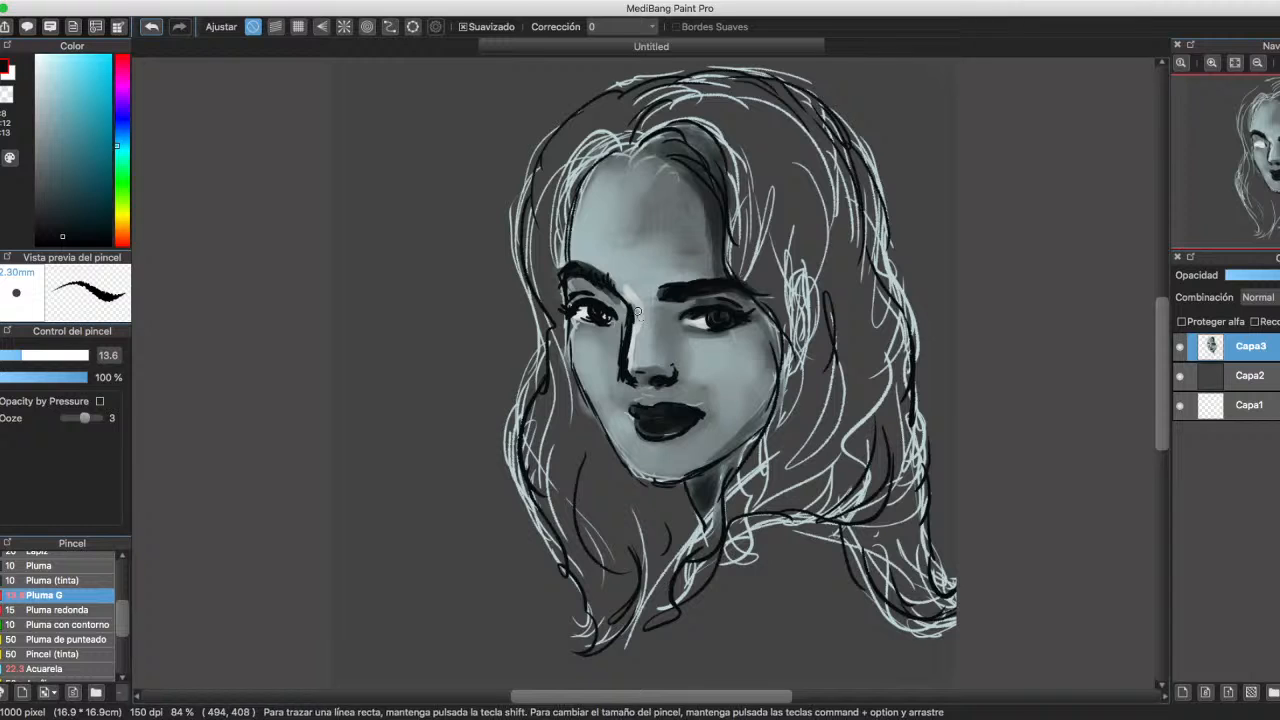
pyautogui.moveTo(637, 312)
pyautogui.mouseDown()
pyautogui.moveTo(625, 344)
pyautogui.moveTo(624, 296)
pyautogui.mouseUp()
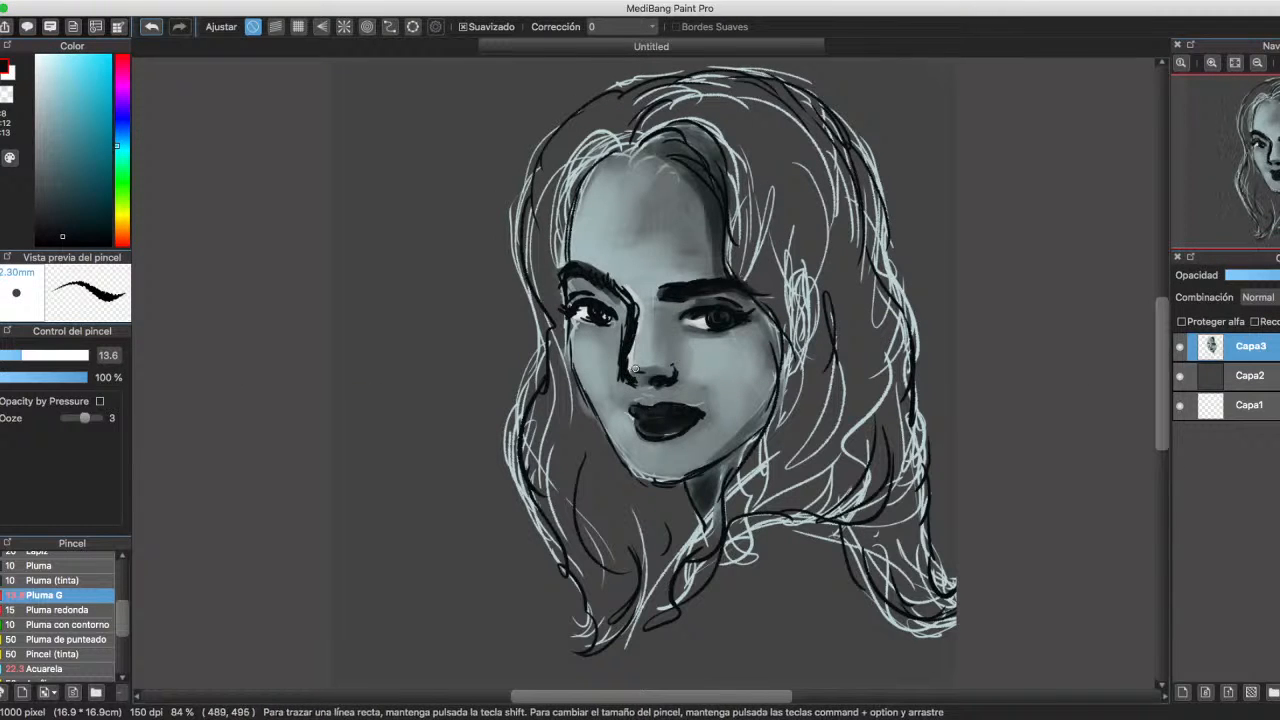
pyautogui.keyDown('alt'); pyautogui.click(628, 362); pyautogui.keyUp('alt')
pyautogui.moveTo(628, 362)
pyautogui.mouseDown()
pyautogui.moveTo(637, 319)
pyautogui.moveTo(632, 375)
pyautogui.moveTo(635, 306)
pyautogui.moveTo(613, 284)
pyautogui.mouseUp()
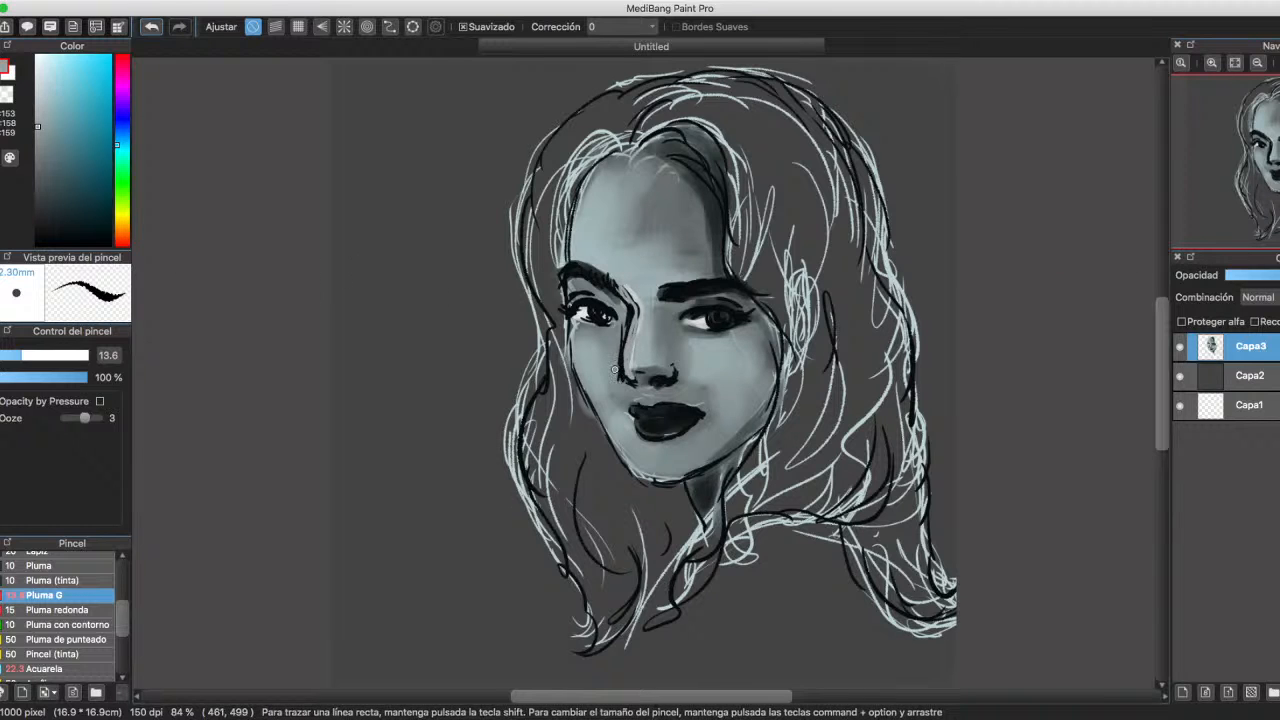
# Shade under the nose and along the face's right edge down to the neck with the Acuarela brush in near-black.
pyautogui.click(50, 668)
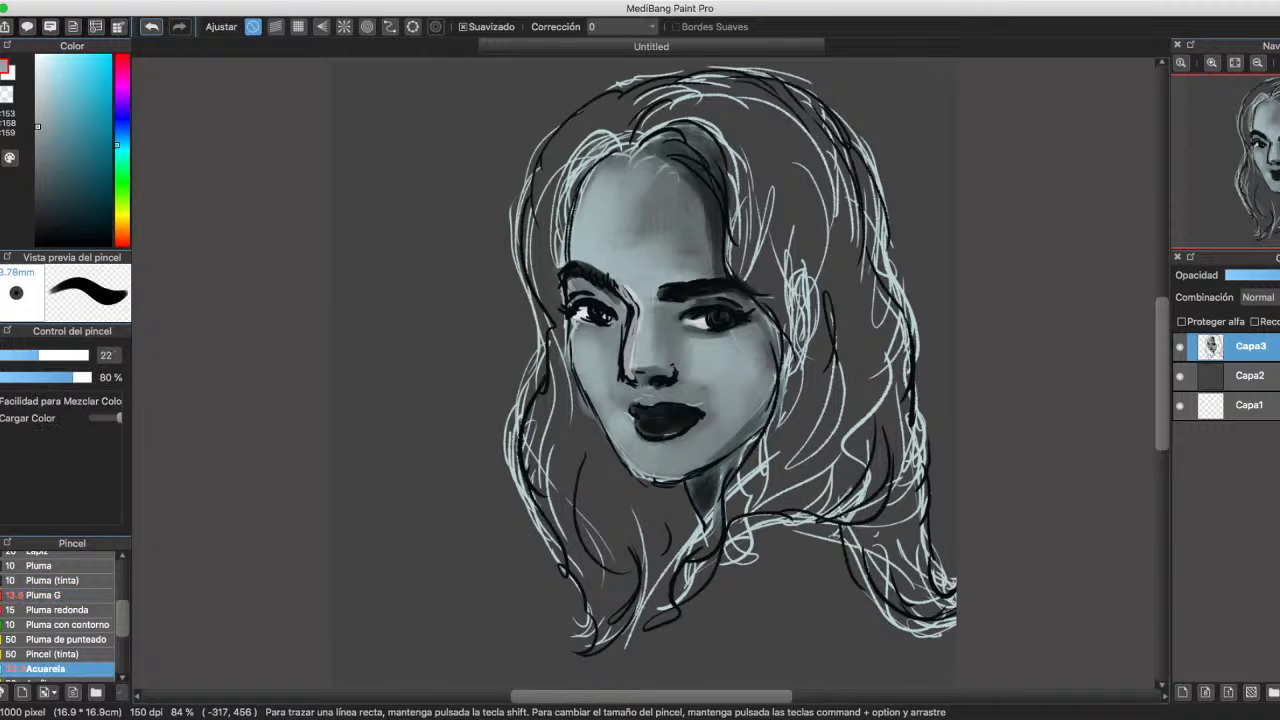
pyautogui.rightClick(656, 381)
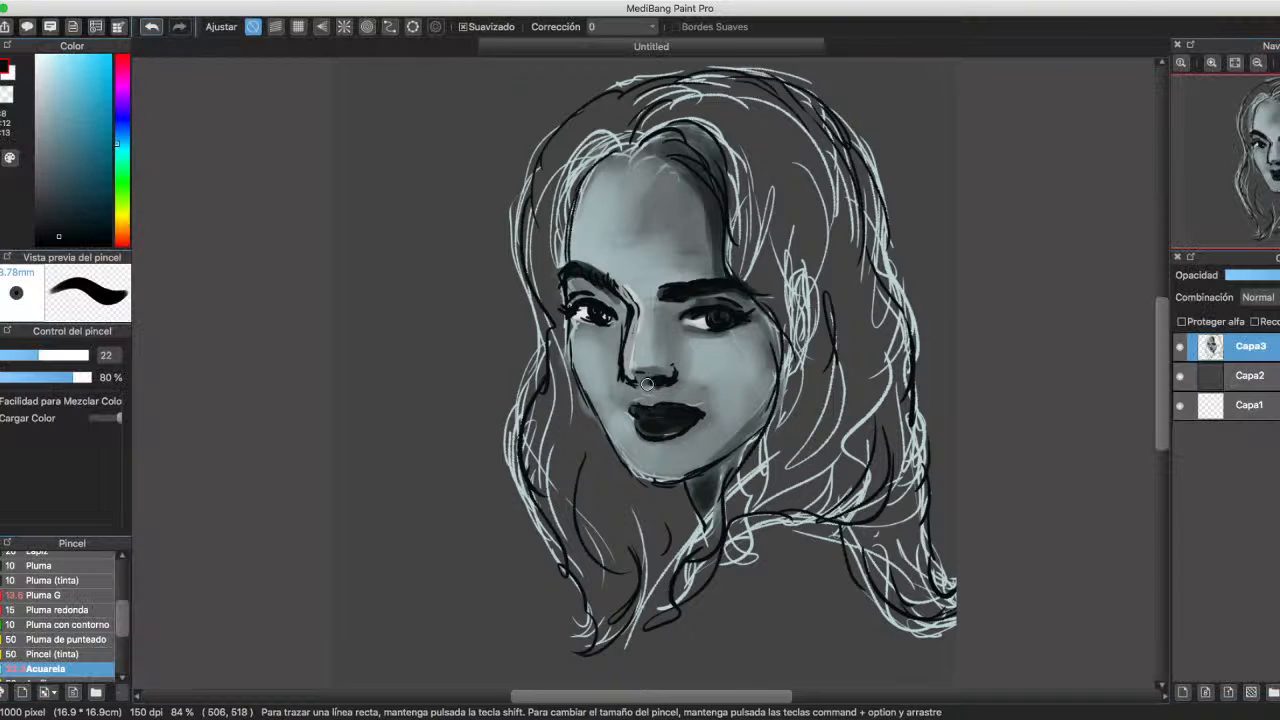
pyautogui.moveTo(628, 367)
pyautogui.mouseDown()
pyautogui.moveTo(643, 375)
pyautogui.moveTo(625, 358)
pyautogui.moveTo(627, 378)
pyautogui.moveTo(633, 355)
pyautogui.mouseUp()
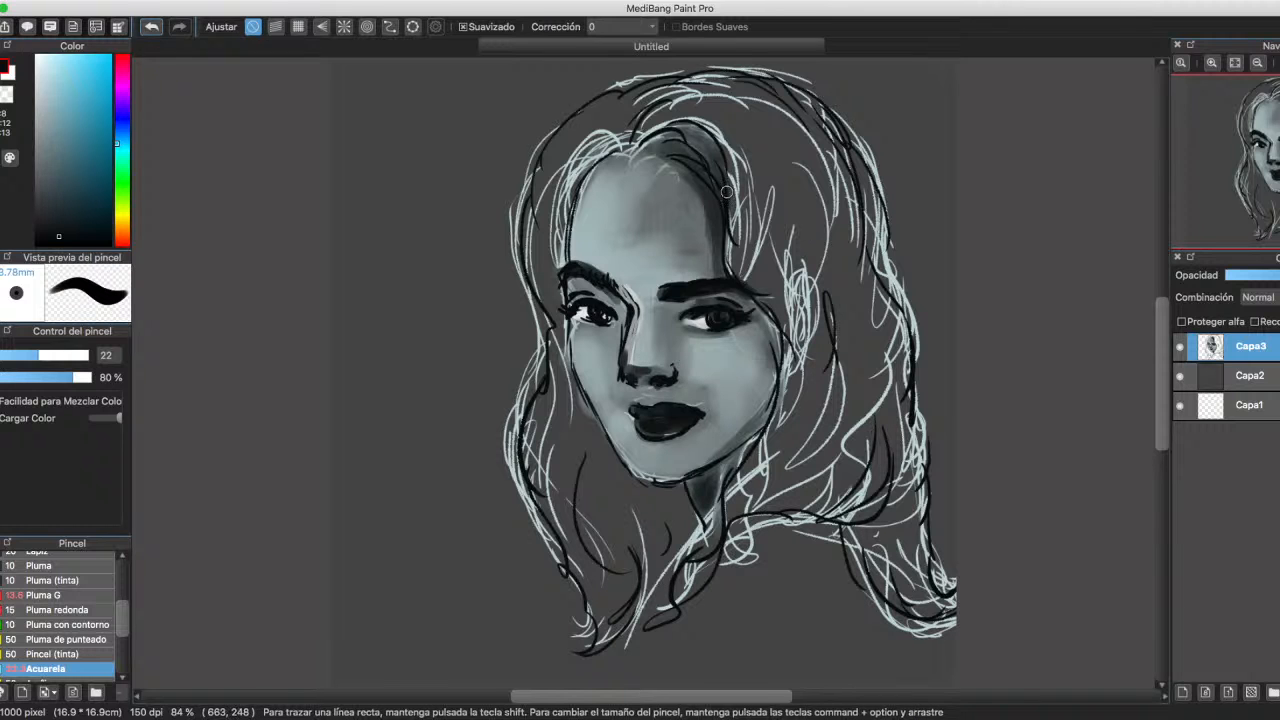
pyautogui.moveTo(664, 154)
pyautogui.mouseDown()
pyautogui.moveTo(712, 266)
pyautogui.moveTo(776, 350)
pyautogui.moveTo(758, 406)
pyautogui.moveTo(754, 314)
pyautogui.moveTo(758, 430)
pyautogui.moveTo(716, 482)
pyautogui.moveTo(704, 478)
pyautogui.moveTo(717, 469)
pyautogui.moveTo(714, 494)
pyautogui.moveTo(728, 472)
pyautogui.moveTo(691, 484)
pyautogui.moveTo(706, 480)
pyautogui.moveTo(768, 328)
pyautogui.moveTo(735, 459)
pyautogui.mouseUp()
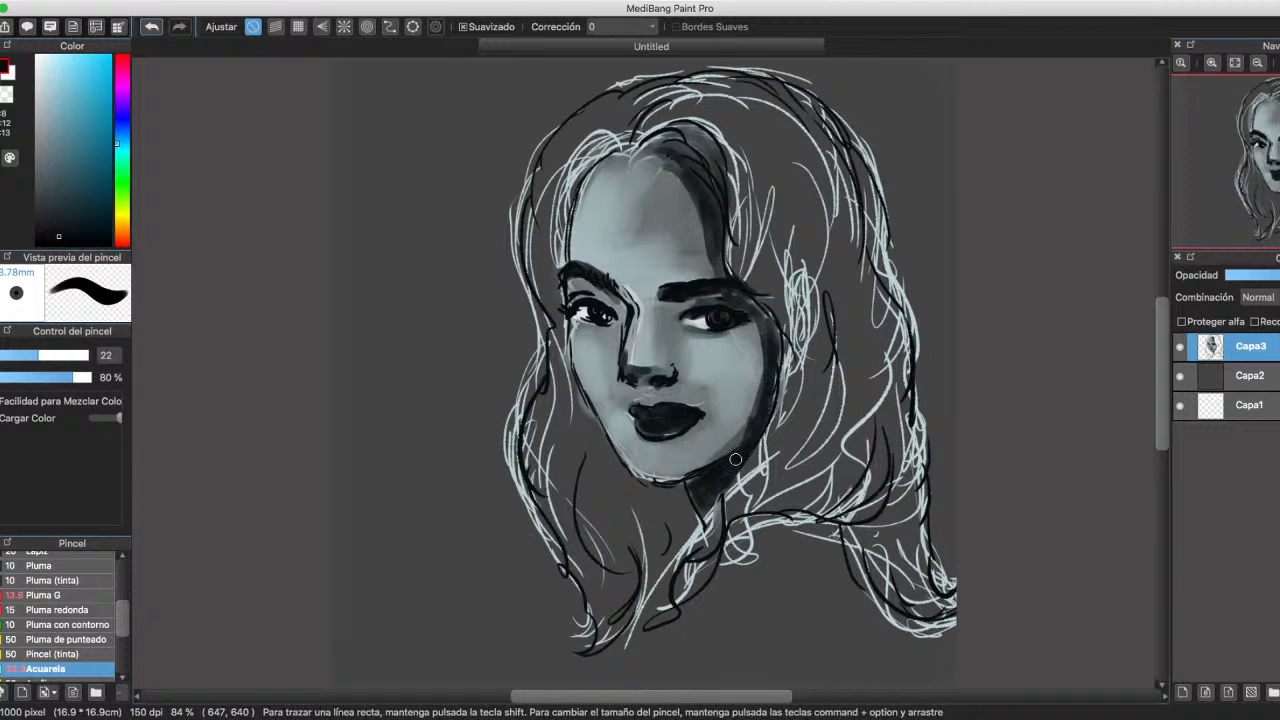
# Blend the shadow edge on the right side of the forehead with a dark grey sampled from the face.
pyautogui.keyDown('alt'); pyautogui.click(762, 329); pyautogui.keyUp('alt')
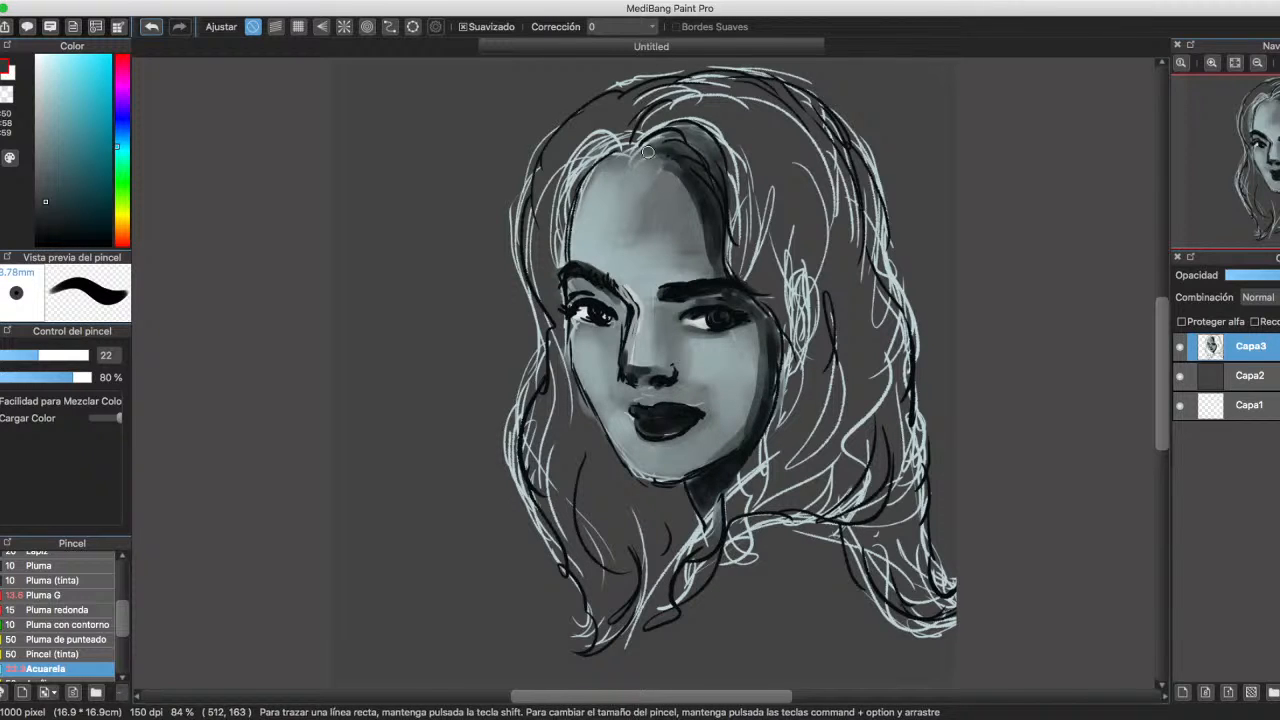
pyautogui.moveTo(655, 152)
pyautogui.mouseDown()
pyautogui.moveTo(692, 208)
pyautogui.moveTo(704, 261)
pyautogui.mouseUp()
pyautogui.moveTo(692, 205); pyautogui.dragTo(710, 276)
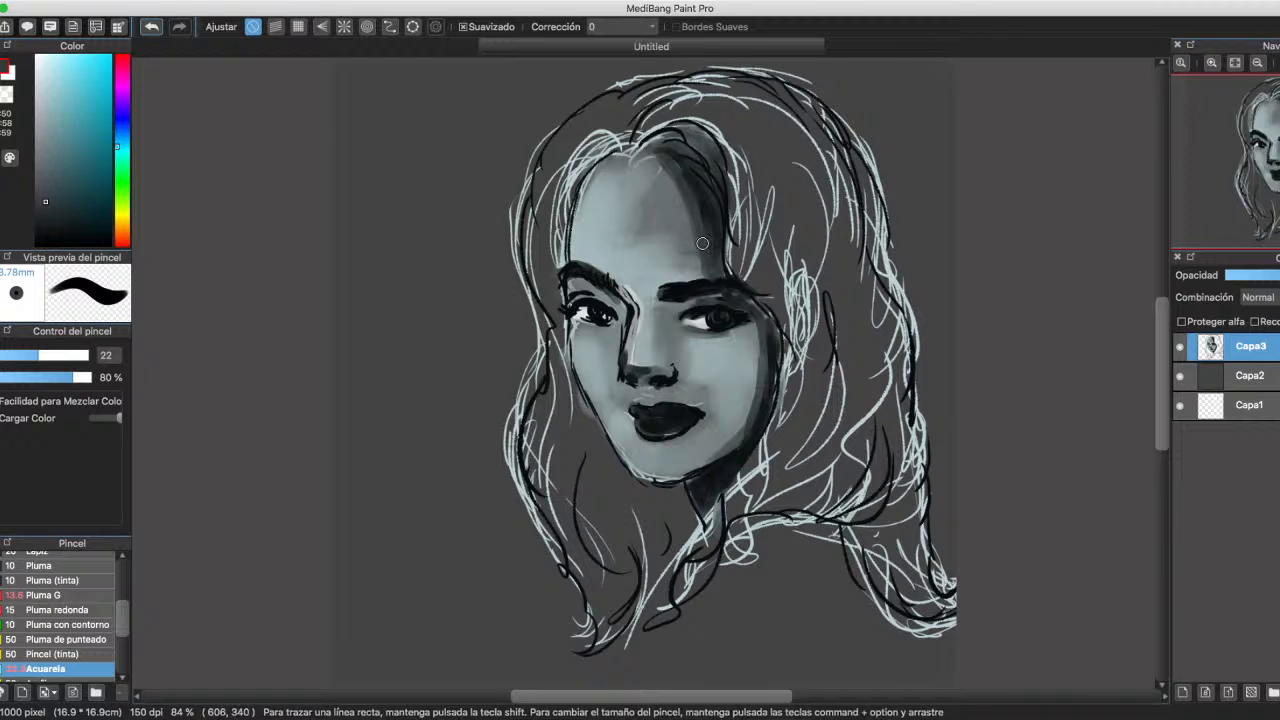
pyautogui.moveTo(662, 170); pyautogui.dragTo(697, 252)
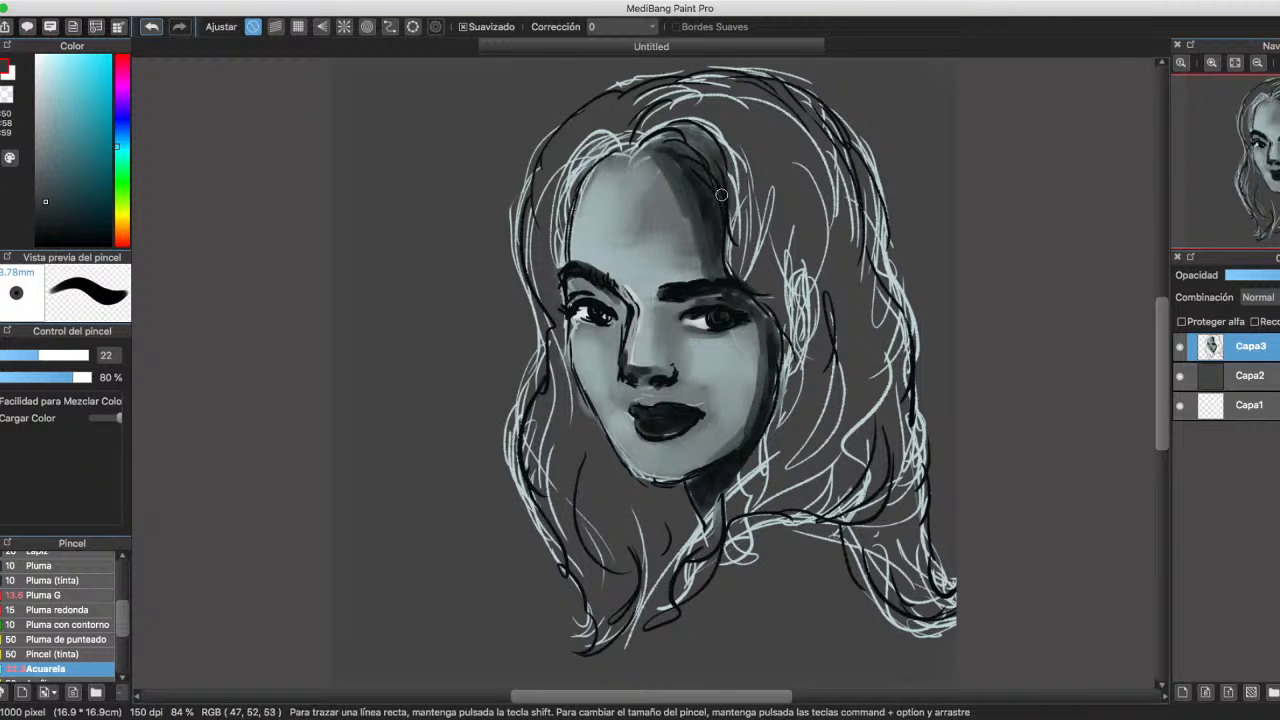
# Fill the hair beside the forehead, the lock below the neck and the shoulder-side strands with sampled near-black.
pyautogui.keyDown('alt'); pyautogui.click(722, 200); pyautogui.keyUp('alt')
pyautogui.moveTo(665, 143)
pyautogui.mouseDown()
pyautogui.moveTo(705, 200)
pyautogui.moveTo(718, 185)
pyautogui.moveTo(730, 222)
pyautogui.mouseUp()
pyautogui.moveTo(700, 165)
pyautogui.mouseDown()
pyautogui.moveTo(679, 122)
pyautogui.moveTo(718, 236)
pyautogui.mouseUp()
pyautogui.moveTo(670, 150)
pyautogui.mouseDown()
pyautogui.moveTo(712, 138)
pyautogui.moveTo(730, 272)
pyautogui.moveTo(781, 376)
pyautogui.moveTo(763, 353)
pyautogui.moveTo(774, 385)
pyautogui.moveTo(685, 600)
pyautogui.moveTo(705, 542)
pyautogui.moveTo(785, 480)
pyautogui.moveTo(830, 500)
pyautogui.moveTo(880, 500)
pyautogui.mouseUp()
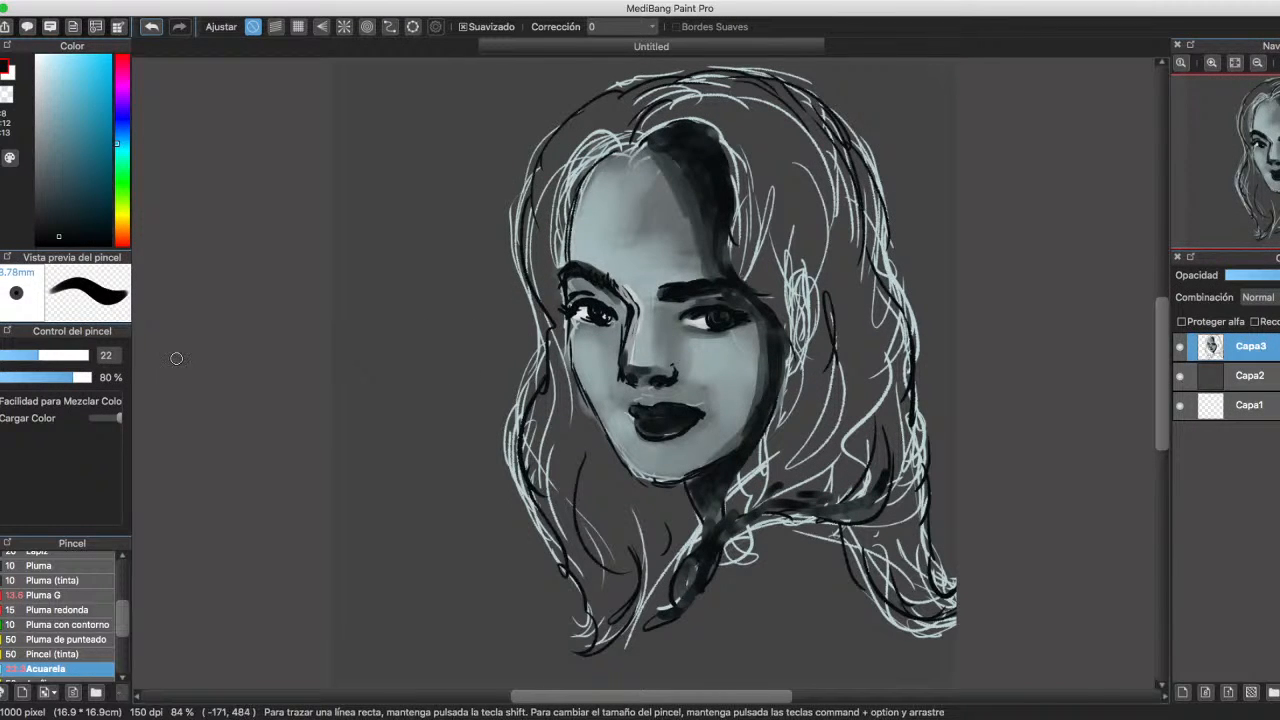
# Enlarge the Acuarela brush to 40 and block in the whole mass of hair around the face in near-black.
pyautogui.click(57, 355)
pyautogui.moveTo(783, 258)
pyautogui.mouseDown()
pyautogui.moveTo(760, 290)
pyautogui.moveTo(785, 330)
pyautogui.moveTo(795, 400)
pyautogui.moveTo(783, 412)
pyautogui.mouseUp()
pyautogui.moveTo(762, 438)
pyautogui.mouseDown()
pyautogui.moveTo(727, 513)
pyautogui.moveTo(768, 463)
pyautogui.moveTo(745, 500)
pyautogui.moveTo(873, 470)
pyautogui.moveTo(783, 490)
pyautogui.moveTo(810, 471)
pyautogui.moveTo(832, 428)
pyautogui.moveTo(826, 409)
pyautogui.moveTo(768, 467)
pyautogui.moveTo(798, 349)
pyautogui.moveTo(762, 464)
pyautogui.moveTo(829, 345)
pyautogui.moveTo(835, 497)
pyautogui.moveTo(887, 528)
pyautogui.moveTo(862, 537)
pyautogui.moveTo(853, 501)
pyautogui.moveTo(914, 594)
pyautogui.moveTo(906, 456)
pyautogui.moveTo(912, 575)
pyautogui.moveTo(929, 600)
pyautogui.moveTo(915, 482)
pyautogui.moveTo(927, 474)
pyautogui.moveTo(906, 402)
pyautogui.moveTo(893, 460)
pyautogui.moveTo(877, 329)
pyautogui.moveTo(896, 345)
pyautogui.moveTo(898, 375)
pyautogui.moveTo(867, 272)
pyautogui.moveTo(870, 329)
pyautogui.moveTo(818, 234)
pyautogui.moveTo(830, 367)
pyautogui.moveTo(783, 290)
pyautogui.moveTo(817, 347)
pyautogui.moveTo(782, 253)
pyautogui.moveTo(775, 145)
pyautogui.moveTo(735, 173)
pyautogui.moveTo(752, 171)
pyautogui.moveTo(823, 270)
pyautogui.moveTo(745, 144)
pyautogui.moveTo(739, 177)
pyautogui.moveTo(676, 119)
pyautogui.moveTo(651, 128)
pyautogui.moveTo(705, 97)
pyautogui.moveTo(768, 137)
pyautogui.moveTo(708, 119)
pyautogui.moveTo(773, 247)
pyautogui.moveTo(725, 84)
pyautogui.moveTo(664, 107)
pyautogui.moveTo(772, 114)
pyautogui.moveTo(798, 135)
pyautogui.moveTo(757, 96)
pyautogui.moveTo(757, 122)
pyautogui.moveTo(817, 134)
pyautogui.moveTo(760, 84)
pyautogui.moveTo(816, 182)
pyautogui.moveTo(811, 212)
pyautogui.moveTo(845, 238)
pyautogui.moveTo(862, 232)
pyautogui.moveTo(826, 133)
pyautogui.moveTo(861, 278)
pyautogui.moveTo(657, 92)
pyautogui.moveTo(595, 160)
pyautogui.moveTo(606, 128)
pyautogui.moveTo(553, 282)
pyautogui.moveTo(565, 205)
pyautogui.moveTo(548, 176)
pyautogui.moveTo(540, 260)
pyautogui.moveTo(560, 400)
pyautogui.moveTo(628, 478)
pyautogui.moveTo(688, 519)
pyautogui.moveTo(683, 496)
pyautogui.moveTo(648, 572)
pyautogui.moveTo(591, 636)
pyautogui.moveTo(677, 506)
pyautogui.moveTo(643, 511)
pyautogui.moveTo(565, 395)
pyautogui.moveTo(535, 440)
pyautogui.moveTo(570, 525)
pyautogui.moveTo(581, 466)
pyautogui.moveTo(620, 570)
pyautogui.moveTo(560, 503)
pyautogui.moveTo(590, 600)
pyautogui.moveTo(611, 540)
pyautogui.moveTo(581, 544)
pyautogui.mouseUp()
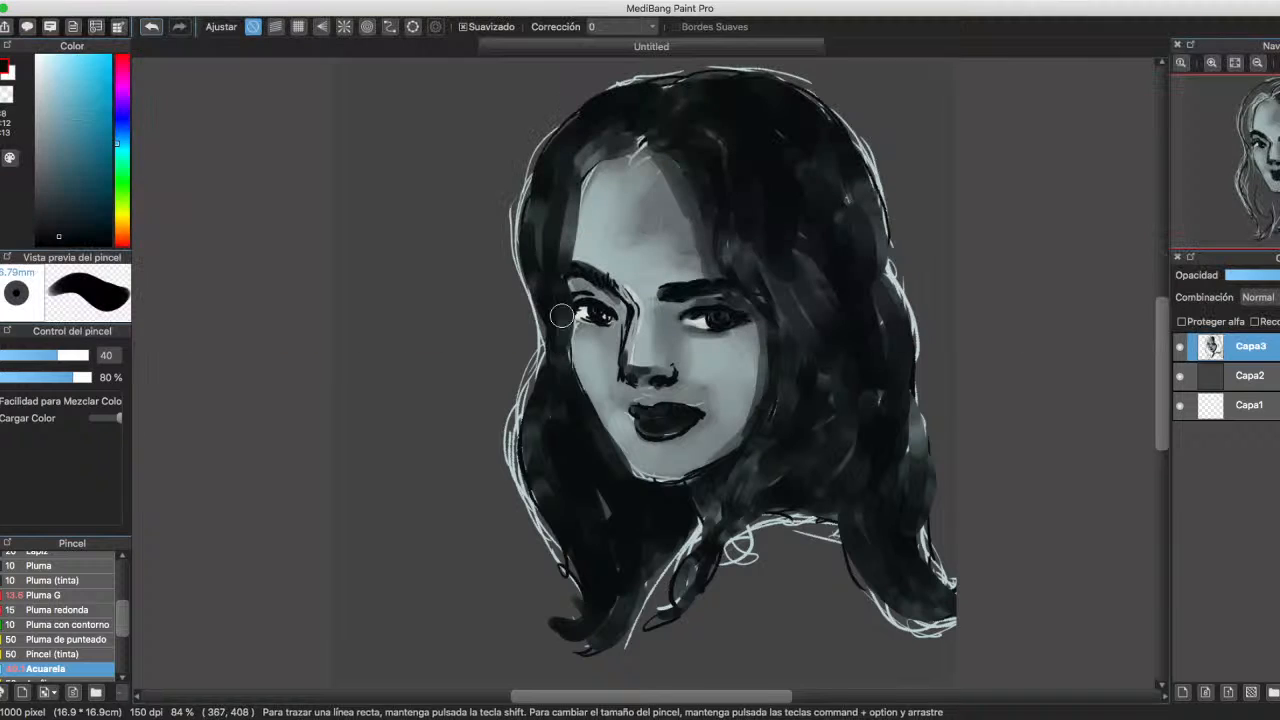
# Paint light grey highlights on the cheeks, chin and forehead using tones sampled from the face.
pyautogui.keyDown('alt'); pyautogui.click(580, 345); pyautogui.keyUp('alt')
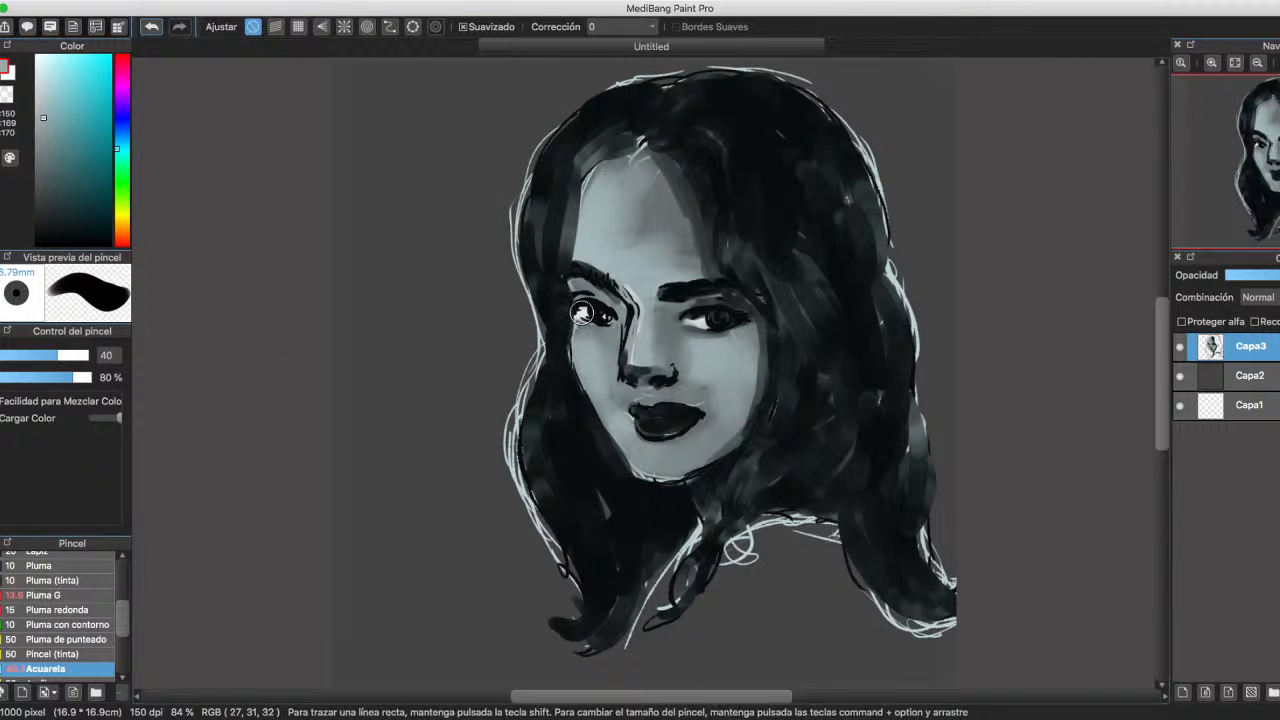
pyautogui.keyDown('alt'); pyautogui.click(582, 318); pyautogui.keyUp('alt')
pyautogui.moveTo(582, 330)
pyautogui.mouseDown()
pyautogui.moveTo(595, 391)
pyautogui.moveTo(582, 358)
pyautogui.moveTo(585, 375)
pyautogui.moveTo(614, 427)
pyautogui.moveTo(645, 427)
pyautogui.mouseUp()
pyautogui.moveTo(584, 343)
pyautogui.mouseDown()
pyautogui.moveTo(642, 466)
pyautogui.moveTo(680, 472)
pyautogui.mouseUp()
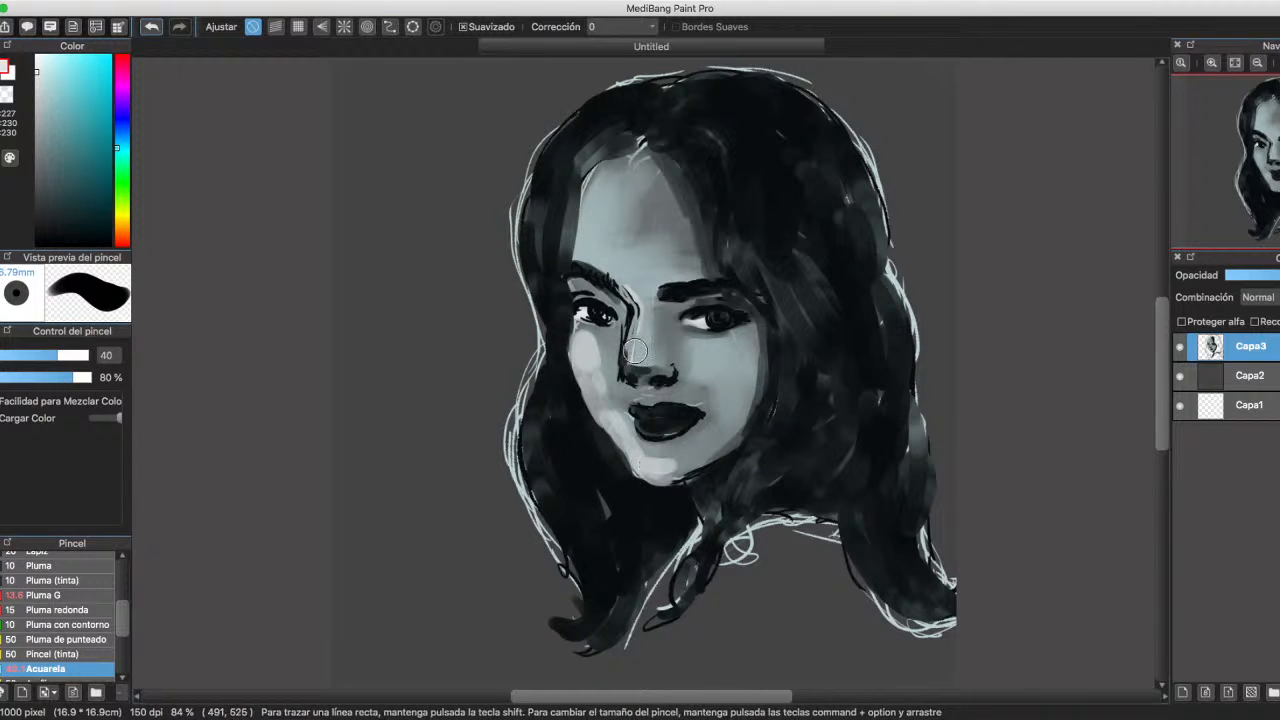
pyautogui.moveTo(630, 265)
pyautogui.mouseDown()
pyautogui.moveTo(585, 218)
pyautogui.moveTo(574, 246)
pyautogui.moveTo(599, 179)
pyautogui.moveTo(589, 187)
pyautogui.moveTo(602, 173)
pyautogui.moveTo(577, 226)
pyautogui.moveTo(609, 170)
pyautogui.moveTo(574, 258)
pyautogui.moveTo(658, 292)
pyautogui.moveTo(644, 272)
pyautogui.moveTo(669, 277)
pyautogui.moveTo(672, 252)
pyautogui.moveTo(685, 269)
pyautogui.moveTo(668, 240)
pyautogui.moveTo(690, 273)
pyautogui.moveTo(656, 246)
pyautogui.mouseUp()
pyautogui.keyDown('alt'); pyautogui.click(672, 258); pyautogui.keyUp('alt')
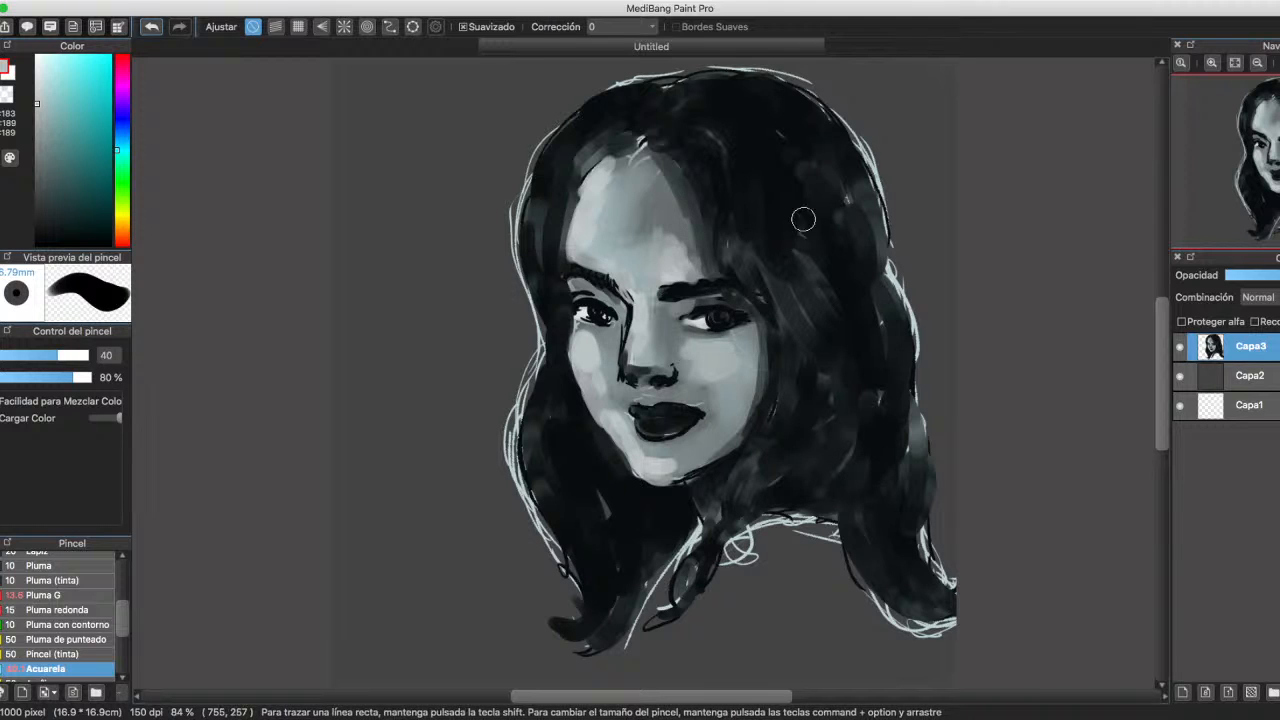
# Deepen the crown, the right side, the lower locks and the hair beside the left cheek with sampled near-black.
pyautogui.keyDown('alt'); pyautogui.click(718, 121); pyautogui.keyUp('alt')
pyautogui.moveTo(718, 121)
pyautogui.mouseDown()
pyautogui.moveTo(600, 136)
pyautogui.moveTo(615, 126)
pyautogui.moveTo(641, 143)
pyautogui.moveTo(679, 84)
pyautogui.moveTo(724, 101)
pyautogui.moveTo(743, 155)
pyautogui.moveTo(698, 121)
pyautogui.moveTo(703, 147)
pyautogui.moveTo(757, 207)
pyautogui.moveTo(819, 213)
pyautogui.moveTo(753, 108)
pyautogui.moveTo(830, 238)
pyautogui.moveTo(858, 222)
pyautogui.moveTo(880, 298)
pyautogui.mouseUp()
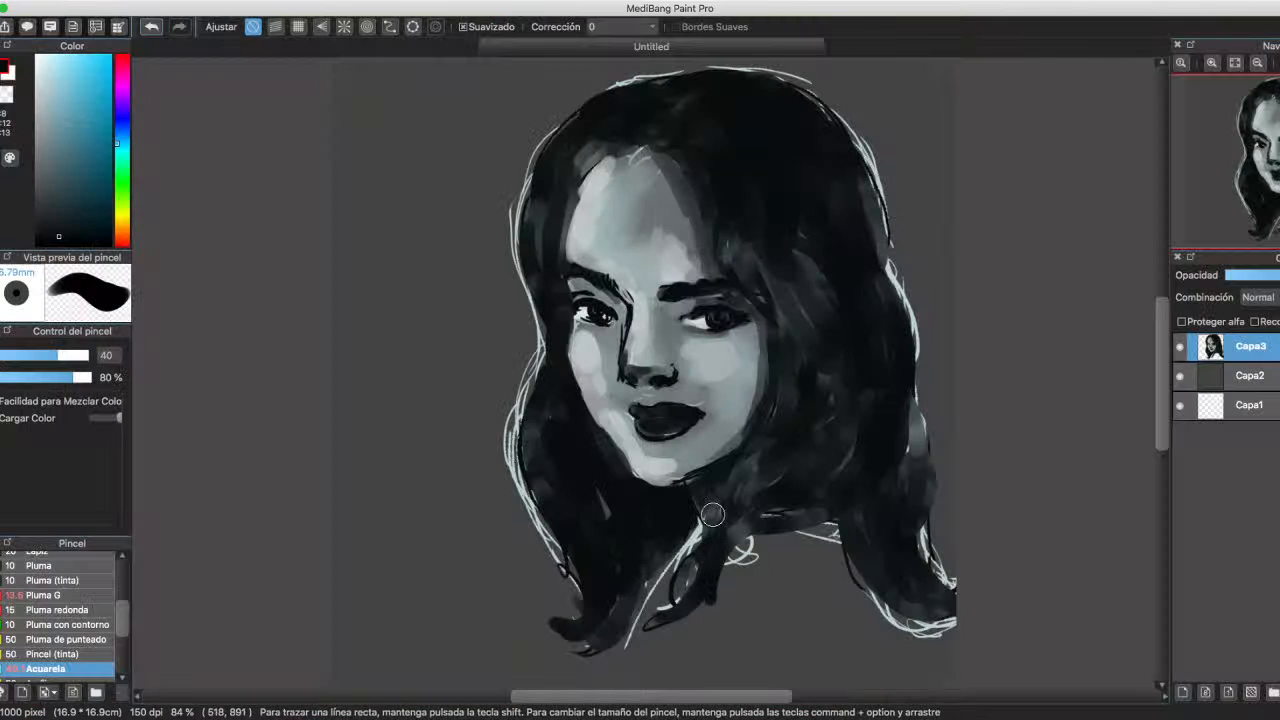
pyautogui.moveTo(713, 514)
pyautogui.mouseDown()
pyautogui.moveTo(749, 451)
pyautogui.moveTo(729, 466)
pyautogui.moveTo(775, 313)
pyautogui.moveTo(771, 421)
pyautogui.moveTo(669, 623)
pyautogui.moveTo(663, 662)
pyautogui.moveTo(829, 509)
pyautogui.moveTo(654, 509)
pyautogui.moveTo(589, 477)
pyautogui.moveTo(617, 604)
pyautogui.mouseUp()
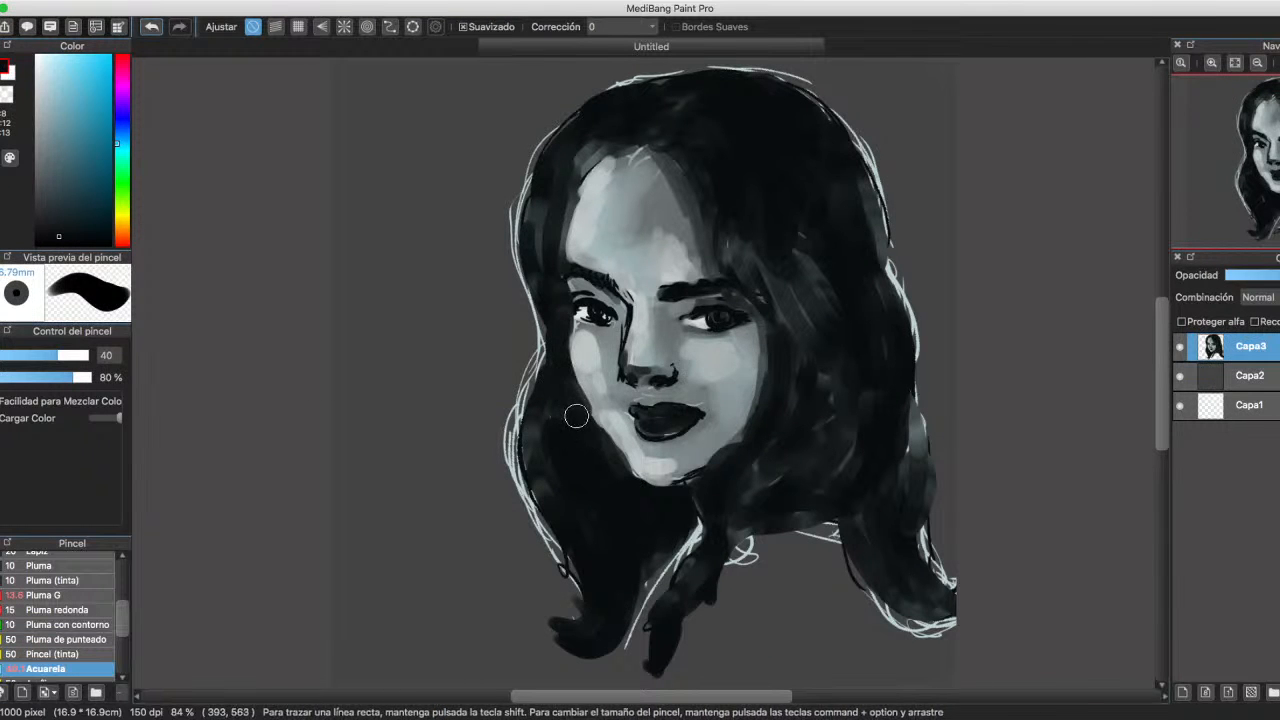
pyautogui.moveTo(576, 416); pyautogui.dragTo(589, 424)
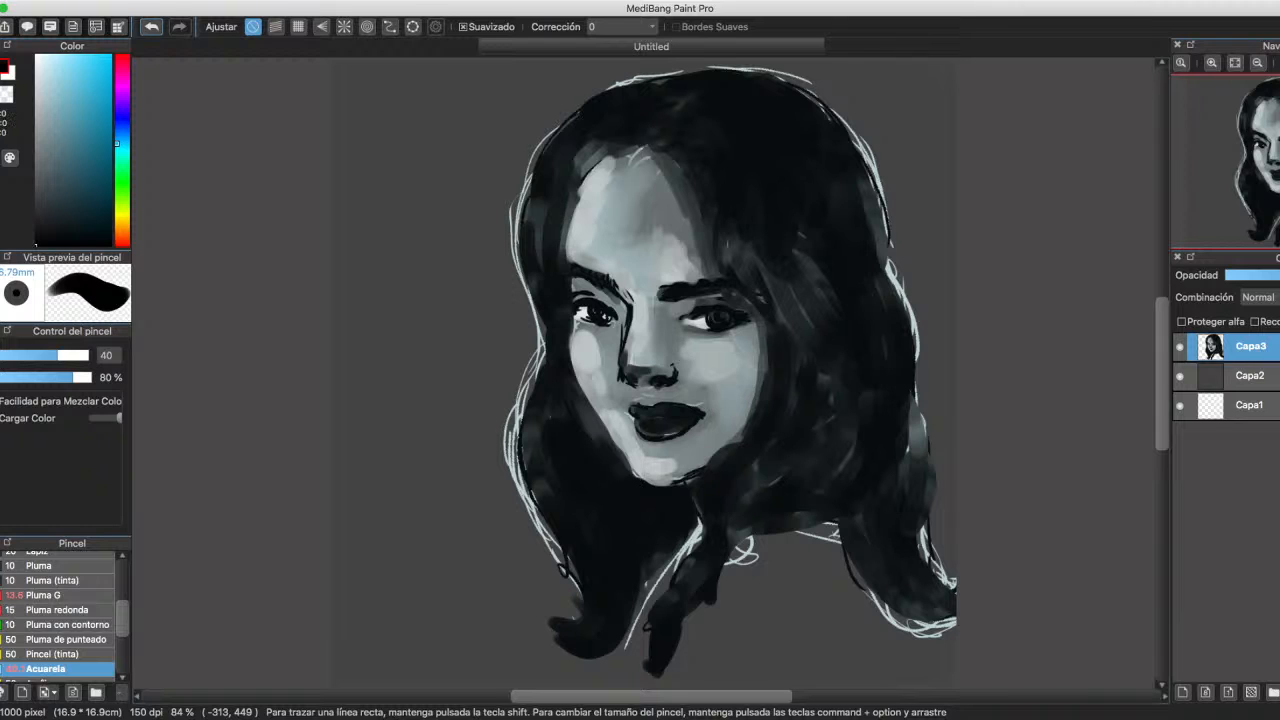
# Set the Acuarela brush to 18 and refine the hair edges around the face and the right-hand locks in pure black.
pyautogui.click(31, 355)
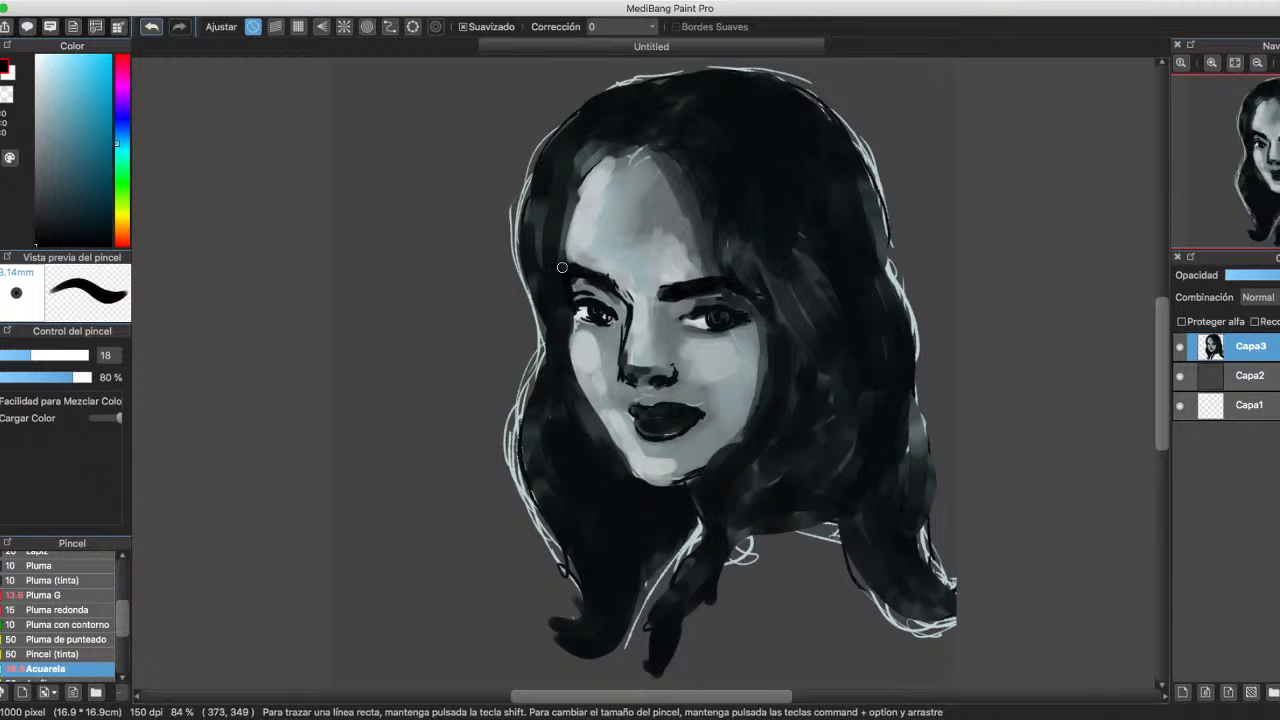
pyautogui.moveTo(564, 265)
pyautogui.mouseDown()
pyautogui.moveTo(570, 208)
pyautogui.moveTo(573, 220)
pyautogui.moveTo(594, 174)
pyautogui.moveTo(560, 262)
pyautogui.mouseUp()
pyautogui.moveTo(566, 348); pyautogui.dragTo(597, 424)
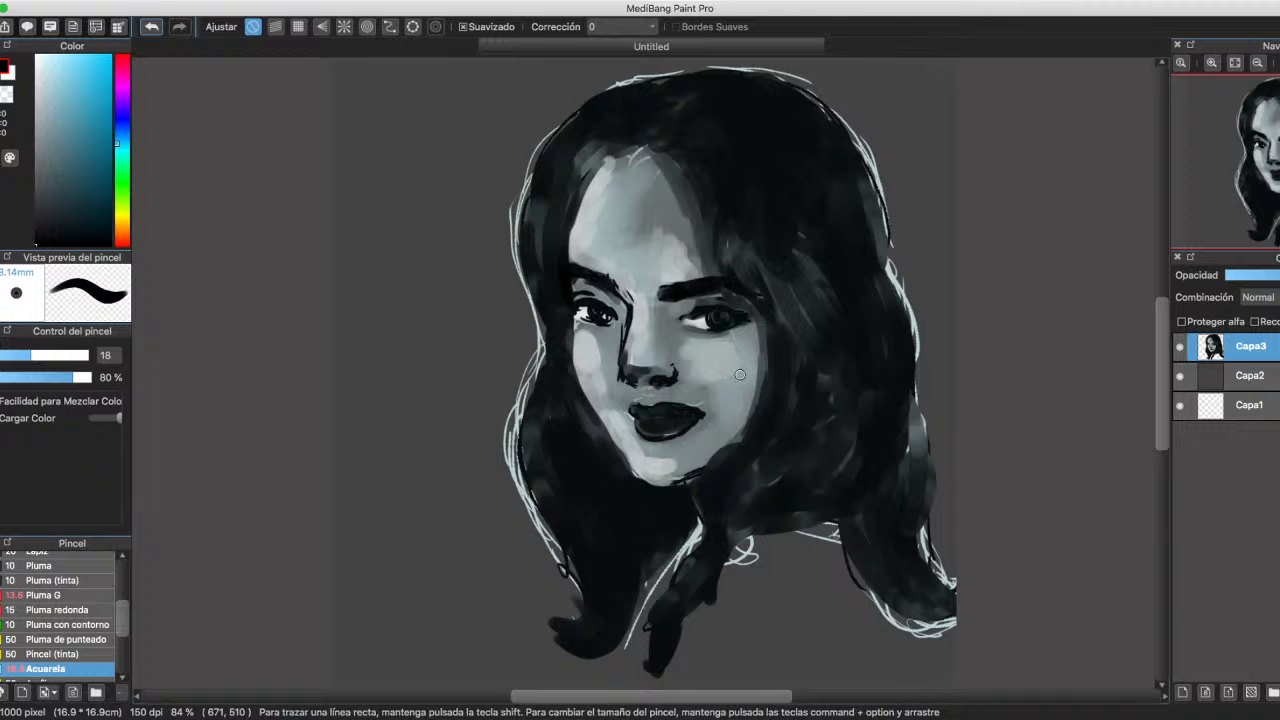
pyautogui.moveTo(658, 146)
pyautogui.mouseDown()
pyautogui.moveTo(689, 186)
pyautogui.moveTo(758, 356)
pyautogui.moveTo(756, 402)
pyautogui.moveTo(702, 468)
pyautogui.moveTo(708, 530)
pyautogui.moveTo(631, 659)
pyautogui.moveTo(684, 634)
pyautogui.moveTo(748, 548)
pyautogui.moveTo(853, 480)
pyautogui.mouseUp()
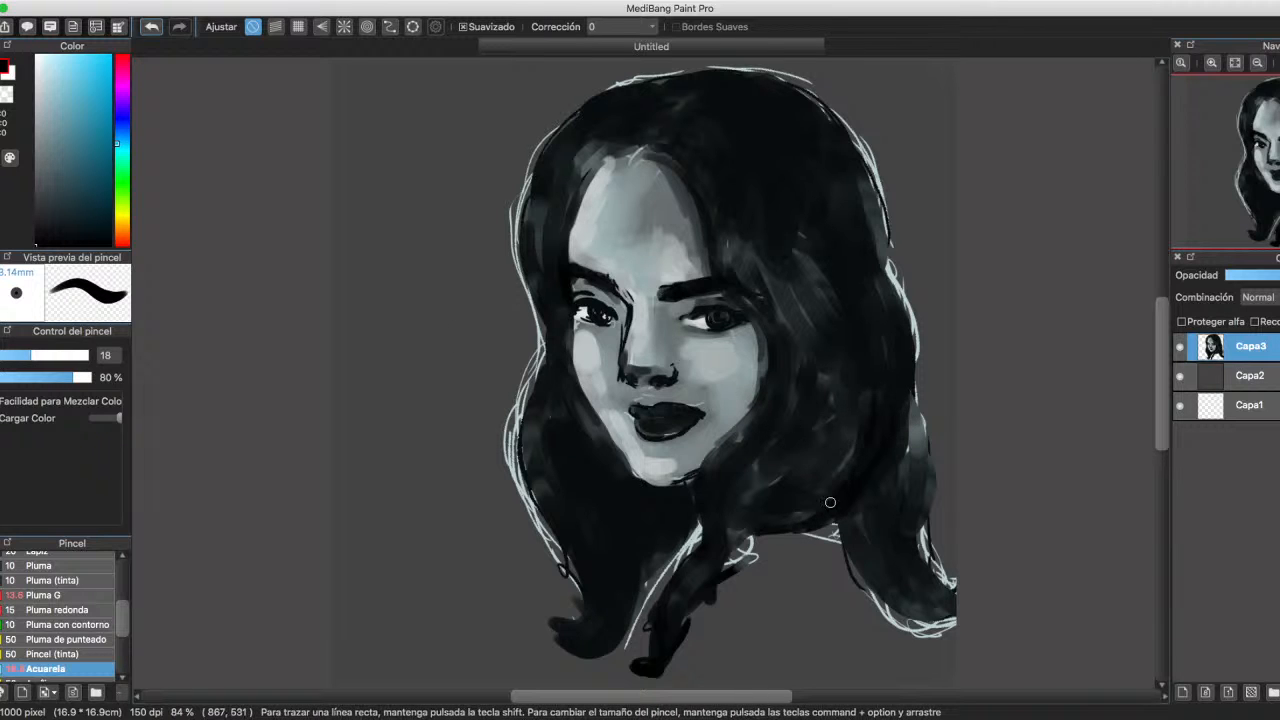
pyautogui.moveTo(855, 394); pyautogui.dragTo(803, 520)
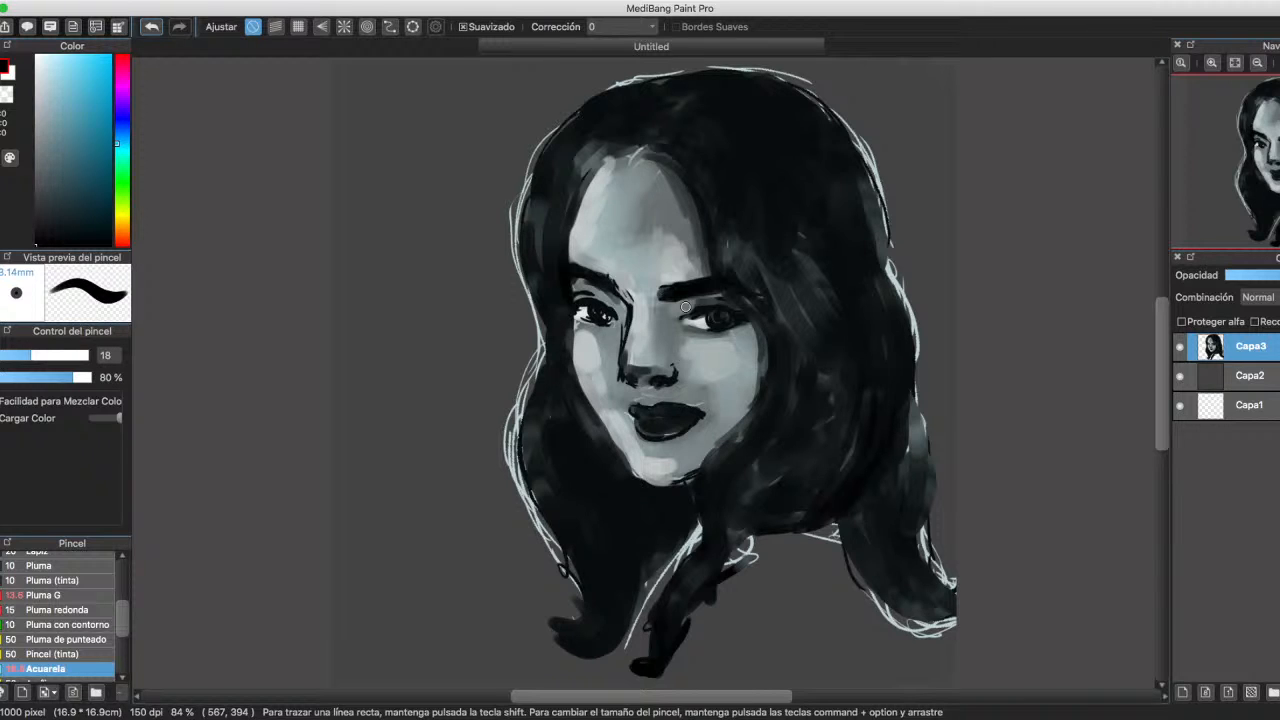
# Reduce the brush to about 10 and darken the right eye, the strands beside it and the right jaw edge in black.
pyautogui.click(15, 355)
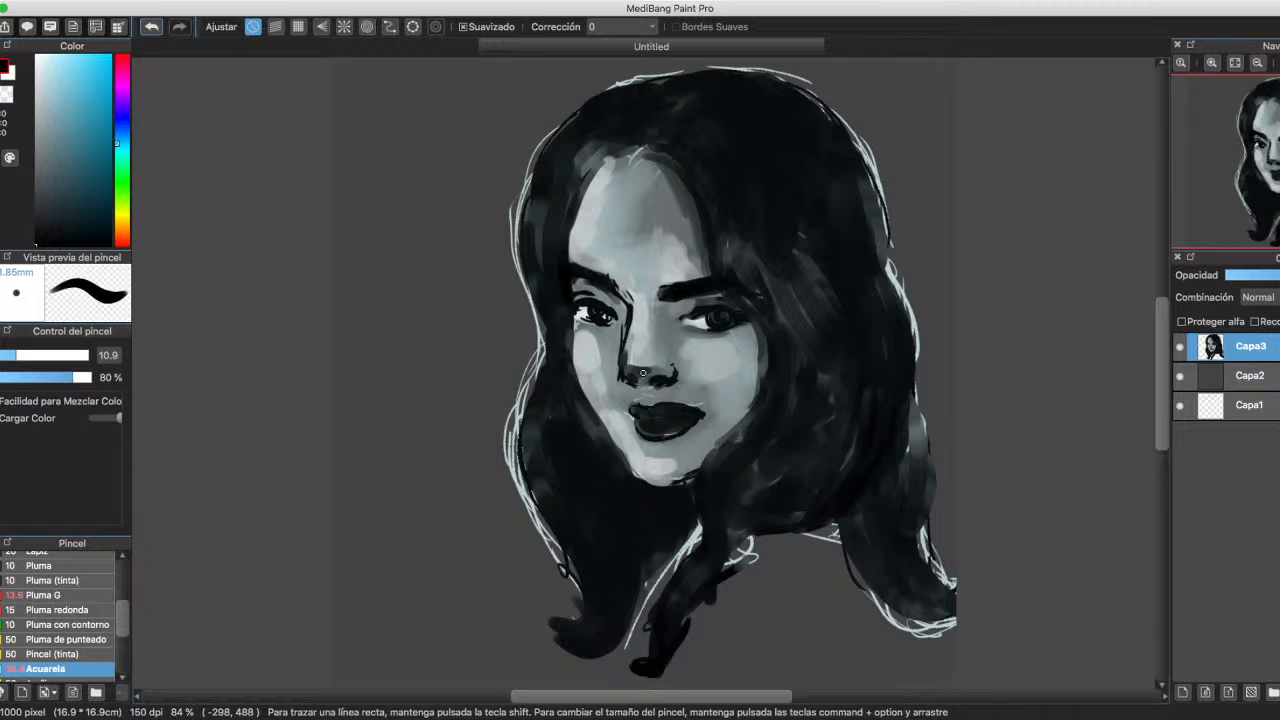
pyautogui.moveTo(684, 318)
pyautogui.mouseDown()
pyautogui.moveTo(707, 299)
pyautogui.moveTo(724, 314)
pyautogui.mouseUp()
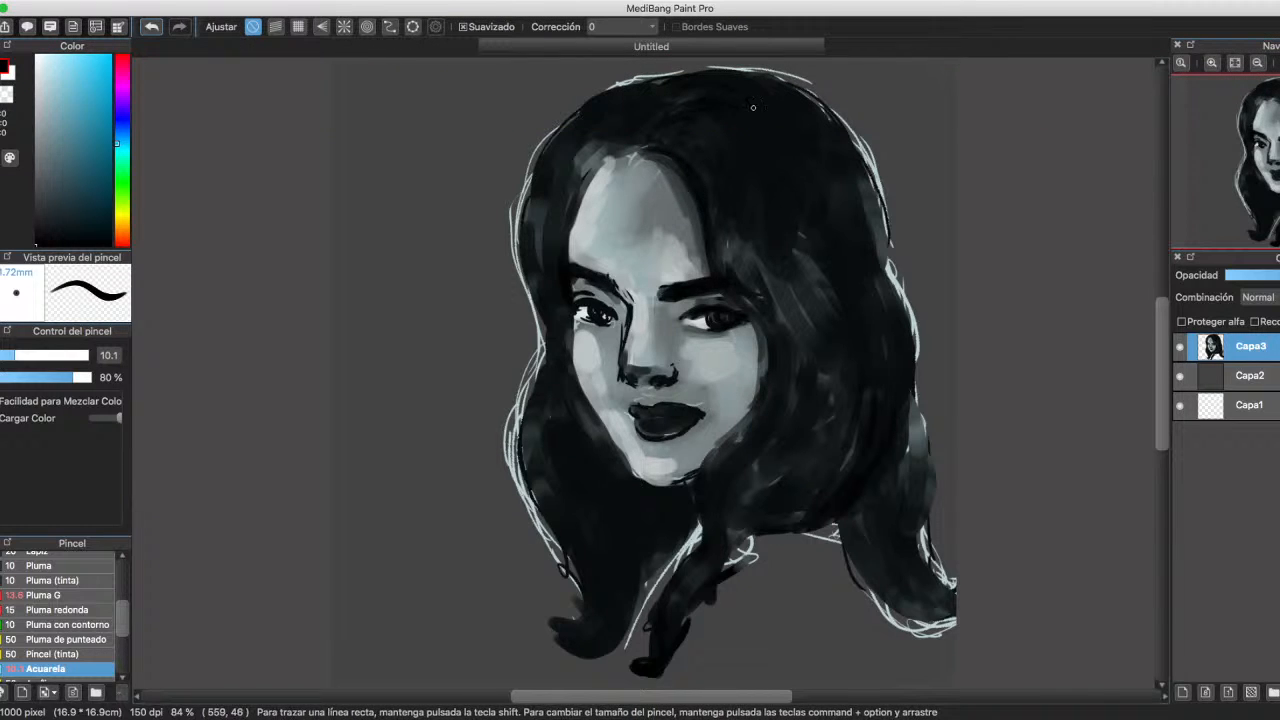
pyautogui.moveTo(729, 191); pyautogui.dragTo(800, 365)
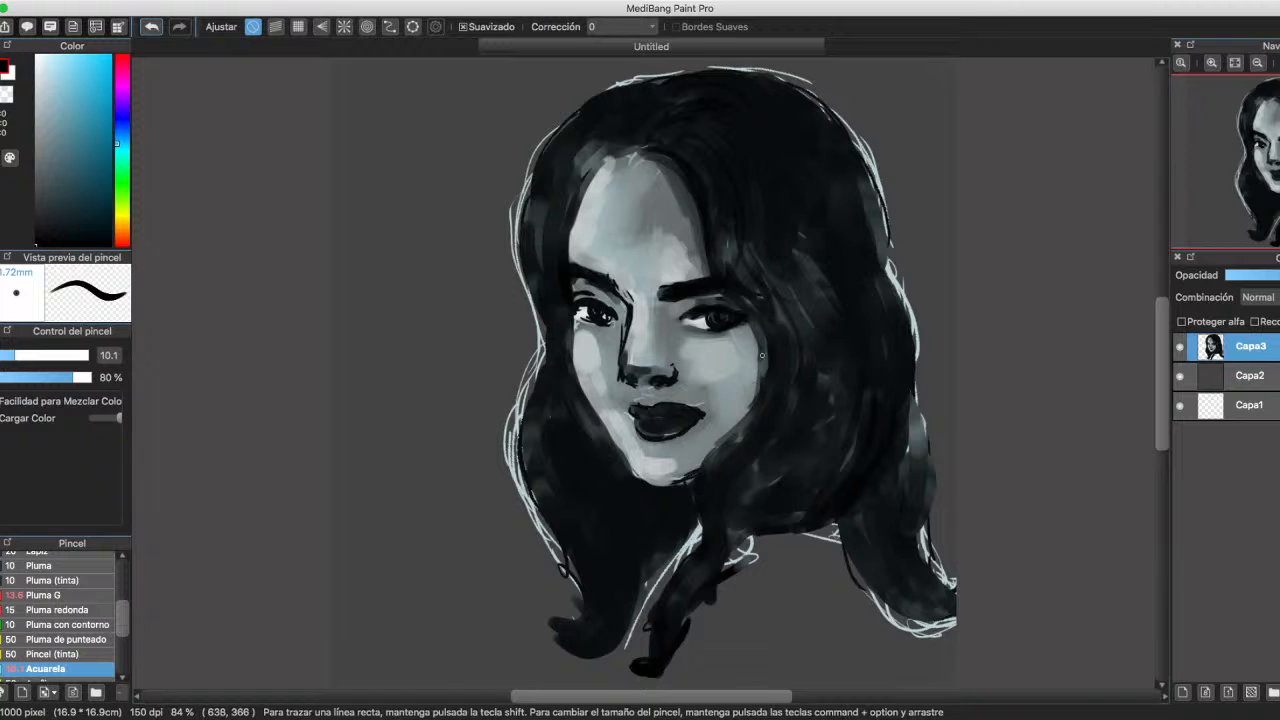
pyautogui.moveTo(753, 403); pyautogui.dragTo(709, 472)
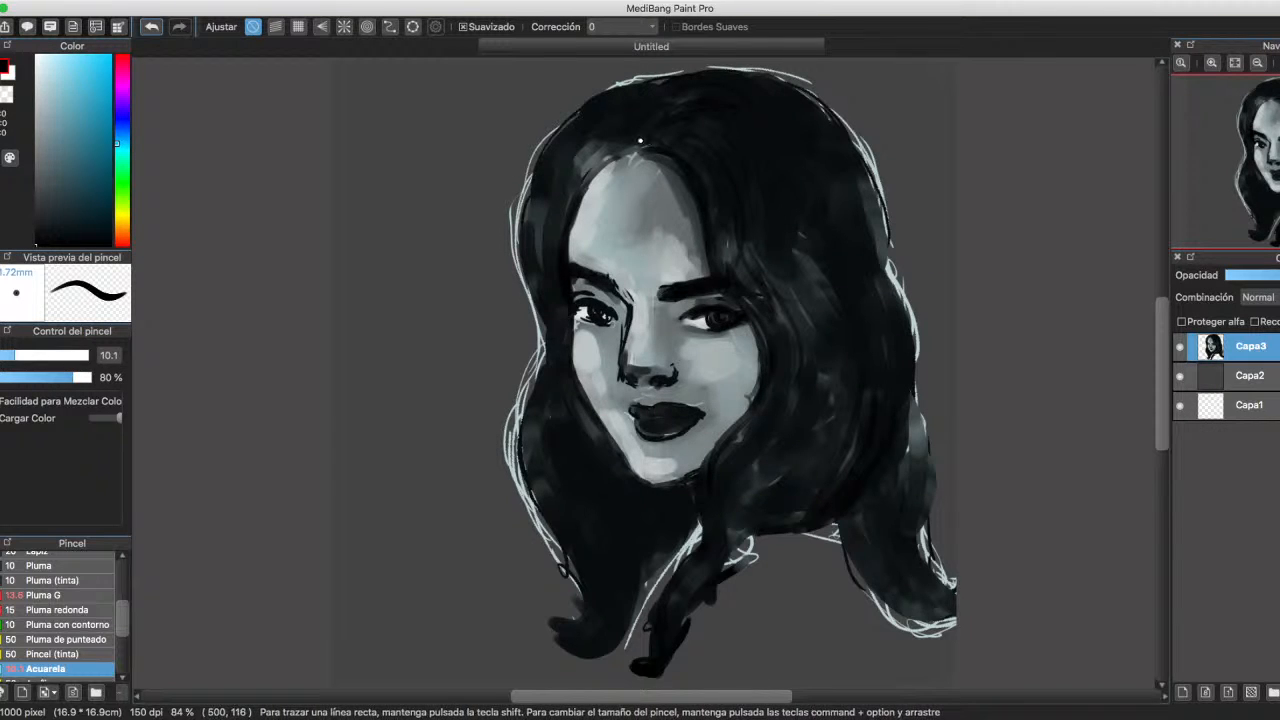
# Paint black strokes along the hairline above the forehead and through the lower right-hand locks.
pyautogui.moveTo(647, 162); pyautogui.dragTo(627, 170)
pyautogui.moveTo(644, 161); pyautogui.dragTo(678, 170)
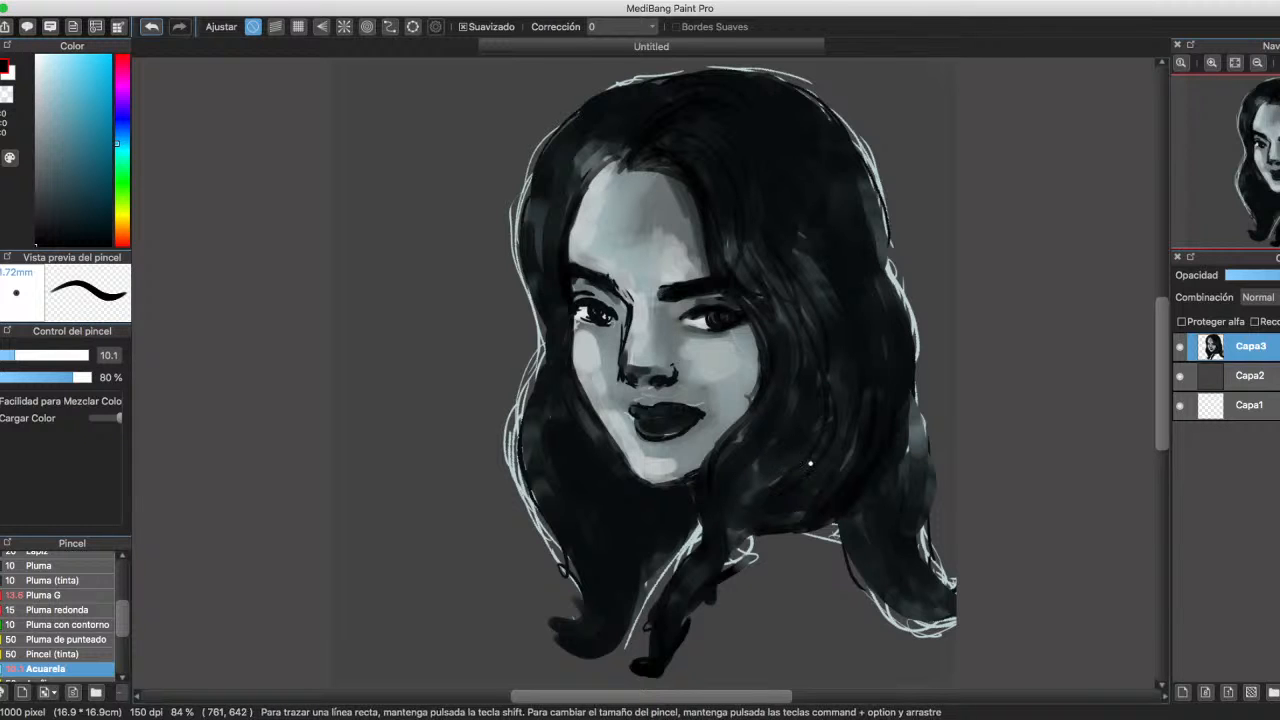
pyautogui.moveTo(748, 543); pyautogui.dragTo(735, 556)
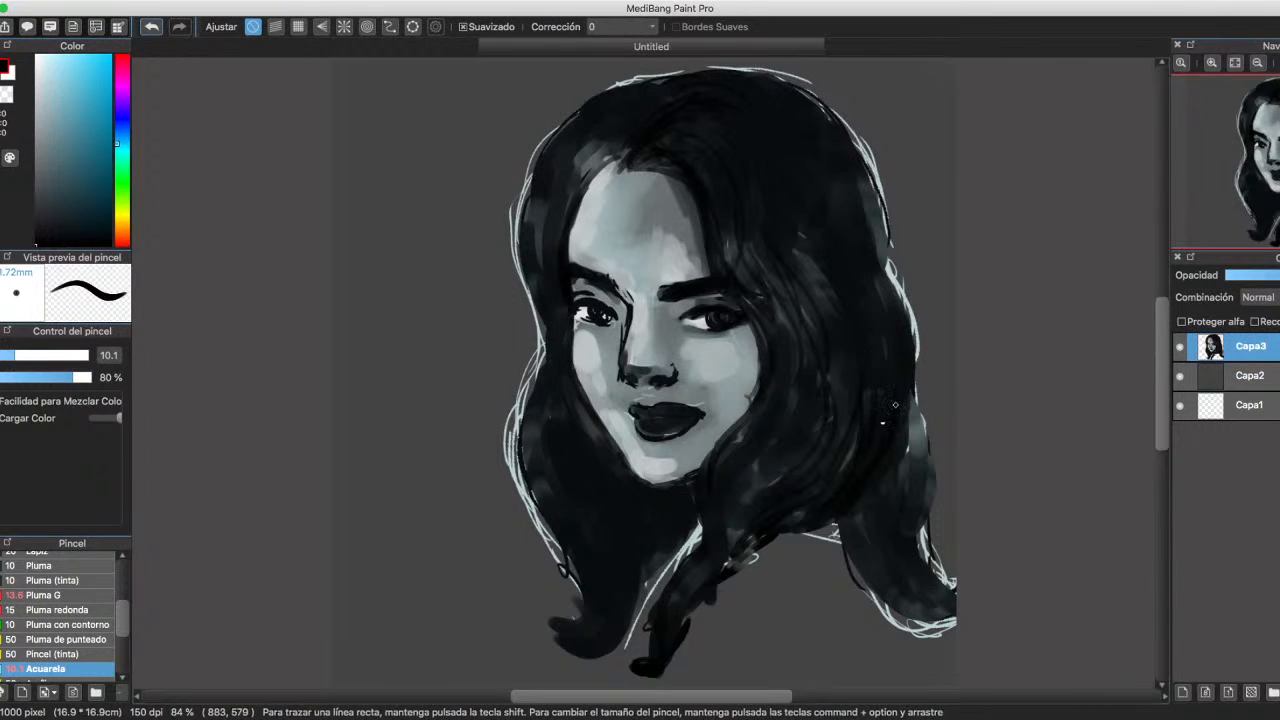
pyautogui.moveTo(912, 485)
pyautogui.mouseDown()
pyautogui.moveTo(920, 420)
pyautogui.moveTo(925, 443)
pyautogui.mouseUp()
pyautogui.moveTo(881, 576); pyautogui.dragTo(806, 514)
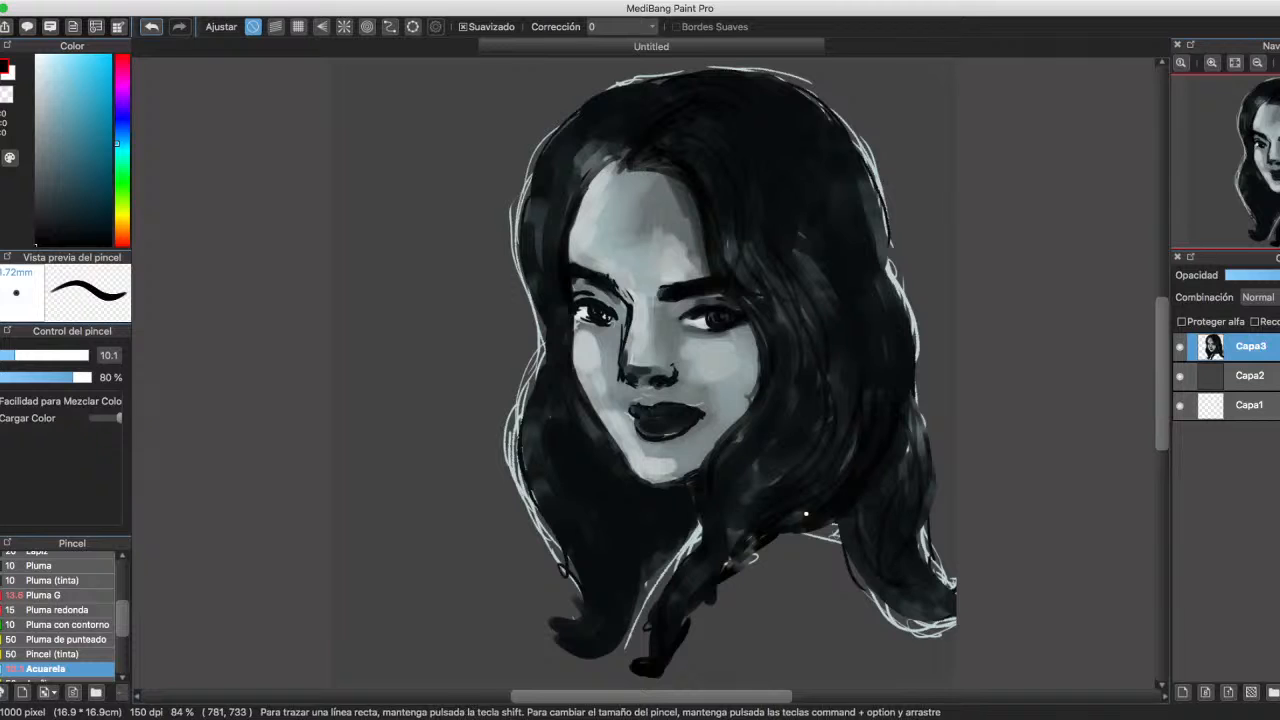
# Extend the hair over its white sketch outline on the left side with loose black strands from crown to lower locks.
pyautogui.moveTo(524, 207)
pyautogui.mouseDown()
pyautogui.moveTo(534, 280)
pyautogui.moveTo(513, 205)
pyautogui.moveTo(510, 399)
pyautogui.moveTo(538, 495)
pyautogui.mouseUp()
pyautogui.moveTo(575, 565); pyautogui.dragTo(558, 601)
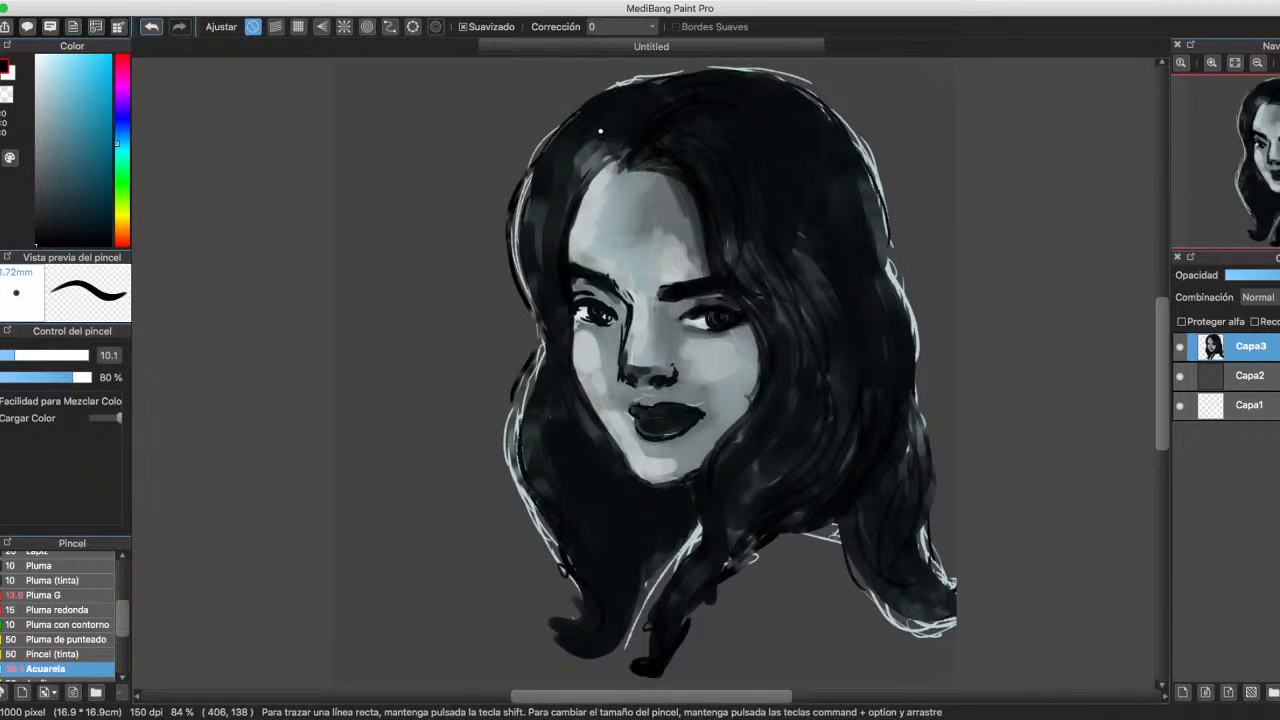
pyautogui.moveTo(574, 118)
pyautogui.mouseDown()
pyautogui.moveTo(512, 302)
pyautogui.moveTo(538, 370)
pyautogui.mouseUp()
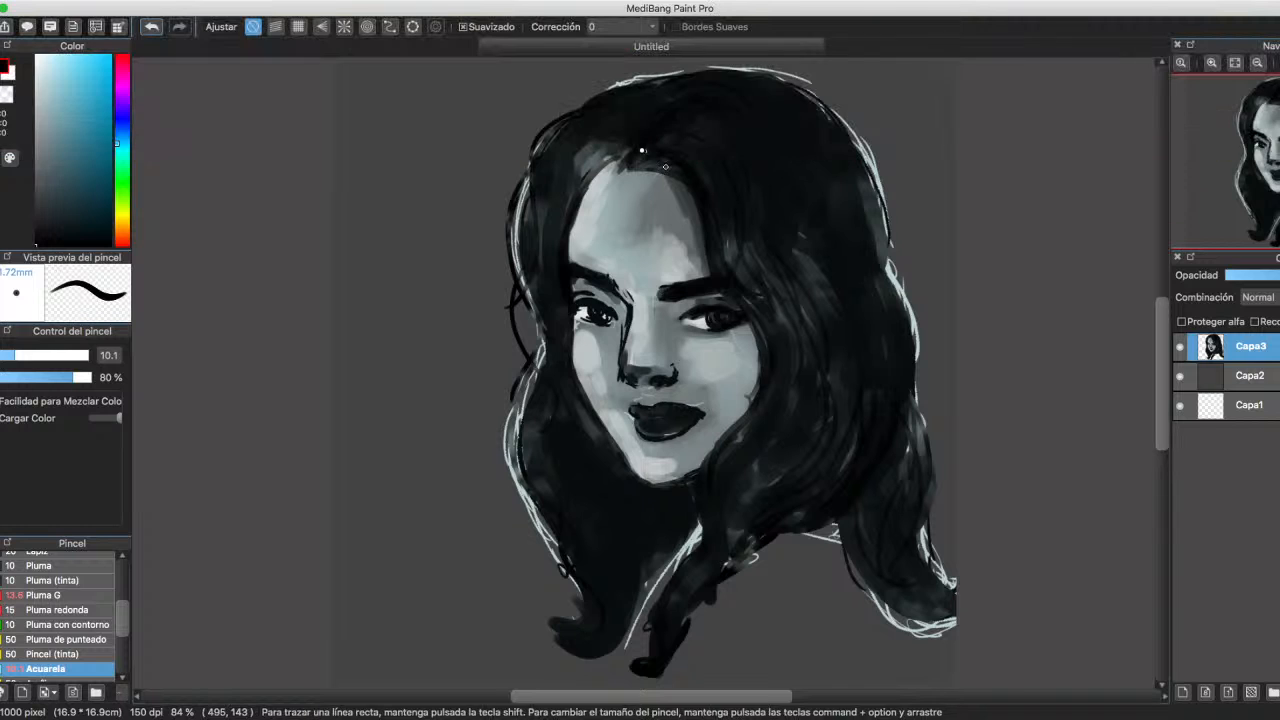
# Draw thin black strands over the forehead's right edge, the right cheek and below the locks beside the chin.
pyautogui.moveTo(642, 150); pyautogui.dragTo(705, 275)
pyautogui.moveTo(758, 318)
pyautogui.mouseDown()
pyautogui.moveTo(762, 370)
pyautogui.moveTo(745, 404)
pyautogui.moveTo(766, 398)
pyautogui.moveTo(718, 450)
pyautogui.mouseUp()
pyautogui.moveTo(738, 566)
pyautogui.mouseDown()
pyautogui.moveTo(752, 540)
pyautogui.moveTo(800, 518)
pyautogui.moveTo(745, 556)
pyautogui.mouseUp()
pyautogui.moveTo(735, 575)
pyautogui.mouseDown()
pyautogui.moveTo(720, 622)
pyautogui.moveTo(832, 524)
pyautogui.mouseUp()
pyautogui.moveTo(814, 542)
pyautogui.mouseDown()
pyautogui.moveTo(718, 590)
pyautogui.moveTo(682, 652)
pyautogui.mouseUp()
# Define the strands of the far right lock with black strokes from shoulder height down to its curled tip.
pyautogui.moveTo(862, 540); pyautogui.dragTo(919, 602)
pyautogui.moveTo(914, 420); pyautogui.dragTo(890, 532)
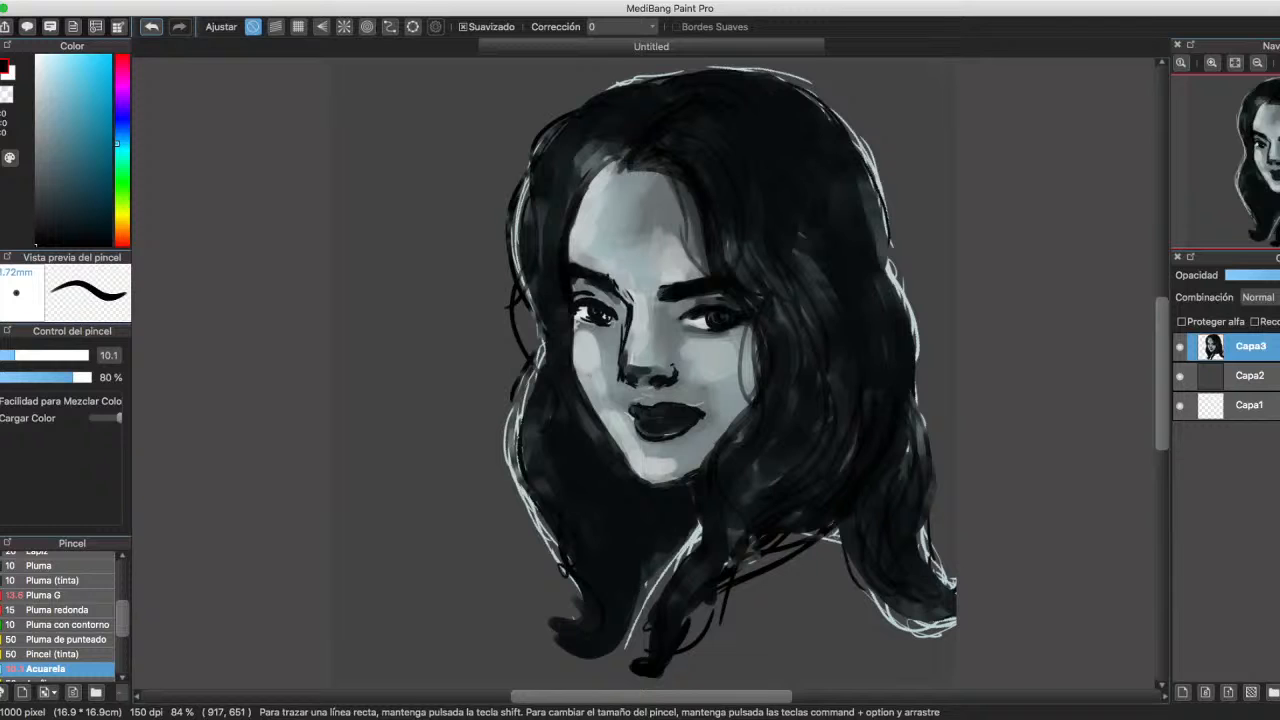
pyautogui.moveTo(920, 598); pyautogui.dragTo(950, 628)
pyautogui.moveTo(900, 600); pyautogui.dragTo(945, 630)
pyautogui.moveTo(870, 565); pyautogui.dragTo(872, 578)
pyautogui.moveTo(864, 503); pyautogui.dragTo(864, 530)
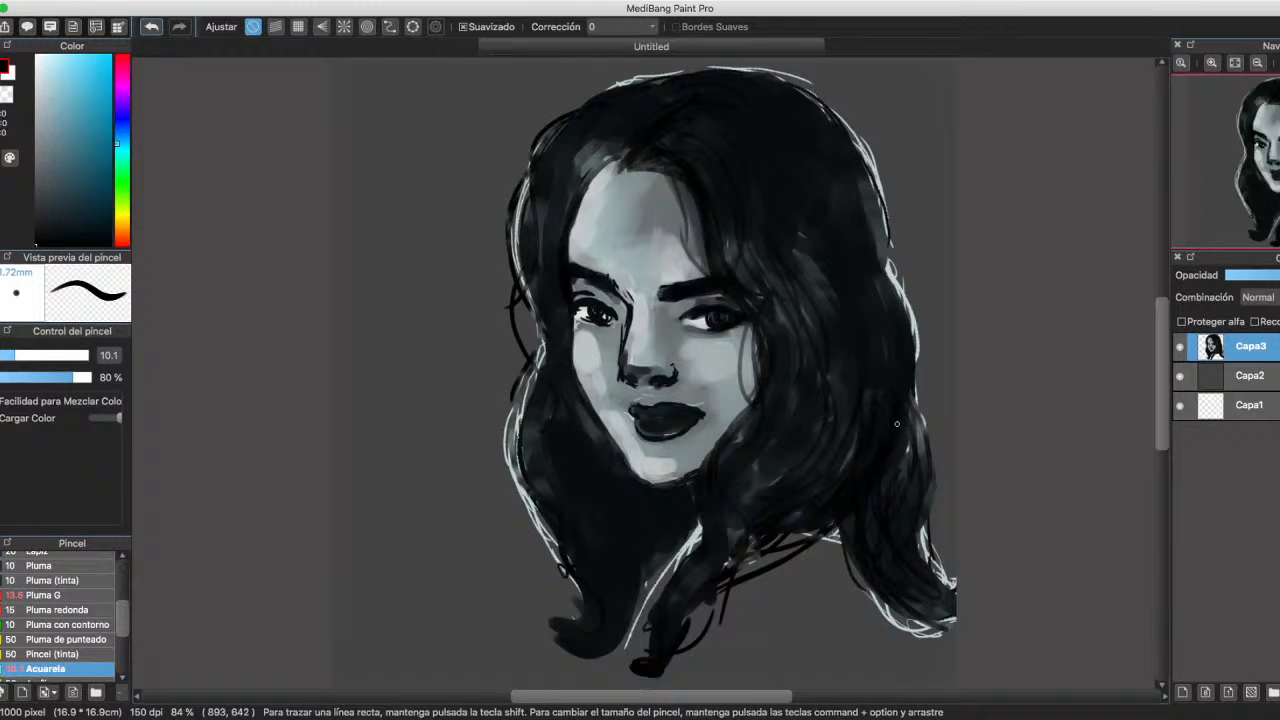
pyautogui.moveTo(902, 432); pyautogui.dragTo(906, 488)
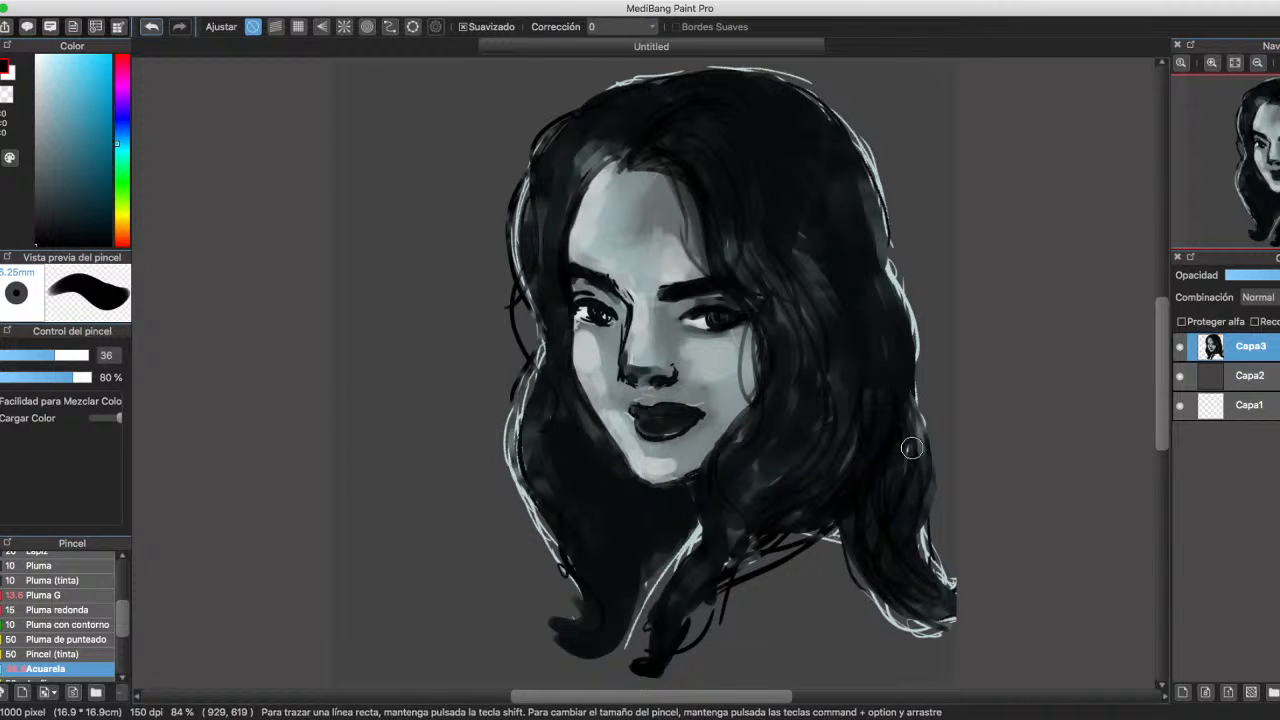
# Enlarge the Acuarela brush to 36 and fill the far right lock and the upper-left hairline with black.
pyautogui.moveTo(906, 425); pyautogui.dragTo(894, 543)
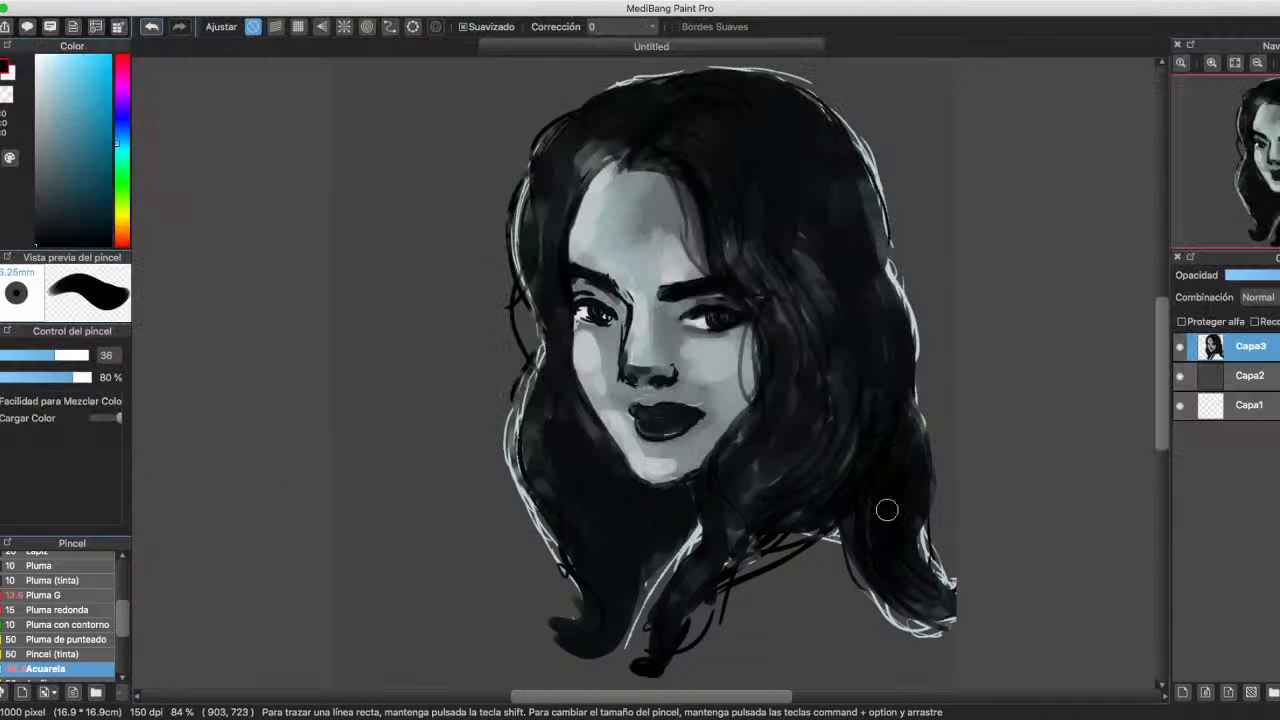
pyautogui.moveTo(886, 509)
pyautogui.mouseDown()
pyautogui.moveTo(909, 594)
pyautogui.moveTo(895, 615)
pyautogui.mouseUp()
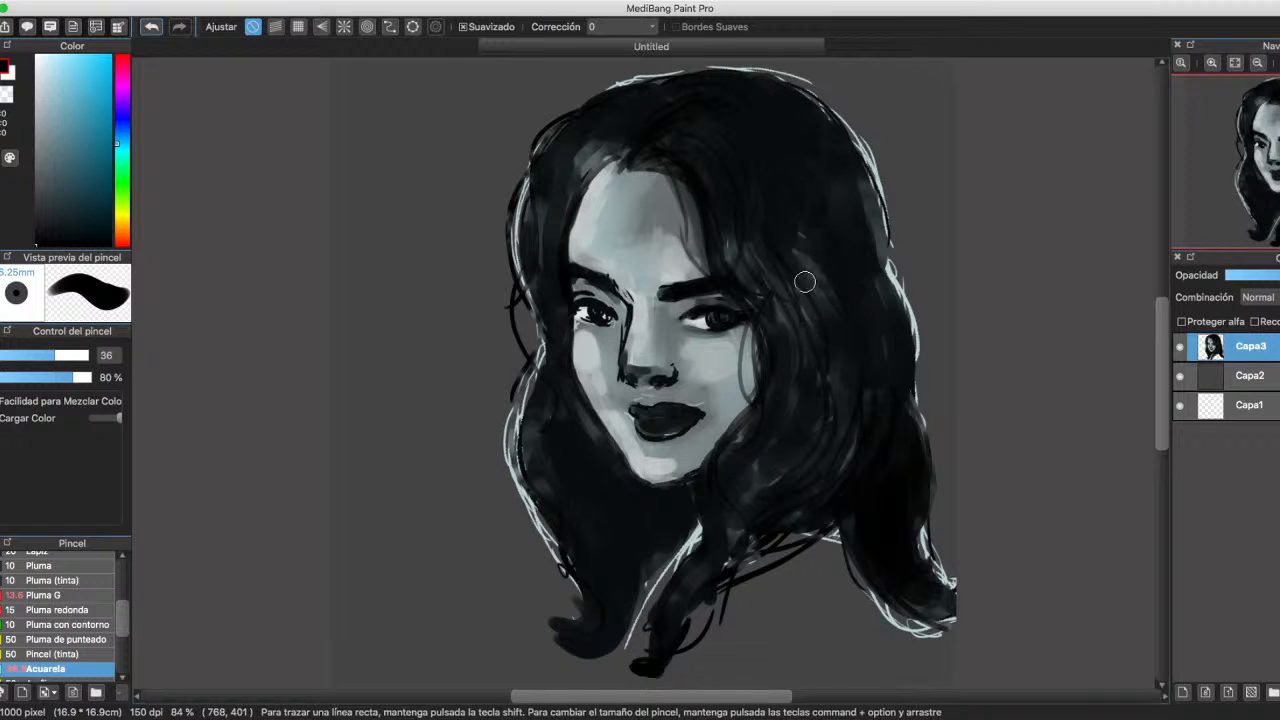
pyautogui.moveTo(610, 151)
pyautogui.mouseDown()
pyautogui.moveTo(590, 160)
pyautogui.moveTo(637, 165)
pyautogui.mouseUp()
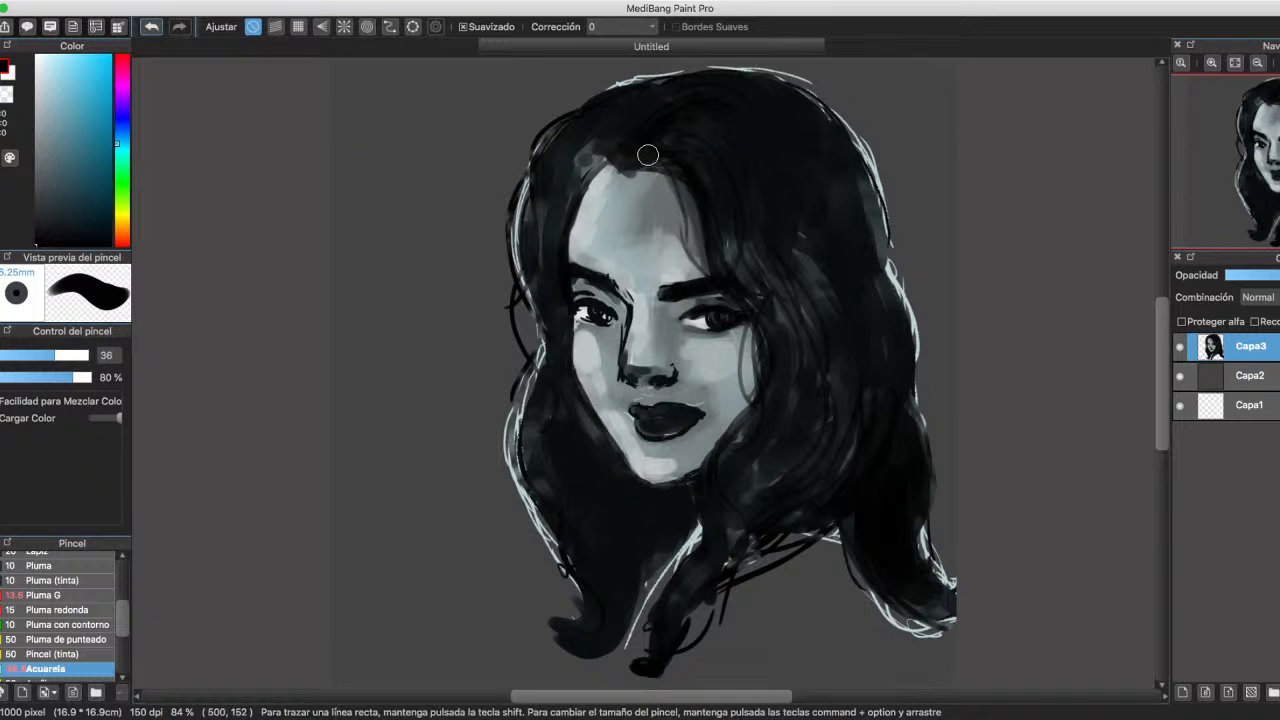
pyautogui.moveTo(648, 156)
pyautogui.mouseDown()
pyautogui.moveTo(577, 173)
pyautogui.moveTo(611, 152)
pyautogui.moveTo(622, 170)
pyautogui.moveTo(572, 174)
pyautogui.moveTo(623, 166)
pyautogui.moveTo(577, 188)
pyautogui.mouseUp()
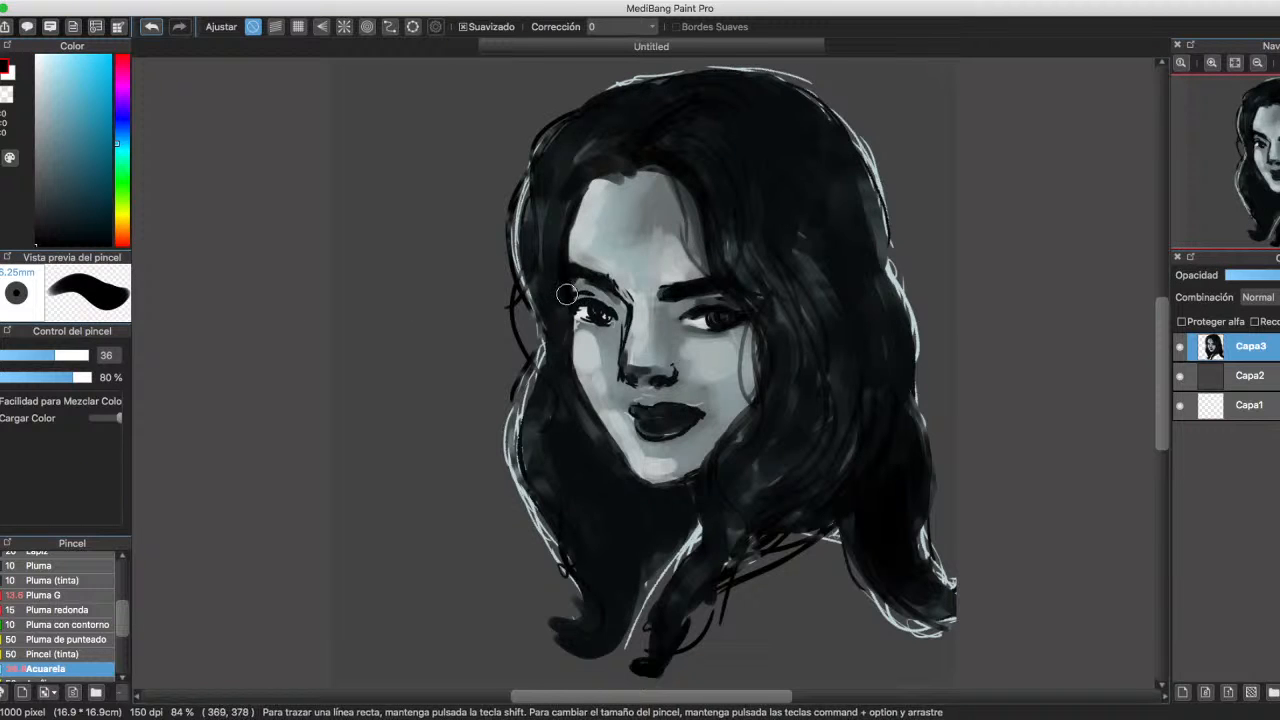
# Shade the forehead below the hairline with sampled grey, and lighten the left temple in near-white with the brush at 15.
pyautogui.keyDown('alt'); pyautogui.click(620, 183); pyautogui.keyUp('alt')
pyautogui.moveTo(618, 187)
pyautogui.mouseDown()
pyautogui.moveTo(648, 178)
pyautogui.moveTo(681, 250)
pyautogui.moveTo(663, 187)
pyautogui.moveTo(670, 216)
pyautogui.moveTo(633, 177)
pyautogui.moveTo(655, 175)
pyautogui.moveTo(683, 203)
pyautogui.moveTo(685, 237)
pyautogui.moveTo(668, 200)
pyautogui.moveTo(690, 271)
pyautogui.mouseUp()
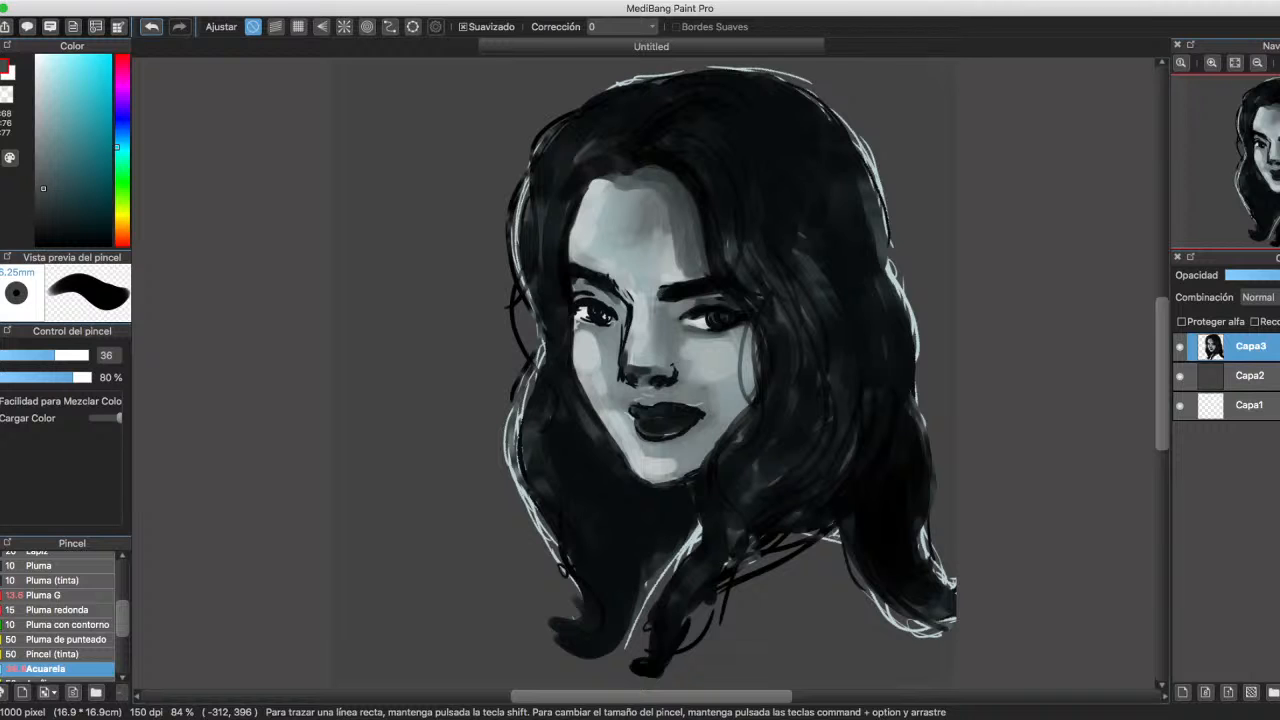
pyautogui.click(40, 61)
pyautogui.click(24, 355)
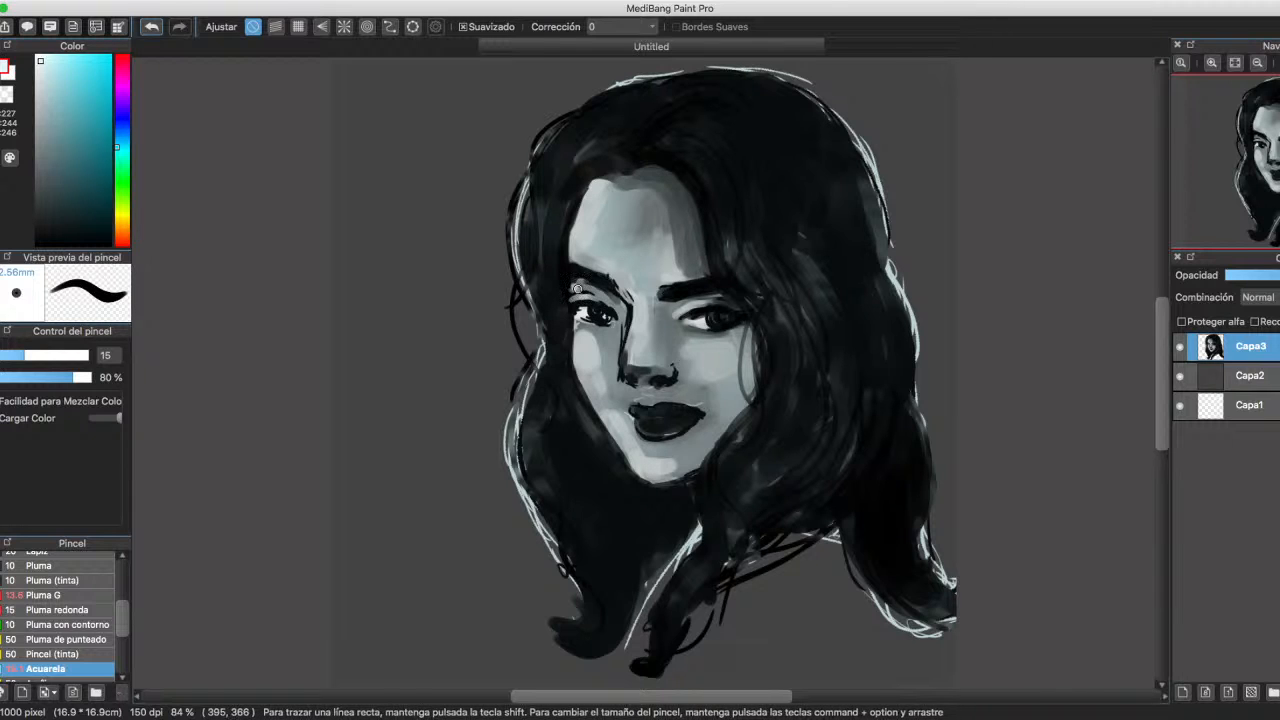
pyautogui.moveTo(586, 258)
pyautogui.mouseDown()
pyautogui.moveTo(589, 203)
pyautogui.moveTo(576, 209)
pyautogui.moveTo(570, 287)
pyautogui.mouseUp()
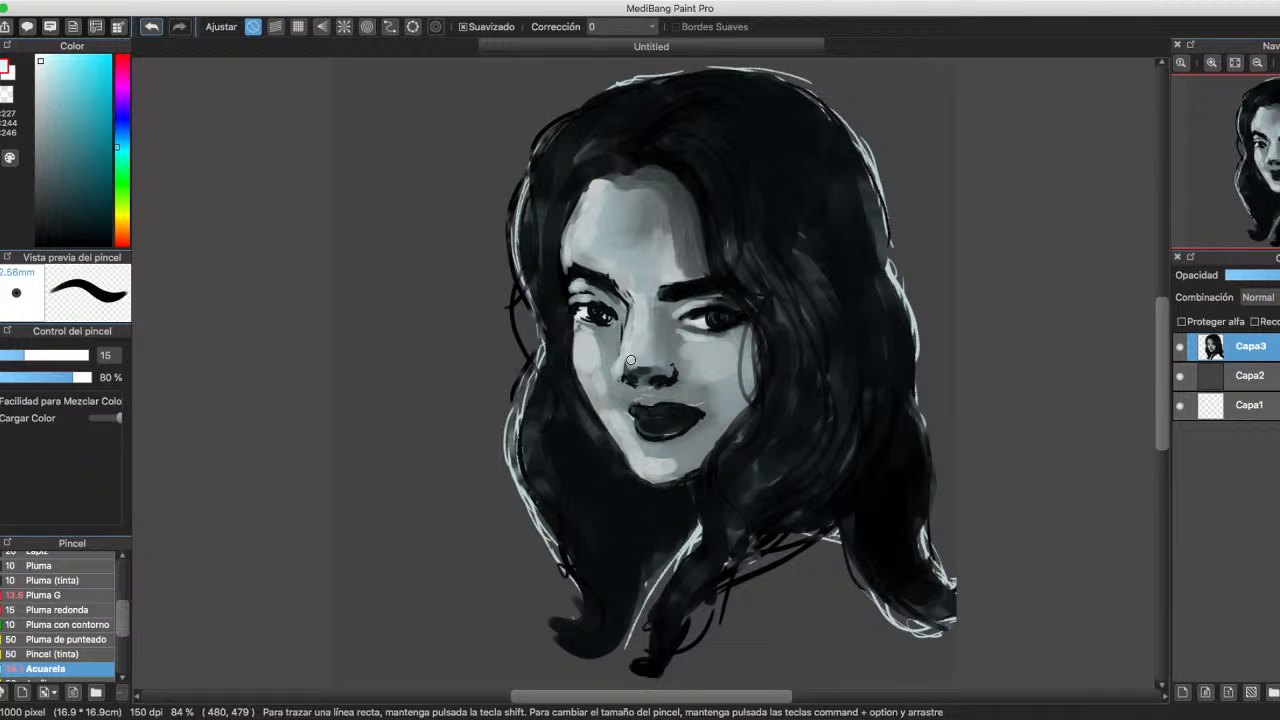
# Refine the eyelids and the left eye using dark and mid-grey tones sampled around the eyes.
pyautogui.keyDown('alt'); pyautogui.click(690, 312); pyautogui.keyUp('alt')
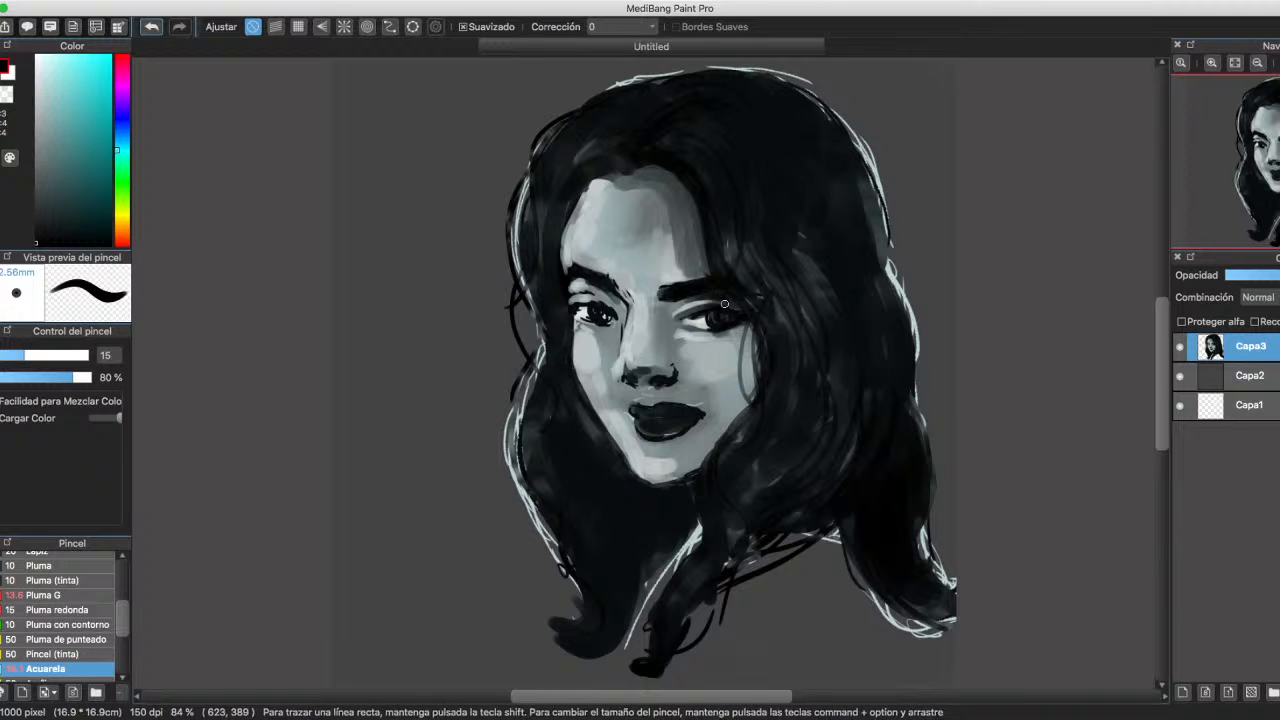
pyautogui.keyDown('alt'); pyautogui.click(702, 304); pyautogui.keyUp('alt')
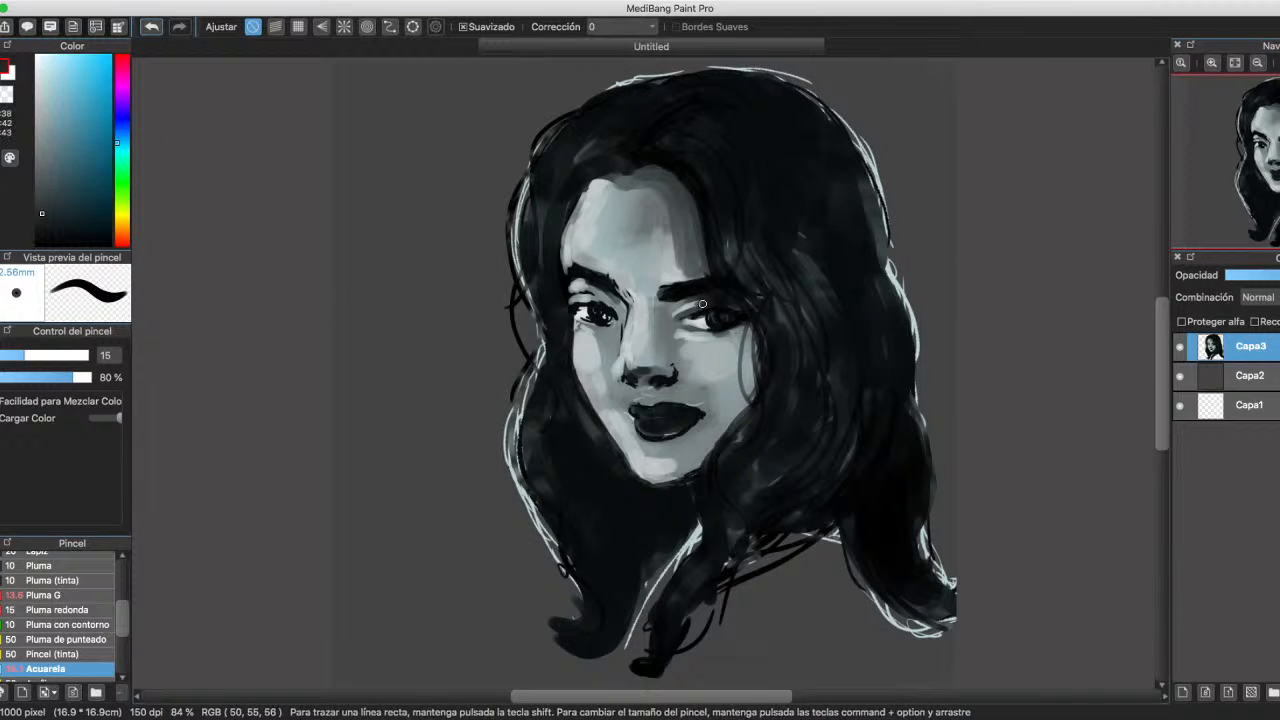
pyautogui.keyDown('alt'); pyautogui.click(681, 310); pyautogui.keyUp('alt')
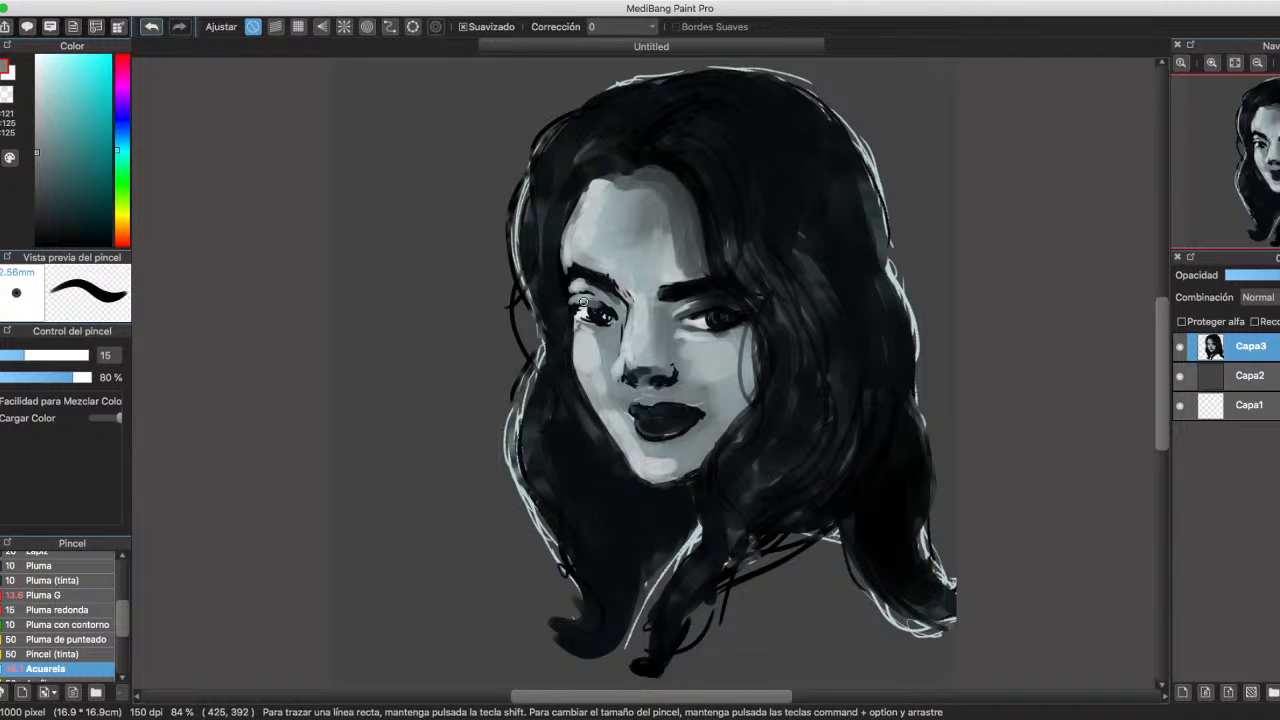
pyautogui.keyDown('alt'); pyautogui.click(580, 312); pyautogui.keyUp('alt')
pyautogui.moveTo(600, 305); pyautogui.dragTo(594, 301)
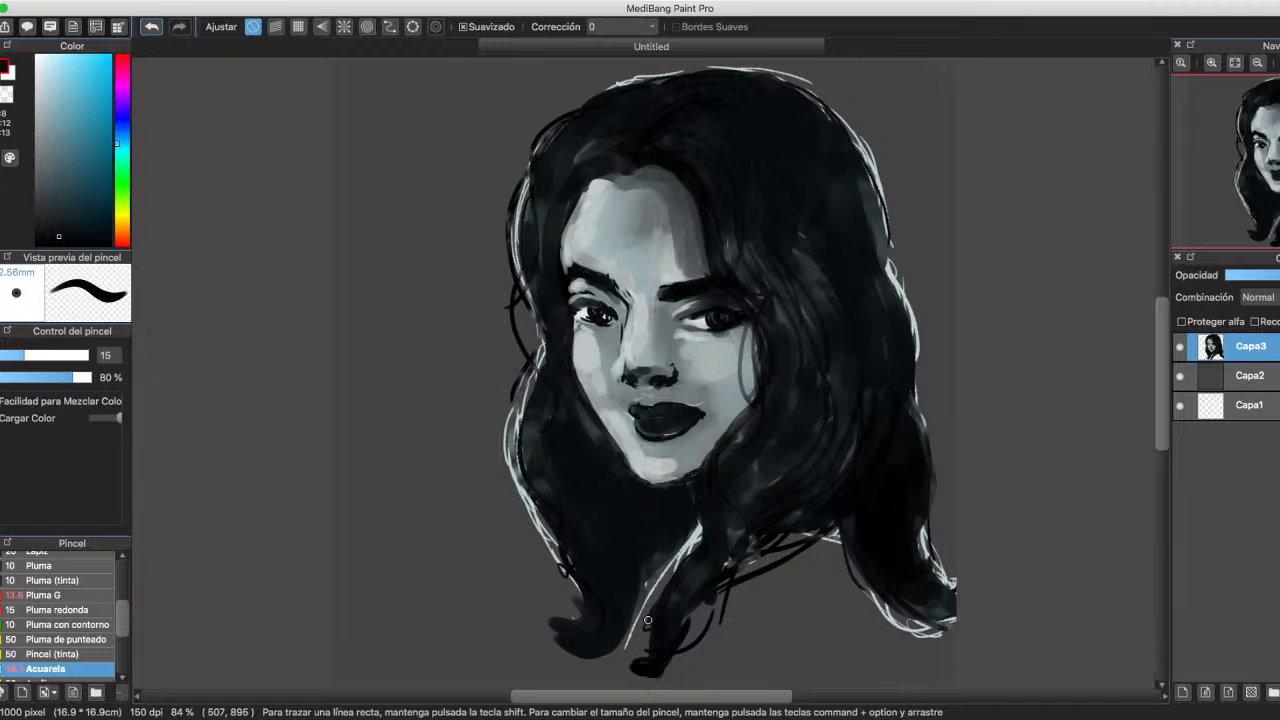
# Switch to the Pluma G brush at 13.6 and redraw the left contour of the nose up to the brow in near-black.
pyautogui.click(12, 355)
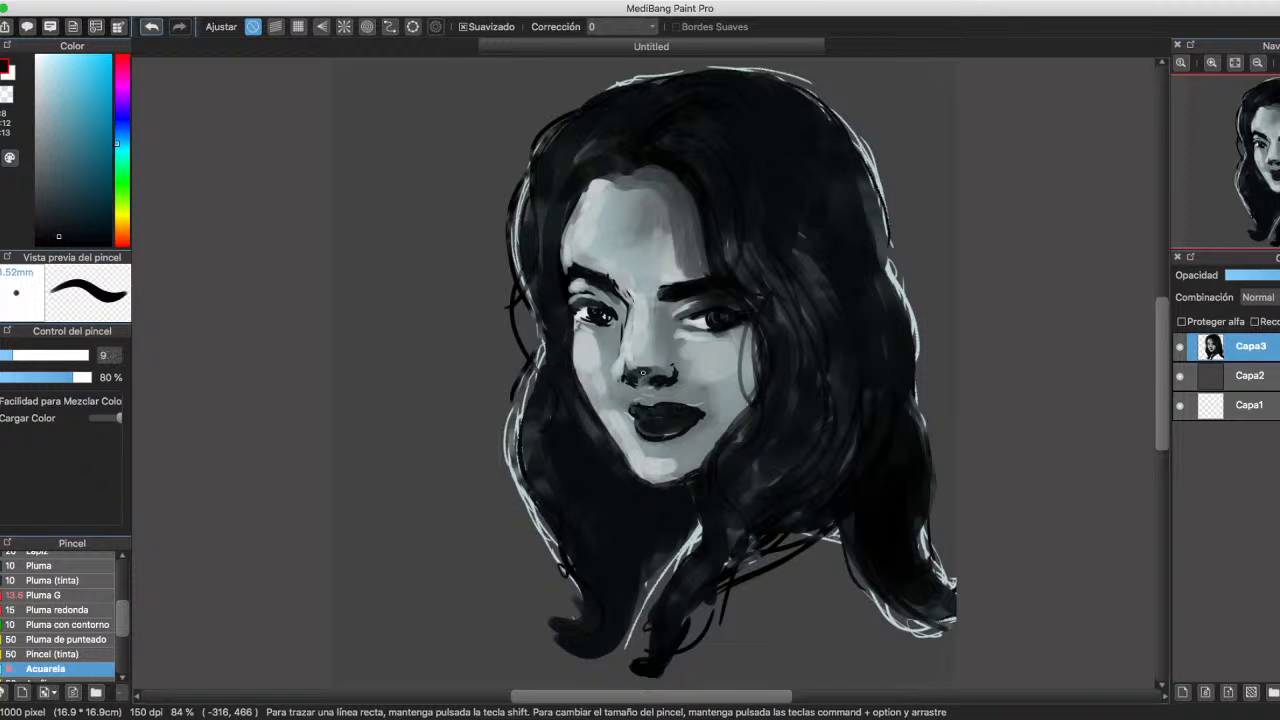
pyautogui.click(43, 595)
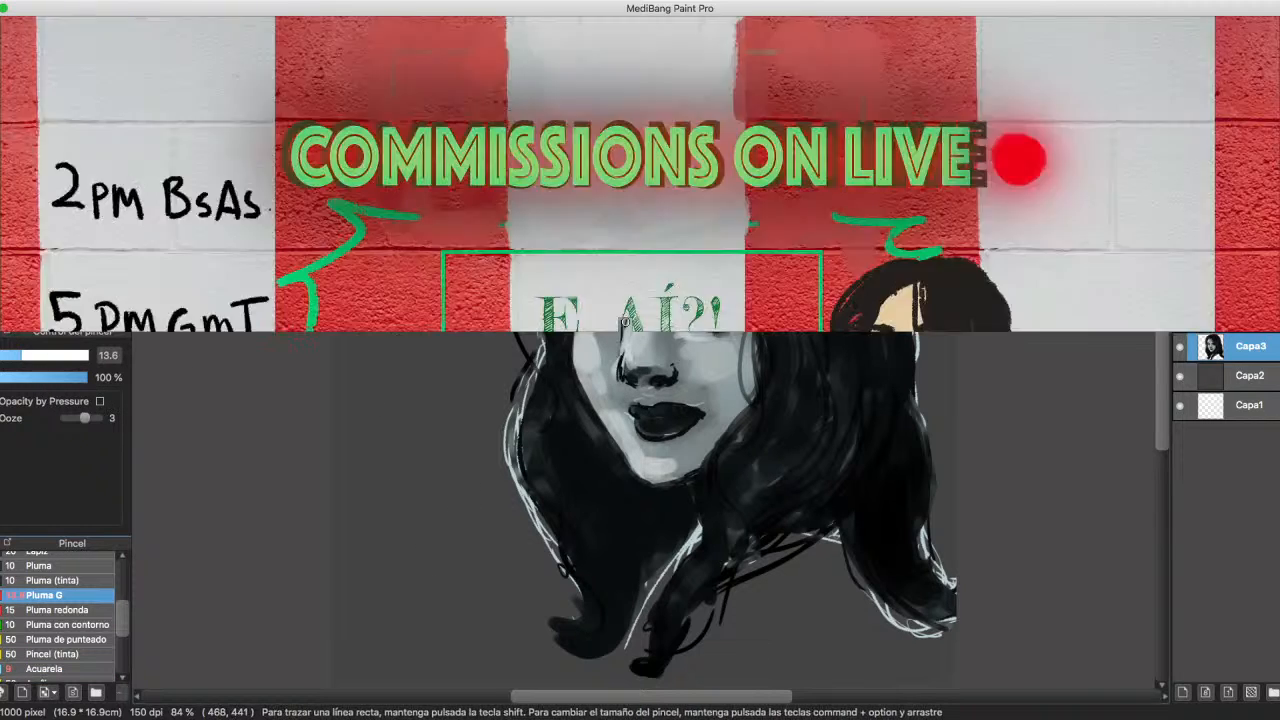
pyautogui.moveTo(620, 356); pyautogui.dragTo(621, 300)
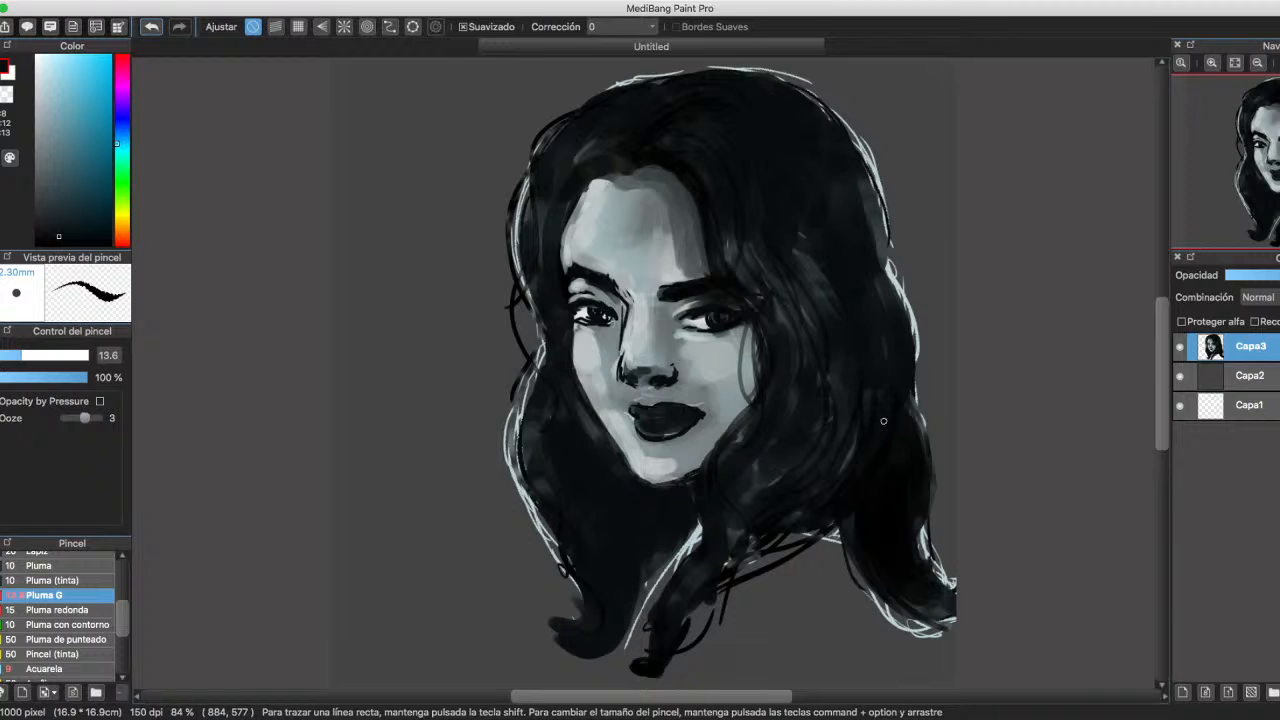
# Paste the woman's reference photo as a new layer, then enlarge and position it so her head and shoulders fill the canvas.
pyautogui.press('super+v')
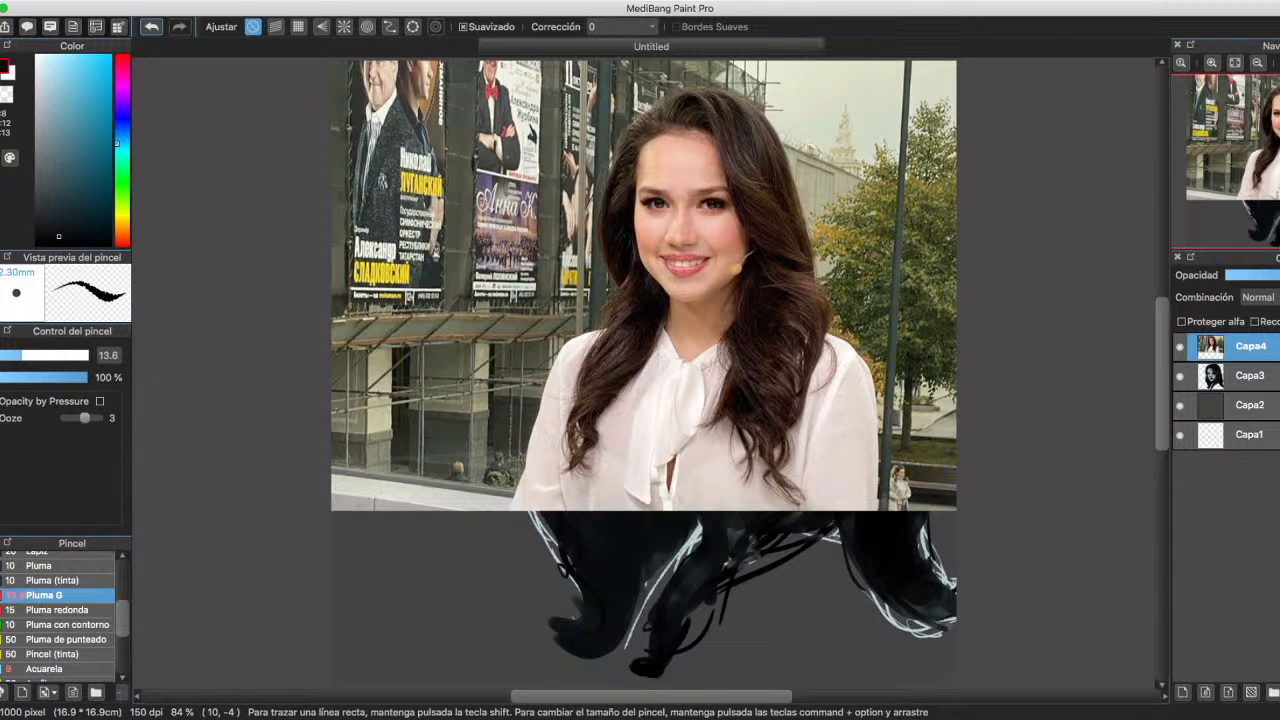
pyautogui.press('super+t')
pyautogui.press('super+minus')
pyautogui.press('super+minus')
pyautogui.press('super+minus')
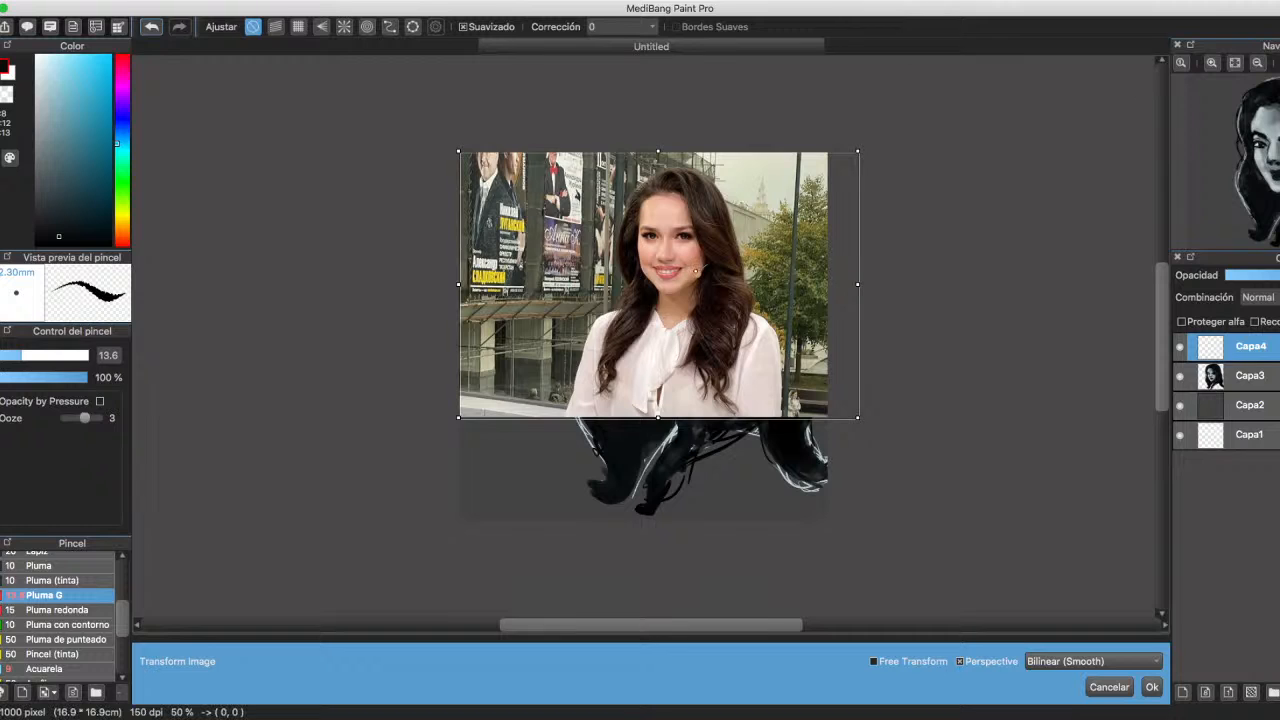
pyautogui.moveTo(698, 285); pyautogui.dragTo(690, 300)
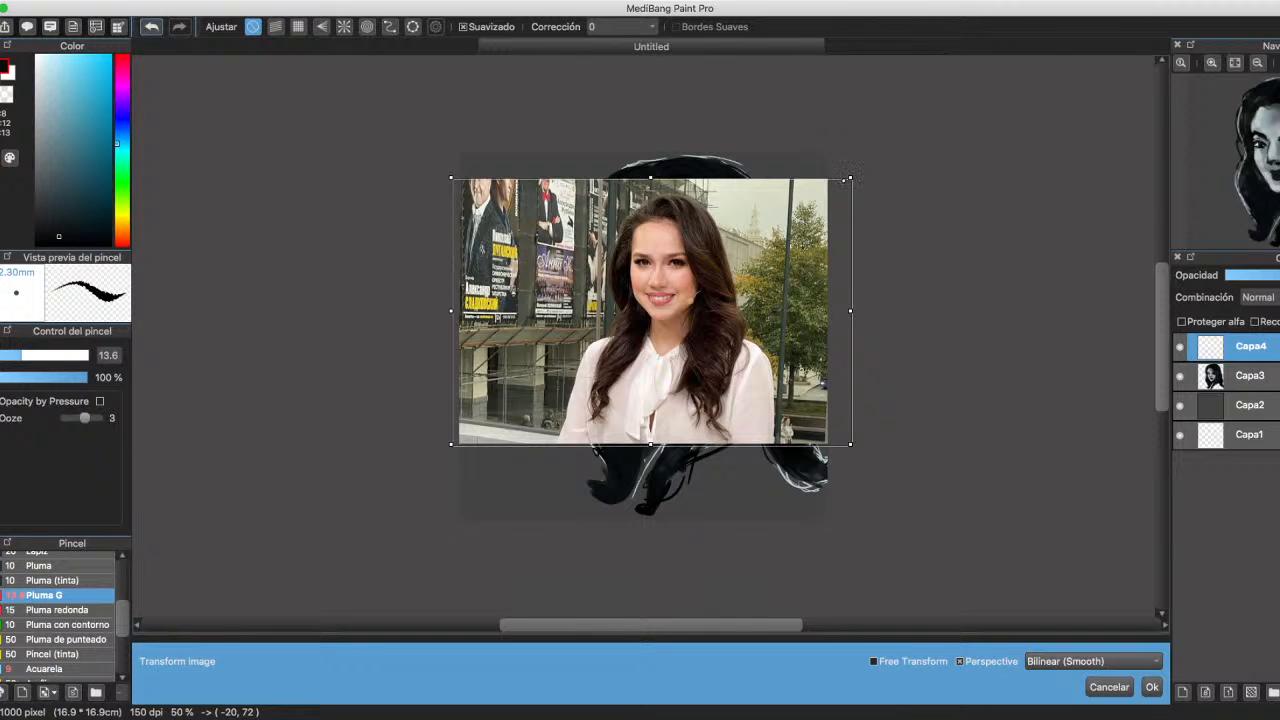
pyautogui.moveTo(858, 177); pyautogui.dragTo(930, 140)
pyautogui.moveTo(795, 254); pyautogui.dragTo(787, 276)
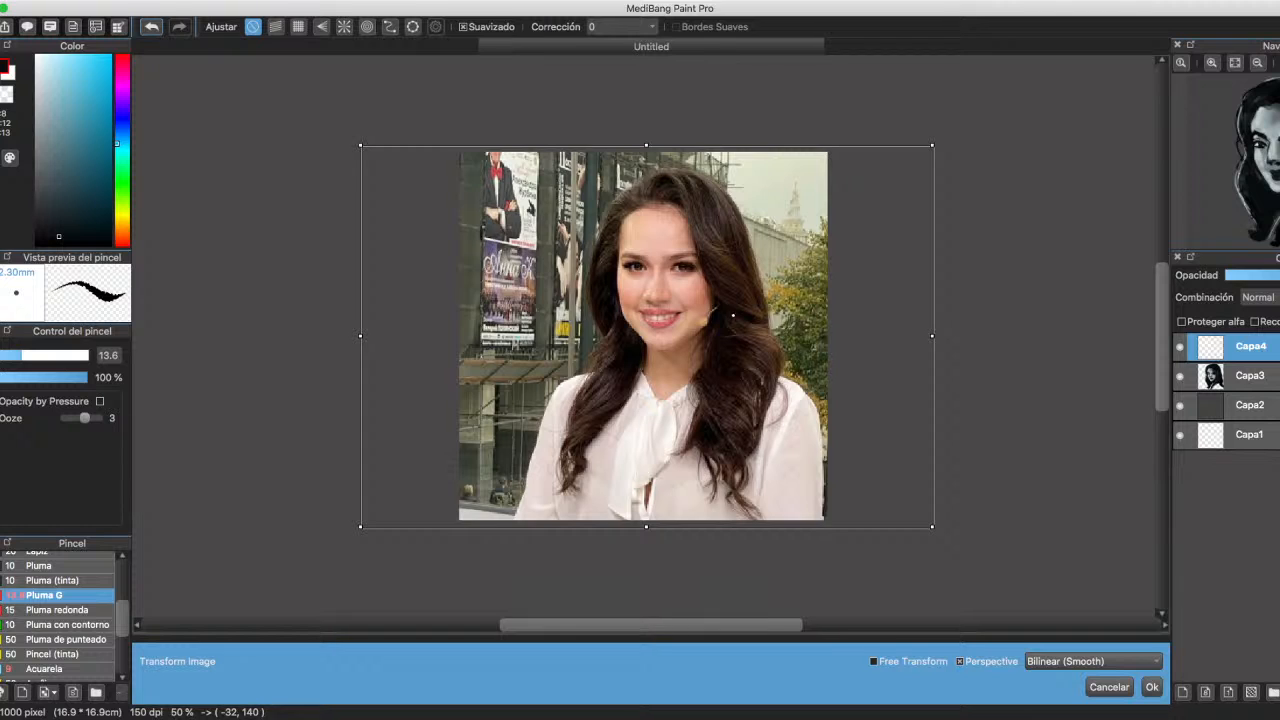
pyautogui.moveTo(733, 316); pyautogui.dragTo(736, 323)
pyautogui.moveTo(945, 145); pyautogui.dragTo(1040, 555)
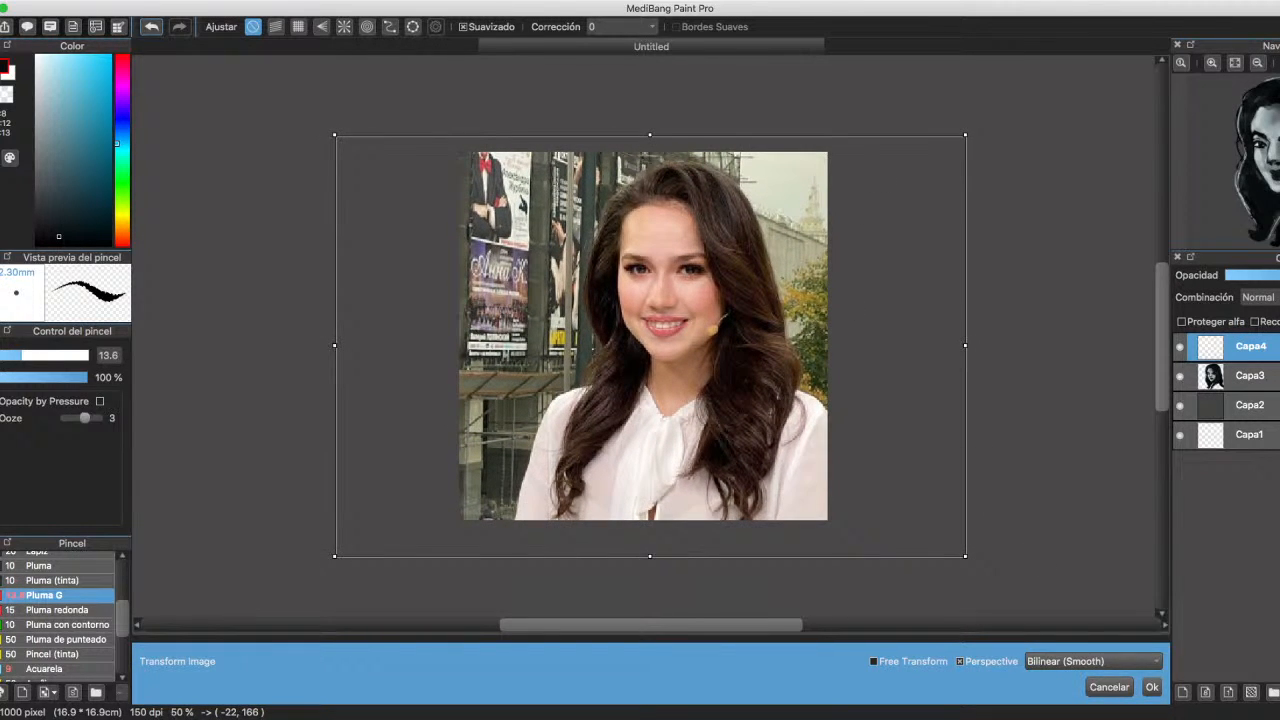
pyautogui.press('Return')
# Make the photo layer semi-transparent and transform it to align her face with the painted face.
pyautogui.click(1275, 275)
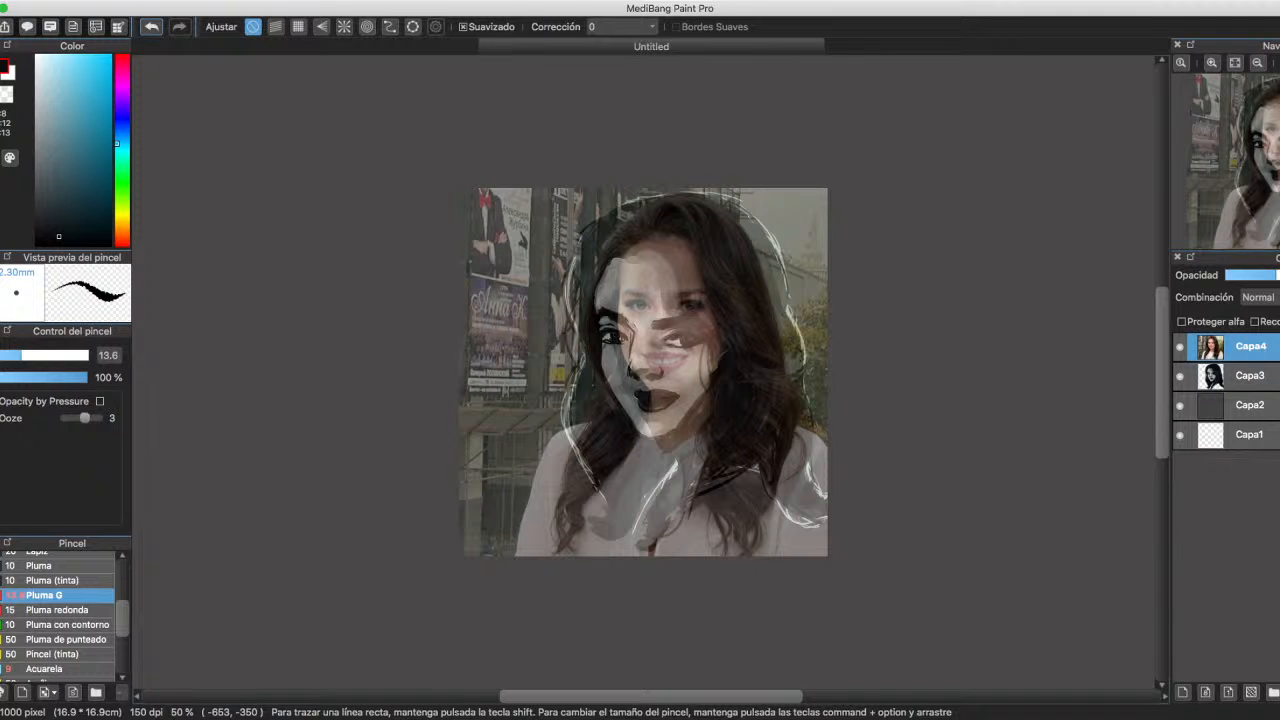
pyautogui.press('super+t')
pyautogui.moveTo(660, 340); pyautogui.dragTo(640, 362)
pyautogui.moveTo(838, 174); pyautogui.dragTo(856, 157)
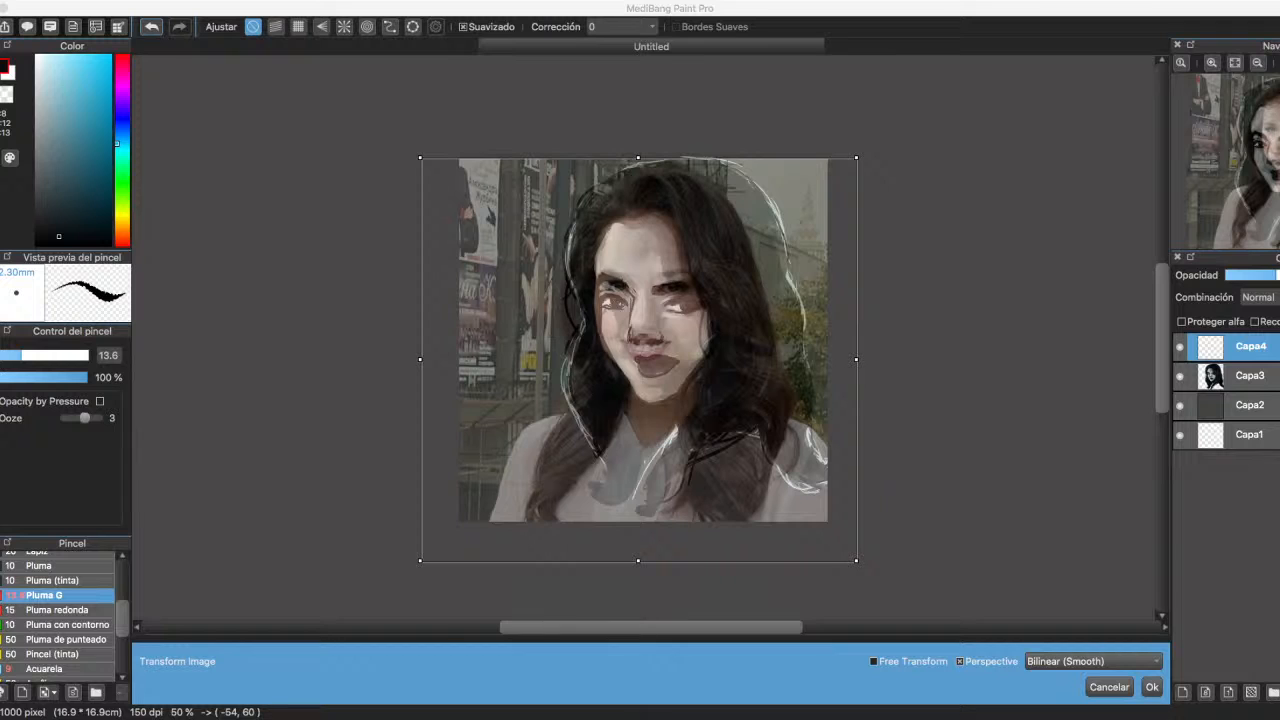